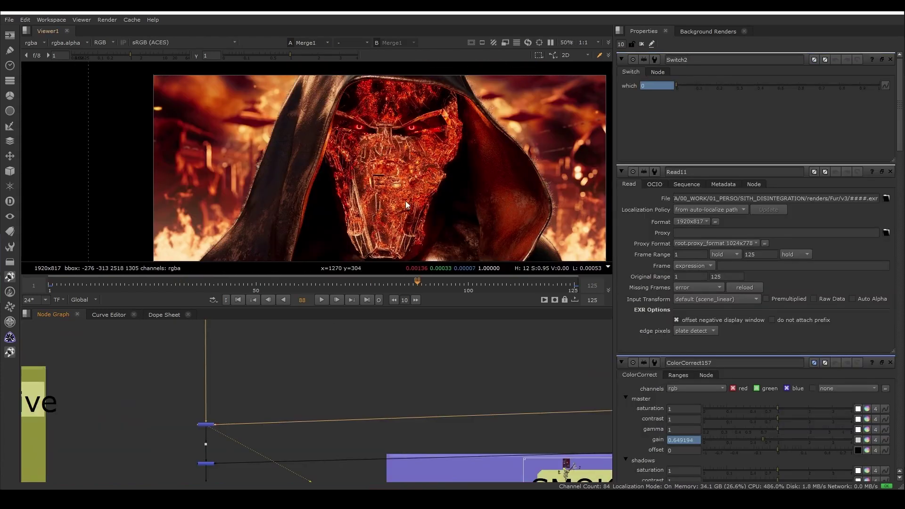
- Inspect the Shuffle139 emission pass in the viewer, along with the neighbouring nodes in the green backdrop
{"action": "scroll", "coordinate": [294, 403], "scroll_direction": "up", "scroll_amount": 5}
{"action": "double_click", "coordinate": [135, 368]}
{"action": "key", "text": "1"}
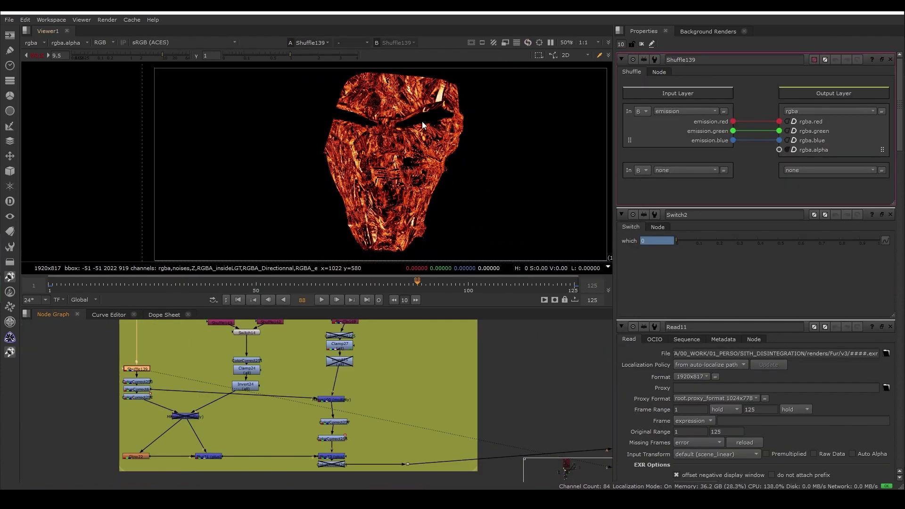
{"action": "double_click", "coordinate": [271, 383]}
{"action": "left_click", "coordinate": [424, 387]}
{"action": "key", "text": "1"}
{"action": "double_click", "coordinate": [424, 387]}
{"action": "key", "text": "1"}
{"action": "left_click", "coordinate": [360, 431]}
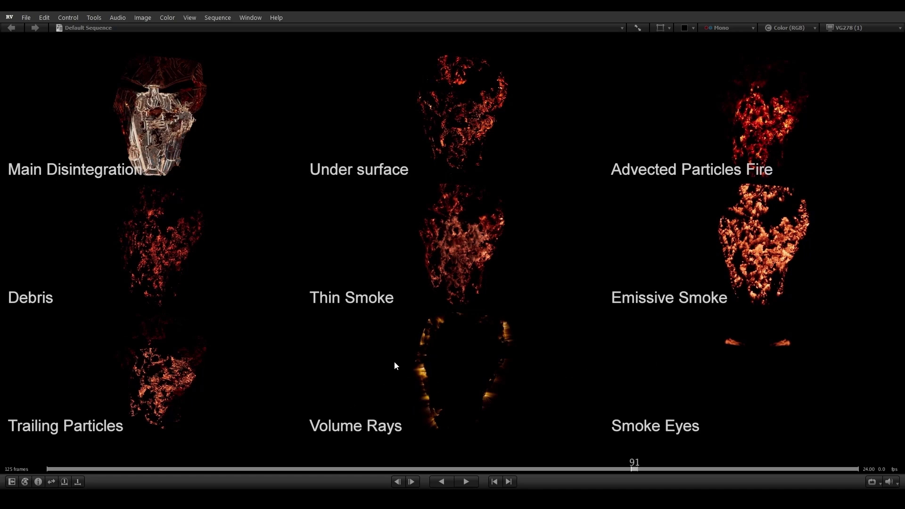
- Switch to RV and scrub through the nine-element effects contact sheet, examining the Under surface element up close
{"action": "left_click_drag", "start_coordinate": [394, 360], "coordinate": [22, 354]}
{"action": "left_click_drag", "start_coordinate": [308, 350], "coordinate": [499, 347]}
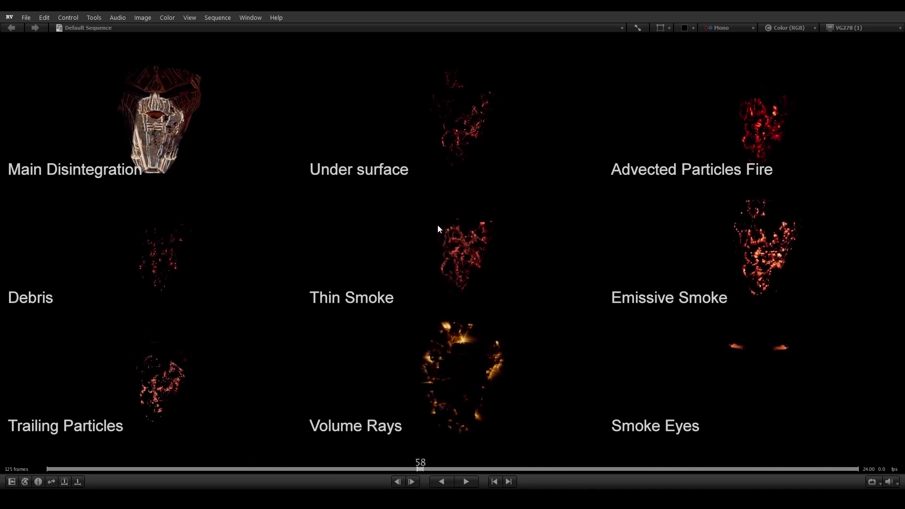
{"action": "key", "text": "space"}
{"action": "middle_click_drag", "start_coordinate": [472, 175], "coordinate": [474, 228]}
{"action": "middle_click_drag", "start_coordinate": [448, 141], "coordinate": [515, 261], "text": "ctrl"}
{"action": "key", "text": "space"}
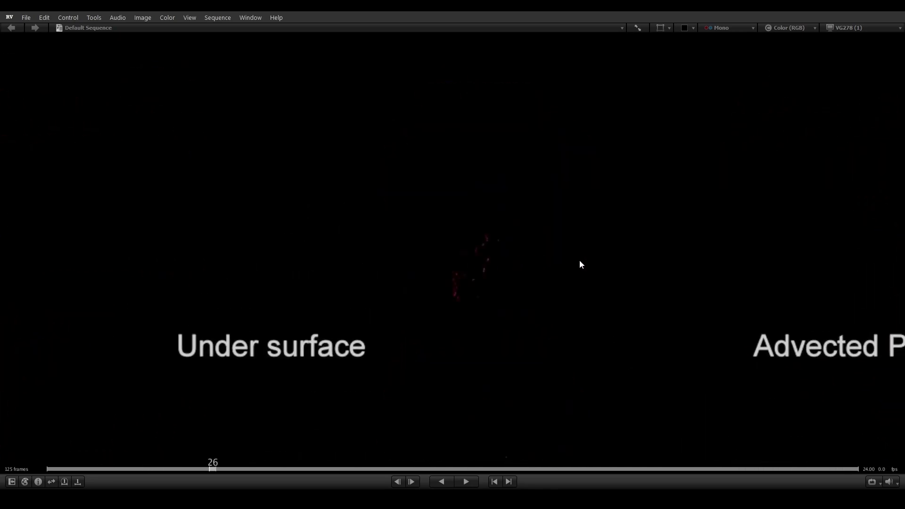
{"action": "left_click_drag", "start_coordinate": [580, 260], "coordinate": [750, 262]}
{"action": "left_click_drag", "start_coordinate": [438, 266], "coordinate": [549, 276]}
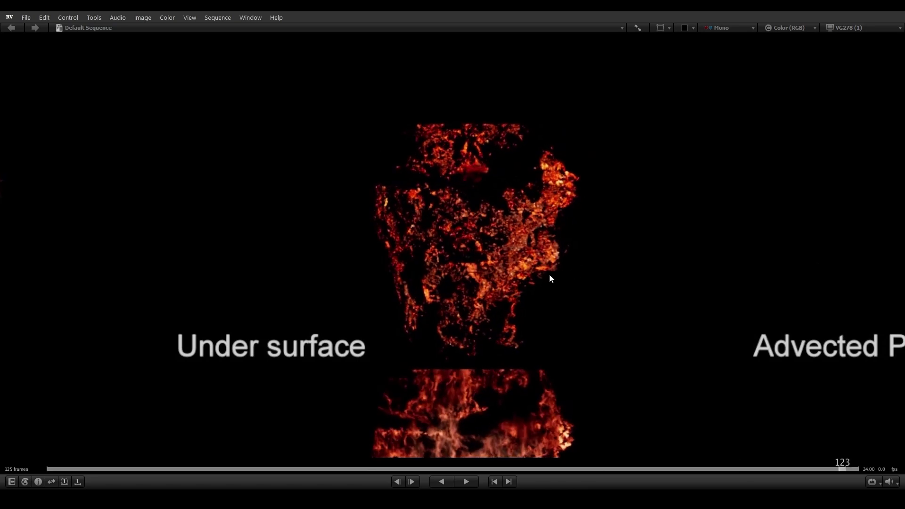
- Annotate the empty area above the Under surface label with a thick white horizontal stroke and eight scattered dots below it
{"action": "key", "text": "F10"}
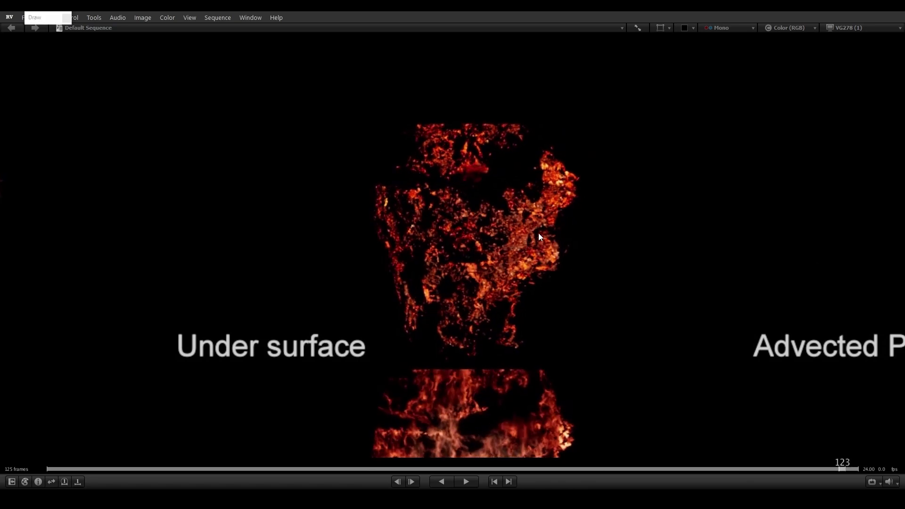
{"action": "mouse_move", "coordinate": [184, 155]}
{"action": "left_mouse_down"}
{"action": "mouse_move", "coordinate": [245, 158]}
{"action": "mouse_move", "coordinate": [187, 160]}
{"action": "mouse_move", "coordinate": [240, 163]}
{"action": "mouse_move", "coordinate": [234, 167]}
{"action": "left_mouse_up"}
{"action": "left_click", "coordinate": [180, 173]}
{"action": "left_click", "coordinate": [194, 176]}
{"action": "left_click", "coordinate": [216, 177]}
{"action": "left_click", "coordinate": [222, 177]}
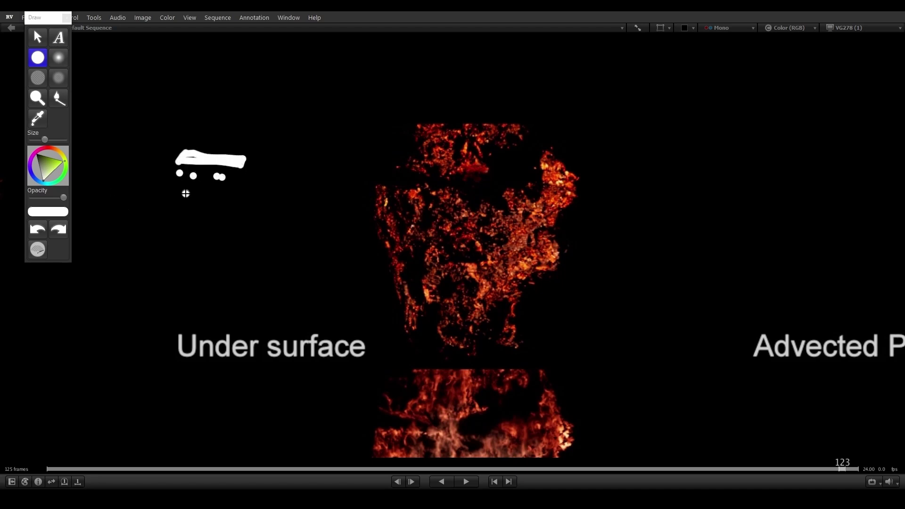
{"action": "left_click", "coordinate": [186, 194]}
{"action": "left_click", "coordinate": [175, 184]}
{"action": "left_click", "coordinate": [199, 188]}
{"action": "left_click", "coordinate": [215, 194]}
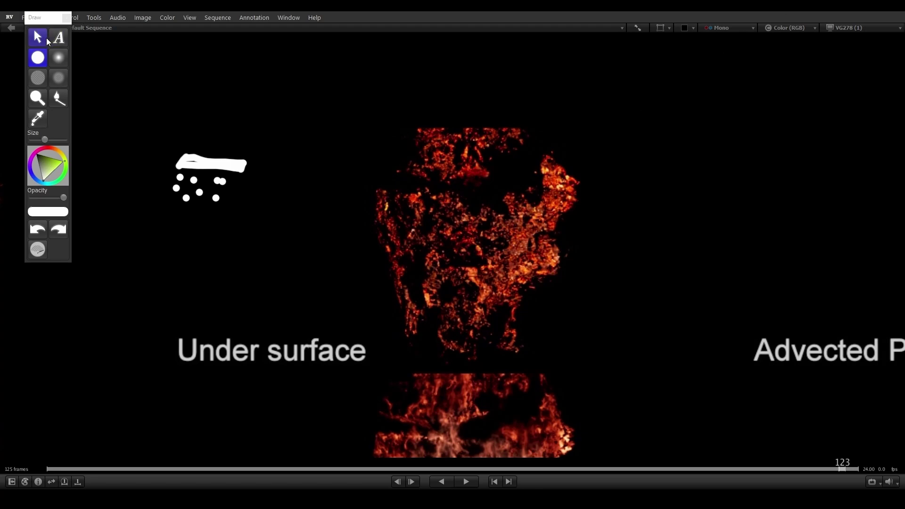
{"action": "left_click", "coordinate": [37, 36]}
- Fit the effects contact sheet in the view, scrub through its elements and play the sequence
{"action": "middle_click_drag", "start_coordinate": [491, 276], "coordinate": [484, 196]}
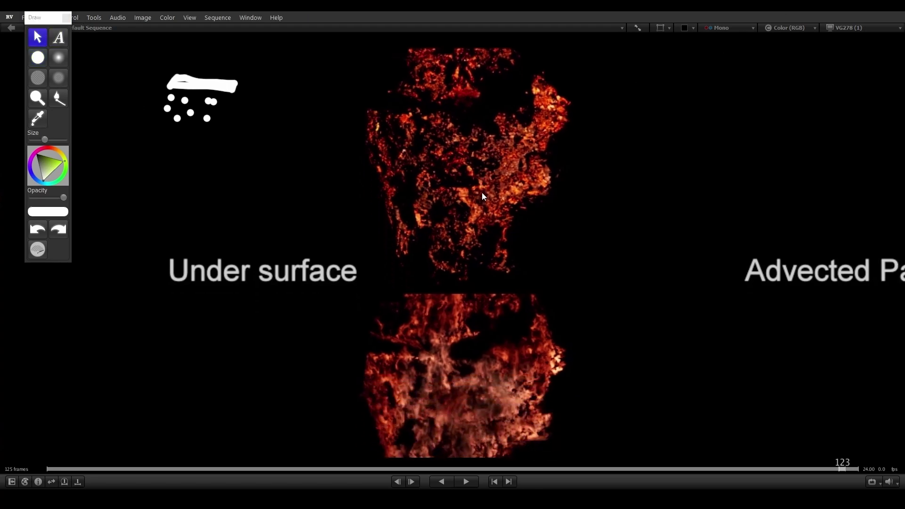
{"action": "key", "text": "f"}
{"action": "left_click_drag", "start_coordinate": [793, 335], "coordinate": [408, 373]}
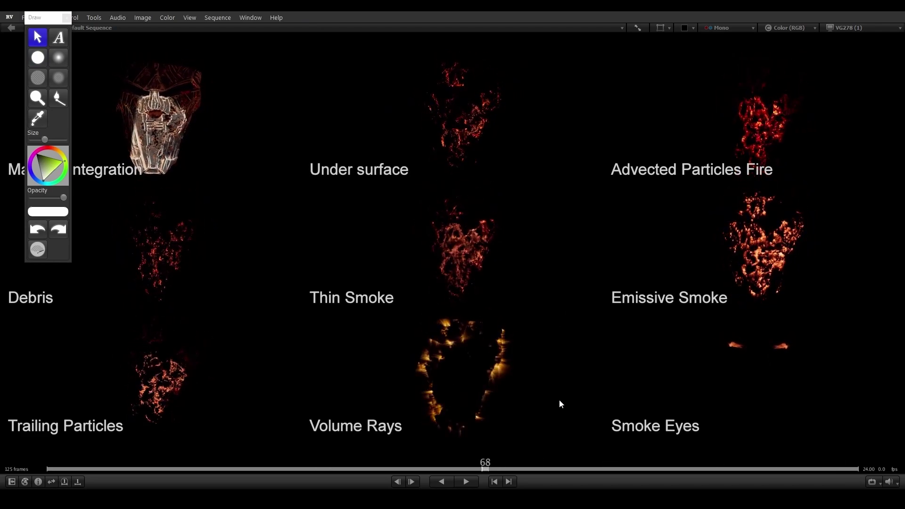
{"action": "left_click_drag", "start_coordinate": [558, 400], "coordinate": [380, 398]}
{"action": "key", "text": "space"}
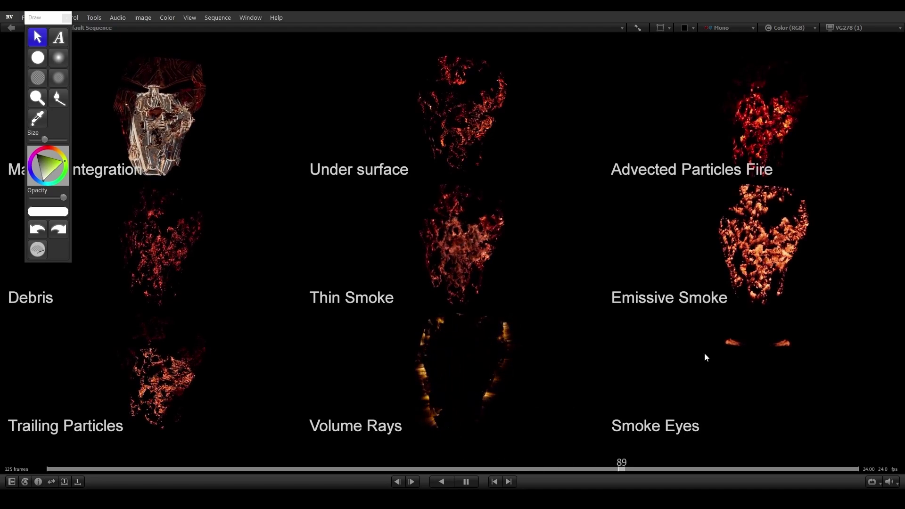
- Examine the Smoke Eyes element up close while scrubbing through its frames
{"action": "left_click_drag", "start_coordinate": [841, 354], "coordinate": [873, 362]}
{"action": "middle_click_drag", "start_coordinate": [681, 365], "coordinate": [855, 386], "text": "ctrl"}
{"action": "middle_click_drag", "start_coordinate": [855, 387], "coordinate": [562, 383]}
{"action": "middle_click_drag", "start_coordinate": [594, 371], "coordinate": [735, 365], "text": "ctrl"}
{"action": "left_click_drag", "start_coordinate": [613, 373], "coordinate": [570, 376]}
{"action": "left_click_drag", "start_coordinate": [270, 375], "coordinate": [331, 359]}
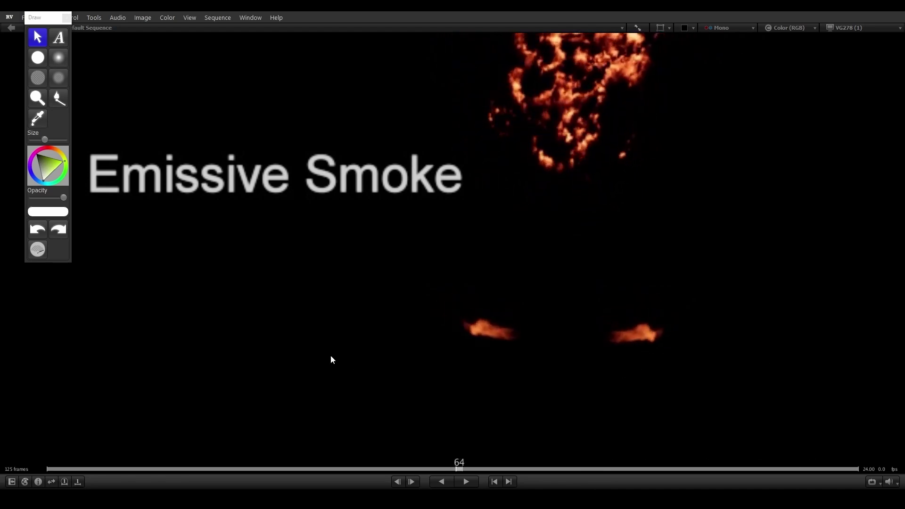
- Play the complete effects contact sheet again and scrub it to frame 92
{"action": "key", "text": "f"}
{"action": "key", "text": "space"}
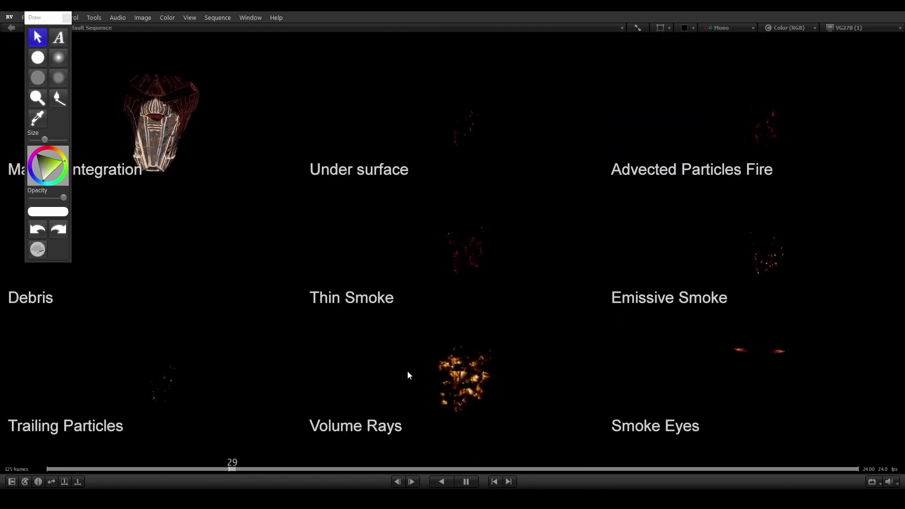
{"action": "left_click_drag", "start_coordinate": [408, 370], "coordinate": [839, 371]}
{"action": "left_click_drag", "start_coordinate": [533, 369], "coordinate": [675, 369]}
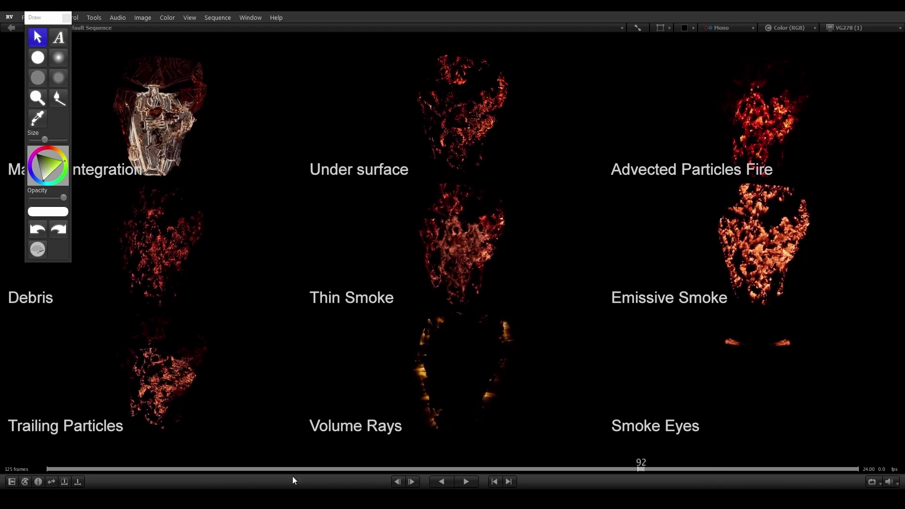
- Load the second contact sheet, with the mask and shading passes, into the current sequence
{"action": "mouse_move", "coordinate": [243, 489]}
{"action": "mouse_move", "coordinate": [263, 464]}
{"action": "left_click_drag", "start_coordinate": [0, 188], "coordinate": [495, 163]}
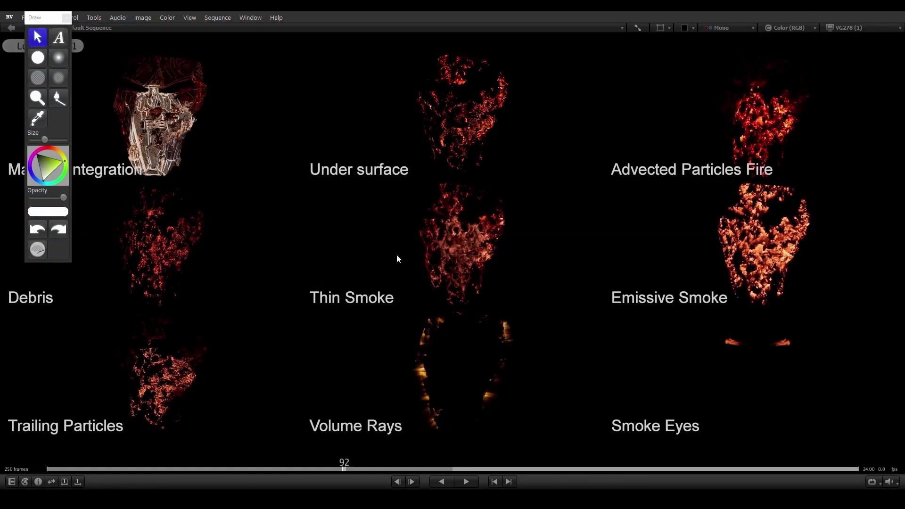
- Play and scrub through the newly loaded mask and shading contact sheet
{"action": "left_click_drag", "start_coordinate": [369, 298], "coordinate": [451, 299]}
{"action": "key", "text": "space"}
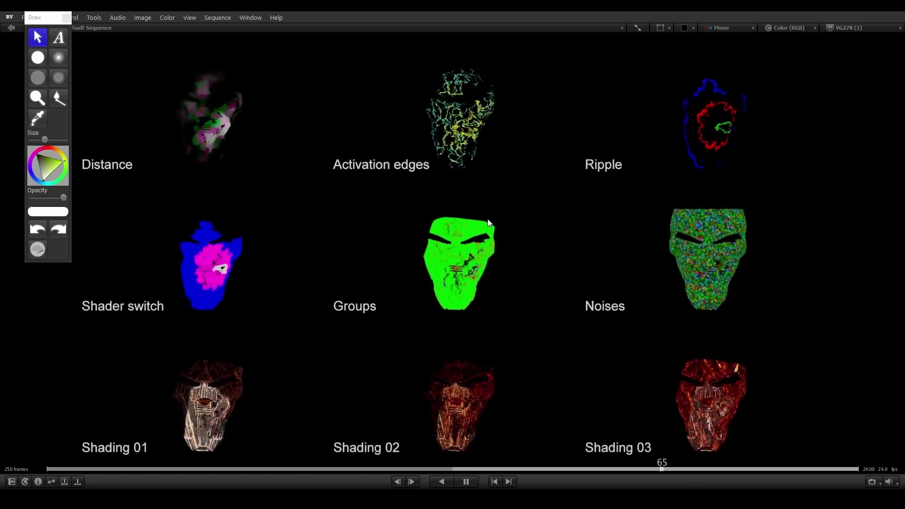
{"action": "left_click_drag", "start_coordinate": [843, 142], "coordinate": [702, 123]}
{"action": "key", "text": "space"}
{"action": "left_click_drag", "start_coordinate": [589, 281], "coordinate": [574, 395]}
- Examine the Distance, Activation edges and Ripple passes up close while scrubbing through their frames
{"action": "middle_click_drag", "start_coordinate": [253, 287], "coordinate": [355, 305]}
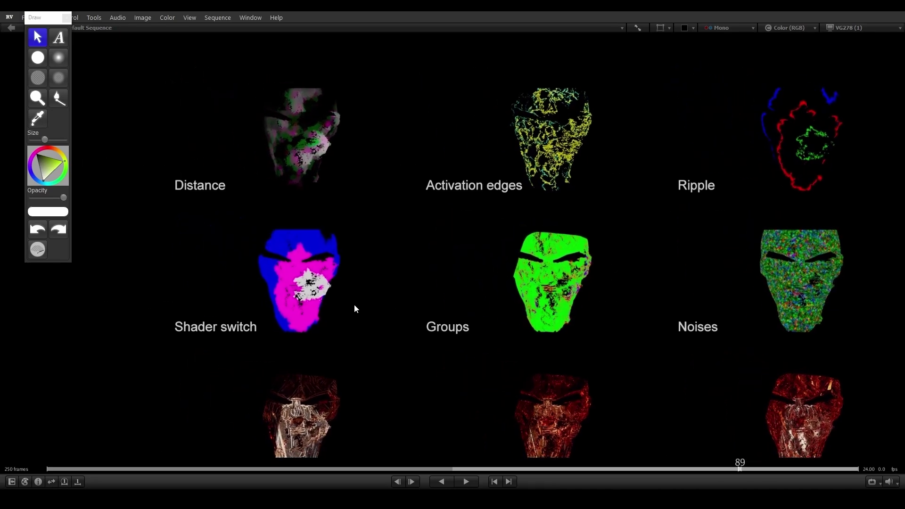
{"action": "scroll", "coordinate": [268, 124], "scroll_direction": "up", "scroll_amount": 3}
{"action": "middle_click_drag", "start_coordinate": [384, 177], "coordinate": [484, 292]}
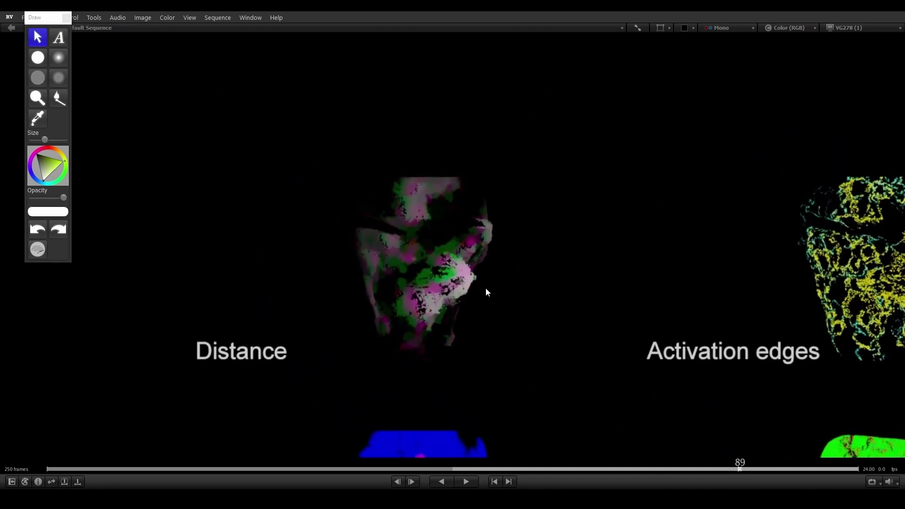
{"action": "left_click_drag", "start_coordinate": [484, 293], "coordinate": [310, 323]}
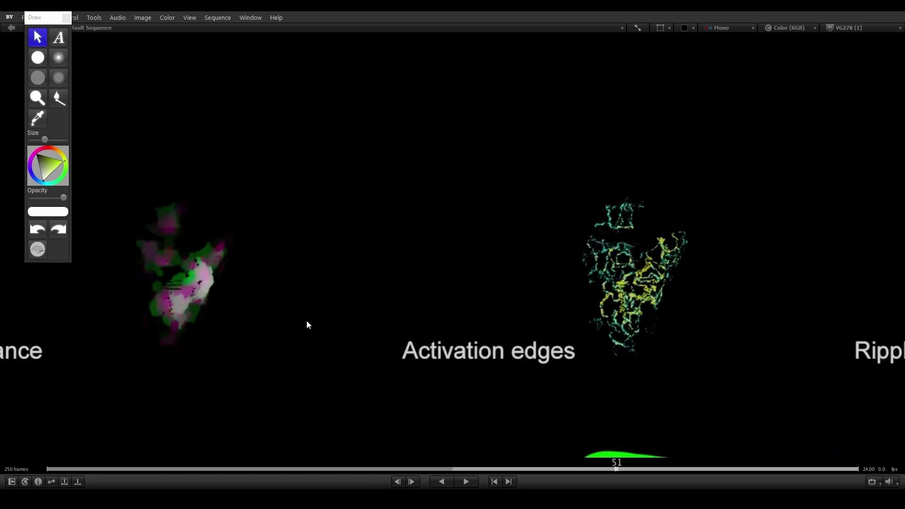
{"action": "left_click_drag", "start_coordinate": [573, 315], "coordinate": [719, 310]}
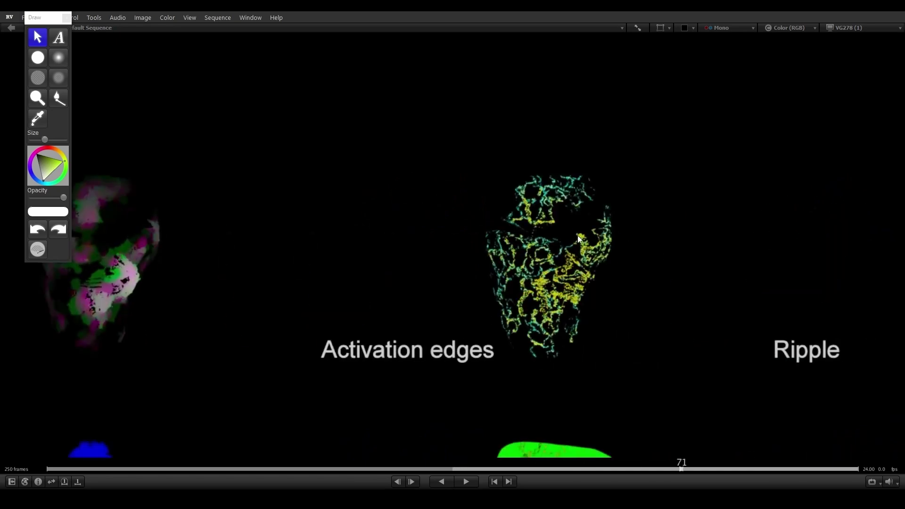
{"action": "left_click_drag", "start_coordinate": [633, 252], "coordinate": [456, 339]}
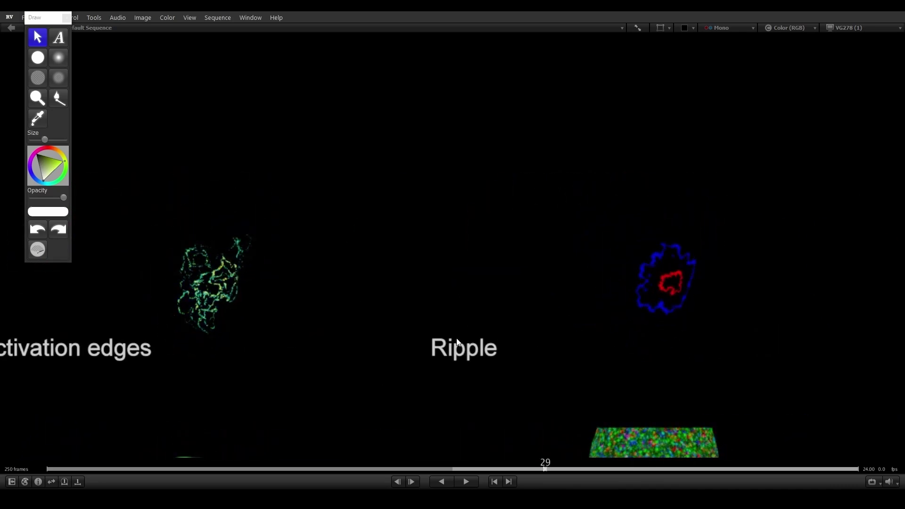
- Compare the Shading 01, Shading 02 and Shading 03 passes while scrubbing, with close views of Shading 02 and 03
{"action": "key", "text": "f"}
{"action": "middle_click_drag", "start_coordinate": [372, 397], "coordinate": [450, 371]}
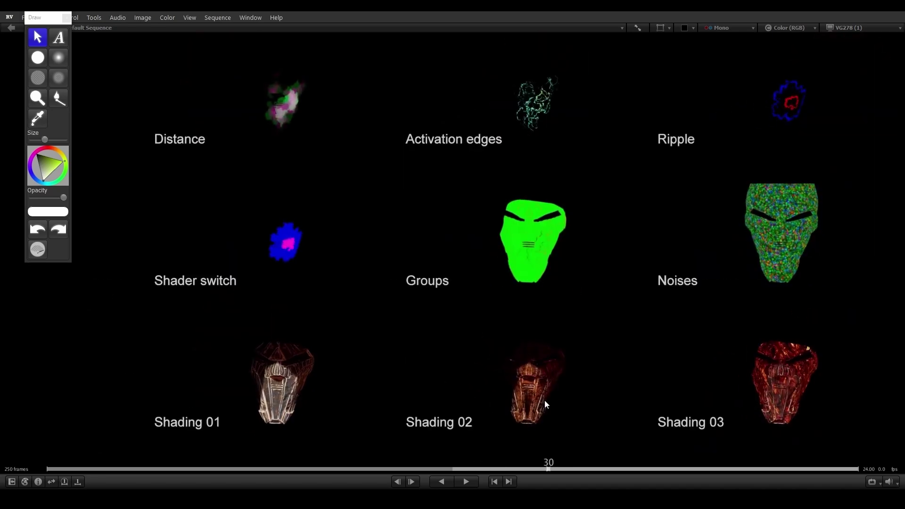
{"action": "left_click_drag", "start_coordinate": [544, 400], "coordinate": [830, 383]}
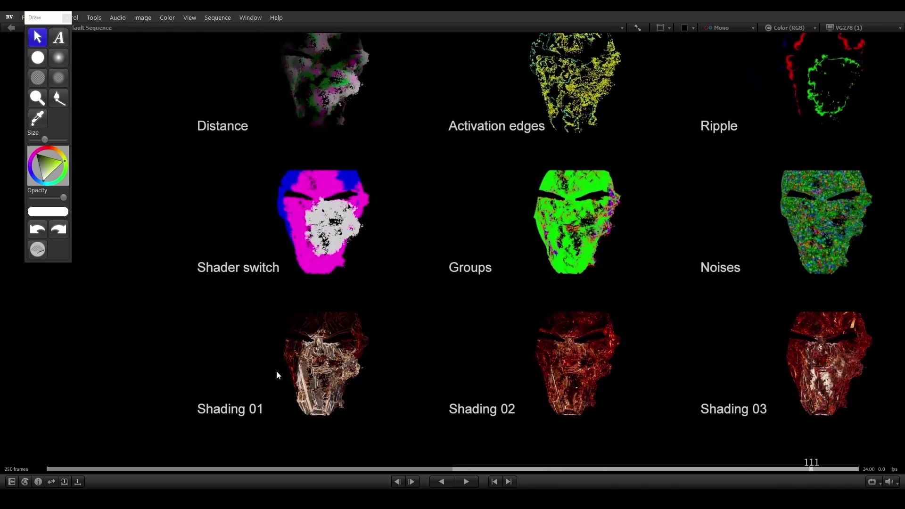
{"action": "scroll", "coordinate": [330, 386], "scroll_direction": "up", "scroll_amount": 3}
{"action": "left_click_drag", "start_coordinate": [479, 406], "coordinate": [594, 383]}
{"action": "middle_click_drag", "start_coordinate": [594, 383], "coordinate": [457, 379]}
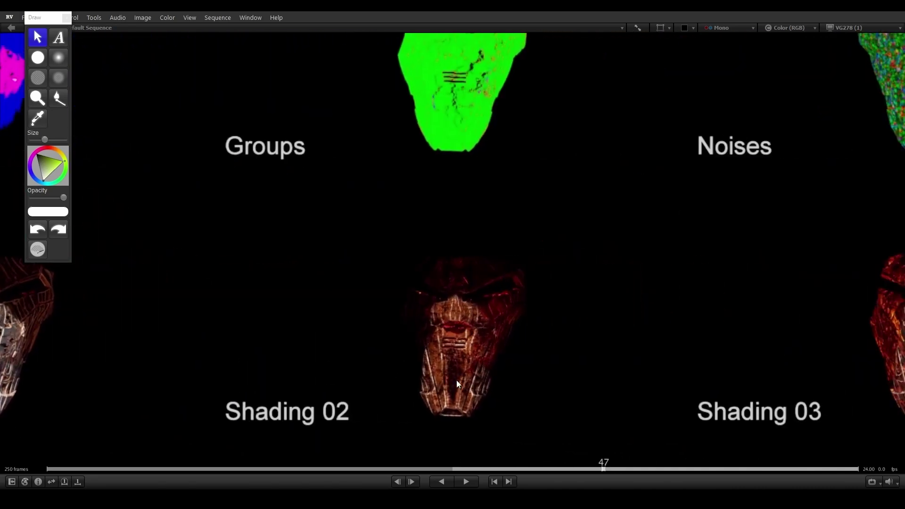
{"action": "left_click_drag", "start_coordinate": [443, 396], "coordinate": [507, 395]}
{"action": "middle_click_drag", "start_coordinate": [586, 394], "coordinate": [309, 391]}
{"action": "middle_click_drag", "start_coordinate": [656, 393], "coordinate": [573, 393]}
{"action": "left_click_drag", "start_coordinate": [573, 393], "coordinate": [524, 392]}
{"action": "middle_click_drag", "start_coordinate": [563, 330], "coordinate": [608, 364], "text": "ctrl"}
- Fit the second contact sheet in the view and scrub through all nine passes together
{"action": "key", "text": "f"}
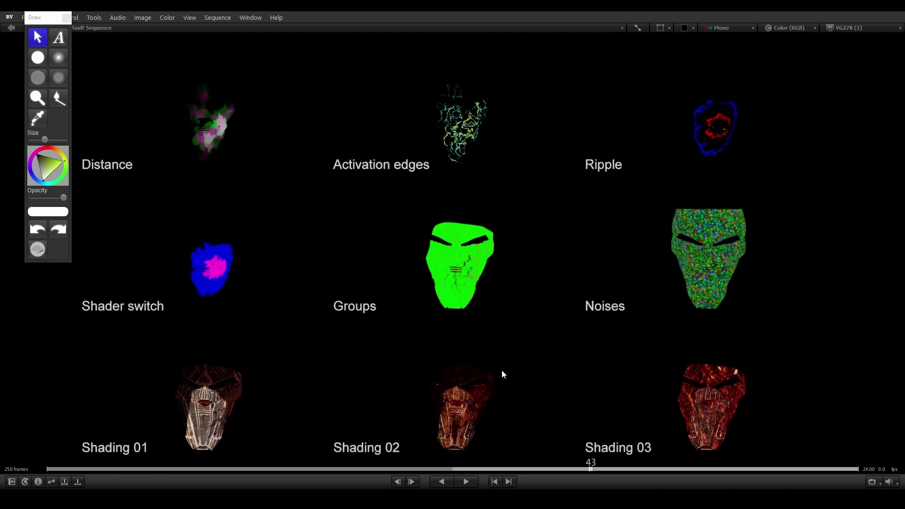
{"action": "left_click_drag", "start_coordinate": [642, 369], "coordinate": [525, 373]}
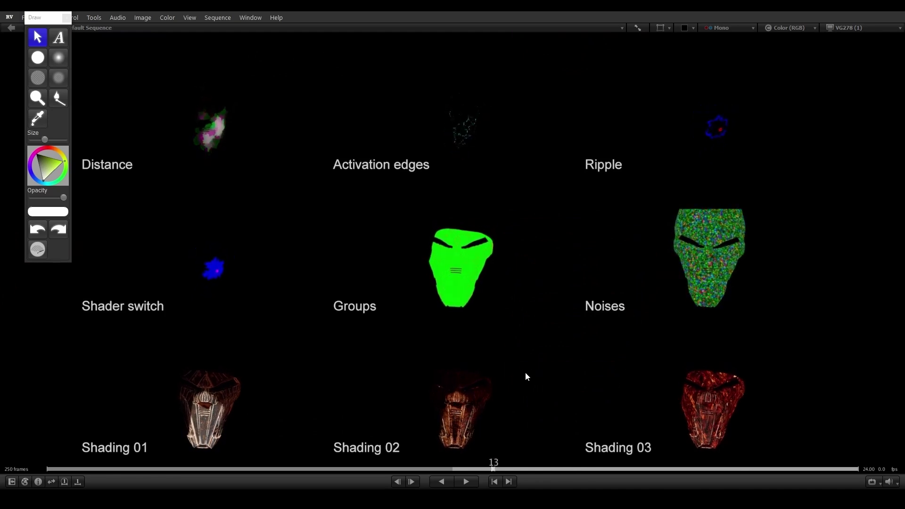
{"action": "left_click_drag", "start_coordinate": [414, 352], "coordinate": [375, 294]}
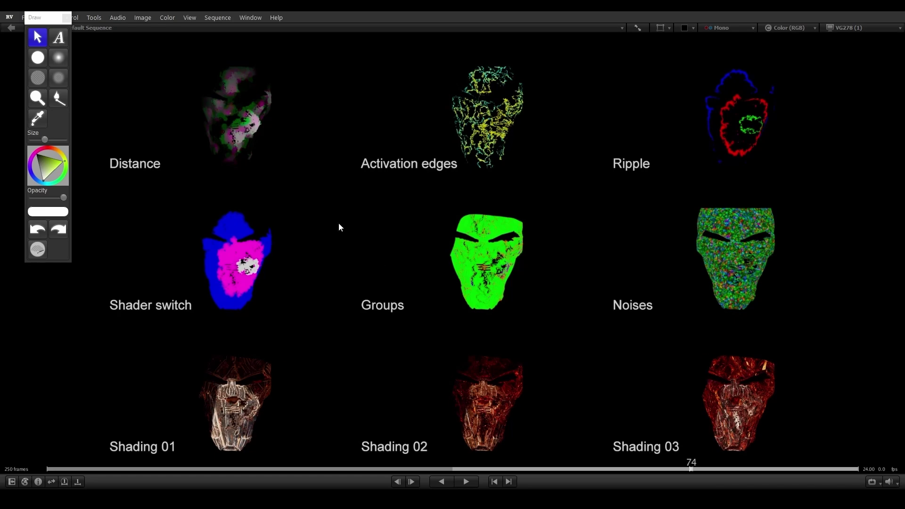
- Scrub and play the sheet repeatedly to examine the Shader switch and Groups passes
{"action": "left_click_drag", "start_coordinate": [323, 272], "coordinate": [262, 299]}
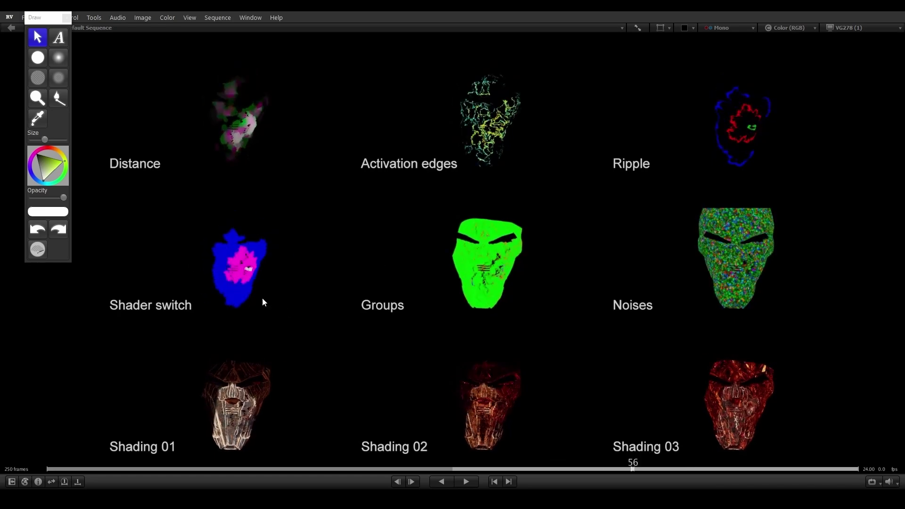
{"action": "left_click", "coordinate": [220, 278]}
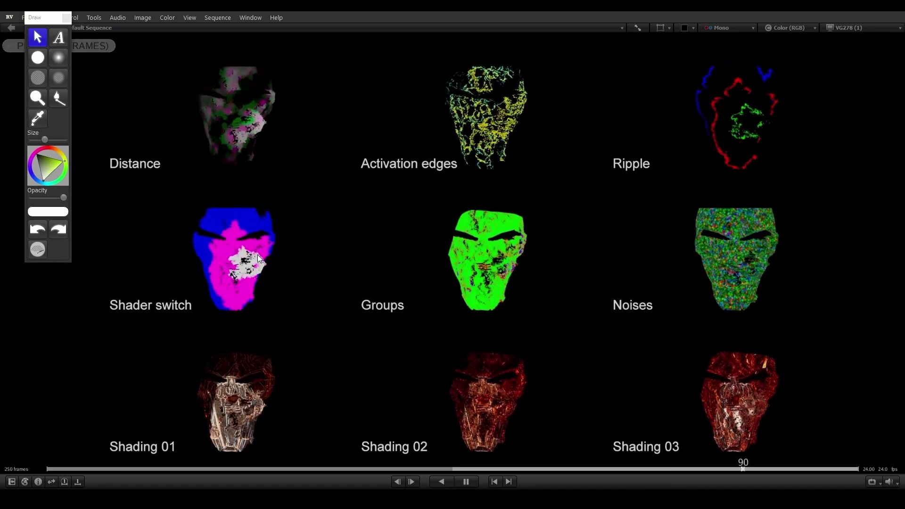
{"action": "left_click_drag", "start_coordinate": [342, 264], "coordinate": [184, 267]}
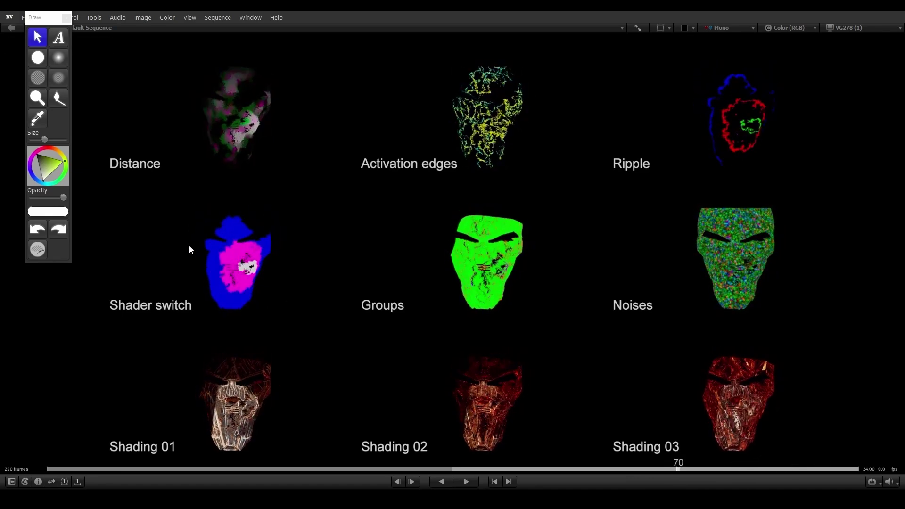
{"action": "left_click_drag", "start_coordinate": [398, 306], "coordinate": [228, 281]}
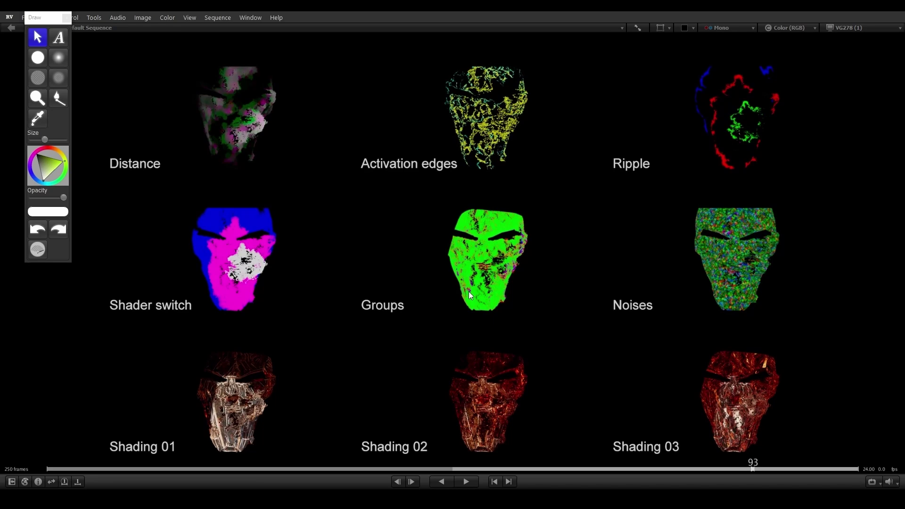
{"action": "mouse_move", "coordinate": [629, 307]}
{"action": "left_mouse_down"}
{"action": "mouse_move", "coordinate": [432, 293]}
{"action": "mouse_move", "coordinate": [654, 313]}
{"action": "left_mouse_up"}
{"action": "key", "text": "space"}
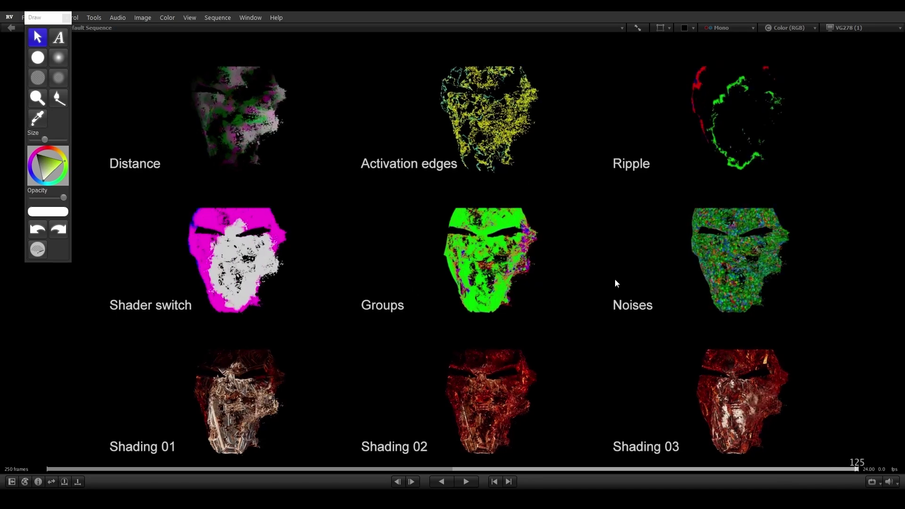
- Examine the Noises pass up close by scrubbing and playing its frames
{"action": "mouse_move", "coordinate": [529, 281]}
{"action": "left_mouse_down"}
{"action": "mouse_move", "coordinate": [634, 328]}
{"action": "mouse_move", "coordinate": [581, 311]}
{"action": "mouse_move", "coordinate": [366, 315]}
{"action": "mouse_move", "coordinate": [546, 324]}
{"action": "mouse_move", "coordinate": [584, 305]}
{"action": "mouse_move", "coordinate": [653, 337]}
{"action": "mouse_move", "coordinate": [687, 341]}
{"action": "mouse_move", "coordinate": [555, 330]}
{"action": "mouse_move", "coordinate": [617, 332]}
{"action": "mouse_move", "coordinate": [702, 260]}
{"action": "left_mouse_up"}
{"action": "key", "text": "space"}
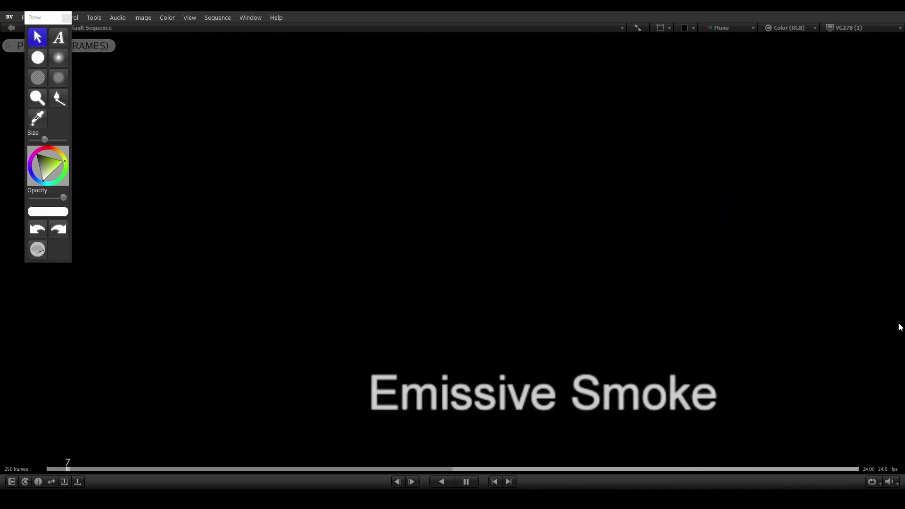
{"action": "key", "text": "space"}
{"action": "left_click_drag", "start_coordinate": [450, 290], "coordinate": [700, 326]}
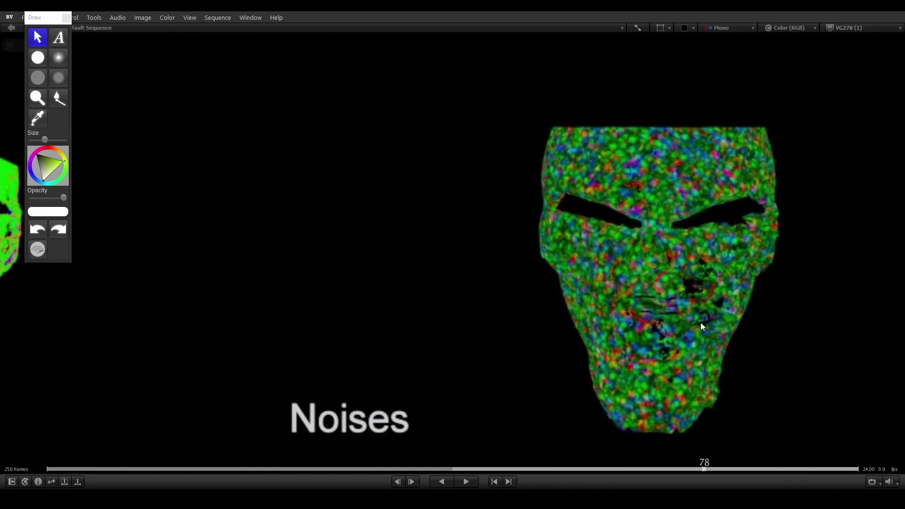
{"action": "key", "text": "space"}
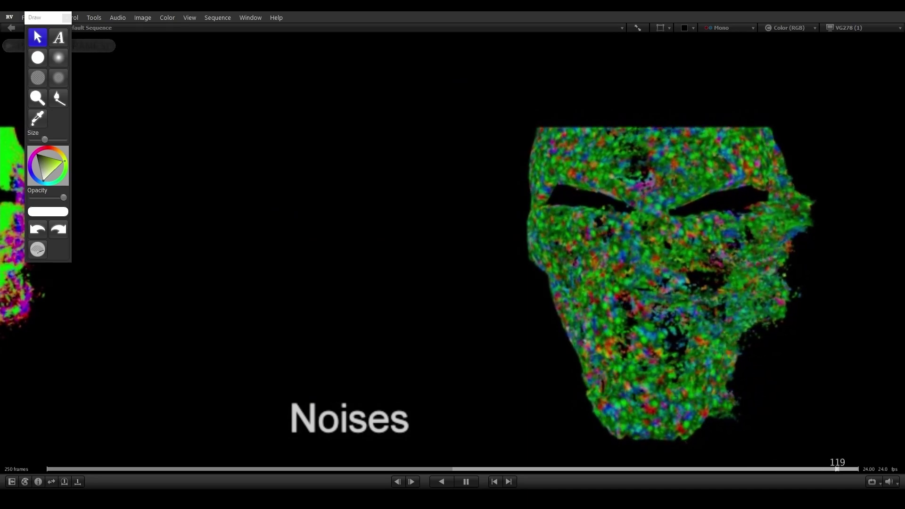
- Play the Noises pass to its last frame and scrub back to frame 103
{"action": "left_click_drag", "start_coordinate": [626, 375], "coordinate": [682, 343]}
{"action": "left_click_drag", "start_coordinate": [598, 342], "coordinate": [901, 330]}
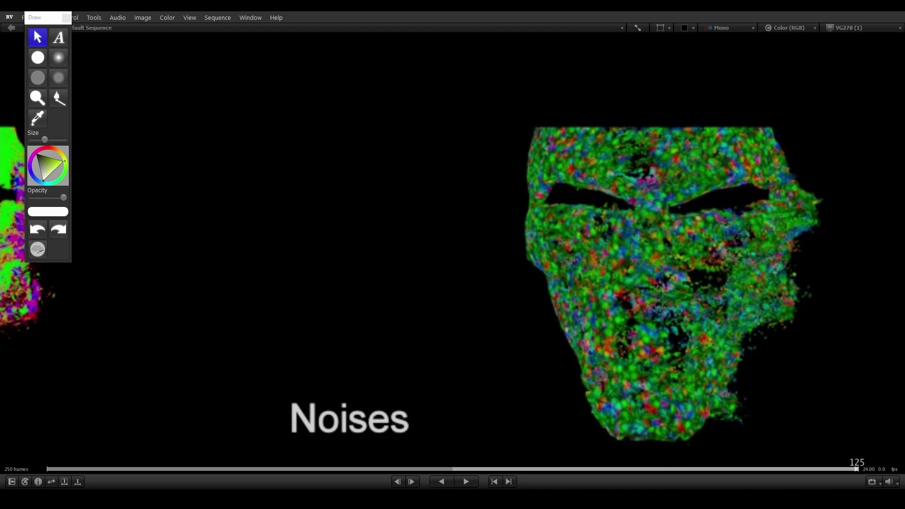
{"action": "left_click_drag", "start_coordinate": [661, 306], "coordinate": [652, 310]}
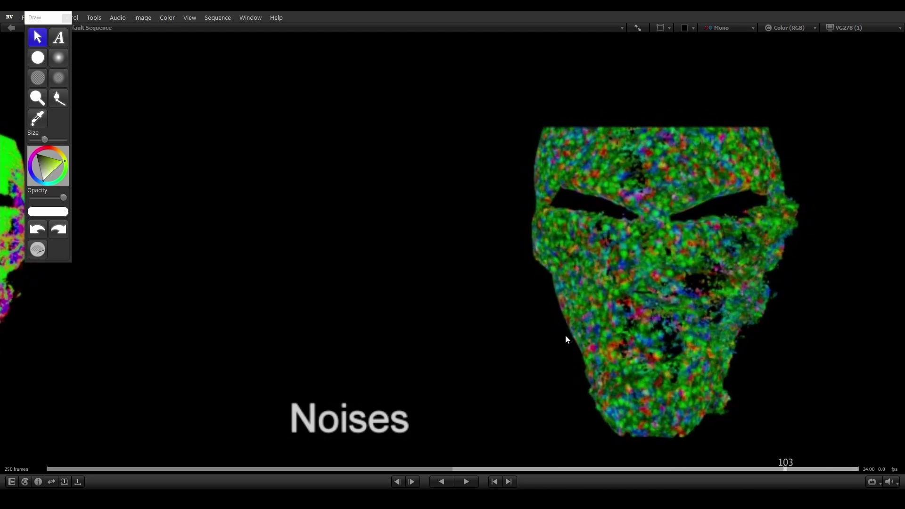
- Fit all nine passes in the view, inspect their red, green and blue channels, and restore the colour display
{"action": "key", "text": "r"}
{"action": "key", "text": "c"}
{"action": "key", "text": "f"}
{"action": "key", "text": "r"}
{"action": "key", "text": "g"}
{"action": "key", "text": "b"}
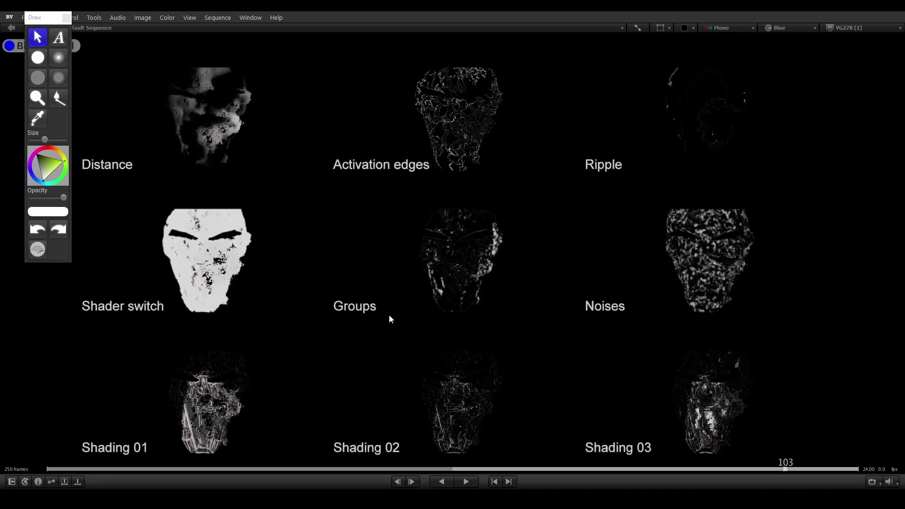
{"action": "key", "text": "c"}
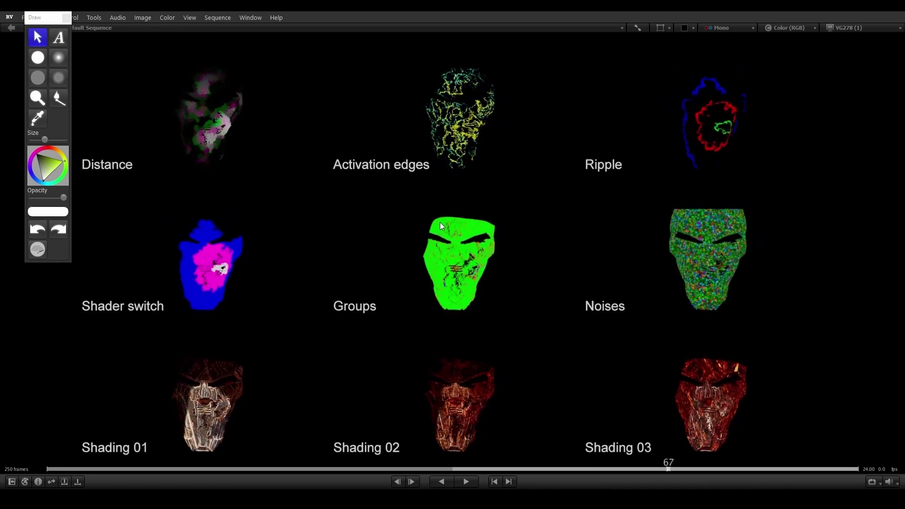
- Compare the green and blue channels of the passes with full colour around frame 66
{"action": "key", "text": "g"}
{"action": "key", "text": "b"}
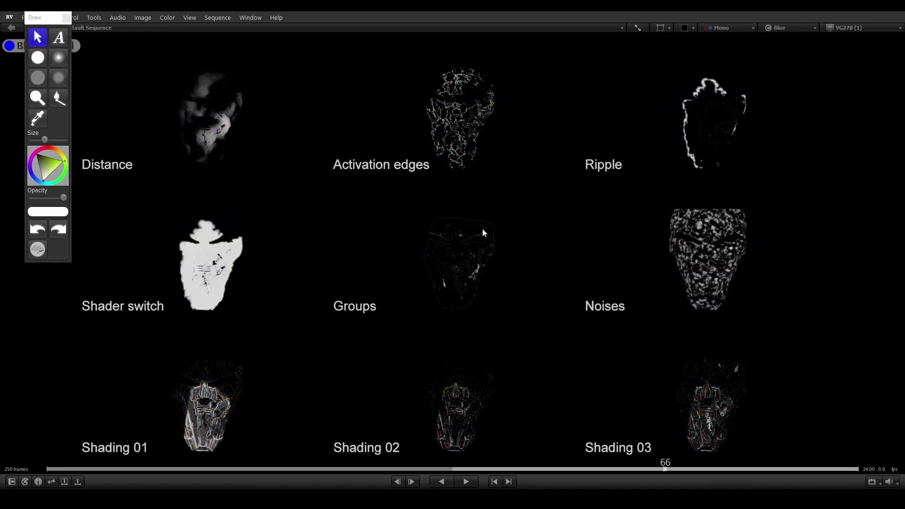
{"action": "key", "text": "c"}
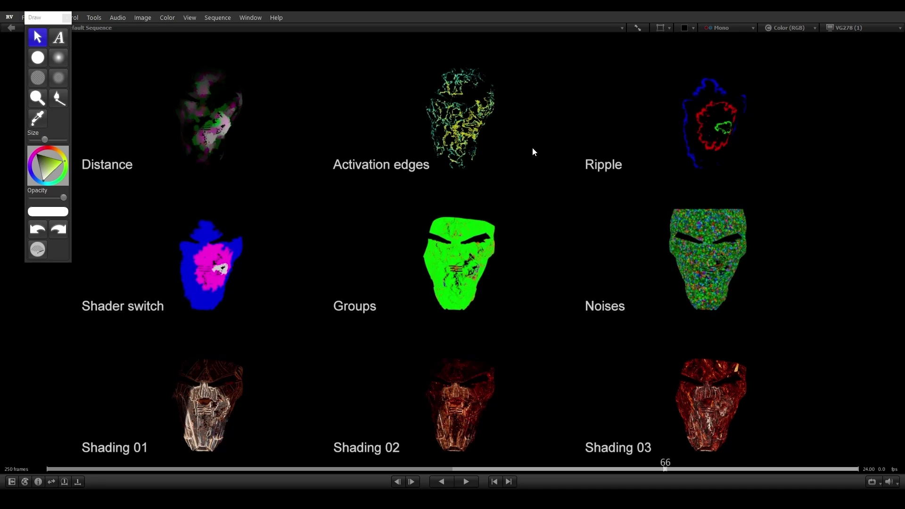
{"action": "key", "text": "g"}
{"action": "key", "text": "b"}
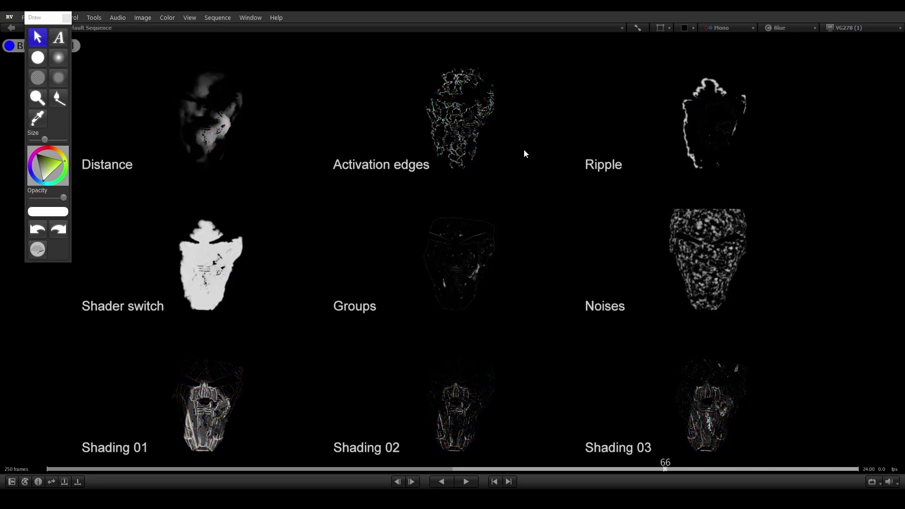
{"action": "key", "text": "c"}
{"action": "key", "text": "b"}
{"action": "key", "text": "c"}
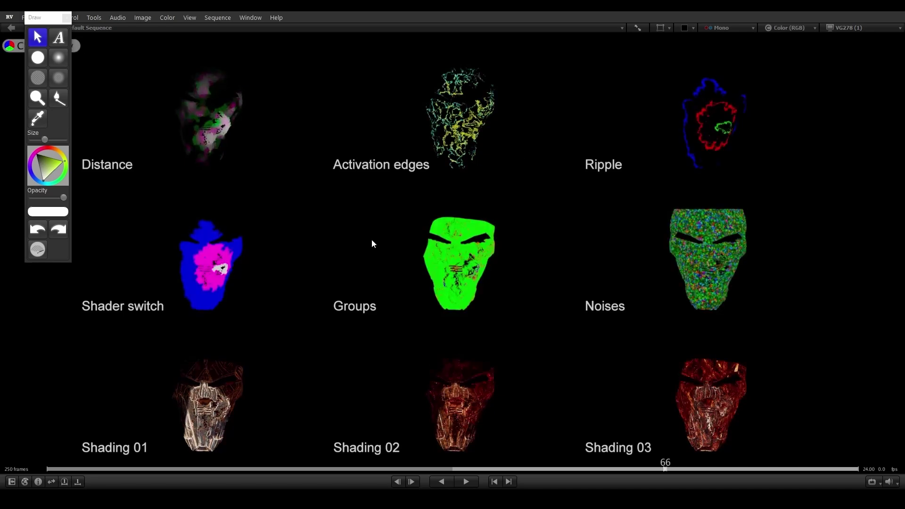
- Close the Draw panel and examine each colour channel of the Noises and Ripple passes, finishing in full colour
{"action": "left_click", "coordinate": [66, 18]}
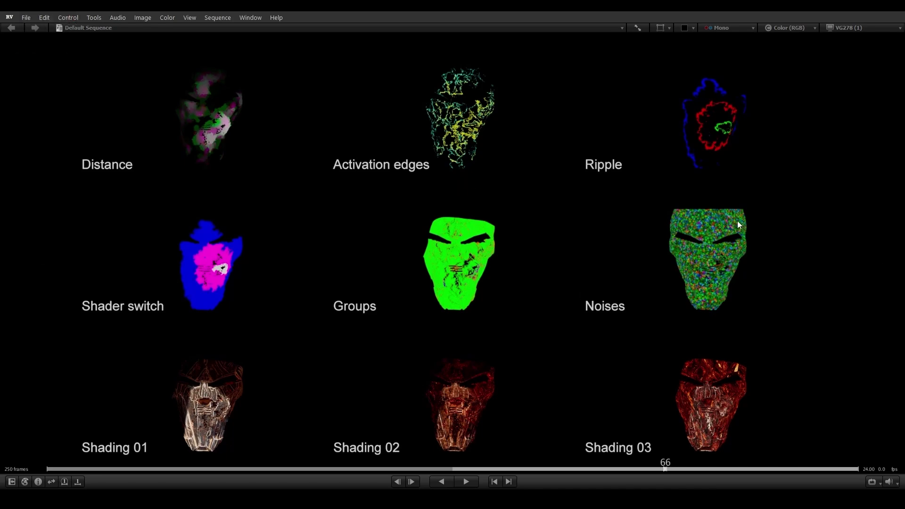
{"action": "key", "text": "r"}
{"action": "key", "text": "g"}
{"action": "key", "text": "b"}
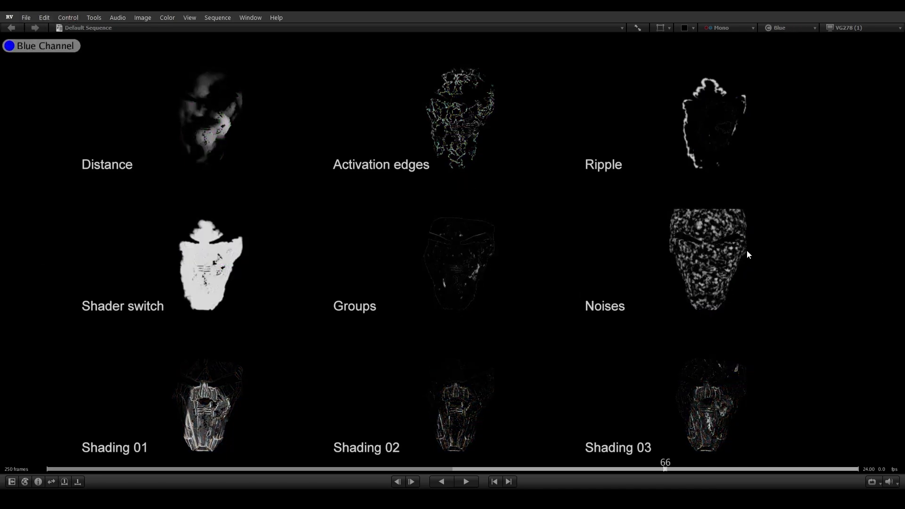
{"action": "key", "text": "c"}
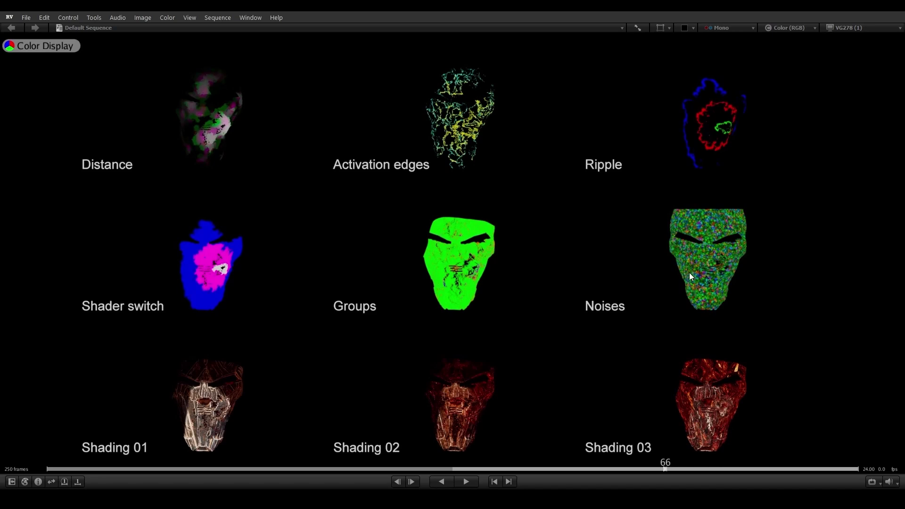
{"action": "key", "text": "b"}
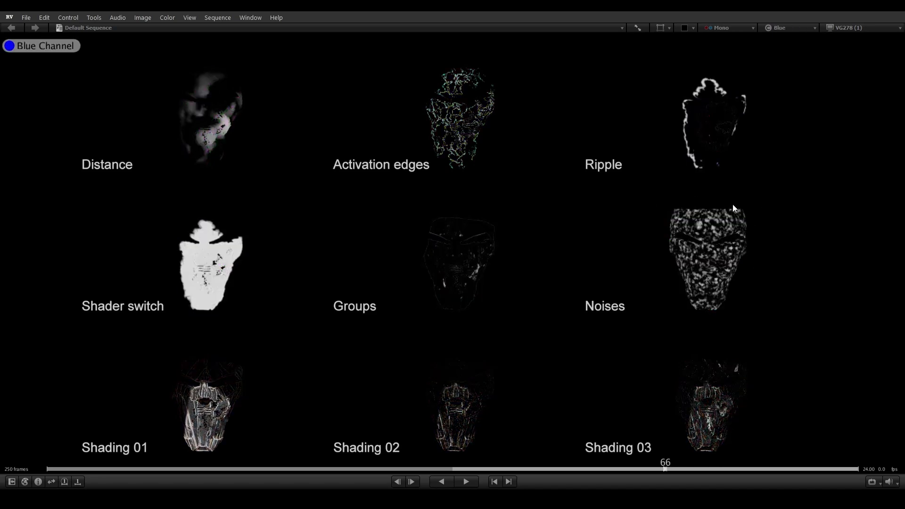
{"action": "key", "text": "g"}
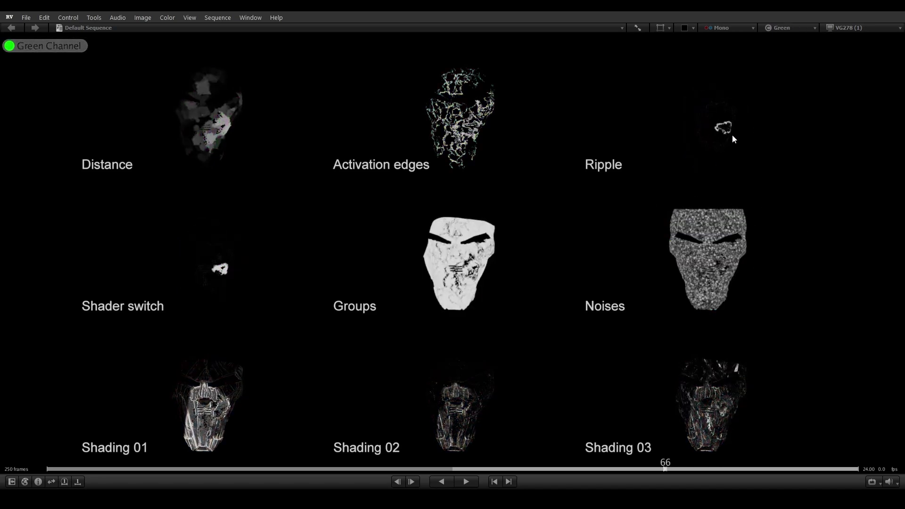
{"action": "key", "text": "r"}
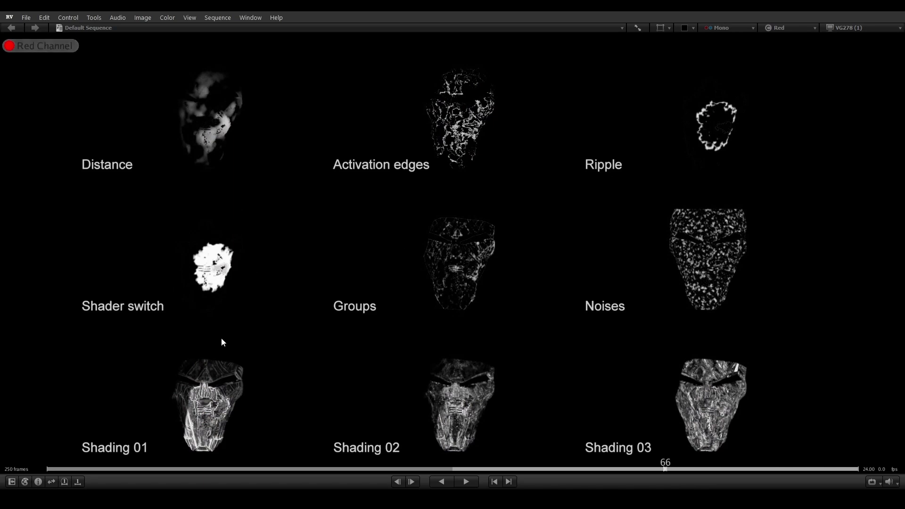
{"action": "key", "text": "g"}
{"action": "key", "text": "c"}
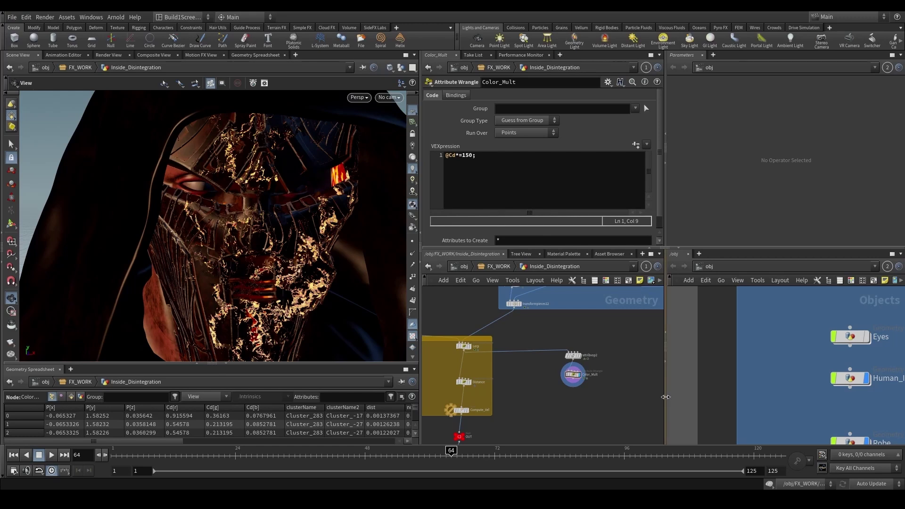
- Switch to Houdini, widen the parameter and network panes, and locate the mask-shrinking group in the Inside_Disintegration network
{"action": "left_click_drag", "start_coordinate": [665, 401], "coordinate": [755, 395]}
{"action": "left_click_drag", "start_coordinate": [663, 207], "coordinate": [753, 208]}
{"action": "scroll", "coordinate": [588, 382], "scroll_direction": "down", "scroll_amount": 5}
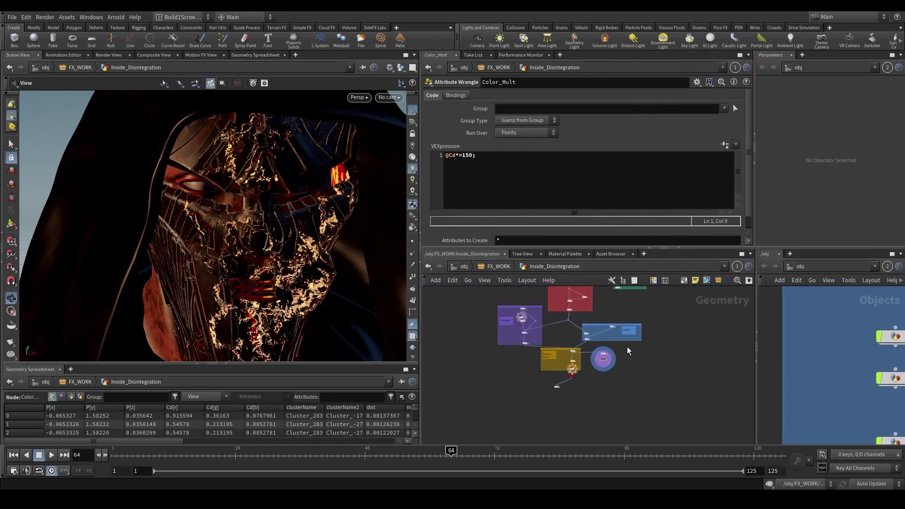
{"action": "middle_click_drag", "start_coordinate": [628, 350], "coordinate": [551, 334]}
{"action": "middle_click_drag", "start_coordinate": [491, 288], "coordinate": [600, 335]}
{"action": "scroll", "coordinate": [636, 352], "scroll_direction": "up", "scroll_amount": 5}
{"action": "scroll", "coordinate": [548, 339], "scroll_direction": "up", "scroll_amount": 3}
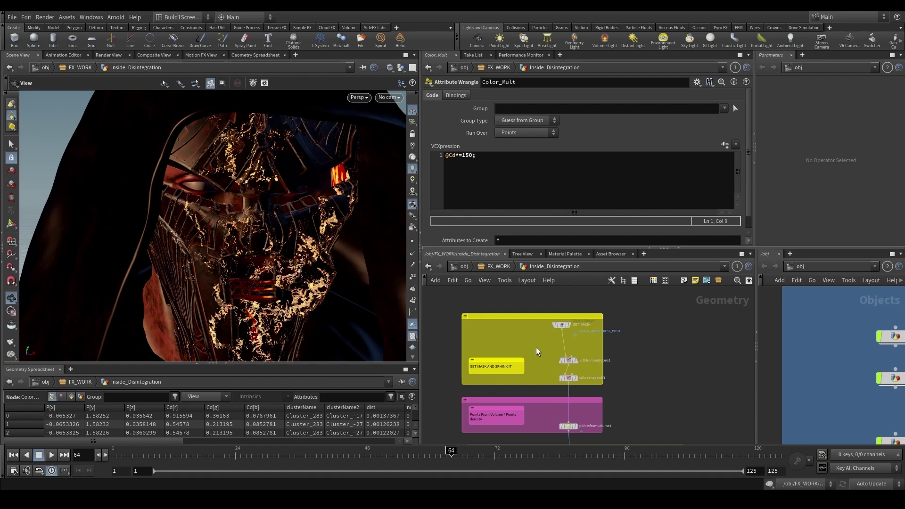
{"action": "scroll", "coordinate": [544, 347], "scroll_direction": "up", "scroll_amount": 3}
{"action": "scroll", "coordinate": [546, 344], "scroll_direction": "down", "scroll_amount": 2}
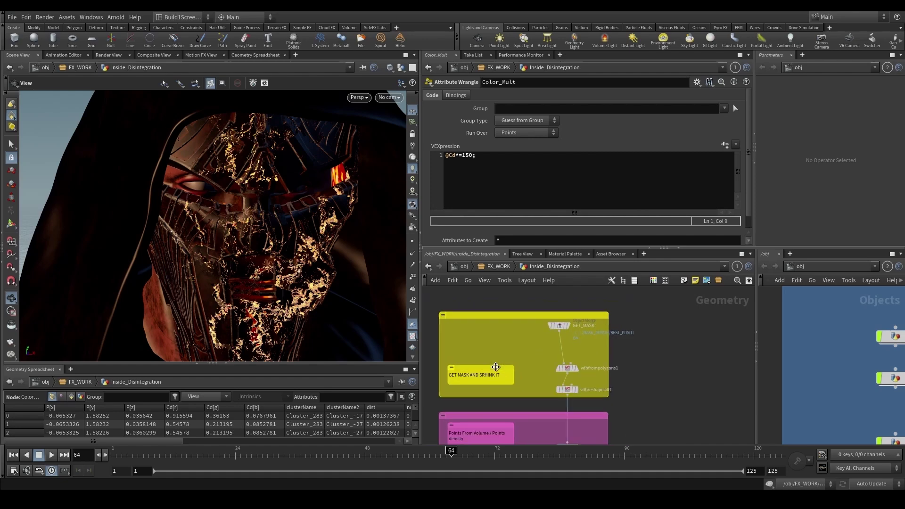
- Display the imported mask from the GET_MASK node and return the display to the Color_Mult wrangle
{"action": "left_click", "coordinate": [561, 330]}
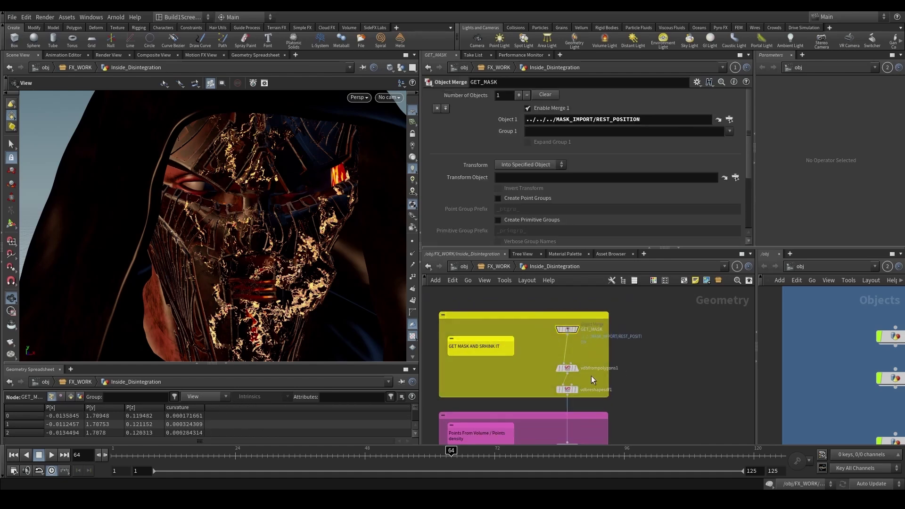
{"action": "key", "text": "r"}
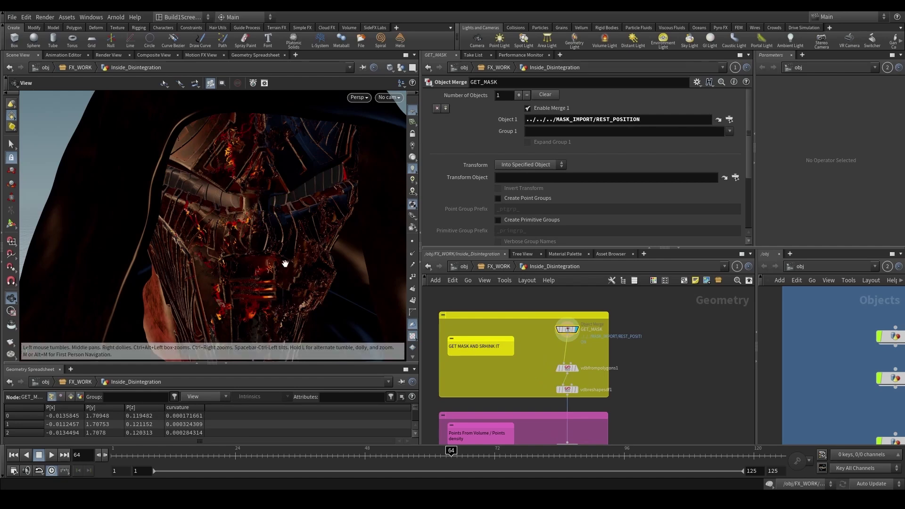
{"action": "scroll", "coordinate": [616, 372], "scroll_direction": "down", "scroll_amount": 5}
{"action": "scroll", "coordinate": [613, 372], "scroll_direction": "down", "scroll_amount": 4}
{"action": "middle_click_drag", "start_coordinate": [644, 406], "coordinate": [587, 298]}
{"action": "scroll", "coordinate": [601, 403], "scroll_direction": "up", "scroll_amount": 7}
{"action": "left_click_drag", "start_coordinate": [568, 410], "coordinate": [518, 381]}
{"action": "key", "text": "r"}
{"action": "left_click_drag", "start_coordinate": [267, 232], "coordinate": [257, 239], "text": "alt"}
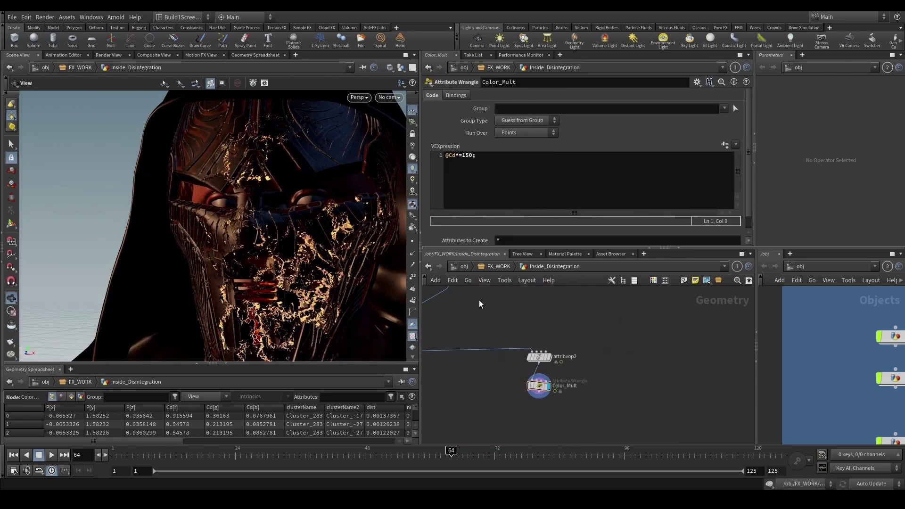
- Go up to the FX_WORK level and toggle the visibility of Inside_Disintegration off and on to compare the mask's interior
{"action": "left_click", "coordinate": [489, 270]}
{"action": "left_click_drag", "start_coordinate": [308, 267], "coordinate": [349, 260]}
{"action": "left_click", "coordinate": [479, 370]}
{"action": "scroll", "coordinate": [297, 269], "scroll_direction": "up", "scroll_amount": 4}
{"action": "left_click", "coordinate": [573, 377]}
{"action": "scroll", "coordinate": [349, 261], "scroll_direction": "up", "scroll_amount": 3}
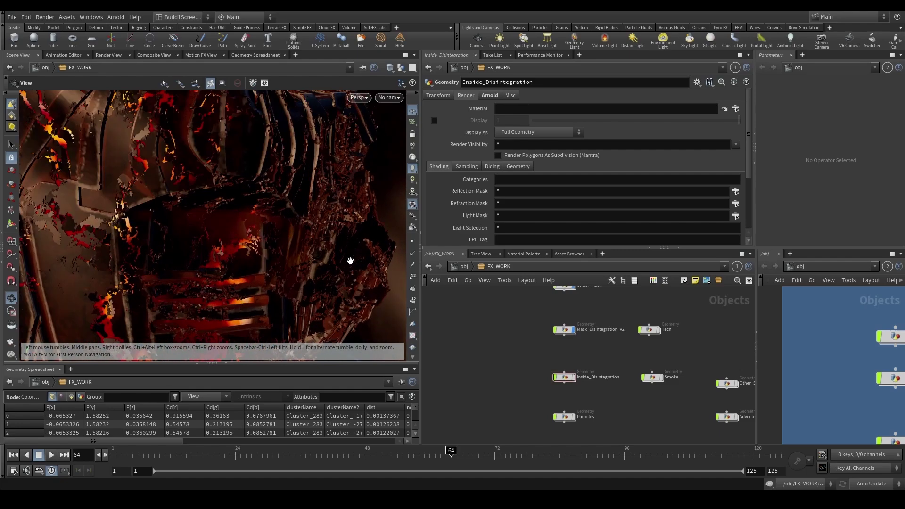
{"action": "left_click", "coordinate": [573, 377]}
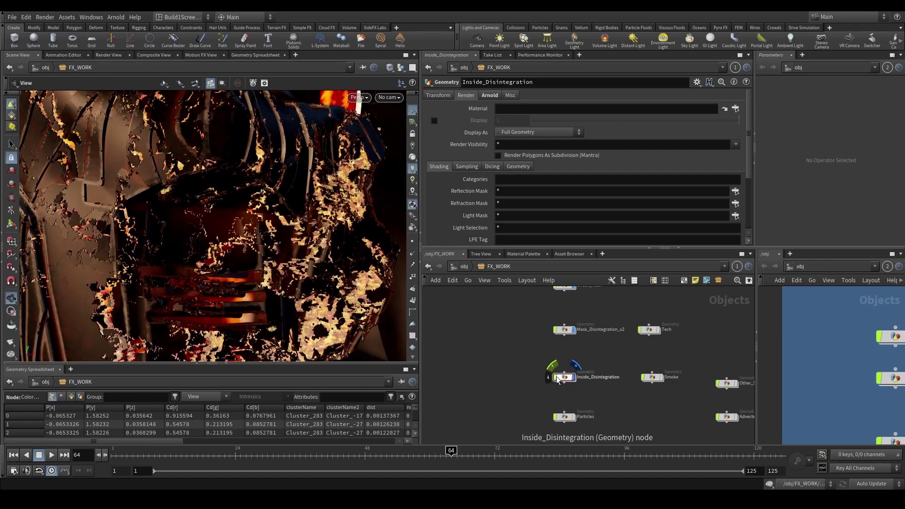
{"action": "left_click_drag", "start_coordinate": [212, 203], "coordinate": [235, 228]}
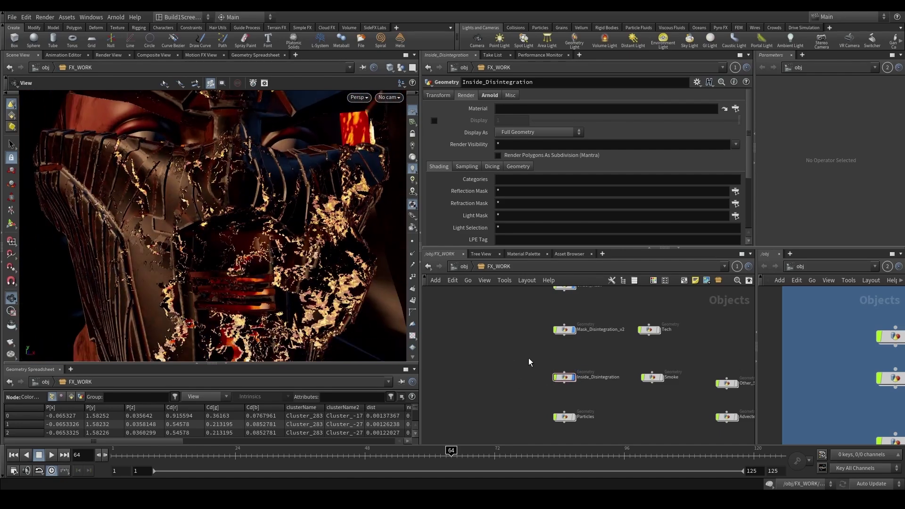
- Enter Inside_Disintegration, display the GET_MASK node, and view the rest-position mask on its own
{"action": "double_click", "coordinate": [566, 378]}
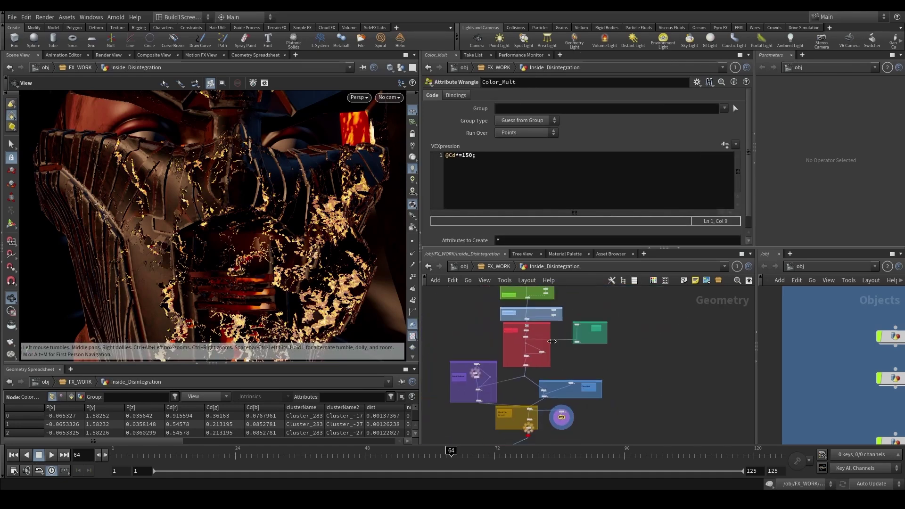
{"action": "scroll", "coordinate": [552, 341], "scroll_direction": "up", "scroll_amount": 6}
{"action": "left_click", "coordinate": [502, 318]}
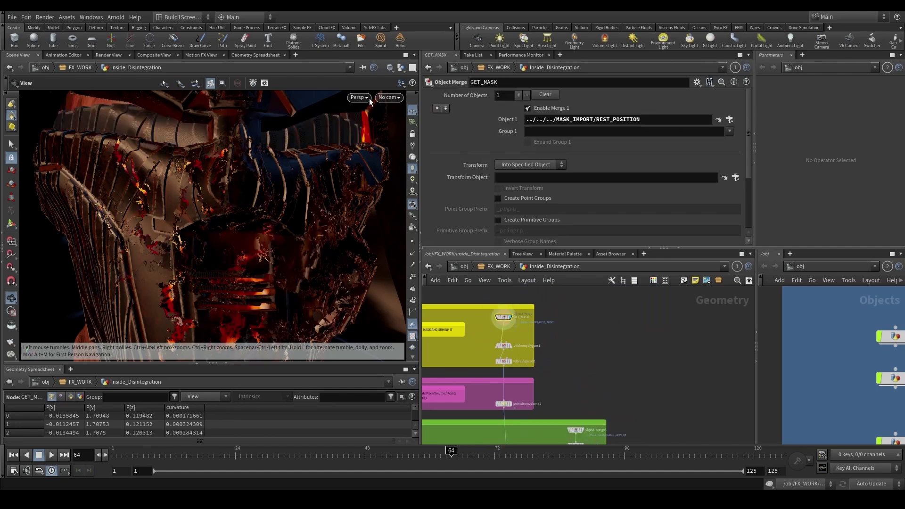
{"action": "left_click_drag", "start_coordinate": [262, 240], "coordinate": [230, 271]}
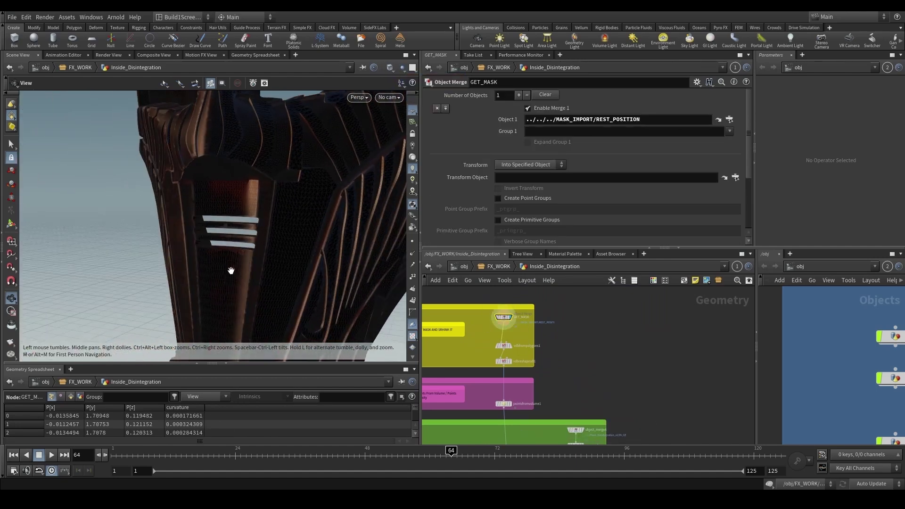
{"action": "right_click_drag", "start_coordinate": [231, 270], "coordinate": [281, 252]}
{"action": "left_click_drag", "start_coordinate": [196, 256], "coordinate": [287, 251]}
{"action": "scroll", "coordinate": [498, 357], "scroll_direction": "up", "scroll_amount": 4}
- Display the vdbfrompolygons1 volume and the eroded vdbreshapesdf1 result in turn, and inspect the shrunken mask
{"action": "left_click", "coordinate": [506, 364]}
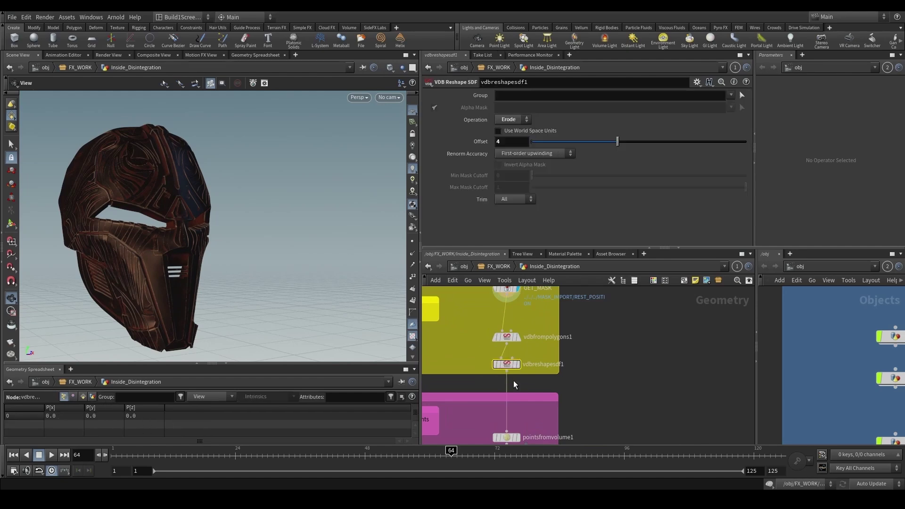
{"action": "left_click", "coordinate": [501, 338]}
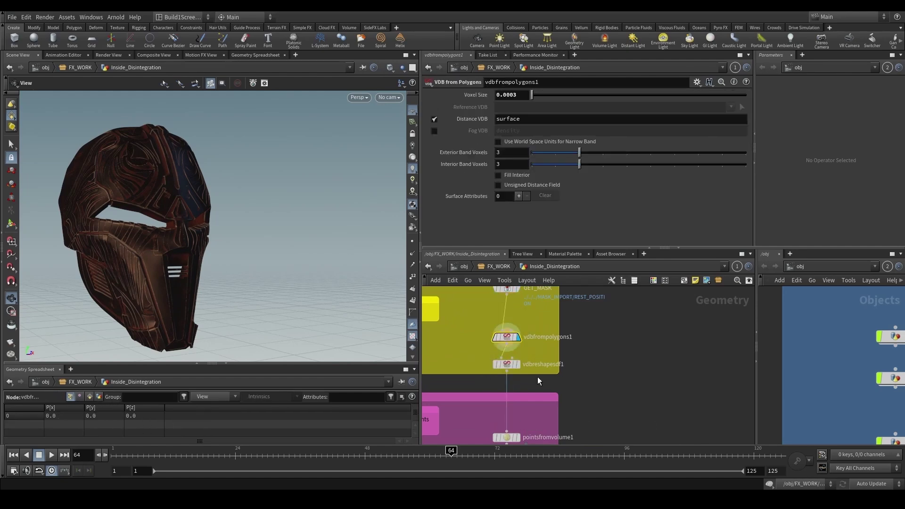
{"action": "left_click", "coordinate": [507, 364]}
{"action": "key", "text": "r"}
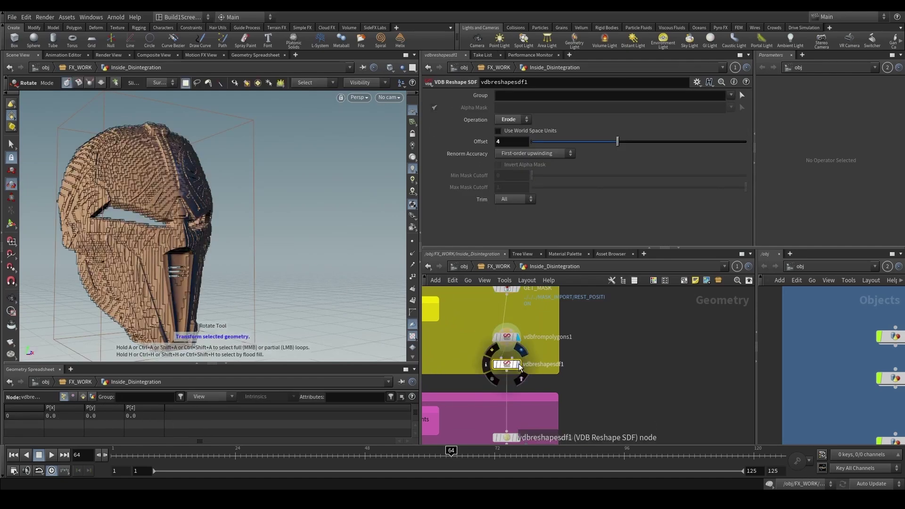
{"action": "left_click", "coordinate": [519, 365]}
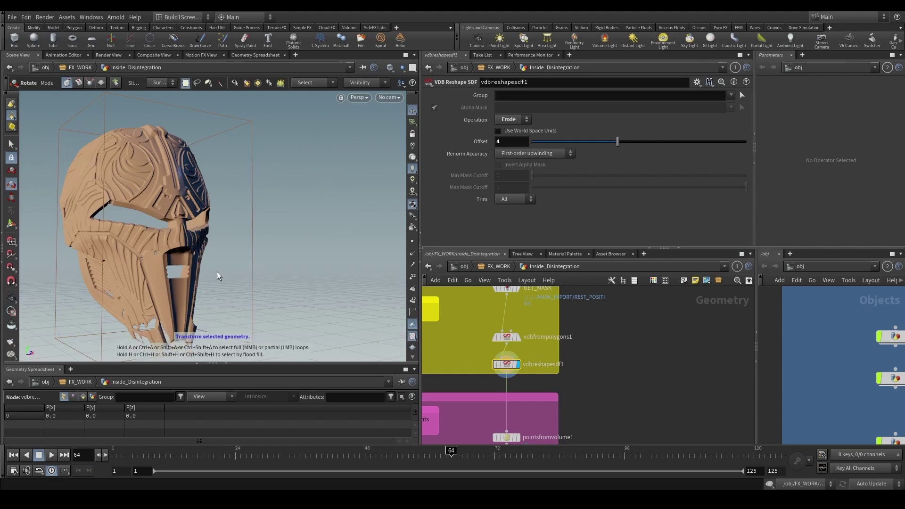
{"action": "key", "text": "Escape"}
{"action": "left_click_drag", "start_coordinate": [218, 275], "coordinate": [141, 264]}
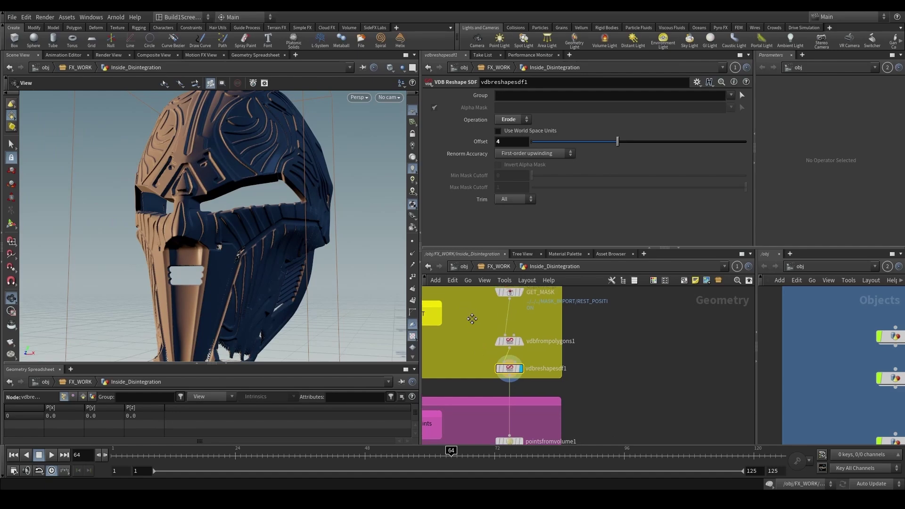
- Overlay GET_MASK as a template on the eroded VDB and compare both surfaces up close around the mouth and eyes
{"action": "left_click_drag", "start_coordinate": [469, 312], "coordinate": [548, 294]}
{"action": "key", "text": "shift+e"}
{"action": "left_click_drag", "start_coordinate": [281, 262], "coordinate": [363, 281]}
{"action": "right_click_drag", "start_coordinate": [363, 281], "coordinate": [277, 250]}
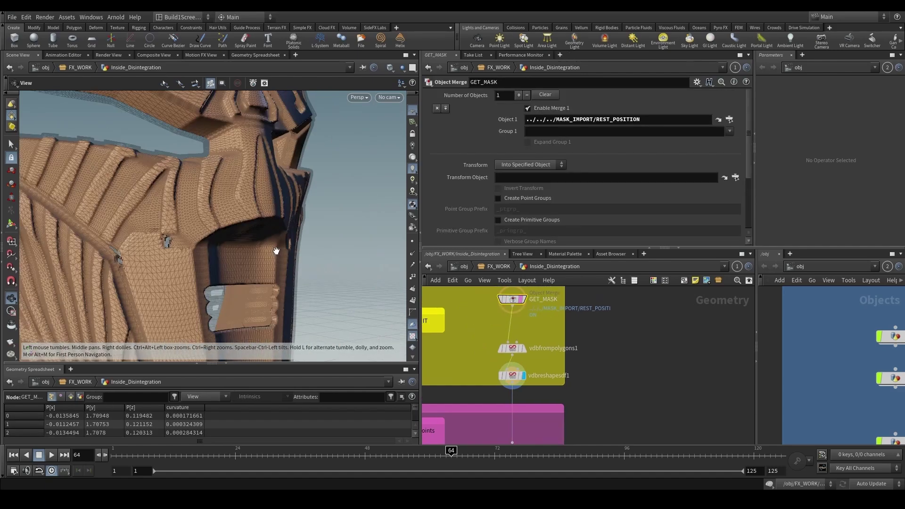
{"action": "left_click_drag", "start_coordinate": [276, 250], "coordinate": [289, 222]}
{"action": "middle_click_drag", "start_coordinate": [289, 222], "coordinate": [199, 149]}
{"action": "right_click_drag", "start_coordinate": [200, 149], "coordinate": [217, 175]}
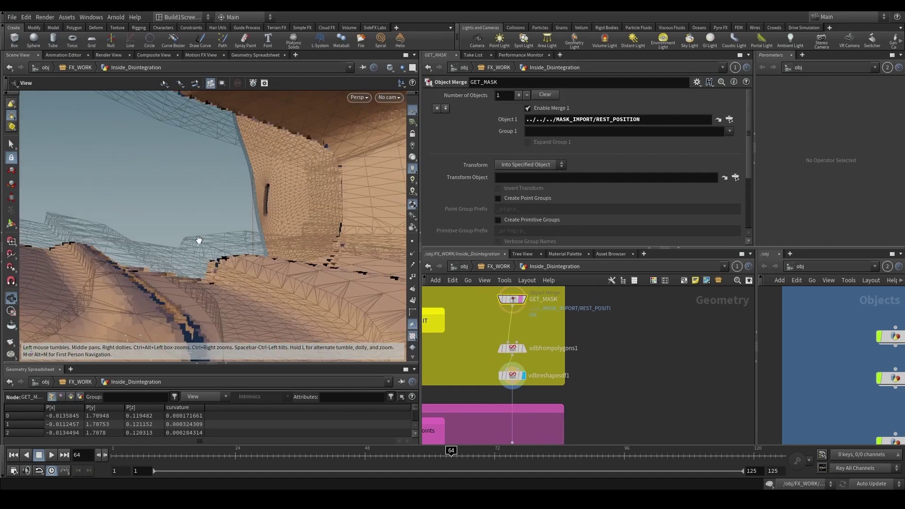
{"action": "left_click_drag", "start_coordinate": [199, 240], "coordinate": [213, 211]}
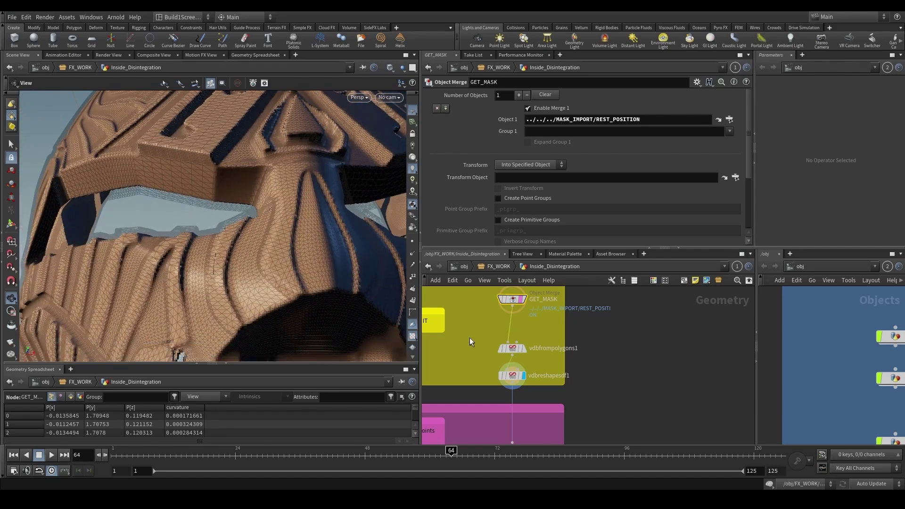
- Select vdbreshapesdf1, display pointsfromvolume1 in the purple box, and inspect the points that fill the mask
{"action": "scroll", "coordinate": [469, 341], "scroll_direction": "down", "scroll_amount": 3}
{"action": "scroll", "coordinate": [504, 368], "scroll_direction": "up", "scroll_amount": 3}
{"action": "left_click", "coordinate": [482, 360]}
{"action": "scroll", "coordinate": [542, 366], "scroll_direction": "down", "scroll_amount": 4}
{"action": "middle_click_drag", "start_coordinate": [539, 383], "coordinate": [551, 334]}
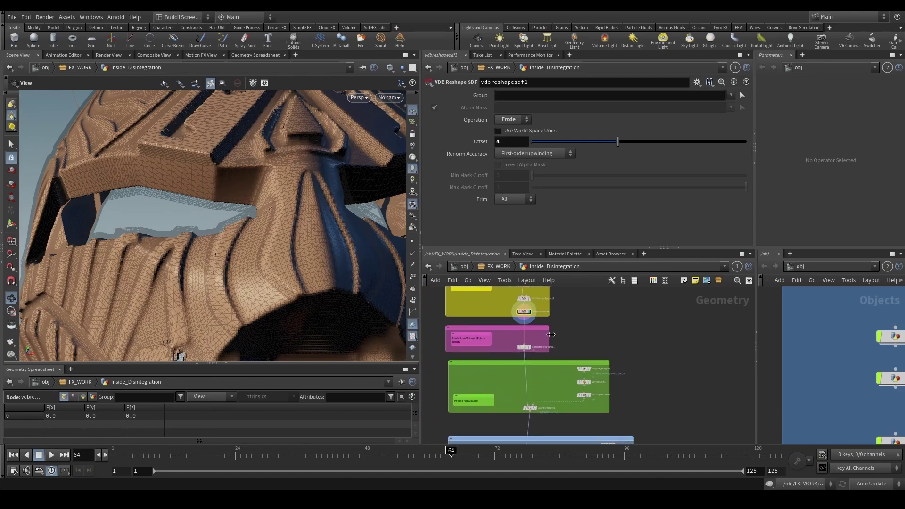
{"action": "scroll", "coordinate": [541, 343], "scroll_direction": "up", "scroll_amount": 2}
{"action": "left_click", "coordinate": [513, 352]}
{"action": "left_click", "coordinate": [523, 351]}
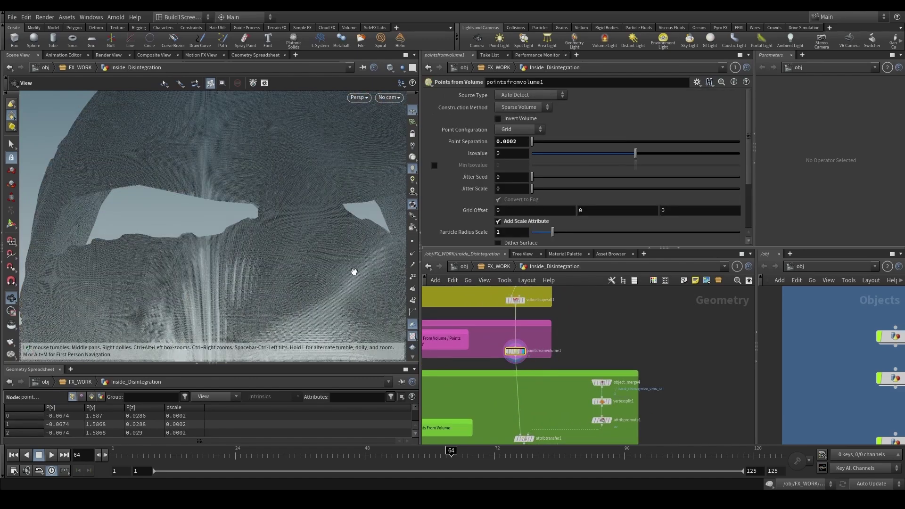
{"action": "key", "text": "f"}
{"action": "scroll", "coordinate": [242, 273], "scroll_direction": "up", "scroll_amount": 10}
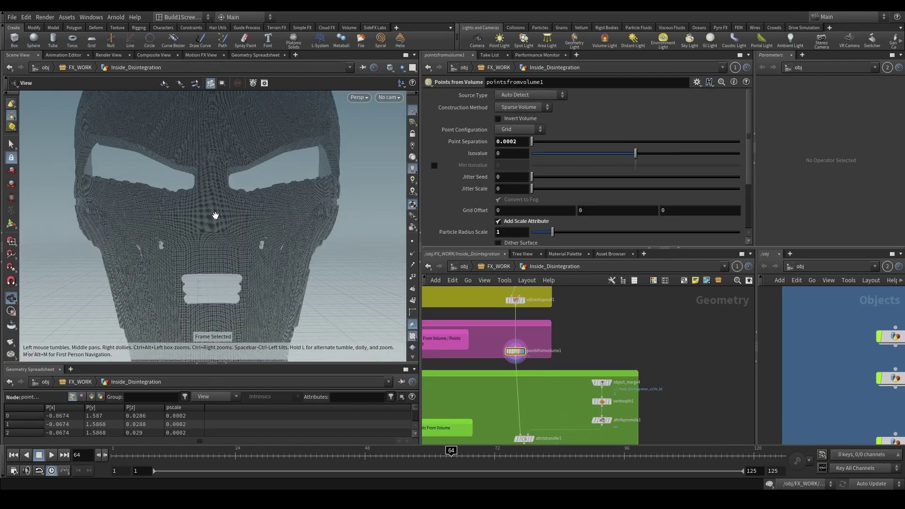
{"action": "scroll", "coordinate": [214, 212], "scroll_direction": "down", "scroll_amount": 8}
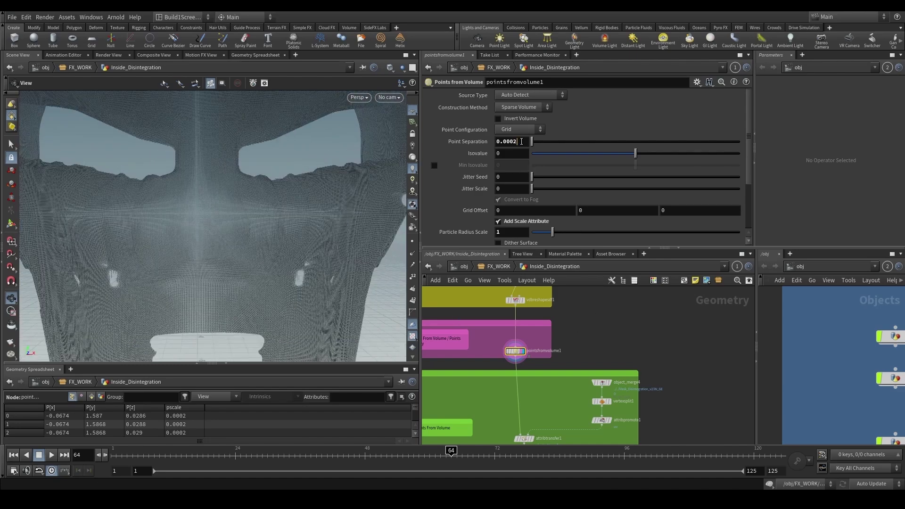
- Try a point separation of 0.002 on pointsfromvolume1, inspect the coarser point cloud, and undo the change
{"action": "left_click_drag", "start_coordinate": [521, 141], "coordinate": [479, 141]}
{"action": "type", "text": "0.0001"}
{"action": "key", "text": "BackSpace"}
{"action": "key", "text": "Return"}
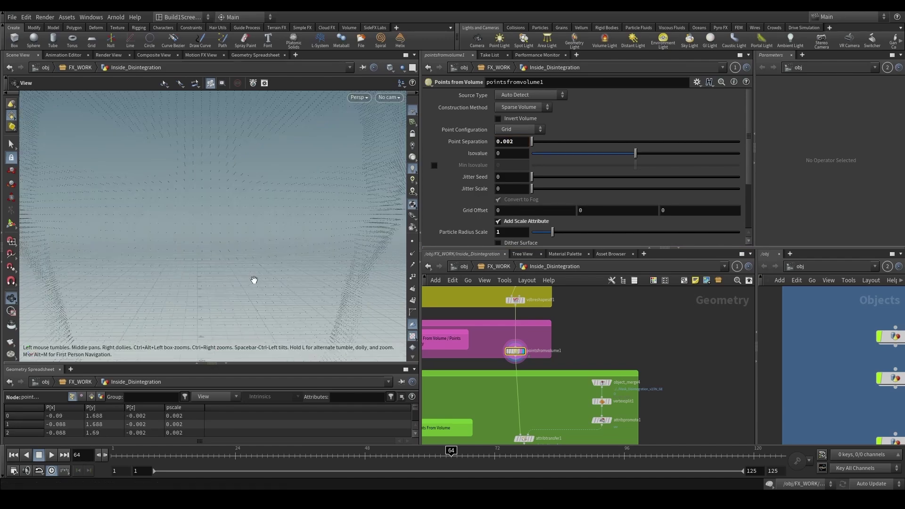
{"action": "scroll", "coordinate": [475, 186], "scroll_direction": "down", "scroll_amount": 3}
{"action": "left_click_drag", "start_coordinate": [314, 239], "coordinate": [255, 233]}
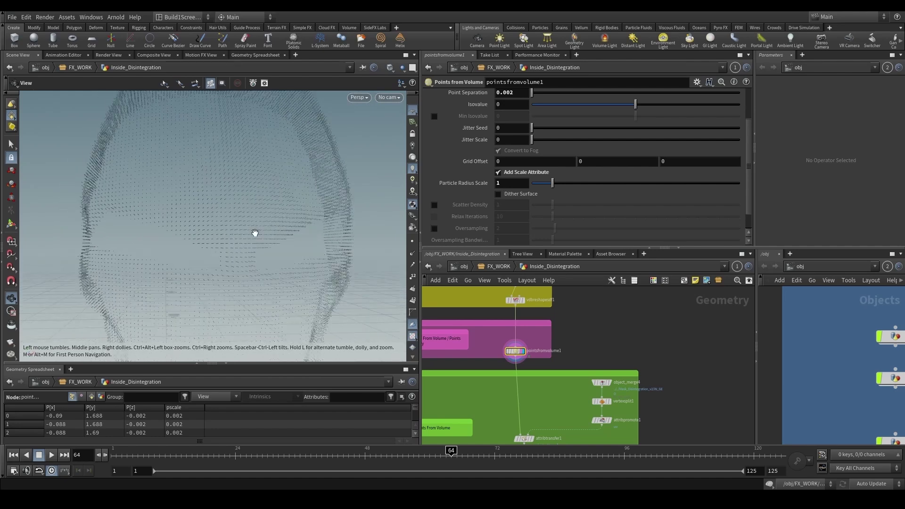
{"action": "key", "text": "ctrl+z"}
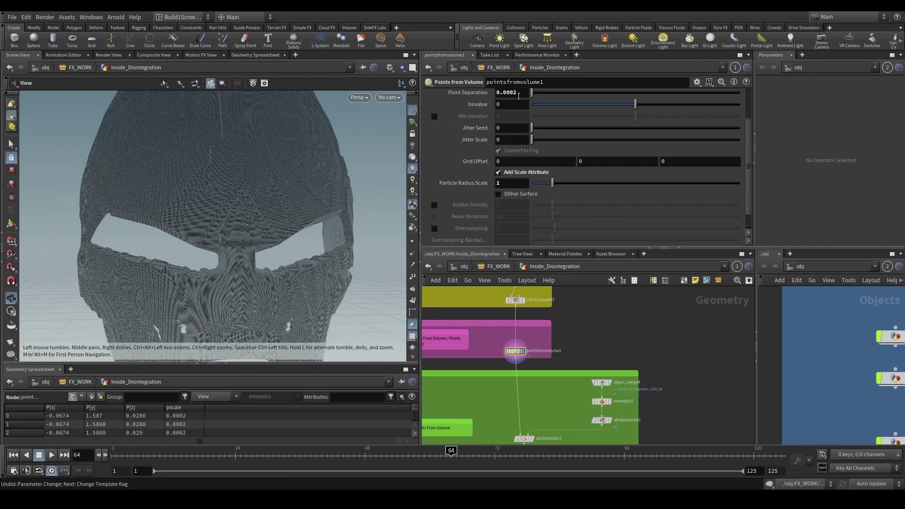
- Set the point separation to 0.002 to check how pscale follows it in the spreadsheet, and restore it to 0.0002
{"action": "middle_click", "coordinate": [516, 351]}
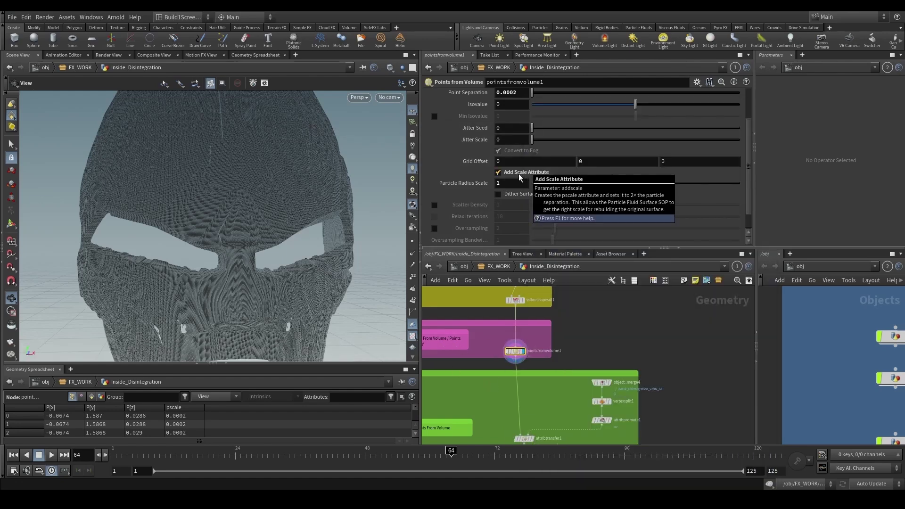
{"action": "mouse_move", "coordinate": [513, 173]}
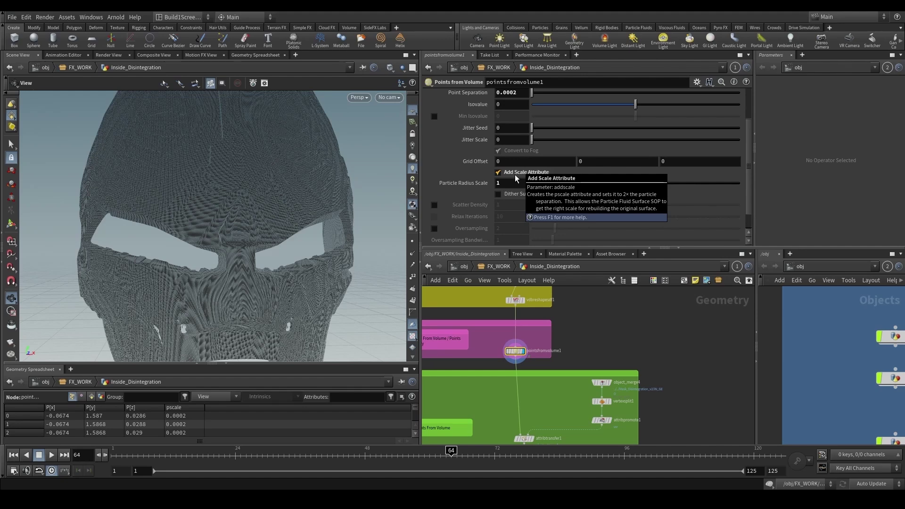
{"action": "double_click", "coordinate": [511, 92]}
{"action": "type", "text": "0.002"}
{"action": "key", "text": "Return"}
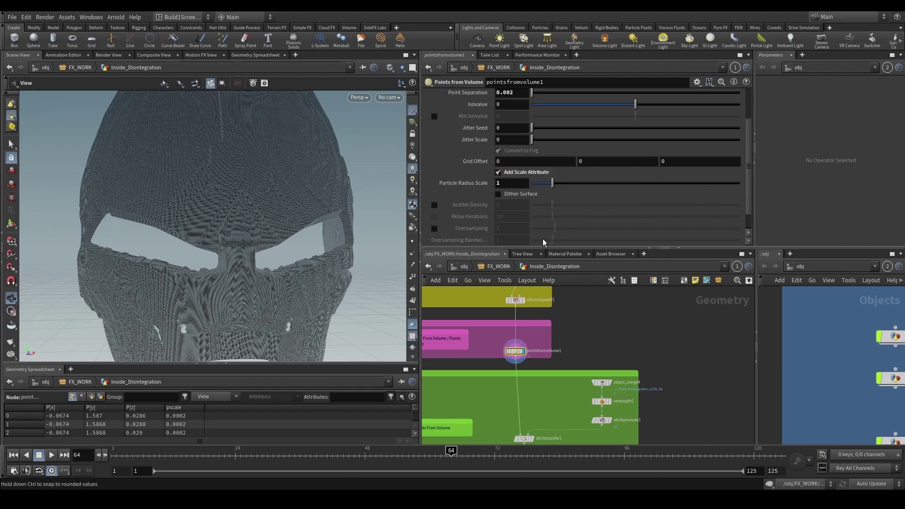
{"action": "left_click", "coordinate": [185, 408]}
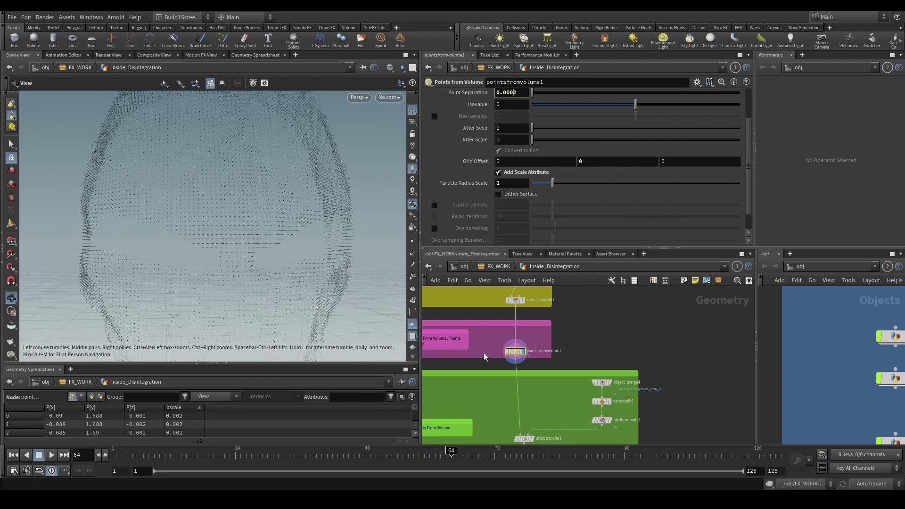
{"action": "scroll", "coordinate": [587, 366], "scroll_direction": "down", "scroll_amount": 4}
{"action": "key", "text": "Return"}
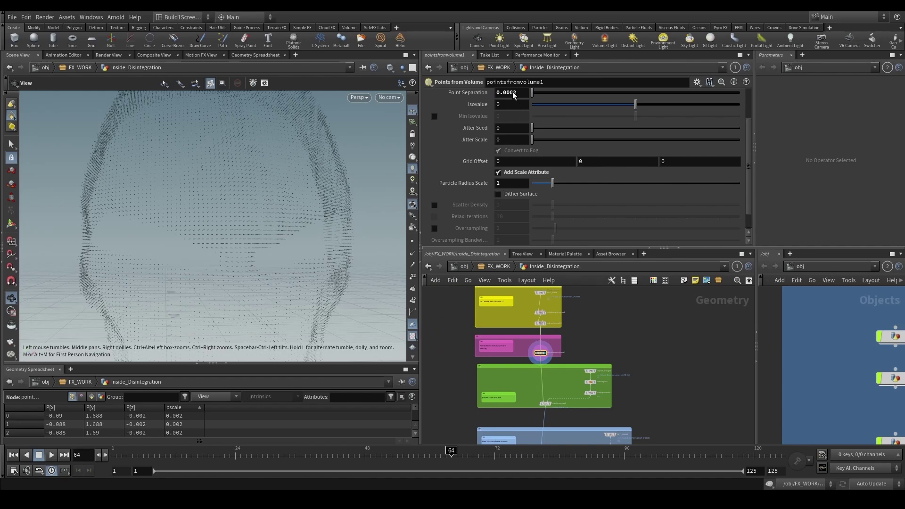
- Display object_merge4 in the green Points From Volume box and inspect the imported Mask_Disintegration_v2 geometry from several sides
{"action": "middle_click_drag", "start_coordinate": [553, 359], "coordinate": [553, 338]}
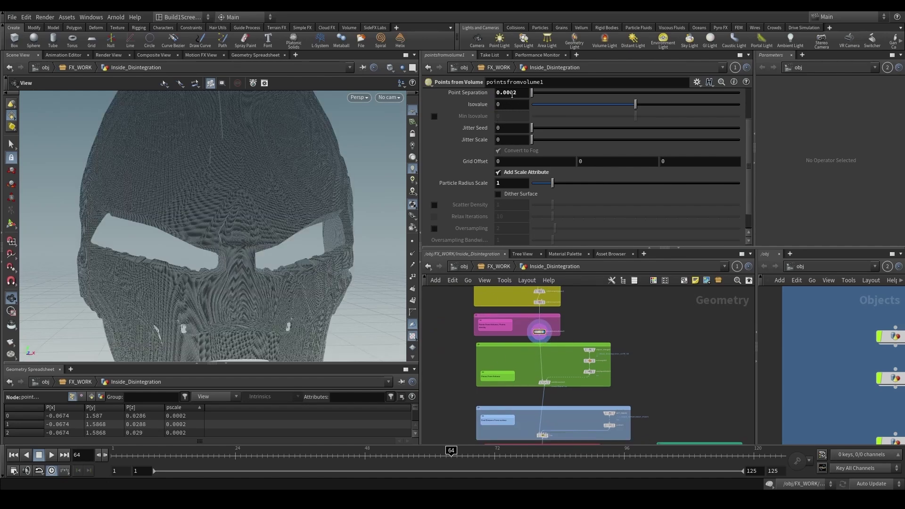
{"action": "scroll", "coordinate": [545, 361], "scroll_direction": "up", "scroll_amount": 3}
{"action": "scroll", "coordinate": [535, 380], "scroll_direction": "down", "scroll_amount": 2}
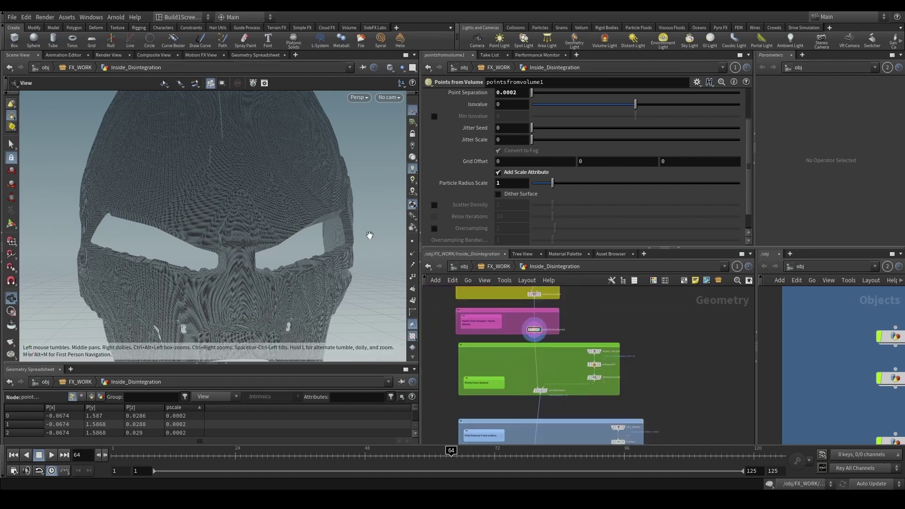
{"action": "scroll", "coordinate": [530, 388], "scroll_direction": "up", "scroll_amount": 3}
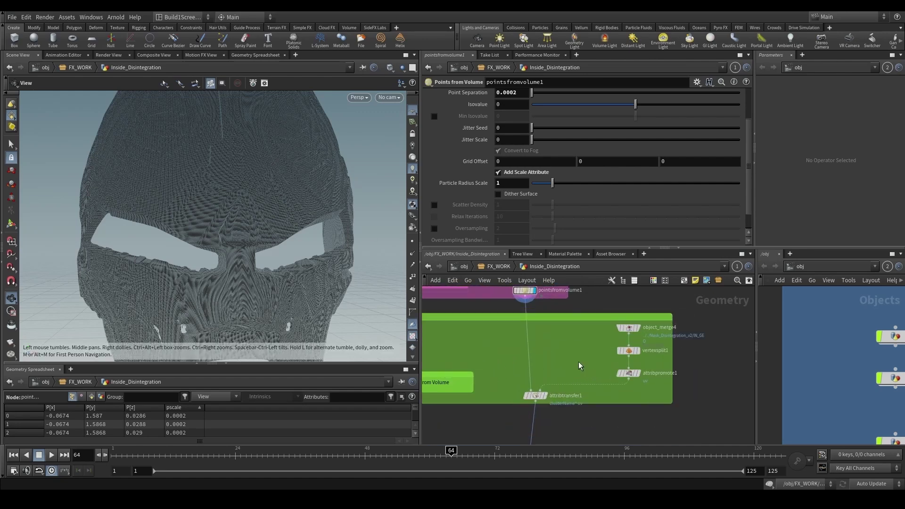
{"action": "left_click_drag", "start_coordinate": [647, 332], "coordinate": [650, 331]}
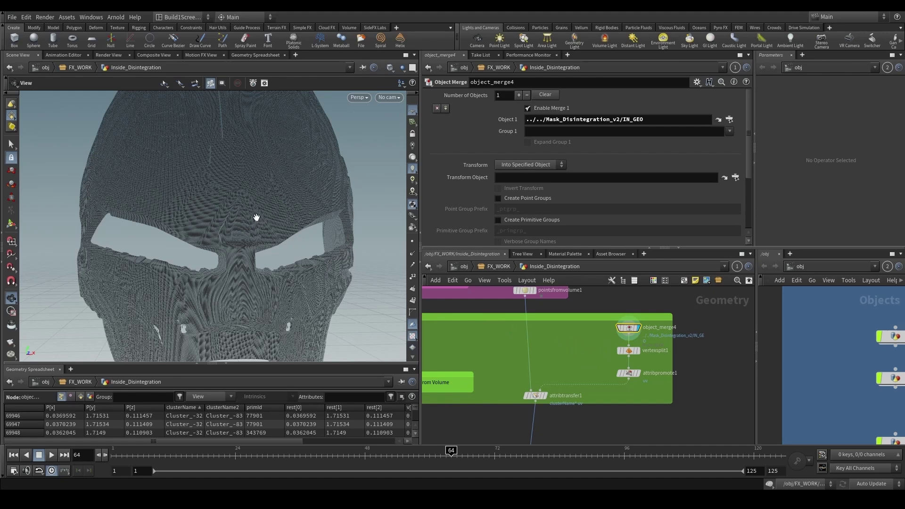
{"action": "left_click_drag", "start_coordinate": [272, 272], "coordinate": [212, 266]}
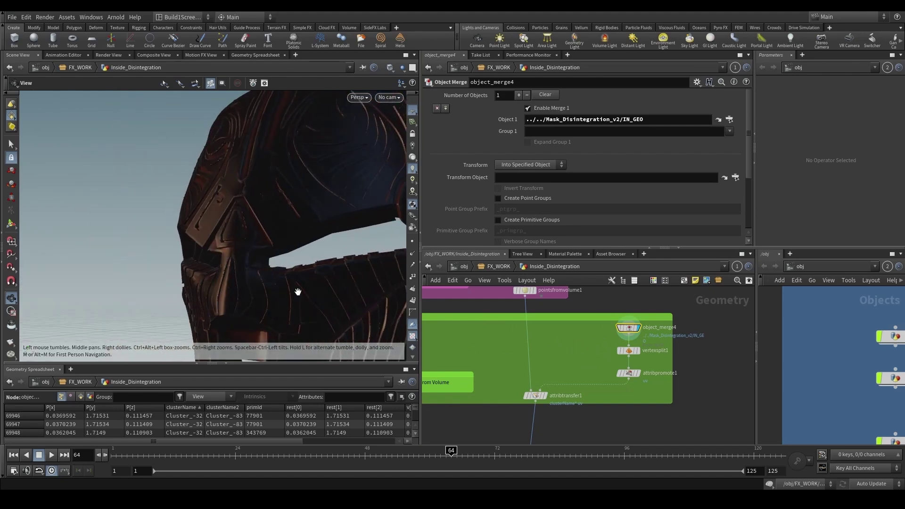
{"action": "scroll", "coordinate": [652, 333], "scroll_direction": "up", "scroll_amount": 1}
{"action": "middle_click", "coordinate": [627, 329]}
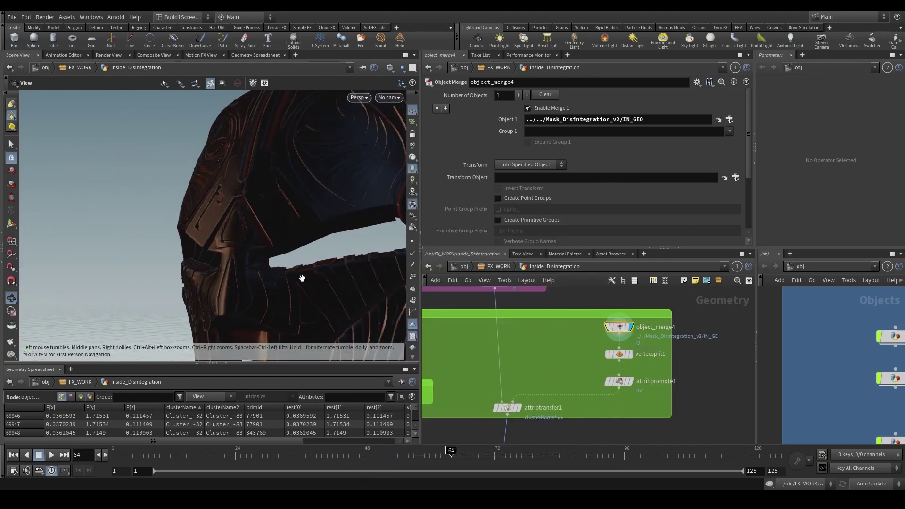
{"action": "left_click_drag", "start_coordinate": [299, 274], "coordinate": [364, 279]}
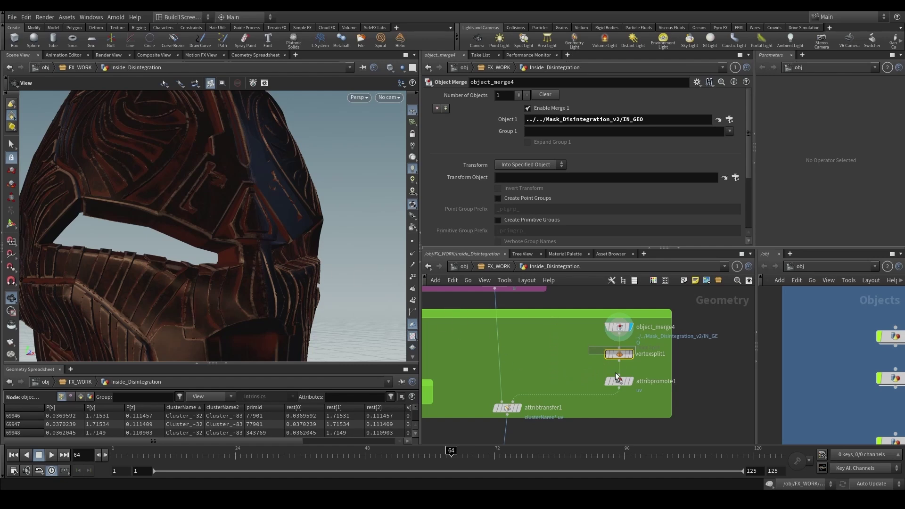
- Display vertexsplit1 and attribtransfer1 in turn to review how clusterName* and uv are transferred to the points
{"action": "left_click_drag", "start_coordinate": [589, 346], "coordinate": [635, 354]}
{"action": "key", "text": "r"}
{"action": "middle_click_drag", "start_coordinate": [650, 397], "coordinate": [653, 347]}
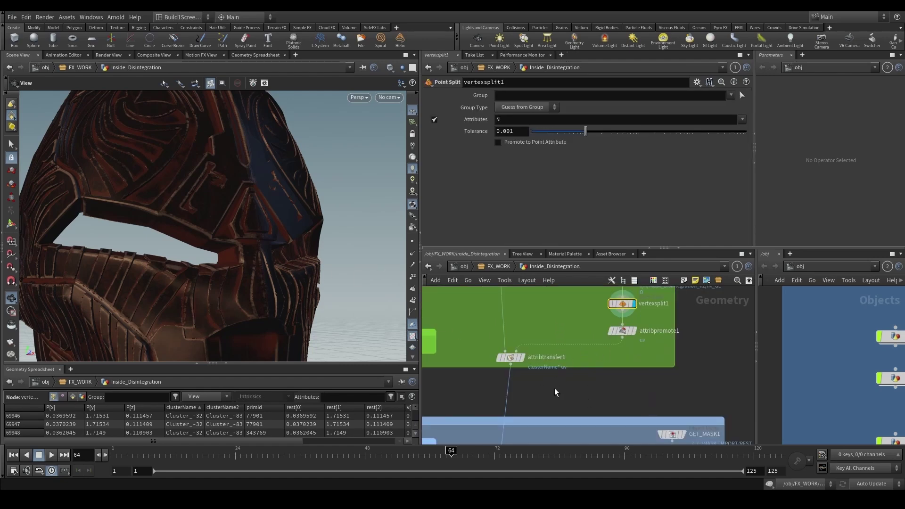
{"action": "scroll", "coordinate": [610, 318], "scroll_direction": "down", "scroll_amount": 3}
{"action": "scroll", "coordinate": [579, 372], "scroll_direction": "up", "scroll_amount": 1}
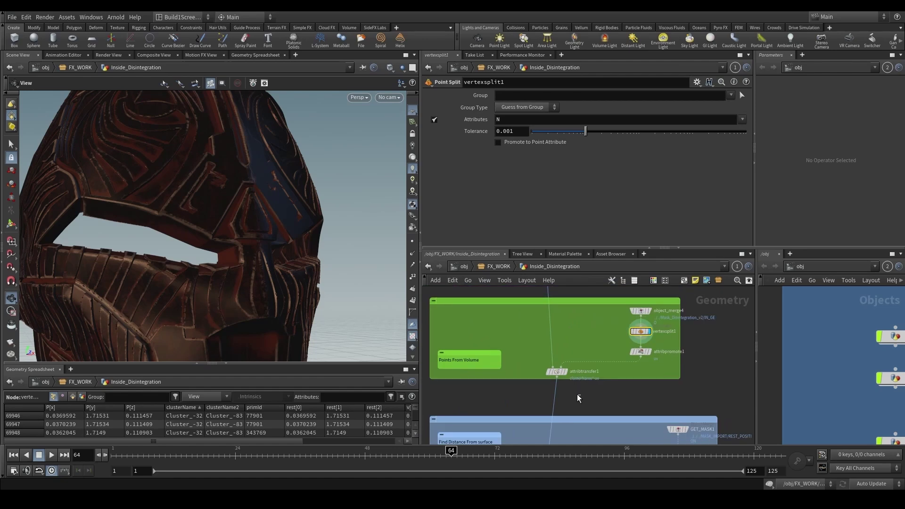
{"action": "left_click_drag", "start_coordinate": [580, 395], "coordinate": [540, 358]}
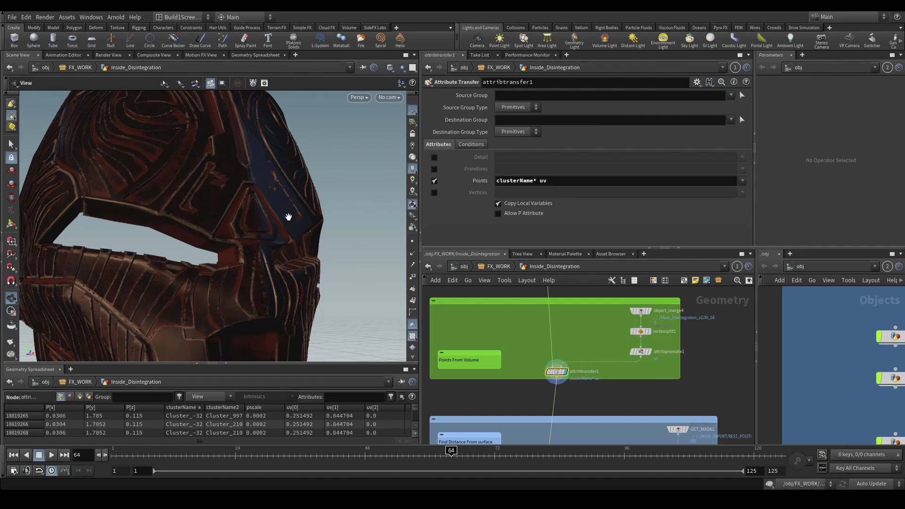
{"action": "right_click_drag", "start_coordinate": [558, 311], "coordinate": [546, 329]}
{"action": "right_click_drag", "start_coordinate": [552, 397], "coordinate": [540, 389]}
- Display attribfrommap1 in the red AOV and Attribs box and inspect the texture colours on the mask points
{"action": "scroll", "coordinate": [524, 407], "scroll_direction": "down", "scroll_amount": 2}
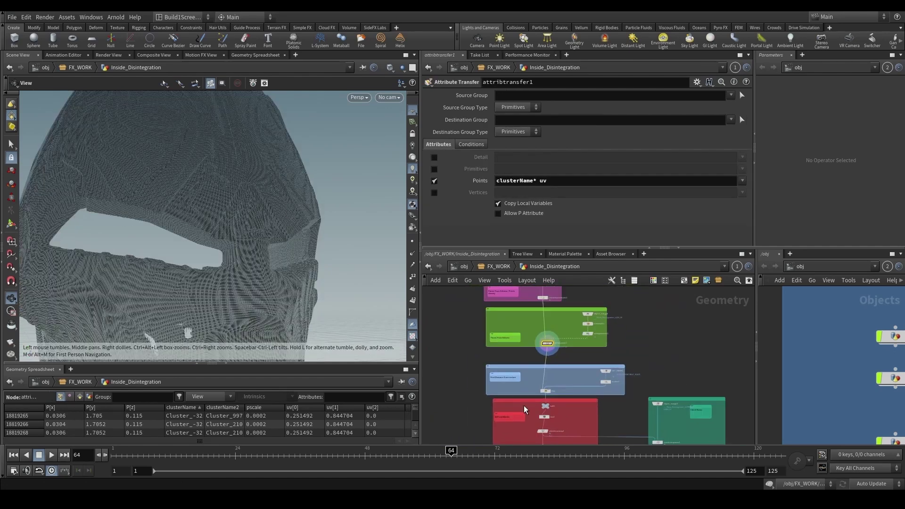
{"action": "scroll", "coordinate": [525, 435], "scroll_direction": "up", "scroll_amount": 5}
{"action": "scroll", "coordinate": [529, 410], "scroll_direction": "down", "scroll_amount": 3}
{"action": "scroll", "coordinate": [530, 415], "scroll_direction": "up", "scroll_amount": 2}
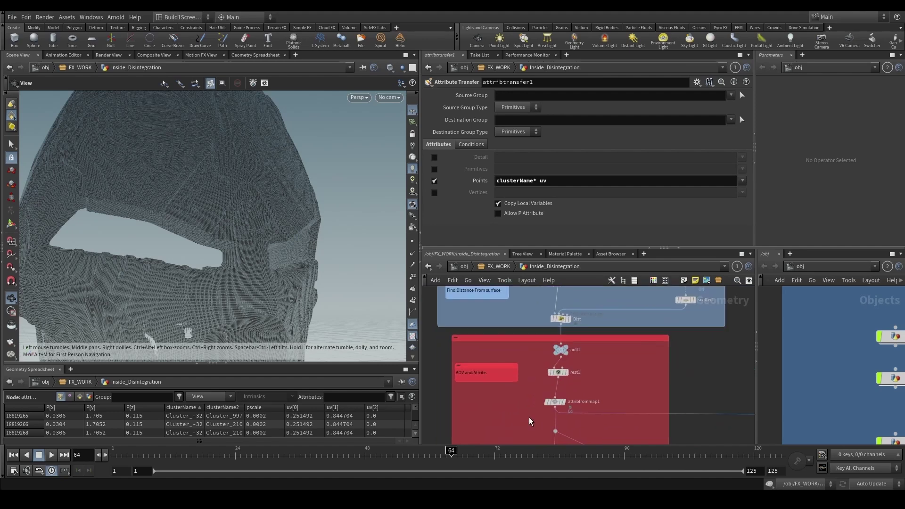
{"action": "left_click_drag", "start_coordinate": [528, 417], "coordinate": [576, 396]}
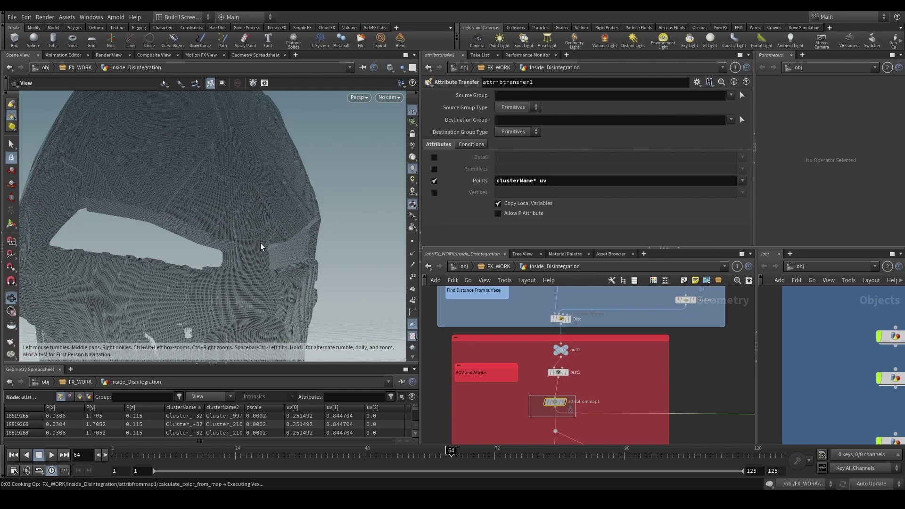
{"action": "left_click_drag", "start_coordinate": [252, 257], "coordinate": [377, 276]}
{"action": "left_click_drag", "start_coordinate": [351, 186], "coordinate": [302, 203]}
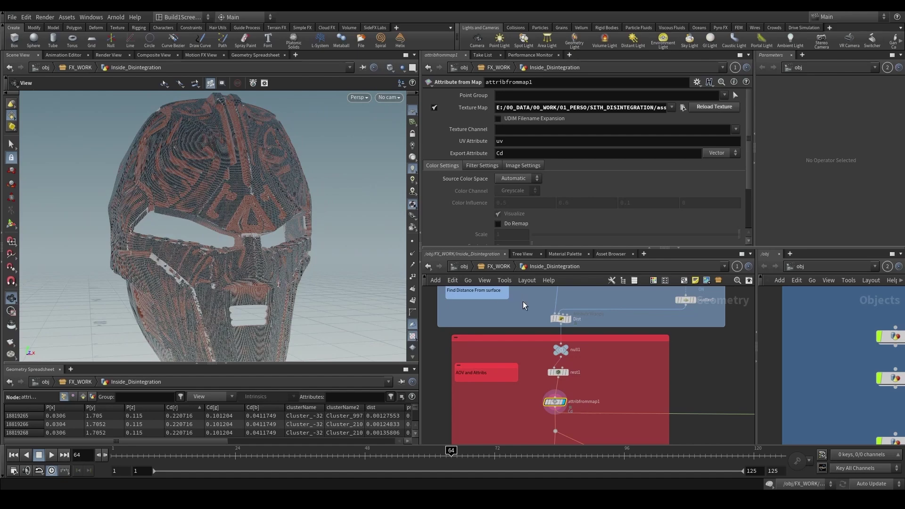
{"action": "left_click_drag", "start_coordinate": [213, 283], "coordinate": [254, 282]}
- Display the Dist wrangle in the blue Find Distance From surface box and examine its code and the coloured points
{"action": "scroll", "coordinate": [571, 413], "scroll_direction": "down", "scroll_amount": 4}
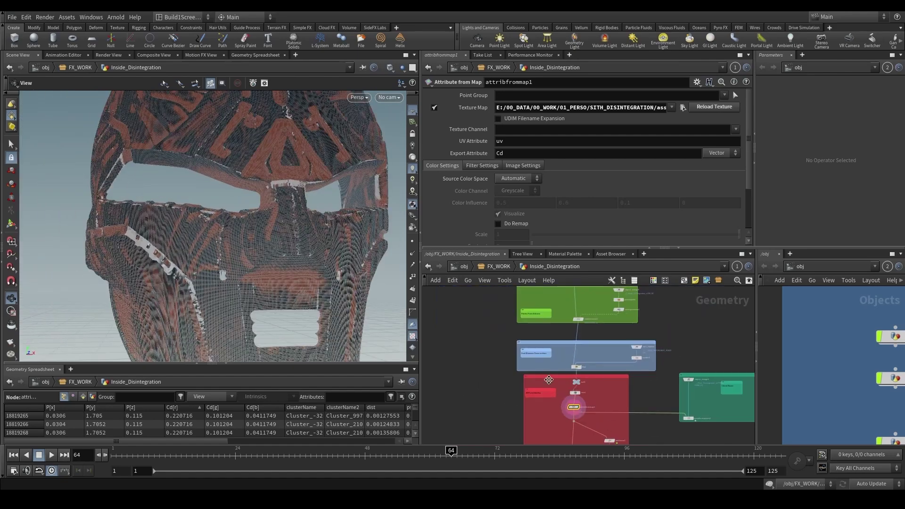
{"action": "middle_click_drag", "start_coordinate": [549, 380], "coordinate": [545, 388]}
{"action": "scroll", "coordinate": [545, 401], "scroll_direction": "up", "scroll_amount": 5}
{"action": "left_click_drag", "start_coordinate": [545, 414], "coordinate": [608, 432]}
{"action": "key", "text": "r"}
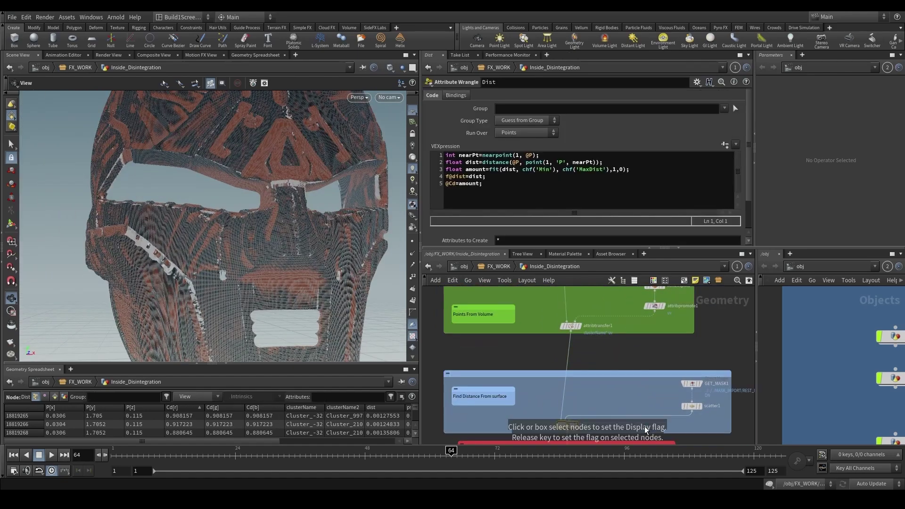
{"action": "left_click", "coordinate": [568, 424]}
{"action": "left_click_drag", "start_coordinate": [354, 259], "coordinate": [257, 240]}
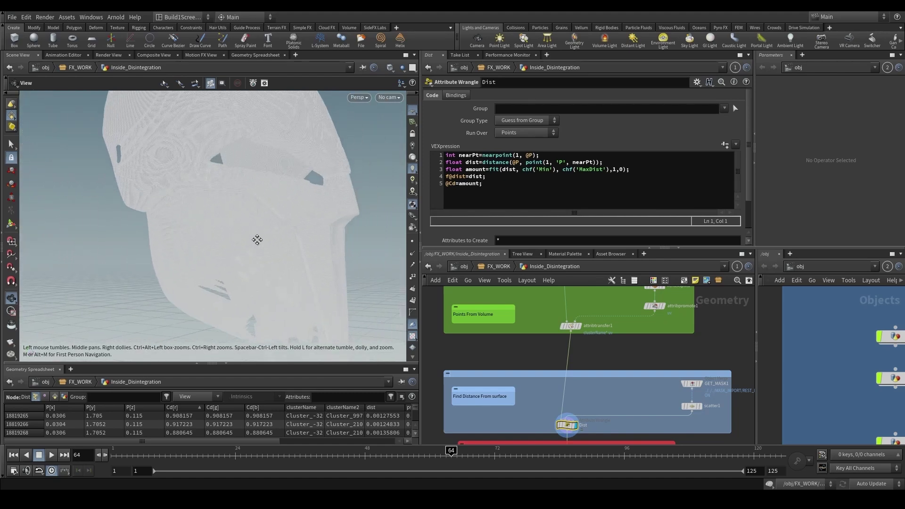
- Overlay GET_MASK1 as a template on the Dist points and compare the two surfaces up close
{"action": "right_click_drag", "start_coordinate": [257, 240], "coordinate": [360, 182]}
{"action": "middle_click_drag", "start_coordinate": [359, 182], "coordinate": [400, 264]}
{"action": "left_click", "coordinate": [691, 383]}
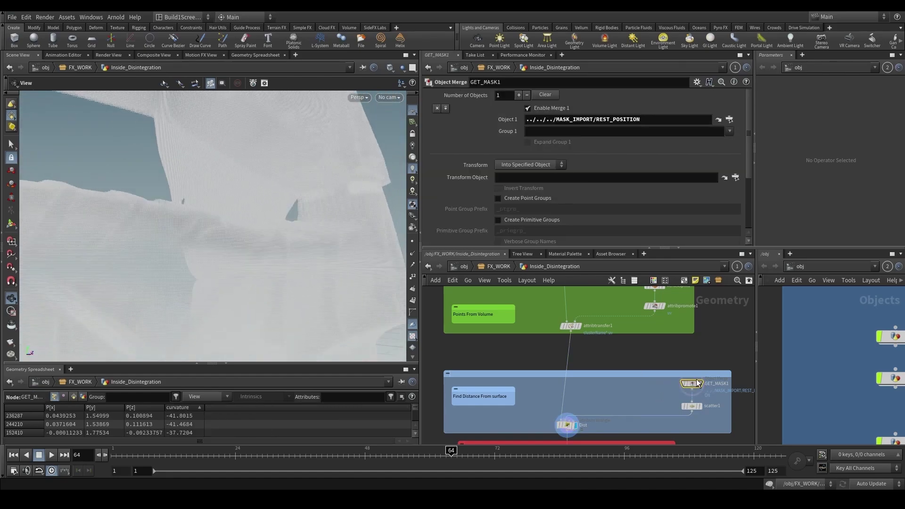
{"action": "left_click_drag", "start_coordinate": [317, 228], "coordinate": [344, 239]}
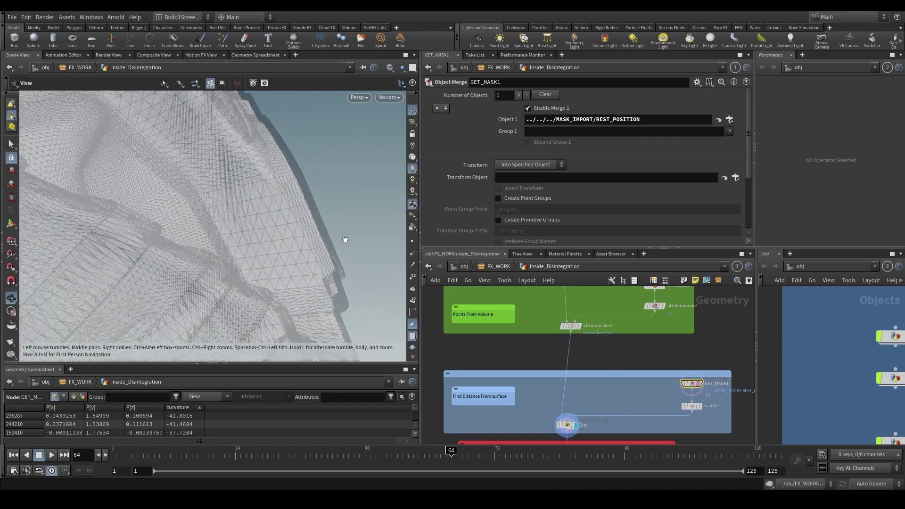
- Alternate the display between scatter1 and GET_MASK1 to inspect the scattered points, and return the display to Dist
{"action": "middle_click_drag", "start_coordinate": [687, 421], "coordinate": [652, 380]}
{"action": "left_click", "coordinate": [654, 366]}
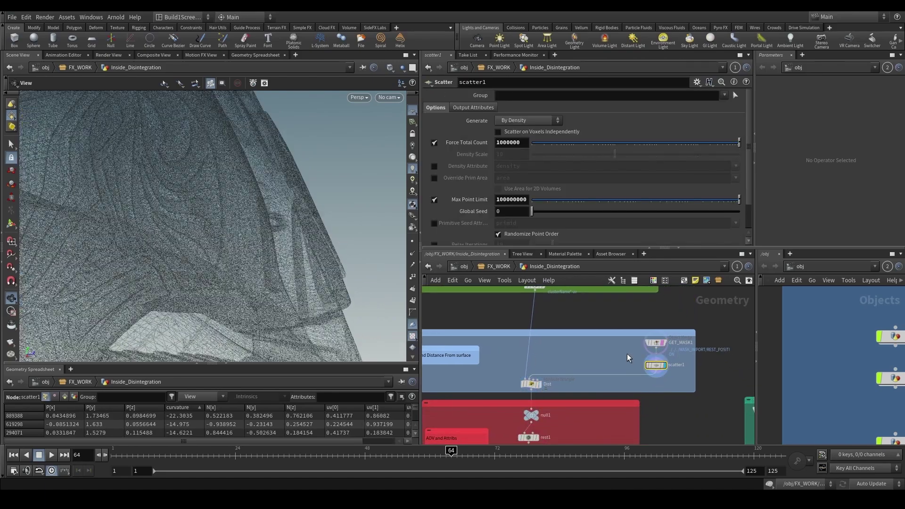
{"action": "left_click", "coordinate": [671, 343]}
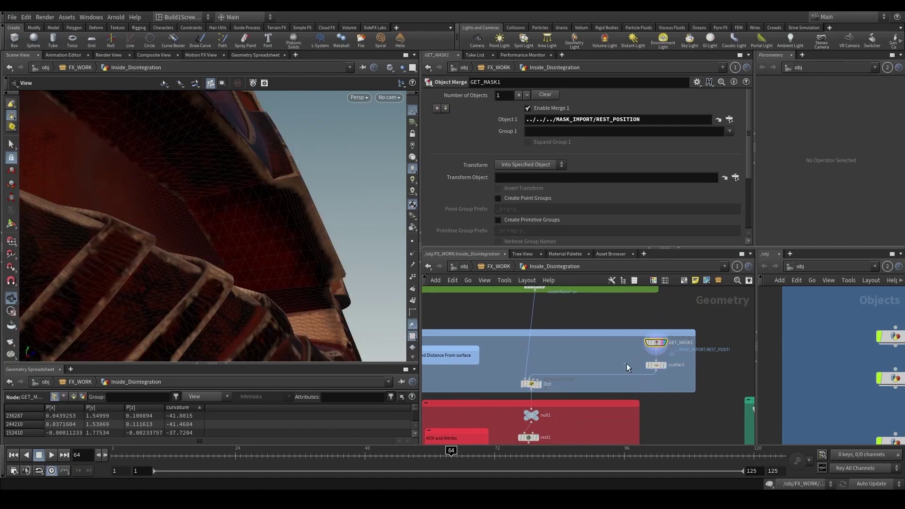
{"action": "left_click", "coordinate": [663, 365]}
{"action": "left_click_drag", "start_coordinate": [259, 303], "coordinate": [268, 272]}
{"action": "left_click", "coordinate": [538, 384]}
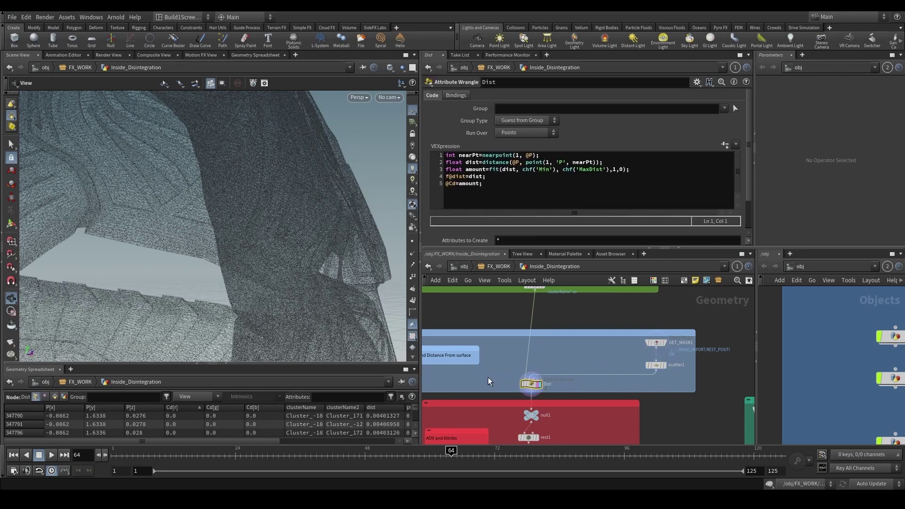
{"action": "scroll", "coordinate": [261, 270], "scroll_direction": "down", "scroll_amount": 10}
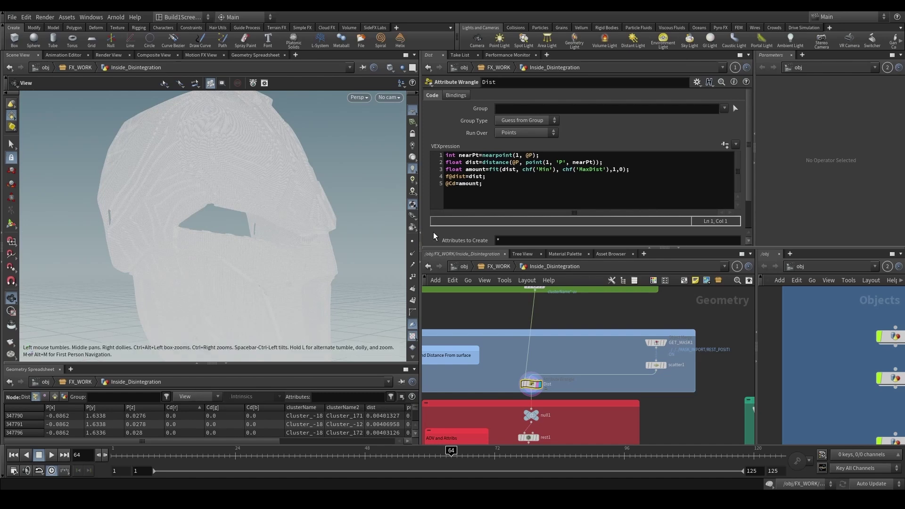
- Examine the nearest-point, distance and fit lines of the Dist wrangle's code along with its Min and Maxdist parameters
{"action": "left_click_drag", "start_coordinate": [478, 156], "coordinate": [563, 156]}
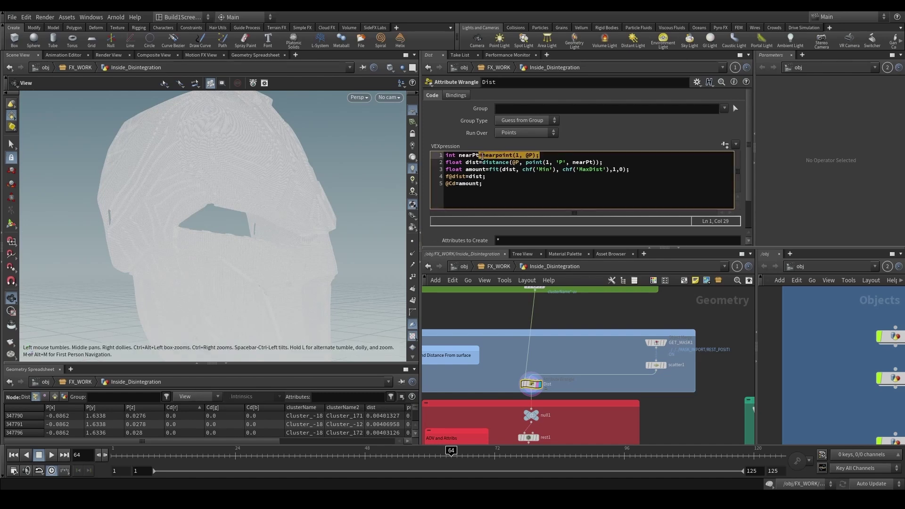
{"action": "left_click", "coordinate": [481, 156]}
{"action": "left_click", "coordinate": [526, 162]}
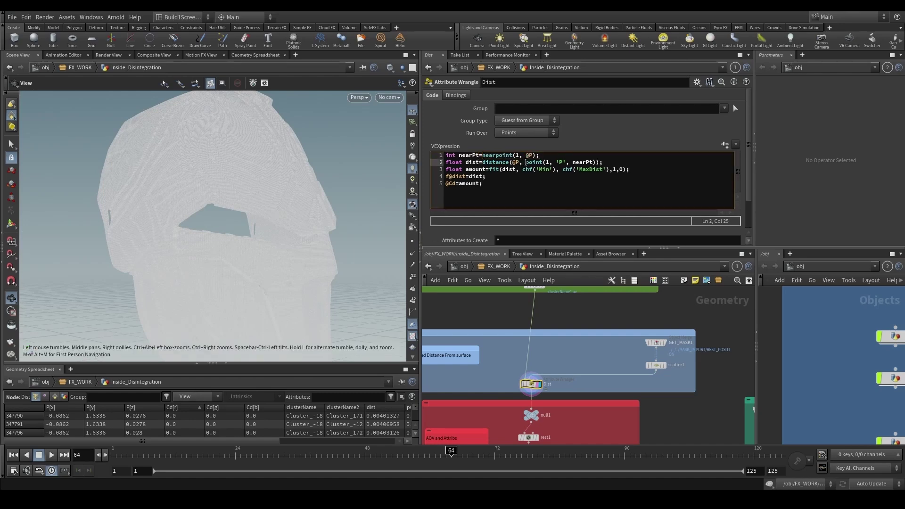
{"action": "left_click_drag", "start_coordinate": [488, 162], "coordinate": [638, 172]}
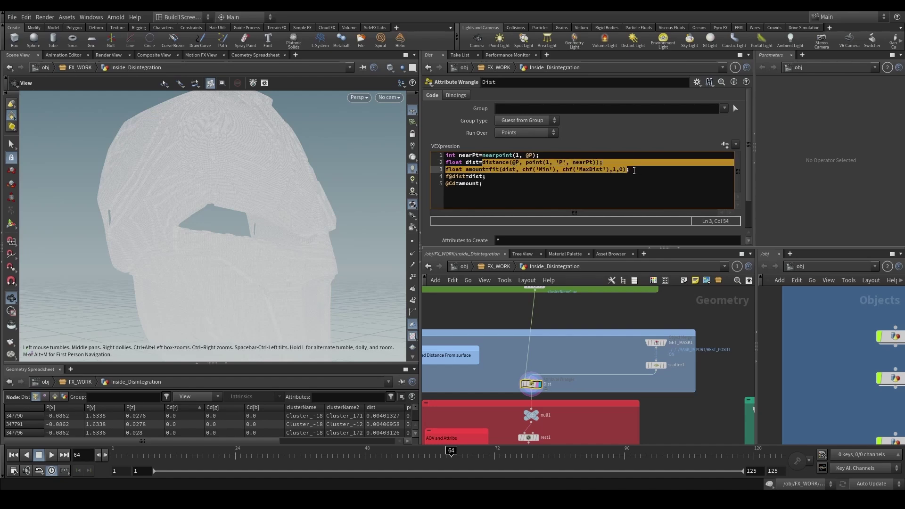
{"action": "left_click", "coordinate": [638, 172]}
{"action": "scroll", "coordinate": [484, 240], "scroll_direction": "down", "scroll_amount": 2}
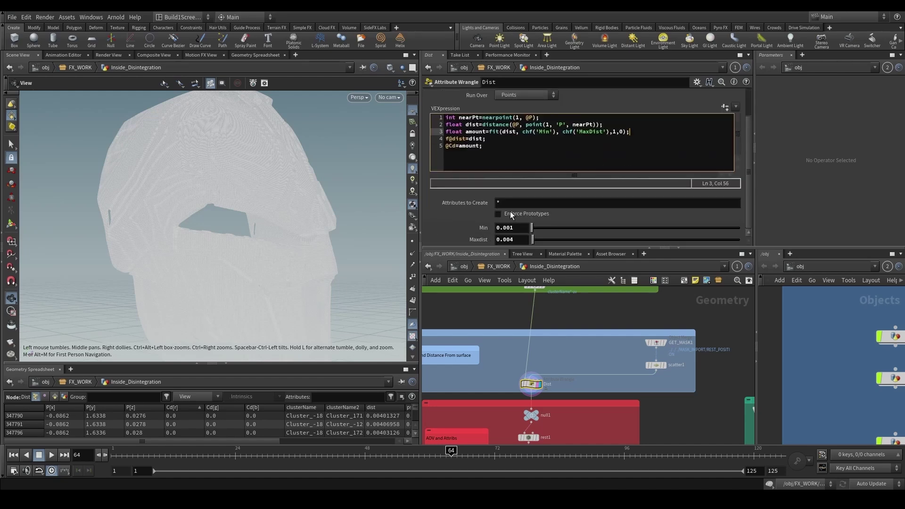
- Hide all attributes in the geometry spreadsheet except dist for the Dist points
{"action": "middle_click_drag", "start_coordinate": [499, 363], "coordinate": [503, 335]}
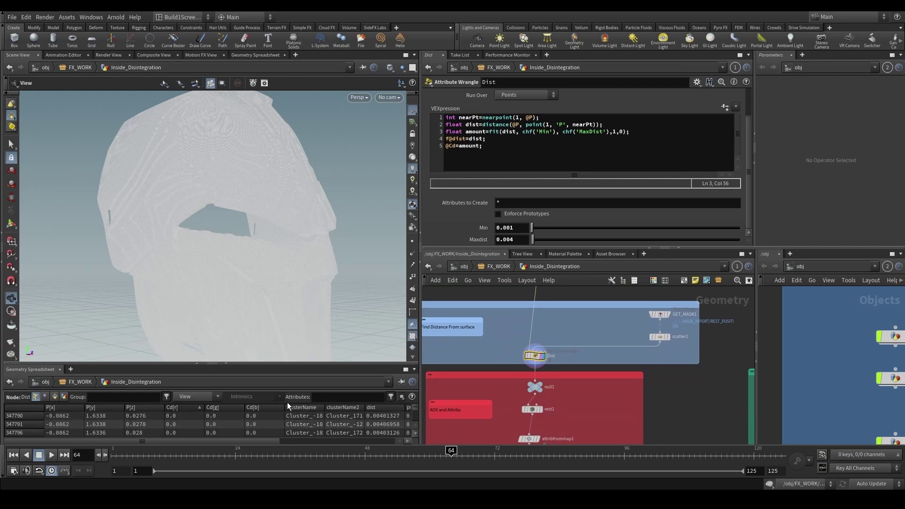
{"action": "left_click", "coordinate": [214, 396]}
{"action": "left_click", "coordinate": [200, 295]}
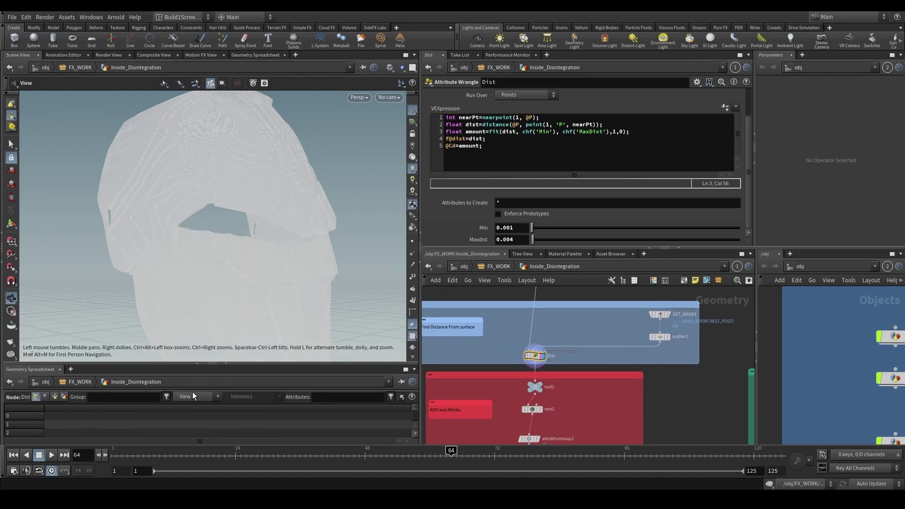
{"action": "left_click", "coordinate": [192, 396]}
{"action": "left_click", "coordinate": [188, 367]}
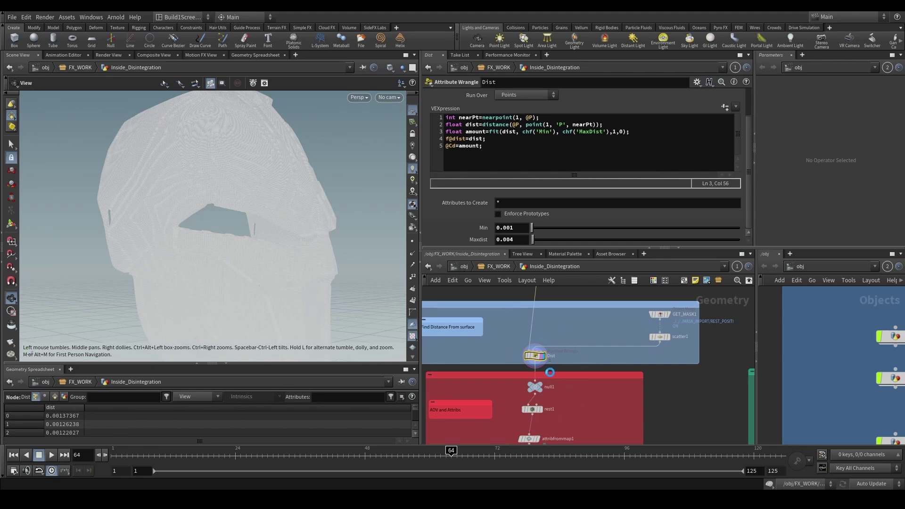
- Look over the network around the Dist node and view its point mask from the front and the side
{"action": "scroll", "coordinate": [550, 372], "scroll_direction": "down", "scroll_amount": 3}
{"action": "middle_click_drag", "start_coordinate": [521, 440], "coordinate": [507, 361]}
{"action": "scroll", "coordinate": [560, 324], "scroll_direction": "up", "scroll_amount": 3}
{"action": "scroll", "coordinate": [561, 323], "scroll_direction": "down", "scroll_amount": 4}
{"action": "middle_click_drag", "start_coordinate": [574, 327], "coordinate": [565, 416]}
{"action": "scroll", "coordinate": [550, 359], "scroll_direction": "up", "scroll_amount": 3}
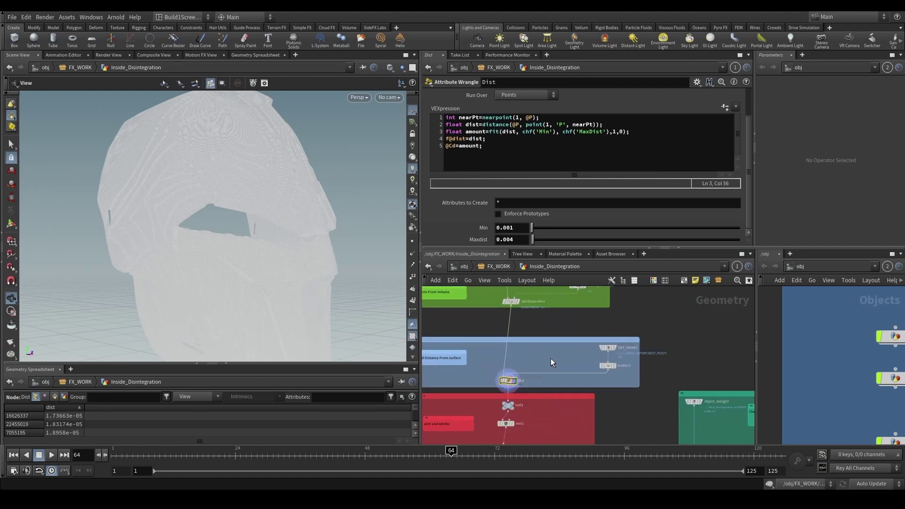
{"action": "scroll", "coordinate": [537, 384], "scroll_direction": "down", "scroll_amount": 3}
{"action": "scroll", "coordinate": [474, 390], "scroll_direction": "up", "scroll_amount": 5}
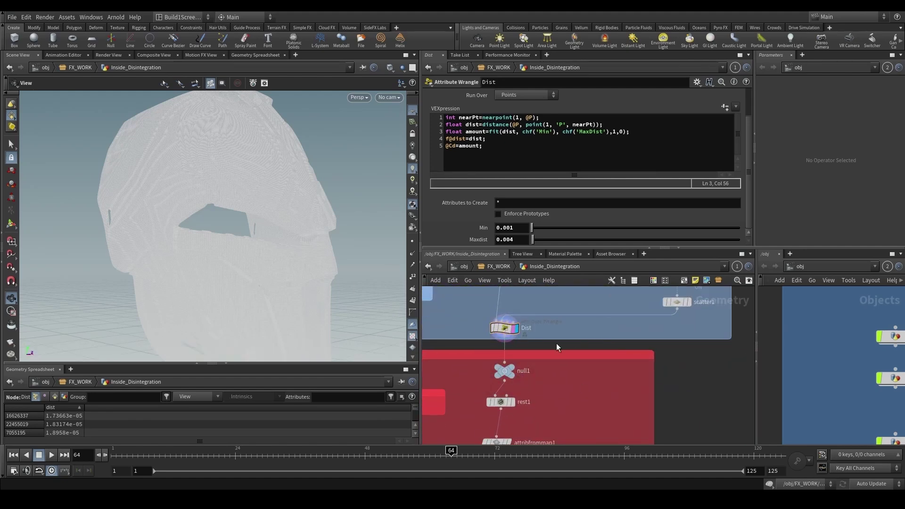
{"action": "left_click_drag", "start_coordinate": [264, 279], "coordinate": [280, 268]}
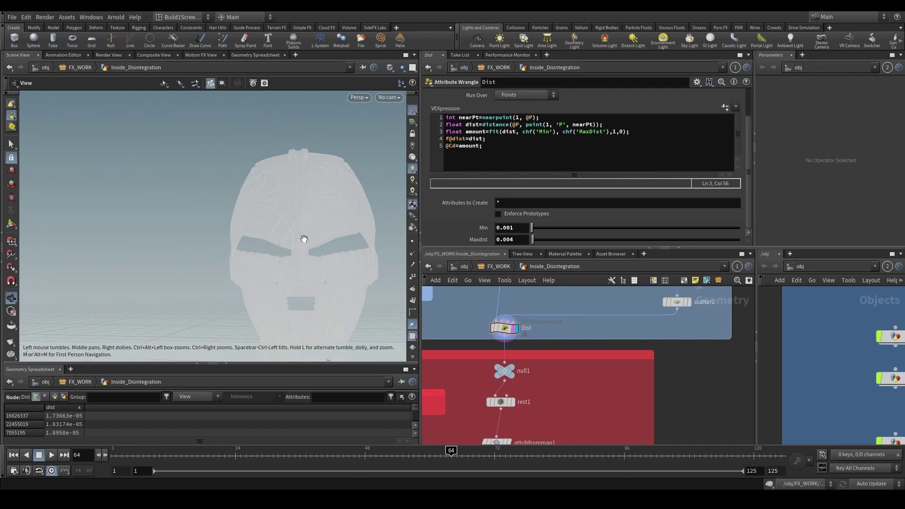
{"action": "left_click_drag", "start_coordinate": [304, 239], "coordinate": [315, 256]}
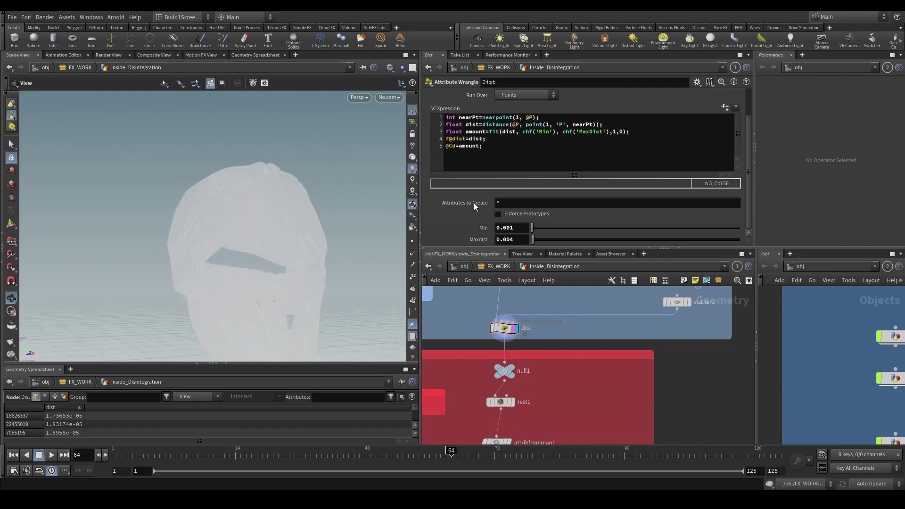
- Display transformpieces1 from the green box and compare its coloured points with the Dist points
{"action": "scroll", "coordinate": [249, 257], "scroll_direction": "down", "scroll_amount": 2}
{"action": "scroll", "coordinate": [524, 400], "scroll_direction": "down", "scroll_amount": 3}
{"action": "middle_click_drag", "start_coordinate": [568, 418], "coordinate": [486, 371]}
{"action": "left_click_drag", "start_coordinate": [636, 411], "coordinate": [609, 383]}
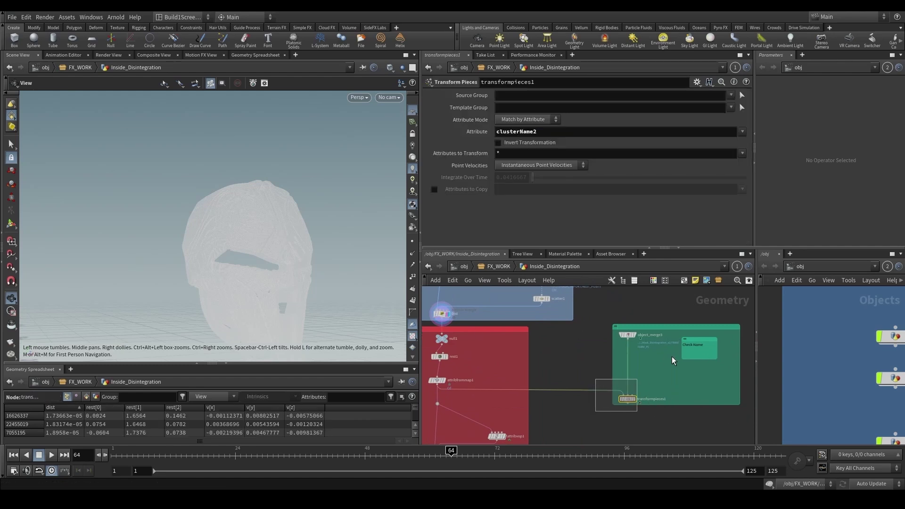
{"action": "mouse_move", "coordinate": [471, 290]}
{"action": "middle_mouse_down"}
{"action": "mouse_move", "coordinate": [480, 302]}
{"action": "mouse_move", "coordinate": [480, 351]}
{"action": "middle_mouse_up"}
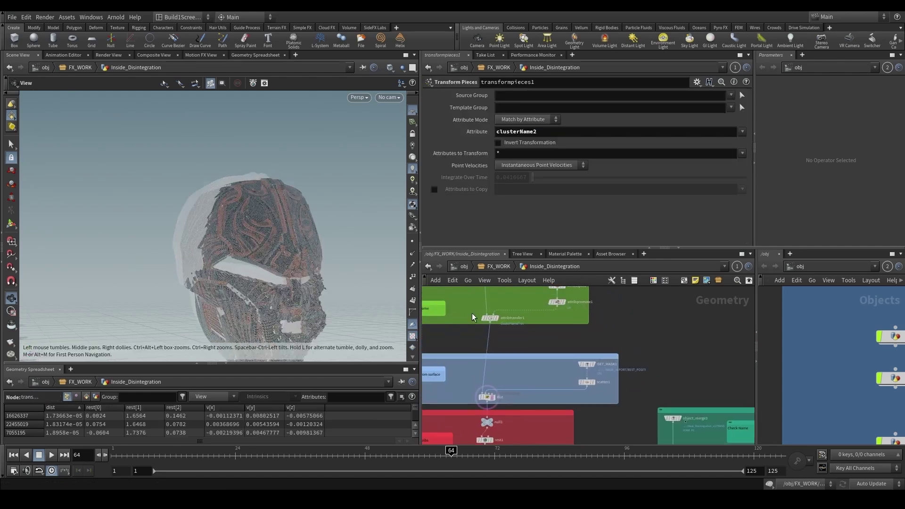
{"action": "middle_click_drag", "start_coordinate": [474, 317], "coordinate": [486, 368]}
{"action": "left_click", "coordinate": [501, 375]}
- Inspect the coloured mask points of transformpieces1 up close around the mouth, eyes and forehead
{"action": "left_click_drag", "start_coordinate": [299, 322], "coordinate": [279, 278]}
{"action": "scroll", "coordinate": [272, 306], "scroll_direction": "up", "scroll_amount": 4}
{"action": "scroll", "coordinate": [611, 397], "scroll_direction": "down", "scroll_amount": 4}
{"action": "middle_click_drag", "start_coordinate": [634, 399], "coordinate": [577, 329]}
{"action": "scroll", "coordinate": [610, 430], "scroll_direction": "up", "scroll_amount": 3}
{"action": "left_click_drag", "start_coordinate": [598, 415], "coordinate": [560, 366]}
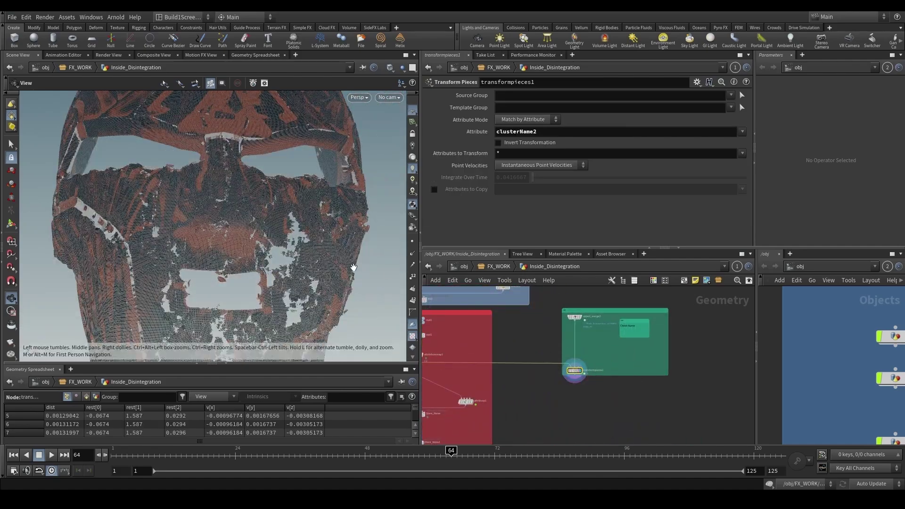
{"action": "left_click_drag", "start_coordinate": [351, 267], "coordinate": [315, 245]}
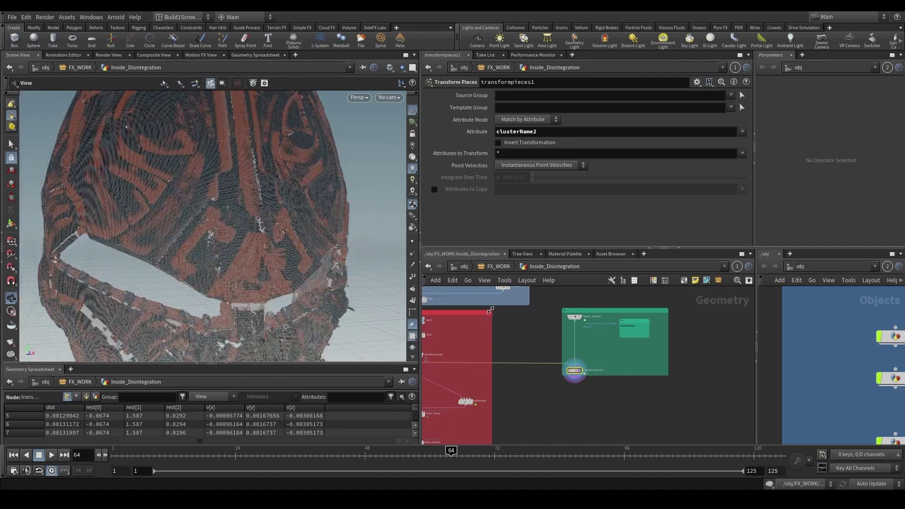
- Go up to FX_WORK to check the inside points against the full mask, and re-enter Inside_Disintegration
{"action": "left_click", "coordinate": [491, 268]}
{"action": "left_click_drag", "start_coordinate": [372, 264], "coordinate": [371, 298]}
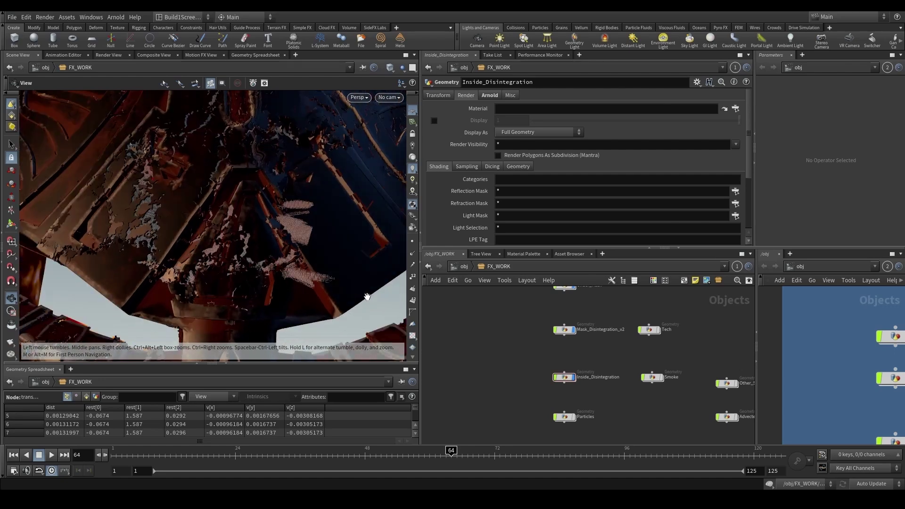
{"action": "left_click", "coordinate": [564, 377]}
{"action": "double_click", "coordinate": [568, 376]}
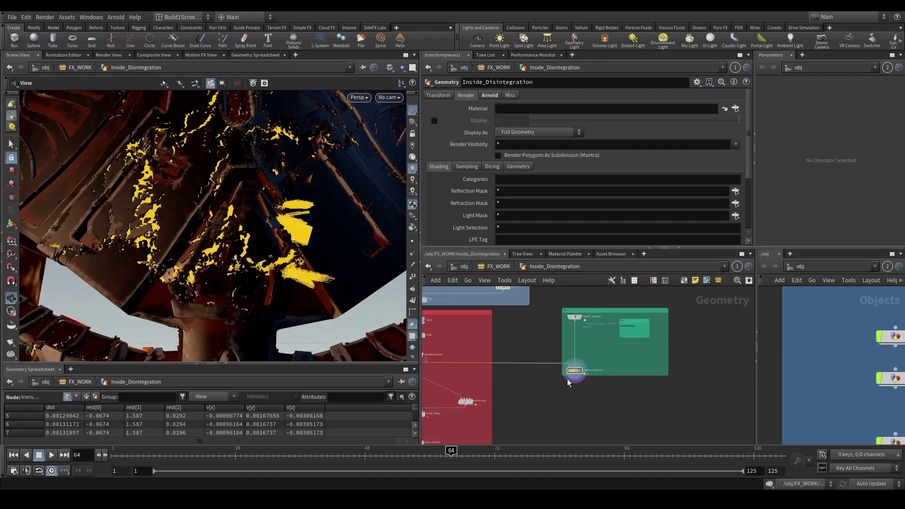
- Display rest1 in the red AOV and Attribs box and inspect its rest settings and the mask points
{"action": "middle_click_drag", "start_coordinate": [527, 365], "coordinate": [557, 393]}
{"action": "scroll", "coordinate": [557, 393], "scroll_direction": "down", "scroll_amount": 4}
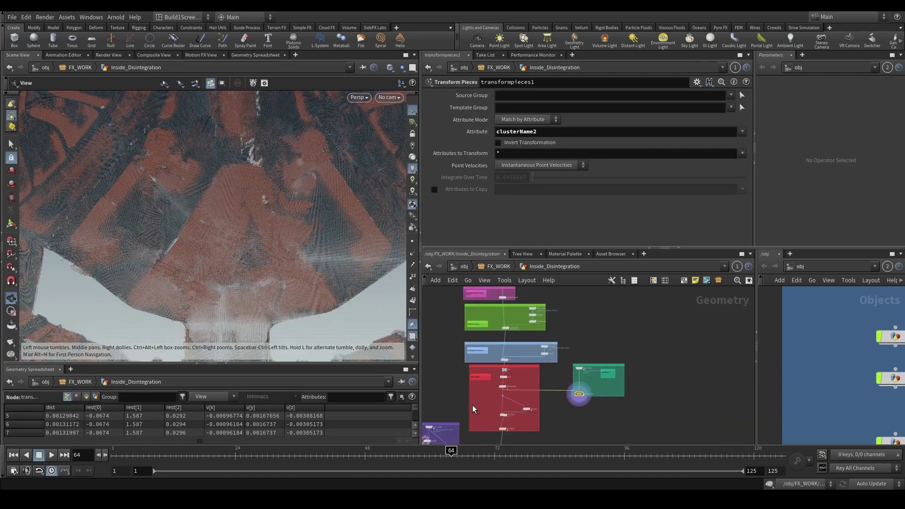
{"action": "scroll", "coordinate": [518, 380], "scroll_direction": "up", "scroll_amount": 3}
{"action": "scroll", "coordinate": [477, 380], "scroll_direction": "up", "scroll_amount": 1}
{"action": "scroll", "coordinate": [477, 377], "scroll_direction": "up", "scroll_amount": 1}
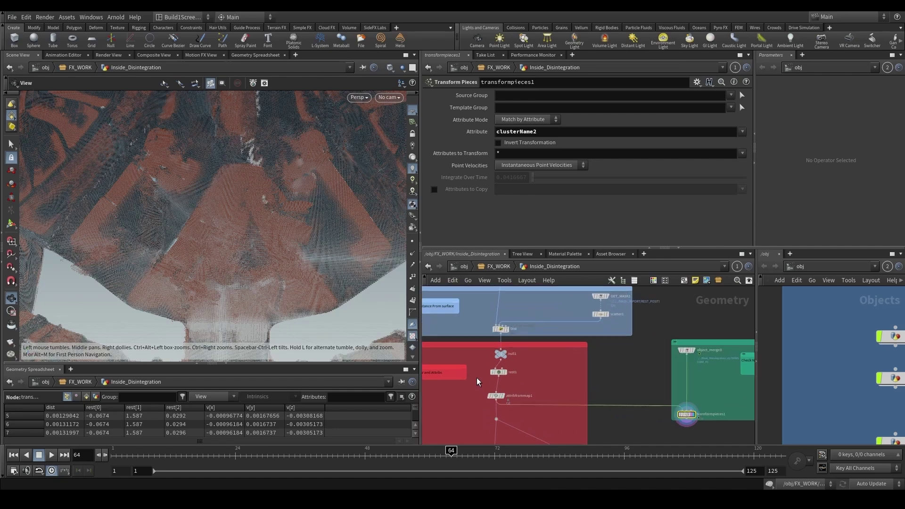
{"action": "left_click", "coordinate": [496, 373]}
{"action": "key", "text": "r"}
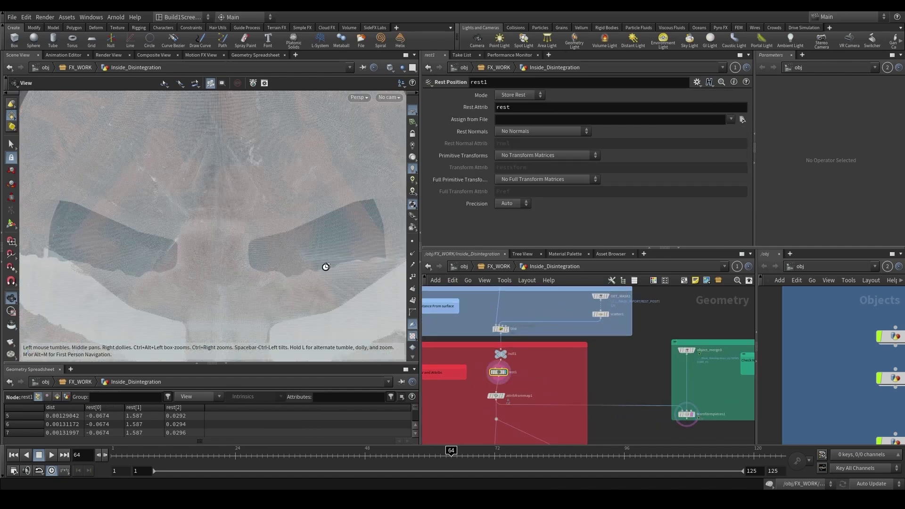
{"action": "left_click_drag", "start_coordinate": [326, 266], "coordinate": [376, 268]}
- Display the Store_Noise wrangle in the red box and examine its noises attribute code
{"action": "scroll", "coordinate": [527, 389], "scroll_direction": "down", "scroll_amount": 2}
{"action": "middle_click_drag", "start_coordinate": [519, 426], "coordinate": [514, 354]}
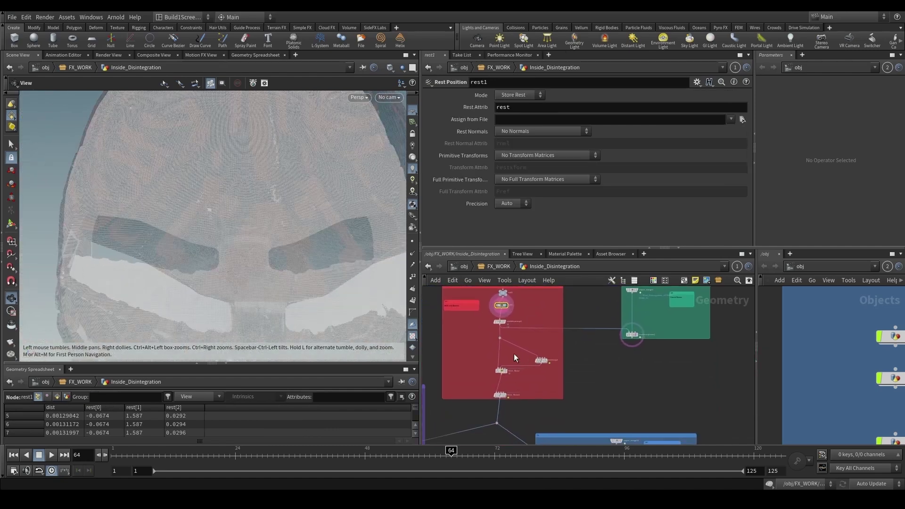
{"action": "scroll", "coordinate": [514, 354], "scroll_direction": "up", "scroll_amount": 2}
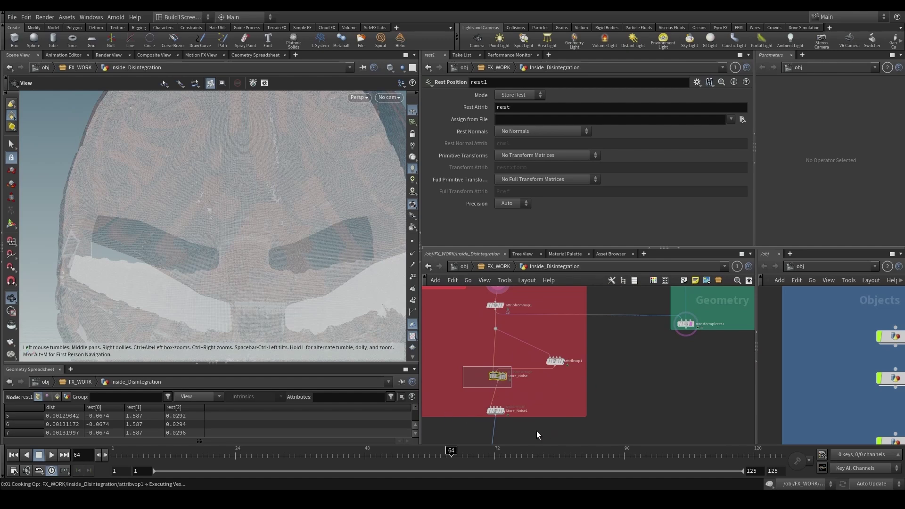
{"action": "key", "text": "r"}
{"action": "scroll", "coordinate": [529, 392], "scroll_direction": "down", "scroll_amount": 1}
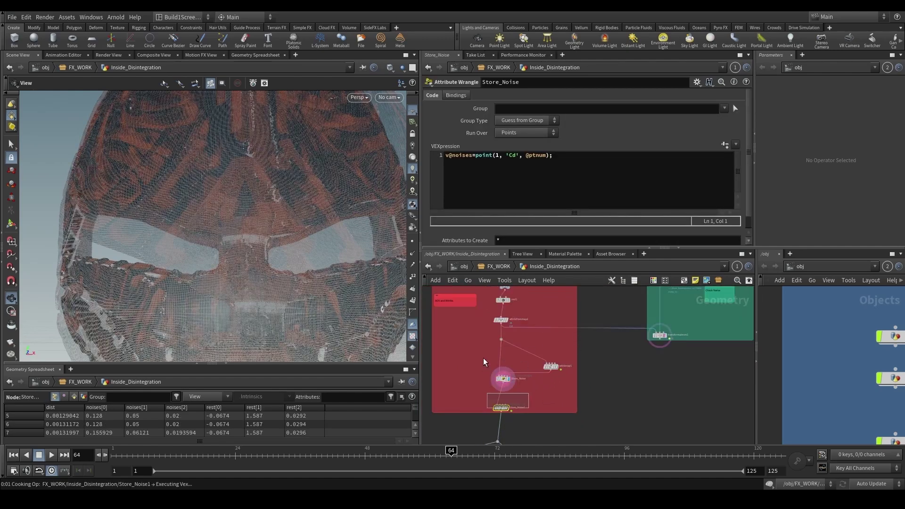
- Display the Store_Noise1 attribute VOP and look over the branches below it in the network
{"action": "scroll", "coordinate": [483, 362], "scroll_direction": "down", "scroll_amount": 3}
{"action": "middle_click_drag", "start_coordinate": [483, 362], "coordinate": [570, 376]}
{"action": "scroll", "coordinate": [620, 337], "scroll_direction": "up", "scroll_amount": 3}
{"action": "scroll", "coordinate": [559, 377], "scroll_direction": "down", "scroll_amount": 3}
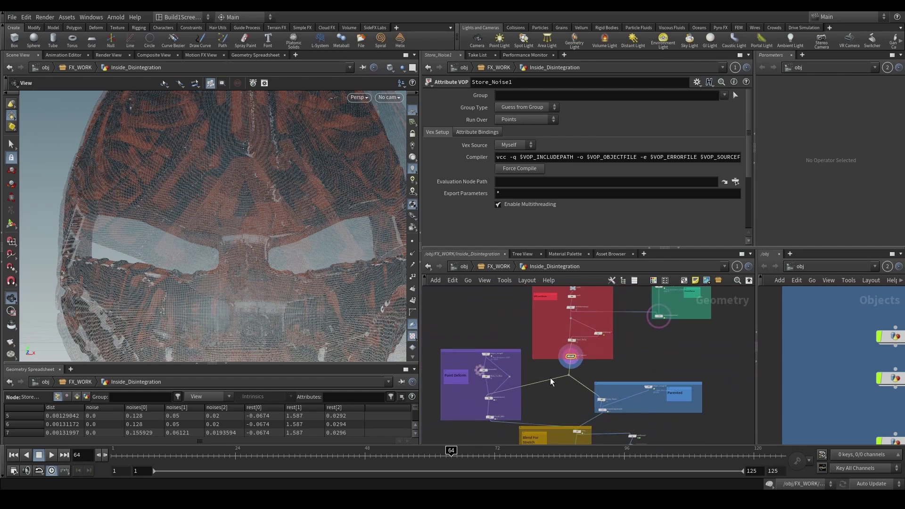
{"action": "scroll", "coordinate": [645, 347], "scroll_direction": "up", "scroll_amount": 1}
{"action": "scroll", "coordinate": [546, 362], "scroll_direction": "up", "scroll_amount": 2}
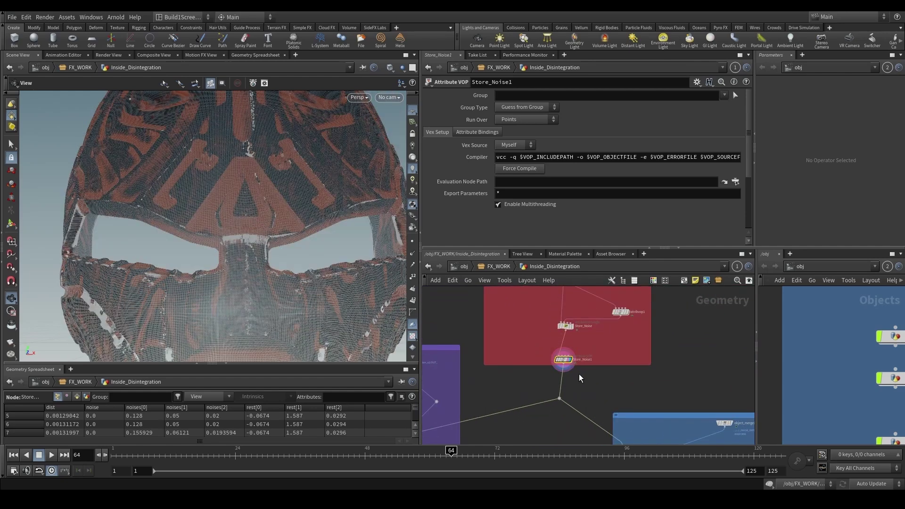
{"action": "scroll", "coordinate": [560, 363], "scroll_direction": "down", "scroll_amount": 5}
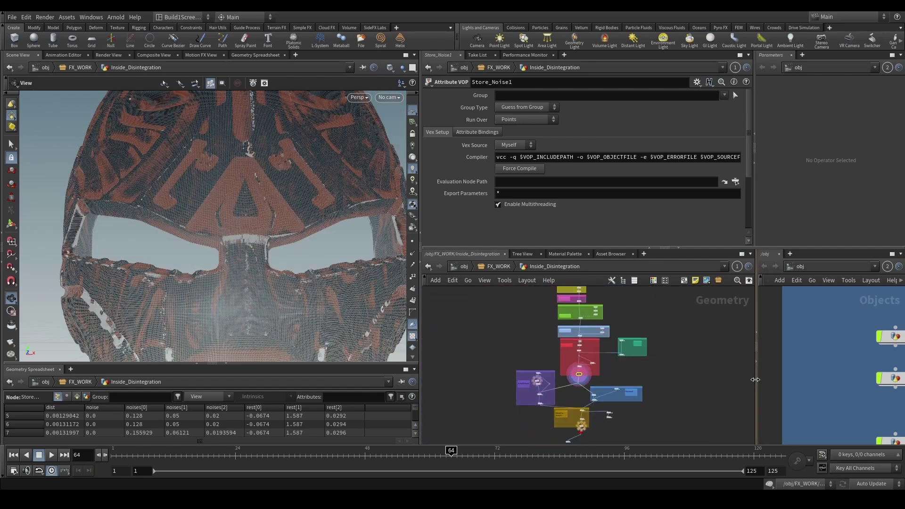
- Widen the second network pane showing the scene objects and switch the update mode to Manual
{"action": "left_click_drag", "start_coordinate": [756, 377], "coordinate": [620, 377]}
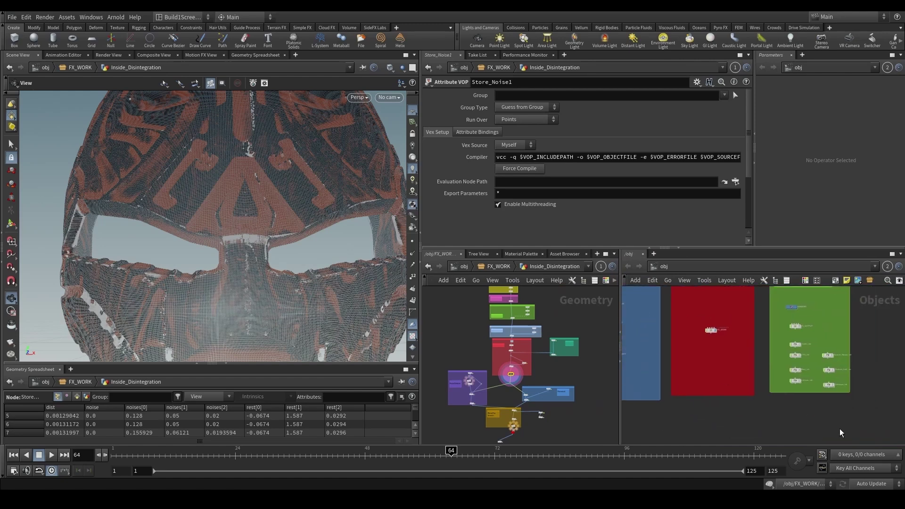
{"action": "left_click", "coordinate": [888, 486]}
{"action": "left_click", "coordinate": [871, 484]}
- Open FX_OUTPUT in the second network pane and select its Inside_Disintegration object
{"action": "scroll", "coordinate": [777, 333], "scroll_direction": "up", "scroll_amount": 3}
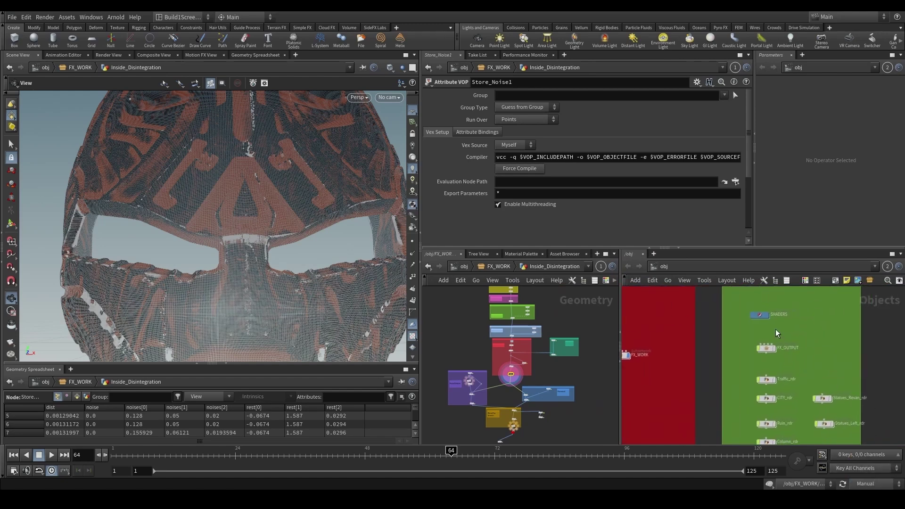
{"action": "double_click", "coordinate": [766, 348]}
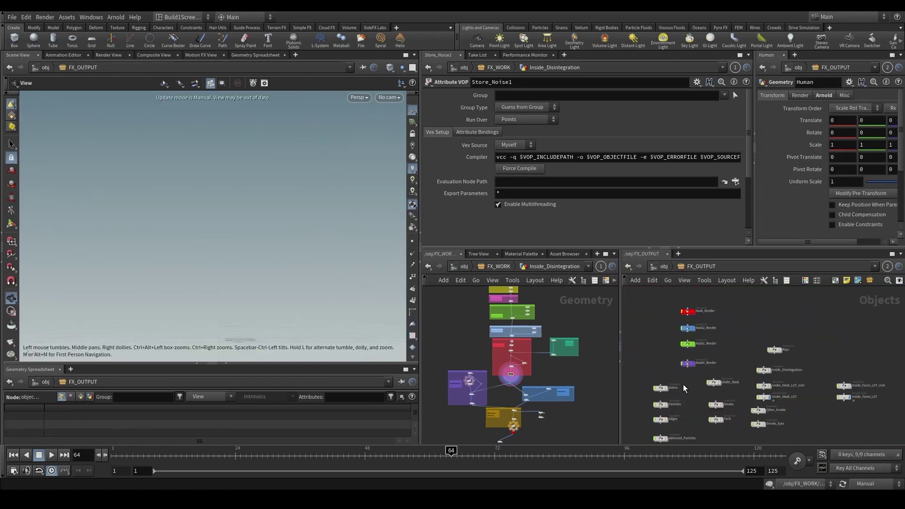
{"action": "middle_click_drag", "start_coordinate": [715, 414], "coordinate": [623, 426]}
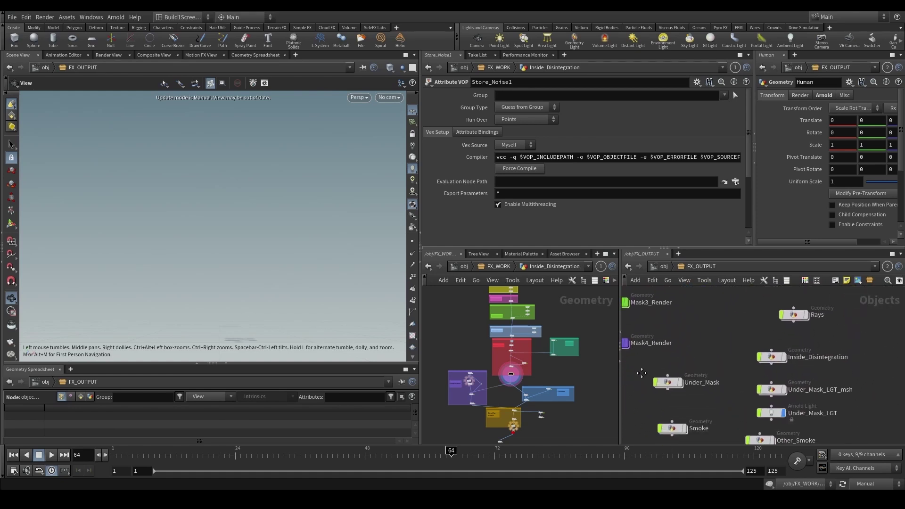
{"action": "left_click", "coordinate": [770, 357]}
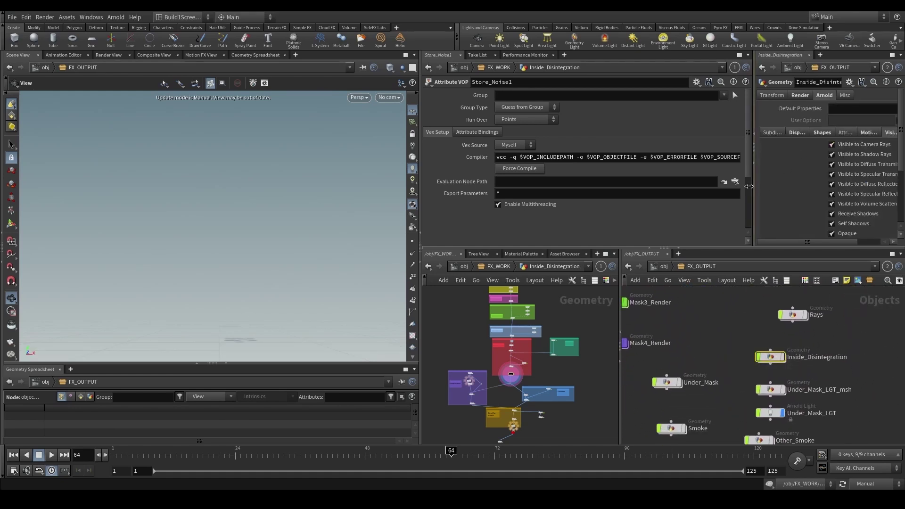
- Widen the object's parameter pane and follow its assigned material into the Particles shader network
{"action": "left_click_drag", "start_coordinate": [754, 184], "coordinate": [682, 141]}
{"action": "left_click", "coordinate": [728, 95]}
{"action": "left_click", "coordinate": [876, 111]}
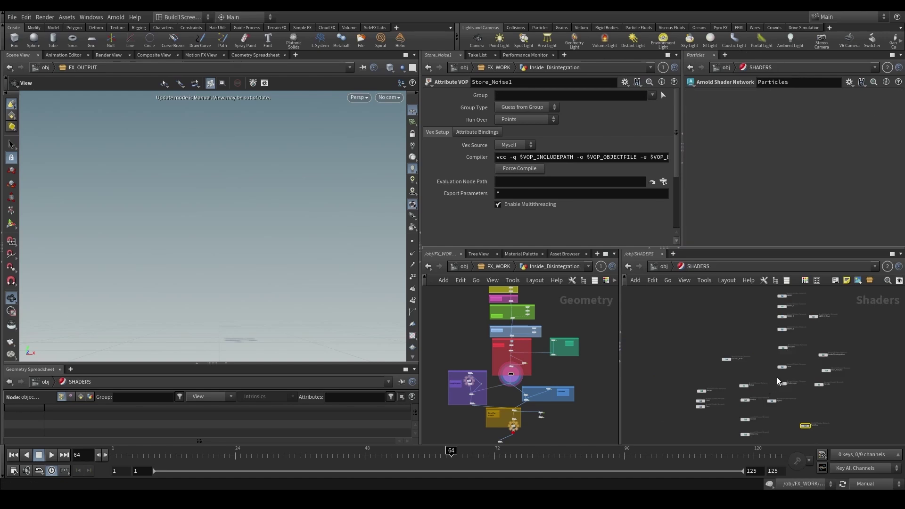
{"action": "middle_click_drag", "start_coordinate": [825, 372], "coordinate": [785, 345]}
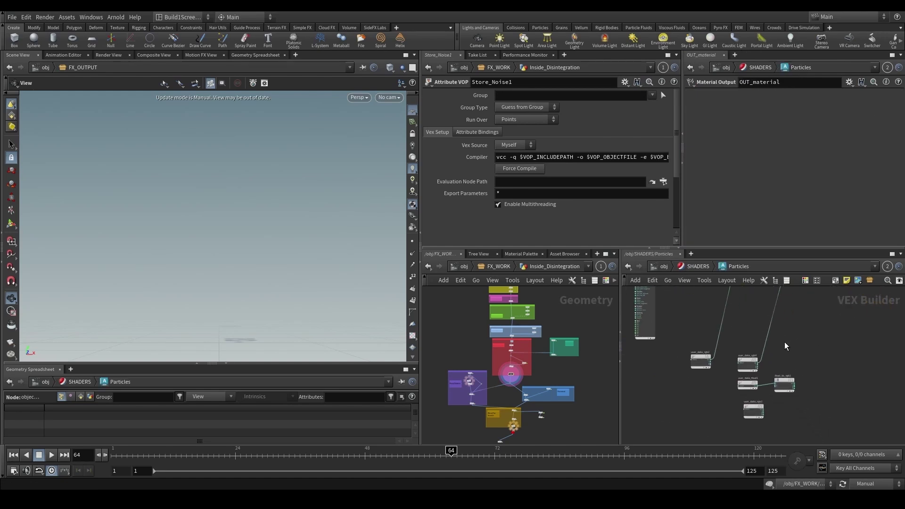
- Inspect the aov_write_rgb2 node and the user_data_rgb2 node feeding the noises attribute in the Particles shader
{"action": "left_click_drag", "start_coordinate": [689, 349], "coordinate": [688, 348]}
{"action": "middle_click_drag", "start_coordinate": [688, 347], "coordinate": [754, 392]}
{"action": "left_click", "coordinate": [703, 338]}
{"action": "middle_click_drag", "start_coordinate": [681, 377], "coordinate": [746, 375]}
{"action": "middle_click_drag", "start_coordinate": [711, 406], "coordinate": [700, 374]}
{"action": "scroll", "coordinate": [699, 374], "scroll_direction": "up", "scroll_amount": 3}
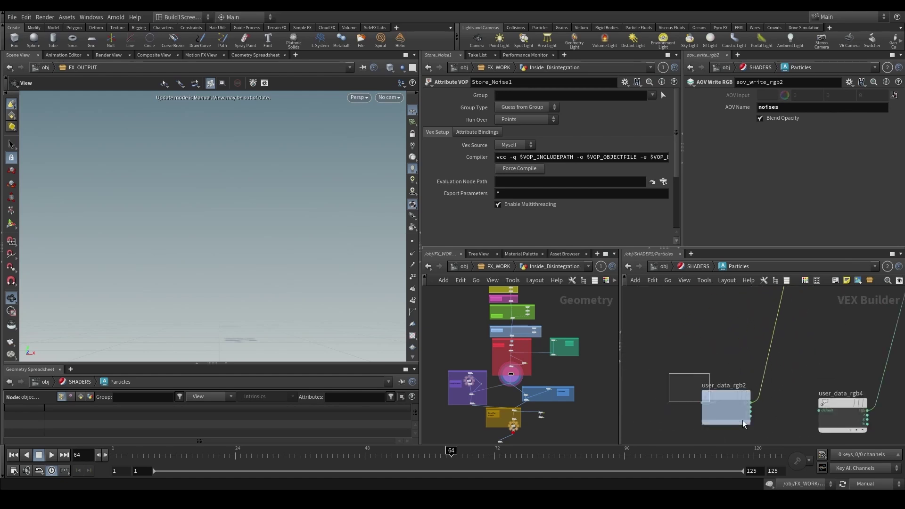
{"action": "left_click", "coordinate": [742, 420]}
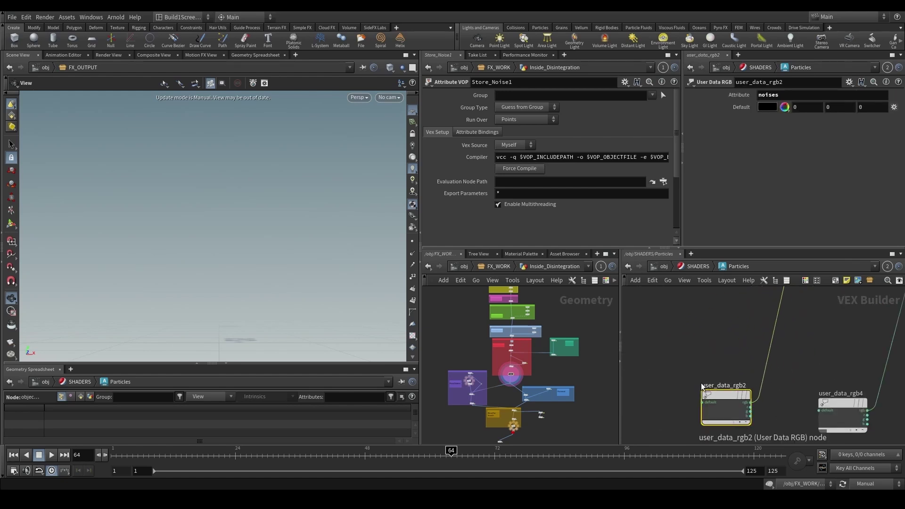
- Inspect the aov_write_rgb2 node that writes the noises AOV in the Particles shader
{"action": "scroll", "coordinate": [718, 336], "scroll_direction": "down", "scroll_amount": 3}
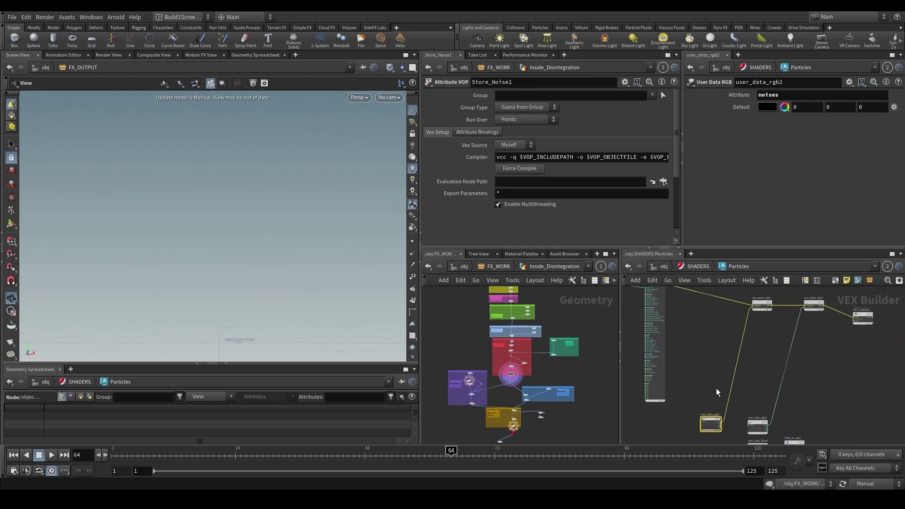
{"action": "middle_click_drag", "start_coordinate": [716, 388], "coordinate": [758, 369]}
{"action": "scroll", "coordinate": [748, 401], "scroll_direction": "up", "scroll_amount": 3}
{"action": "left_click", "coordinate": [753, 336]}
{"action": "scroll", "coordinate": [748, 330], "scroll_direction": "up", "scroll_amount": 3}
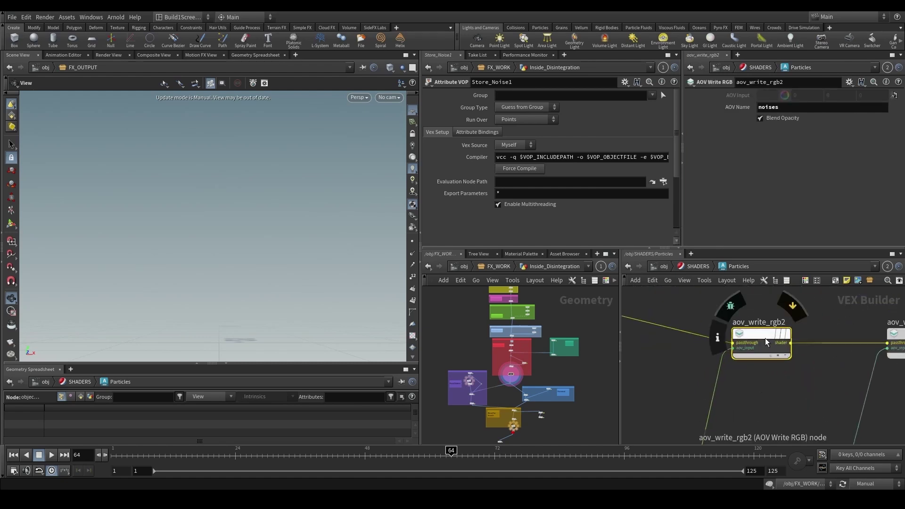
{"action": "scroll", "coordinate": [765, 338], "scroll_direction": "down", "scroll_amount": 3}
- Open the ropnet1 render network and select the Inside_Disintegration_CloseUp Arnold render node
{"action": "left_click", "coordinate": [451, 271]}
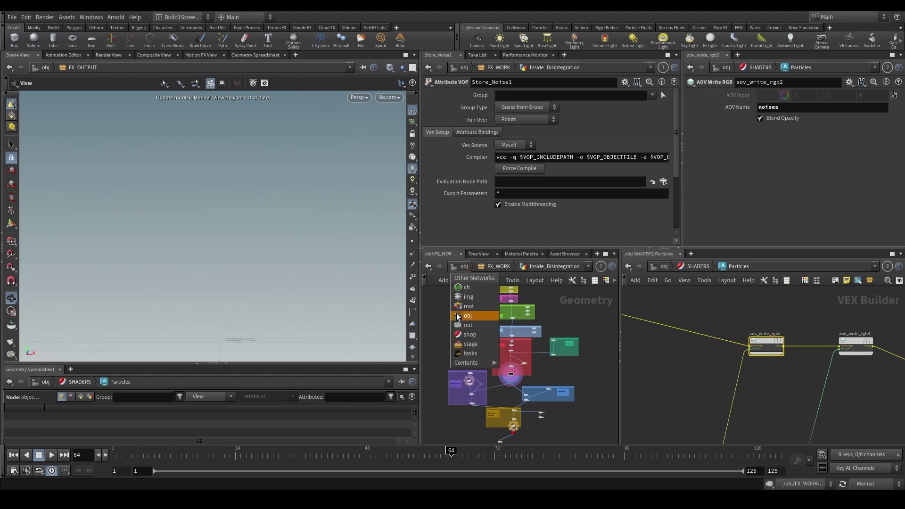
{"action": "left_click", "coordinate": [472, 327]}
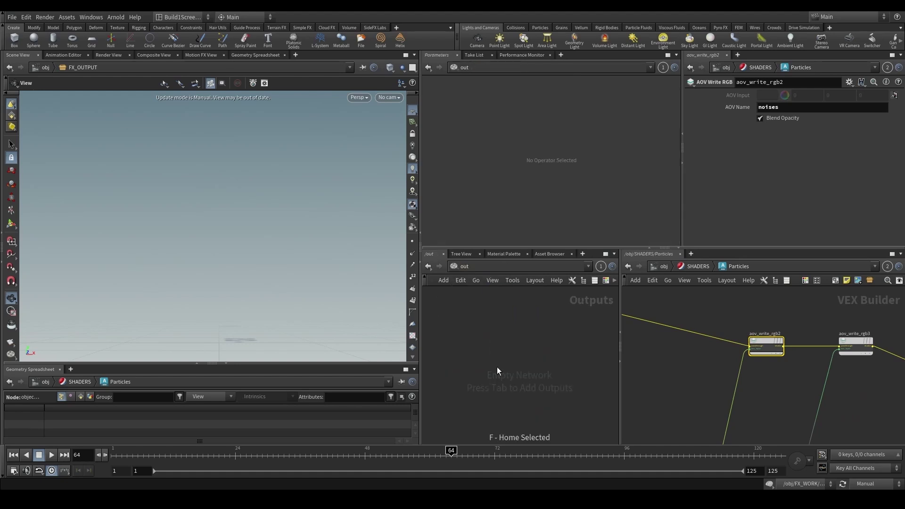
{"action": "left_click", "coordinate": [455, 266]}
{"action": "key", "text": "1"}
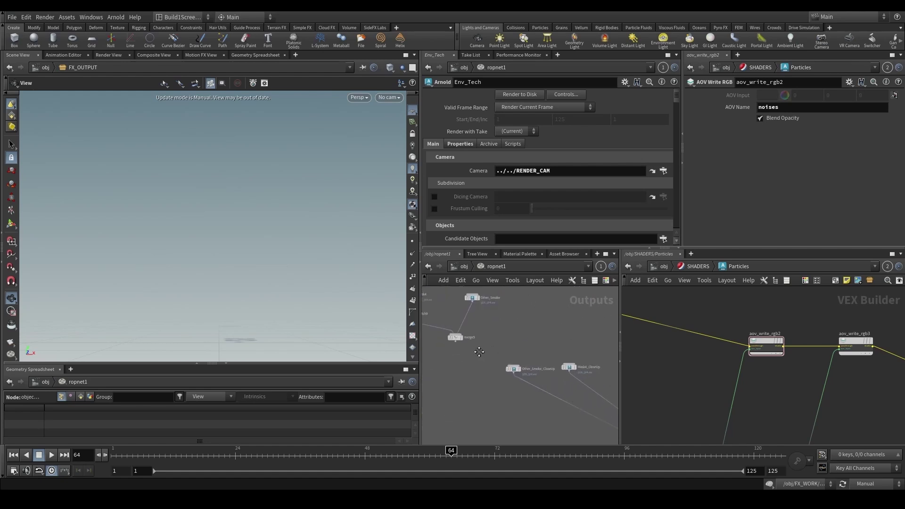
{"action": "middle_click_drag", "start_coordinate": [538, 409], "coordinate": [450, 383]}
{"action": "middle_click_drag", "start_coordinate": [552, 379], "coordinate": [489, 363]}
{"action": "mouse_move", "coordinate": [557, 356]}
{"action": "middle_mouse_down"}
{"action": "mouse_move", "coordinate": [462, 366]}
{"action": "mouse_move", "coordinate": [511, 334]}
{"action": "mouse_move", "coordinate": [443, 316]}
{"action": "middle_mouse_up"}
{"action": "middle_click_drag", "start_coordinate": [499, 345], "coordinate": [479, 343]}
{"action": "middle_click_drag", "start_coordinate": [572, 343], "coordinate": [496, 338]}
{"action": "right_click_drag", "start_coordinate": [503, 344], "coordinate": [478, 354]}
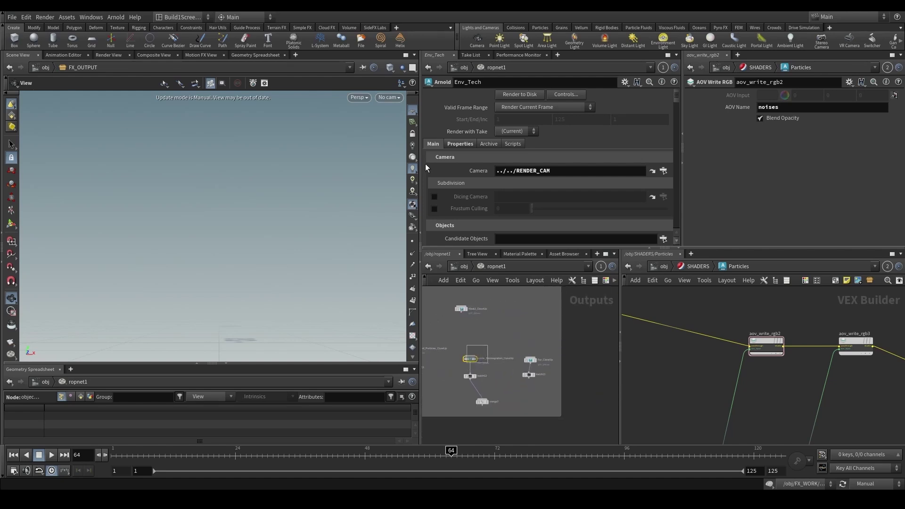
- Show the render node's output properties and locate the noises entry in its AOV list
{"action": "left_click", "coordinate": [460, 157]}
{"action": "scroll", "coordinate": [456, 181], "scroll_direction": "down", "scroll_amount": 5}
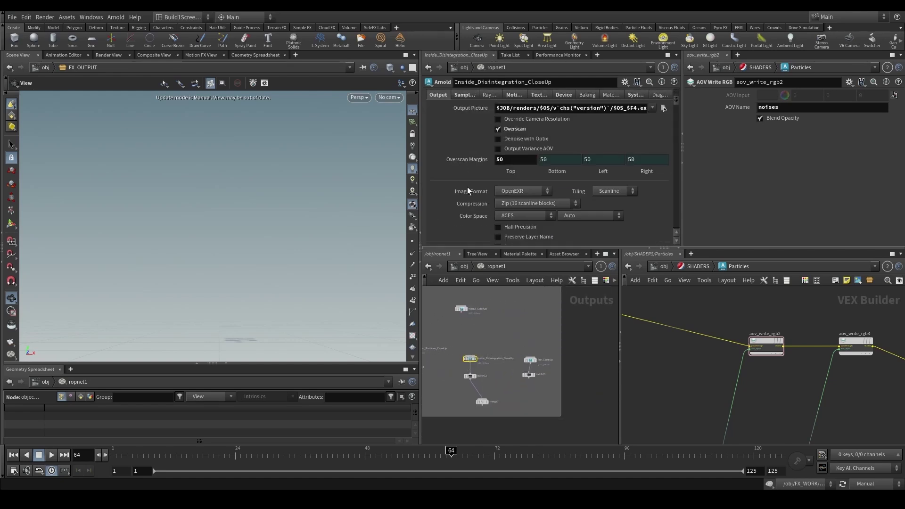
{"action": "scroll", "coordinate": [467, 187], "scroll_direction": "down", "scroll_amount": 10}
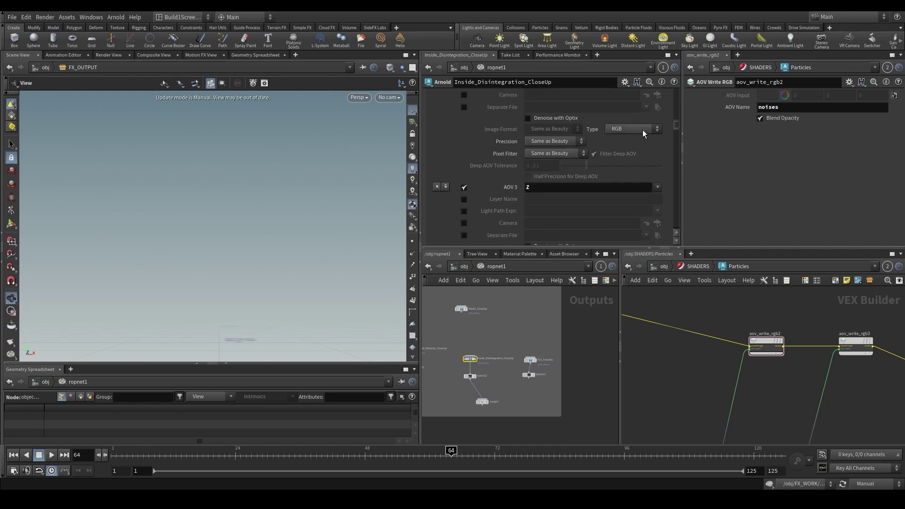
{"action": "left_click_drag", "start_coordinate": [677, 125], "coordinate": [677, 181]}
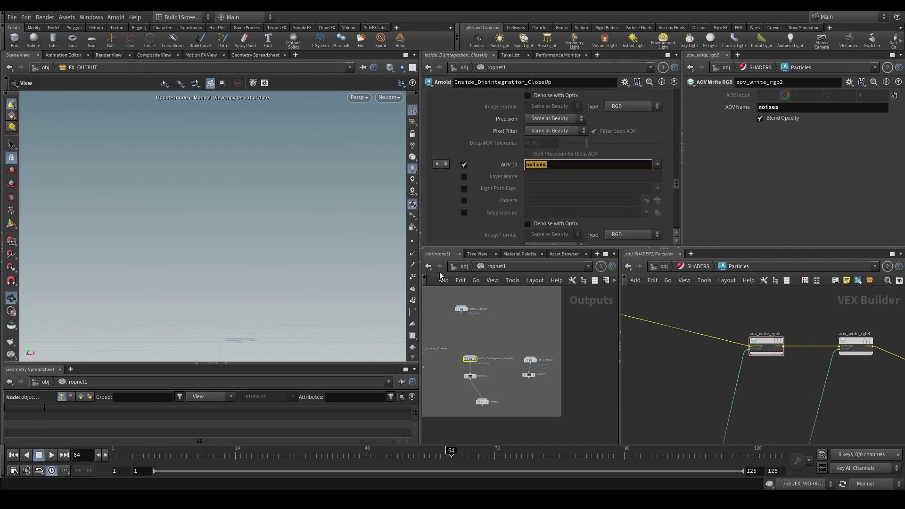
- Return to the Inside_Disintegration network and display its Color_Mult wrangle
{"action": "left_click", "coordinate": [427, 266]}
{"action": "left_click", "coordinate": [428, 267]}
{"action": "scroll", "coordinate": [499, 349], "scroll_direction": "down", "scroll_amount": 3}
{"action": "scroll", "coordinate": [508, 388], "scroll_direction": "up", "scroll_amount": 5}
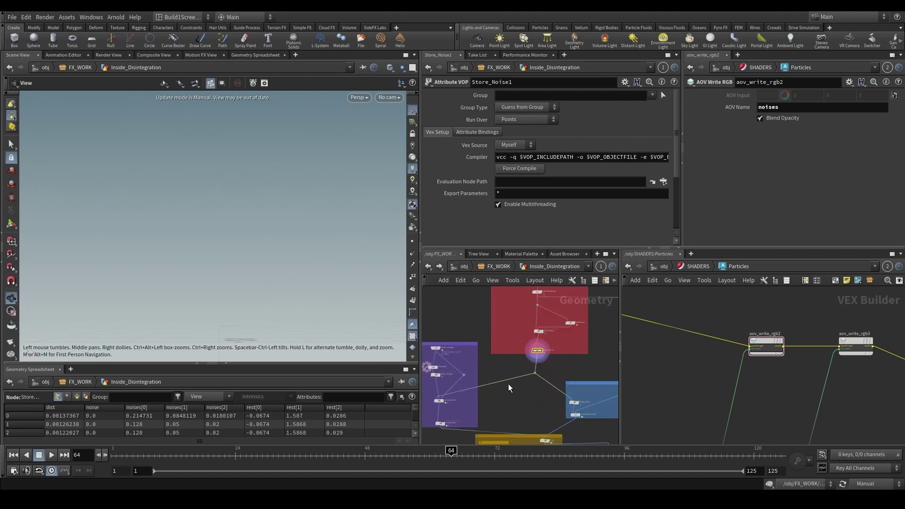
{"action": "middle_click_drag", "start_coordinate": [508, 388], "coordinate": [496, 340]}
{"action": "scroll", "coordinate": [571, 366], "scroll_direction": "down", "scroll_amount": 3}
{"action": "scroll", "coordinate": [575, 381], "scroll_direction": "up", "scroll_amount": 6}
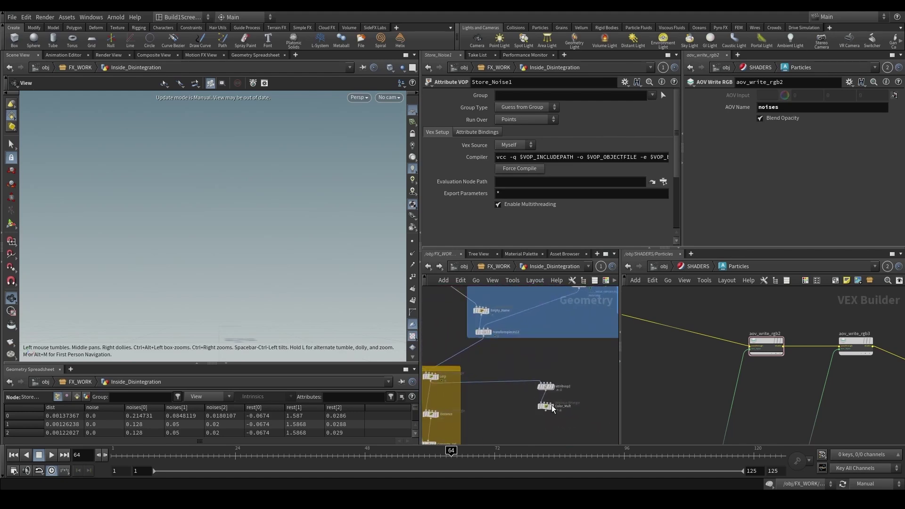
{"action": "left_click", "coordinate": [551, 407]}
- Switch the update mode to Auto Update and view the whole color-multiplied mask
{"action": "left_click", "coordinate": [869, 484]}
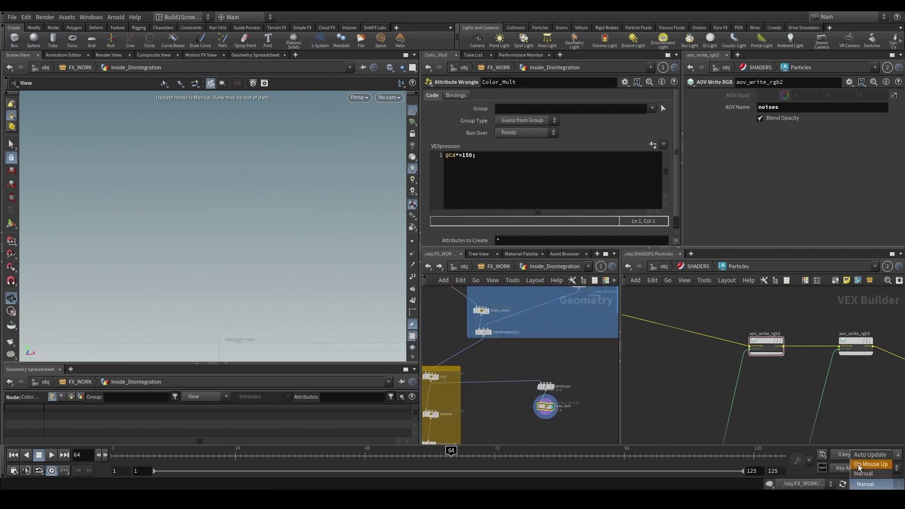
{"action": "left_click", "coordinate": [870, 456]}
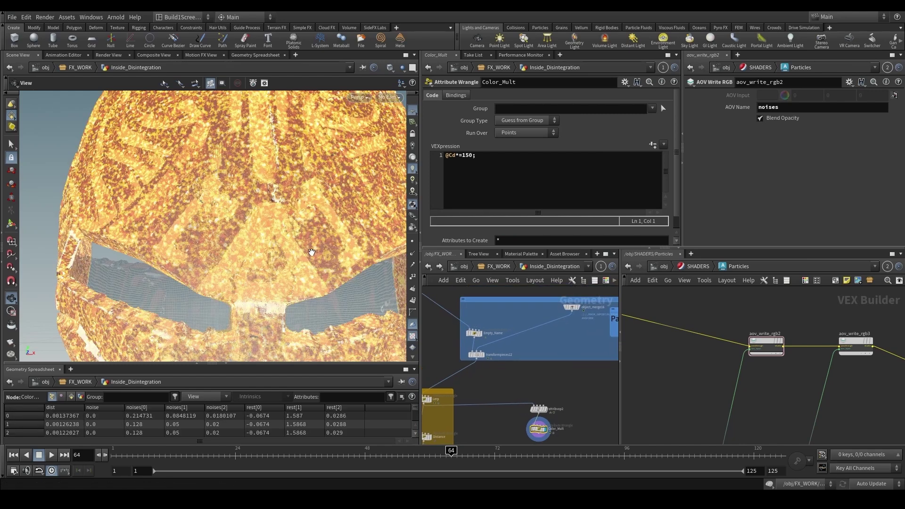
{"action": "scroll", "coordinate": [311, 252], "scroll_direction": "down", "scroll_amount": 6}
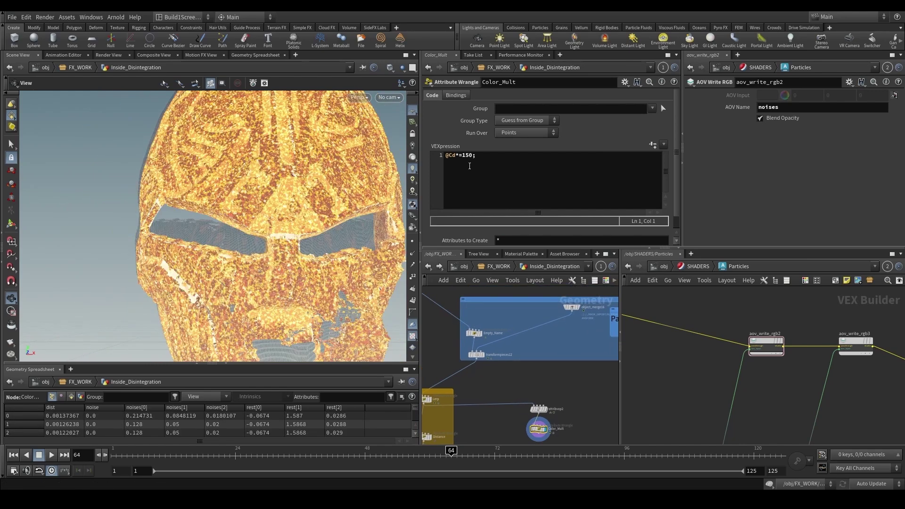
- Change the color multiplier in the Color_Mult expression to 15 and look at the mask from the front
{"action": "left_click", "coordinate": [470, 155]}
{"action": "key", "text": "Return"}
{"action": "left_click_drag", "start_coordinate": [290, 272], "coordinate": [220, 319]}
- Display the Store_Noise1 node at the end of the red network box
{"action": "scroll", "coordinate": [474, 364], "scroll_direction": "down", "scroll_amount": 3}
{"action": "middle_click_drag", "start_coordinate": [452, 336], "coordinate": [501, 381]}
{"action": "scroll", "coordinate": [487, 343], "scroll_direction": "up", "scroll_amount": 4}
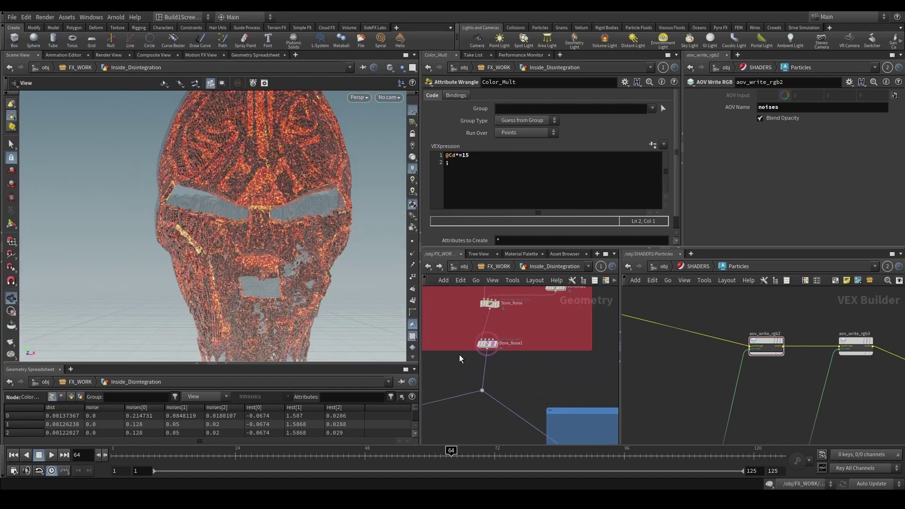
{"action": "scroll", "coordinate": [460, 355], "scroll_direction": "up", "scroll_amount": 1}
{"action": "left_click_drag", "start_coordinate": [459, 355], "coordinate": [510, 329]}
{"action": "left_click", "coordinate": [504, 339]}
- Check the Back_To_Rest wrangle's node information in the Point Deform box and display its result
{"action": "scroll", "coordinate": [482, 352], "scroll_direction": "down", "scroll_amount": 5}
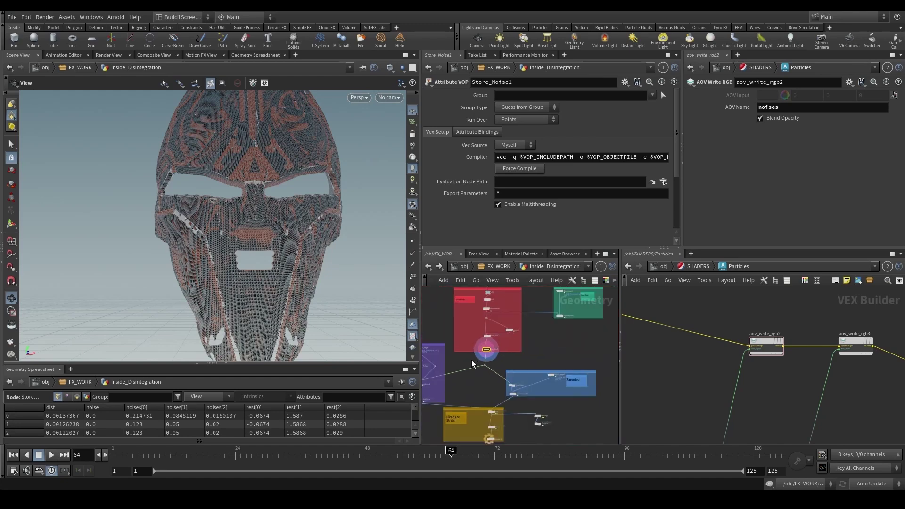
{"action": "middle_click_drag", "start_coordinate": [439, 373], "coordinate": [501, 351]}
{"action": "scroll", "coordinate": [498, 353], "scroll_direction": "up", "scroll_amount": 3}
{"action": "middle_click", "coordinate": [454, 338]}
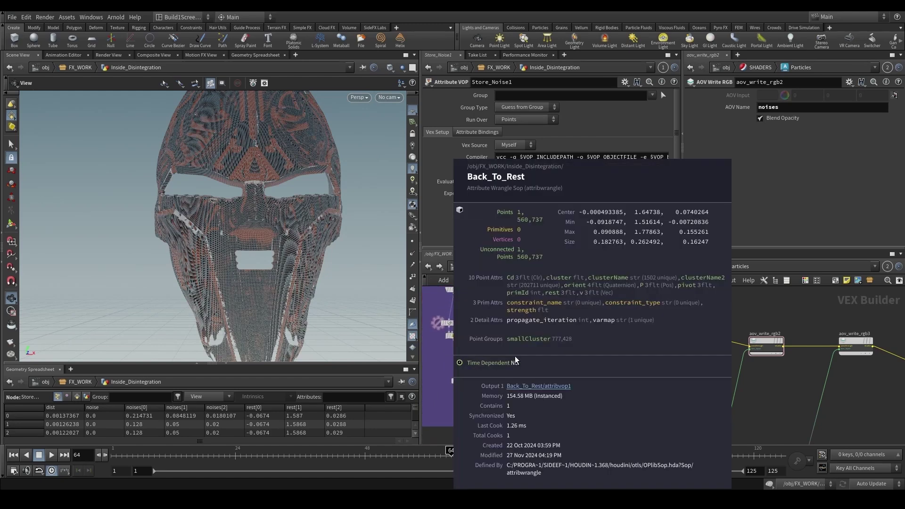
{"action": "scroll", "coordinate": [464, 349], "scroll_direction": "up", "scroll_amount": 3}
{"action": "left_click_drag", "start_coordinate": [501, 334], "coordinate": [501, 334]}
{"action": "left_click", "coordinate": [500, 337]}
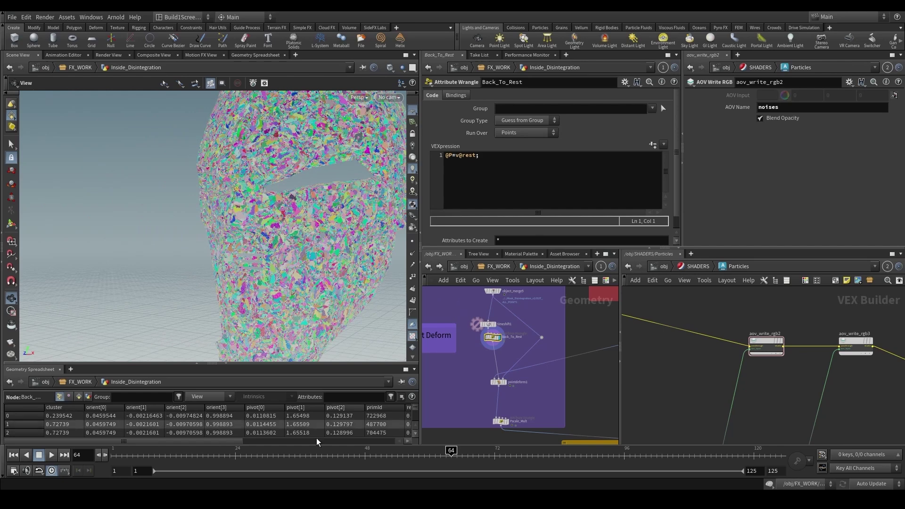
- Display object_merge5 at frame 80 and compare it with the Back_To_Rest result
{"action": "left_click", "coordinate": [492, 291]}
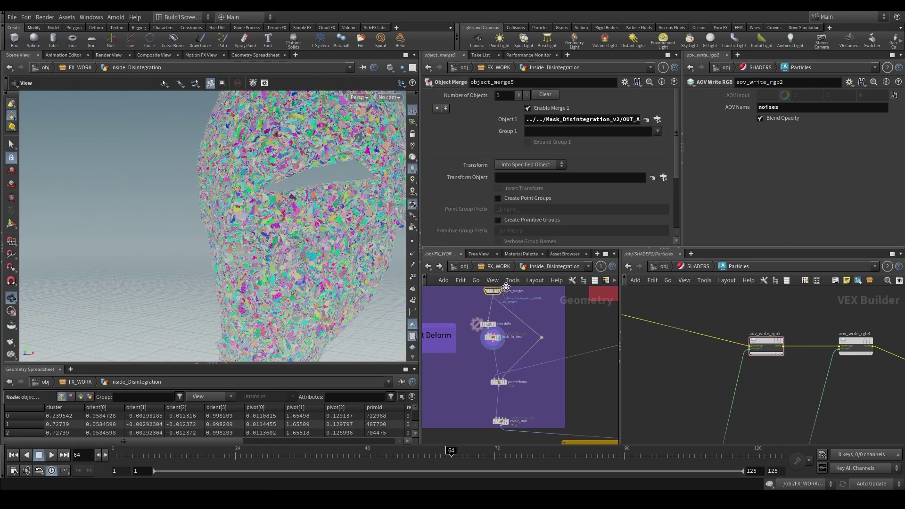
{"action": "left_click", "coordinate": [499, 291]}
{"action": "left_click", "coordinate": [540, 453]}
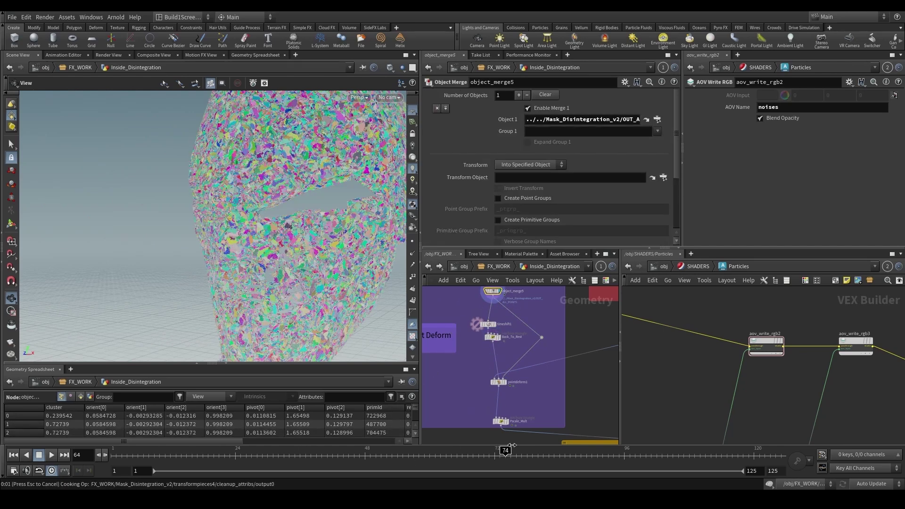
{"action": "left_click", "coordinate": [492, 336]}
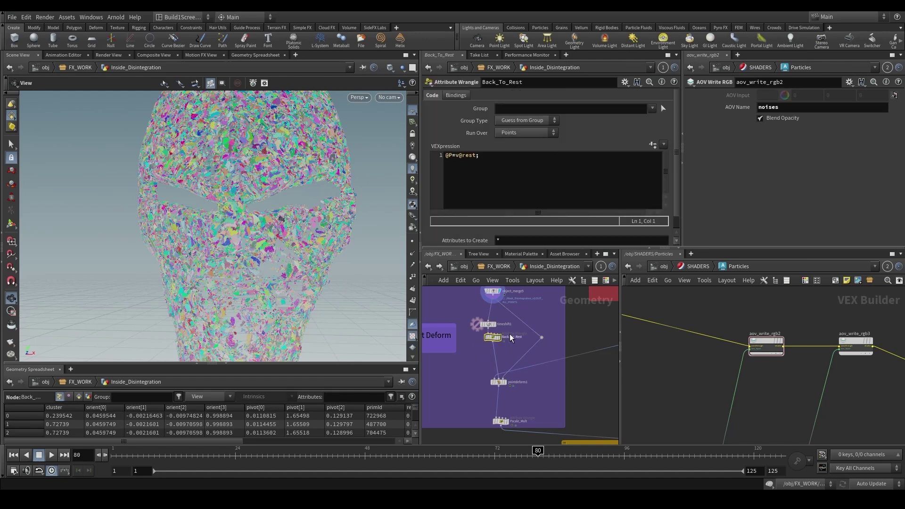
{"action": "left_click", "coordinate": [500, 337]}
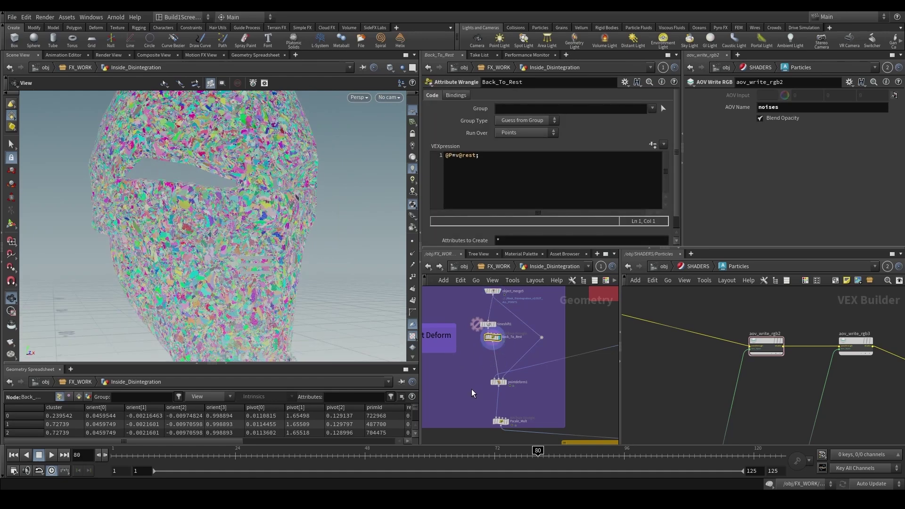
- Display the pointdeform1 node that deforms the mask points by the animated pieces
{"action": "left_click_drag", "start_coordinate": [471, 389], "coordinate": [506, 383]}
{"action": "key", "text": "r"}
{"action": "scroll", "coordinate": [488, 391], "scroll_direction": "down", "scroll_amount": 4}
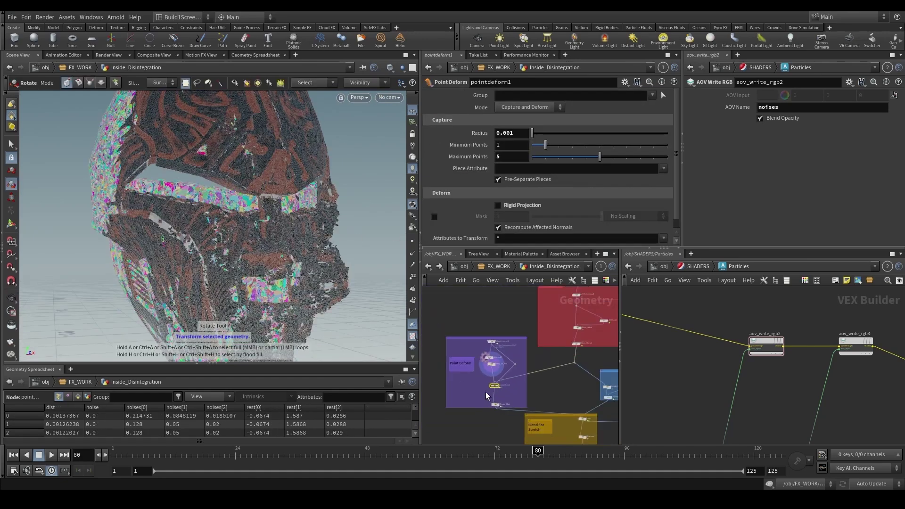
{"action": "scroll", "coordinate": [488, 390], "scroll_direction": "up", "scroll_amount": 3}
{"action": "scroll", "coordinate": [481, 377], "scroll_direction": "up", "scroll_amount": 3}
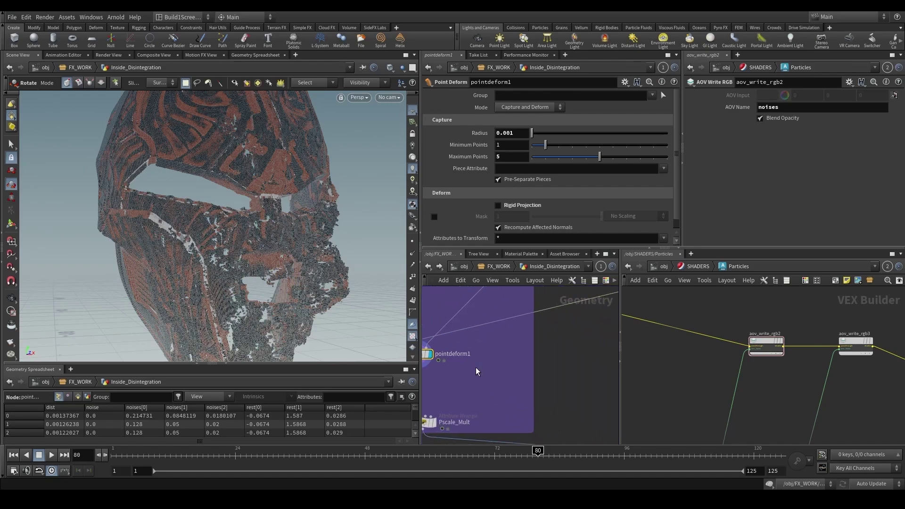
{"action": "scroll", "coordinate": [470, 359], "scroll_direction": "down", "scroll_amount": 3}
{"action": "key", "text": "Escape"}
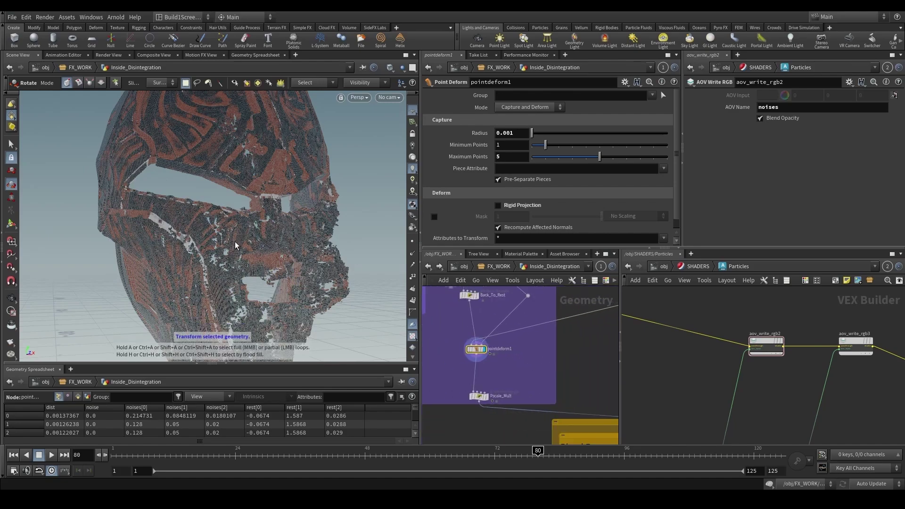
- Examine the deformed points close up alongside pointdeform1's capture radius and maximum points, ending with the View tool active
{"action": "left_click_drag", "start_coordinate": [329, 274], "coordinate": [301, 222]}
{"action": "key", "text": "r"}
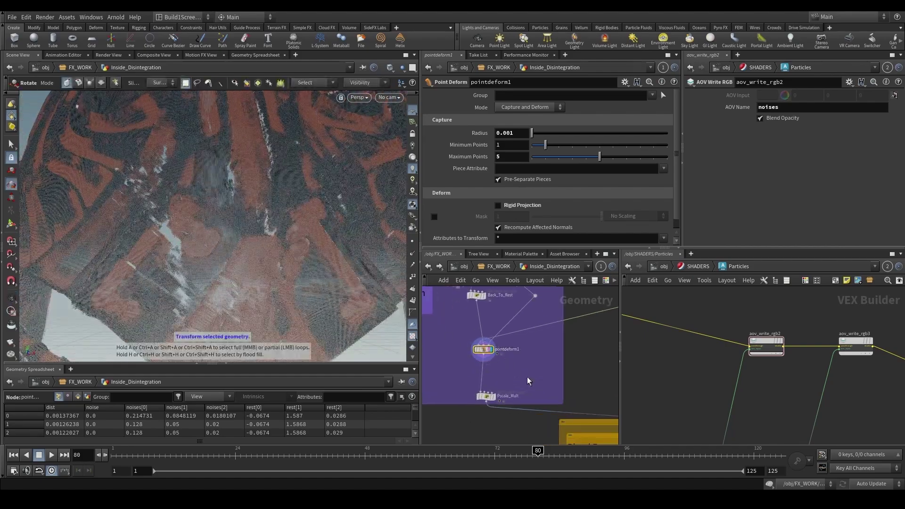
{"action": "scroll", "coordinate": [530, 381], "scroll_direction": "down", "scroll_amount": 3}
{"action": "left_click_drag", "start_coordinate": [499, 136], "coordinate": [536, 138]}
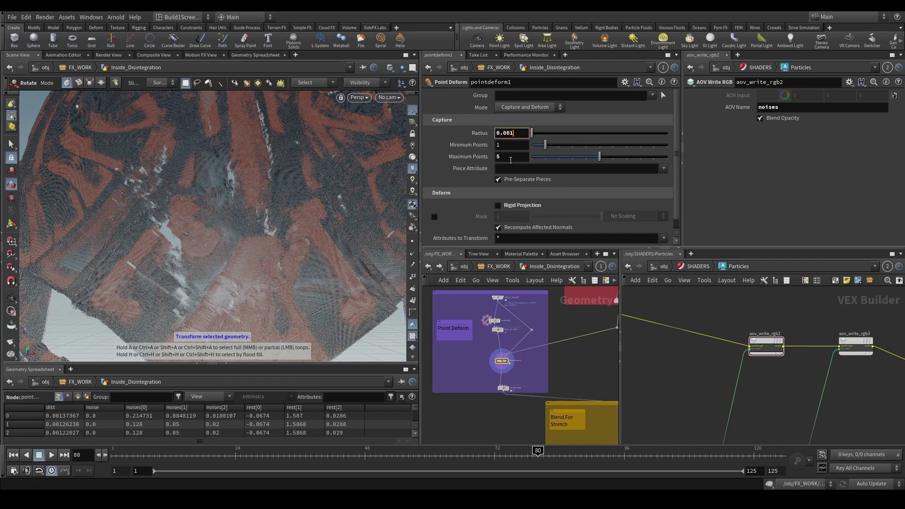
{"action": "middle_click_drag", "start_coordinate": [528, 368], "coordinate": [512, 353]}
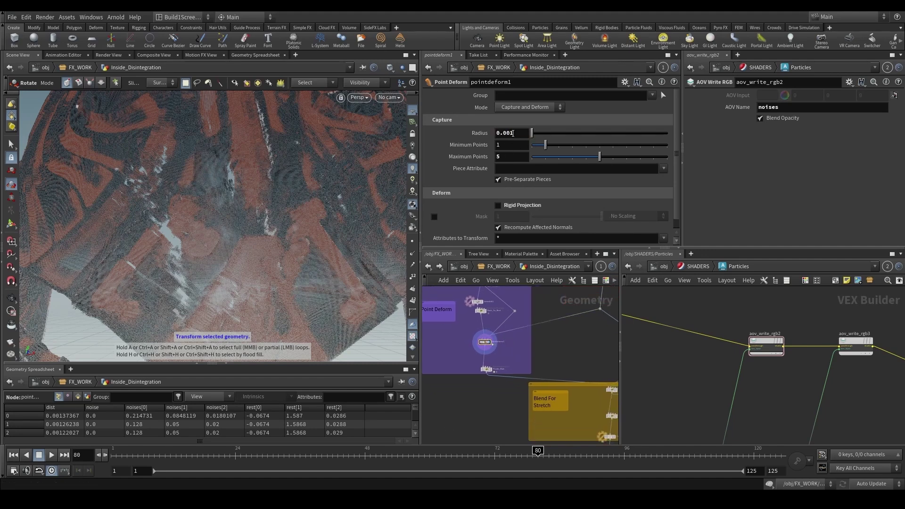
{"action": "scroll", "coordinate": [545, 326], "scroll_direction": "down", "scroll_amount": 2}
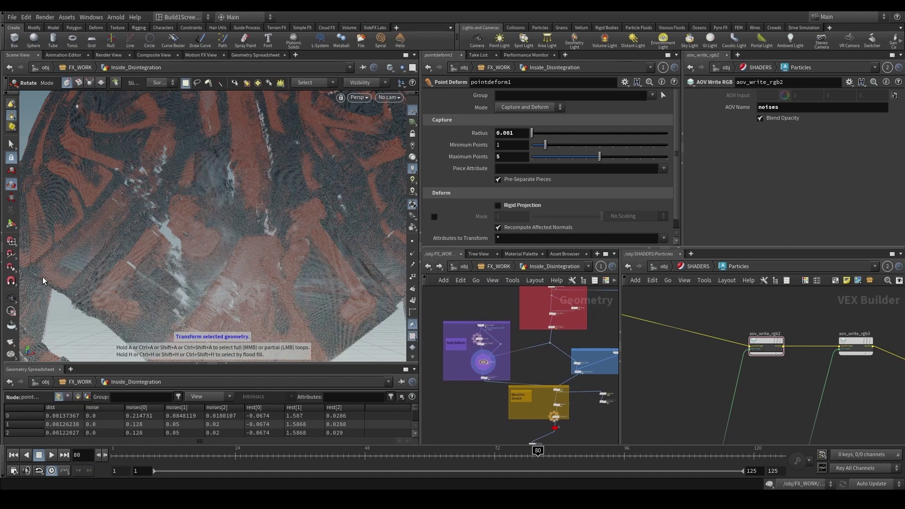
{"action": "left_click", "coordinate": [11, 298]}
- Go up to the FX_WORK objects and examine how the inside points fill the cracks between the mask pieces
{"action": "left_click", "coordinate": [489, 267]}
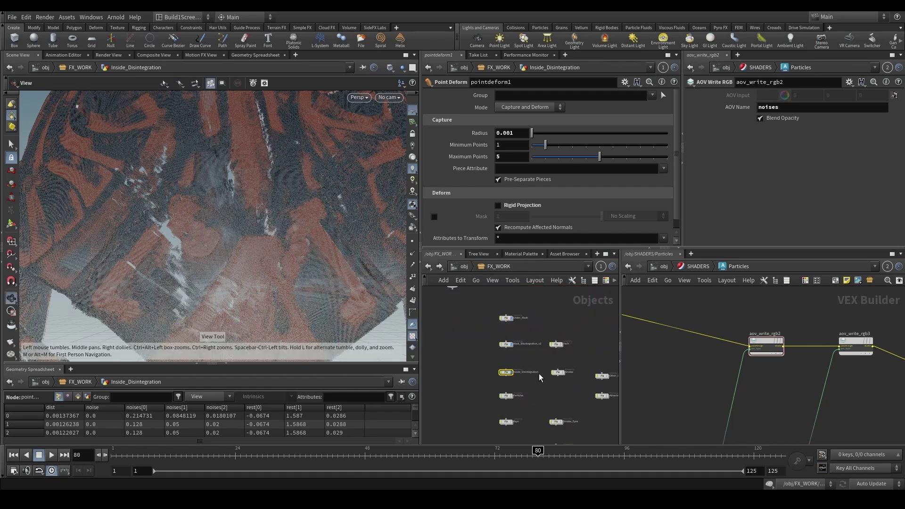
{"action": "scroll", "coordinate": [476, 362], "scroll_direction": "up", "scroll_amount": 1}
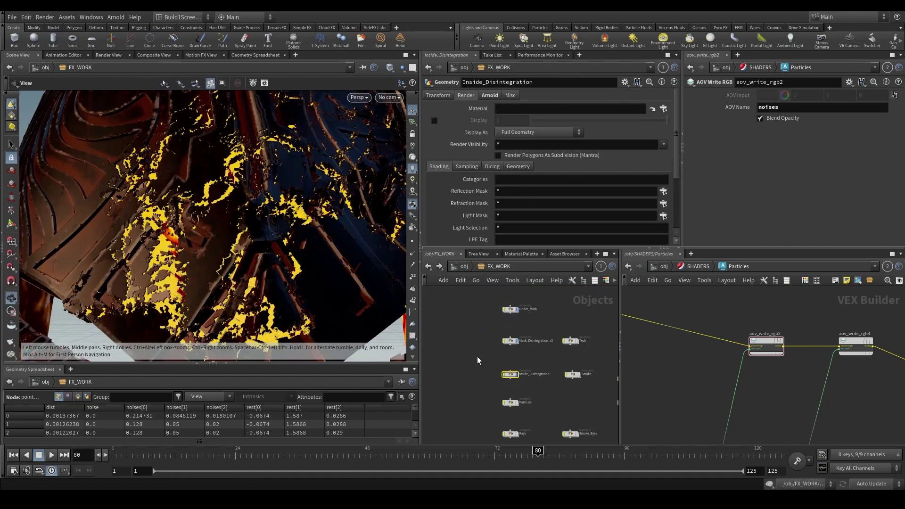
{"action": "left_click_drag", "start_coordinate": [305, 277], "coordinate": [231, 244]}
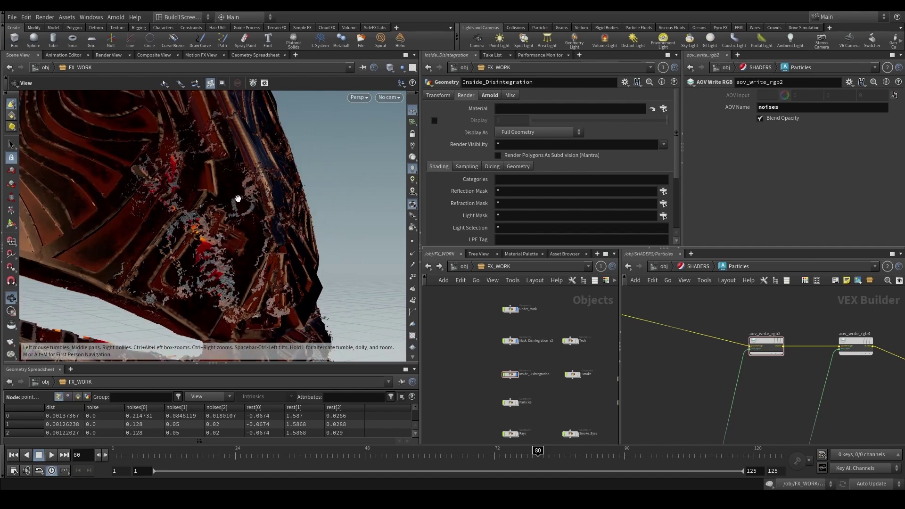
{"action": "left_click_drag", "start_coordinate": [238, 198], "coordinate": [305, 298]}
{"action": "scroll", "coordinate": [492, 374], "scroll_direction": "up", "scroll_amount": 3}
- Reopen the Inside_Disintegration object and inspect the Pscale_Mult wrangle's expression and Mult parameter
{"action": "left_click", "coordinate": [519, 377]}
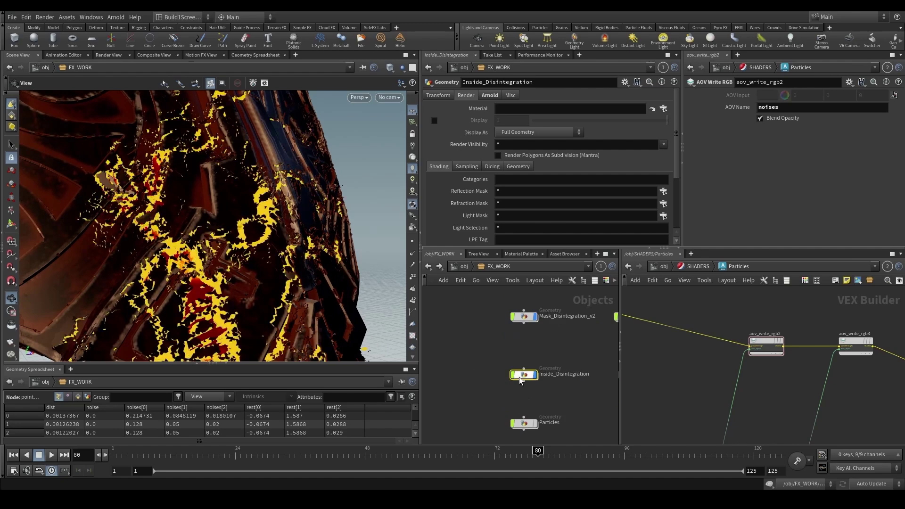
{"action": "double_click", "coordinate": [519, 377]}
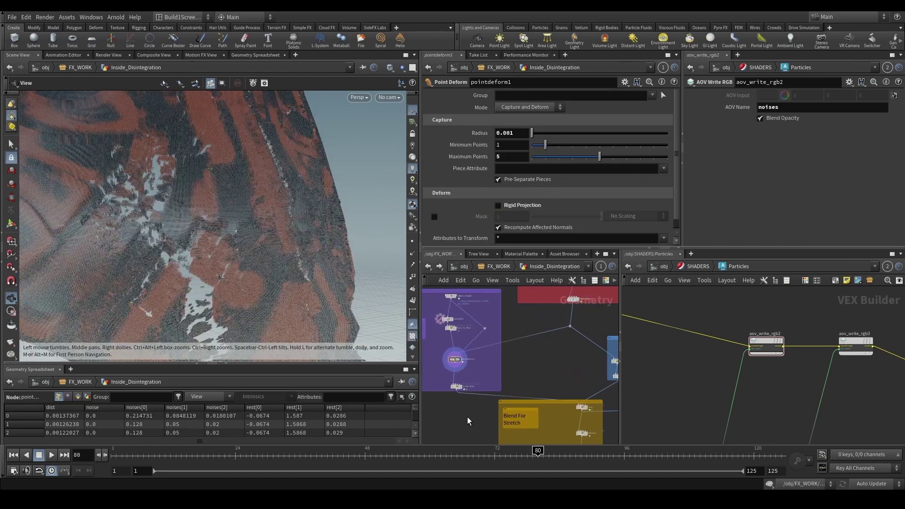
{"action": "left_click", "coordinate": [455, 387]}
{"action": "scroll", "coordinate": [468, 231], "scroll_direction": "down", "scroll_amount": 2}
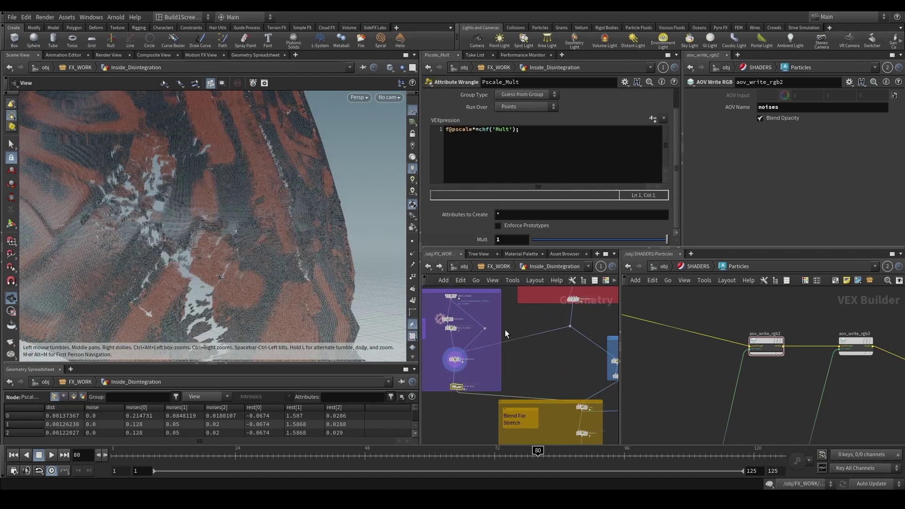
- Examine the deformed mask points from both sides alongside the Blend For Stretch nodes
{"action": "scroll", "coordinate": [505, 329], "scroll_direction": "up", "scroll_amount": 4}
{"action": "scroll", "coordinate": [564, 384], "scroll_direction": "down", "scroll_amount": 4}
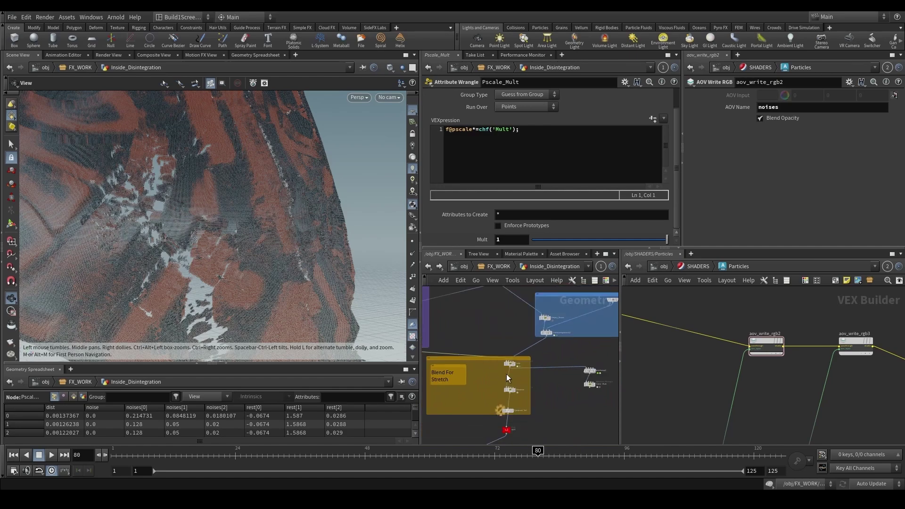
{"action": "left_click_drag", "start_coordinate": [302, 282], "coordinate": [250, 278]}
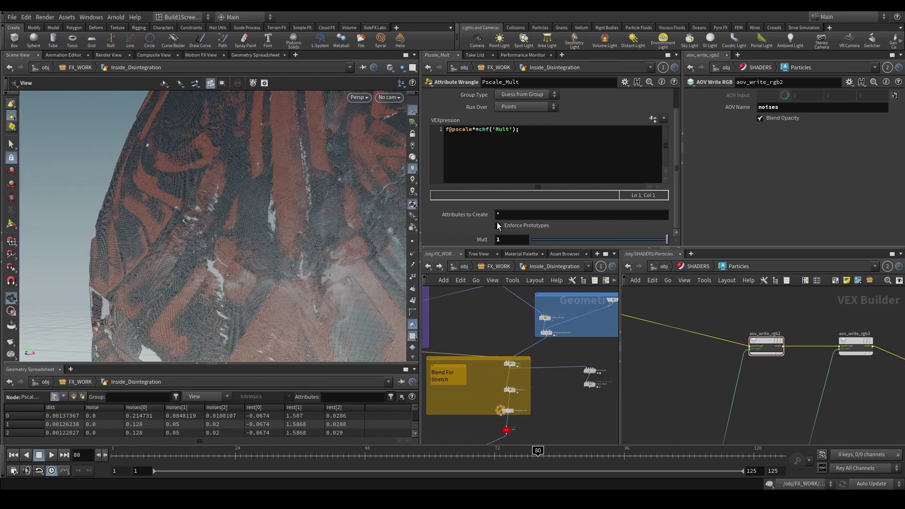
{"action": "scroll", "coordinate": [496, 380], "scroll_direction": "up", "scroll_amount": 3}
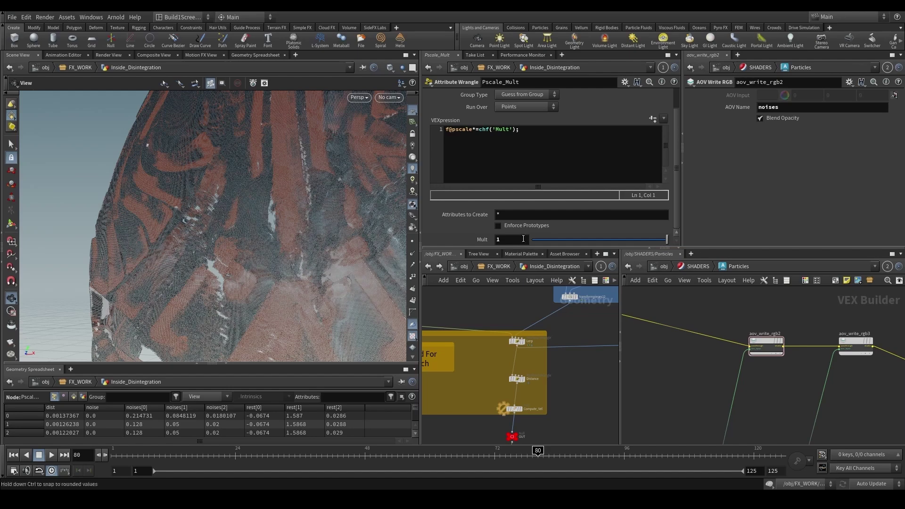
{"action": "left_click_drag", "start_coordinate": [353, 256], "coordinate": [383, 260]}
{"action": "scroll", "coordinate": [497, 352], "scroll_direction": "up", "scroll_amount": 3}
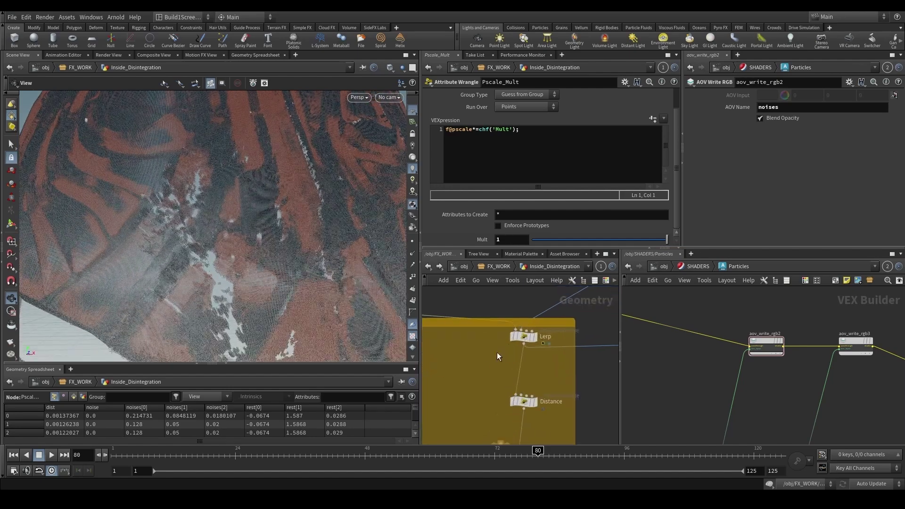
- Select the Empty_Name wrangle in the blue Parented box and inspect its s@name expression
{"action": "scroll", "coordinate": [497, 352], "scroll_direction": "down", "scroll_amount": 5}
{"action": "scroll", "coordinate": [484, 359], "scroll_direction": "up", "scroll_amount": 3}
{"action": "middle_click_drag", "start_coordinate": [524, 334], "coordinate": [532, 383]}
{"action": "left_click", "coordinate": [517, 355]}
{"action": "left_click", "coordinate": [524, 354]}
{"action": "scroll", "coordinate": [476, 374], "scroll_direction": "down", "scroll_amount": 5}
{"action": "scroll", "coordinate": [568, 390], "scroll_direction": "up", "scroll_amount": 4}
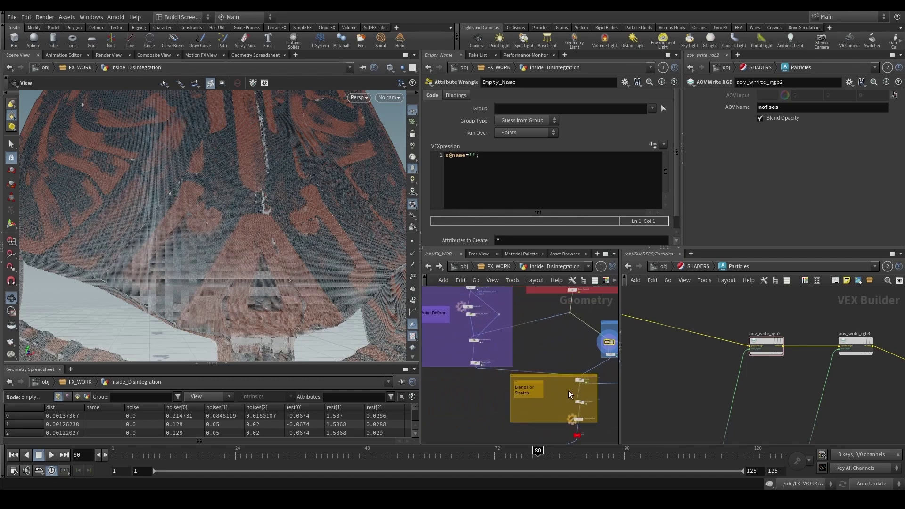
- Display the Pscale_Mult wrangle's points, go up to the FX_WORK objects and examine them inside the burning mask close up
{"action": "left_click", "coordinate": [445, 357]}
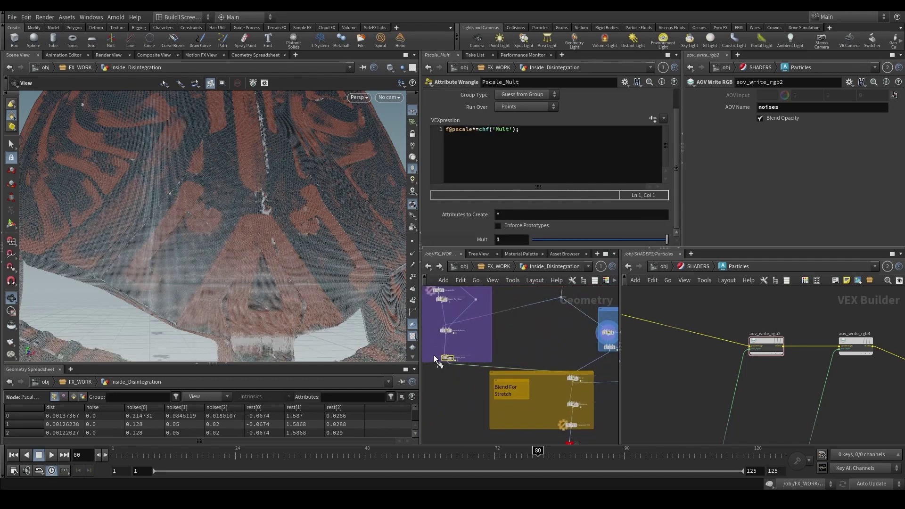
{"action": "left_click", "coordinate": [451, 357]}
{"action": "left_click", "coordinate": [479, 267]}
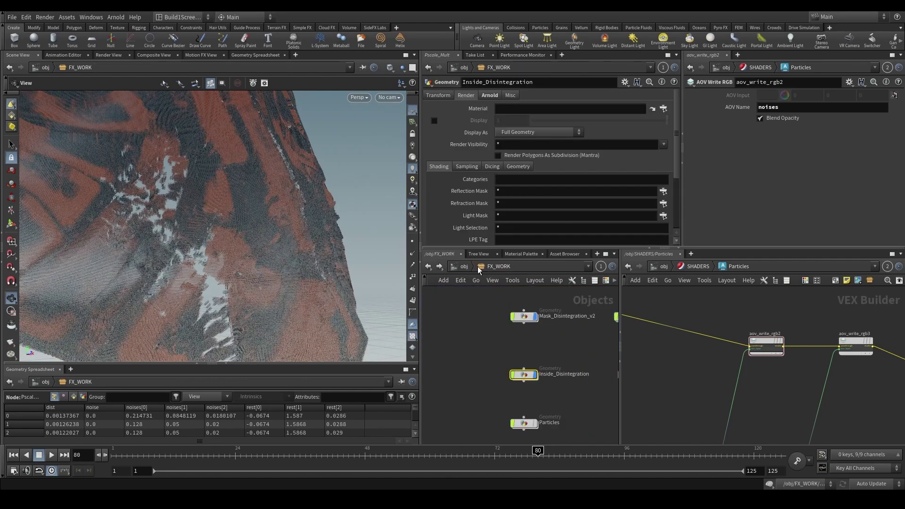
{"action": "left_click", "coordinate": [486, 371]}
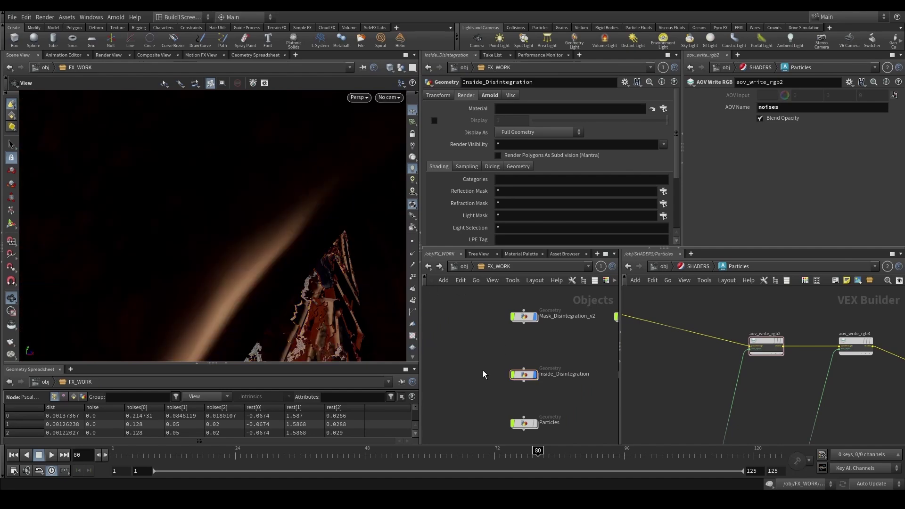
{"action": "scroll", "coordinate": [311, 299], "scroll_direction": "down", "scroll_amount": 5}
{"action": "middle_click_drag", "start_coordinate": [313, 301], "coordinate": [296, 285]}
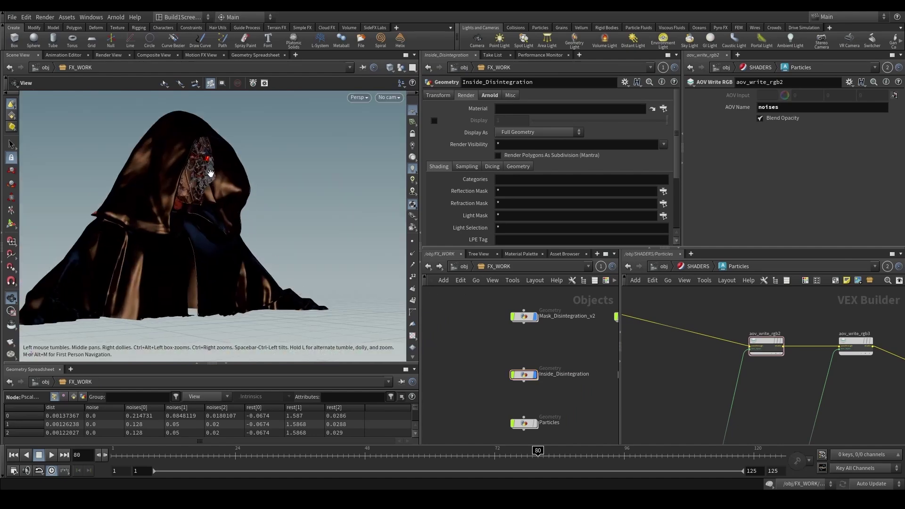
{"action": "scroll", "coordinate": [211, 173], "scroll_direction": "up", "scroll_amount": 10}
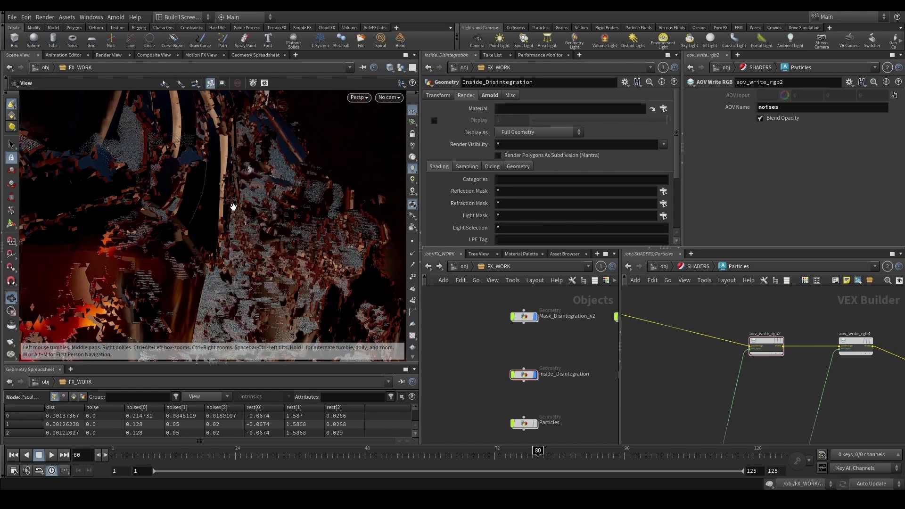
{"action": "scroll", "coordinate": [233, 207], "scroll_direction": "down", "scroll_amount": 3}
{"action": "mouse_move", "coordinate": [233, 208]}
{"action": "left_mouse_down"}
{"action": "mouse_move", "coordinate": [249, 212]}
{"action": "mouse_move", "coordinate": [221, 221]}
{"action": "mouse_move", "coordinate": [242, 216]}
{"action": "left_mouse_up"}
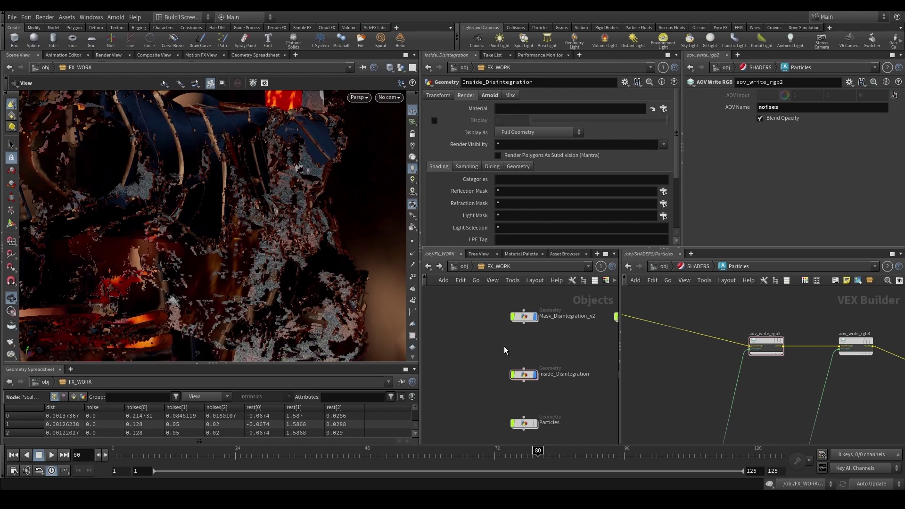
- Reopen the Inside_Disintegration object and display the transformpieces12 node with the other objects hidden
{"action": "middle_click_drag", "start_coordinate": [499, 382], "coordinate": [462, 343]}
{"action": "double_click", "coordinate": [488, 338]}
{"action": "scroll", "coordinate": [518, 354], "scroll_direction": "down", "scroll_amount": 2}
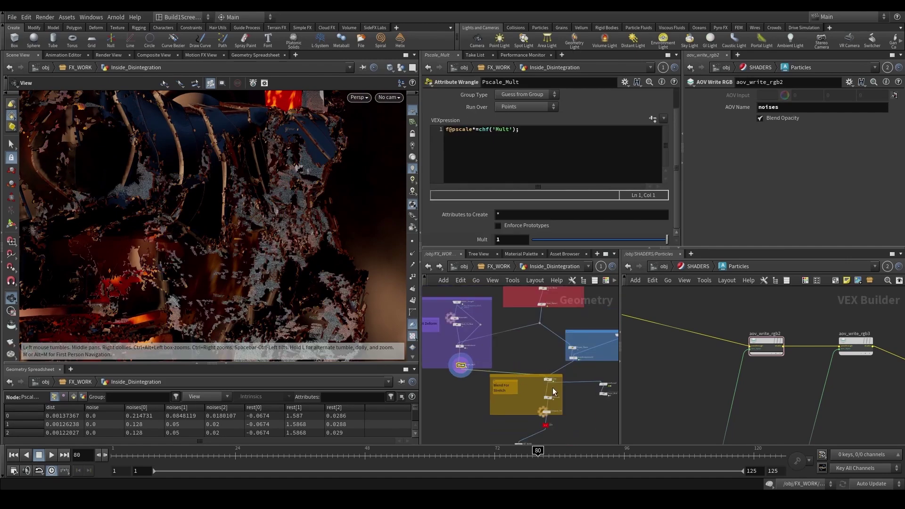
{"action": "scroll", "coordinate": [569, 348], "scroll_direction": "up", "scroll_amount": 3}
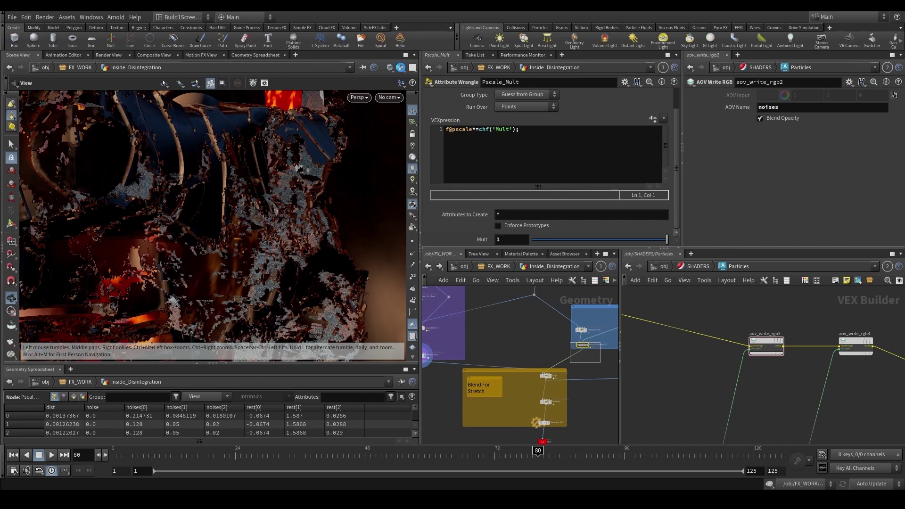
{"action": "left_click", "coordinate": [582, 344]}
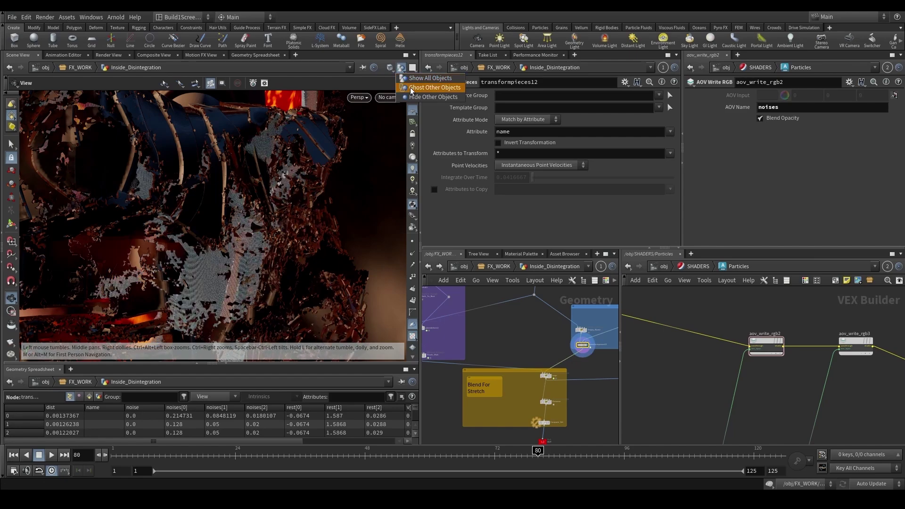
- Display the object_merge16 node in the Parented box and inspect its imported mask transform
{"action": "scroll", "coordinate": [558, 341], "scroll_direction": "down", "scroll_amount": 3}
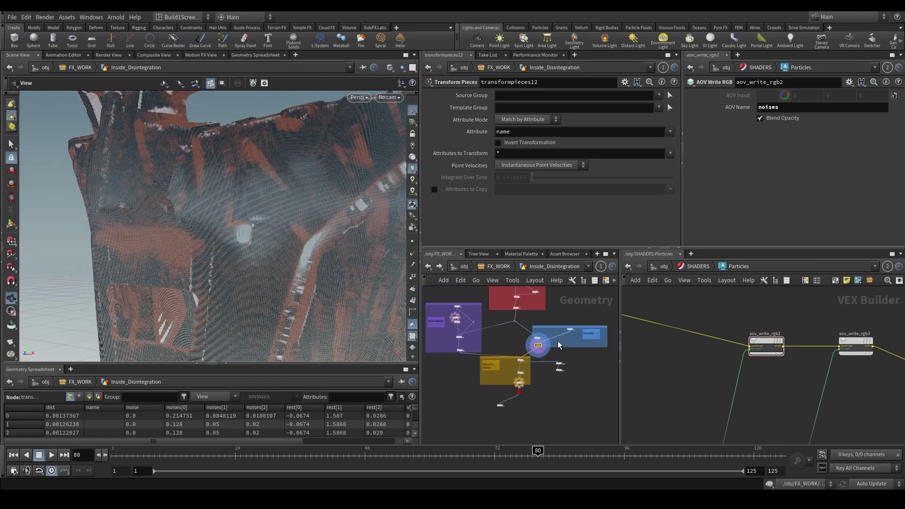
{"action": "scroll", "coordinate": [570, 335], "scroll_direction": "up", "scroll_amount": 5}
{"action": "left_click", "coordinate": [544, 318]}
{"action": "left_click", "coordinate": [558, 314]}
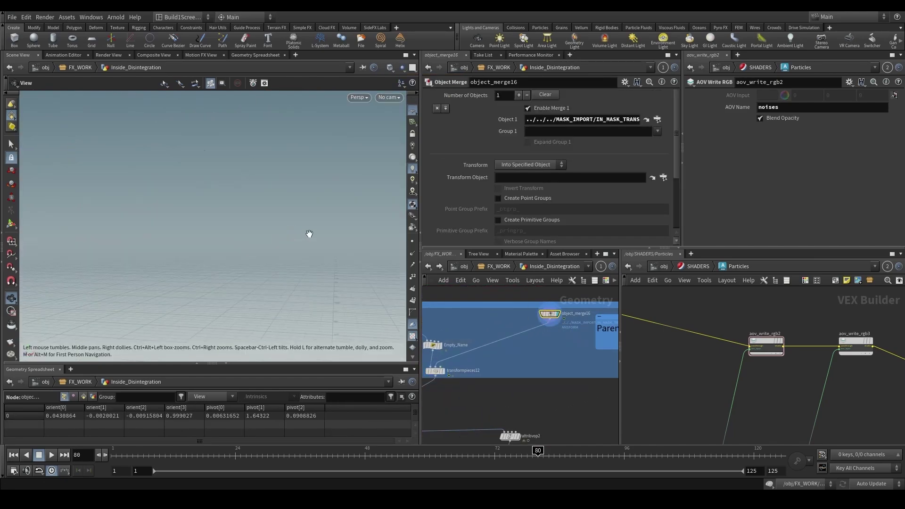
{"action": "scroll", "coordinate": [540, 333], "scroll_direction": "down", "scroll_amount": 3}
{"action": "scroll", "coordinate": [542, 339], "scroll_direction": "up", "scroll_amount": 2}
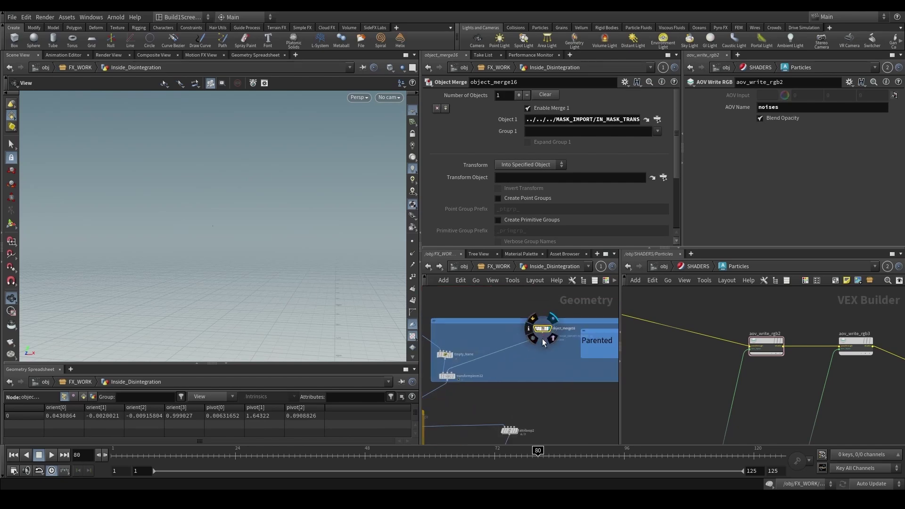
- Go to frame 34, home in on the transform point, inspect its IN_MASK_TRANSFORM source in MASK_IMPORT and return to Inside_Disintegration
{"action": "left_click_drag", "start_coordinate": [542, 337], "coordinate": [538, 345]}
{"action": "left_click", "coordinate": [294, 454]}
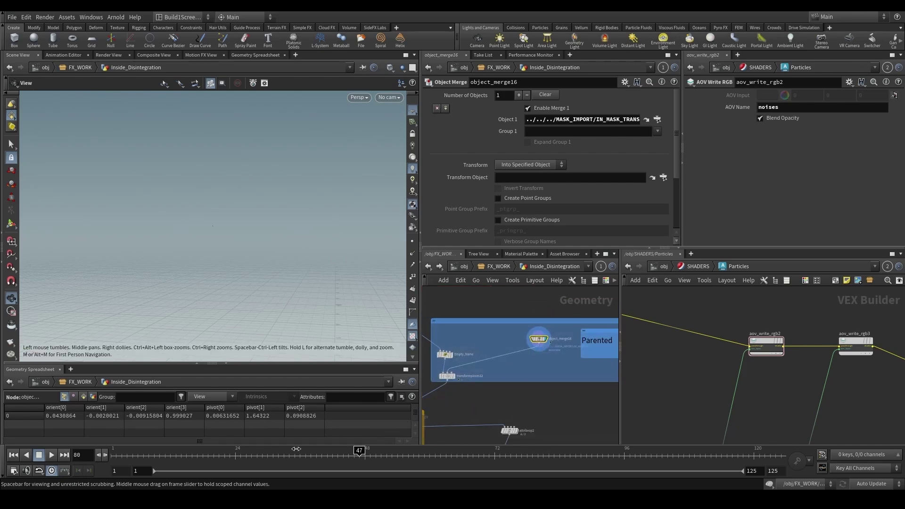
{"action": "key", "text": "space+g"}
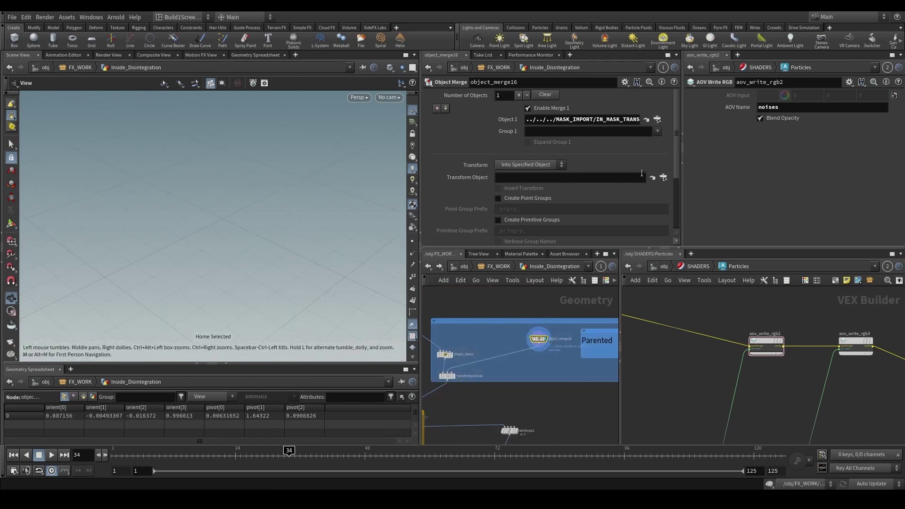
{"action": "left_click", "coordinate": [646, 120]}
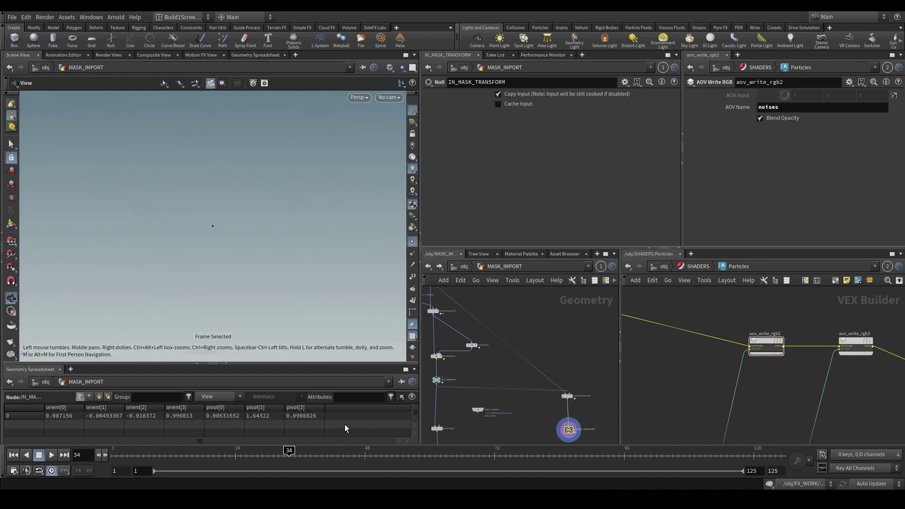
{"action": "left_click", "coordinate": [428, 267]}
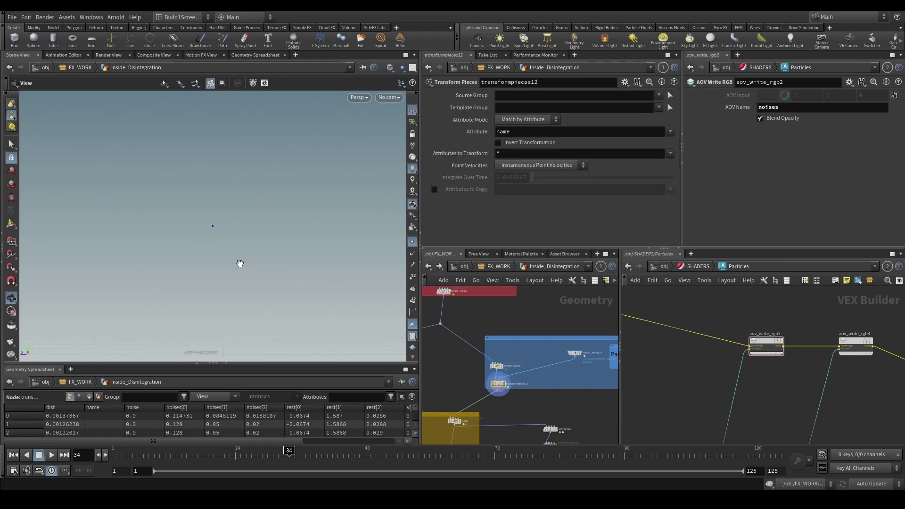
- Frame the mask points output by transformpieces12 and examine them at frame 123
{"action": "key", "text": "f"}
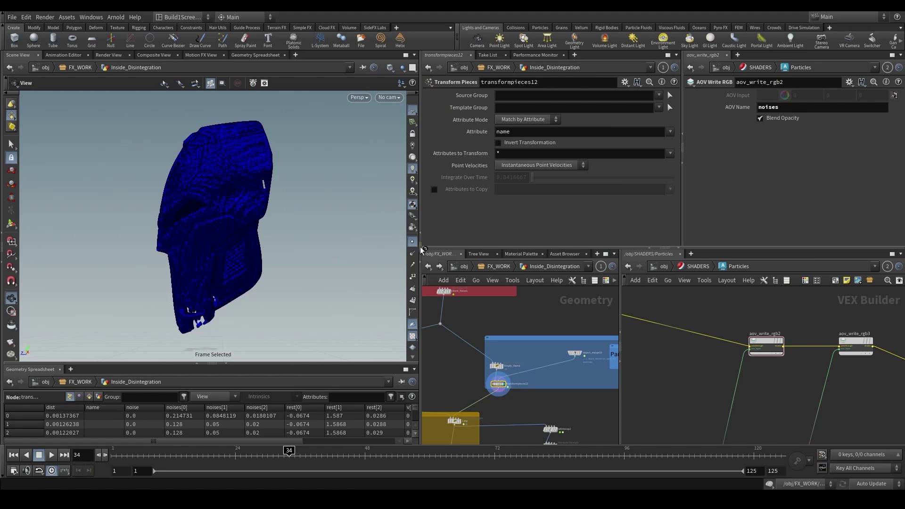
{"action": "mouse_move", "coordinate": [365, 248]}
{"action": "left_mouse_down"}
{"action": "mouse_move", "coordinate": [258, 242]}
{"action": "mouse_move", "coordinate": [360, 247]}
{"action": "left_mouse_up"}
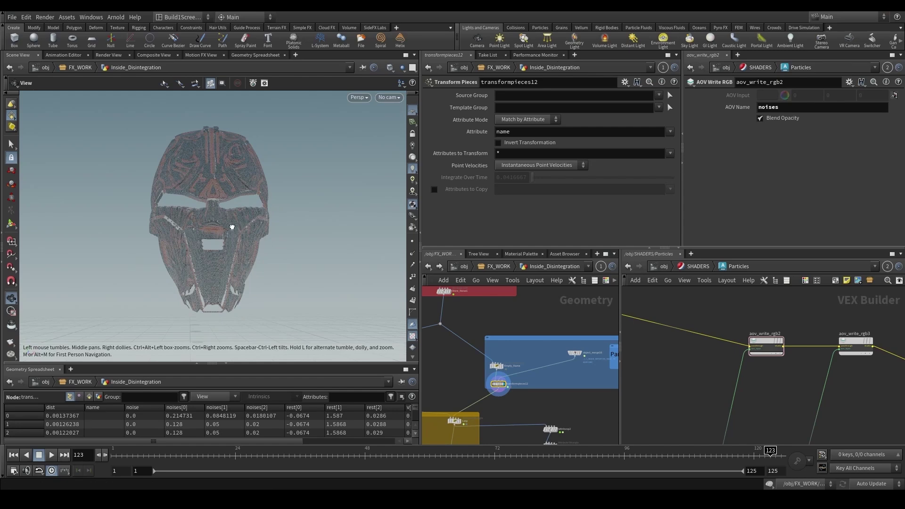
{"action": "left_click_drag", "start_coordinate": [233, 229], "coordinate": [203, 189]}
- Display the pointdeform1 node at frame 123 and compare its deformed points with the rigidly parented mask
{"action": "middle_click_drag", "start_coordinate": [459, 377], "coordinate": [593, 377]}
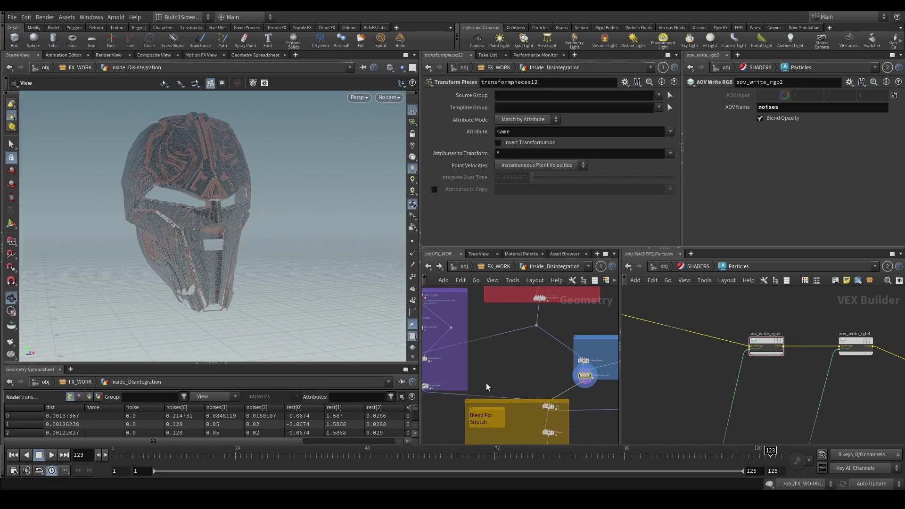
{"action": "middle_click_drag", "start_coordinate": [487, 386], "coordinate": [515, 375]}
{"action": "scroll", "coordinate": [515, 376], "scroll_direction": "up", "scroll_amount": 3}
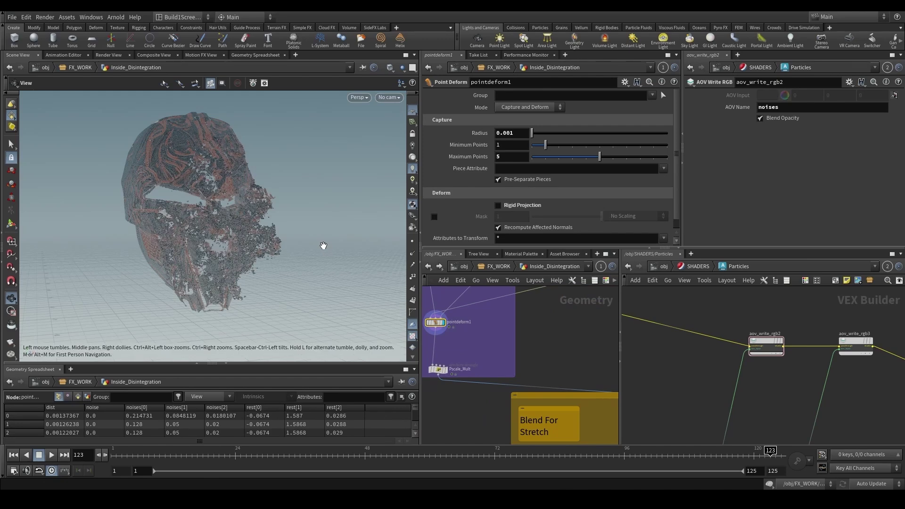
{"action": "left_click_drag", "start_coordinate": [324, 245], "coordinate": [264, 246]}
- Select the Lerp wrangle in the Blend For Stretch box and inspect its lerp expression and Amount parameter
{"action": "scroll", "coordinate": [494, 312], "scroll_direction": "down", "scroll_amount": 2}
{"action": "middle_click_drag", "start_coordinate": [494, 312], "coordinate": [529, 391]}
{"action": "left_click", "coordinate": [510, 368]}
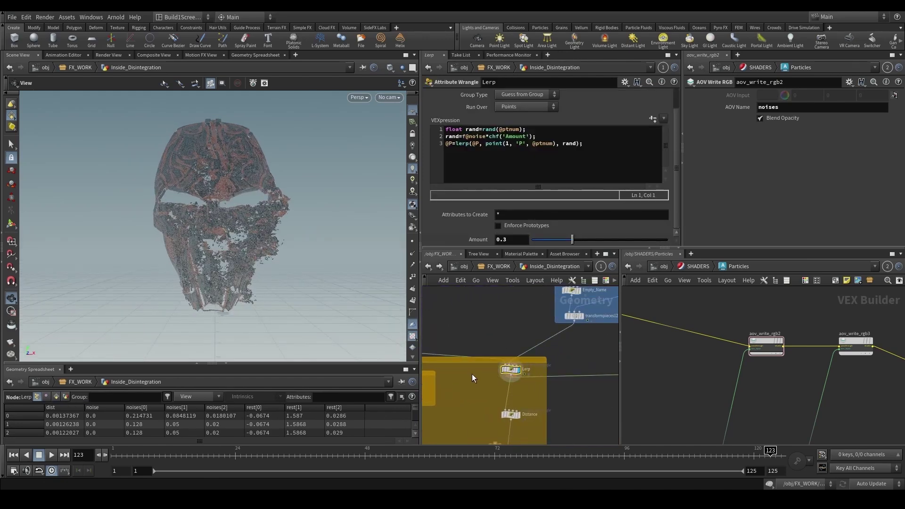
{"action": "scroll", "coordinate": [471, 374], "scroll_direction": "down", "scroll_amount": 2}
{"action": "left_click", "coordinate": [480, 129]}
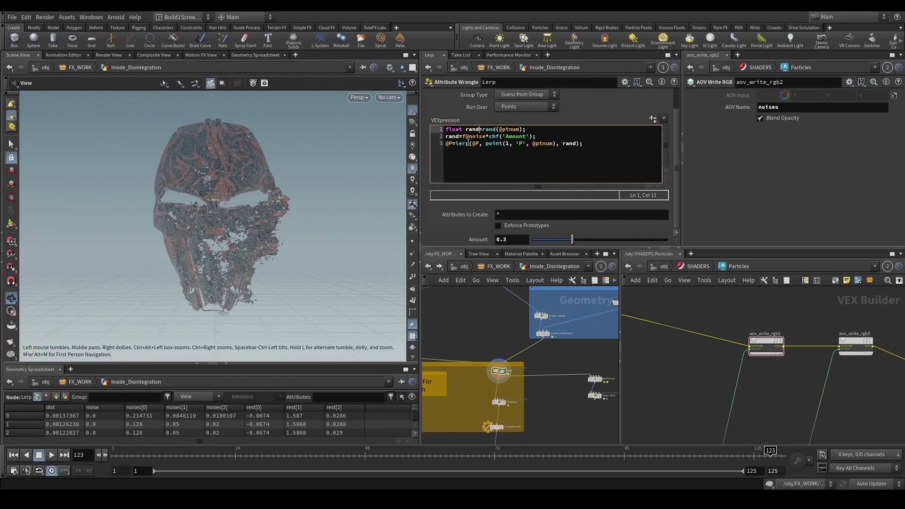
{"action": "left_click_drag", "start_coordinate": [468, 143], "coordinate": [459, 144]}
{"action": "left_click", "coordinate": [492, 147]}
{"action": "scroll", "coordinate": [478, 344], "scroll_direction": "down", "scroll_amount": 2}
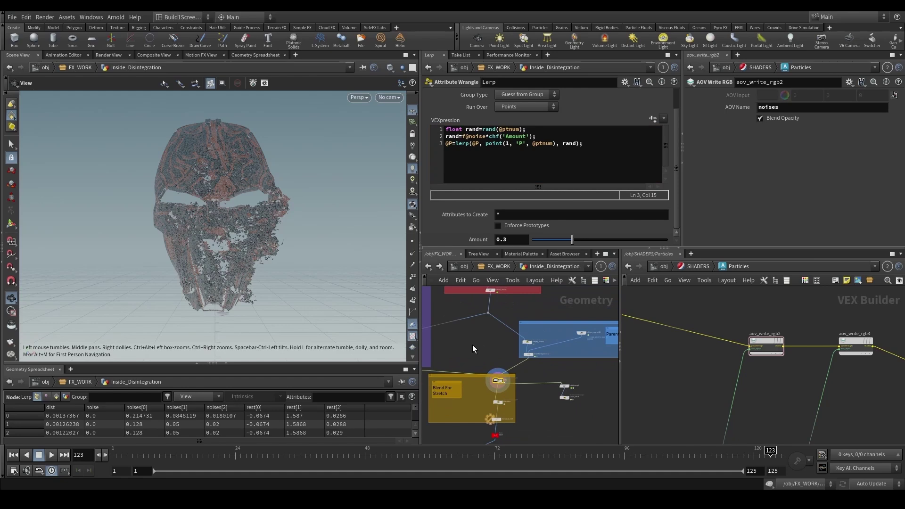
{"action": "scroll", "coordinate": [307, 272], "scroll_direction": "up", "scroll_amount": 5}
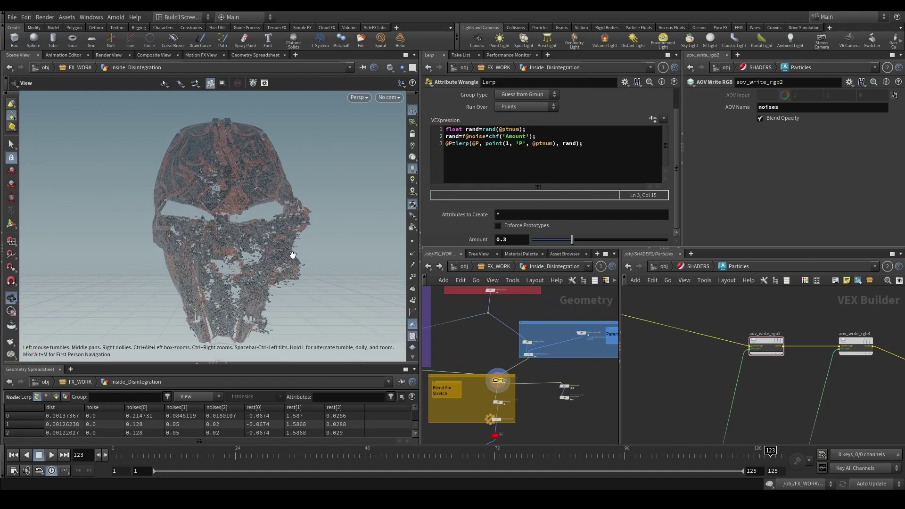
{"action": "middle_click_drag", "start_coordinate": [486, 364], "coordinate": [512, 353]}
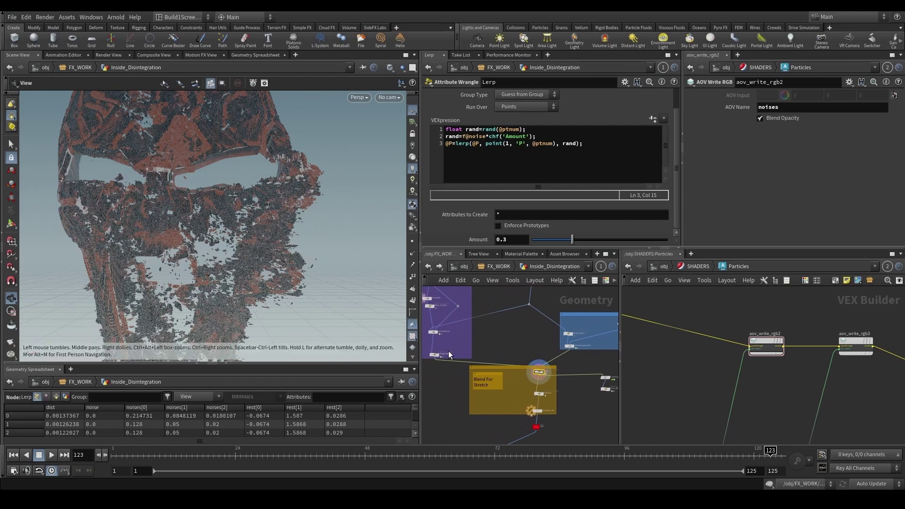
{"action": "double_click", "coordinate": [476, 144]}
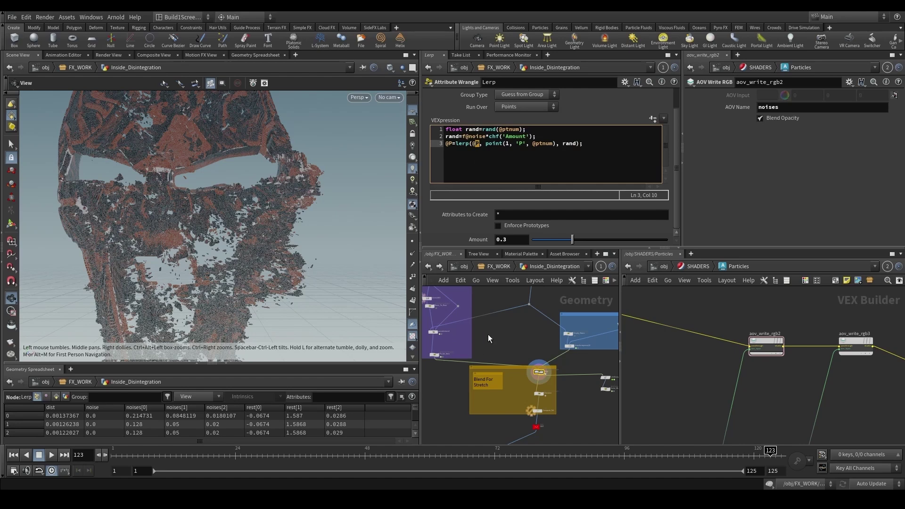
{"action": "left_click_drag", "start_coordinate": [486, 144], "coordinate": [553, 143]}
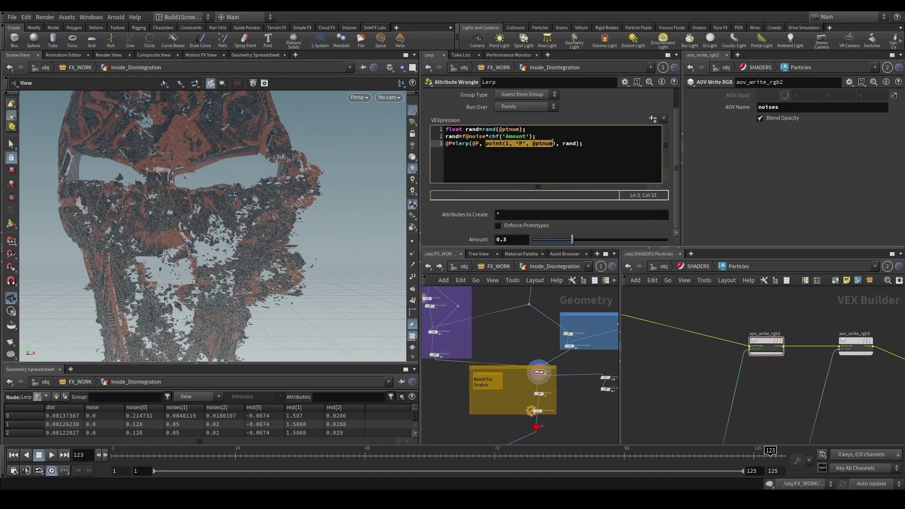
{"action": "scroll", "coordinate": [561, 353], "scroll_direction": "up", "scroll_amount": 3}
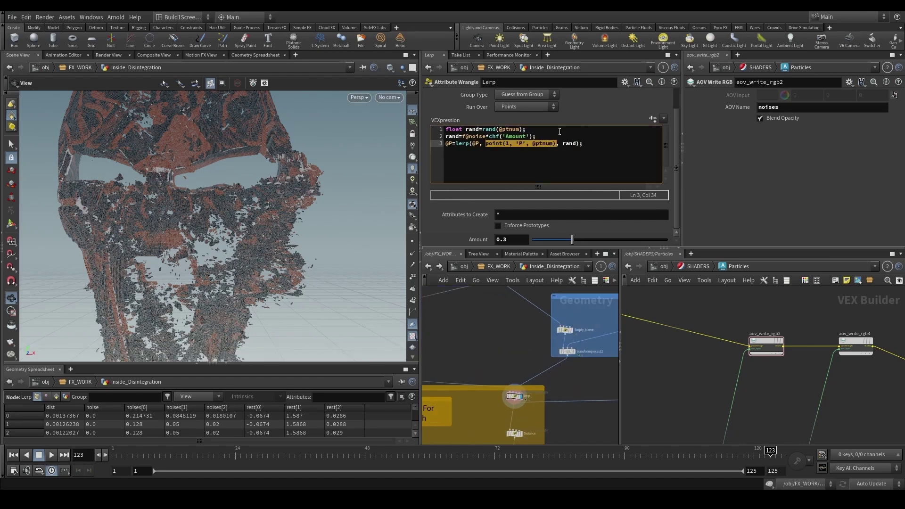
{"action": "left_click", "coordinate": [509, 143]}
{"action": "left_click", "coordinate": [506, 143]}
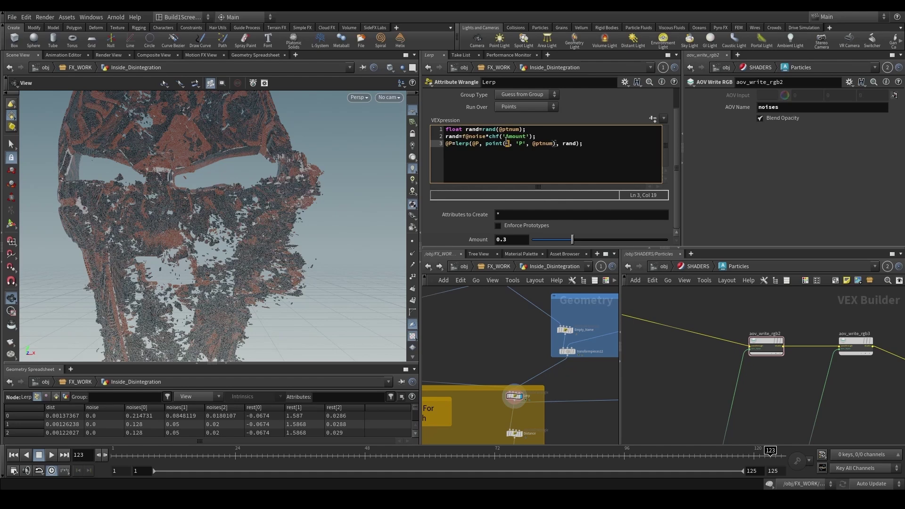
{"action": "left_click", "coordinate": [508, 141]}
{"action": "left_click_drag", "start_coordinate": [526, 129], "coordinate": [434, 129]}
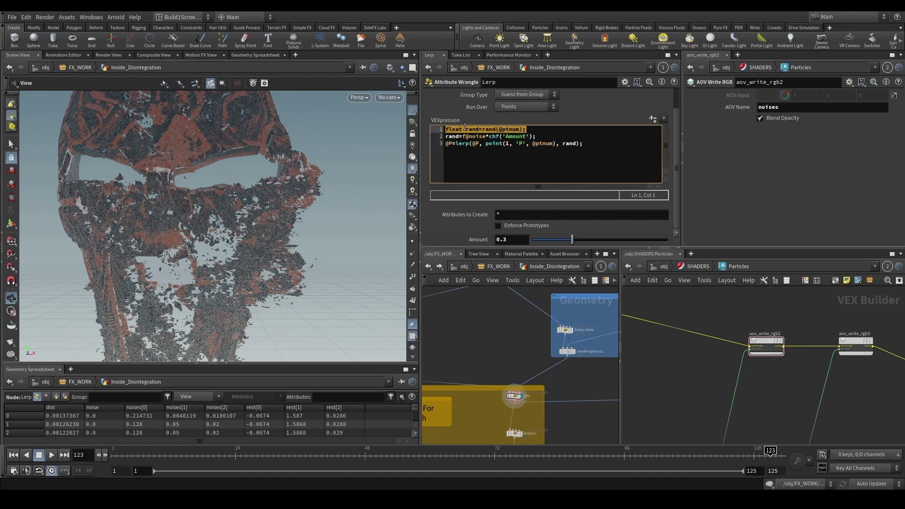
- Highlight the line rand=f@noise*chf('Amount'); in the Lerp expression and trace its noise back to the Store_Noise nodes
{"action": "left_click", "coordinate": [546, 135]}
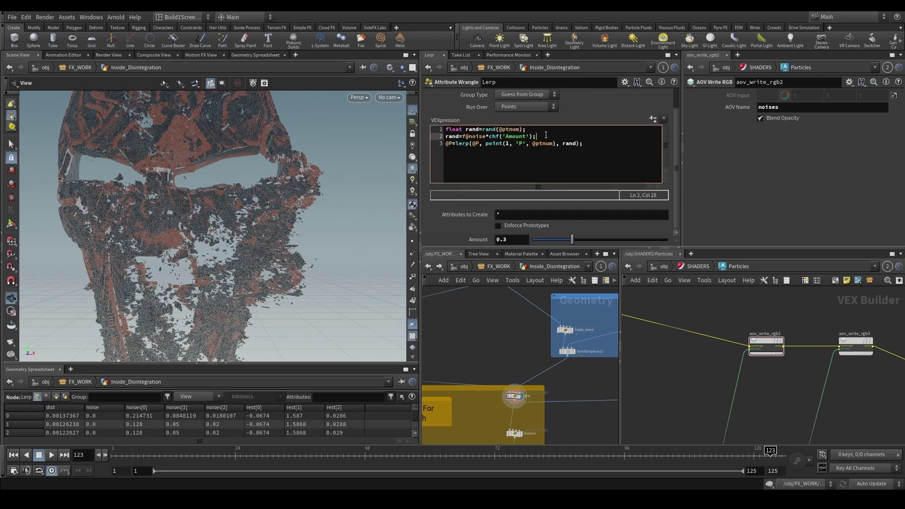
{"action": "left_click_drag", "start_coordinate": [446, 136], "coordinate": [537, 136]}
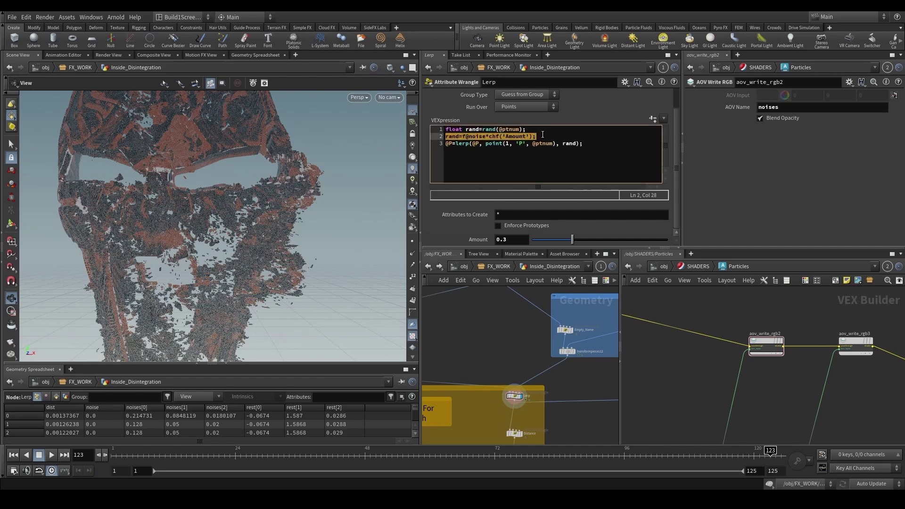
{"action": "scroll", "coordinate": [513, 334], "scroll_direction": "down", "scroll_amount": 3}
{"action": "scroll", "coordinate": [544, 346], "scroll_direction": "down", "scroll_amount": 3}
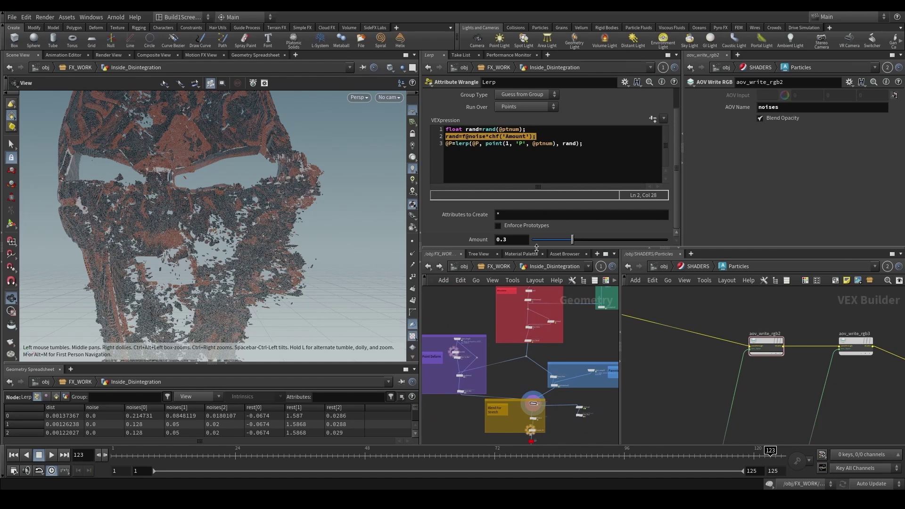
{"action": "scroll", "coordinate": [538, 301], "scroll_direction": "up", "scroll_amount": 5}
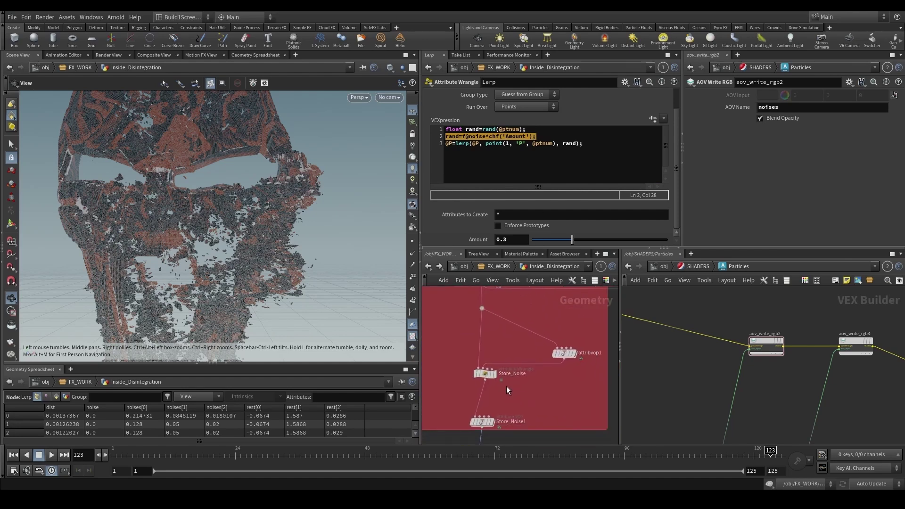
{"action": "scroll", "coordinate": [507, 383], "scroll_direction": "down", "scroll_amount": 4}
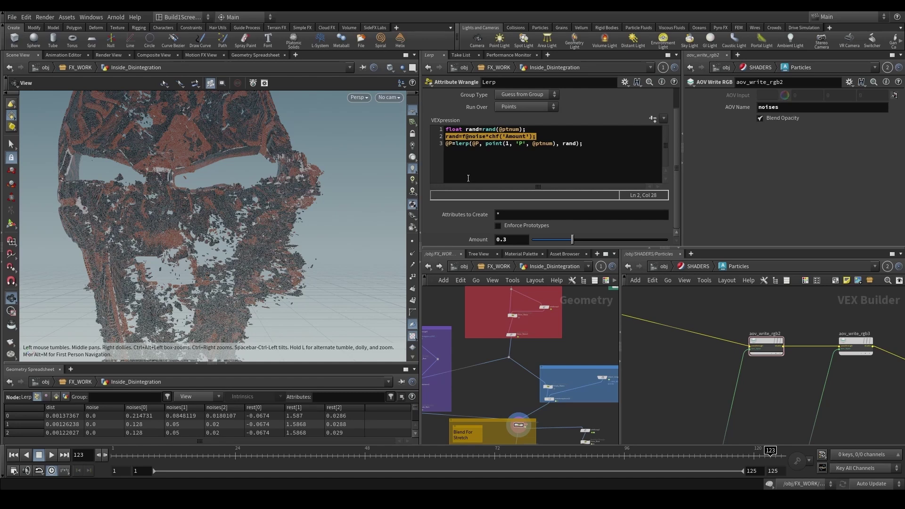
{"action": "middle_click_drag", "start_coordinate": [506, 421], "coordinate": [504, 366]}
{"action": "scroll", "coordinate": [498, 372], "scroll_direction": "up", "scroll_amount": 1}
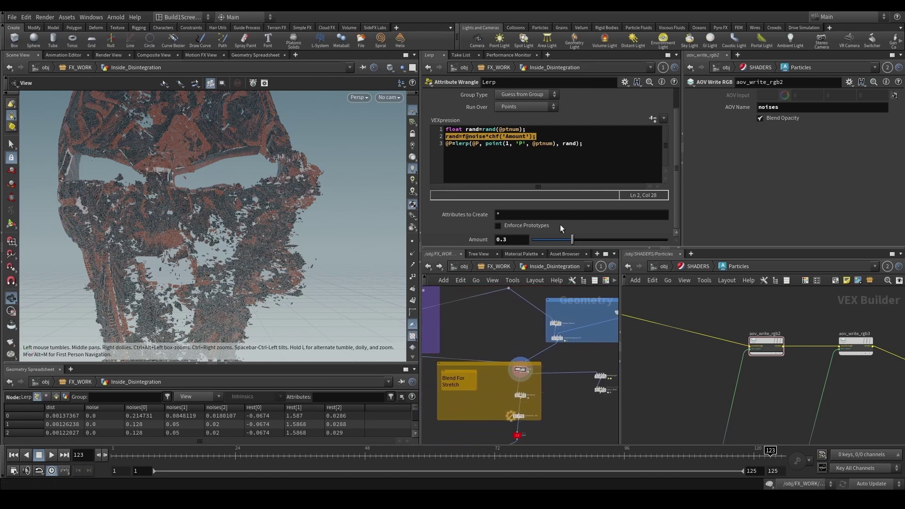
- Set the Lerp wrangle's Amount to 0 and view the mask's disintegrating points from the side
{"action": "double_click", "coordinate": [515, 240]}
{"action": "type", "text": "."}
{"action": "key", "text": "Return"}
{"action": "left_click_drag", "start_coordinate": [293, 254], "coordinate": [373, 264]}
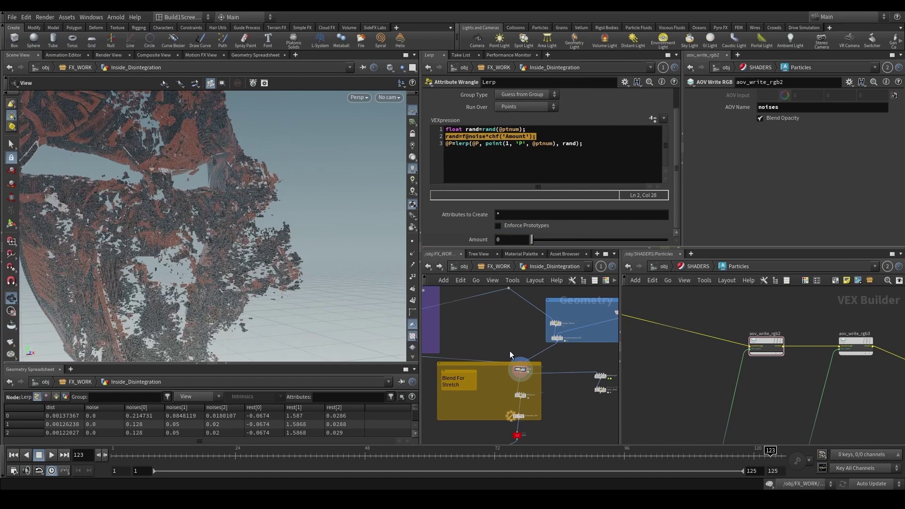
- Reselect the Lerp wrangle in the Blend For Stretch box, set its Amount to 1 and view the stretched points
{"action": "middle_click_drag", "start_coordinate": [511, 355], "coordinate": [561, 359]}
{"action": "scroll", "coordinate": [450, 362], "scroll_direction": "up", "scroll_amount": 2}
{"action": "left_click", "coordinate": [443, 346]}
{"action": "scroll", "coordinate": [443, 347], "scroll_direction": "down", "scroll_amount": 2}
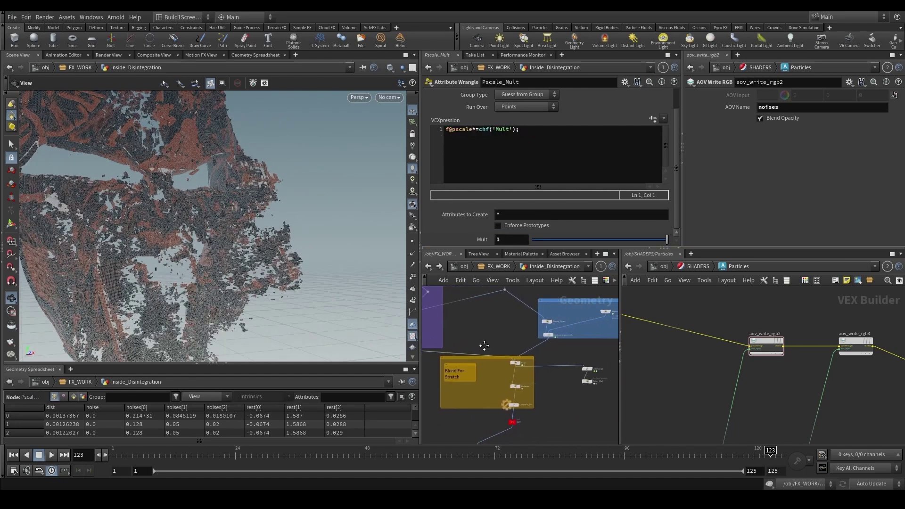
{"action": "scroll", "coordinate": [523, 368], "scroll_direction": "up", "scroll_amount": 2}
{"action": "left_click", "coordinate": [532, 367]}
{"action": "left_click", "coordinate": [507, 238]}
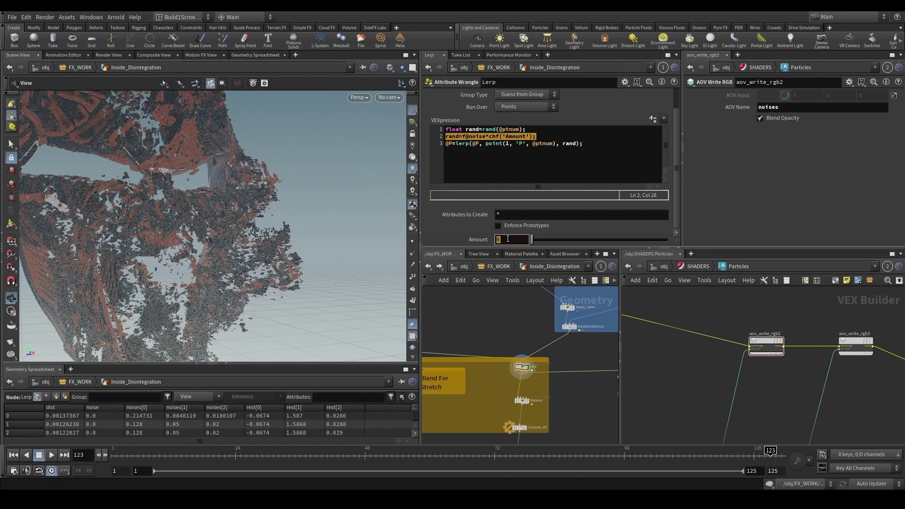
{"action": "type", "text": "1"}
{"action": "key", "text": "Return"}
{"action": "left_click_drag", "start_coordinate": [283, 273], "coordinate": [358, 250]}
- Set the Lerp wrangle's Amount to 0.5
{"action": "left_click", "coordinate": [513, 239]}
{"action": "type", "text": ".5"}
{"action": "key", "text": "Return"}
- Add the line rand=chf('Amount'); below the f@noise line in the Lerp expression
{"action": "left_click", "coordinate": [532, 136]}
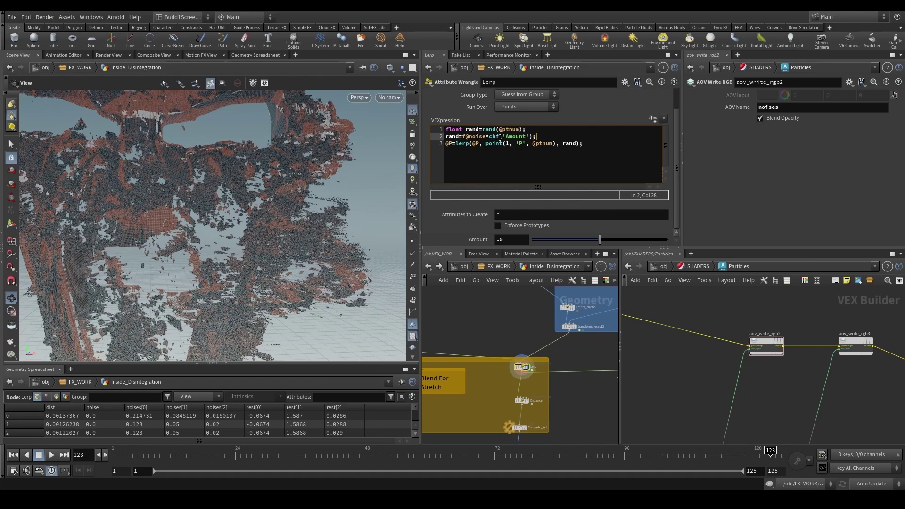
{"action": "key", "text": "Return"}
{"action": "type", "text": "rand="}
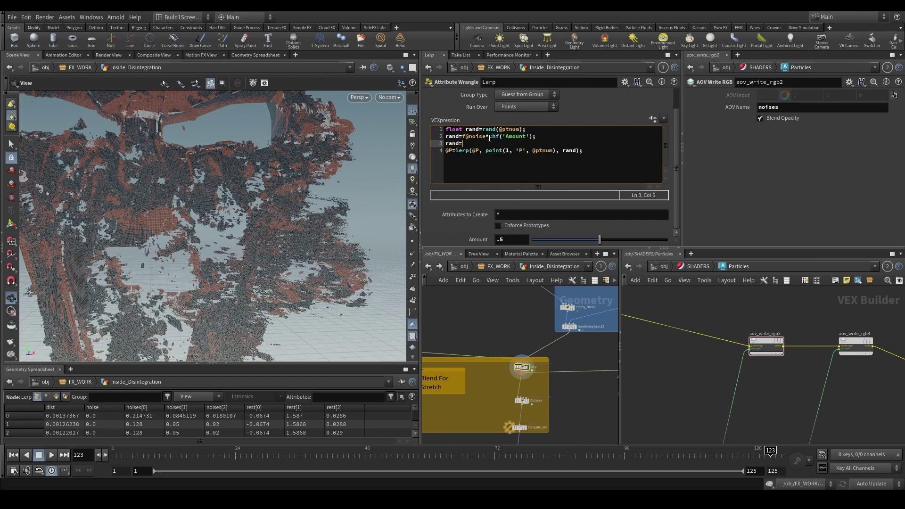
{"action": "left_click_drag", "start_coordinate": [489, 138], "coordinate": [531, 138]}
{"action": "key", "text": "ctrl+c"}
{"action": "left_click", "coordinate": [505, 143]}
{"action": "key", "text": "ctrl+v"}
{"action": "type", "text": ";"}
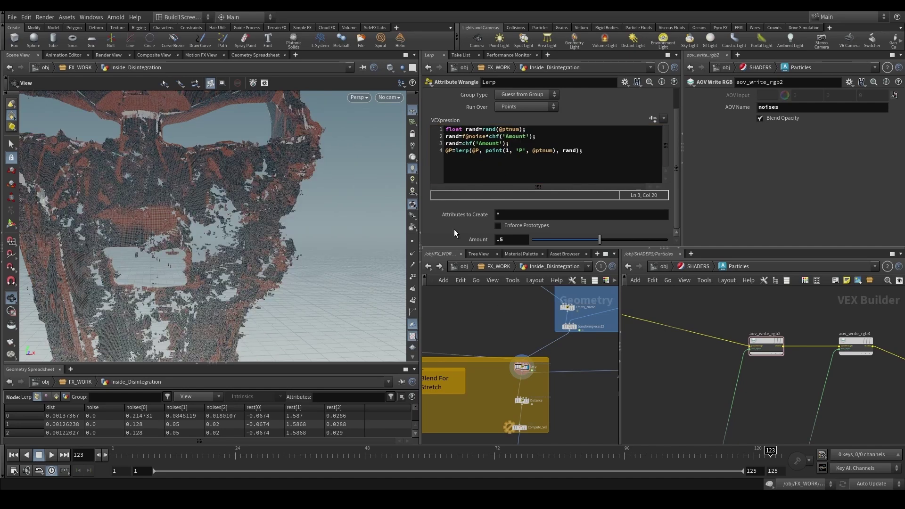
{"action": "mouse_move", "coordinate": [582, 238]}
{"action": "left_mouse_down"}
{"action": "mouse_move", "coordinate": [485, 236]}
{"action": "mouse_move", "coordinate": [725, 242]}
{"action": "mouse_move", "coordinate": [495, 238]}
{"action": "mouse_move", "coordinate": [725, 233]}
{"action": "mouse_move", "coordinate": [542, 235]}
{"action": "mouse_move", "coordinate": [596, 233]}
{"action": "mouse_move", "coordinate": [563, 239]}
{"action": "left_mouse_up"}
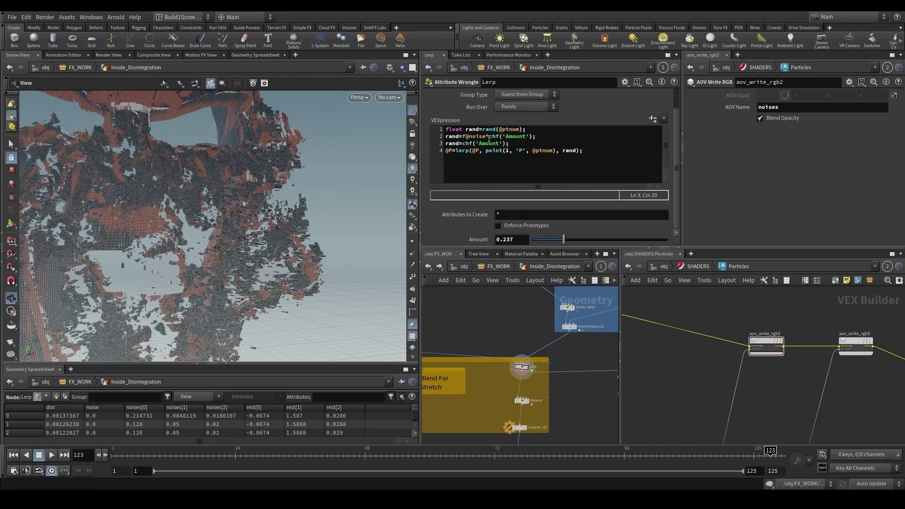
{"action": "left_click_drag", "start_coordinate": [480, 129], "coordinate": [504, 128]}
{"action": "left_click", "coordinate": [504, 129]}
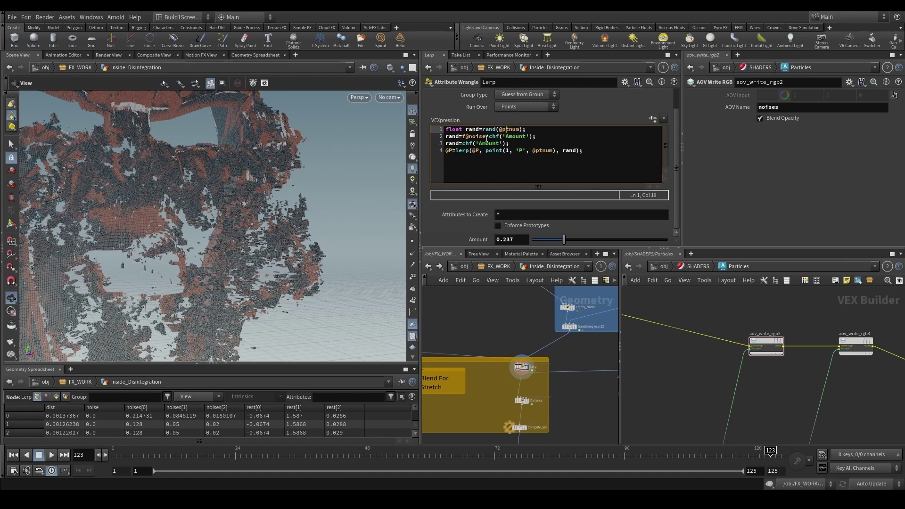
{"action": "left_click", "coordinate": [461, 143]}
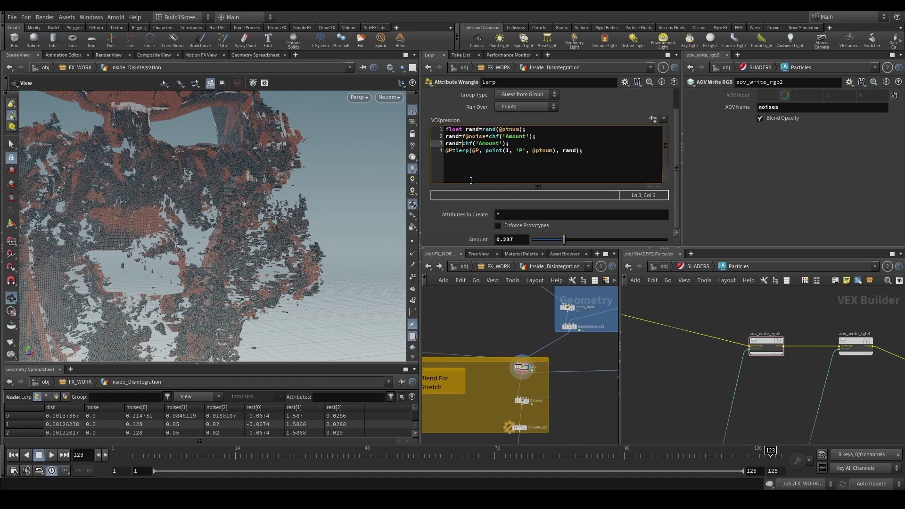
- Comment out the f@noise line, change the third line to rand*=chf('Amount'); and test it with Amount at 1
{"action": "left_click", "coordinate": [446, 138]}
{"action": "type", "text": "//"}
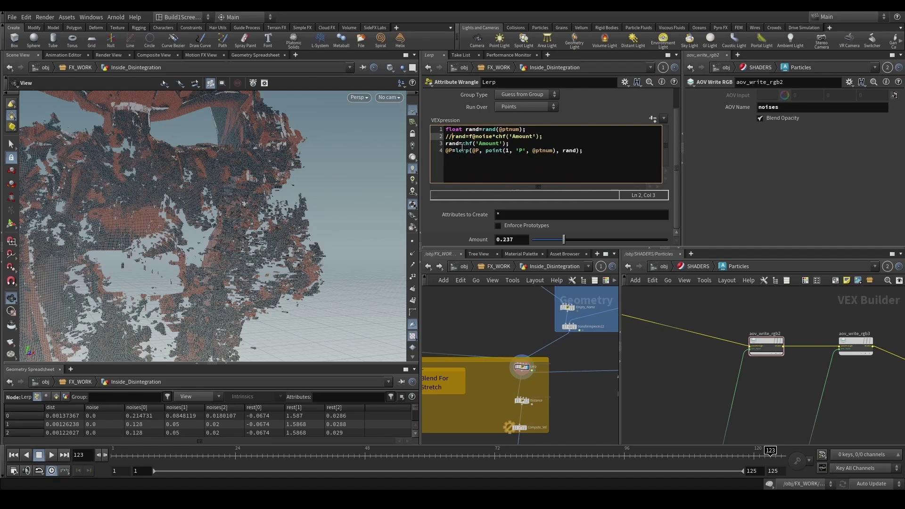
{"action": "left_click", "coordinate": [459, 143]}
{"action": "type", "text": "*"}
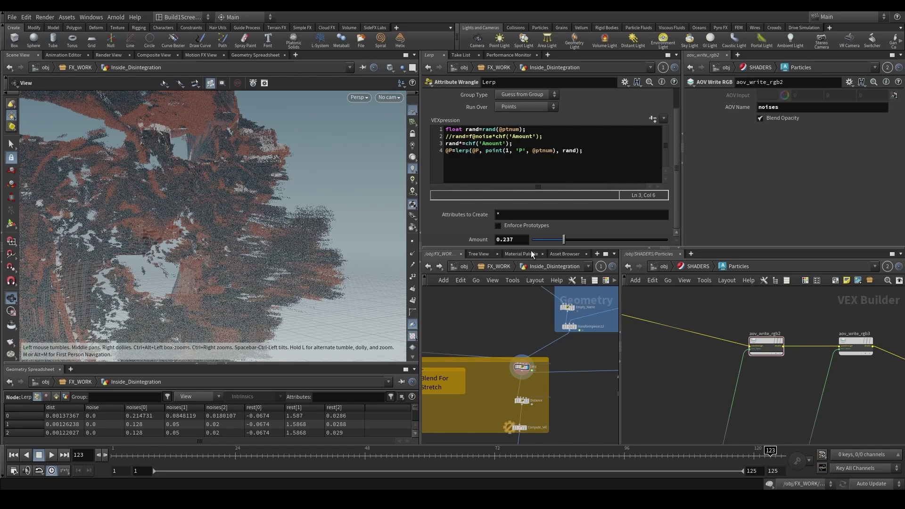
{"action": "left_click_drag", "start_coordinate": [543, 239], "coordinate": [691, 241]}
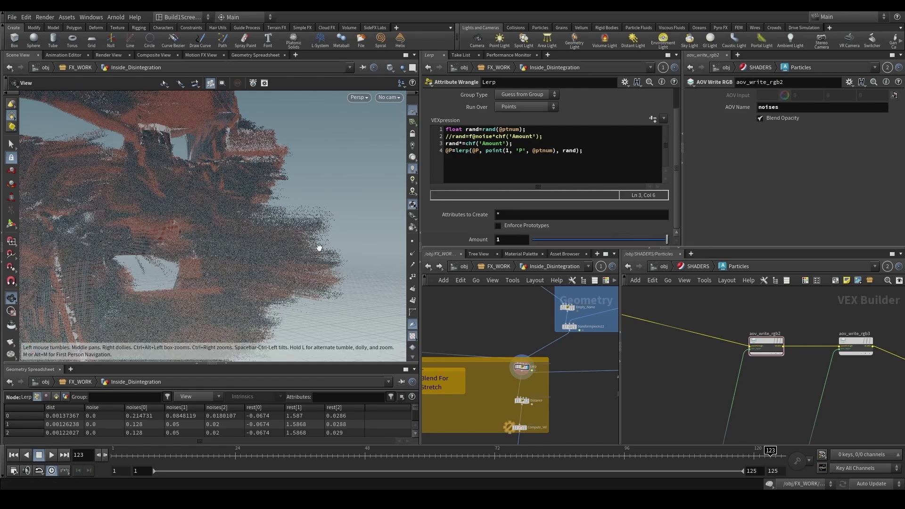
{"action": "left_click_drag", "start_coordinate": [319, 248], "coordinate": [296, 246]}
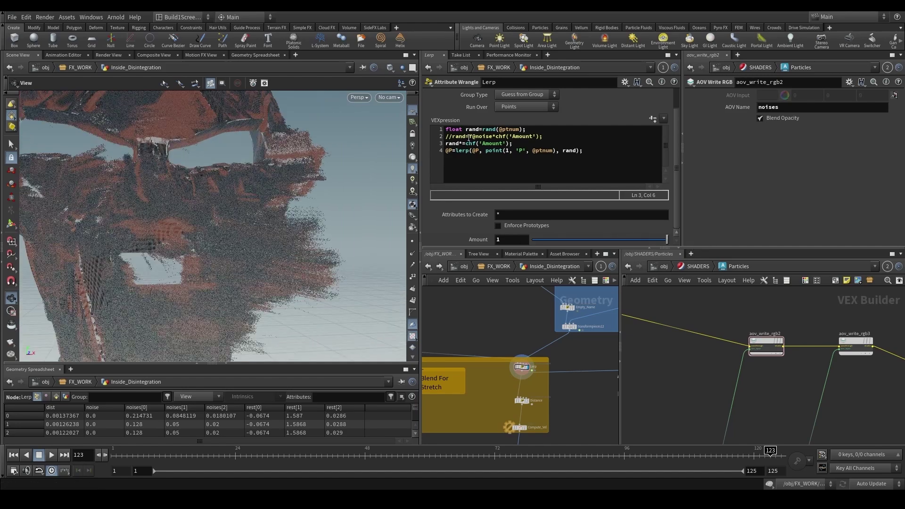
- Try to multiply the third line of the Lerp expression by f@noise, and lower the Amount to 0
{"action": "left_click_drag", "start_coordinate": [468, 136], "coordinate": [496, 136]}
{"action": "key", "text": "ctrl+c"}
{"action": "left_click", "coordinate": [509, 143]}
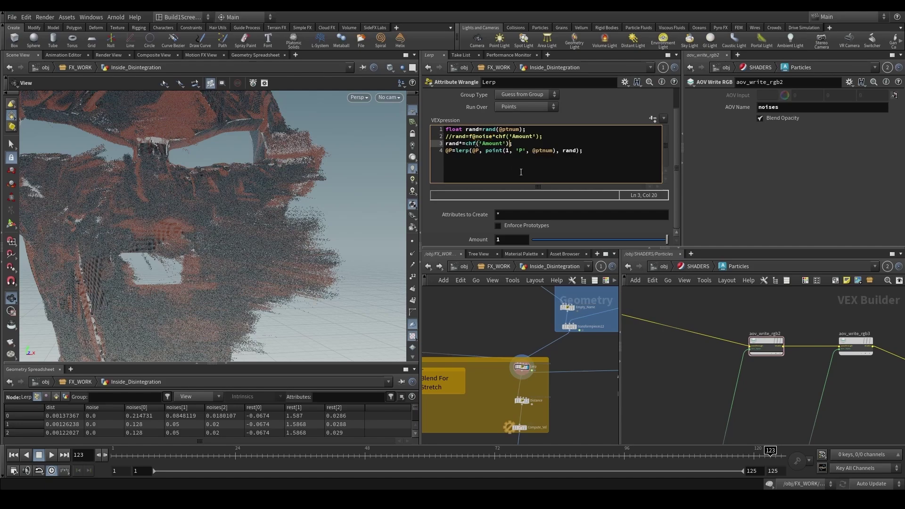
{"action": "type", "text": "*"}
{"action": "key", "text": "ctrl+v"}
{"action": "left_click_drag", "start_coordinate": [292, 241], "coordinate": [275, 223]}
{"action": "key", "text": "ctrl+z"}
{"action": "left_click_drag", "start_coordinate": [547, 240], "coordinate": [531, 242]}
- Display the Store_Noise1 node in the red network box to view the undeformed mask points
{"action": "scroll", "coordinate": [508, 351], "scroll_direction": "down", "scroll_amount": 4}
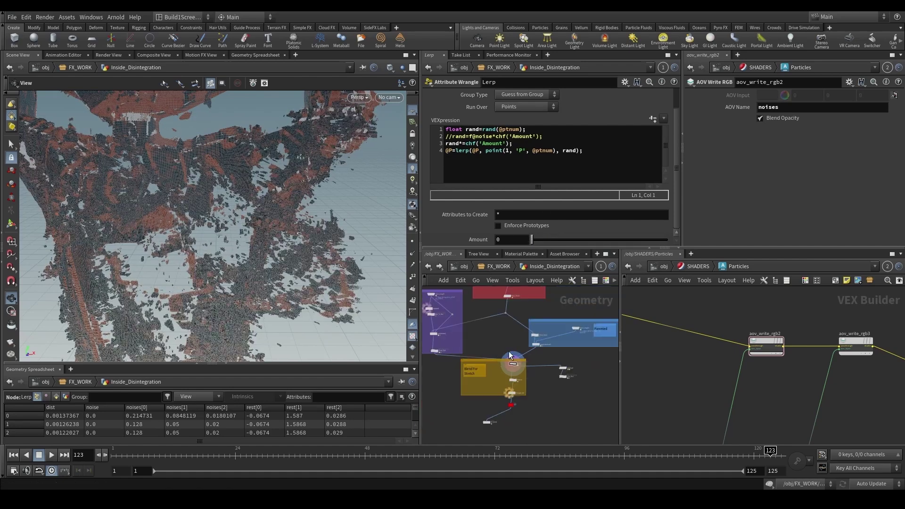
{"action": "middle_click_drag", "start_coordinate": [508, 353], "coordinate": [513, 426]}
{"action": "scroll", "coordinate": [496, 372], "scroll_direction": "up", "scroll_amount": 8}
{"action": "scroll", "coordinate": [495, 371], "scroll_direction": "down", "scroll_amount": 1}
{"action": "middle_click_drag", "start_coordinate": [490, 371], "coordinate": [441, 353]}
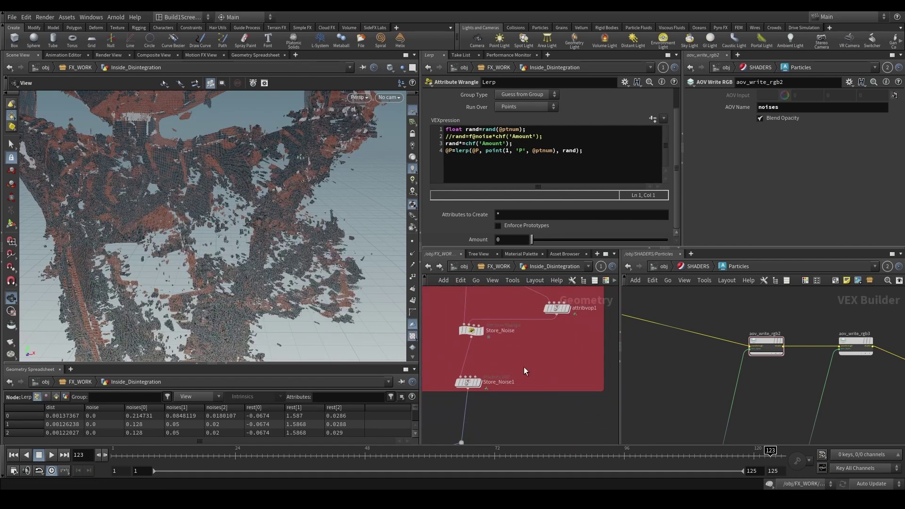
{"action": "left_click", "coordinate": [467, 382]}
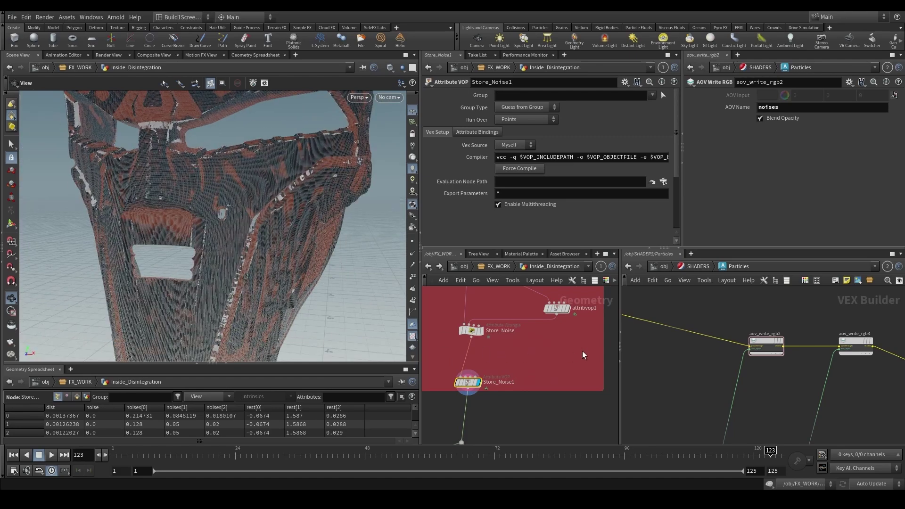
- Display the attribvop1 noise on the mask and look inside its VOP network
{"action": "left_click_drag", "start_coordinate": [581, 346], "coordinate": [541, 320]}
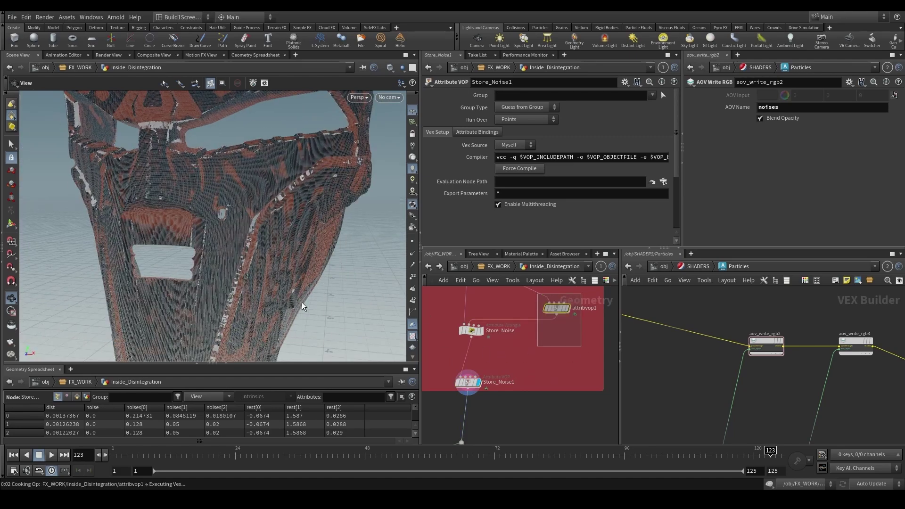
{"action": "left_click", "coordinate": [558, 307]}
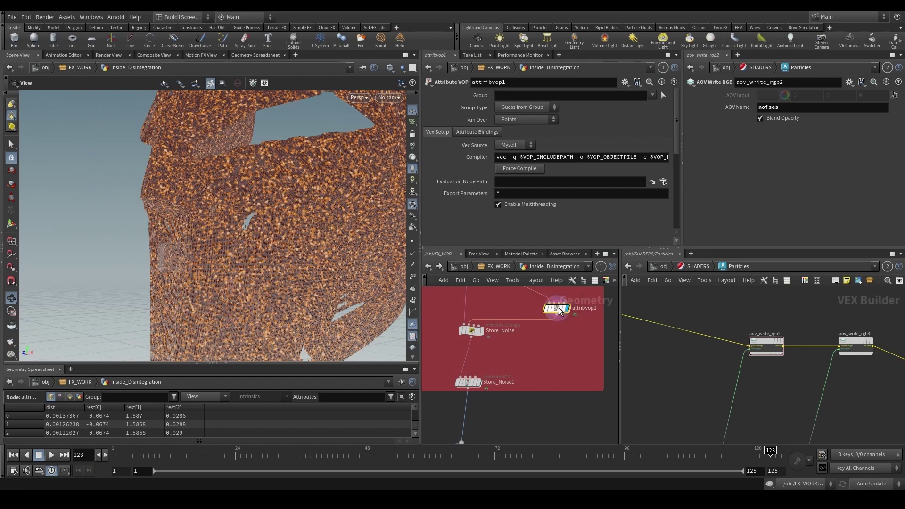
{"action": "double_click", "coordinate": [557, 307]}
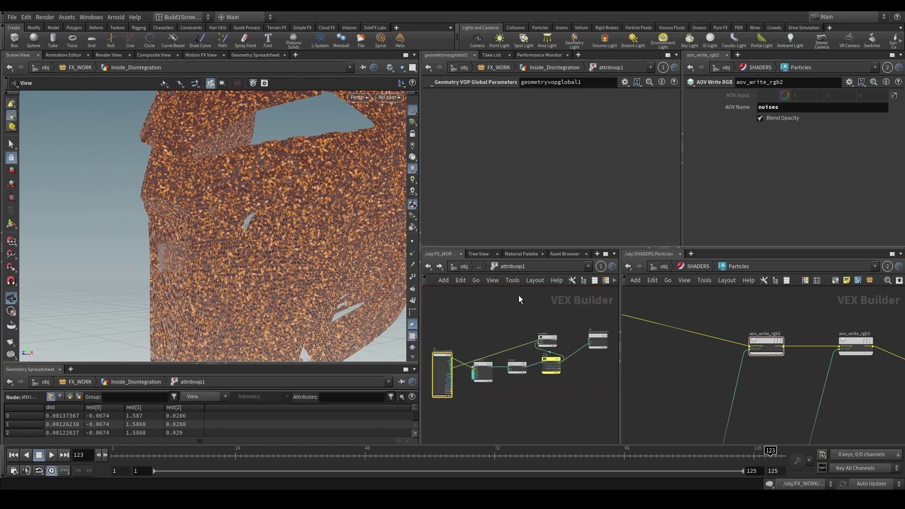
{"action": "left_click", "coordinate": [428, 266]}
- Return to the Lerp wrangle, display it and frame the whole mask
{"action": "scroll", "coordinate": [512, 407], "scroll_direction": "up", "scroll_amount": 9}
{"action": "left_click_drag", "start_coordinate": [484, 398], "coordinate": [542, 374]}
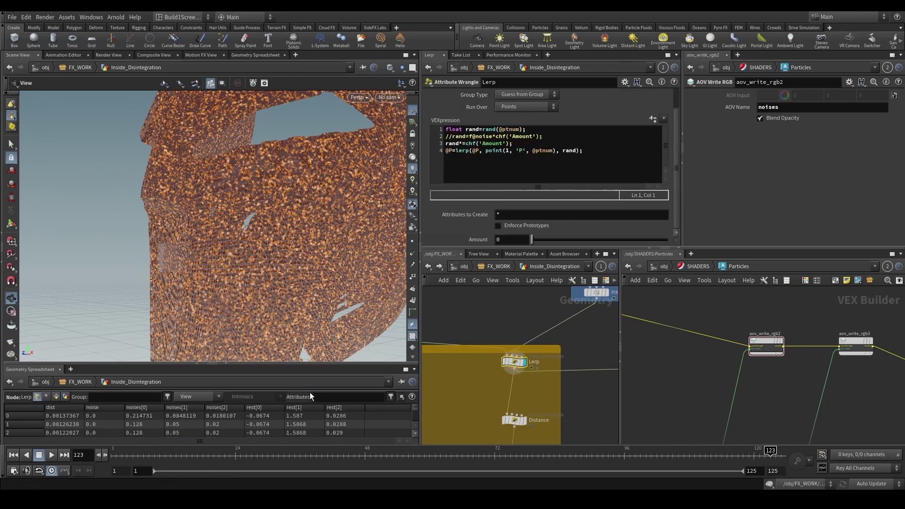
{"action": "left_click_drag", "start_coordinate": [380, 220], "coordinate": [288, 237]}
{"action": "right_click_drag", "start_coordinate": [288, 237], "coordinate": [297, 259]}
{"action": "left_click_drag", "start_coordinate": [297, 259], "coordinate": [325, 235]}
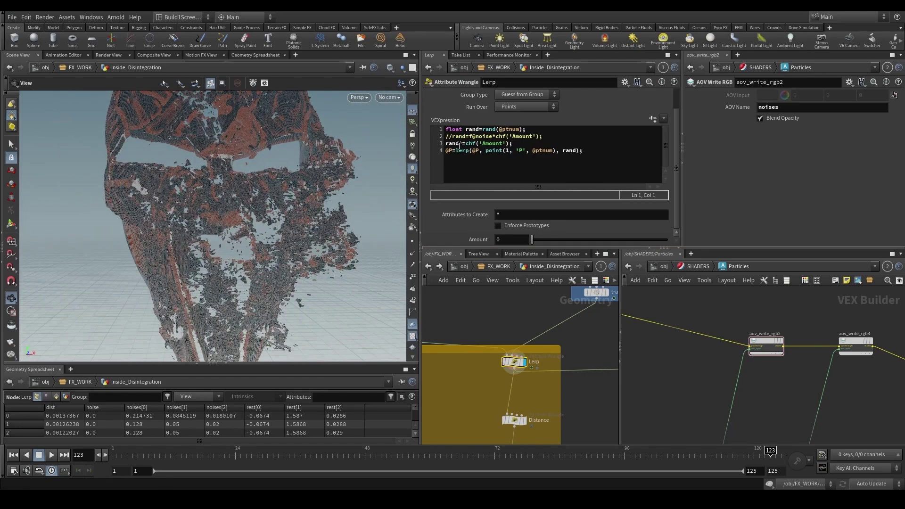
- Delete the rand*=chf('Amount'); line from the Lerp expression and uncomment the rand=f@noise*chf('Amount'); line
{"action": "left_click_drag", "start_coordinate": [523, 143], "coordinate": [445, 143]}
{"action": "key", "text": "BackSpace"}
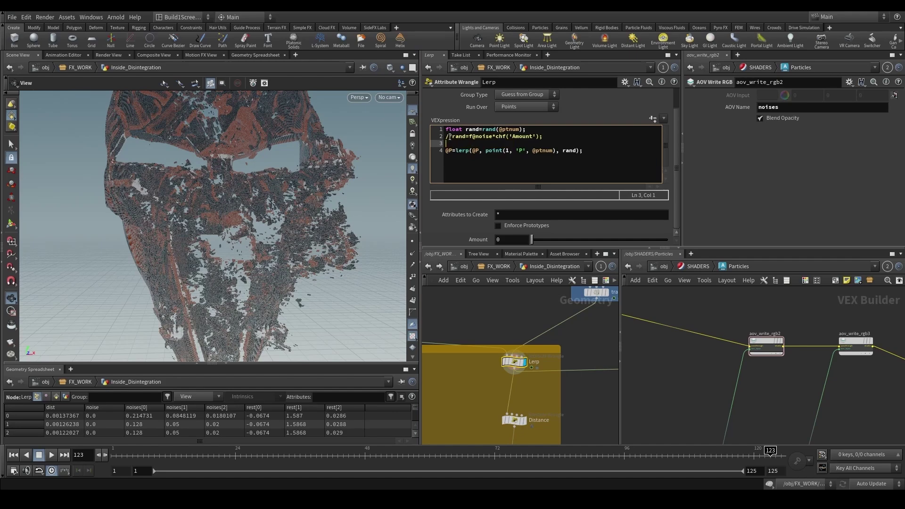
{"action": "left_click", "coordinate": [452, 136]}
{"action": "key", "text": "BackSpace"}
{"action": "key", "text": "BackSpace"}
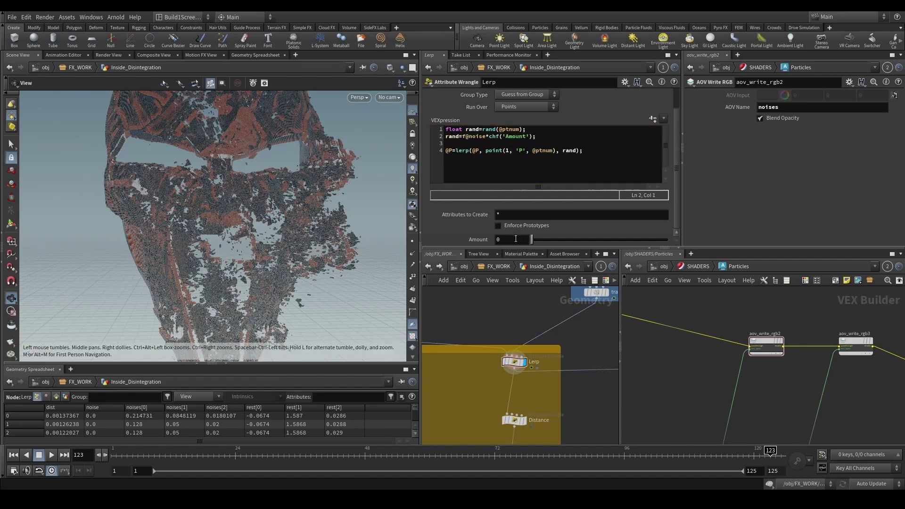
- Set the Lerp wrangle's Amount to 0.5 and view the noise-based stretch from the side
{"action": "double_click", "coordinate": [515, 239]}
{"action": "type", "text": ".5"}
{"action": "key", "text": "Return"}
{"action": "left_click_drag", "start_coordinate": [350, 286], "coordinate": [363, 245]}
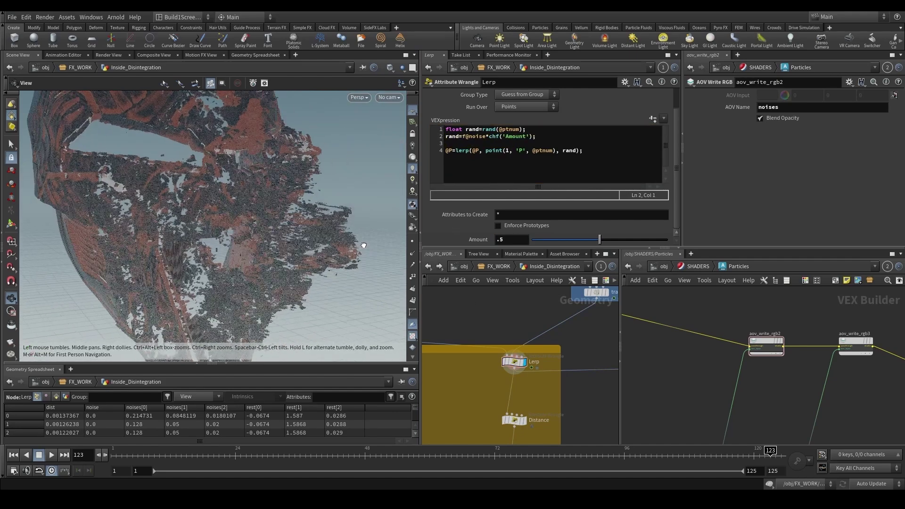
- Select the Distance wrangle below Lerp and inspect its v@life expression and its place in the Blend For Stretch box
{"action": "scroll", "coordinate": [369, 250], "scroll_direction": "up", "scroll_amount": 3}
{"action": "scroll", "coordinate": [474, 332], "scroll_direction": "down", "scroll_amount": 4}
{"action": "scroll", "coordinate": [477, 373], "scroll_direction": "up", "scroll_amount": 3}
{"action": "left_click", "coordinate": [499, 376]}
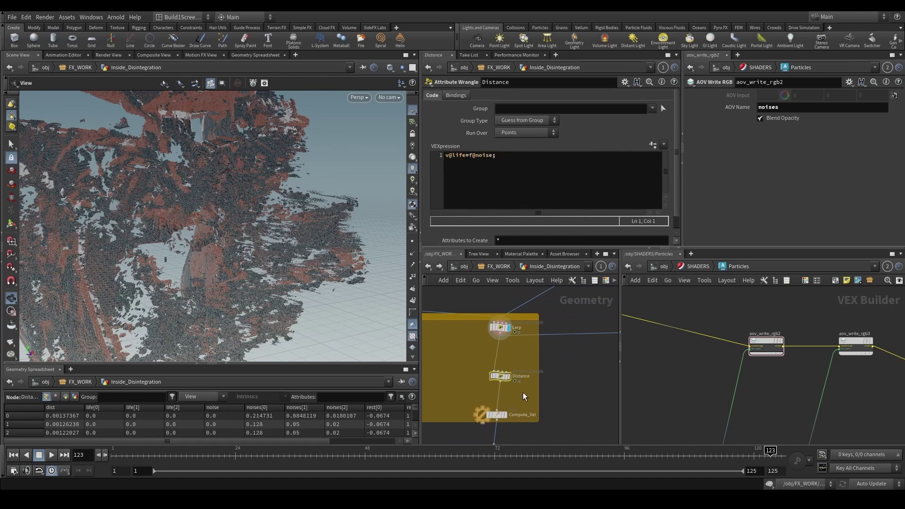
{"action": "scroll", "coordinate": [518, 387], "scroll_direction": "up", "scroll_amount": 2}
{"action": "mouse_move", "coordinate": [503, 377]}
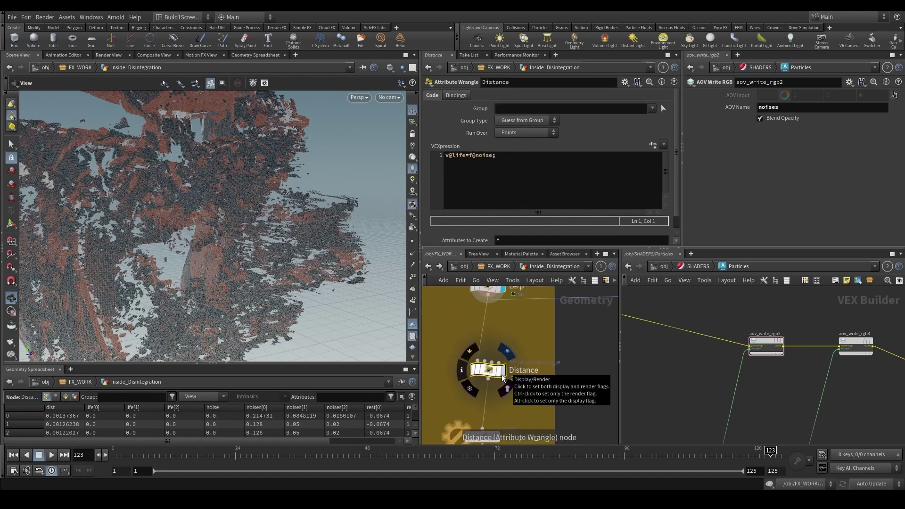
{"action": "scroll", "coordinate": [513, 396], "scroll_direction": "down", "scroll_amount": 5}
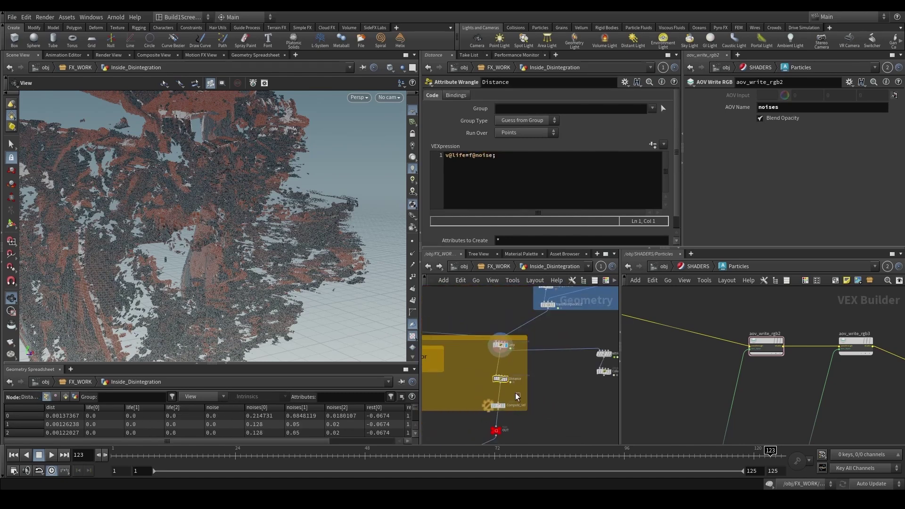
{"action": "middle_click_drag", "start_coordinate": [472, 373], "coordinate": [464, 355]}
{"action": "scroll", "coordinate": [436, 386], "scroll_direction": "down", "scroll_amount": 3}
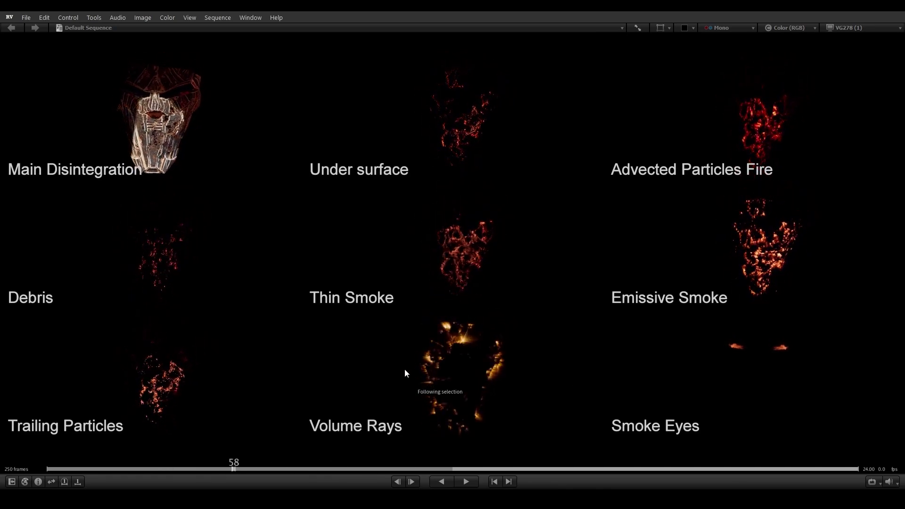
- Play and scrub through the nine-pass render sequence to review how the passes develop
{"action": "key", "text": "space"}
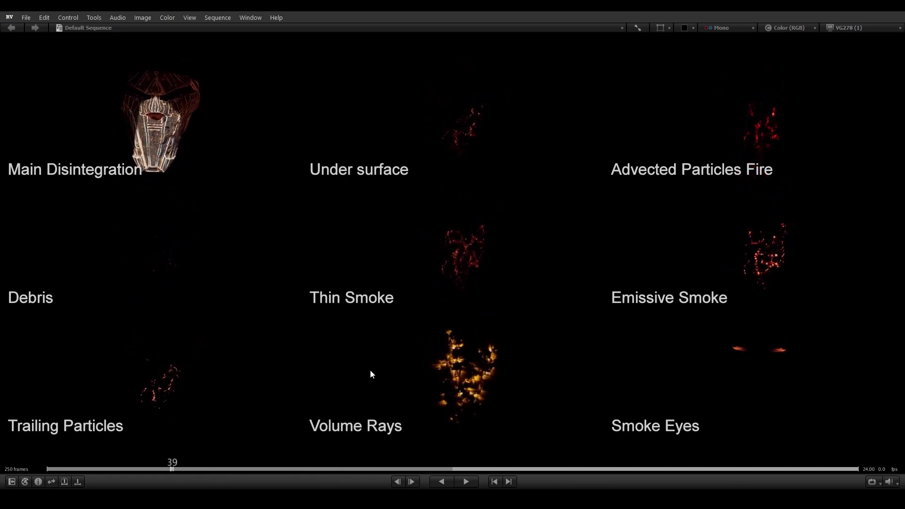
{"action": "left_click_drag", "start_coordinate": [371, 373], "coordinate": [522, 380]}
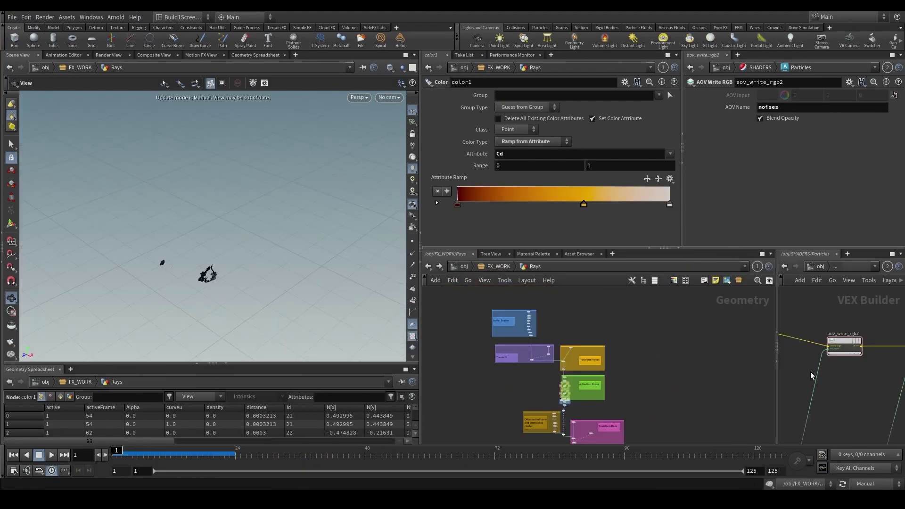
- In Houdini's Rays network, select object_merge1 in the Initial Scatter box, set the update mode to Auto Update and bring the mask into view
{"action": "scroll", "coordinate": [513, 314], "scroll_direction": "up", "scroll_amount": 5}
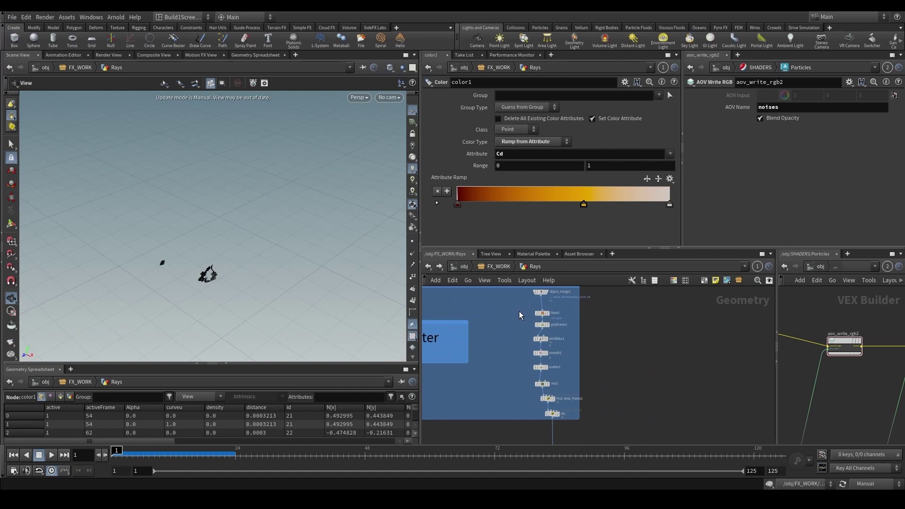
{"action": "middle_click_drag", "start_coordinate": [510, 324], "coordinate": [573, 361]}
{"action": "left_click", "coordinate": [608, 329]}
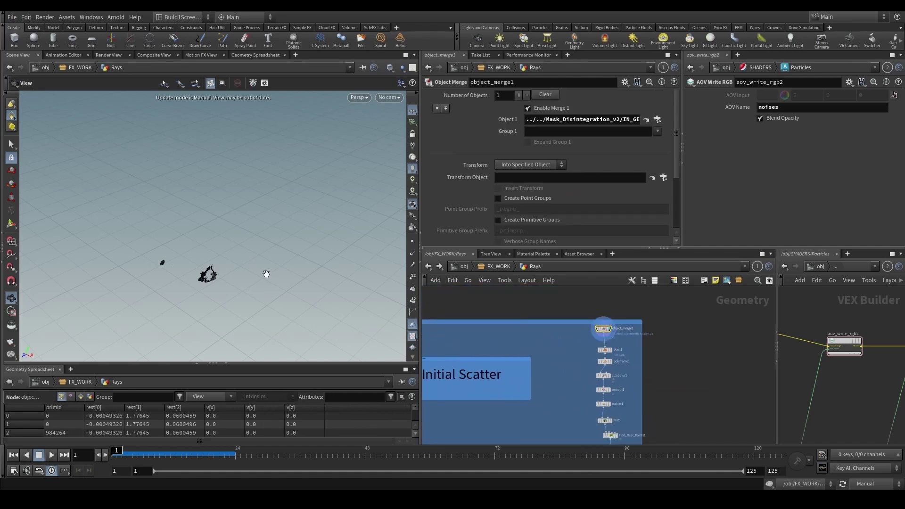
{"action": "left_click", "coordinate": [871, 484]}
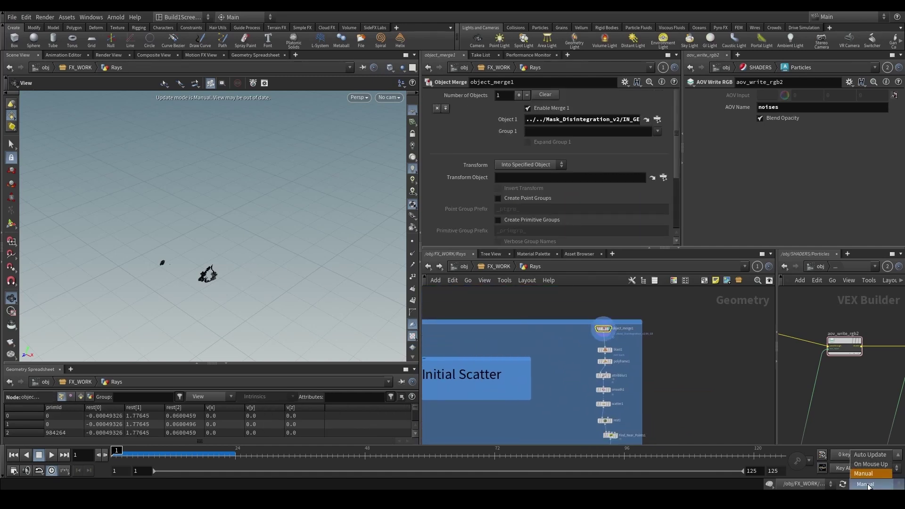
{"action": "left_click", "coordinate": [870, 454]}
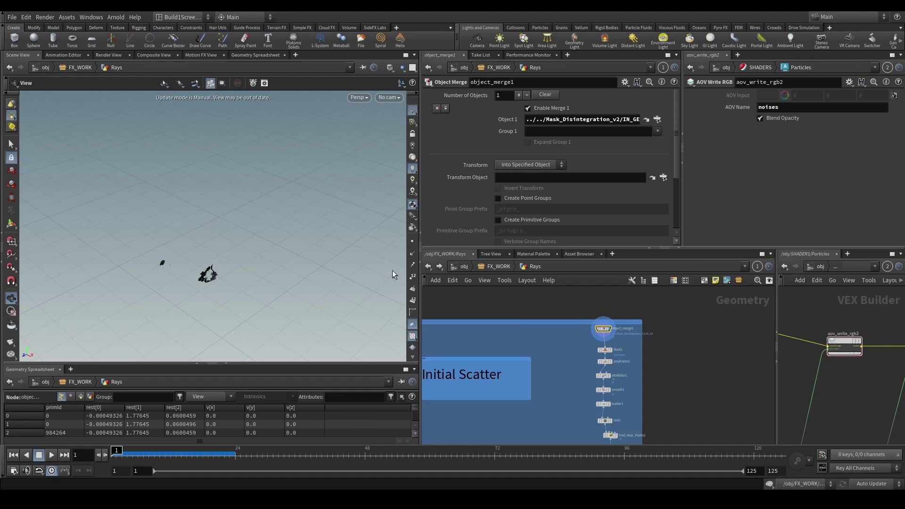
{"action": "left_click_drag", "start_coordinate": [393, 276], "coordinate": [289, 263]}
{"action": "scroll", "coordinate": [586, 385], "scroll_direction": "up", "scroll_amount": 2}
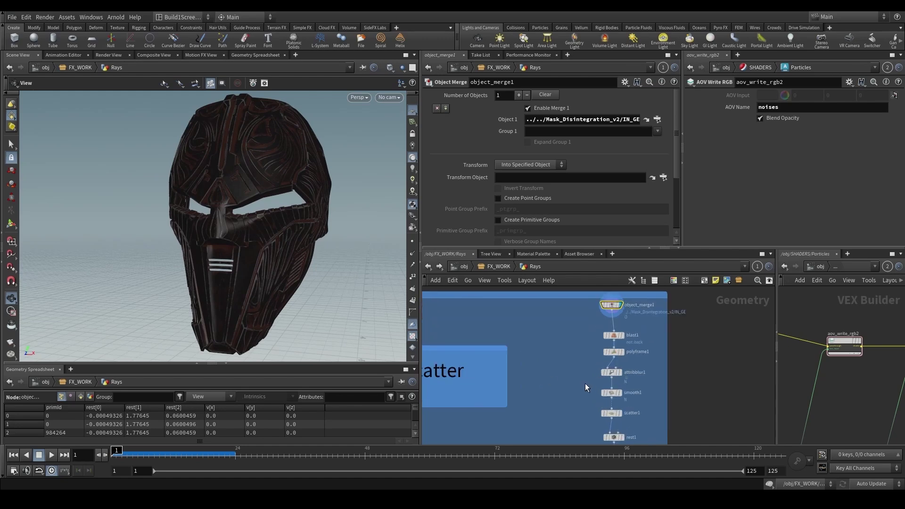
- Display the blast1 node that isolates the back group and examine the mask closely around the eye opening
{"action": "middle_click_drag", "start_coordinate": [583, 338], "coordinate": [541, 341]}
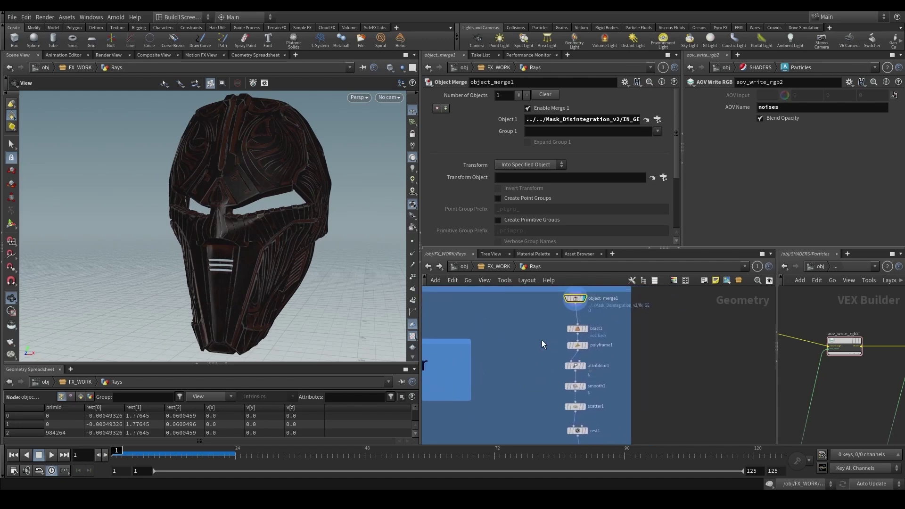
{"action": "left_click", "coordinate": [577, 328]}
{"action": "left_click", "coordinate": [586, 328]}
{"action": "mouse_move", "coordinate": [254, 280]}
{"action": "left_mouse_down"}
{"action": "mouse_move", "coordinate": [468, 276]}
{"action": "mouse_move", "coordinate": [168, 279]}
{"action": "mouse_move", "coordinate": [246, 274]}
{"action": "left_mouse_up"}
{"action": "scroll", "coordinate": [242, 257], "scroll_direction": "up", "scroll_amount": 2}
{"action": "scroll", "coordinate": [250, 248], "scroll_direction": "up", "scroll_amount": 4}
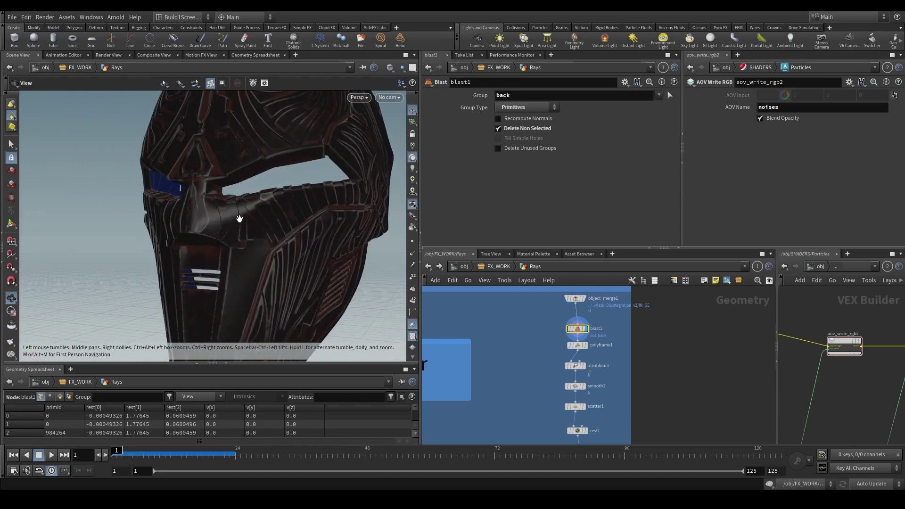
{"action": "left_click_drag", "start_coordinate": [254, 244], "coordinate": [304, 253]}
- Display polyframe1 and smooth1 in turn, following the chain below blast1
{"action": "middle_click_drag", "start_coordinate": [533, 346], "coordinate": [515, 306]}
{"action": "left_click_drag", "start_coordinate": [518, 306], "coordinate": [571, 307]}
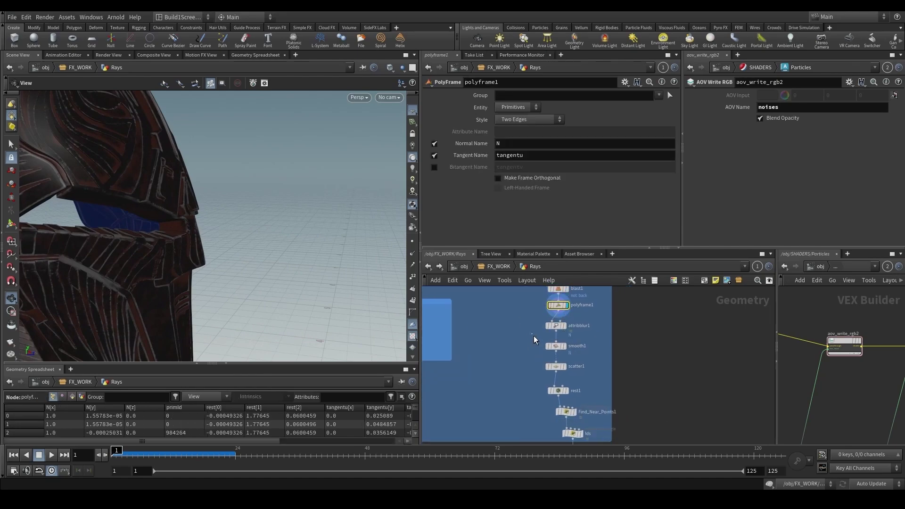
{"action": "left_click", "coordinate": [556, 346]}
{"action": "middle_click_drag", "start_coordinate": [540, 398], "coordinate": [523, 349]}
- Display scatter1 and examine the points scattered over the whole mask
{"action": "left_click", "coordinate": [551, 323]}
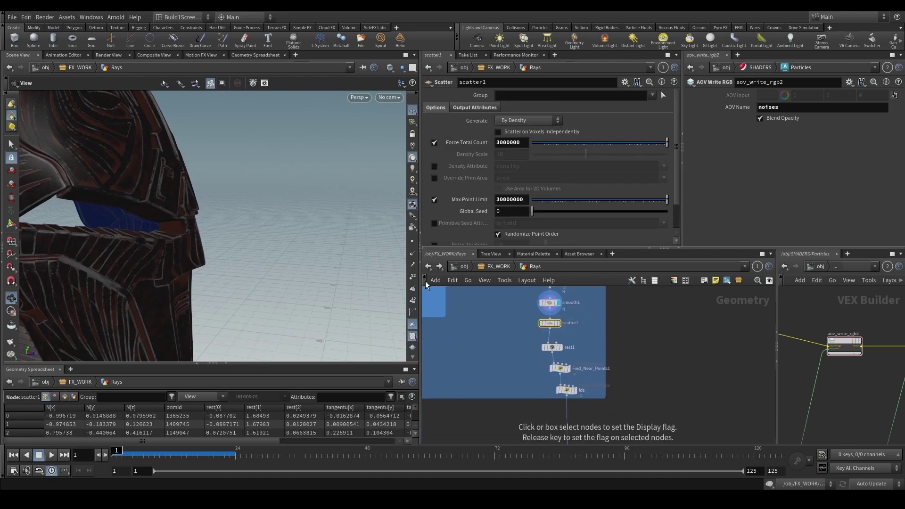
{"action": "left_click_drag", "start_coordinate": [238, 279], "coordinate": [274, 277]}
{"action": "scroll", "coordinate": [276, 281], "scroll_direction": "down", "scroll_amount": 1}
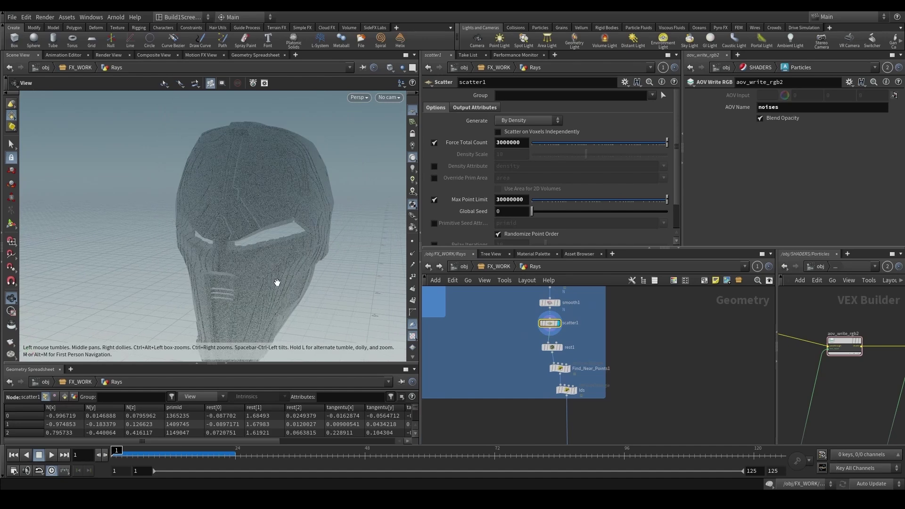
{"action": "scroll", "coordinate": [524, 366], "scroll_direction": "up", "scroll_amount": 2}
- Display rest1 and the Find_Near_Points1 wrangle, and view the coloured points from the front of the mask
{"action": "left_click", "coordinate": [557, 338]}
{"action": "key", "text": "r"}
{"action": "left_click_drag", "start_coordinate": [530, 361], "coordinate": [579, 379]}
{"action": "key", "text": "r"}
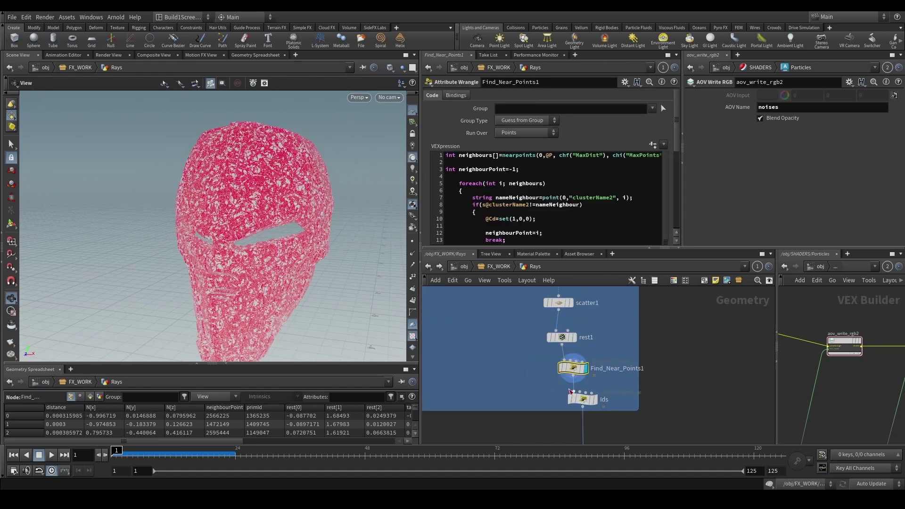
{"action": "left_click_drag", "start_coordinate": [206, 266], "coordinate": [252, 253]}
{"action": "scroll", "coordinate": [659, 195], "scroll_direction": "down", "scroll_amount": 2}
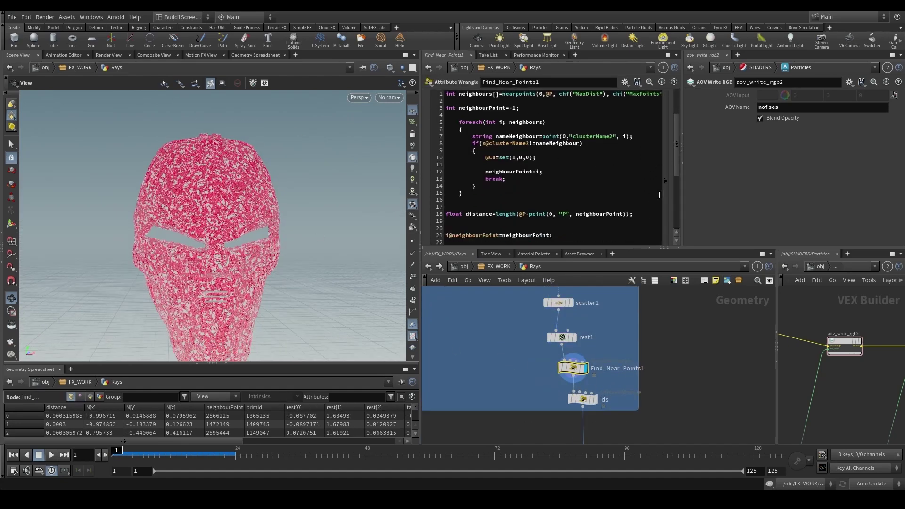
- Widen the parameter pane and examine the clusterName2 comparison in the Find_Near_Points1 code against the coloured points on the mask
{"action": "left_click_drag", "start_coordinate": [419, 225], "coordinate": [398, 225]}
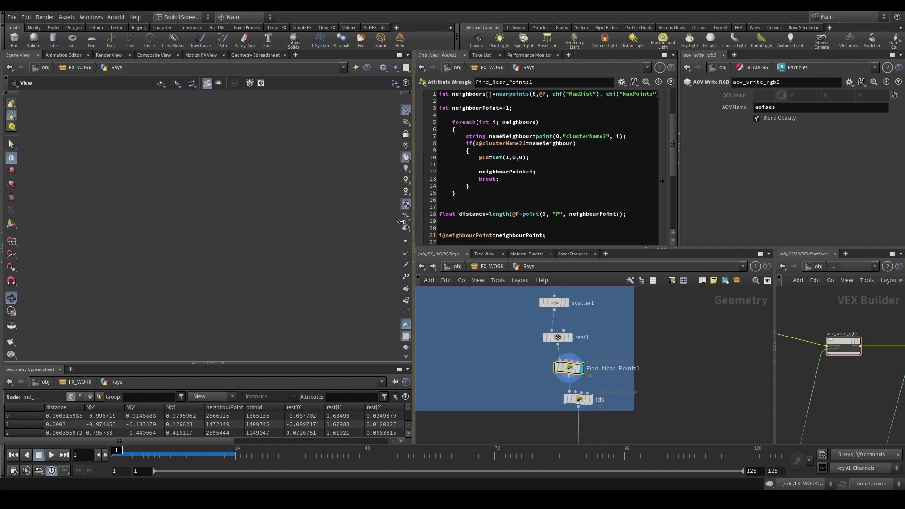
{"action": "scroll", "coordinate": [501, 132], "scroll_direction": "up", "scroll_amount": 1}
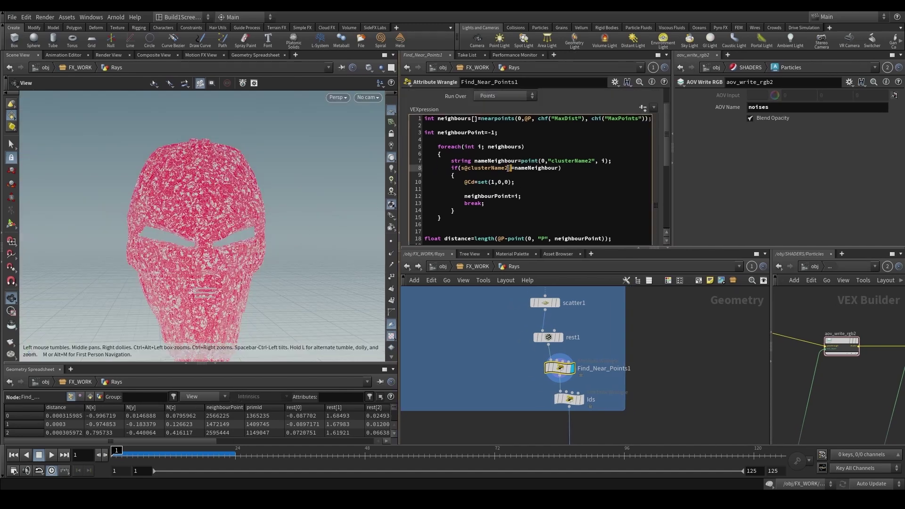
{"action": "scroll", "coordinate": [204, 245], "scroll_direction": "up", "scroll_amount": 3}
{"action": "left_click_drag", "start_coordinate": [203, 246], "coordinate": [226, 230]}
{"action": "scroll", "coordinate": [245, 231], "scroll_direction": "down", "scroll_amount": 3}
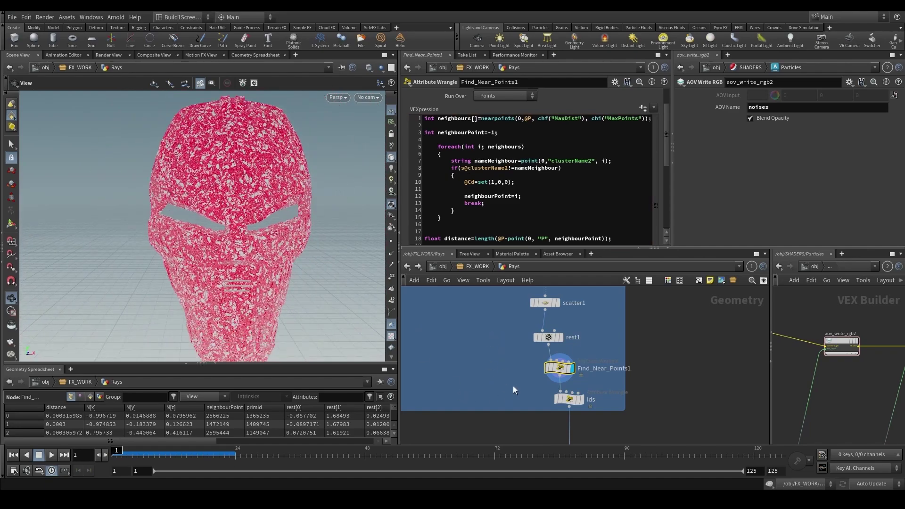
{"action": "scroll", "coordinate": [274, 288], "scroll_direction": "down", "scroll_amount": 3}
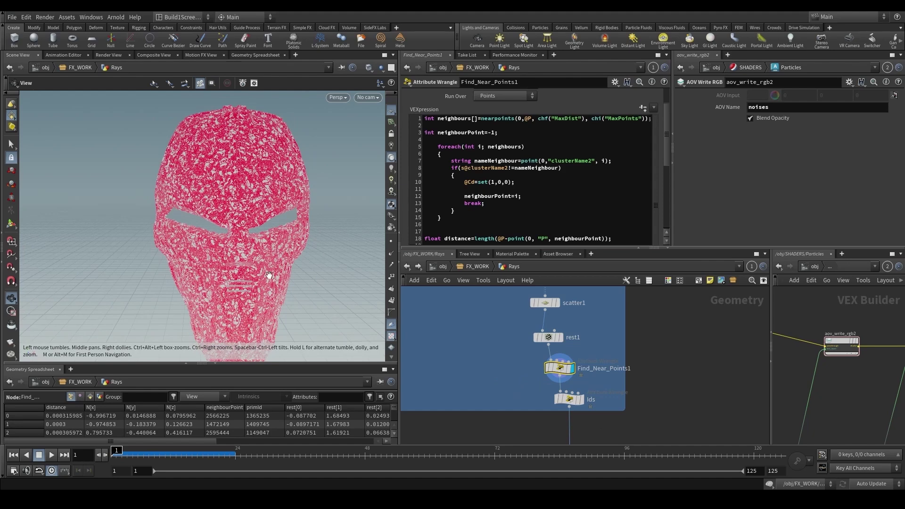
{"action": "middle_click_drag", "start_coordinate": [530, 392], "coordinate": [477, 323]}
{"action": "left_click", "coordinate": [517, 330]}
{"action": "scroll", "coordinate": [547, 340], "scroll_direction": "down", "scroll_amount": 4}
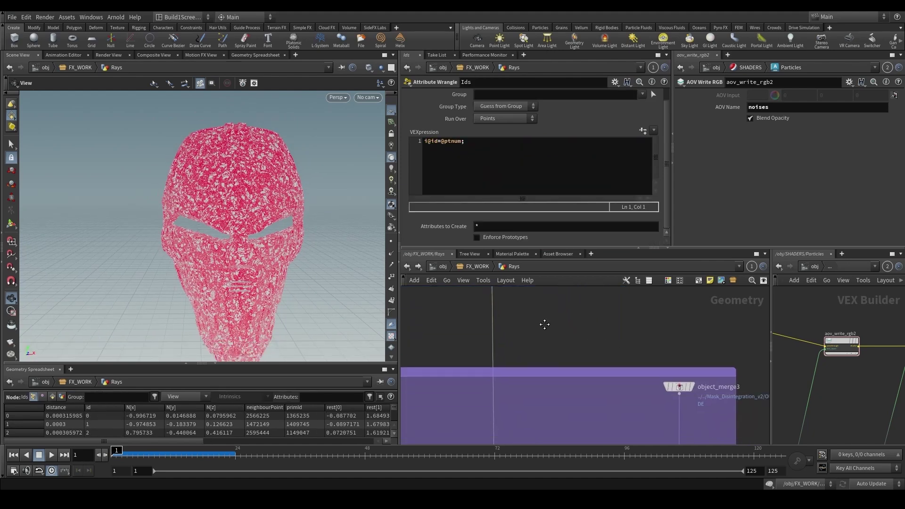
{"action": "scroll", "coordinate": [549, 341], "scroll_direction": "down", "scroll_amount": 2}
{"action": "left_click", "coordinate": [511, 361]}
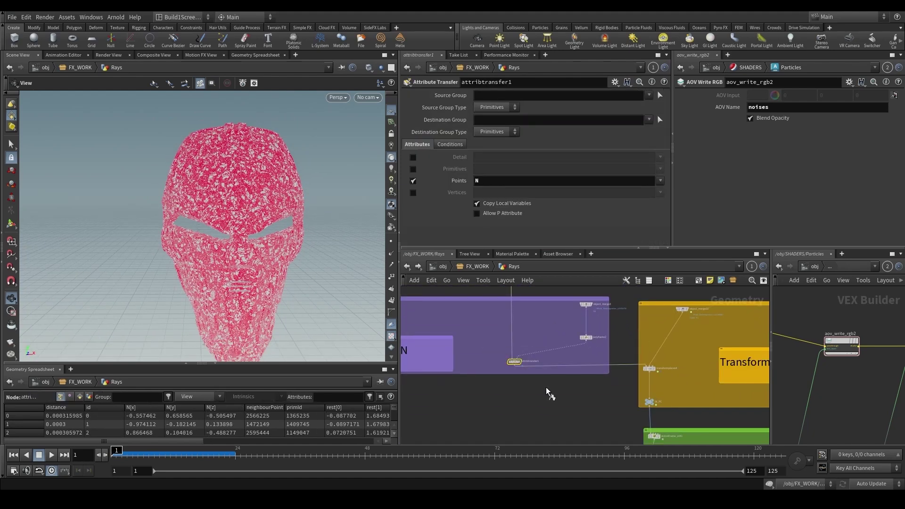
- Display polyframe2 as the normal source, and return the display to attribtransfer1
{"action": "scroll", "coordinate": [546, 394], "scroll_direction": "up", "scroll_amount": 2}
{"action": "left_click_drag", "start_coordinate": [599, 358], "coordinate": [564, 320]}
{"action": "key", "text": "r"}
{"action": "middle_click_drag", "start_coordinate": [562, 320], "coordinate": [520, 364]}
{"action": "left_click", "coordinate": [426, 413]}
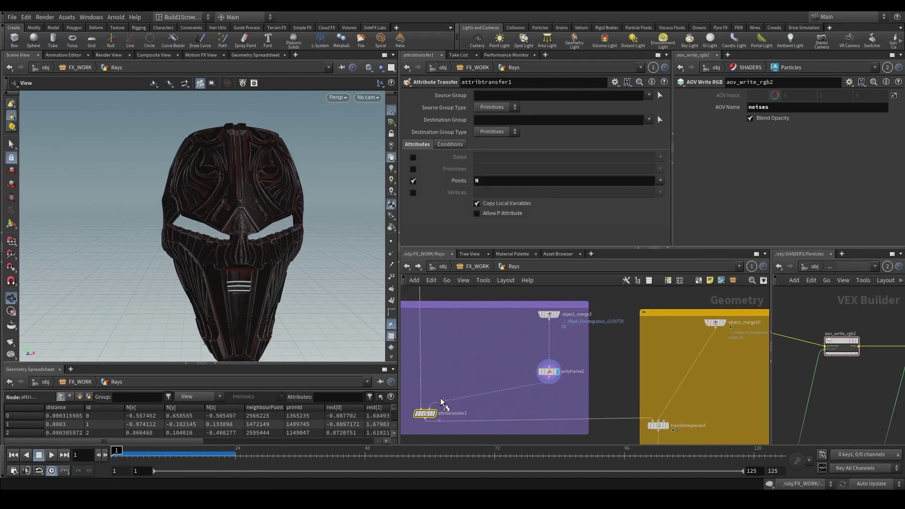
{"action": "key", "text": "r"}
- Display transformpieces4 and step the timeline through frames 44 and 61 to frame 71
{"action": "left_click", "coordinate": [665, 373]}
{"action": "key", "text": "r"}
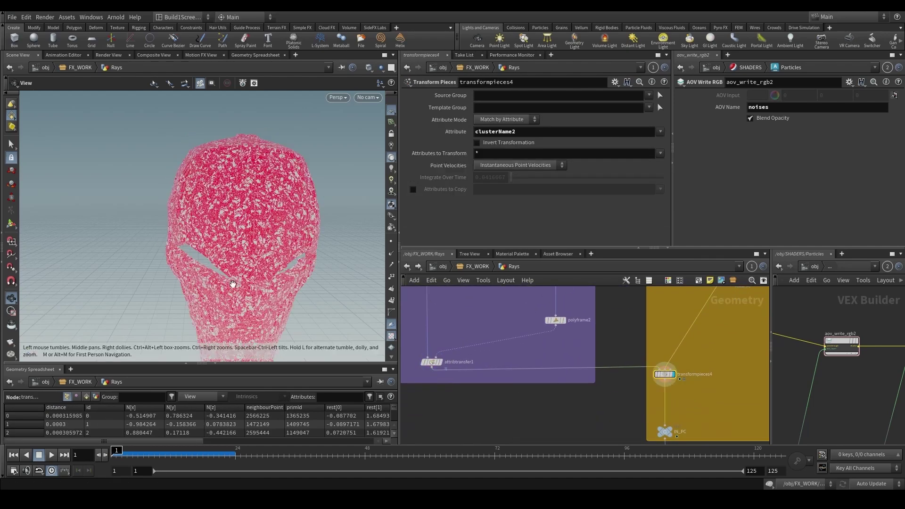
{"action": "left_click", "coordinate": [343, 461]}
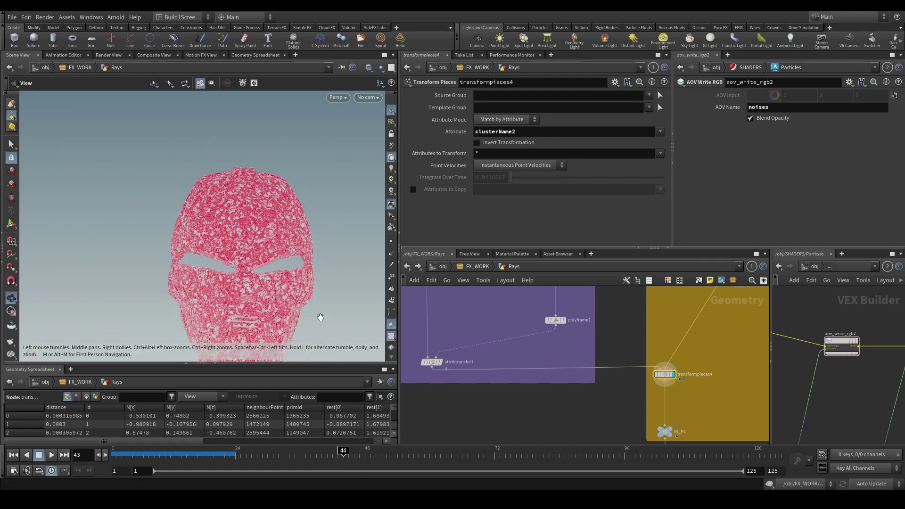
{"action": "mouse_move", "coordinate": [239, 270]}
{"action": "left_mouse_down"}
{"action": "mouse_move", "coordinate": [178, 281]}
{"action": "mouse_move", "coordinate": [222, 278]}
{"action": "left_mouse_up"}
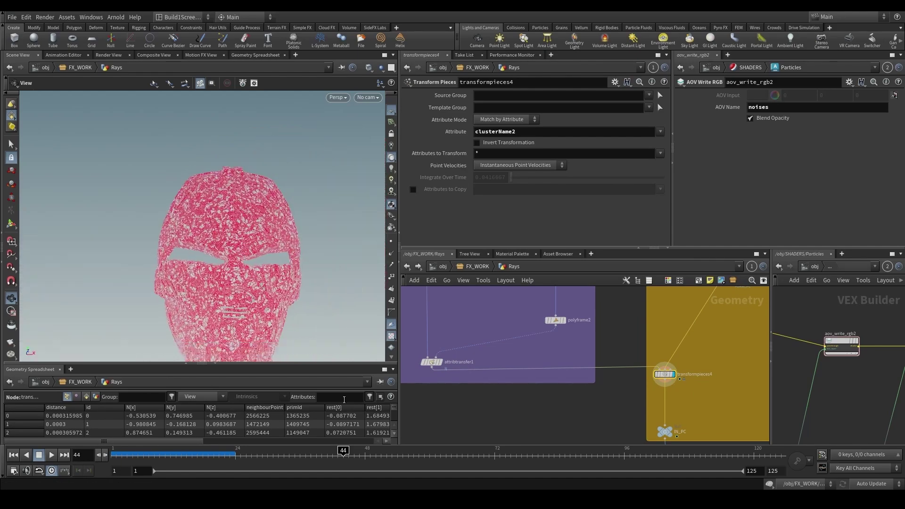
{"action": "left_click", "coordinate": [435, 453]}
{"action": "left_click", "coordinate": [489, 454]}
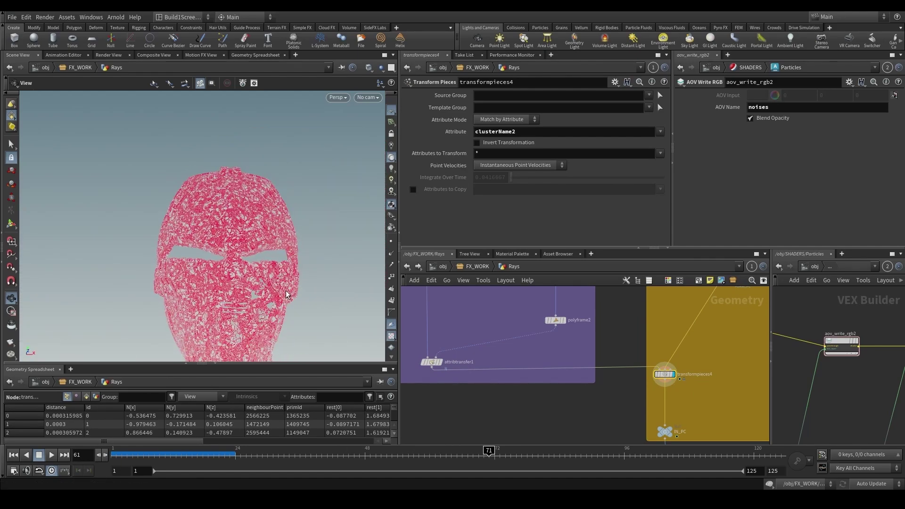
- Examine the separated pieces around the mask's cheek and mouth up close at frame 71
{"action": "left_click_drag", "start_coordinate": [283, 293], "coordinate": [267, 315]}
{"action": "middle_click_drag", "start_coordinate": [266, 315], "coordinate": [250, 273]}
{"action": "scroll", "coordinate": [559, 383], "scroll_direction": "down", "scroll_amount": 5}
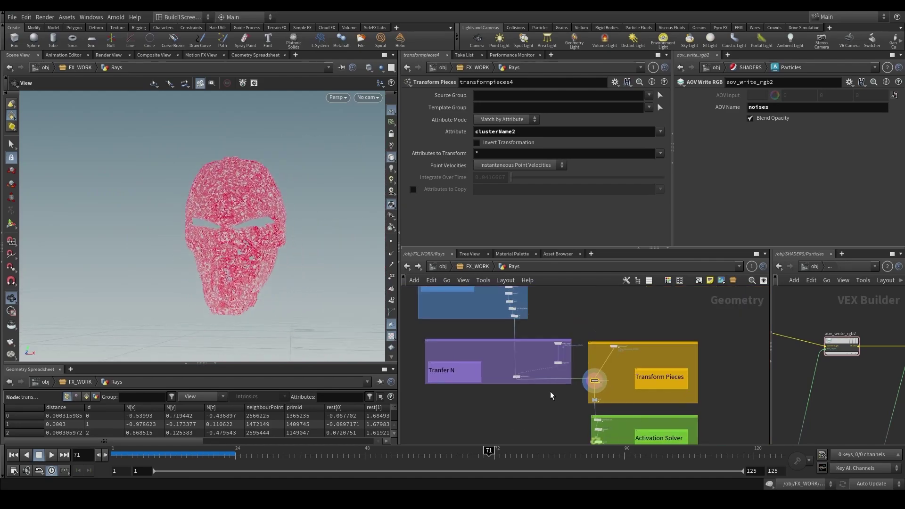
{"action": "scroll", "coordinate": [258, 258], "scroll_direction": "up", "scroll_amount": 10}
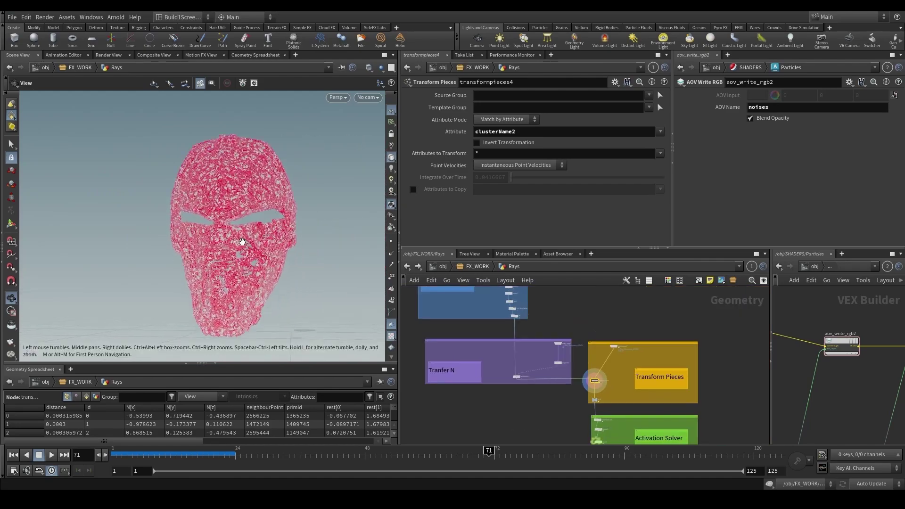
{"action": "scroll", "coordinate": [257, 258], "scroll_direction": "up", "scroll_amount": 2}
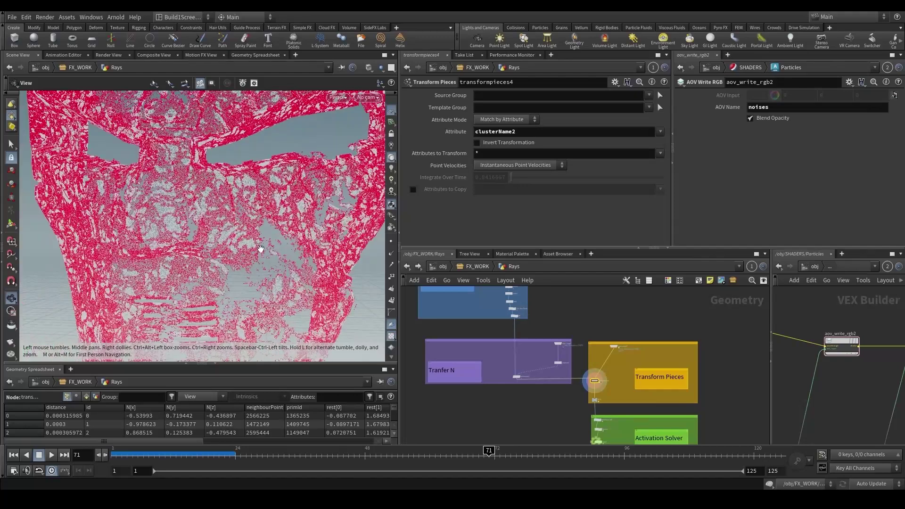
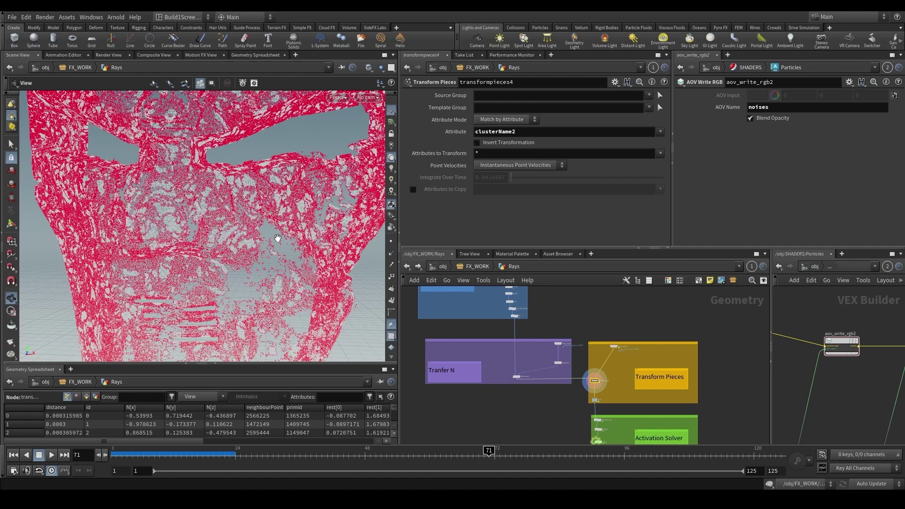
- Go to the Activation Solver box and display its ActiveFrame_init1 wrangle
{"action": "middle_click_drag", "start_coordinate": [622, 406], "coordinate": [592, 329]}
{"action": "scroll", "coordinate": [557, 321], "scroll_direction": "up", "scroll_amount": 5}
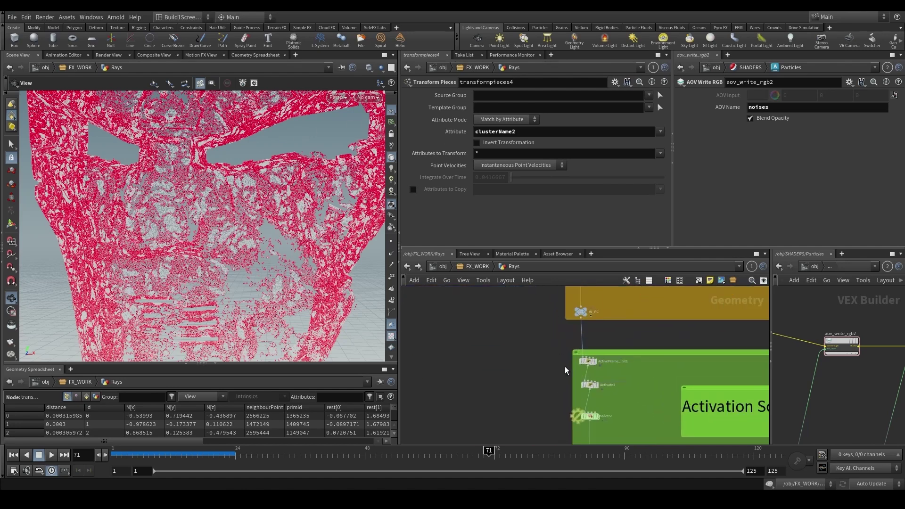
{"action": "middle_click_drag", "start_coordinate": [716, 402], "coordinate": [602, 358]}
{"action": "scroll", "coordinate": [665, 365], "scroll_direction": "down", "scroll_amount": 5}
{"action": "scroll", "coordinate": [573, 343], "scroll_direction": "up", "scroll_amount": 5}
{"action": "left_click_drag", "start_coordinate": [576, 339], "coordinate": [532, 326]}
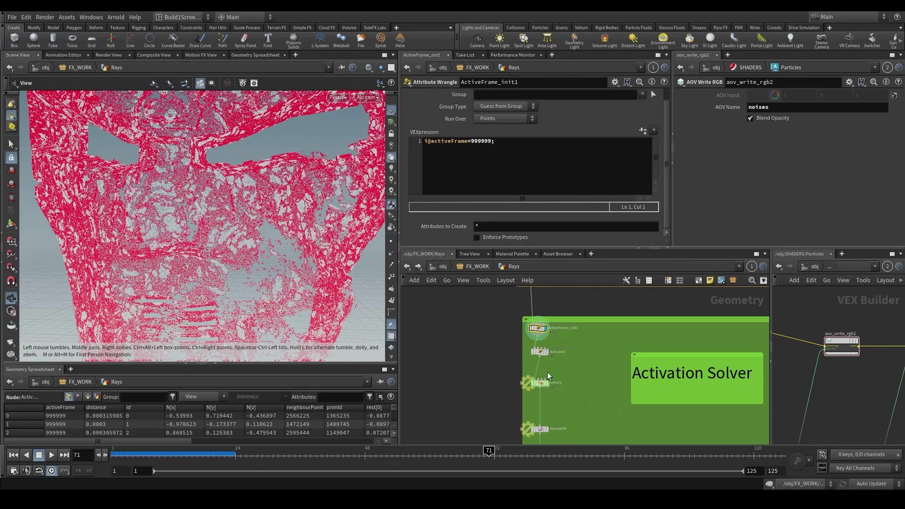
- Highlight the 999999 value in the i@activeFrame expression of ActiveFrame_init1
{"action": "scroll", "coordinate": [257, 252], "scroll_direction": "up", "scroll_amount": 3}
{"action": "left_click", "coordinate": [529, 154]}
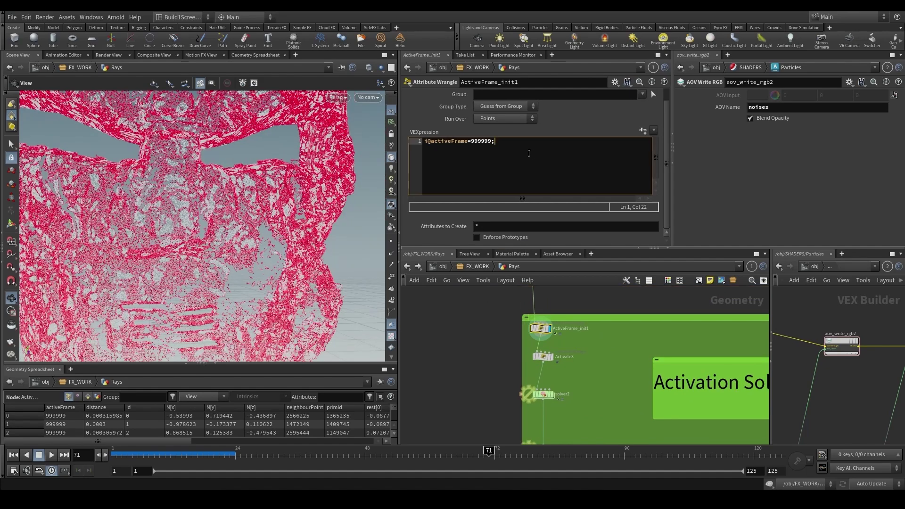
{"action": "left_click_drag", "start_coordinate": [529, 153], "coordinate": [405, 147]}
{"action": "left_click", "coordinate": [492, 142]}
{"action": "left_click_drag", "start_coordinate": [470, 143], "coordinate": [490, 143]}
- Display the Activate3 wrangle and examine its newDistance and ActivationTreshold condition together with the activated points on the mask
{"action": "left_click", "coordinate": [542, 359]}
{"action": "scroll", "coordinate": [271, 230], "scroll_direction": "down", "scroll_amount": 3}
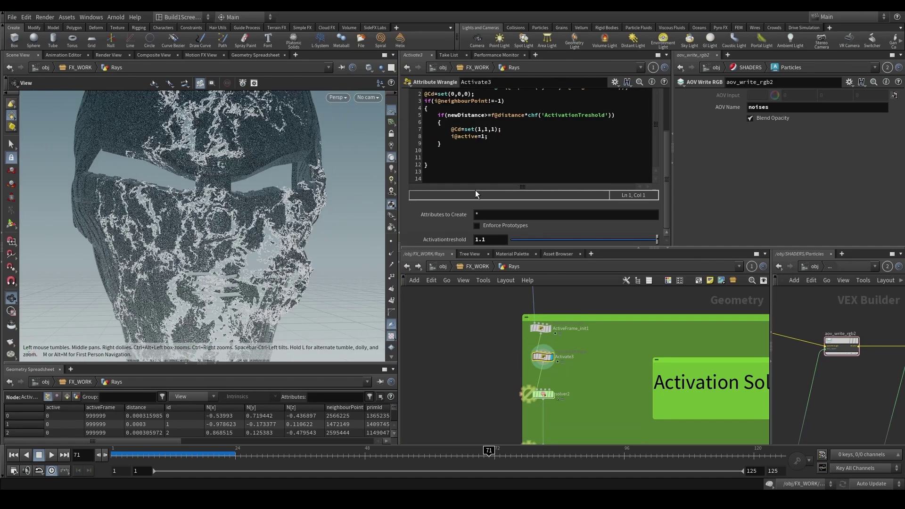
{"action": "scroll", "coordinate": [477, 192], "scroll_direction": "up", "scroll_amount": 2}
{"action": "left_click_drag", "start_coordinate": [289, 262], "coordinate": [193, 264]}
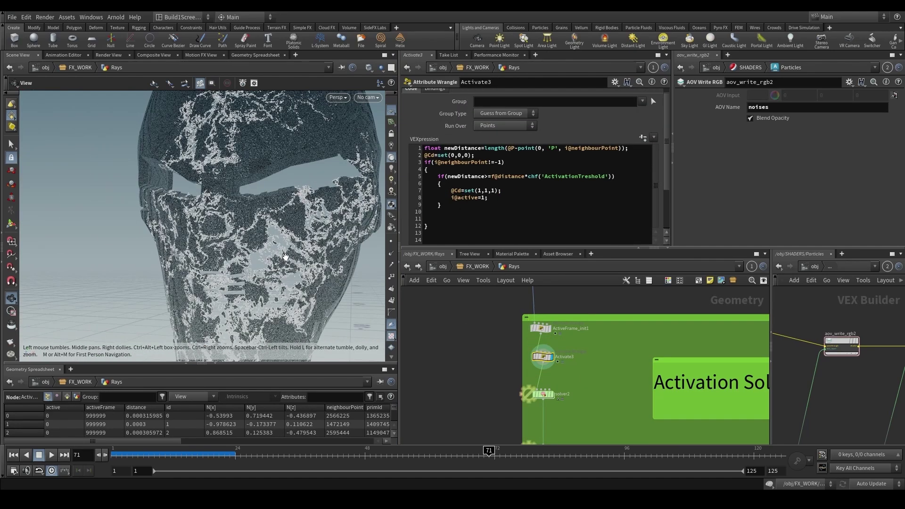
{"action": "scroll", "coordinate": [303, 189], "scroll_direction": "down", "scroll_amount": 1}
{"action": "scroll", "coordinate": [618, 177], "scroll_direction": "down", "scroll_amount": 1}
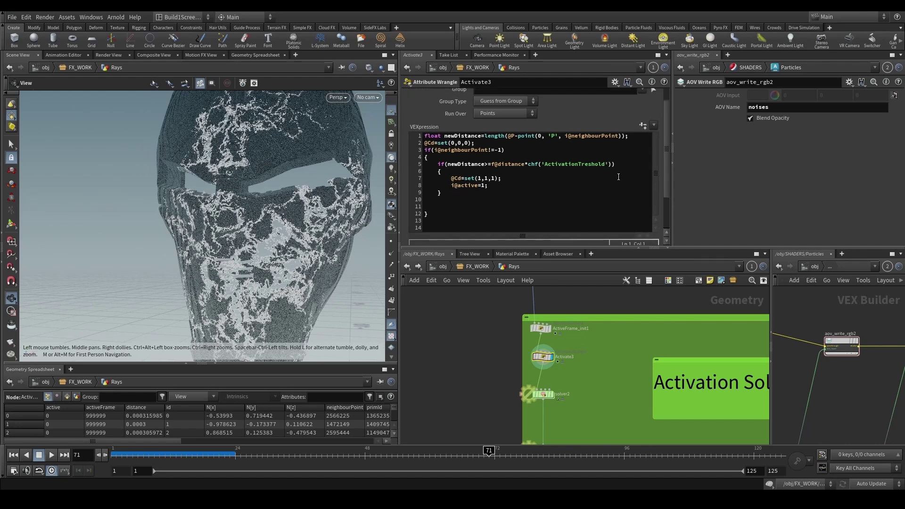
- Review the Activationthreshold parameter of Activate3 and compare the activated points on the mask at frames 14, 44 and 56
{"action": "scroll", "coordinate": [499, 226], "scroll_direction": "down", "scroll_amount": 4}
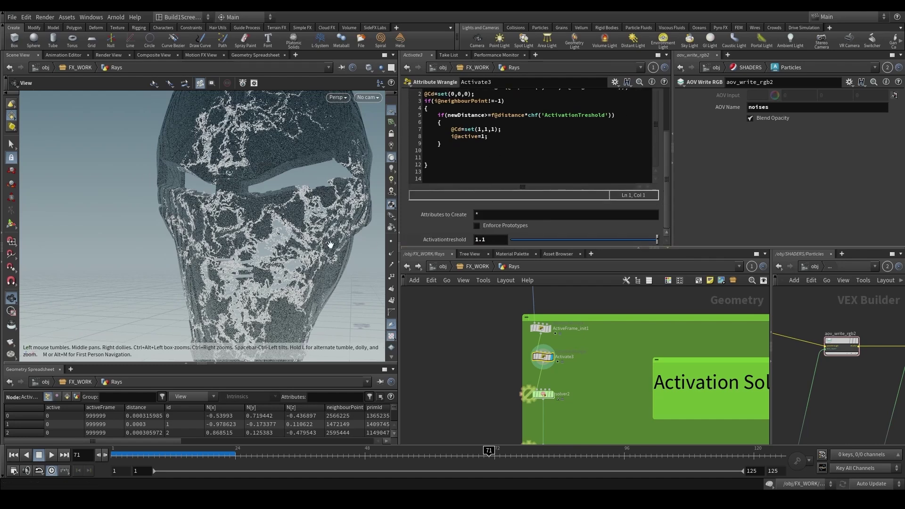
{"action": "left_click_drag", "start_coordinate": [330, 244], "coordinate": [365, 247]}
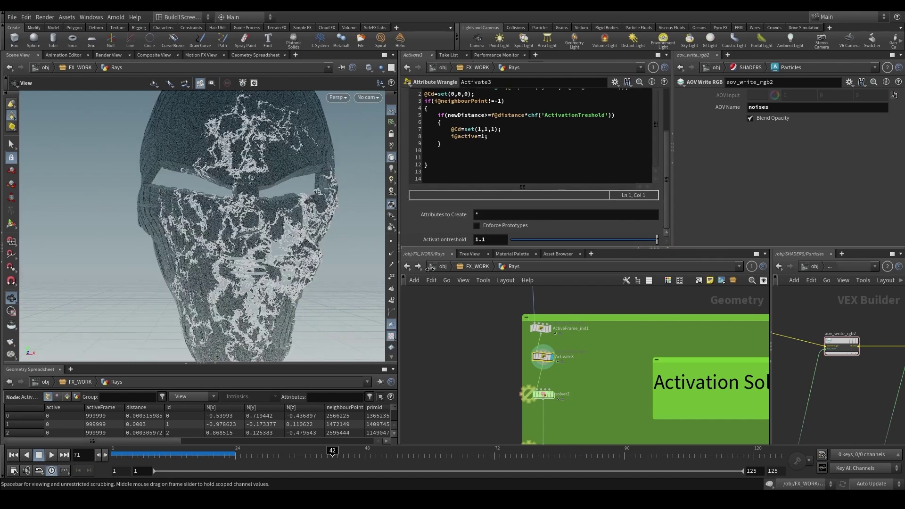
{"action": "left_click", "coordinate": [183, 452]}
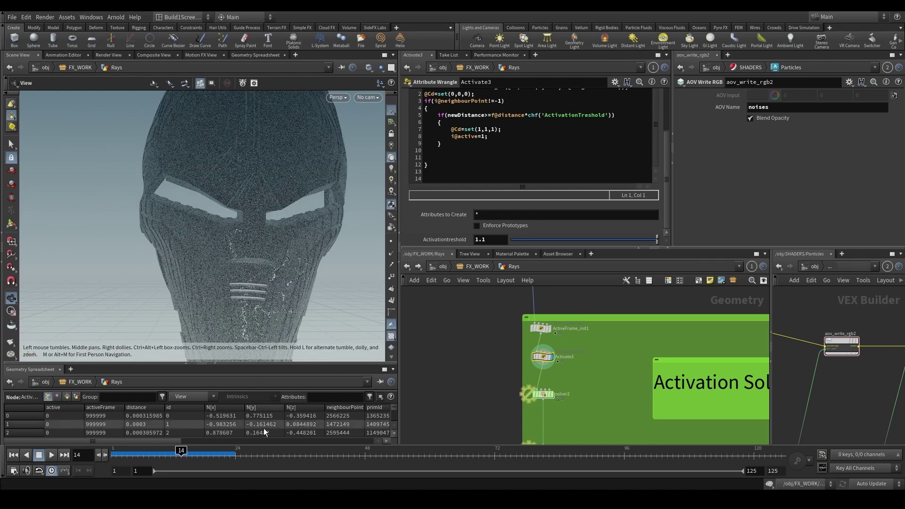
{"action": "left_click", "coordinate": [343, 452]}
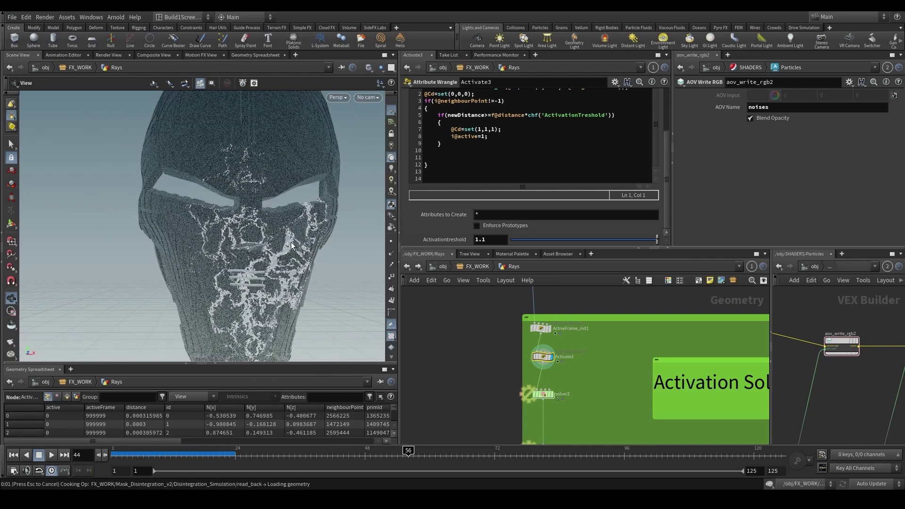
{"action": "left_click", "coordinate": [408, 453]}
- Select Activate3 in the Activation Solver box and examine its points around the mask's nose and mouth up close at frame 56
{"action": "scroll", "coordinate": [482, 395], "scroll_direction": "down", "scroll_amount": 4}
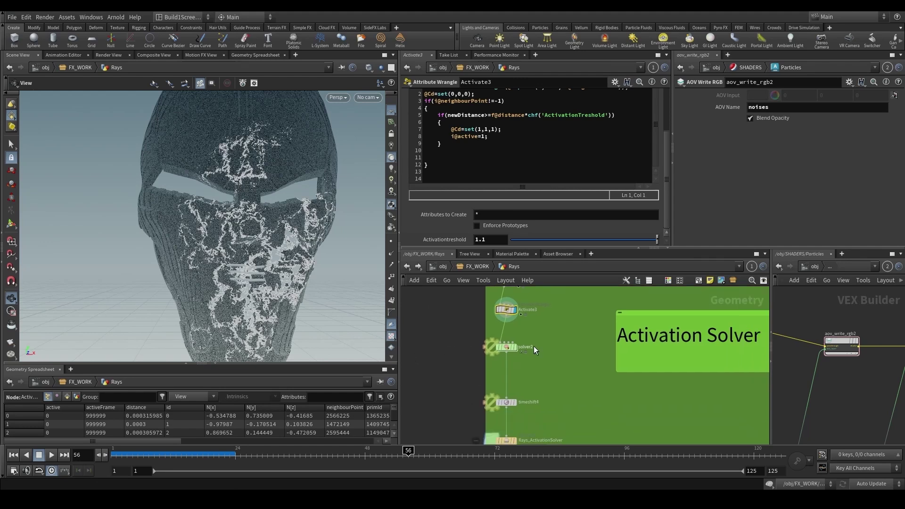
{"action": "scroll", "coordinate": [562, 344], "scroll_direction": "up", "scroll_amount": 2}
{"action": "scroll", "coordinate": [554, 355], "scroll_direction": "down", "scroll_amount": 2}
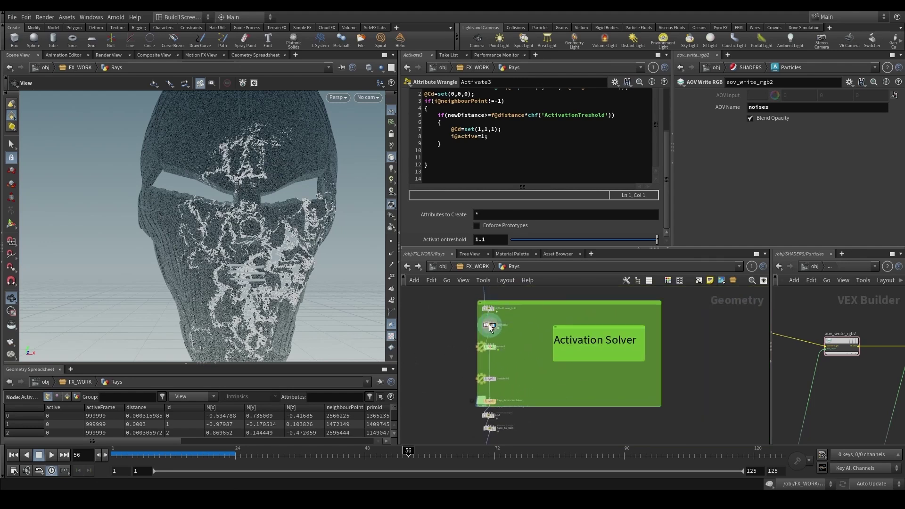
{"action": "scroll", "coordinate": [499, 343], "scroll_direction": "up", "scroll_amount": 5}
{"action": "middle_click_drag", "start_coordinate": [527, 333], "coordinate": [526, 367]}
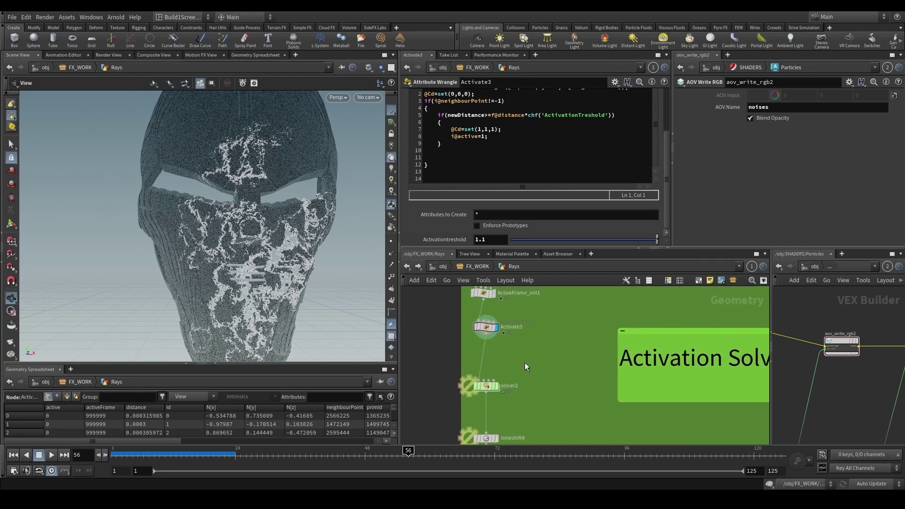
{"action": "left_click", "coordinate": [486, 327]}
{"action": "scroll", "coordinate": [476, 364], "scroll_direction": "down", "scroll_amount": 3}
{"action": "scroll", "coordinate": [321, 234], "scroll_direction": "up", "scroll_amount": 8}
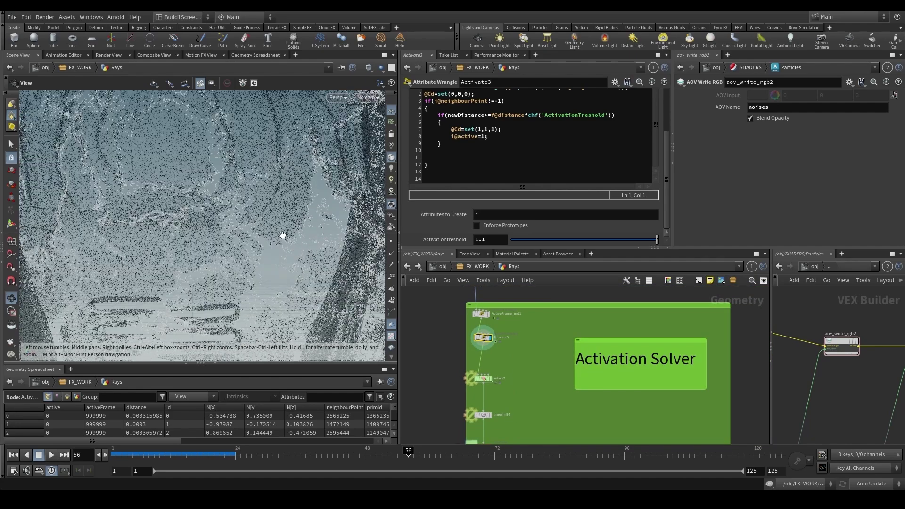
- Inside solver2, move the Activation wrangle higher, closer to the level of Prev_Frame, and return to the Rays network
{"action": "double_click", "coordinate": [484, 380]}
{"action": "scroll", "coordinate": [561, 418], "scroll_direction": "up", "scroll_amount": 3}
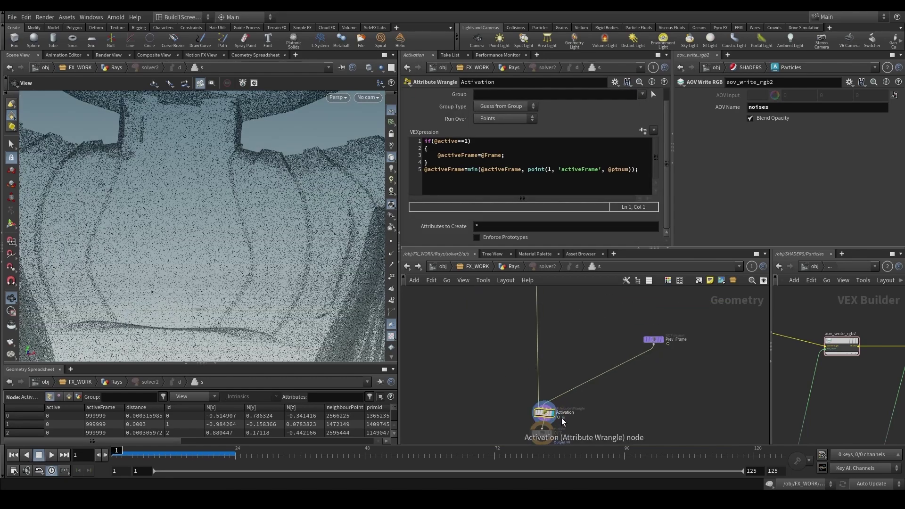
{"action": "left_click_drag", "start_coordinate": [546, 414], "coordinate": [544, 378]}
{"action": "middle_click_drag", "start_coordinate": [562, 345], "coordinate": [527, 385]}
{"action": "left_click", "coordinate": [501, 266]}
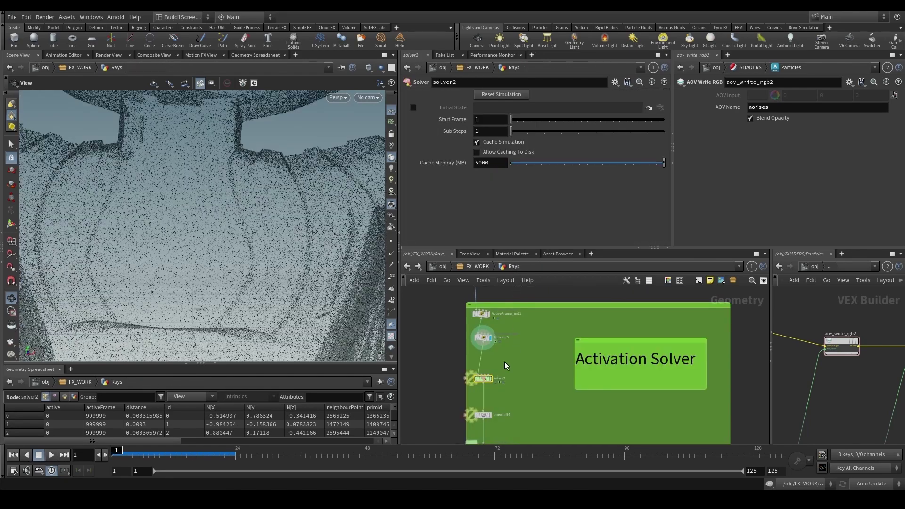
{"action": "key", "text": "Tab"}
{"action": "type", "text": "solv"}
{"action": "key", "text": "Return"}
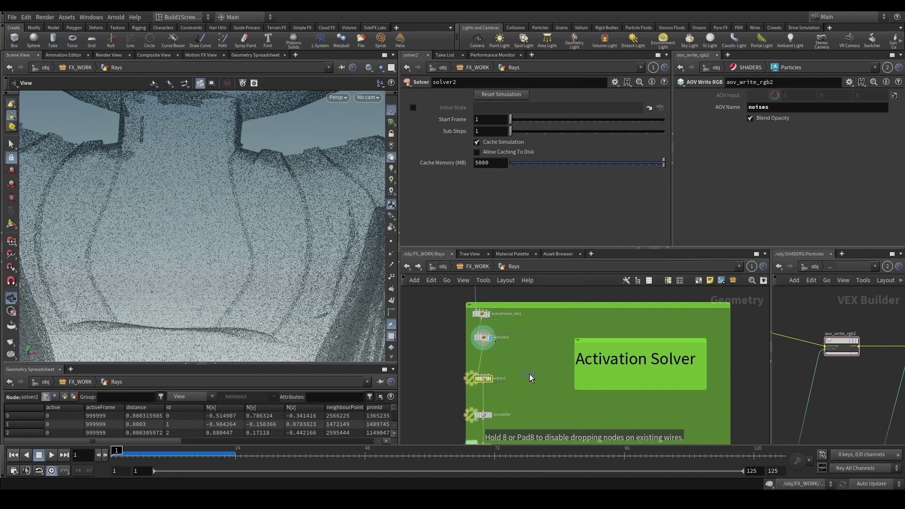
{"action": "scroll", "coordinate": [530, 377], "scroll_direction": "up", "scroll_amount": 3}
{"action": "double_click", "coordinate": [470, 378]}
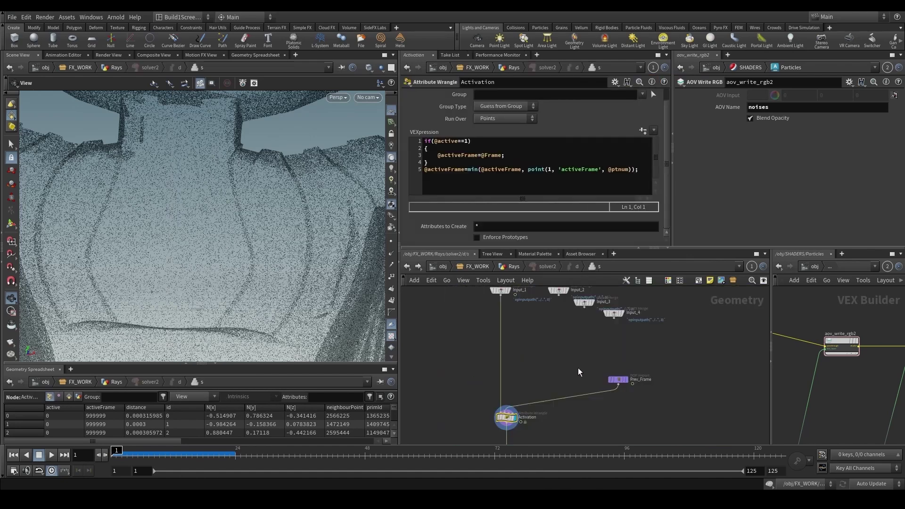
{"action": "left_click", "coordinate": [617, 379]}
{"action": "left_click", "coordinate": [507, 417]}
{"action": "left_click", "coordinate": [464, 143]}
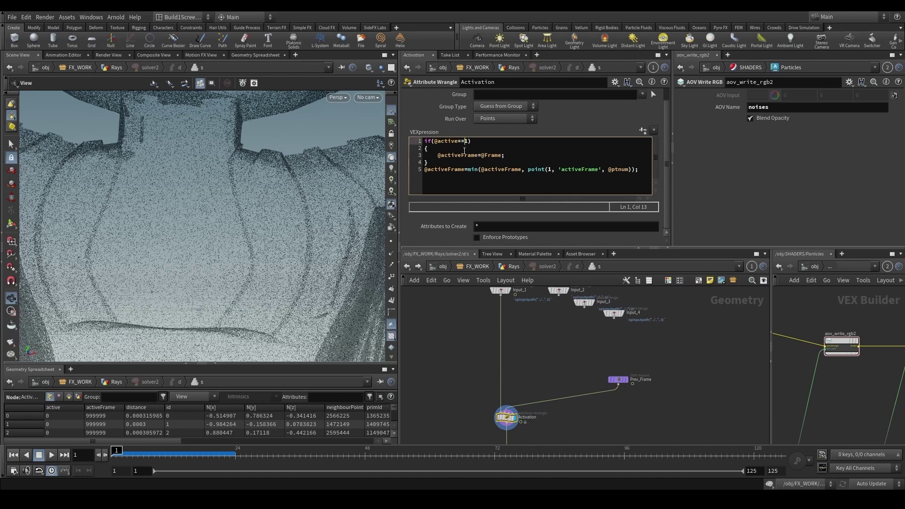
{"action": "left_click_drag", "start_coordinate": [438, 155], "coordinate": [500, 154]}
{"action": "left_click", "coordinate": [503, 156]}
- Return to the Rays network and show the Activate3 expression beside the Activation Solver nodes
{"action": "left_click", "coordinate": [506, 266]}
{"action": "scroll", "coordinate": [500, 372], "scroll_direction": "down", "scroll_amount": 1}
{"action": "left_click", "coordinate": [477, 328]}
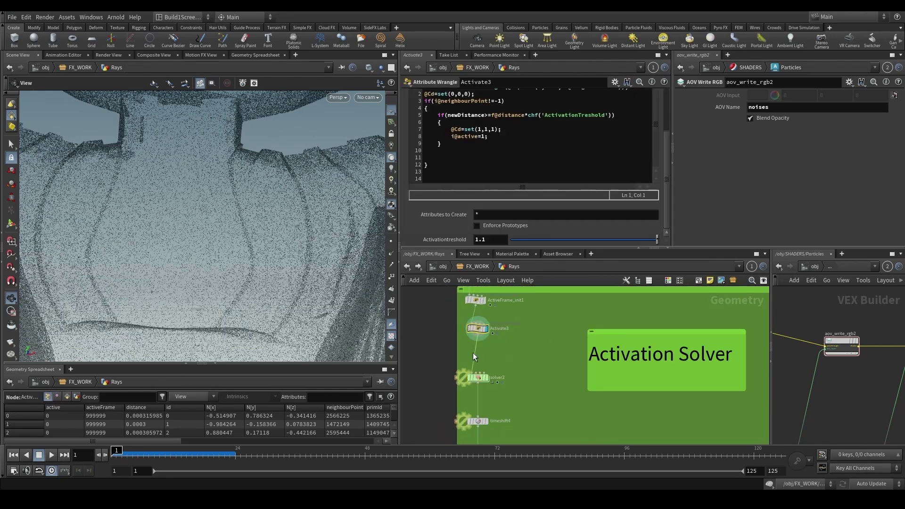
{"action": "middle_click_drag", "start_coordinate": [467, 368], "coordinate": [542, 355]}
{"action": "middle_click_drag", "start_coordinate": [592, 327], "coordinate": [526, 329]}
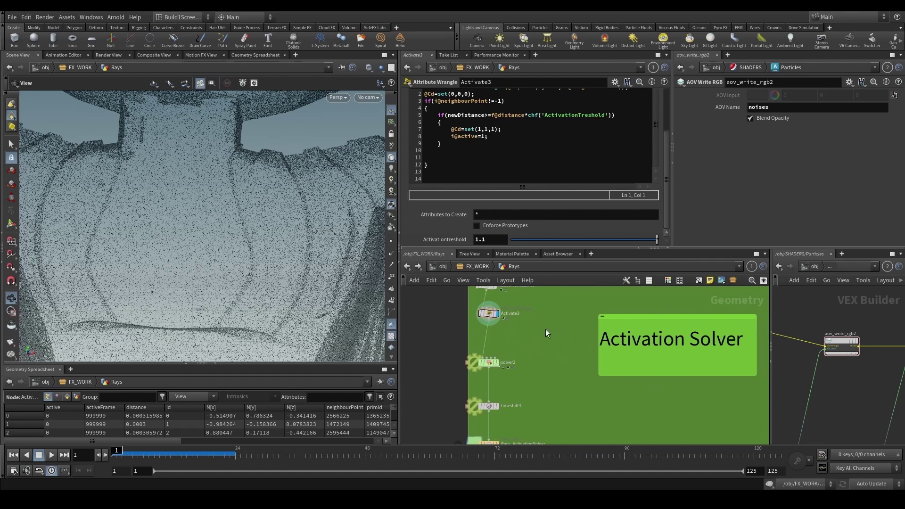
{"action": "left_click_drag", "start_coordinate": [542, 330], "coordinate": [506, 347]}
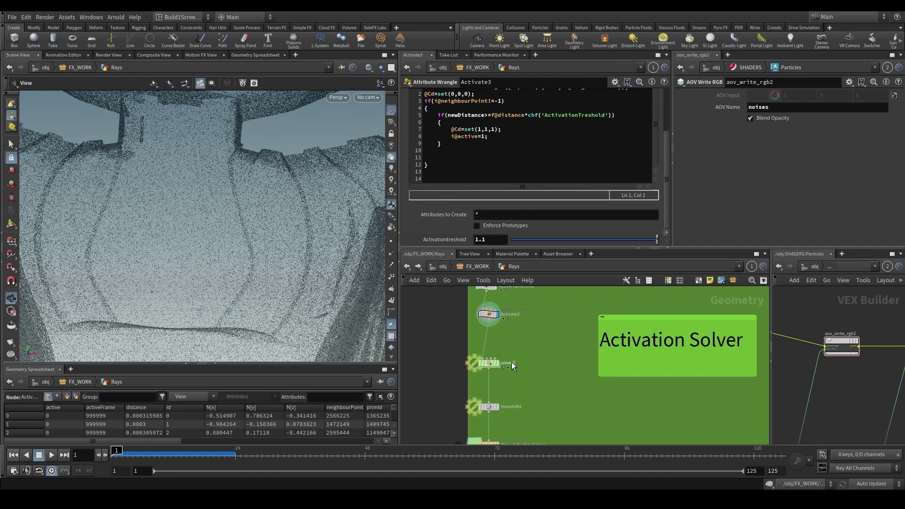
- Compare the activated points across the mask's face at frames 72, 73 and 75
{"action": "left_click", "coordinate": [494, 453]}
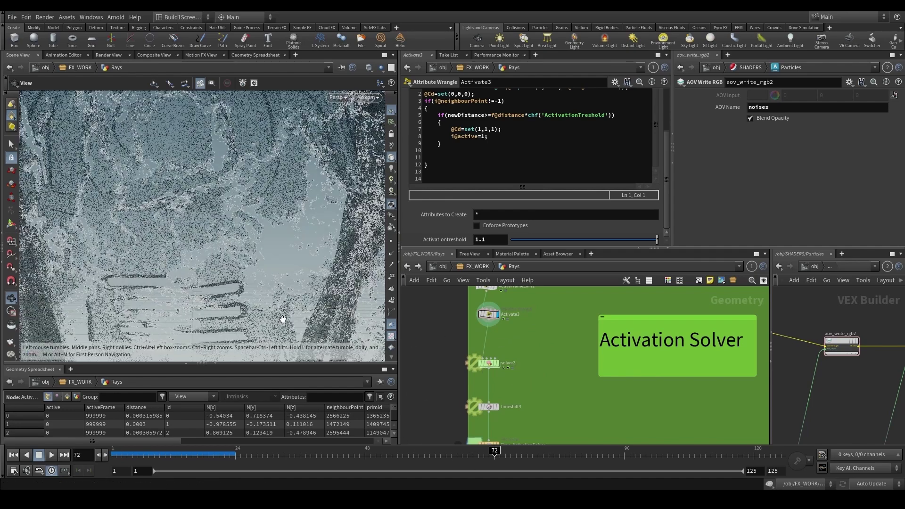
{"action": "right_click_drag", "start_coordinate": [283, 319], "coordinate": [260, 225]}
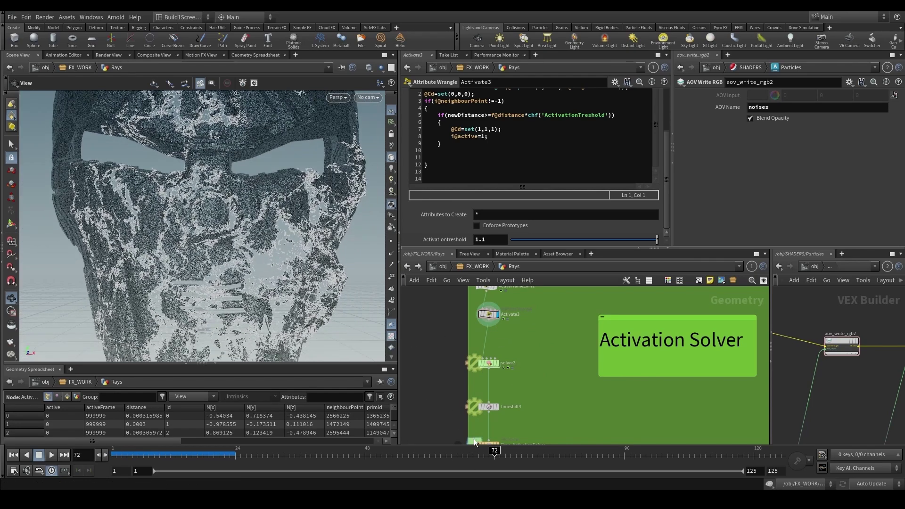
{"action": "left_click", "coordinate": [503, 460]}
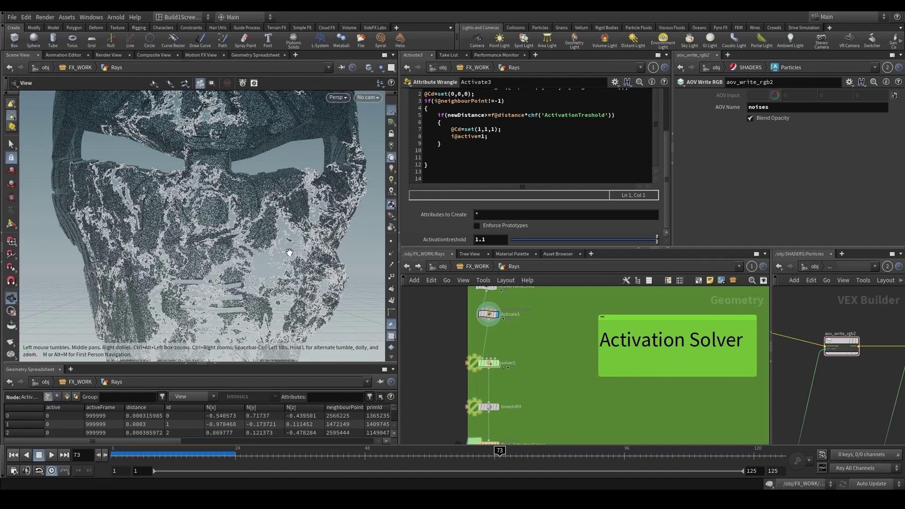
{"action": "left_click", "coordinate": [510, 461]}
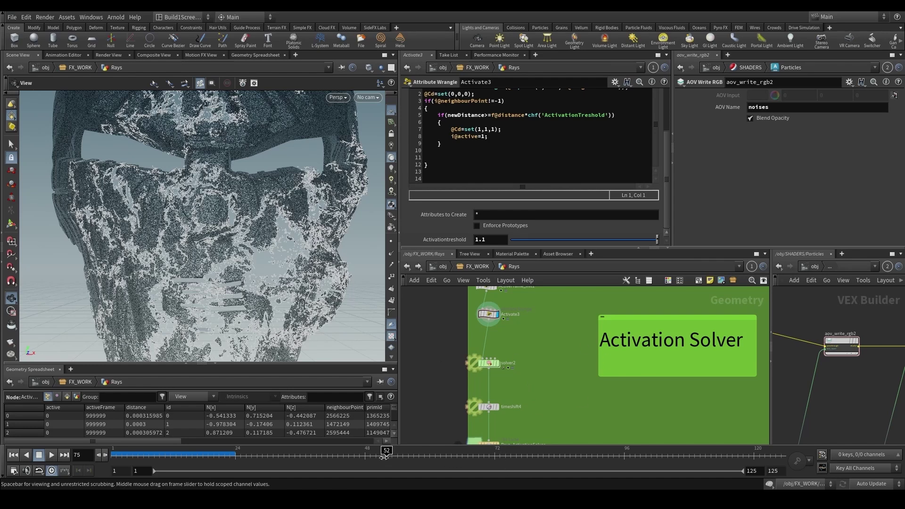
- Scrub back through frames 46 and 37 to frame 35 and inspect the activated points beside the nose up close
{"action": "left_click_drag", "start_coordinate": [384, 459], "coordinate": [354, 454]}
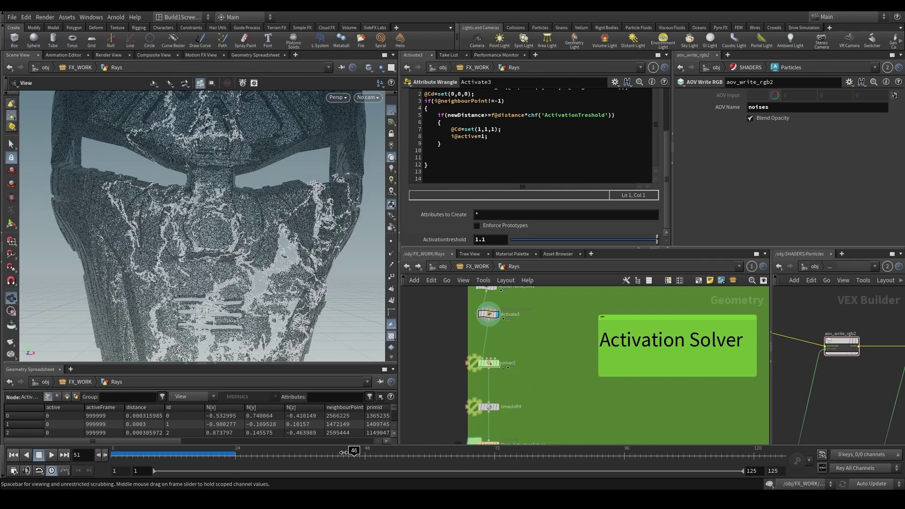
{"action": "scroll", "coordinate": [278, 271], "scroll_direction": "up", "scroll_amount": 5}
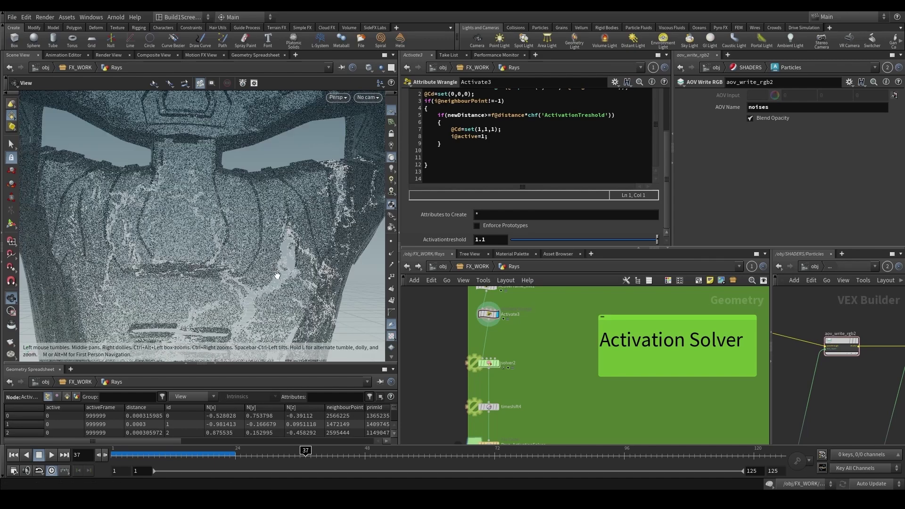
{"action": "scroll", "coordinate": [285, 290], "scroll_direction": "up", "scroll_amount": 4}
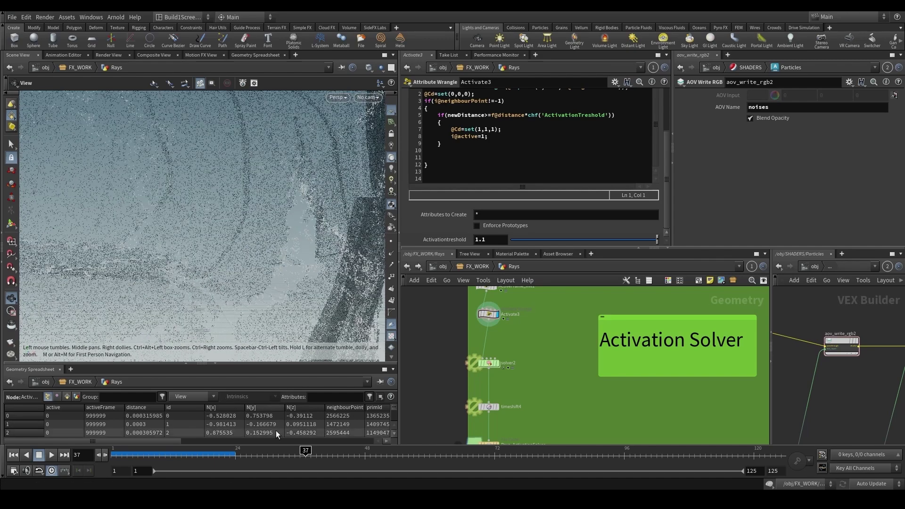
{"action": "mouse_move", "coordinate": [302, 455]}
{"action": "left_mouse_down"}
{"action": "mouse_move", "coordinate": [272, 455]}
{"action": "mouse_move", "coordinate": [280, 455]}
{"action": "left_mouse_up"}
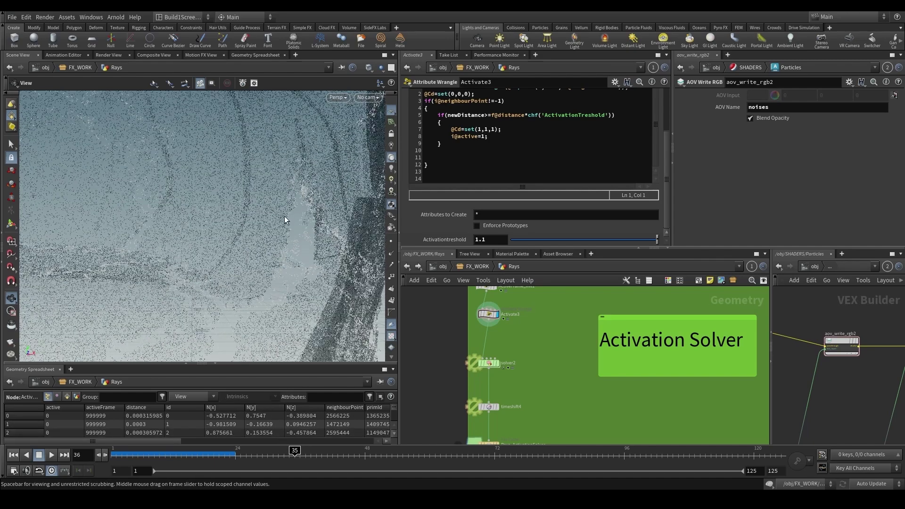
- Select the solver2 node and return the timeline to frame 1
{"action": "scroll", "coordinate": [518, 377], "scroll_direction": "down", "scroll_amount": 2}
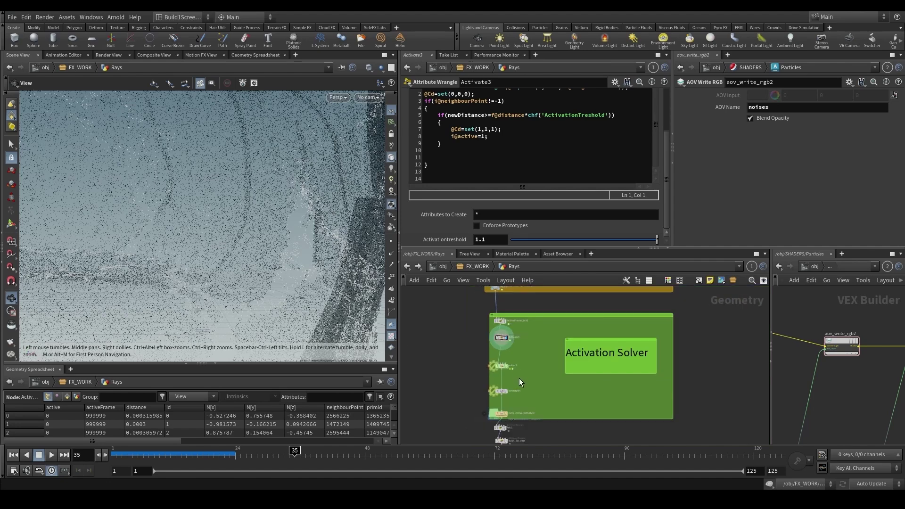
{"action": "left_click_drag", "start_coordinate": [520, 372], "coordinate": [450, 339]}
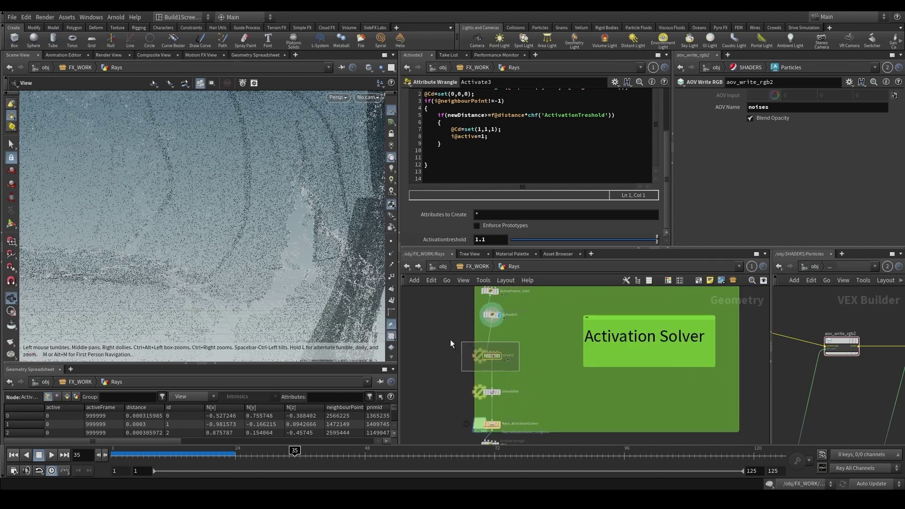
{"action": "left_click_drag", "start_coordinate": [499, 359], "coordinate": [501, 360]}
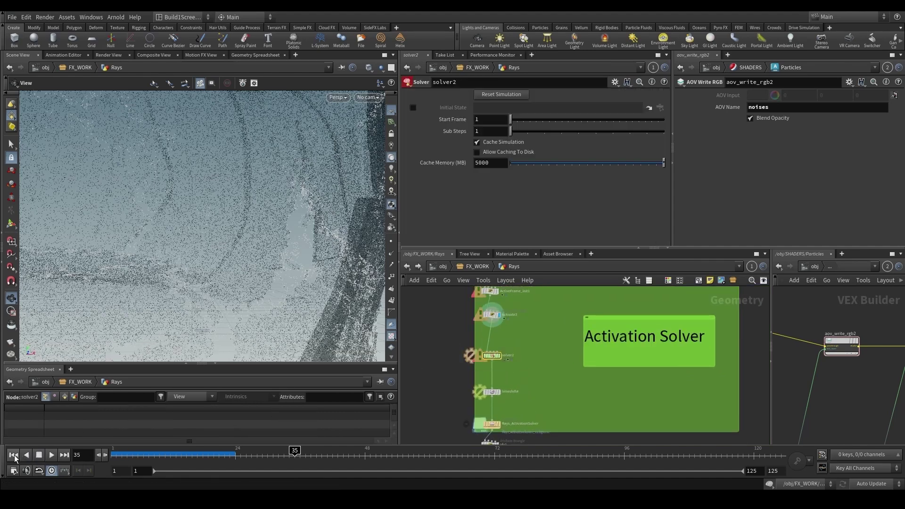
{"action": "key", "text": "ctrl+Up"}
- Show the ActiveFrame_init1 wrangle and highlight the 999999 value assigned to i@activeFrame
{"action": "scroll", "coordinate": [457, 349], "scroll_direction": "up", "scroll_amount": 2}
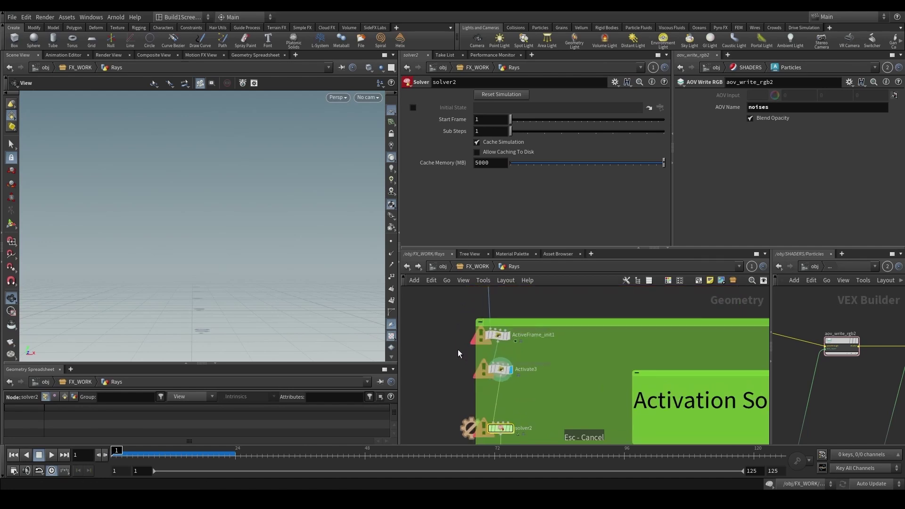
{"action": "left_click_drag", "start_coordinate": [529, 332], "coordinate": [529, 333]}
{"action": "left_click_drag", "start_coordinate": [491, 142], "coordinate": [475, 141]}
{"action": "scroll", "coordinate": [545, 362], "scroll_direction": "down", "scroll_amount": 2}
{"action": "middle_click_drag", "start_coordinate": [546, 386], "coordinate": [532, 332]}
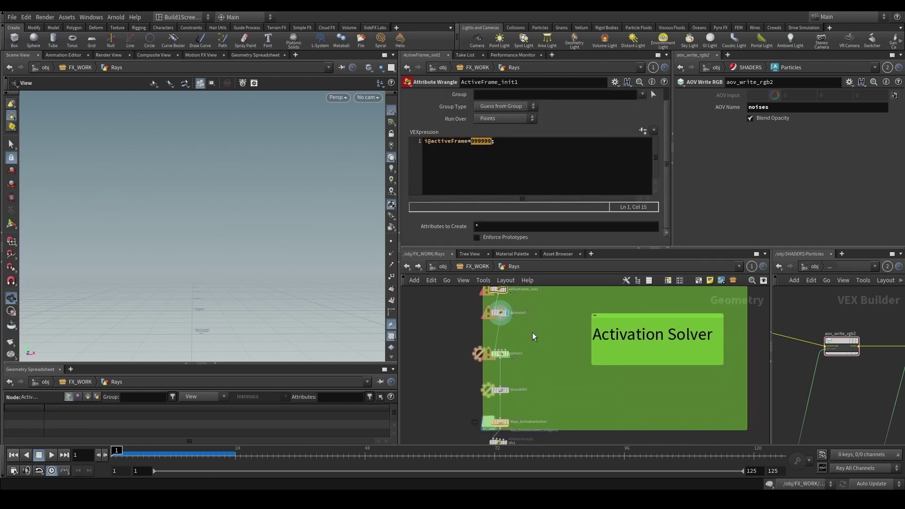
{"action": "scroll", "coordinate": [532, 336], "scroll_direction": "up", "scroll_amount": 2}
{"action": "left_click_drag", "start_coordinate": [528, 339], "coordinate": [460, 377]}
{"action": "left_click", "coordinate": [499, 361]}
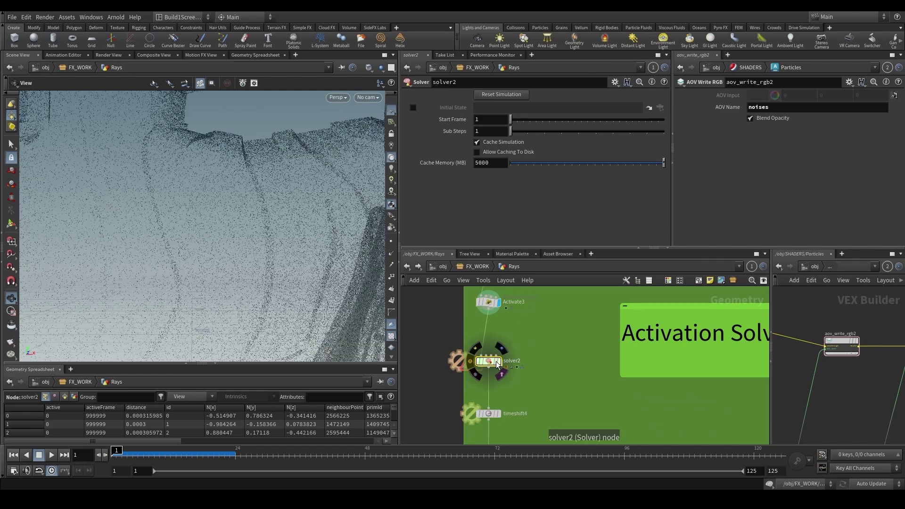
{"action": "double_click", "coordinate": [486, 361]}
{"action": "scroll", "coordinate": [533, 385], "scroll_direction": "up", "scroll_amount": 1}
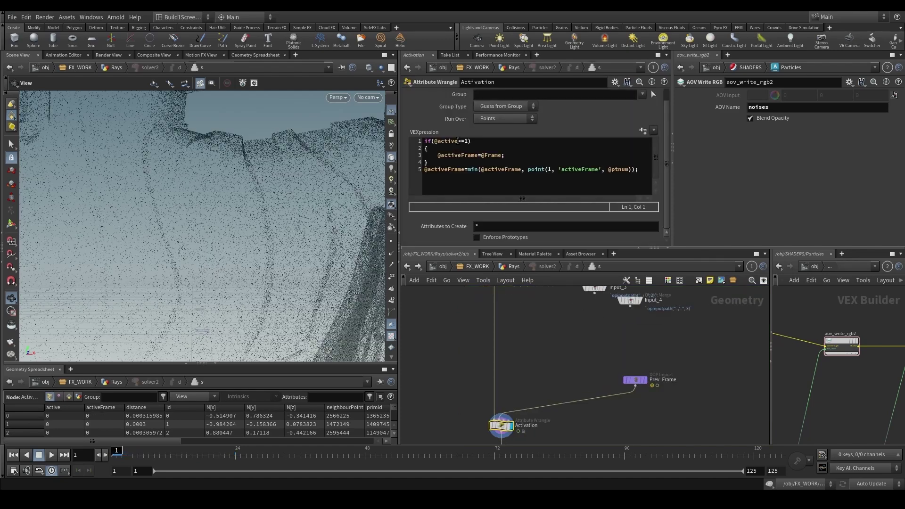
{"action": "left_click_drag", "start_coordinate": [440, 155], "coordinate": [507, 155]}
{"action": "left_click", "coordinate": [510, 154]}
{"action": "left_click", "coordinate": [435, 156]}
{"action": "left_click", "coordinate": [508, 155]}
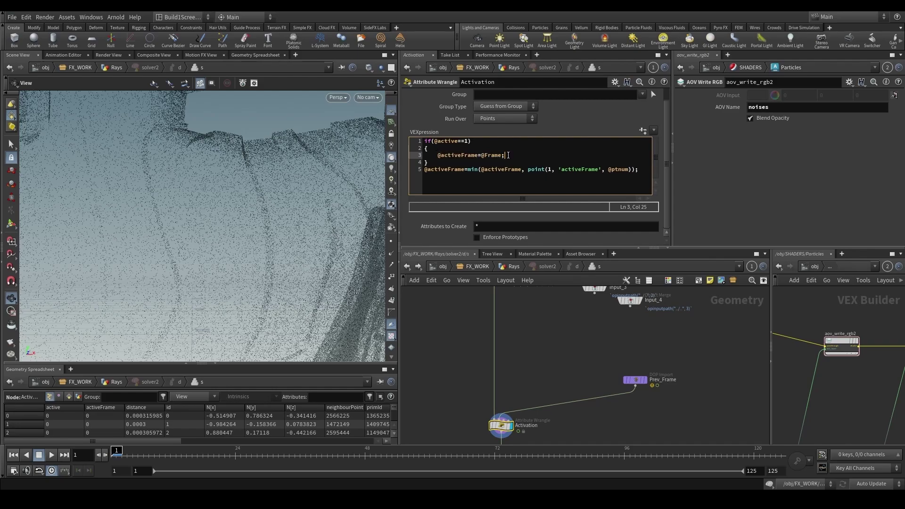
{"action": "scroll", "coordinate": [323, 233], "scroll_direction": "down", "scroll_amount": 10}
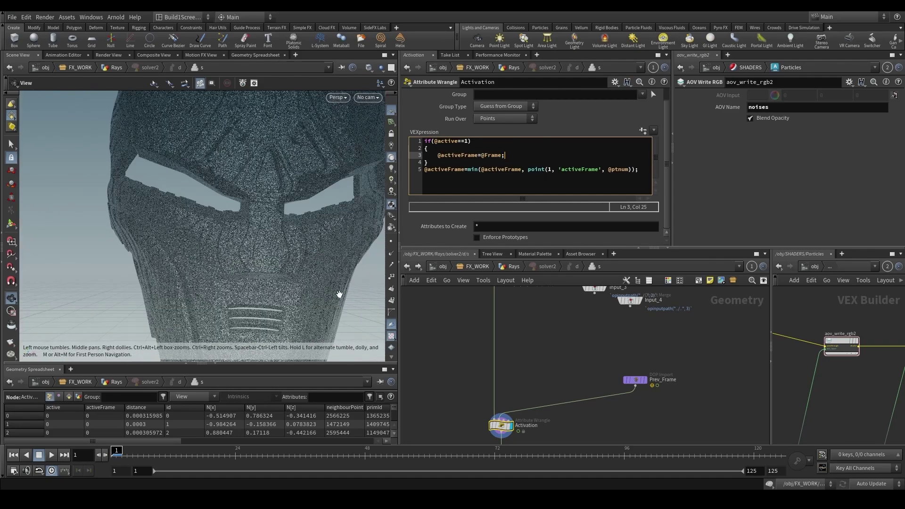
{"action": "left_click_drag", "start_coordinate": [464, 170], "coordinate": [630, 171]}
{"action": "left_click", "coordinate": [480, 169]}
{"action": "left_click", "coordinate": [459, 154]}
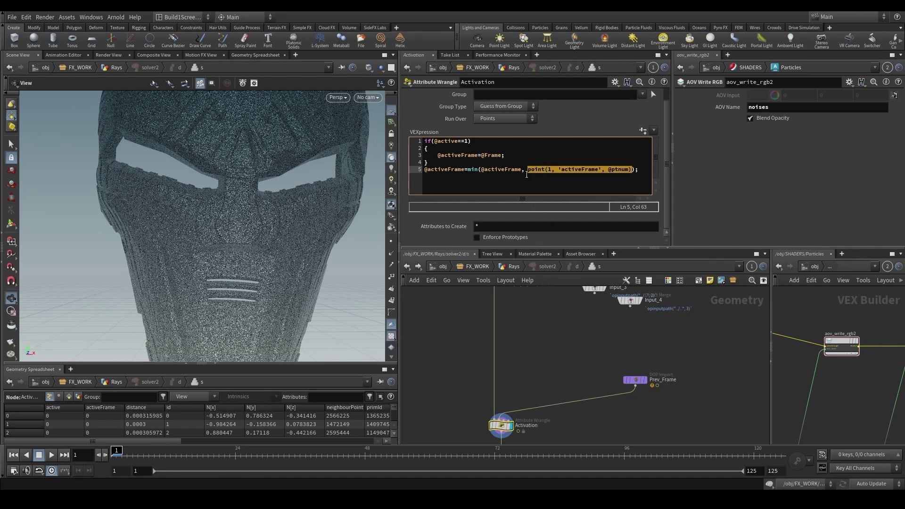
{"action": "left_click", "coordinate": [526, 172]}
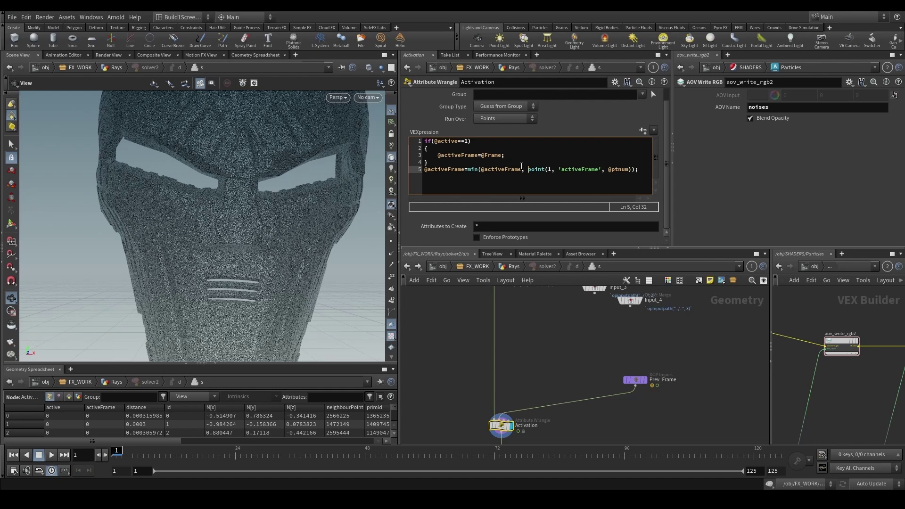
{"action": "left_click_drag", "start_coordinate": [521, 168], "coordinate": [507, 168]}
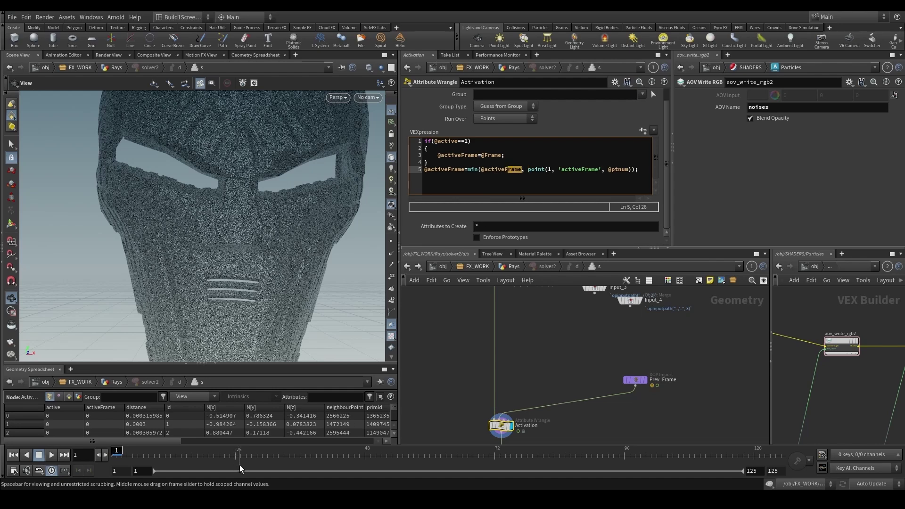
{"action": "left_click_drag", "start_coordinate": [527, 168], "coordinate": [629, 169]}
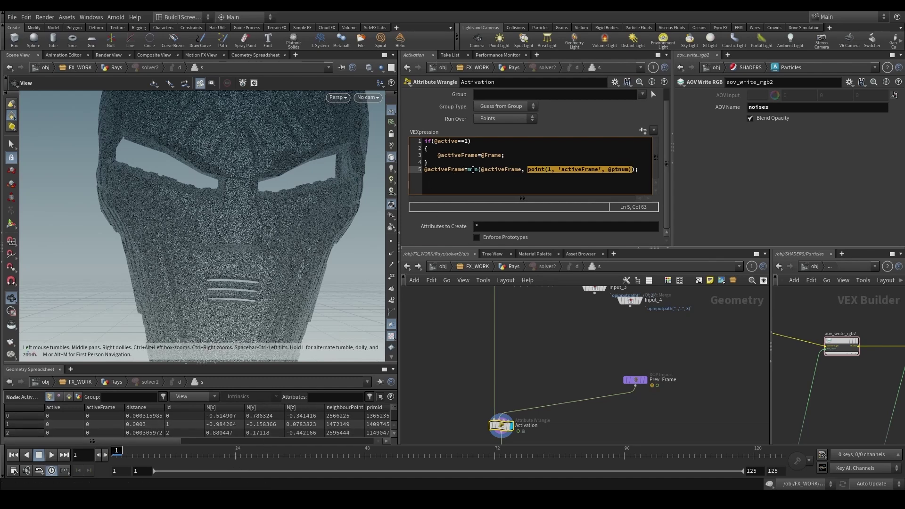
{"action": "left_click", "coordinate": [476, 169]}
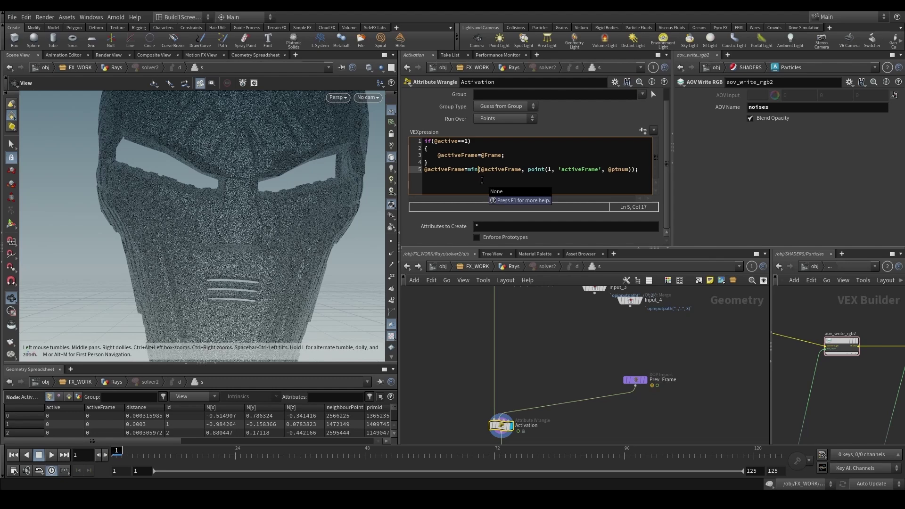
- Return from the solver to the Rays network and show the parameters of timeshift4 below solver2
{"action": "left_click", "coordinate": [513, 267]}
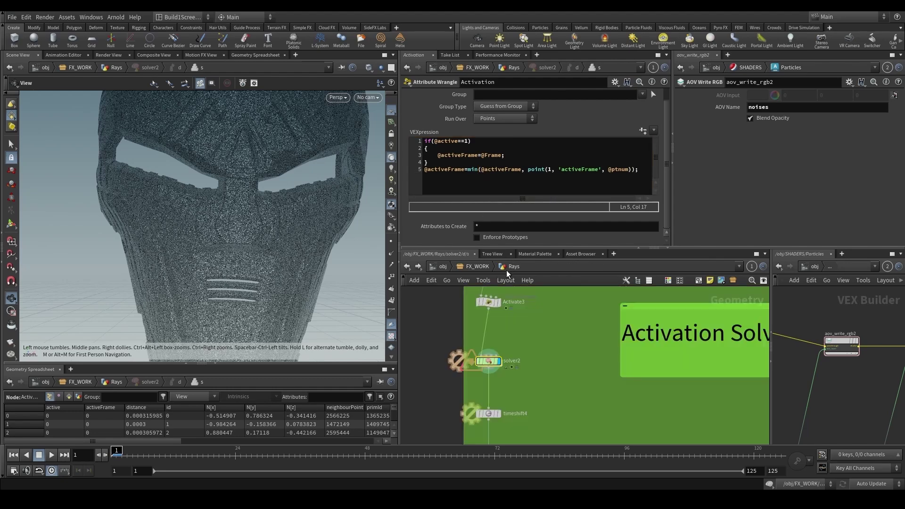
{"action": "scroll", "coordinate": [550, 337], "scroll_direction": "up", "scroll_amount": 2}
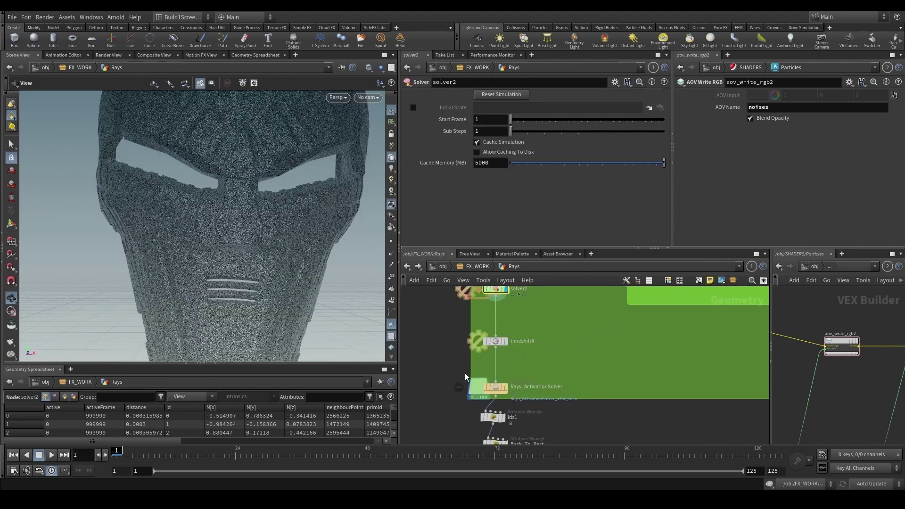
{"action": "scroll", "coordinate": [515, 336], "scroll_direction": "up", "scroll_amount": 2}
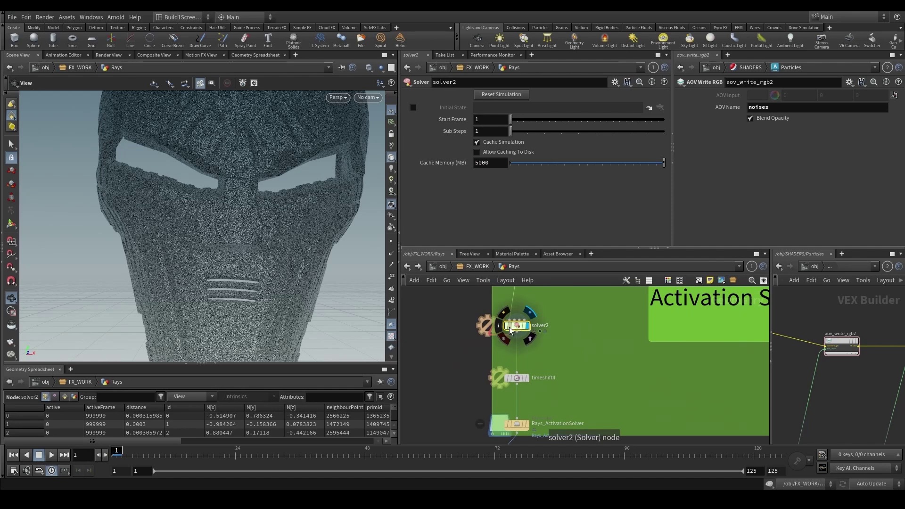
{"action": "scroll", "coordinate": [488, 386], "scroll_direction": "down", "scroll_amount": 2}
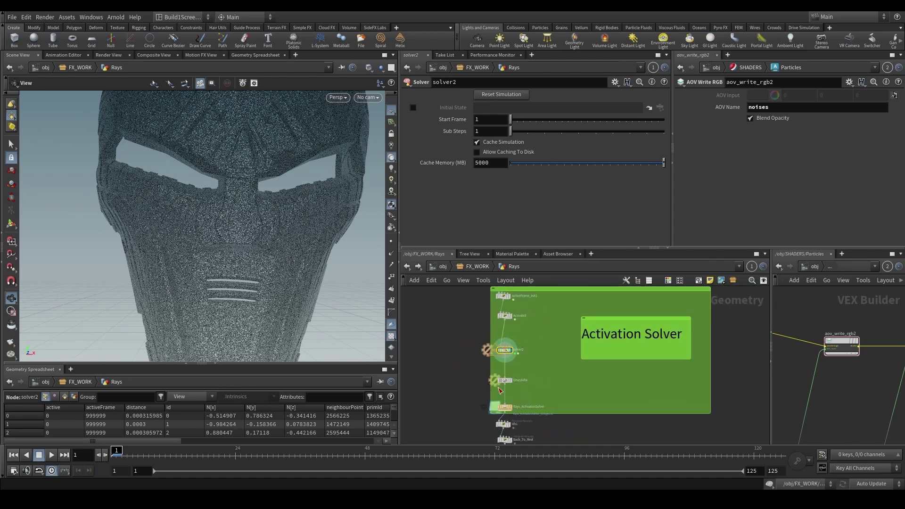
{"action": "scroll", "coordinate": [523, 391], "scroll_direction": "up", "scroll_amount": 3}
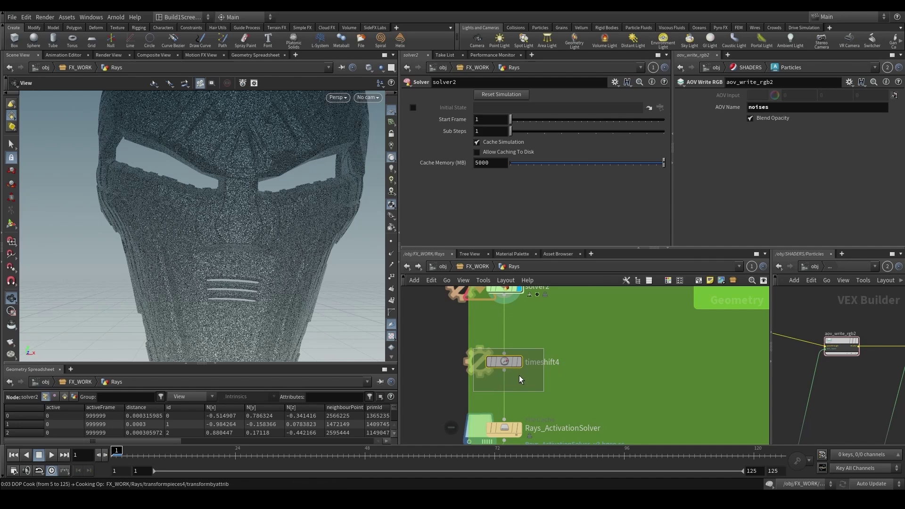
{"action": "left_click", "coordinate": [488, 360]}
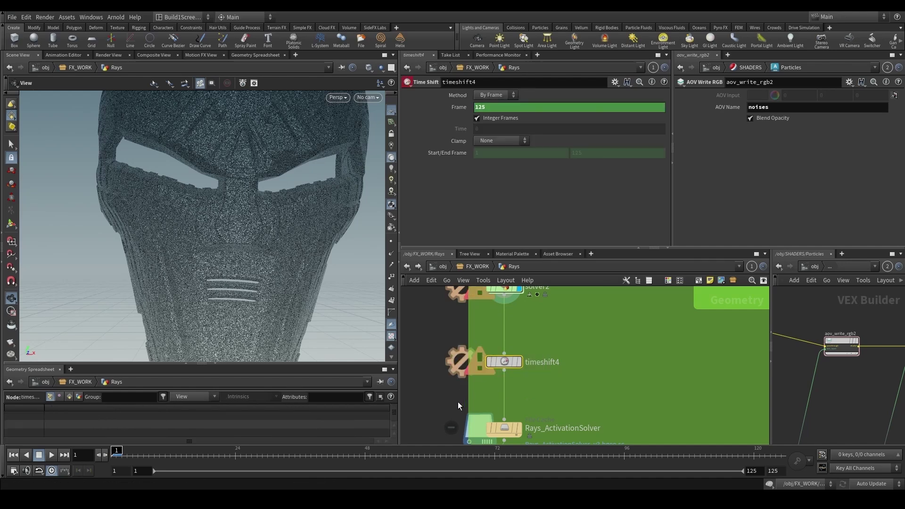
- Display the Rays_ActivationSolver file cache, scrub the timeline to frame 28 and view the mask from another angle
{"action": "middle_click_drag", "start_coordinate": [457, 402], "coordinate": [443, 338]}
{"action": "left_click", "coordinate": [490, 367]}
{"action": "left_click", "coordinate": [504, 366]}
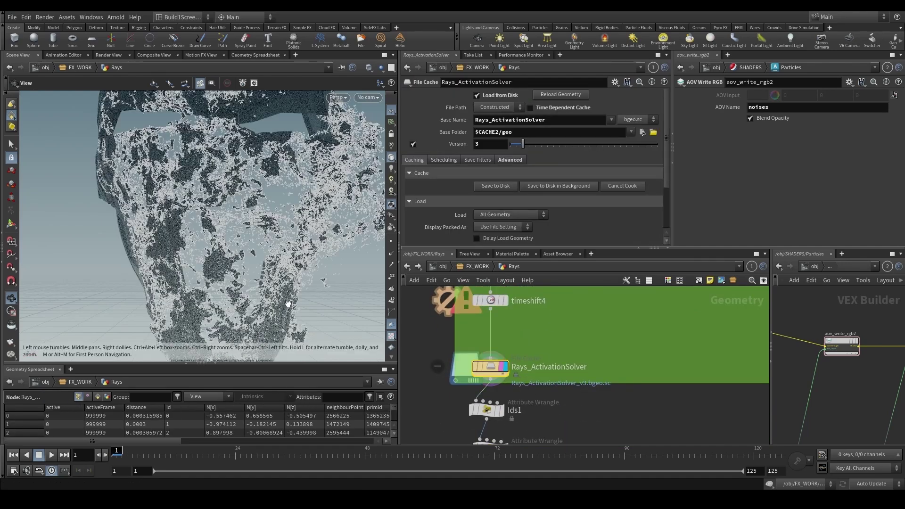
{"action": "left_click_drag", "start_coordinate": [278, 305], "coordinate": [243, 271]}
{"action": "key", "text": "Up"}
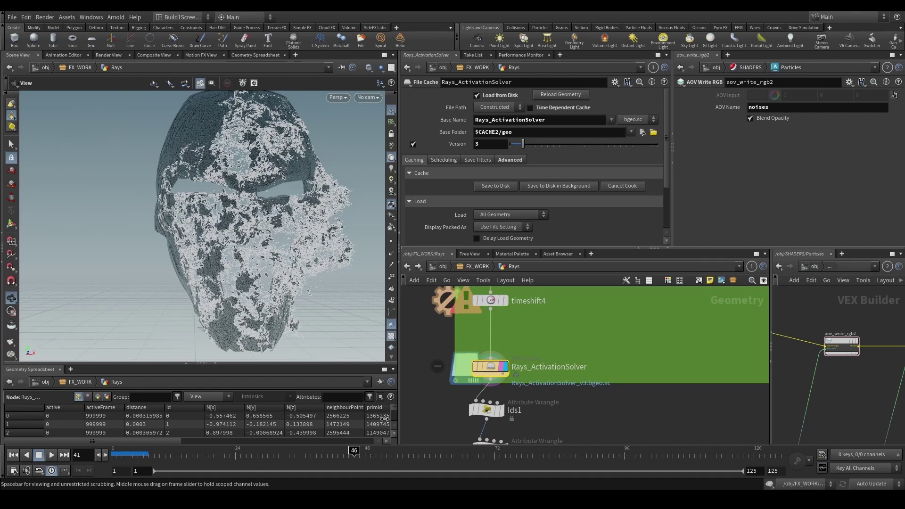
{"action": "left_click_drag", "start_coordinate": [309, 281], "coordinate": [278, 302]}
- Limit the Geometry Spreadsheet to the activeFrame attribute, sort the points by it and look through the values
{"action": "left_click", "coordinate": [219, 396]}
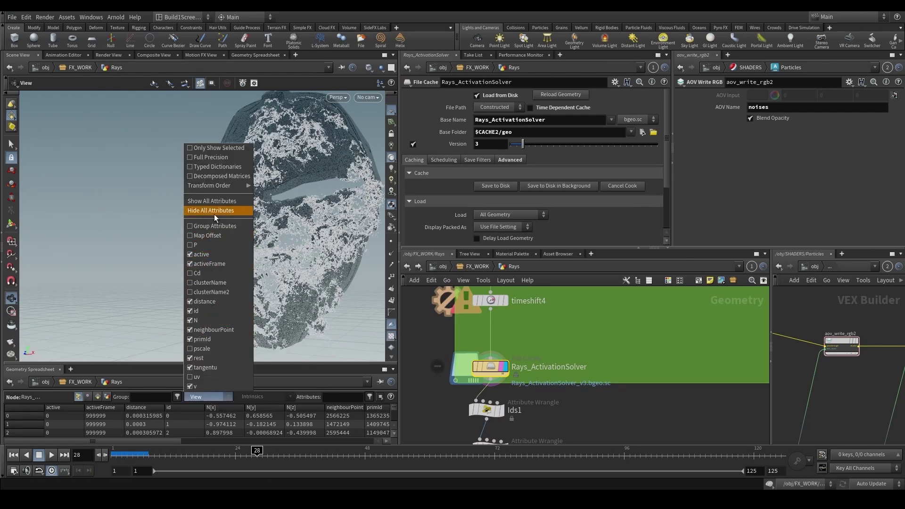
{"action": "left_click", "coordinate": [212, 210]}
{"action": "left_click", "coordinate": [202, 395]}
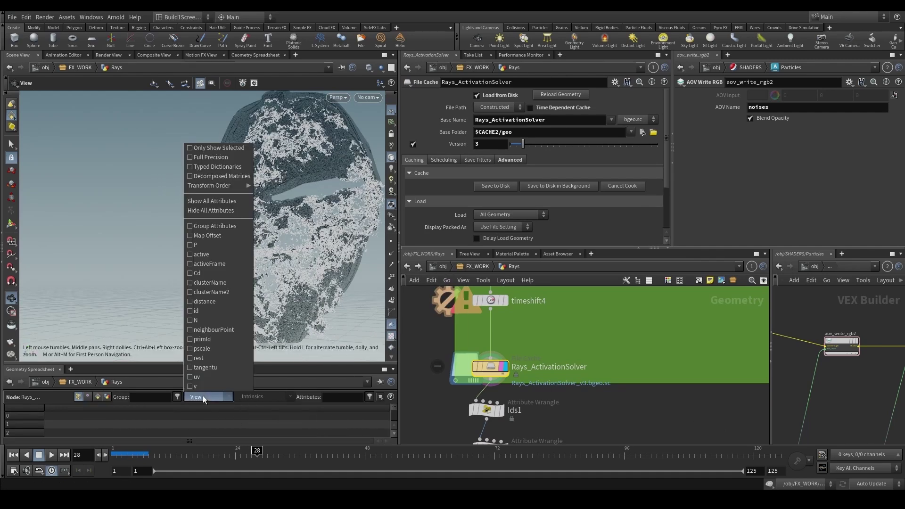
{"action": "left_click", "coordinate": [222, 264]}
{"action": "left_click", "coordinate": [61, 407]}
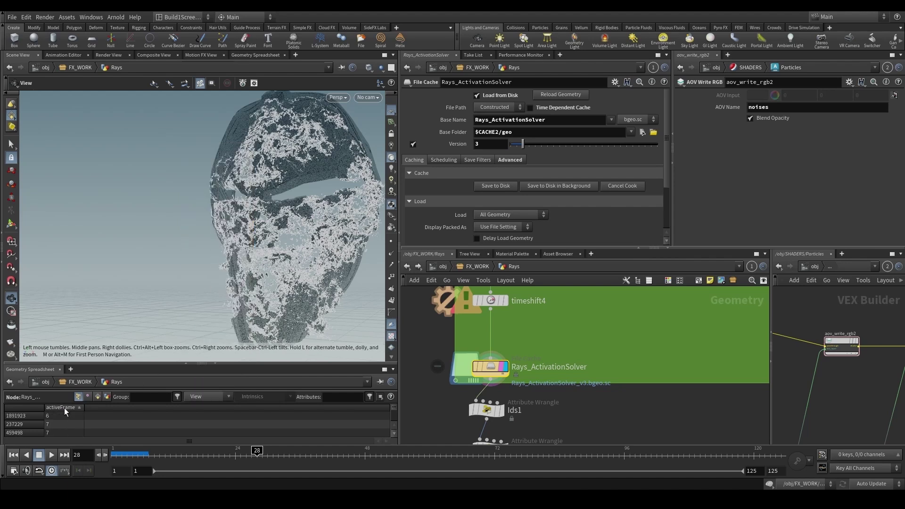
{"action": "scroll", "coordinate": [70, 425], "scroll_direction": "down", "scroll_amount": 1}
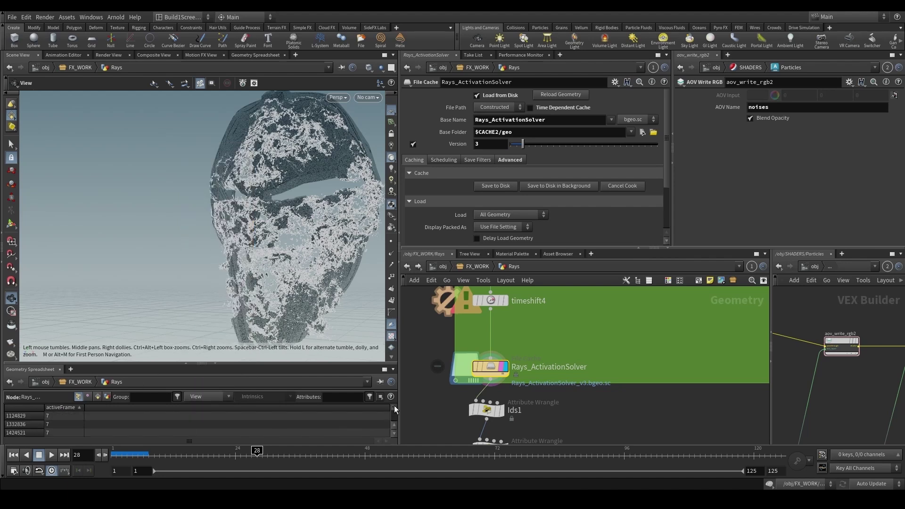
{"action": "left_click_drag", "start_coordinate": [394, 408], "coordinate": [392, 402]}
- Add an Attribute Wrangle on a separate branch from Rays_ActivationSolver and display it
{"action": "scroll", "coordinate": [551, 403], "scroll_direction": "down", "scroll_amount": 2}
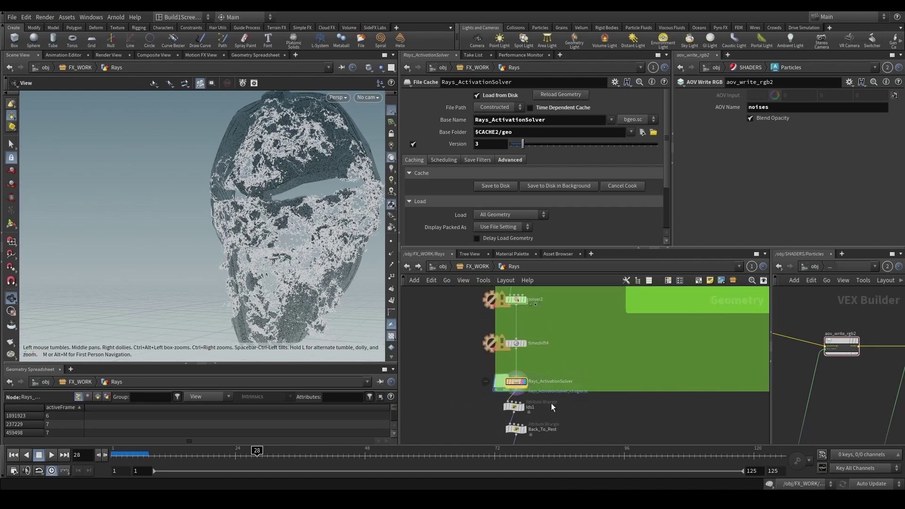
{"action": "scroll", "coordinate": [551, 403], "scroll_direction": "down", "scroll_amount": 5}
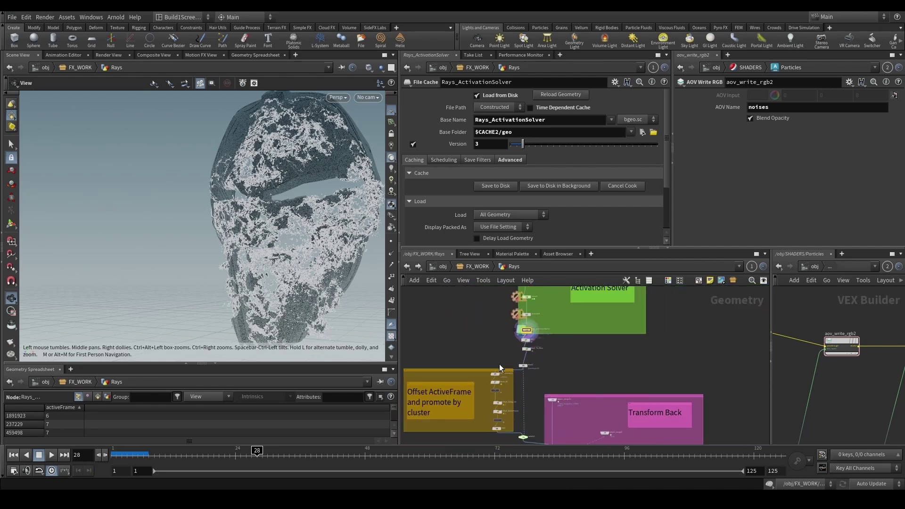
{"action": "scroll", "coordinate": [483, 360], "scroll_direction": "up", "scroll_amount": 4}
{"action": "key", "text": "Tab"}
{"action": "type", "text": "attw"}
{"action": "key", "text": "Return"}
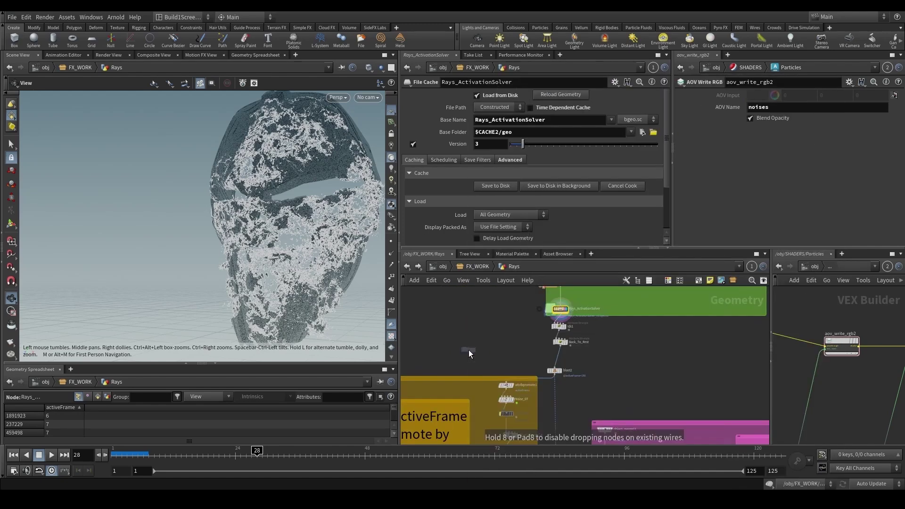
{"action": "left_click", "coordinate": [466, 350]}
{"action": "scroll", "coordinate": [466, 350], "scroll_direction": "up", "scroll_amount": 3}
{"action": "left_click", "coordinate": [456, 346]}
{"action": "middle_click_drag", "start_coordinate": [644, 287], "coordinate": [597, 337]}
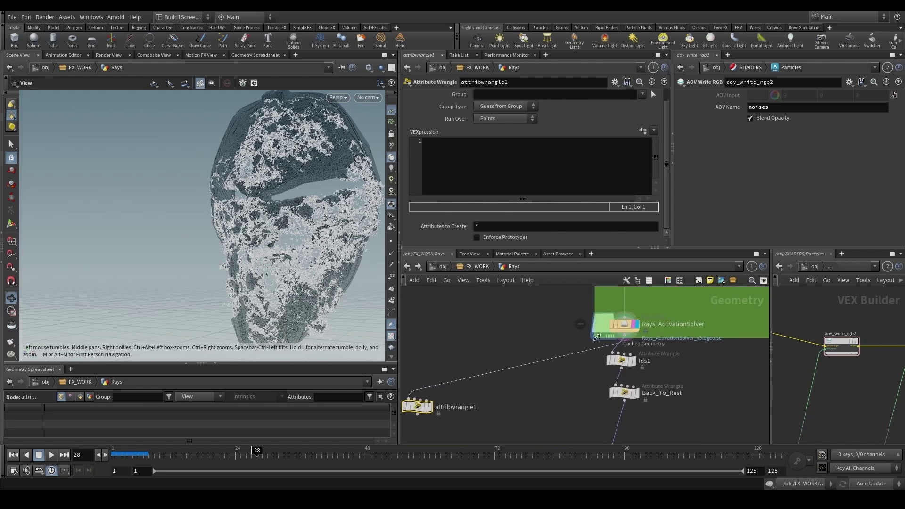
{"action": "middle_click_drag", "start_coordinate": [496, 349], "coordinate": [555, 320]}
{"action": "left_click", "coordinate": [464, 160]}
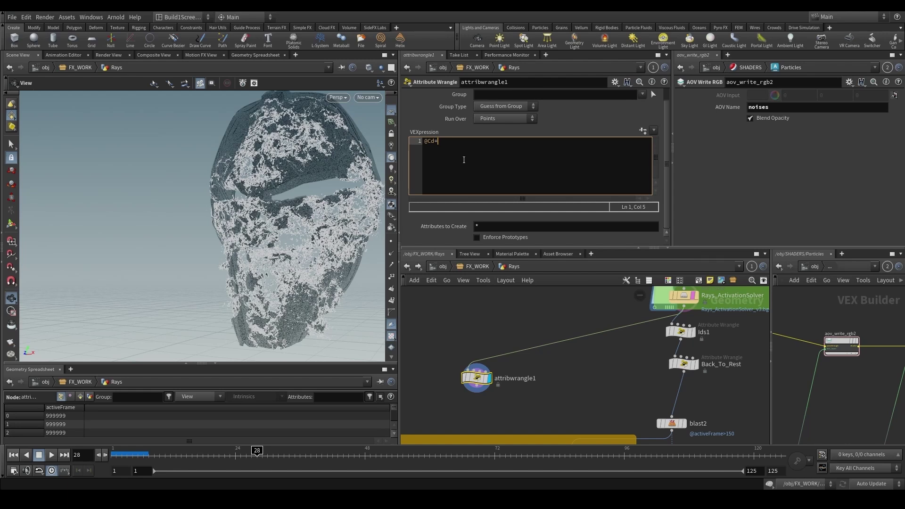
{"action": "type", "text": "@Cd=fit(@FciiveFrame,"}
{"action": "left_click_drag", "start_coordinate": [478, 143], "coordinate": [518, 143]}
{"action": "key", "text": "ctrl+c"}
{"action": "left_click", "coordinate": [528, 142]}
{"action": "key", "text": "ctrl+v"}
{"action": "type", "text": "+duration"}
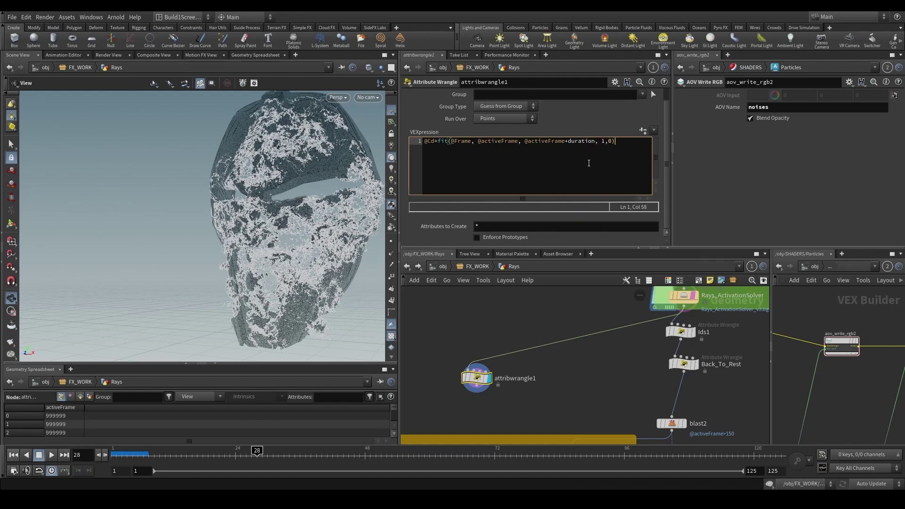
{"action": "left_click", "coordinate": [424, 141]}
{"action": "key", "text": "Return"}
{"action": "key", "text": "Up"}
{"action": "type", "text": "int durati"}
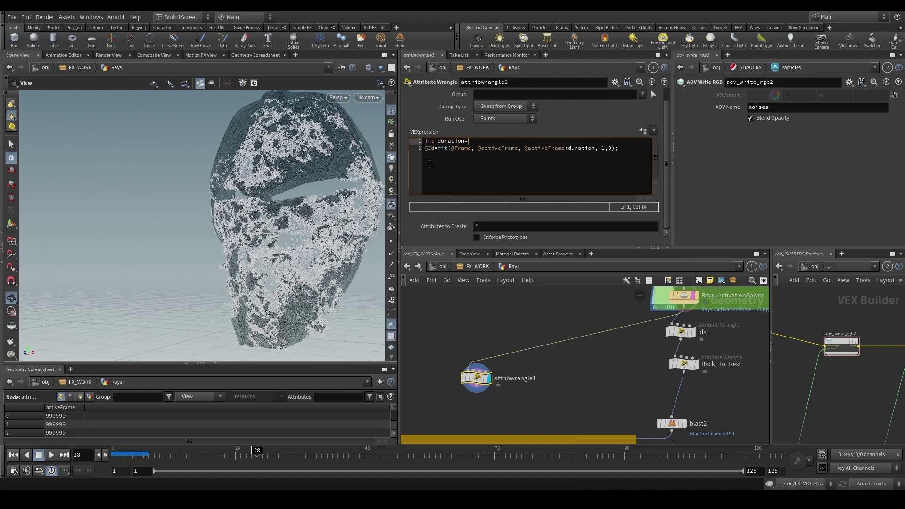
{"action": "type", "text": "on=chi('duration');"}
{"action": "left_click", "coordinate": [643, 130]}
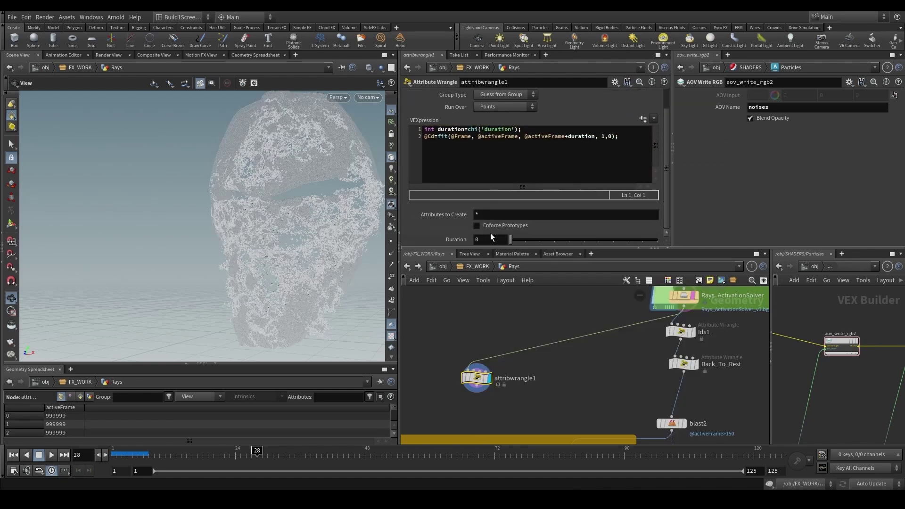
- Set the wrangle's Duration to 10 and scrub the timeline to frame 70 to check the point colours
{"action": "left_click", "coordinate": [490, 239]}
{"action": "type", "text": "10"}
{"action": "key", "text": "Return"}
{"action": "scroll", "coordinate": [501, 358], "scroll_direction": "down", "scroll_amount": 2}
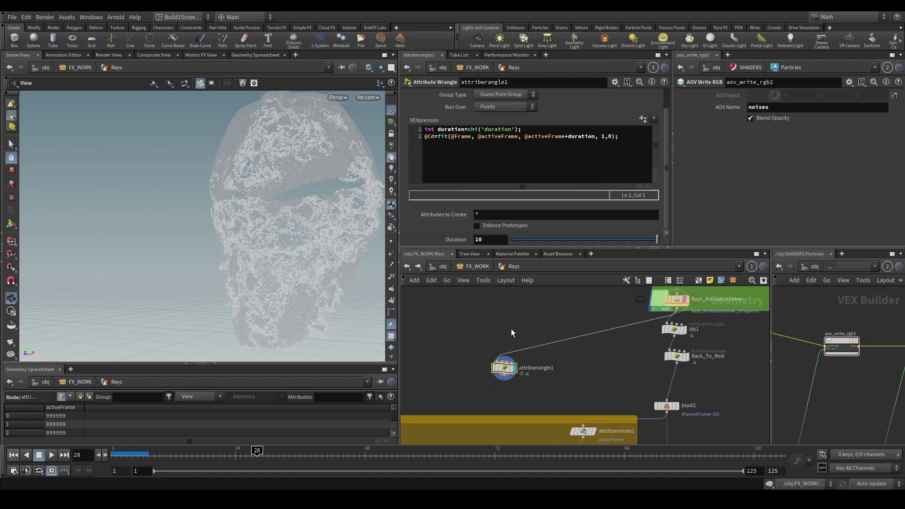
{"action": "scroll", "coordinate": [514, 344], "scroll_direction": "down", "scroll_amount": 3}
{"action": "scroll", "coordinate": [517, 358], "scroll_direction": "up", "scroll_amount": 2}
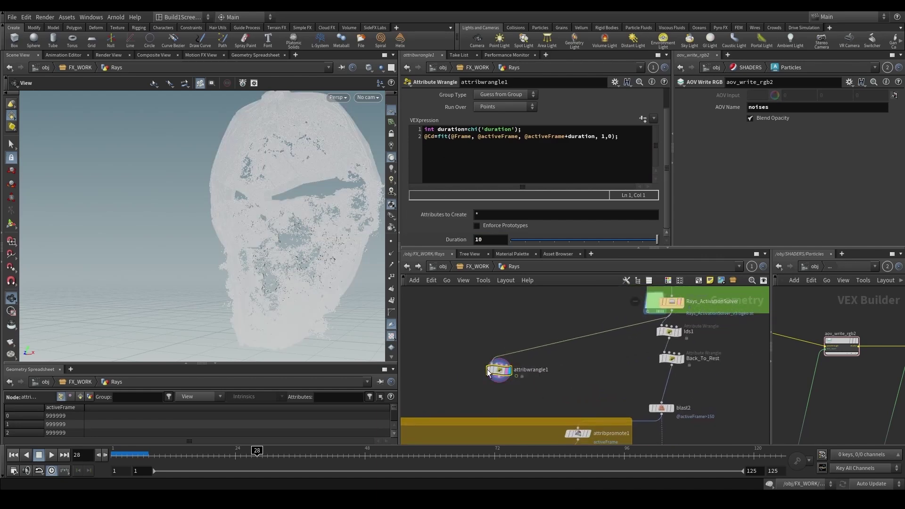
{"action": "left_click_drag", "start_coordinate": [227, 450], "coordinate": [483, 454]}
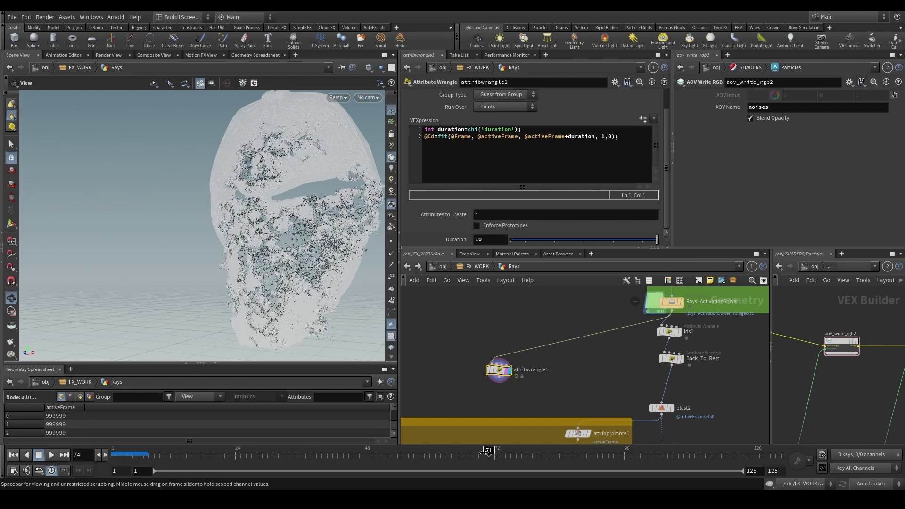
{"action": "left_click", "coordinate": [605, 137]}
{"action": "key", "text": "BackSpace"}
{"action": "type", "text": "0"}
{"action": "left_click", "coordinate": [612, 138]}
{"action": "key", "text": "BackSpace"}
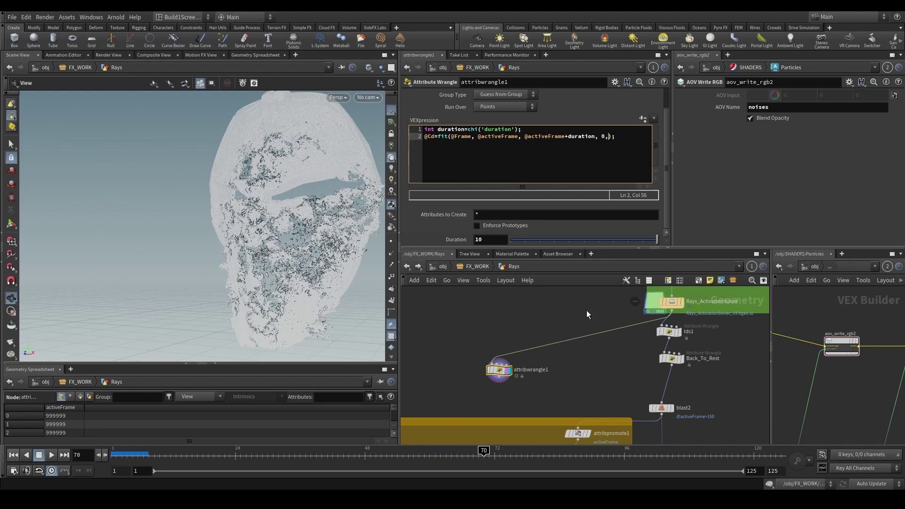
{"action": "type", "text": "1"}
{"action": "left_click", "coordinate": [595, 368]}
- Check attribwrangle1's colour change on the mask by scrubbing to frame 122 and back to frame 73
{"action": "left_click_drag", "start_coordinate": [261, 289], "coordinate": [300, 288]}
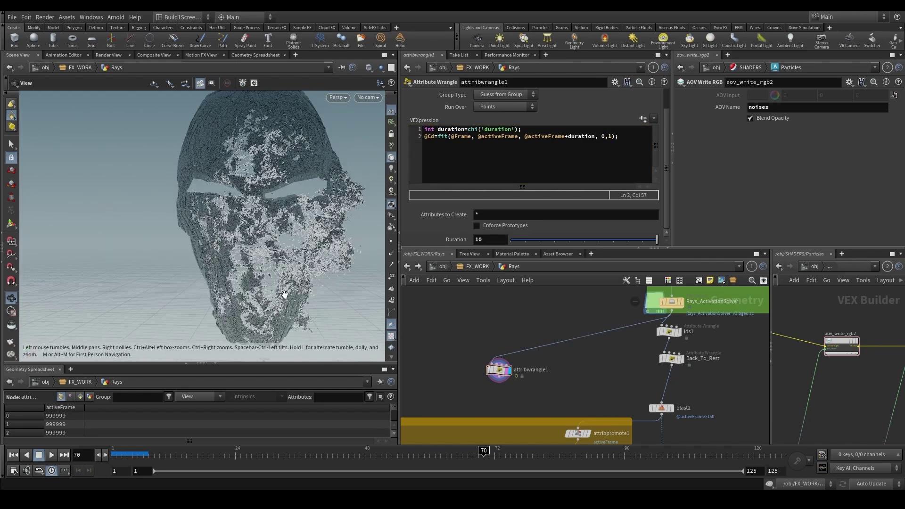
{"action": "left_click_drag", "start_coordinate": [308, 458], "coordinate": [762, 426]}
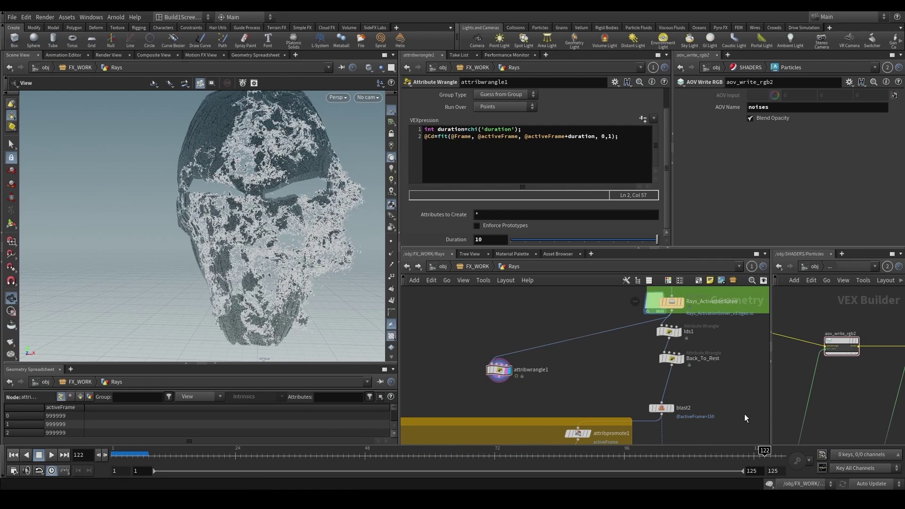
{"action": "scroll", "coordinate": [633, 368], "scroll_direction": "down", "scroll_amount": 2}
{"action": "scroll", "coordinate": [659, 326], "scroll_direction": "up", "scroll_amount": 3}
{"action": "left_click", "coordinate": [648, 329]}
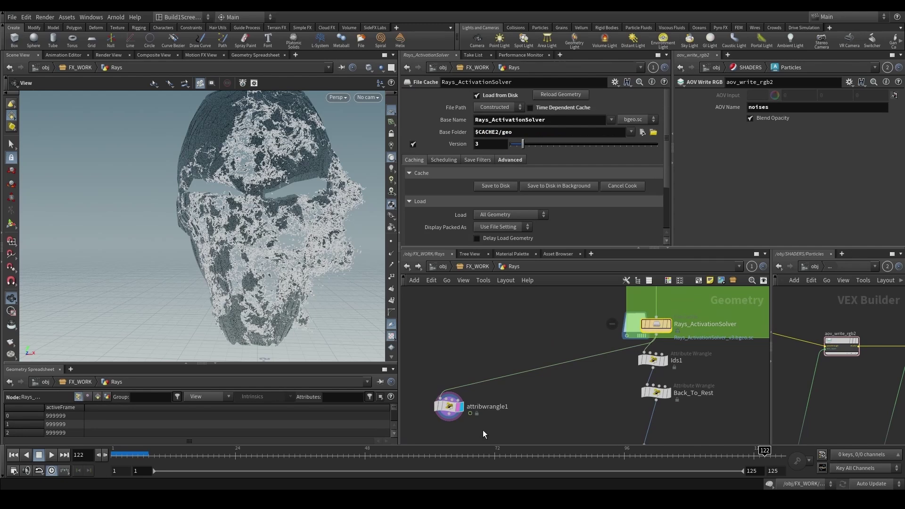
{"action": "left_click", "coordinate": [451, 407]}
{"action": "left_click_drag", "start_coordinate": [362, 449], "coordinate": [500, 451]}
- Inspect the Rays_ActivationSolver cache node, scrub the timeline to frame 63 and bring the Activation Solver box into view
{"action": "left_click", "coordinate": [654, 323]}
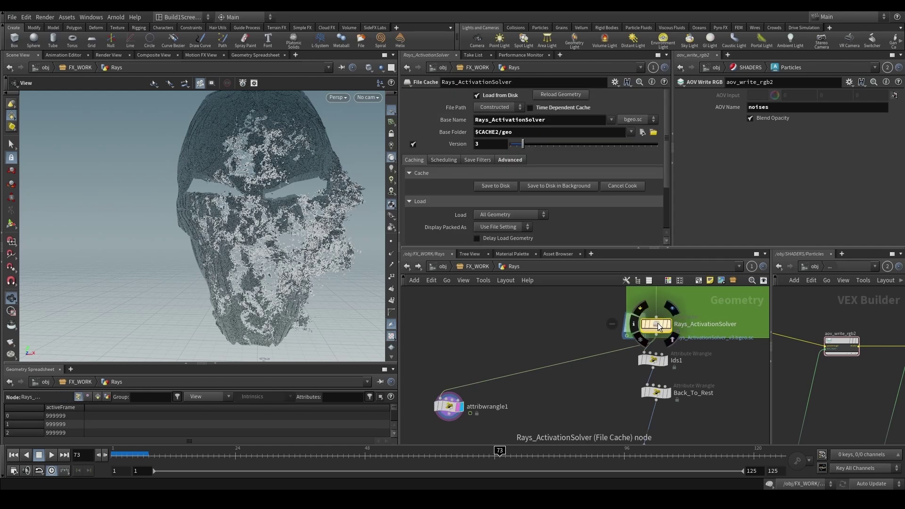
{"action": "middle_click", "coordinate": [655, 323]}
{"action": "scroll", "coordinate": [563, 335], "scroll_direction": "down", "scroll_amount": 3}
{"action": "middle_click_drag", "start_coordinate": [564, 345], "coordinate": [560, 353]}
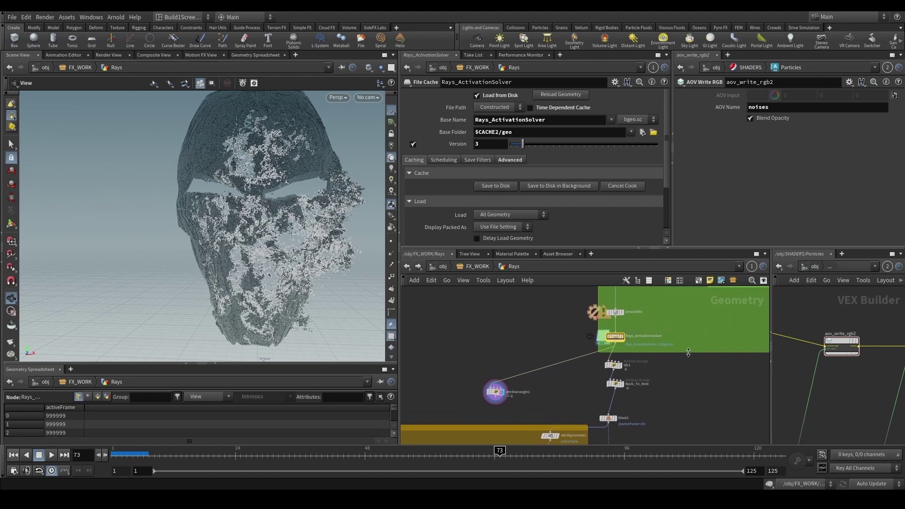
{"action": "left_click_drag", "start_coordinate": [544, 451], "coordinate": [661, 450]}
{"action": "left_click_drag", "start_coordinate": [737, 451], "coordinate": [445, 451]}
{"action": "scroll", "coordinate": [612, 346], "scroll_direction": "up", "scroll_amount": 3}
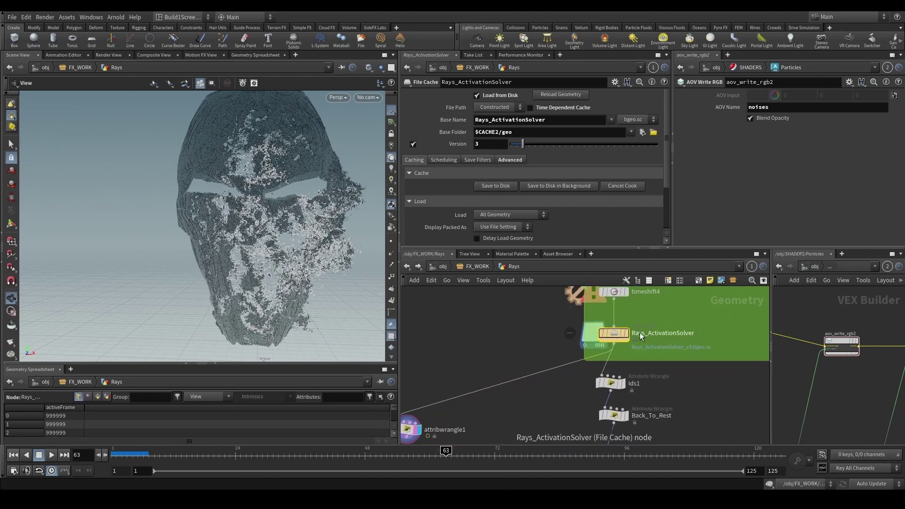
{"action": "scroll", "coordinate": [585, 352], "scroll_direction": "down", "scroll_amount": 5}
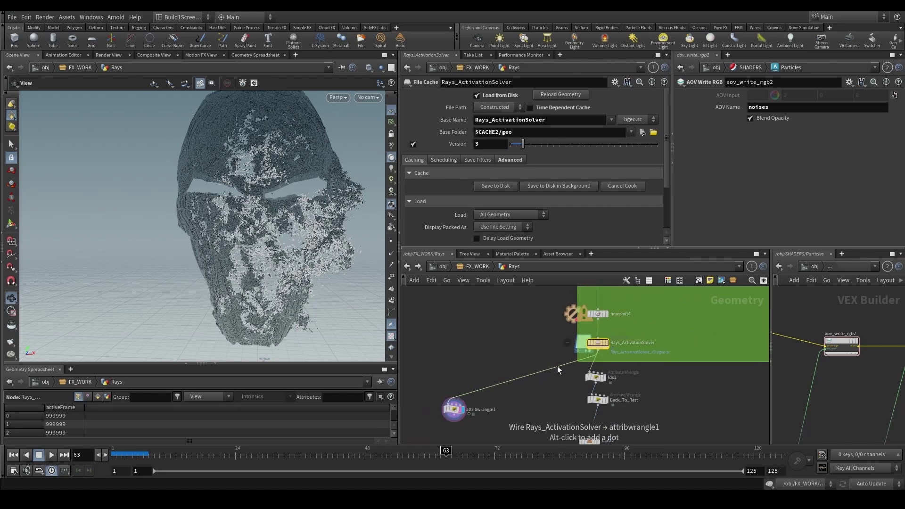
{"action": "middle_click_drag", "start_coordinate": [671, 372], "coordinate": [630, 378]}
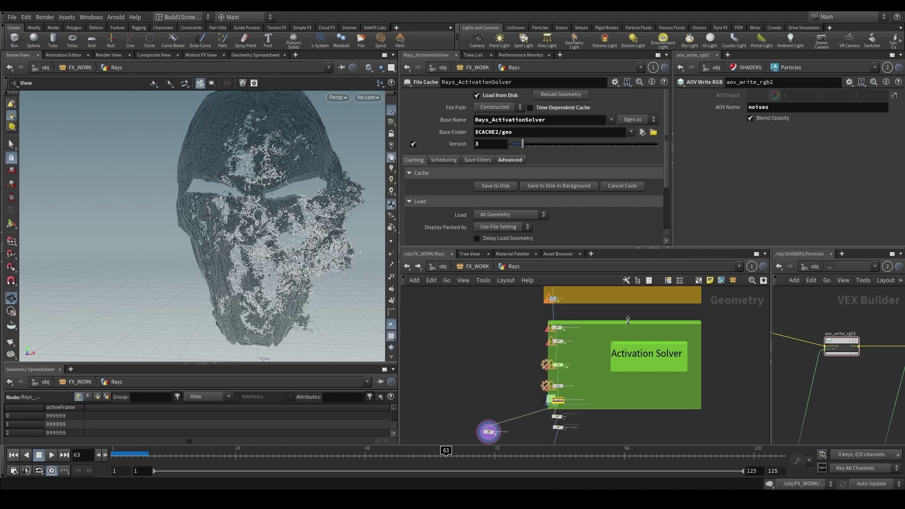
- Scrub the timeline to frame 107 to check the activation on the mask, and inspect attribwrangle1's code
{"action": "scroll", "coordinate": [483, 341], "scroll_direction": "up", "scroll_amount": 3}
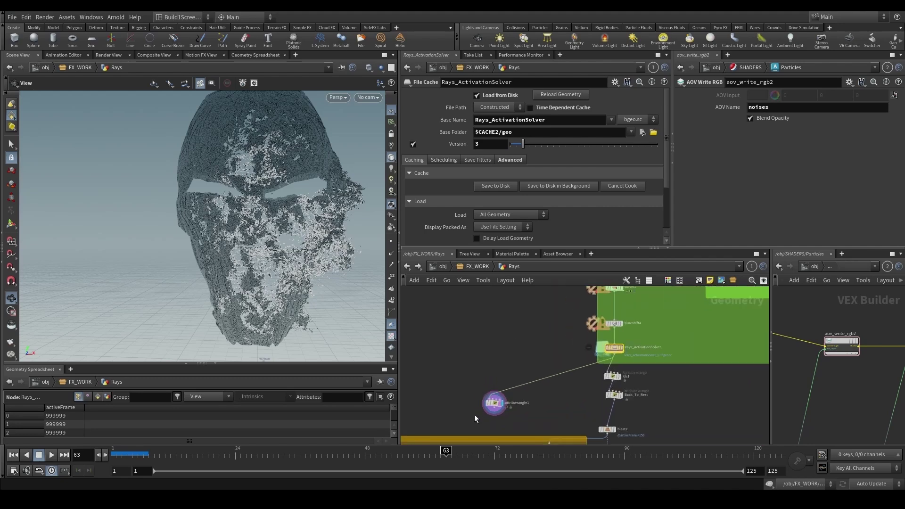
{"action": "left_click_drag", "start_coordinate": [445, 454], "coordinate": [683, 454]}
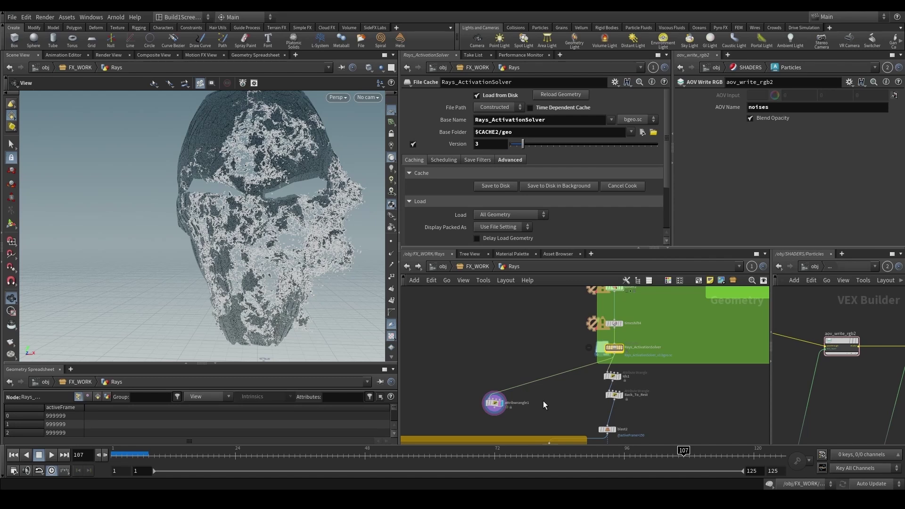
{"action": "left_click", "coordinate": [495, 401]}
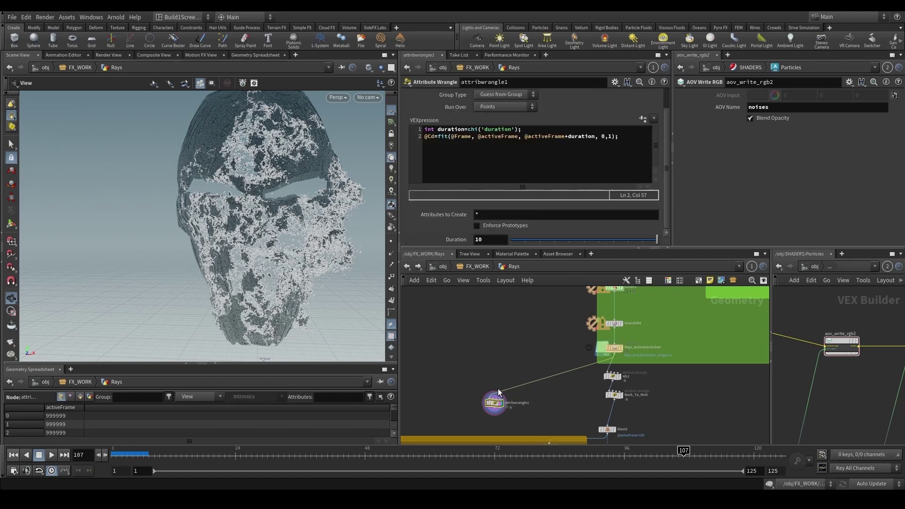
- Display the ActiveFrame_init1 wrangle in the Activation Solver box and inspect its initial activeFrame value and the mask
{"action": "scroll", "coordinate": [537, 372], "scroll_direction": "up", "scroll_amount": 5}
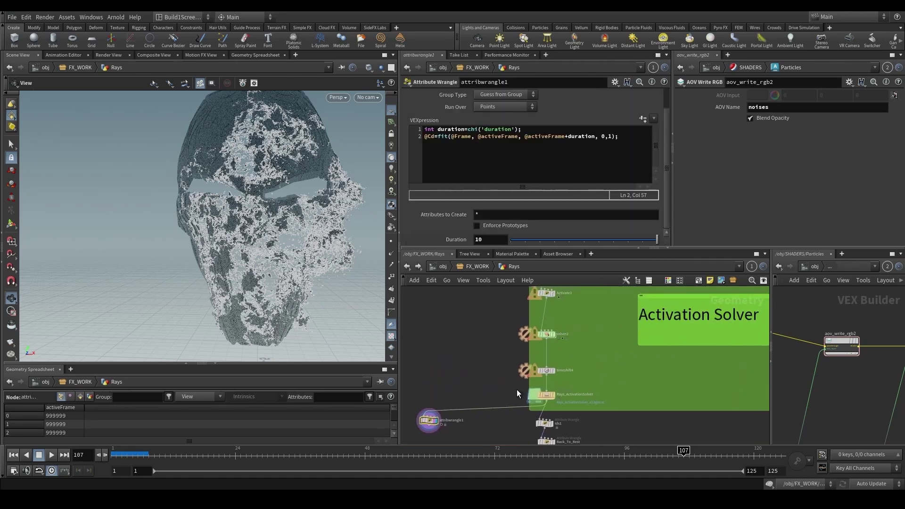
{"action": "middle_click_drag", "start_coordinate": [583, 383], "coordinate": [572, 397]}
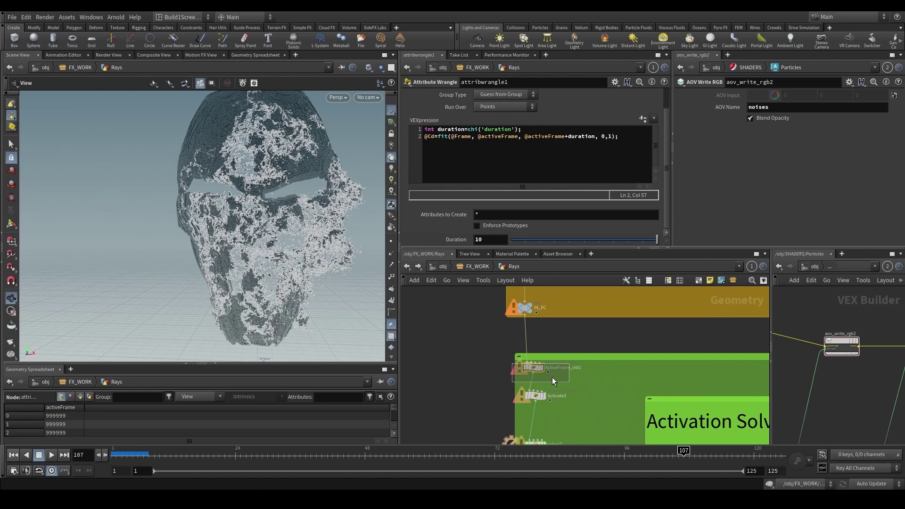
{"action": "left_click", "coordinate": [532, 368]}
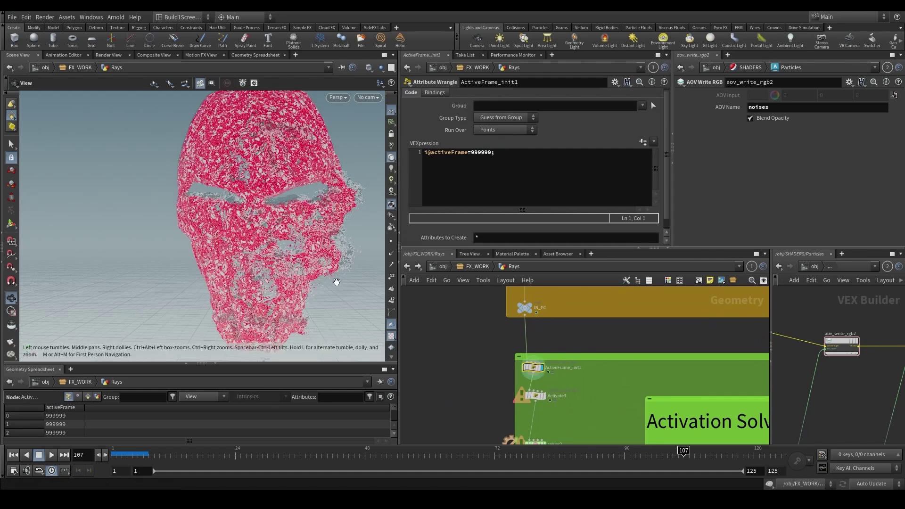
{"action": "left_click_drag", "start_coordinate": [337, 282], "coordinate": [287, 240]}
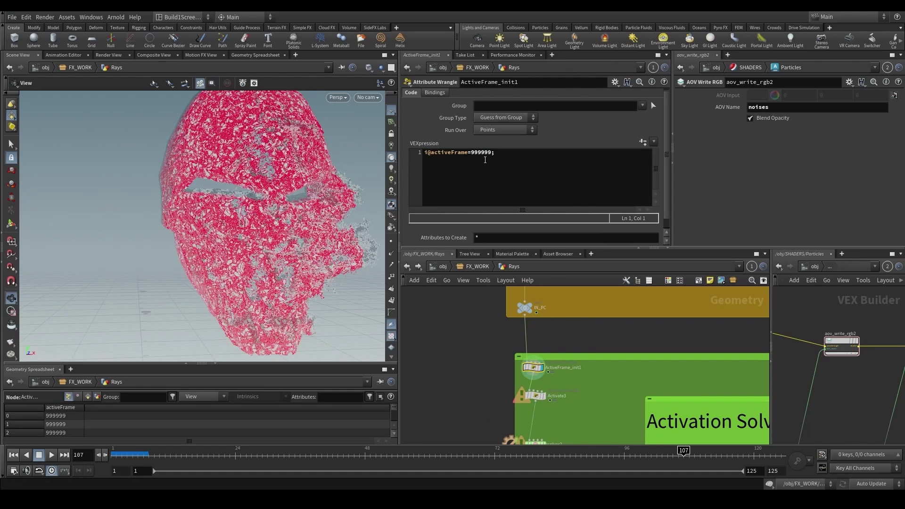
- Display the Activate3 wrangle, highlight its i@active=1; line and examine the activated points on the mask
{"action": "left_click", "coordinate": [535, 396]}
{"action": "left_click_drag", "start_coordinate": [271, 283], "coordinate": [228, 281]}
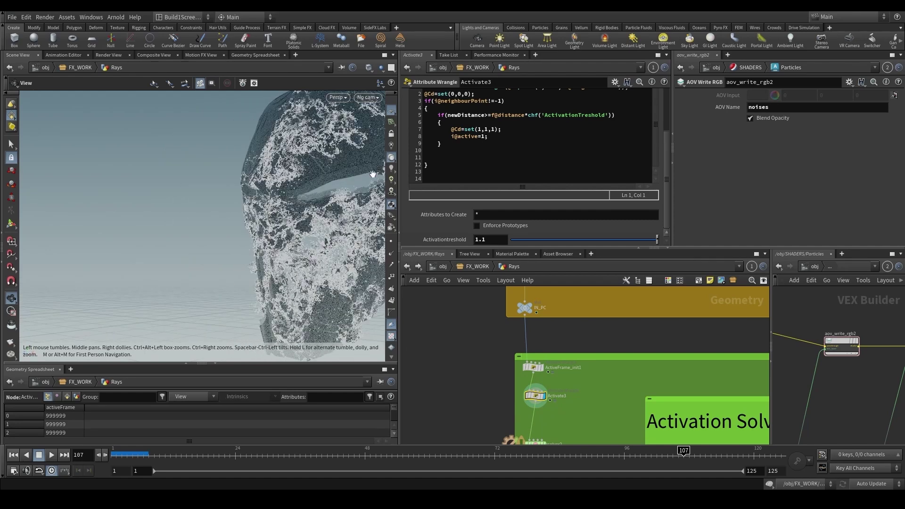
{"action": "left_click_drag", "start_coordinate": [488, 137], "coordinate": [460, 138]}
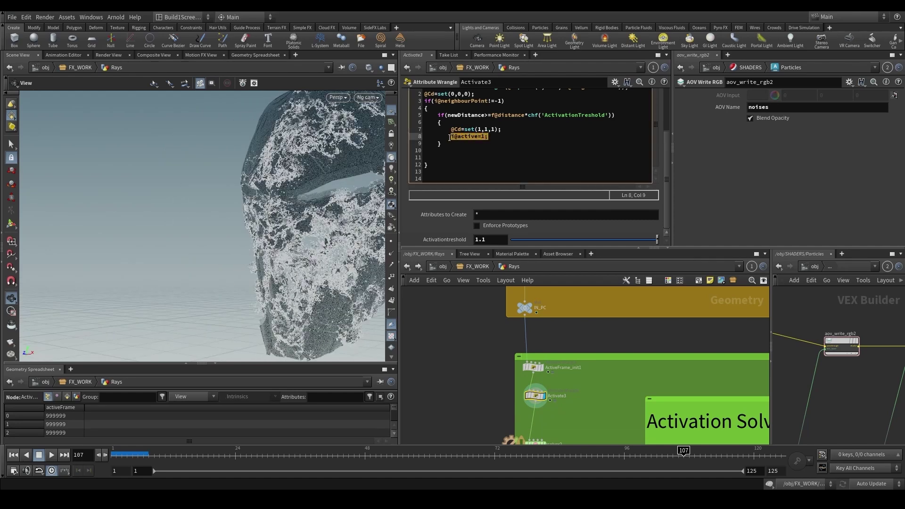
{"action": "left_click_drag", "start_coordinate": [226, 283], "coordinate": [274, 283]}
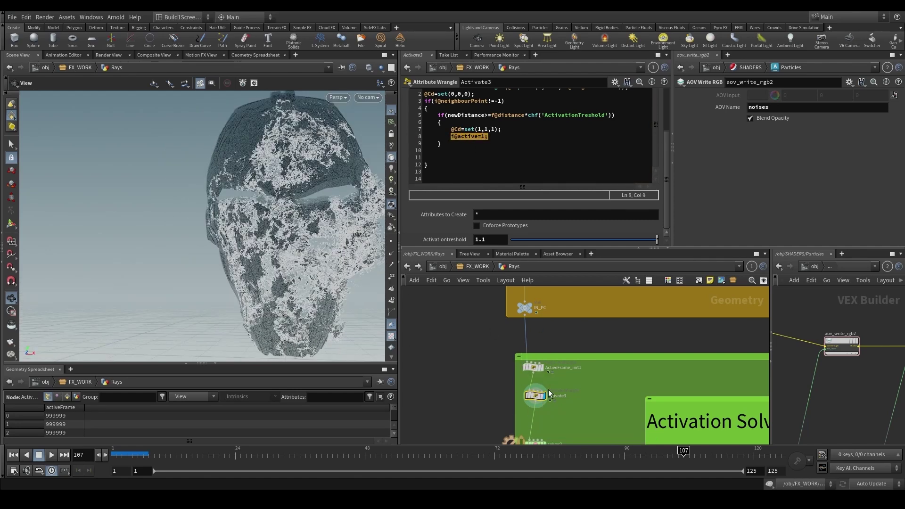
- Recheck ActiveFrame_init1, inspect the Activation wrangle inside solver2 at frame 1 and return to the Rays network
{"action": "left_click", "coordinate": [526, 371]}
{"action": "scroll", "coordinate": [526, 372], "scroll_direction": "down", "scroll_amount": 3}
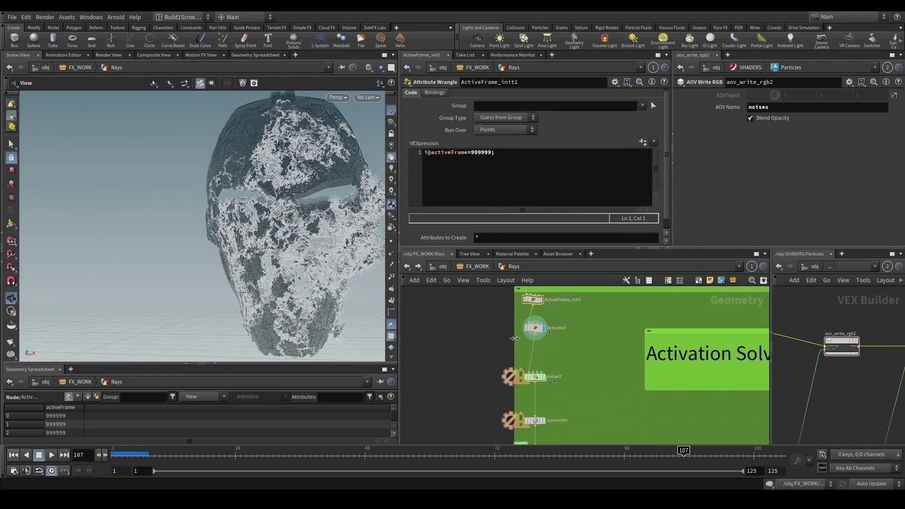
{"action": "double_click", "coordinate": [535, 376]}
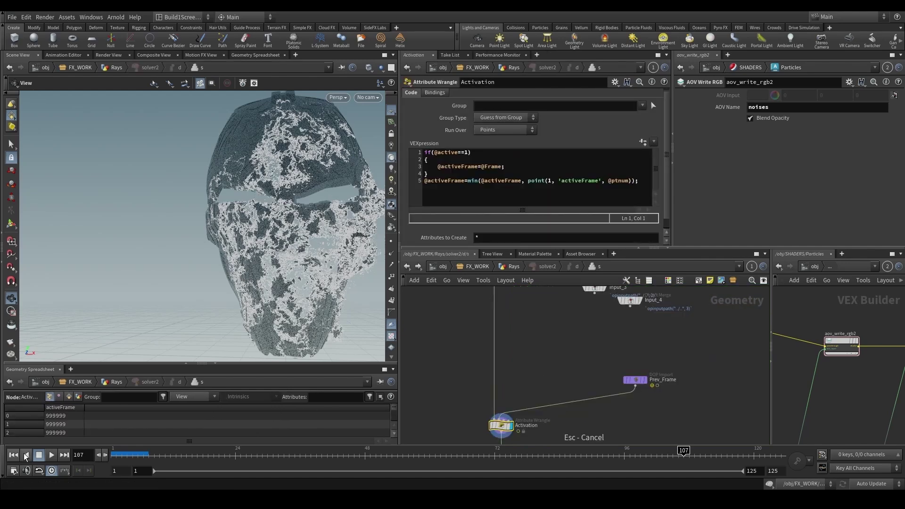
{"action": "key", "text": "ctrl+Up"}
{"action": "left_click", "coordinate": [468, 180]}
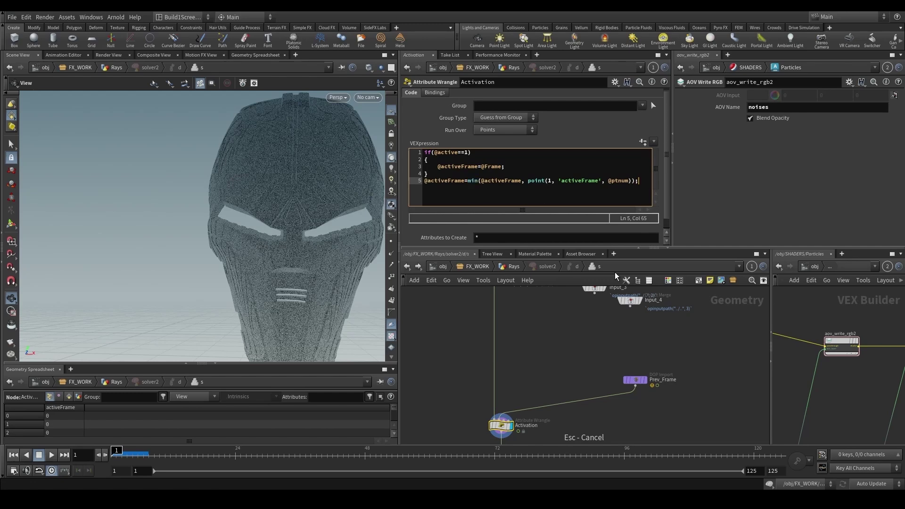
{"action": "left_click", "coordinate": [515, 266]}
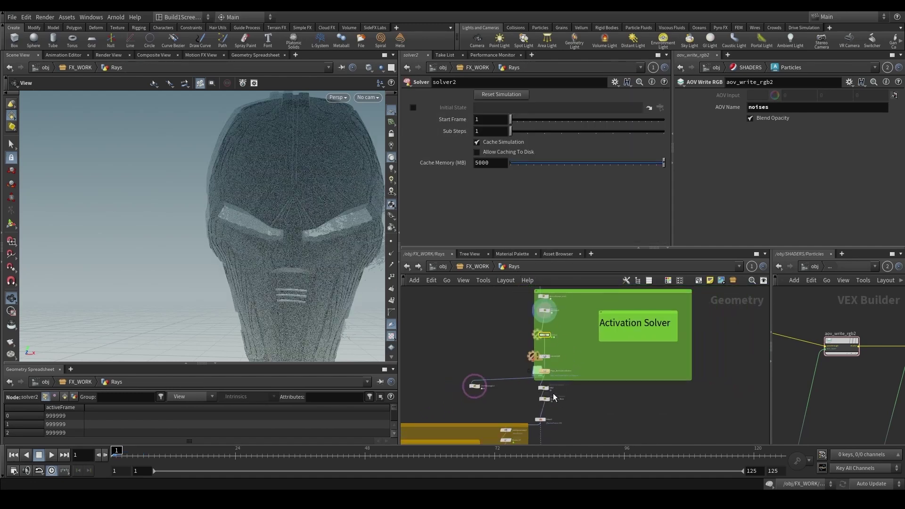
- Display the Ids1 wrangle below the Rays_ActivationSolver cache and inspect its point id expression
{"action": "left_click", "coordinate": [535, 378]}
{"action": "left_click", "coordinate": [546, 381]}
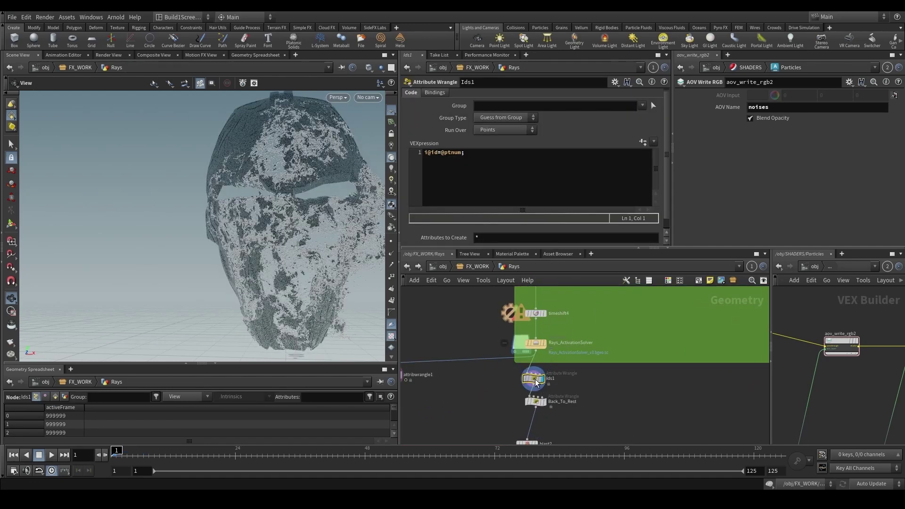
{"action": "scroll", "coordinate": [546, 406], "scroll_direction": "down", "scroll_amount": 2}
{"action": "scroll", "coordinate": [542, 406], "scroll_direction": "up", "scroll_amount": 2}
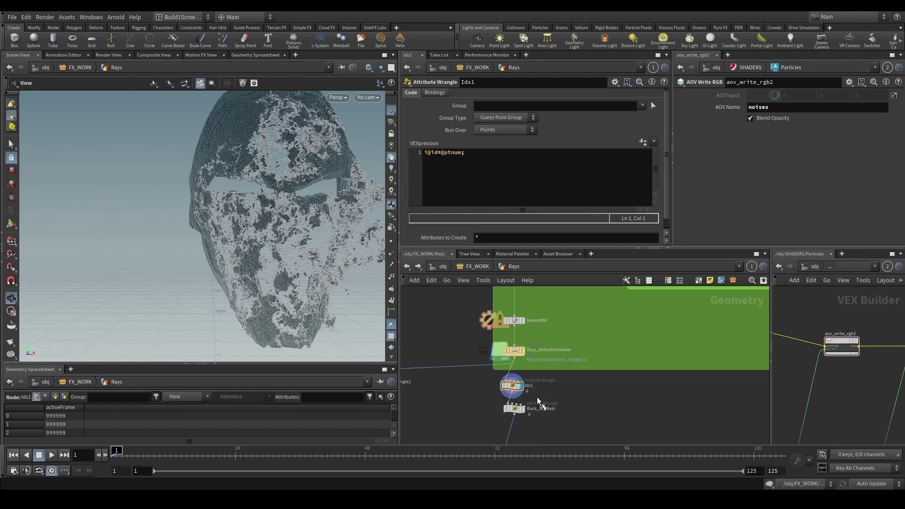
- Inspect the Back_To_Rest wrangle's expression below Ids1
{"action": "scroll", "coordinate": [474, 418], "scroll_direction": "down", "scroll_amount": 2}
{"action": "middle_click_drag", "start_coordinate": [477, 426], "coordinate": [468, 370]}
{"action": "scroll", "coordinate": [468, 370], "scroll_direction": "up", "scroll_amount": 2}
{"action": "left_click", "coordinate": [516, 343]}
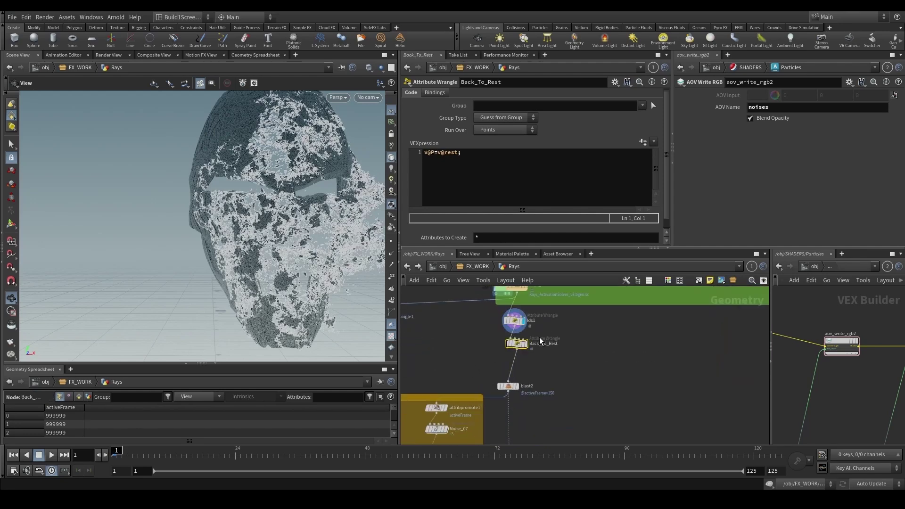
- Display the result of the Back_To_Rest wrangle and view the mask from the front
{"action": "left_click", "coordinate": [525, 343]}
{"action": "middle_click_drag", "start_coordinate": [223, 281], "coordinate": [188, 314]}
{"action": "scroll", "coordinate": [480, 374], "scroll_direction": "down", "scroll_amount": 3}
{"action": "middle_click_drag", "start_coordinate": [481, 372], "coordinate": [534, 308]}
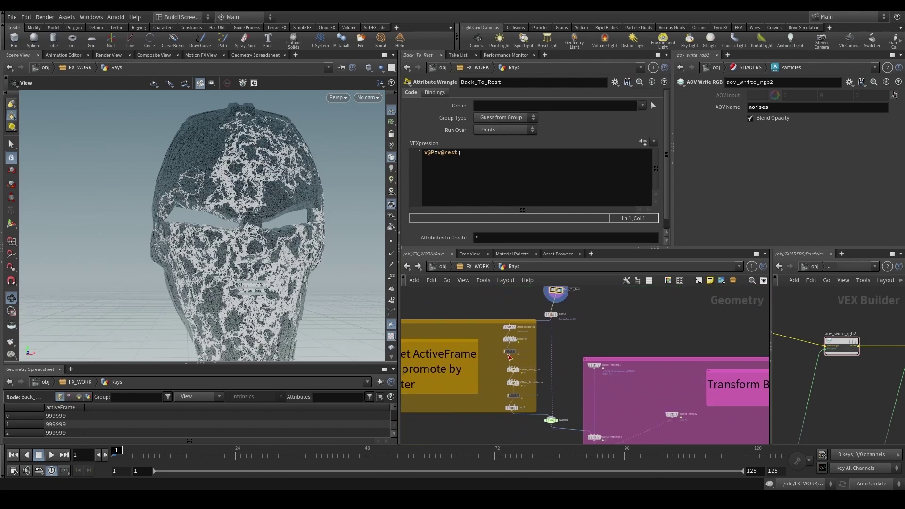
- Display the blast2 node's output and select the Back_To_Rest wrangle above it for comparison
{"action": "scroll", "coordinate": [508, 354], "scroll_direction": "up", "scroll_amount": 2}
{"action": "middle_click_drag", "start_coordinate": [509, 344], "coordinate": [498, 377]}
{"action": "left_click", "coordinate": [563, 334]}
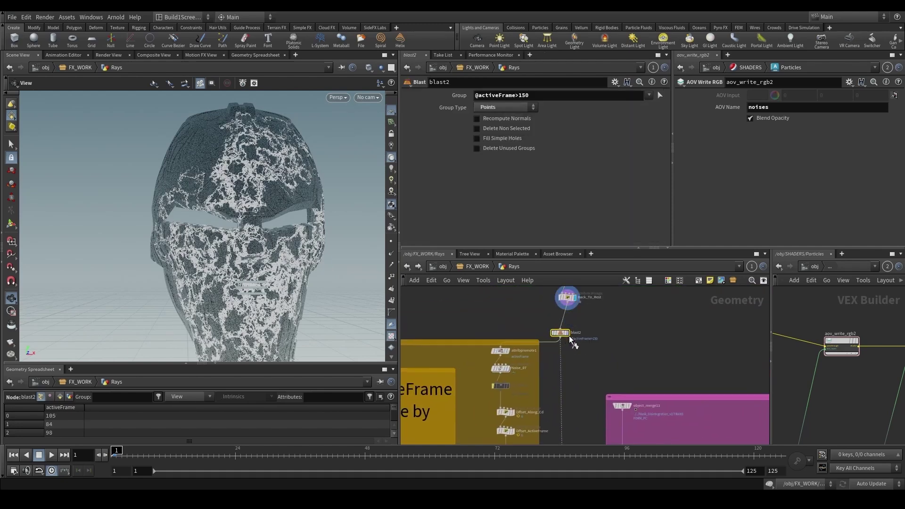
{"action": "left_click", "coordinate": [567, 333]}
{"action": "middle_click_drag", "start_coordinate": [604, 328], "coordinate": [527, 335]}
{"action": "left_click", "coordinate": [553, 329]}
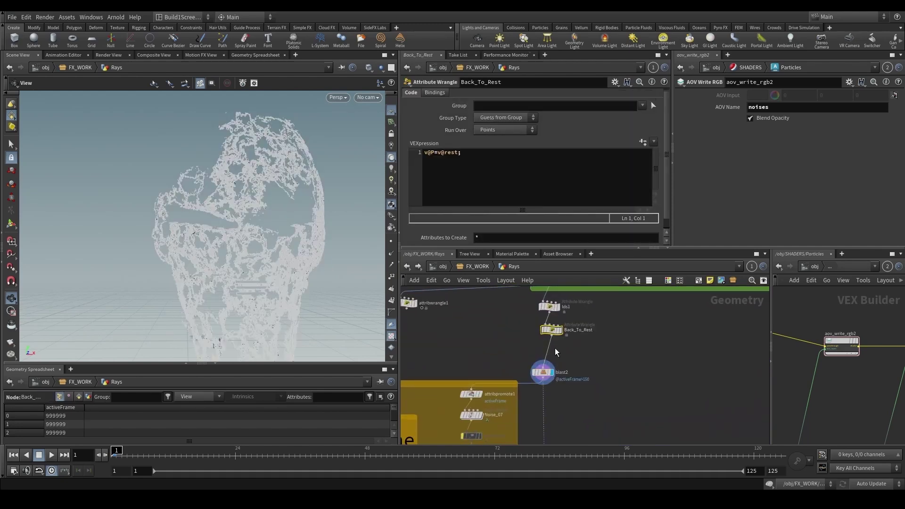
- Select blast2 and move it closer beneath the Back_To_Rest wrangle
{"action": "left_click", "coordinate": [544, 373]}
{"action": "left_click", "coordinate": [552, 373]}
{"action": "left_click_drag", "start_coordinate": [543, 372], "coordinate": [549, 362]}
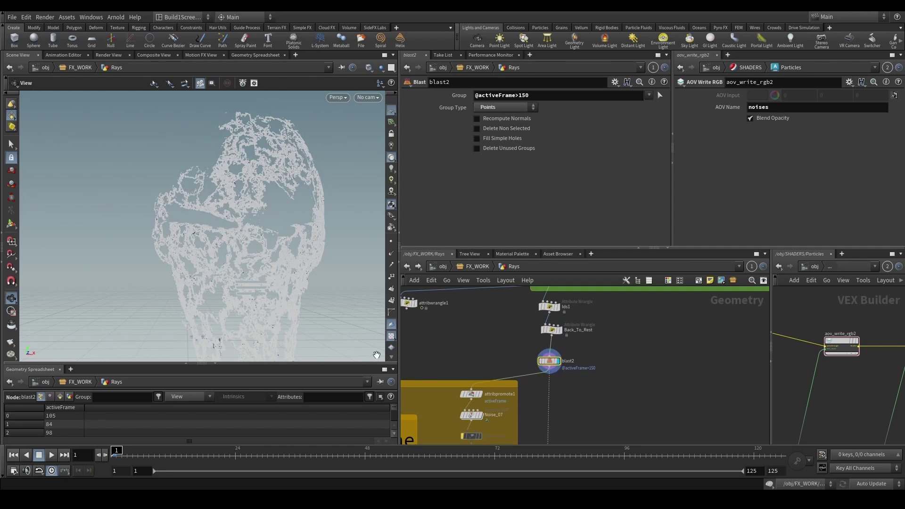
{"action": "scroll", "coordinate": [255, 288], "scroll_direction": "down", "scroll_amount": 4}
{"action": "left_click_drag", "start_coordinate": [255, 288], "coordinate": [257, 267]}
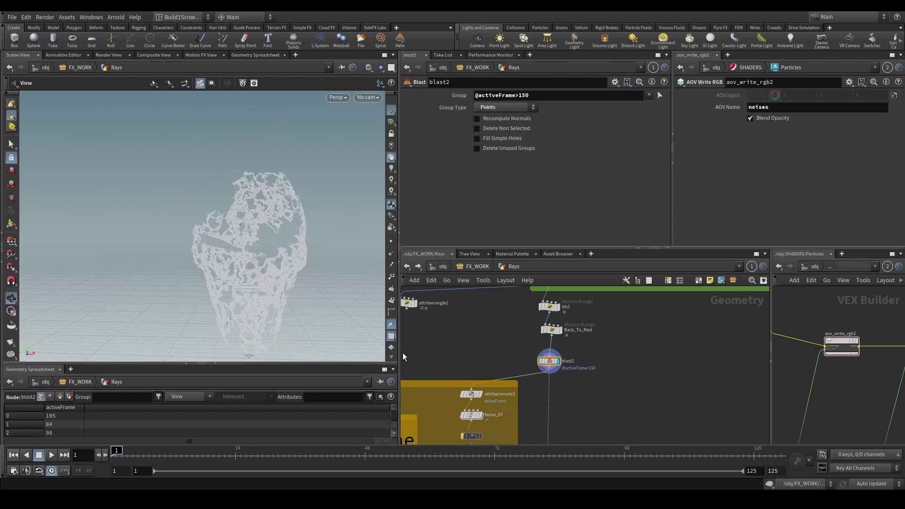
- Compare the node information of blast2 and Back_To_Rest, including their point counts
{"action": "middle_click", "coordinate": [548, 361]}
{"action": "middle_click", "coordinate": [553, 332]}
{"action": "middle_click", "coordinate": [546, 362]}
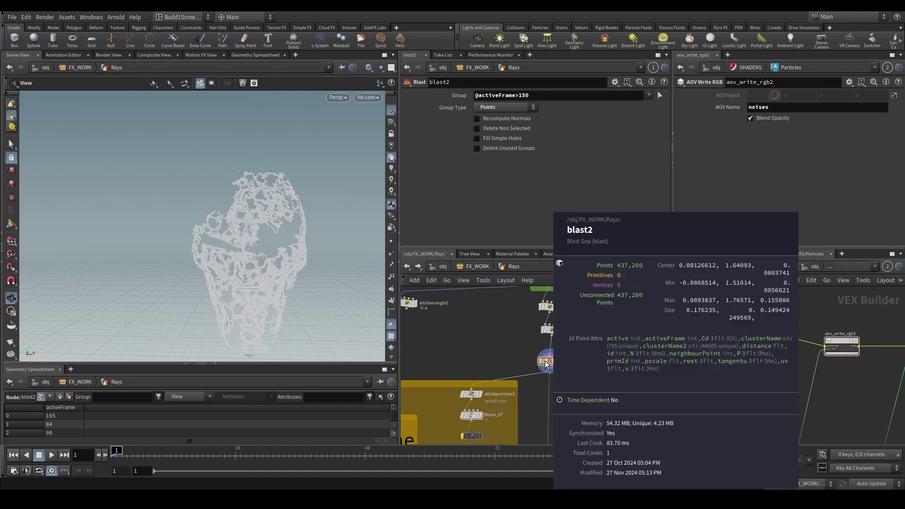
{"action": "scroll", "coordinate": [542, 360], "scroll_direction": "down", "scroll_amount": 3}
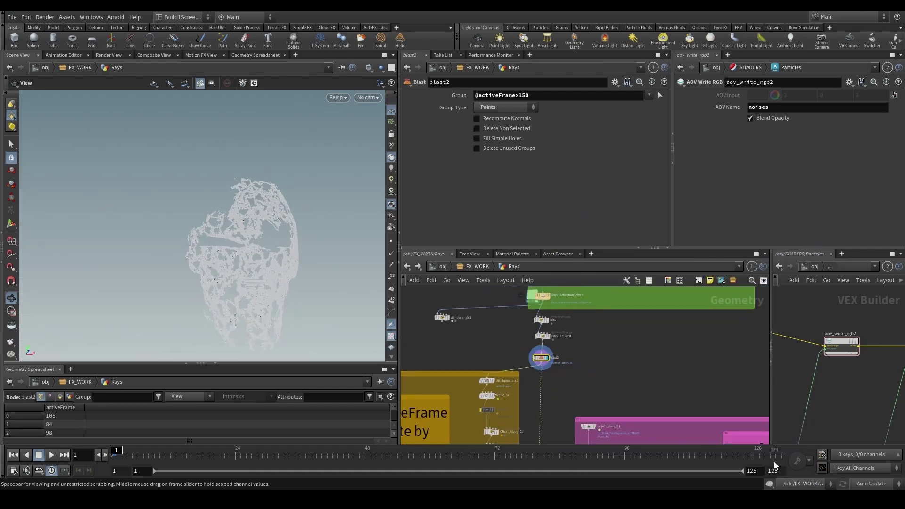
- Move the timeline to the last frame, 125
{"action": "left_click", "coordinate": [793, 459]}
{"action": "left_click_drag", "start_coordinate": [607, 449], "coordinate": [786, 450]}
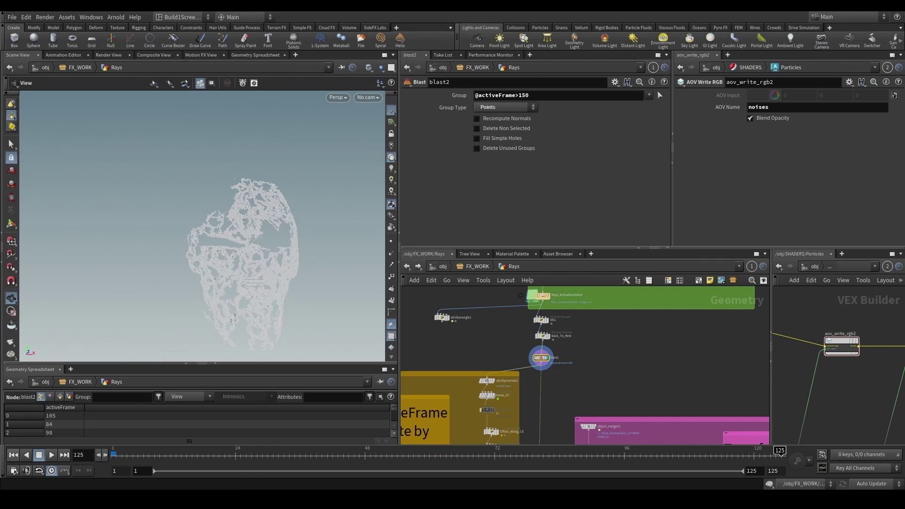
{"action": "scroll", "coordinate": [542, 417], "scroll_direction": "up", "scroll_amount": 3}
{"action": "scroll", "coordinate": [501, 390], "scroll_direction": "down", "scroll_amount": 2}
{"action": "scroll", "coordinate": [443, 372], "scroll_direction": "up", "scroll_amount": 2}
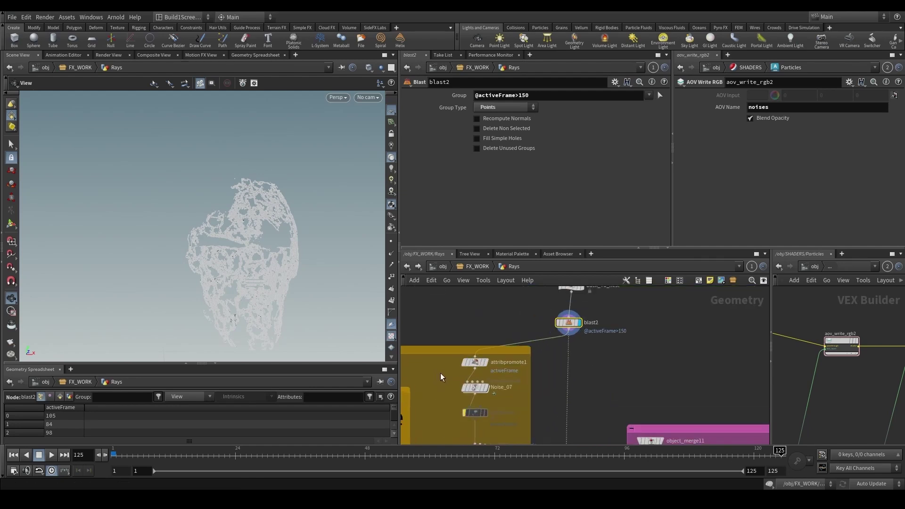
{"action": "left_click", "coordinate": [474, 362]}
{"action": "left_click", "coordinate": [568, 323]}
{"action": "left_click_drag", "start_coordinate": [522, 95], "coordinate": [587, 100]}
{"action": "type", "text": "$"}
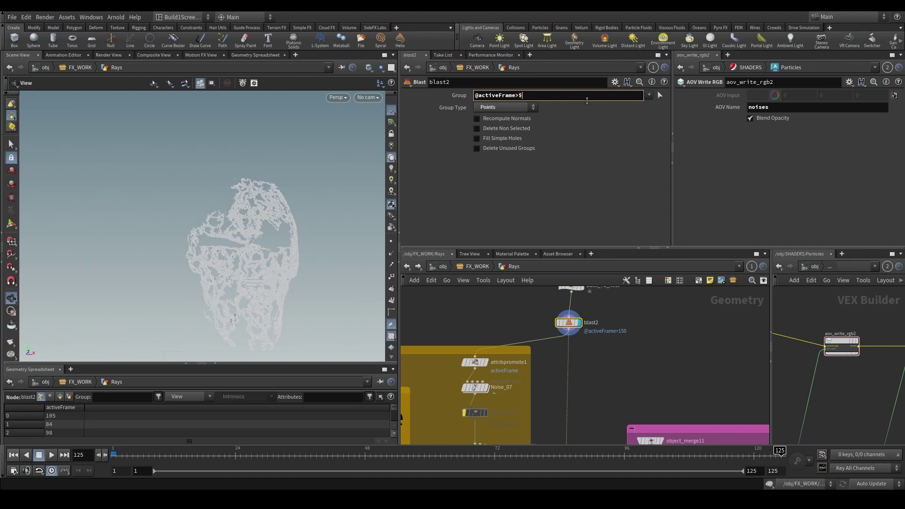
{"action": "type", "text": "RFEND"}
{"action": "key", "text": "Return"}
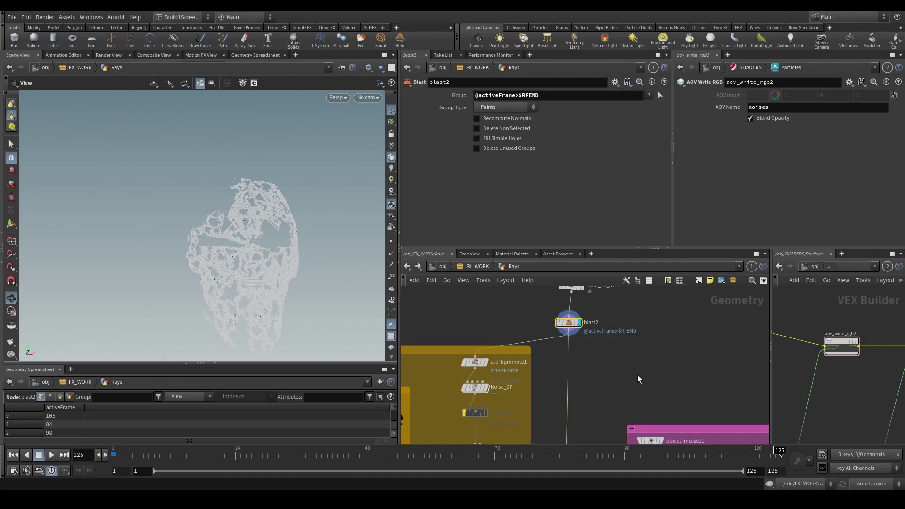
- Display the attribpromote1 node in the Offset ActiveFrame box and show its parameters
{"action": "scroll", "coordinate": [605, 387], "scroll_direction": "down", "scroll_amount": 2}
{"action": "middle_click_drag", "start_coordinate": [579, 403], "coordinate": [612, 378]}
{"action": "scroll", "coordinate": [541, 395], "scroll_direction": "up", "scroll_amount": 2}
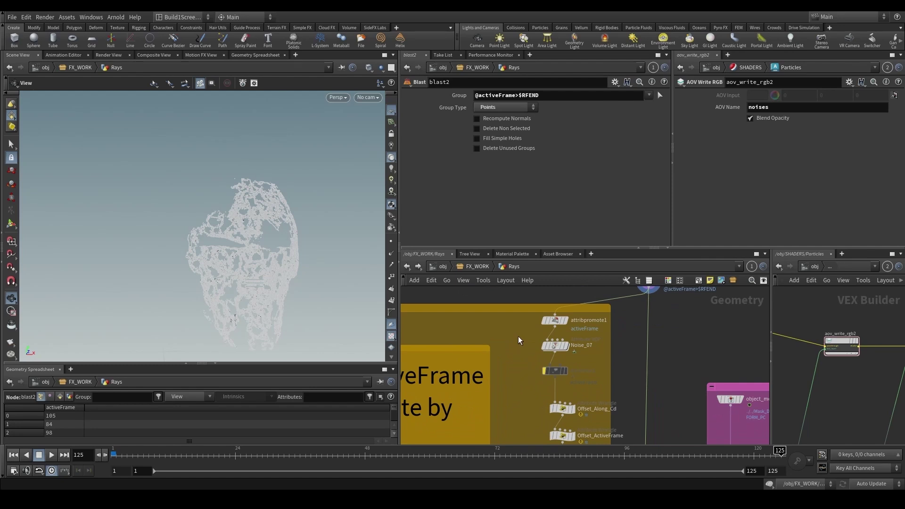
{"action": "left_click", "coordinate": [572, 322]}
{"action": "scroll", "coordinate": [646, 335], "scroll_direction": "down", "scroll_amount": 2}
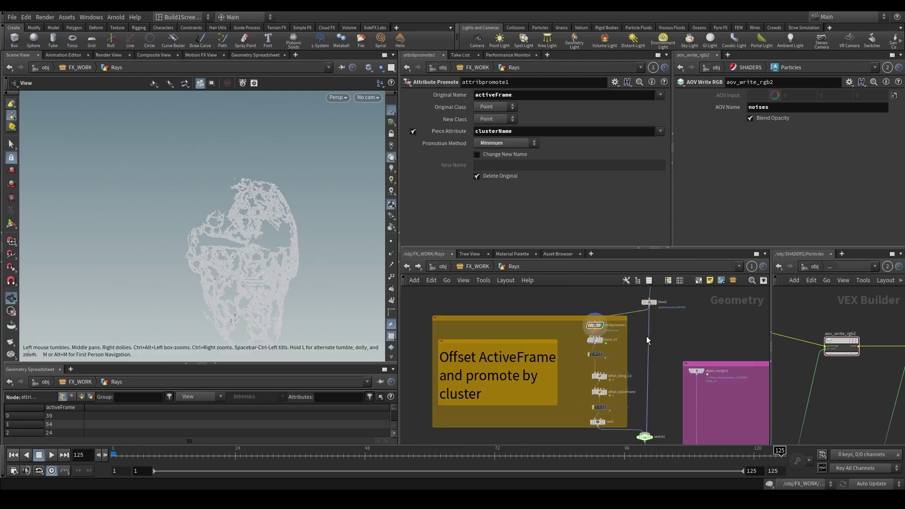
- Check the output of switch1, and return the display to attribpromote1
{"action": "middle_click_drag", "start_coordinate": [646, 336], "coordinate": [634, 348]}
{"action": "left_click", "coordinate": [613, 387]}
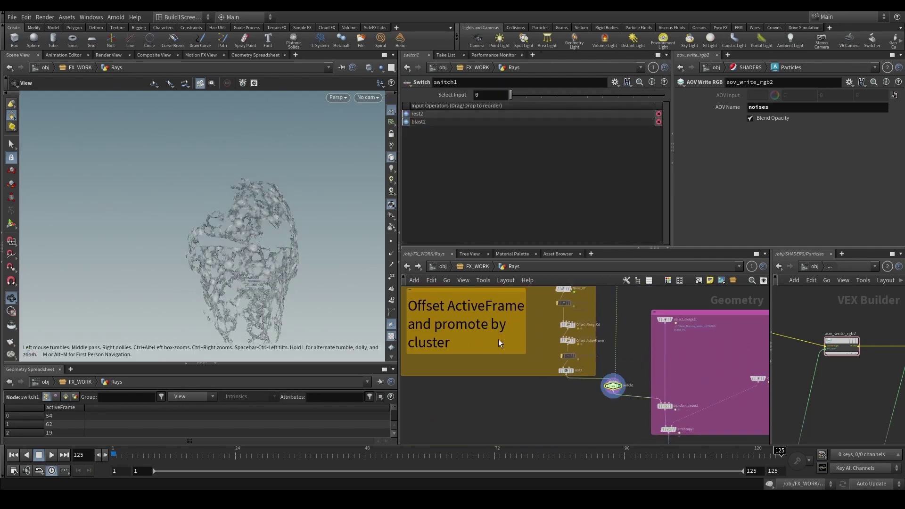
{"action": "scroll", "coordinate": [545, 329], "scroll_direction": "up", "scroll_amount": 2}
{"action": "middle_click_drag", "start_coordinate": [545, 329], "coordinate": [539, 376]}
{"action": "left_click", "coordinate": [568, 302]}
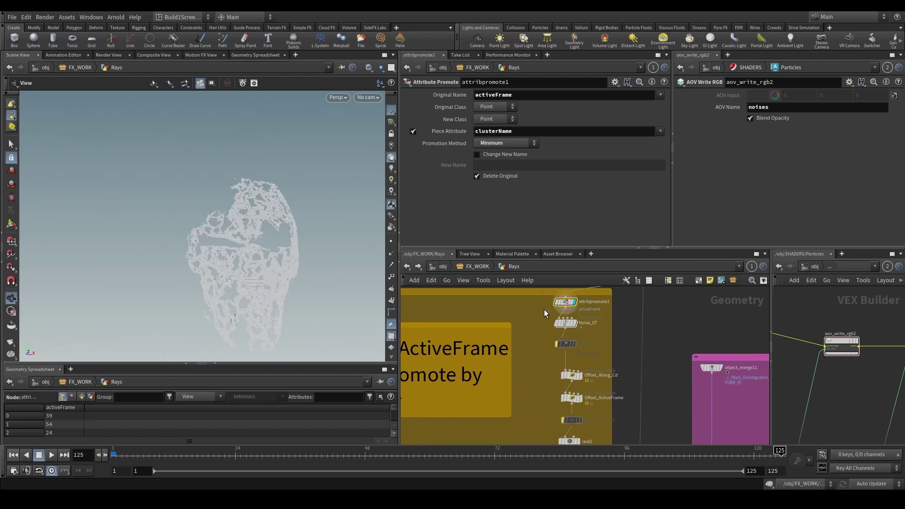
- Examine attribpromote1's piece attribute setting and how its box fits into the surrounding node network
{"action": "scroll", "coordinate": [688, 389], "scroll_direction": "down", "scroll_amount": 3}
{"action": "middle_click_drag", "start_coordinate": [688, 389], "coordinate": [597, 351]}
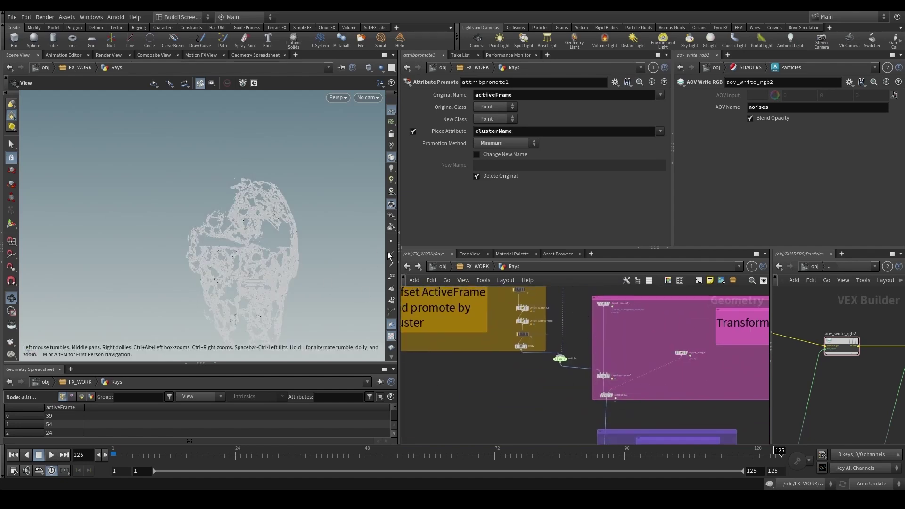
{"action": "scroll", "coordinate": [542, 367], "scroll_direction": "up", "scroll_amount": 3}
{"action": "left_click", "coordinate": [552, 132]}
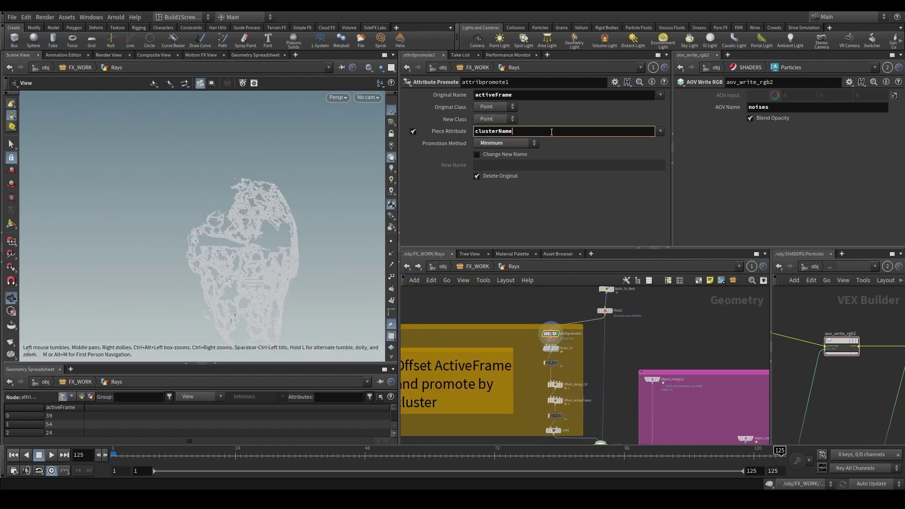
{"action": "scroll", "coordinate": [551, 332], "scroll_direction": "down", "scroll_amount": 5}
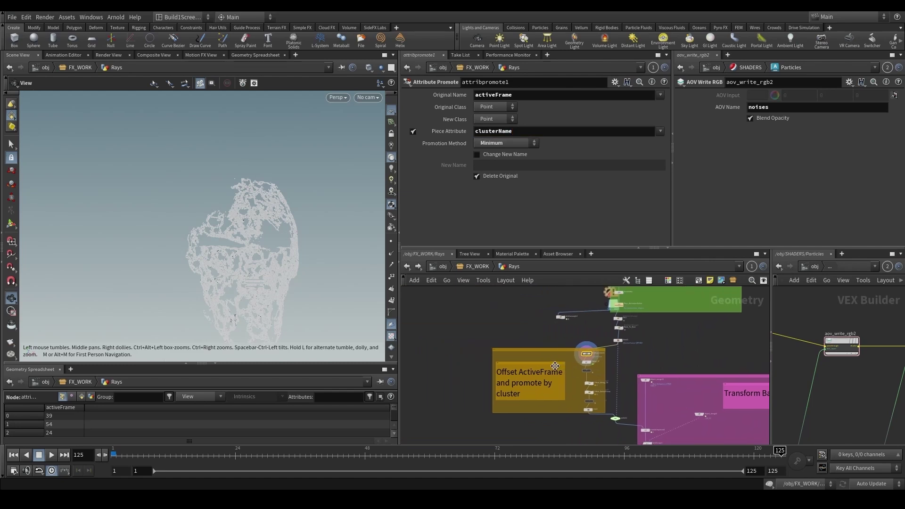
{"action": "scroll", "coordinate": [545, 356], "scroll_direction": "down", "scroll_amount": 3}
{"action": "middle_click_drag", "start_coordinate": [575, 398], "coordinate": [552, 406]}
{"action": "scroll", "coordinate": [520, 323], "scroll_direction": "up", "scroll_amount": 2}
{"action": "scroll", "coordinate": [580, 385], "scroll_direction": "up", "scroll_amount": 2}
{"action": "scroll", "coordinate": [580, 384], "scroll_direction": "down", "scroll_amount": 3}
{"action": "scroll", "coordinate": [570, 332], "scroll_direction": "up", "scroll_amount": 3}
{"action": "scroll", "coordinate": [536, 357], "scroll_direction": "up", "scroll_amount": 4}
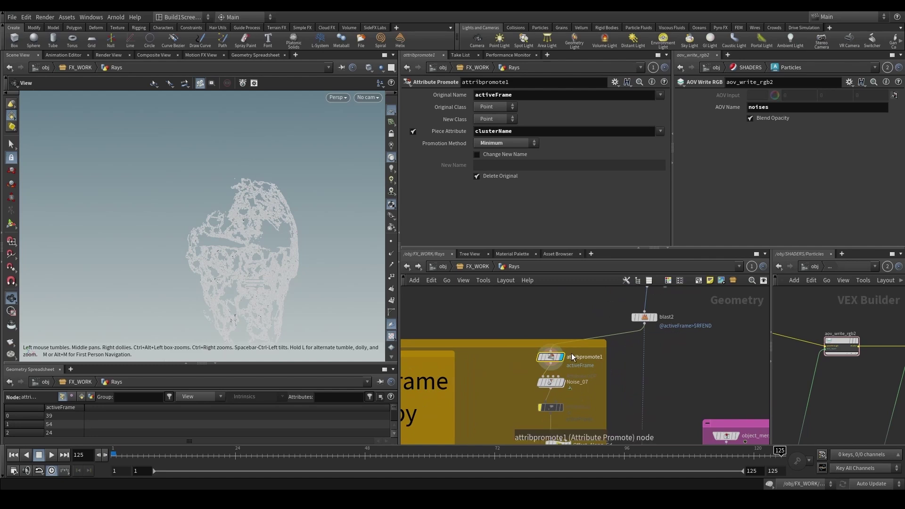
- Show clusterName in the geometry spreadsheet, widen its column, sort by activeFrame, and compare the values of blast2 and attribpromote1
{"action": "left_click", "coordinate": [206, 396]}
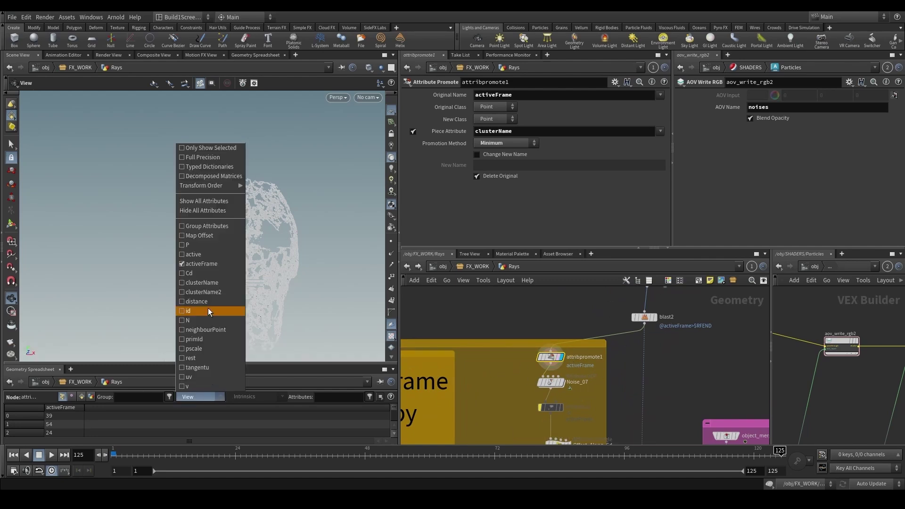
{"action": "left_click", "coordinate": [213, 284]}
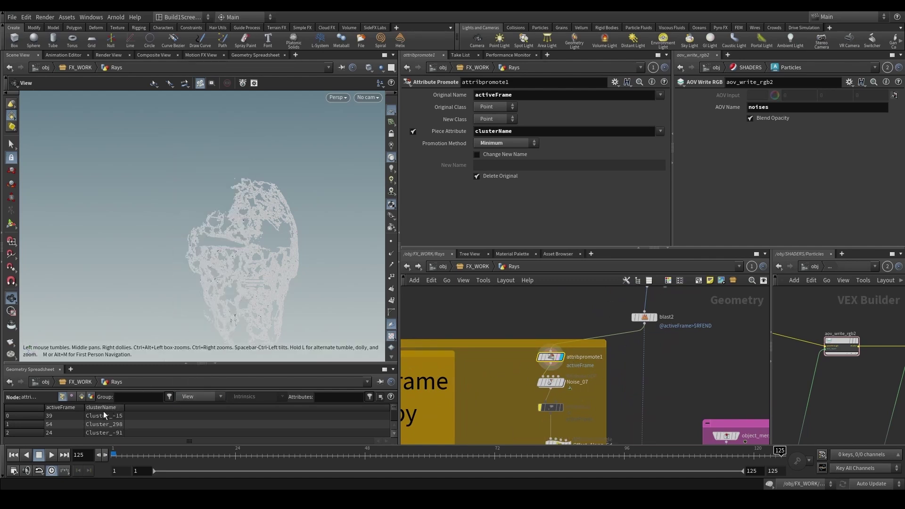
{"action": "double_click", "coordinate": [125, 406]}
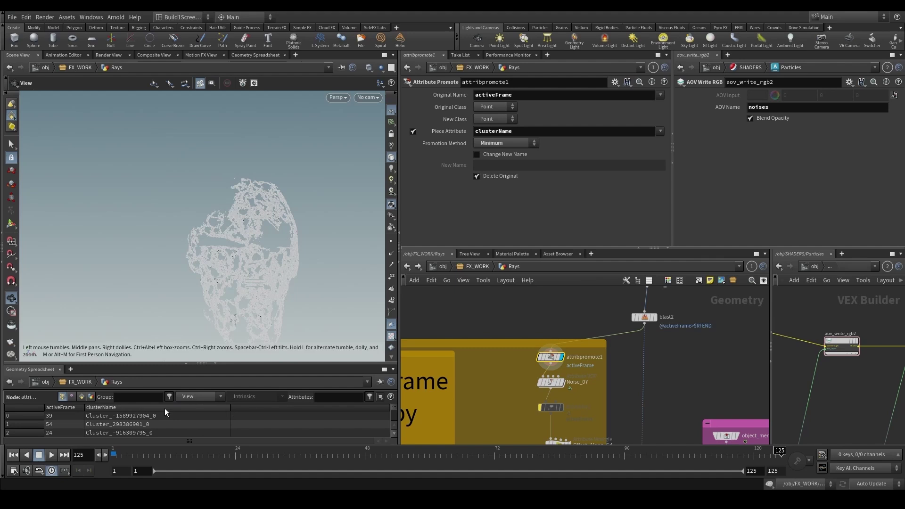
{"action": "left_click", "coordinate": [75, 407]}
{"action": "left_click", "coordinate": [654, 318]}
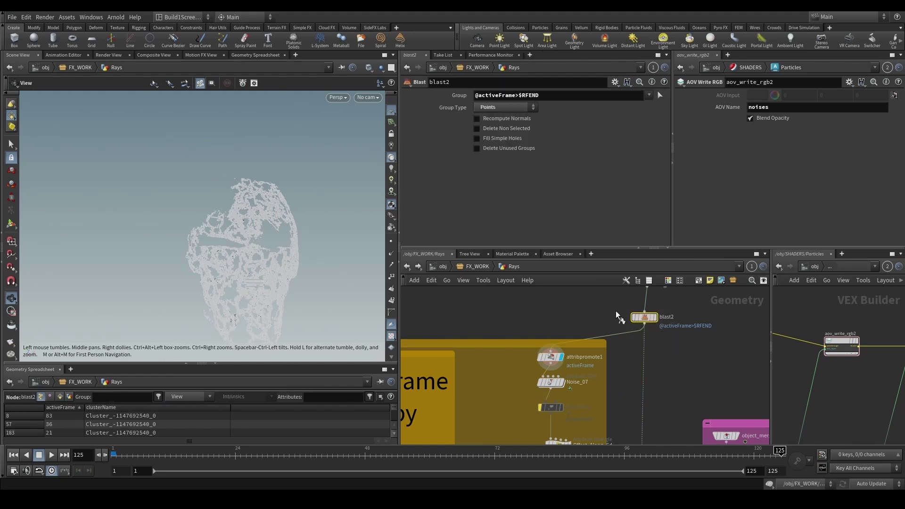
{"action": "left_click", "coordinate": [562, 357]}
- Move attribwrangle1 into the Offset ActiveFrame box, feed it from attribpromote1, and display it
{"action": "scroll", "coordinate": [572, 348], "scroll_direction": "down", "scroll_amount": 5}
{"action": "middle_click_drag", "start_coordinate": [540, 321], "coordinate": [552, 346]}
{"action": "scroll", "coordinate": [546, 400], "scroll_direction": "up", "scroll_amount": 2}
{"action": "left_click_drag", "start_coordinate": [553, 344], "coordinate": [574, 389]}
{"action": "left_click", "coordinate": [548, 407]}
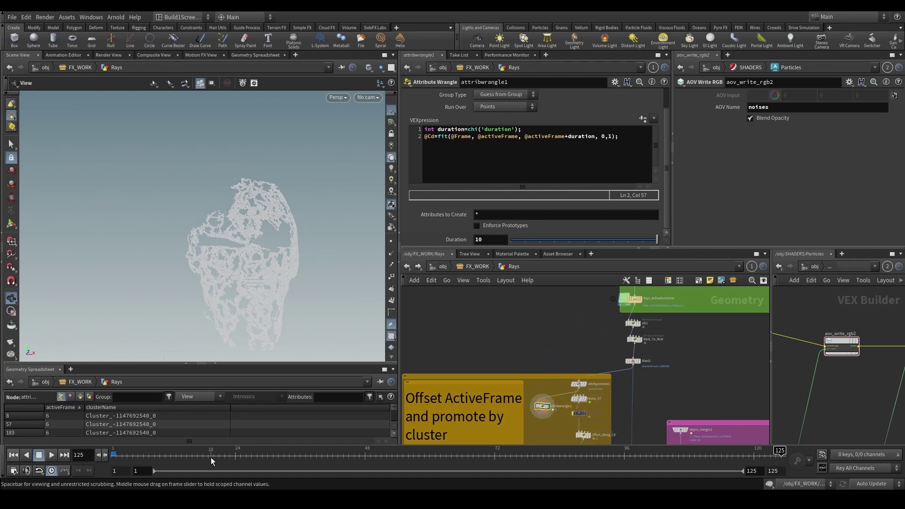
- Scrub to frame 54 and compare the activation colours with attribpromote1 bypassed and enabled
{"action": "mouse_move", "coordinate": [212, 460]}
{"action": "left_mouse_down"}
{"action": "mouse_move", "coordinate": [566, 453]}
{"action": "mouse_move", "coordinate": [262, 456]}
{"action": "mouse_move", "coordinate": [532, 450]}
{"action": "mouse_move", "coordinate": [398, 452]}
{"action": "left_mouse_up"}
{"action": "scroll", "coordinate": [586, 395], "scroll_direction": "up", "scroll_amount": 2}
{"action": "scroll", "coordinate": [261, 250], "scroll_direction": "up", "scroll_amount": 8}
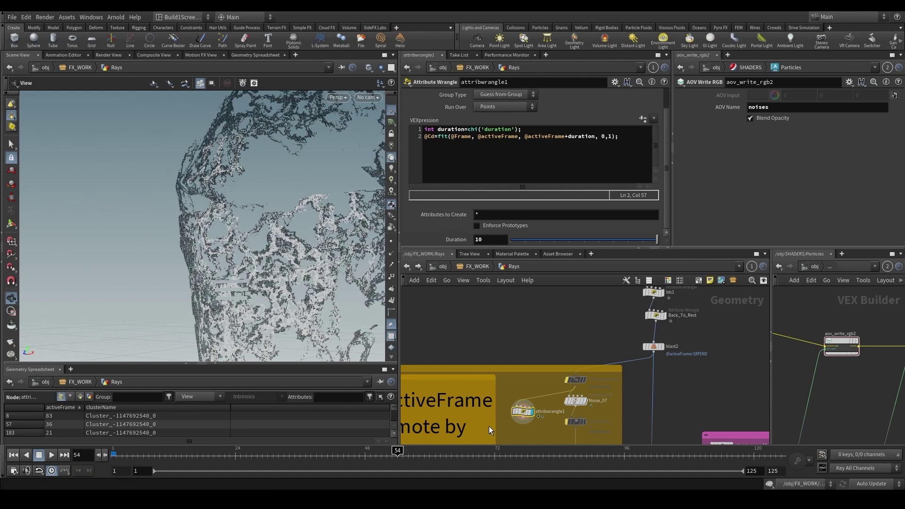
{"action": "scroll", "coordinate": [488, 426], "scroll_direction": "up", "scroll_amount": 3}
{"action": "left_click", "coordinate": [607, 362]}
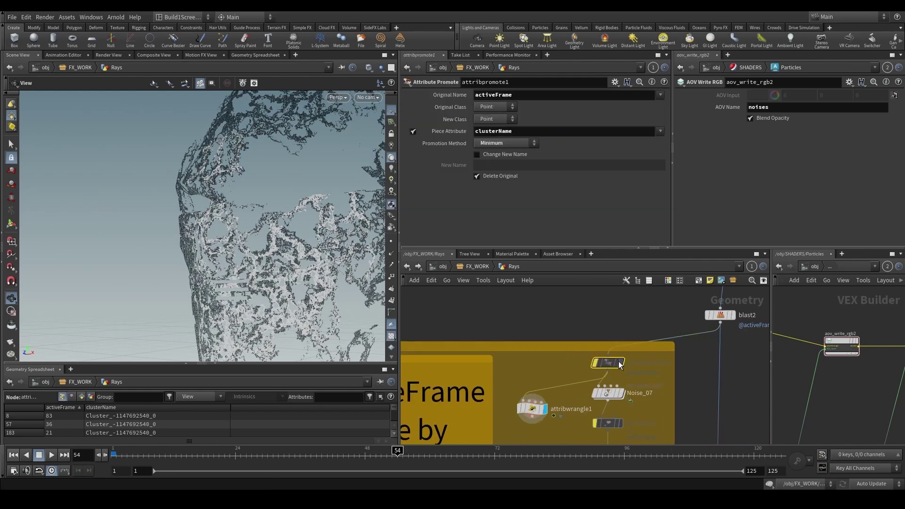
{"action": "left_click", "coordinate": [588, 346]}
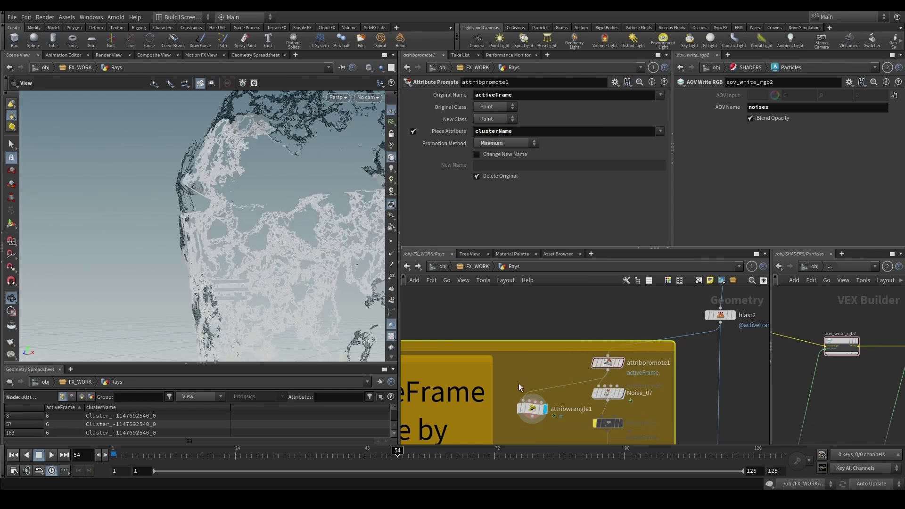
- Select attribpromote1 and scrub to frame 68 to inspect the per-cluster activation from the front
{"action": "middle_click_drag", "start_coordinate": [509, 382], "coordinate": [507, 361]}
{"action": "left_click", "coordinate": [530, 387]}
{"action": "left_click", "coordinate": [607, 342]}
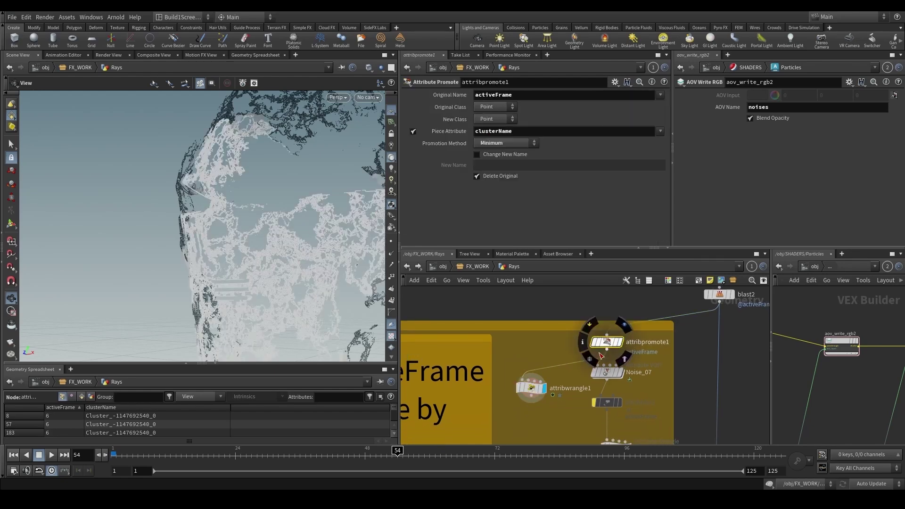
{"action": "left_click_drag", "start_coordinate": [240, 274], "coordinate": [299, 278]}
{"action": "left_click_drag", "start_coordinate": [397, 451], "coordinate": [472, 450]}
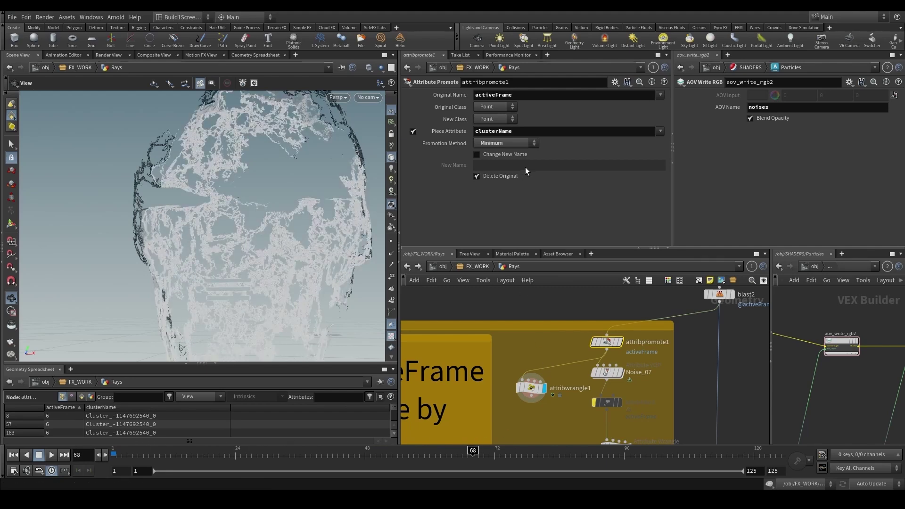
- Duplicate attribpromote1 beside the original, and set the original's Piece Attribute to clusterName2
{"action": "left_click", "coordinate": [511, 143]}
{"action": "left_click", "coordinate": [539, 132]}
{"action": "left_click_drag", "start_coordinate": [606, 345], "coordinate": [545, 341], "text": "alt"}
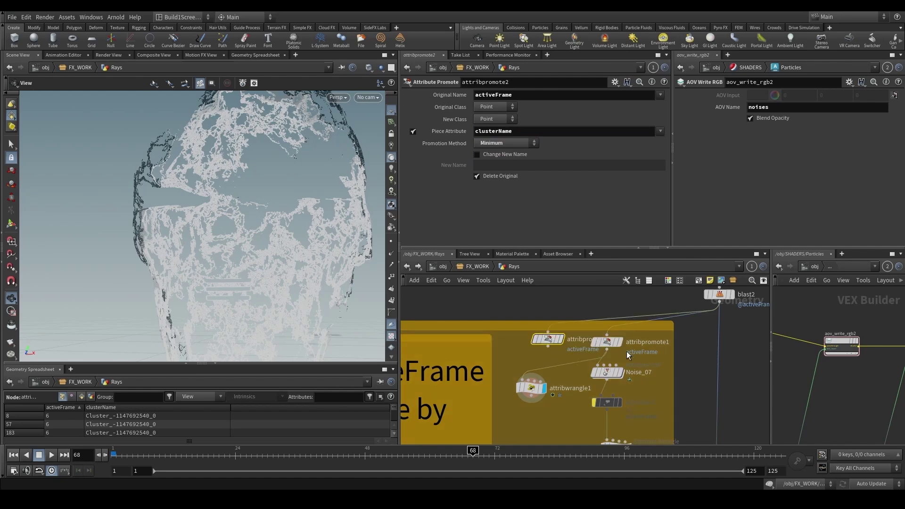
{"action": "type", "text": "2"}
{"action": "key", "text": "Return"}
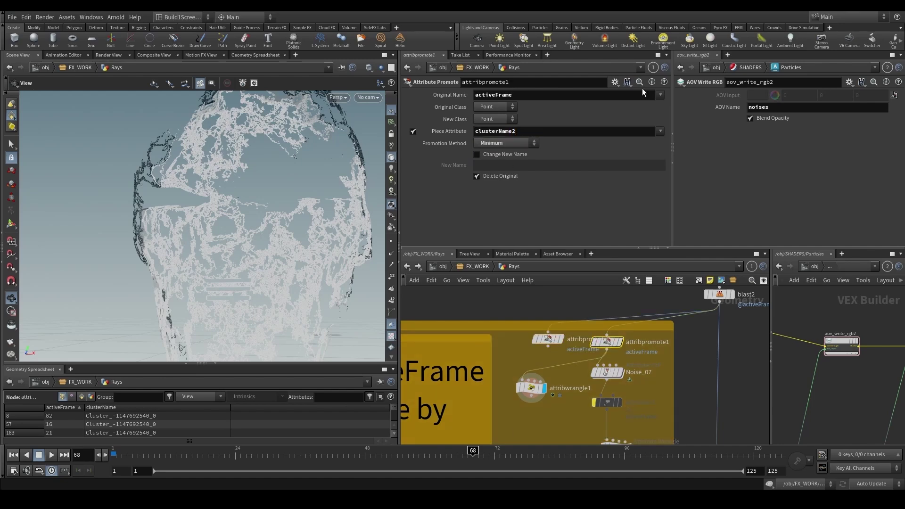
- Select attribwrangle1, compare frame 57 with attribpromote1 bypassed and enabled, and scrub forward to frame 76
{"action": "left_click_drag", "start_coordinate": [388, 461], "coordinate": [414, 453]}
{"action": "left_click", "coordinate": [531, 388]}
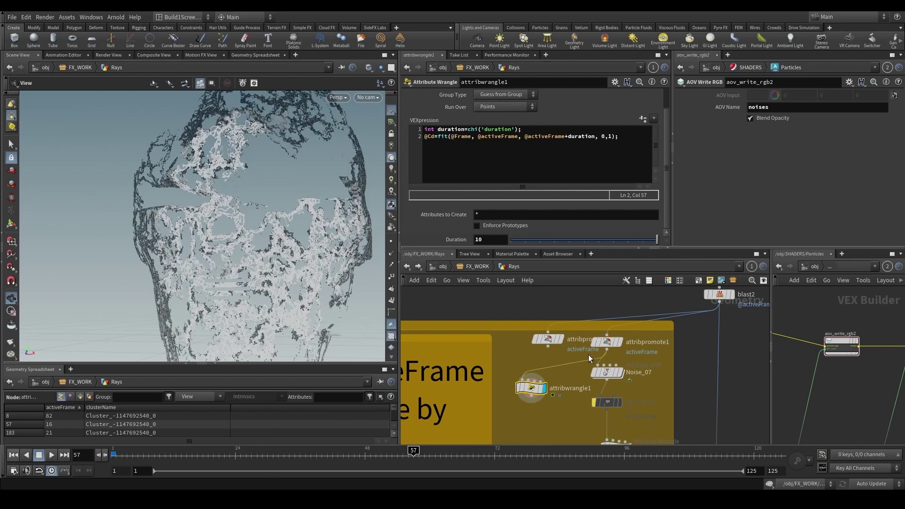
{"action": "mouse_move", "coordinate": [588, 339]}
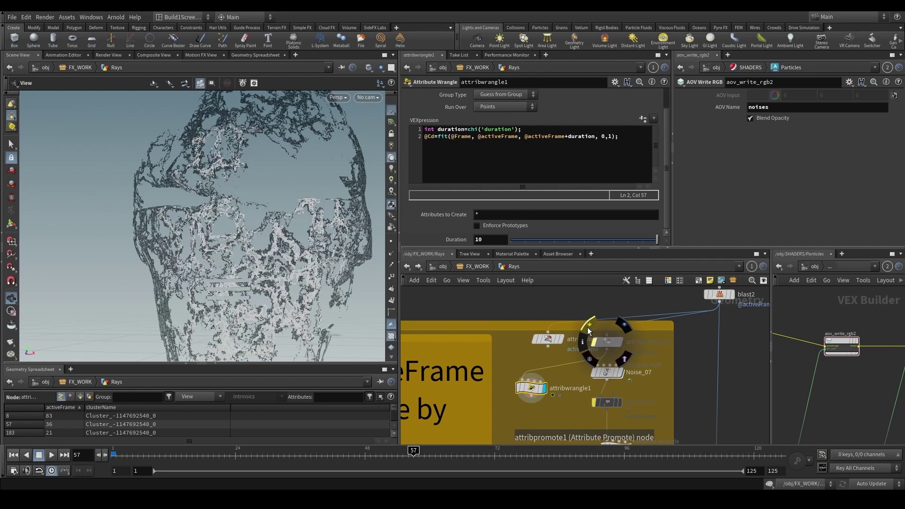
{"action": "left_click", "coordinate": [588, 327]}
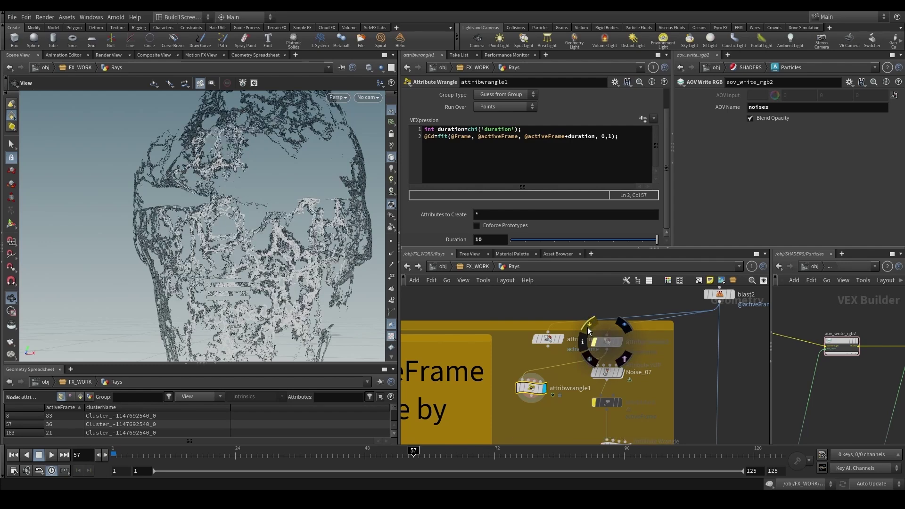
{"action": "left_click_drag", "start_coordinate": [389, 455], "coordinate": [462, 455]}
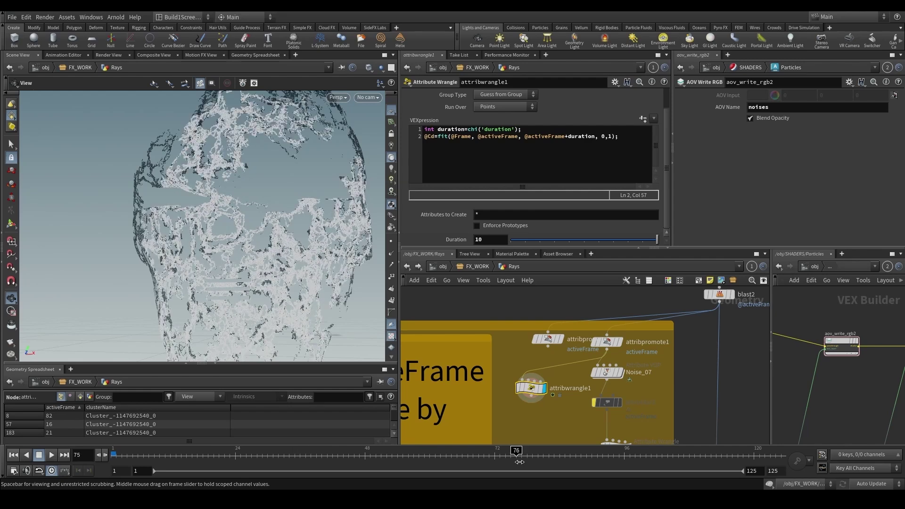
- Display Noise_07 and inspect its noise colour pattern on the mask at frame 66
{"action": "scroll", "coordinate": [585, 390], "scroll_direction": "down", "scroll_amount": 4}
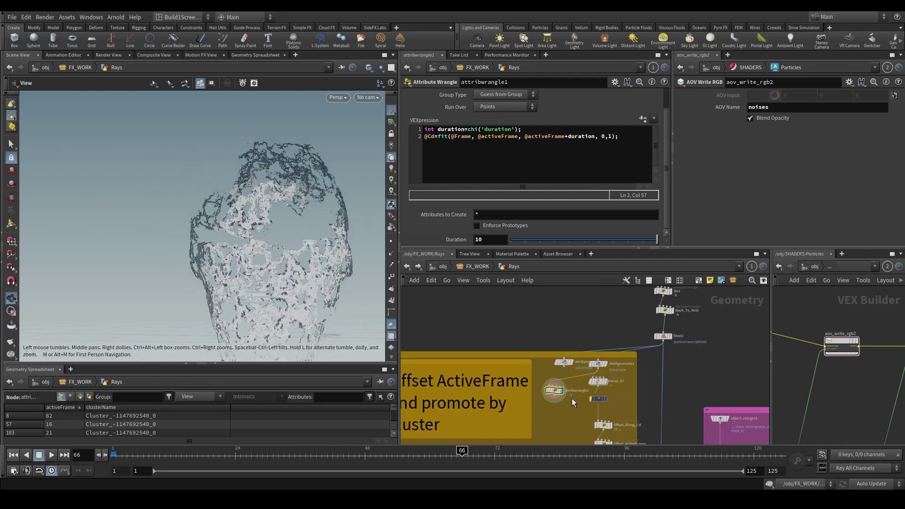
{"action": "middle_click_drag", "start_coordinate": [572, 397], "coordinate": [514, 346]}
{"action": "scroll", "coordinate": [518, 345], "scroll_direction": "up", "scroll_amount": 3}
{"action": "left_click", "coordinate": [564, 318]}
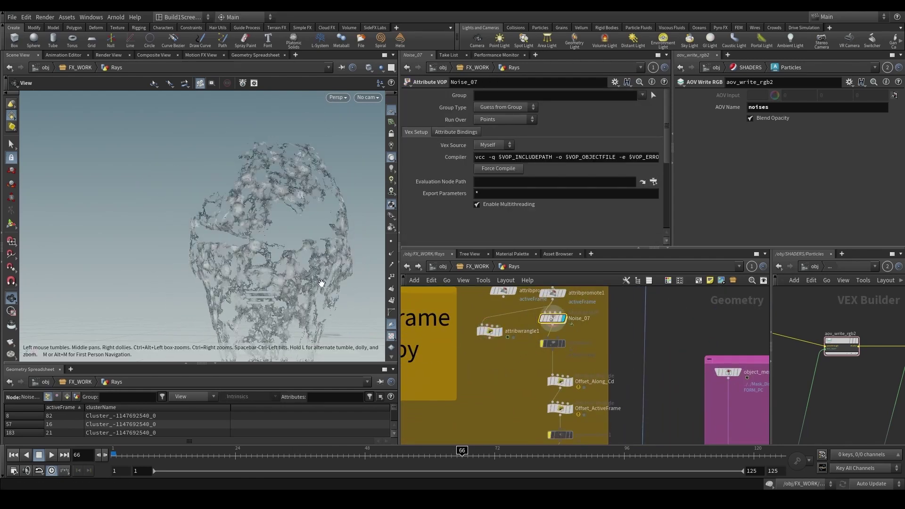
{"action": "scroll", "coordinate": [563, 379], "scroll_direction": "up", "scroll_amount": 2}
- Display Offset_Along_Cd and review its activeFrame offset expression and Min/Max range against the Noise_07 colour
{"action": "left_click", "coordinate": [558, 381]}
{"action": "left_click", "coordinate": [574, 382]}
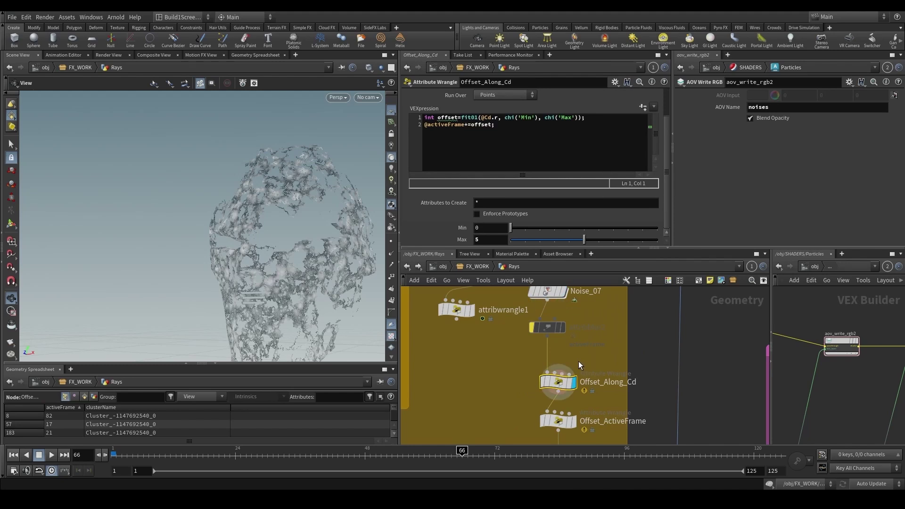
{"action": "scroll", "coordinate": [558, 371], "scroll_direction": "down", "scroll_amount": 2}
{"action": "middle_click_drag", "start_coordinate": [506, 417], "coordinate": [468, 409]}
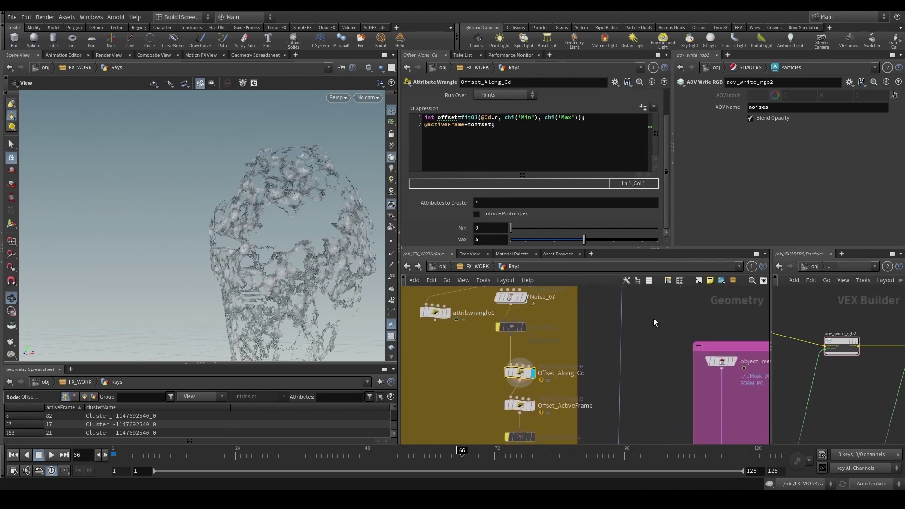
{"action": "middle_click_drag", "start_coordinate": [483, 337], "coordinate": [480, 355]}
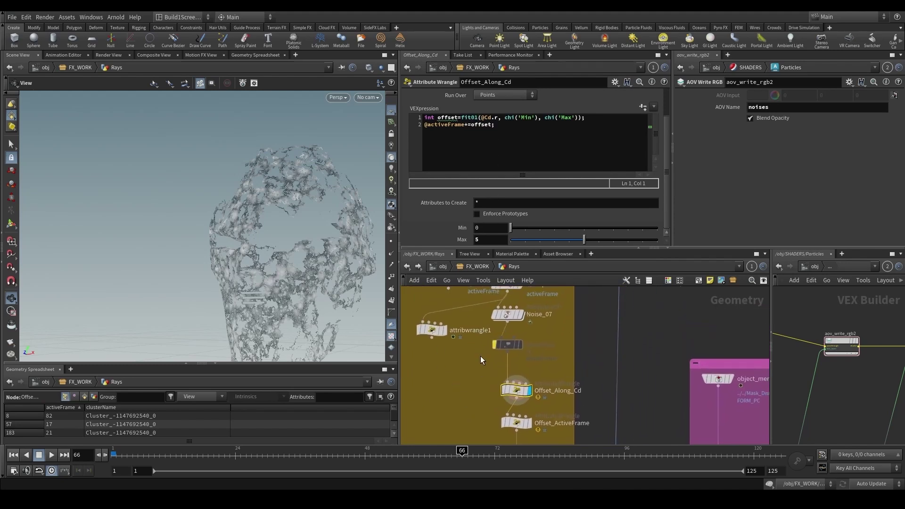
{"action": "left_click", "coordinate": [508, 311]}
{"action": "left_click", "coordinate": [517, 390]}
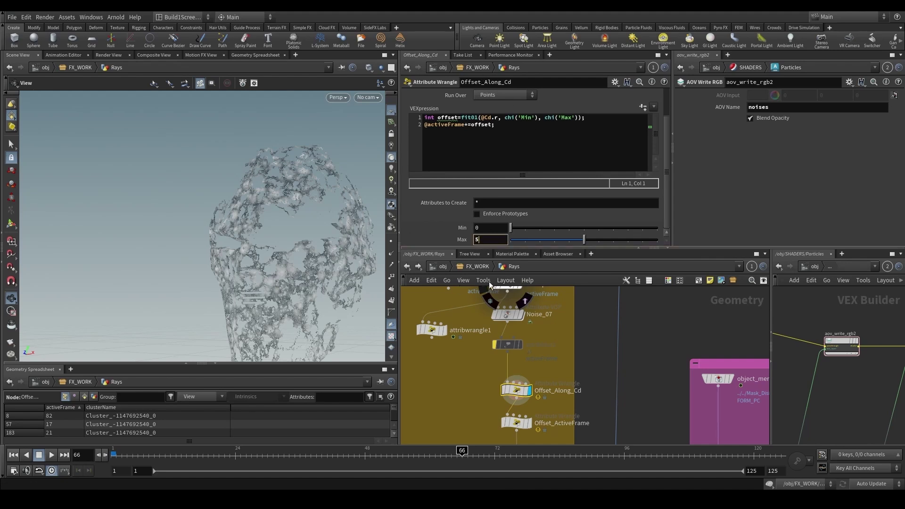
- Display Offset_ActiveFrame and review its random per-cluster activeFrame offset expression
{"action": "scroll", "coordinate": [479, 369], "scroll_direction": "down", "scroll_amount": 3}
{"action": "left_click", "coordinate": [499, 395]}
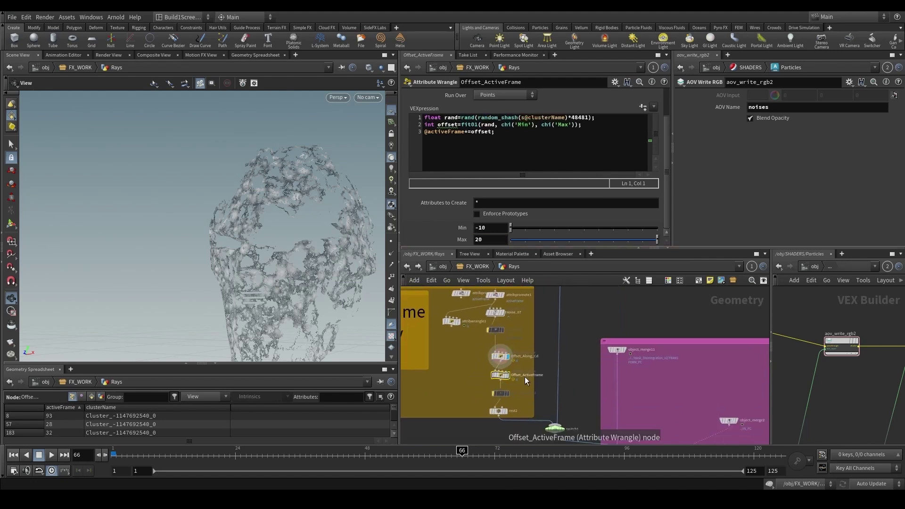
{"action": "scroll", "coordinate": [525, 377], "scroll_direction": "up", "scroll_amount": 2}
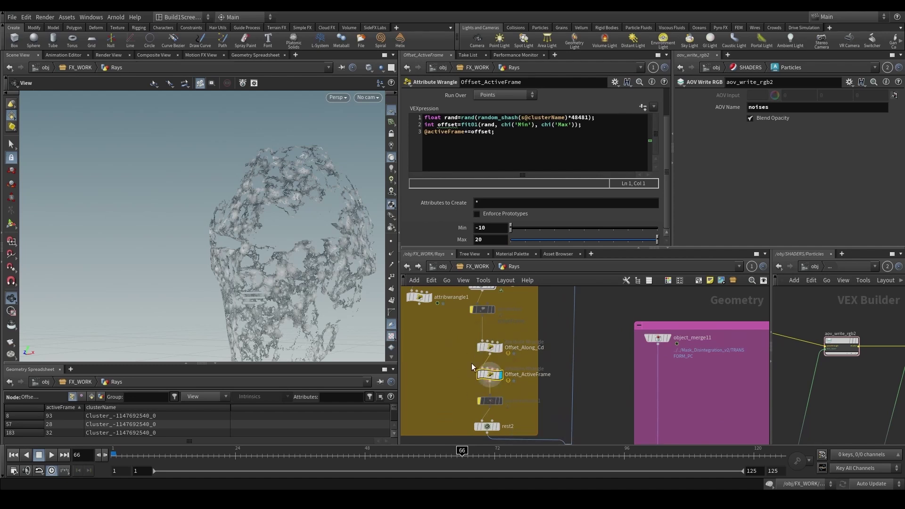
{"action": "scroll", "coordinate": [471, 362], "scroll_direction": "down", "scroll_amount": 2}
{"action": "left_click", "coordinate": [461, 118]}
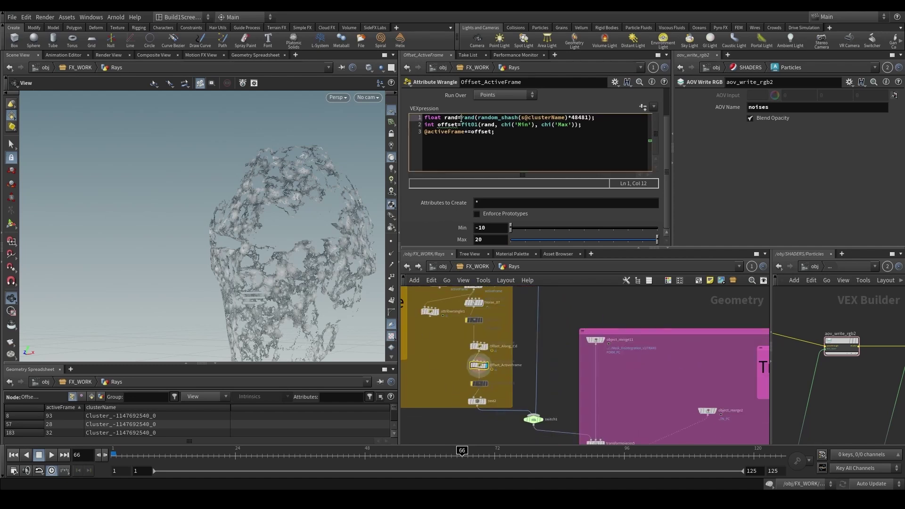
- Display attribwrangle1, bypass attribpromote1, and rewire attribwrangle1 to the output of rest2
{"action": "scroll", "coordinate": [507, 414], "scroll_direction": "up", "scroll_amount": 5}
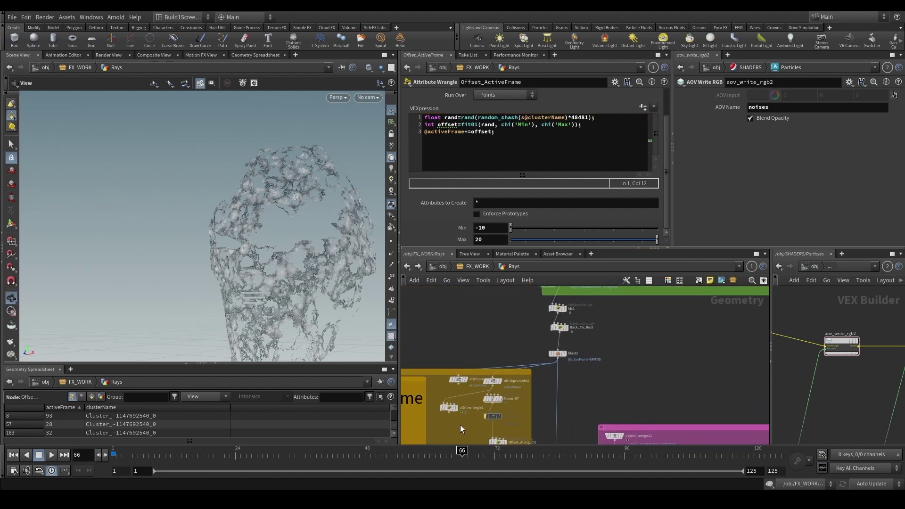
{"action": "left_click", "coordinate": [455, 400]}
{"action": "middle_click_drag", "start_coordinate": [453, 430], "coordinate": [490, 330]}
{"action": "scroll", "coordinate": [483, 318], "scroll_direction": "up", "scroll_amount": 2}
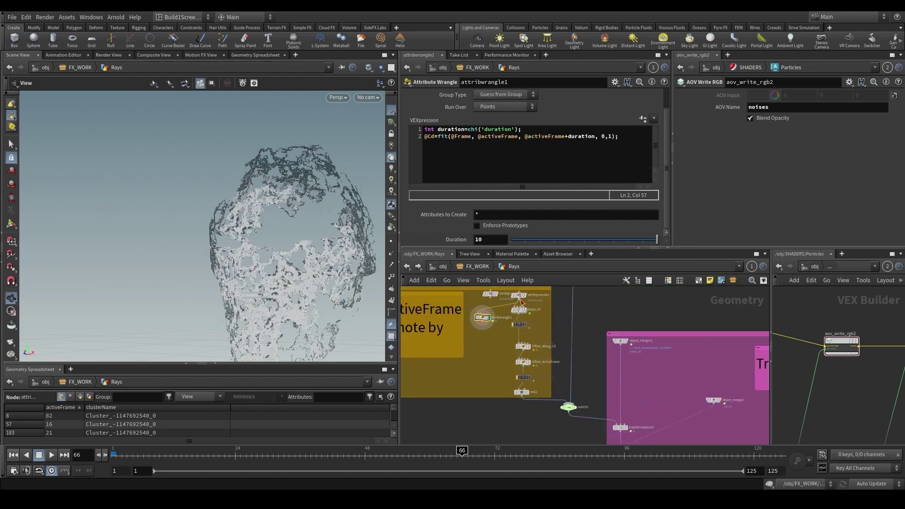
{"action": "scroll", "coordinate": [525, 360], "scroll_direction": "up", "scroll_amount": 1}
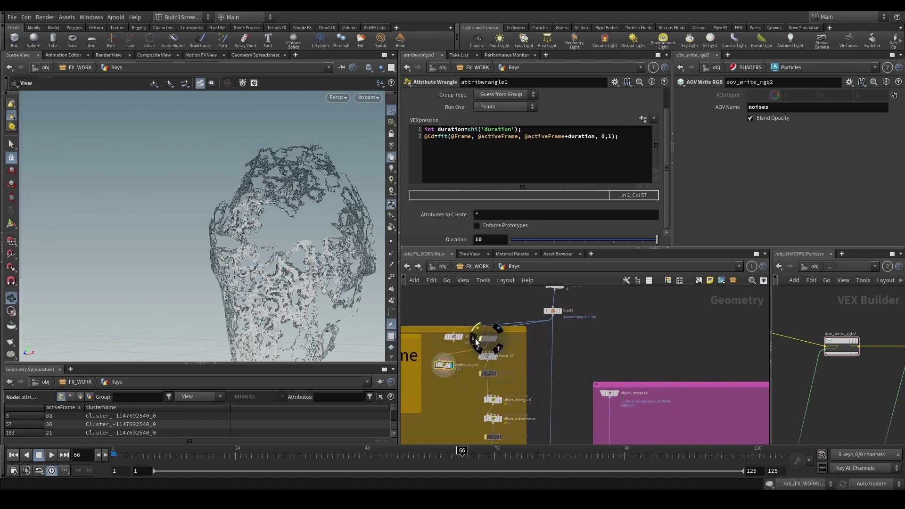
{"action": "scroll", "coordinate": [475, 338], "scroll_direction": "up", "scroll_amount": 1}
{"action": "left_click_drag", "start_coordinate": [472, 299], "coordinate": [518, 386]}
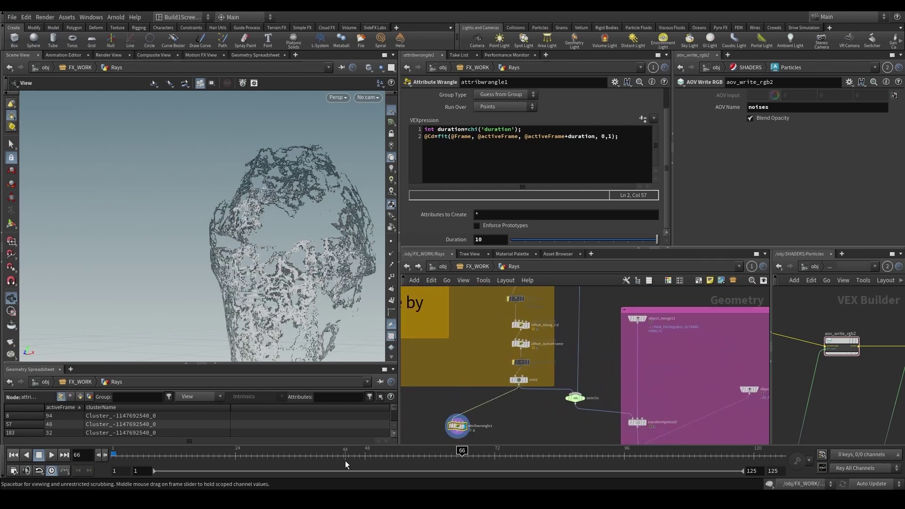
- Compare the activation at frame 64 by wiring attribwrangle1 to attribpromote1 and back to rest2
{"action": "middle_click_drag", "start_coordinate": [448, 390], "coordinate": [450, 402]}
{"action": "scroll", "coordinate": [450, 401], "scroll_direction": "down", "scroll_amount": 2}
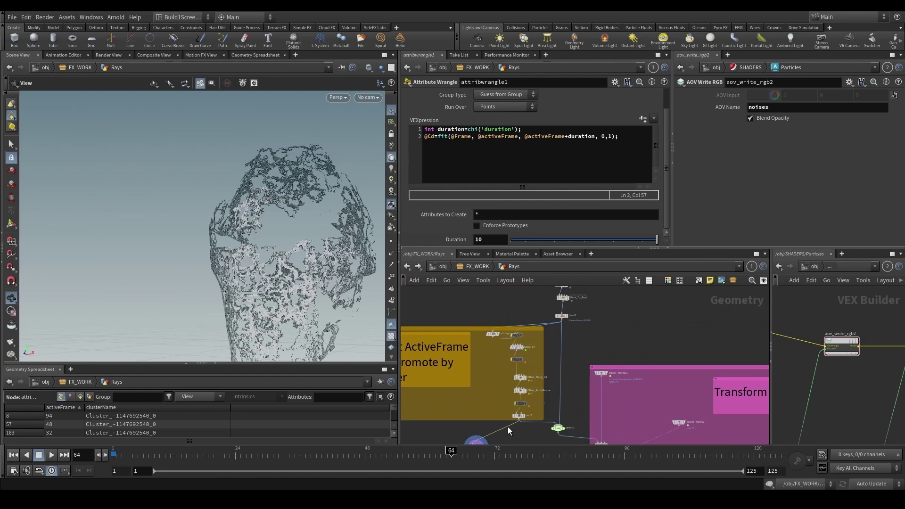
{"action": "left_click_drag", "start_coordinate": [474, 437], "coordinate": [516, 340]}
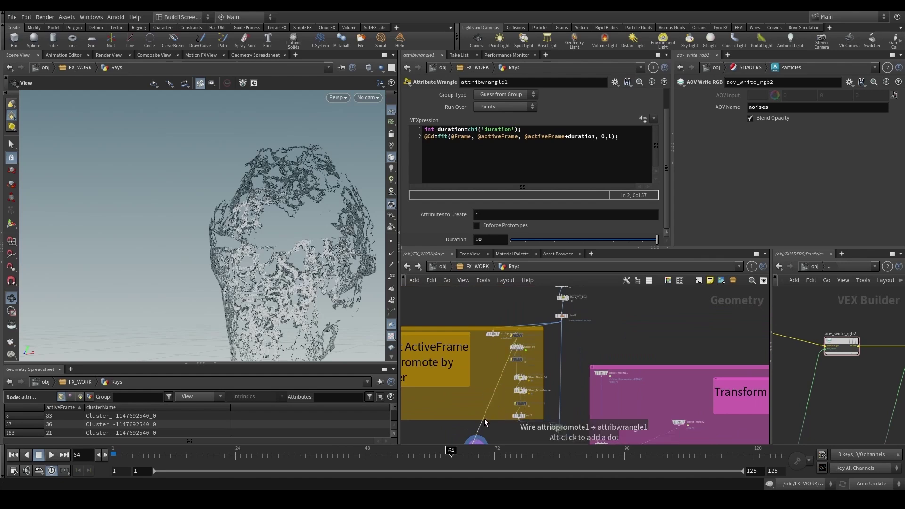
{"action": "left_click_drag", "start_coordinate": [485, 422], "coordinate": [504, 421]}
- Wire the output of the duplicate attribute promote node into Noise_07 in place of attribpromote1
{"action": "scroll", "coordinate": [496, 348], "scroll_direction": "up", "scroll_amount": 5}
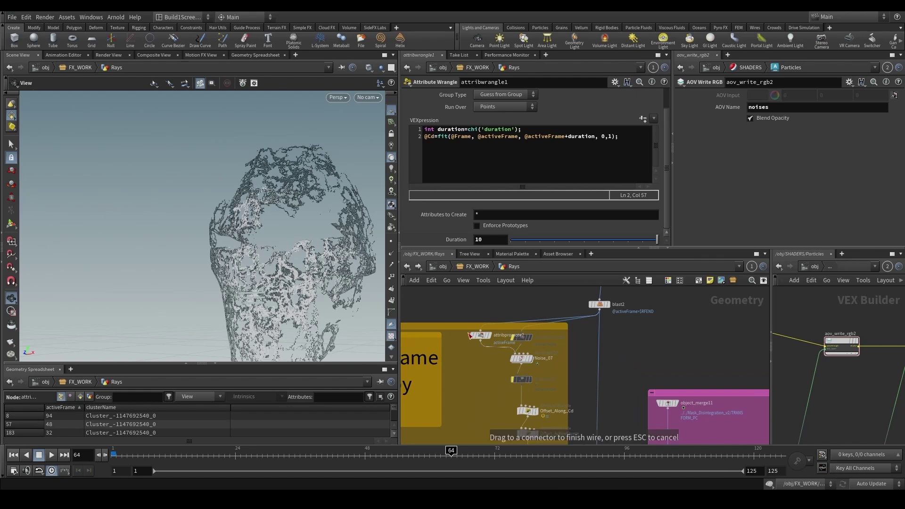
{"action": "scroll", "coordinate": [485, 369], "scroll_direction": "down", "scroll_amount": 5}
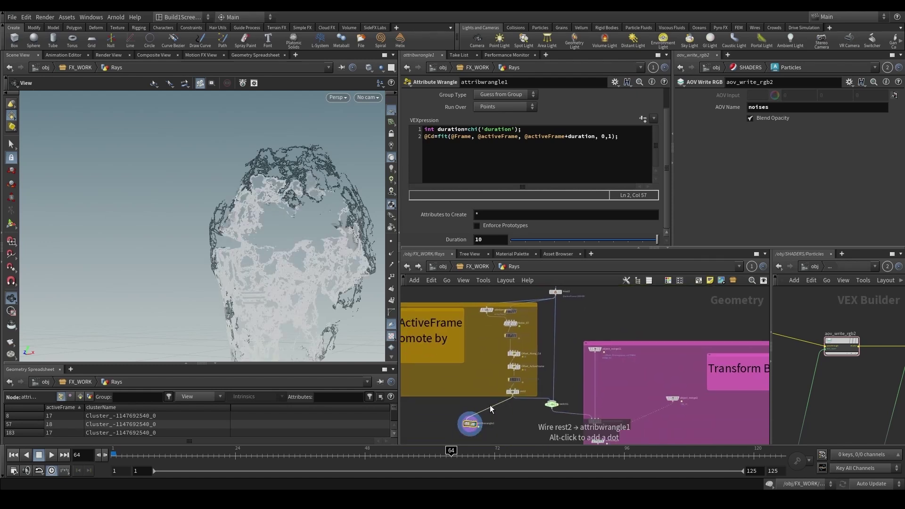
{"action": "scroll", "coordinate": [518, 382], "scroll_direction": "up", "scroll_amount": 2}
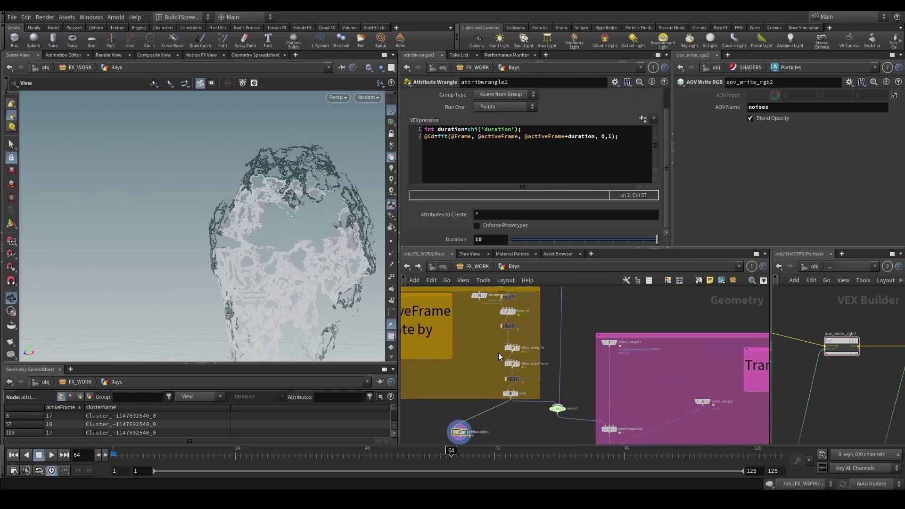
- Try attribwrangle1 directly after the duplicate attribute promote node, and return its input to rest2
{"action": "left_click_drag", "start_coordinate": [460, 425], "coordinate": [484, 316]}
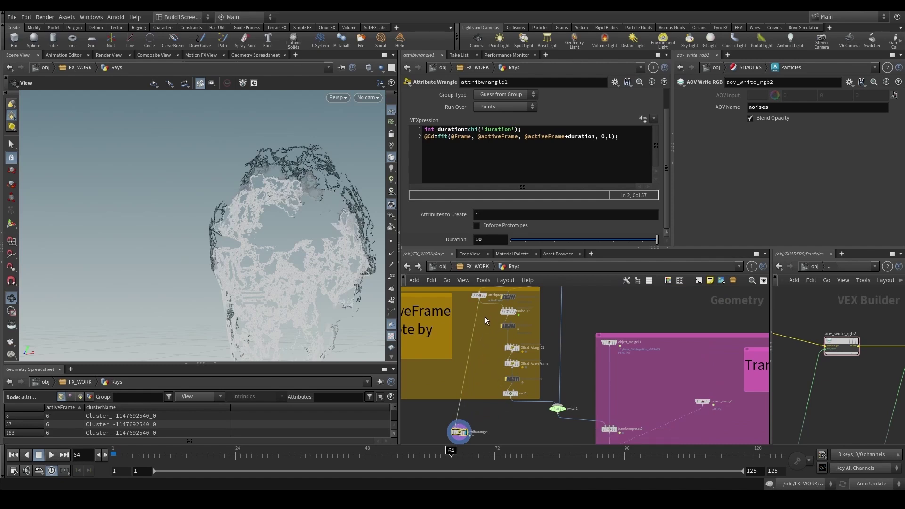
{"action": "key", "text": "ctrl+z"}
{"action": "left_click_drag", "start_coordinate": [459, 423], "coordinate": [476, 300]}
{"action": "left_click_drag", "start_coordinate": [464, 380], "coordinate": [509, 398]}
- Display transformpieces5 in the Transform Back group and scrub to frame 81 to inspect the disintegrating mask
{"action": "scroll", "coordinate": [505, 398], "scroll_direction": "down", "scroll_amount": 2}
{"action": "scroll", "coordinate": [595, 384], "scroll_direction": "up", "scroll_amount": 2}
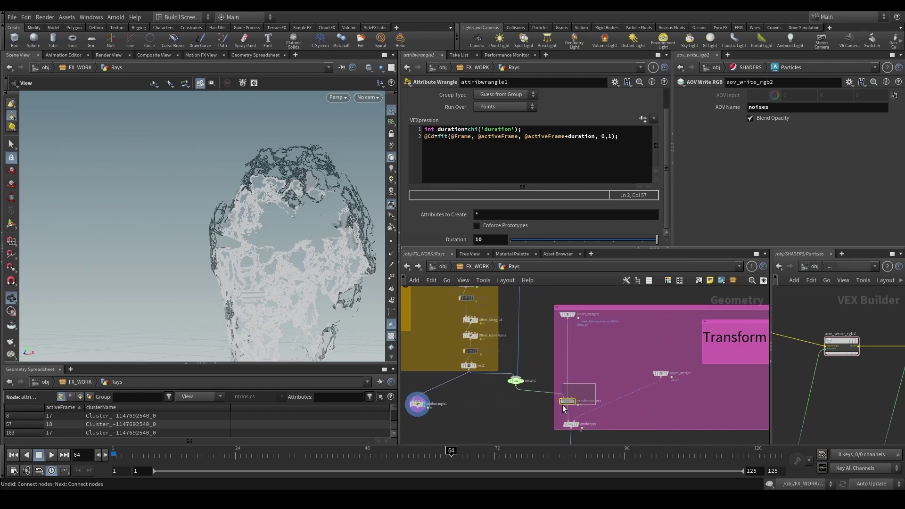
{"action": "left_click", "coordinate": [565, 402]}
{"action": "left_click_drag", "start_coordinate": [301, 221], "coordinate": [329, 250]}
{"action": "left_click", "coordinate": [499, 455]}
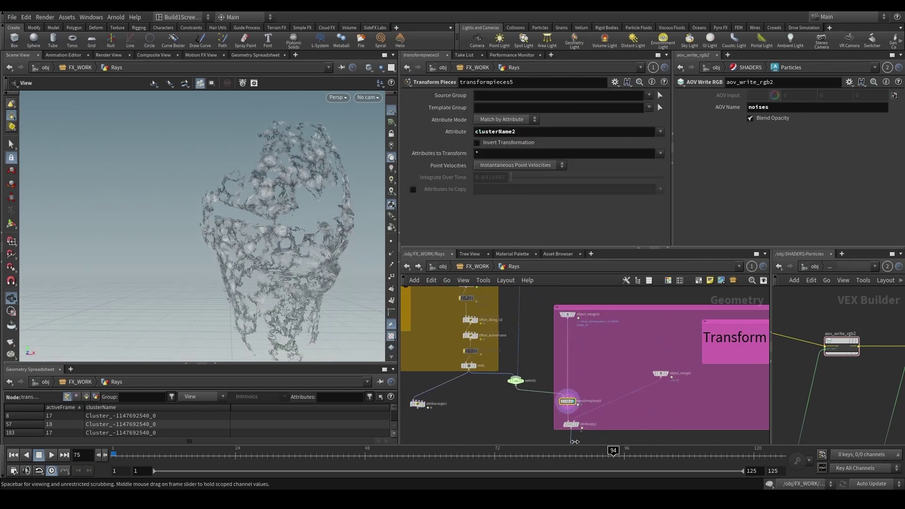
{"action": "left_click_drag", "start_coordinate": [329, 259], "coordinate": [264, 268]}
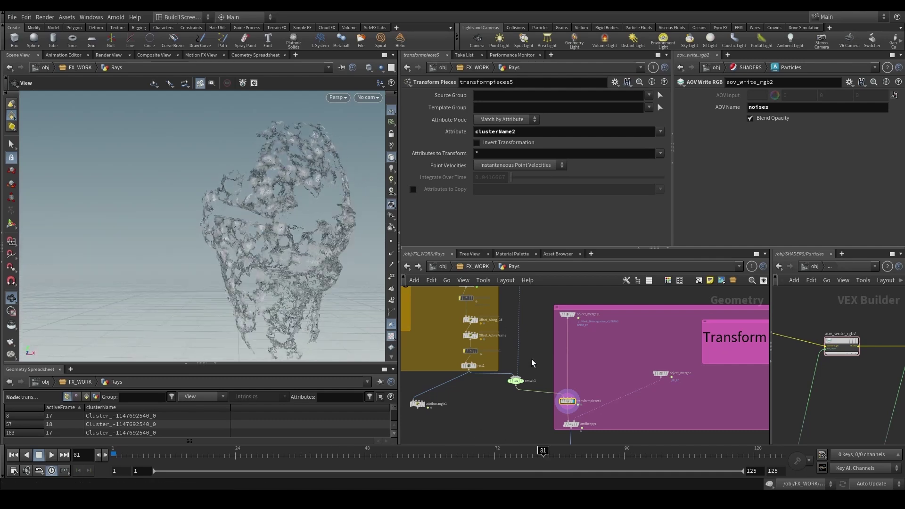
- Display attribcopy1 below transformpieces5 and review its copying of N matched by id
{"action": "scroll", "coordinate": [557, 329], "scroll_direction": "down", "scroll_amount": 3}
{"action": "scroll", "coordinate": [589, 377], "scroll_direction": "up", "scroll_amount": 2}
{"action": "left_click_drag", "start_coordinate": [559, 408], "coordinate": [537, 389]}
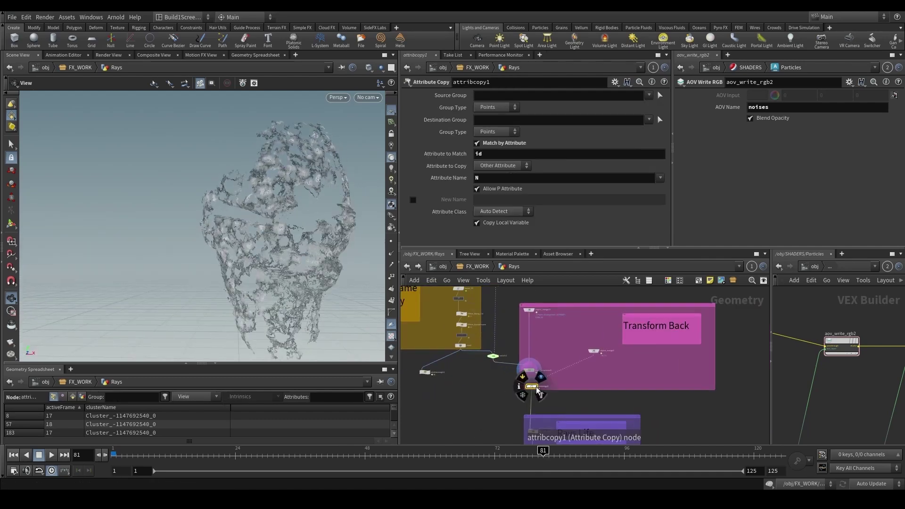
{"action": "scroll", "coordinate": [537, 387], "scroll_direction": "up", "scroll_amount": 2}
{"action": "scroll", "coordinate": [570, 413], "scroll_direction": "down", "scroll_amount": 2}
{"action": "middle_click_drag", "start_coordinate": [570, 414], "coordinate": [570, 347]}
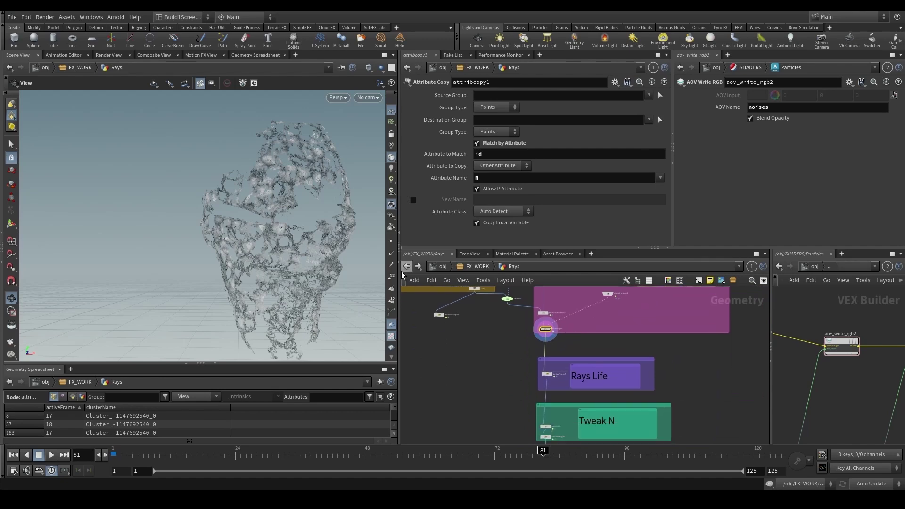
- Set the viewport's Scale Normal guide size to 0.002 in the display options
{"action": "left_click", "coordinate": [390, 254]}
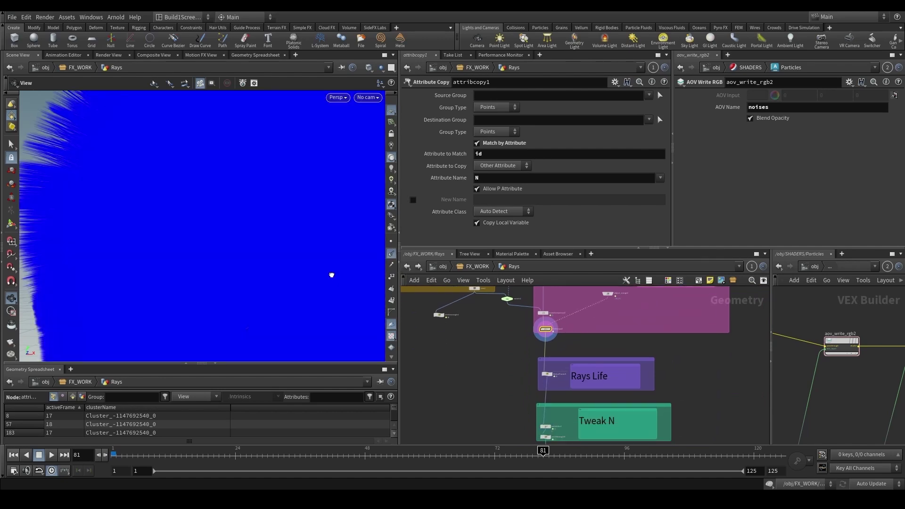
{"action": "left_click", "coordinate": [391, 254]}
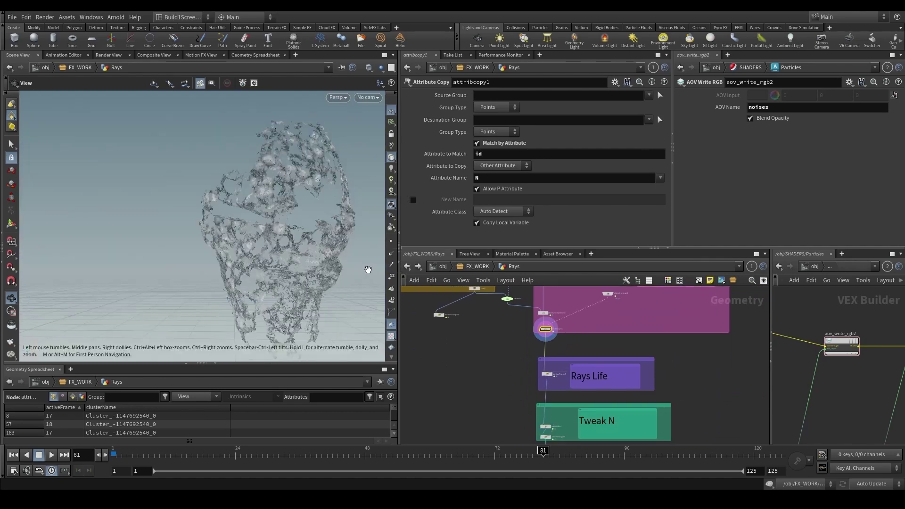
{"action": "key", "text": "d"}
{"action": "left_click", "coordinate": [233, 188]}
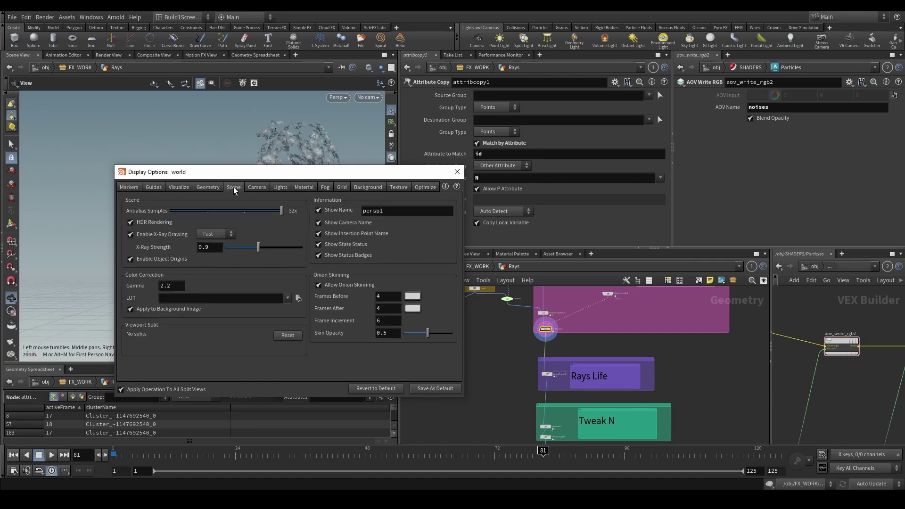
{"action": "left_click", "coordinate": [212, 188]}
{"action": "left_click", "coordinate": [186, 189]}
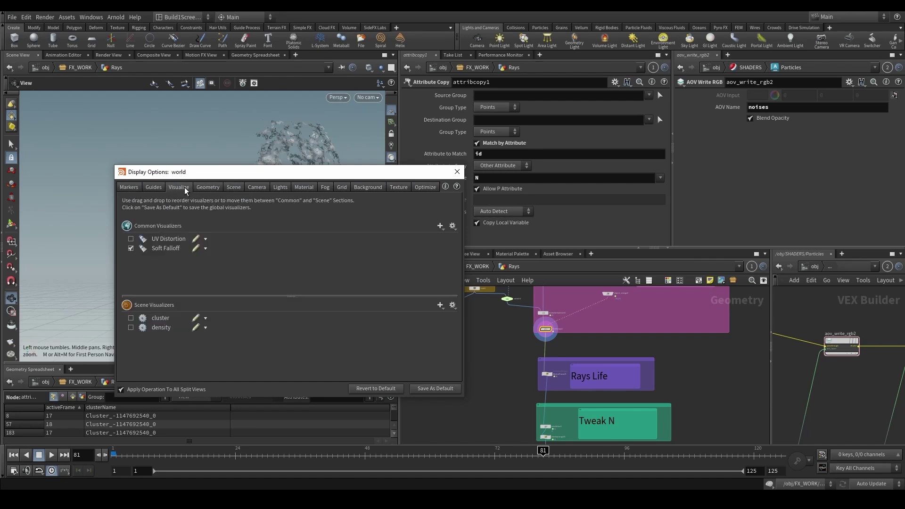
{"action": "left_click", "coordinate": [154, 187]}
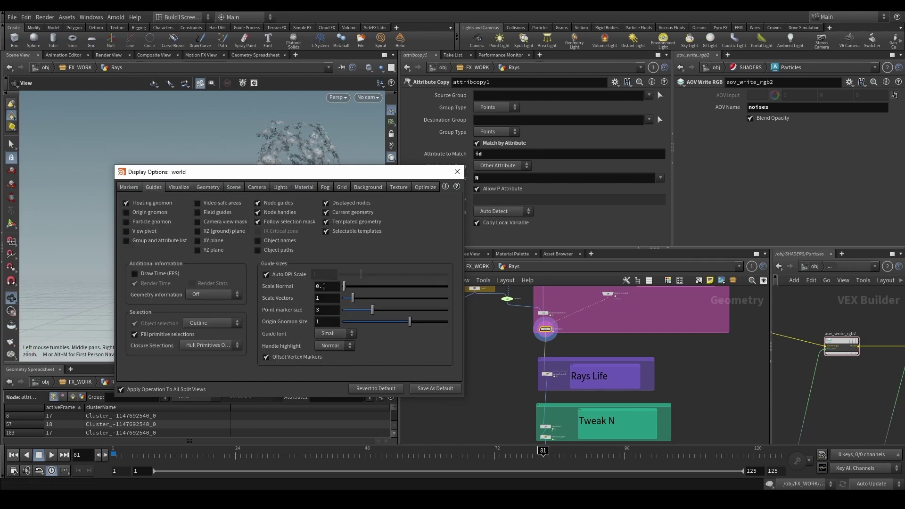
{"action": "type", "text": "02"}
{"action": "key", "text": "Return"}
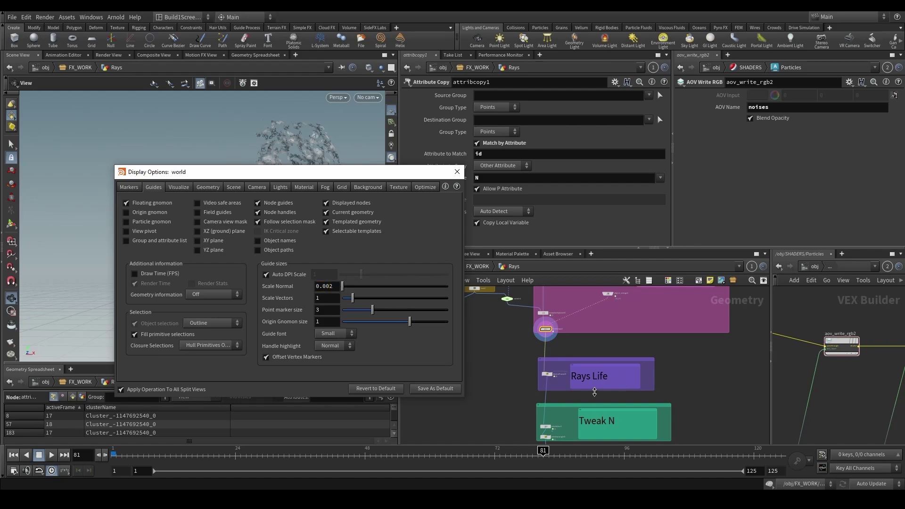
{"action": "left_click", "coordinate": [460, 174]}
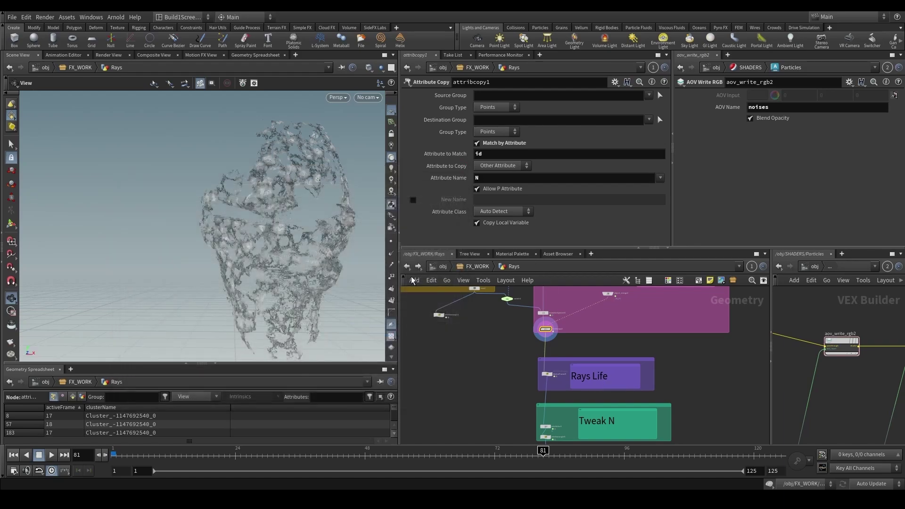
- Show the point normals and compare them close up with attribcopy1 and transformpieces5 displayed in turn
{"action": "left_click", "coordinate": [391, 256]}
{"action": "scroll", "coordinate": [314, 278], "scroll_direction": "up", "scroll_amount": 10}
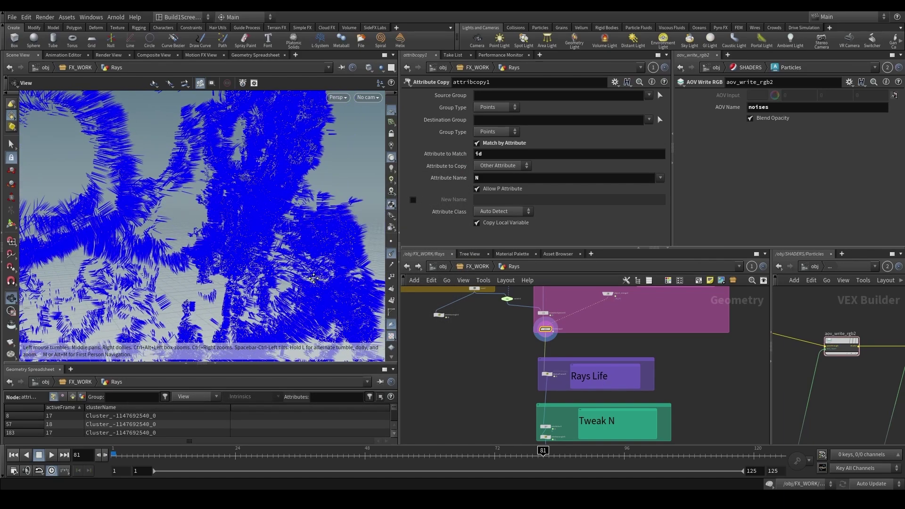
{"action": "scroll", "coordinate": [313, 278], "scroll_direction": "up", "scroll_amount": 5}
{"action": "scroll", "coordinate": [519, 351], "scroll_direction": "up", "scroll_amount": 4}
{"action": "left_click", "coordinate": [516, 342]}
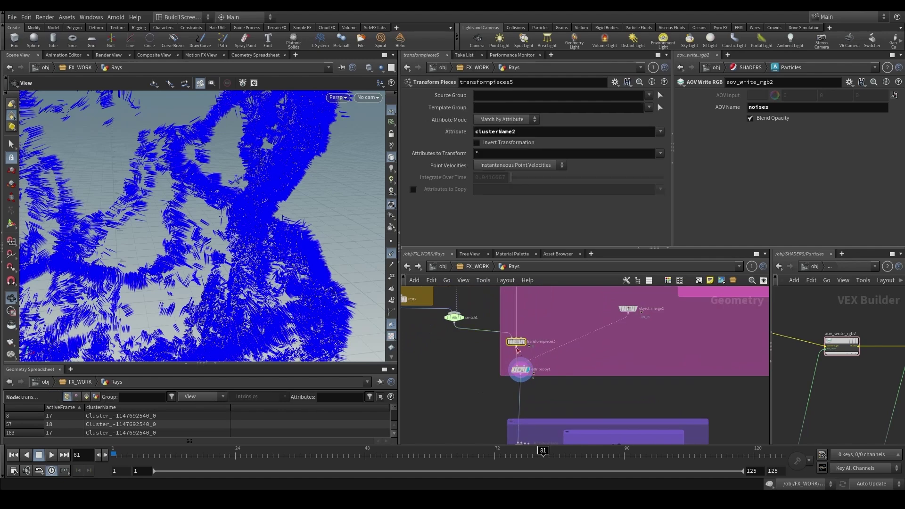
{"action": "left_click", "coordinate": [519, 369]}
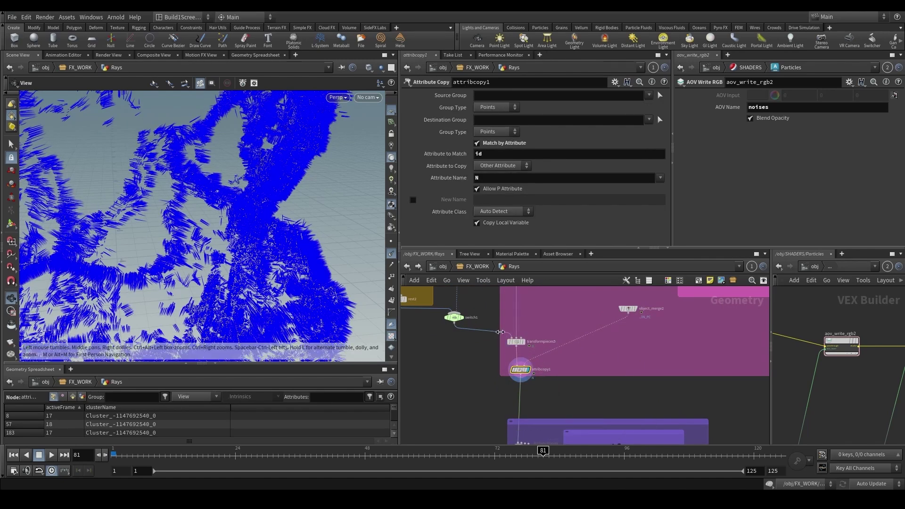
{"action": "left_click", "coordinate": [516, 341]}
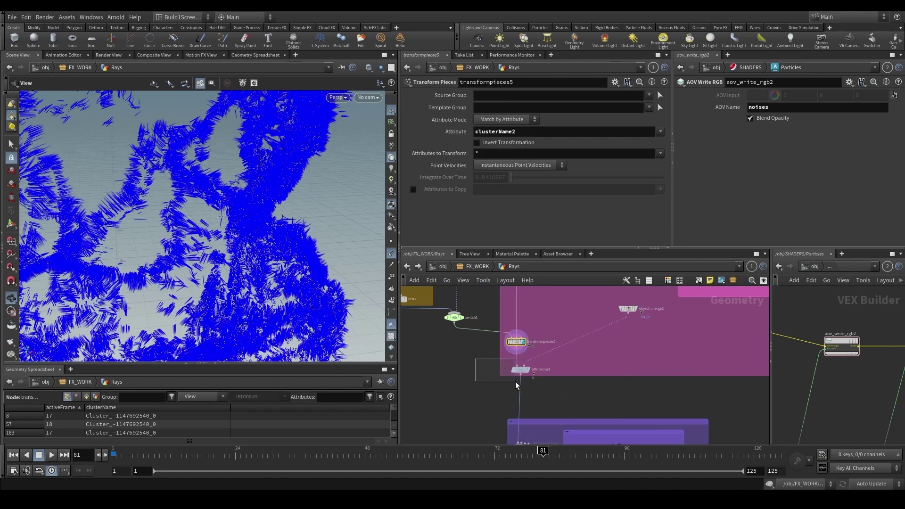
- Recheck the point normals by displaying transformpieces5 and attribcopy1 in turn, finishing on attribcopy1
{"action": "left_click", "coordinate": [520, 370]}
{"action": "scroll", "coordinate": [538, 382], "scroll_direction": "down", "scroll_amount": 3}
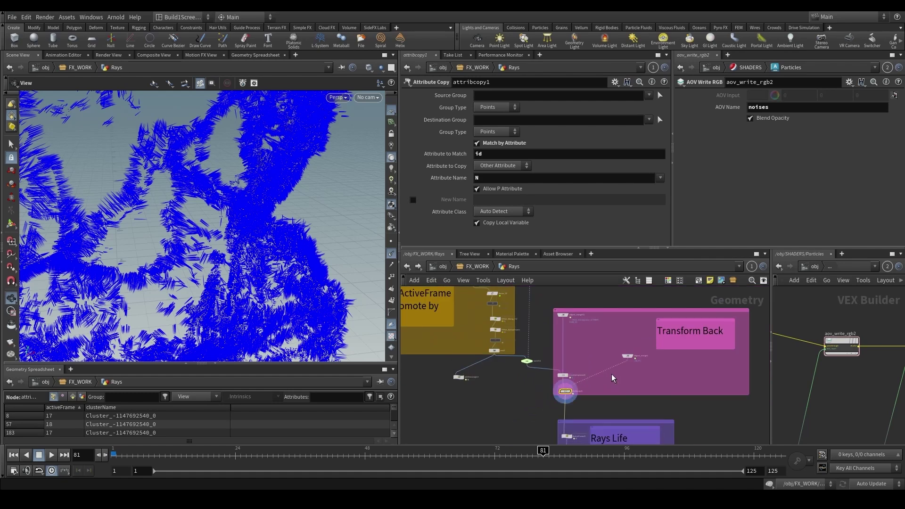
{"action": "scroll", "coordinate": [588, 384], "scroll_direction": "up", "scroll_amount": 3}
{"action": "left_click", "coordinate": [544, 370]}
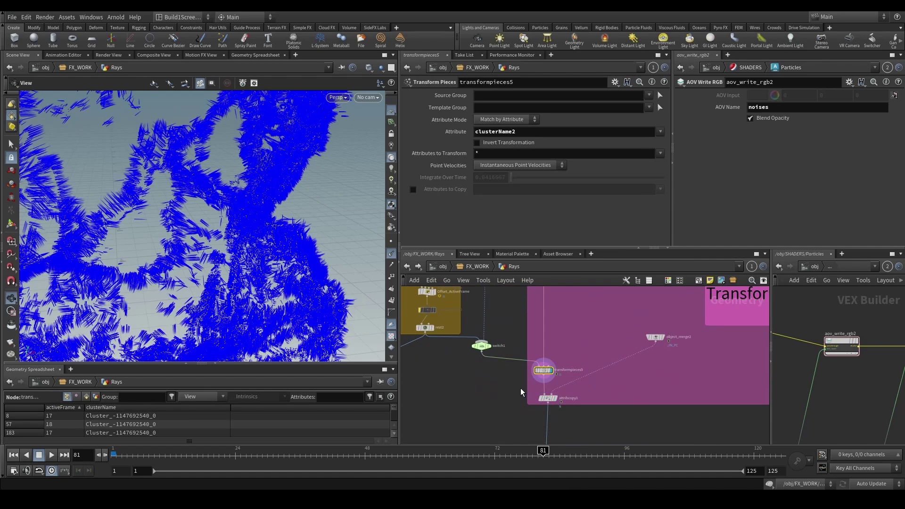
{"action": "left_click", "coordinate": [546, 398]}
{"action": "scroll", "coordinate": [533, 392], "scroll_direction": "down", "scroll_amount": 2}
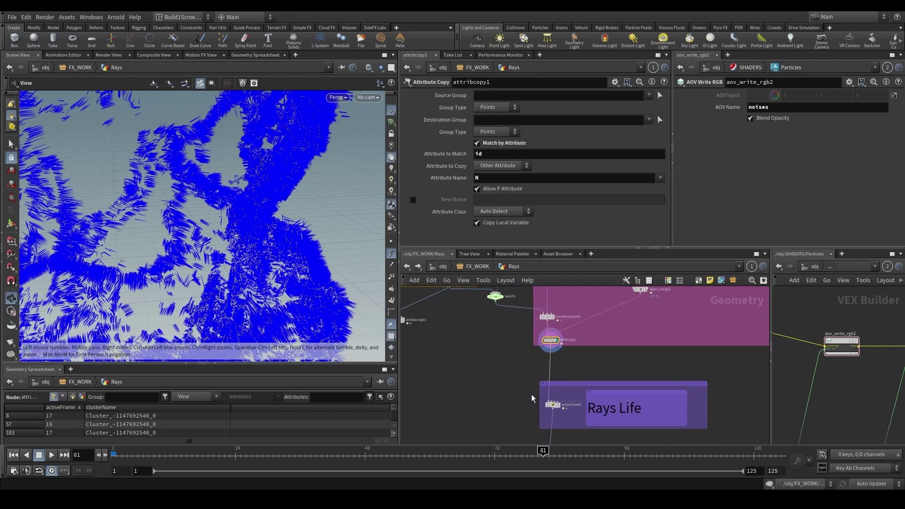
- Hide the point normals and display the ActiveFrame5 wrangle in the Rays Life group
{"action": "left_click", "coordinate": [555, 405]}
{"action": "scroll", "coordinate": [476, 366], "scroll_direction": "down", "scroll_amount": 2}
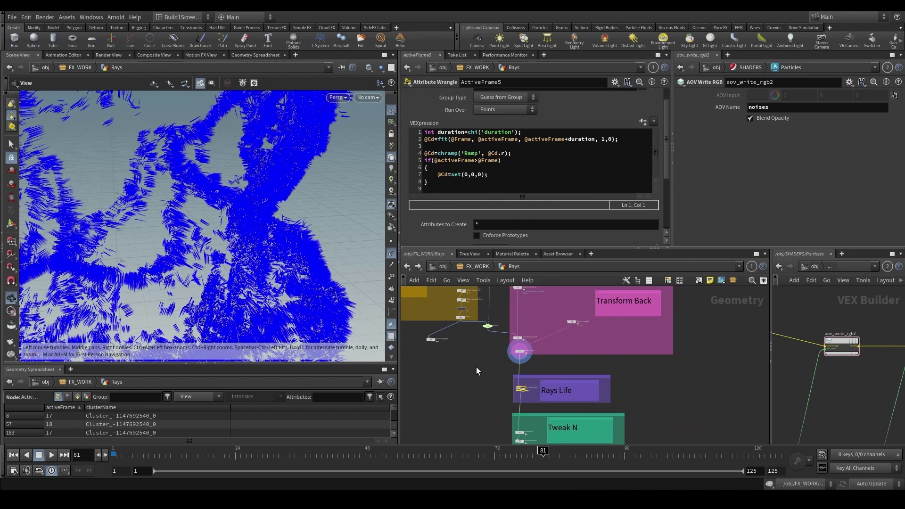
{"action": "left_click", "coordinate": [394, 252]}
{"action": "scroll", "coordinate": [455, 373], "scroll_direction": "up", "scroll_amount": 2}
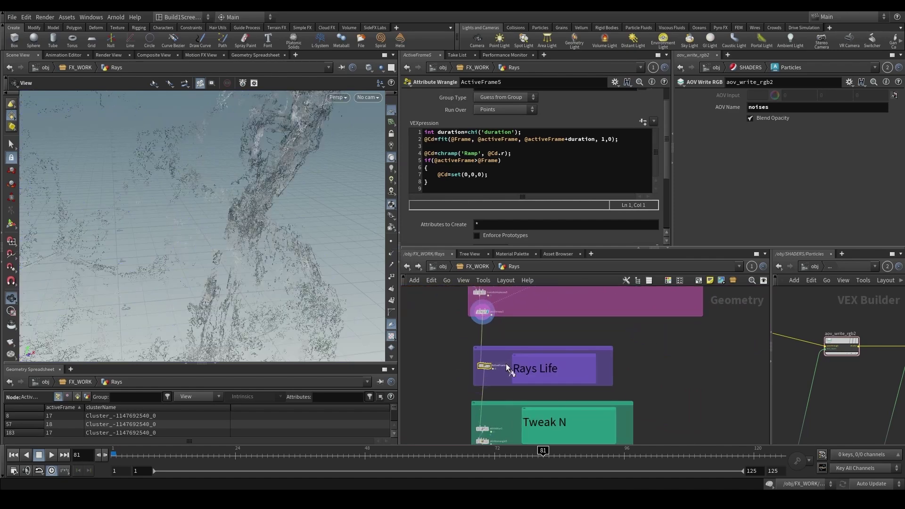
{"action": "left_click", "coordinate": [490, 365]}
- Review the Duration and Ramp settings of ActiveFrame5 and inspect the mask at frame 52
{"action": "scroll", "coordinate": [456, 219], "scroll_direction": "down", "scroll_amount": 3}
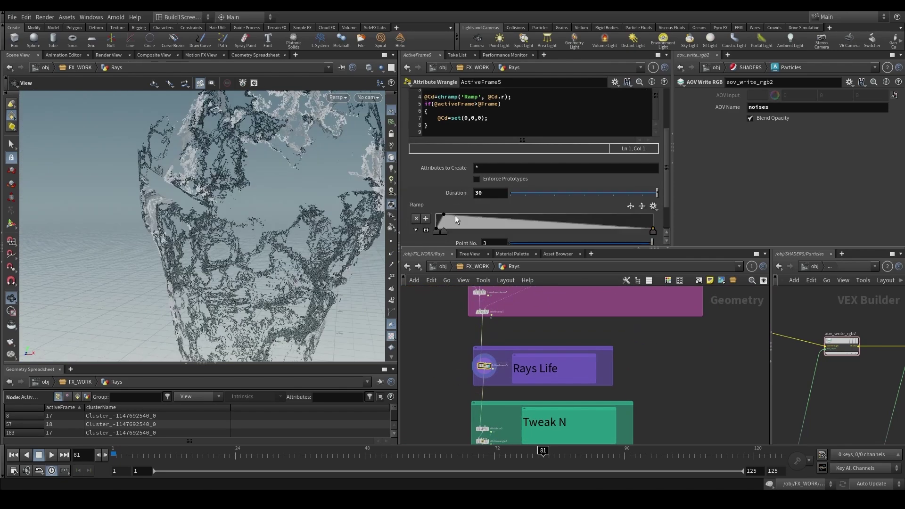
{"action": "scroll", "coordinate": [456, 219], "scroll_direction": "down", "scroll_amount": 2}
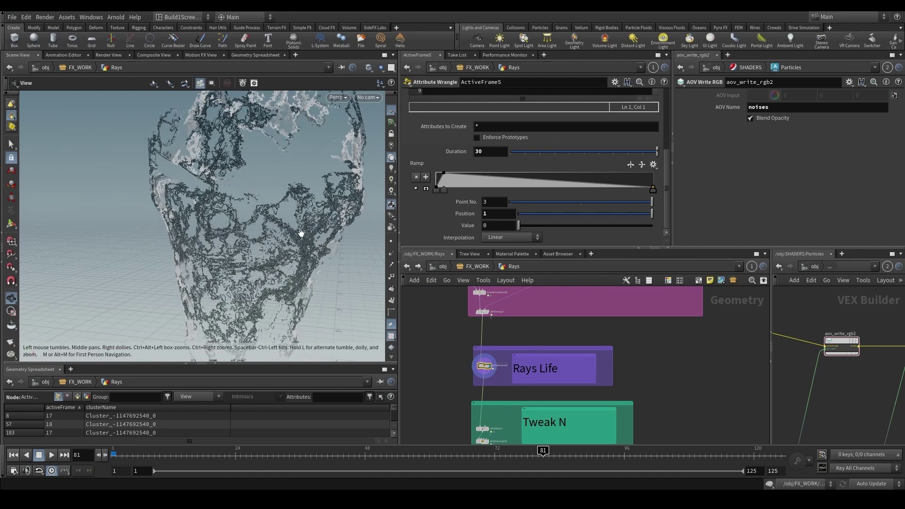
{"action": "left_click", "coordinate": [389, 451]}
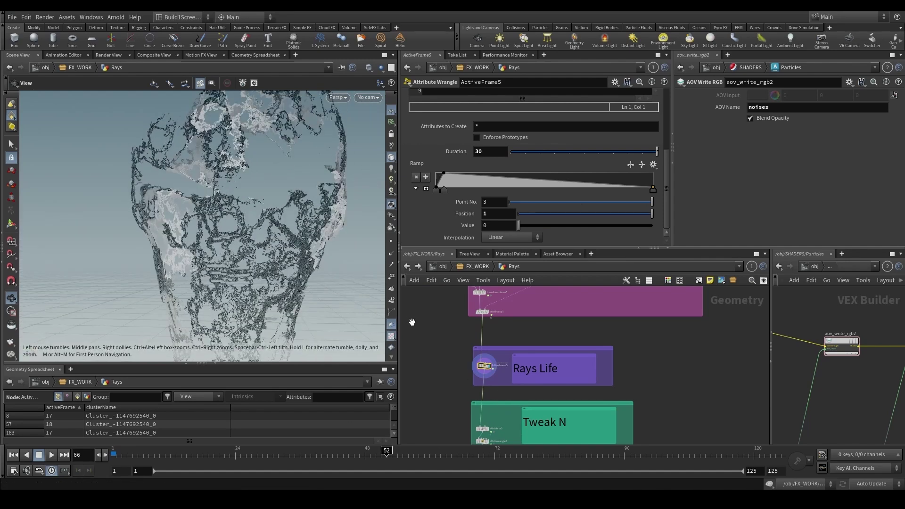
{"action": "scroll", "coordinate": [414, 202], "scroll_direction": "up", "scroll_amount": 5}
{"action": "scroll", "coordinate": [451, 322], "scroll_direction": "down", "scroll_amount": 3}
{"action": "middle_click_drag", "start_coordinate": [450, 323], "coordinate": [506, 405]}
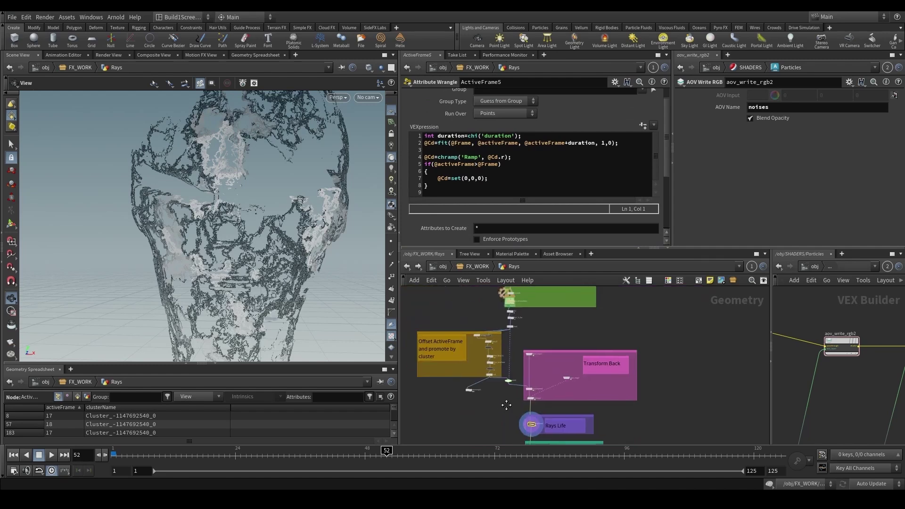
{"action": "scroll", "coordinate": [506, 405], "scroll_direction": "up", "scroll_amount": 4}
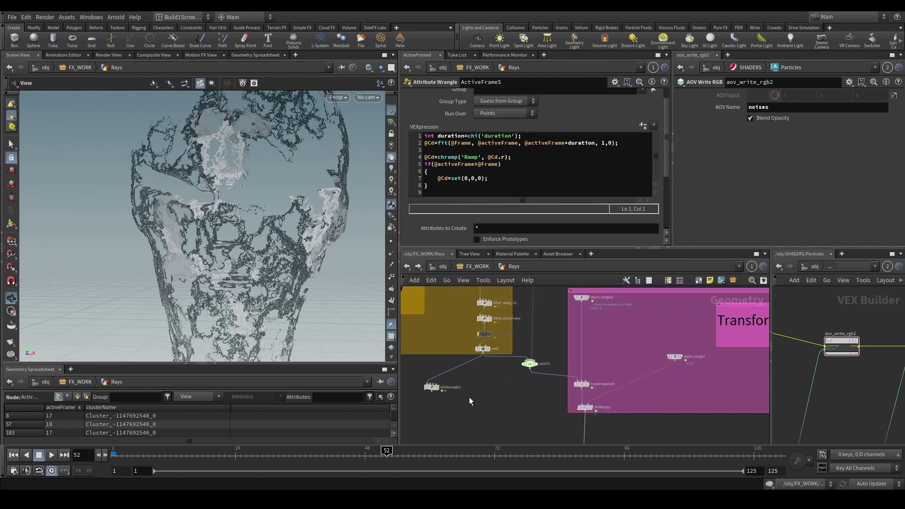
- Examine the duration, fit and chramp lines in ActiveFrame5's VEXpression along with its Ramp
{"action": "left_click", "coordinate": [443, 136]}
{"action": "left_click_drag", "start_coordinate": [450, 135], "coordinate": [559, 143]}
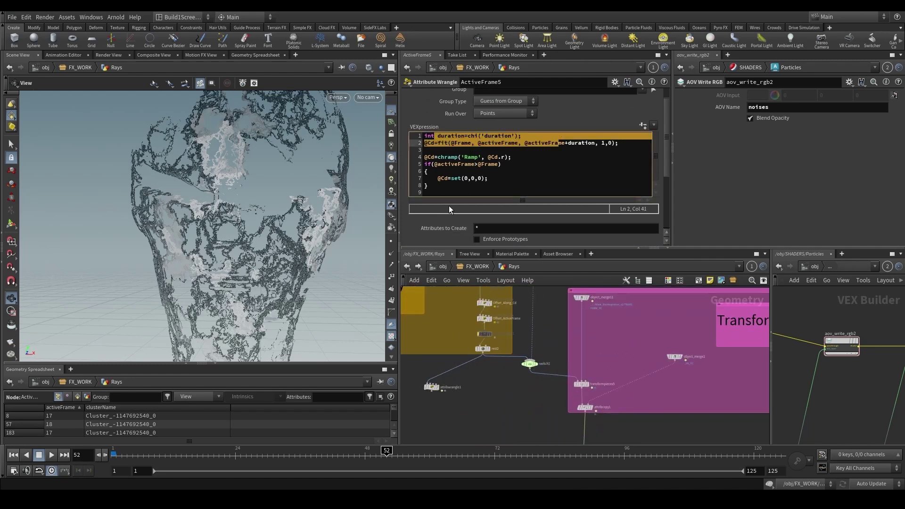
{"action": "left_click", "coordinate": [457, 150]}
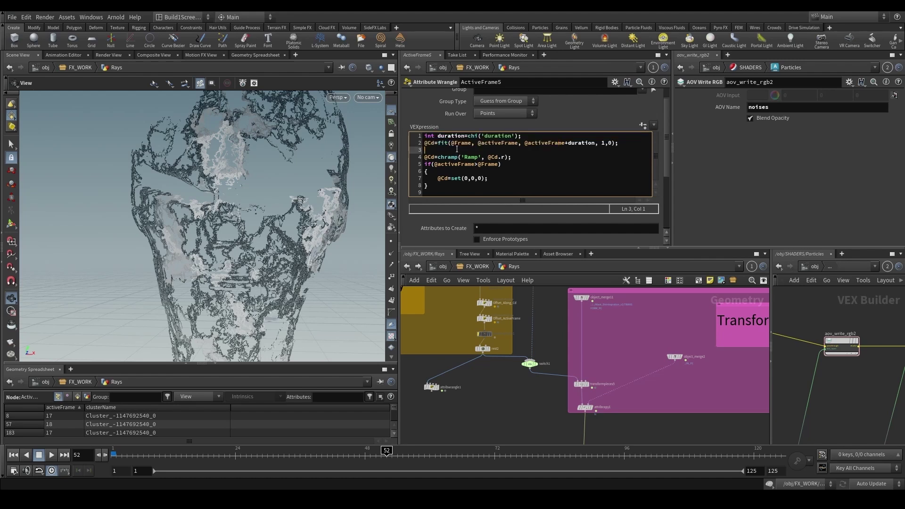
{"action": "left_click_drag", "start_coordinate": [533, 156], "coordinate": [392, 166]}
{"action": "left_click", "coordinate": [422, 158]}
{"action": "scroll", "coordinate": [442, 228], "scroll_direction": "down", "scroll_amount": 4}
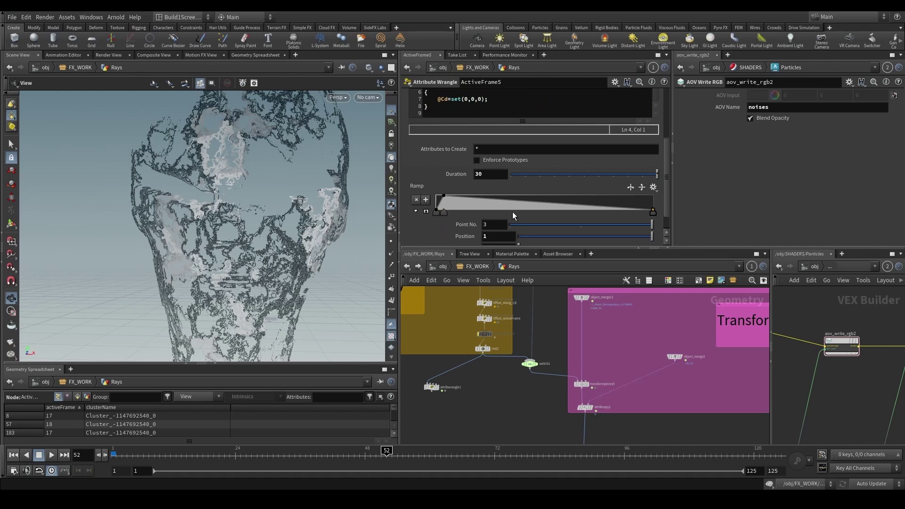
- Scrub the timeline to frame 63 to check how the point color evolves under ActiveFrame5
{"action": "middle_click", "coordinate": [535, 362]}
{"action": "scroll", "coordinate": [536, 362], "scroll_direction": "down", "scroll_amount": 3}
{"action": "middle_click_drag", "start_coordinate": [535, 363], "coordinate": [471, 295]}
{"action": "left_click", "coordinate": [328, 457]}
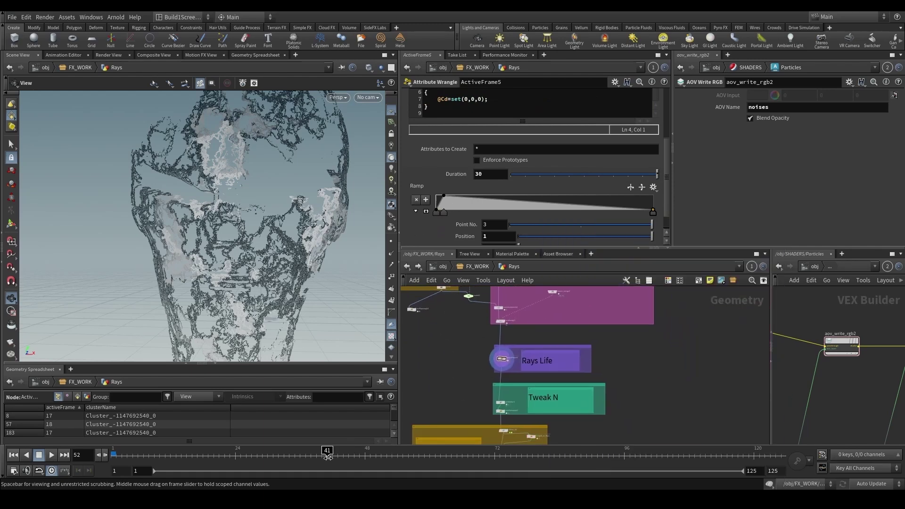
{"action": "left_click", "coordinate": [298, 457]}
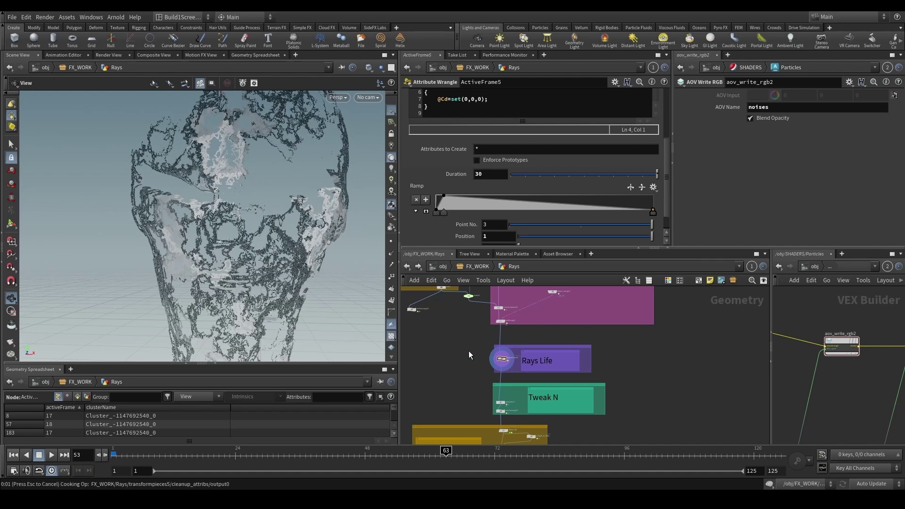
- Display attribwrangle5 in the Tweak N group
{"action": "middle_click_drag", "start_coordinate": [497, 437], "coordinate": [484, 400]}
{"action": "scroll", "coordinate": [484, 400], "scroll_direction": "up", "scroll_amount": 3}
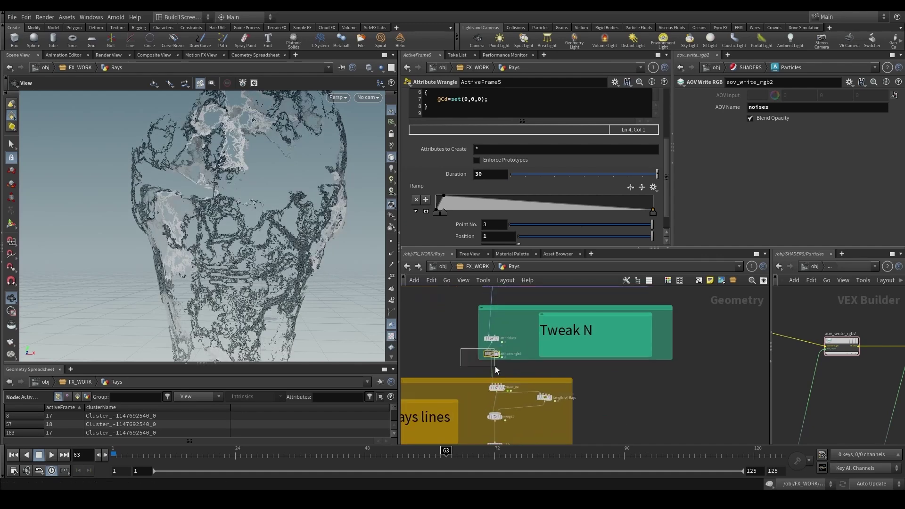
{"action": "left_click_drag", "start_coordinate": [496, 370], "coordinate": [497, 368]}
{"action": "scroll", "coordinate": [506, 364], "scroll_direction": "up", "scroll_amount": 2}
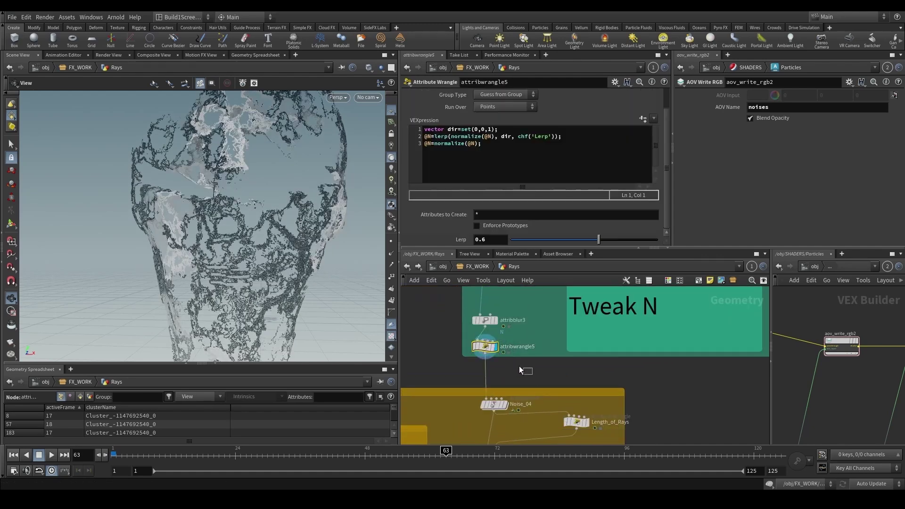
- Rename the attribwrangle5 node as Tweaks_N and save the scene
{"action": "scroll", "coordinate": [520, 370], "scroll_direction": "down", "scroll_amount": 2}
{"action": "scroll", "coordinate": [504, 351], "scroll_direction": "up", "scroll_amount": 2}
{"action": "double_click", "coordinate": [505, 351]}
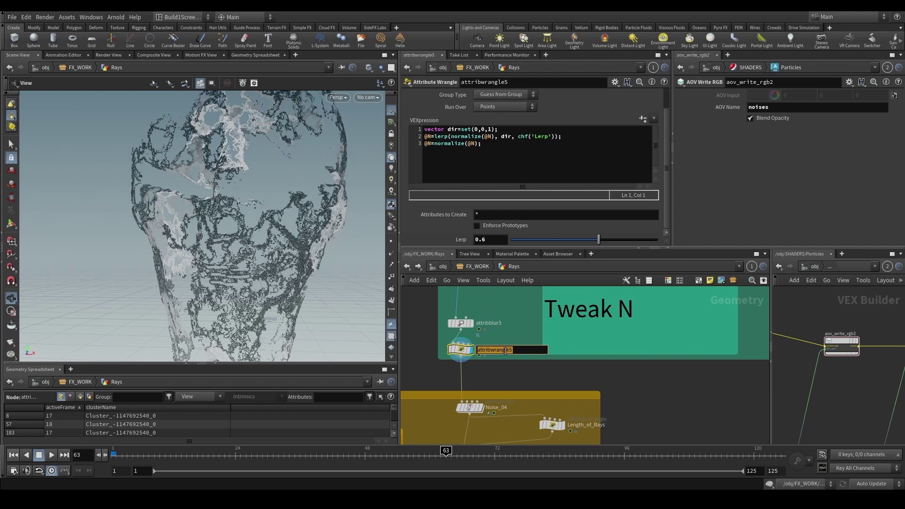
{"action": "type", "text": "Tweaks_N"}
{"action": "key", "text": "Return"}
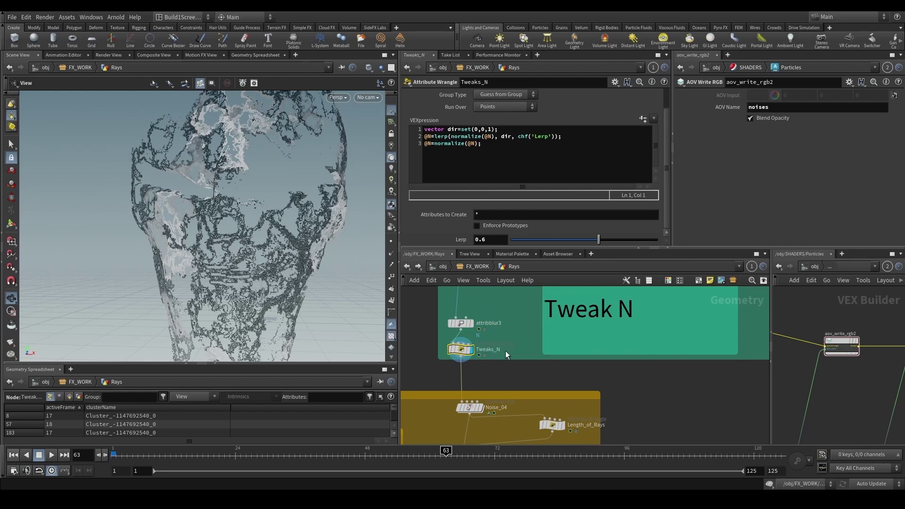
{"action": "scroll", "coordinate": [514, 373], "scroll_direction": "down", "scroll_amount": 3}
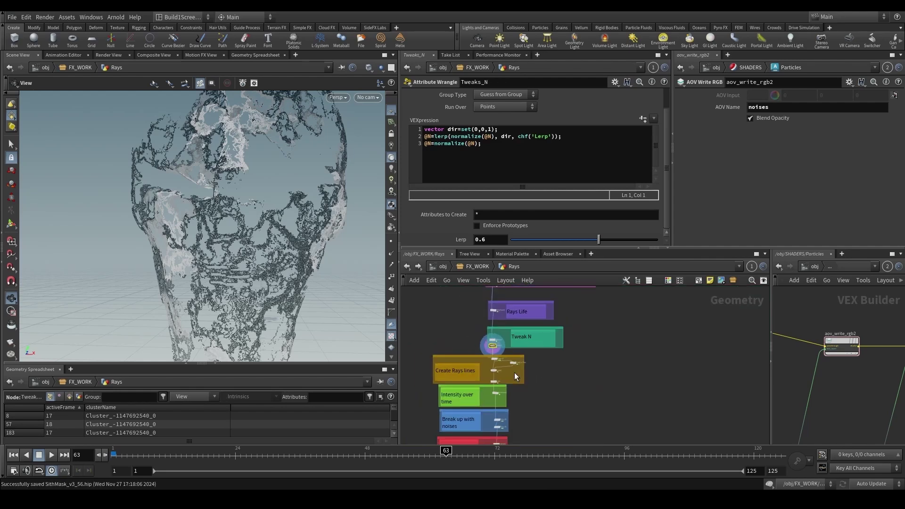
- Review attribblur3's blurring of N and show the point normals to inspect Tweaks_N's directions close up
{"action": "scroll", "coordinate": [496, 346], "scroll_direction": "up", "scroll_amount": 3}
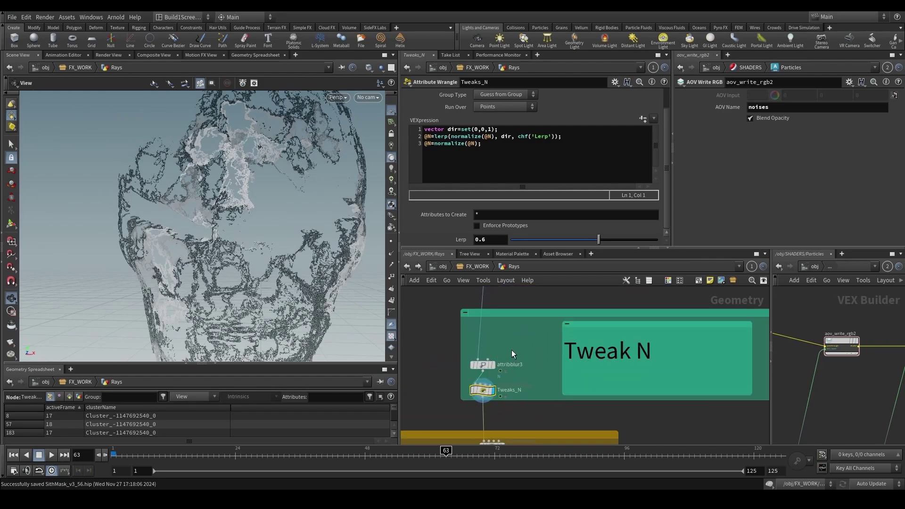
{"action": "left_click", "coordinate": [485, 362]}
{"action": "scroll", "coordinate": [471, 368], "scroll_direction": "down", "scroll_amount": 3}
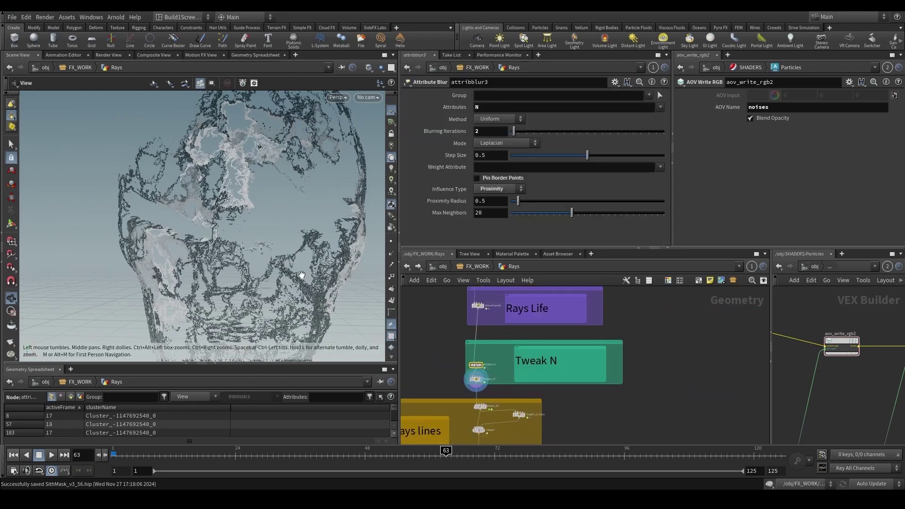
{"action": "left_click_drag", "start_coordinate": [207, 219], "coordinate": [317, 244]}
{"action": "left_click", "coordinate": [393, 254]}
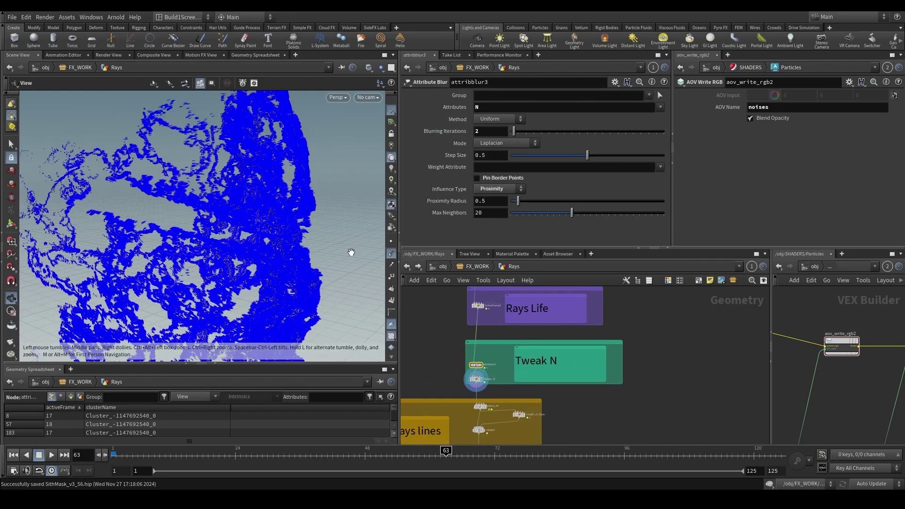
{"action": "scroll", "coordinate": [295, 186], "scroll_direction": "up", "scroll_amount": 3}
{"action": "left_click_drag", "start_coordinate": [295, 186], "coordinate": [307, 200]}
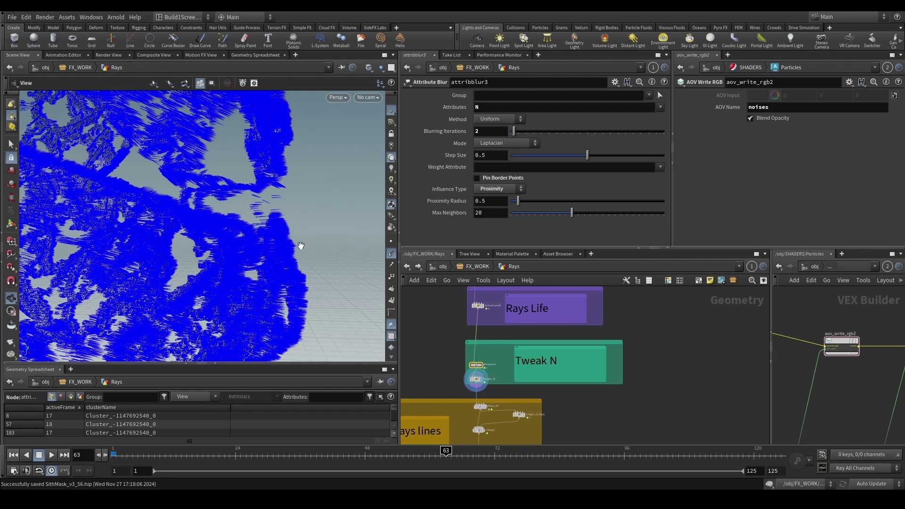
- Display ActiveFrame5 in the Rays Life group with the point normals shown
{"action": "left_click", "coordinate": [392, 258]}
{"action": "scroll", "coordinate": [446, 359], "scroll_direction": "down", "scroll_amount": 1}
{"action": "middle_click_drag", "start_coordinate": [476, 359], "coordinate": [459, 359]}
{"action": "scroll", "coordinate": [458, 360], "scroll_direction": "up", "scroll_amount": 2}
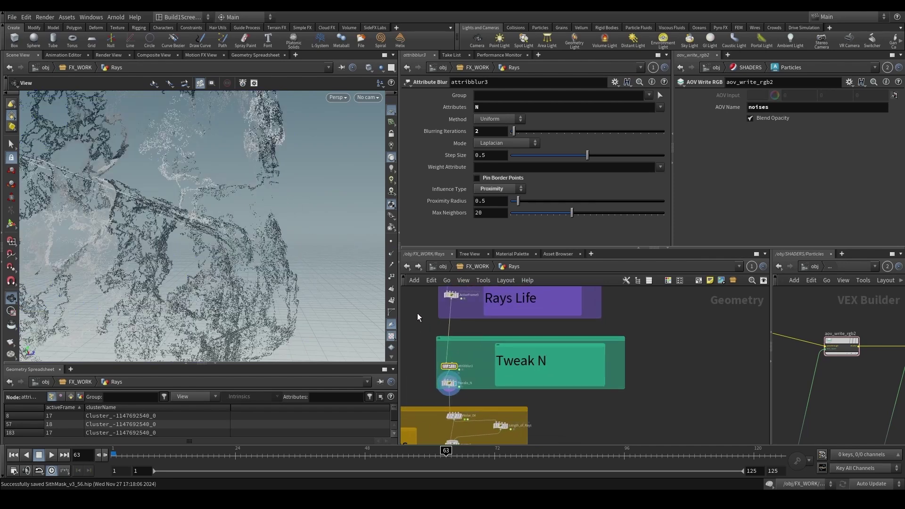
{"action": "left_click_drag", "start_coordinate": [478, 297], "coordinate": [477, 295]}
{"action": "left_click", "coordinate": [391, 265]}
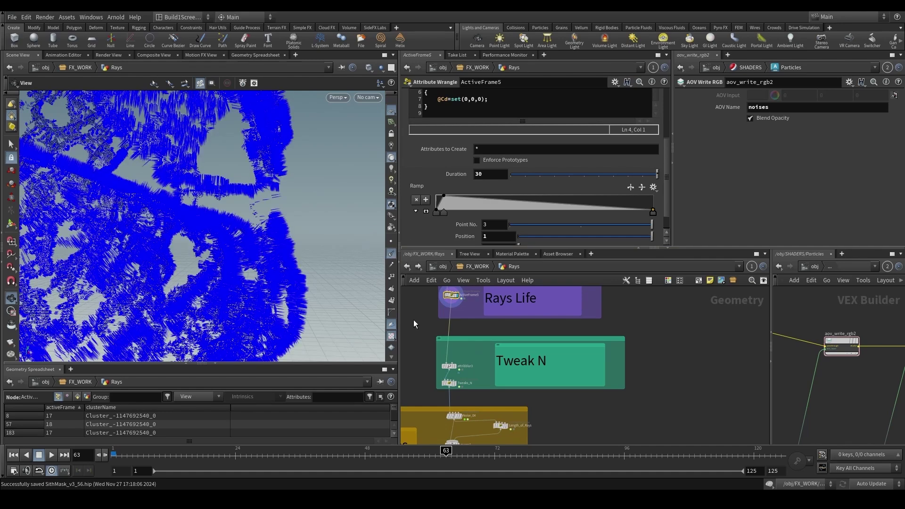
- Compare the normals before and after the tweak by displaying Tweaks_N and ActiveFrame5 in turn
{"action": "scroll", "coordinate": [431, 372], "scroll_direction": "up", "scroll_amount": 2}
{"action": "left_click", "coordinate": [456, 392]}
{"action": "middle_click_drag", "start_coordinate": [486, 329], "coordinate": [484, 351]}
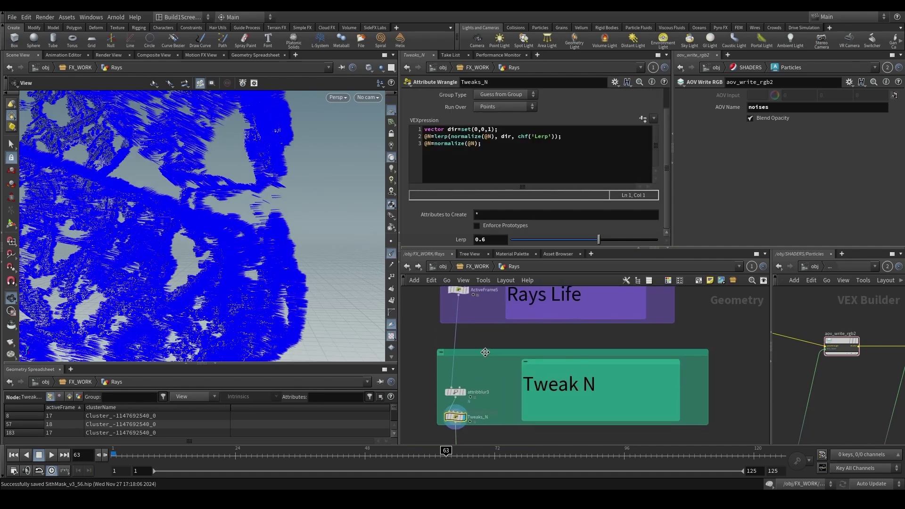
{"action": "middle_click_drag", "start_coordinate": [425, 314], "coordinate": [436, 366]}
{"action": "left_click", "coordinate": [478, 341]}
{"action": "middle_click_drag", "start_coordinate": [441, 397], "coordinate": [438, 312]}
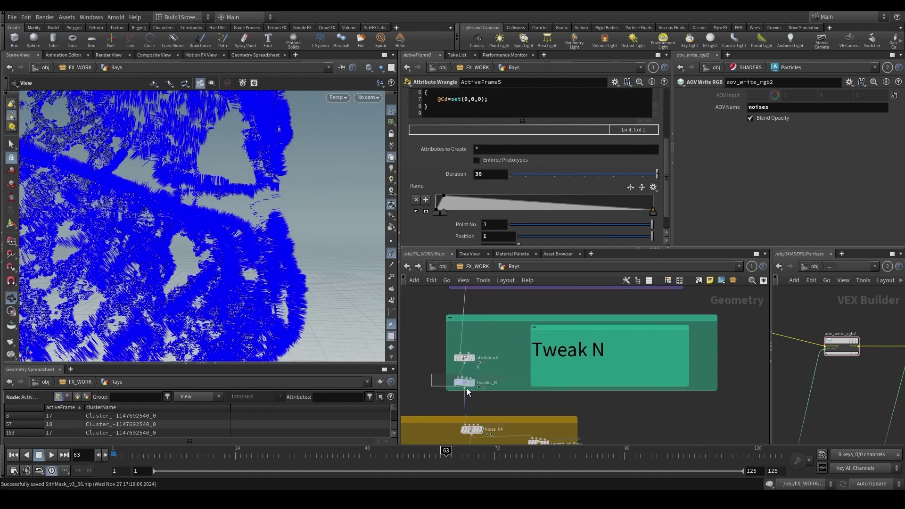
- Display Tweaks_N again and examine its VEXpression that lerps N toward the dir vector
{"action": "left_click_drag", "start_coordinate": [467, 388], "coordinate": [470, 390]}
{"action": "scroll", "coordinate": [494, 389], "scroll_direction": "down", "scroll_amount": 3}
{"action": "middle_click_drag", "start_coordinate": [505, 388], "coordinate": [495, 347]}
{"action": "scroll", "coordinate": [494, 345], "scroll_direction": "up", "scroll_amount": 2}
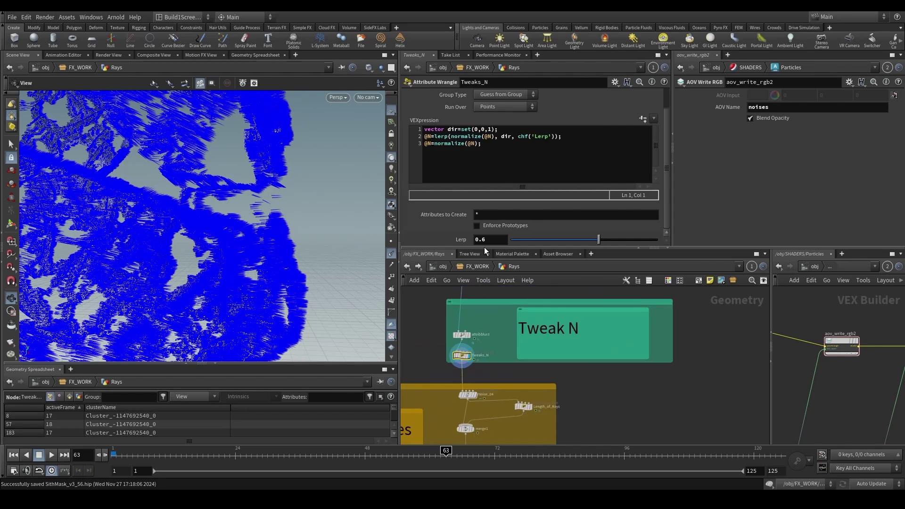
{"action": "left_click", "coordinate": [496, 141]}
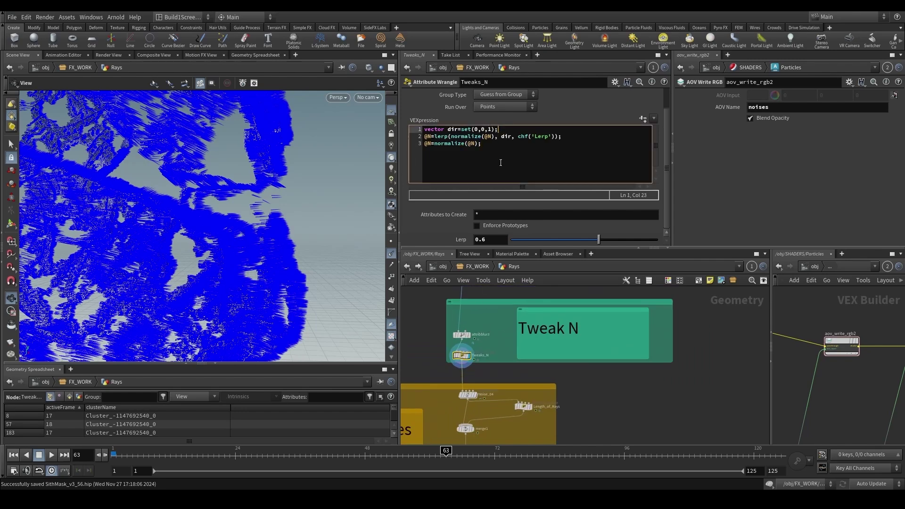
- Try a different Lerp value on Tweaks_N, undo it and view the whole mask's normals
{"action": "left_click_drag", "start_coordinate": [295, 233], "coordinate": [281, 275]}
{"action": "scroll", "coordinate": [328, 263], "scroll_direction": "down", "scroll_amount": 8}
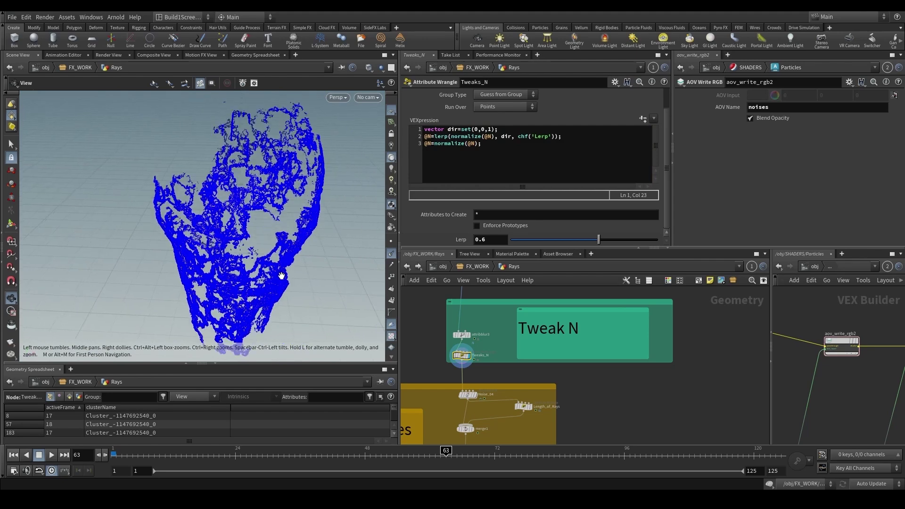
{"action": "scroll", "coordinate": [281, 275], "scroll_direction": "up", "scroll_amount": 1}
{"action": "left_click_drag", "start_coordinate": [547, 242], "coordinate": [584, 240]}
{"action": "key", "text": "ctrl+z"}
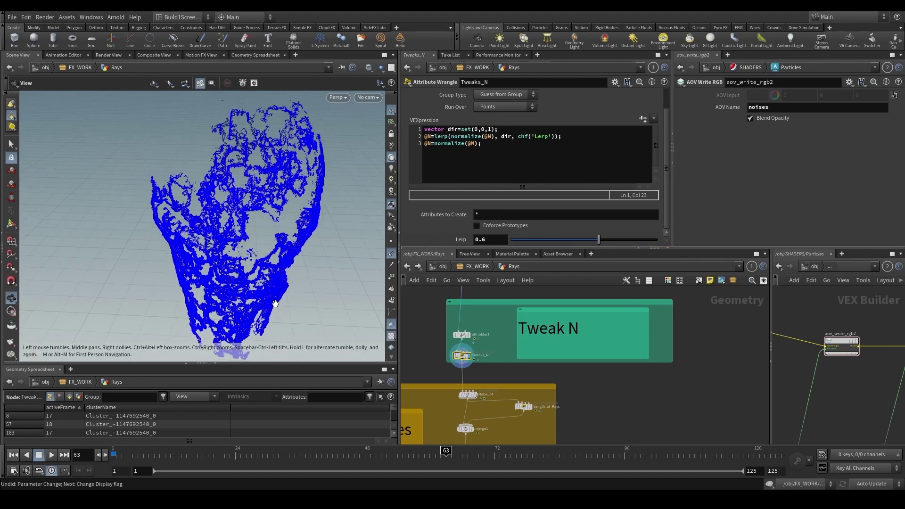
{"action": "left_click_drag", "start_coordinate": [275, 303], "coordinate": [335, 295]}
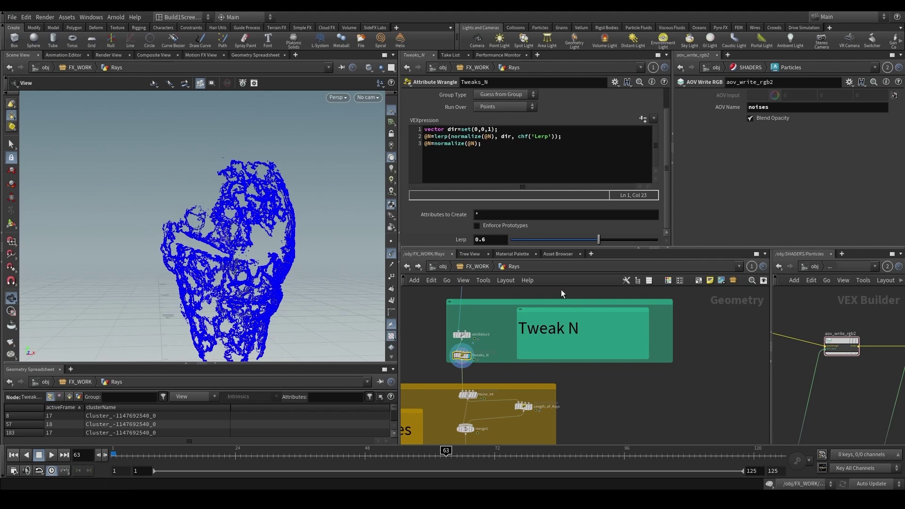
- Display Noise_04 with the point normals hidden and open Length_of_Rays to review its position offset along N
{"action": "middle_click_drag", "start_coordinate": [487, 392], "coordinate": [475, 361]}
{"action": "scroll", "coordinate": [448, 379], "scroll_direction": "up", "scroll_amount": 3}
{"action": "left_click", "coordinate": [470, 349]}
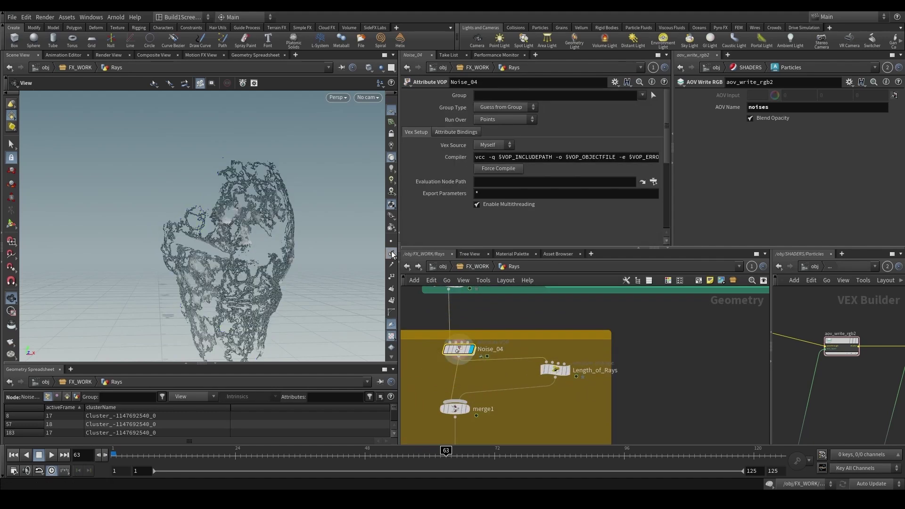
{"action": "left_click", "coordinate": [551, 369]}
{"action": "scroll", "coordinate": [531, 359], "scroll_direction": "down", "scroll_amount": 2}
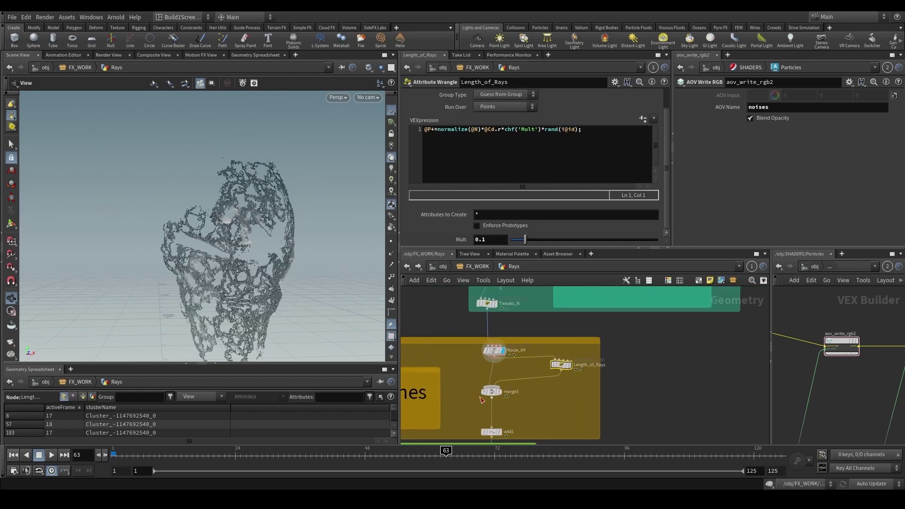
- Display add1 at frame 48 and examine the ray lines on the mask from several angles
{"action": "left_click", "coordinate": [500, 431]}
{"action": "left_click_drag", "start_coordinate": [293, 270], "coordinate": [268, 265]}
{"action": "scroll", "coordinate": [437, 391], "scroll_direction": "down", "scroll_amount": 2}
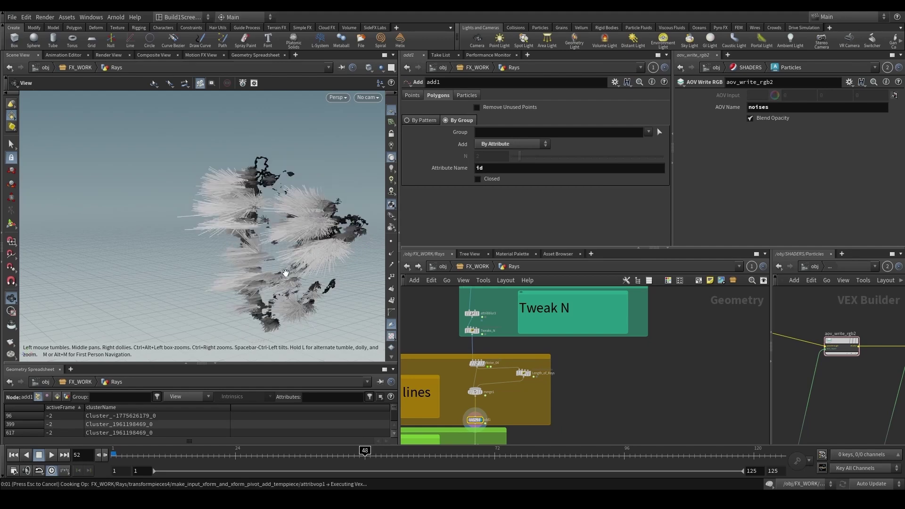
{"action": "middle_click_drag", "start_coordinate": [513, 335], "coordinate": [514, 365]}
{"action": "left_click_drag", "start_coordinate": [257, 276], "coordinate": [297, 256]}
{"action": "right_click_drag", "start_coordinate": [519, 386], "coordinate": [461, 343]}
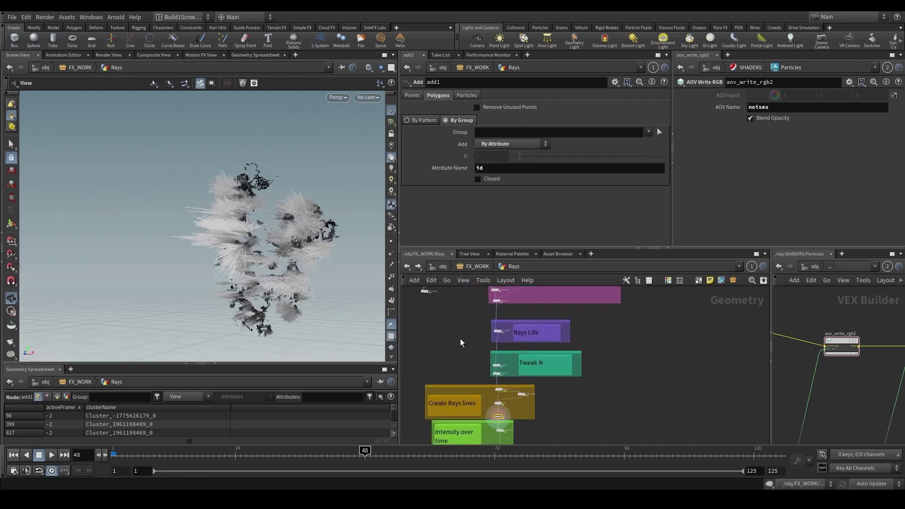
{"action": "middle_click_drag", "start_coordinate": [461, 343], "coordinate": [457, 438]}
{"action": "mouse_move", "coordinate": [292, 263]}
{"action": "left_mouse_down"}
{"action": "mouse_move", "coordinate": [307, 274]}
{"action": "mouse_move", "coordinate": [290, 278]}
{"action": "left_mouse_up"}
{"action": "left_click", "coordinate": [367, 97]}
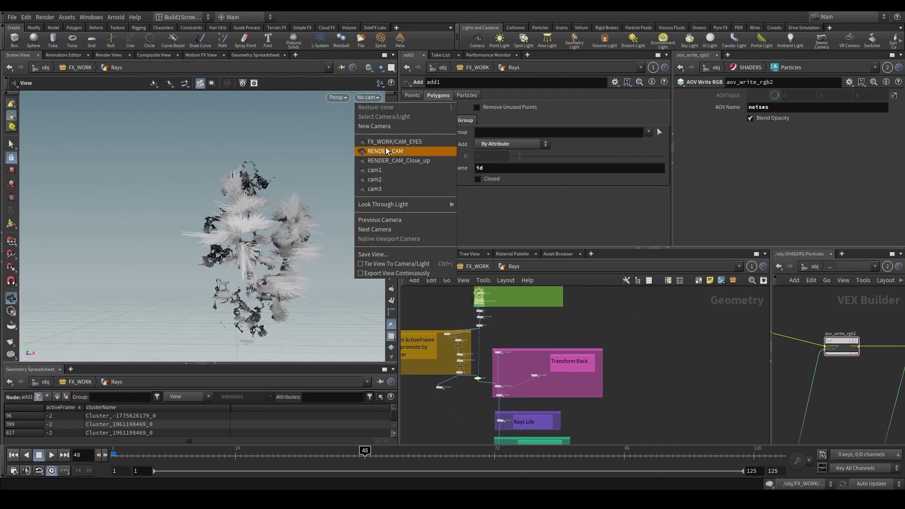
{"action": "left_click", "coordinate": [456, 415]}
- Select the Length_of_Rays wrangle and shift its node slightly lower in the Create Rays lines box
{"action": "middle_click_drag", "start_coordinate": [455, 415], "coordinate": [458, 366]}
{"action": "scroll", "coordinate": [461, 359], "scroll_direction": "up", "scroll_amount": 3}
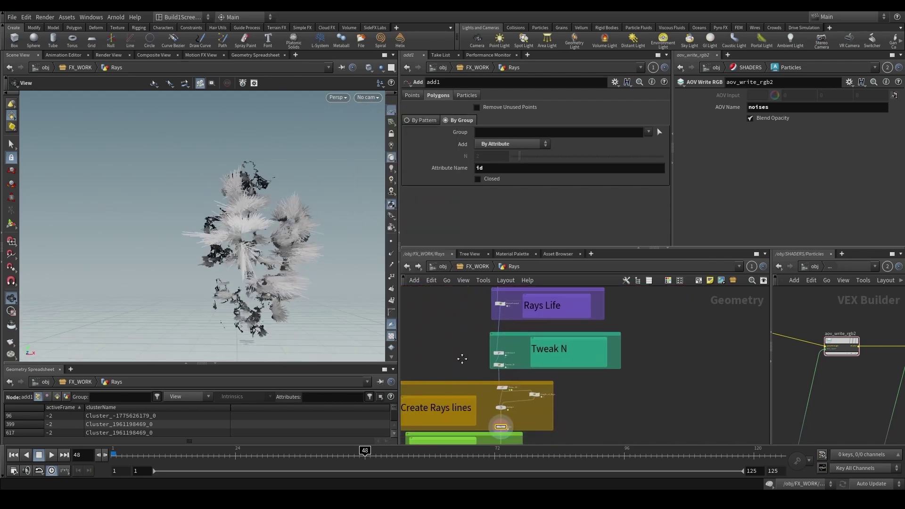
{"action": "scroll", "coordinate": [529, 388], "scroll_direction": "up", "scroll_amount": 2}
{"action": "left_click", "coordinate": [548, 358]}
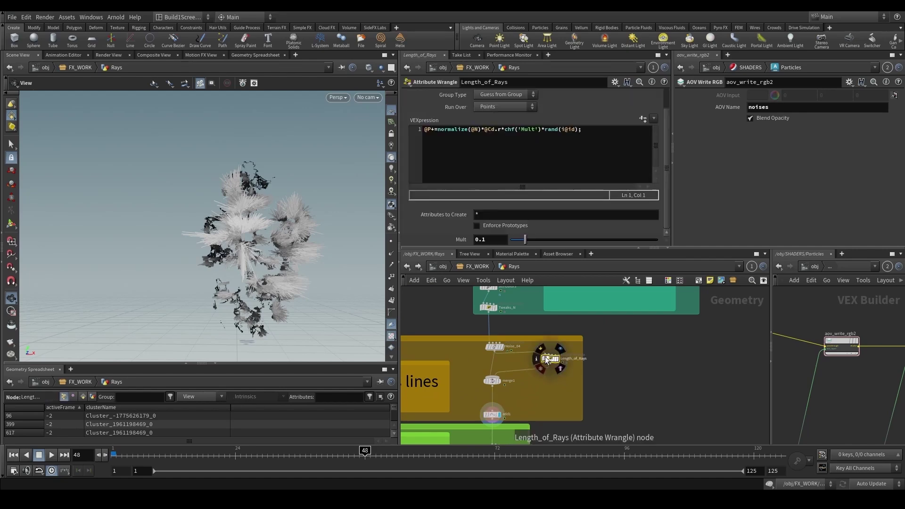
{"action": "left_click_drag", "start_coordinate": [548, 358], "coordinate": [550, 366]}
{"action": "left_click_drag", "start_coordinate": [492, 386], "coordinate": [493, 387]}
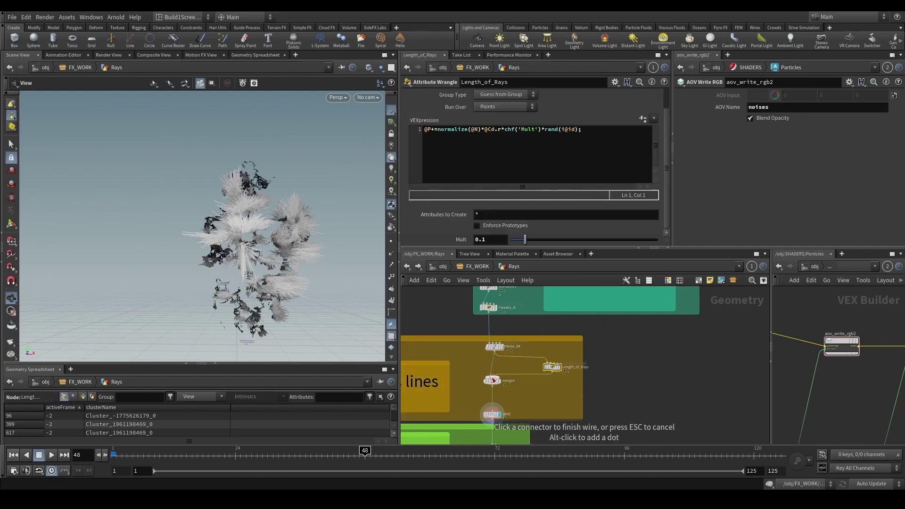
{"action": "left_click", "coordinate": [491, 382]}
- Display Noise_04 and merge1 in turn to compare the original points with the merged, offset points
{"action": "left_click", "coordinate": [495, 347]}
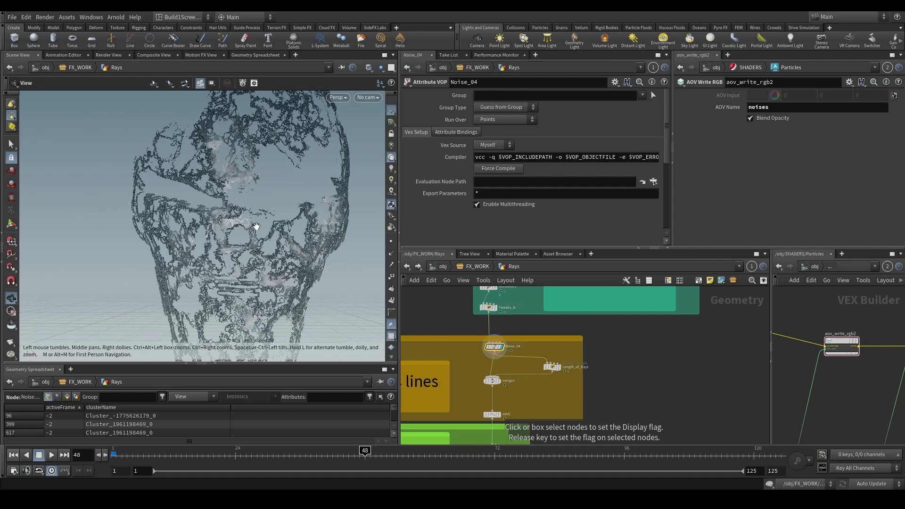
{"action": "scroll", "coordinate": [567, 386], "scroll_direction": "up", "scroll_amount": 3}
{"action": "left_click", "coordinate": [545, 357]}
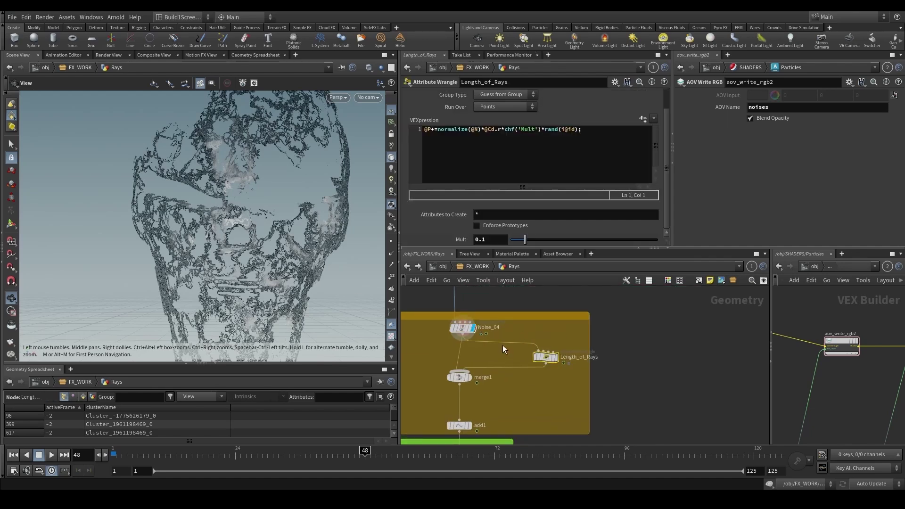
{"action": "key", "text": "r"}
{"action": "left_click_drag", "start_coordinate": [412, 388], "coordinate": [527, 353]}
{"action": "key", "text": "r"}
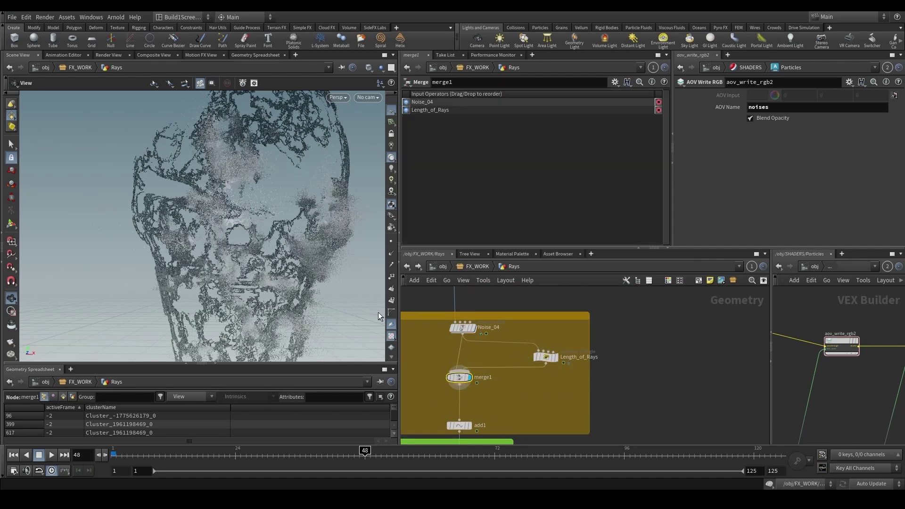
- Compare Noise_04 with Length_of_Rays in the viewport and examine the normalize(@N) term of the VEXpression
{"action": "left_click", "coordinate": [472, 329]}
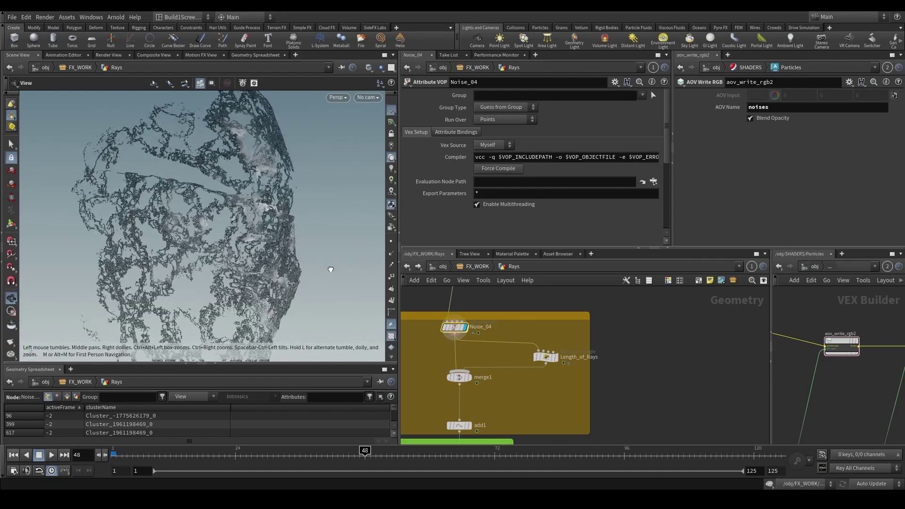
{"action": "left_click", "coordinate": [546, 357]}
{"action": "left_click_drag", "start_coordinate": [311, 212], "coordinate": [285, 239]}
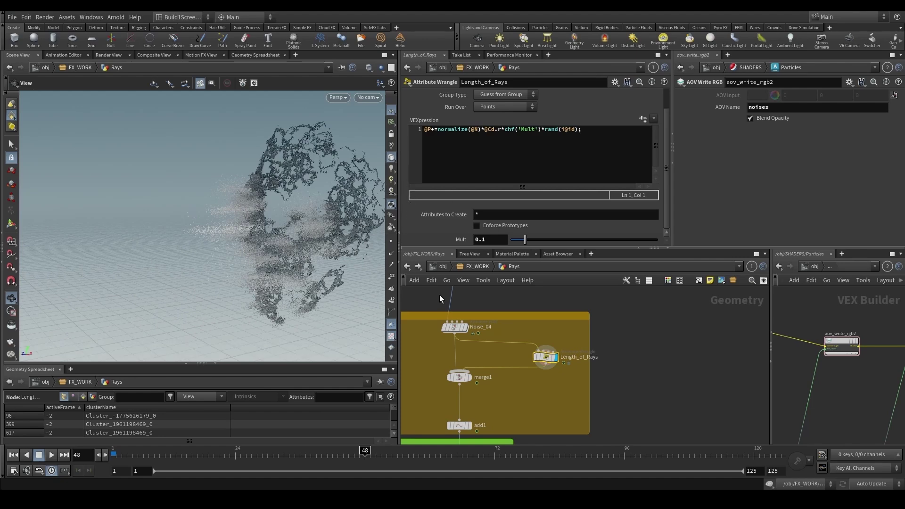
{"action": "left_click", "coordinate": [434, 130]}
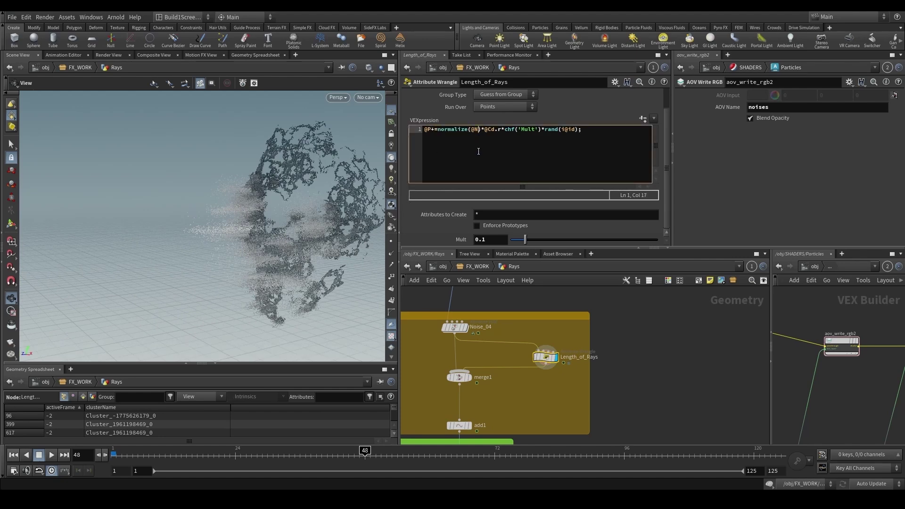
{"action": "left_click_drag", "start_coordinate": [283, 236], "coordinate": [212, 222]}
{"action": "scroll", "coordinate": [522, 343], "scroll_direction": "down", "scroll_amount": 3}
{"action": "middle_click", "coordinate": [521, 343]}
- Display the ray lines from add1 and set Lerp on Tweaks_N to .6
{"action": "middle_click_drag", "start_coordinate": [457, 310], "coordinate": [462, 340]}
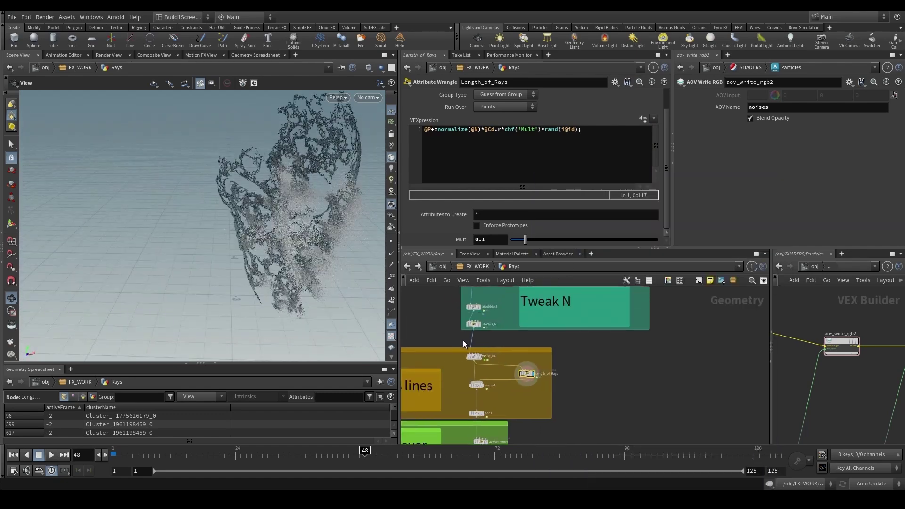
{"action": "left_click", "coordinate": [473, 324]}
{"action": "left_click_drag", "start_coordinate": [539, 241], "coordinate": [566, 238]}
{"action": "left_click_drag", "start_coordinate": [461, 401], "coordinate": [485, 420]}
{"action": "left_click", "coordinate": [483, 413]}
{"action": "left_click", "coordinate": [473, 323]}
{"action": "left_click_drag", "start_coordinate": [555, 240], "coordinate": [582, 236]}
{"action": "left_click", "coordinate": [498, 238]}
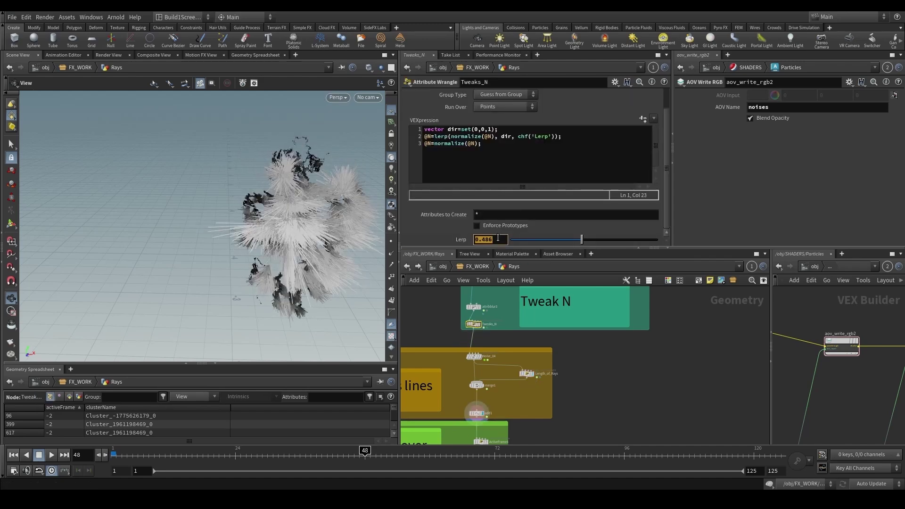
{"action": "type", "text": ".6"}
{"action": "key", "text": "Return"}
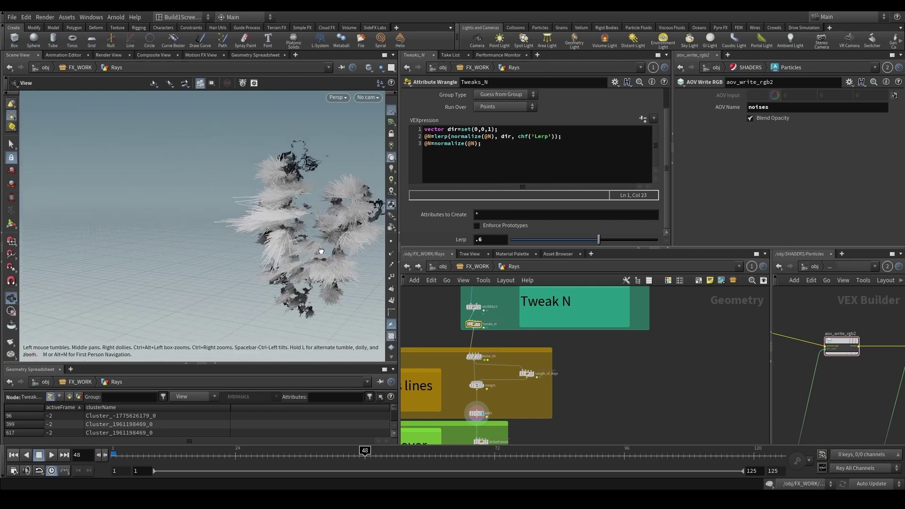
- Display Length_of_Rays and try a different Mult value on it, undoing the change
{"action": "scroll", "coordinate": [533, 391], "scroll_direction": "up", "scroll_amount": 3}
{"action": "left_click", "coordinate": [522, 368]}
{"action": "left_click", "coordinate": [531, 368]}
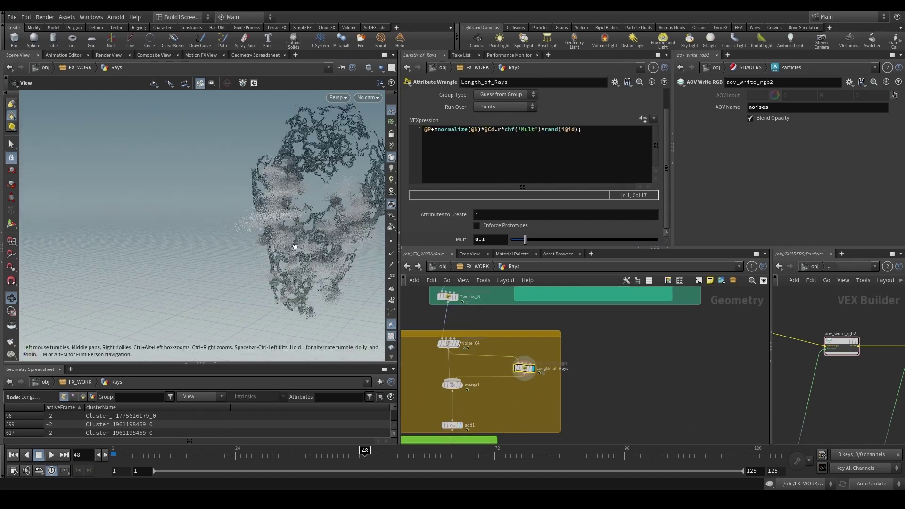
{"action": "left_click_drag", "start_coordinate": [302, 226], "coordinate": [330, 237]}
{"action": "middle_click_drag", "start_coordinate": [492, 239], "coordinate": [467, 259]}
{"action": "key", "text": "ctrl+z"}
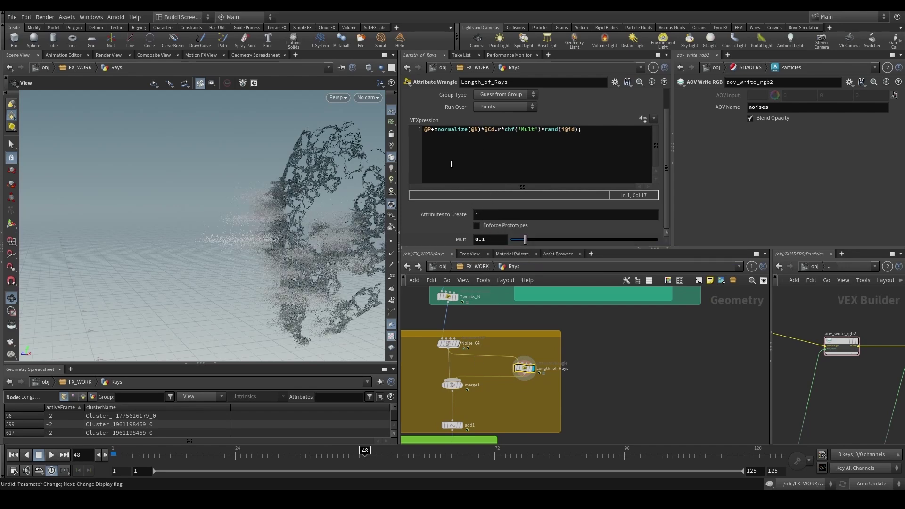
{"action": "left_click", "coordinate": [478, 130]}
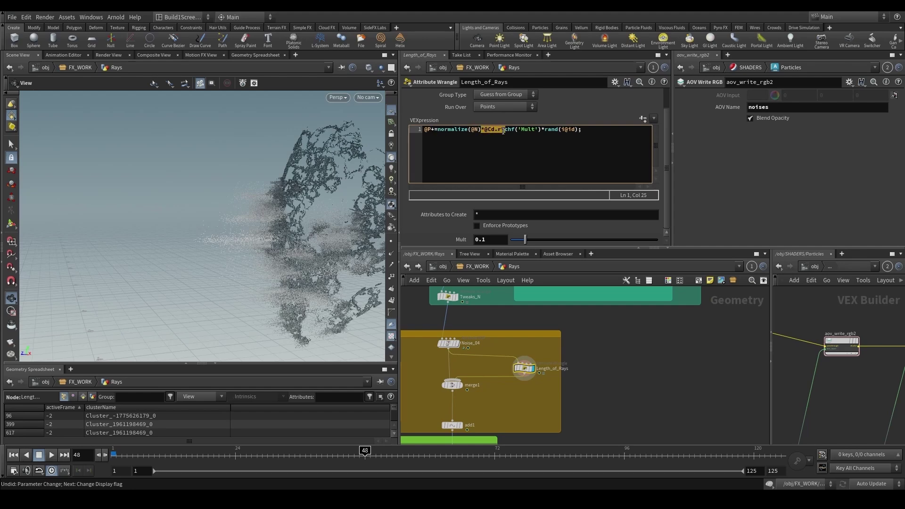
{"action": "middle_click_drag", "start_coordinate": [442, 350], "coordinate": [455, 357]}
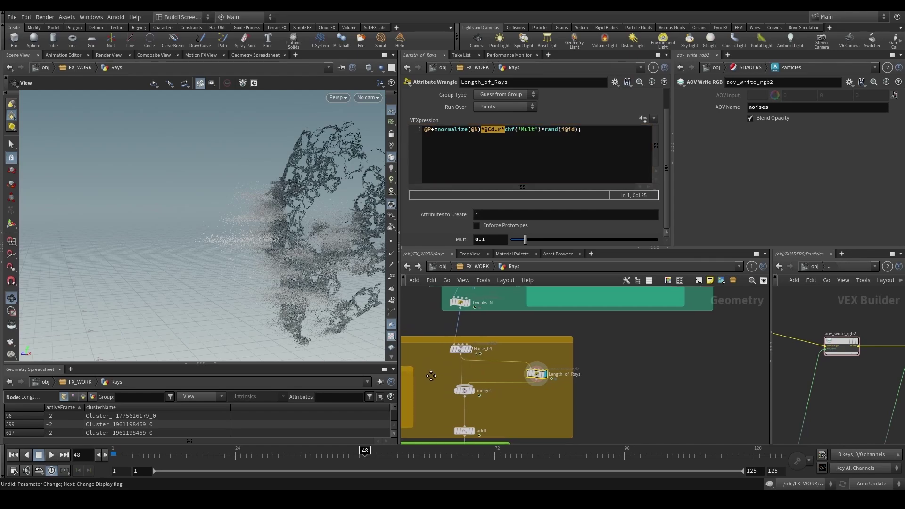
{"action": "left_click", "coordinate": [448, 342]}
{"action": "left_click", "coordinate": [448, 341]}
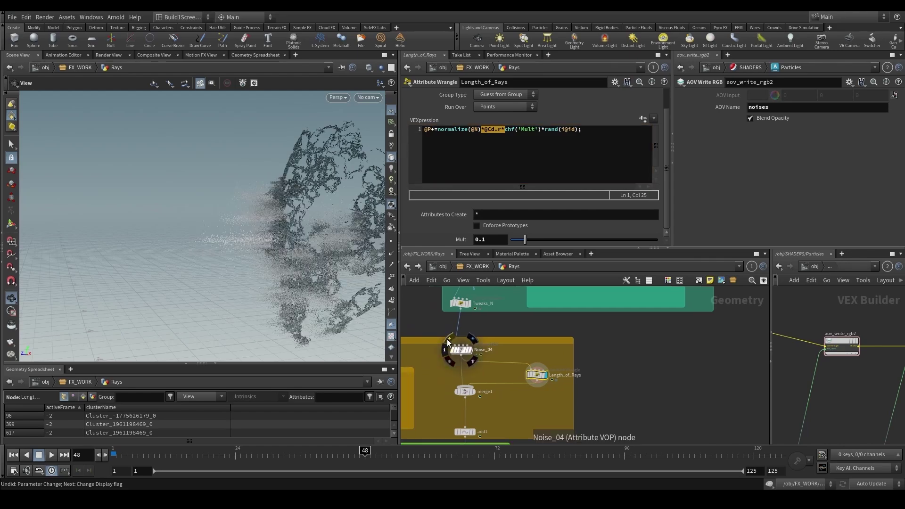
{"action": "left_click", "coordinate": [447, 341]}
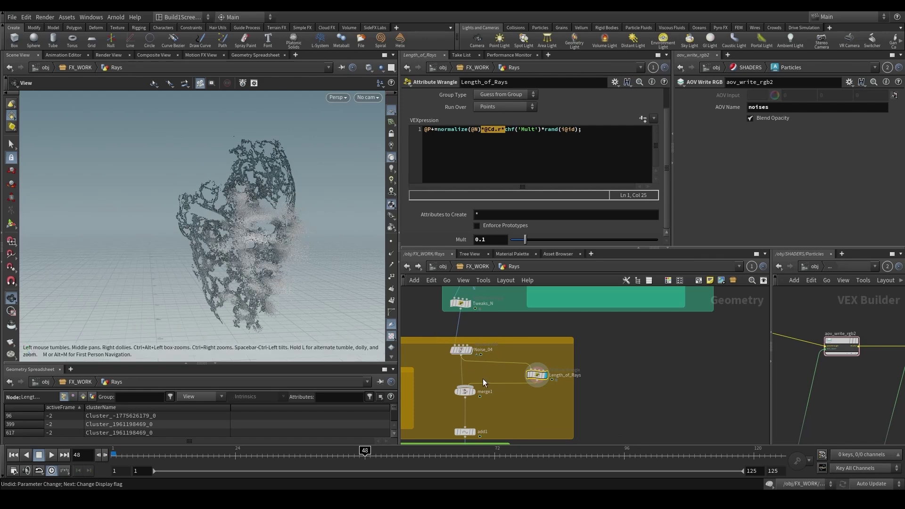
{"action": "left_click", "coordinate": [457, 349]}
{"action": "scroll", "coordinate": [431, 165], "scroll_direction": "down", "scroll_amount": 3}
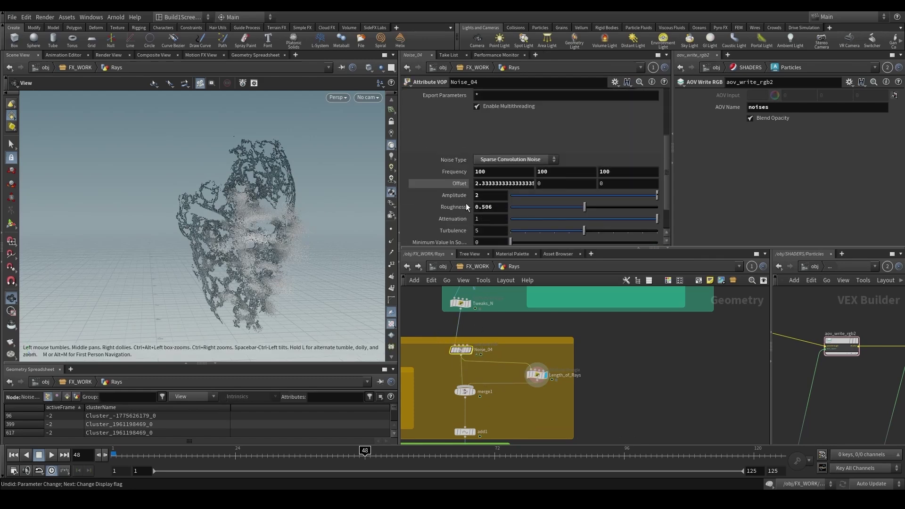
{"action": "mouse_move", "coordinate": [452, 173]}
{"action": "middle_mouse_down"}
{"action": "mouse_move", "coordinate": [472, 172]}
{"action": "mouse_move", "coordinate": [451, 173]}
{"action": "middle_mouse_up"}
{"action": "key", "text": "ctrl+z"}
- Reopen Length_of_Rays, test a larger Mult for the point offset and undo it
{"action": "left_click", "coordinate": [537, 375]}
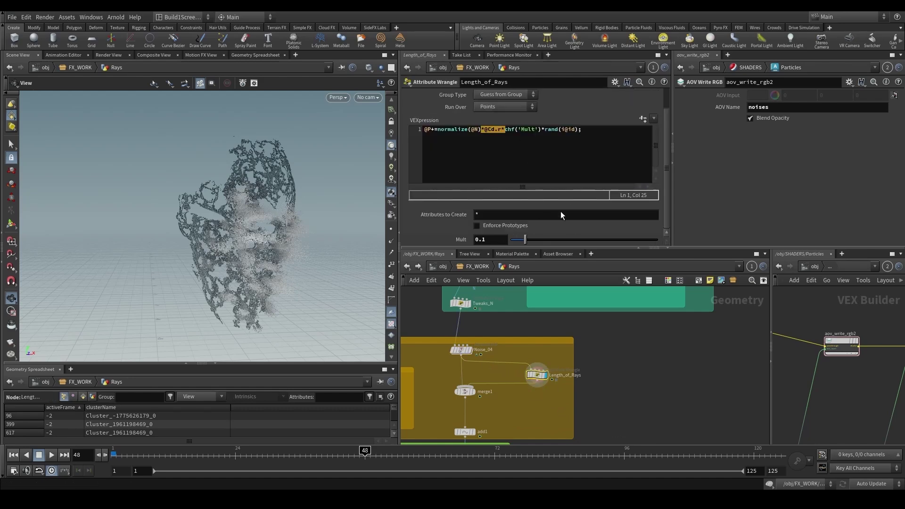
{"action": "middle_click_drag", "start_coordinate": [492, 239], "coordinate": [614, 249]}
{"action": "key", "text": "ctrl+z"}
- Try the Length_of_Rays expression without its *rand(i@id) multiplier and view the offset points
{"action": "left_click", "coordinate": [632, 133]}
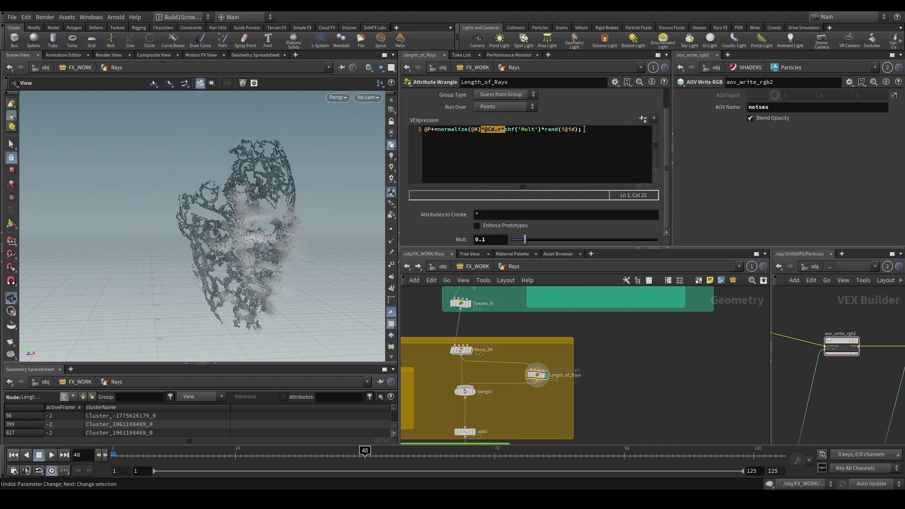
{"action": "left_click_drag", "start_coordinate": [351, 264], "coordinate": [325, 258]}
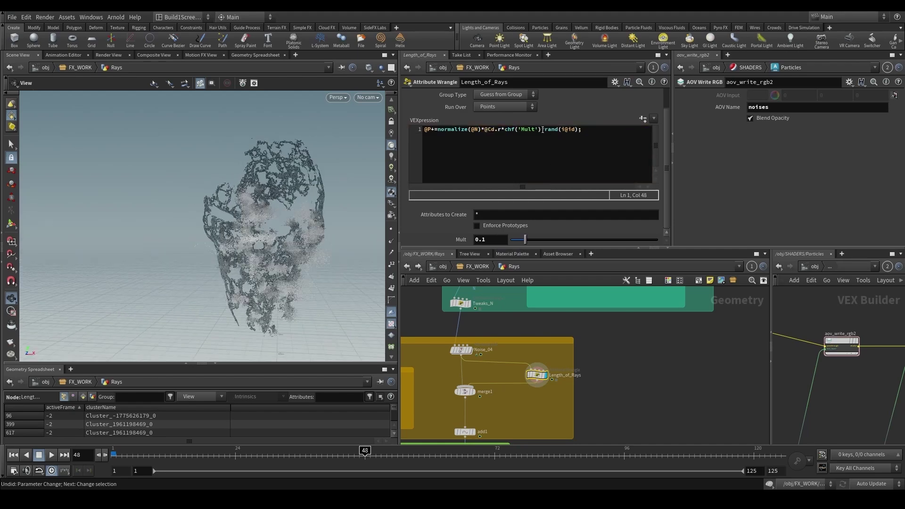
{"action": "left_click", "coordinate": [547, 129]}
{"action": "key", "text": "BackSpace"}
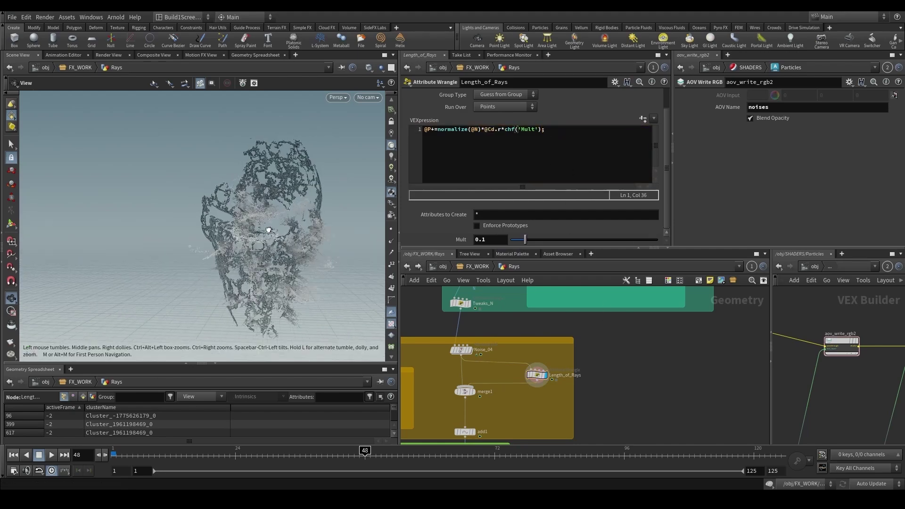
{"action": "left_click_drag", "start_coordinate": [262, 229], "coordinate": [246, 309]}
- Display add1 to view the ray lines without randomness and open Tweaks_N to test its Lerp slider
{"action": "left_click", "coordinate": [473, 432]}
{"action": "scroll", "coordinate": [488, 356], "scroll_direction": "down", "scroll_amount": 4}
{"action": "left_click", "coordinate": [473, 338]}
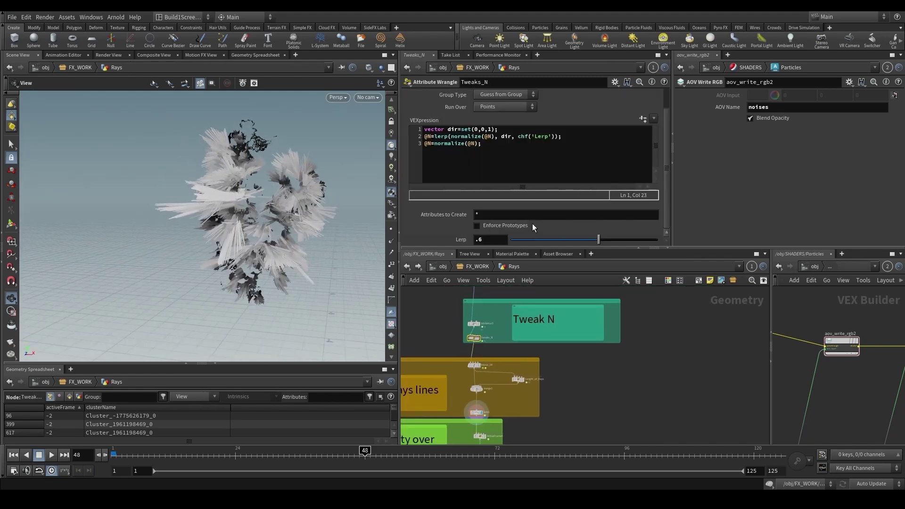
{"action": "left_click_drag", "start_coordinate": [651, 245], "coordinate": [600, 244]}
{"action": "scroll", "coordinate": [523, 393], "scroll_direction": "up", "scroll_amount": 3}
- Restore the *rand(i@id) multiplier in the Length_of_Rays expression and view the rays from above
{"action": "left_click", "coordinate": [497, 412]}
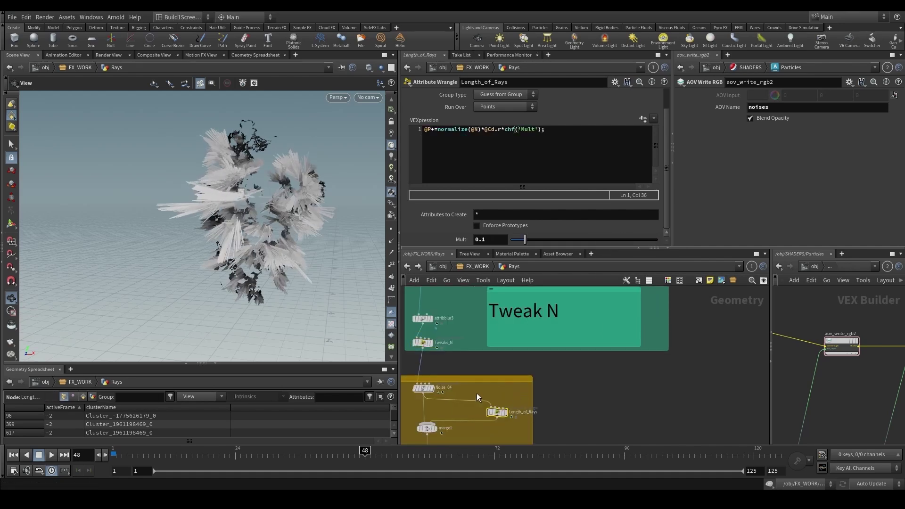
{"action": "left_click_drag", "start_coordinate": [329, 263], "coordinate": [302, 258]}
{"action": "left_click", "coordinate": [425, 140]}
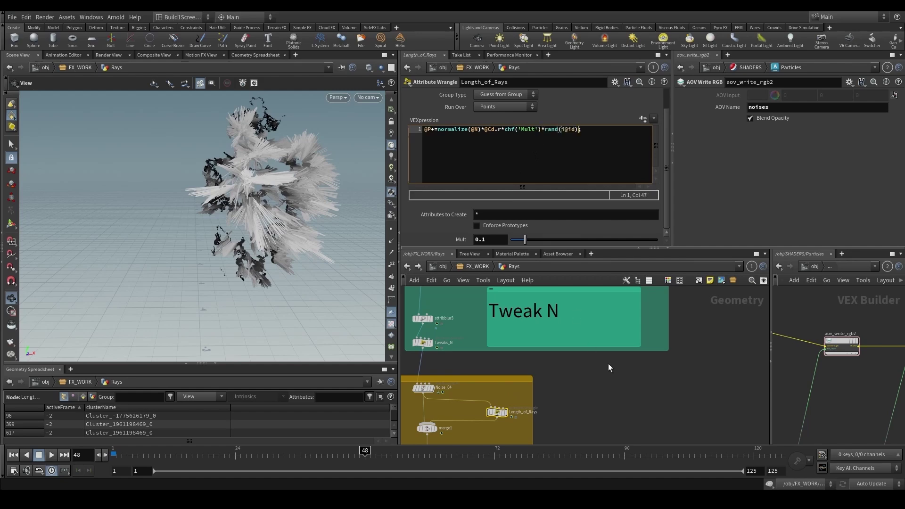
{"action": "left_click", "coordinate": [632, 377]}
{"action": "left_click_drag", "start_coordinate": [235, 221], "coordinate": [285, 278]}
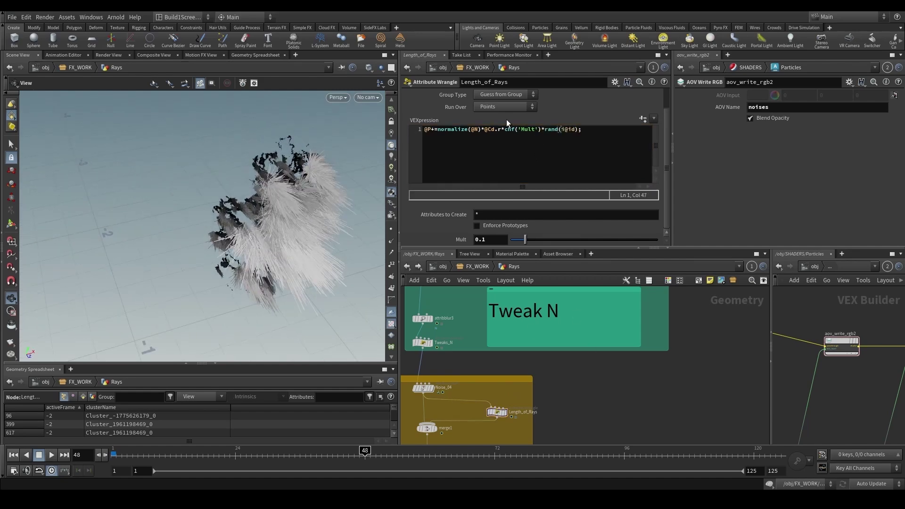
- Remove *rand(i@id) from the end of the position offset line in Length_of_Rays and apply the code
{"action": "left_click_drag", "start_coordinate": [541, 129], "coordinate": [571, 131]}
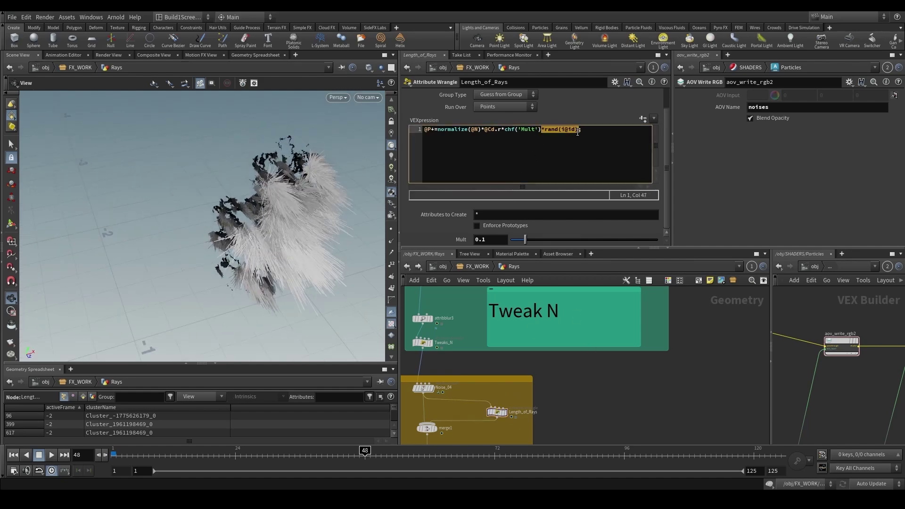
{"action": "key", "text": "BackSpace"}
{"action": "left_click", "coordinate": [605, 337]}
{"action": "left_click_drag", "start_coordinate": [311, 250], "coordinate": [340, 257]}
- Add the line float rand=rand(i@id); above the offset line and multiply the offset by rand
{"action": "left_click", "coordinate": [423, 130]}
{"action": "key", "text": "Return"}
{"action": "key", "text": "Up"}
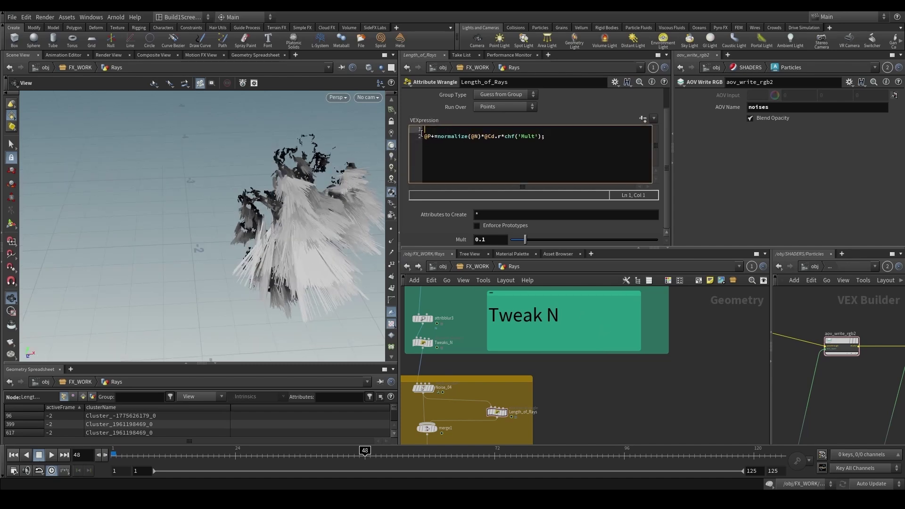
{"action": "type", "text": "float rand="}
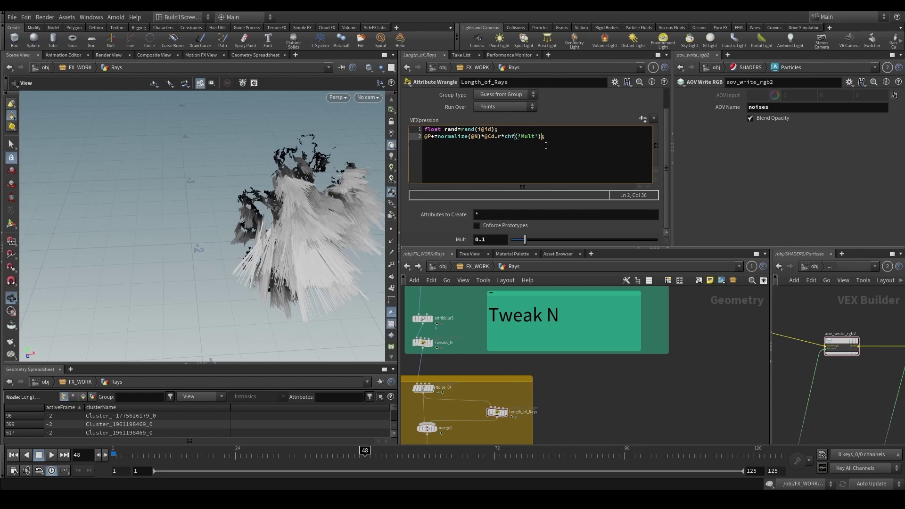
{"action": "type", "text": "rand;"}
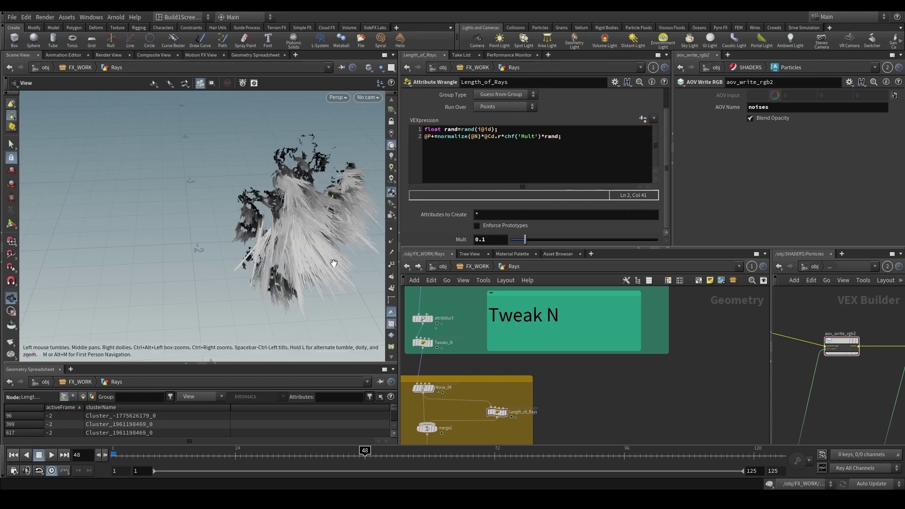
{"action": "left_click_drag", "start_coordinate": [264, 235], "coordinate": [326, 250]}
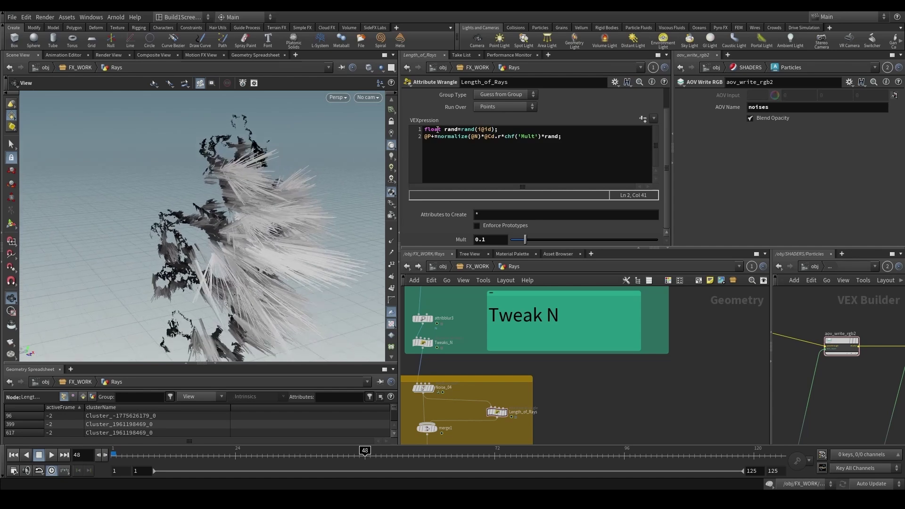
- Inspect the randomised ray lines from several angles, with Length_of_Rays open
{"action": "left_click_drag", "start_coordinate": [316, 198], "coordinate": [340, 198]}
{"action": "left_click", "coordinate": [454, 129]}
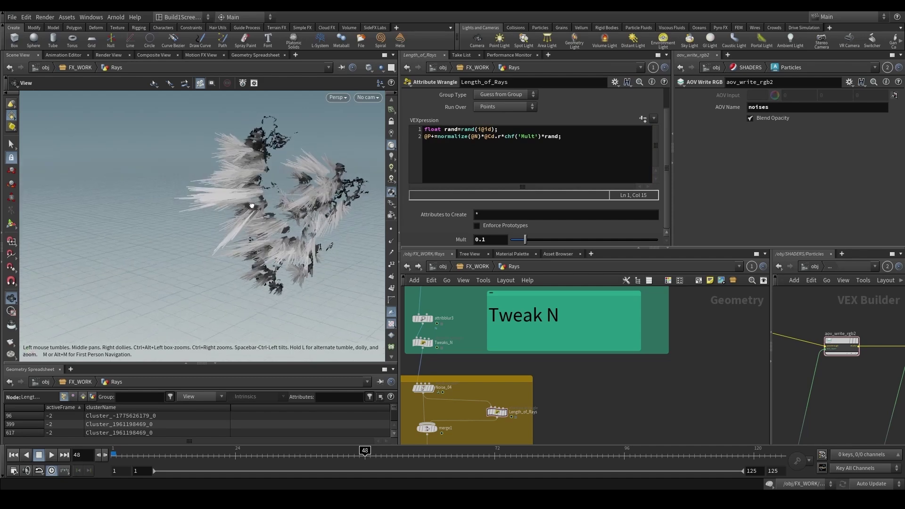
{"action": "left_click", "coordinate": [366, 97]}
{"action": "left_click", "coordinate": [471, 335]}
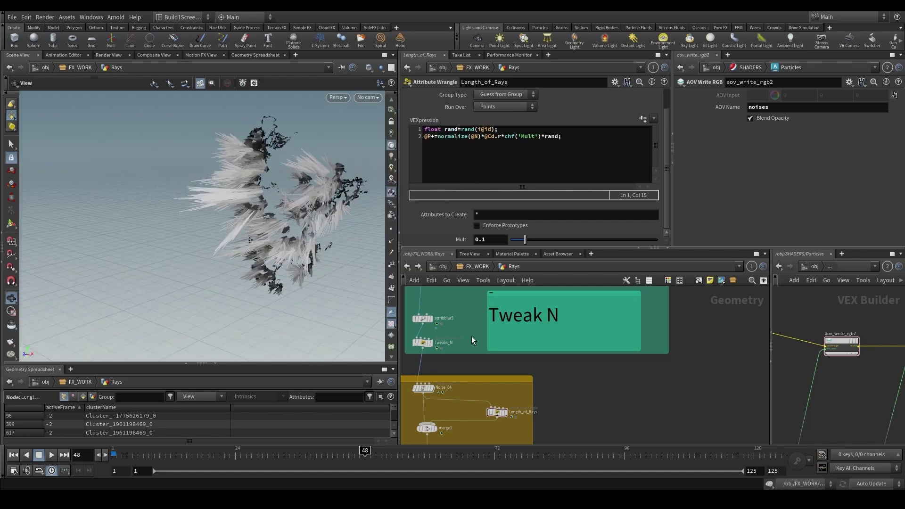
{"action": "scroll", "coordinate": [490, 344], "scroll_direction": "down", "scroll_amount": 3}
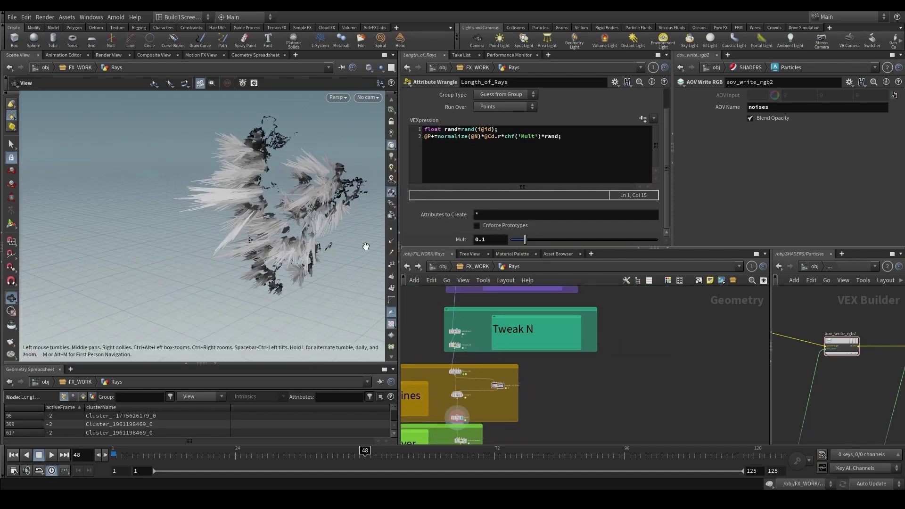
{"action": "left_click_drag", "start_coordinate": [365, 247], "coordinate": [331, 222]}
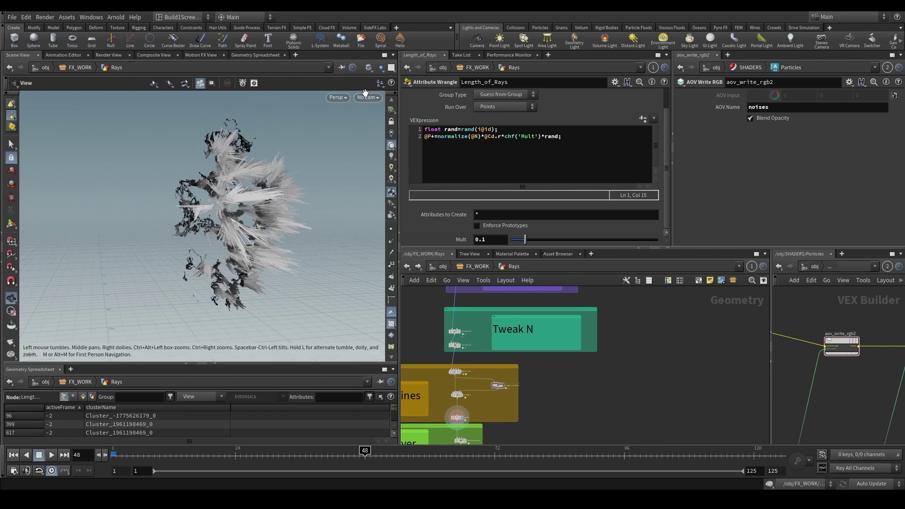
- Display ActiveFrame4 in the Intensity over time group and show its Duration as a value instead of an expression
{"action": "middle_click_drag", "start_coordinate": [559, 376], "coordinate": [580, 343]}
{"action": "left_click_drag", "start_coordinate": [282, 221], "coordinate": [264, 254]}
{"action": "scroll", "coordinate": [472, 409], "scroll_direction": "up", "scroll_amount": 2}
{"action": "scroll", "coordinate": [475, 392], "scroll_direction": "up", "scroll_amount": 2}
{"action": "left_click", "coordinate": [471, 392]}
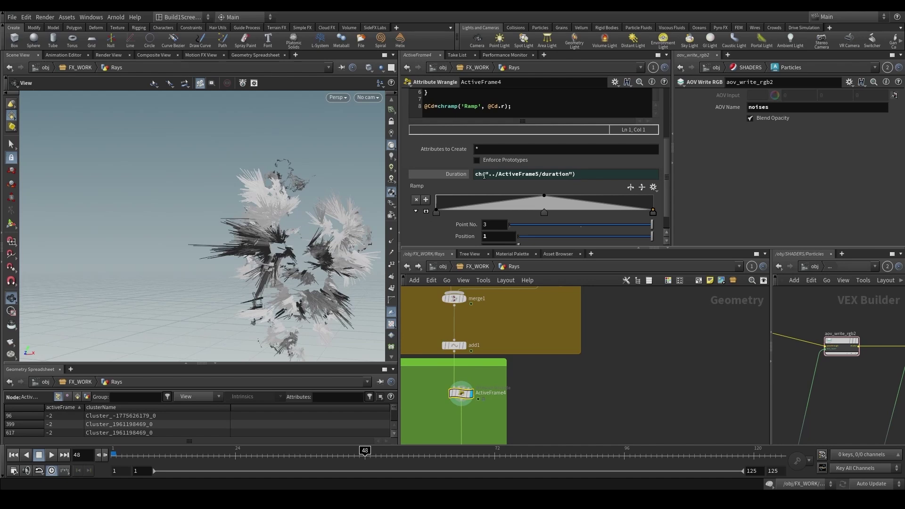
{"action": "scroll", "coordinate": [429, 224], "scroll_direction": "up", "scroll_amount": 3}
{"action": "scroll", "coordinate": [460, 206], "scroll_direction": "down", "scroll_amount": 2}
{"action": "left_click", "coordinate": [459, 208]}
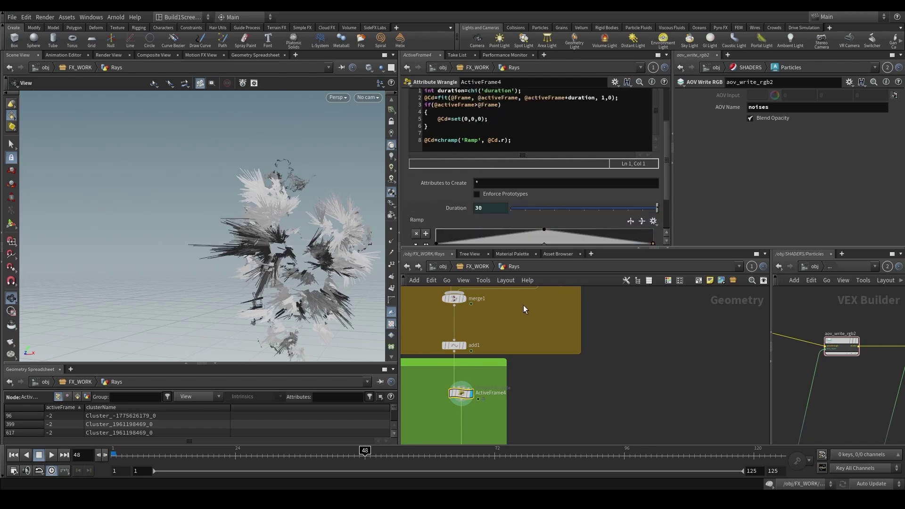
- Scrub back to frame 38 to view the ray intensity over time, and check the middle and last points of ActiveFrame4's ramp
{"action": "scroll", "coordinate": [528, 343], "scroll_direction": "down", "scroll_amount": 3}
{"action": "scroll", "coordinate": [490, 374], "scroll_direction": "up", "scroll_amount": 4}
{"action": "scroll", "coordinate": [514, 372], "scroll_direction": "down", "scroll_amount": 4}
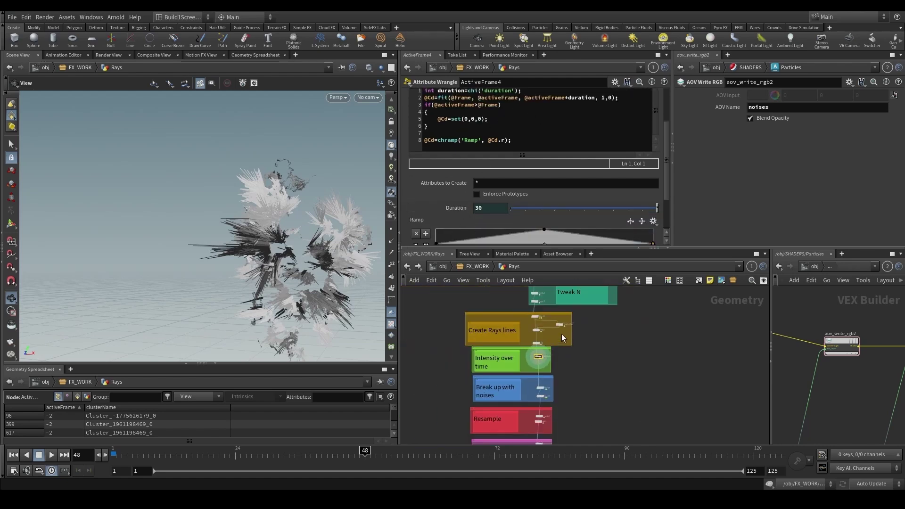
{"action": "scroll", "coordinate": [537, 344], "scroll_direction": "up", "scroll_amount": 2}
{"action": "left_click", "coordinate": [532, 316]}
{"action": "scroll", "coordinate": [514, 377], "scroll_direction": "down", "scroll_amount": 3}
{"action": "middle_click_drag", "start_coordinate": [493, 400], "coordinate": [483, 313]}
{"action": "scroll", "coordinate": [505, 377], "scroll_direction": "up", "scroll_amount": 2}
{"action": "left_click", "coordinate": [522, 355]}
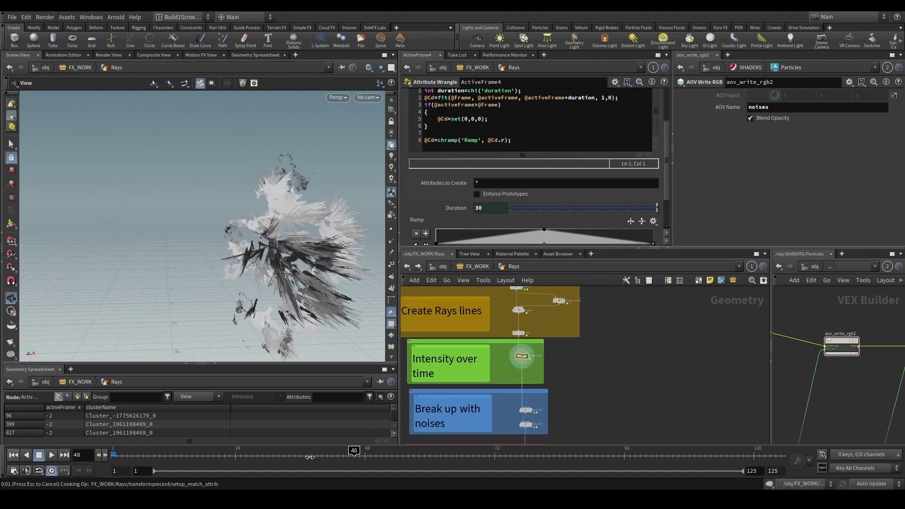
{"action": "left_click_drag", "start_coordinate": [310, 334], "coordinate": [302, 293]}
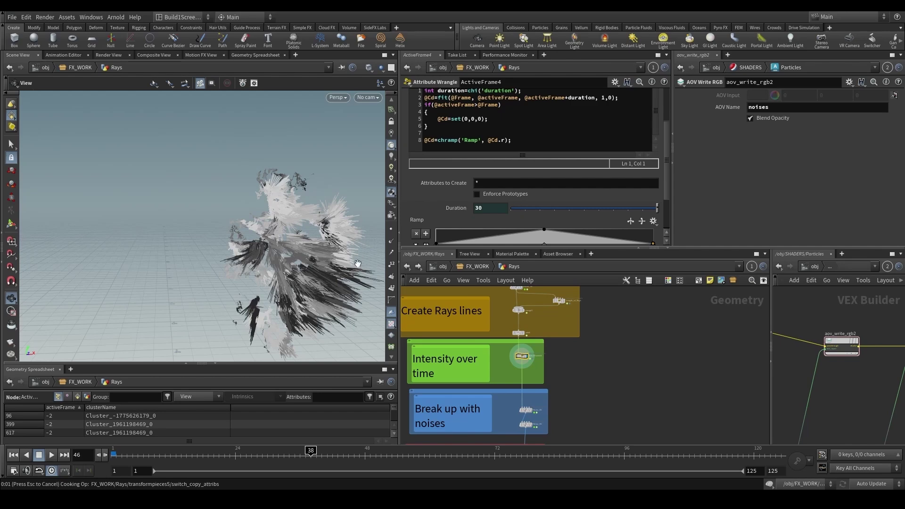
{"action": "scroll", "coordinate": [427, 241], "scroll_direction": "down", "scroll_amount": 4}
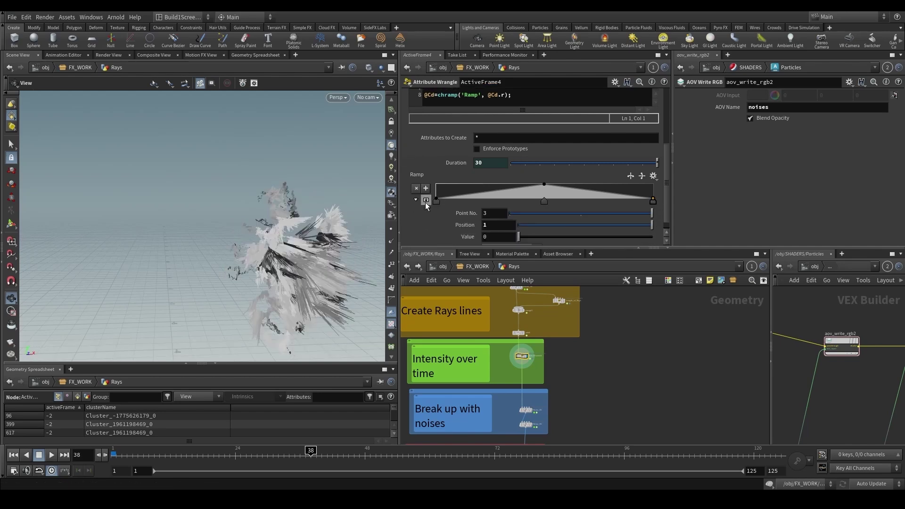
{"action": "left_click", "coordinate": [544, 205]}
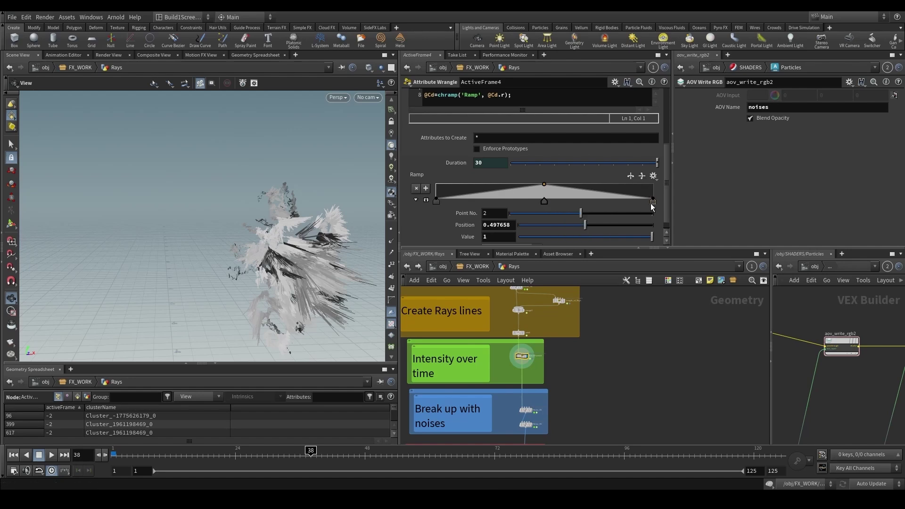
- Open Noise_06 in the Break up with noises group to review its noise settings
{"action": "scroll", "coordinate": [490, 426], "scroll_direction": "up", "scroll_amount": 2}
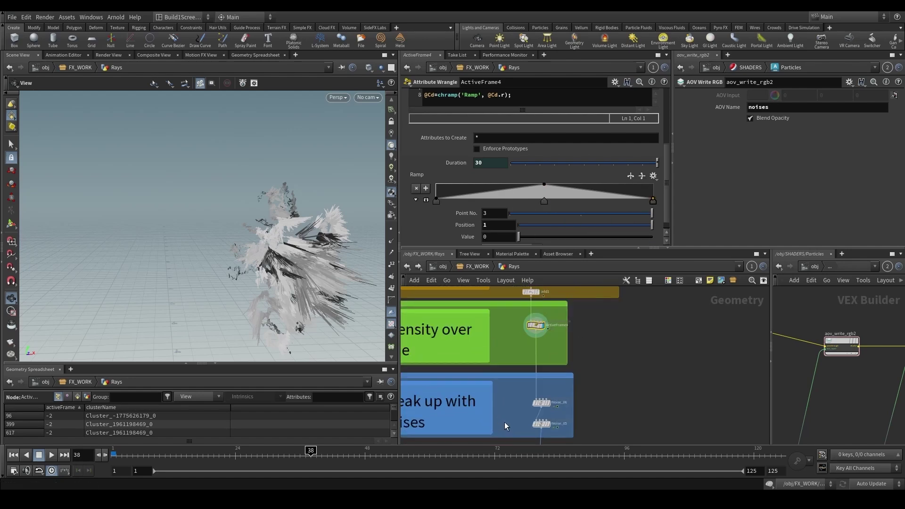
{"action": "scroll", "coordinate": [501, 401], "scroll_direction": "up", "scroll_amount": 2}
{"action": "left_click_drag", "start_coordinate": [592, 337], "coordinate": [592, 337]}
{"action": "mouse_move", "coordinate": [554, 349]}
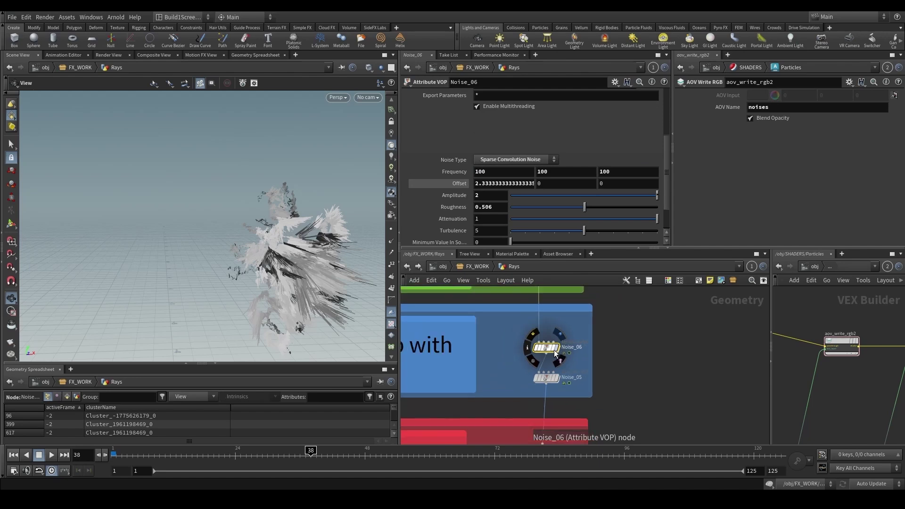
- Return to the Create Rays lines group and open the Length_of_Rays wrangle
{"action": "scroll", "coordinate": [549, 351], "scroll_direction": "down", "scroll_amount": 4}
{"action": "middle_click_drag", "start_coordinate": [549, 350], "coordinate": [552, 417]}
{"action": "middle_click_drag", "start_coordinate": [569, 329], "coordinate": [563, 378]}
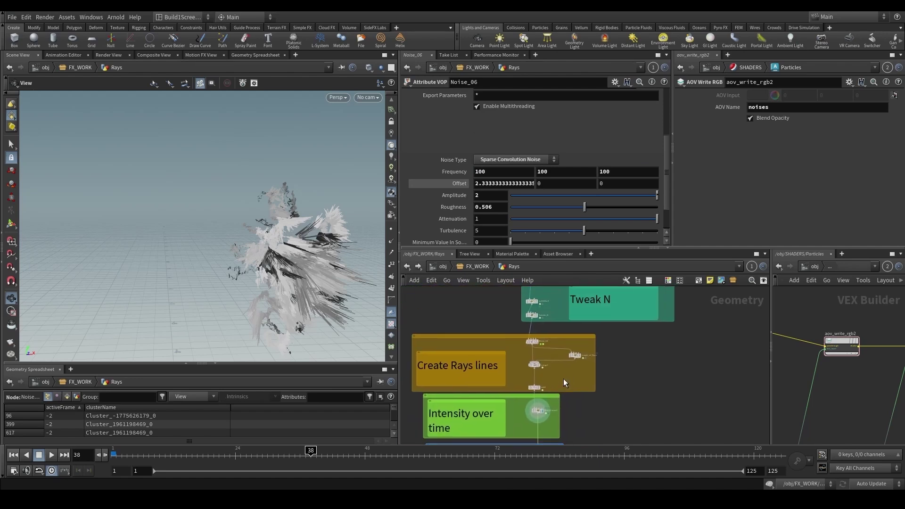
{"action": "scroll", "coordinate": [563, 378], "scroll_direction": "up", "scroll_amount": 1}
{"action": "left_click_drag", "start_coordinate": [586, 372], "coordinate": [568, 344]}
{"action": "middle_click_drag", "start_coordinate": [570, 346], "coordinate": [569, 371]}
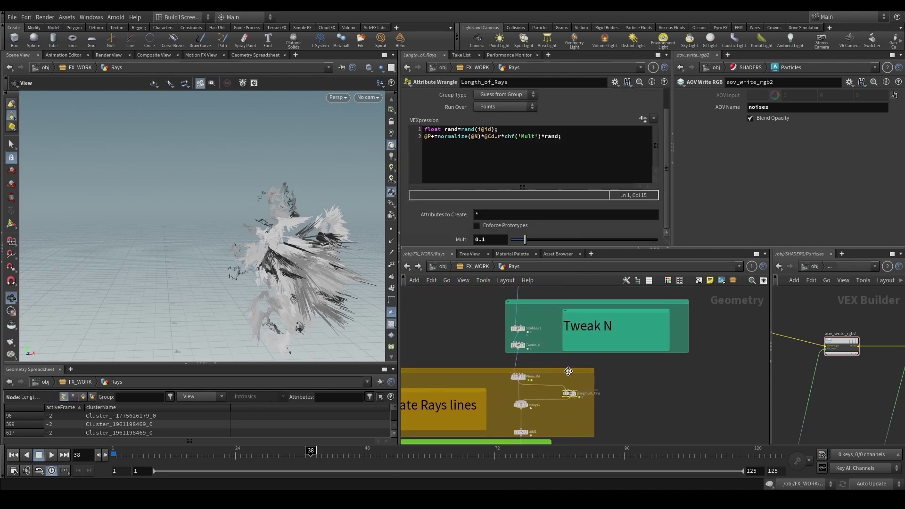
- Display Tweaks_N and then Noise_04 on the mask, and bypass Noise_04
{"action": "scroll", "coordinate": [531, 381], "scroll_direction": "up", "scroll_amount": 3}
{"action": "left_click", "coordinate": [502, 371]}
{"action": "left_click", "coordinate": [516, 310]}
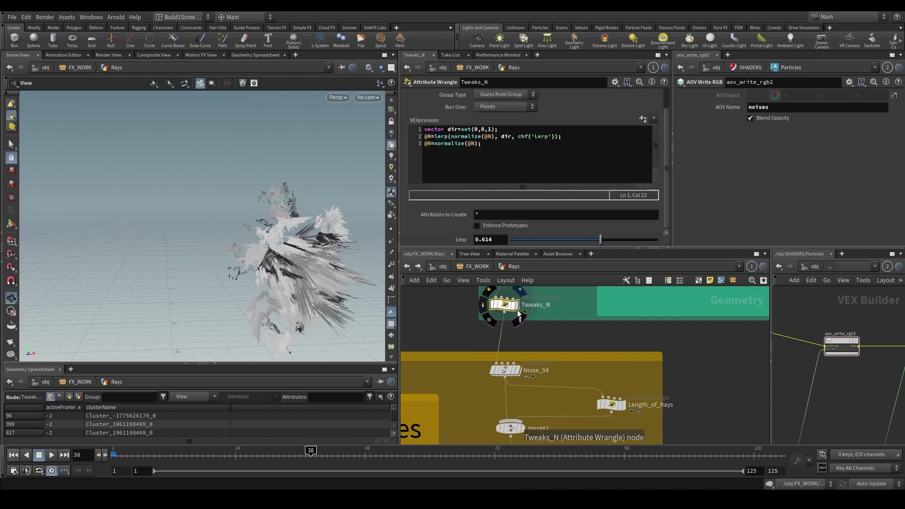
{"action": "left_click", "coordinate": [518, 372]}
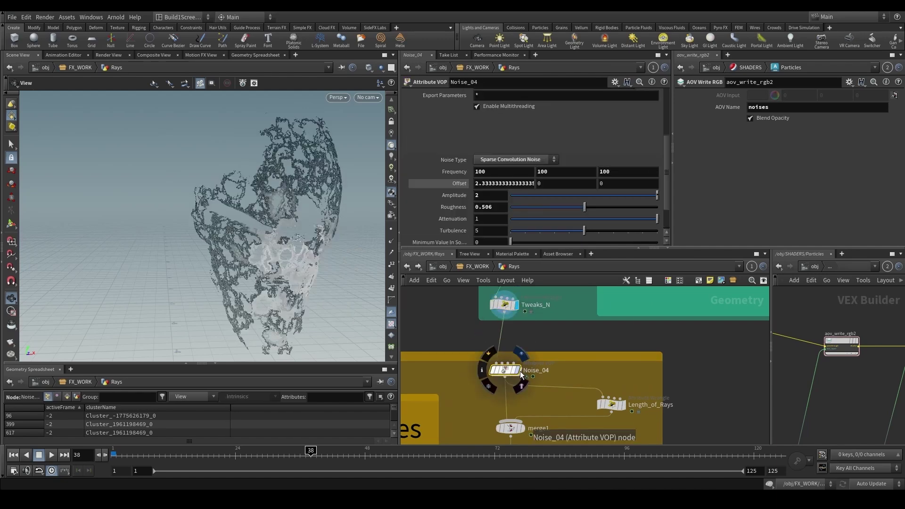
{"action": "left_click", "coordinate": [518, 371]}
{"action": "left_click", "coordinate": [486, 357]}
{"action": "middle_click_drag", "start_coordinate": [550, 365], "coordinate": [536, 316]}
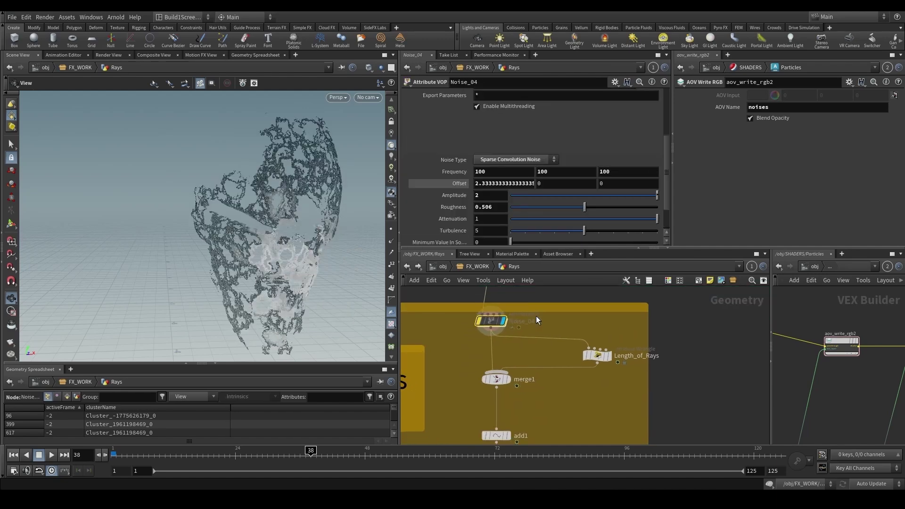
- Display Length_of_Rays and view its displaced points around the mask, scrubbing the timeline to frame 26
{"action": "left_click", "coordinate": [596, 356]}
{"action": "left_click", "coordinate": [609, 359]}
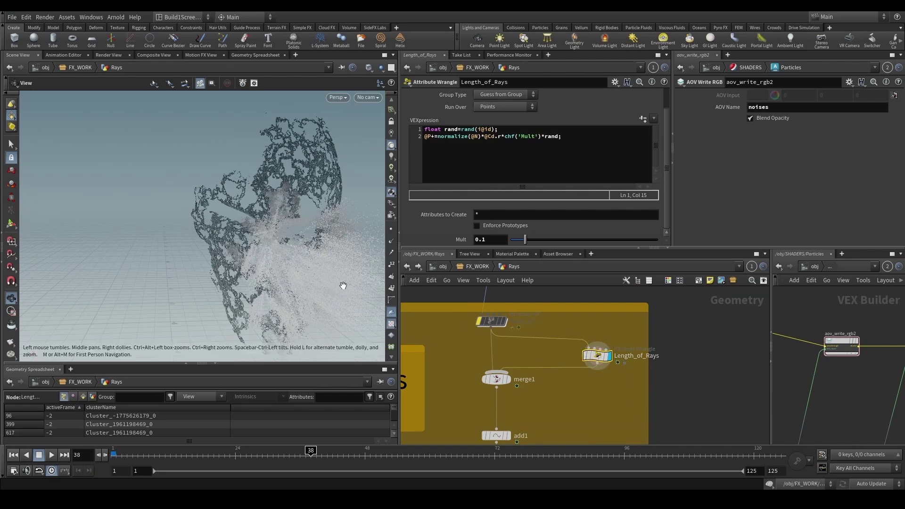
{"action": "left_click_drag", "start_coordinate": [343, 287], "coordinate": [245, 271]}
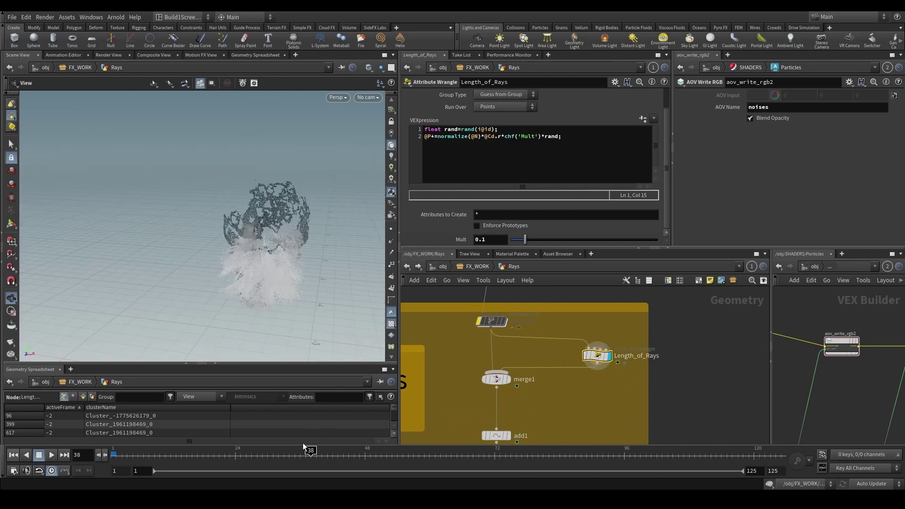
{"action": "left_click_drag", "start_coordinate": [253, 455], "coordinate": [248, 454]}
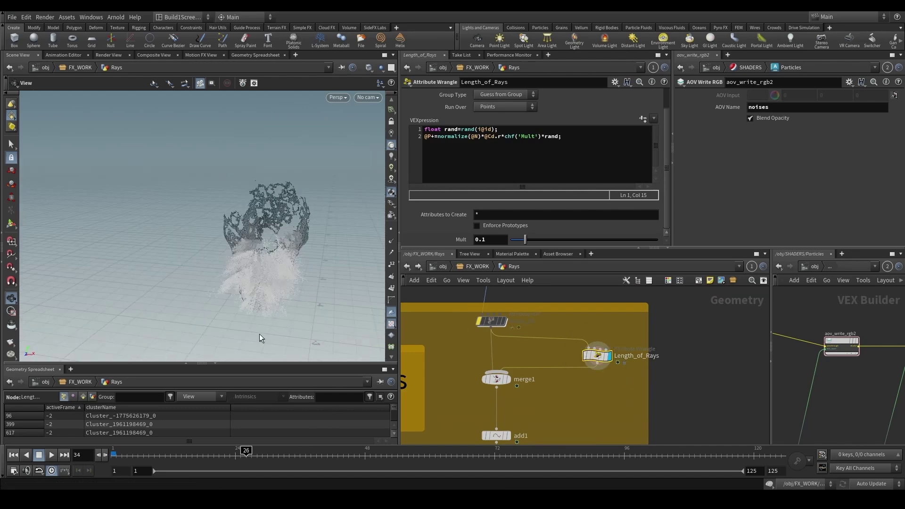
{"action": "left_click_drag", "start_coordinate": [250, 272], "coordinate": [283, 276]}
{"action": "scroll", "coordinate": [476, 387], "scroll_direction": "down", "scroll_amount": 3}
{"action": "scroll", "coordinate": [498, 353], "scroll_direction": "up", "scroll_amount": 1}
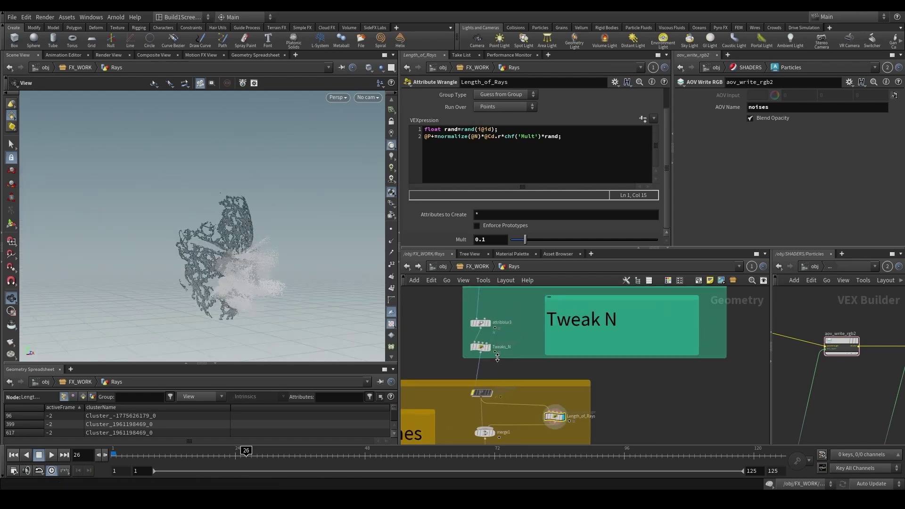
- Display ActiveFrame5 in the Rays Life group and examine the mask colouring that drives the rays
{"action": "middle_click_drag", "start_coordinate": [522, 318], "coordinate": [520, 433]}
{"action": "left_click", "coordinate": [490, 341]}
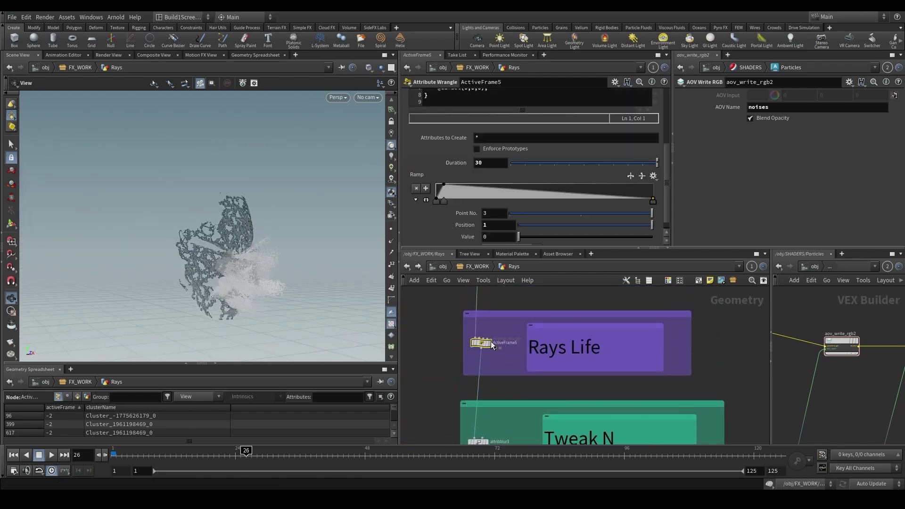
{"action": "left_click", "coordinate": [476, 343]}
{"action": "left_click_drag", "start_coordinate": [256, 271], "coordinate": [263, 251]}
{"action": "scroll", "coordinate": [284, 283], "scroll_direction": "up", "scroll_amount": 2}
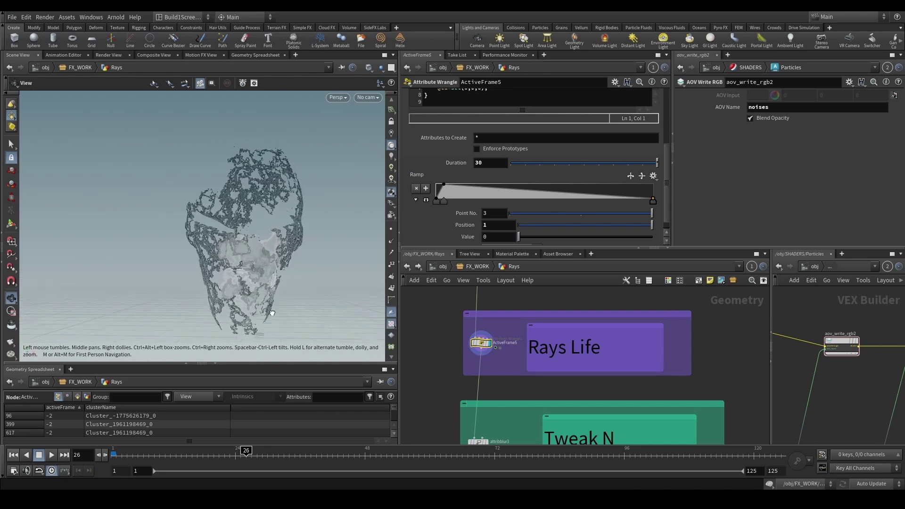
{"action": "scroll", "coordinate": [519, 359], "scroll_direction": "down", "scroll_amount": 5}
{"action": "scroll", "coordinate": [497, 412], "scroll_direction": "up", "scroll_amount": 5}
- Re-enable Noise_04 and display ActiveFrame4 to view the rays at frame 26
{"action": "left_click", "coordinate": [513, 406]}
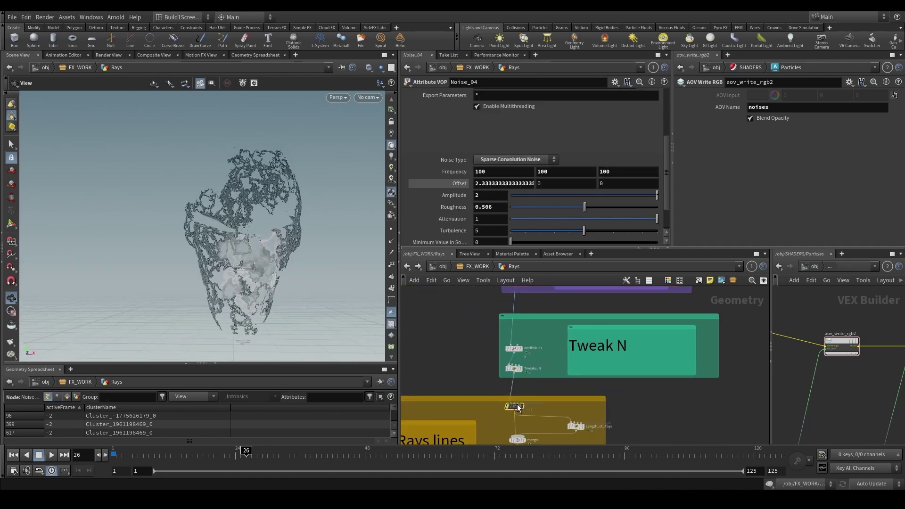
{"action": "scroll", "coordinate": [485, 387], "scroll_direction": "down", "scroll_amount": 3}
{"action": "scroll", "coordinate": [498, 397], "scroll_direction": "up", "scroll_amount": 2}
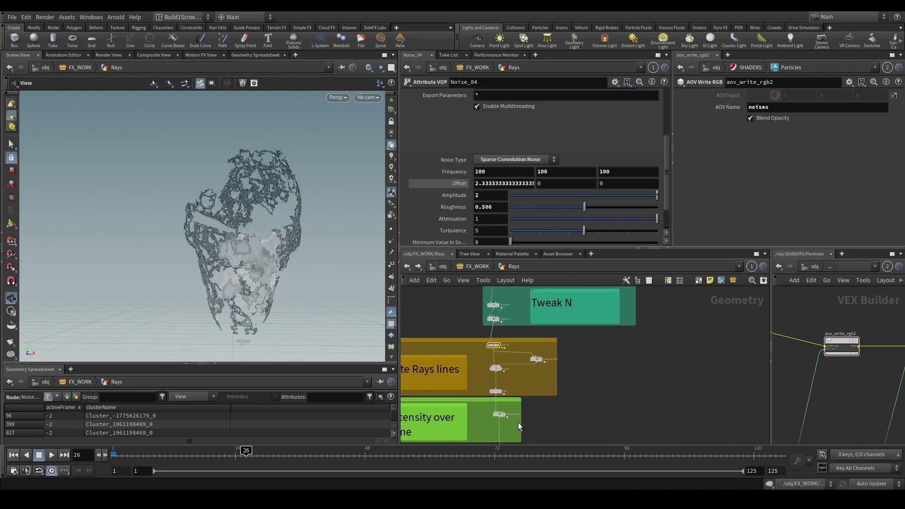
{"action": "middle_click_drag", "start_coordinate": [518, 432], "coordinate": [524, 378]}
{"action": "left_click", "coordinate": [511, 359]}
{"action": "middle_click_drag", "start_coordinate": [567, 355], "coordinate": [588, 333]}
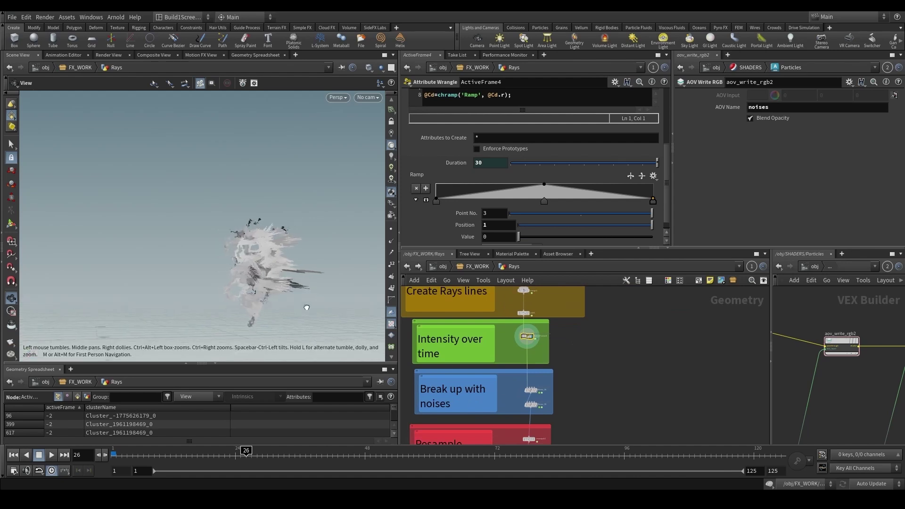
{"action": "scroll", "coordinate": [519, 414], "scroll_direction": "up", "scroll_amount": 4}
{"action": "middle_click_drag", "start_coordinate": [526, 386], "coordinate": [562, 374]}
- Display Noise_05 and review its Alligator Noise settings together with the broken-up rays
{"action": "left_click", "coordinate": [563, 372]}
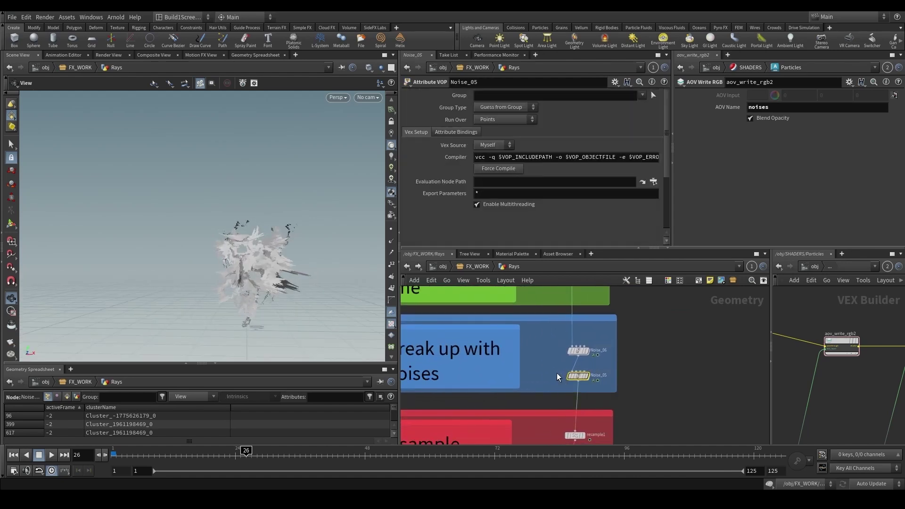
{"action": "scroll", "coordinate": [482, 197], "scroll_direction": "down", "scroll_amount": 3}
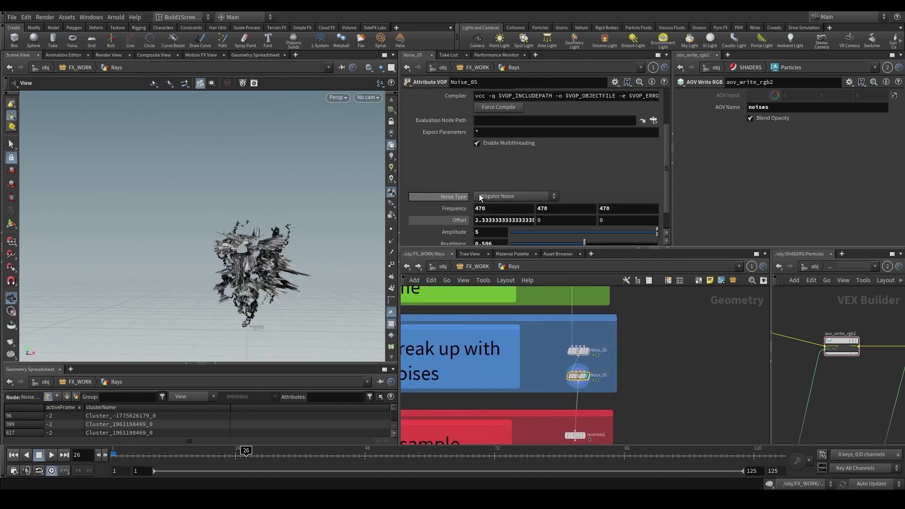
{"action": "mouse_move", "coordinate": [251, 228]}
{"action": "left_mouse_down"}
{"action": "mouse_move", "coordinate": [196, 292]}
{"action": "mouse_move", "coordinate": [169, 271]}
{"action": "left_mouse_up"}
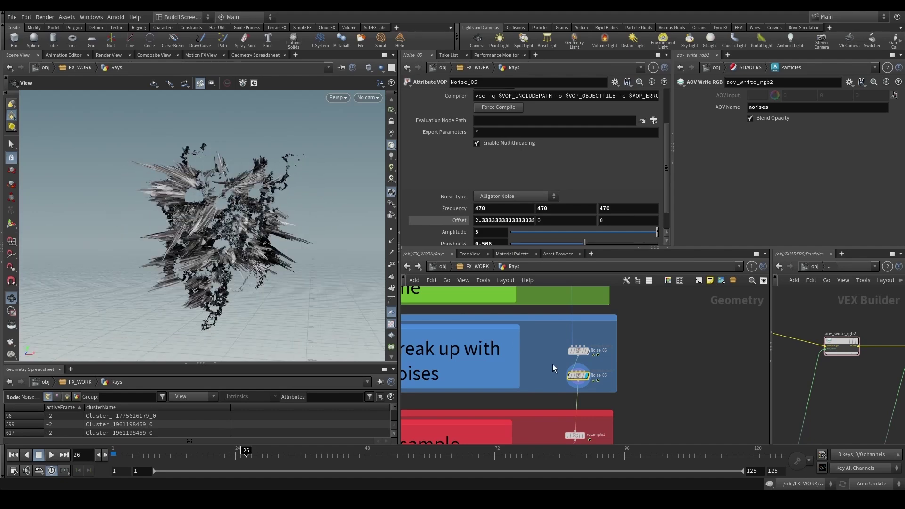
- Compare the ray break-up of Noise_06 and Noise_05 by displaying each in turn, ending on Noise_05
{"action": "left_click", "coordinate": [578, 351]}
{"action": "left_click", "coordinate": [586, 351]}
{"action": "middle_click_drag", "start_coordinate": [549, 332], "coordinate": [515, 335]}
{"action": "left_click", "coordinate": [567, 305]}
{"action": "left_click", "coordinate": [576, 306]}
{"action": "left_click_drag", "start_coordinate": [526, 353], "coordinate": [579, 379]}
{"action": "left_click", "coordinate": [550, 365]}
{"action": "left_click_drag", "start_coordinate": [522, 379], "coordinate": [557, 400]}
{"action": "left_click", "coordinate": [550, 391]}
{"action": "scroll", "coordinate": [612, 377], "scroll_direction": "down", "scroll_amount": 2}
{"action": "middle_click_drag", "start_coordinate": [612, 377], "coordinate": [580, 360]}
{"action": "scroll", "coordinate": [605, 325], "scroll_direction": "down", "scroll_amount": 4}
{"action": "scroll", "coordinate": [577, 329], "scroll_direction": "up", "scroll_amount": 6}
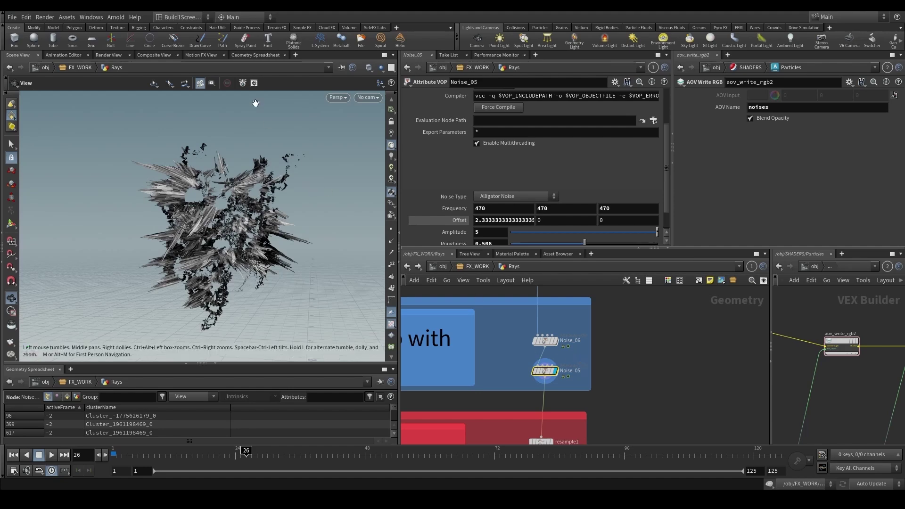
- Open add2 in the Resample group to review how it keeps only the points of the resampled rays
{"action": "scroll", "coordinate": [573, 343], "scroll_direction": "down", "scroll_amount": 5}
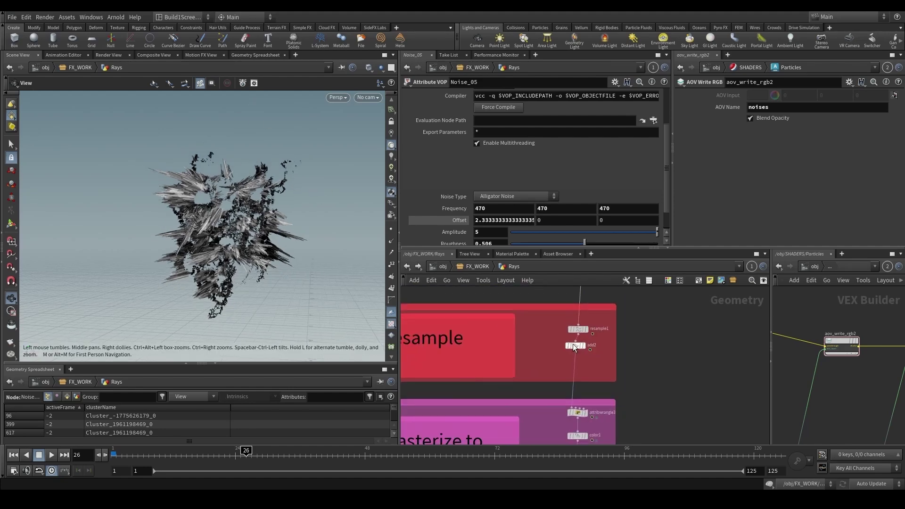
{"action": "left_click_drag", "start_coordinate": [605, 359], "coordinate": [572, 346]}
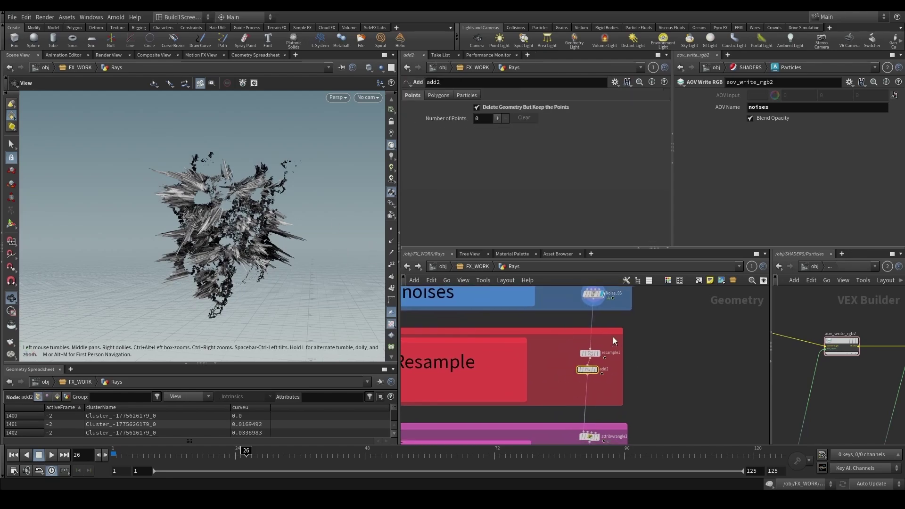
{"action": "left_click_drag", "start_coordinate": [339, 265], "coordinate": [250, 228]}
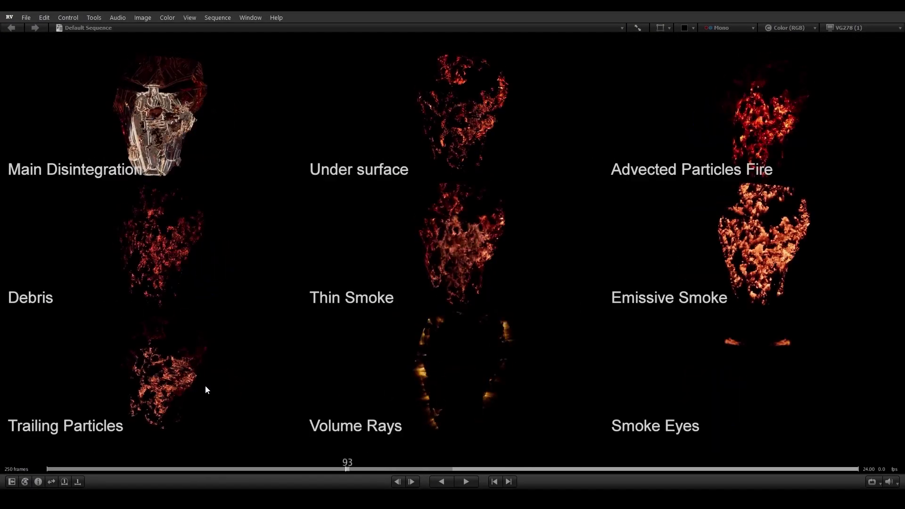
- Switch to RV and examine the Volume Rays element of the contact sheet up close around frame 65
{"action": "scroll", "coordinate": [472, 366], "scroll_direction": "up", "scroll_amount": 3}
{"action": "scroll", "coordinate": [507, 393], "scroll_direction": "up", "scroll_amount": 1}
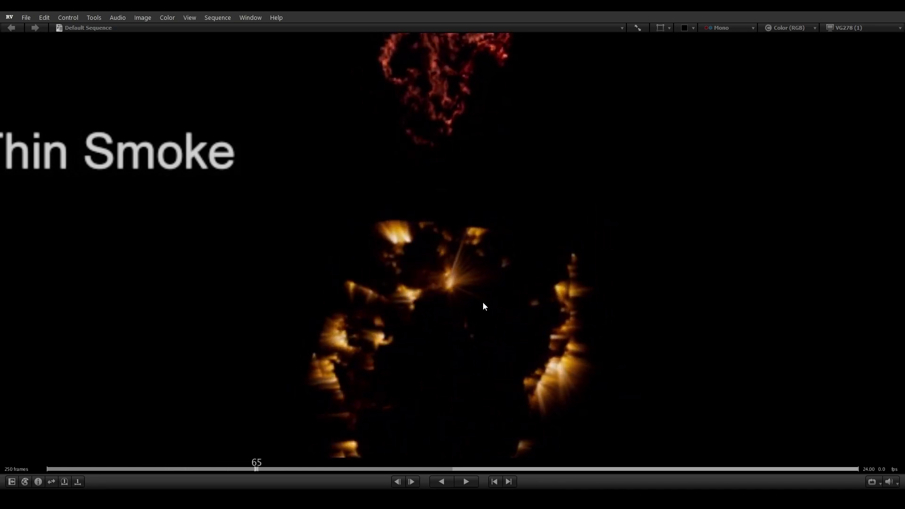
- Switch back to Houdini, display resample1 and examine the resampled rays together with its segment settings
{"action": "left_click_drag", "start_coordinate": [415, 322], "coordinate": [457, 284]}
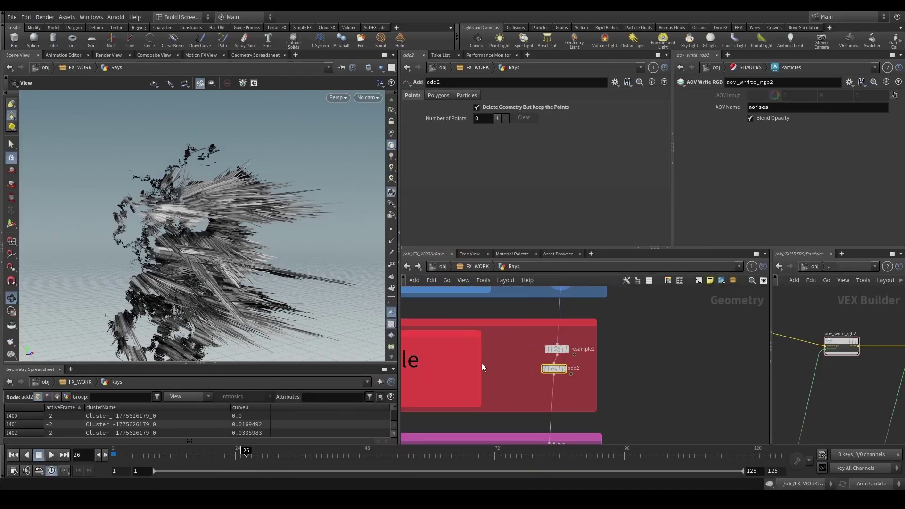
{"action": "left_click_drag", "start_coordinate": [329, 245], "coordinate": [283, 264]}
{"action": "middle_click_drag", "start_coordinate": [540, 337], "coordinate": [527, 383]}
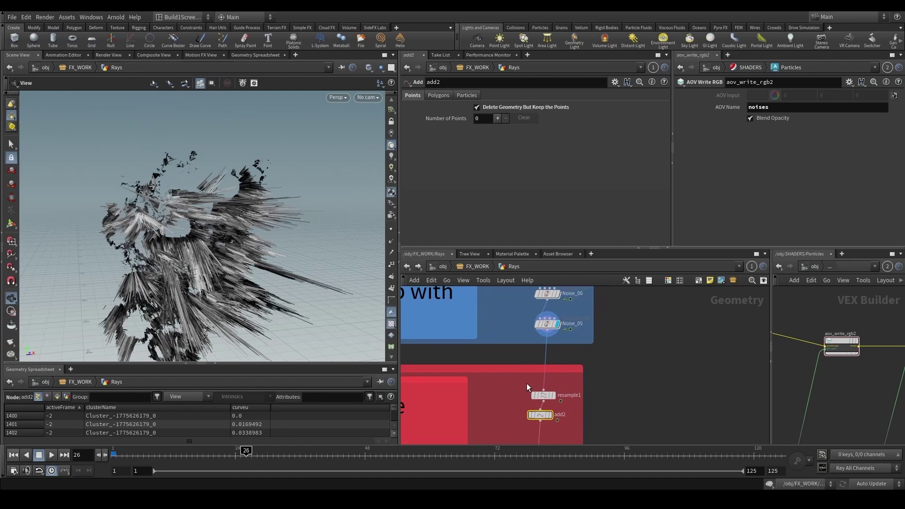
{"action": "left_click_drag", "start_coordinate": [563, 403], "coordinate": [564, 403]}
{"action": "scroll", "coordinate": [556, 397], "scroll_direction": "up", "scroll_amount": 2}
{"action": "left_click", "coordinate": [555, 397]}
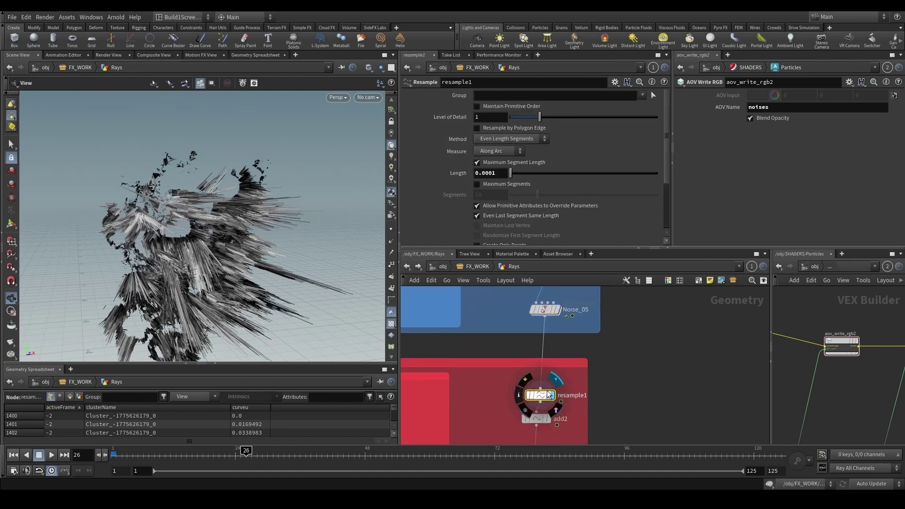
{"action": "left_click", "coordinate": [388, 231]}
{"action": "left_click", "coordinate": [391, 231]}
{"action": "mouse_move", "coordinate": [305, 230]}
{"action": "left_mouse_down"}
{"action": "mouse_move", "coordinate": [316, 271]}
{"action": "mouse_move", "coordinate": [351, 227]}
{"action": "mouse_move", "coordinate": [347, 250]}
{"action": "mouse_move", "coordinate": [323, 239]}
{"action": "left_mouse_up"}
{"action": "scroll", "coordinate": [579, 360], "scroll_direction": "down", "scroll_amount": 2}
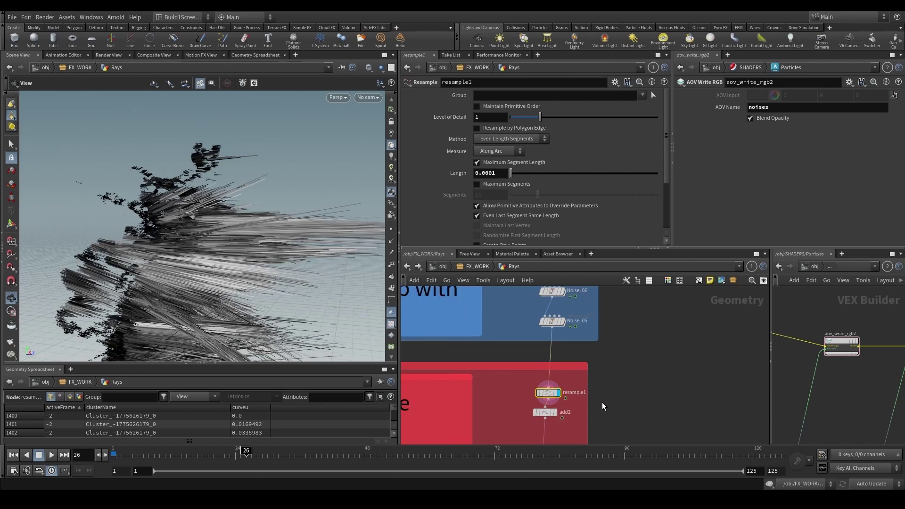
- Show the point markers of the resample1 output and examine up close how densely points fill the rays
{"action": "middle_click_drag", "start_coordinate": [537, 443], "coordinate": [525, 369]}
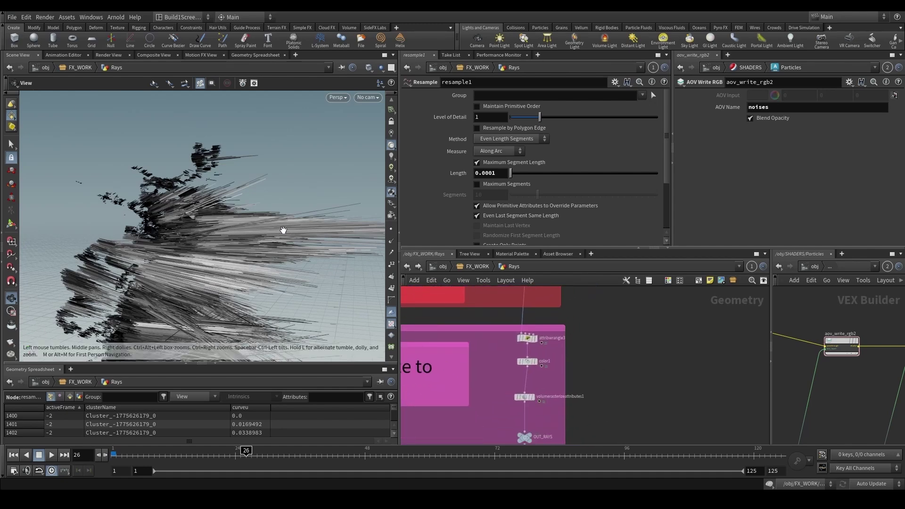
{"action": "left_click_drag", "start_coordinate": [282, 228], "coordinate": [287, 255]}
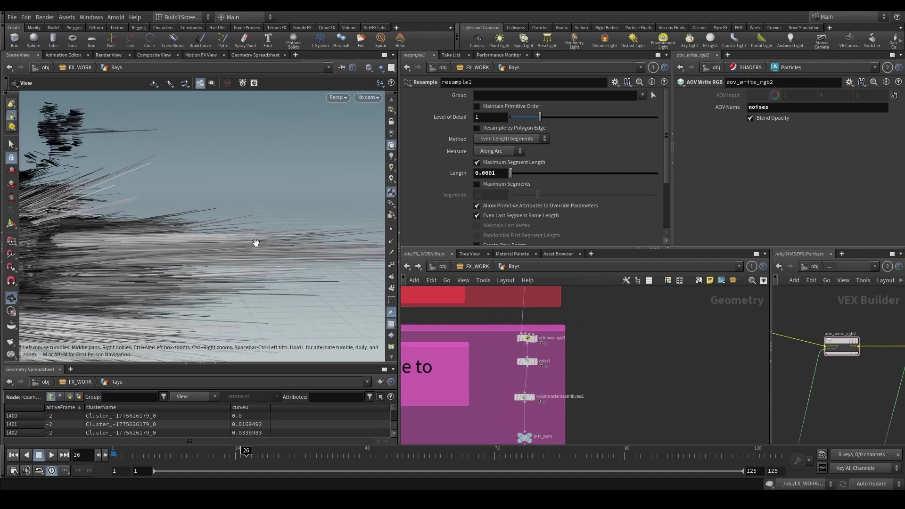
{"action": "middle_click_drag", "start_coordinate": [490, 331], "coordinate": [491, 415]}
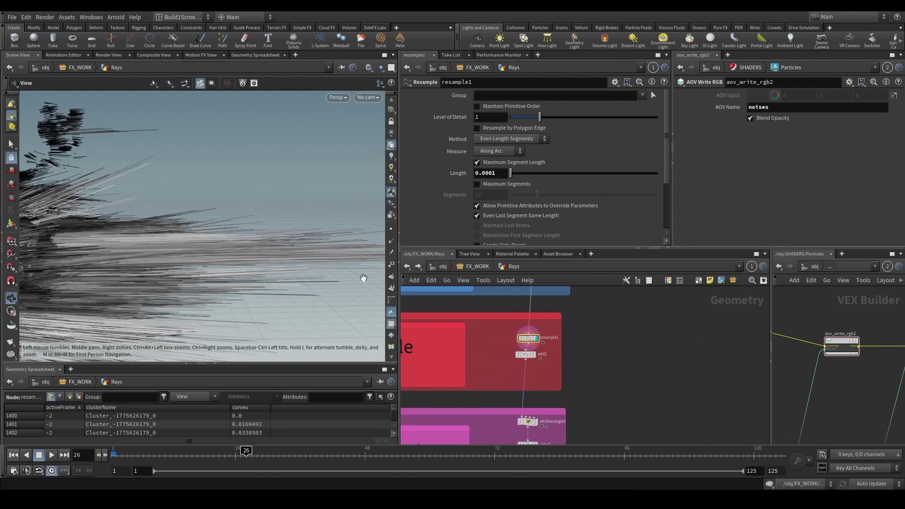
{"action": "left_click", "coordinate": [391, 229]}
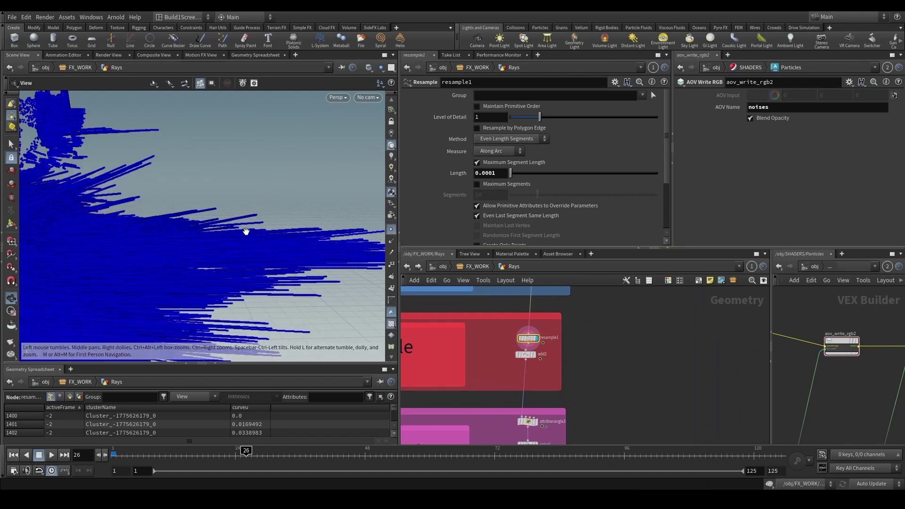
{"action": "left_click_drag", "start_coordinate": [246, 231], "coordinate": [246, 212]}
- Display add2 with the point markers hidden and examine the rays as bare points
{"action": "left_click", "coordinate": [525, 354]}
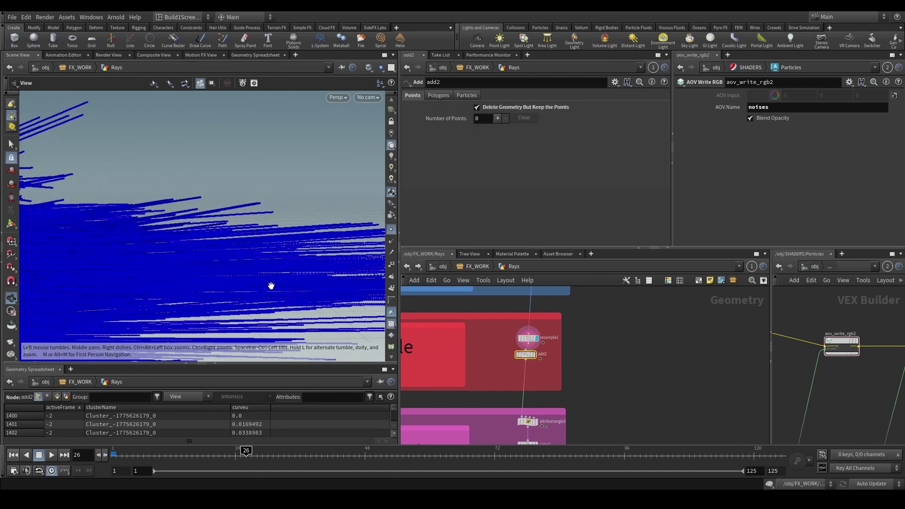
{"action": "left_click", "coordinate": [534, 355]}
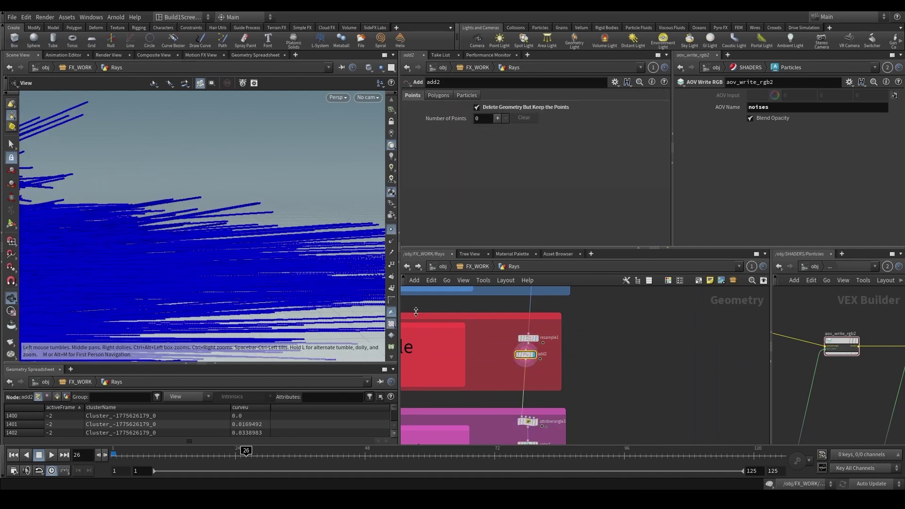
{"action": "left_click", "coordinate": [390, 229]}
{"action": "left_click_drag", "start_coordinate": [294, 221], "coordinate": [264, 222]}
{"action": "scroll", "coordinate": [561, 360], "scroll_direction": "up", "scroll_amount": 3}
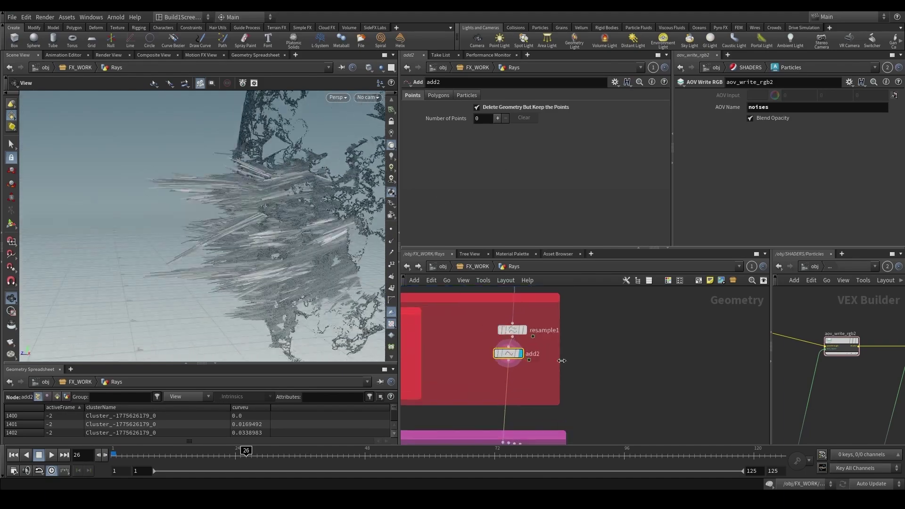
- Bypass resample1 to see add2's points without resampling, and re-enable it to compare the two results
{"action": "left_click", "coordinate": [494, 315]}
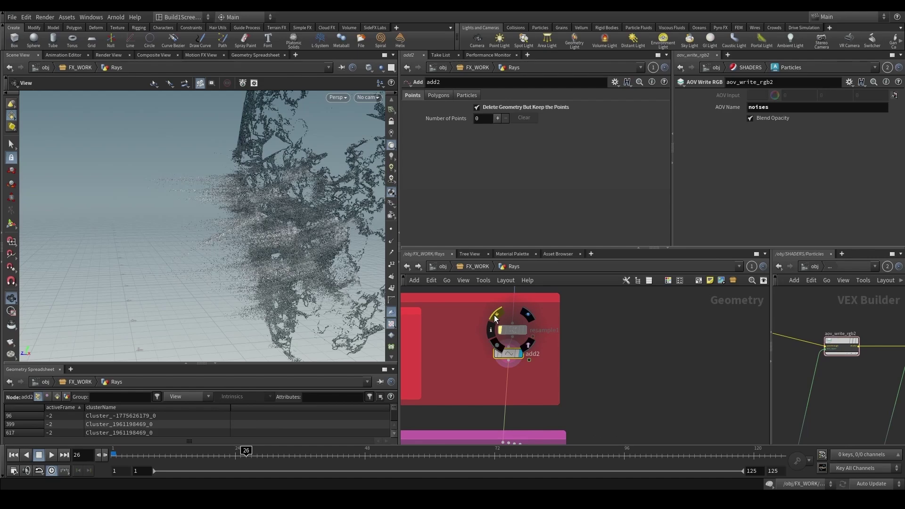
{"action": "left_click", "coordinate": [494, 319]}
{"action": "left_click", "coordinate": [494, 319]}
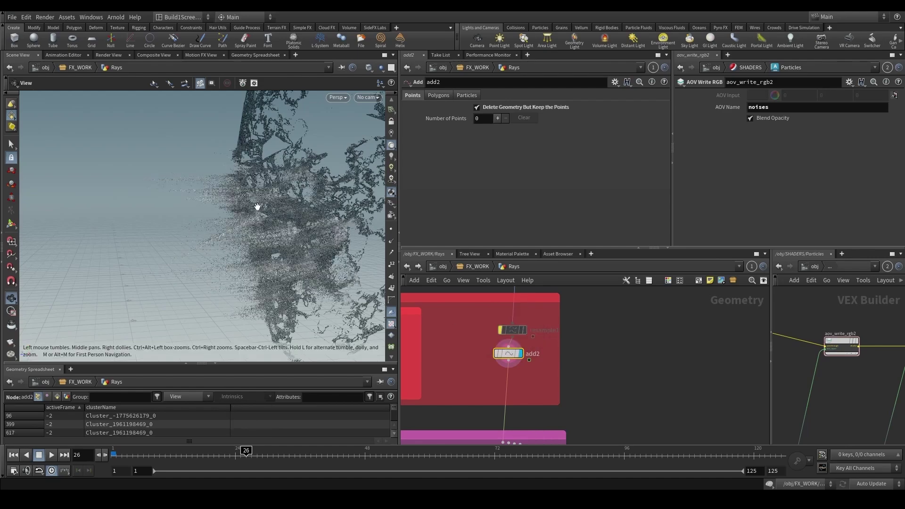
{"action": "left_click_drag", "start_coordinate": [230, 183], "coordinate": [316, 270]}
{"action": "scroll", "coordinate": [519, 315], "scroll_direction": "up", "scroll_amount": 2}
{"action": "mouse_move", "coordinate": [487, 333]}
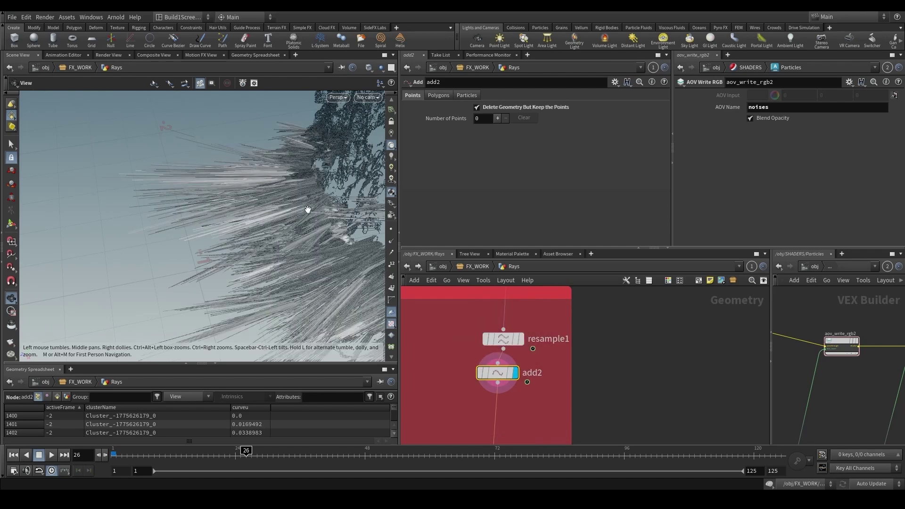
- Check resample1's parameters, and display volumerasterizeattributes1 to review its attributes, filter settings and resulting ray volume
{"action": "left_click_drag", "start_coordinate": [237, 227], "coordinate": [287, 245]}
{"action": "left_click_drag", "start_coordinate": [434, 351], "coordinate": [541, 327]}
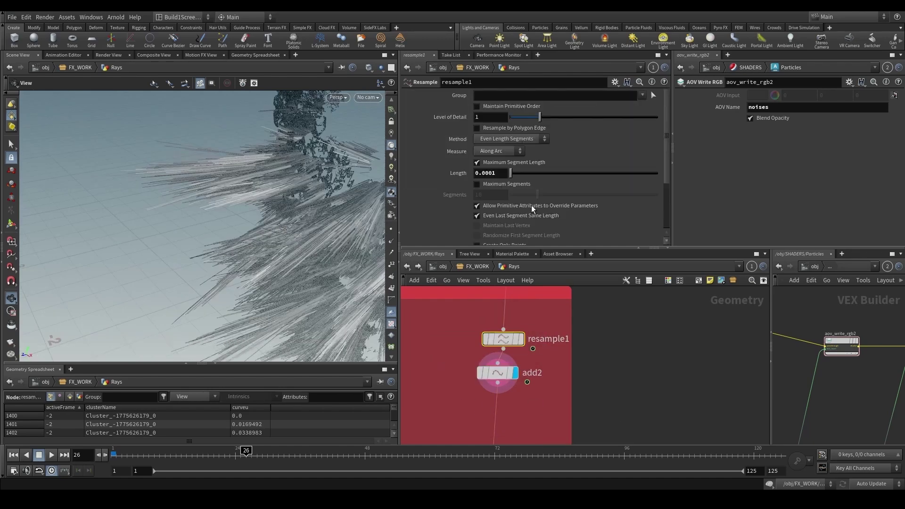
{"action": "scroll", "coordinate": [464, 396], "scroll_direction": "down", "scroll_amount": 5}
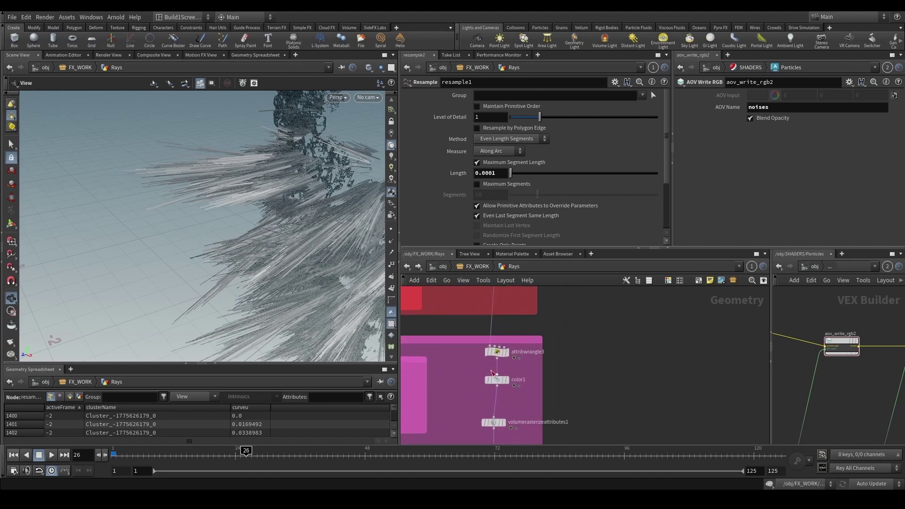
{"action": "left_click", "coordinate": [486, 408]}
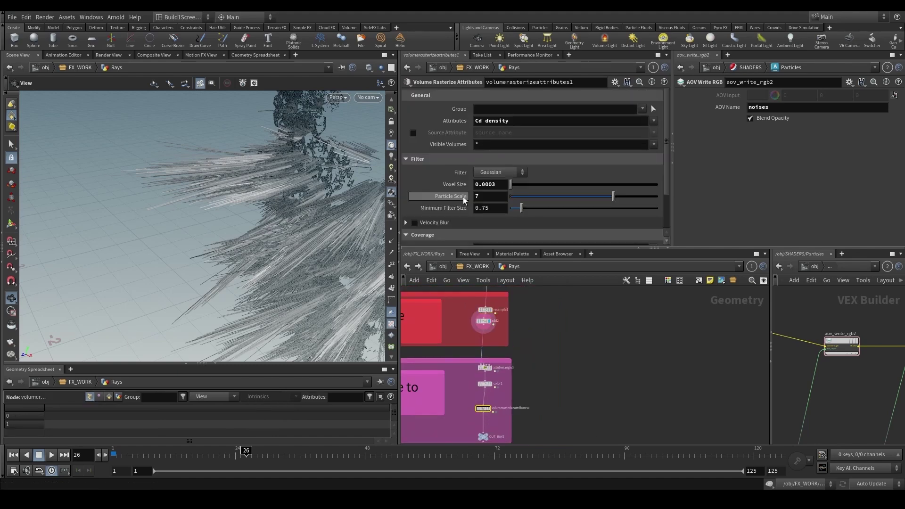
{"action": "scroll", "coordinate": [490, 409], "scroll_direction": "up", "scroll_amount": 1}
{"action": "key", "text": "r"}
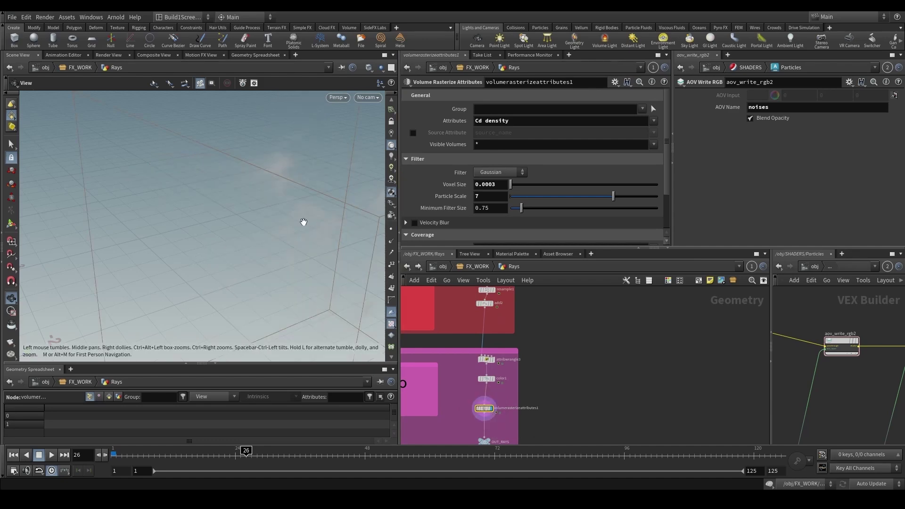
{"action": "scroll", "coordinate": [488, 345], "scroll_direction": "up", "scroll_amount": 3}
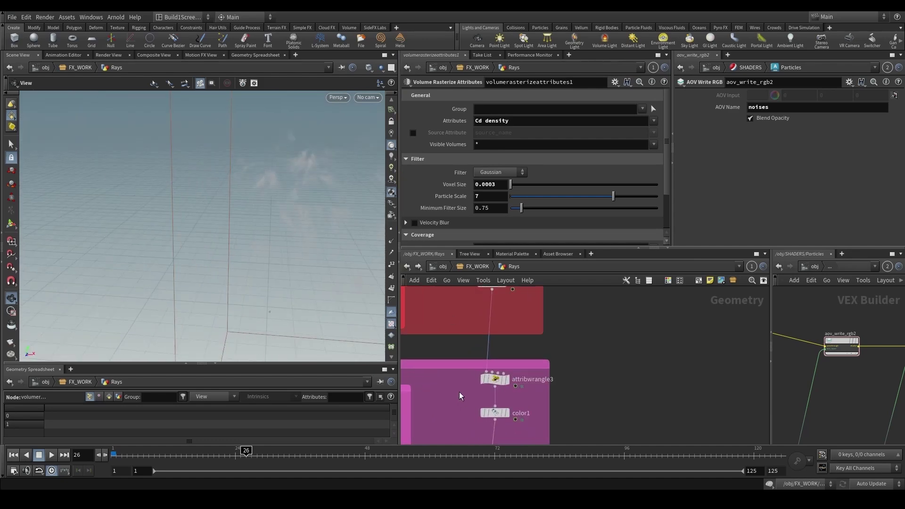
- Rename the attribwrangle3 node as Store_Color
{"action": "left_click", "coordinate": [490, 382]}
{"action": "double_click", "coordinate": [543, 382]}
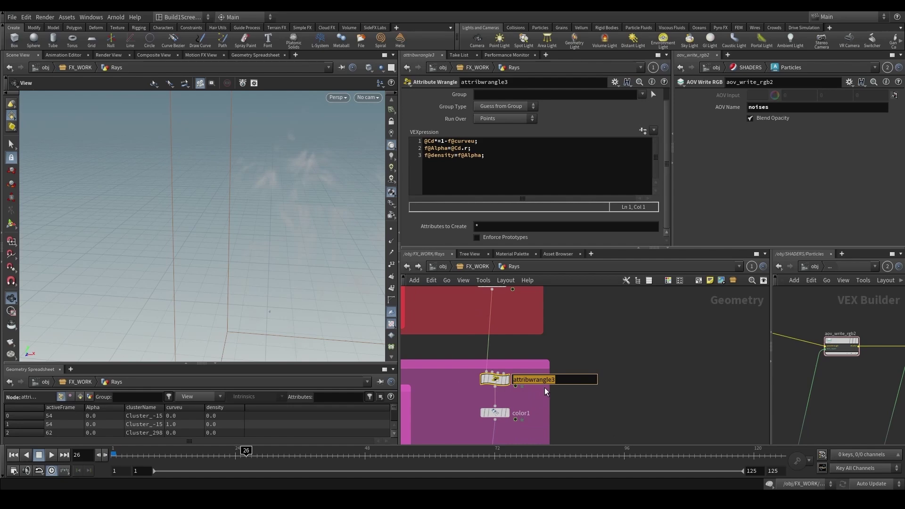
{"action": "type", "text": "Store_Color"}
{"action": "key", "text": "Return"}
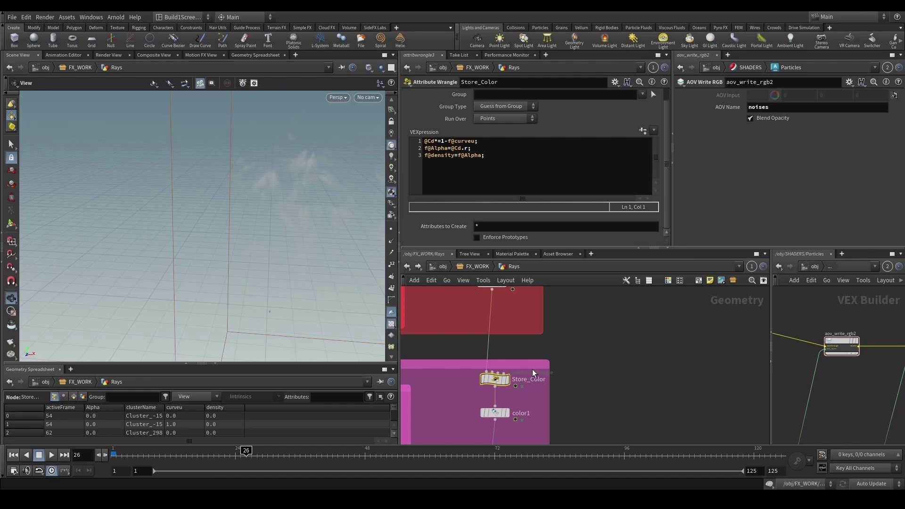
- Add a Color node beside the Resample group, connect it to resample1's output and display it
{"action": "scroll", "coordinate": [518, 358], "scroll_direction": "up", "scroll_amount": 1}
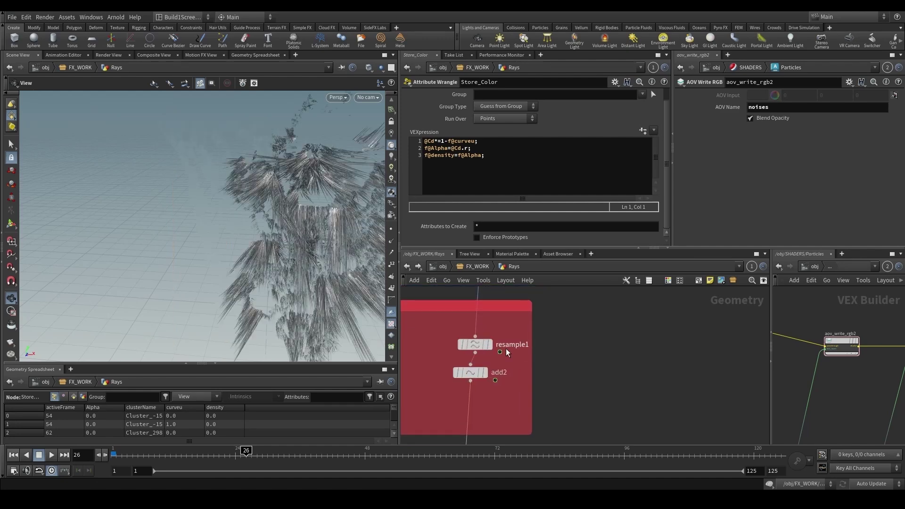
{"action": "left_click", "coordinate": [480, 344]}
{"action": "left_click", "coordinate": [489, 345]}
{"action": "middle_click_drag", "start_coordinate": [581, 384], "coordinate": [535, 367]}
{"action": "key", "text": "Tab"}
{"action": "type", "text": "col"}
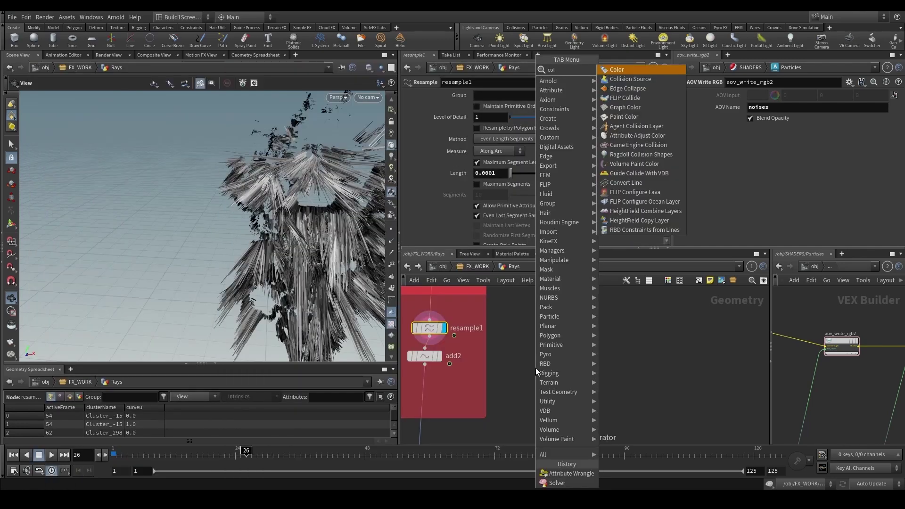
{"action": "key", "text": "Return"}
{"action": "left_click", "coordinate": [541, 362]}
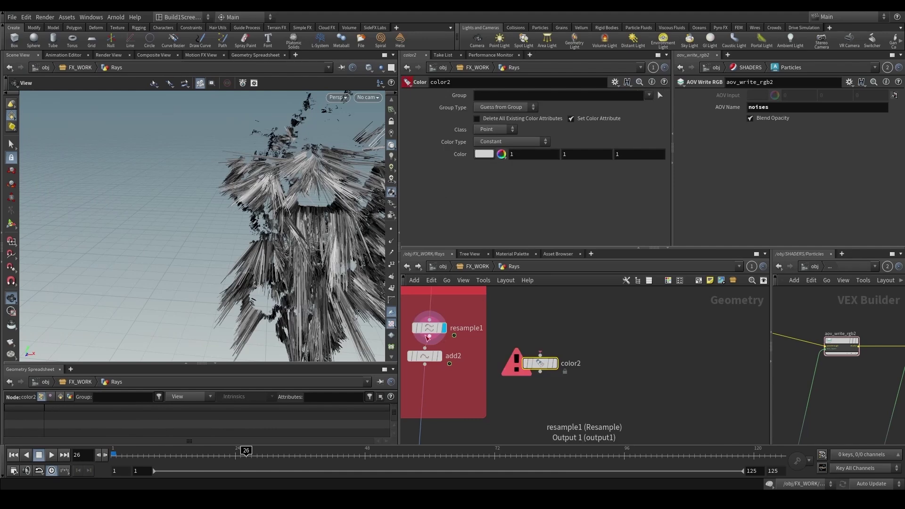
{"action": "left_click_drag", "start_coordinate": [430, 339], "coordinate": [532, 349]}
{"action": "key", "text": "r"}
- Set the new Color node's color type to Ramp from Attribute, driven by the curveu attribute
{"action": "left_click", "coordinate": [490, 142]}
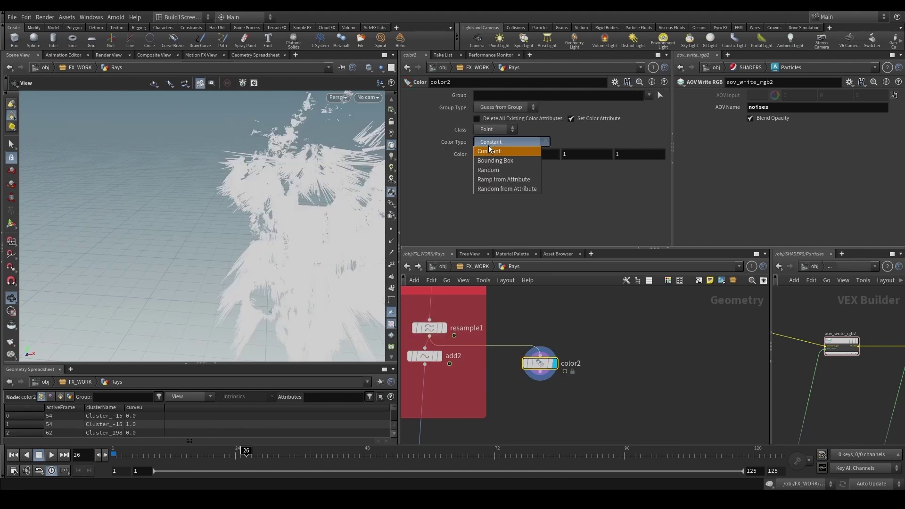
{"action": "left_click", "coordinate": [493, 180]}
{"action": "left_click", "coordinate": [486, 154]}
{"action": "type", "text": "c"}
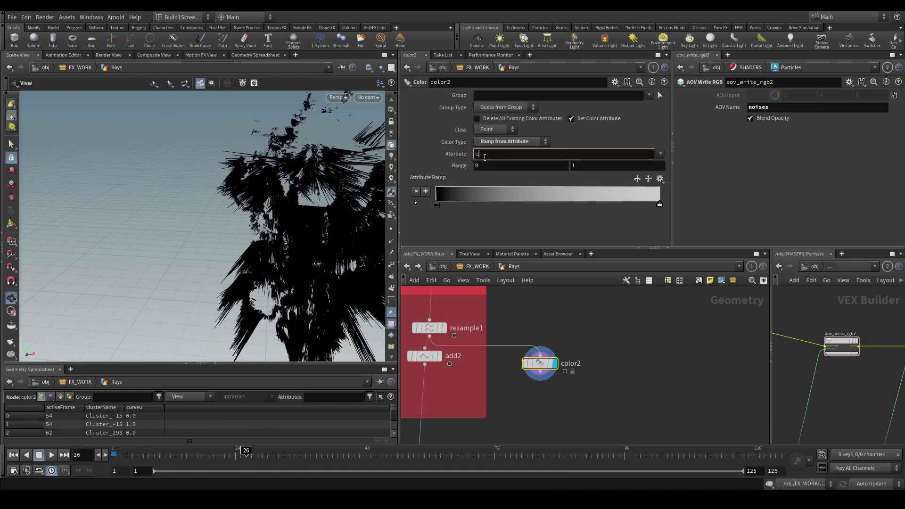
{"action": "type", "text": "urveu"}
{"action": "key", "text": "Return"}
- Check the Curve U Attribute setting on resample1 and examine color2's gradient along the rays from the side
{"action": "left_click", "coordinate": [430, 327]}
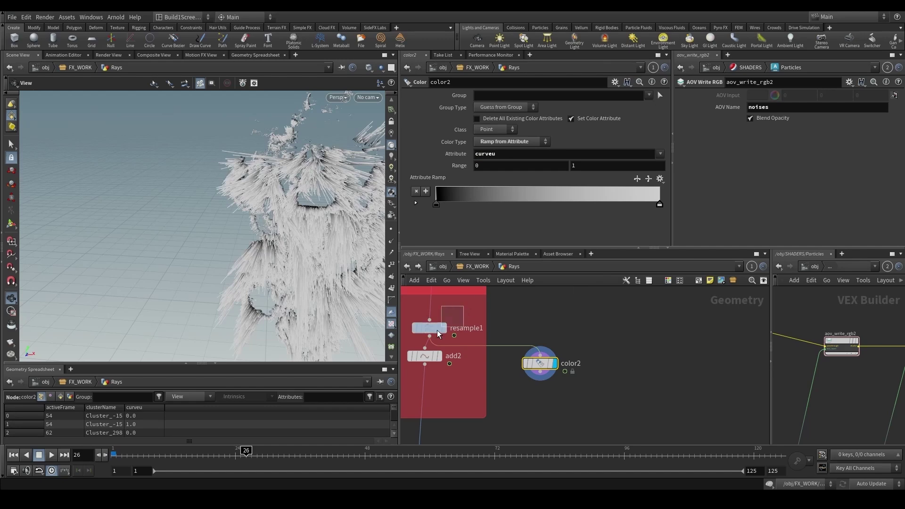
{"action": "scroll", "coordinate": [457, 218], "scroll_direction": "down", "scroll_amount": 3}
{"action": "left_click", "coordinate": [540, 362]}
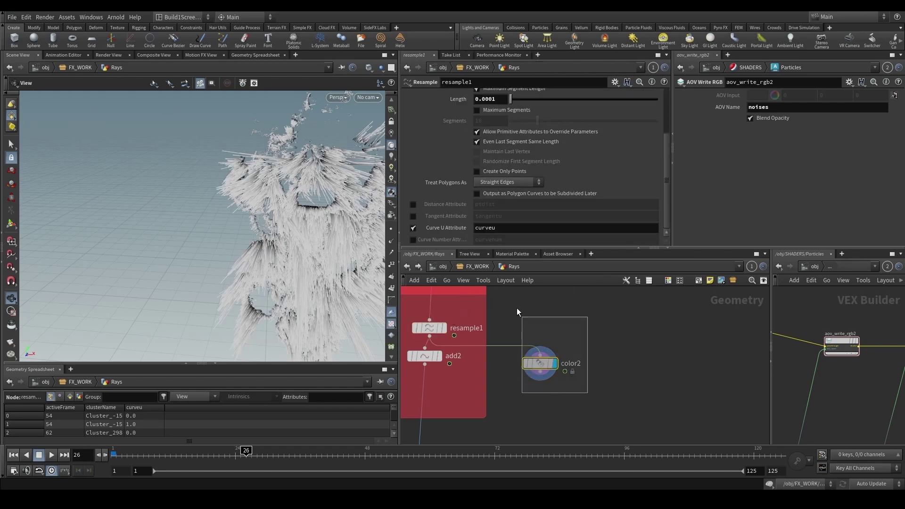
{"action": "left_click_drag", "start_coordinate": [282, 217], "coordinate": [229, 248]}
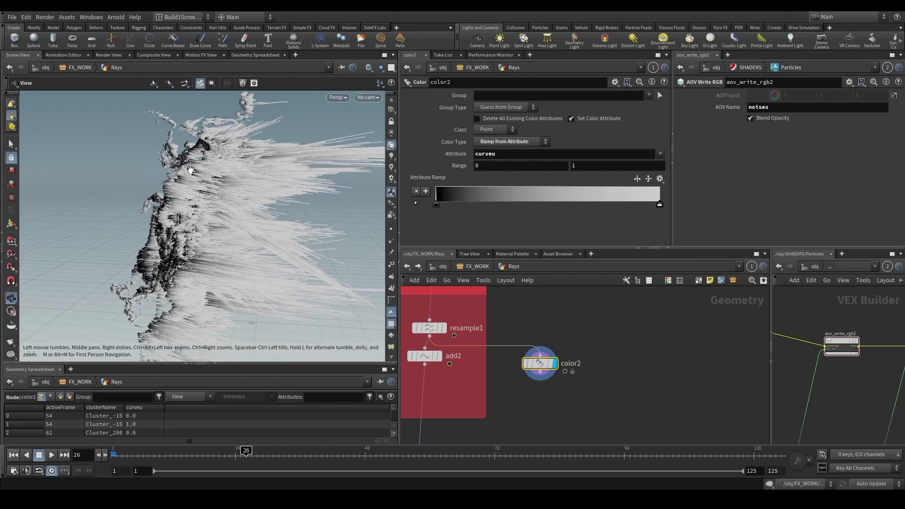
- Reverse color2's attribute ramp so it runs from white at the start to black at the end, and inspect the rays
{"action": "scroll", "coordinate": [458, 415], "scroll_direction": "down", "scroll_amount": 3}
{"action": "middle_click_drag", "start_coordinate": [459, 417], "coordinate": [547, 326]}
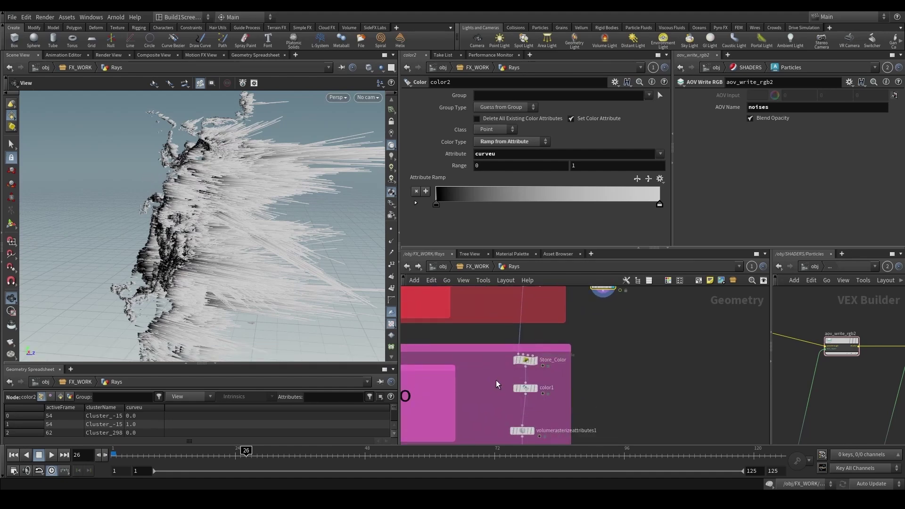
{"action": "left_click", "coordinate": [528, 361]}
{"action": "middle_click_drag", "start_coordinate": [648, 384], "coordinate": [604, 442]}
{"action": "left_click_drag", "start_coordinate": [613, 373], "coordinate": [548, 326]}
{"action": "mouse_move", "coordinate": [660, 204]}
{"action": "left_mouse_down"}
{"action": "mouse_move", "coordinate": [422, 203]}
{"action": "mouse_move", "coordinate": [660, 205]}
{"action": "left_mouse_up"}
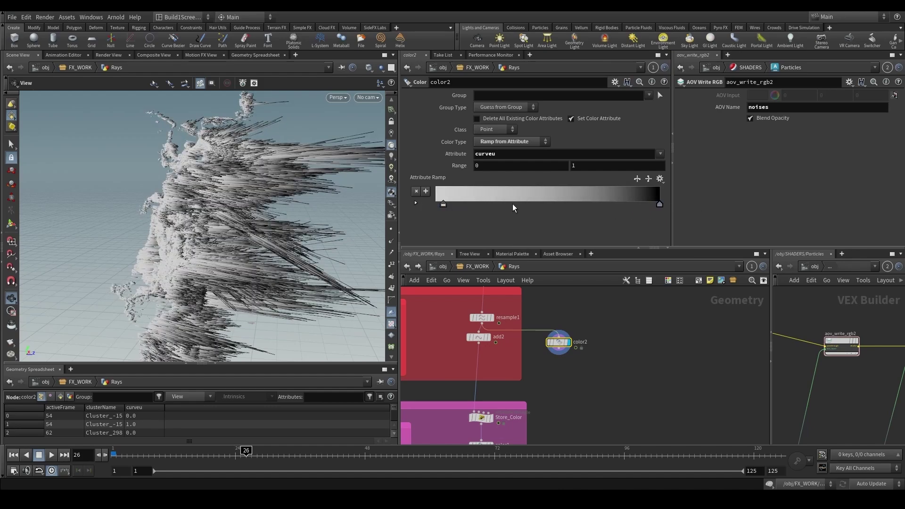
{"action": "left_click_drag", "start_coordinate": [444, 205], "coordinate": [431, 204]}
{"action": "left_click_drag", "start_coordinate": [185, 226], "coordinate": [237, 200]}
{"action": "mouse_move", "coordinate": [312, 157]}
{"action": "left_mouse_down"}
{"action": "mouse_move", "coordinate": [343, 171]}
{"action": "mouse_move", "coordinate": [312, 147]}
{"action": "left_mouse_up"}
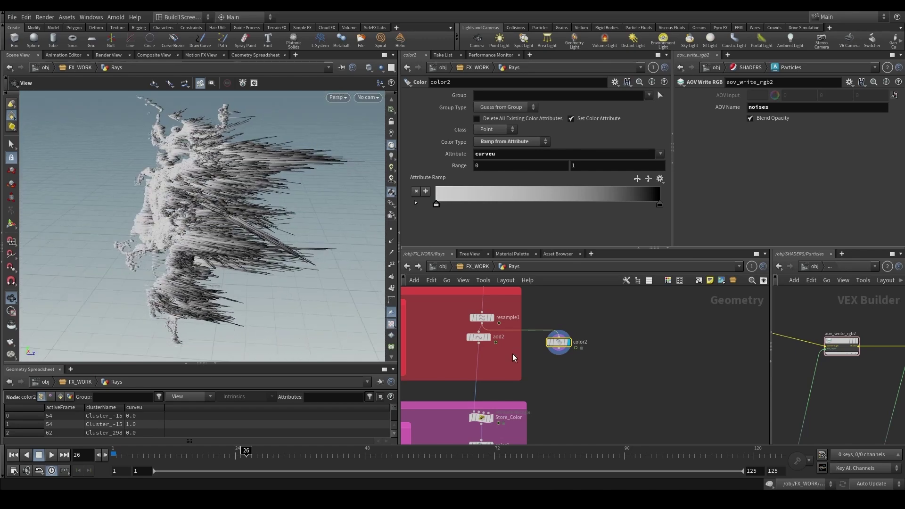
- Display Store_Color and review its VEX code that fades Cd by curveu and stores it in Alpha and density
{"action": "middle_click_drag", "start_coordinate": [509, 392], "coordinate": [507, 380]}
{"action": "scroll", "coordinate": [485, 341], "scroll_direction": "up", "scroll_amount": 3}
{"action": "left_click", "coordinate": [485, 341]}
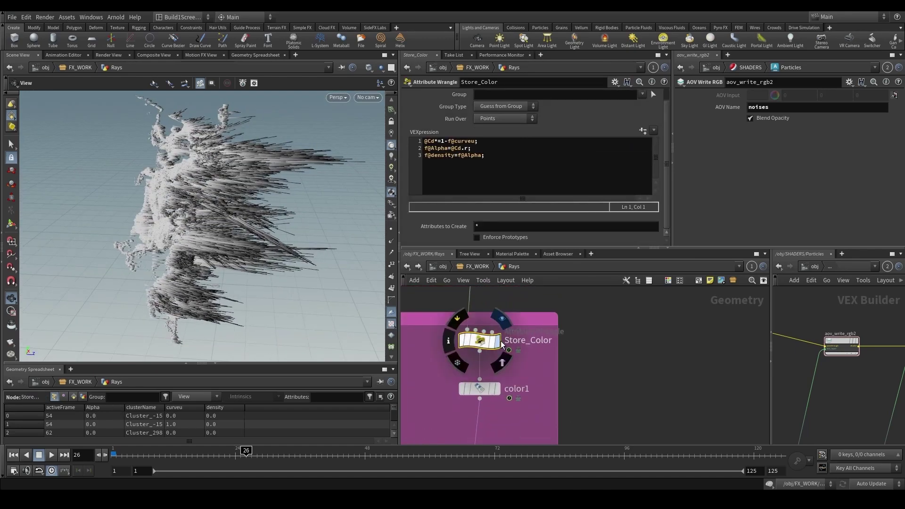
{"action": "left_click", "coordinate": [501, 340]}
{"action": "left_click_drag", "start_coordinate": [342, 230], "coordinate": [298, 238]}
{"action": "left_click_drag", "start_coordinate": [224, 216], "coordinate": [216, 199]}
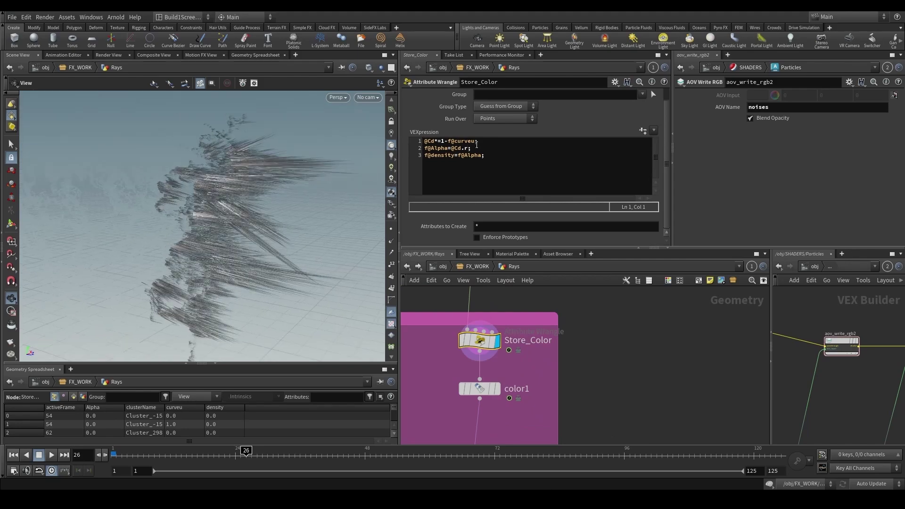
{"action": "left_click_drag", "start_coordinate": [473, 148], "coordinate": [423, 148]}
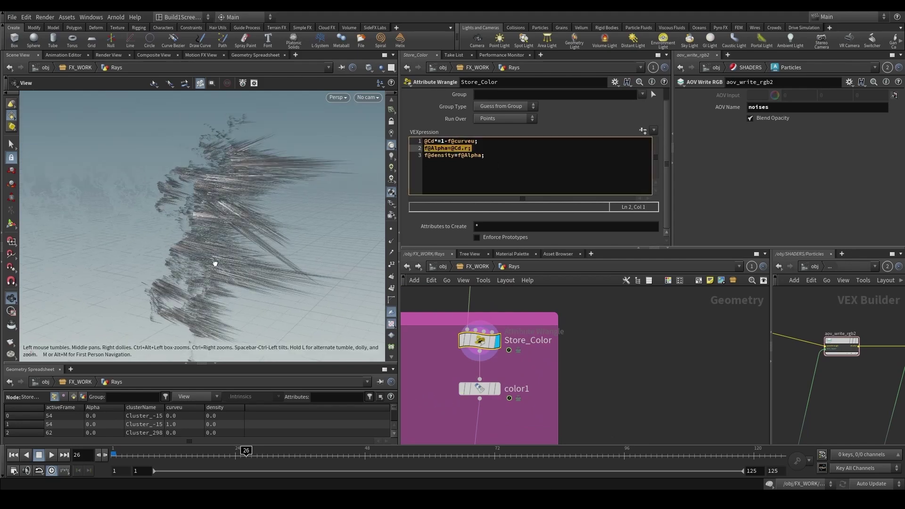
- Display color1 and inspect the rays with its dark red to orange to white ramp driven by Cd
{"action": "left_click_drag", "start_coordinate": [214, 263], "coordinate": [301, 250]}
{"action": "left_click_drag", "start_coordinate": [424, 367], "coordinate": [498, 407]}
{"action": "left_click", "coordinate": [498, 388]}
{"action": "left_click_drag", "start_coordinate": [245, 249], "coordinate": [282, 273]}
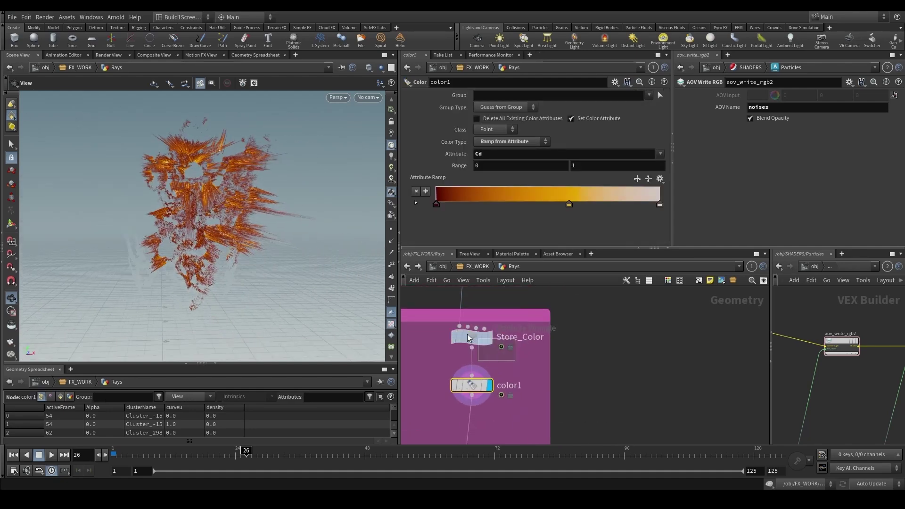
- Recheck the Store_Color VEX lines that write Alpha and density, and follow the network down to OUT_RAYS
{"action": "left_click_drag", "start_coordinate": [467, 338], "coordinate": [431, 305]}
{"action": "left_click", "coordinate": [451, 177]}
{"action": "scroll", "coordinate": [575, 368], "scroll_direction": "down", "scroll_amount": 5}
{"action": "middle_click_drag", "start_coordinate": [584, 391], "coordinate": [584, 272]}
{"action": "scroll", "coordinate": [549, 302], "scroll_direction": "up", "scroll_amount": 4}
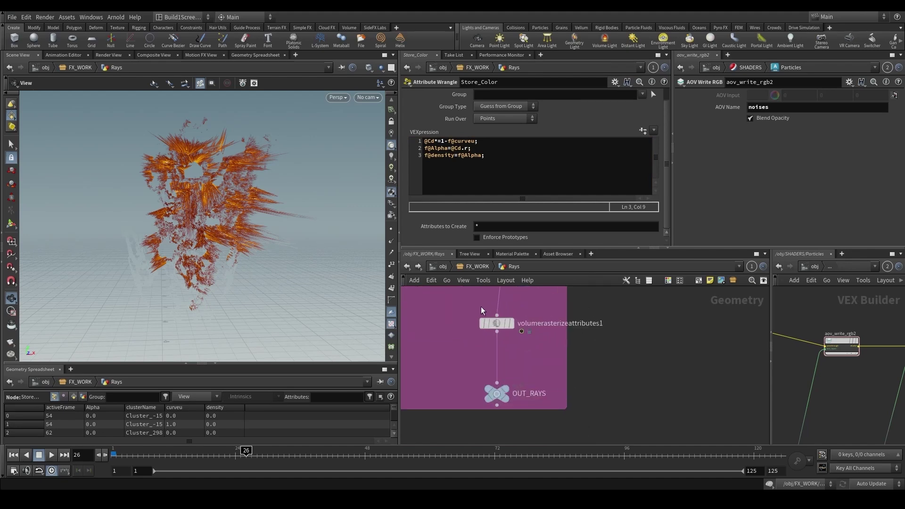
- Display volumerasterizeattributes1 and inspect the volume rasterized from Cd and density around the mask
{"action": "left_click_drag", "start_coordinate": [473, 305], "coordinate": [526, 340]}
{"action": "middle_click_drag", "start_coordinate": [551, 337], "coordinate": [551, 378]}
{"action": "scroll", "coordinate": [550, 378], "scroll_direction": "down", "scroll_amount": 3}
{"action": "left_click", "coordinate": [523, 370]}
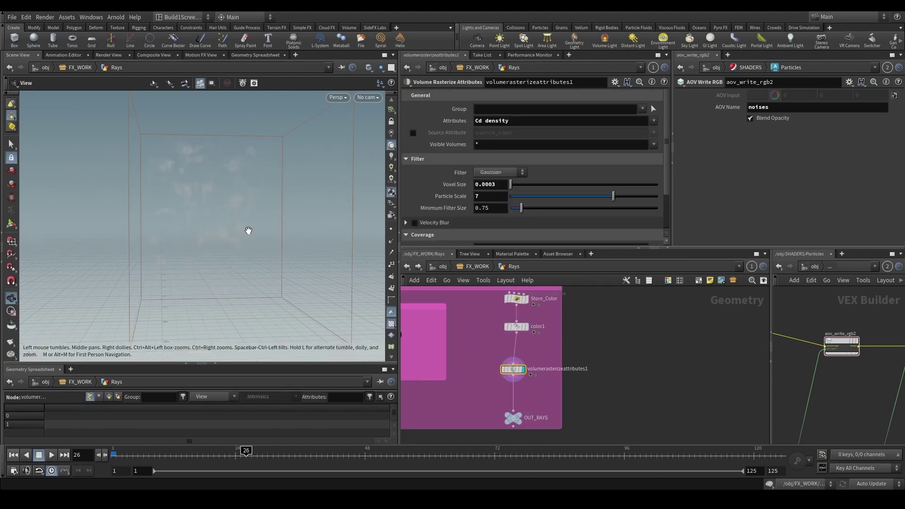
{"action": "left_click_drag", "start_coordinate": [175, 255], "coordinate": [263, 223]}
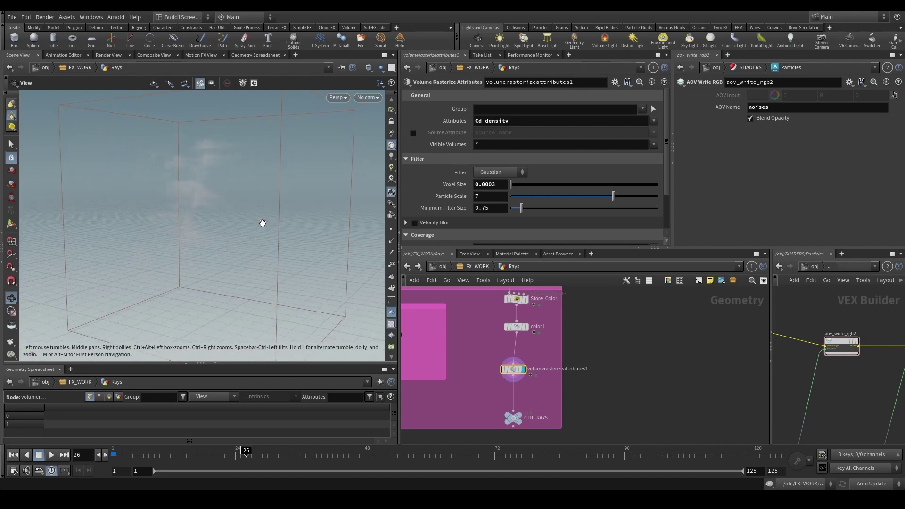
{"action": "left_click_drag", "start_coordinate": [192, 144], "coordinate": [219, 206]}
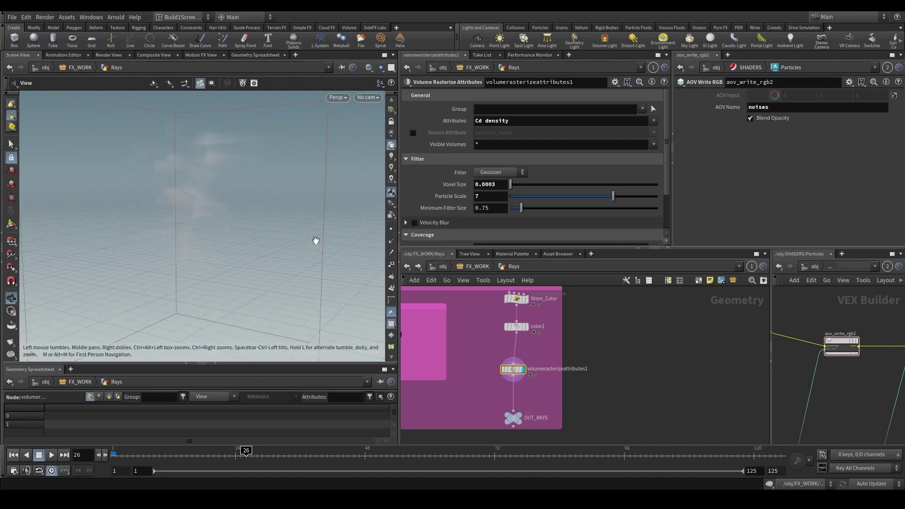
- Compare the colored rays of color1 with the rasterized volume of volumerasterizeattributes1
{"action": "left_click", "coordinate": [514, 326]}
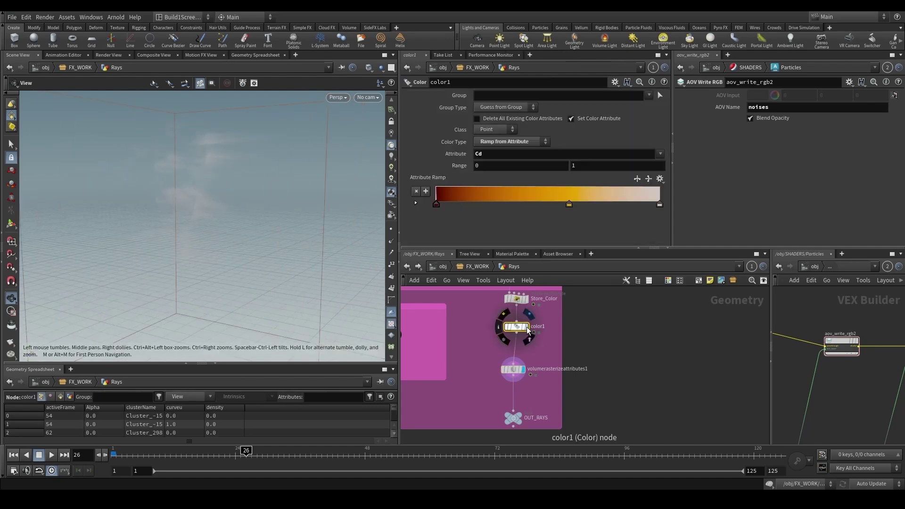
{"action": "left_click", "coordinate": [526, 326]}
{"action": "left_click_drag", "start_coordinate": [127, 196], "coordinate": [299, 172]}
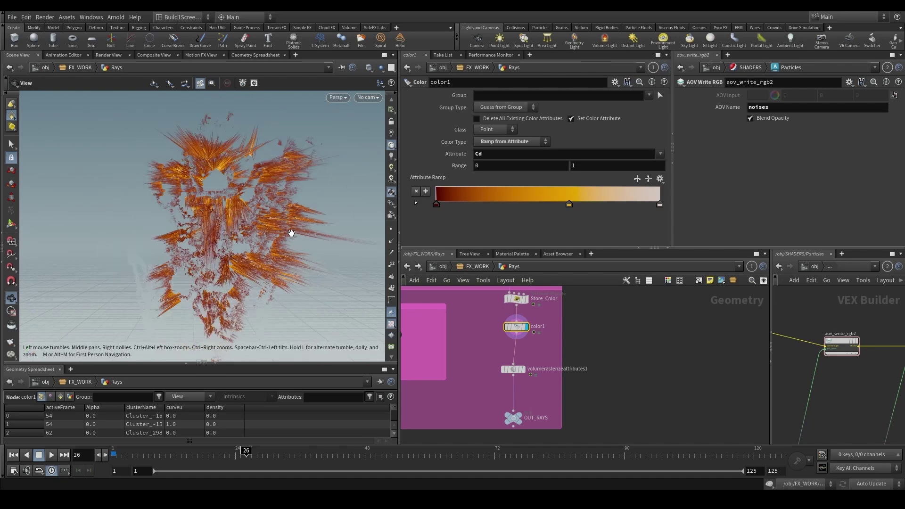
{"action": "left_click", "coordinate": [513, 370]}
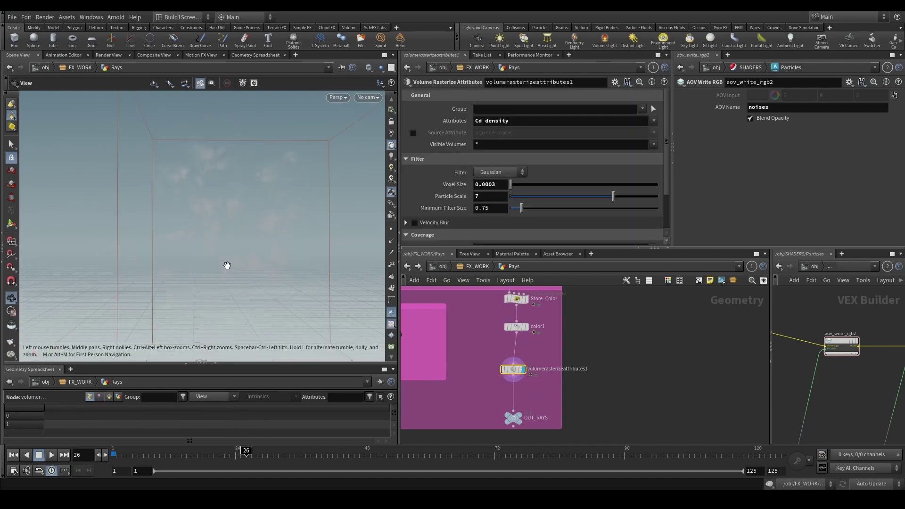
{"action": "left_click_drag", "start_coordinate": [227, 265], "coordinate": [334, 271]}
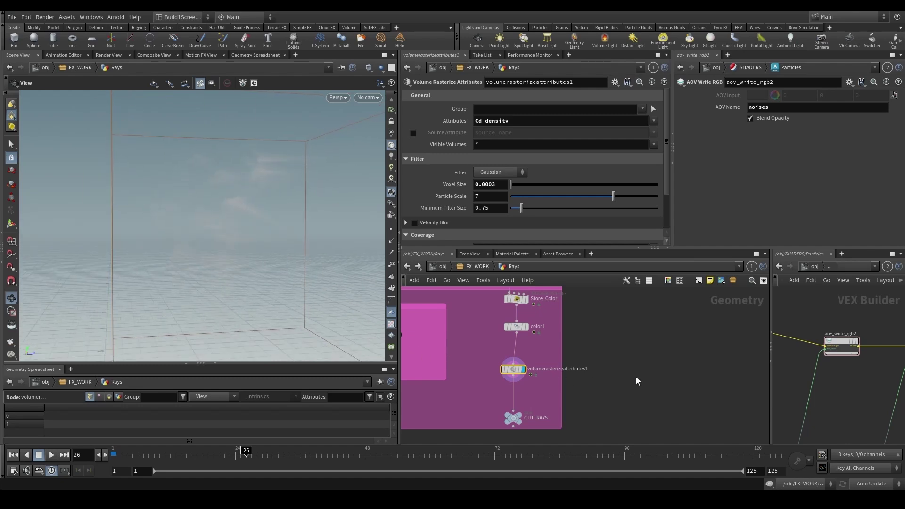
- Widen the shader network pane and set the scene's update mode to Manual
{"action": "left_click_drag", "start_coordinate": [770, 384], "coordinate": [701, 384]}
{"action": "left_click", "coordinate": [871, 483]}
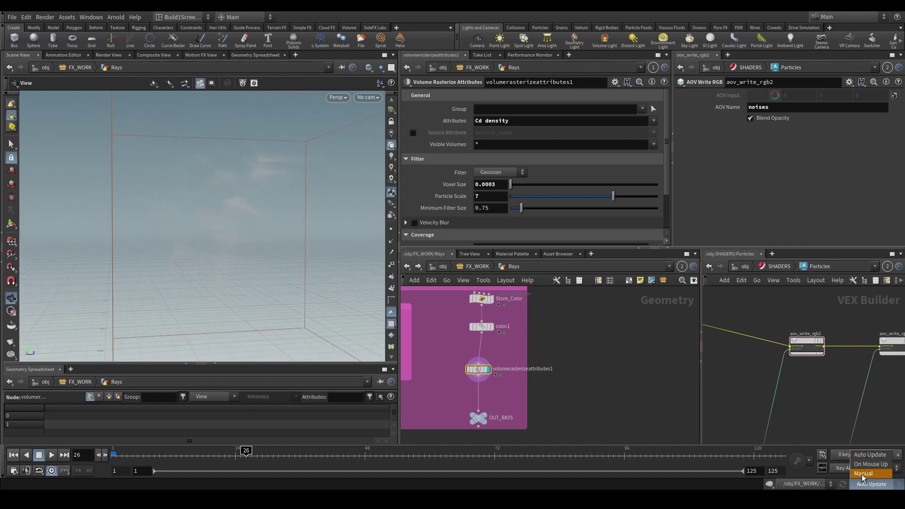
{"action": "left_click", "coordinate": [871, 454]}
- Go up to the SHADERS network, search for "ray" and open the Rays_Volume shader network
{"action": "left_click", "coordinate": [767, 267]}
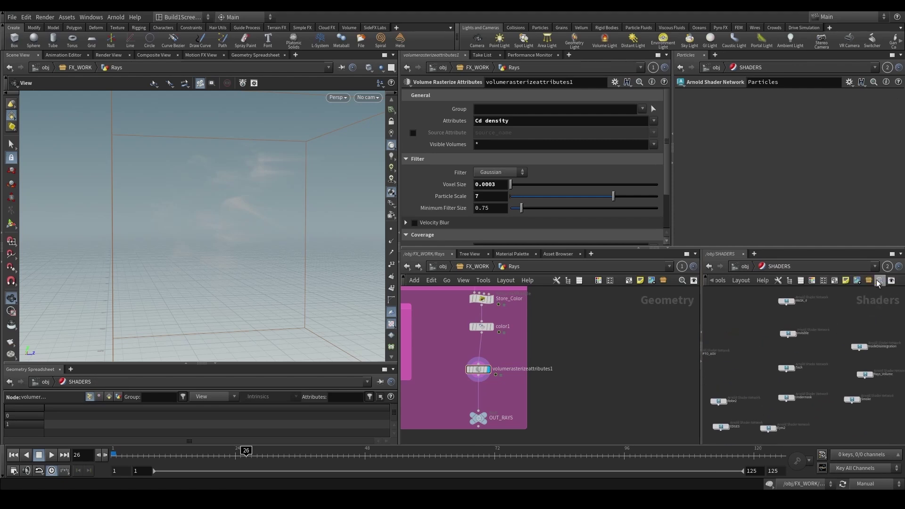
{"action": "key", "text": "ctrl+f"}
{"action": "type", "text": "ray"}
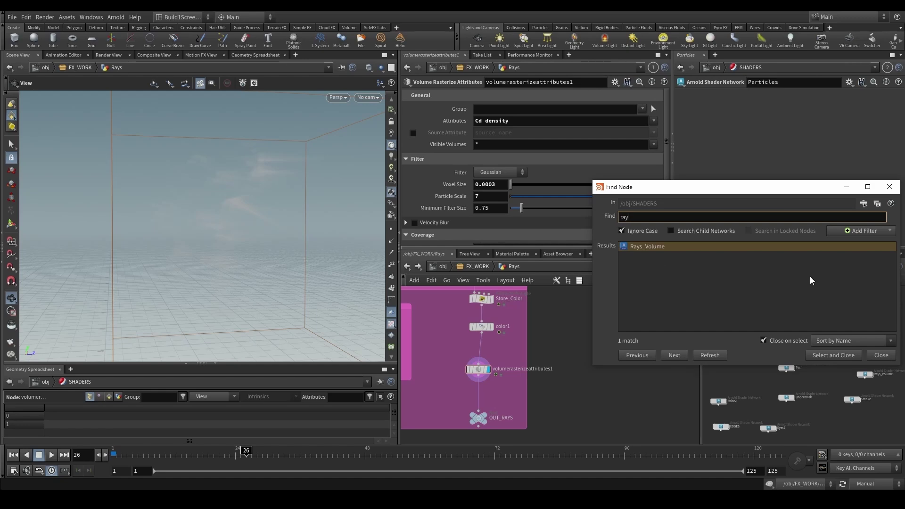
{"action": "double_click", "coordinate": [679, 248]}
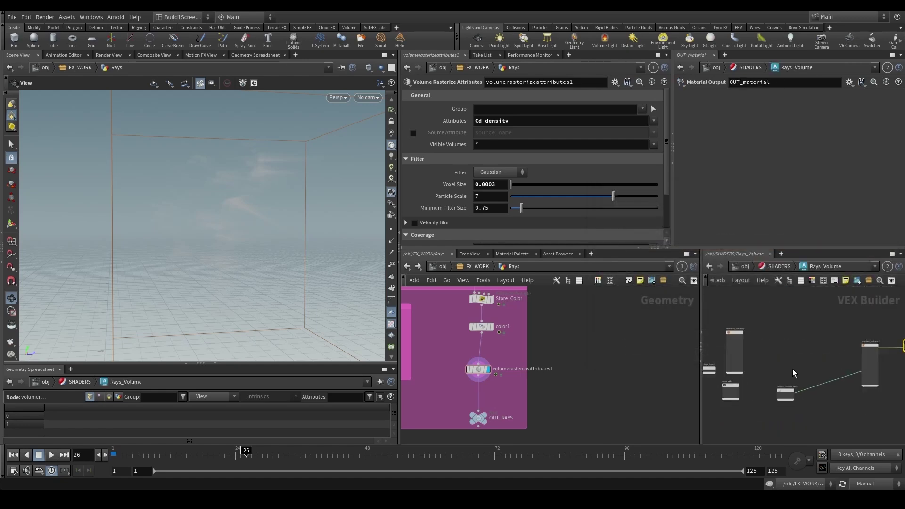
- Review the scatter, anisotropy and transparency settings of standard_volume1 in Rays_Volume
{"action": "left_click", "coordinate": [796, 372]}
{"action": "scroll", "coordinate": [739, 244], "scroll_direction": "down", "scroll_amount": 5}
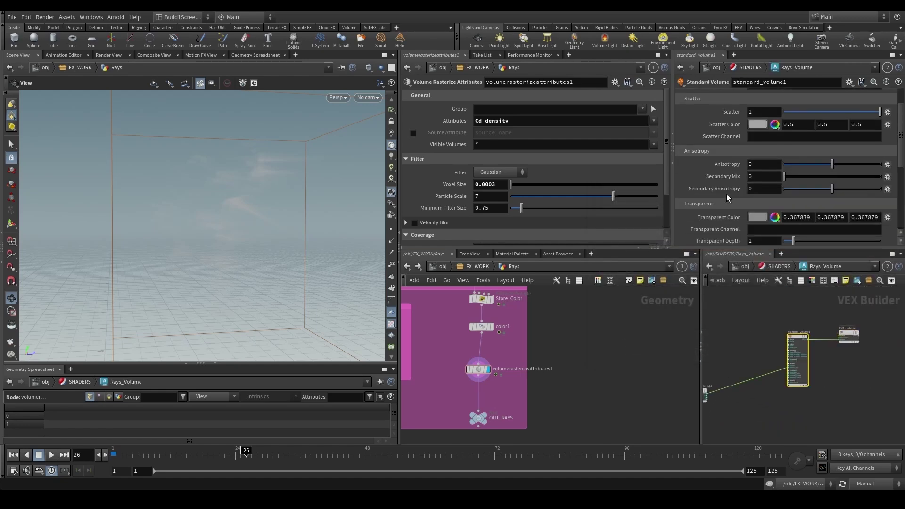
{"action": "middle_click_drag", "start_coordinate": [760, 409], "coordinate": [804, 390]}
- Move volume_sample_rgb1 closer to standard_volume1 and check its Cd channel feeding the emission color
{"action": "left_click", "coordinate": [742, 375]}
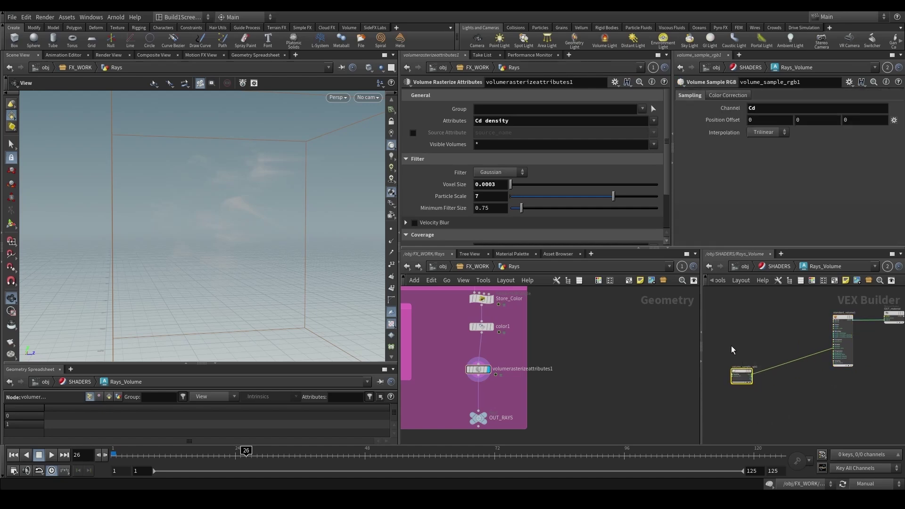
{"action": "scroll", "coordinate": [767, 388], "scroll_direction": "up", "scroll_amount": 2}
{"action": "left_click_drag", "start_coordinate": [730, 369], "coordinate": [804, 339]}
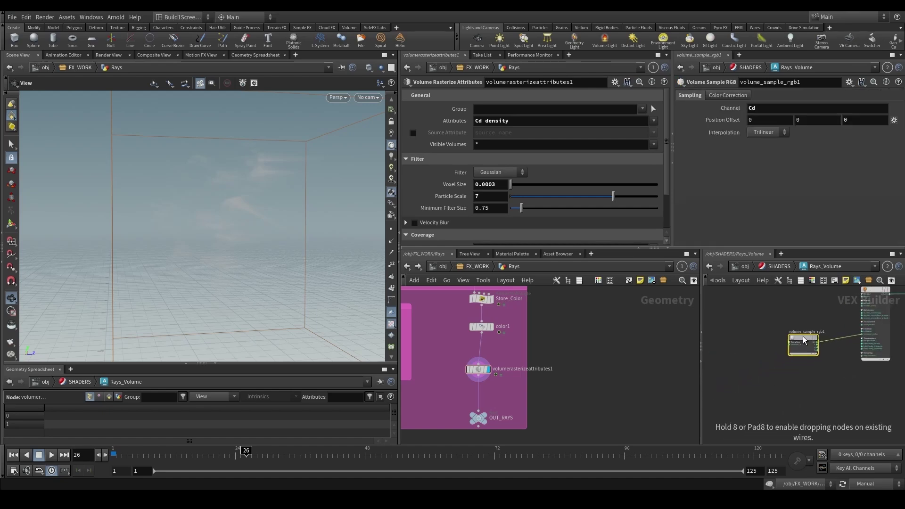
{"action": "scroll", "coordinate": [802, 334], "scroll_direction": "up", "scroll_amount": 2}
{"action": "middle_click_drag", "start_coordinate": [829, 334], "coordinate": [793, 339]}
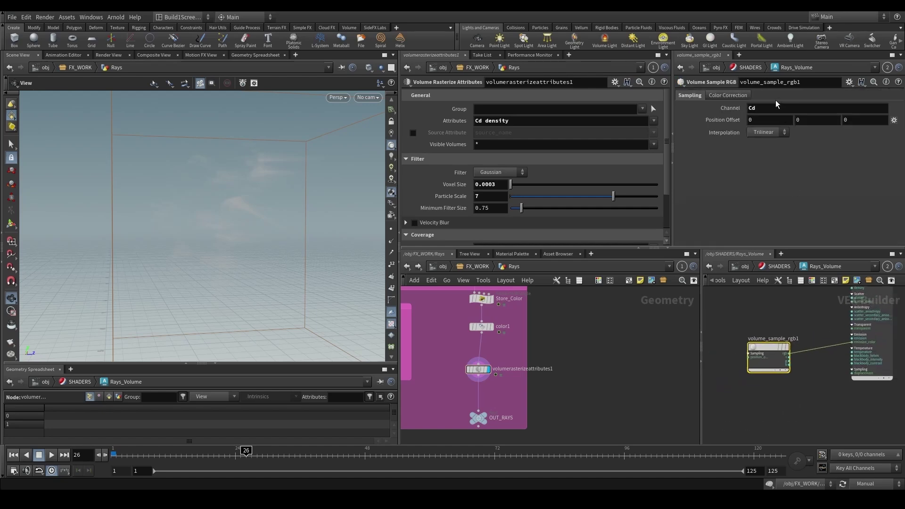
{"action": "scroll", "coordinate": [858, 370], "scroll_direction": "up", "scroll_amount": 2}
{"action": "left_click", "coordinate": [871, 380]}
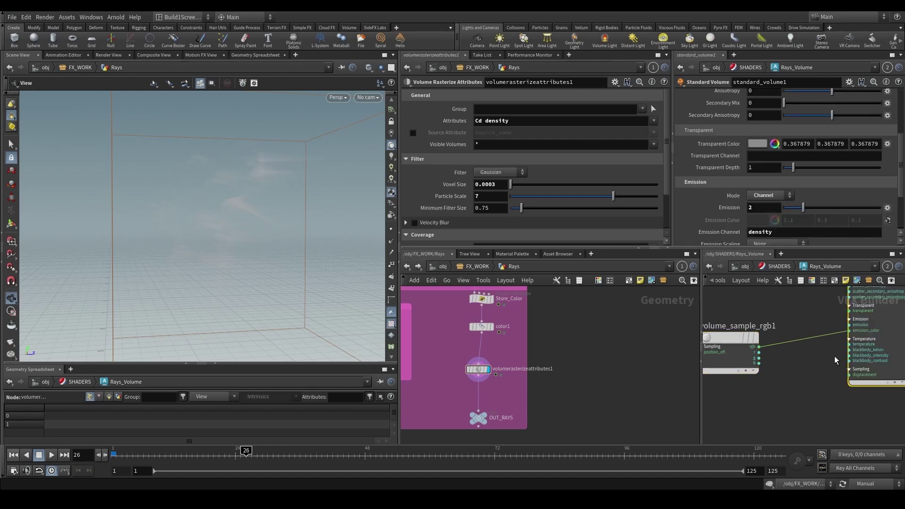
{"action": "scroll", "coordinate": [804, 378], "scroll_direction": "down", "scroll_amount": 3}
- Display color1, set the update mode to Auto Update and inspect the colored rays up close
{"action": "left_click", "coordinate": [482, 326]}
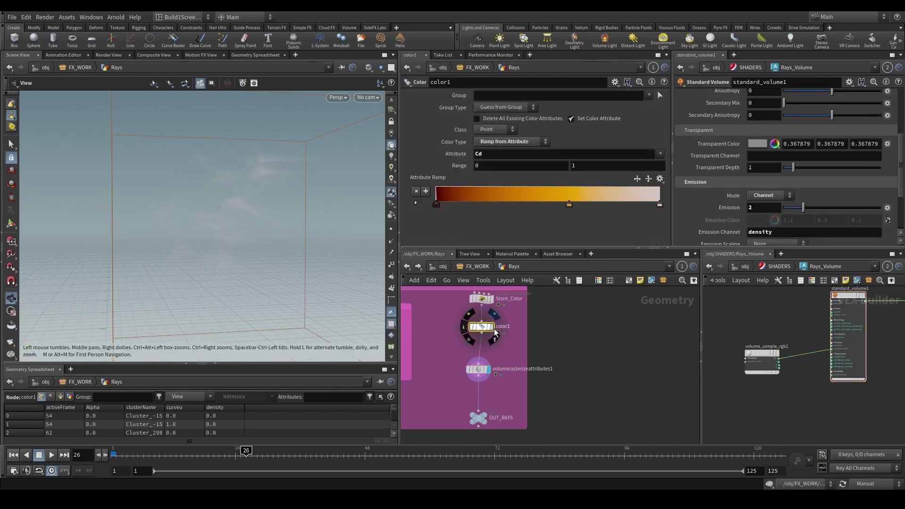
{"action": "scroll", "coordinate": [504, 338], "scroll_direction": "up", "scroll_amount": 1}
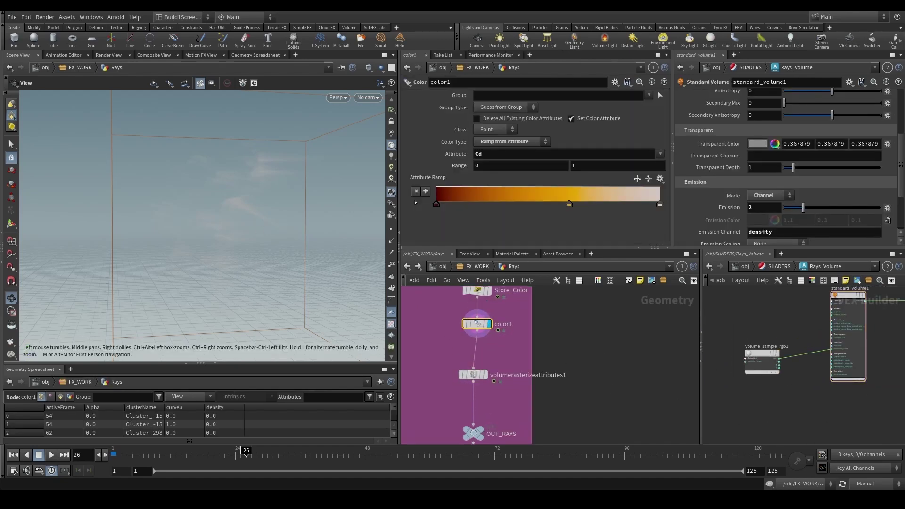
{"action": "left_click", "coordinate": [855, 486]}
{"action": "left_click", "coordinate": [869, 456]}
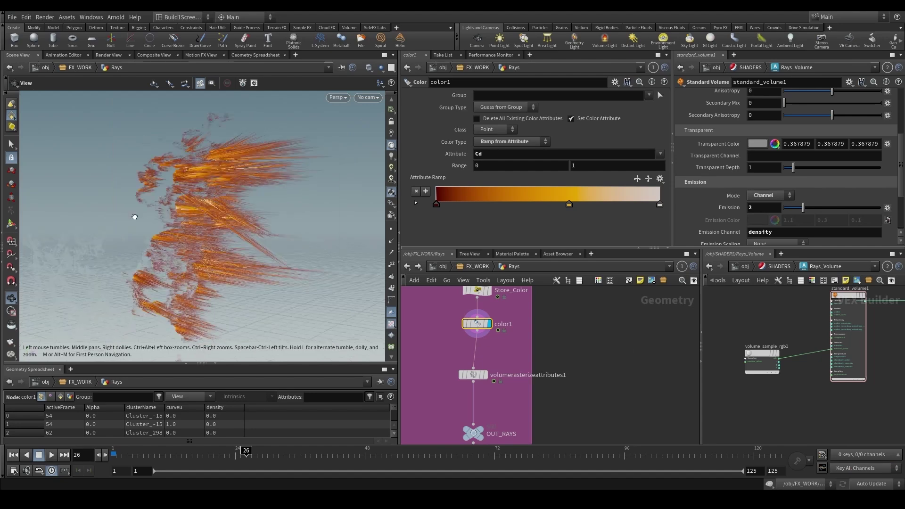
{"action": "scroll", "coordinate": [176, 223], "scroll_direction": "up", "scroll_amount": 5}
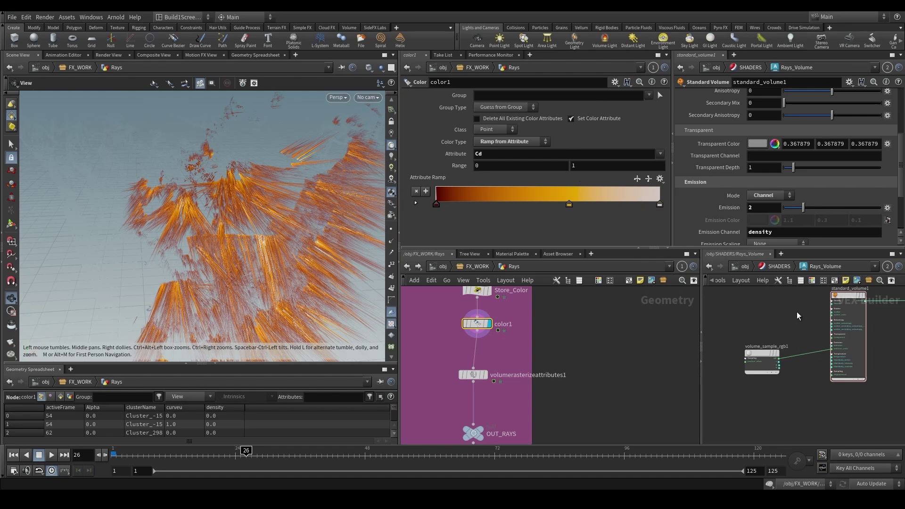
- Examine standard_volume1's emission settings, including its mode, strength and density emission channel
{"action": "left_click", "coordinate": [847, 330]}
{"action": "scroll", "coordinate": [727, 218], "scroll_direction": "down", "scroll_amount": 2}
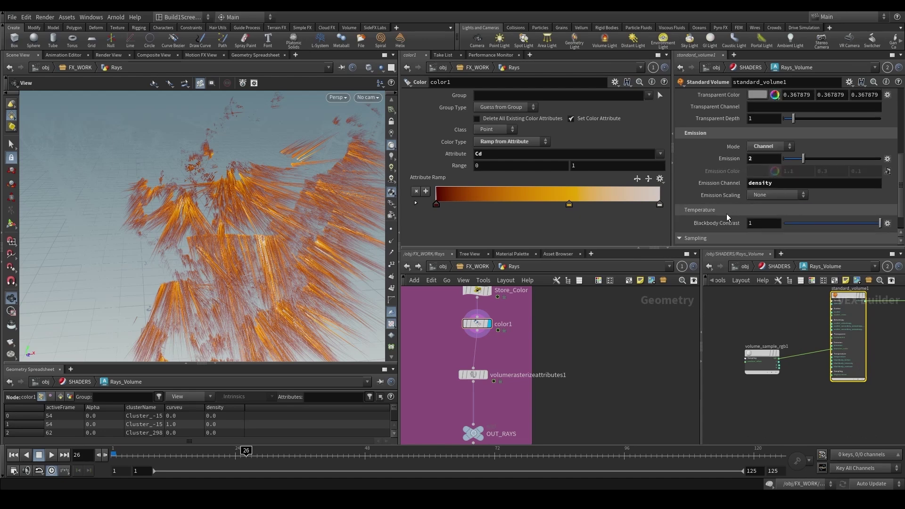
{"action": "scroll", "coordinate": [754, 192], "scroll_direction": "up", "scroll_amount": 3}
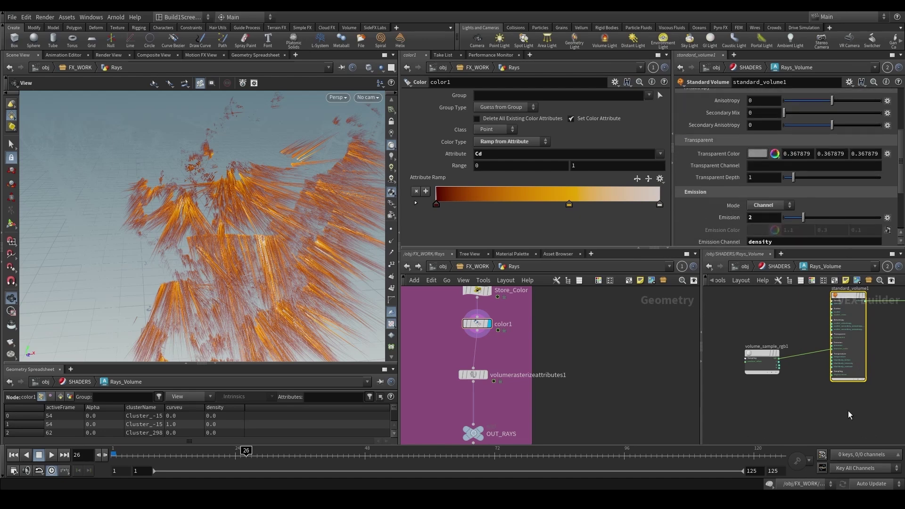
{"action": "middle_click_drag", "start_coordinate": [848, 411], "coordinate": [840, 411]}
- Compare color1's ramp on the rays with the Cd channel sampled by volume_sample_rgb1
{"action": "left_click", "coordinate": [476, 324]}
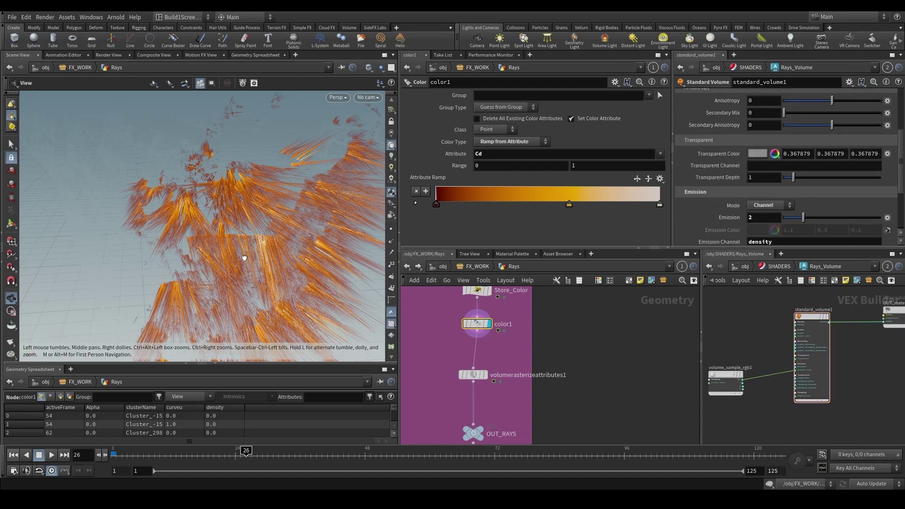
{"action": "left_click_drag", "start_coordinate": [244, 258], "coordinate": [201, 240]}
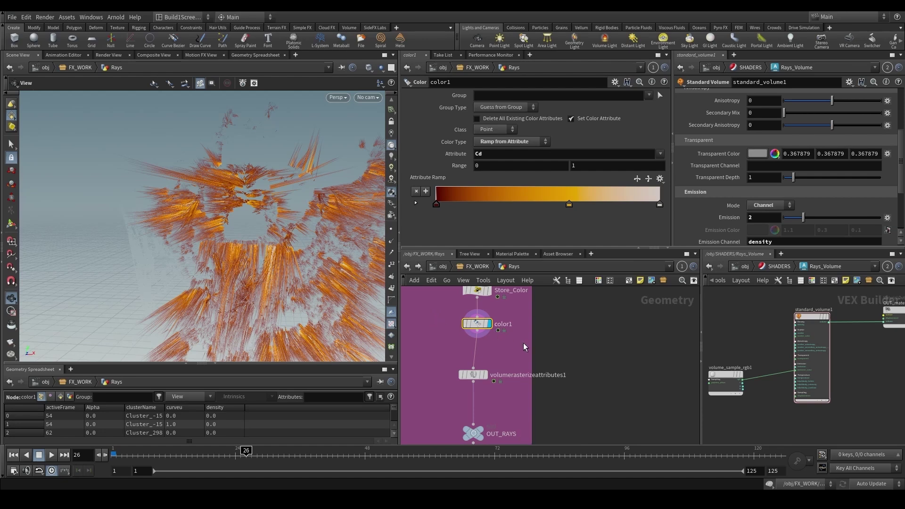
{"action": "scroll", "coordinate": [556, 343], "scroll_direction": "down", "scroll_amount": 2}
{"action": "scroll", "coordinate": [521, 385], "scroll_direction": "up", "scroll_amount": 1}
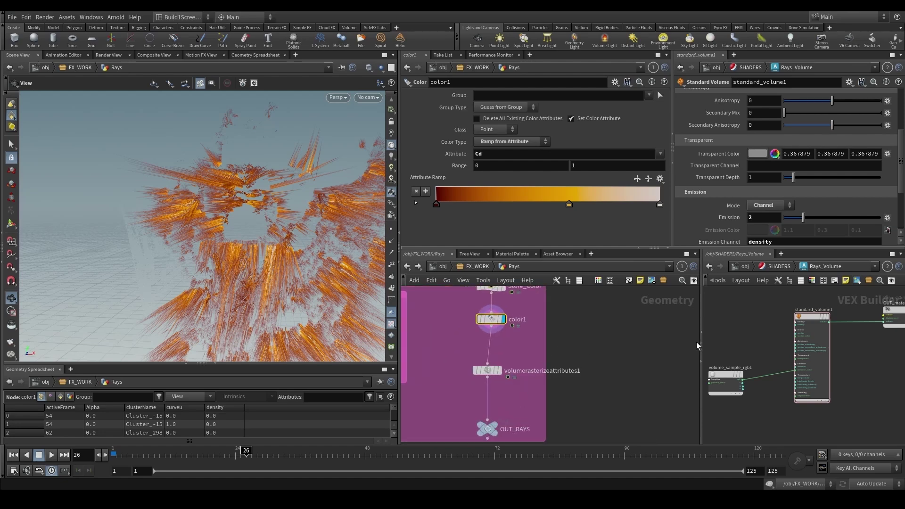
{"action": "left_click", "coordinate": [726, 383]}
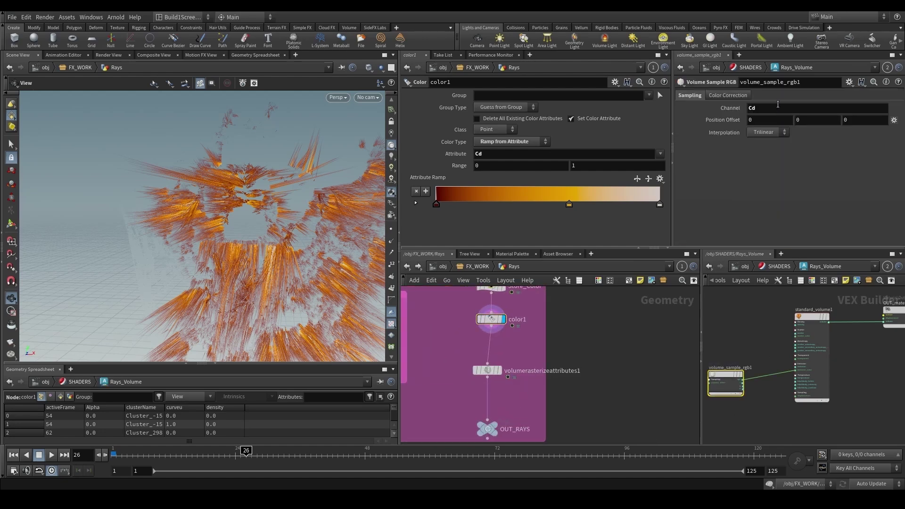
{"action": "scroll", "coordinate": [537, 390], "scroll_direction": "down", "scroll_amount": 1}
- Look through RENDER_CAM and show all objects in the viewport
{"action": "left_click_drag", "start_coordinate": [218, 208], "coordinate": [265, 197]}
{"action": "left_click", "coordinate": [371, 97]}
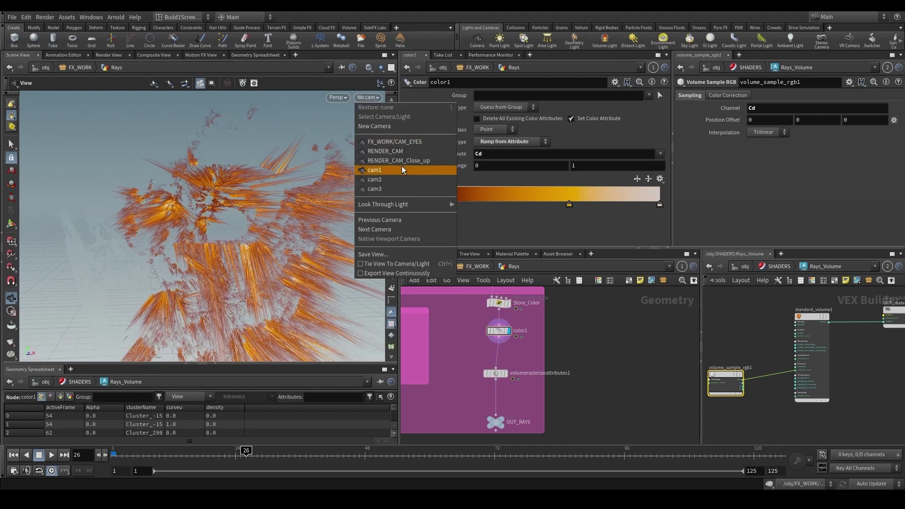
{"action": "left_click", "coordinate": [391, 149]}
{"action": "left_click", "coordinate": [381, 68]}
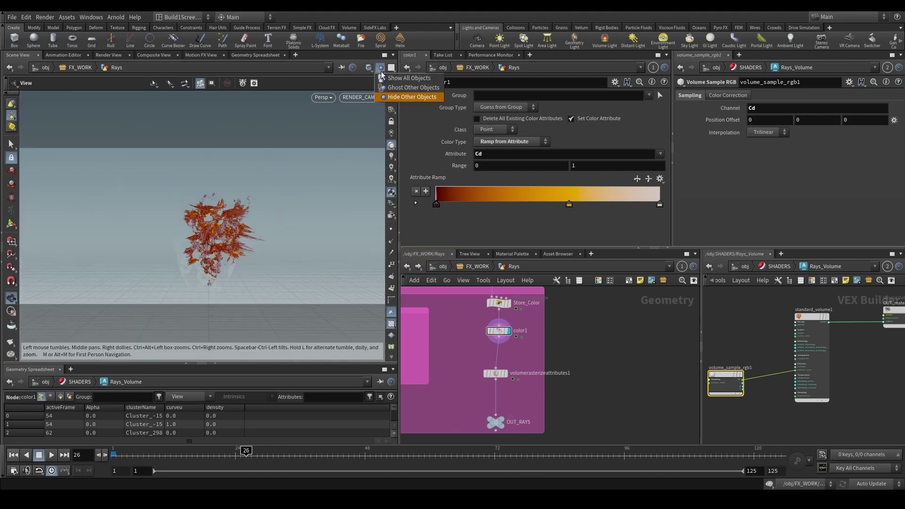
{"action": "left_click", "coordinate": [384, 78]}
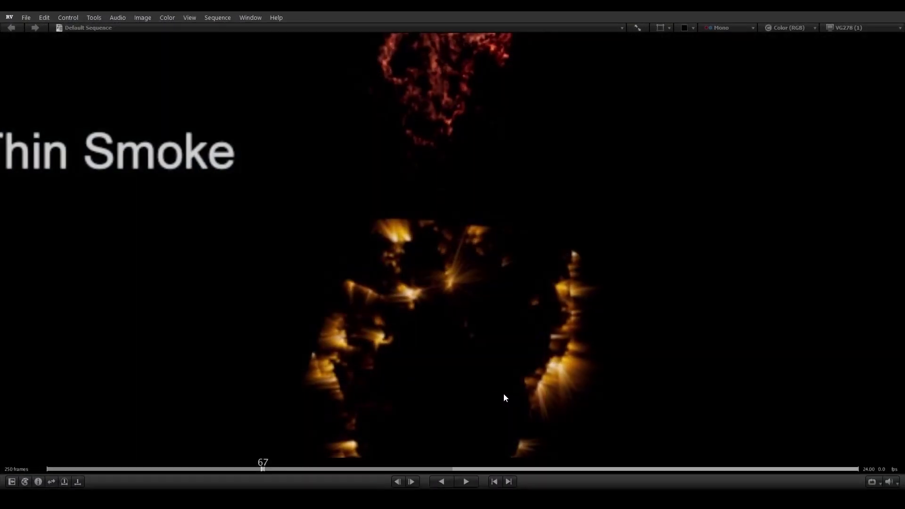
- Switch to RV, then play and scrub the Volume Rays render to study the glowing rays
{"action": "left_click_drag", "start_coordinate": [503, 393], "coordinate": [442, 327]}
{"action": "key", "text": "space"}
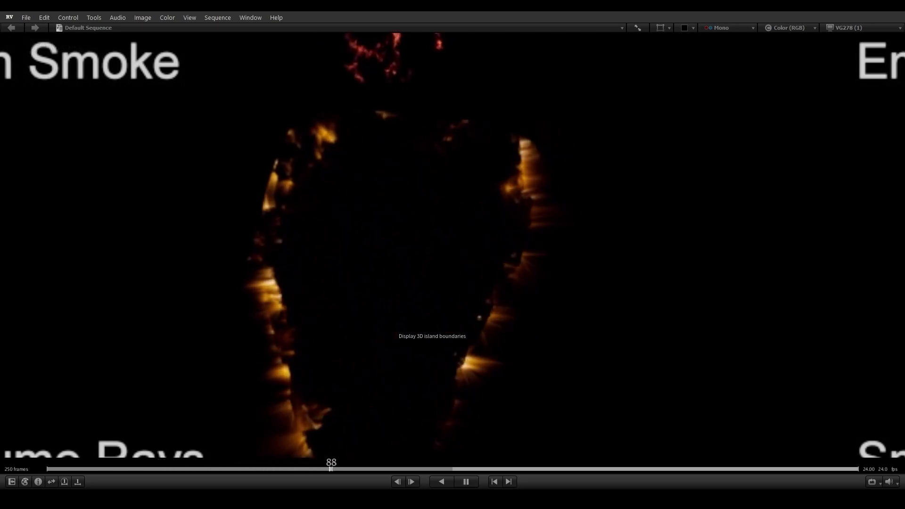
{"action": "left_click_drag", "start_coordinate": [623, 363], "coordinate": [290, 317]}
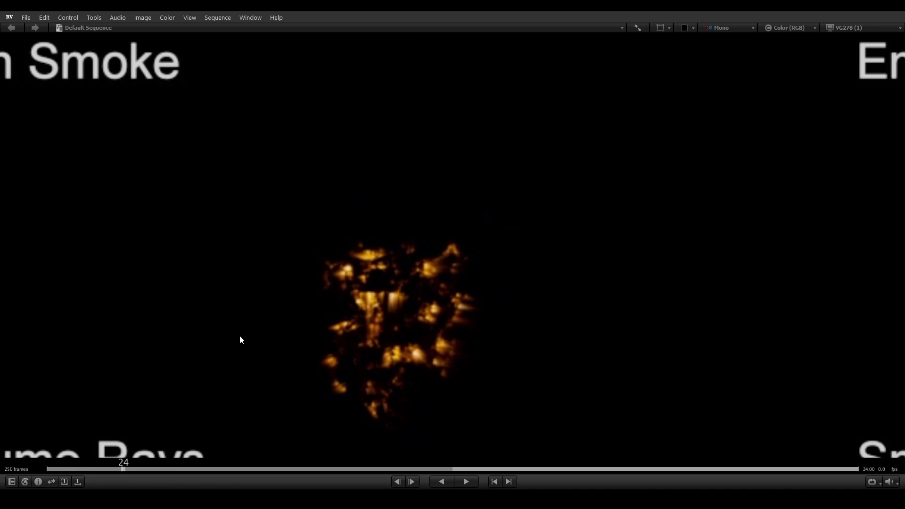
{"action": "left_click_drag", "start_coordinate": [456, 363], "coordinate": [501, 401]}
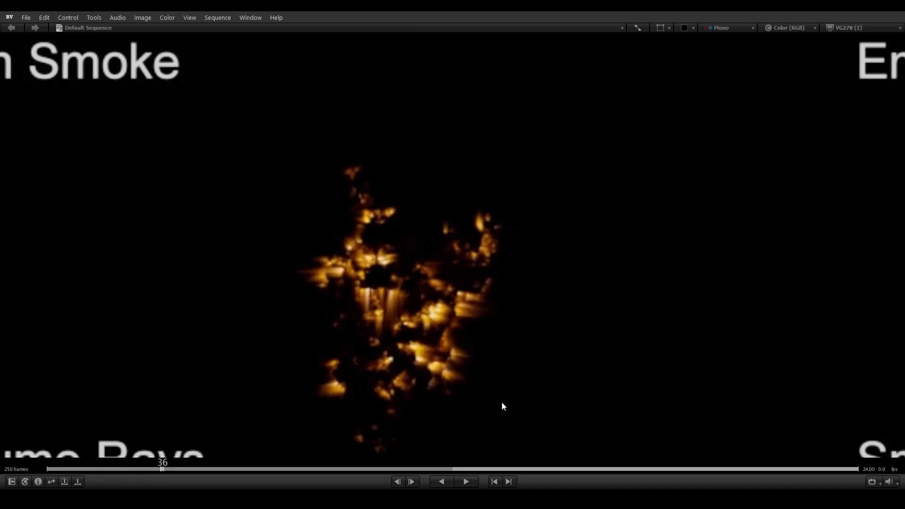
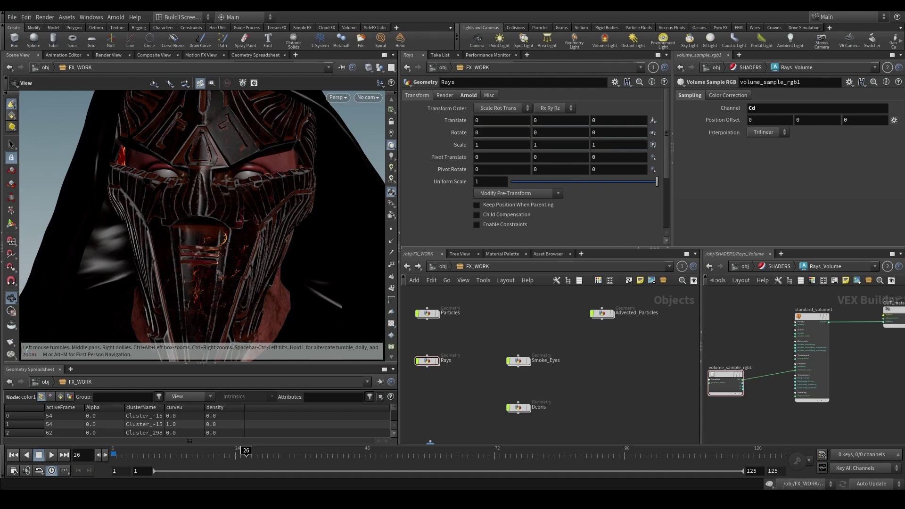
- Open the Smoke_Eyes network and display object_merge11's human head, with all other objects hidden
{"action": "double_click", "coordinate": [513, 362]}
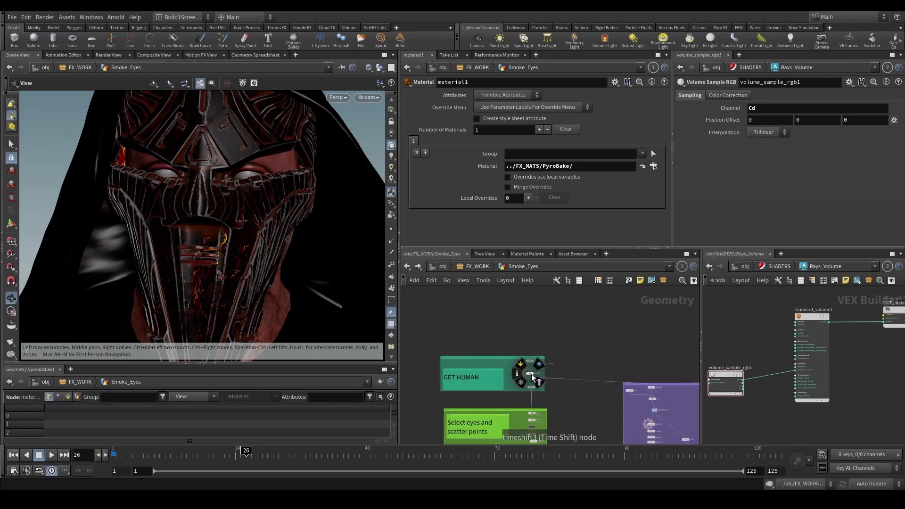
{"action": "left_click_drag", "start_coordinate": [557, 349], "coordinate": [556, 351]}
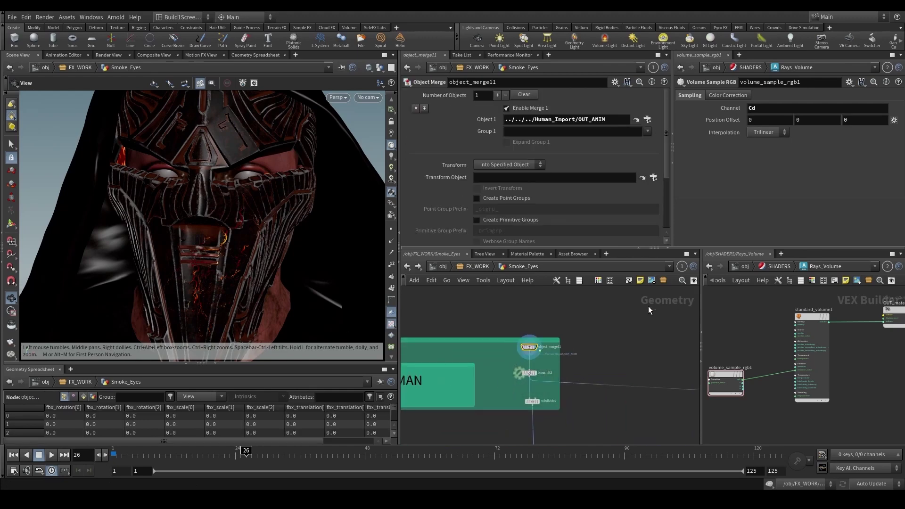
{"action": "left_click", "coordinate": [389, 104]}
{"action": "left_click", "coordinate": [402, 98]}
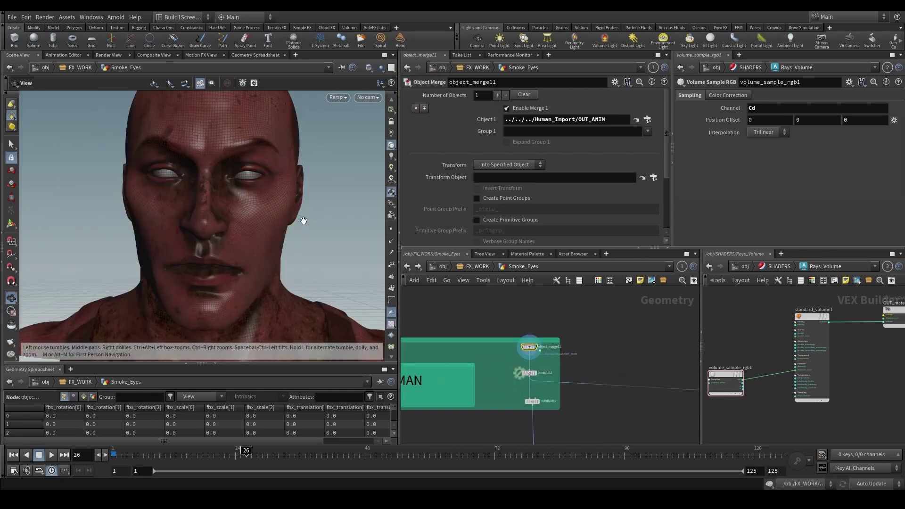
{"action": "left_click_drag", "start_coordinate": [262, 221], "coordinate": [292, 271]}
- Review timeshift3 and display subdivide2 to inspect the subdivided head around the eyes
{"action": "left_click", "coordinate": [532, 375]}
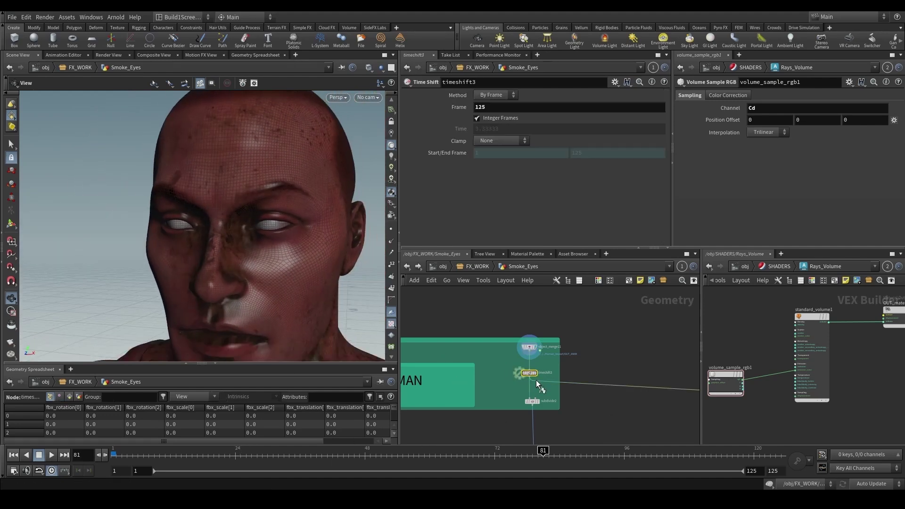
{"action": "scroll", "coordinate": [518, 399], "scroll_direction": "up", "scroll_amount": 2}
{"action": "left_click", "coordinate": [532, 401]}
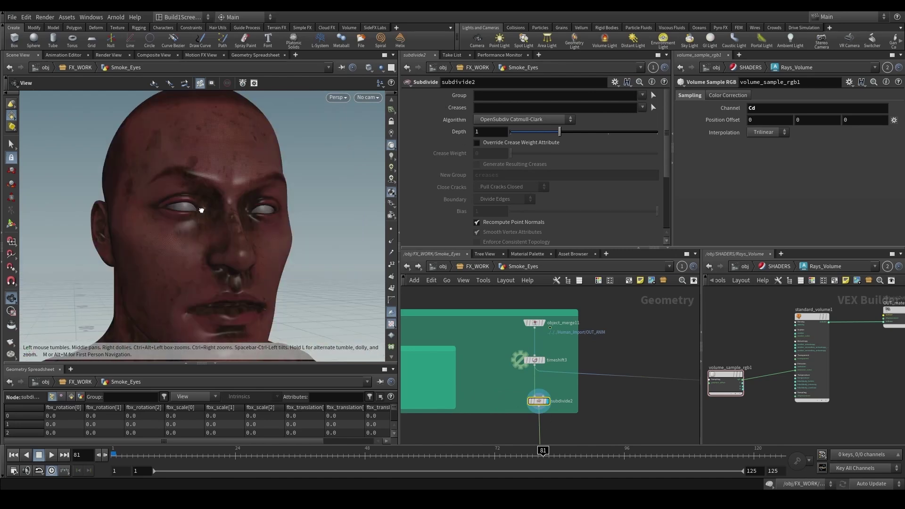
{"action": "scroll", "coordinate": [597, 347], "scroll_direction": "down", "scroll_amount": 3}
{"action": "scroll", "coordinate": [528, 405], "scroll_direction": "up", "scroll_amount": 3}
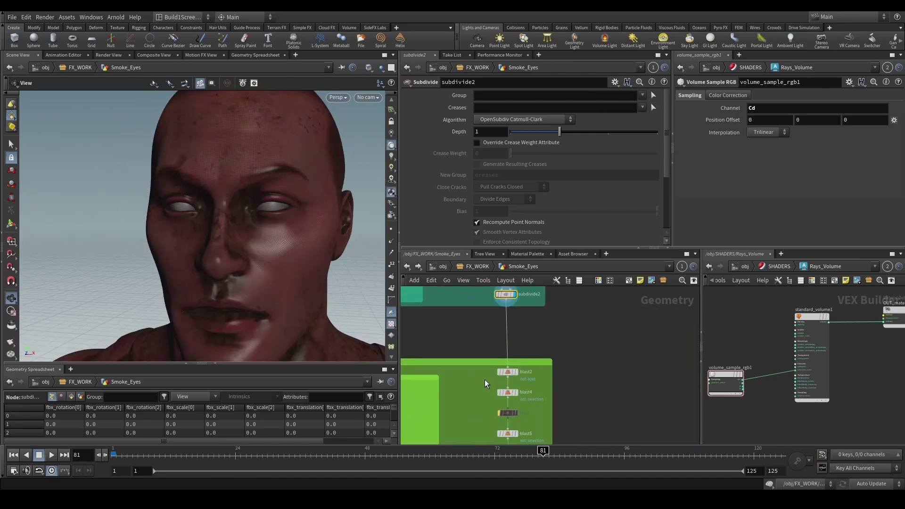
- Display blast4 in the eye selection section to inspect the isolated eyeball
{"action": "left_click", "coordinate": [508, 392]}
{"action": "key", "text": "r"}
{"action": "scroll", "coordinate": [505, 406], "scroll_direction": "down", "scroll_amount": 2}
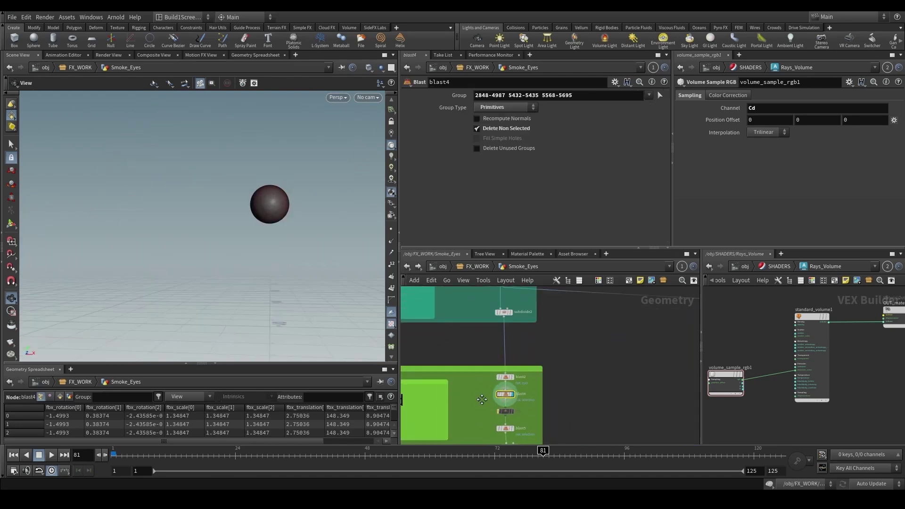
{"action": "scroll", "coordinate": [488, 367], "scroll_direction": "down", "scroll_amount": 3}
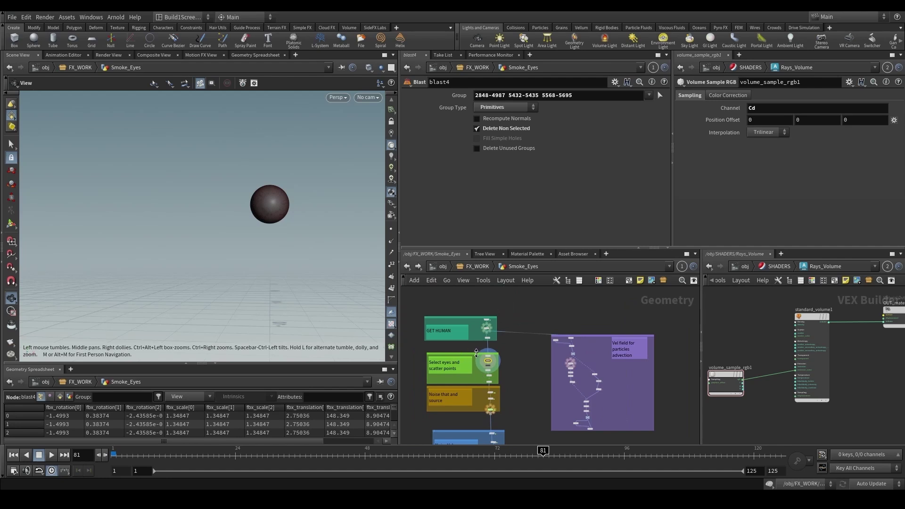
{"action": "scroll", "coordinate": [487, 306], "scroll_direction": "up", "scroll_amount": 4}
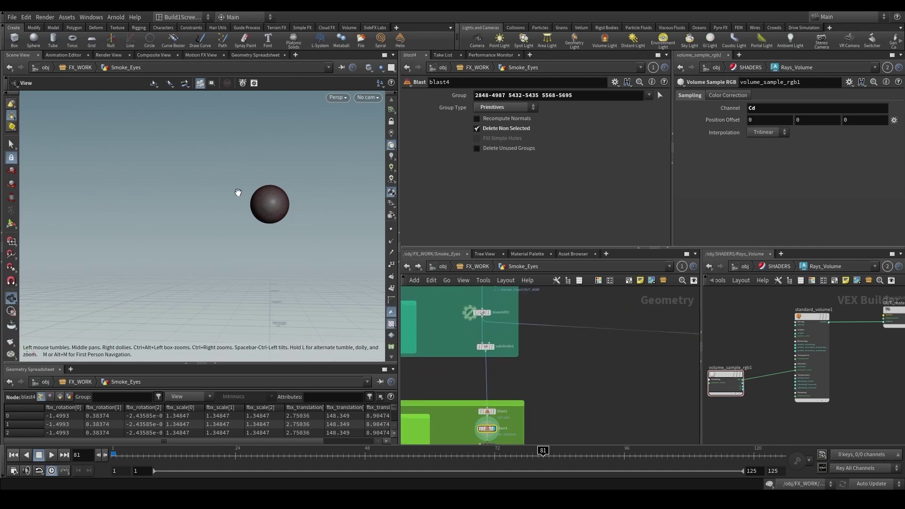
{"action": "middle_click_drag", "start_coordinate": [238, 196], "coordinate": [232, 197]}
{"action": "scroll", "coordinate": [519, 405], "scroll_direction": "up", "scroll_amount": 5}
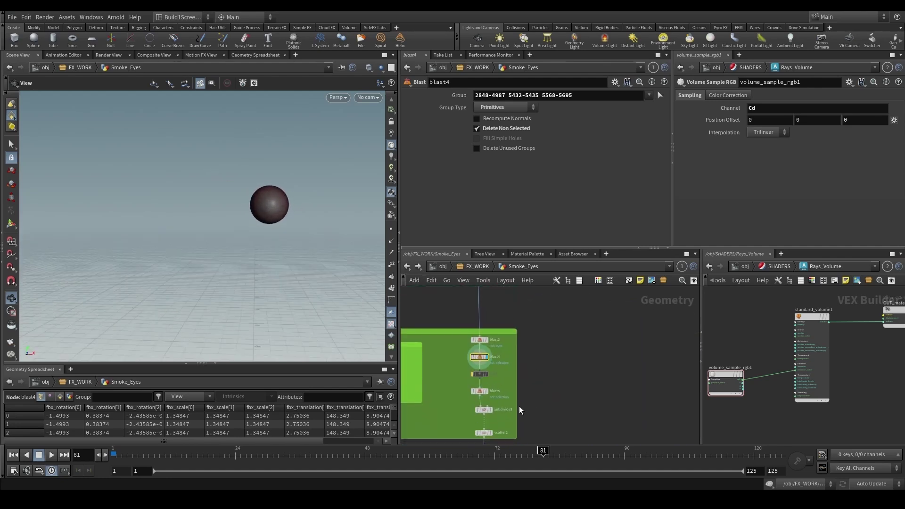
- Display blast5's trimmed eye patch and show all objects to compare it with the masked face
{"action": "left_click", "coordinate": [485, 382]}
{"action": "key", "text": "r"}
{"action": "scroll", "coordinate": [288, 228], "scroll_direction": "up", "scroll_amount": 3}
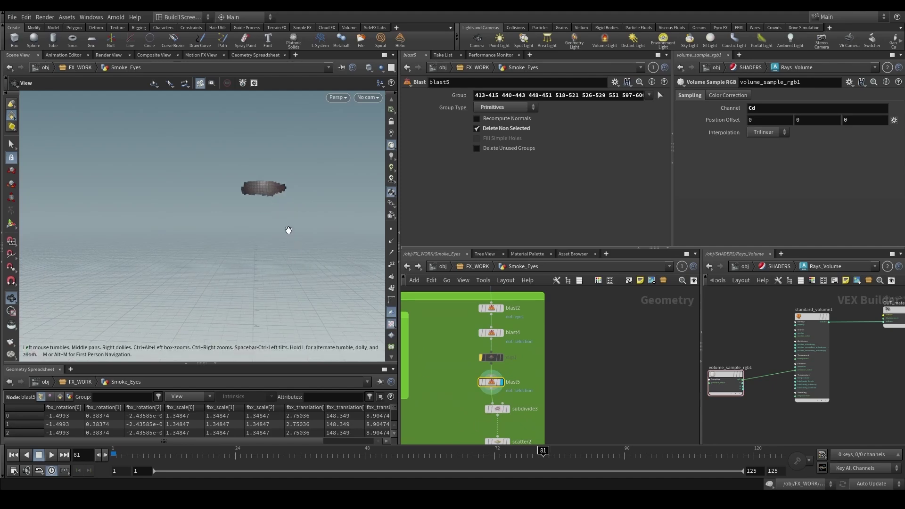
{"action": "left_click", "coordinate": [380, 68]}
{"action": "left_click", "coordinate": [383, 79]}
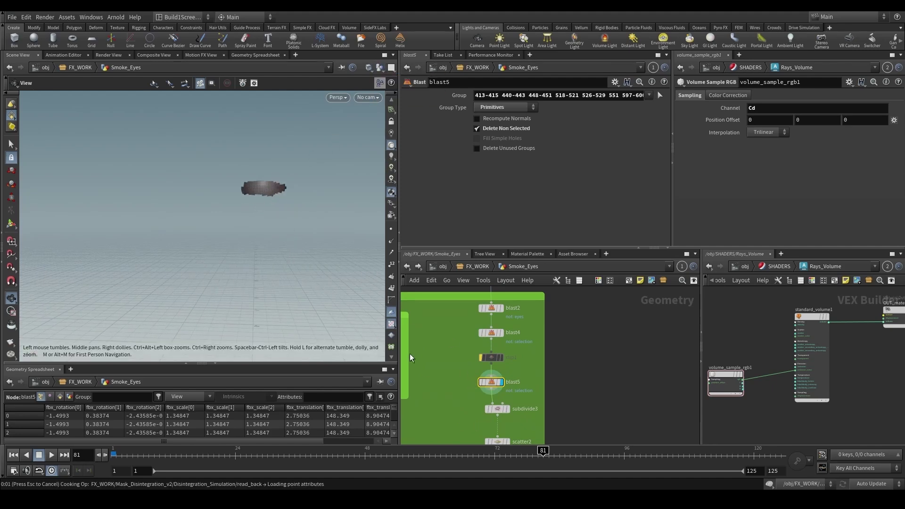
{"action": "left_click_drag", "start_coordinate": [214, 199], "coordinate": [250, 225]}
- Ghost the other objects around blast5's patch and go to frame 125 to check its fit in the eye
{"action": "left_click", "coordinate": [379, 69]}
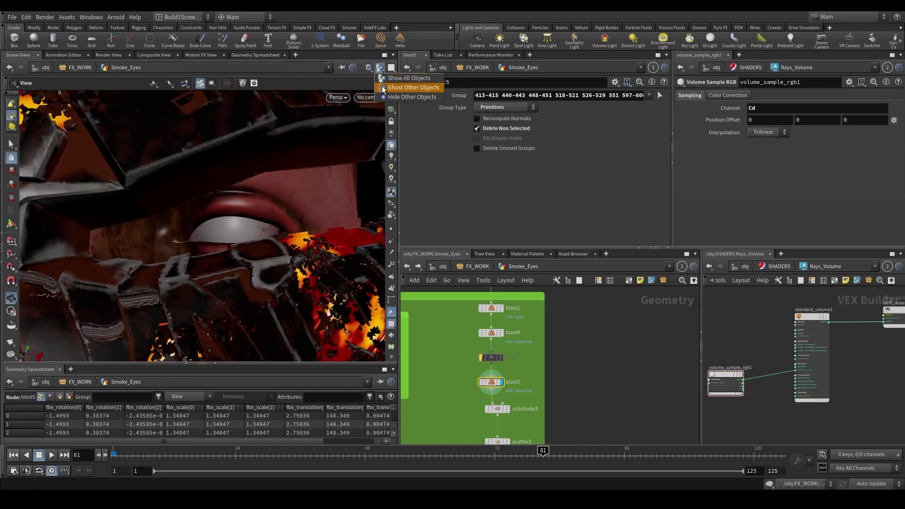
{"action": "left_click", "coordinate": [383, 86]}
{"action": "right_click_drag", "start_coordinate": [259, 210], "coordinate": [272, 252]}
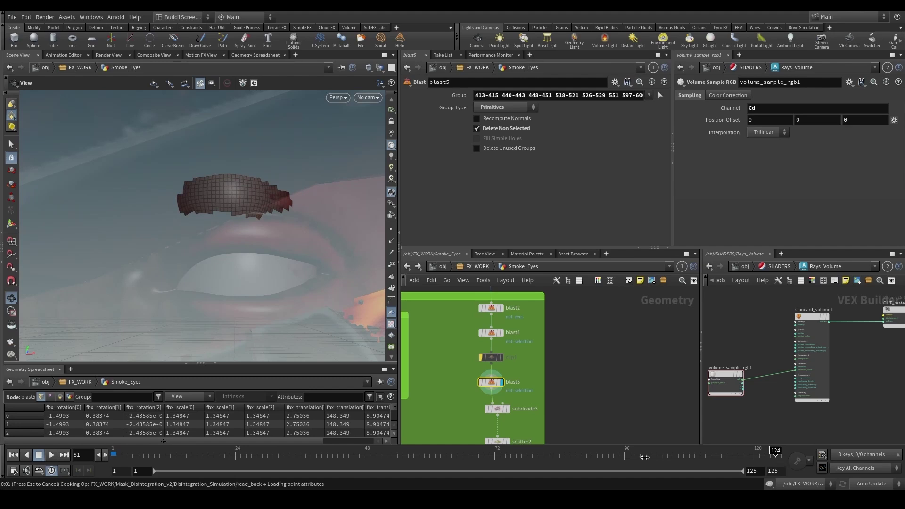
{"action": "left_click", "coordinate": [767, 460]}
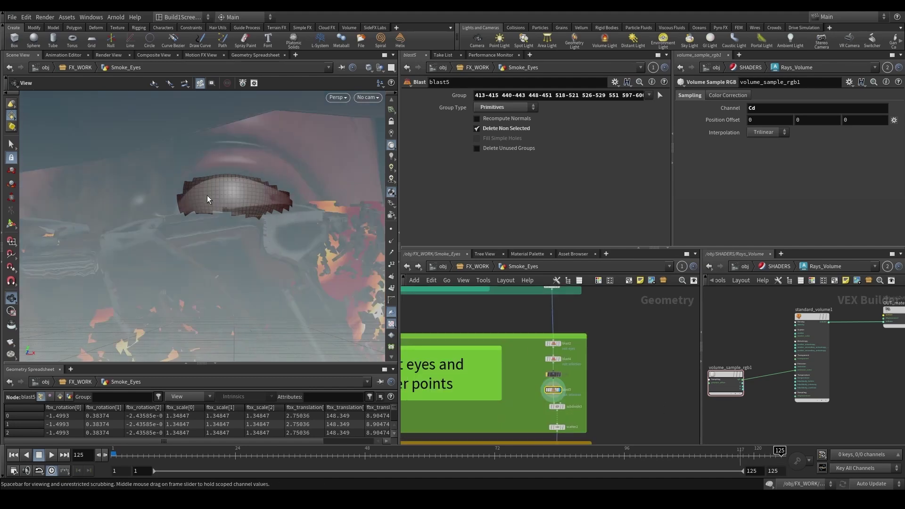
{"action": "mouse_move", "coordinate": [208, 195]}
{"action": "left_mouse_down"}
{"action": "mouse_move", "coordinate": [228, 196]}
{"action": "mouse_move", "coordinate": [196, 183]}
{"action": "left_mouse_up"}
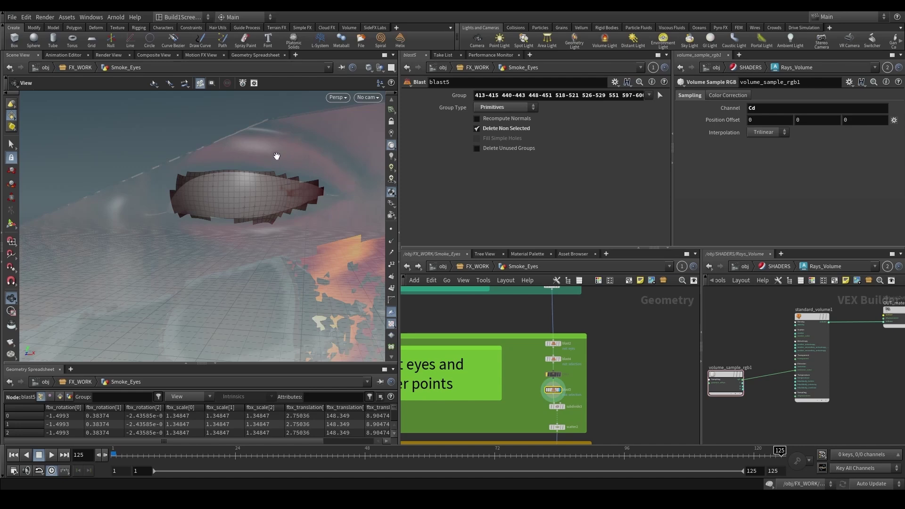
- Step through subdivide3, scatter2 and Noise_rest to inspect the scattered eye points and their noise pattern
{"action": "scroll", "coordinate": [626, 411], "scroll_direction": "up", "scroll_amount": 3}
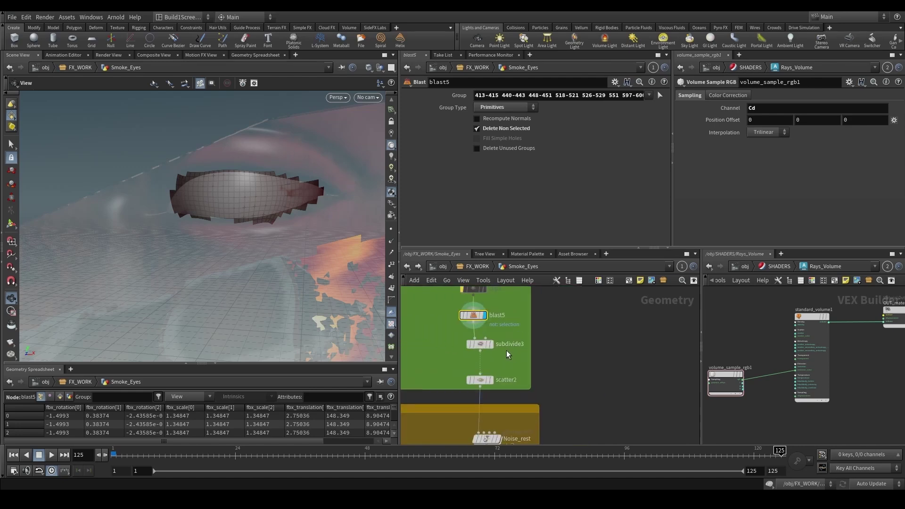
{"action": "left_click", "coordinate": [480, 344]}
{"action": "left_click", "coordinate": [479, 380]}
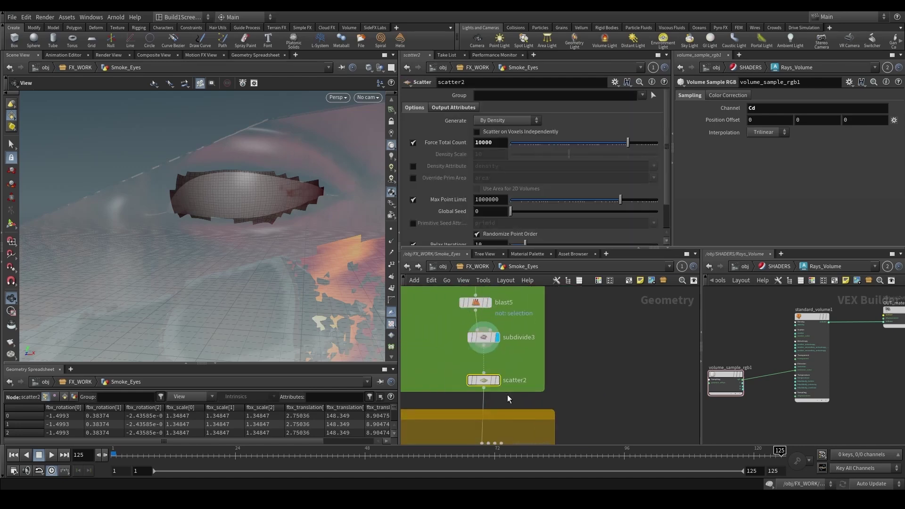
{"action": "scroll", "coordinate": [486, 401], "scroll_direction": "down", "scroll_amount": 2}
{"action": "left_click", "coordinate": [488, 382]}
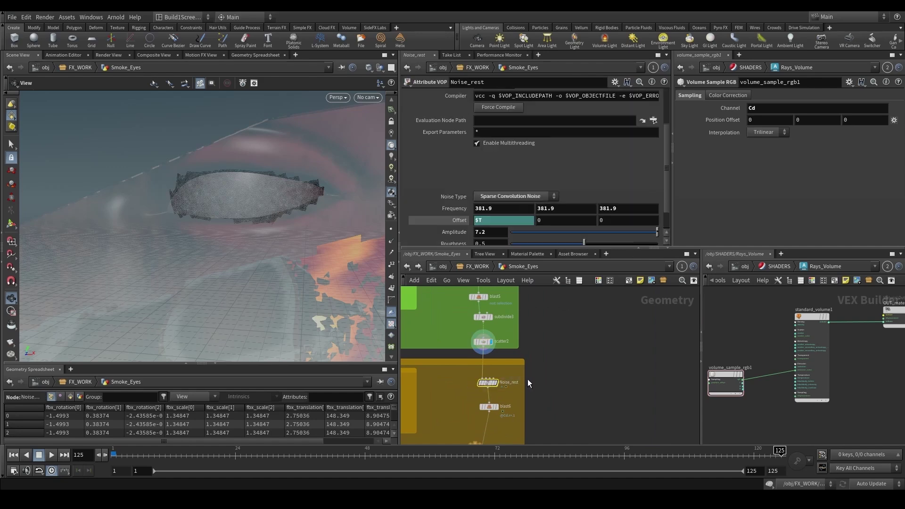
{"action": "left_click_drag", "start_coordinate": [275, 212], "coordinate": [291, 210]}
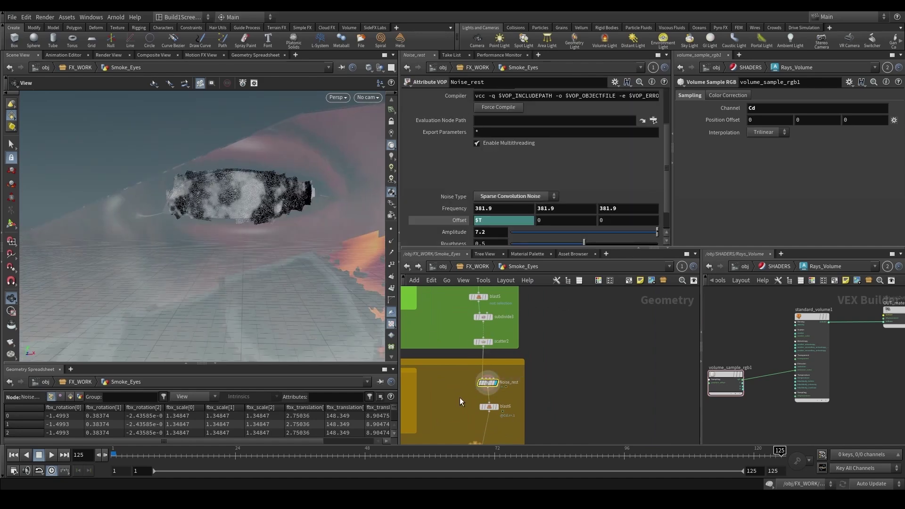
- Display blast6 with other objects hidden and scrub the timeline to frame 60 to watch the remaining points
{"action": "left_click", "coordinate": [489, 406]}
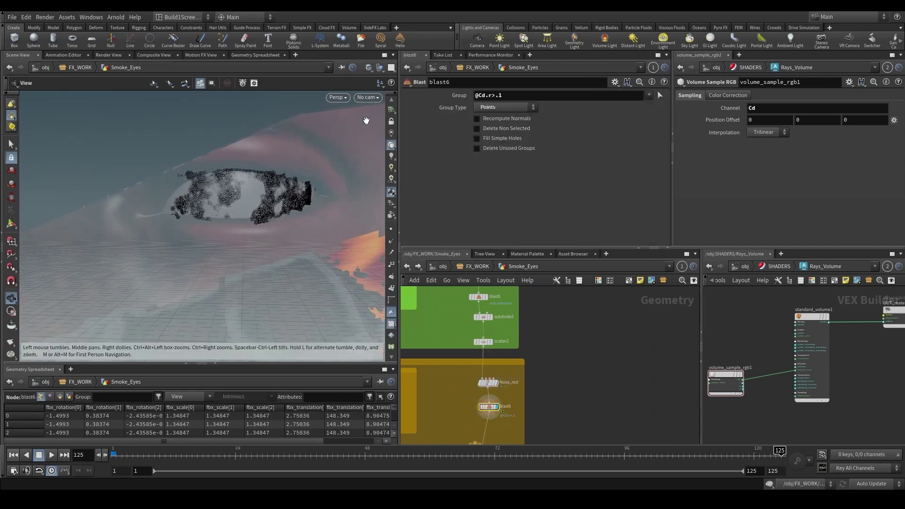
{"action": "left_click", "coordinate": [391, 108]}
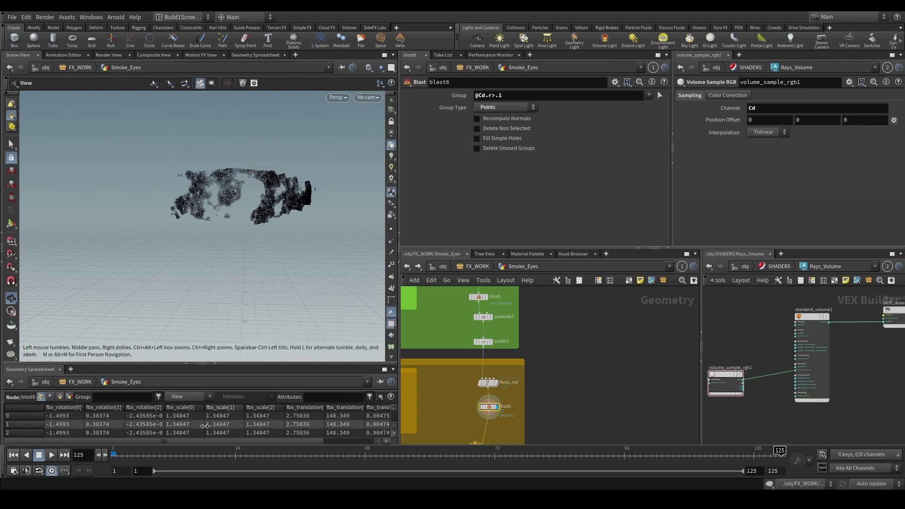
{"action": "left_click_drag", "start_coordinate": [163, 454], "coordinate": [560, 442]}
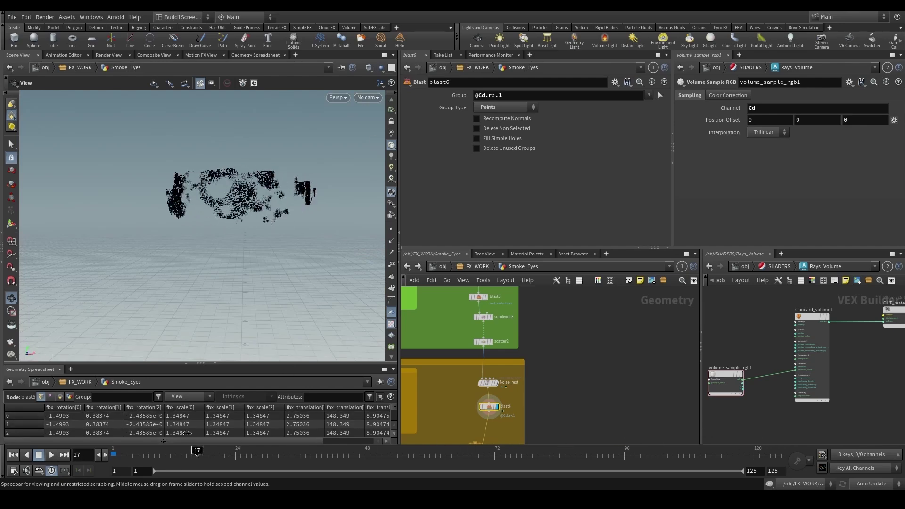
{"action": "scroll", "coordinate": [440, 412], "scroll_direction": "down", "scroll_amount": 3}
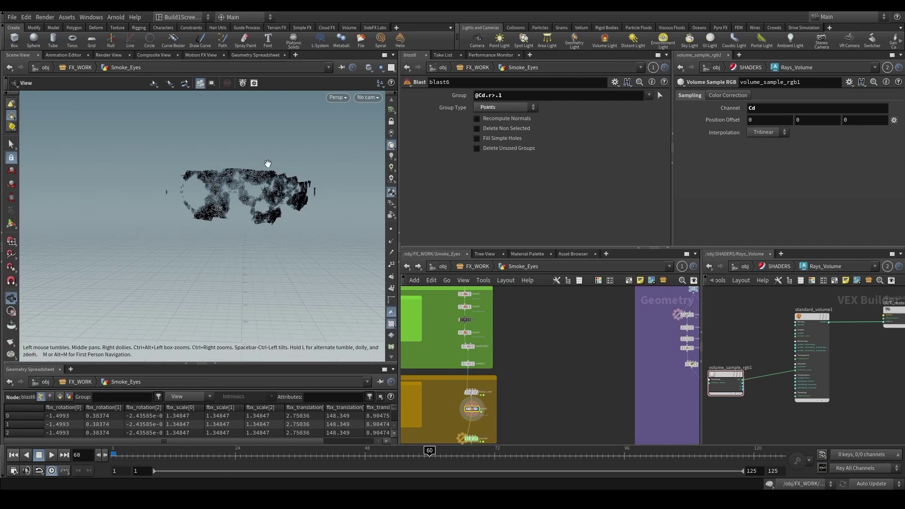
{"action": "double_click", "coordinate": [499, 96]}
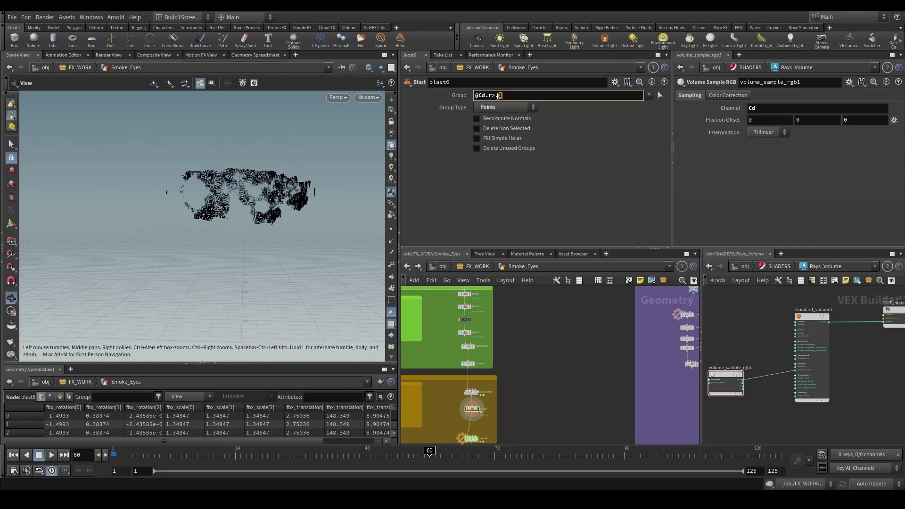
{"action": "key", "text": "Return"}
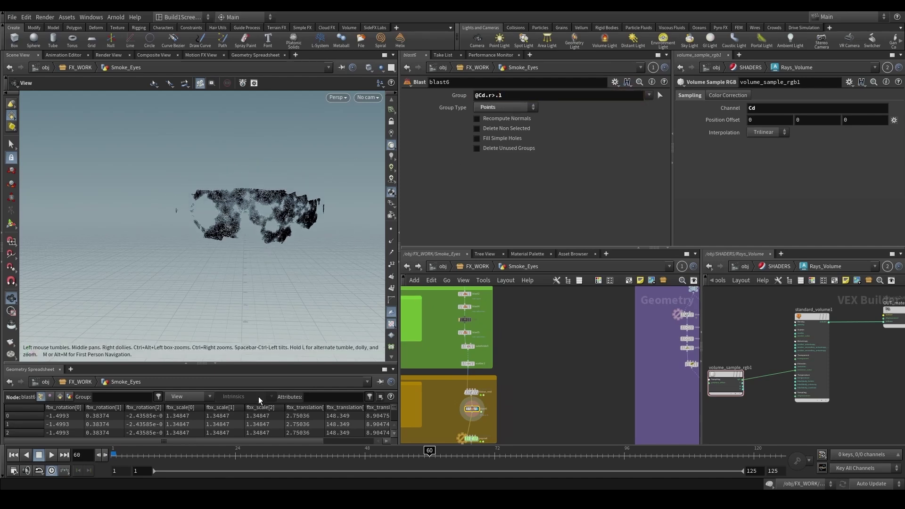
{"action": "left_click", "coordinate": [202, 460]}
{"action": "left_click_drag", "start_coordinate": [202, 461], "coordinate": [429, 460]}
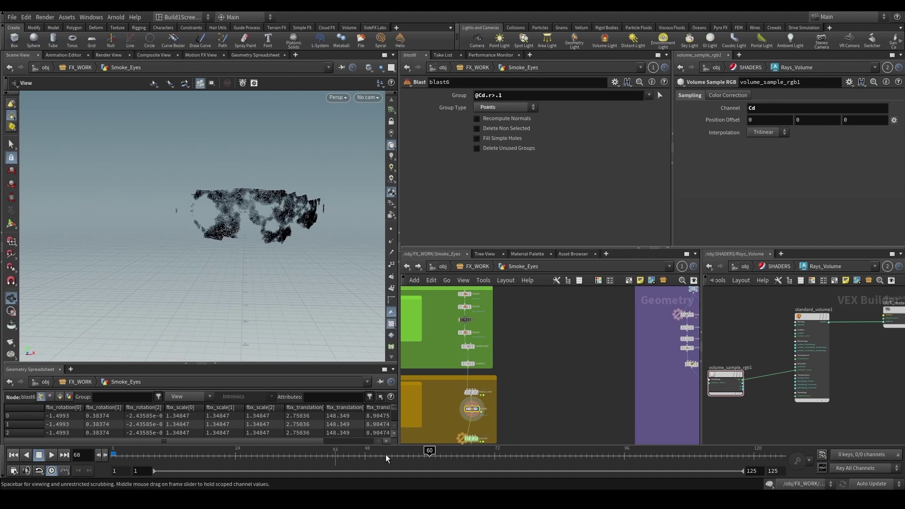
{"action": "scroll", "coordinate": [531, 416], "scroll_direction": "down", "scroll_amount": 2}
{"action": "scroll", "coordinate": [531, 416], "scroll_direction": "up", "scroll_amount": 3}
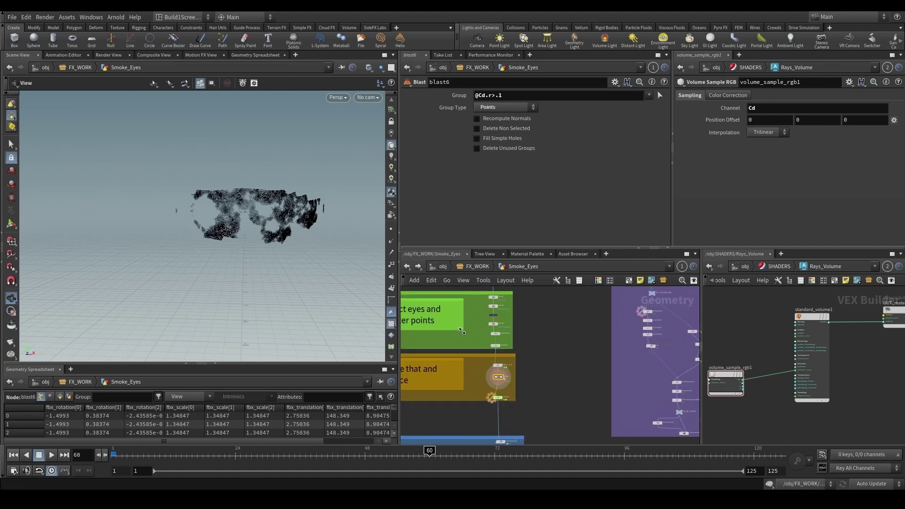
- Examine Noise_rest's $T offset and scrub to frame 103 to see the noise move across the points
{"action": "left_click", "coordinate": [519, 404]}
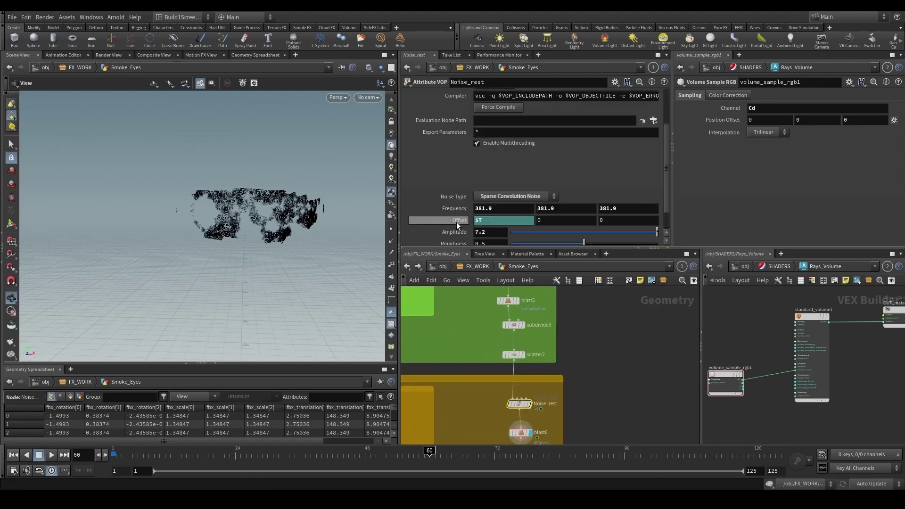
{"action": "left_click", "coordinate": [458, 221]}
{"action": "left_click_drag", "start_coordinate": [203, 455], "coordinate": [214, 430]}
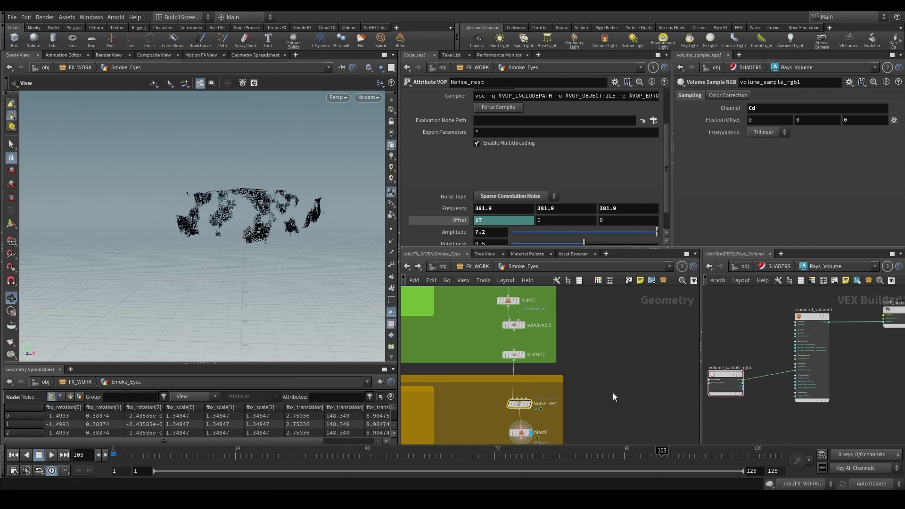
{"action": "scroll", "coordinate": [613, 392], "scroll_direction": "down", "scroll_amount": 3}
{"action": "scroll", "coordinate": [612, 401], "scroll_direction": "down", "scroll_amount": 3}
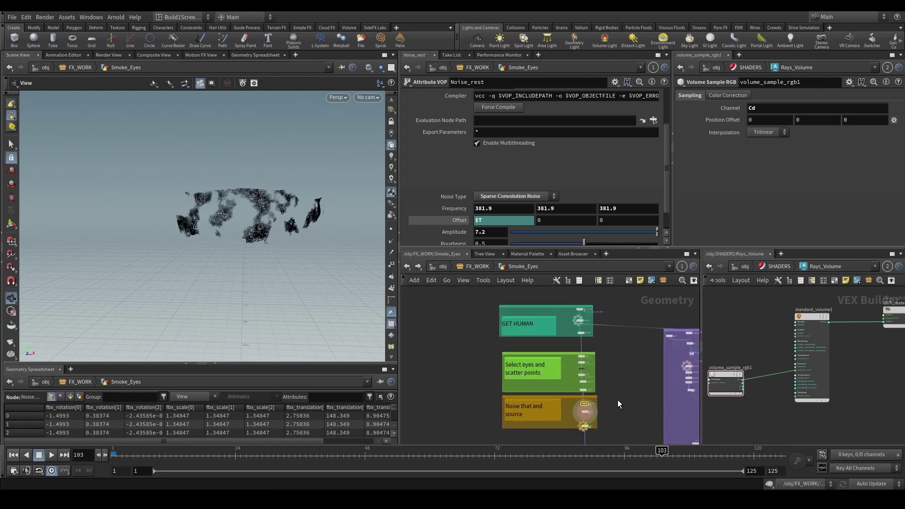
- Display the popnet simulation, return to frame 1 and scrub to frame 82 to study the particles streaming from the eye
{"action": "scroll", "coordinate": [515, 387], "scroll_direction": "up", "scroll_amount": 5}
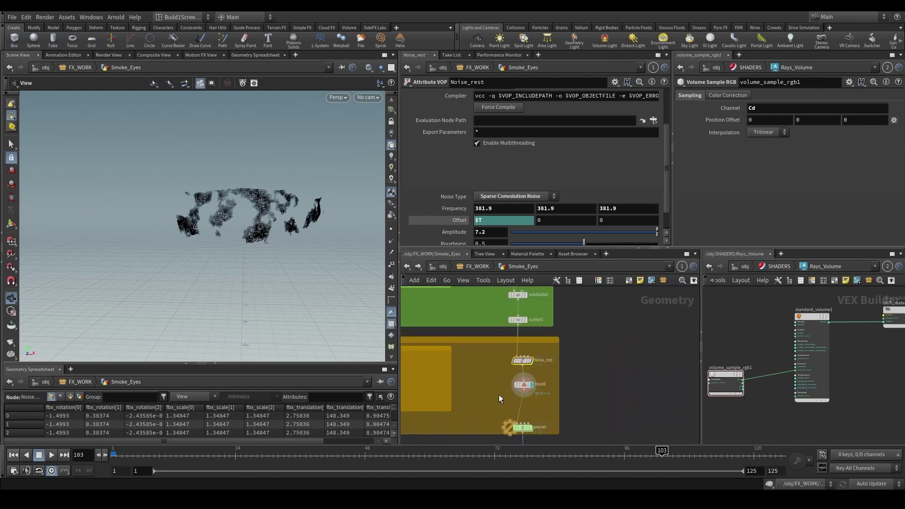
{"action": "middle_click_drag", "start_coordinate": [492, 401], "coordinate": [487, 353]}
{"action": "left_click_drag", "start_coordinate": [486, 366], "coordinate": [527, 401]}
{"action": "key", "text": "r"}
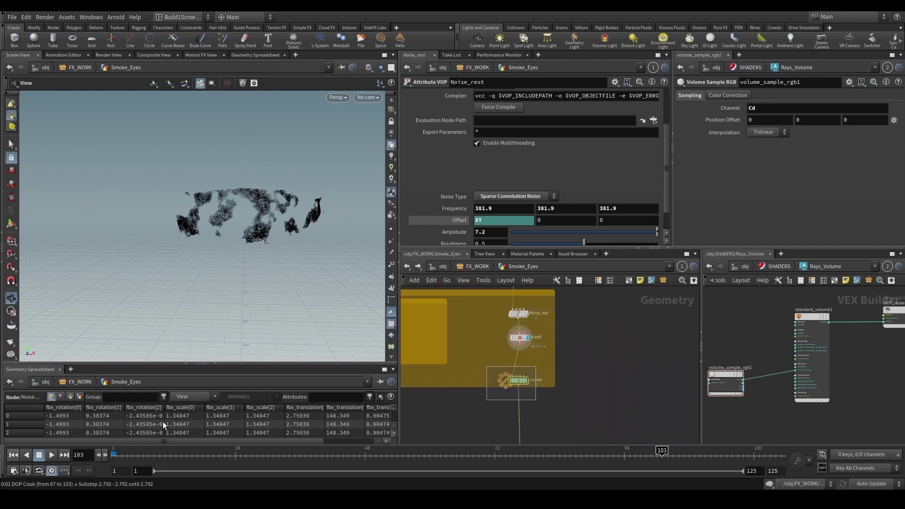
{"action": "left_click", "coordinate": [114, 454]}
{"action": "scroll", "coordinate": [474, 332], "scroll_direction": "down", "scroll_amount": 2}
{"action": "middle_click_drag", "start_coordinate": [467, 336], "coordinate": [462, 404]}
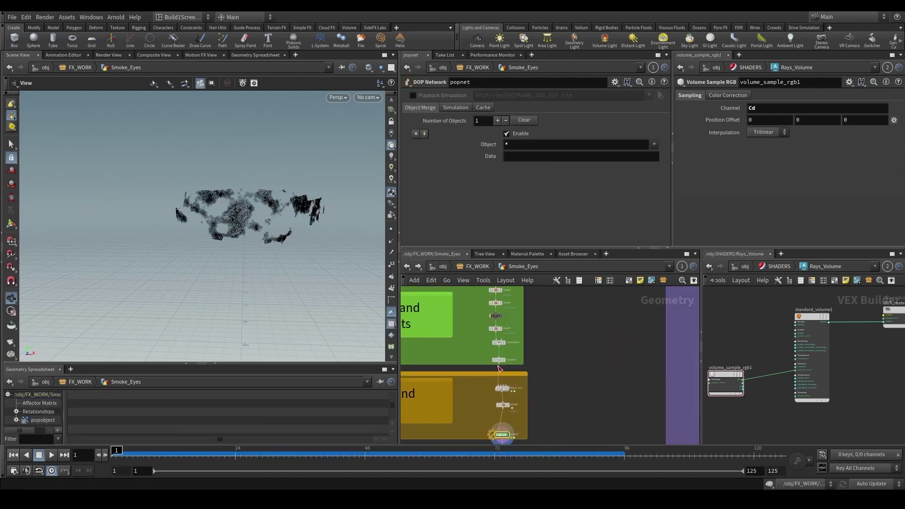
{"action": "left_click_drag", "start_coordinate": [158, 454], "coordinate": [549, 450]}
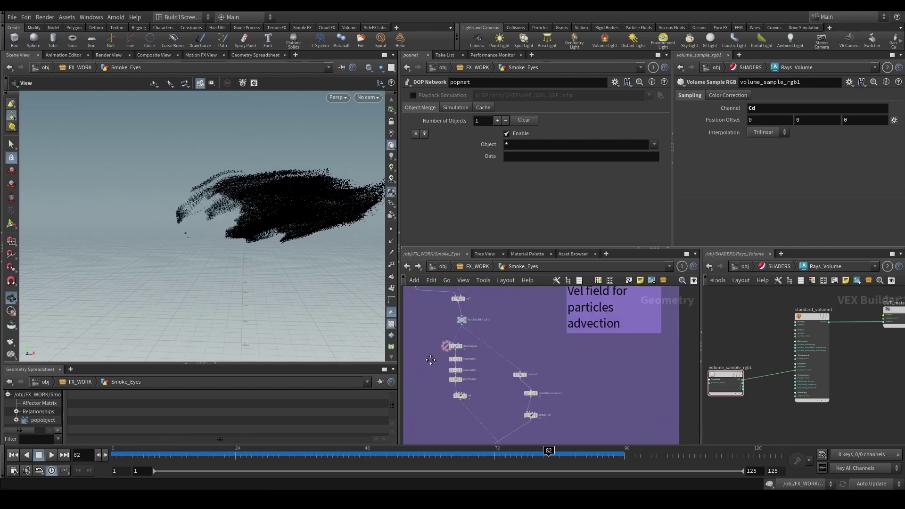
- Scrub to frame 9, display subdivide1's head mesh and look over the start of the velocity field section
{"action": "scroll", "coordinate": [430, 360], "scroll_direction": "down", "scroll_amount": 5}
{"action": "middle_click_drag", "start_coordinate": [273, 263], "coordinate": [330, 273]}
{"action": "left_click", "coordinate": [154, 450]}
{"action": "middle_click_drag", "start_coordinate": [487, 398], "coordinate": [622, 360]}
{"action": "scroll", "coordinate": [549, 325], "scroll_direction": "up", "scroll_amount": 5}
{"action": "left_click", "coordinate": [605, 340]}
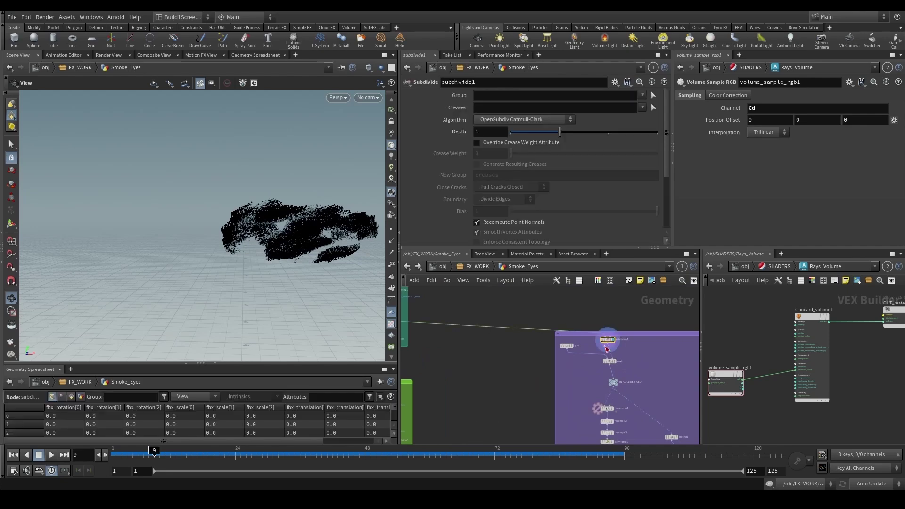
{"action": "left_click_drag", "start_coordinate": [222, 227], "coordinate": [306, 230]}
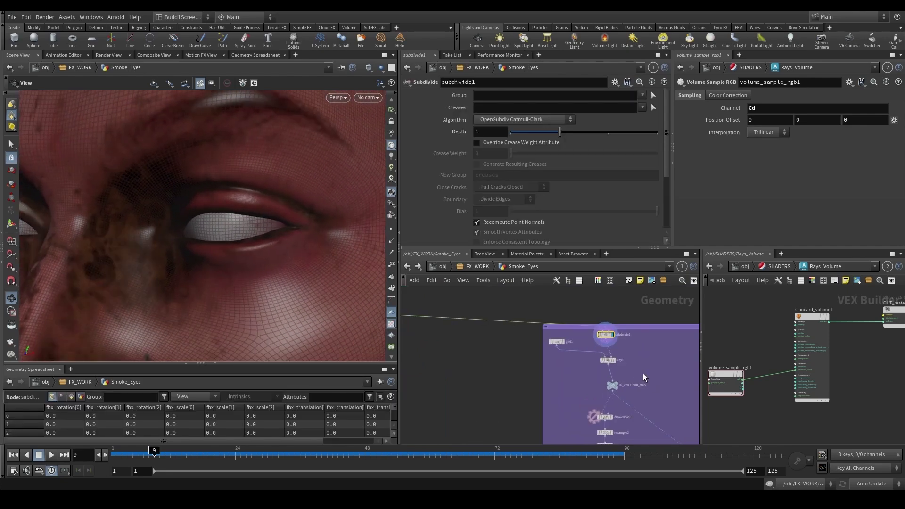
{"action": "scroll", "coordinate": [637, 356], "scroll_direction": "down", "scroll_amount": 5}
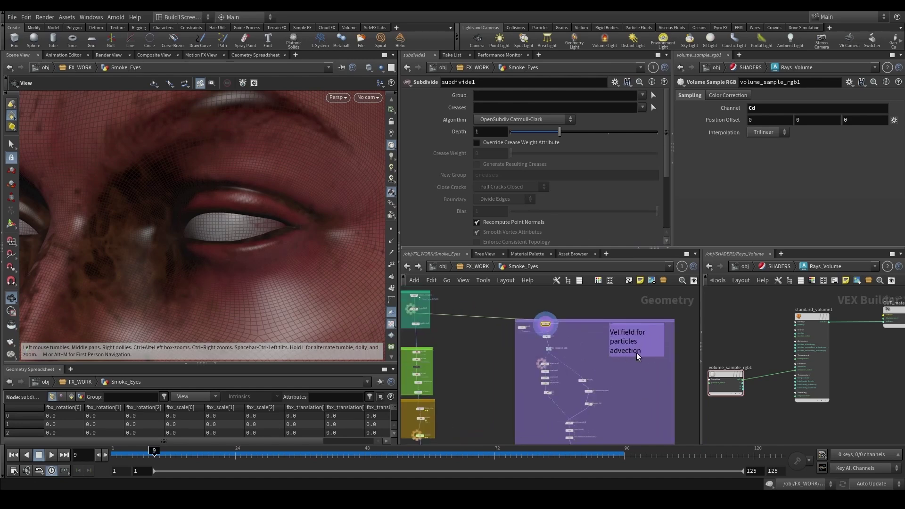
{"action": "scroll", "coordinate": [546, 337], "scroll_direction": "up", "scroll_amount": 5}
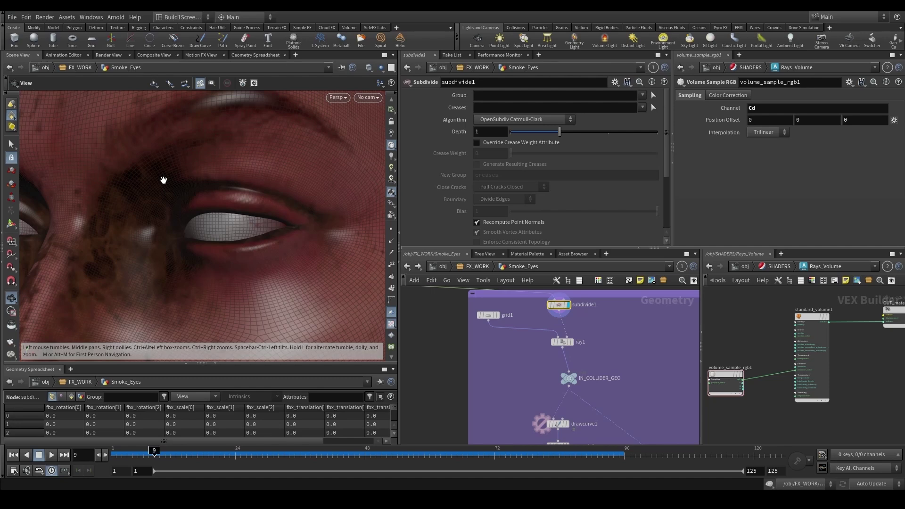
- Inspect grid1 and ray1, displaying each to compare the flat grid with its projection onto the face around the eye
{"action": "left_click_drag", "start_coordinate": [481, 321], "coordinate": [465, 309]}
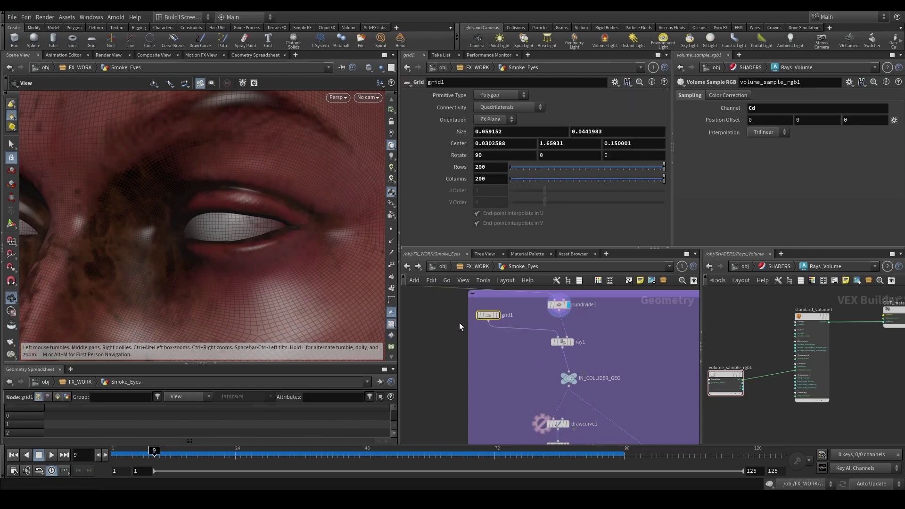
{"action": "left_click", "coordinate": [561, 341]}
{"action": "left_click", "coordinate": [571, 342]}
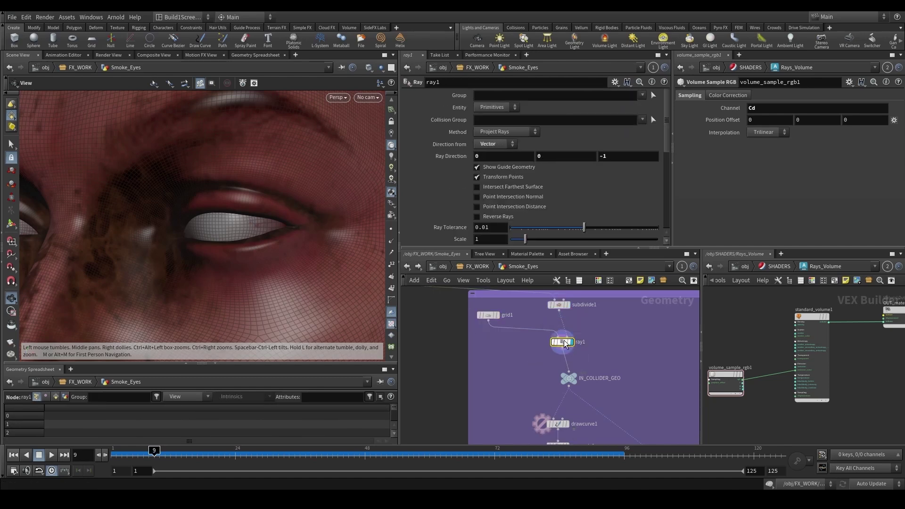
{"action": "left_click_drag", "start_coordinate": [487, 331], "coordinate": [479, 315]}
{"action": "left_click_drag", "start_coordinate": [287, 271], "coordinate": [311, 267]}
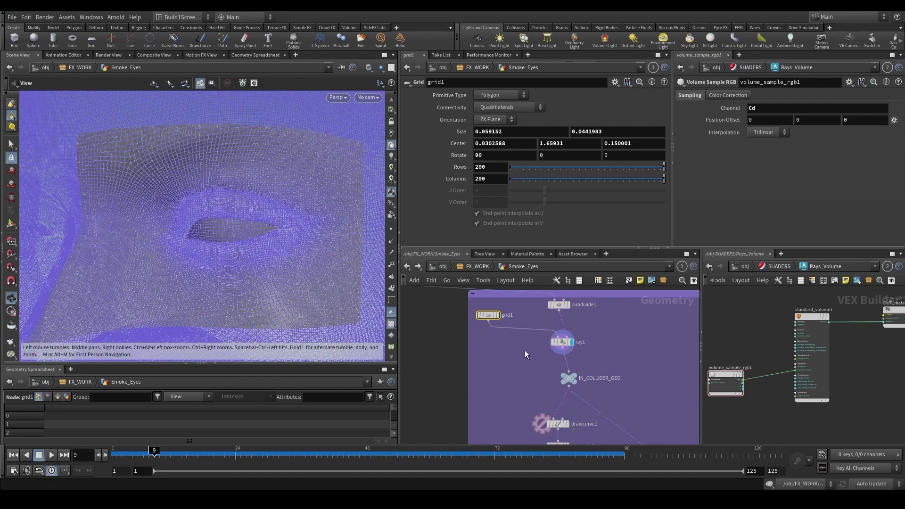
{"action": "left_click", "coordinate": [497, 315]}
{"action": "left_click_drag", "start_coordinate": [182, 225], "coordinate": [158, 242]}
{"action": "left_click", "coordinate": [559, 304]}
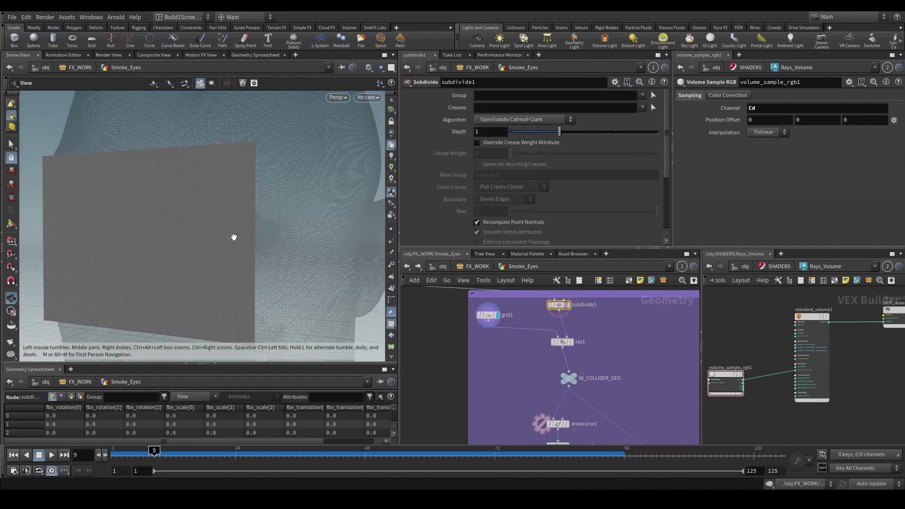
{"action": "left_click_drag", "start_coordinate": [234, 236], "coordinate": [329, 325]}
{"action": "left_click", "coordinate": [563, 342]}
{"action": "mouse_move", "coordinate": [278, 264]}
{"action": "left_mouse_down"}
{"action": "mouse_move", "coordinate": [325, 264]}
{"action": "mouse_move", "coordinate": [222, 236]}
{"action": "mouse_move", "coordinate": [259, 248]}
{"action": "mouse_move", "coordinate": [248, 256]}
{"action": "mouse_move", "coordinate": [264, 254]}
{"action": "left_mouse_up"}
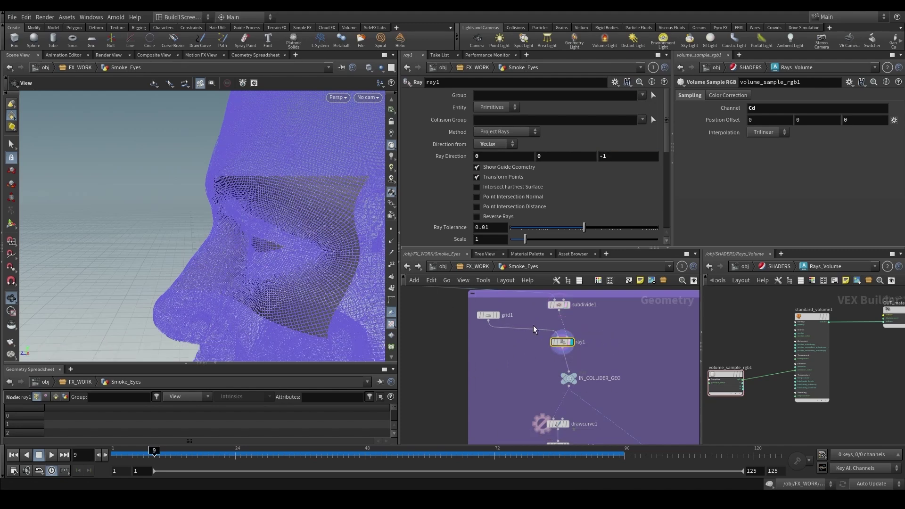
- Compare subdivide1's full head mesh with the projected eye patch in IN_COLLIDER_GEO
{"action": "left_click_drag", "start_coordinate": [304, 252], "coordinate": [398, 257]}
{"action": "left_click", "coordinate": [568, 378]}
{"action": "left_click_drag", "start_coordinate": [311, 255], "coordinate": [248, 247]}
{"action": "left_click", "coordinate": [568, 304]}
{"action": "left_click", "coordinate": [598, 375]}
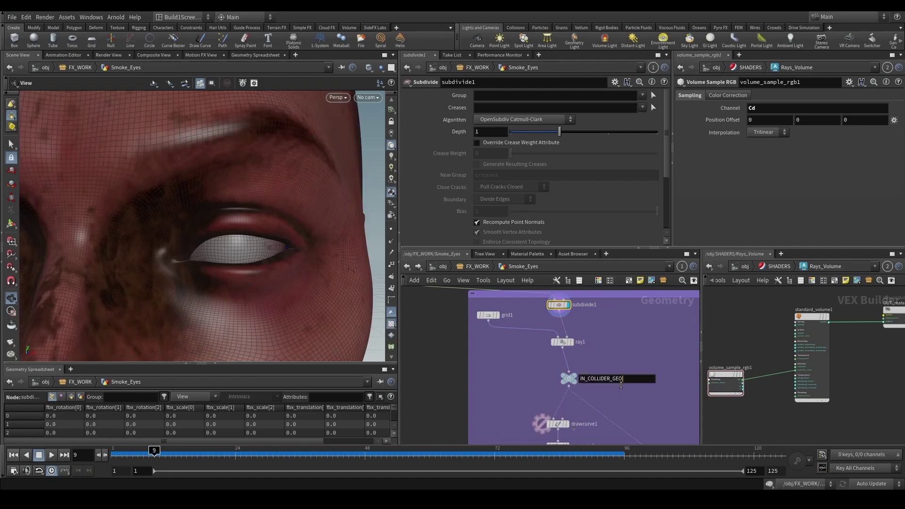
{"action": "key", "text": "Escape"}
{"action": "left_click", "coordinate": [574, 376]}
{"action": "left_click_drag", "start_coordinate": [320, 252], "coordinate": [272, 250]}
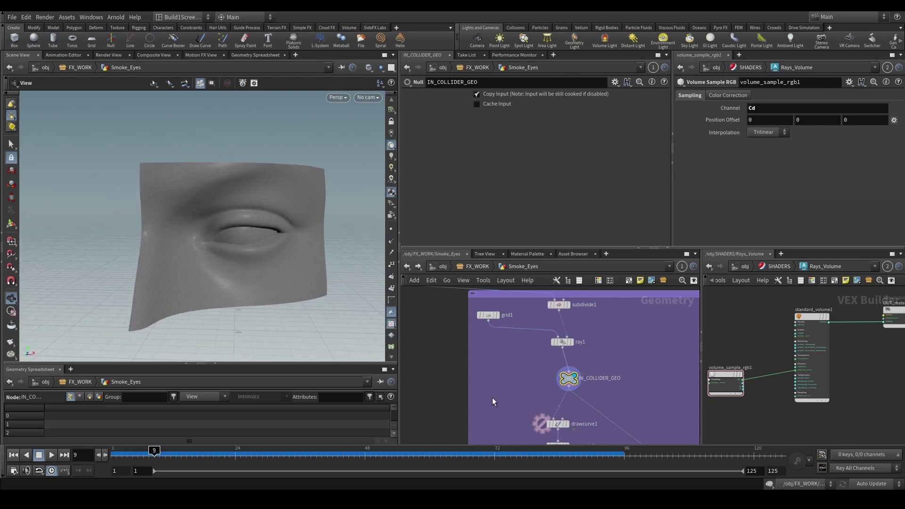
- Display drawcurve1 and study the strokes drawn over the projected eye patch from close up and several angles
{"action": "middle_click_drag", "start_coordinate": [507, 409], "coordinate": [485, 341]}
{"action": "left_click", "coordinate": [531, 365]}
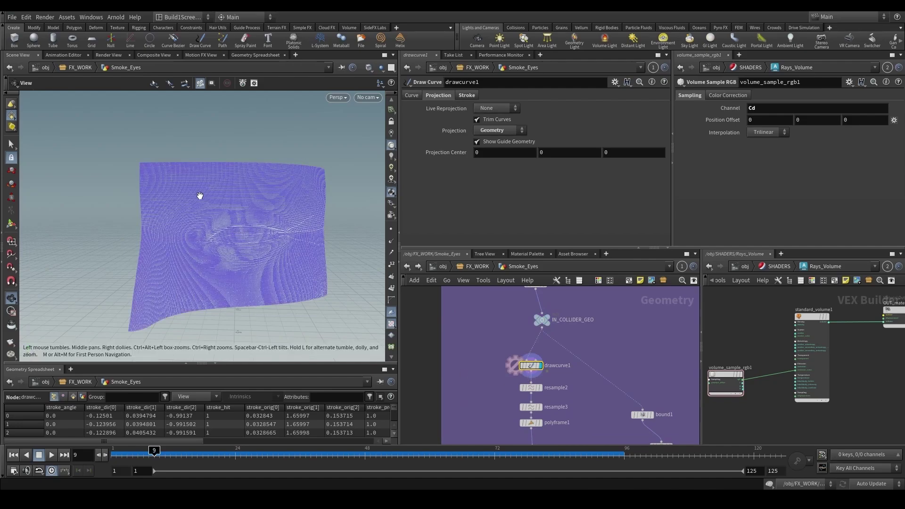
{"action": "right_click_drag", "start_coordinate": [200, 195], "coordinate": [248, 248]}
{"action": "mouse_move", "coordinate": [291, 268]}
{"action": "left_mouse_down"}
{"action": "mouse_move", "coordinate": [256, 258]}
{"action": "mouse_move", "coordinate": [300, 261]}
{"action": "left_mouse_up"}
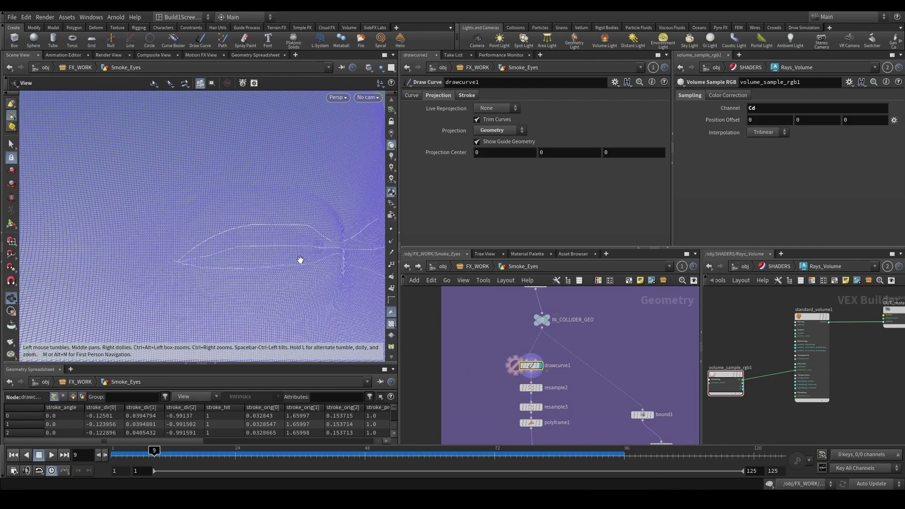
{"action": "right_click_drag", "start_coordinate": [300, 260], "coordinate": [315, 256]}
{"action": "left_click_drag", "start_coordinate": [315, 257], "coordinate": [187, 263]}
{"action": "left_click_drag", "start_coordinate": [275, 258], "coordinate": [189, 263]}
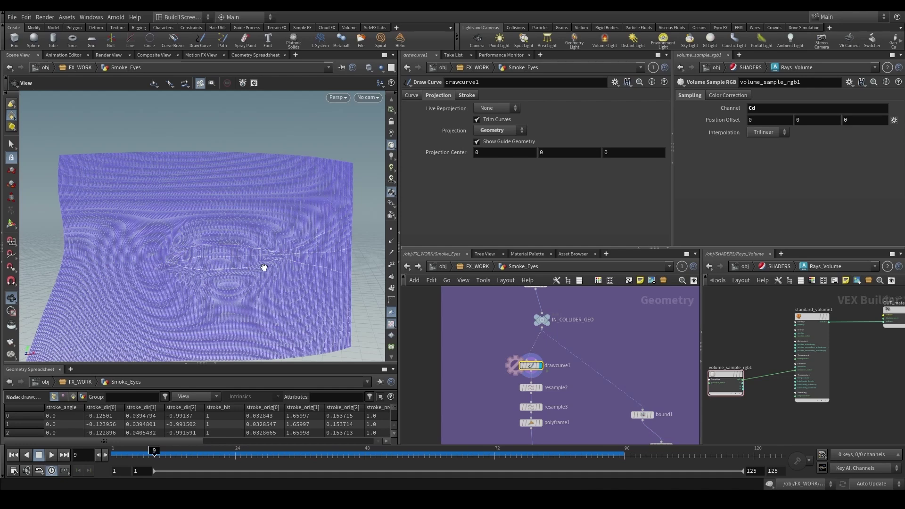
{"action": "middle_click_drag", "start_coordinate": [518, 431], "coordinate": [518, 404]}
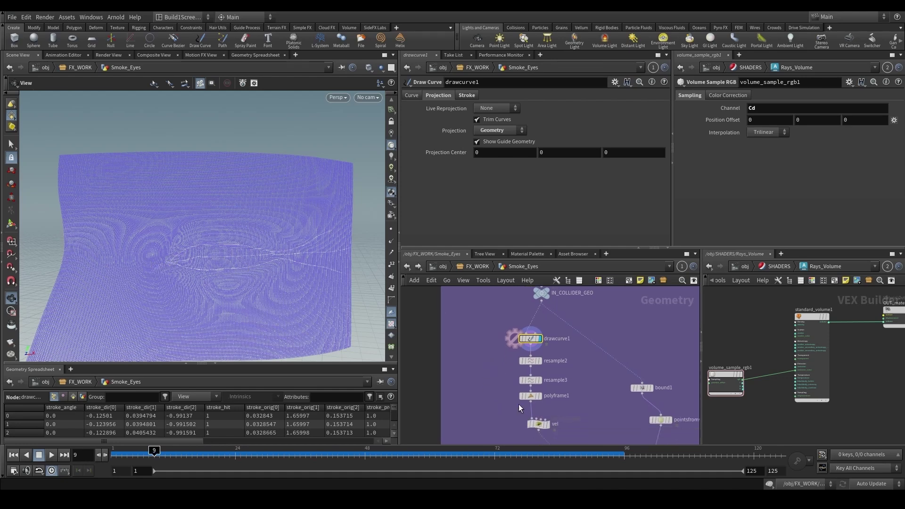
- Turn on point markers and compare the curve resampling in resample2 and resample3
{"action": "middle_click_drag", "start_coordinate": [614, 406], "coordinate": [509, 350]}
{"action": "scroll", "coordinate": [589, 347], "scroll_direction": "down", "scroll_amount": 1}
{"action": "left_click", "coordinate": [520, 368]}
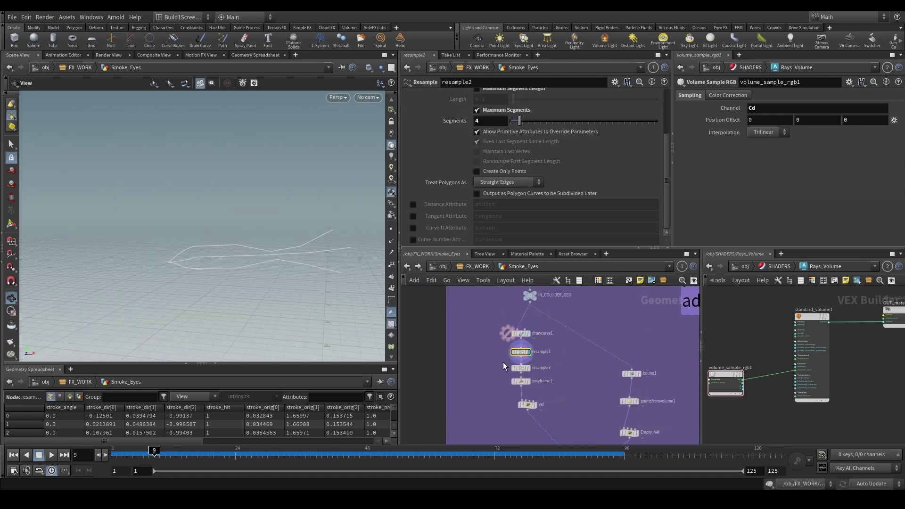
{"action": "left_click", "coordinate": [521, 351]}
{"action": "left_click", "coordinate": [391, 230]}
{"action": "left_click", "coordinate": [520, 333]}
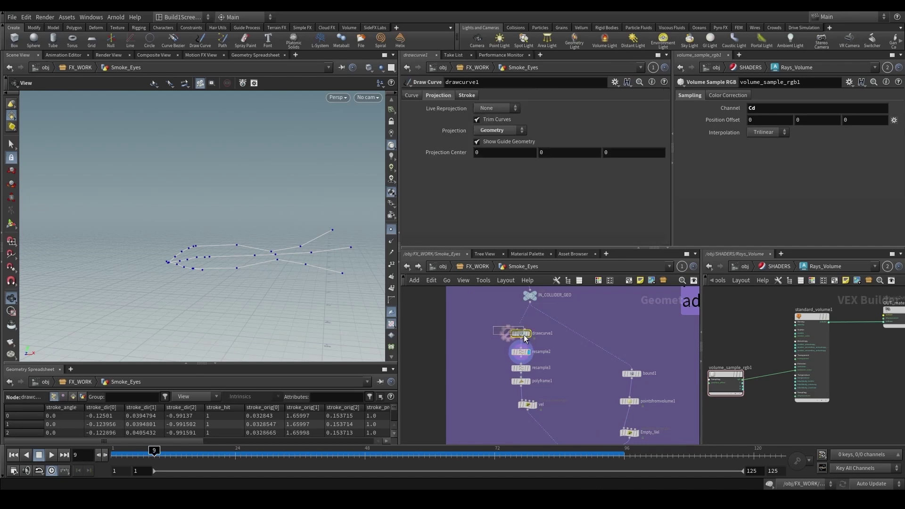
{"action": "left_click", "coordinate": [520, 351]}
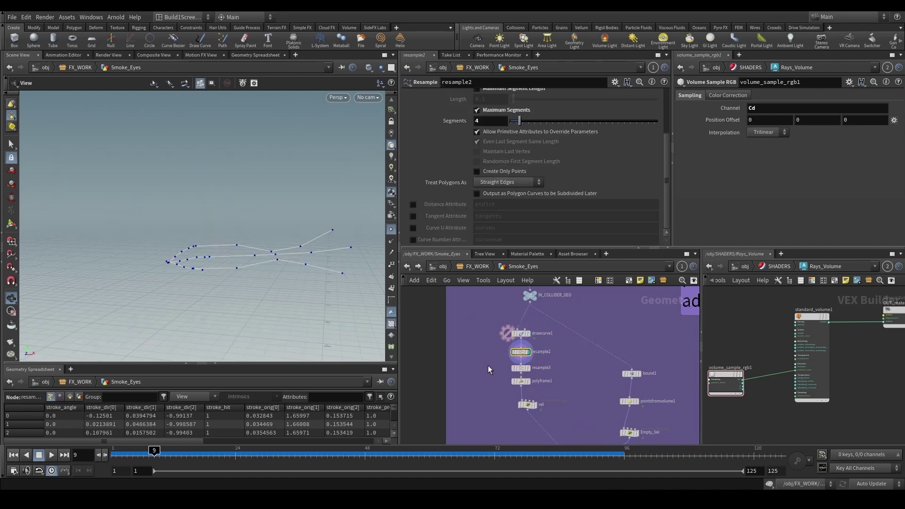
{"action": "left_click", "coordinate": [521, 368]}
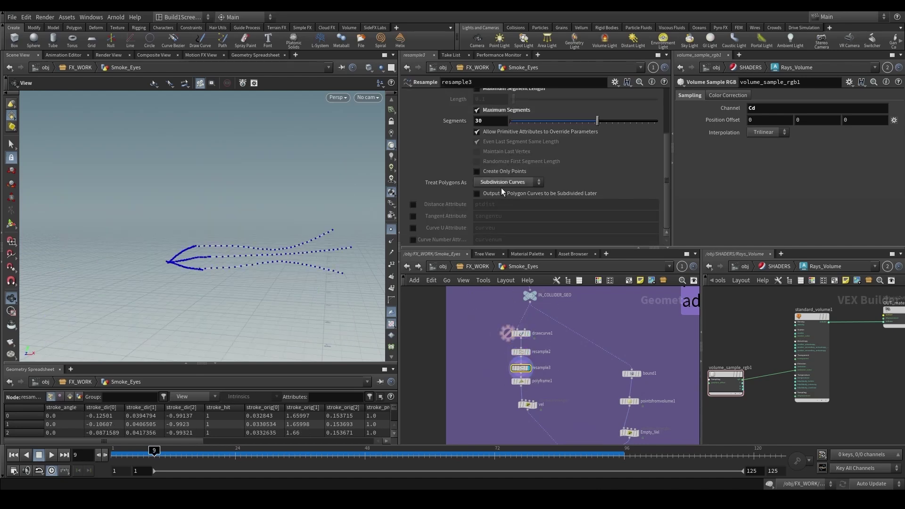
{"action": "left_click_drag", "start_coordinate": [234, 243], "coordinate": [298, 250]}
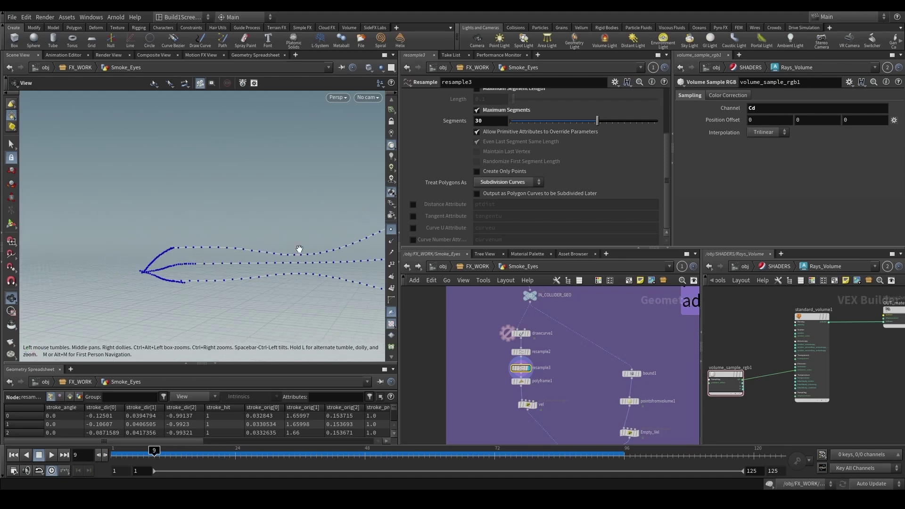
- Examine polyframe1's tangents and the vel wrangle's VEX expression, switching the viewport from point normals to velocity trails
{"action": "left_click", "coordinate": [521, 380]}
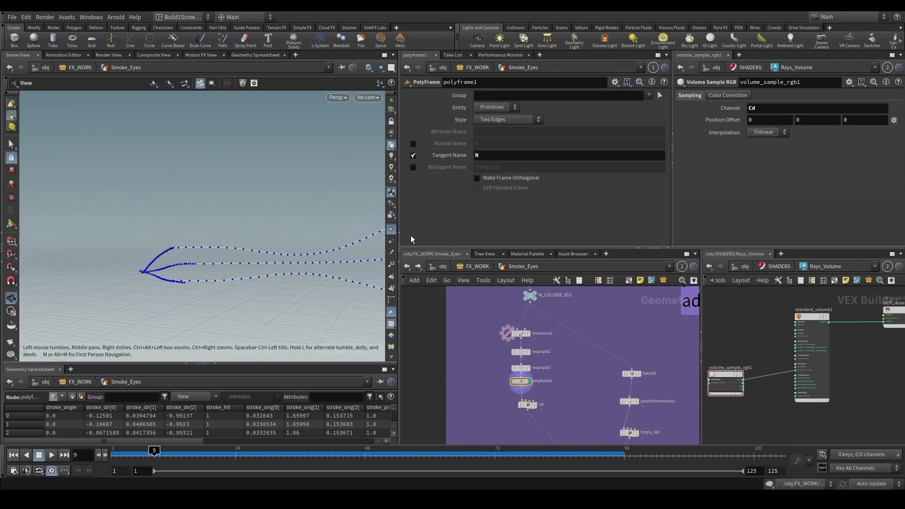
{"action": "left_click_drag", "start_coordinate": [230, 259], "coordinate": [345, 237]}
{"action": "left_click", "coordinate": [527, 404]}
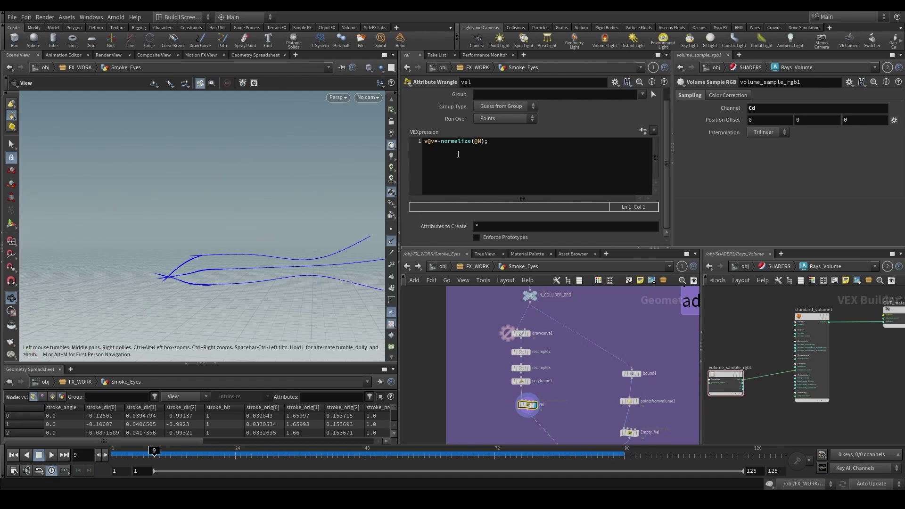
{"action": "left_click", "coordinate": [439, 142]}
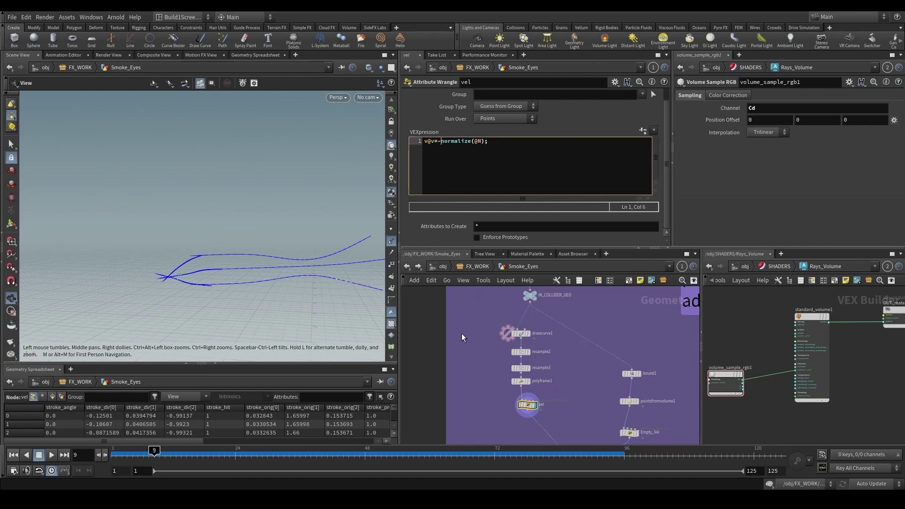
{"action": "left_click_drag", "start_coordinate": [242, 246], "coordinate": [222, 259]}
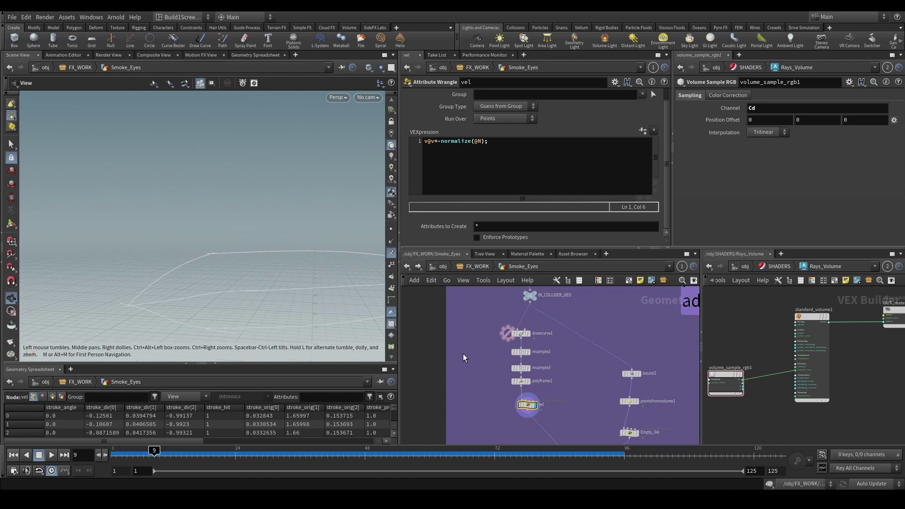
- Add an Add node after vel, display it and enable Delete Geometry But Keep the Points
{"action": "key", "text": "Tab"}
{"action": "type", "text": "add"}
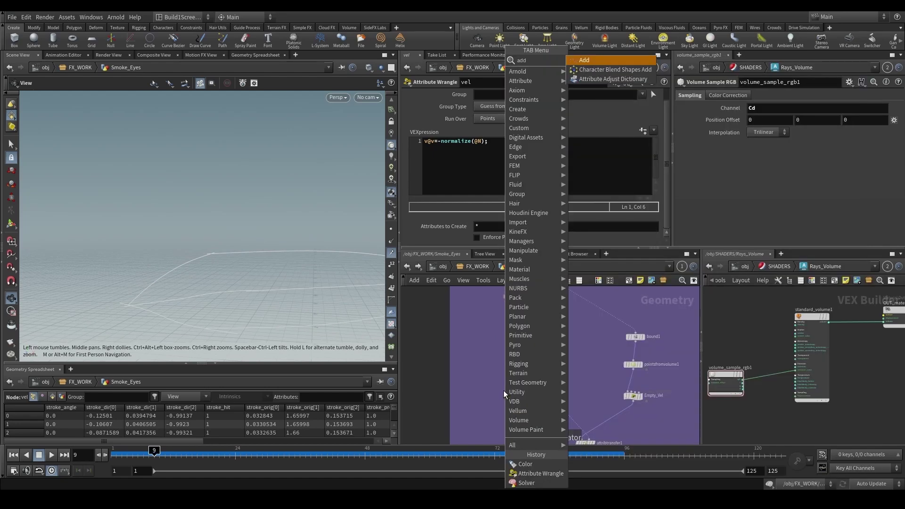
{"action": "key", "text": "Return"}
{"action": "left_click", "coordinate": [495, 395]}
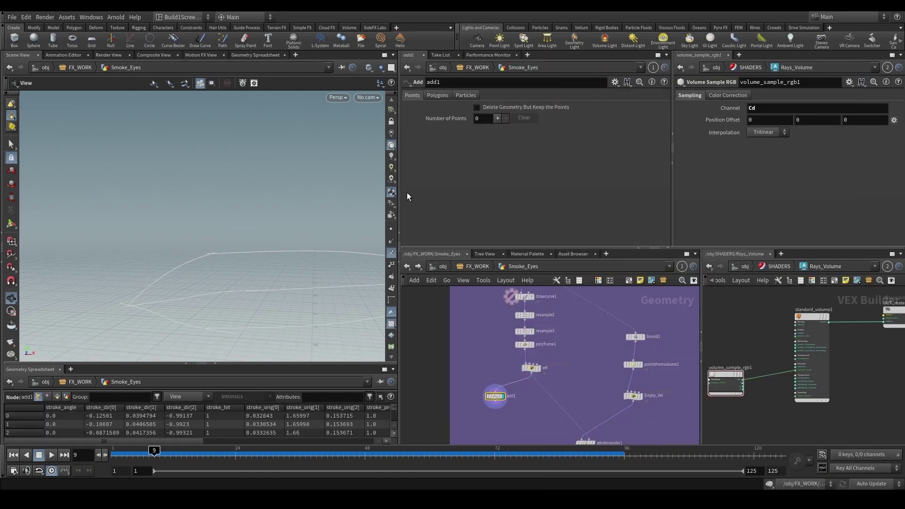
{"action": "left_click_drag", "start_coordinate": [384, 233], "coordinate": [301, 283]}
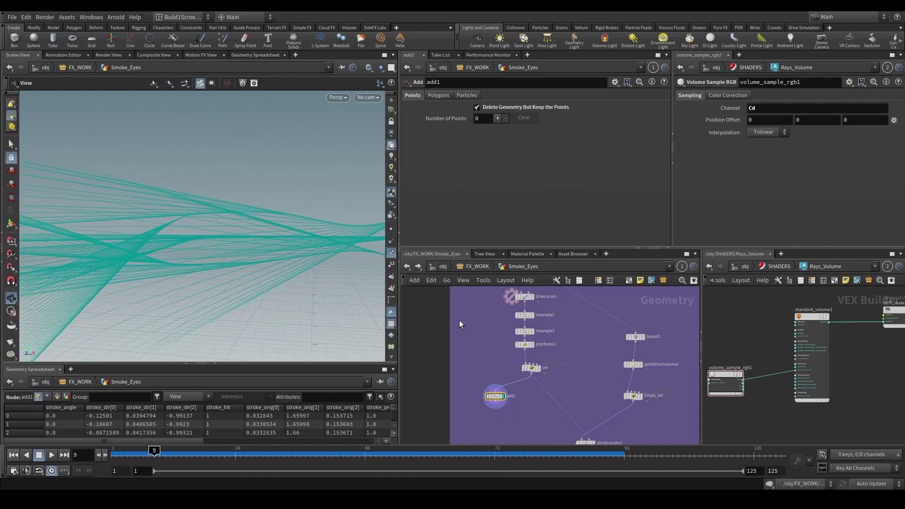
- Set Scale Vectors to 0.1 in the viewport's guide display options and inspect the shortened velocity trails
{"action": "left_click_drag", "start_coordinate": [264, 226], "coordinate": [166, 264]}
{"action": "key", "text": "r"}
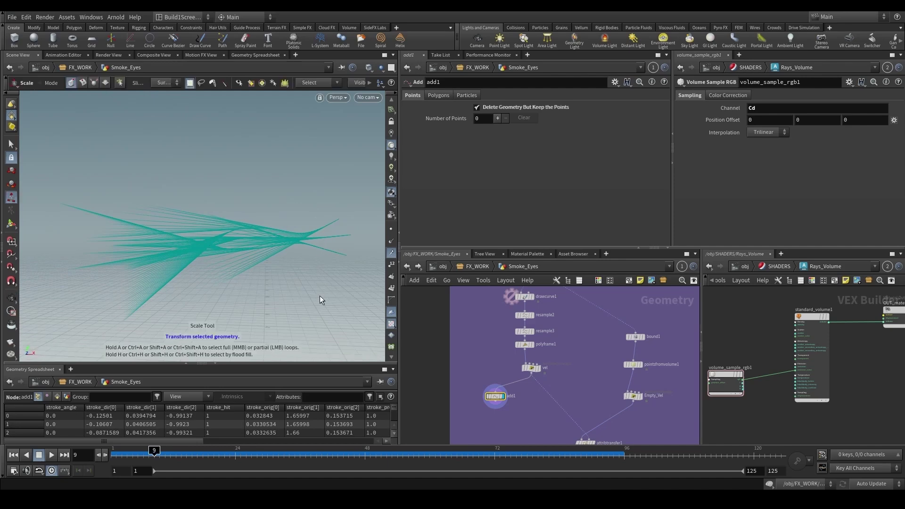
{"action": "key", "text": "Escape"}
{"action": "key", "text": "d"}
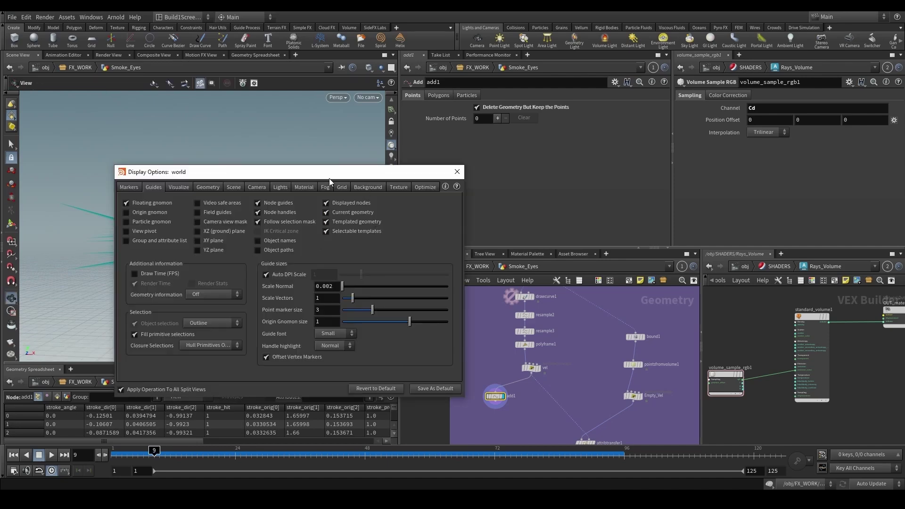
{"action": "left_click_drag", "start_coordinate": [329, 178], "coordinate": [538, 157]}
{"action": "left_click", "coordinate": [415, 171]}
{"action": "left_click", "coordinate": [387, 172]}
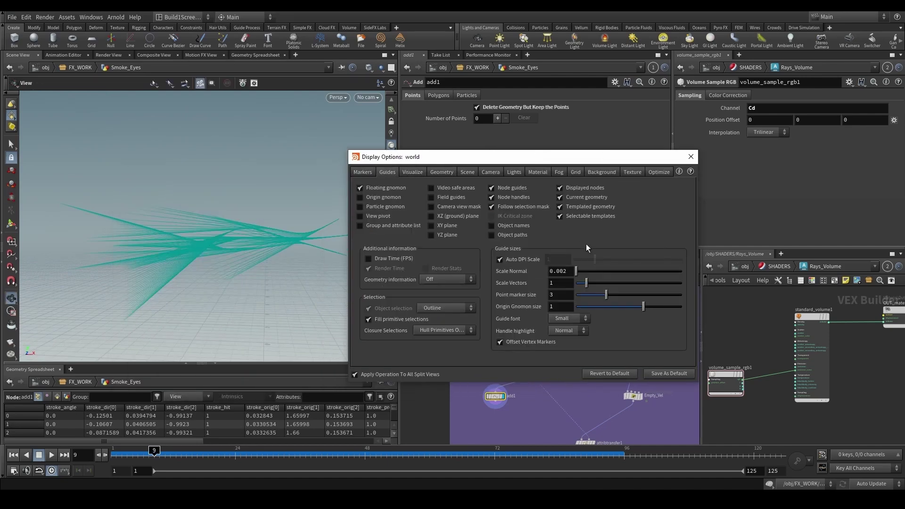
{"action": "type", "text": "0.1"}
{"action": "key", "text": "Return"}
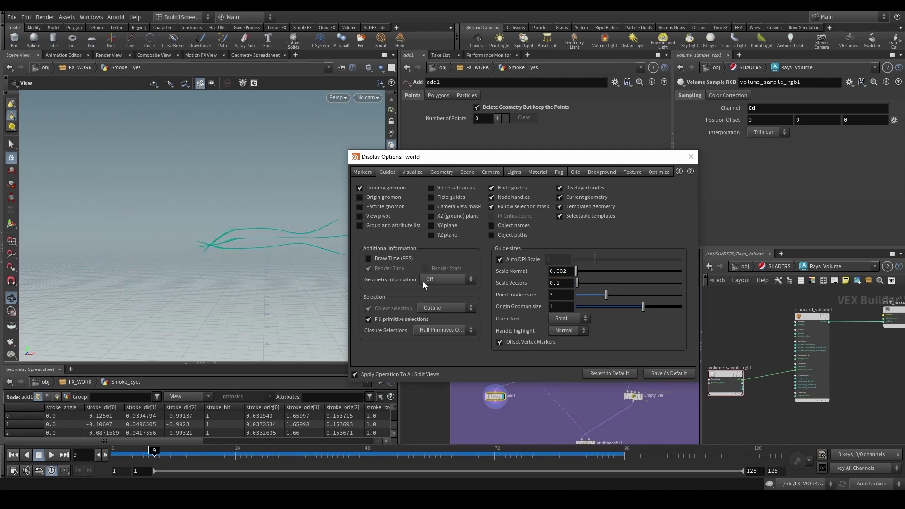
{"action": "left_click_drag", "start_coordinate": [273, 229], "coordinate": [202, 226]}
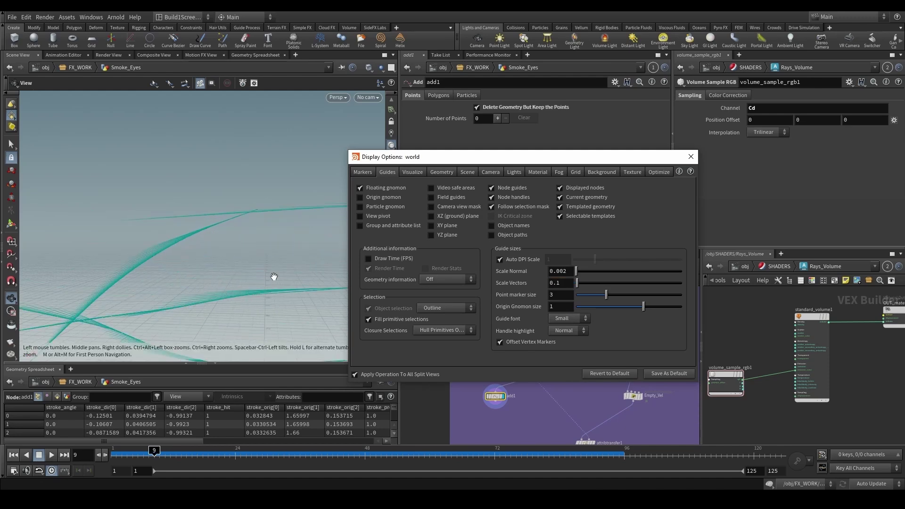
{"action": "left_click", "coordinate": [690, 156]}
- Display bound1 and examine its bounding box and how it branches from IN_COLLIDER_GEO
{"action": "middle_click_drag", "start_coordinate": [558, 375], "coordinate": [553, 353]}
{"action": "left_click", "coordinate": [567, 336]}
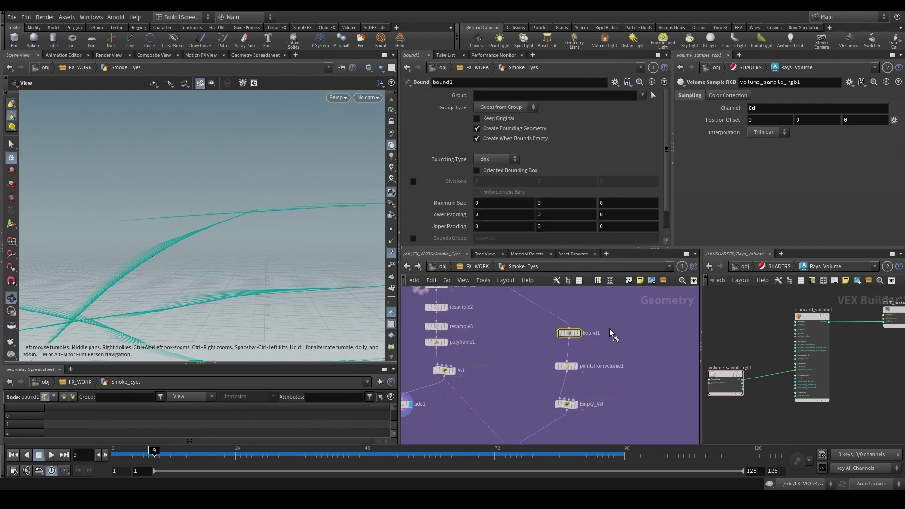
{"action": "left_click_drag", "start_coordinate": [218, 245], "coordinate": [177, 245]}
{"action": "scroll", "coordinate": [533, 343], "scroll_direction": "down", "scroll_amount": 2}
{"action": "scroll", "coordinate": [477, 351], "scroll_direction": "up", "scroll_amount": 2}
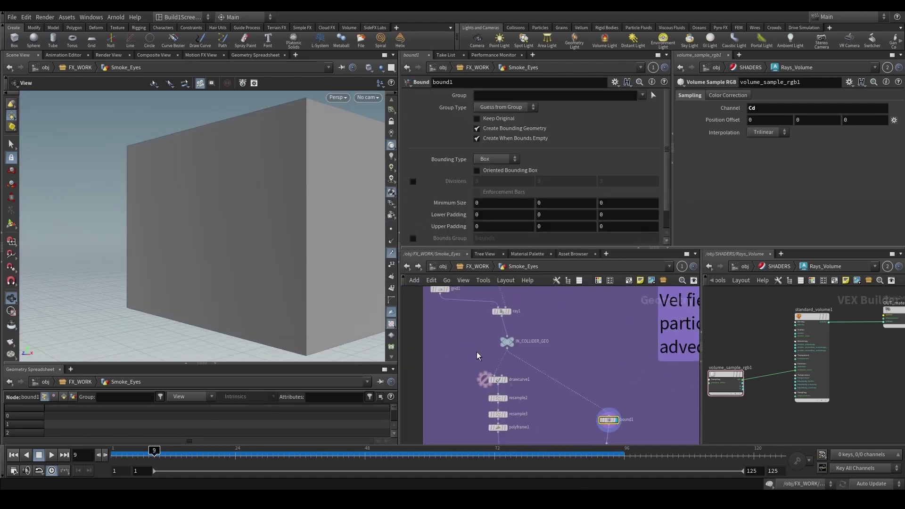
{"action": "left_click", "coordinate": [527, 330]}
{"action": "scroll", "coordinate": [507, 327], "scroll_direction": "down", "scroll_amount": 2}
{"action": "scroll", "coordinate": [541, 358], "scroll_direction": "up", "scroll_amount": 1}
{"action": "left_click", "coordinate": [555, 371]}
{"action": "middle_click_drag", "start_coordinate": [546, 385], "coordinate": [499, 354]}
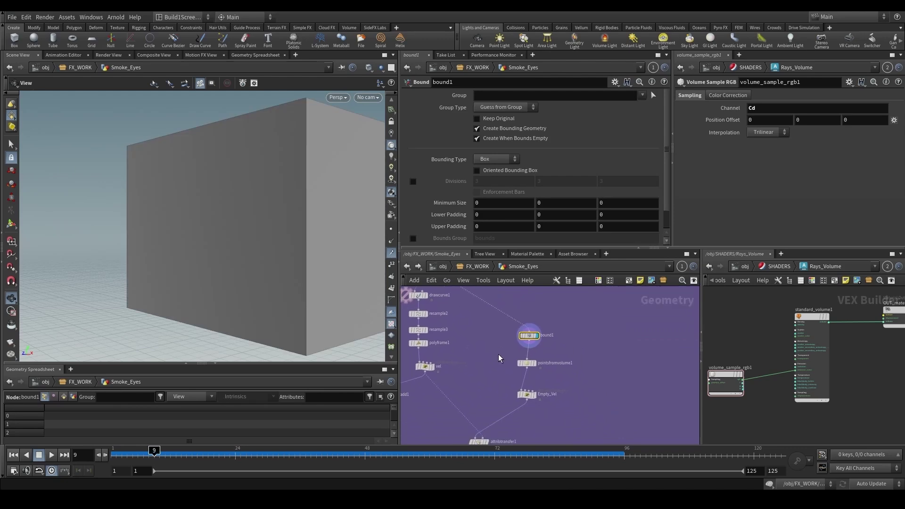
- Display pointsfromvolume1, Empty_Vel and attribtransfer1 in turn, examining the zero-velocity expression and the velocities transferred from the curves
{"action": "left_click", "coordinate": [526, 363]}
{"action": "left_click", "coordinate": [527, 394]}
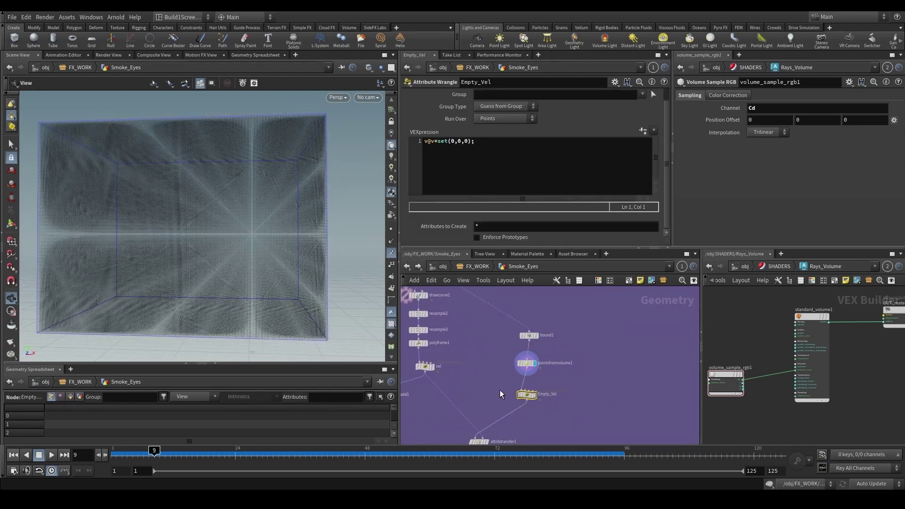
{"action": "middle_click_drag", "start_coordinate": [530, 402], "coordinate": [552, 361]}
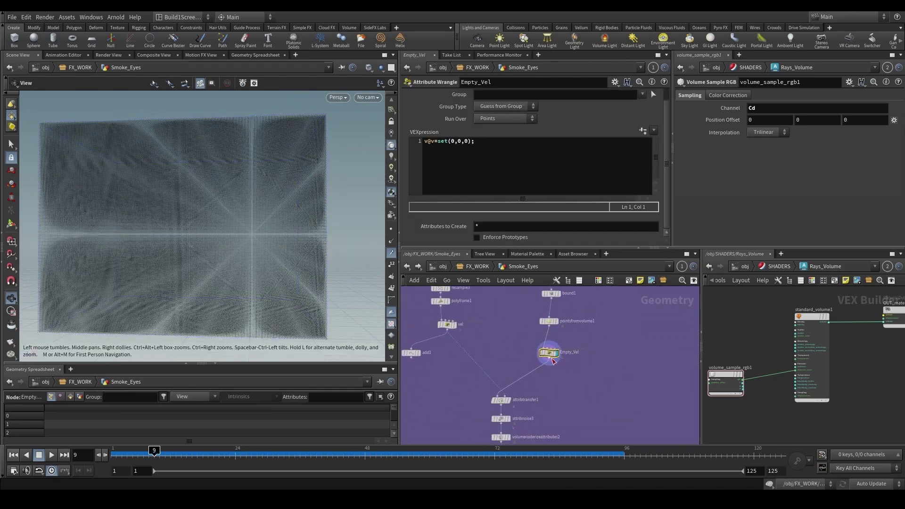
{"action": "left_click", "coordinate": [515, 401]}
{"action": "middle_click_drag", "start_coordinate": [516, 401], "coordinate": [603, 361]}
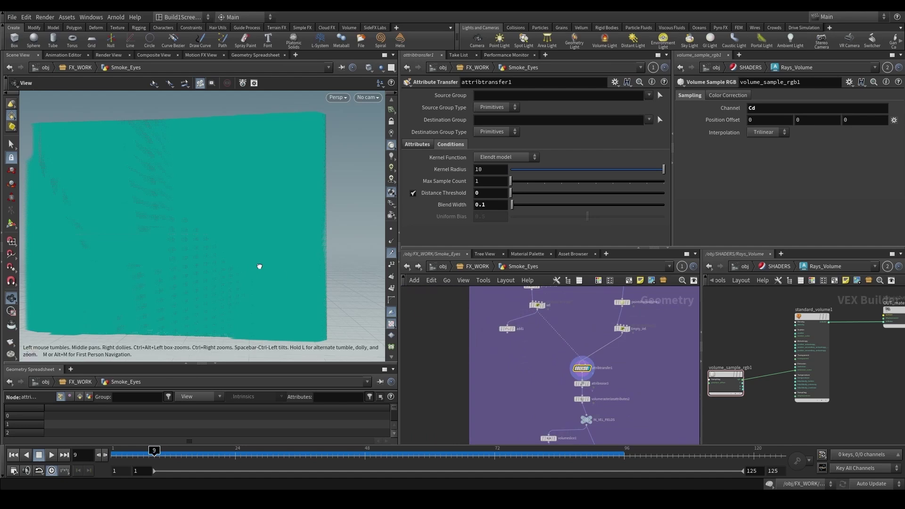
{"action": "left_click_drag", "start_coordinate": [270, 268], "coordinate": [347, 262]}
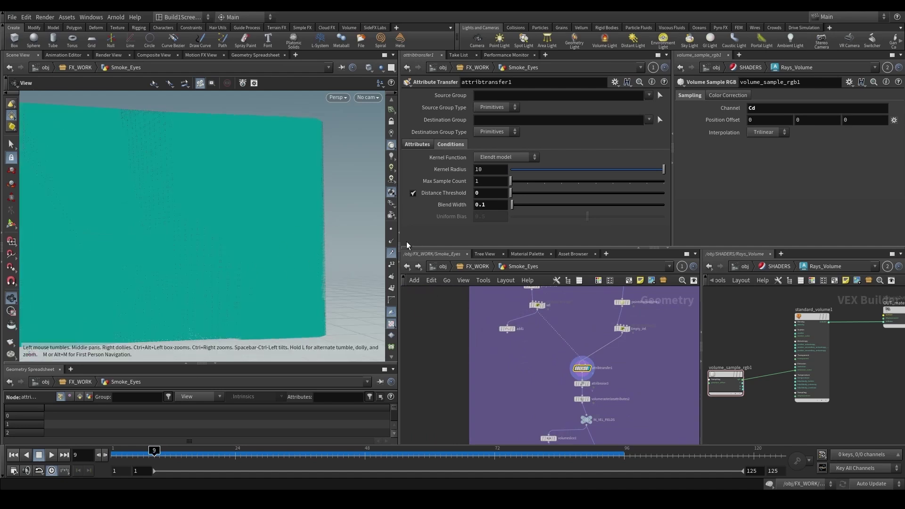
- Inspect attribnoise3's noise settings on v and display volumerasterizeattributes2 to examine how v is rasterized
{"action": "middle_click_drag", "start_coordinate": [583, 399], "coordinate": [558, 381]}
{"action": "left_click", "coordinate": [560, 365]}
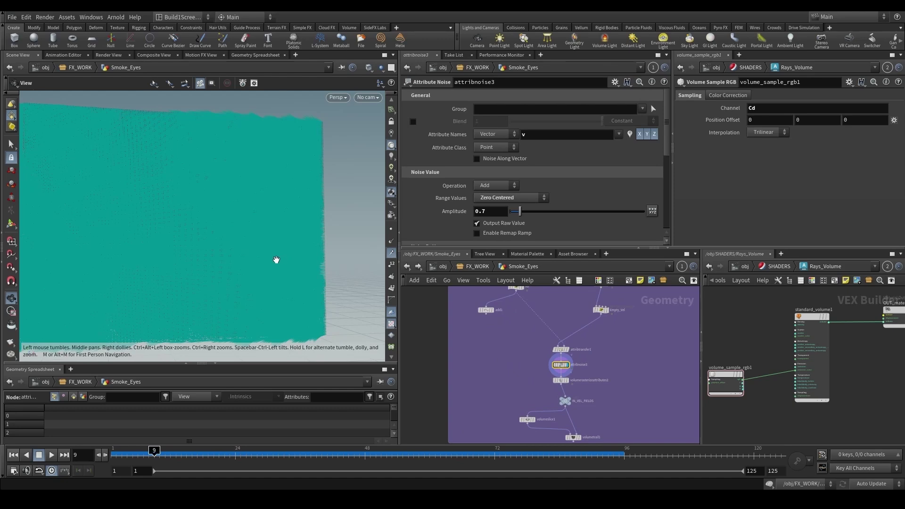
{"action": "left_click", "coordinate": [562, 380]}
{"action": "scroll", "coordinate": [589, 380], "scroll_direction": "down", "scroll_amount": 3}
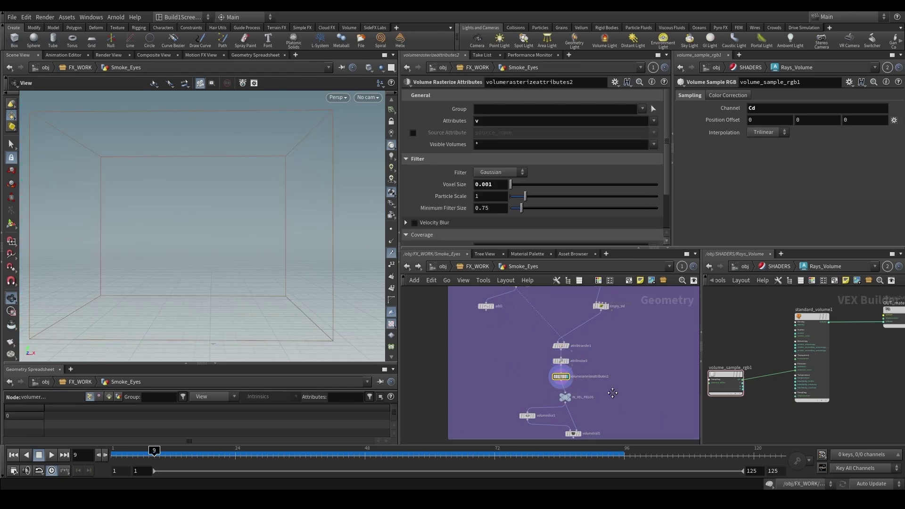
{"action": "scroll", "coordinate": [589, 381], "scroll_direction": "up", "scroll_amount": 3}
- Examine the velocity field with volumetrail1's trails and the volumeslice1 slice, viewing the trails from several angles
{"action": "left_click", "coordinate": [580, 410]}
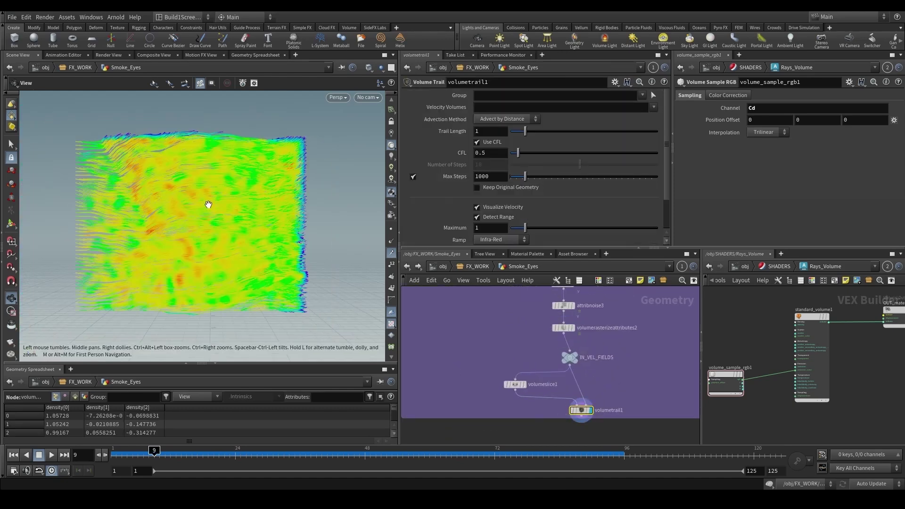
{"action": "scroll", "coordinate": [532, 376], "scroll_direction": "up", "scroll_amount": 2}
{"action": "left_click", "coordinate": [521, 388]}
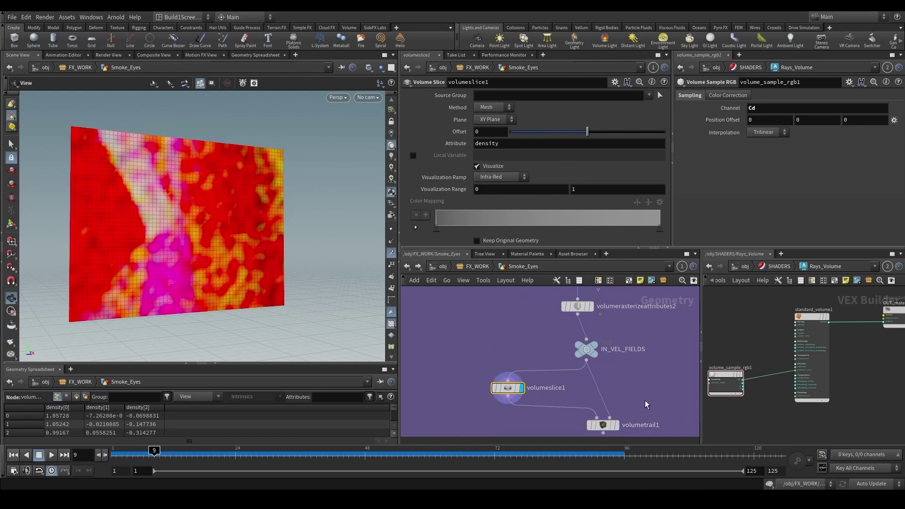
{"action": "left_click", "coordinate": [603, 425]}
{"action": "left_click", "coordinate": [617, 425]}
{"action": "left_click_drag", "start_coordinate": [271, 270], "coordinate": [206, 250], "text": "alt"}
{"action": "scroll", "coordinate": [204, 243], "scroll_direction": "up", "scroll_amount": 3}
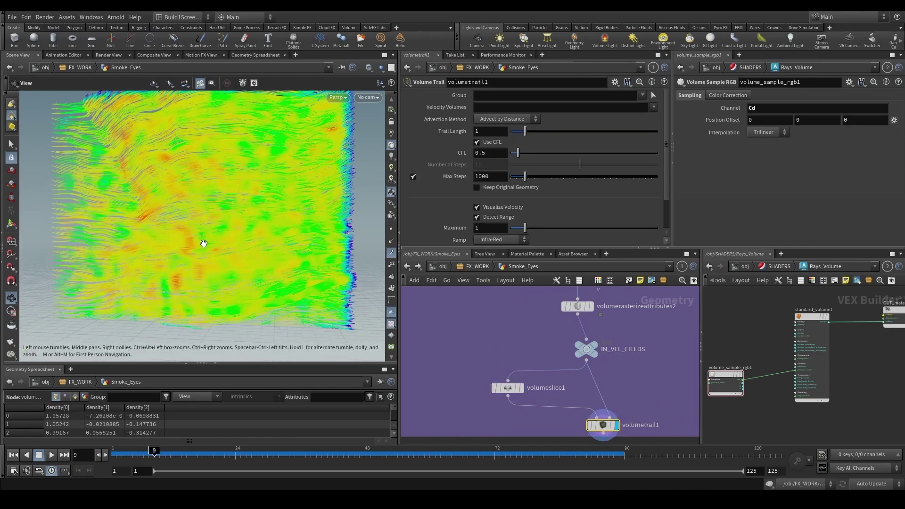
{"action": "mouse_move", "coordinate": [192, 211]}
{"action": "left_mouse_down", "text": "alt"}
{"action": "mouse_move", "coordinate": [400, 194]}
{"action": "mouse_move", "coordinate": [206, 204]}
{"action": "mouse_move", "coordinate": [204, 212]}
{"action": "left_mouse_up", "text": "alt"}
{"action": "scroll", "coordinate": [204, 212], "scroll_direction": "down", "scroll_amount": 2}
{"action": "scroll", "coordinate": [205, 212], "scroll_direction": "down", "scroll_amount": 3}
{"action": "scroll", "coordinate": [193, 243], "scroll_direction": "down", "scroll_amount": 2}
{"action": "middle_click_drag", "start_coordinate": [200, 230], "coordinate": [289, 224]}
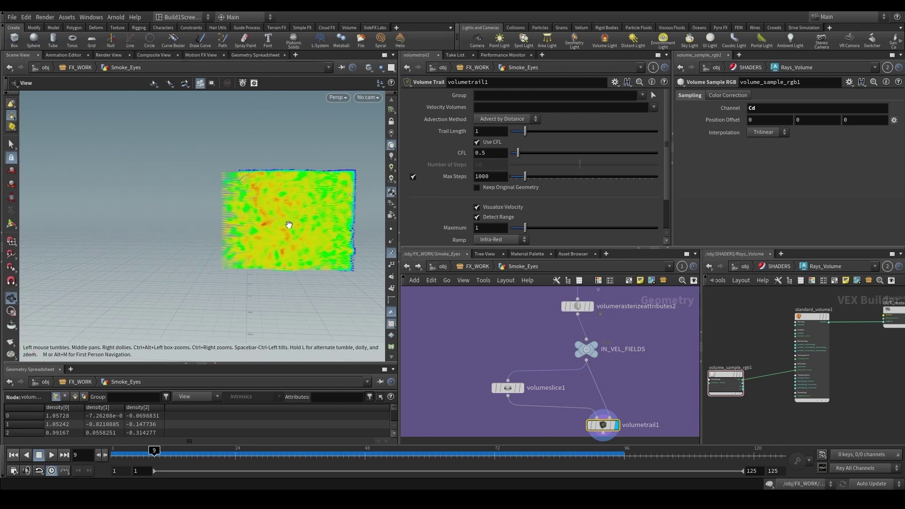
{"action": "left_click_drag", "start_coordinate": [288, 224], "coordinate": [236, 218]}
- Display blast6 in the noise and source section and scrub to frame 54 to examine the emitting points
{"action": "scroll", "coordinate": [445, 344], "scroll_direction": "down", "scroll_amount": 8}
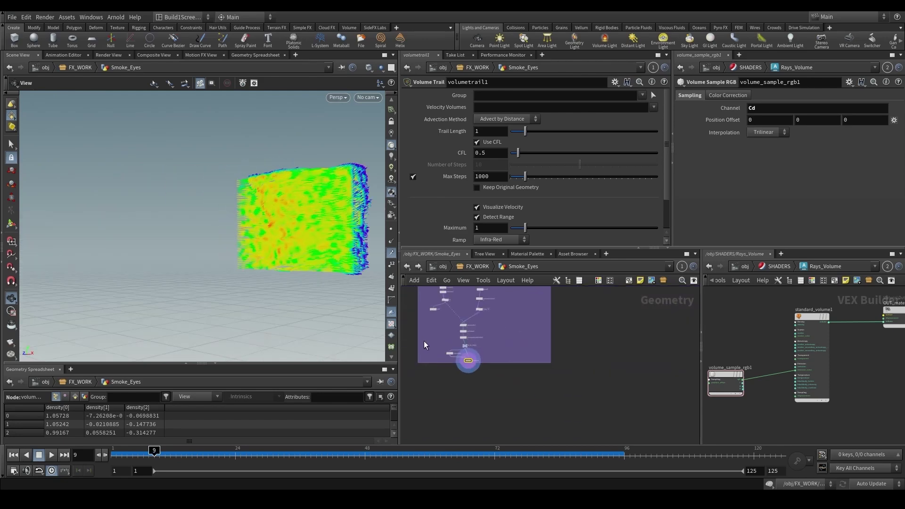
{"action": "middle_click_drag", "start_coordinate": [450, 361], "coordinate": [554, 390]}
{"action": "scroll", "coordinate": [490, 372], "scroll_direction": "up", "scroll_amount": 3}
{"action": "scroll", "coordinate": [487, 372], "scroll_direction": "down", "scroll_amount": 3}
{"action": "scroll", "coordinate": [490, 370], "scroll_direction": "up", "scroll_amount": 2}
{"action": "scroll", "coordinate": [491, 369], "scroll_direction": "down", "scroll_amount": 2}
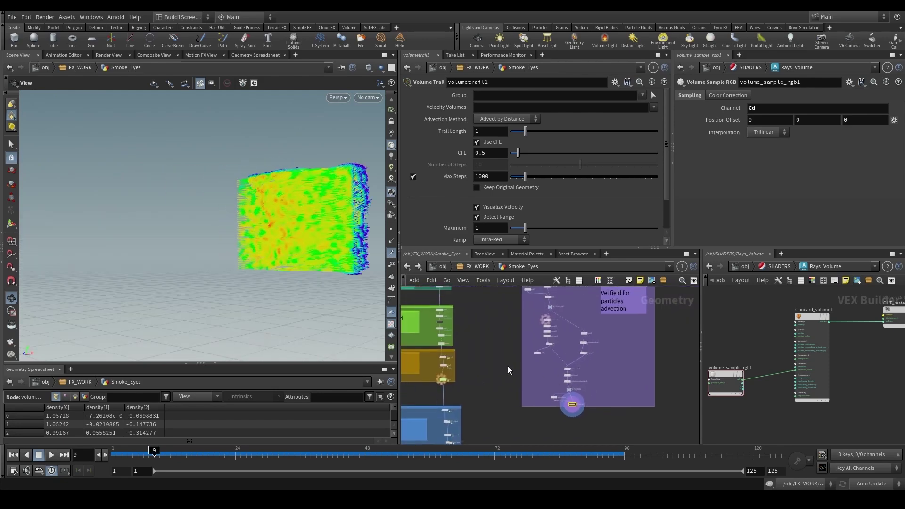
{"action": "scroll", "coordinate": [456, 380], "scroll_direction": "up", "scroll_amount": 5}
{"action": "middle_click_drag", "start_coordinate": [436, 365], "coordinate": [556, 352]}
{"action": "left_click", "coordinate": [542, 334]}
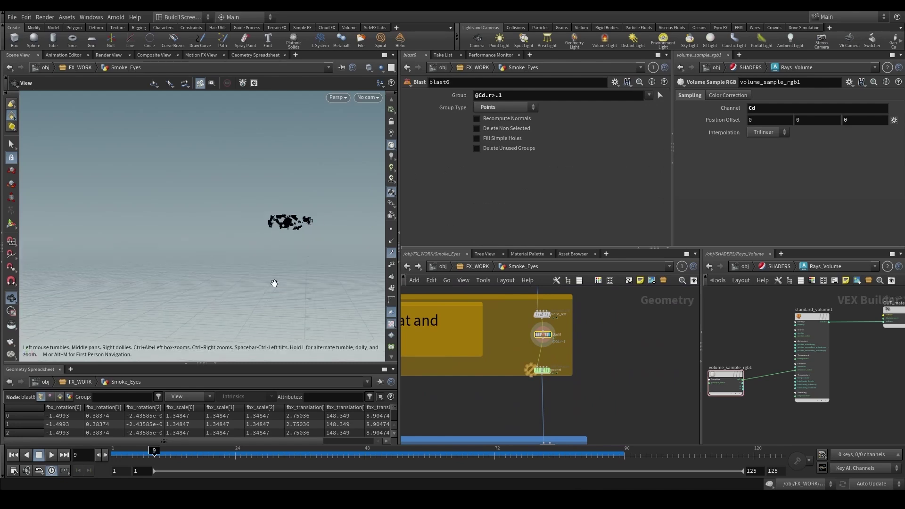
{"action": "left_click_drag", "start_coordinate": [157, 446], "coordinate": [397, 447]}
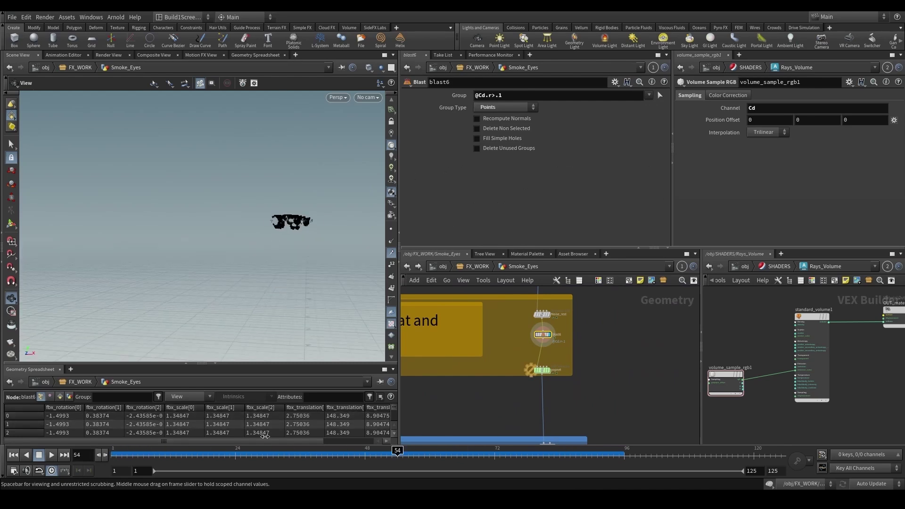
- Return to the first frame, enter popnet and inspect source_first_input's Life Expectancy and Life Variance
{"action": "key", "text": "ctrl+Up"}
{"action": "scroll", "coordinate": [486, 413], "scroll_direction": "up", "scroll_amount": 3}
{"action": "left_click", "coordinate": [567, 351]}
{"action": "double_click", "coordinate": [568, 351]}
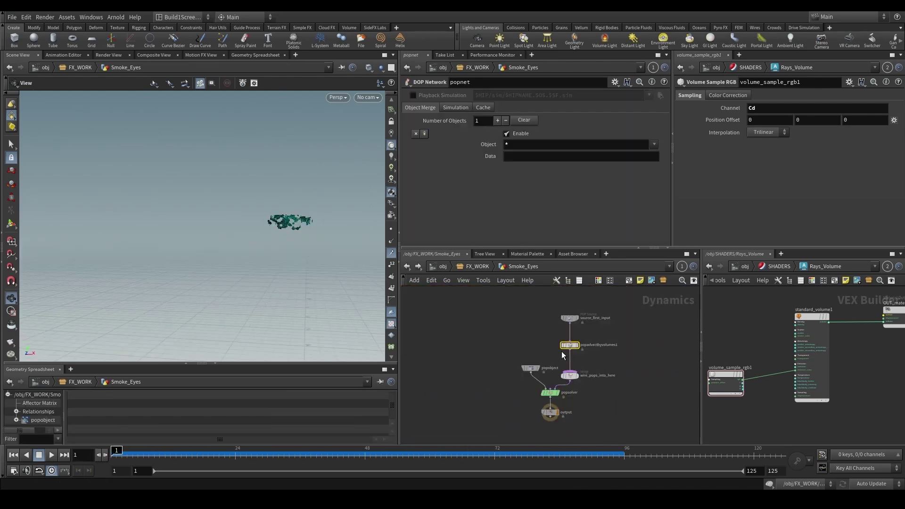
{"action": "left_click", "coordinate": [572, 344]}
{"action": "left_click_drag", "start_coordinate": [534, 319], "coordinate": [586, 306]}
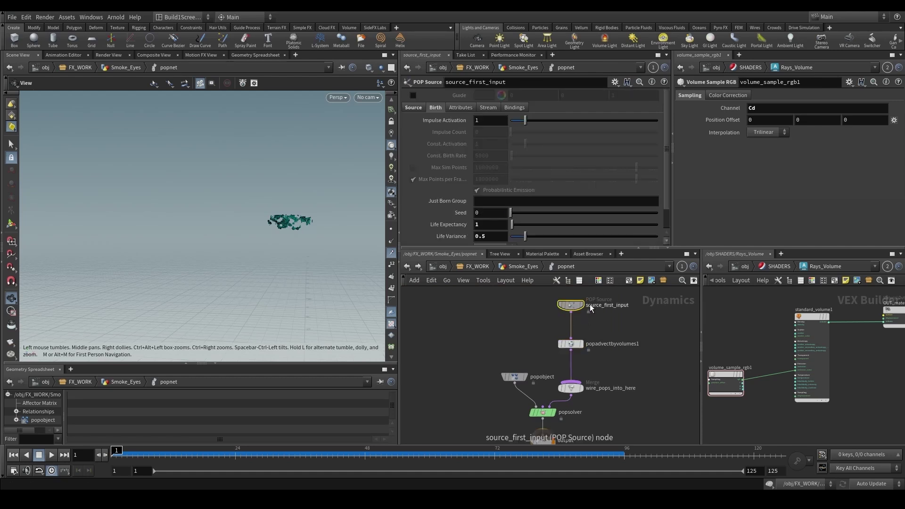
{"action": "left_click_drag", "start_coordinate": [483, 226], "coordinate": [452, 228]}
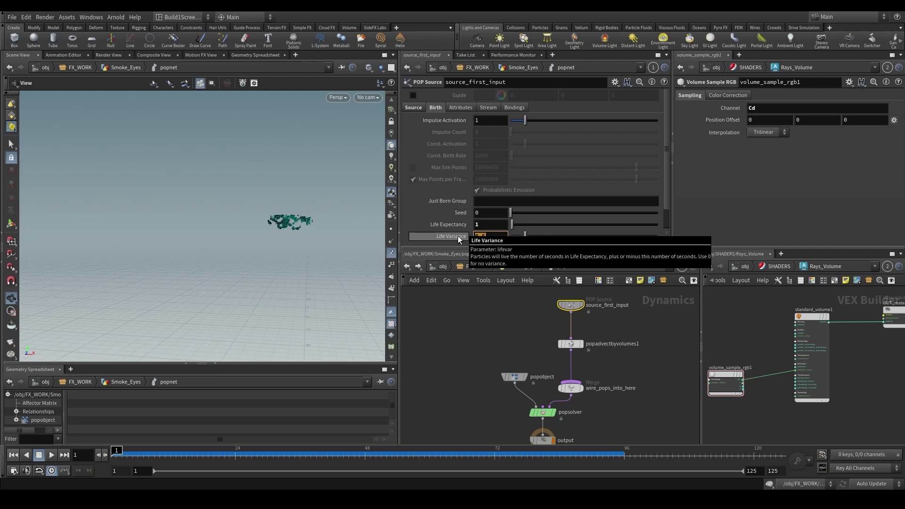
- Inspect popadvectbyvolumes1's velocity settings, follow its SOP reference to IN_VEL_FIELDS and return to popnet
{"action": "left_click", "coordinate": [571, 344]}
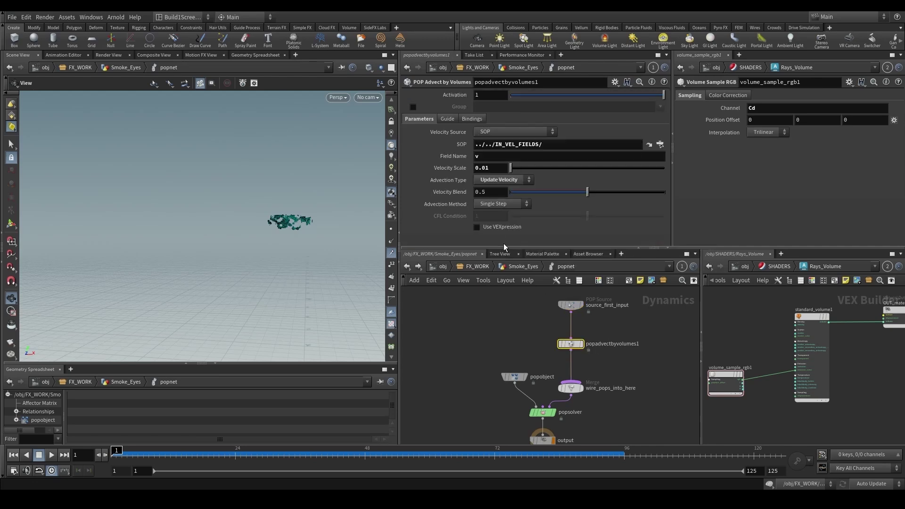
{"action": "middle_click_drag", "start_coordinate": [486, 312], "coordinate": [479, 291]}
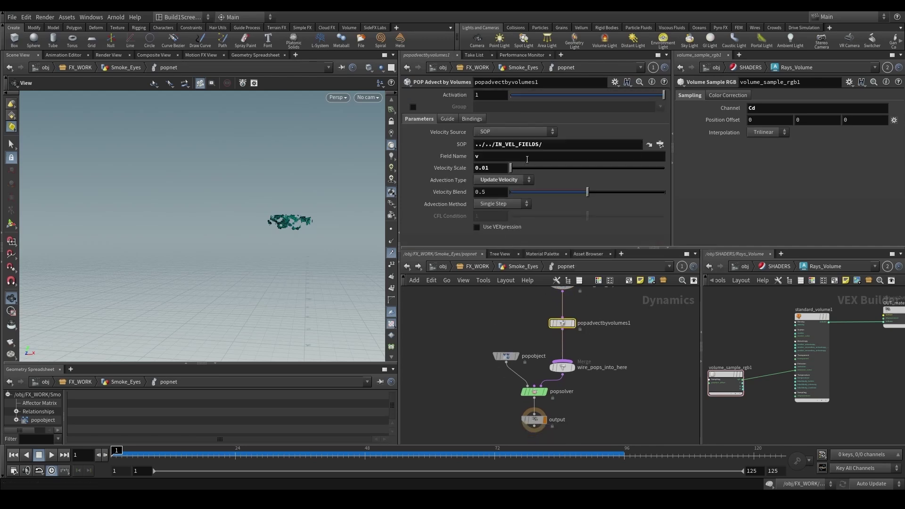
{"action": "left_click", "coordinate": [477, 157]}
{"action": "left_click", "coordinate": [659, 145]}
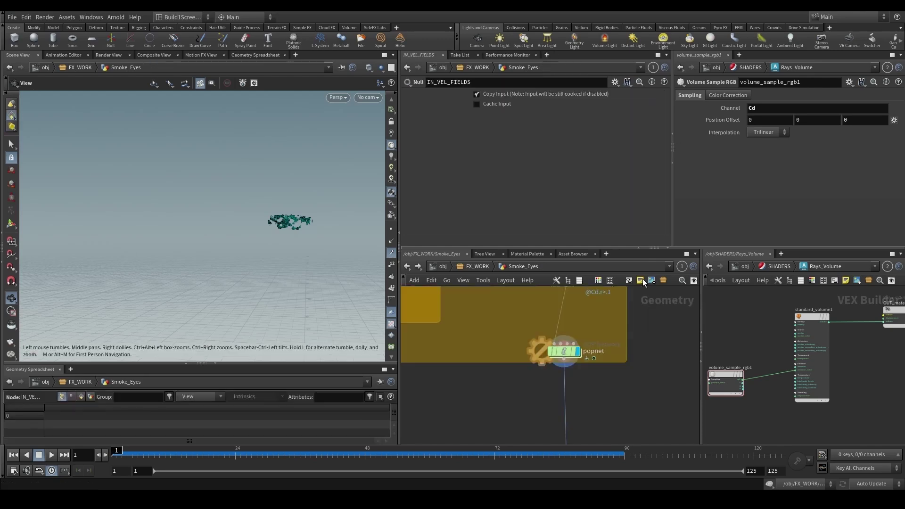
{"action": "key", "text": "f"}
{"action": "scroll", "coordinate": [637, 375], "scroll_direction": "down", "scroll_amount": 10}
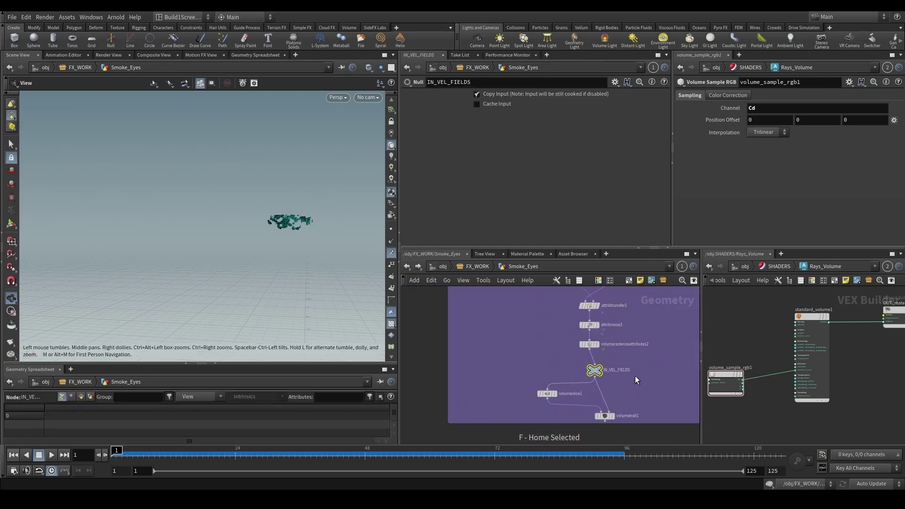
{"action": "left_click", "coordinate": [408, 267]}
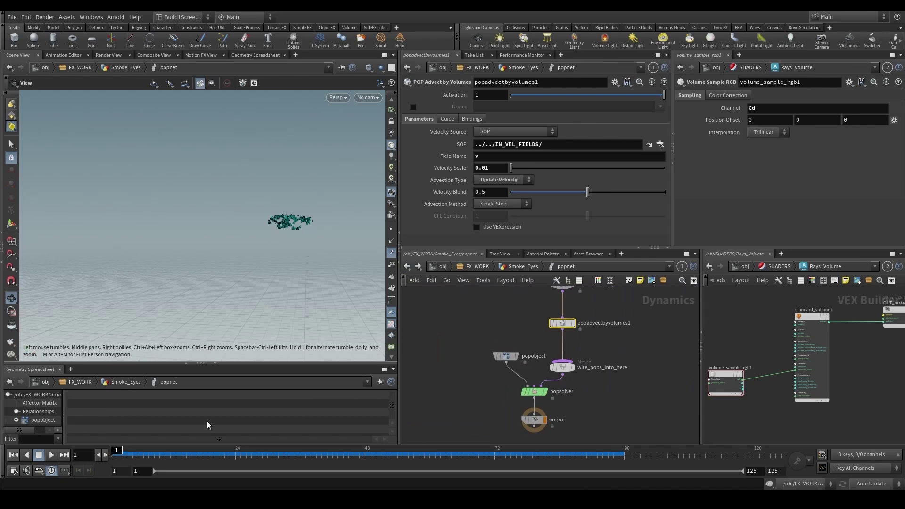
- Play the POP simulation and examine the particles advected by the velocity field from another angle
{"action": "key", "text": "Up"}
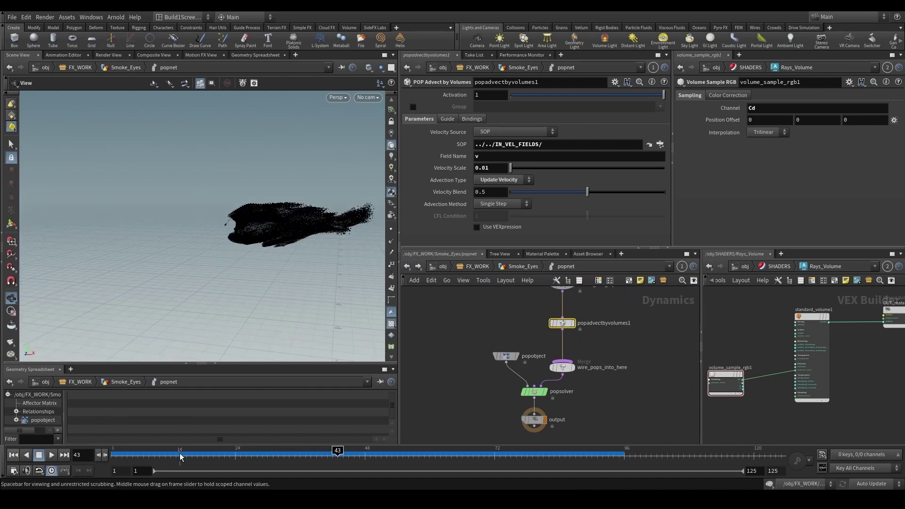
{"action": "left_click_drag", "start_coordinate": [337, 450], "coordinate": [201, 450]}
{"action": "left_click", "coordinate": [47, 455]}
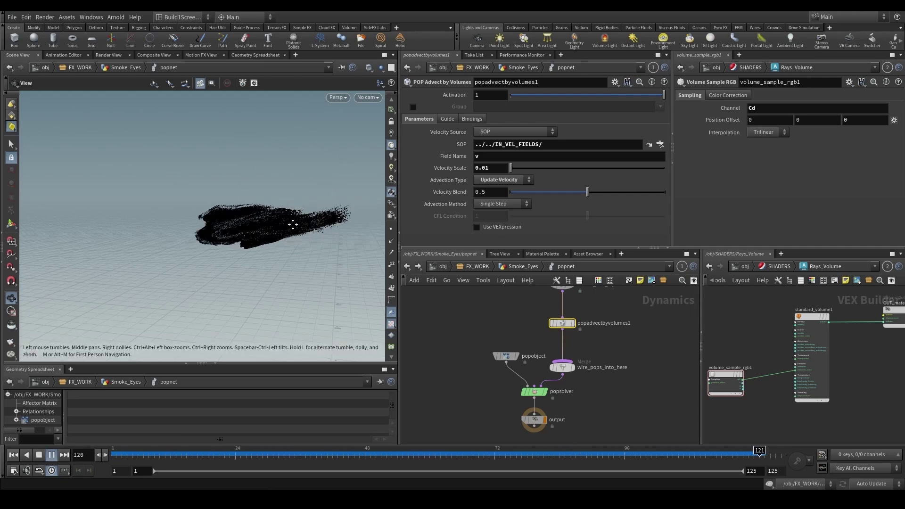
{"action": "left_click_drag", "start_coordinate": [250, 228], "coordinate": [352, 250]}
- Return to the Smoke_Eyes network, display attribdelete4 at frame 29 and inspect which point attributes it keeps
{"action": "left_click", "coordinate": [518, 267]}
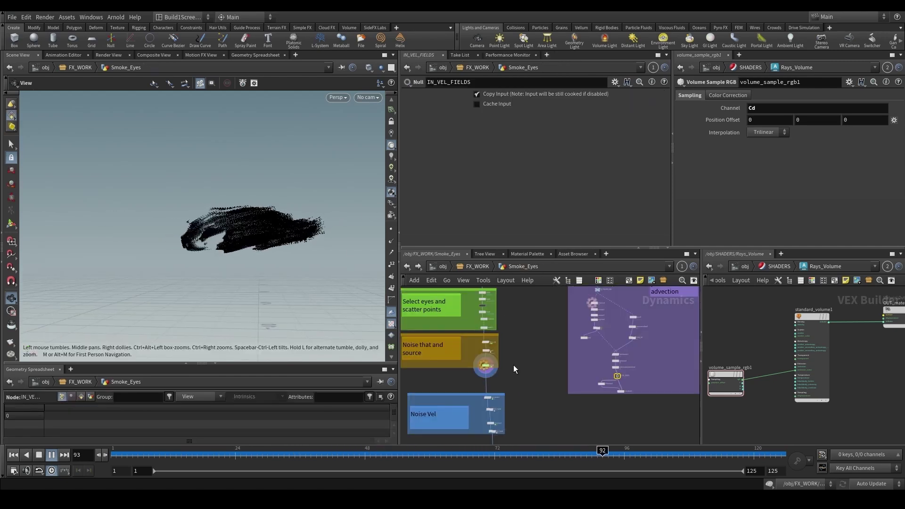
{"action": "scroll", "coordinate": [477, 390], "scroll_direction": "up", "scroll_amount": 5}
{"action": "scroll", "coordinate": [502, 366], "scroll_direction": "up", "scroll_amount": 2}
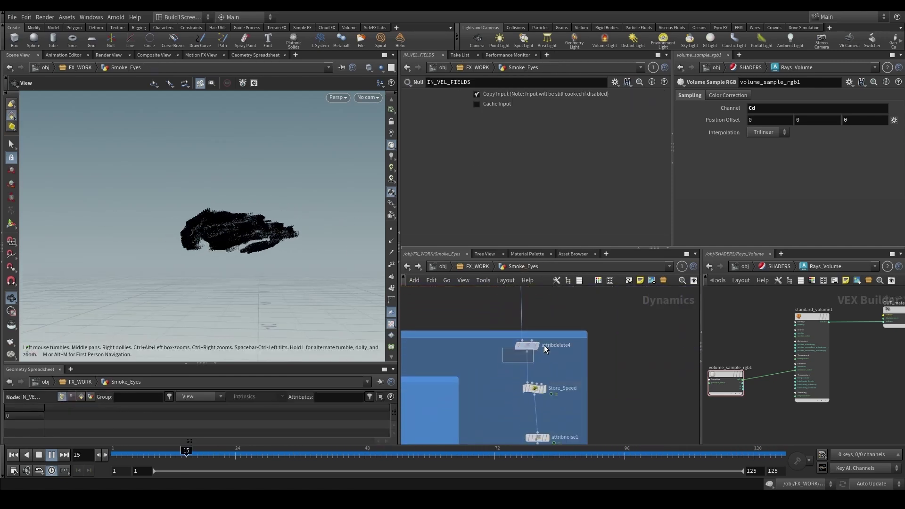
{"action": "left_click", "coordinate": [526, 346]}
{"action": "left_click", "coordinate": [276, 453]}
{"action": "left_click_drag", "start_coordinate": [274, 450], "coordinate": [260, 451]}
- Display Store_Speed and Back_Speed in the Noise Vel section and read their VEX expressions
{"action": "scroll", "coordinate": [560, 382], "scroll_direction": "down", "scroll_amount": 5}
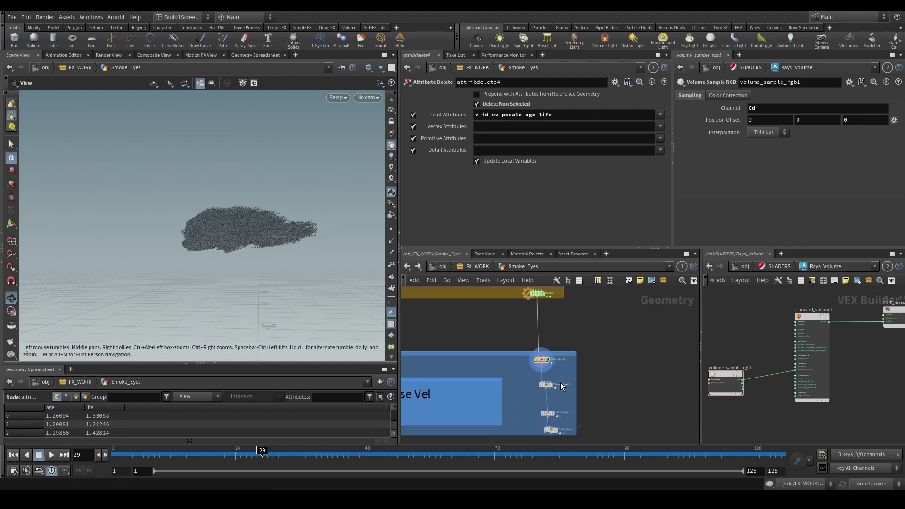
{"action": "scroll", "coordinate": [559, 370], "scroll_direction": "up", "scroll_amount": 4}
{"action": "scroll", "coordinate": [543, 408], "scroll_direction": "down", "scroll_amount": 1}
{"action": "middle_click_drag", "start_coordinate": [512, 403], "coordinate": [477, 320]}
{"action": "scroll", "coordinate": [485, 327], "scroll_direction": "up", "scroll_amount": 1}
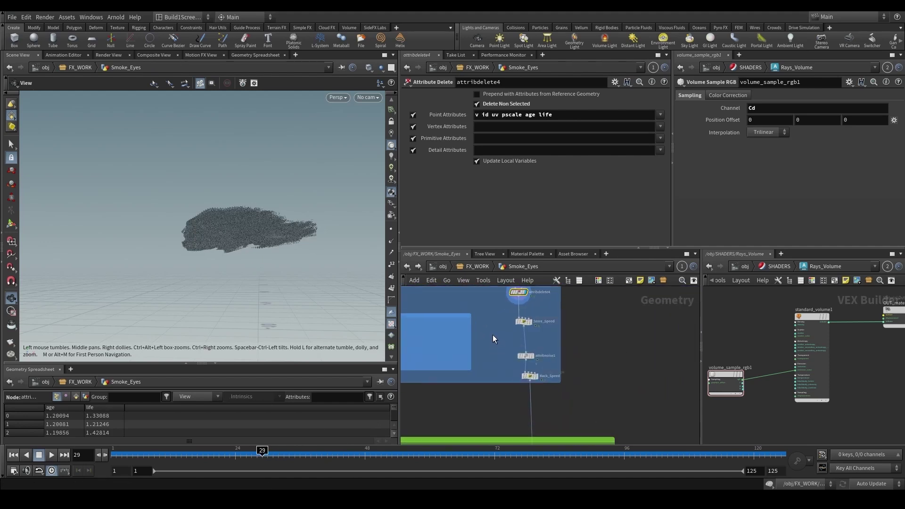
{"action": "left_click", "coordinate": [523, 321]}
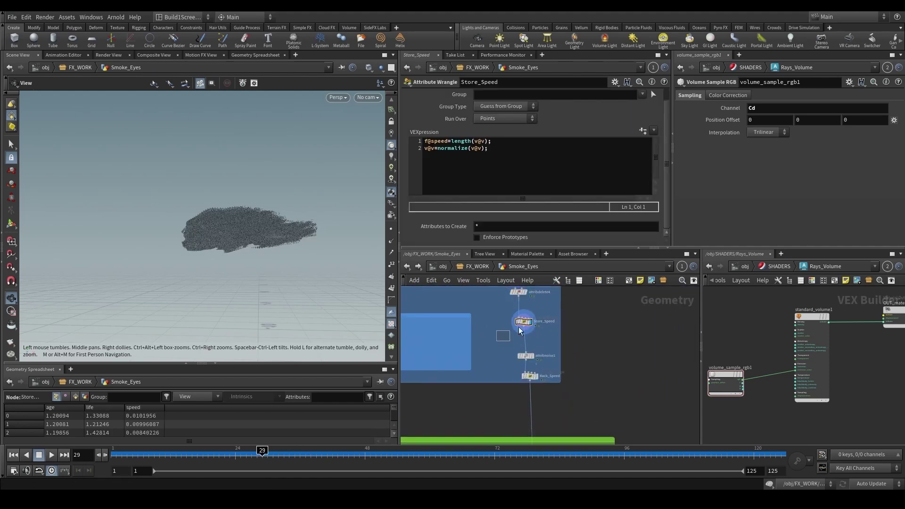
{"action": "left_click", "coordinate": [529, 376]}
{"action": "scroll", "coordinate": [532, 396], "scroll_direction": "down", "scroll_amount": 3}
{"action": "middle_click_drag", "start_coordinate": [466, 391], "coordinate": [505, 369]}
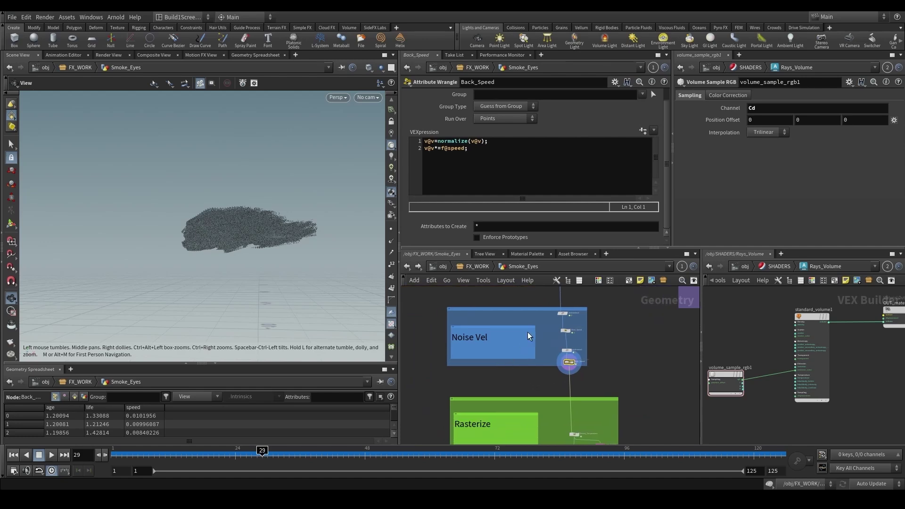
- Set Scale Vectors to 1 in the viewport's guide display options
{"action": "scroll", "coordinate": [258, 218], "scroll_direction": "up", "scroll_amount": 6}
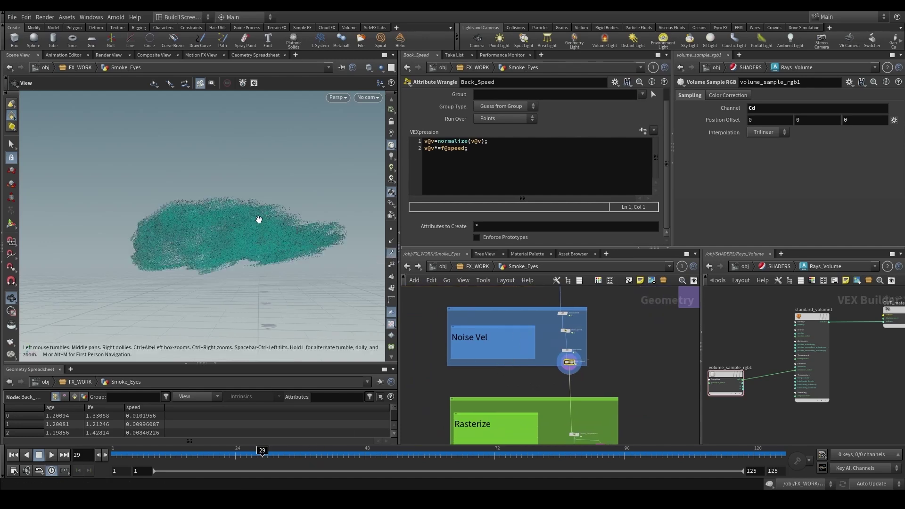
{"action": "key", "text": "d"}
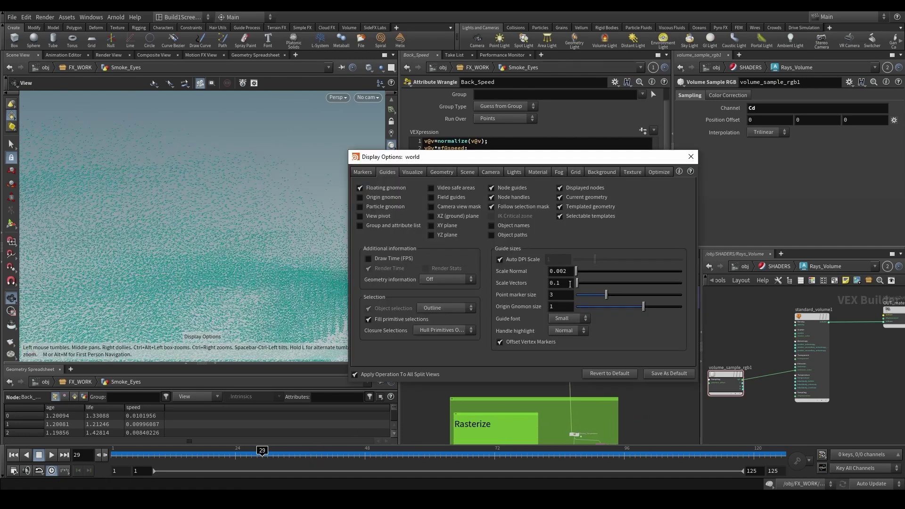
{"action": "double_click", "coordinate": [565, 283]}
{"action": "type", "text": "1"}
{"action": "key", "text": "Return"}
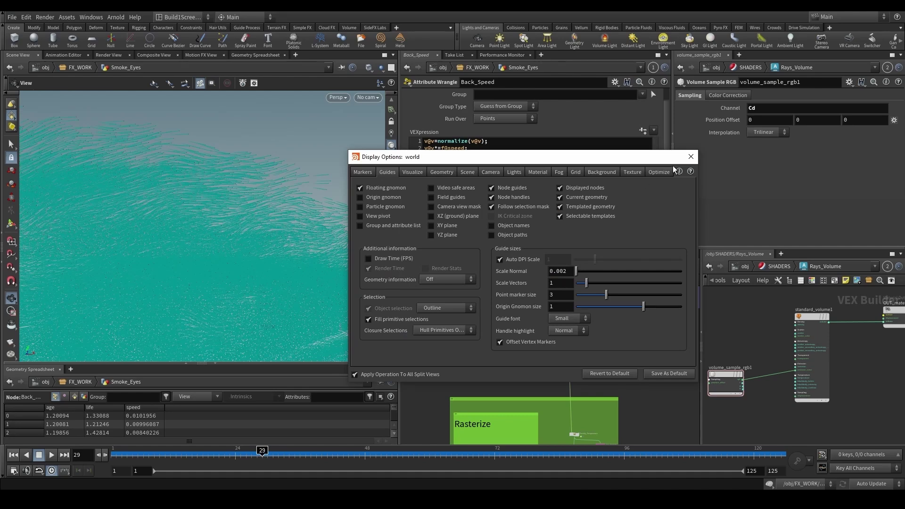
{"action": "left_click", "coordinate": [691, 157]}
- Display attribdelete4 and Back_Speed in turn to compare the velocity trails before and after the noise
{"action": "scroll", "coordinate": [549, 352], "scroll_direction": "up", "scroll_amount": 3}
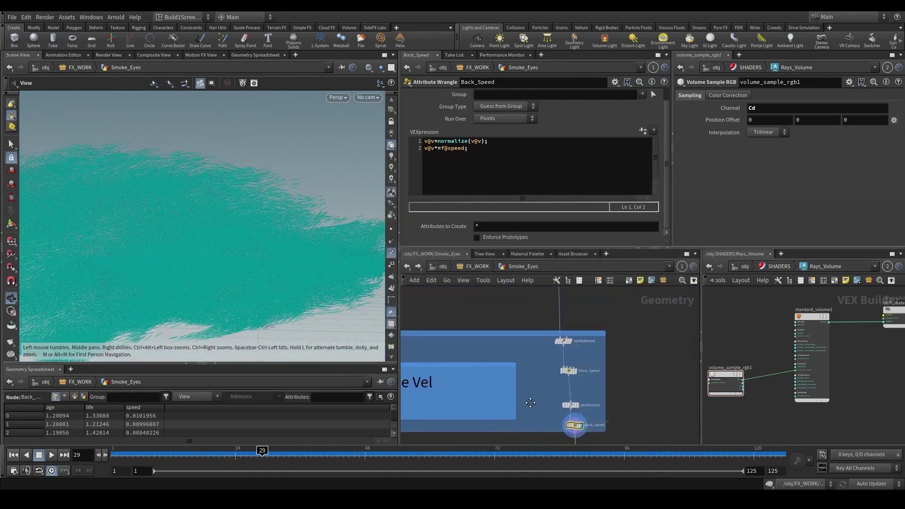
{"action": "left_click", "coordinate": [562, 341]}
{"action": "middle_click_drag", "start_coordinate": [553, 400], "coordinate": [527, 360]}
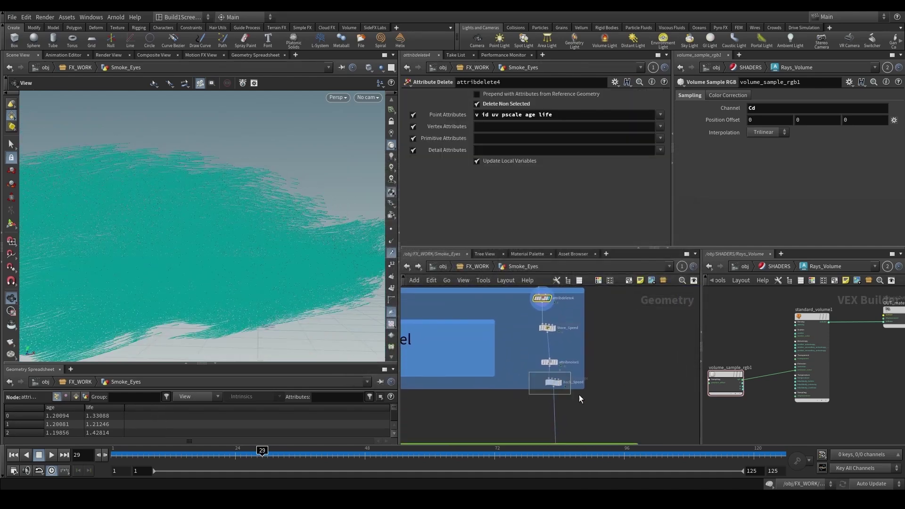
{"action": "left_click", "coordinate": [553, 382]}
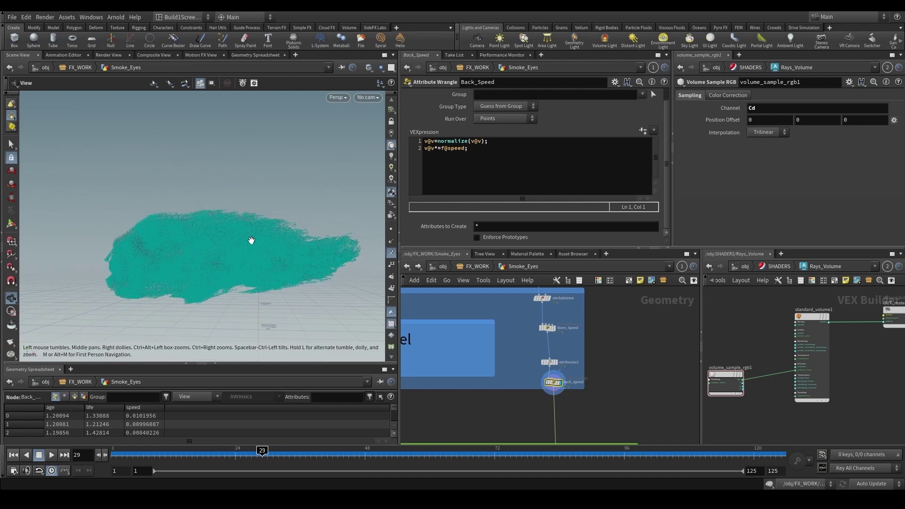
{"action": "left_click_drag", "start_coordinate": [239, 217], "coordinate": [259, 236]}
{"action": "scroll", "coordinate": [250, 232], "scroll_direction": "up", "scroll_amount": 3}
{"action": "scroll", "coordinate": [504, 364], "scroll_direction": "down", "scroll_amount": 4}
{"action": "middle_click_drag", "start_coordinate": [509, 384], "coordinate": [507, 330]}
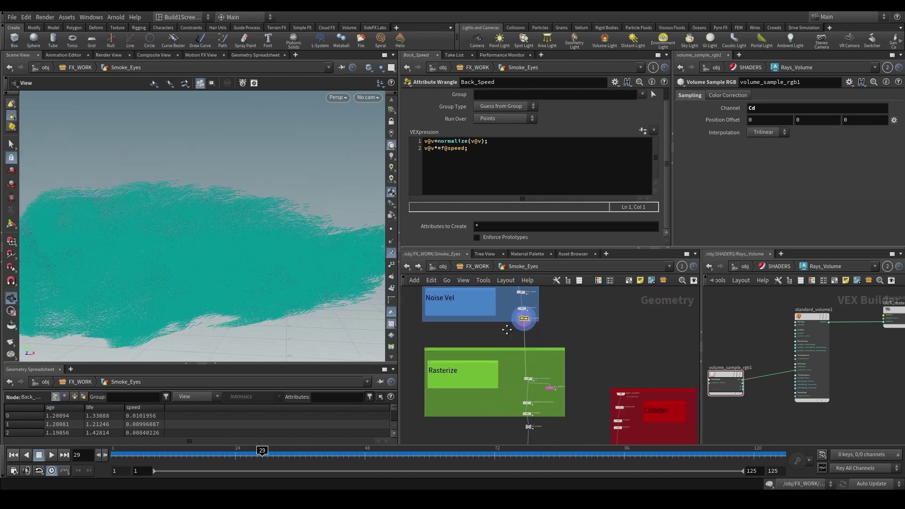
- Compare the velocity trails of attribdelete4 and Store_Speed, and examine the Store_Speed expressions that store the speed and normalize v
{"action": "scroll", "coordinate": [499, 335], "scroll_direction": "up", "scroll_amount": 5}
{"action": "left_click", "coordinate": [510, 357]}
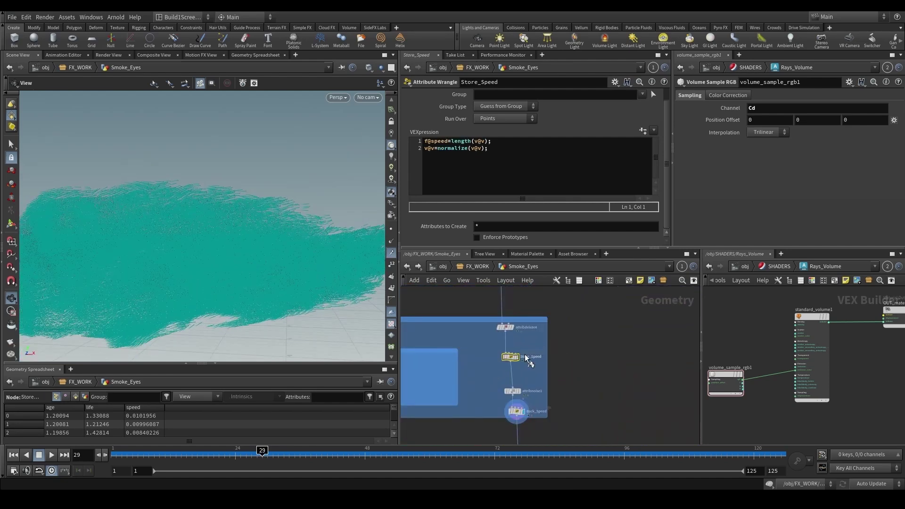
{"action": "left_click", "coordinate": [517, 358]}
{"action": "scroll", "coordinate": [490, 336], "scroll_direction": "up", "scroll_amount": 3}
{"action": "left_click", "coordinate": [529, 319]}
{"action": "left_click", "coordinate": [538, 370]}
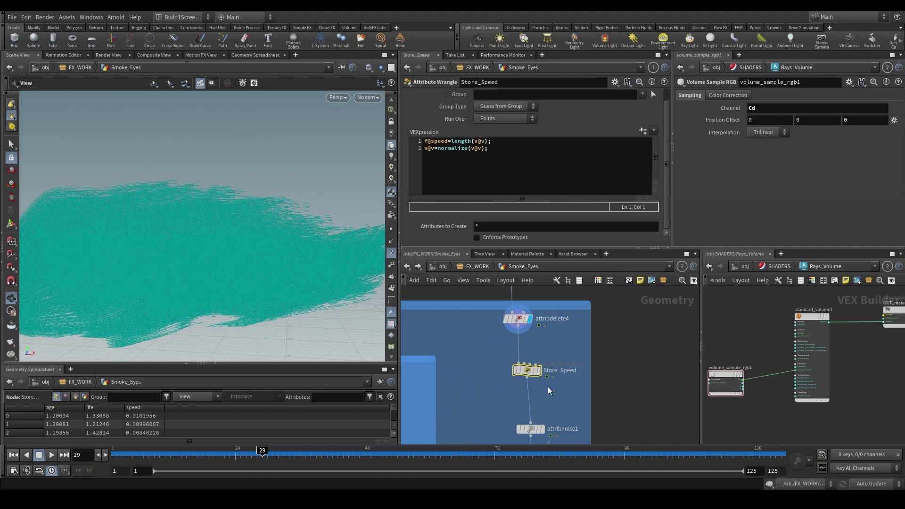
{"action": "middle_click_drag", "start_coordinate": [496, 397], "coordinate": [491, 374]}
{"action": "key", "text": "f"}
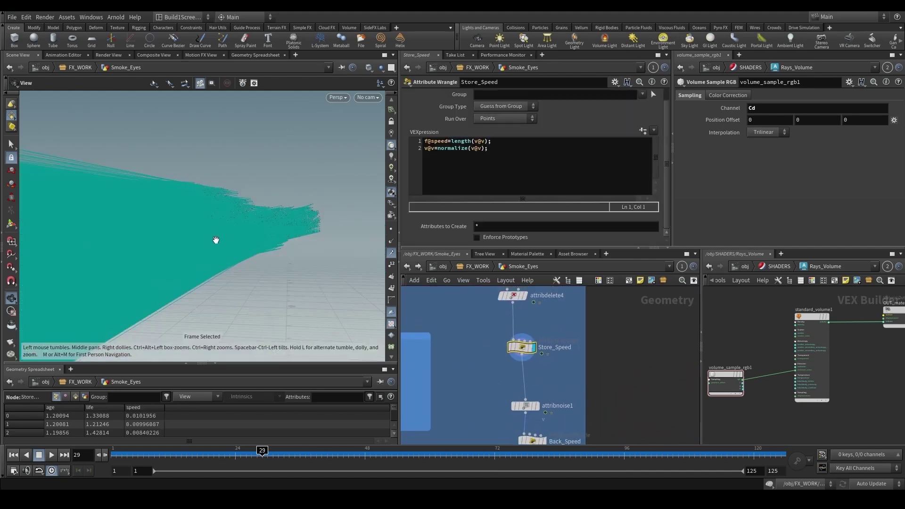
{"action": "left_click_drag", "start_coordinate": [213, 276], "coordinate": [321, 255]}
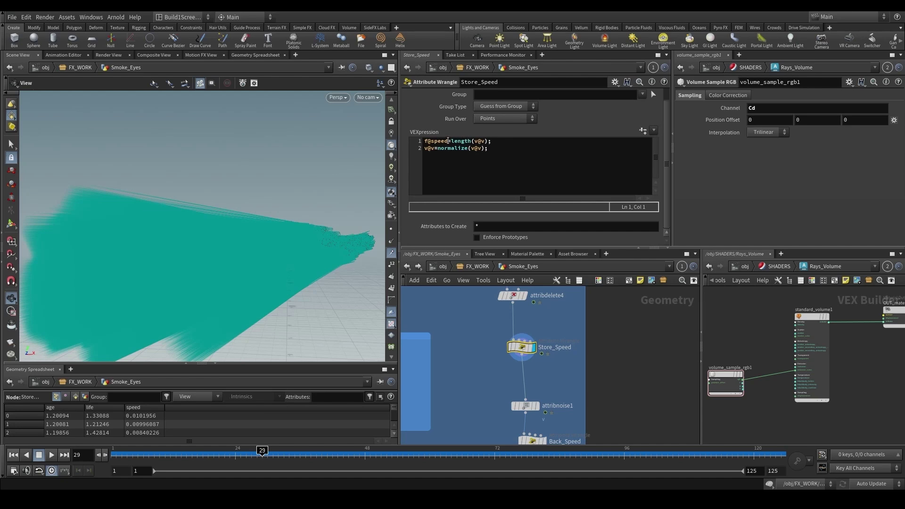
{"action": "left_click_drag", "start_coordinate": [449, 141], "coordinate": [420, 144]}
{"action": "left_click_drag", "start_coordinate": [499, 152], "coordinate": [421, 150]}
- Display attribnoise1 and inspect the attribute and noise value settings it applies to the velocity
{"action": "middle_click_drag", "start_coordinate": [461, 383], "coordinate": [449, 334]}
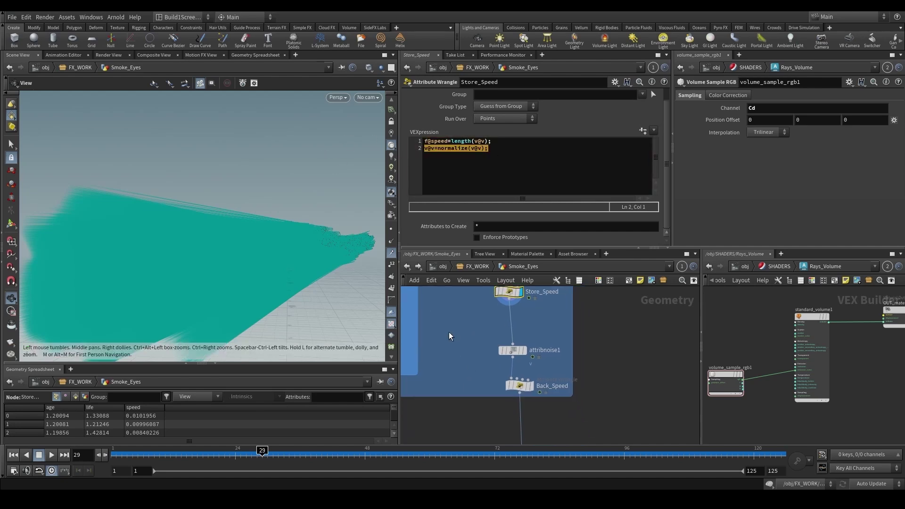
{"action": "left_click", "coordinate": [511, 351]}
{"action": "left_click", "coordinate": [525, 350]}
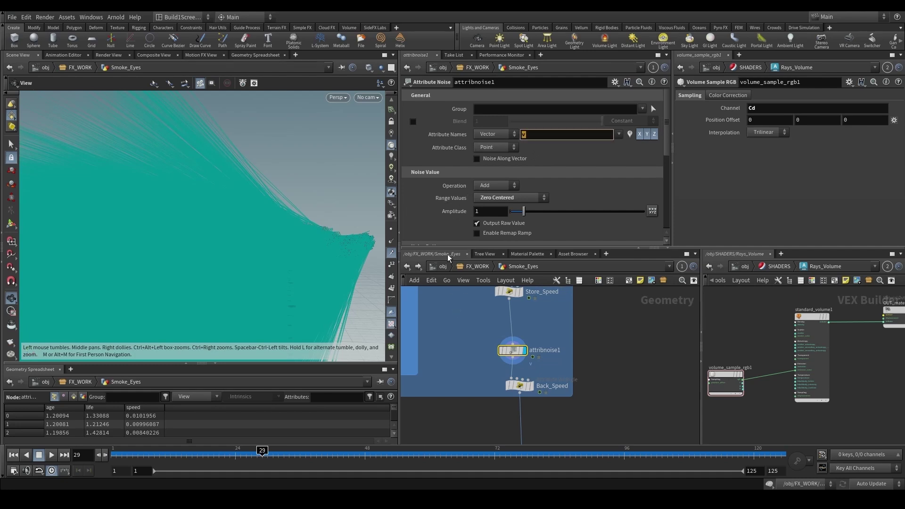
{"action": "scroll", "coordinate": [445, 211], "scroll_direction": "down", "scroll_amount": 2}
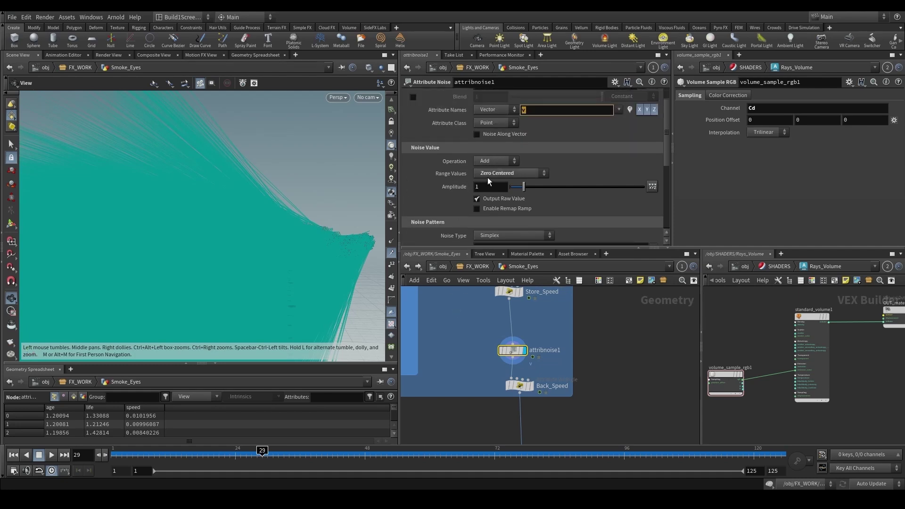
- Display Back_Speed and examine its VEX lines that normalize v and multiply it by the stored speed
{"action": "left_click", "coordinate": [519, 386]}
{"action": "left_click", "coordinate": [530, 385]}
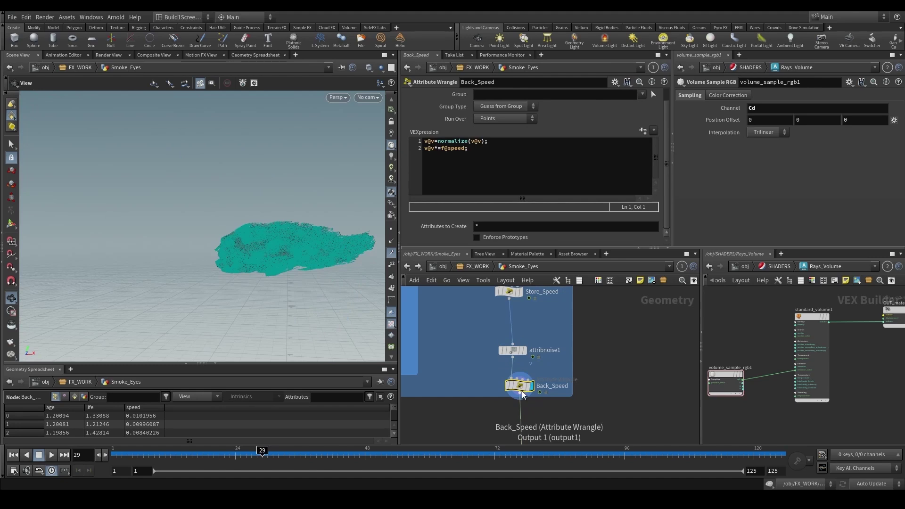
{"action": "left_click_drag", "start_coordinate": [490, 141], "coordinate": [373, 132]}
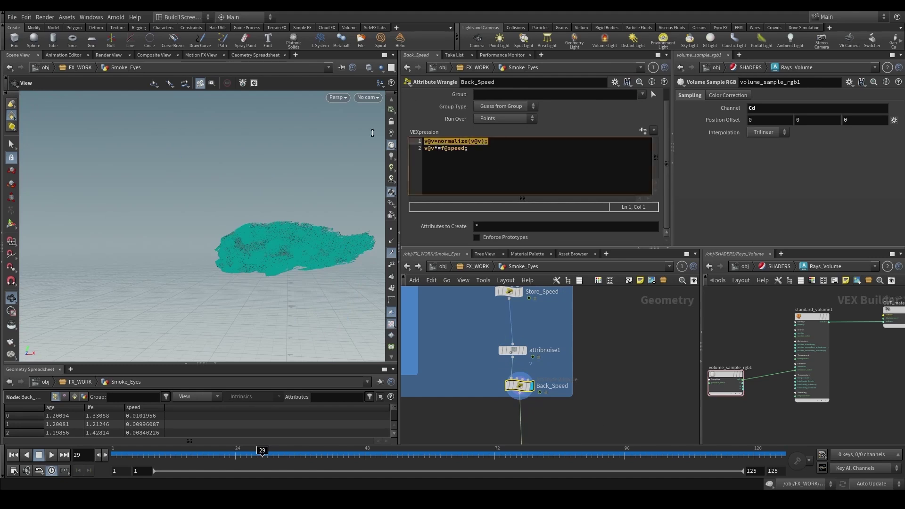
{"action": "left_click", "coordinate": [542, 152]}
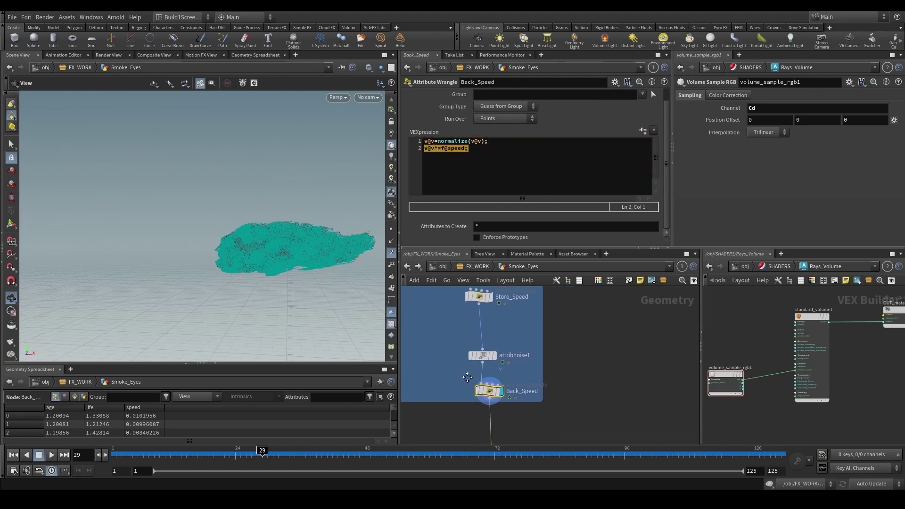
{"action": "left_click", "coordinate": [525, 349]}
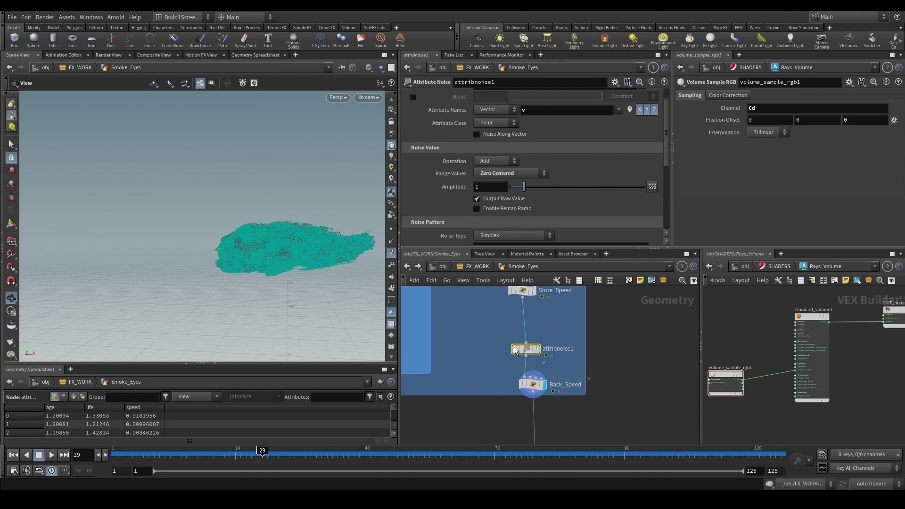
{"action": "left_click_drag", "start_coordinate": [481, 362], "coordinate": [538, 404]}
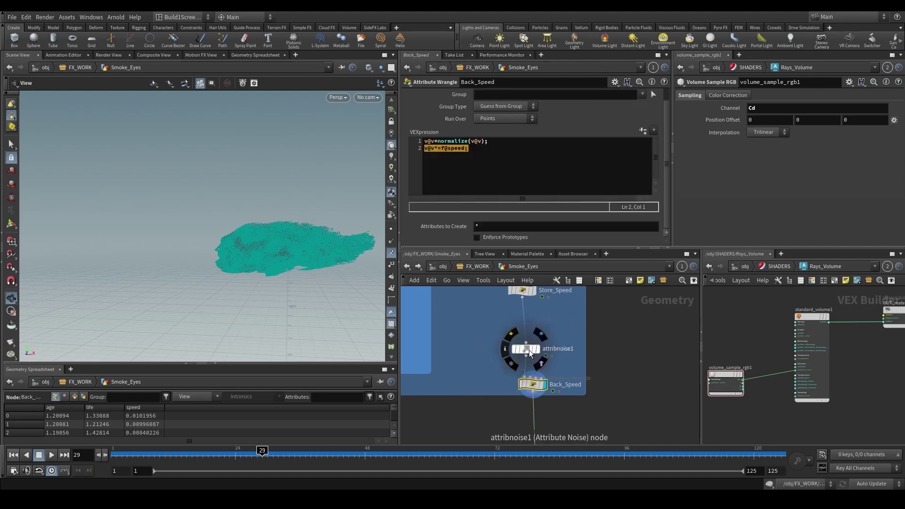
{"action": "middle_click_drag", "start_coordinate": [484, 360], "coordinate": [495, 325]}
- Try an Amplitude of about 0.39 on attribnoise1, and undo the change
{"action": "left_click", "coordinate": [535, 314]}
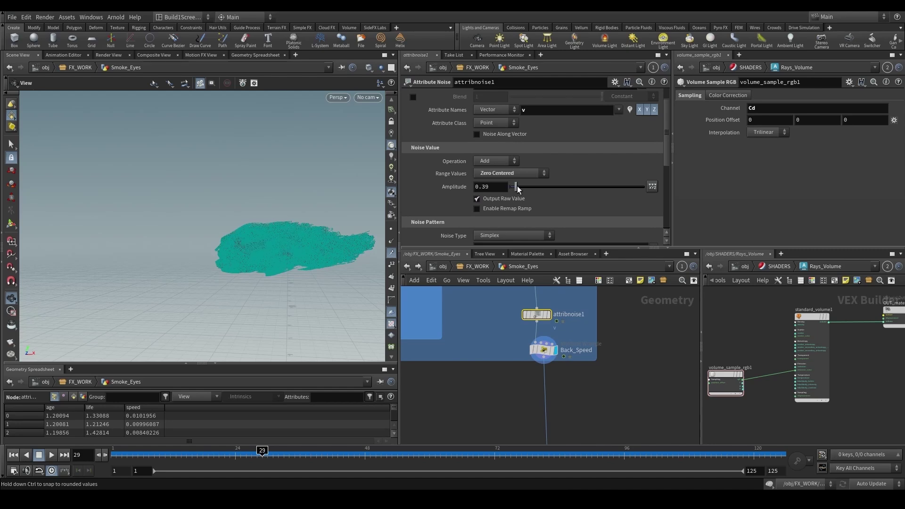
{"action": "left_click_drag", "start_coordinate": [513, 187], "coordinate": [515, 189]}
{"action": "key", "text": "ctrl+z"}
- Go to the Rasterize section below Noise Vel and examine its nodes
{"action": "scroll", "coordinate": [493, 356], "scroll_direction": "down", "scroll_amount": 3}
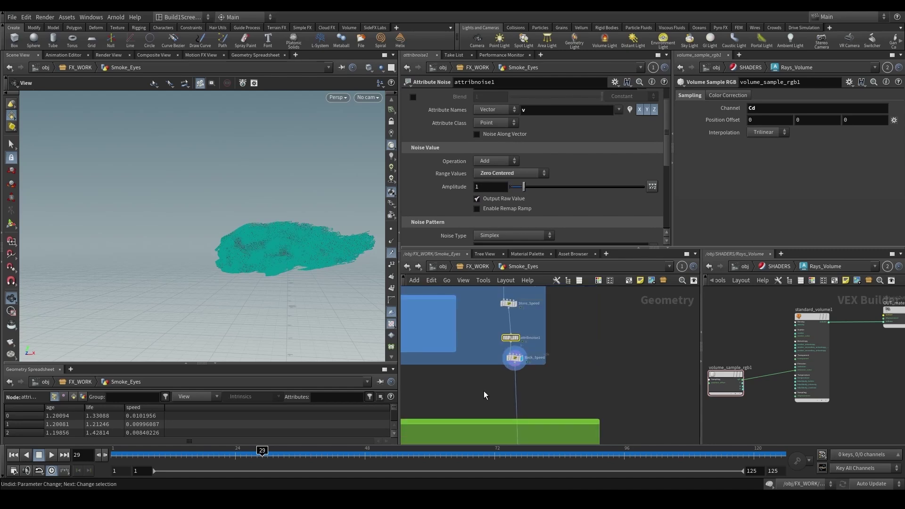
{"action": "middle_click_drag", "start_coordinate": [484, 392], "coordinate": [496, 339]}
{"action": "scroll", "coordinate": [486, 387], "scroll_direction": "up", "scroll_amount": 2}
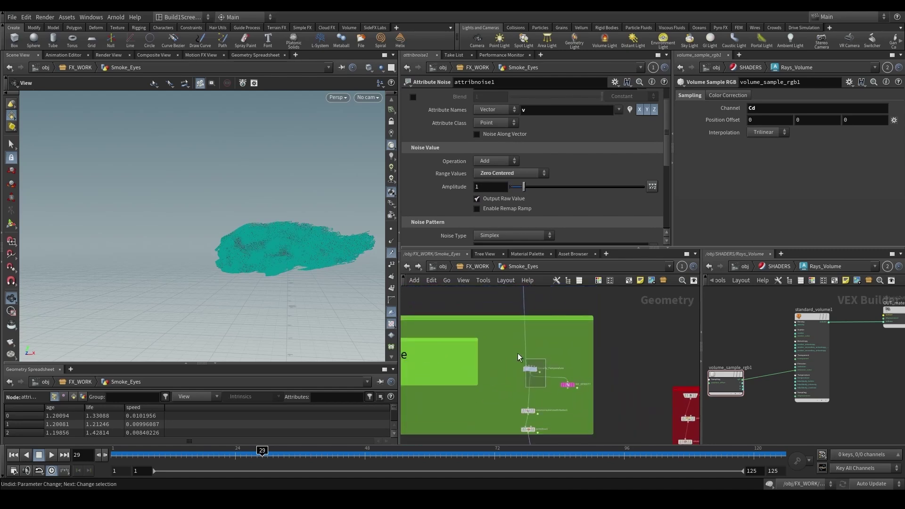
- Review the Density_Temperature wrangle's VEX code, then display the VIZ_DENSITY colour ramp on the particles at frame 75
{"action": "left_click", "coordinate": [528, 367]}
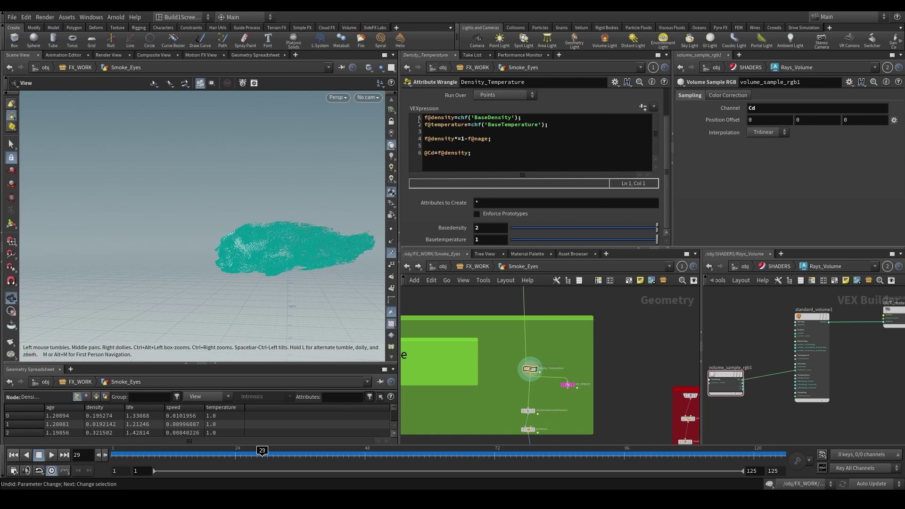
{"action": "left_click_drag", "start_coordinate": [418, 120], "coordinate": [563, 127]}
{"action": "left_click", "coordinate": [563, 127]}
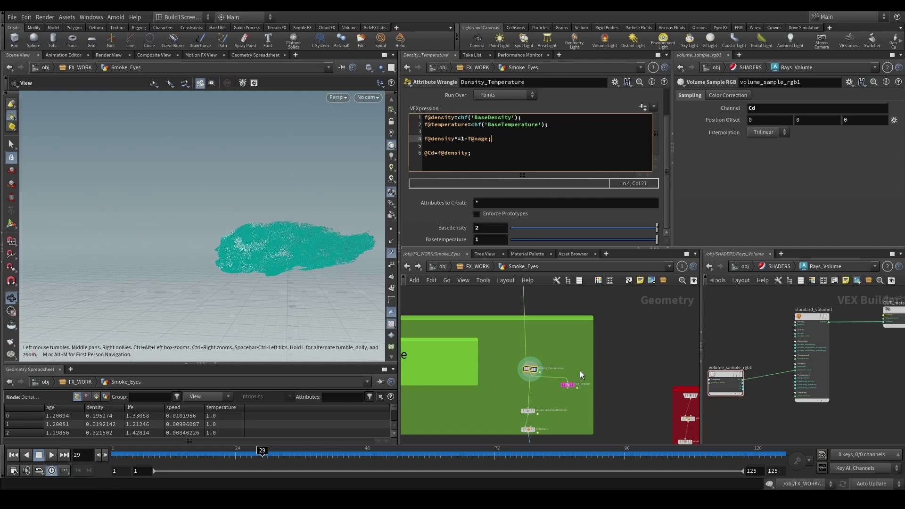
{"action": "left_click", "coordinate": [567, 384]}
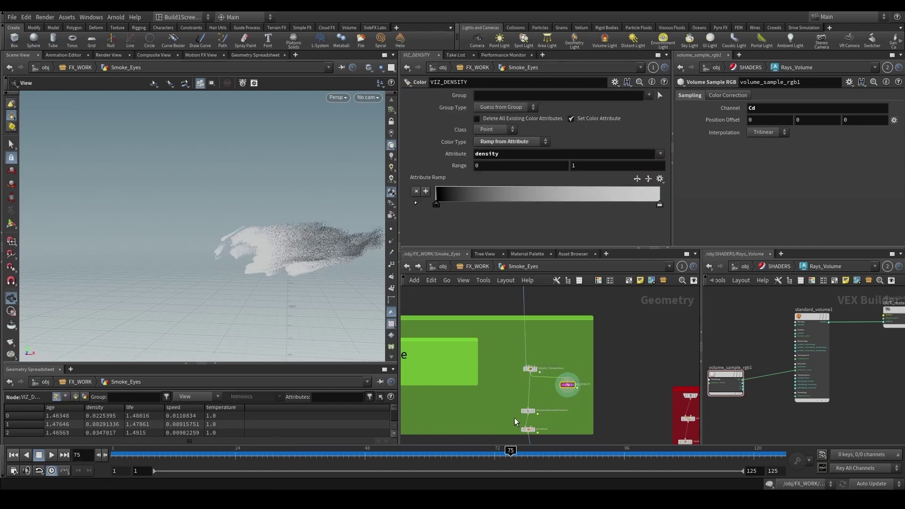
- Return to the Density_Temperature wrangle and highlight the nage attribute in its density multiplication line
{"action": "left_click", "coordinate": [530, 369]}
{"action": "left_click", "coordinate": [477, 141]}
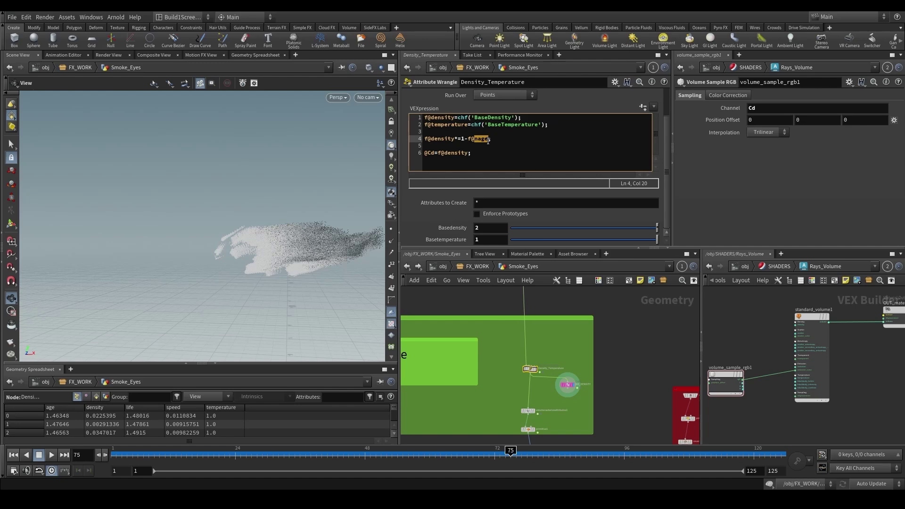
{"action": "scroll", "coordinate": [471, 333], "scroll_direction": "down", "scroll_amount": 3}
{"action": "middle_click_drag", "start_coordinate": [478, 297], "coordinate": [522, 280]}
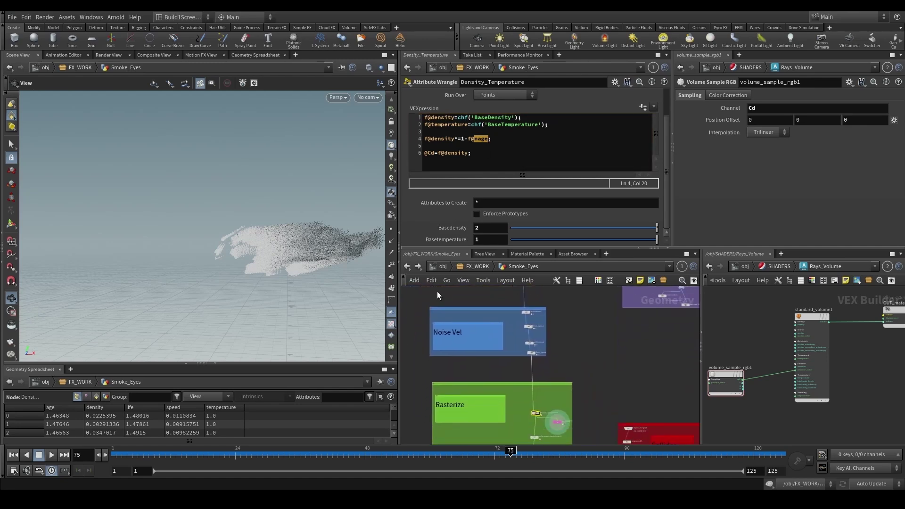
- Try the wrangle's density line as f@density*=f@nage; and preview the coloured particles up to frame 61
{"action": "left_click", "coordinate": [467, 138]}
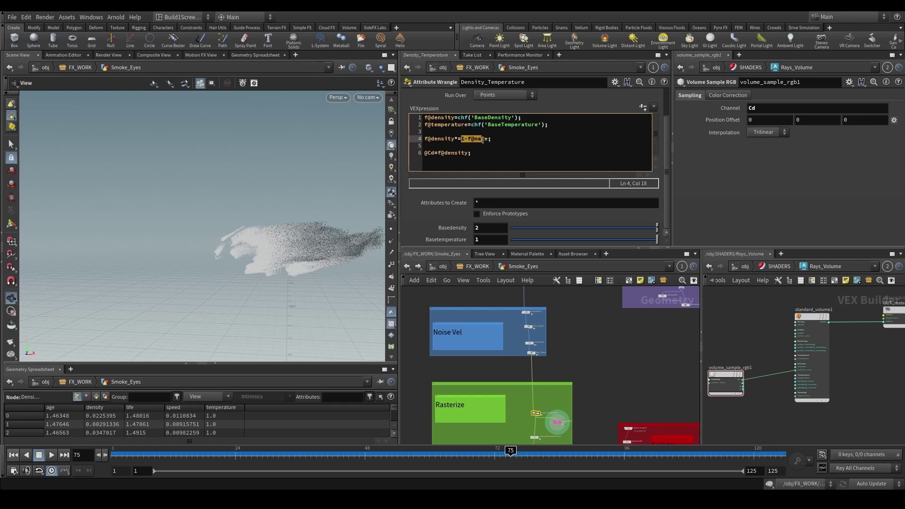
{"action": "middle_click_drag", "start_coordinate": [520, 366], "coordinate": [518, 357]}
{"action": "left_click", "coordinate": [469, 139]}
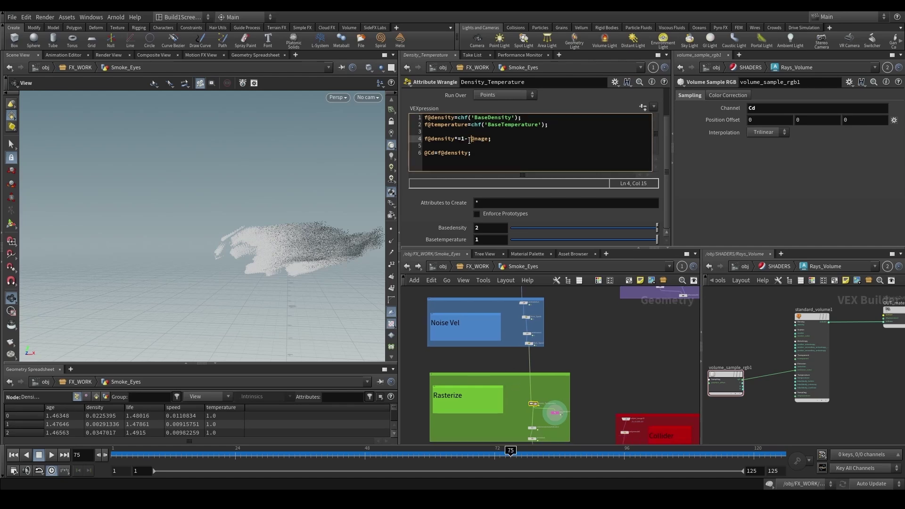
{"action": "left_click", "coordinate": [597, 330]}
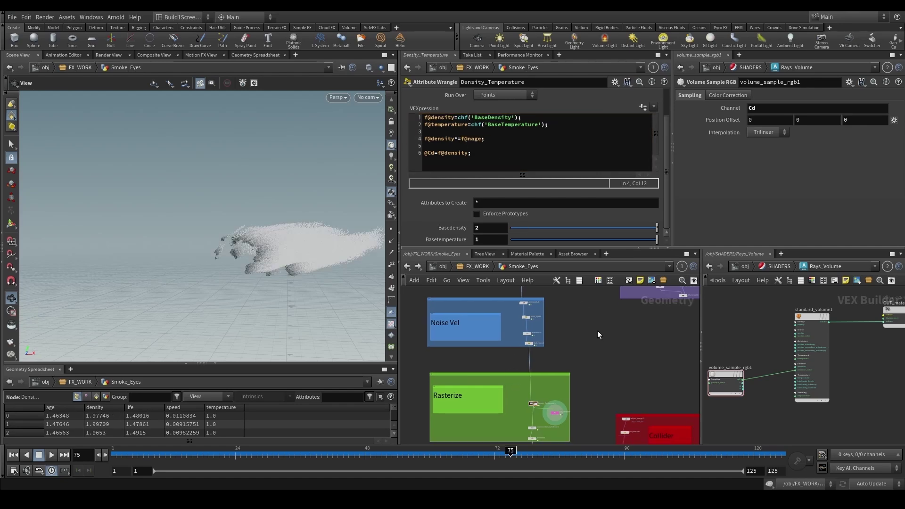
{"action": "left_click_drag", "start_coordinate": [270, 454], "coordinate": [435, 455]}
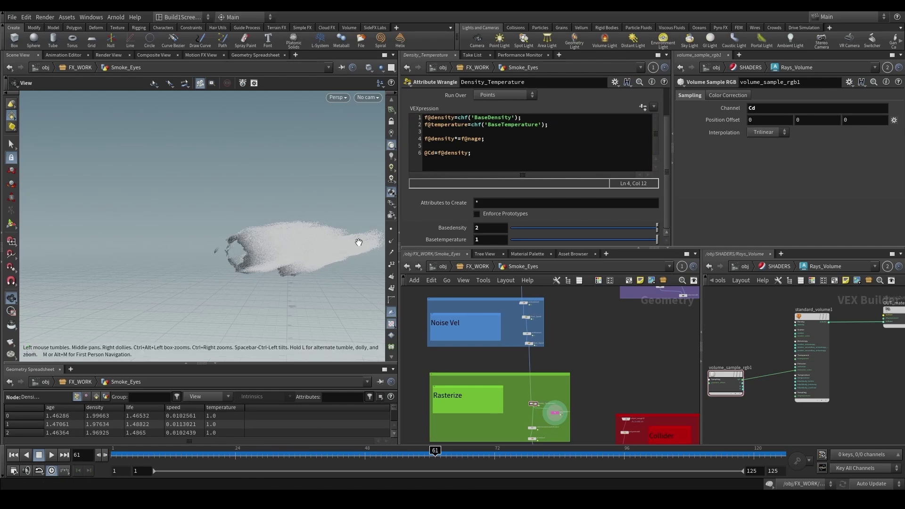
- Restore the wrangle's density line to f@density*=1-f@nage; and preview the particles up to frame 102
{"action": "left_click", "coordinate": [522, 145]}
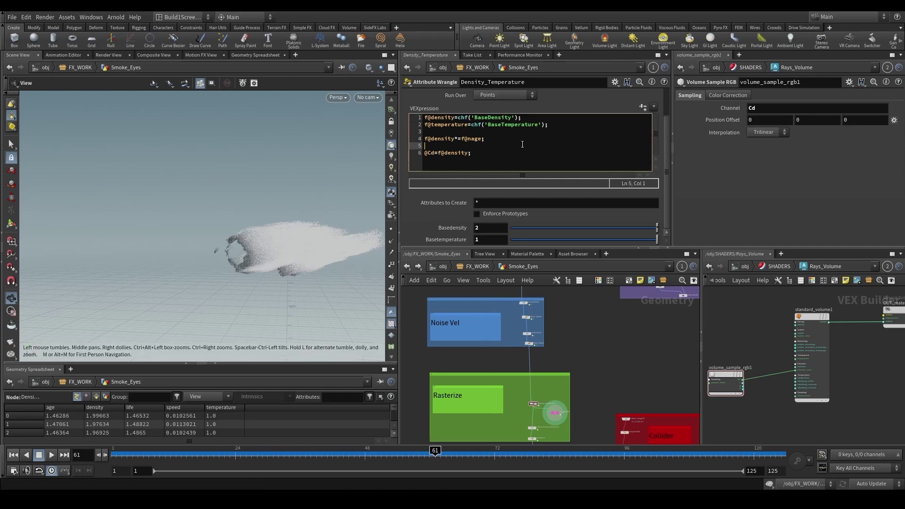
{"action": "left_click", "coordinate": [594, 349]}
{"action": "left_click_drag", "start_coordinate": [263, 459], "coordinate": [408, 459]}
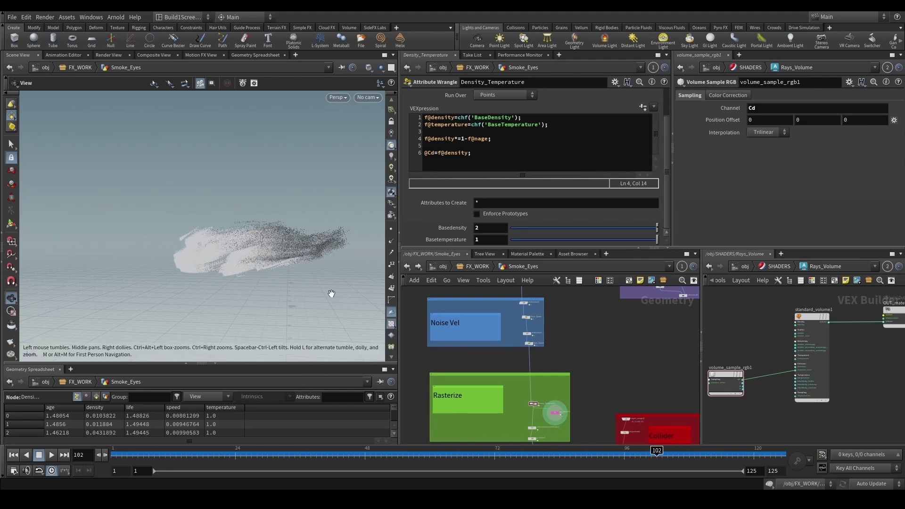
- Scrub the timeline to frame 70 to check how the particle density fades with age
{"action": "left_click", "coordinate": [481, 158]}
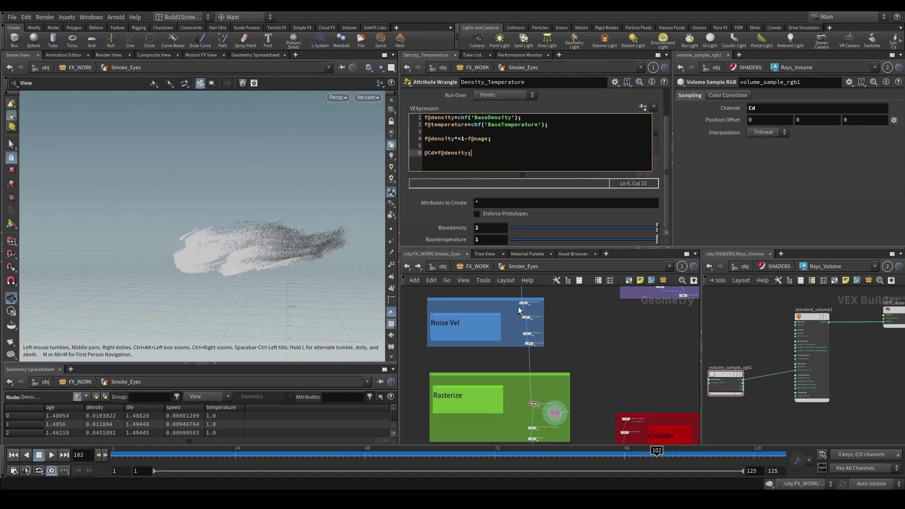
{"action": "scroll", "coordinate": [512, 420], "scroll_direction": "up", "scroll_amount": 3}
{"action": "middle_click_drag", "start_coordinate": [512, 420], "coordinate": [545, 338]}
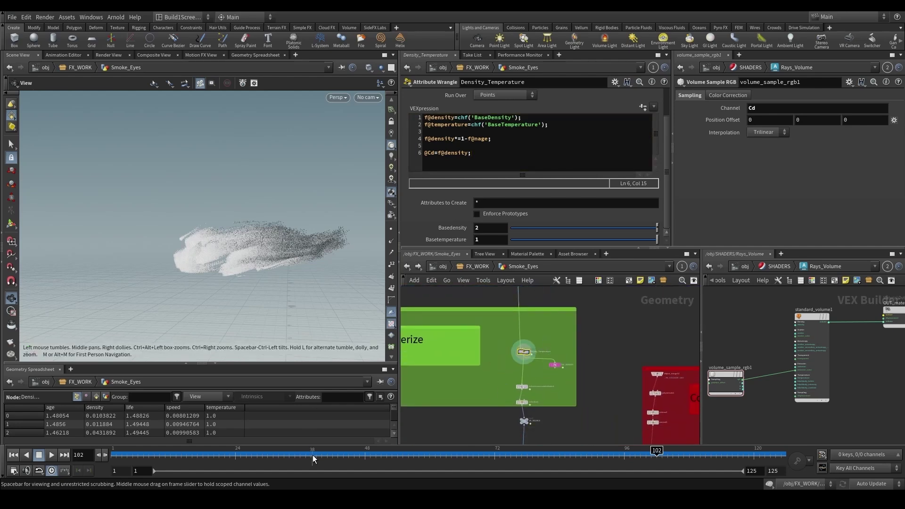
{"action": "left_click_drag", "start_coordinate": [312, 454], "coordinate": [483, 453]}
- Display the volumerasterizeattributes1 node in the Rasterize section and view its volumes at frame 64
{"action": "scroll", "coordinate": [505, 394], "scroll_direction": "up", "scroll_amount": 3}
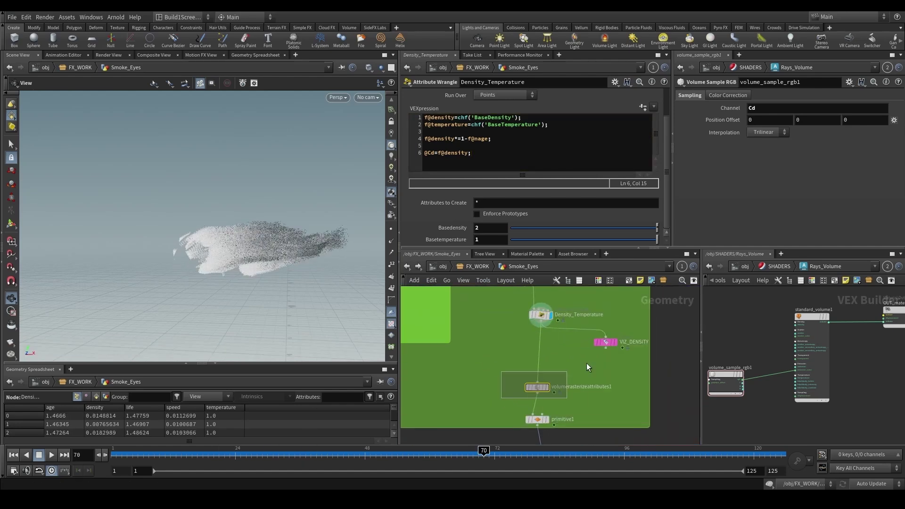
{"action": "left_click", "coordinate": [537, 387]}
{"action": "left_click", "coordinate": [546, 387]}
{"action": "middle_click_drag", "start_coordinate": [565, 368], "coordinate": [553, 335]}
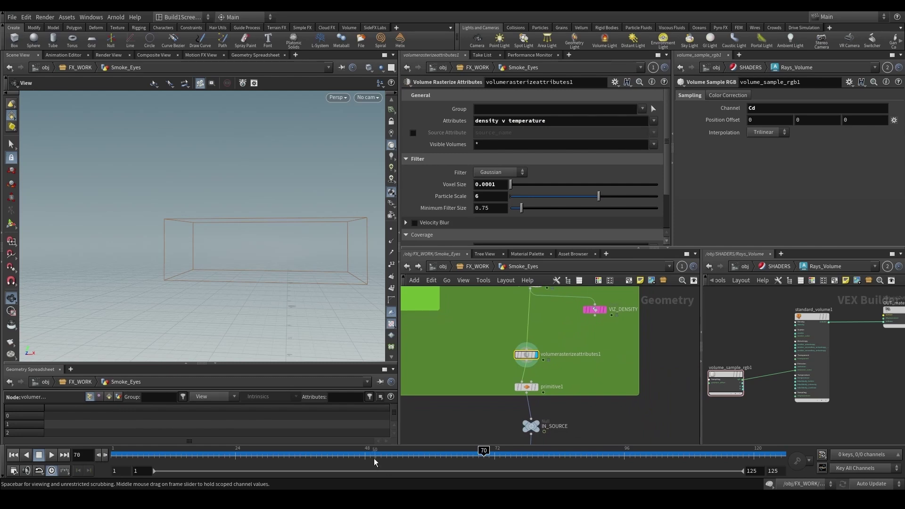
{"action": "left_click_drag", "start_coordinate": [437, 451], "coordinate": [451, 452]}
- Compare the settings of volumerasterizeattributes1 and primitive1, then display primitive1 and inspect its volume from several angles
{"action": "left_click", "coordinate": [526, 387]}
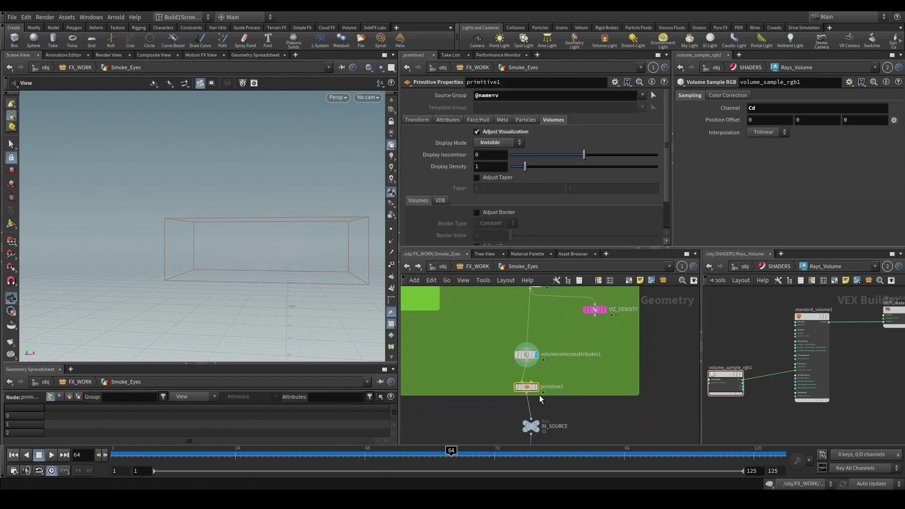
{"action": "left_click", "coordinate": [526, 355]}
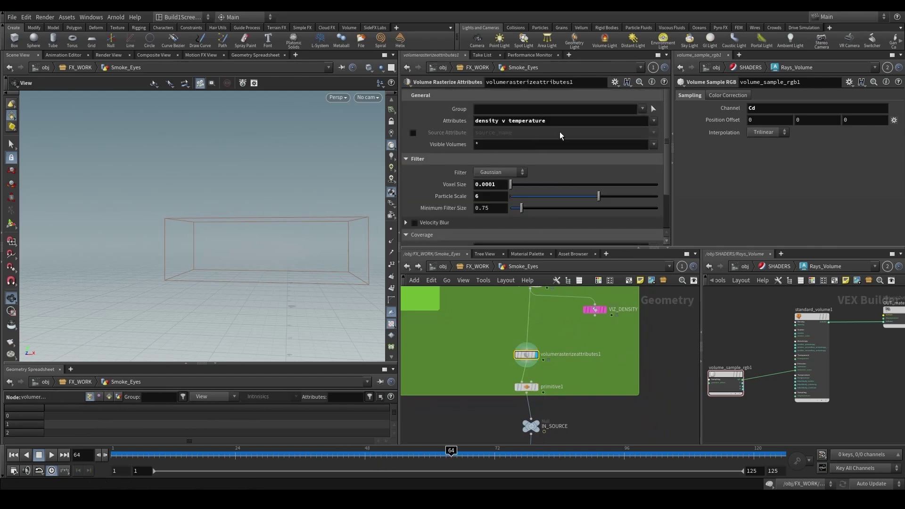
{"action": "left_click", "coordinate": [527, 387]}
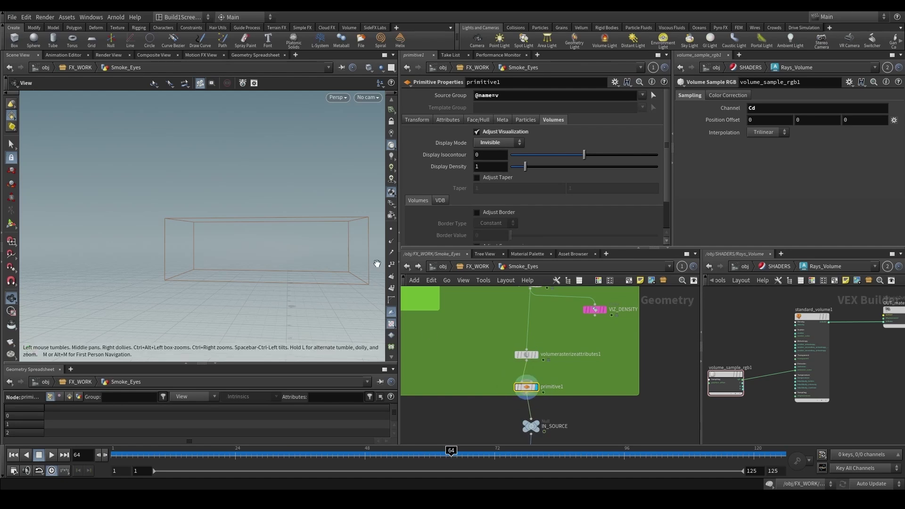
{"action": "left_click_drag", "start_coordinate": [338, 268], "coordinate": [330, 226]}
{"action": "left_click_drag", "start_coordinate": [281, 265], "coordinate": [217, 264]}
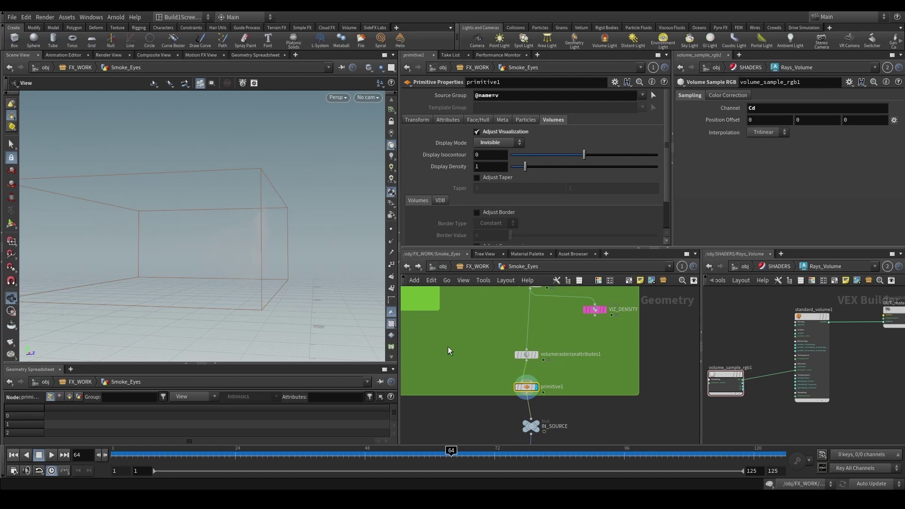
{"action": "left_click_drag", "start_coordinate": [301, 283], "coordinate": [325, 283]}
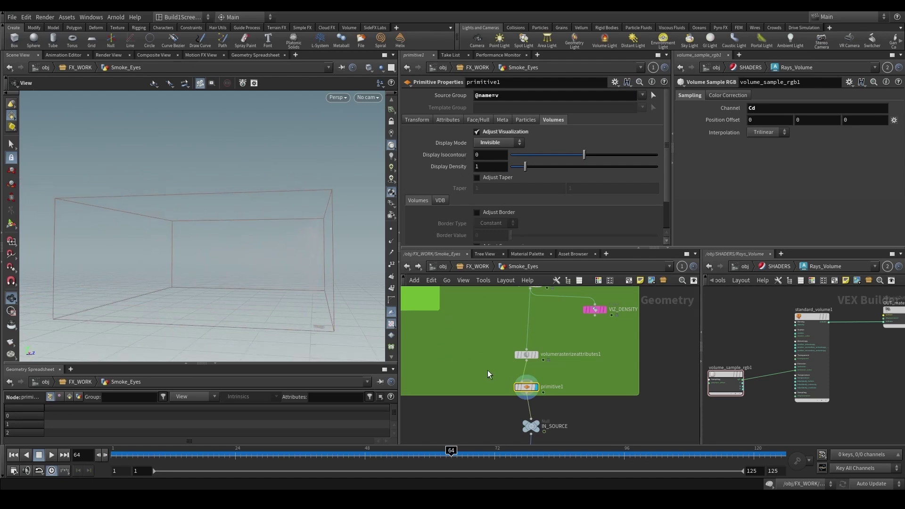
- Display the object_merge13 node in the Collider section to view the imported collider geometry
{"action": "scroll", "coordinate": [491, 362], "scroll_direction": "down", "scroll_amount": 5}
{"action": "scroll", "coordinate": [594, 317], "scroll_direction": "up", "scroll_amount": 5}
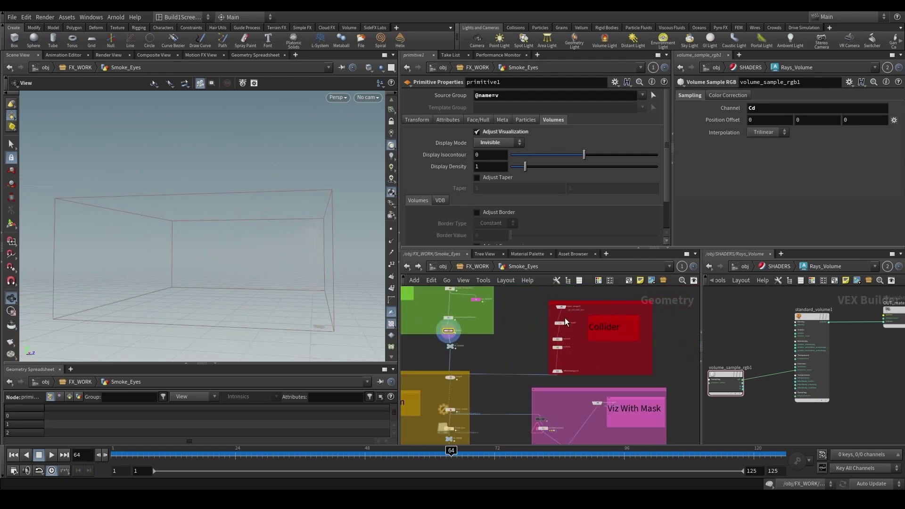
{"action": "left_click", "coordinate": [548, 299]}
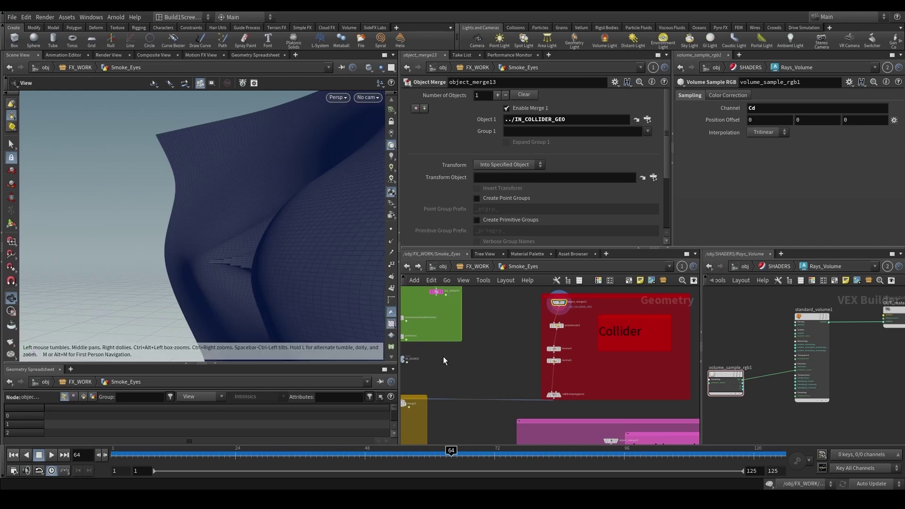
- Display the merge2 node of the Sim section, frame its geometry and view the eye collider from the front
{"action": "middle_click_drag", "start_coordinate": [443, 356], "coordinate": [477, 403]}
{"action": "scroll", "coordinate": [478, 396], "scroll_direction": "up", "scroll_amount": 2}
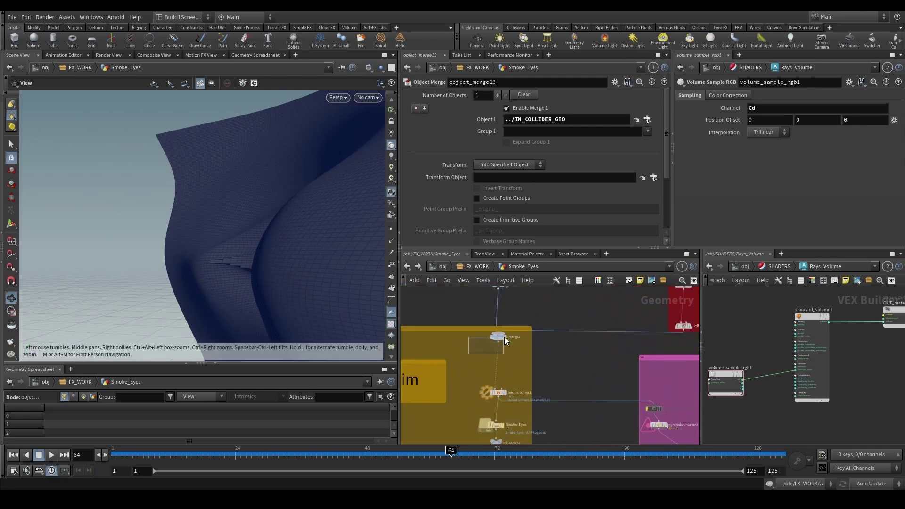
{"action": "left_click_drag", "start_coordinate": [504, 337], "coordinate": [507, 339]}
{"action": "key", "text": "g"}
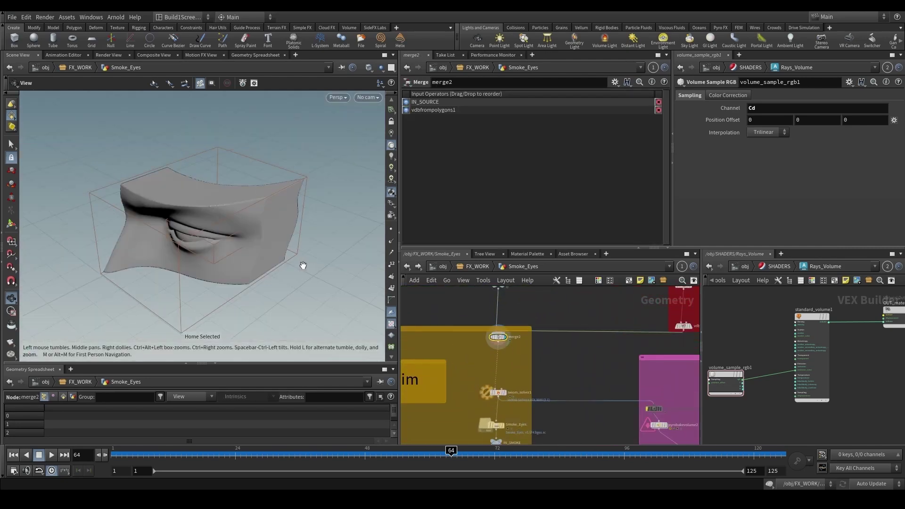
{"action": "left_click_drag", "start_coordinate": [303, 265], "coordinate": [335, 240]}
- Display the vdbfrompolygons1 node of the Collider section and review its VDB conversion settings
{"action": "scroll", "coordinate": [335, 241], "scroll_direction": "down", "scroll_amount": 3}
{"action": "middle_click_drag", "start_coordinate": [553, 332], "coordinate": [507, 371]}
{"action": "scroll", "coordinate": [609, 356], "scroll_direction": "up", "scroll_amount": 2}
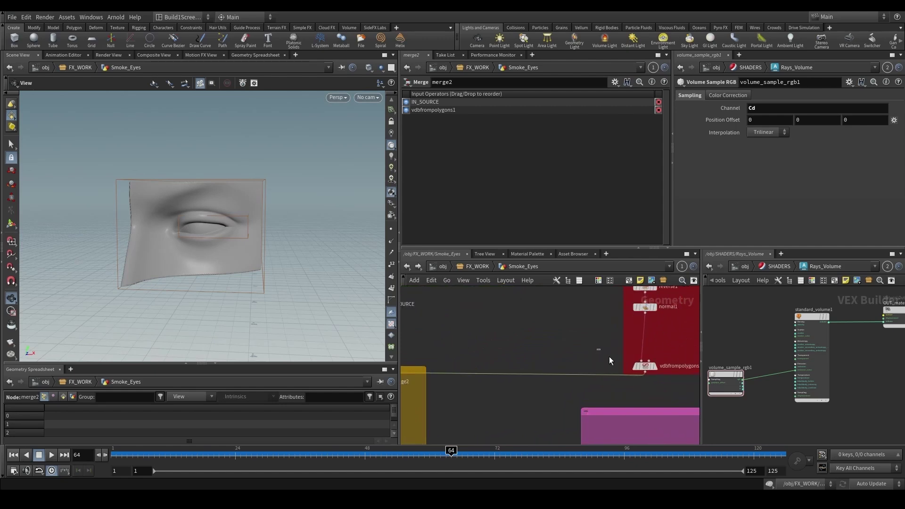
{"action": "left_click", "coordinate": [645, 365]}
{"action": "scroll", "coordinate": [626, 354], "scroll_direction": "down", "scroll_amount": 2}
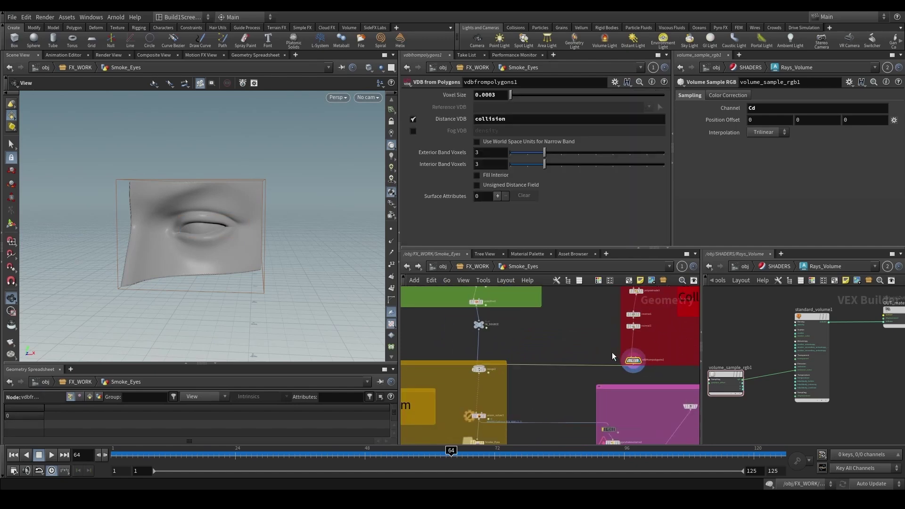
- Display the IN_SOURCE null to view the smoke source volume on its own
{"action": "scroll", "coordinate": [518, 374], "scroll_direction": "up", "scroll_amount": 2}
{"action": "mouse_move", "coordinate": [539, 332]}
{"action": "middle_mouse_down"}
{"action": "mouse_move", "coordinate": [488, 351]}
{"action": "mouse_move", "coordinate": [540, 375]}
{"action": "mouse_move", "coordinate": [532, 336]}
{"action": "middle_mouse_up"}
{"action": "left_click", "coordinate": [502, 366]}
{"action": "scroll", "coordinate": [530, 337], "scroll_direction": "down", "scroll_amount": 2}
{"action": "middle_click_drag", "start_coordinate": [638, 336], "coordinate": [616, 354]}
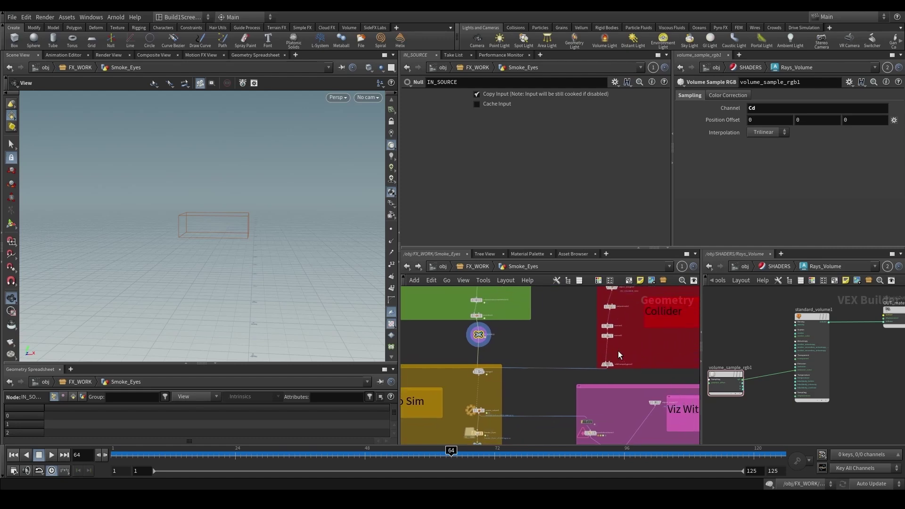
- Display the vdbfrompolygons1 collider again, followed by the merge2 node that combines it with the source
{"action": "scroll", "coordinate": [618, 351], "scroll_direction": "up", "scroll_amount": 1}
{"action": "left_click_drag", "start_coordinate": [632, 368], "coordinate": [591, 379]}
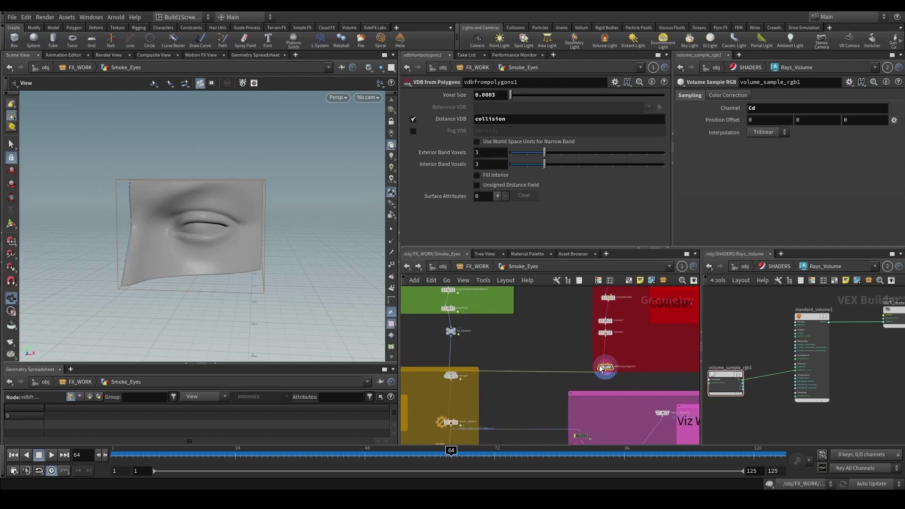
{"action": "scroll", "coordinate": [523, 384], "scroll_direction": "up", "scroll_amount": 3}
{"action": "left_click", "coordinate": [493, 369]}
{"action": "middle_click_drag", "start_coordinate": [420, 425], "coordinate": [463, 366]}
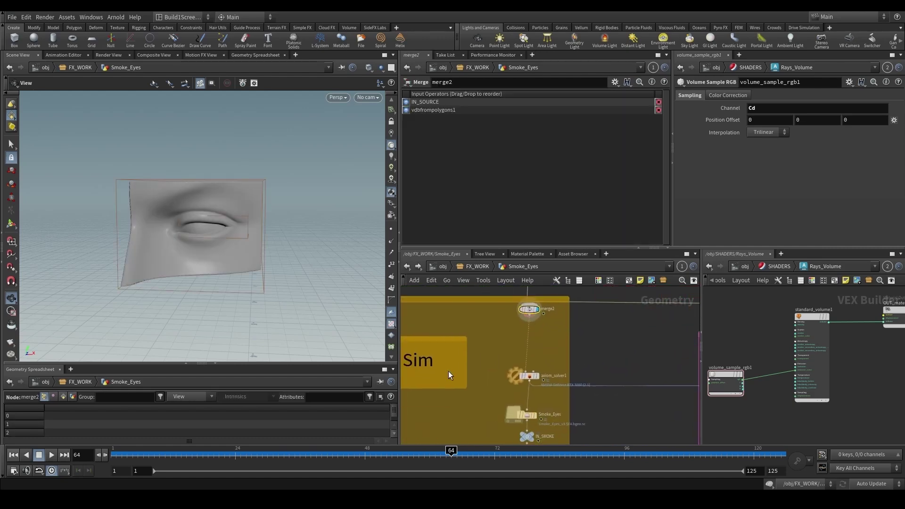
- Go to frame 1, display axiom_solver1 and examine its field resolution and sourcing settings
{"action": "left_click_drag", "start_coordinate": [178, 455], "coordinate": [114, 454]}
{"action": "left_click", "coordinate": [536, 376]}
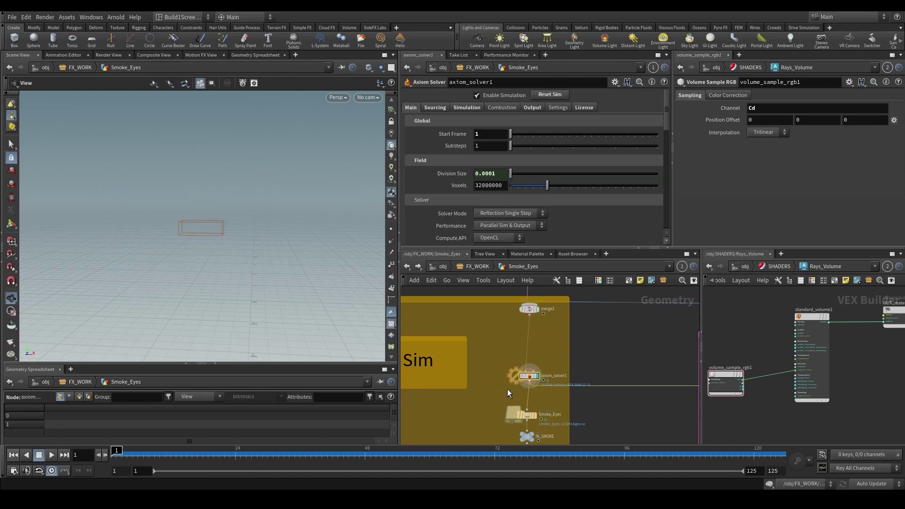
{"action": "left_click", "coordinate": [433, 107]}
{"action": "left_click", "coordinate": [410, 107]}
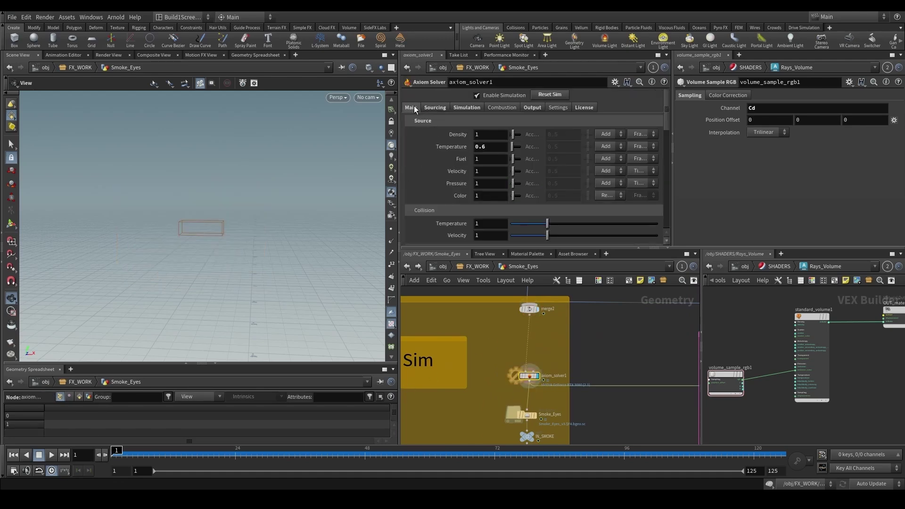
{"action": "left_click", "coordinate": [436, 108]}
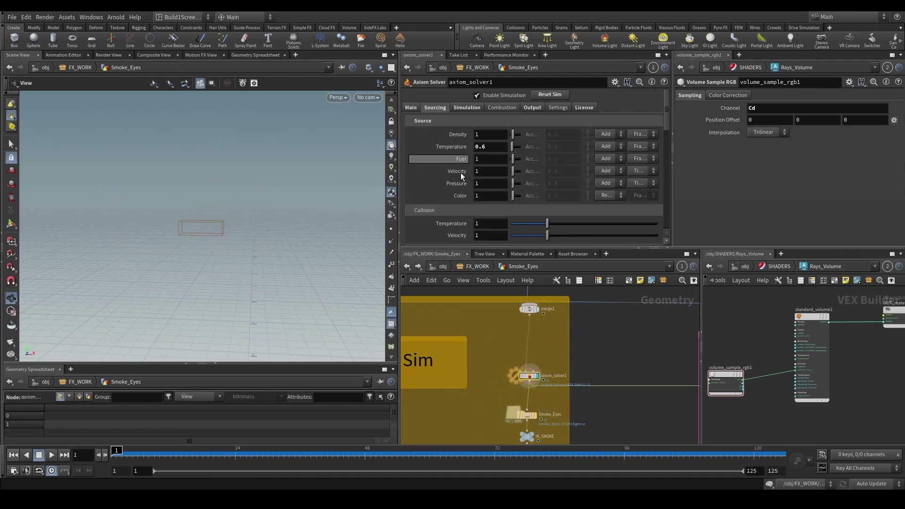
{"action": "scroll", "coordinate": [460, 173], "scroll_direction": "down", "scroll_amount": 3}
{"action": "scroll", "coordinate": [449, 176], "scroll_direction": "up", "scroll_amount": 2}
{"action": "scroll", "coordinate": [449, 174], "scroll_direction": "up", "scroll_amount": 1}
- Examine the density Dissipation expression and value in the Axiom solver's simulation settings
{"action": "left_click", "coordinate": [465, 107]}
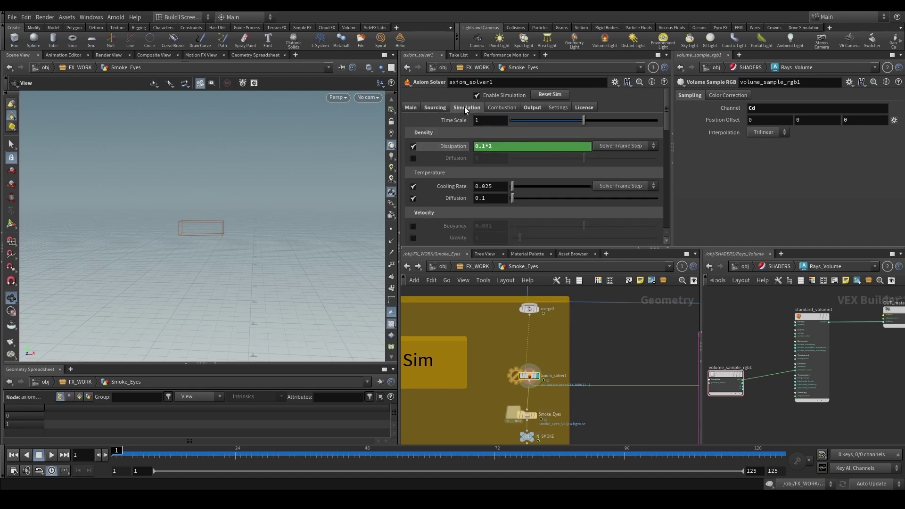
{"action": "left_click", "coordinate": [458, 149]}
{"action": "left_click", "coordinate": [457, 149]}
- Examine the Axiom solver's main settings, from the solver mode down to the compute device and memory information
{"action": "left_click", "coordinate": [410, 107]}
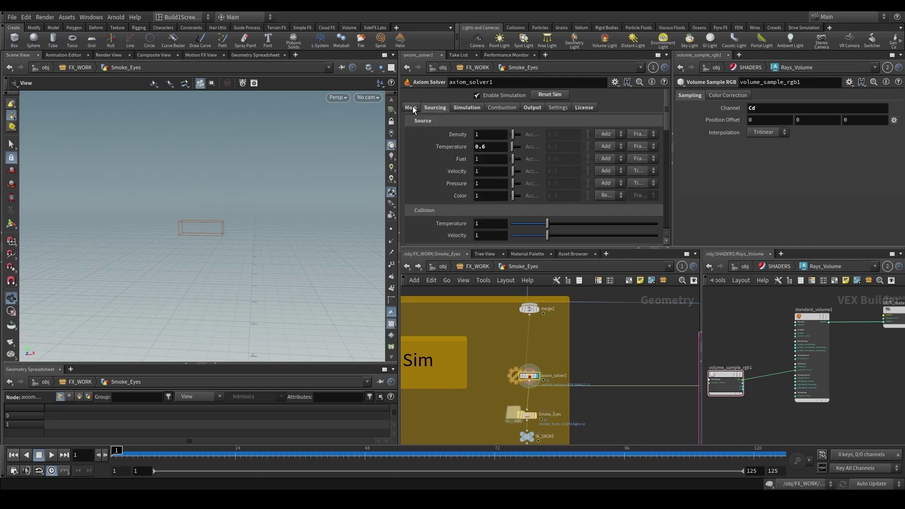
{"action": "scroll", "coordinate": [446, 194], "scroll_direction": "down", "scroll_amount": 5}
{"action": "scroll", "coordinate": [448, 194], "scroll_direction": "down", "scroll_amount": 2}
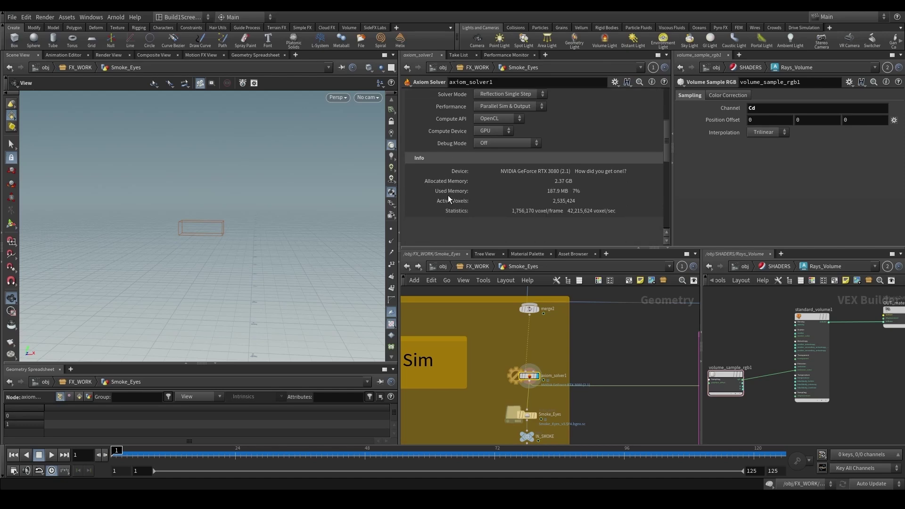
- Examine the Axiom solver's source multipliers and inspect the simulated smoke up to frame 45
{"action": "scroll", "coordinate": [448, 197], "scroll_direction": "up", "scroll_amount": 5}
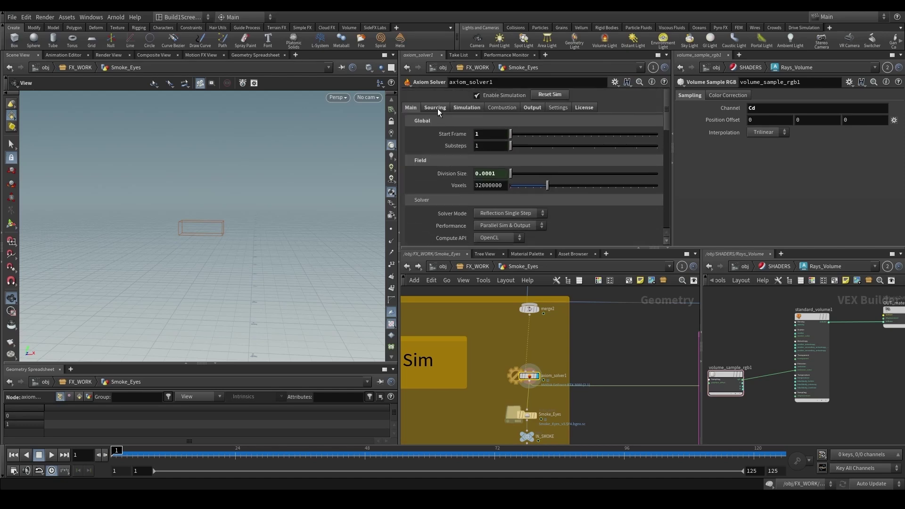
{"action": "left_click", "coordinate": [436, 108]}
{"action": "left_click_drag", "start_coordinate": [546, 384], "coordinate": [549, 383]}
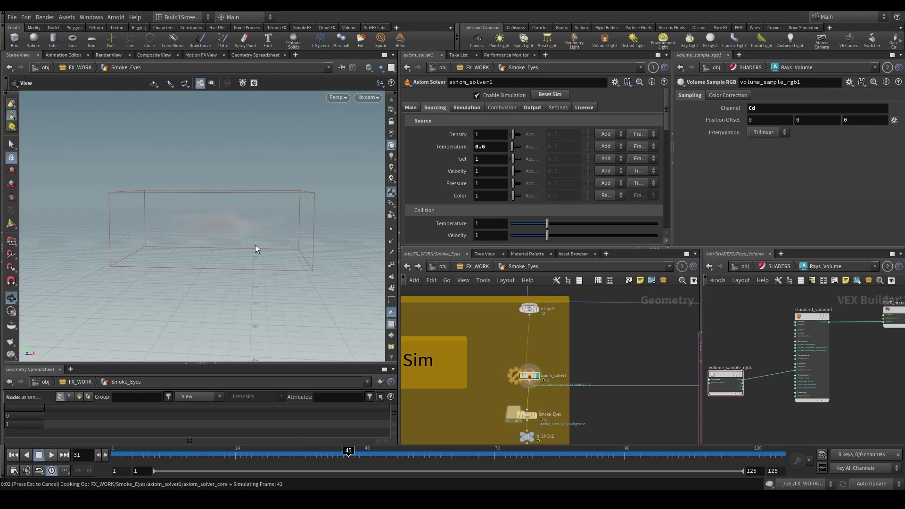
{"action": "left_click_drag", "start_coordinate": [228, 272], "coordinate": [286, 256]}
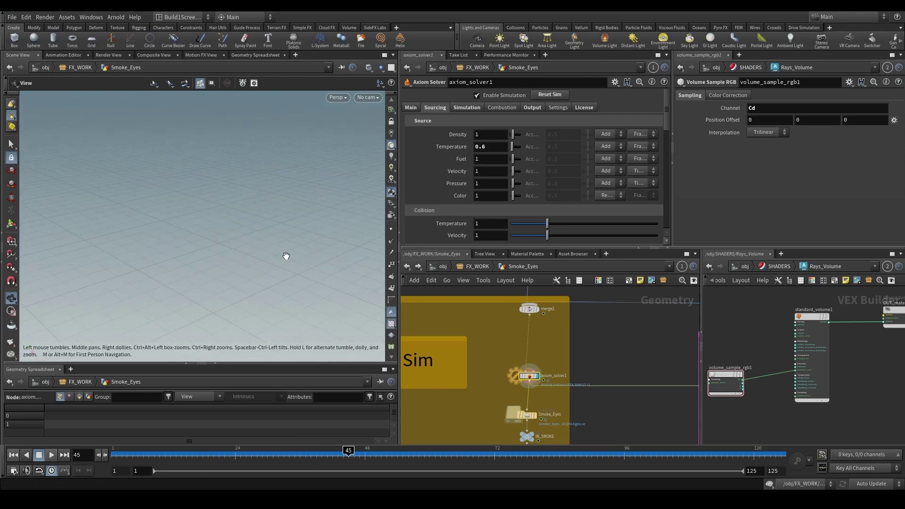
{"action": "left_click_drag", "start_coordinate": [270, 224], "coordinate": [232, 239]}
- Display merge1 in the Viz With Mask section and examine pyrobakevolume2 that shades the smoke feeding it
{"action": "scroll", "coordinate": [531, 358], "scroll_direction": "down", "scroll_amount": 4}
{"action": "scroll", "coordinate": [591, 402], "scroll_direction": "up", "scroll_amount": 4}
{"action": "left_click", "coordinate": [616, 398]}
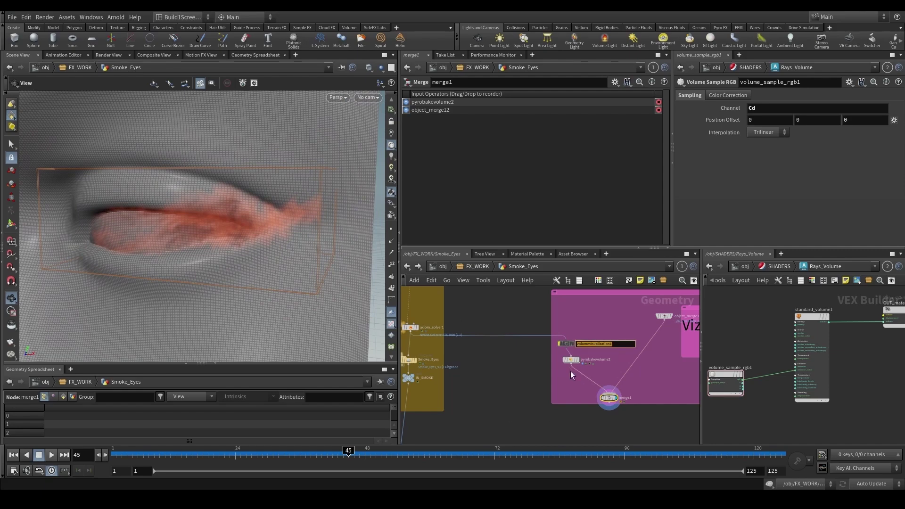
{"action": "left_click", "coordinate": [570, 360]}
{"action": "mouse_move", "coordinate": [172, 222]}
{"action": "left_mouse_down"}
{"action": "mouse_move", "coordinate": [232, 210]}
{"action": "mouse_move", "coordinate": [184, 214]}
{"action": "left_mouse_up"}
{"action": "middle_click_drag", "start_coordinate": [637, 378], "coordinate": [559, 375]}
- Try viewing the eye smoke through cam1, cam2, cam3 and RENDER_CAM_Close_up
{"action": "left_click", "coordinate": [368, 97]}
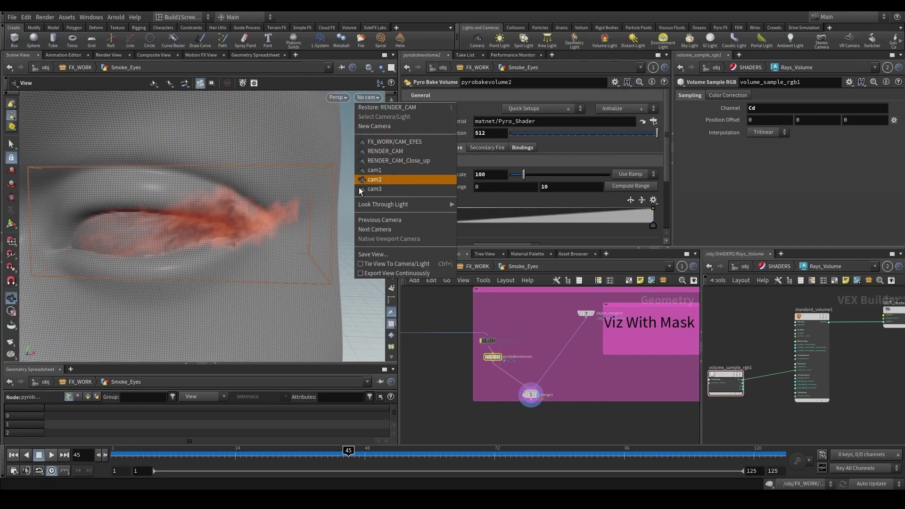
{"action": "left_click", "coordinate": [212, 261]}
{"action": "scroll", "coordinate": [213, 260], "scroll_direction": "down", "scroll_amount": 5}
{"action": "left_click", "coordinate": [368, 98]}
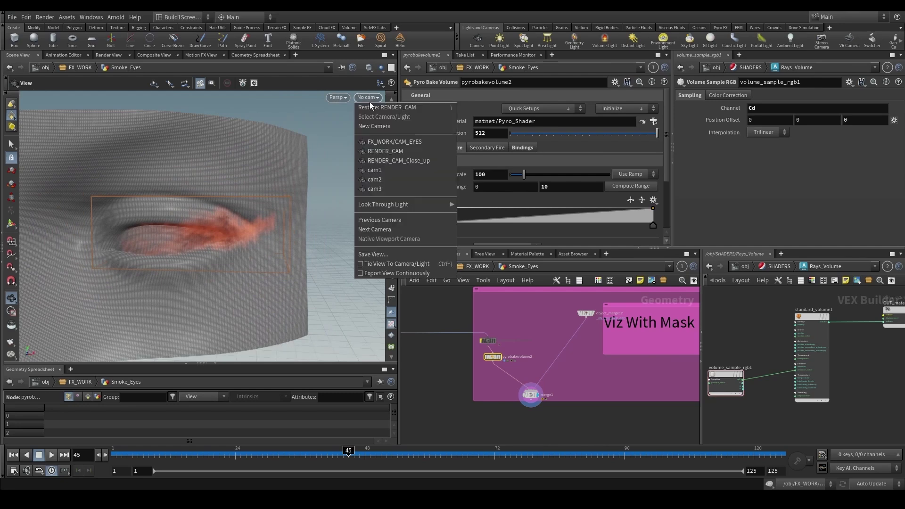
{"action": "left_click", "coordinate": [376, 170]}
{"action": "left_click", "coordinate": [369, 97]}
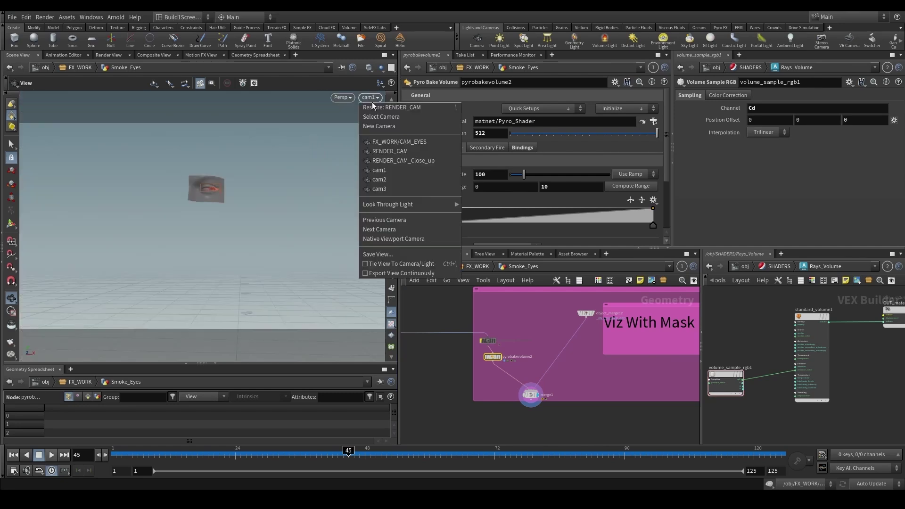
{"action": "left_click", "coordinate": [387, 179]}
{"action": "left_click", "coordinate": [361, 98]}
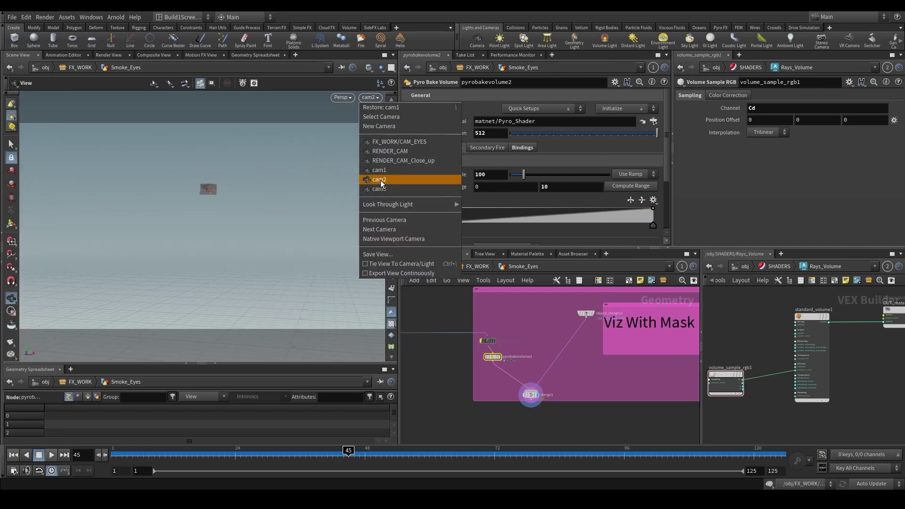
{"action": "left_click", "coordinate": [380, 189]}
{"action": "key", "text": "h"}
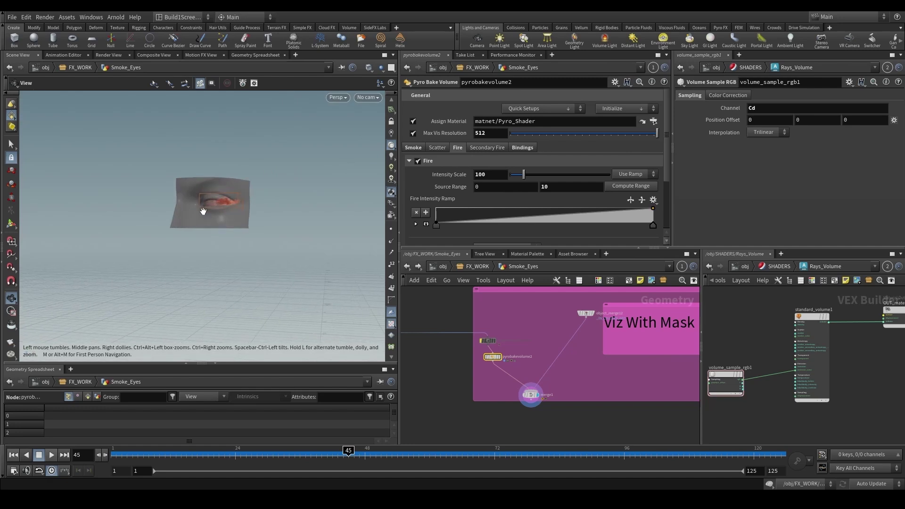
{"action": "left_click", "coordinate": [360, 99]}
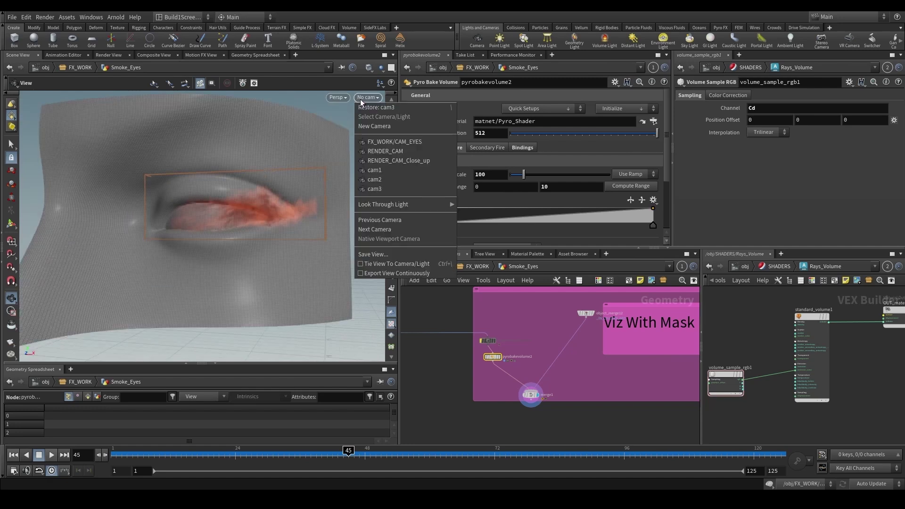
{"action": "left_click", "coordinate": [439, 161]}
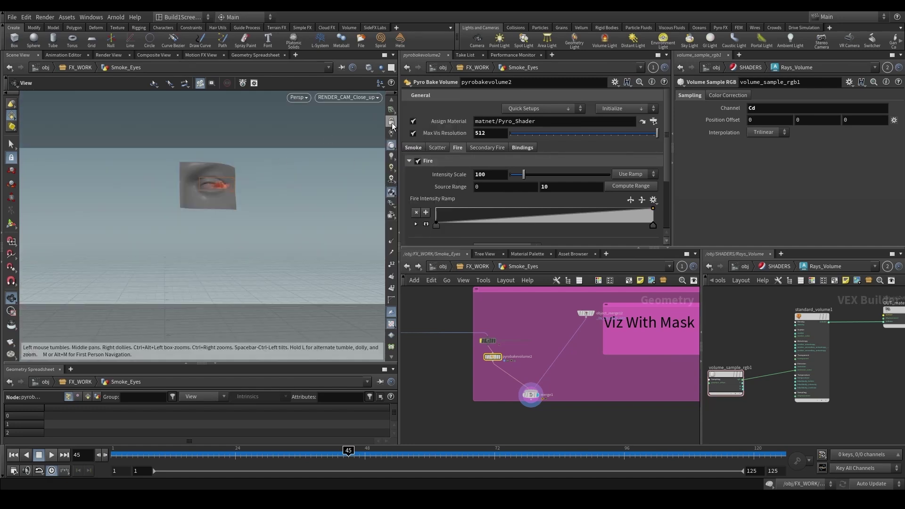
- Look through the CAM_EYES camera and go back to frame 19
{"action": "left_click", "coordinate": [372, 98]}
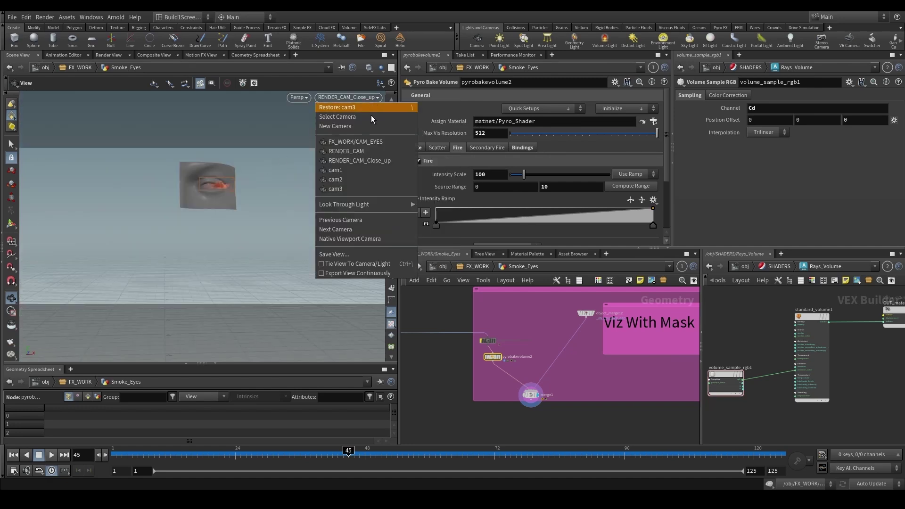
{"action": "left_click", "coordinate": [366, 142]}
{"action": "left_click", "coordinate": [250, 454]}
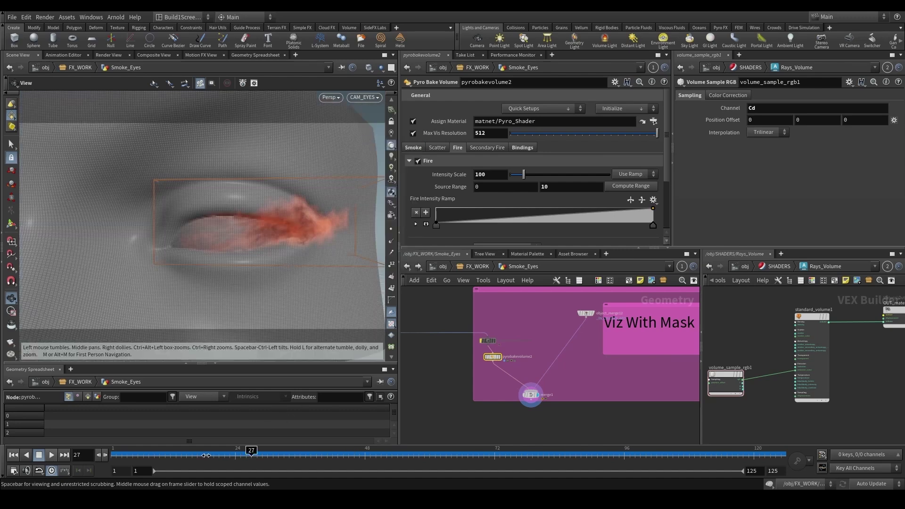
{"action": "left_click", "coordinate": [206, 455]}
- Examine pyrobakevolume2's smoke settings and advance the masked smoke preview to frame 60
{"action": "scroll", "coordinate": [490, 383], "scroll_direction": "up", "scroll_amount": 2}
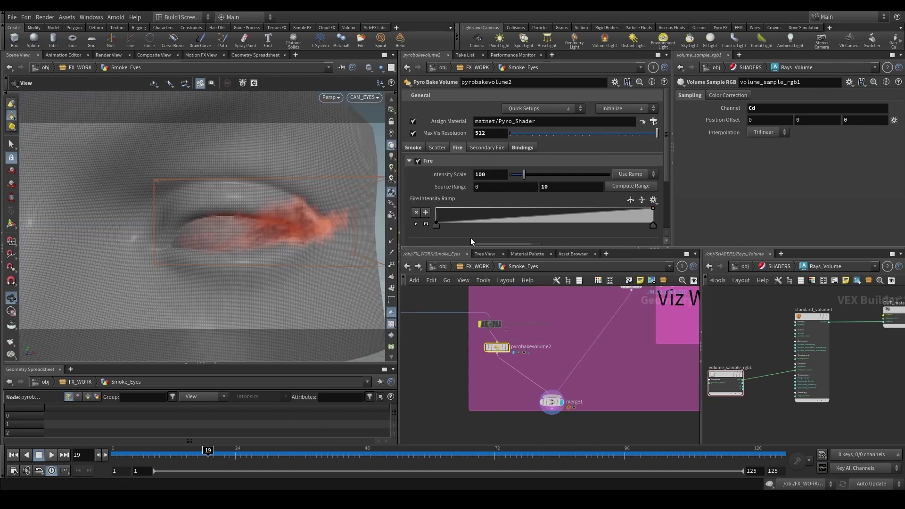
{"action": "scroll", "coordinate": [485, 409], "scroll_direction": "up", "scroll_amount": 1}
{"action": "middle_click_drag", "start_coordinate": [487, 410], "coordinate": [452, 378]}
{"action": "left_click", "coordinate": [333, 455]}
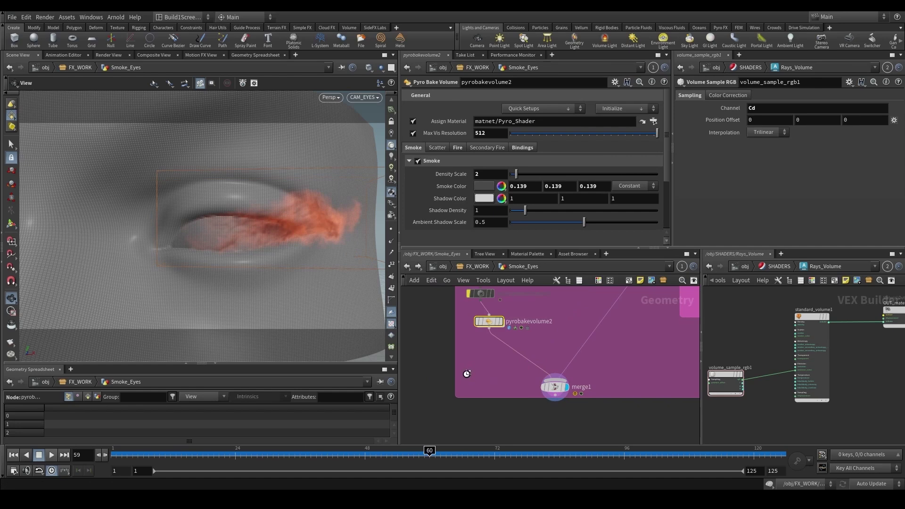
- Select the Smoke_Eyes file cache in the Pyro Sim section and examine its path, version and frame range settings
{"action": "scroll", "coordinate": [451, 369], "scroll_direction": "down", "scroll_amount": 2}
{"action": "scroll", "coordinate": [555, 358], "scroll_direction": "up", "scroll_amount": 2}
{"action": "middle_click_drag", "start_coordinate": [450, 370], "coordinate": [544, 373]}
{"action": "scroll", "coordinate": [557, 348], "scroll_direction": "down", "scroll_amount": 2}
{"action": "scroll", "coordinate": [557, 349], "scroll_direction": "up", "scroll_amount": 3}
{"action": "scroll", "coordinate": [560, 347], "scroll_direction": "down", "scroll_amount": 4}
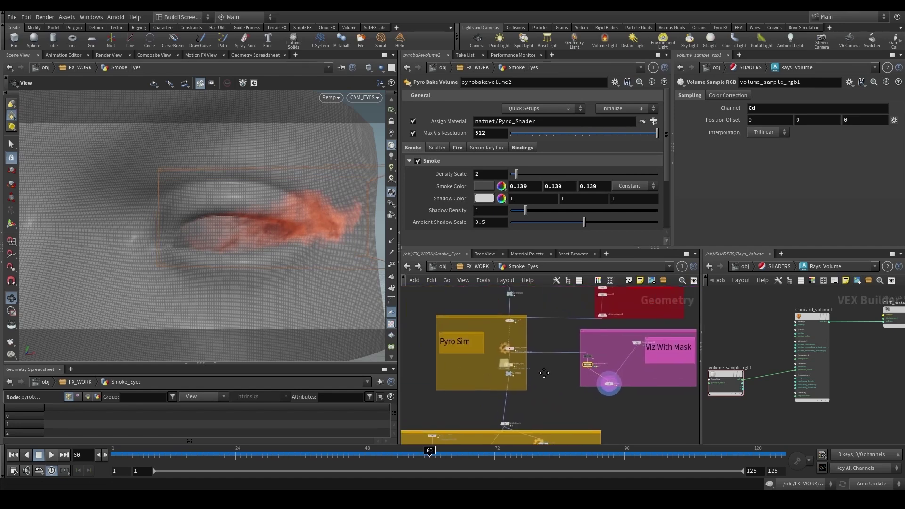
{"action": "scroll", "coordinate": [561, 347], "scroll_direction": "up", "scroll_amount": 3}
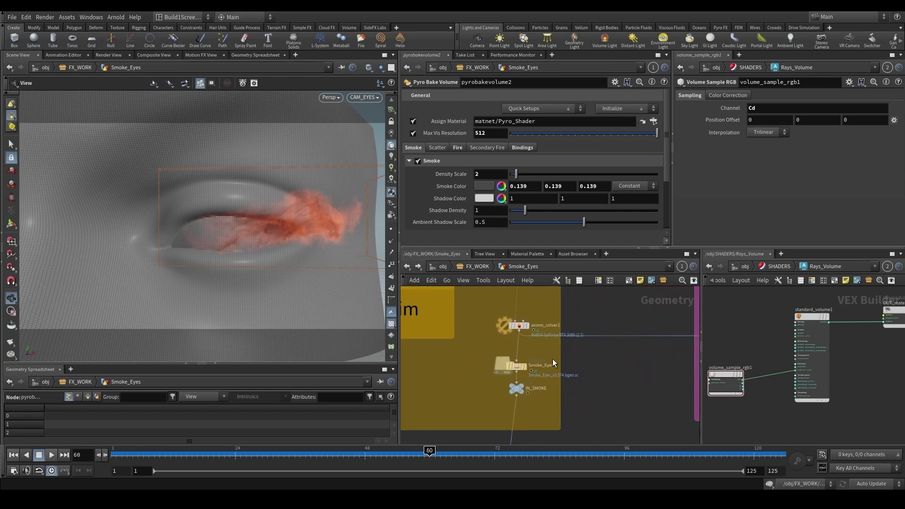
{"action": "left_click", "coordinate": [516, 366]}
{"action": "scroll", "coordinate": [524, 368], "scroll_direction": "up", "scroll_amount": 2}
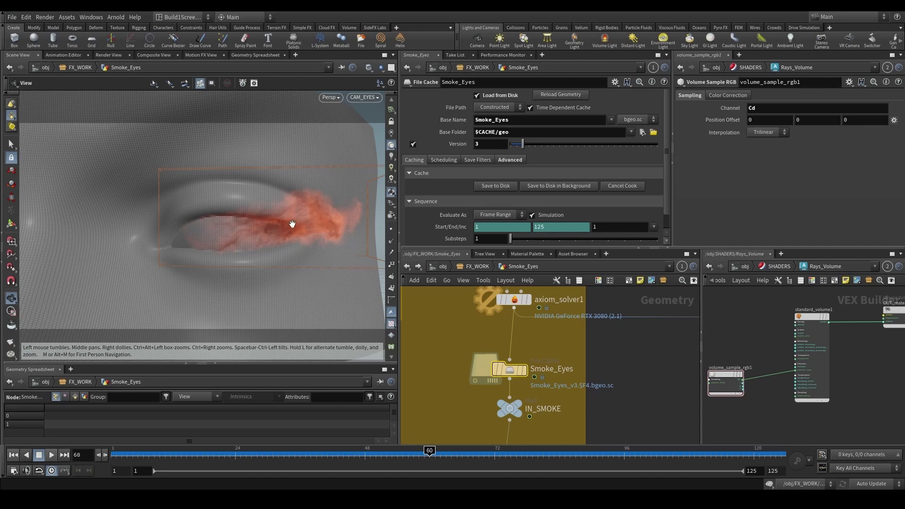
- Display the Smoke_Eyes file cache and scrub the cached smoke to about frame 70
{"action": "left_click", "coordinate": [525, 368]}
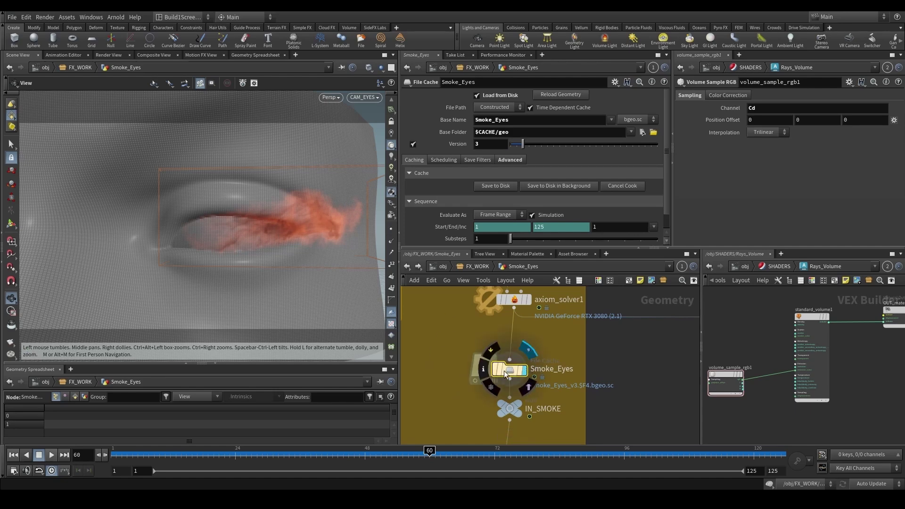
{"action": "scroll", "coordinate": [471, 394], "scroll_direction": "down", "scroll_amount": 3}
{"action": "middle_click_drag", "start_coordinate": [453, 408], "coordinate": [446, 349]}
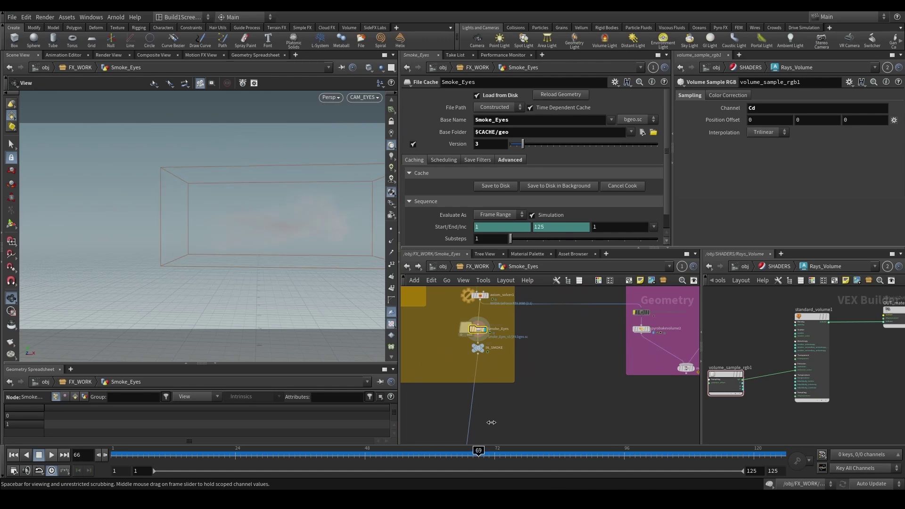
- Display attribdelete5 below the Pyro Sim section and inspect its smoke outside the camera view
{"action": "middle_click_drag", "start_coordinate": [516, 406], "coordinate": [542, 329]}
{"action": "scroll", "coordinate": [440, 343], "scroll_direction": "down", "scroll_amount": 3}
{"action": "scroll", "coordinate": [441, 359], "scroll_direction": "up", "scroll_amount": 4}
{"action": "left_click_drag", "start_coordinate": [547, 327], "coordinate": [516, 346]}
{"action": "left_click", "coordinate": [519, 336]}
{"action": "left_click_drag", "start_coordinate": [330, 224], "coordinate": [382, 238]}
- Display merge3 at the end of the transform section and frame both transformed eye smoke volumes
{"action": "scroll", "coordinate": [466, 341], "scroll_direction": "down", "scroll_amount": 7}
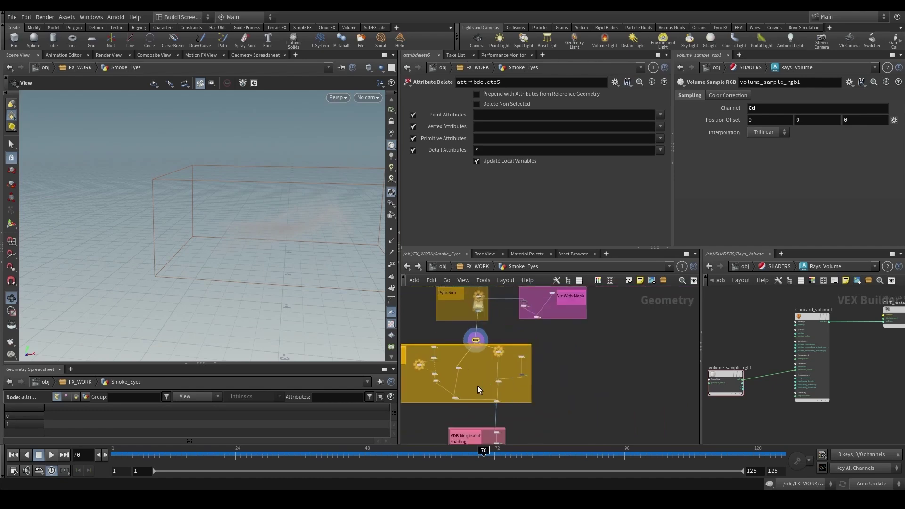
{"action": "scroll", "coordinate": [476, 385], "scroll_direction": "up", "scroll_amount": 1}
{"action": "scroll", "coordinate": [462, 377], "scroll_direction": "up", "scroll_amount": 3}
{"action": "scroll", "coordinate": [520, 394], "scroll_direction": "up", "scroll_amount": 2}
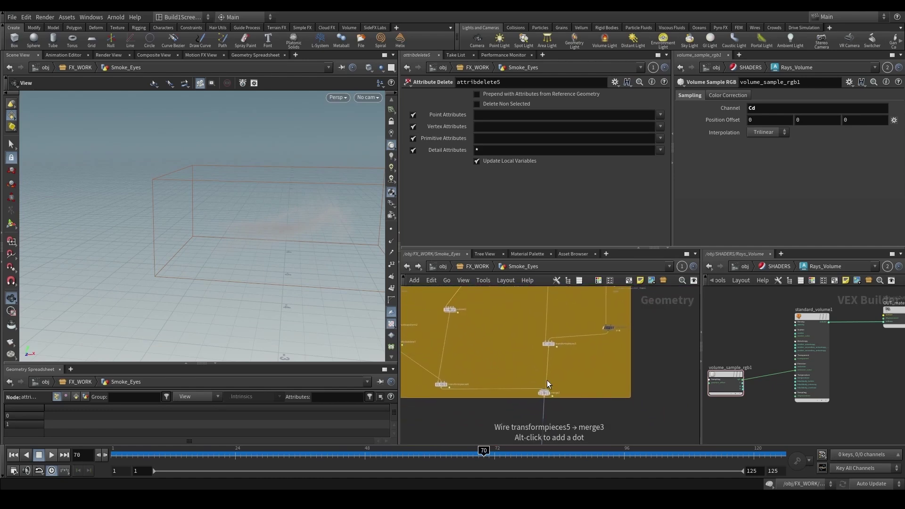
{"action": "left_click", "coordinate": [546, 393]}
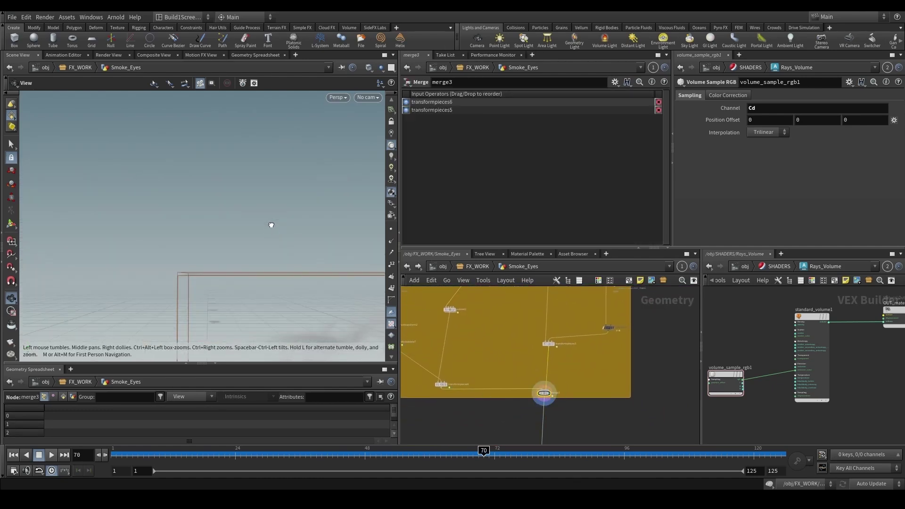
{"action": "key", "text": "f"}
{"action": "left_click_drag", "start_coordinate": [296, 257], "coordinate": [380, 118]}
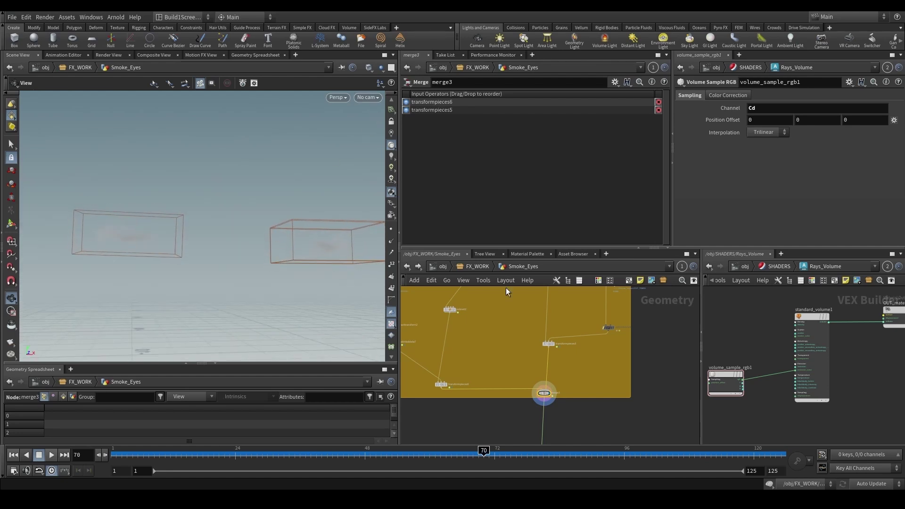
- Display object_merge14 and examine the OUT_TRANSFORM data it imports from Human_Import
{"action": "scroll", "coordinate": [513, 320], "scroll_direction": "down", "scroll_amount": 3}
{"action": "scroll", "coordinate": [566, 332], "scroll_direction": "up", "scroll_amount": 4}
{"action": "left_click", "coordinate": [548, 296]}
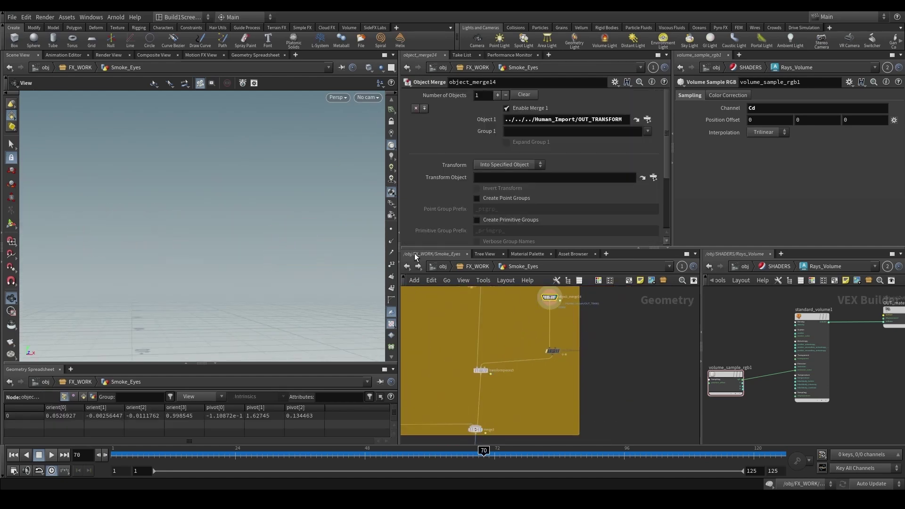
{"action": "key", "text": "f"}
{"action": "scroll", "coordinate": [551, 321], "scroll_direction": "up", "scroll_amount": 3}
{"action": "middle_click_drag", "start_coordinate": [551, 320], "coordinate": [565, 364]}
{"action": "middle_click", "coordinate": [539, 319]}
{"action": "scroll", "coordinate": [506, 382], "scroll_direction": "down", "scroll_amount": 3}
{"action": "scroll", "coordinate": [505, 380], "scroll_direction": "down", "scroll_amount": 3}
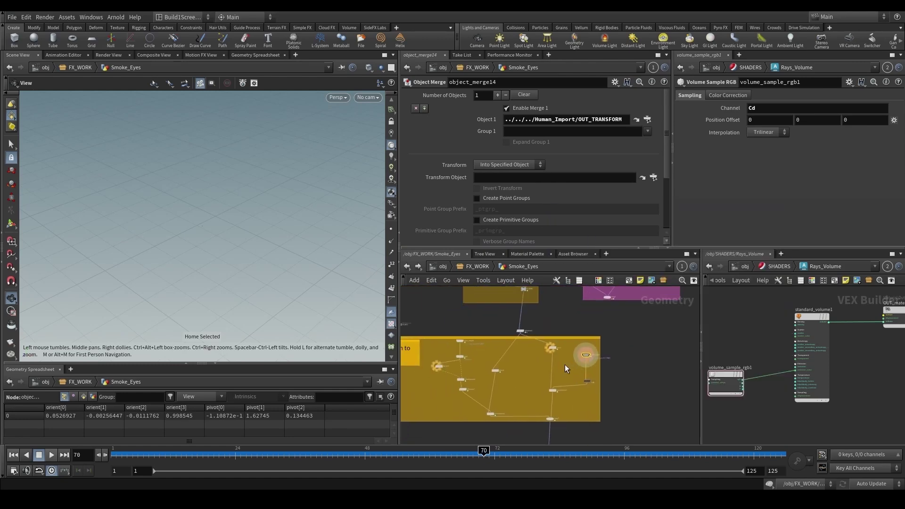
- Display blast9, followed by extracttransform2, and examine the extracted transform's settings
{"action": "scroll", "coordinate": [490, 370], "scroll_direction": "up", "scroll_amount": 3}
{"action": "left_click", "coordinate": [451, 340]}
{"action": "scroll", "coordinate": [425, 392], "scroll_direction": "up", "scroll_amount": 3}
{"action": "left_click", "coordinate": [462, 379]}
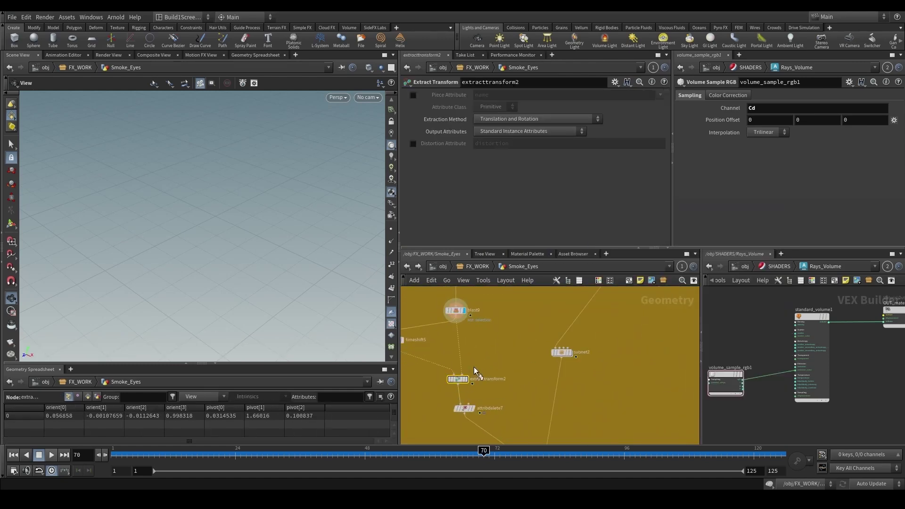
{"action": "key", "text": "f"}
{"action": "scroll", "coordinate": [498, 380], "scroll_direction": "up", "scroll_amount": 2}
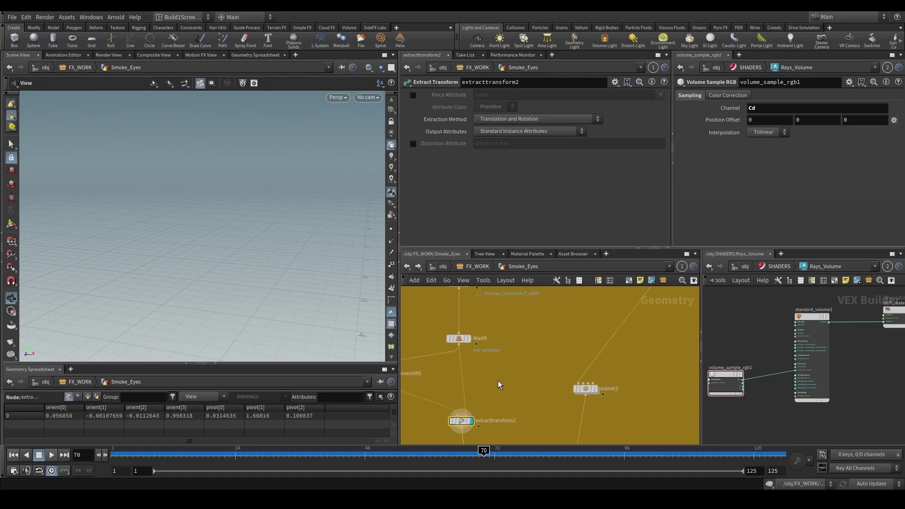
- Display blast9 again and frame the primitives it isolates for the transform extraction
{"action": "left_click", "coordinate": [448, 336]}
{"action": "key", "text": "f"}
{"action": "left_click_drag", "start_coordinate": [300, 231], "coordinate": [319, 196]}
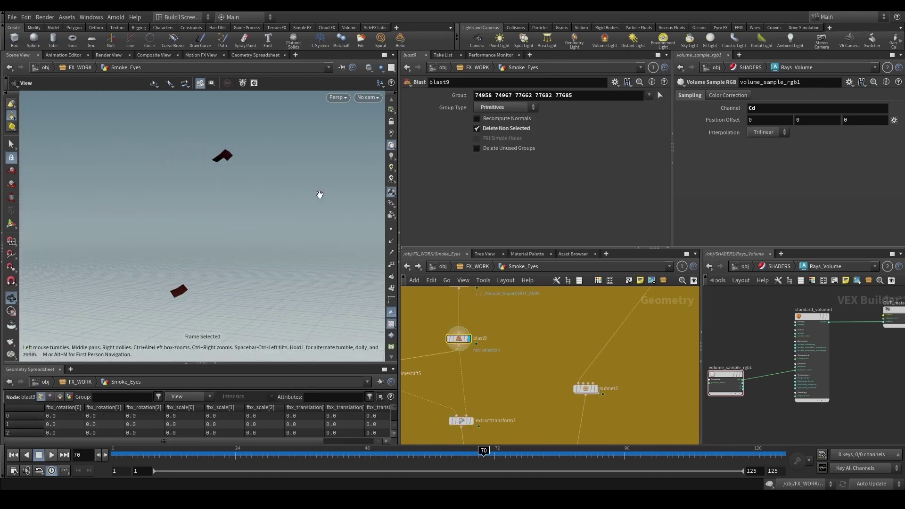
- Inspect the transformpieces6 node, display merge3 again and frame the two smoke volumes
{"action": "scroll", "coordinate": [495, 393], "scroll_direction": "down", "scroll_amount": 3}
{"action": "middle_click_drag", "start_coordinate": [494, 390], "coordinate": [454, 311]}
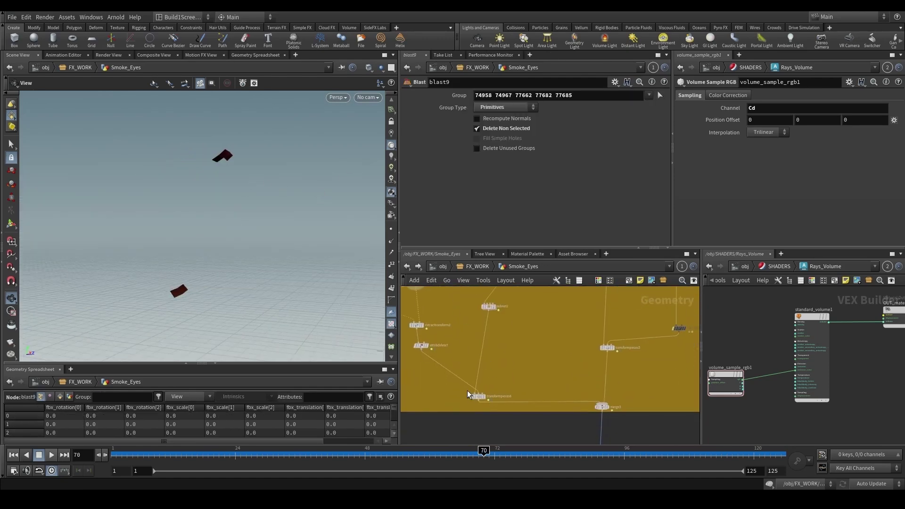
{"action": "left_click", "coordinate": [482, 396]}
{"action": "left_click_drag", "start_coordinate": [283, 294], "coordinate": [254, 302]}
{"action": "left_click", "coordinate": [601, 406]}
{"action": "key", "text": "r"}
{"action": "left_click_drag", "start_coordinate": [286, 229], "coordinate": [252, 259]}
{"action": "key", "text": "space+g"}
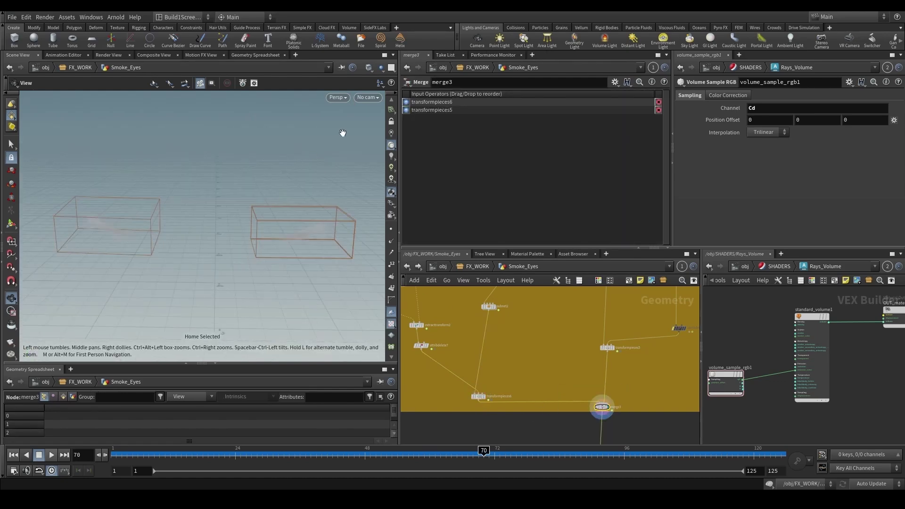
- Display the VDB_MERGE subnetwork in the VDB Merge and shading section and open it to examine its nodes
{"action": "scroll", "coordinate": [494, 386], "scroll_direction": "down", "scroll_amount": 5}
{"action": "middle_click_drag", "start_coordinate": [513, 416], "coordinate": [515, 355]}
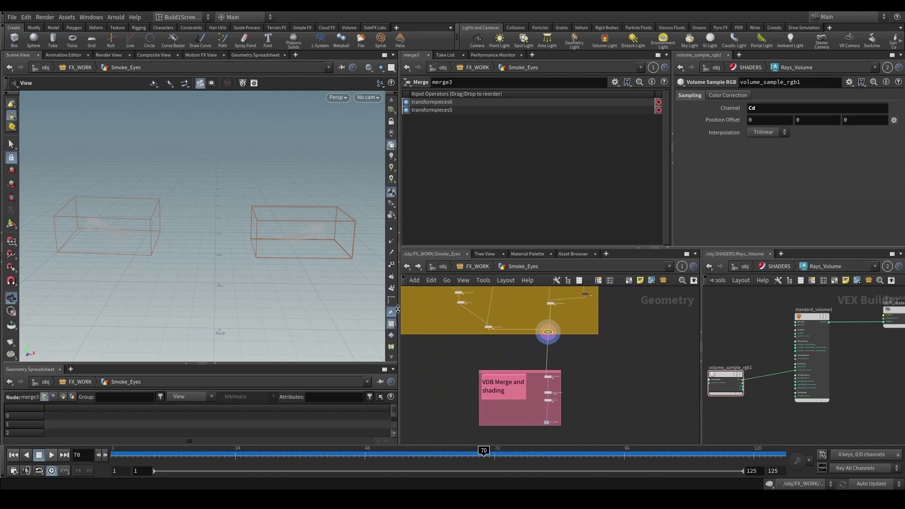
{"action": "scroll", "coordinate": [527, 365], "scroll_direction": "up", "scroll_amount": 4}
{"action": "left_click_drag", "start_coordinate": [510, 350], "coordinate": [508, 350]}
{"action": "key", "text": "r"}
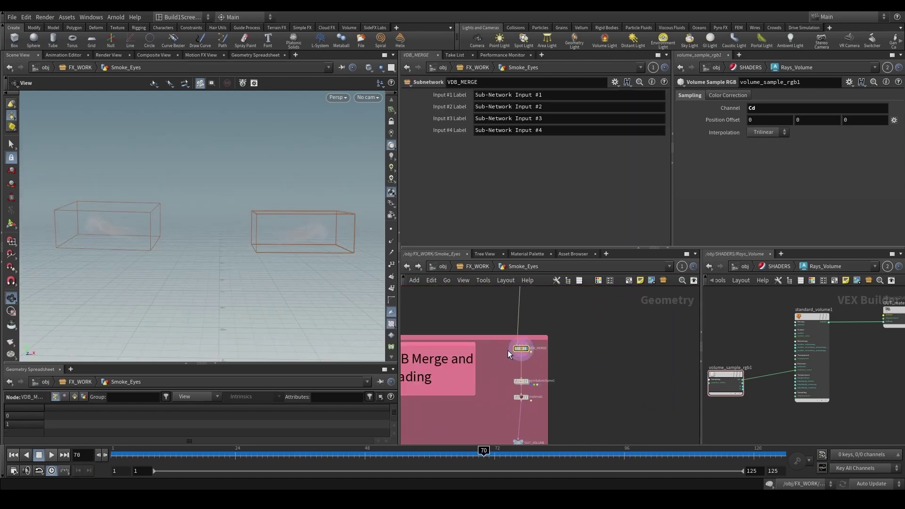
{"action": "scroll", "coordinate": [521, 346], "scroll_direction": "up", "scroll_amount": 2}
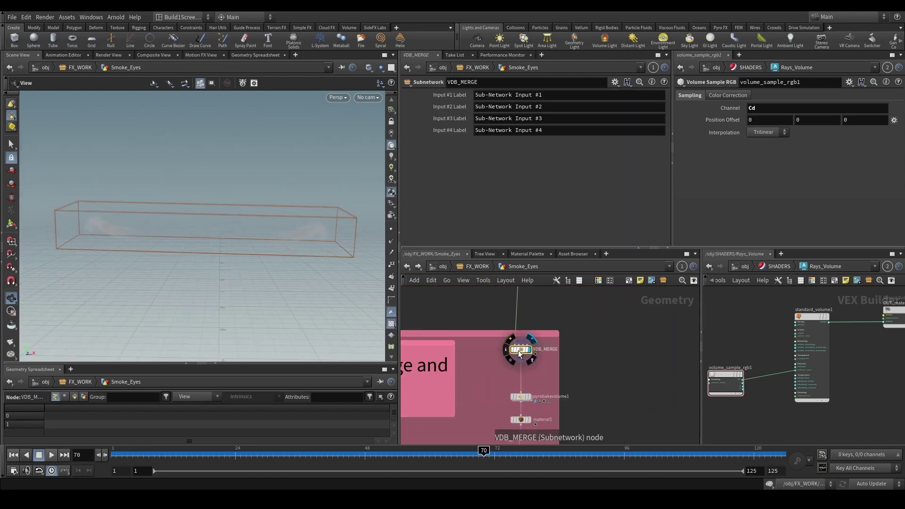
{"action": "double_click", "coordinate": [521, 350]}
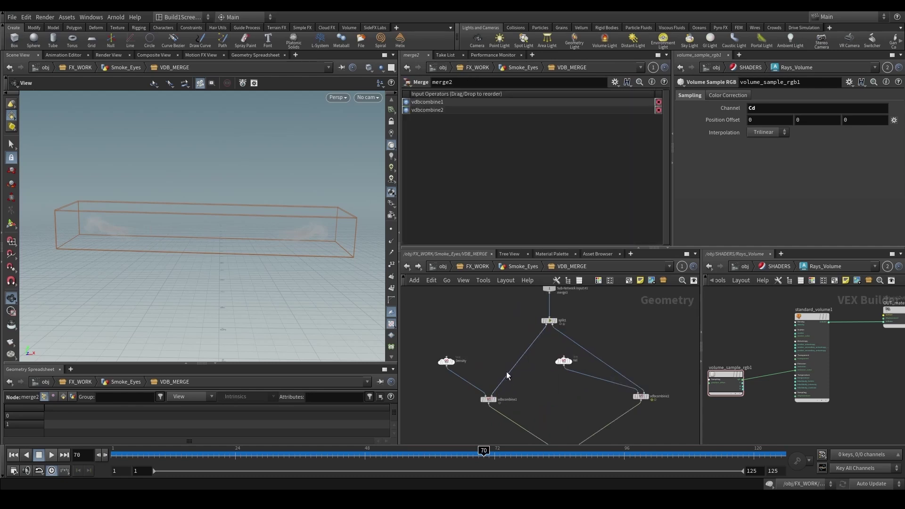
- Examine the Density, Vel and vdbcombine1 nodes inside VDB_MERGE to see how the volumes are combined
{"action": "left_click_drag", "start_coordinate": [469, 341], "coordinate": [437, 367]}
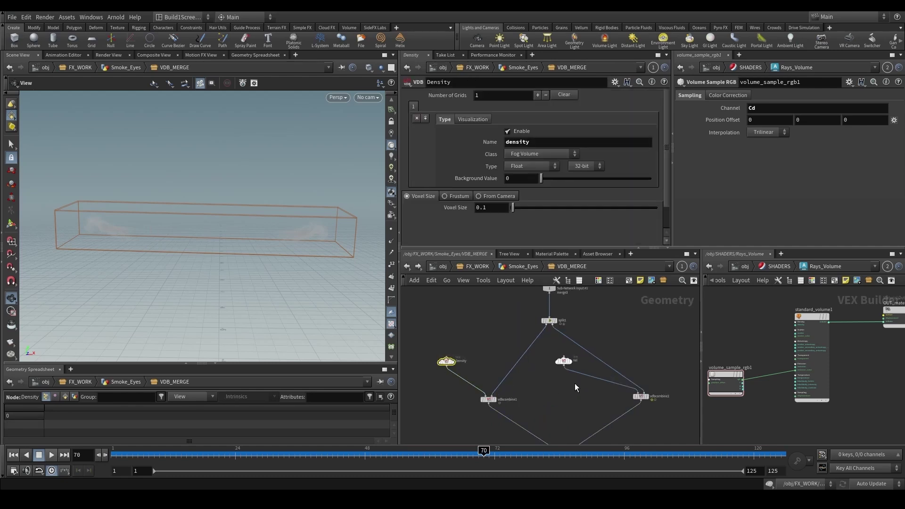
{"action": "left_click_drag", "start_coordinate": [575, 383], "coordinate": [556, 346]}
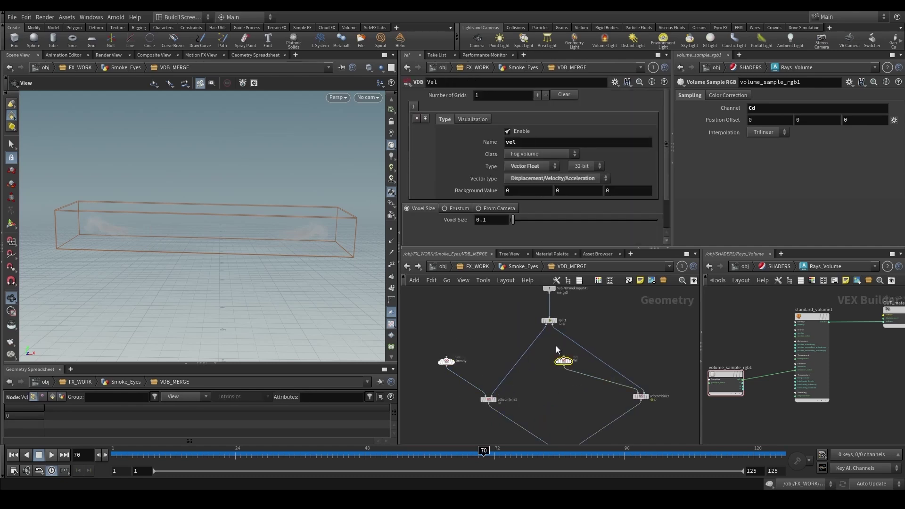
{"action": "left_click", "coordinate": [488, 398]}
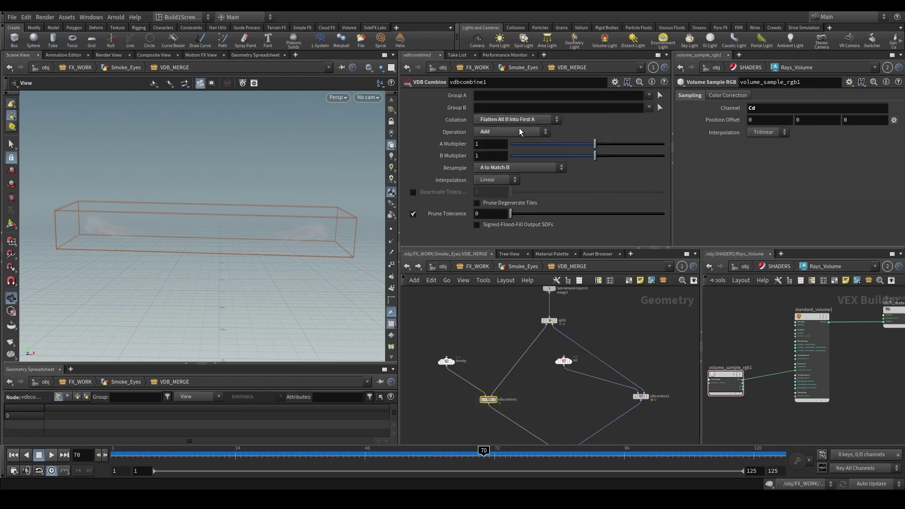
{"action": "left_click", "coordinate": [436, 374]}
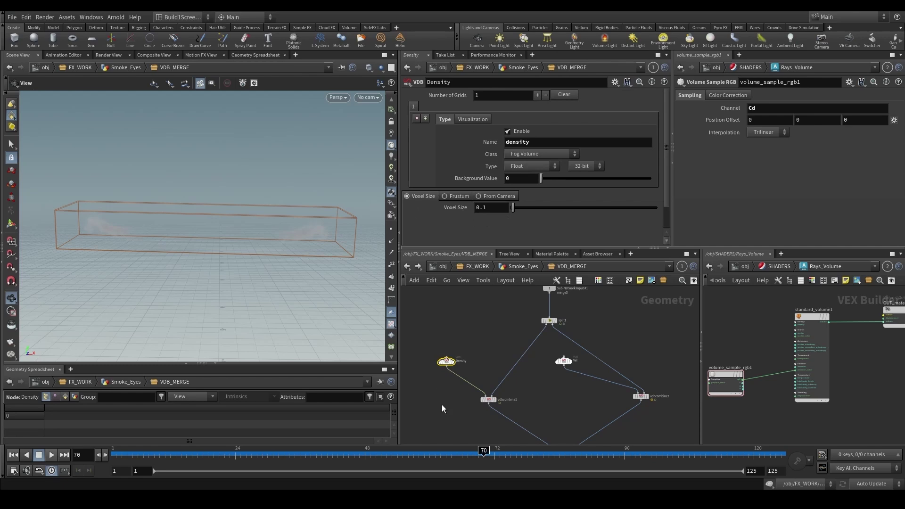
{"action": "left_click", "coordinate": [488, 399]}
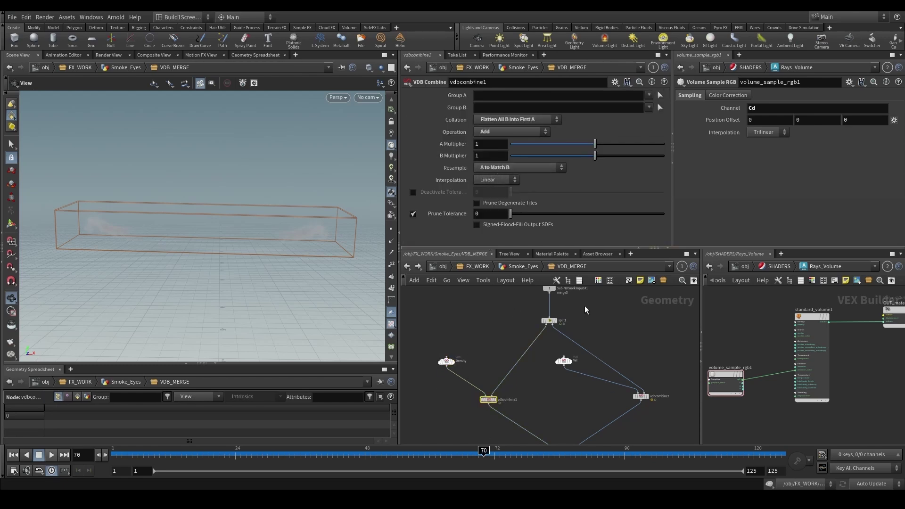
{"action": "left_click_drag", "start_coordinate": [563, 361], "coordinate": [570, 376]}
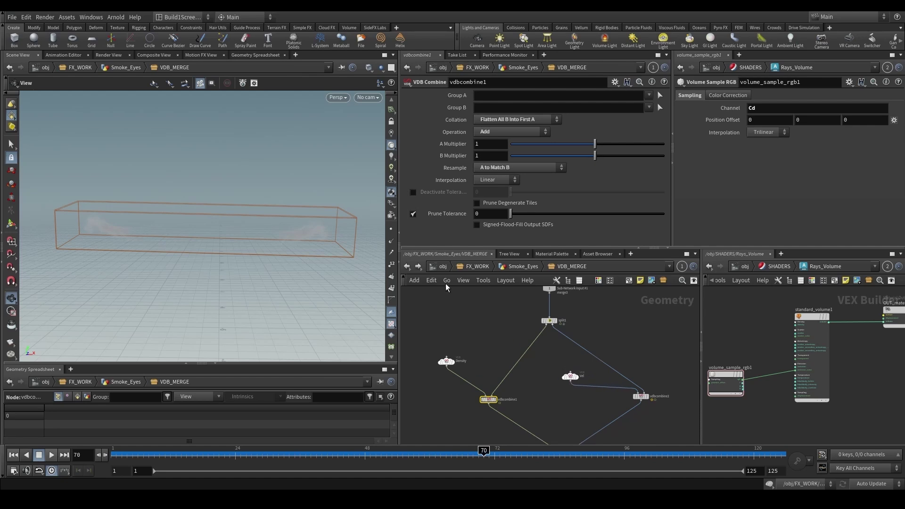
- Return to the Smoke_Eyes network, display pyrobakevolume1 and material1 in turn, and check the shaded smoke and assigned material
{"action": "left_click", "coordinate": [407, 266]}
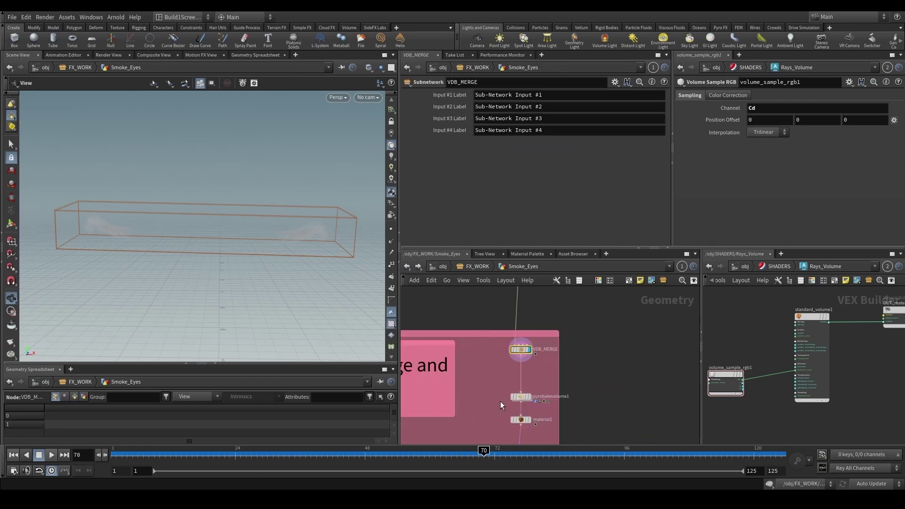
{"action": "left_click", "coordinate": [528, 395]}
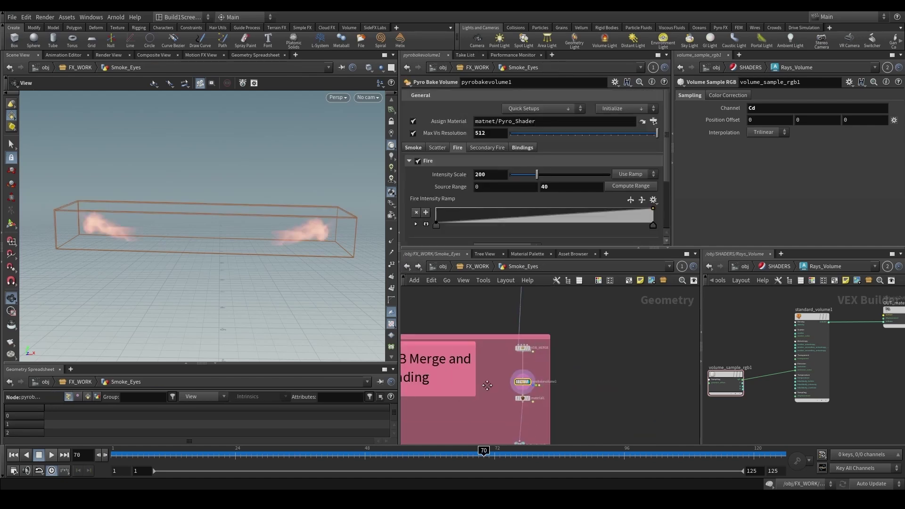
{"action": "scroll", "coordinate": [477, 377], "scroll_direction": "down", "scroll_amount": 2}
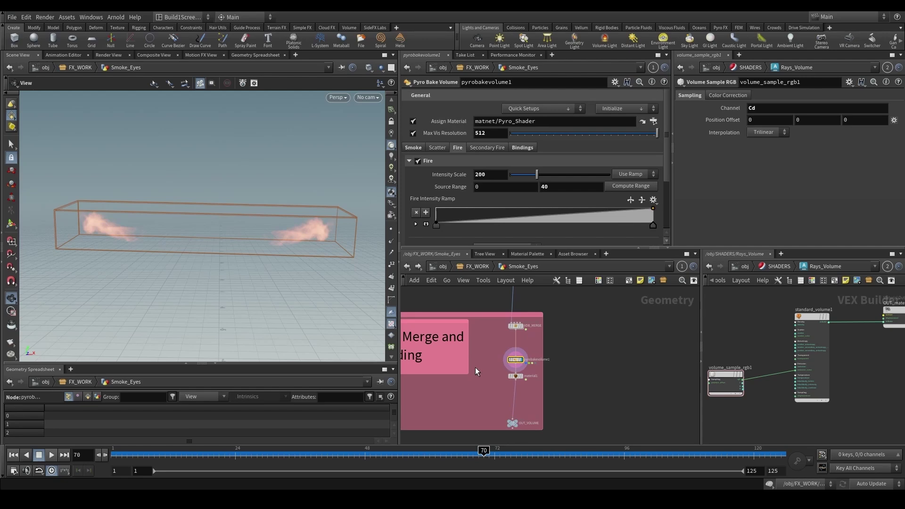
{"action": "scroll", "coordinate": [531, 386], "scroll_direction": "up", "scroll_amount": 2}
{"action": "left_click", "coordinate": [513, 367]}
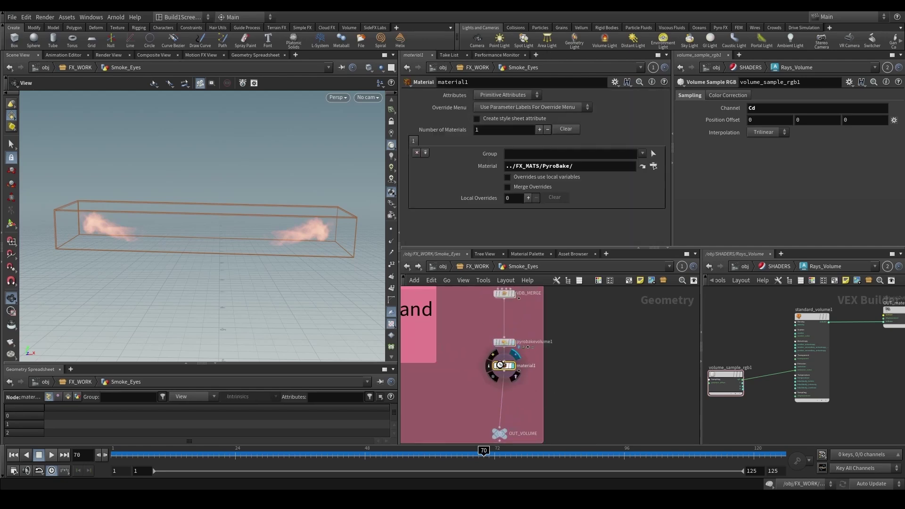
{"action": "mouse_move", "coordinate": [233, 202]}
{"action": "left_mouse_down"}
{"action": "mouse_move", "coordinate": [359, 206]}
{"action": "mouse_move", "coordinate": [222, 198]}
{"action": "left_mouse_up"}
- Examine the fire and emission volume bindings of pyrobakevolume1
{"action": "left_click", "coordinate": [504, 341]}
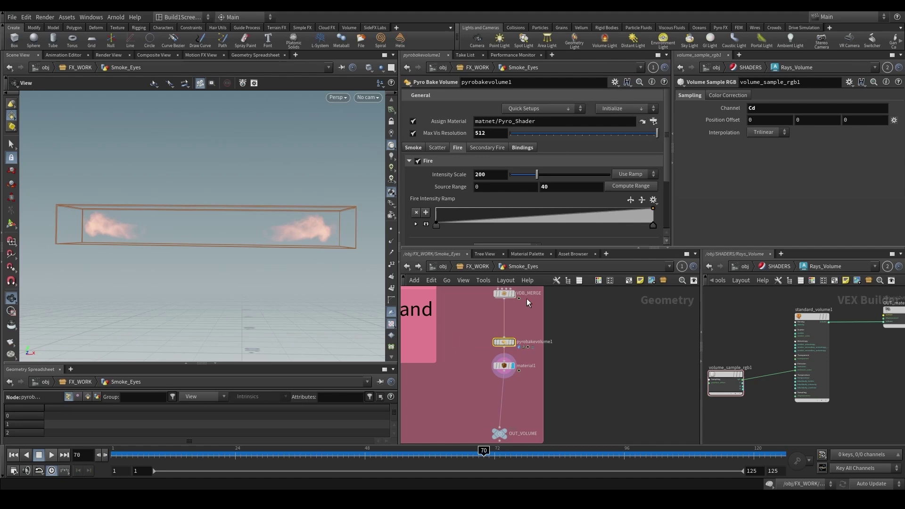
{"action": "left_click", "coordinate": [522, 147]}
{"action": "scroll", "coordinate": [482, 210], "scroll_direction": "down", "scroll_amount": 3}
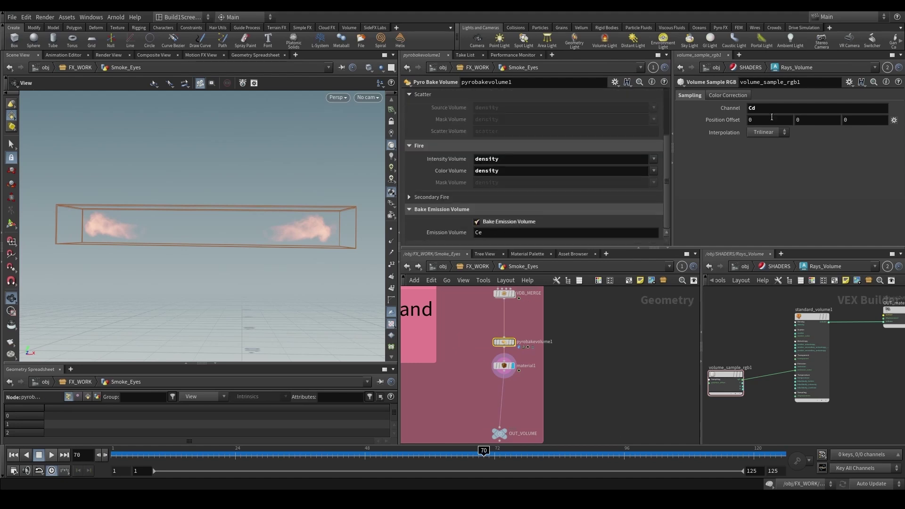
- Open the PyroBake material assigned in material1 and examine its volume_sample_rgb1 channel and the emission settings of standard_volume1
{"action": "left_click", "coordinate": [517, 370]}
{"action": "left_click", "coordinate": [642, 166]}
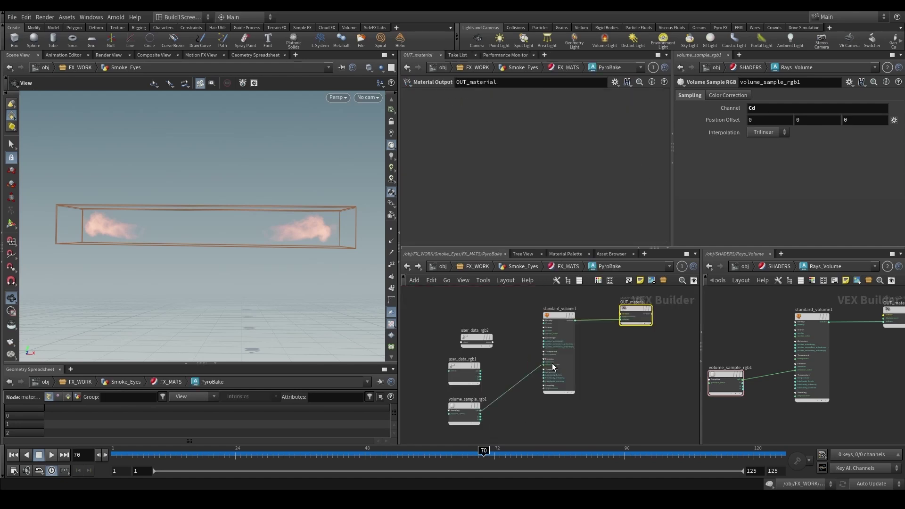
{"action": "scroll", "coordinate": [472, 400], "scroll_direction": "up", "scroll_amount": 3}
{"action": "left_click_drag", "start_coordinate": [495, 421], "coordinate": [435, 398]}
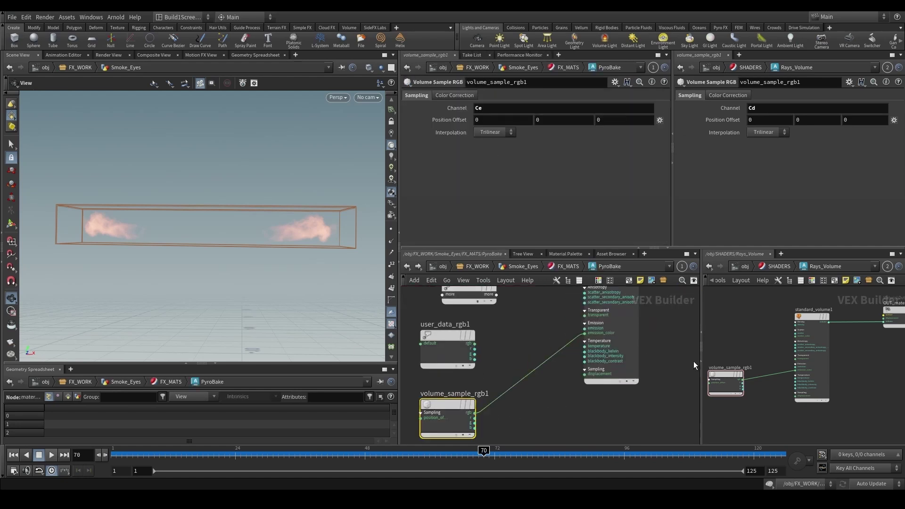
{"action": "left_click", "coordinate": [615, 332]}
{"action": "scroll", "coordinate": [452, 200], "scroll_direction": "down", "scroll_amount": 3}
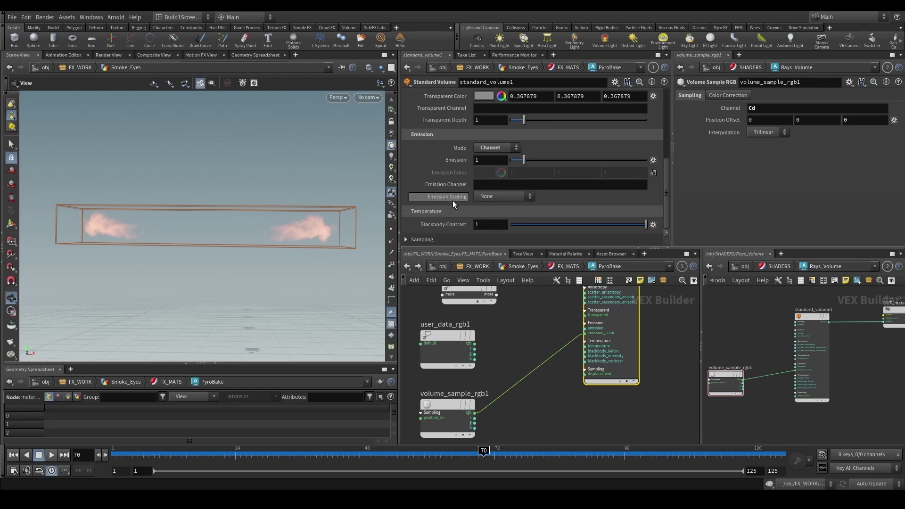
{"action": "scroll", "coordinate": [447, 214], "scroll_direction": "up", "scroll_amount": 7}
- Return to the Smoke_Eyes network, display OUT_VOLUME and view the smoke through RENDER_CAM
{"action": "left_click", "coordinate": [407, 266]}
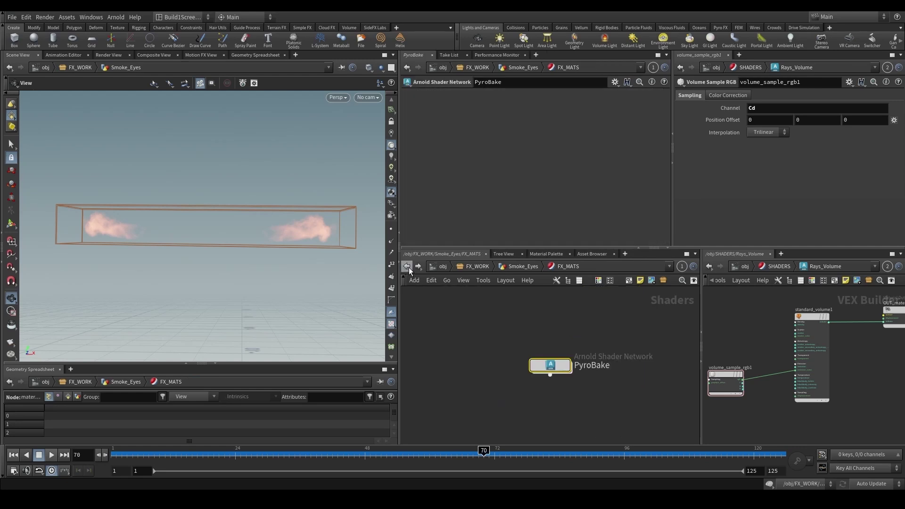
{"action": "left_click", "coordinate": [407, 267]}
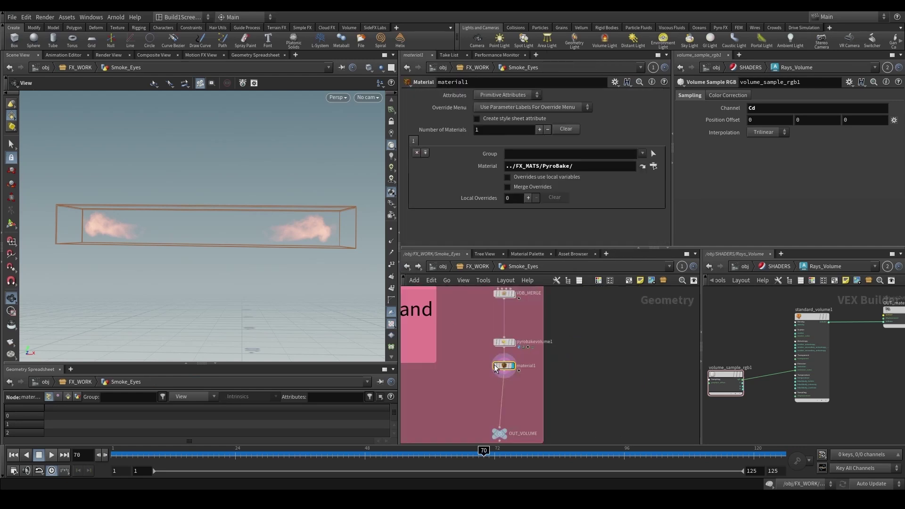
{"action": "mouse_move", "coordinate": [494, 430]}
{"action": "left_click", "coordinate": [501, 412]}
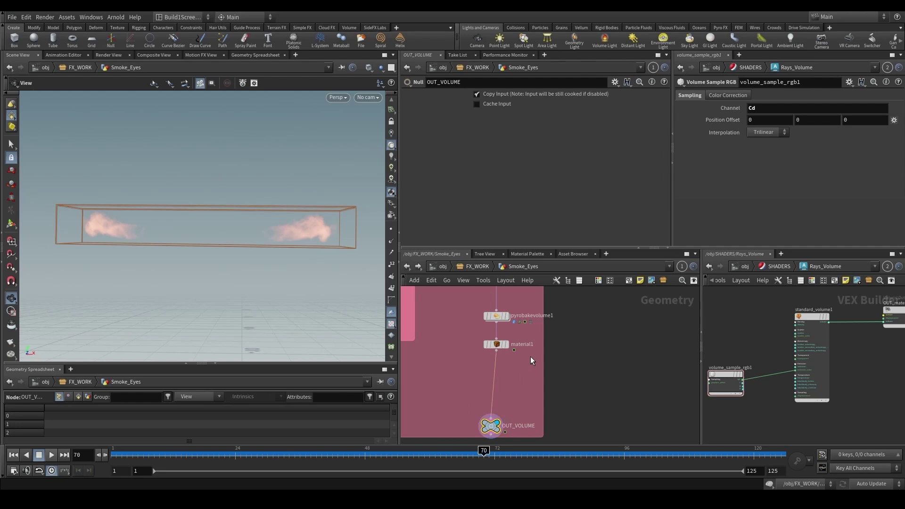
{"action": "left_click", "coordinate": [368, 97]}
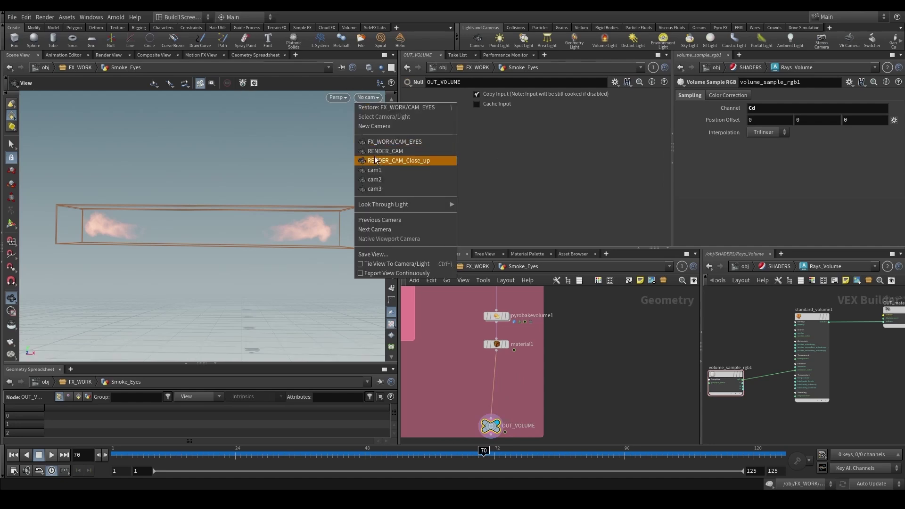
{"action": "left_click", "coordinate": [381, 152]}
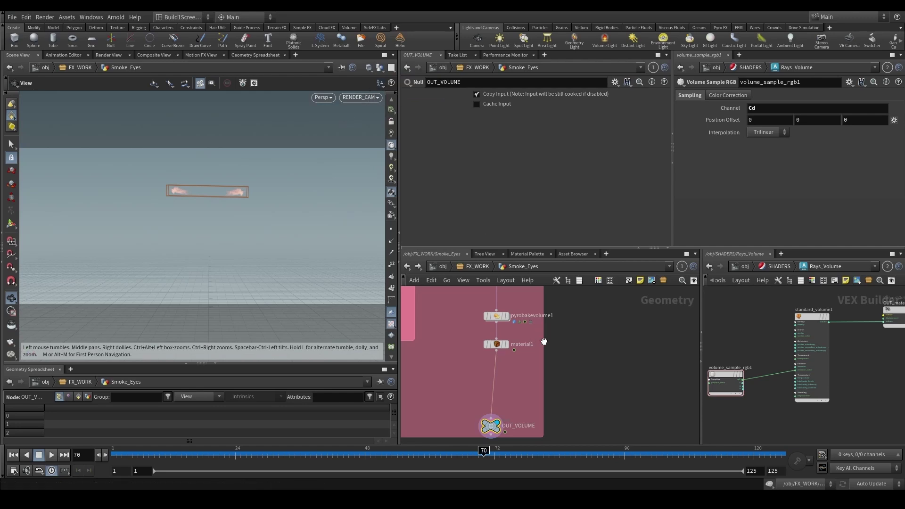
{"action": "scroll", "coordinate": [544, 341], "scroll_direction": "down", "scroll_amount": 3}
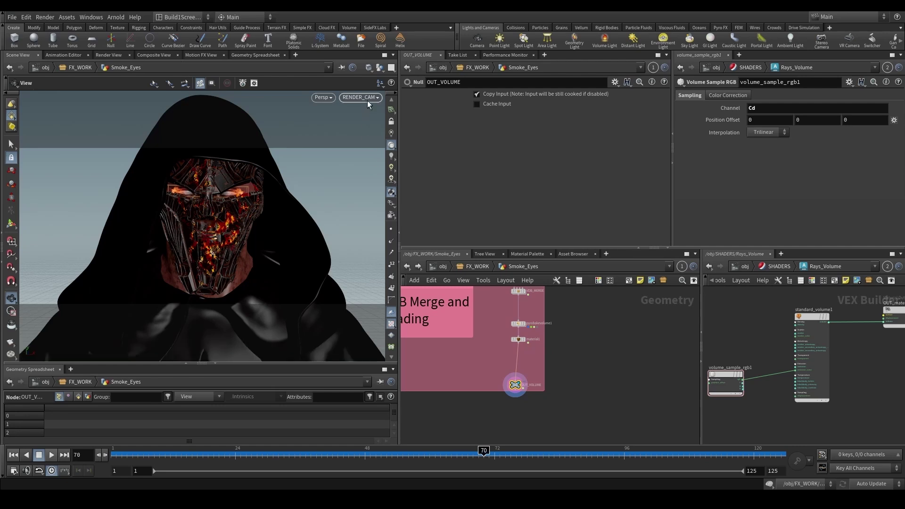
- Find IN_VEL_FIELDS in the purple network section and display volumetrail1 to view the velocity trails on the head
{"action": "scroll", "coordinate": [597, 346], "scroll_direction": "down", "scroll_amount": 5}
{"action": "middle_click_drag", "start_coordinate": [596, 346], "coordinate": [535, 397]}
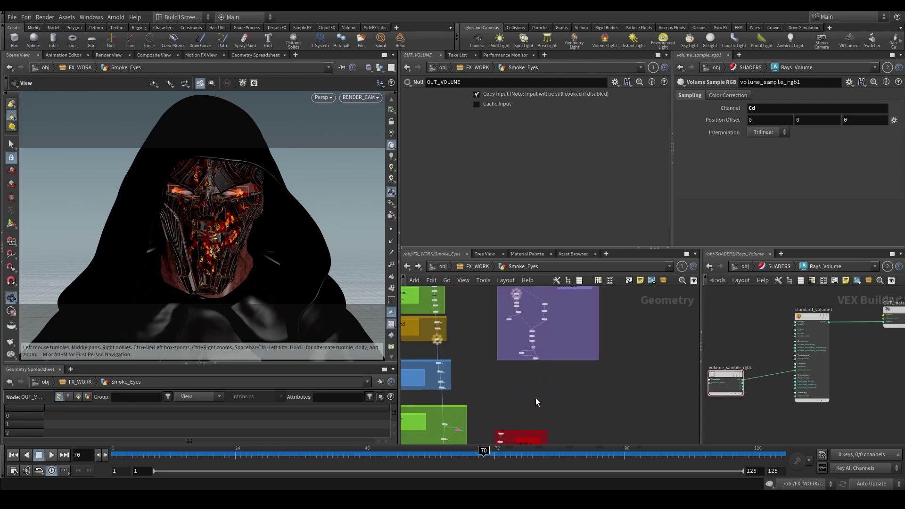
{"action": "scroll", "coordinate": [517, 325], "scroll_direction": "up", "scroll_amount": 4}
{"action": "left_click", "coordinate": [529, 305]}
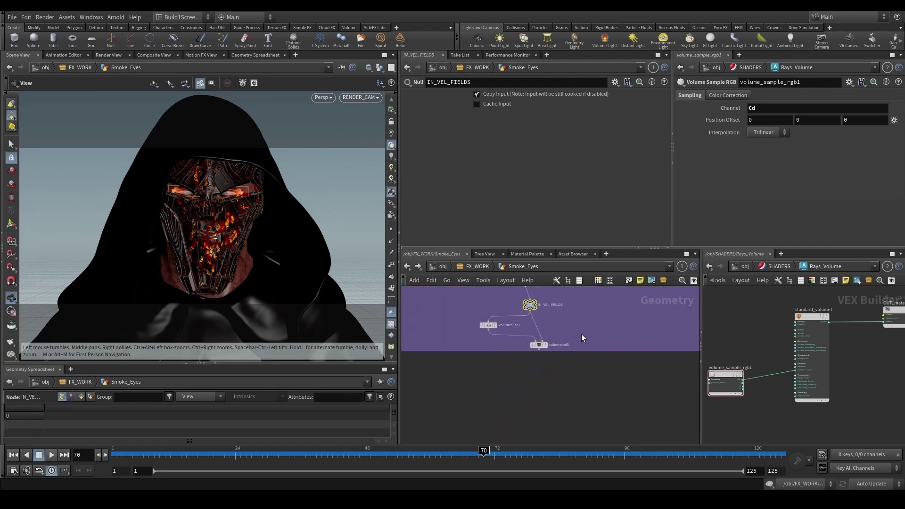
{"action": "left_click", "coordinate": [545, 345]}
{"action": "left_click", "coordinate": [536, 345]}
{"action": "scroll", "coordinate": [484, 399], "scroll_direction": "down", "scroll_amount": 1}
{"action": "scroll", "coordinate": [481, 397], "scroll_direction": "down", "scroll_amount": 3}
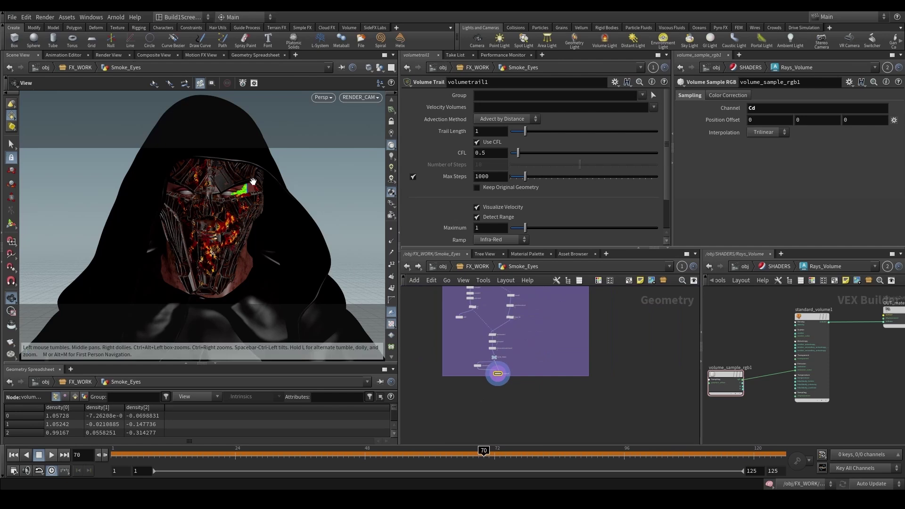
- Display OUT_VOLUME in the VDB Merge and shading section again
{"action": "scroll", "coordinate": [428, 375], "scroll_direction": "down", "scroll_amount": 2}
{"action": "middle_click_drag", "start_coordinate": [429, 379], "coordinate": [495, 372]}
{"action": "scroll", "coordinate": [501, 417], "scroll_direction": "up", "scroll_amount": 1}
{"action": "scroll", "coordinate": [502, 367], "scroll_direction": "down", "scroll_amount": 3}
{"action": "mouse_move", "coordinate": [494, 431]}
{"action": "middle_mouse_down"}
{"action": "mouse_move", "coordinate": [511, 353]}
{"action": "mouse_move", "coordinate": [525, 354]}
{"action": "middle_mouse_up"}
{"action": "scroll", "coordinate": [522, 387], "scroll_direction": "up", "scroll_amount": 5}
{"action": "left_click", "coordinate": [528, 412]}
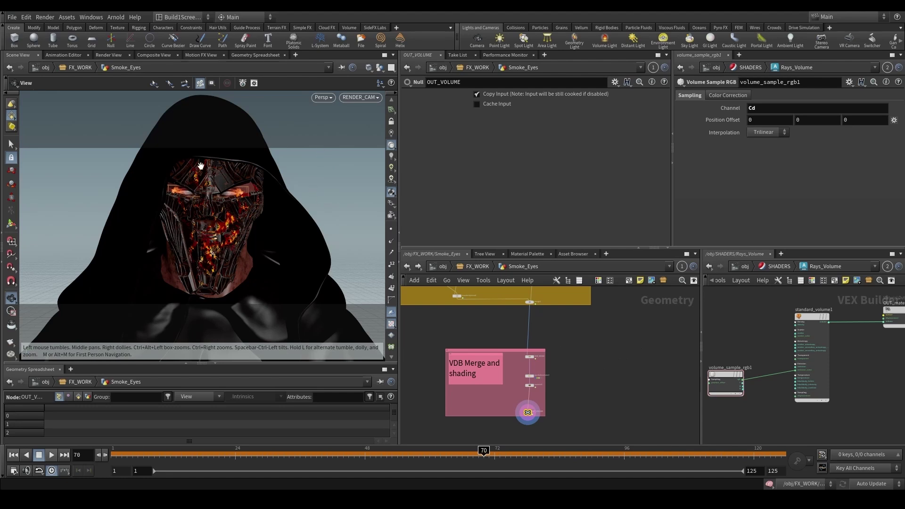
- Look through the CAM_EYES camera at frame 125 and inspect the smoke around the eye
{"action": "left_click", "coordinate": [361, 97]}
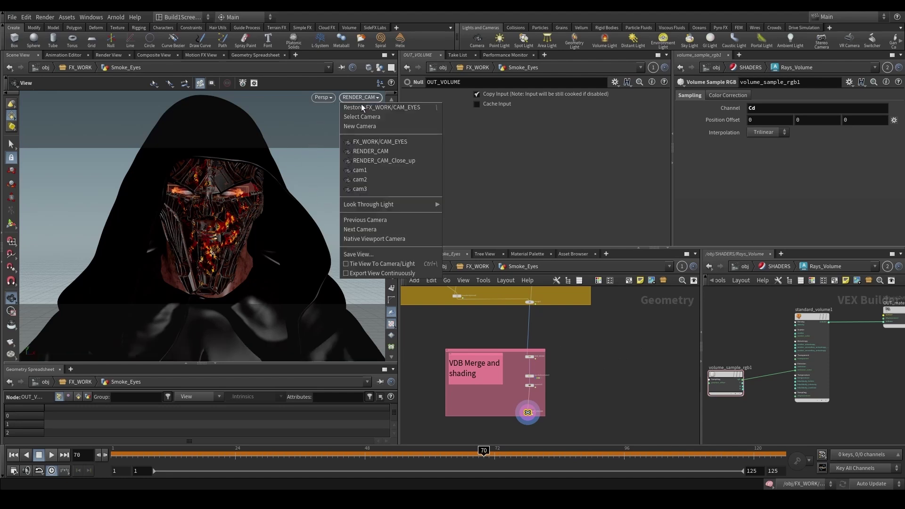
{"action": "left_click", "coordinate": [378, 141]}
{"action": "left_click", "coordinate": [776, 454]}
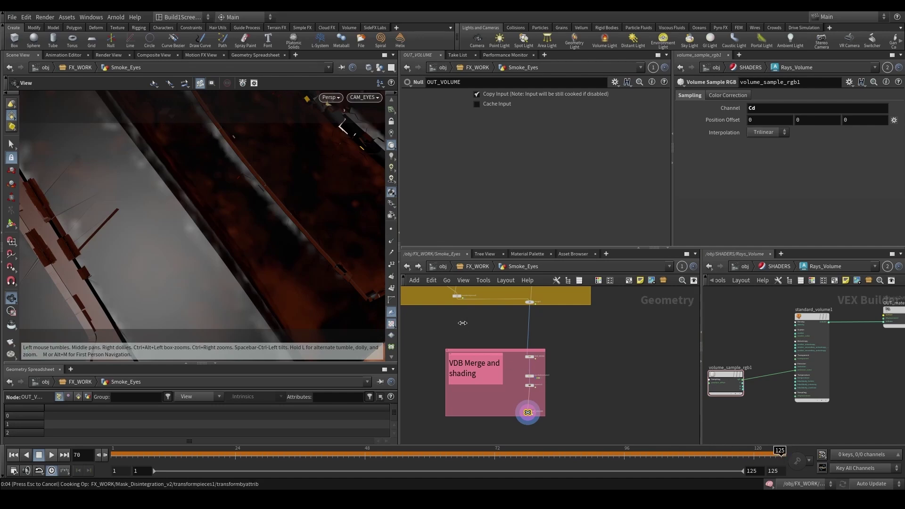
{"action": "middle_click_drag", "start_coordinate": [519, 304], "coordinate": [465, 329]}
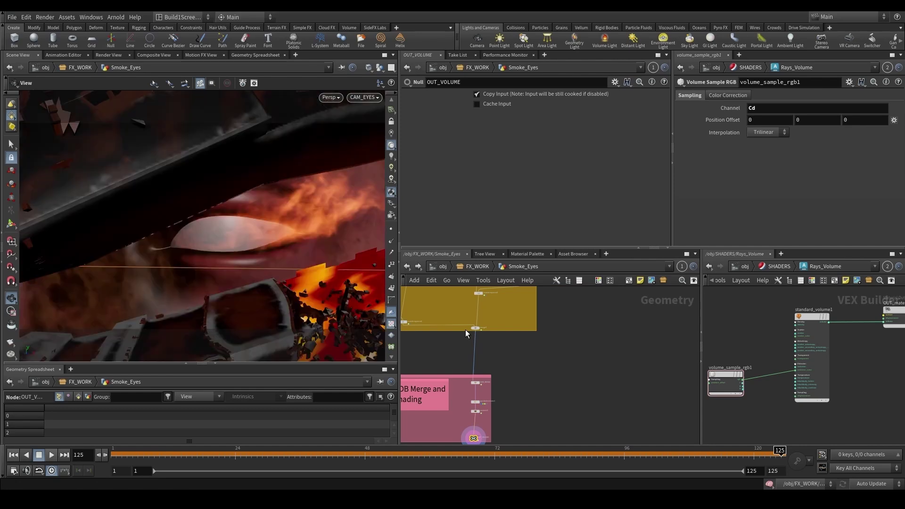
{"action": "left_click_drag", "start_coordinate": [295, 223], "coordinate": [264, 254]}
- Go up to the FX_WORK level and look over its object nodes
{"action": "left_click", "coordinate": [488, 268]}
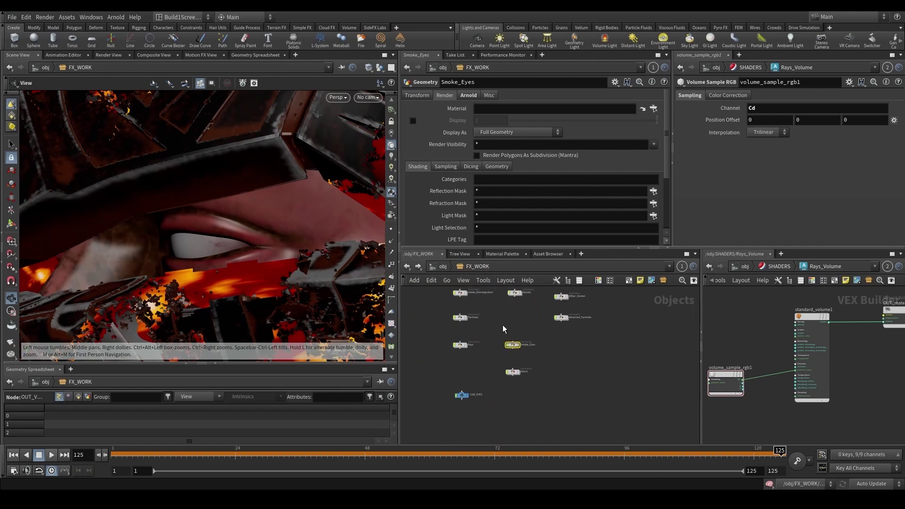
{"action": "scroll", "coordinate": [519, 306], "scroll_direction": "up", "scroll_amount": 2}
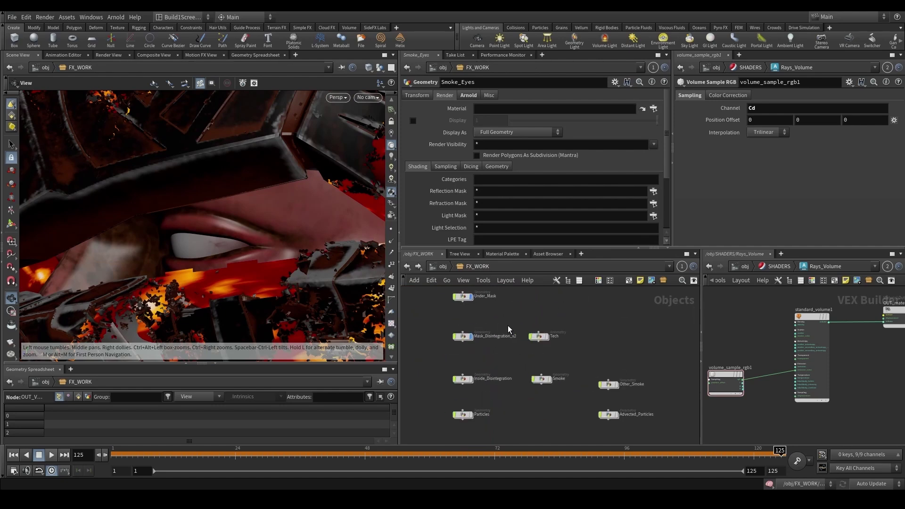
{"action": "scroll", "coordinate": [530, 347], "scroll_direction": "up", "scroll_amount": 1}
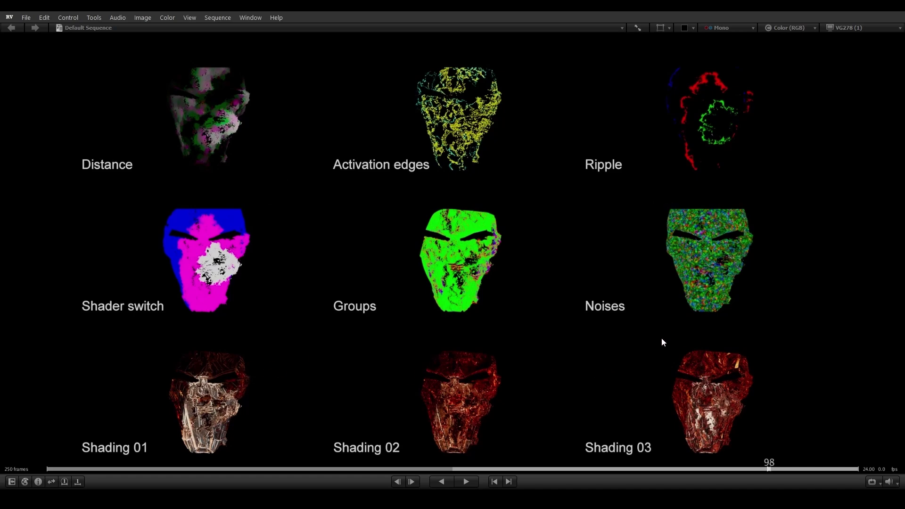
- In RV, draw white brackets above the Shading 01, Shading 02 and Shading 03 masks, and switch back to the selection tool
{"action": "key", "text": "F10"}
{"action": "left_click", "coordinate": [37, 58]}
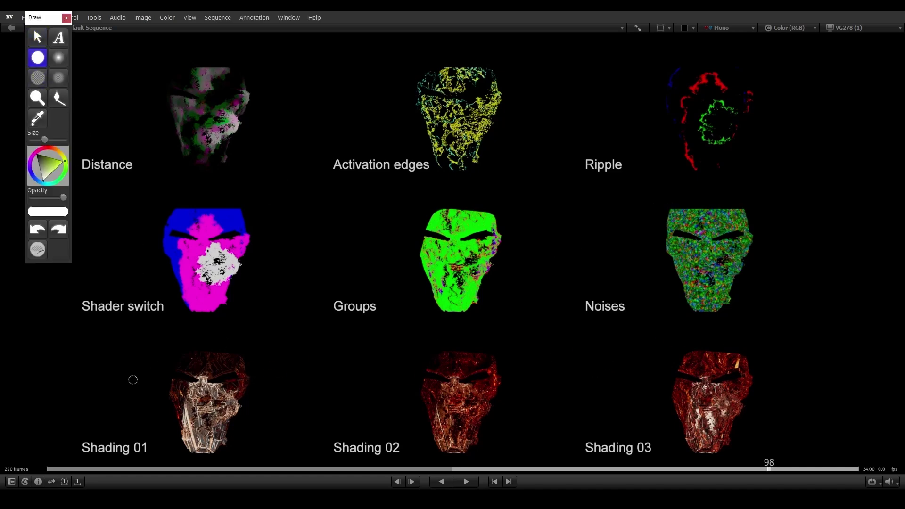
{"action": "mouse_move", "coordinate": [117, 343]}
{"action": "left_mouse_down"}
{"action": "mouse_move", "coordinate": [145, 343]}
{"action": "mouse_move", "coordinate": [270, 439]}
{"action": "mouse_move", "coordinate": [114, 404]}
{"action": "left_mouse_up"}
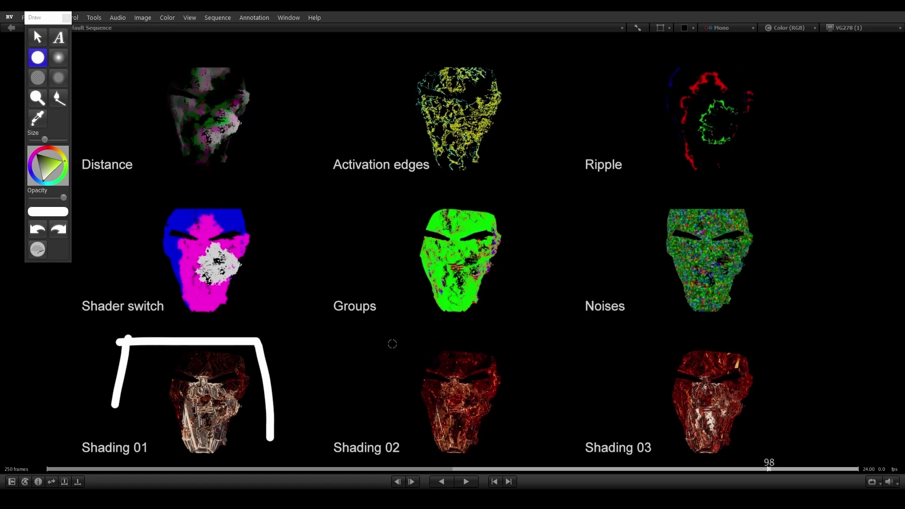
{"action": "mouse_move", "coordinate": [392, 344]}
{"action": "left_mouse_down"}
{"action": "mouse_move", "coordinate": [506, 344]}
{"action": "mouse_move", "coordinate": [515, 389]}
{"action": "mouse_move", "coordinate": [391, 344]}
{"action": "mouse_move", "coordinate": [391, 387]}
{"action": "left_mouse_up"}
{"action": "mouse_move", "coordinate": [612, 342]}
{"action": "left_mouse_down"}
{"action": "mouse_move", "coordinate": [768, 344]}
{"action": "mouse_move", "coordinate": [769, 372]}
{"action": "mouse_move", "coordinate": [622, 377]}
{"action": "left_mouse_up"}
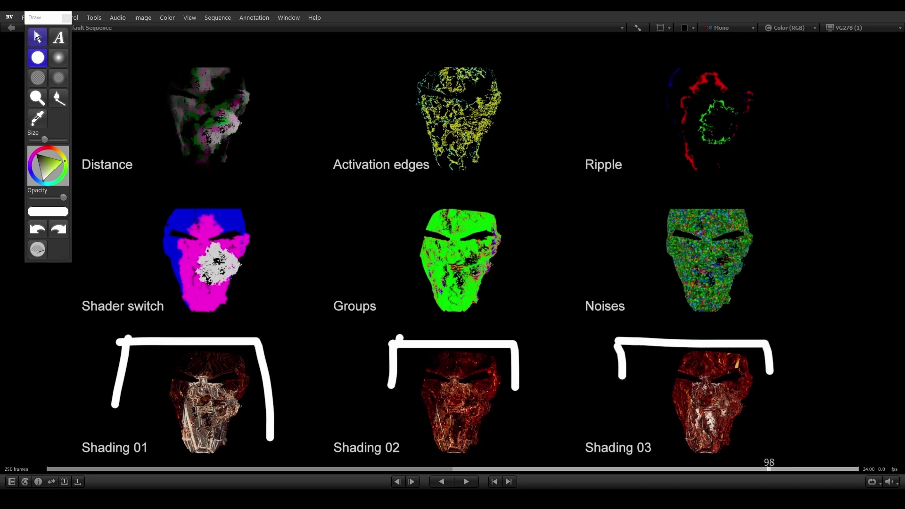
{"action": "left_click", "coordinate": [37, 36]}
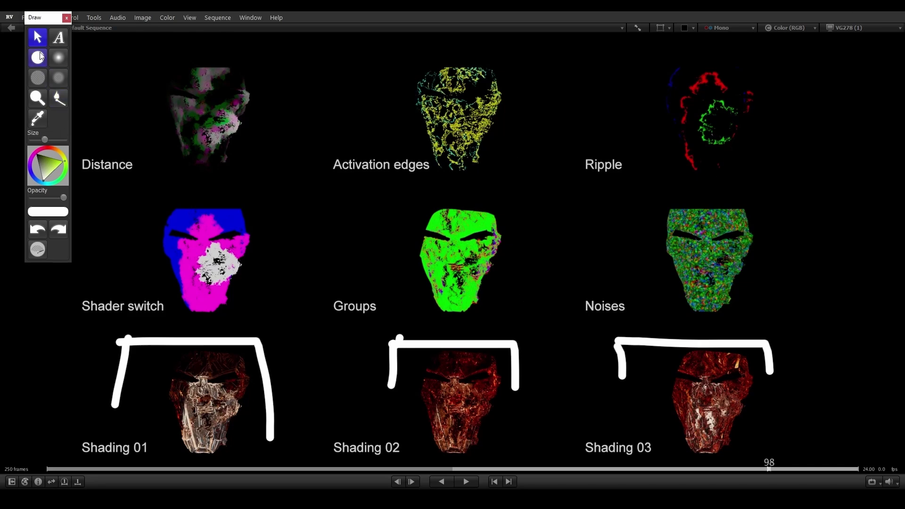
- Draw white lines with the round brush that link the brackets of the Shading 01, Shading 02 and Shading 03 masks below the middle row
{"action": "left_click", "coordinate": [39, 57]}
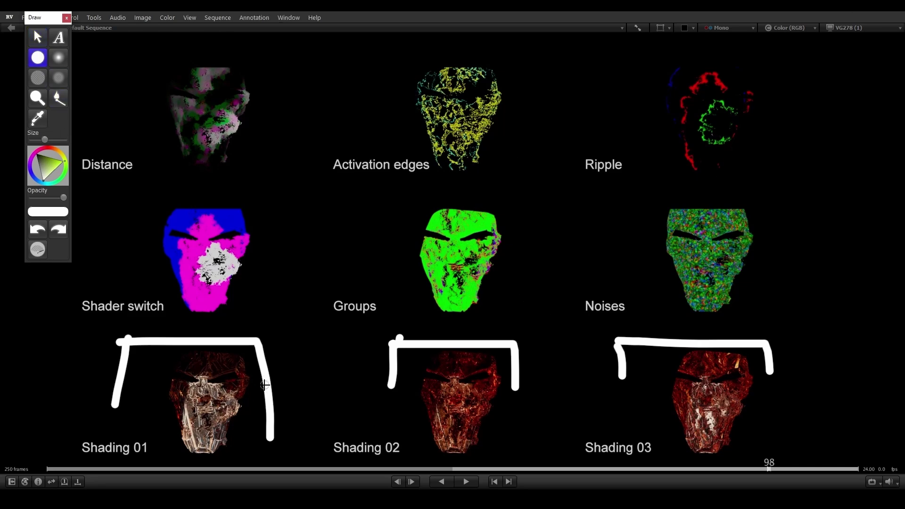
{"action": "mouse_move", "coordinate": [270, 383]}
{"action": "left_mouse_down"}
{"action": "mouse_move", "coordinate": [383, 310]}
{"action": "mouse_move", "coordinate": [385, 321]}
{"action": "left_mouse_up"}
{"action": "mouse_move", "coordinate": [504, 336]}
{"action": "left_mouse_down"}
{"action": "mouse_move", "coordinate": [476, 324]}
{"action": "mouse_move", "coordinate": [431, 324]}
{"action": "mouse_move", "coordinate": [440, 320]}
{"action": "mouse_move", "coordinate": [433, 332]}
{"action": "left_mouse_up"}
{"action": "mouse_move", "coordinate": [191, 324]}
{"action": "left_mouse_down"}
{"action": "mouse_move", "coordinate": [702, 321]}
{"action": "mouse_move", "coordinate": [779, 353]}
{"action": "mouse_move", "coordinate": [773, 409]}
{"action": "left_mouse_up"}
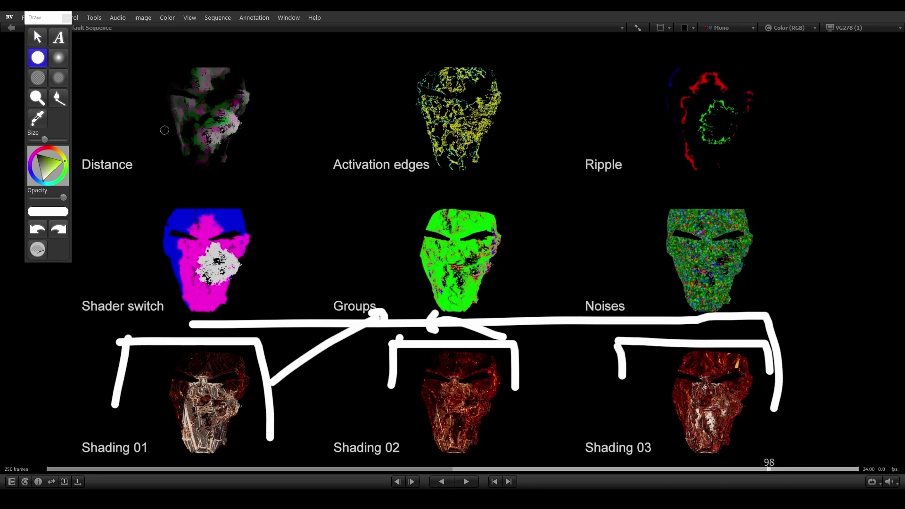
- Draw a white bracket beside and below the Distance mask, with an arrow and a long vertical line leading down between Shader switch and Groups
{"action": "mouse_move", "coordinate": [299, 60]}
{"action": "left_mouse_down"}
{"action": "mouse_move", "coordinate": [300, 124]}
{"action": "mouse_move", "coordinate": [226, 158]}
{"action": "mouse_move", "coordinate": [176, 158]}
{"action": "left_mouse_up"}
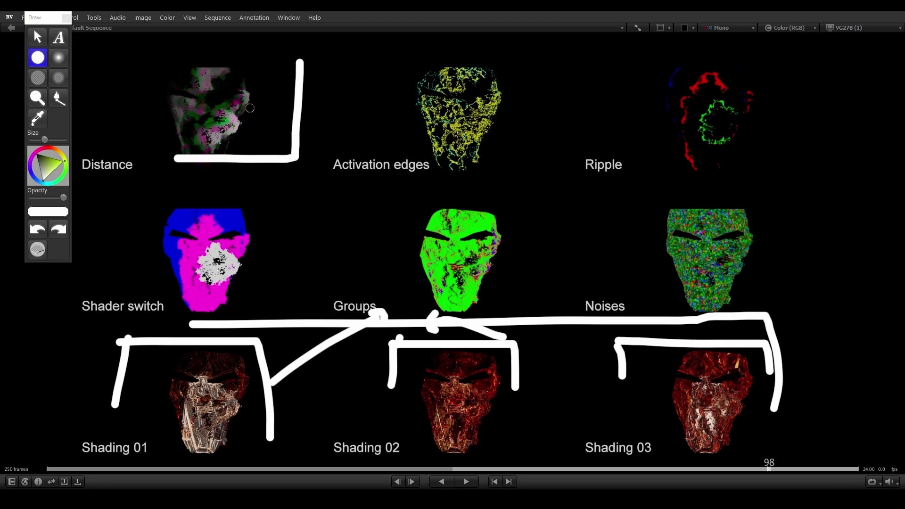
{"action": "mouse_move", "coordinate": [295, 96]}
{"action": "left_mouse_down"}
{"action": "mouse_move", "coordinate": [316, 94]}
{"action": "mouse_move", "coordinate": [322, 104]}
{"action": "left_mouse_up"}
{"action": "left_click_drag", "start_coordinate": [319, 102], "coordinate": [317, 284]}
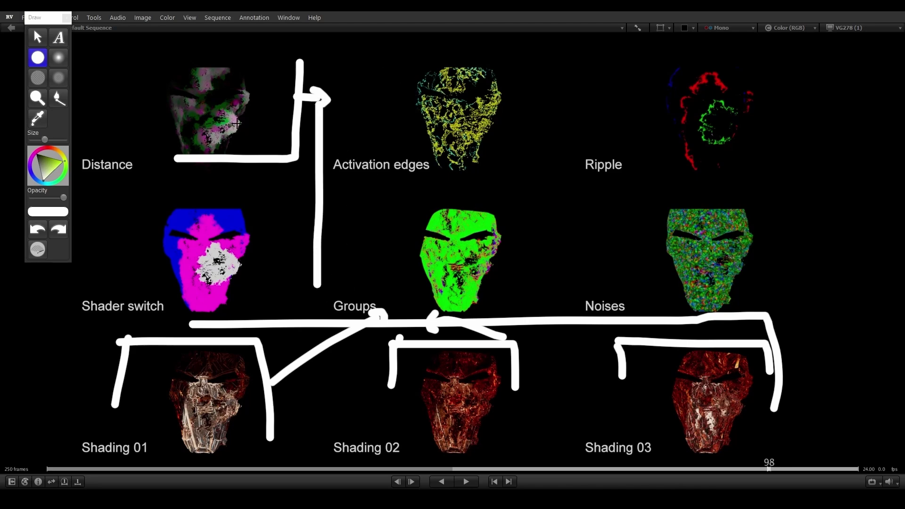
{"action": "left_click_drag", "start_coordinate": [351, 320], "coordinate": [439, 320]}
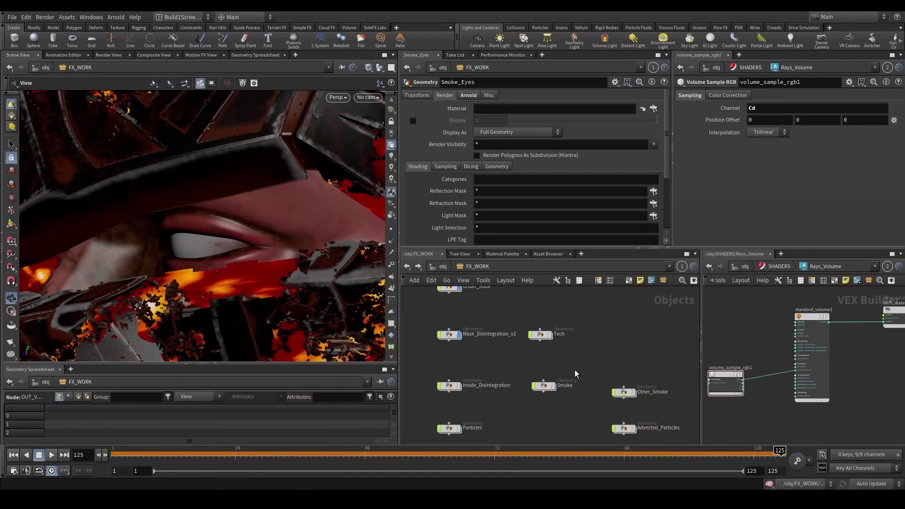
- Switch to Houdini, open the Tech geometry network from FX_WORK and find the rest1 node
{"action": "left_click", "coordinate": [471, 377]}
{"action": "scroll", "coordinate": [501, 361], "scroll_direction": "down", "scroll_amount": 2}
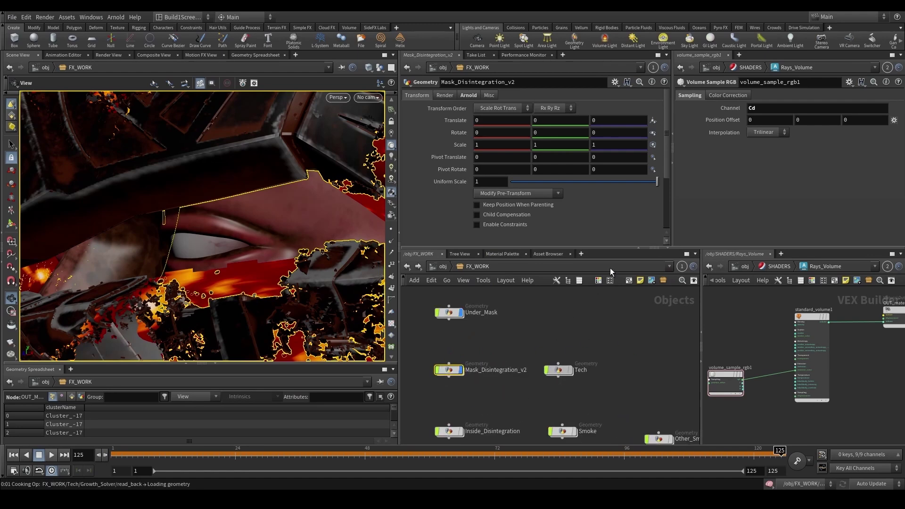
{"action": "double_click", "coordinate": [558, 369]}
{"action": "scroll", "coordinate": [545, 315], "scroll_direction": "up", "scroll_amount": 6}
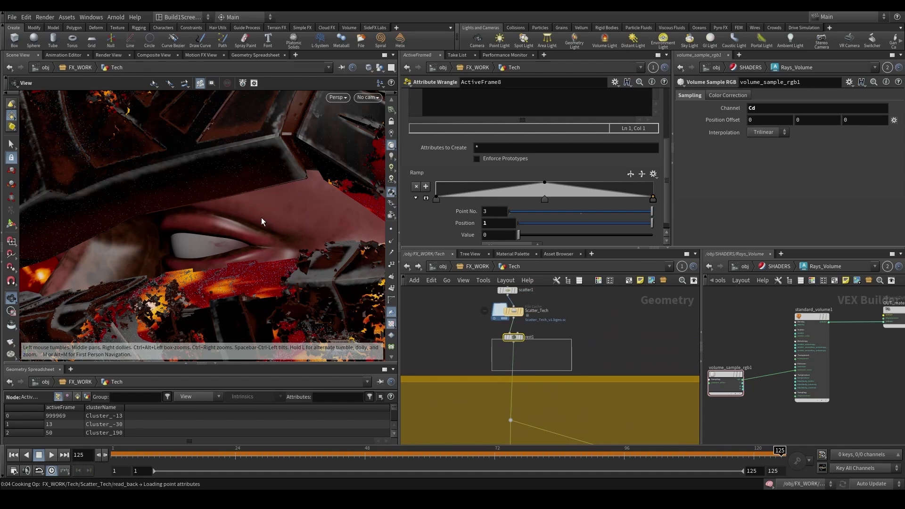
- Display the rest1 points without the other objects and frame the whole mask in the viewport
{"action": "key", "text": "space+g"}
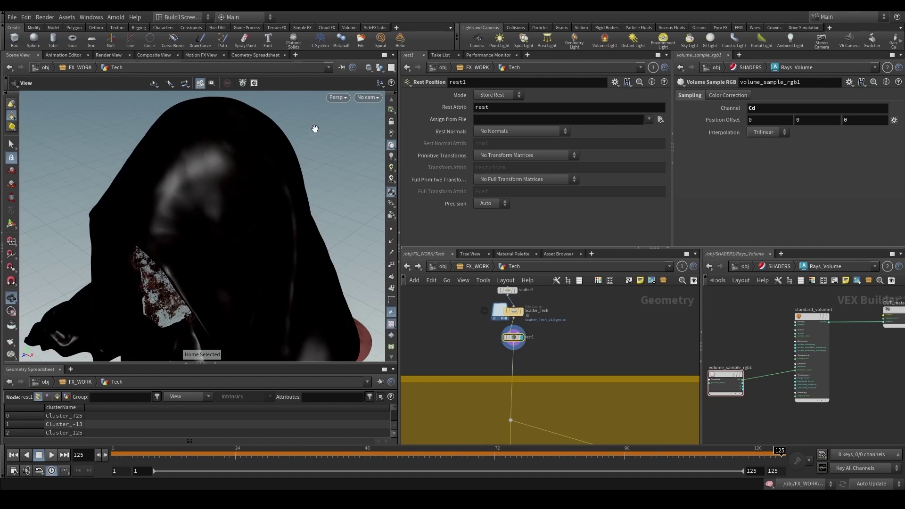
{"action": "left_click", "coordinate": [382, 67]}
{"action": "left_click", "coordinate": [396, 97]}
{"action": "left_click_drag", "start_coordinate": [200, 227], "coordinate": [264, 201]}
{"action": "scroll", "coordinate": [528, 334], "scroll_direction": "up", "scroll_amount": 2}
- Check the node information of rest1 and show the pscale attribute in the Geometry Spreadsheet
{"action": "middle_click", "coordinate": [530, 337]}
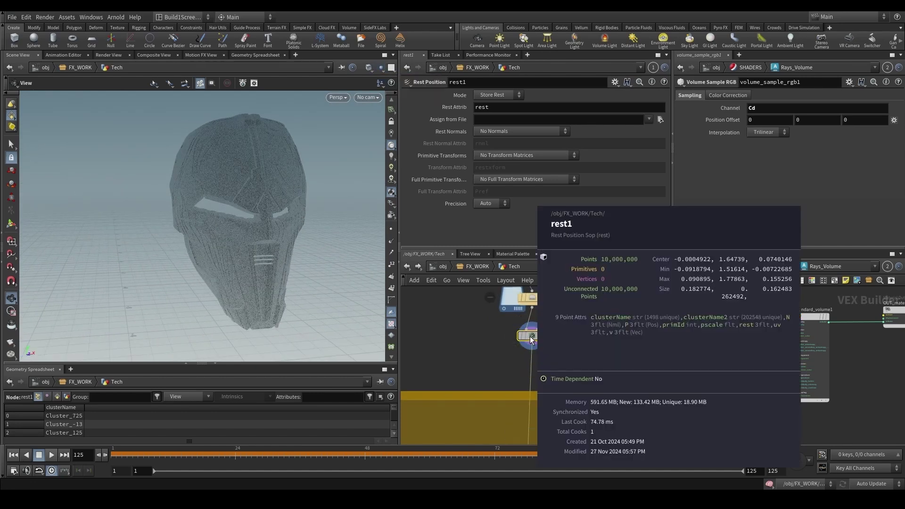
{"action": "left_click_drag", "start_coordinate": [278, 280], "coordinate": [259, 287]}
{"action": "left_click", "coordinate": [175, 398]}
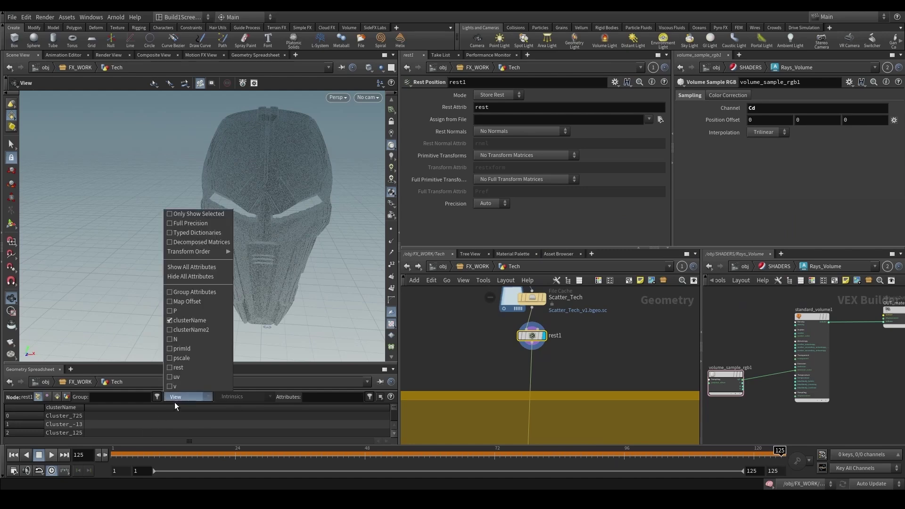
{"action": "left_click", "coordinate": [185, 358]}
- Look over the Tech network's coloured sections, from the Growth Solver down to the static noises
{"action": "scroll", "coordinate": [427, 365], "scroll_direction": "down", "scroll_amount": 8}
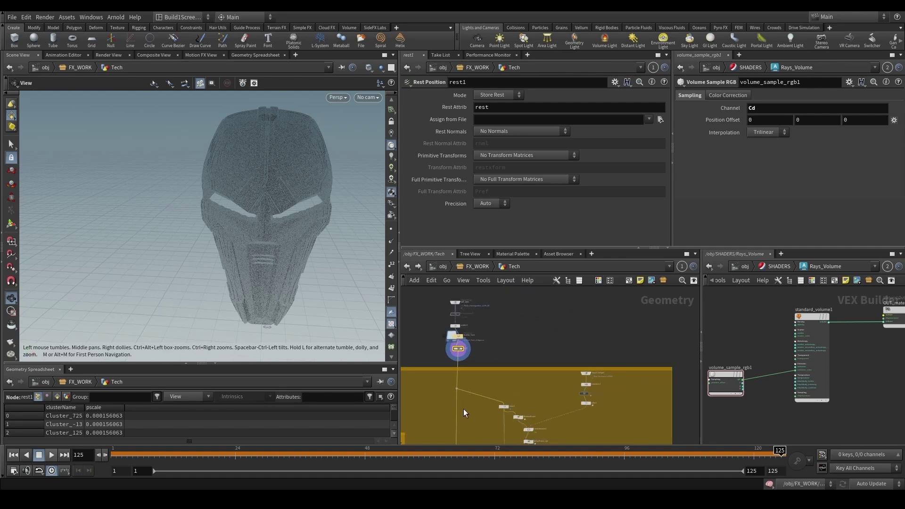
{"action": "middle_click_drag", "start_coordinate": [453, 415], "coordinate": [527, 326]}
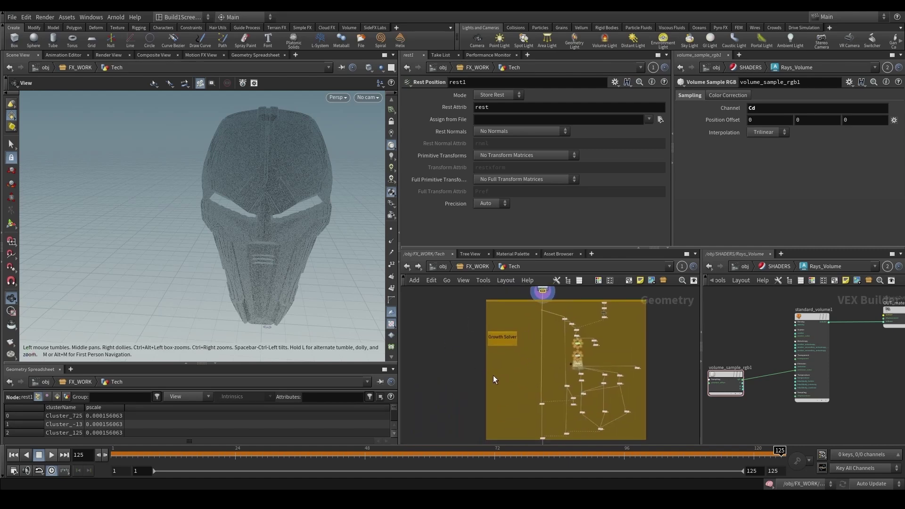
{"action": "middle_click_drag", "start_coordinate": [494, 389], "coordinate": [493, 351]}
{"action": "middle_click_drag", "start_coordinate": [504, 308], "coordinate": [480, 363]}
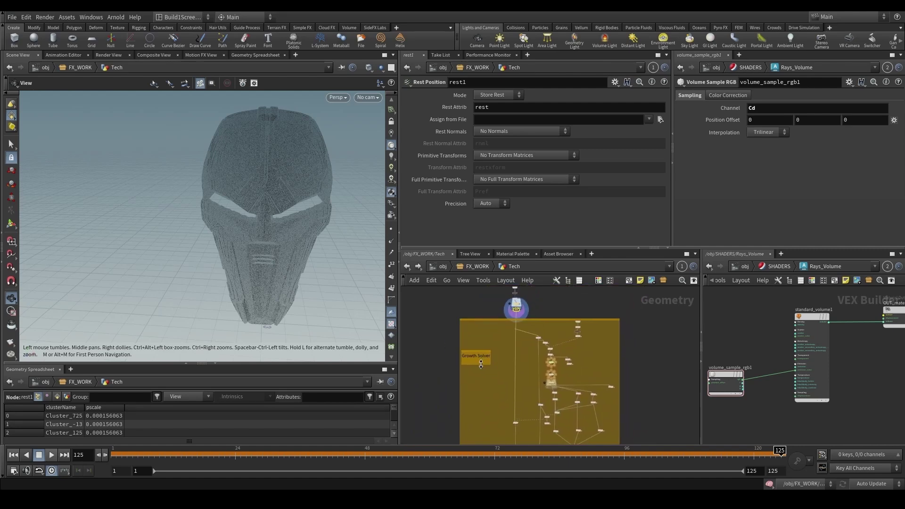
{"action": "scroll", "coordinate": [479, 365], "scroll_direction": "down", "scroll_amount": 7}
{"action": "middle_click_drag", "start_coordinate": [457, 441], "coordinate": [479, 365]}
{"action": "scroll", "coordinate": [479, 366], "scroll_direction": "up", "scroll_amount": 3}
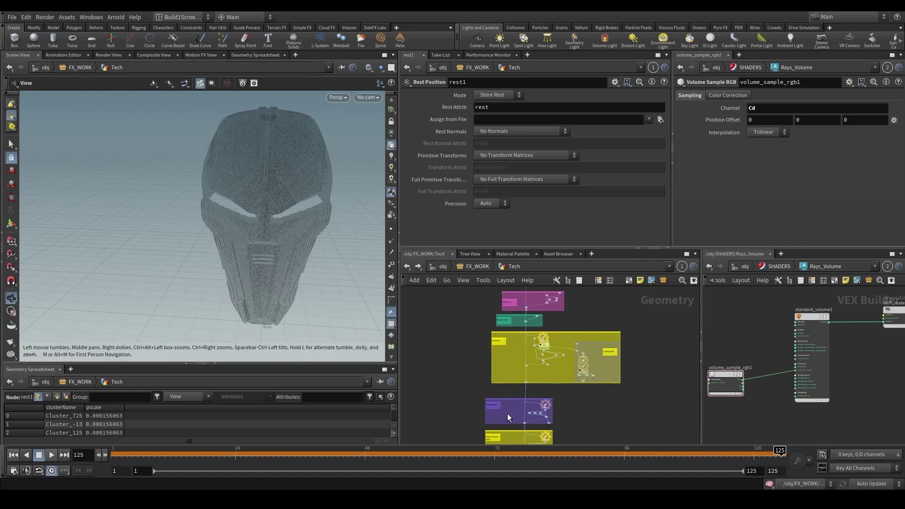
{"action": "scroll", "coordinate": [508, 419], "scroll_direction": "up", "scroll_amount": 2}
{"action": "scroll", "coordinate": [507, 424], "scroll_direction": "down", "scroll_amount": 1}
{"action": "middle_click_drag", "start_coordinate": [508, 426], "coordinate": [508, 355]}
{"action": "scroll", "coordinate": [538, 364], "scroll_direction": "up", "scroll_amount": 4}
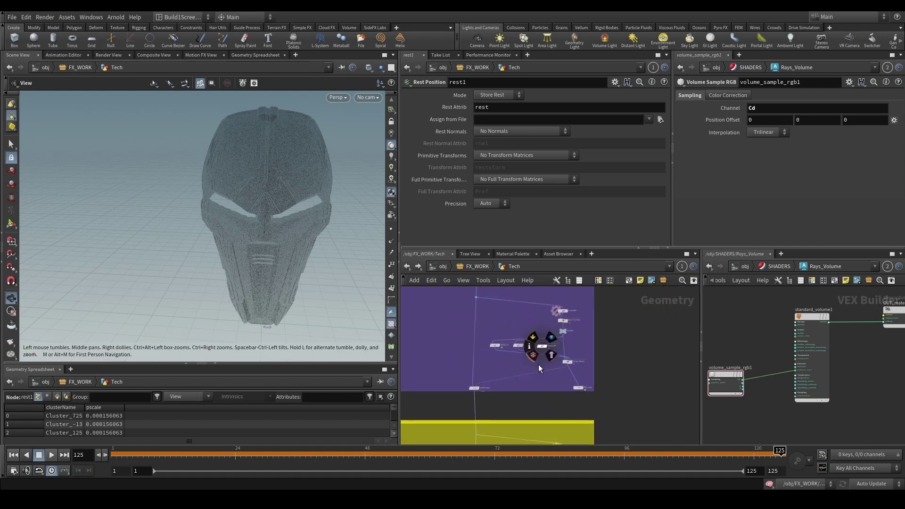
{"action": "scroll", "coordinate": [579, 389], "scroll_direction": "down", "scroll_amount": 3}
{"action": "scroll", "coordinate": [519, 406], "scroll_direction": "down", "scroll_amount": 3}
{"action": "middle_click_drag", "start_coordinate": [502, 417], "coordinate": [500, 352]}
{"action": "scroll", "coordinate": [554, 392], "scroll_direction": "up", "scroll_amount": 3}
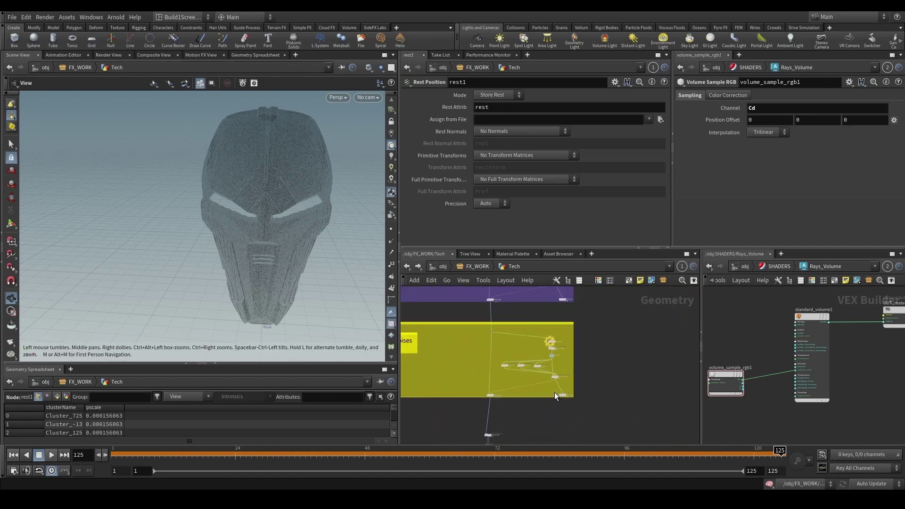
- Display timeshift5 and then Back_To_Rest2 in the static noises section to compare the mask's deformed and rest points
{"action": "scroll", "coordinate": [561, 389], "scroll_direction": "up", "scroll_amount": 2}
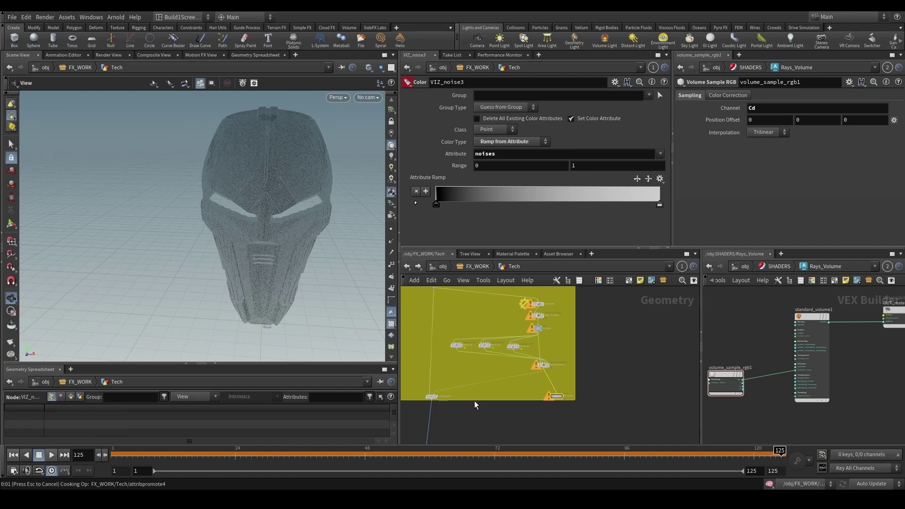
{"action": "middle_click_drag", "start_coordinate": [453, 387], "coordinate": [466, 416]}
{"action": "scroll", "coordinate": [561, 360], "scroll_direction": "up", "scroll_amount": 2}
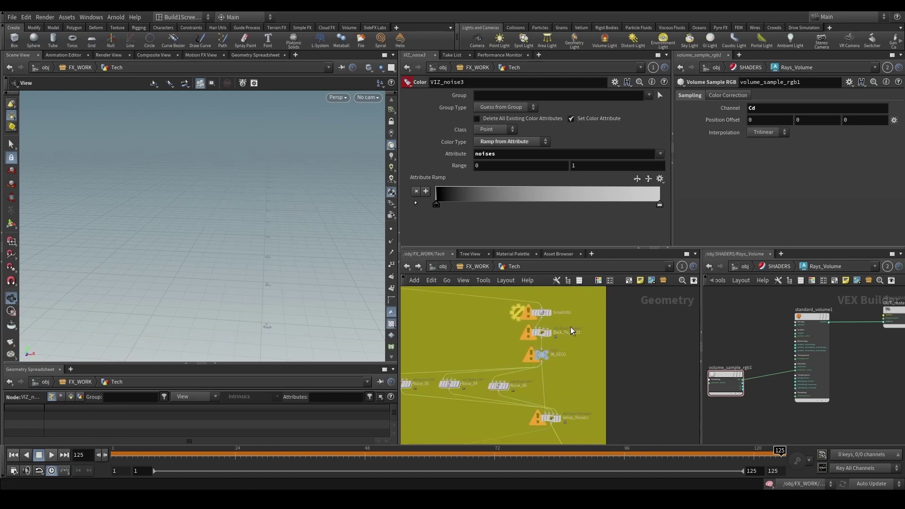
{"action": "left_click", "coordinate": [542, 314]}
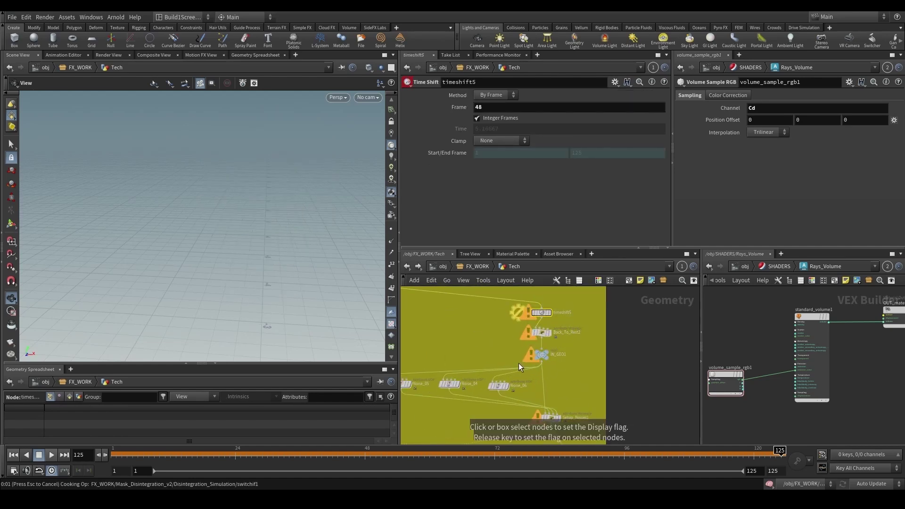
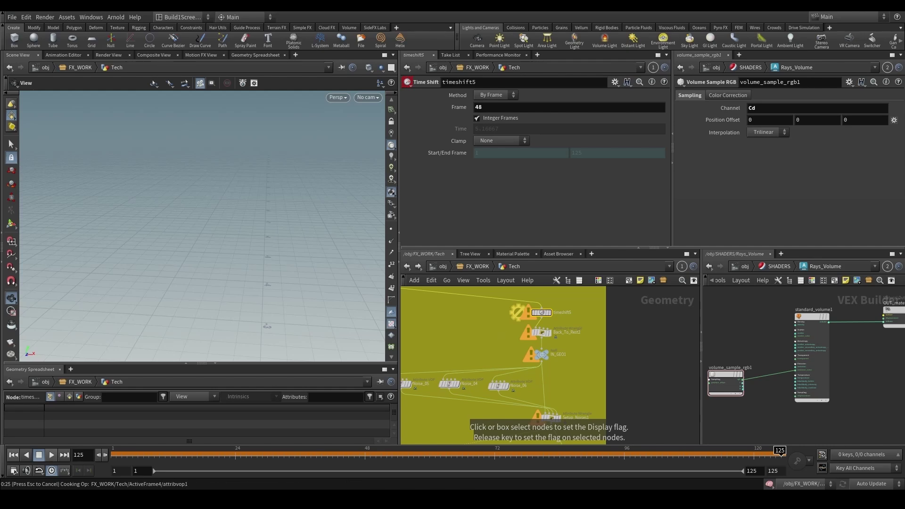
{"action": "scroll", "coordinate": [299, 271], "scroll_direction": "up", "scroll_amount": 5}
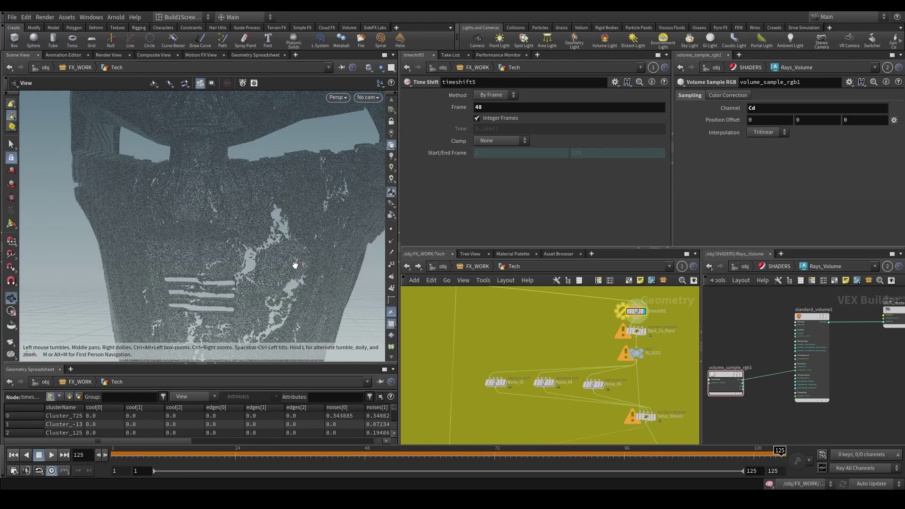
{"action": "scroll", "coordinate": [235, 301], "scroll_direction": "down", "scroll_amount": 2}
{"action": "scroll", "coordinate": [604, 362], "scroll_direction": "up", "scroll_amount": 2}
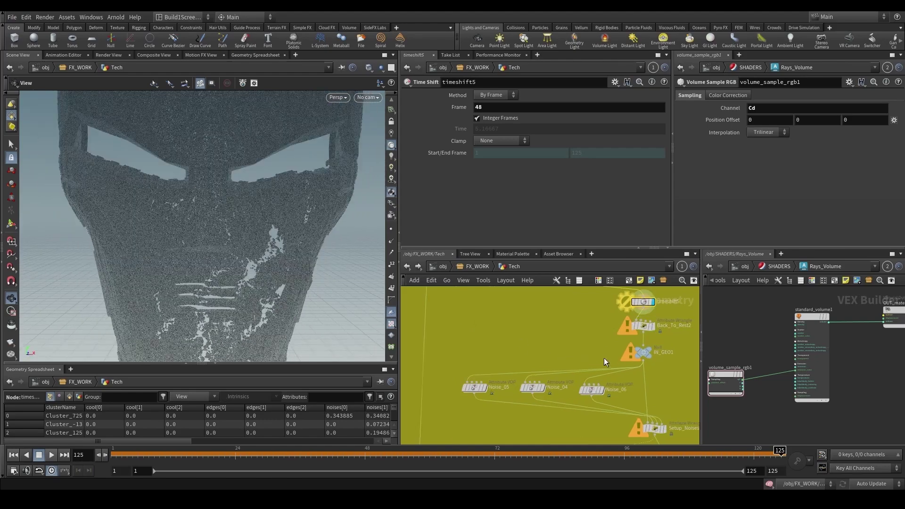
{"action": "left_click", "coordinate": [654, 326]}
{"action": "scroll", "coordinate": [520, 359], "scroll_direction": "down", "scroll_amount": 2}
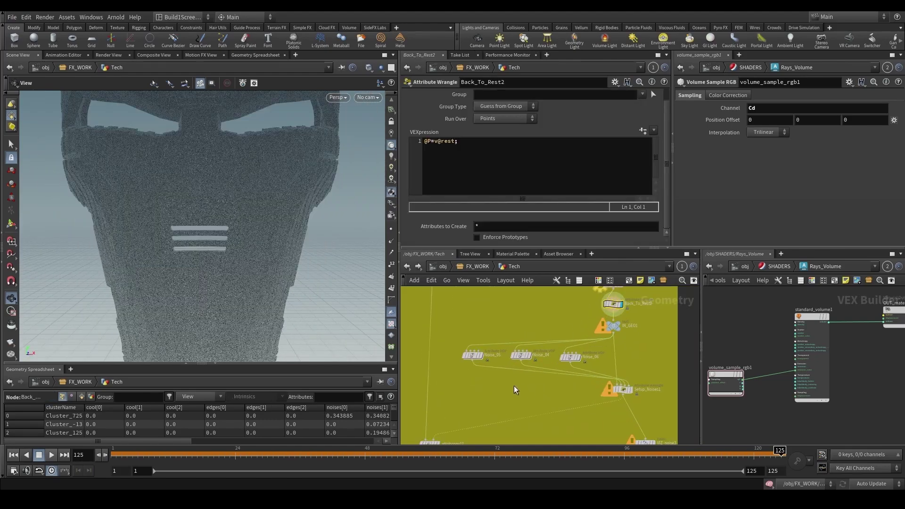
- Display the Noise_05, Noise_04 and Noise_06 nodes in turn to compare their patterns and parameters on the mask
{"action": "left_click_drag", "start_coordinate": [494, 383], "coordinate": [469, 341]}
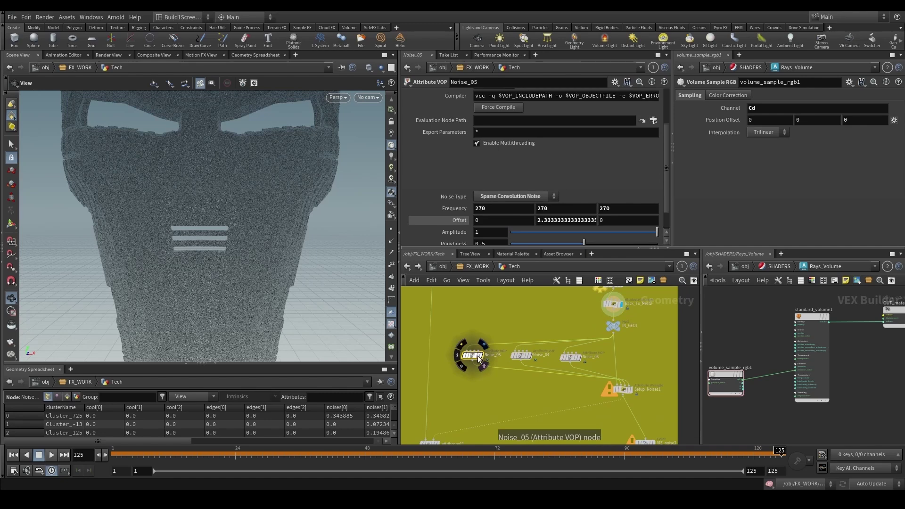
{"action": "left_click", "coordinate": [481, 354]}
{"action": "left_click_drag", "start_coordinate": [527, 393], "coordinate": [508, 364]}
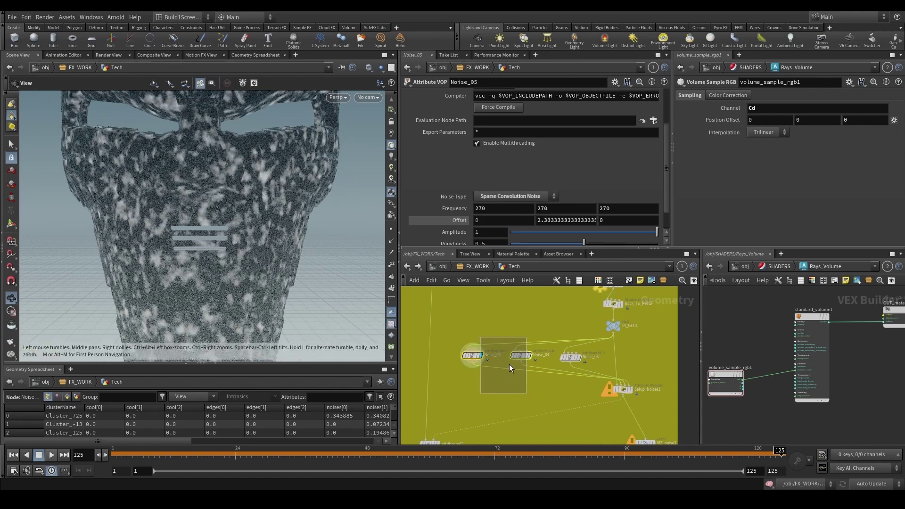
{"action": "left_click_drag", "start_coordinate": [581, 392], "coordinate": [559, 334]}
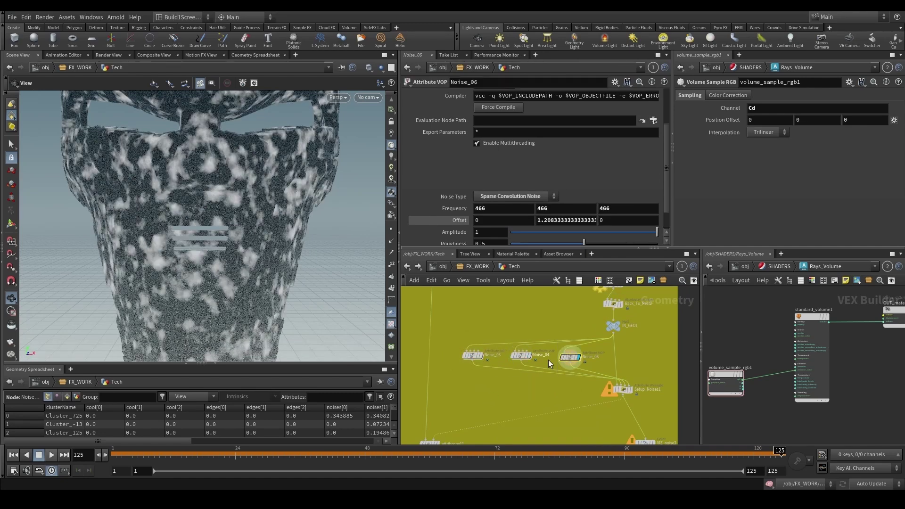
{"action": "left_click", "coordinate": [578, 357]}
{"action": "left_click", "coordinate": [481, 355]}
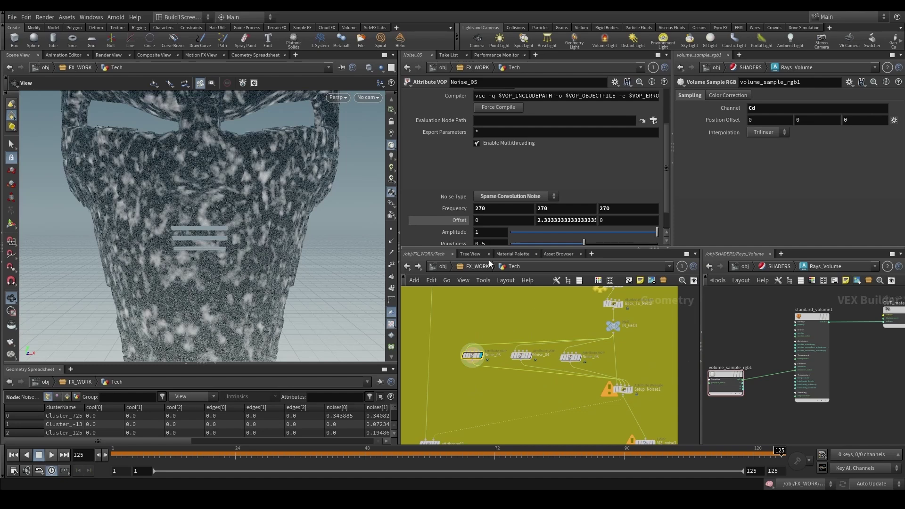
{"action": "left_click", "coordinate": [530, 355]}
- Display Noise_01 and Noise_02 in the purple section and scrub the timeline to frame 54 to see the noise animate
{"action": "scroll", "coordinate": [525, 328], "scroll_direction": "down", "scroll_amount": 2}
{"action": "middle_click_drag", "start_coordinate": [544, 301], "coordinate": [508, 362]}
{"action": "left_click", "coordinate": [498, 330]}
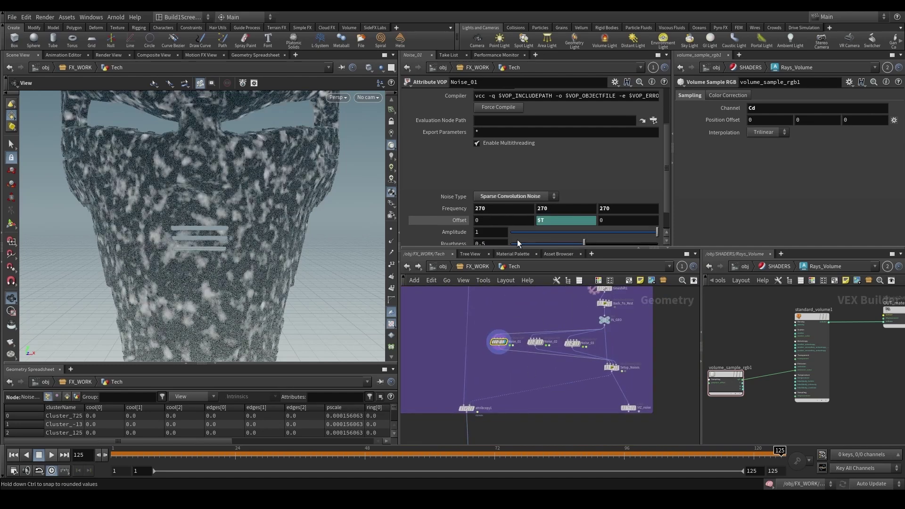
{"action": "left_click", "coordinate": [536, 342]}
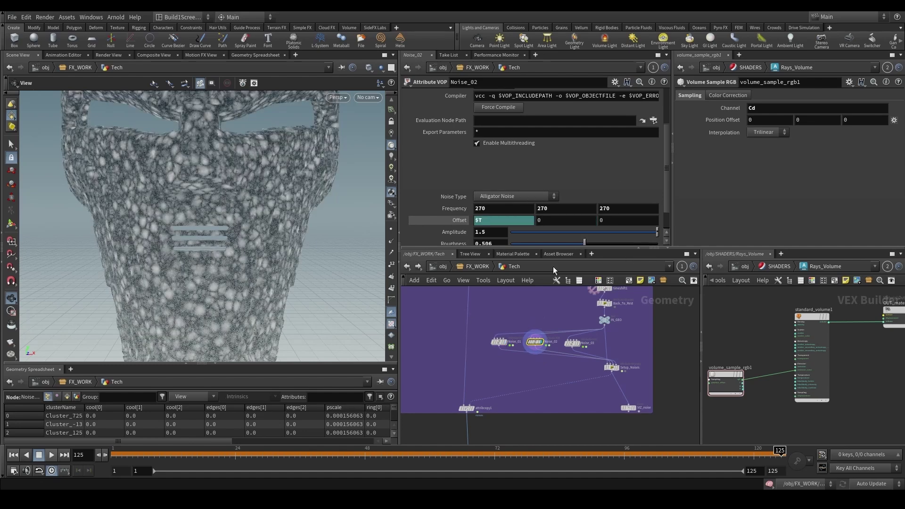
{"action": "scroll", "coordinate": [516, 363], "scroll_direction": "down", "scroll_amount": 3}
{"action": "left_click", "coordinate": [526, 456]}
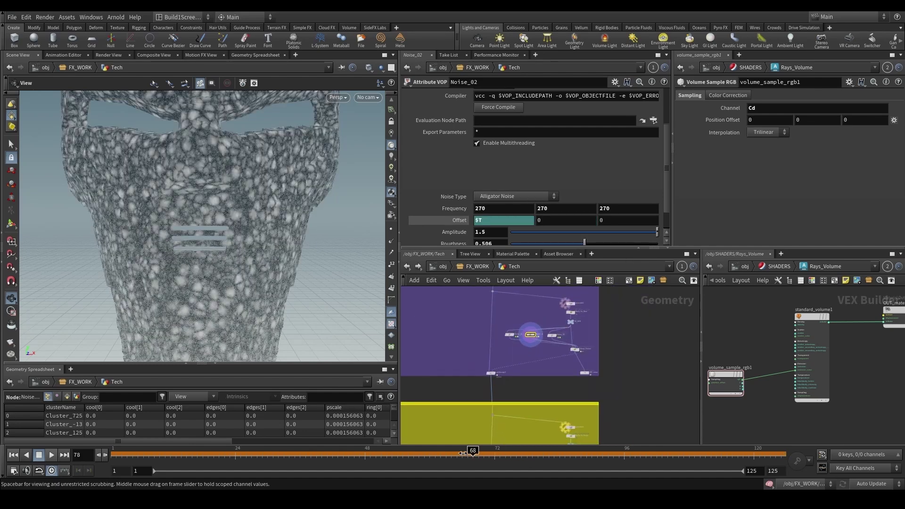
{"action": "left_click", "coordinate": [398, 452]}
- Display Noise_06 in the static noises section, followed by the Setup_Noises1 wrangle that combines the noises
{"action": "scroll", "coordinate": [550, 397], "scroll_direction": "up", "scroll_amount": 3}
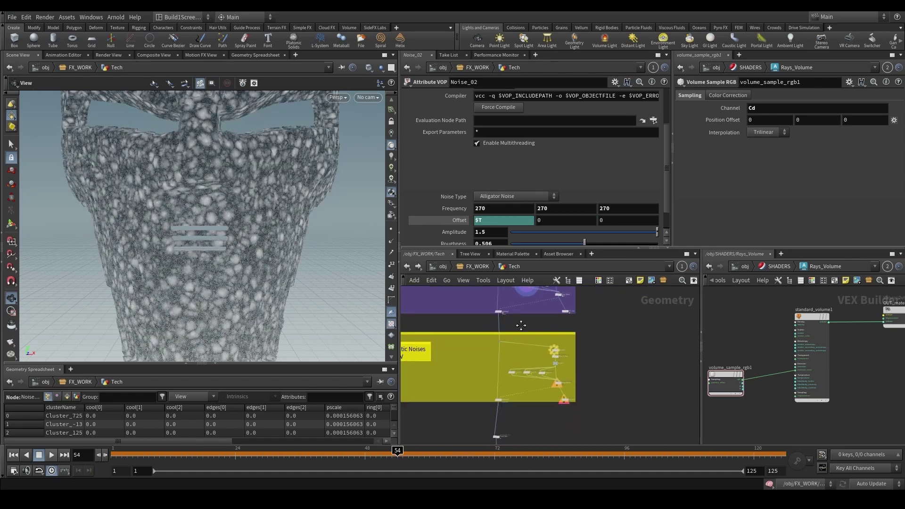
{"action": "left_click", "coordinate": [547, 368]}
{"action": "scroll", "coordinate": [580, 396], "scroll_direction": "up", "scroll_amount": 2}
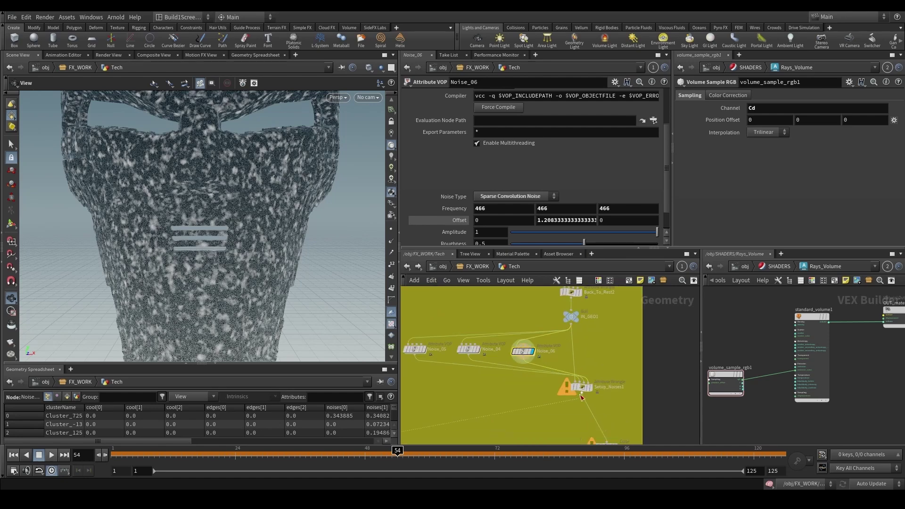
{"action": "left_click_drag", "start_coordinate": [611, 361], "coordinate": [554, 405]}
{"action": "key", "text": "r"}
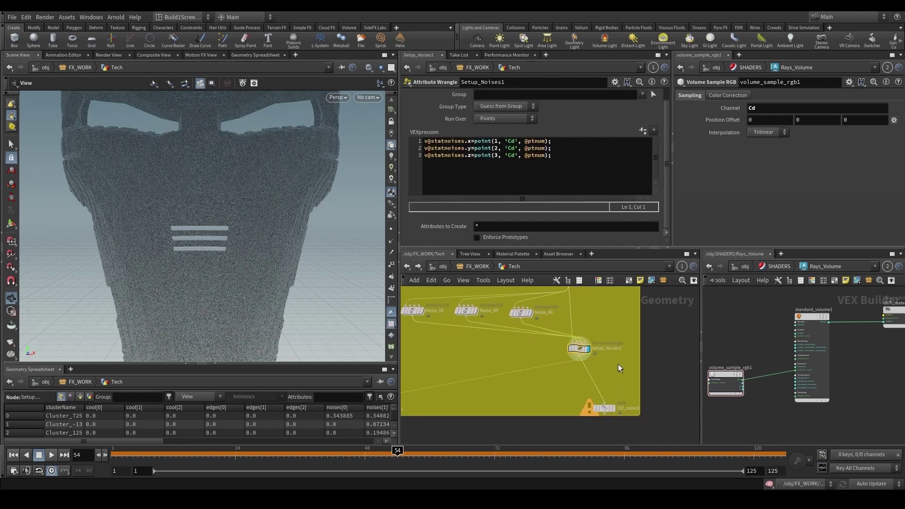
- Highlight the statnoises x, y and z assignments in the Setup_Noises1 wrangle code to explain how the noises are stored
{"action": "left_click_drag", "start_coordinate": [424, 141], "coordinate": [470, 142]}
{"action": "scroll", "coordinate": [447, 344], "scroll_direction": "up", "scroll_amount": 2}
{"action": "middle_click_drag", "start_coordinate": [446, 345], "coordinate": [468, 385]}
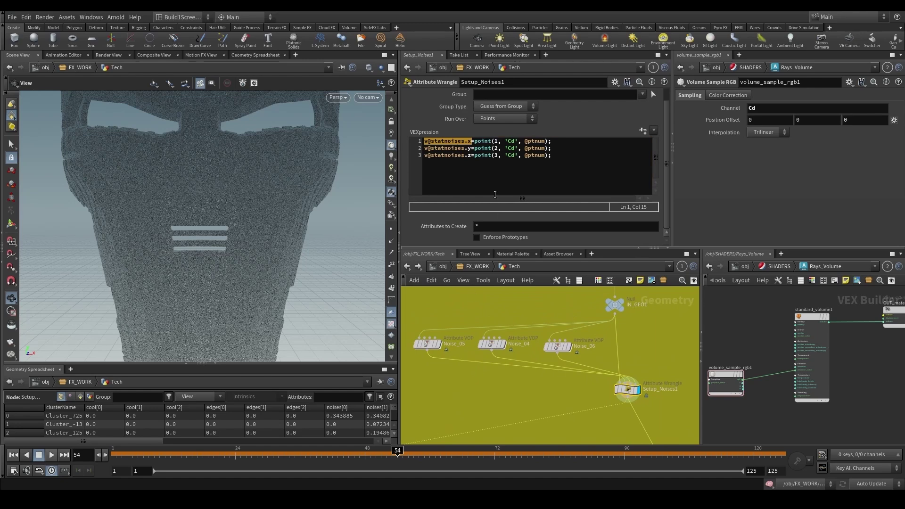
{"action": "left_click_drag", "start_coordinate": [470, 149], "coordinate": [409, 152]}
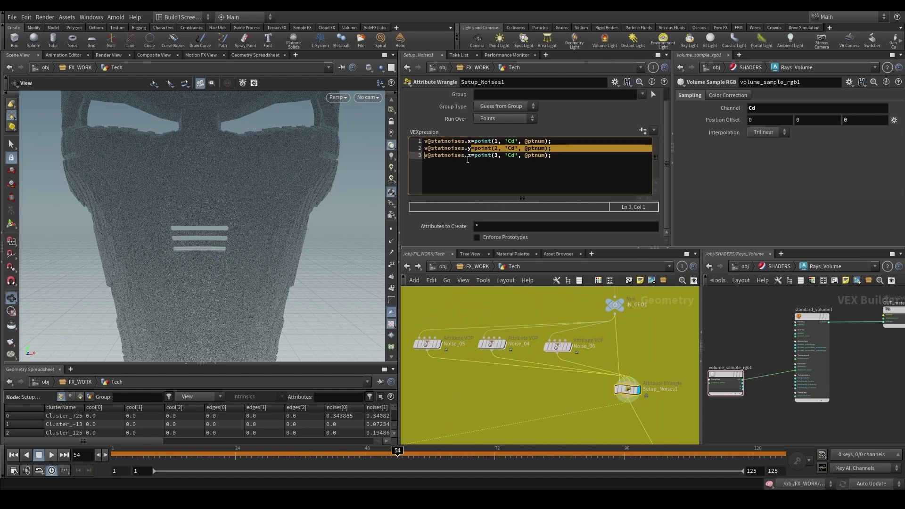
{"action": "left_click", "coordinate": [468, 159]}
- Display VIZ_noise3 in the static noises section and VIZ_noise in the purple section, viewing the coloured mask from different angles
{"action": "scroll", "coordinate": [545, 406], "scroll_direction": "down", "scroll_amount": 3}
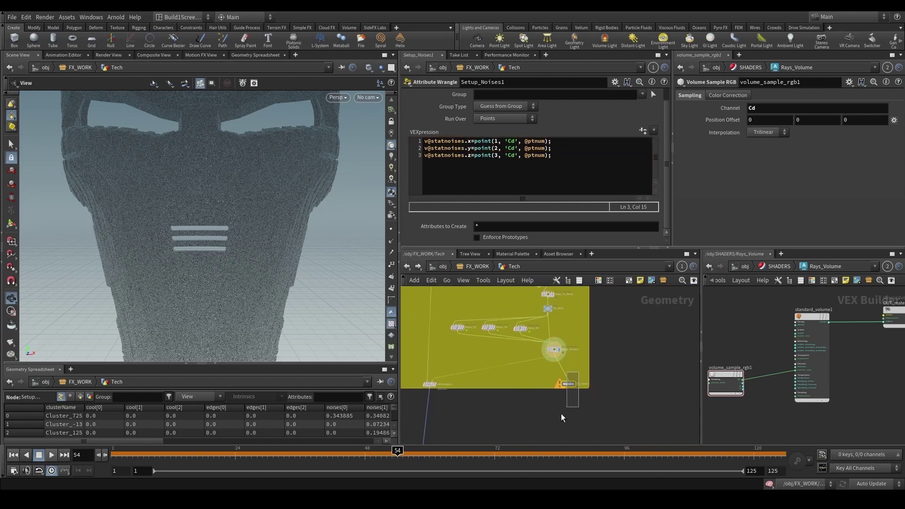
{"action": "left_click_drag", "start_coordinate": [562, 418], "coordinate": [560, 419]}
{"action": "key", "text": "r"}
{"action": "left_click_drag", "start_coordinate": [227, 213], "coordinate": [266, 214]}
{"action": "scroll", "coordinate": [529, 367], "scroll_direction": "down", "scroll_amount": 4}
{"action": "middle_click_drag", "start_coordinate": [541, 293], "coordinate": [541, 356]}
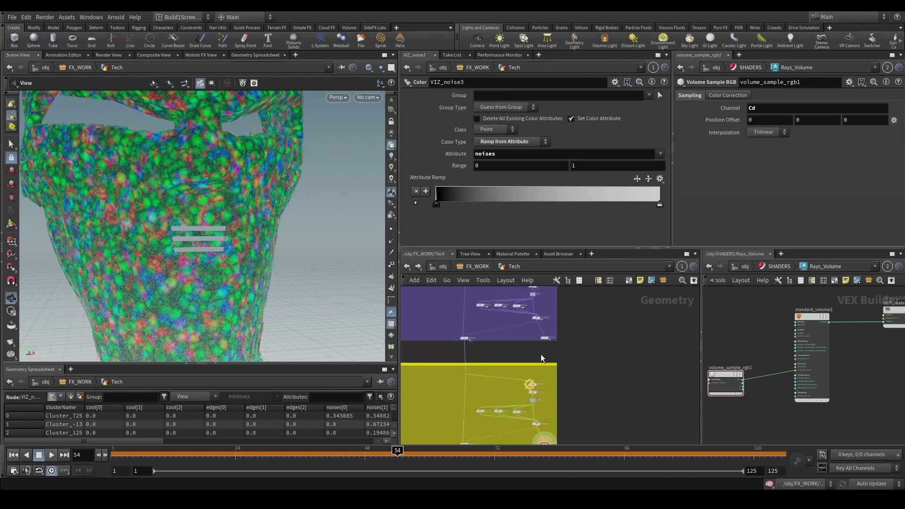
{"action": "scroll", "coordinate": [541, 355], "scroll_direction": "up", "scroll_amount": 2}
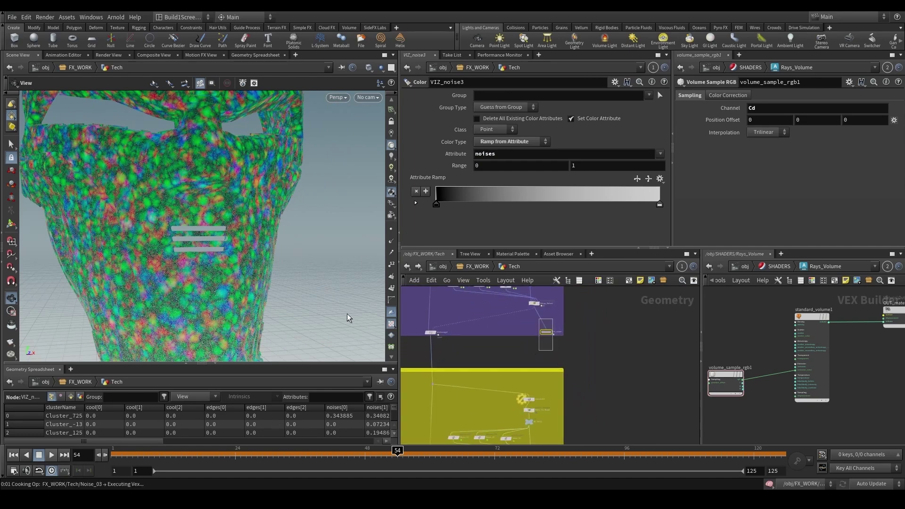
{"action": "left_click", "coordinate": [545, 332]}
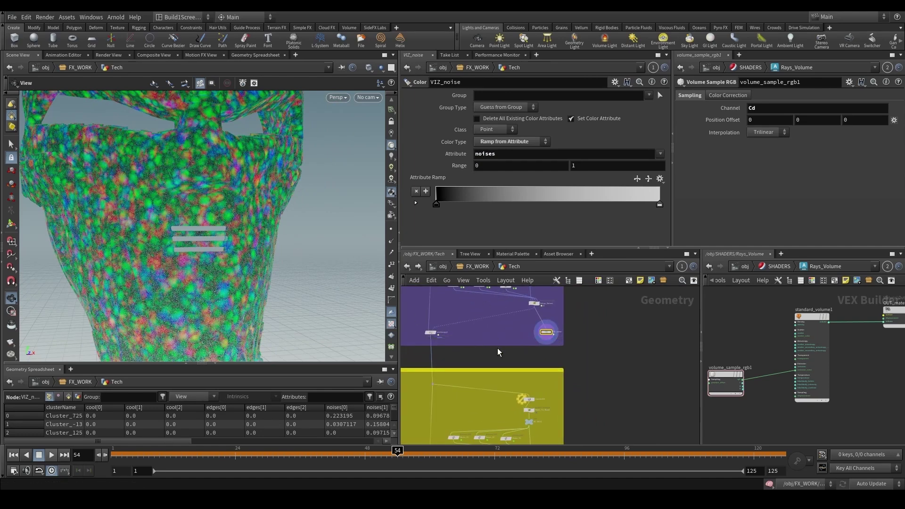
{"action": "scroll", "coordinate": [498, 351], "scroll_direction": "down", "scroll_amount": 1}
{"action": "left_click_drag", "start_coordinate": [247, 255], "coordinate": [184, 266]}
- Set the update mode to Manual and show the parameters of attribcopy11 at the end of the static noises section
{"action": "scroll", "coordinate": [476, 314], "scroll_direction": "down", "scroll_amount": 4}
{"action": "middle_click_drag", "start_coordinate": [454, 329], "coordinate": [486, 361]}
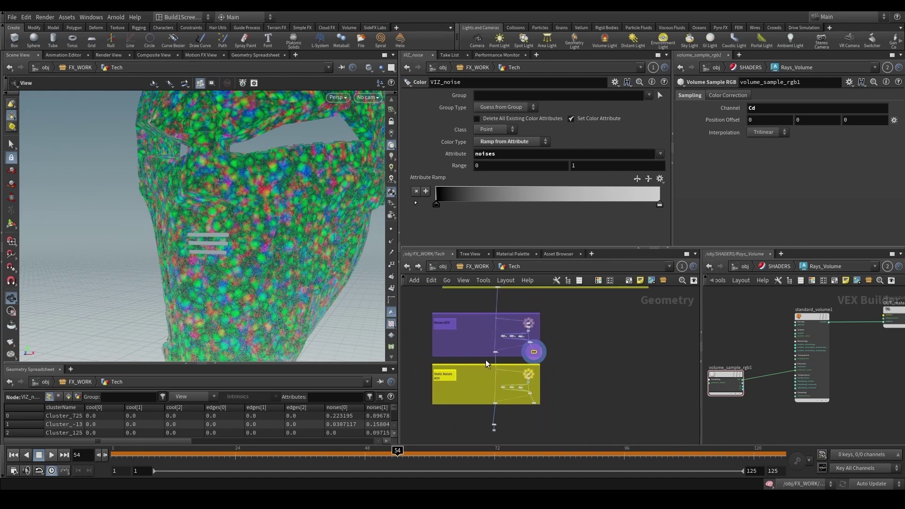
{"action": "scroll", "coordinate": [485, 391], "scroll_direction": "up", "scroll_amount": 6}
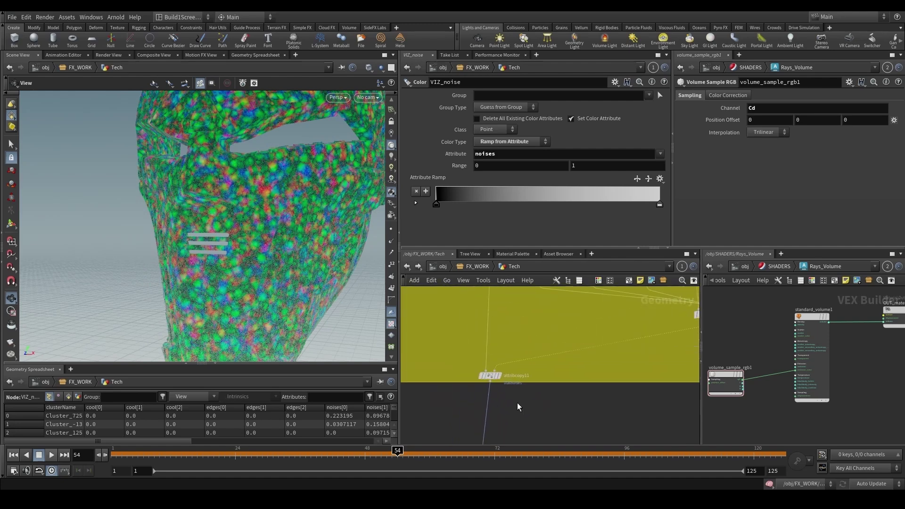
{"action": "left_click", "coordinate": [861, 486]}
{"action": "left_click", "coordinate": [861, 485]}
{"action": "left_click", "coordinate": [490, 376]}
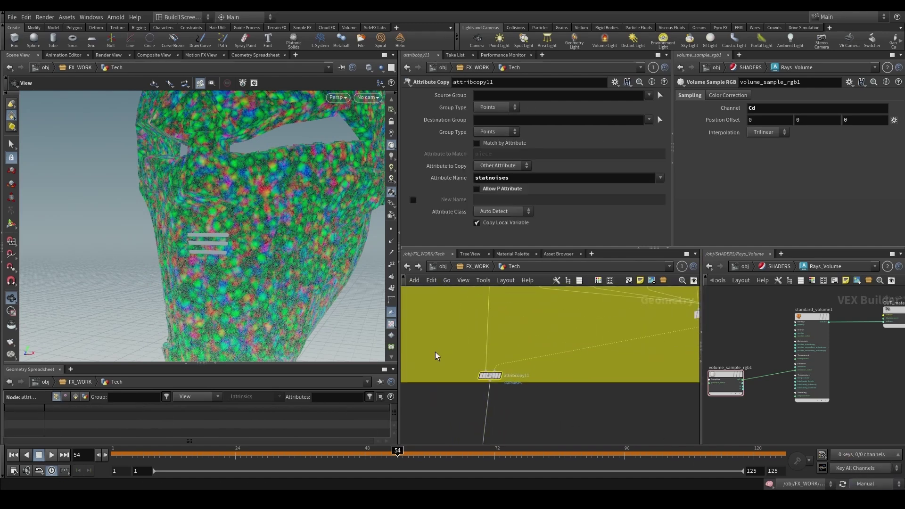
- Put the display flag on VIZ_noise3 and review the static noises section around attribcopy11
{"action": "scroll", "coordinate": [462, 366], "scroll_direction": "down", "scroll_amount": 6}
{"action": "scroll", "coordinate": [504, 343], "scroll_direction": "up", "scroll_amount": 5}
{"action": "left_click_drag", "start_coordinate": [583, 421], "coordinate": [571, 441]}
{"action": "middle_click_drag", "start_coordinate": [574, 413], "coordinate": [591, 365]}
{"action": "key", "text": "r"}
{"action": "left_click", "coordinate": [428, 390]}
{"action": "scroll", "coordinate": [426, 373], "scroll_direction": "down", "scroll_amount": 3}
{"action": "middle_click_drag", "start_coordinate": [510, 386], "coordinate": [578, 420]}
{"action": "scroll", "coordinate": [500, 409], "scroll_direction": "up", "scroll_amount": 2}
{"action": "scroll", "coordinate": [469, 377], "scroll_direction": "down", "scroll_amount": 2}
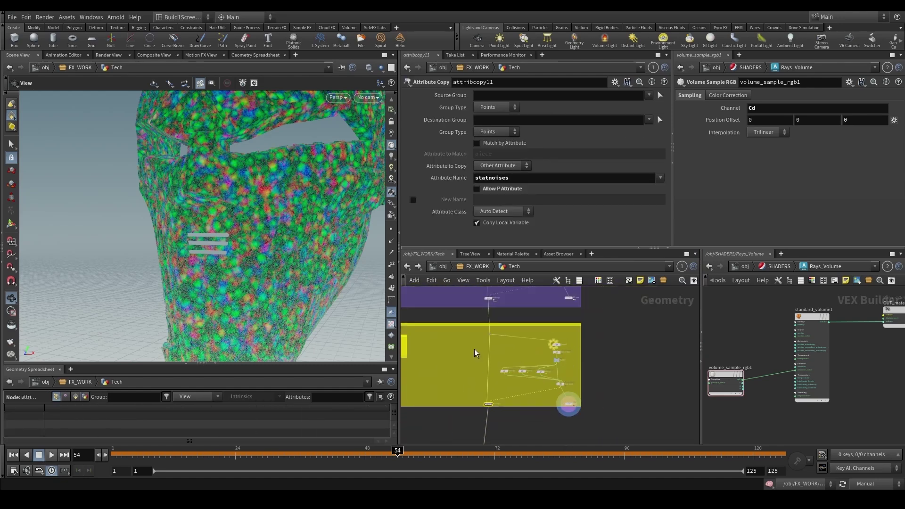
- Show the color2 node's parameters in the orange section of the network and set the update mode to Auto Update
{"action": "scroll", "coordinate": [474, 349], "scroll_direction": "down", "scroll_amount": 3}
{"action": "middle_click_drag", "start_coordinate": [467, 352], "coordinate": [475, 412]}
{"action": "middle_click_drag", "start_coordinate": [476, 358], "coordinate": [470, 427]}
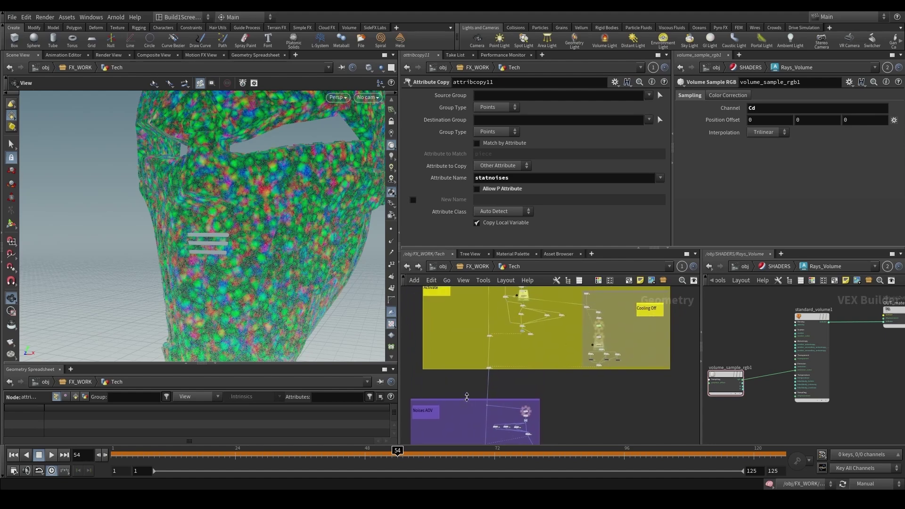
{"action": "scroll", "coordinate": [467, 397], "scroll_direction": "down", "scroll_amount": 4}
{"action": "middle_click_drag", "start_coordinate": [459, 363], "coordinate": [464, 414]}
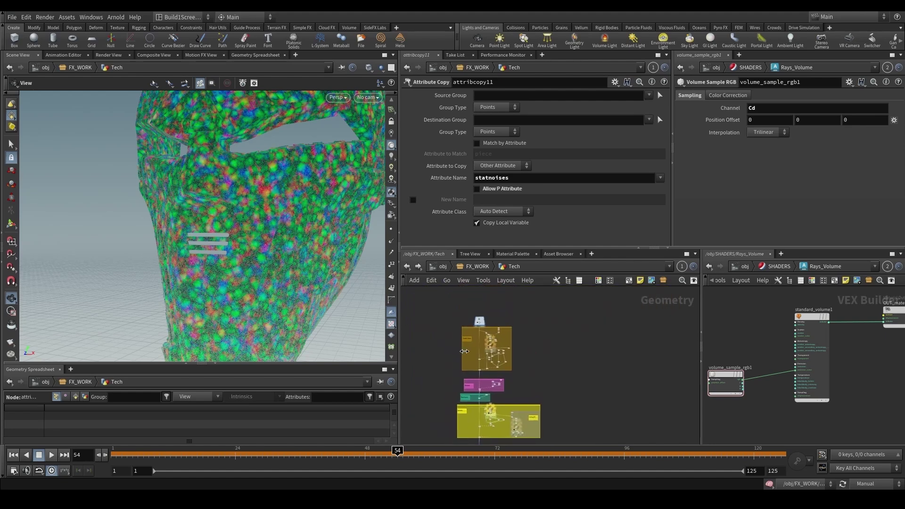
{"action": "scroll", "coordinate": [490, 344], "scroll_direction": "up", "scroll_amount": 5}
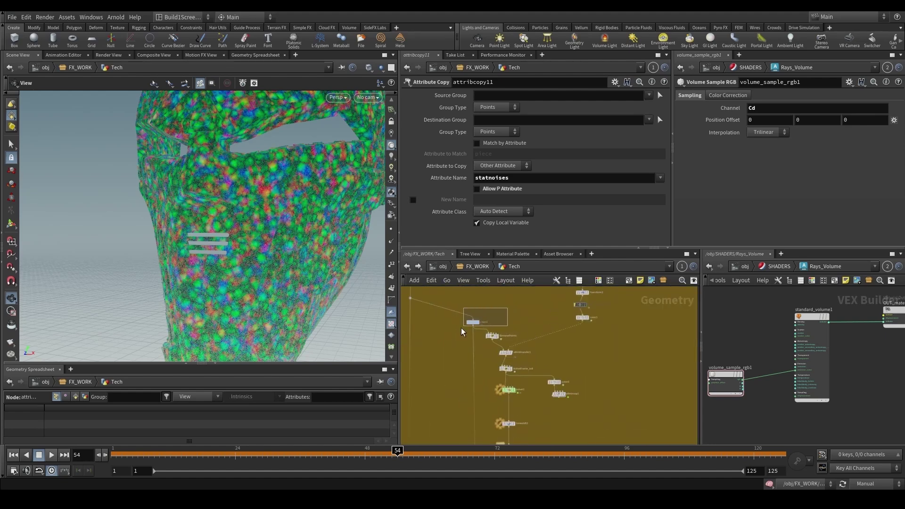
{"action": "left_click", "coordinate": [468, 323]}
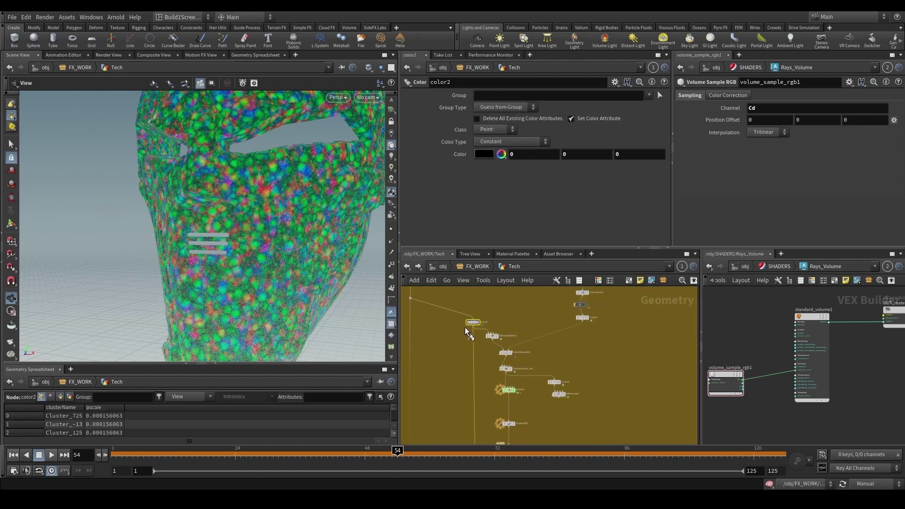
{"action": "left_click", "coordinate": [862, 480]}
{"action": "left_click", "coordinate": [862, 455]}
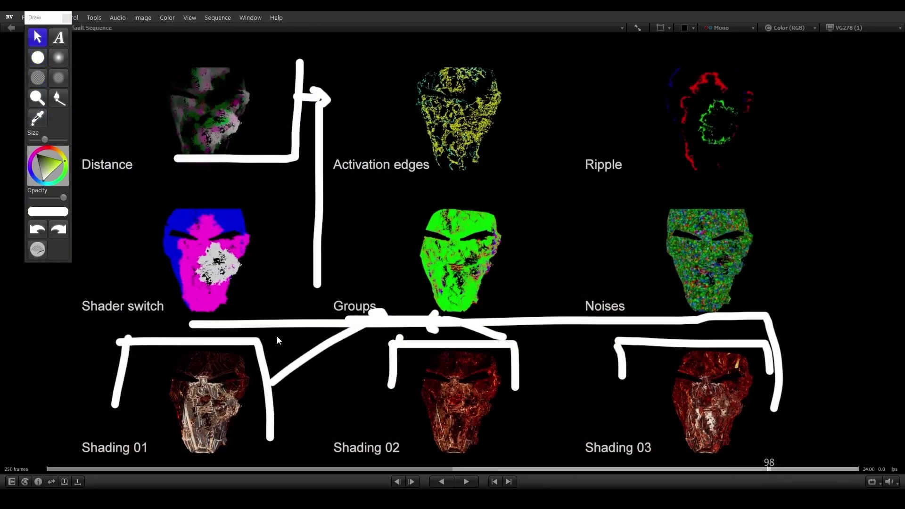
- Switch to the RV pass overview and step back to frame 95 to view the passes without sketches
{"action": "key", "text": "Left"}
{"action": "key", "text": "Left"}
{"action": "key", "text": "Left"}
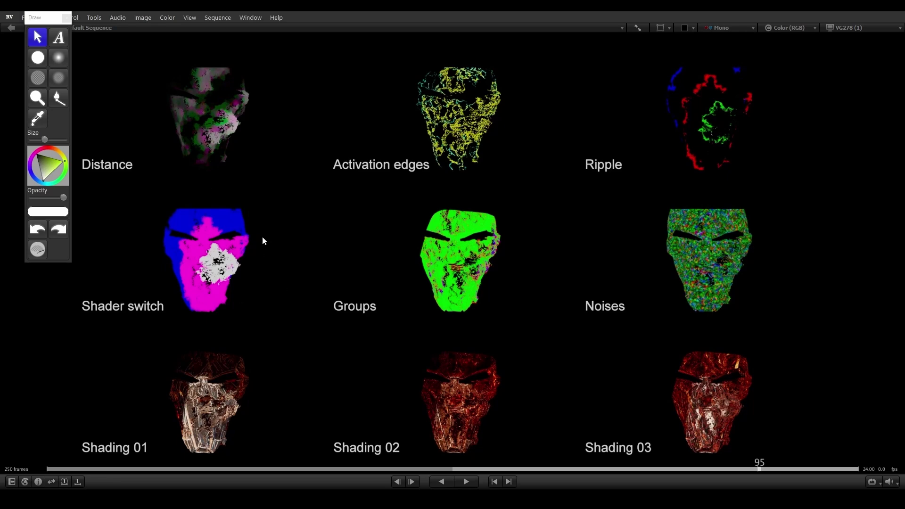
{"action": "left_click_drag", "start_coordinate": [264, 257], "coordinate": [768, 64]}
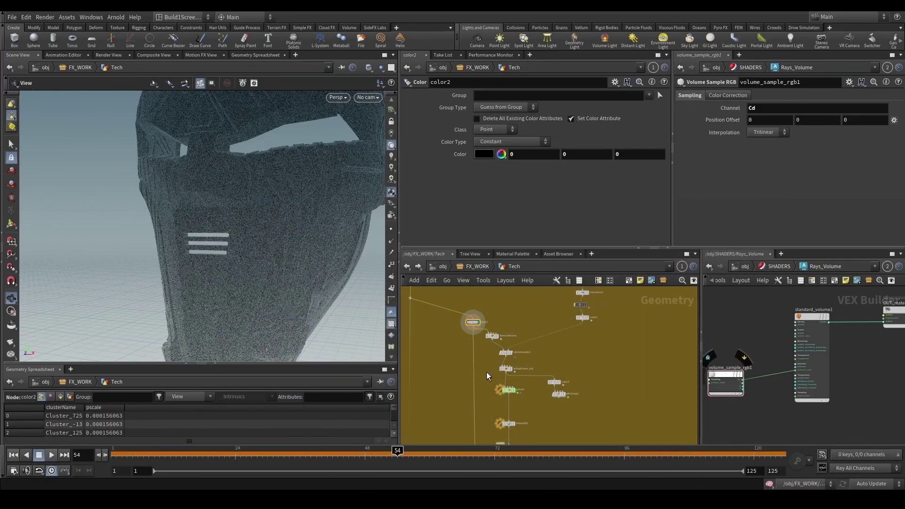
- Return to Houdini, display the RemovePoints wrangle and inspect its node info and the thinned mask points
{"action": "left_click_drag", "start_coordinate": [514, 375], "coordinate": [528, 376]}
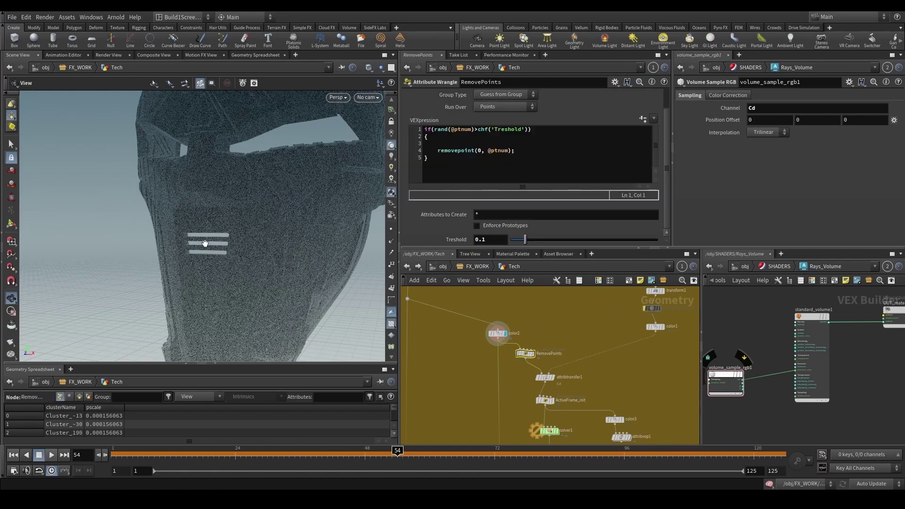
{"action": "left_click_drag", "start_coordinate": [195, 225], "coordinate": [281, 234]}
{"action": "middle_click", "coordinate": [526, 363]}
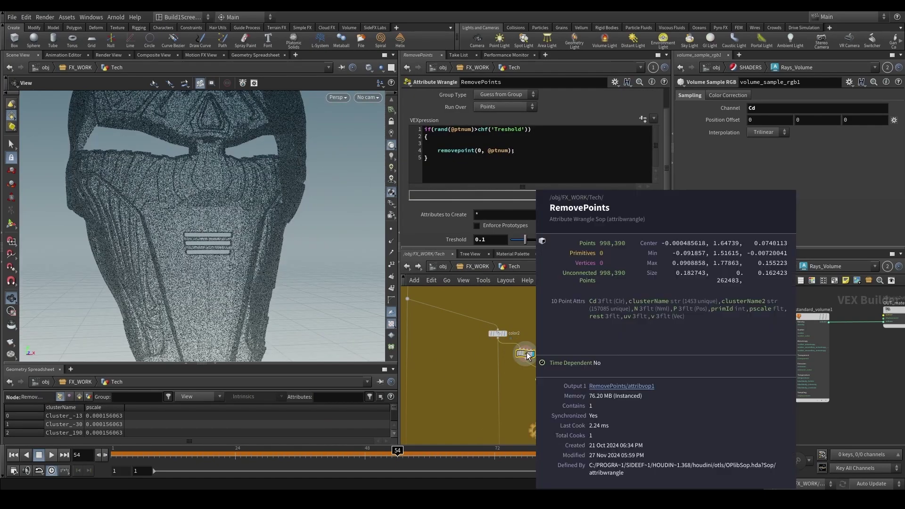
- Display the color1 node's sphere, followed by attribtransfer1, to examine the source of the transferred colour
{"action": "middle_click_drag", "start_coordinate": [575, 364], "coordinate": [550, 382]}
{"action": "left_click", "coordinate": [607, 333]}
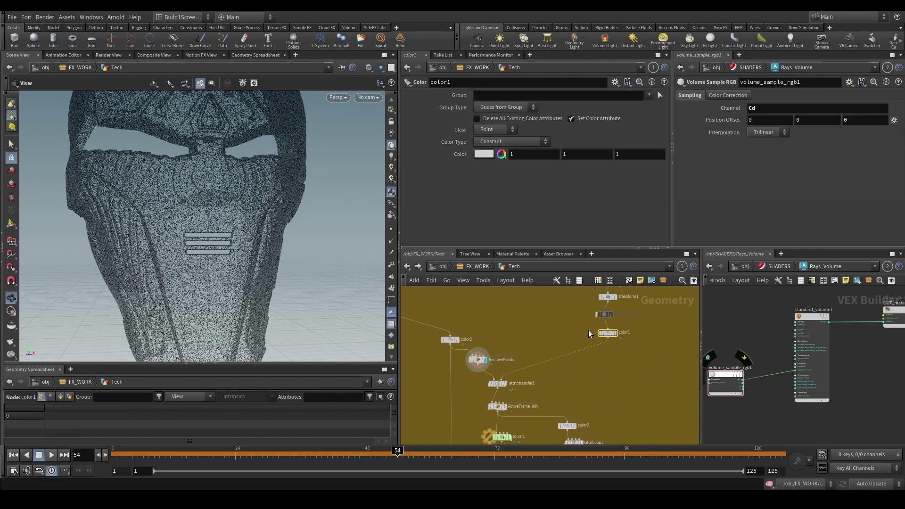
{"action": "left_click", "coordinate": [613, 333]}
{"action": "left_click", "coordinate": [497, 383]}
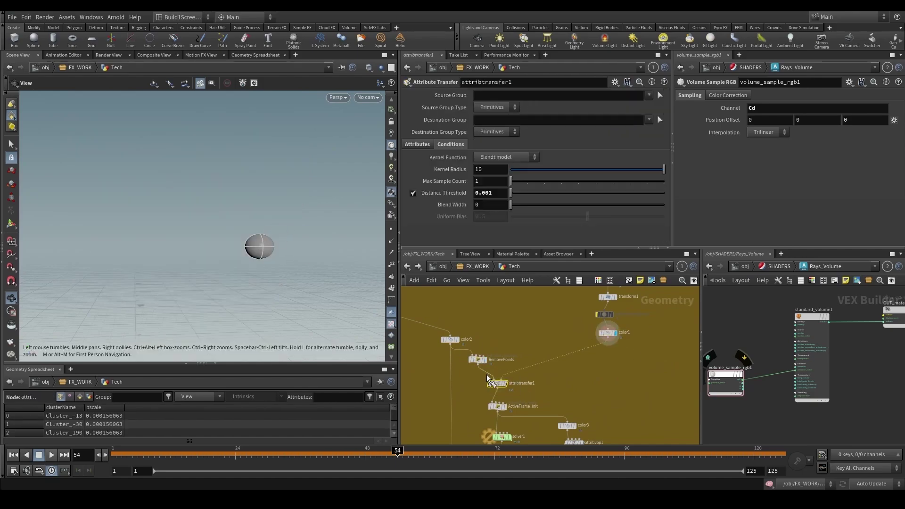
{"action": "left_click", "coordinate": [504, 383]}
{"action": "scroll", "coordinate": [302, 289], "scroll_direction": "up", "scroll_amount": 5}
{"action": "scroll", "coordinate": [260, 300], "scroll_direction": "down", "scroll_amount": 5}
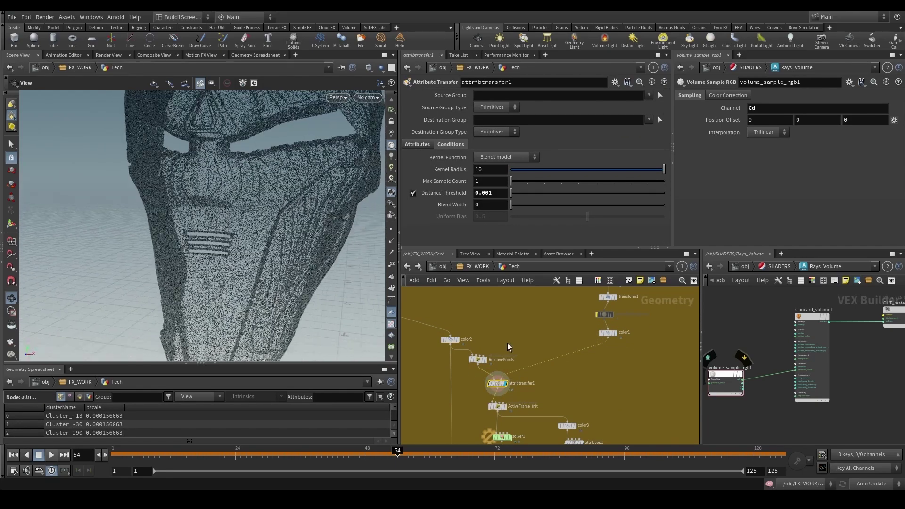
- Display attribvop1 and then ActiveFrame_init, highlighting the wrangle's activeFrame=999999 line
{"action": "middle_click_drag", "start_coordinate": [513, 391], "coordinate": [539, 355]}
{"action": "left_click", "coordinate": [563, 396]}
{"action": "left_click", "coordinate": [571, 396]}
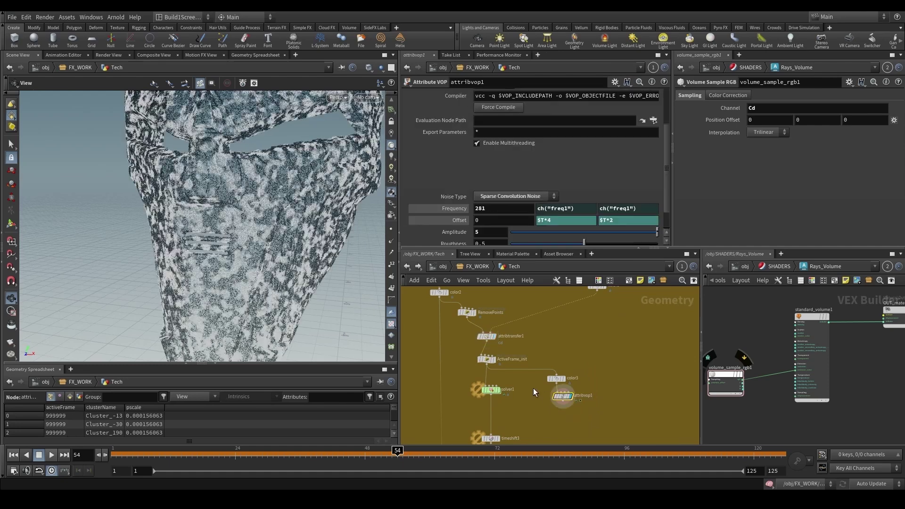
{"action": "scroll", "coordinate": [459, 370], "scroll_direction": "up", "scroll_amount": 2}
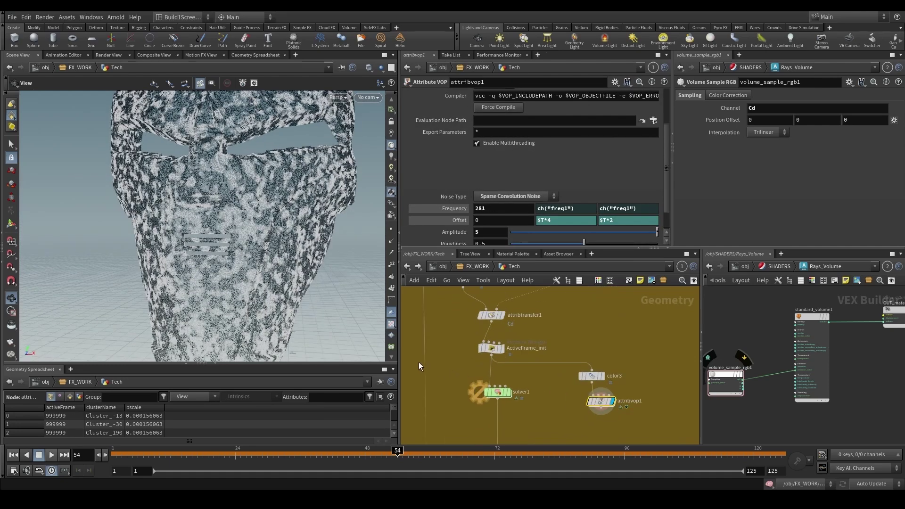
{"action": "left_click", "coordinate": [492, 348]}
{"action": "left_click", "coordinate": [502, 348]}
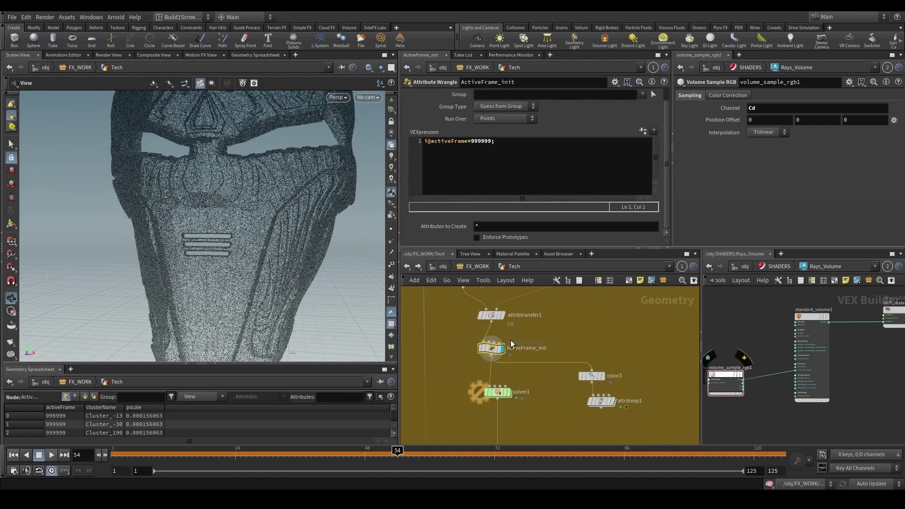
{"action": "left_click_drag", "start_coordinate": [499, 141], "coordinate": [391, 140]}
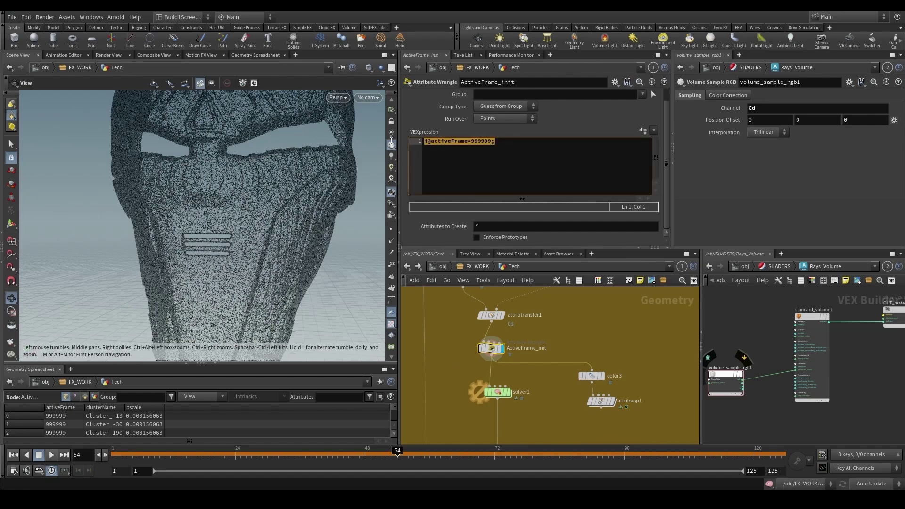
- Display attribvop1 again and scrub the timeline to frame 56 to see its noise animate
{"action": "left_click", "coordinate": [601, 401]}
{"action": "left_click", "coordinate": [612, 401]}
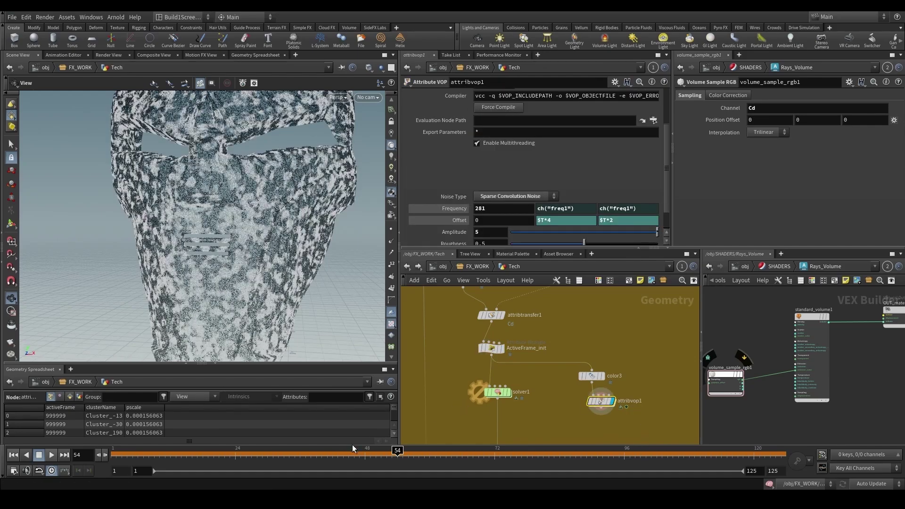
{"action": "mouse_move", "coordinate": [352, 448]}
{"action": "left_mouse_down"}
{"action": "mouse_move", "coordinate": [234, 452]}
{"action": "mouse_move", "coordinate": [510, 451]}
{"action": "mouse_move", "coordinate": [375, 451]}
{"action": "mouse_move", "coordinate": [425, 452]}
{"action": "mouse_move", "coordinate": [397, 451]}
{"action": "mouse_move", "coordinate": [408, 451]}
{"action": "left_mouse_up"}
- Display solver1 and move the timeline to frame 4
{"action": "left_click_drag", "start_coordinate": [455, 415], "coordinate": [504, 392]}
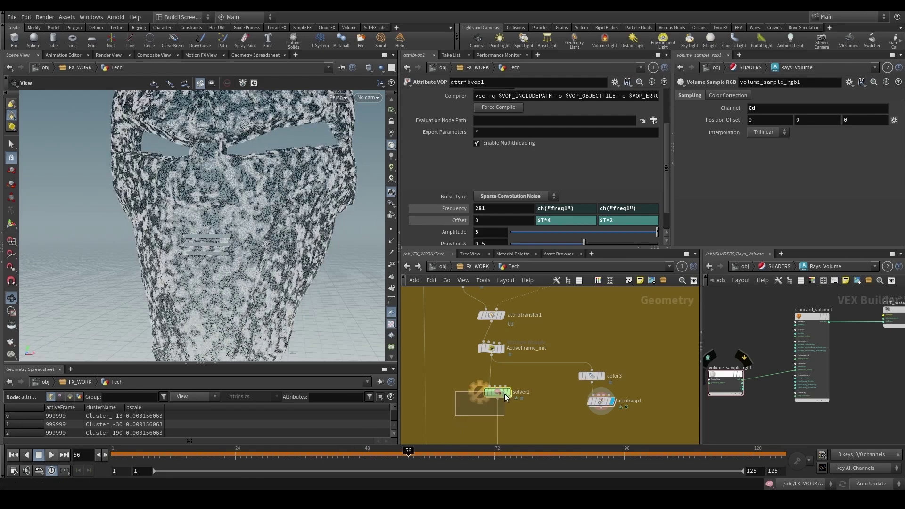
{"action": "key", "text": "r"}
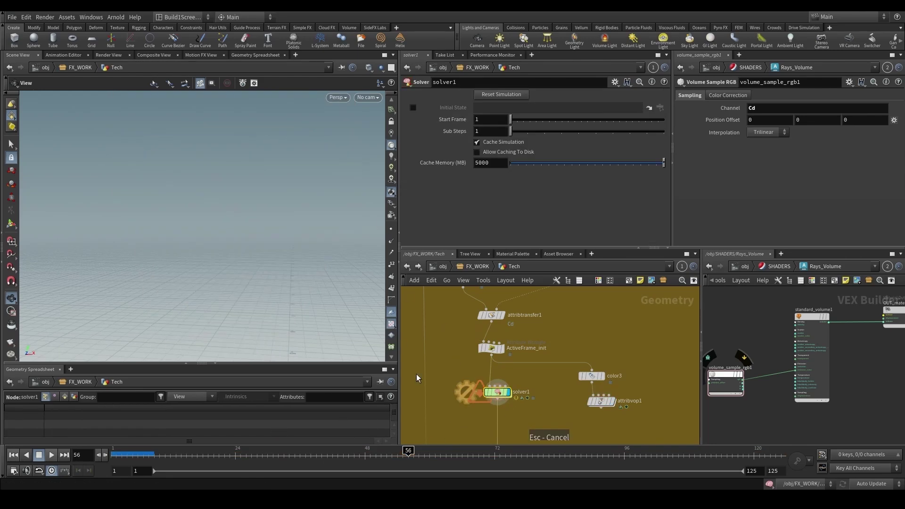
{"action": "left_click", "coordinate": [127, 452]}
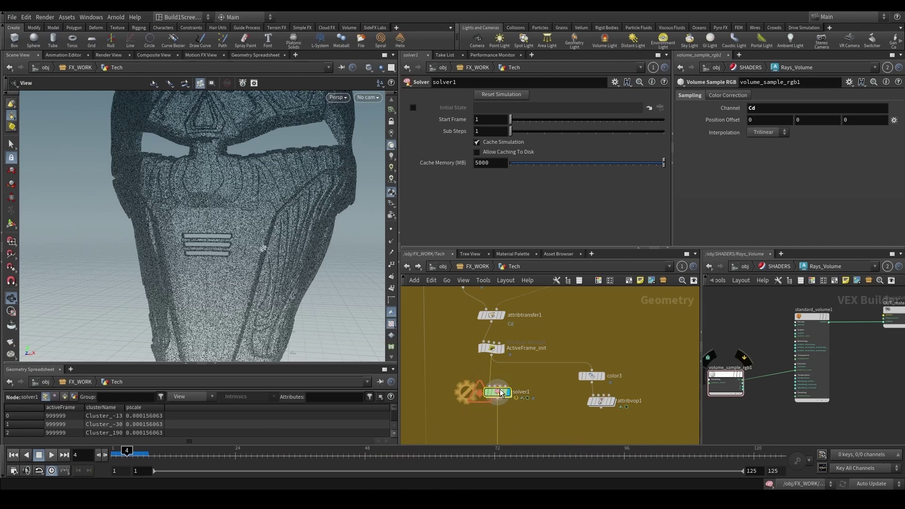
- Open the network inside solver1 and compare attribvop2's noise parameters with those of attribvop1 in the Tech network
{"action": "double_click", "coordinate": [499, 391]}
{"action": "scroll", "coordinate": [575, 364], "scroll_direction": "up", "scroll_amount": 3}
{"action": "middle_click_drag", "start_coordinate": [537, 340], "coordinate": [540, 391]}
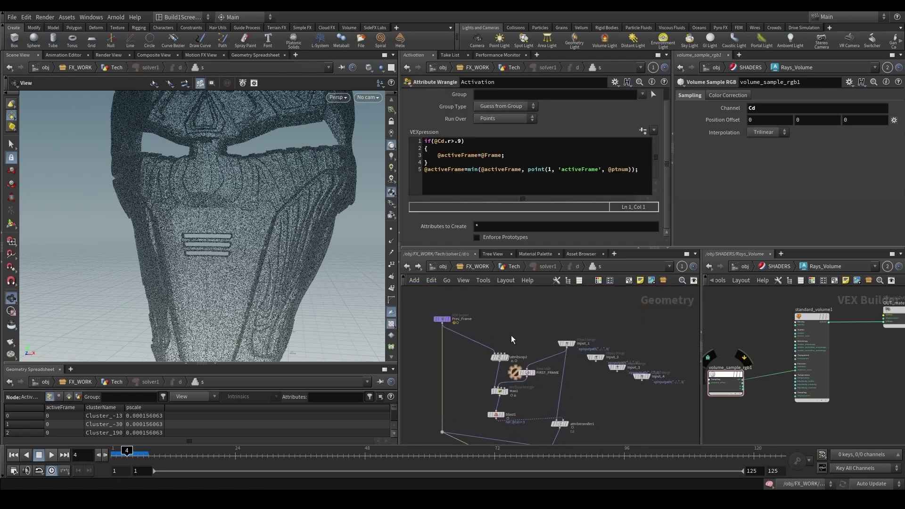
{"action": "left_click", "coordinate": [497, 357]}
{"action": "left_click_drag", "start_coordinate": [497, 358], "coordinate": [483, 355]}
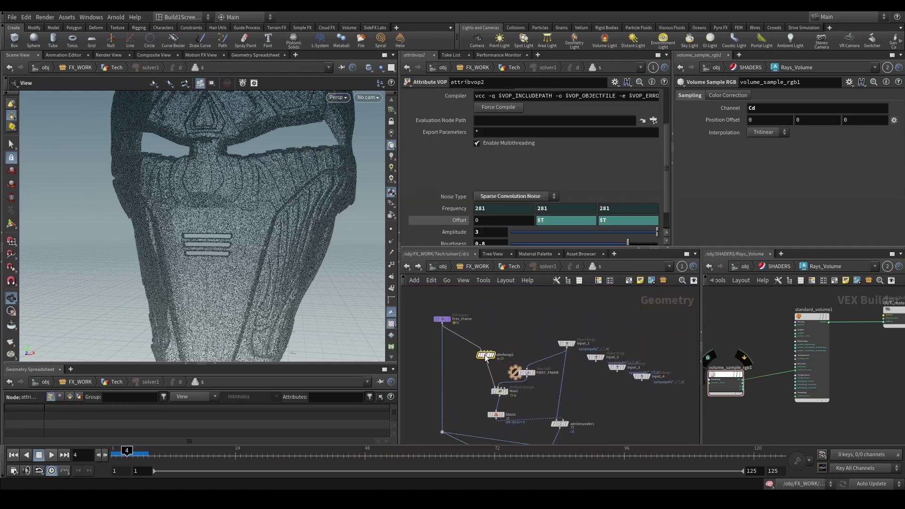
{"action": "left_click", "coordinate": [514, 267]}
{"action": "left_click", "coordinate": [607, 407]}
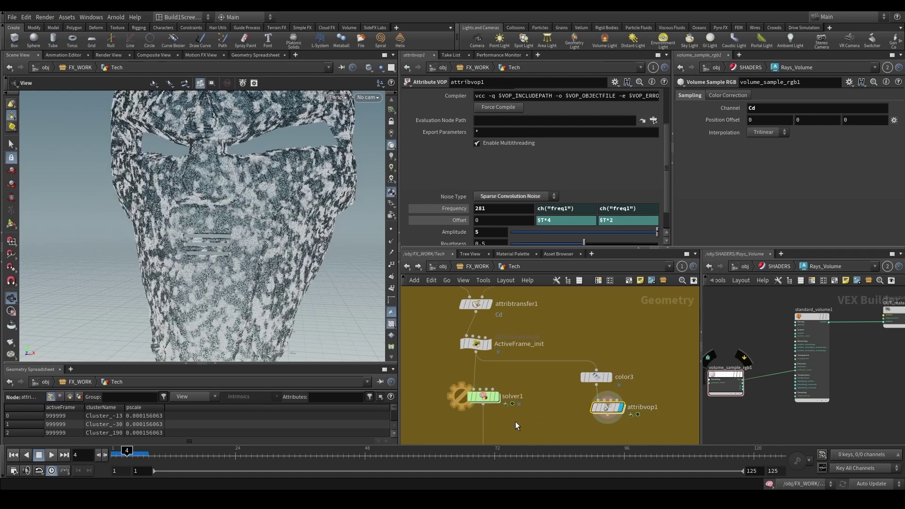
{"action": "double_click", "coordinate": [484, 397]}
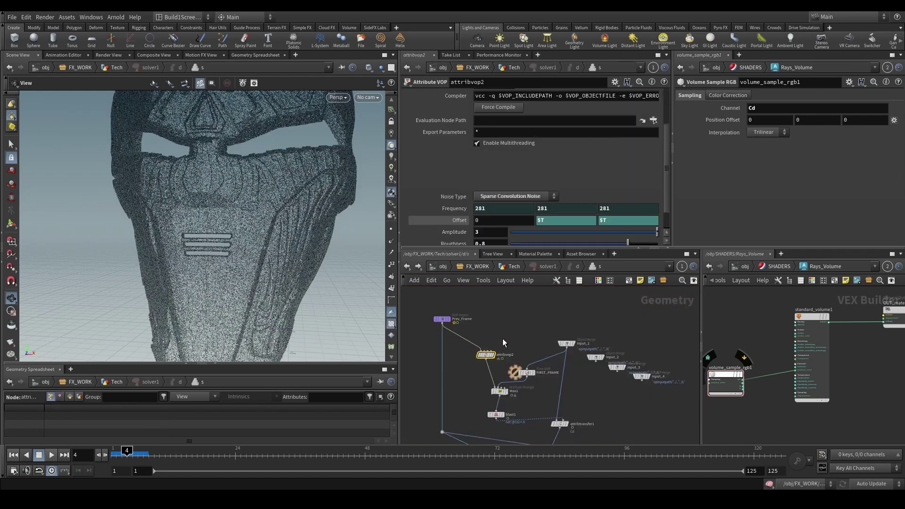
- Display the FIRST_FRAME time shift inside solver1 to examine its frame setting and input connection
{"action": "middle_click_drag", "start_coordinate": [471, 392], "coordinate": [457, 348]}
{"action": "left_click", "coordinate": [492, 348]}
{"action": "mouse_move", "coordinate": [513, 361]}
{"action": "middle_mouse_down"}
{"action": "mouse_move", "coordinate": [494, 341]}
{"action": "mouse_move", "coordinate": [497, 370]}
{"action": "middle_mouse_up"}
{"action": "left_click", "coordinate": [495, 308]}
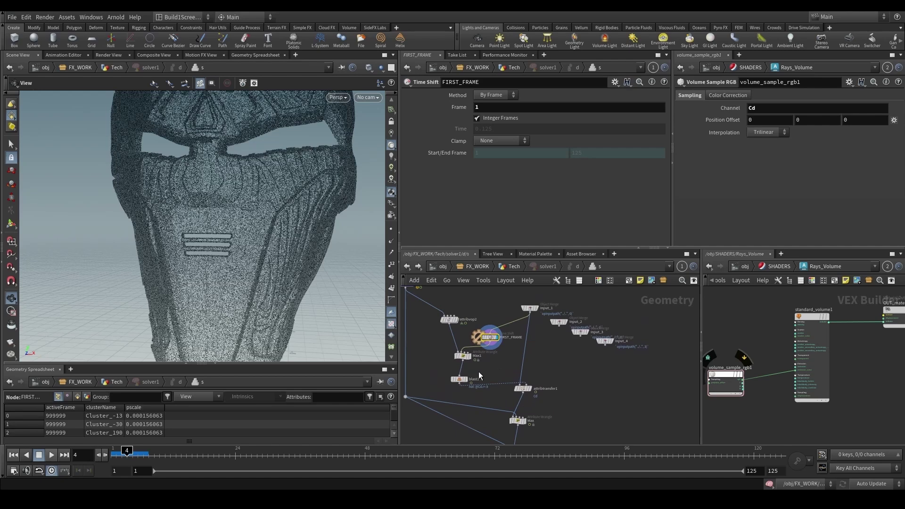
- Examine attribvop2, FIRST_FRAME, Max1, blast1 and attribtransfer1 in turn inside solver1, ending on attribtransfer1's distance conditions
{"action": "left_click", "coordinate": [457, 316]}
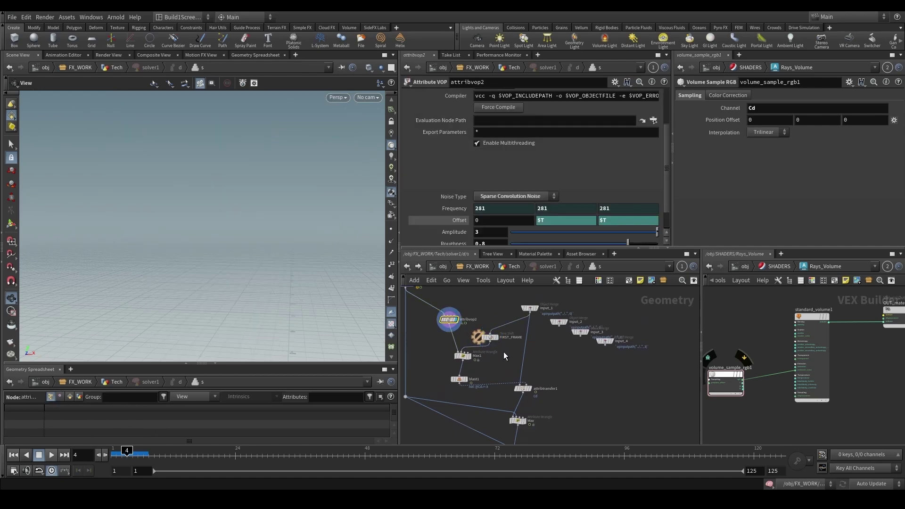
{"action": "left_click", "coordinate": [486, 338]}
{"action": "left_click", "coordinate": [466, 360]}
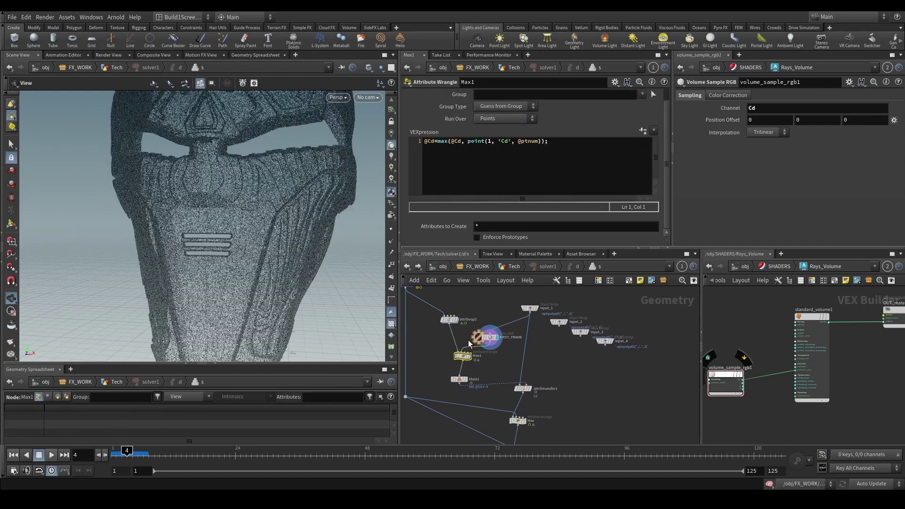
{"action": "middle_click_drag", "start_coordinate": [485, 398], "coordinate": [504, 361]}
{"action": "left_click", "coordinate": [479, 342]}
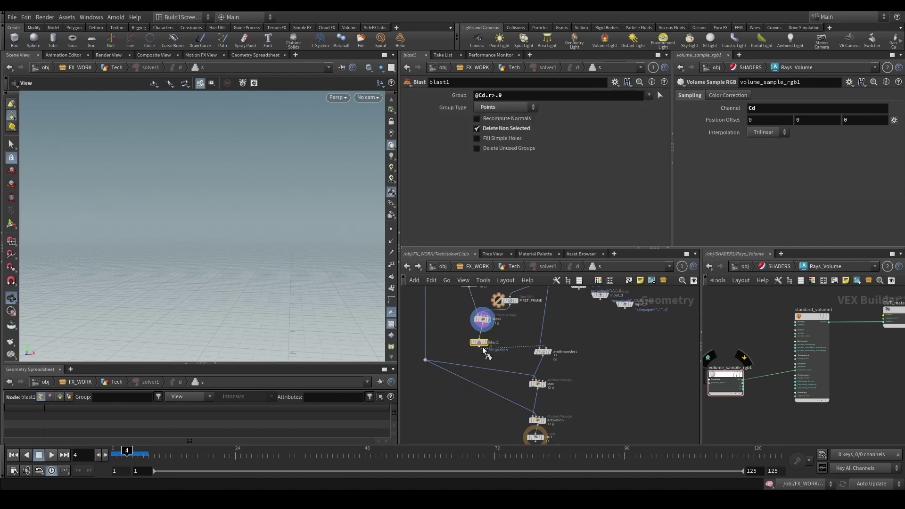
{"action": "left_click", "coordinate": [542, 352]}
{"action": "middle_click_drag", "start_coordinate": [580, 377], "coordinate": [611, 347]}
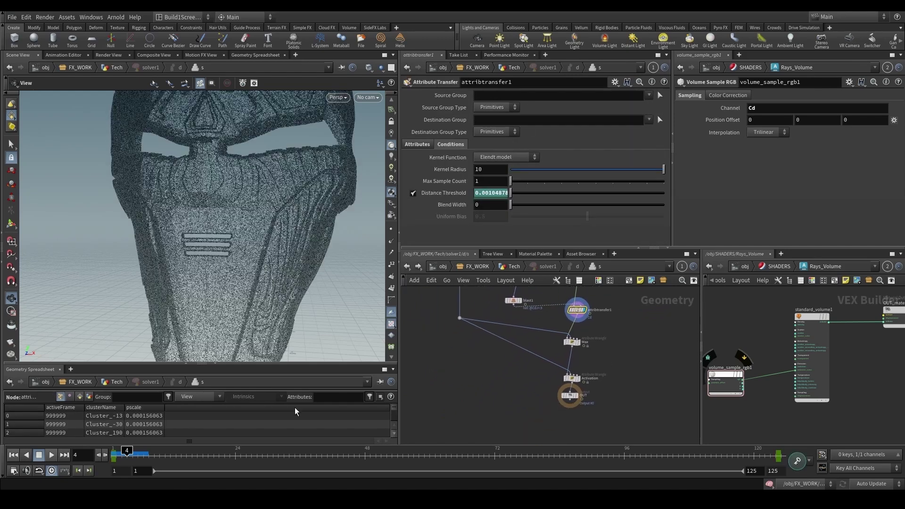
- Display the solver's OUT node and play the growth from frame 1, stopping at frame 37
{"action": "left_click", "coordinate": [101, 455]}
{"action": "left_click", "coordinate": [570, 395]}
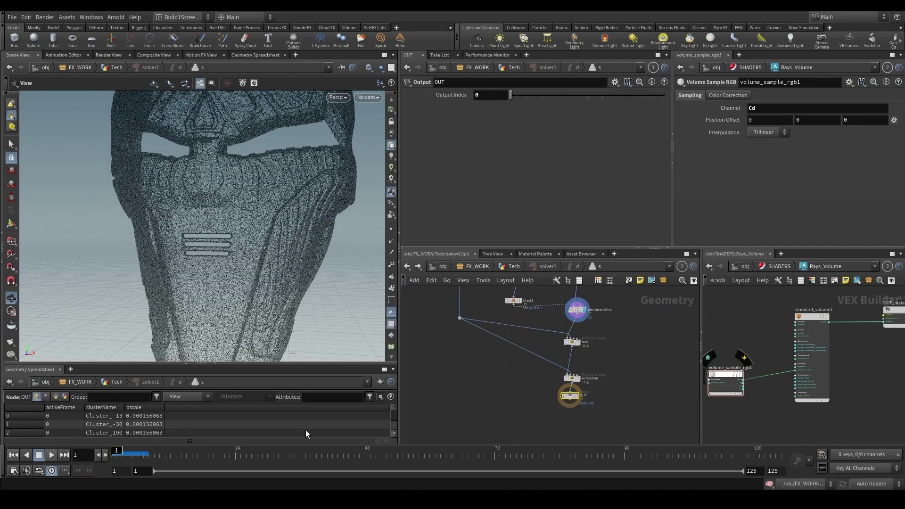
{"action": "left_click", "coordinate": [52, 455]}
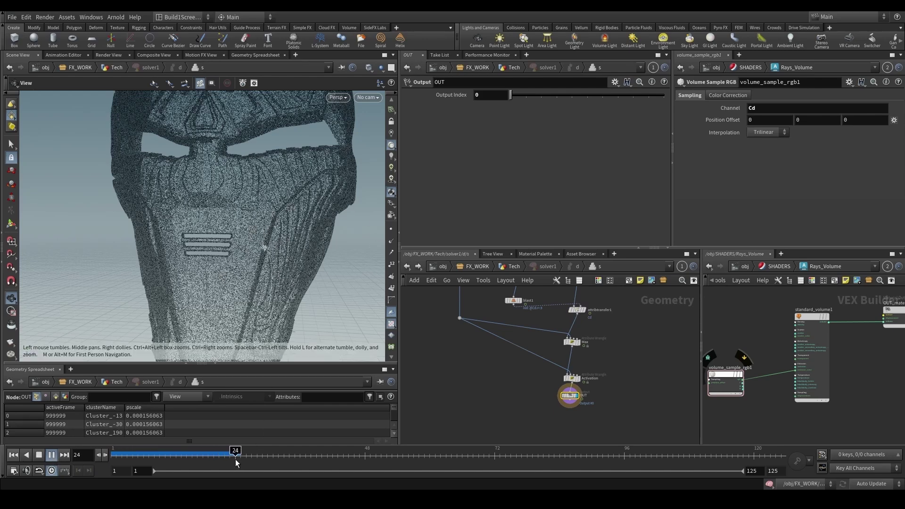
{"action": "left_click_drag", "start_coordinate": [265, 456], "coordinate": [346, 450]}
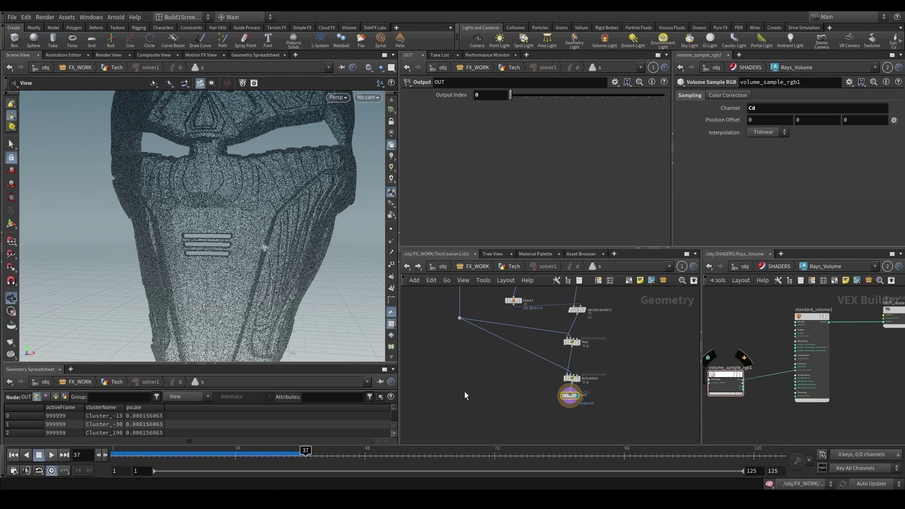
- Display attribtransfer1 and set the frame 124 key of its Distance Threshold curve to 0.03 in the Animation Editor
{"action": "middle_click_drag", "start_coordinate": [550, 347], "coordinate": [524, 386]}
{"action": "left_click", "coordinate": [549, 349]}
{"action": "key", "text": "r"}
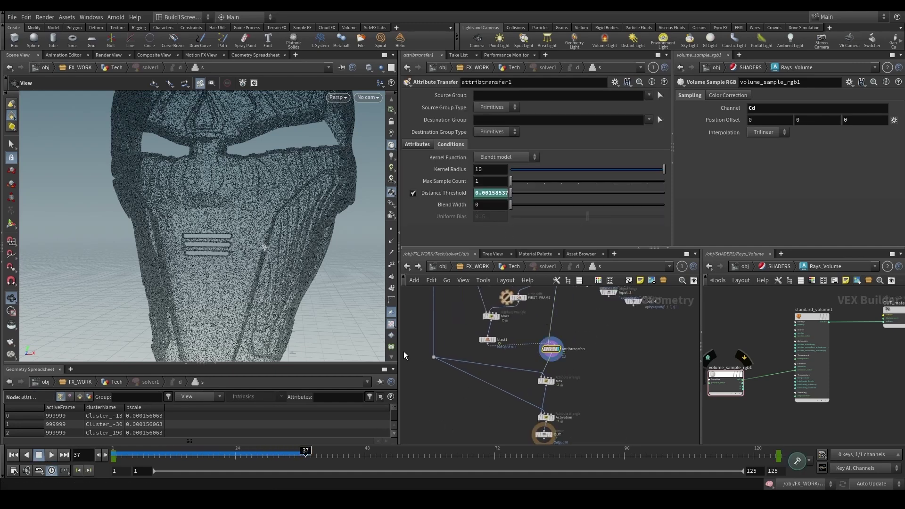
{"action": "left_click", "coordinate": [453, 194], "text": "shift"}
{"action": "right_click_drag", "start_coordinate": [485, 224], "coordinate": [358, 245]}
{"action": "left_click_drag", "start_coordinate": [337, 183], "coordinate": [582, 303]}
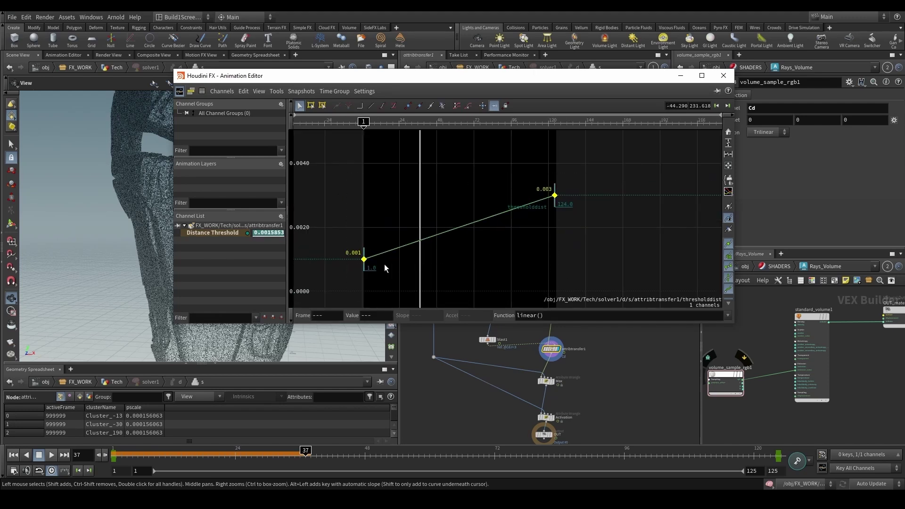
{"action": "left_click_drag", "start_coordinate": [366, 267], "coordinate": [370, 242]}
{"action": "key", "text": "ctrl+z"}
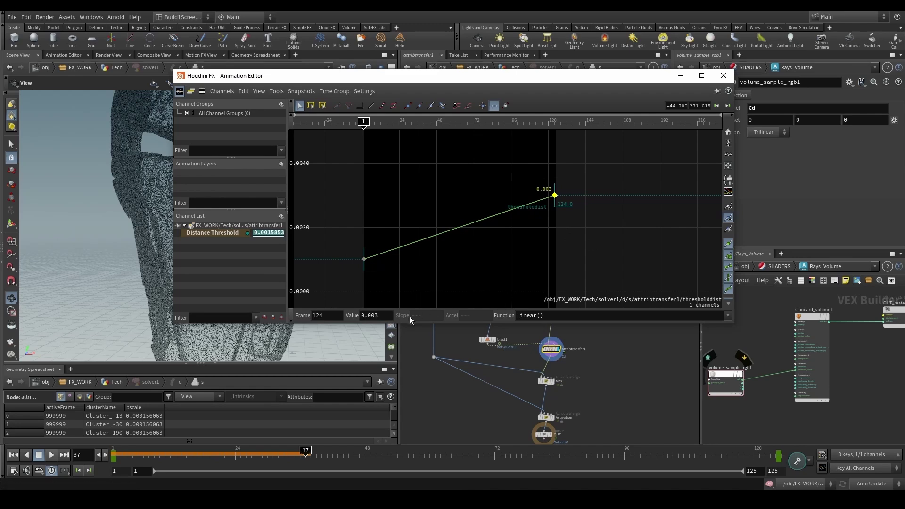
{"action": "key", "text": "Left"}
{"action": "key", "text": "BackSpace"}
{"action": "key", "text": "Return"}
{"action": "left_click", "coordinate": [723, 76]}
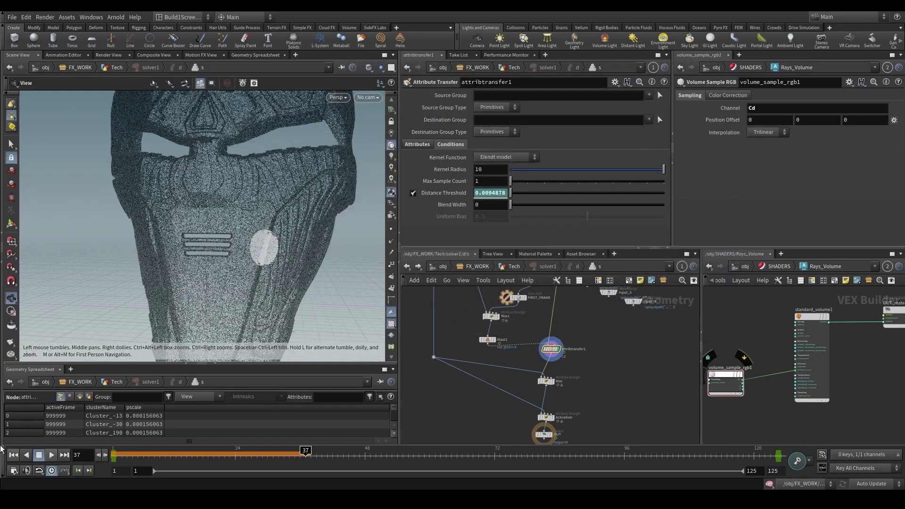
- Play the growth again, stop at frame 36, and compare attribtransfer1's result with Input_1
{"action": "left_click", "coordinate": [52, 455]}
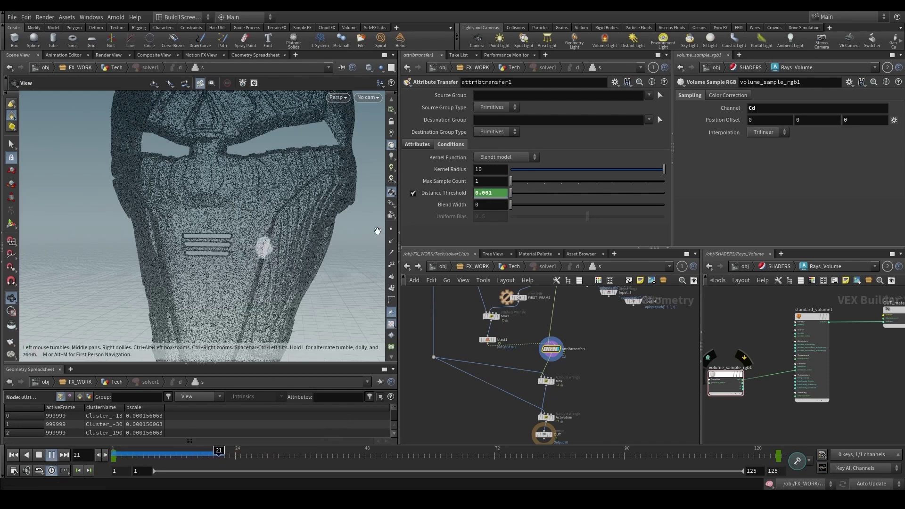
{"action": "left_click_drag", "start_coordinate": [228, 454], "coordinate": [299, 450]}
{"action": "scroll", "coordinate": [573, 316], "scroll_direction": "down", "scroll_amount": 1}
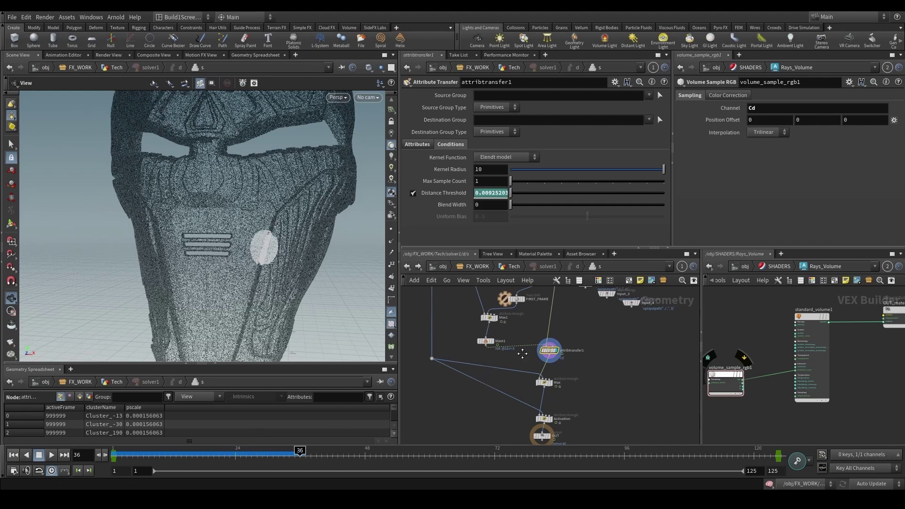
{"action": "middle_click_drag", "start_coordinate": [573, 316], "coordinate": [544, 336]}
{"action": "key", "text": "Up"}
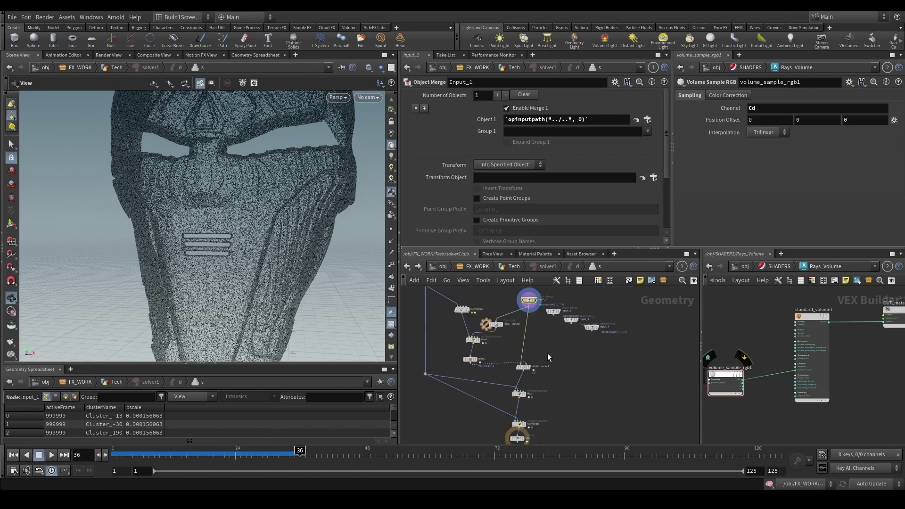
{"action": "key", "text": "Down"}
{"action": "left_click", "coordinate": [516, 394]}
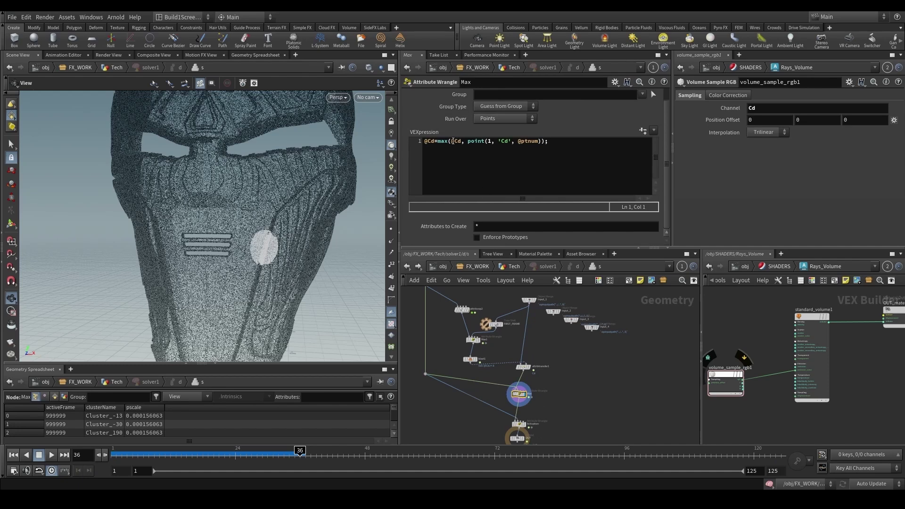
{"action": "left_click", "coordinate": [458, 142]}
{"action": "scroll", "coordinate": [504, 391], "scroll_direction": "up", "scroll_amount": 3}
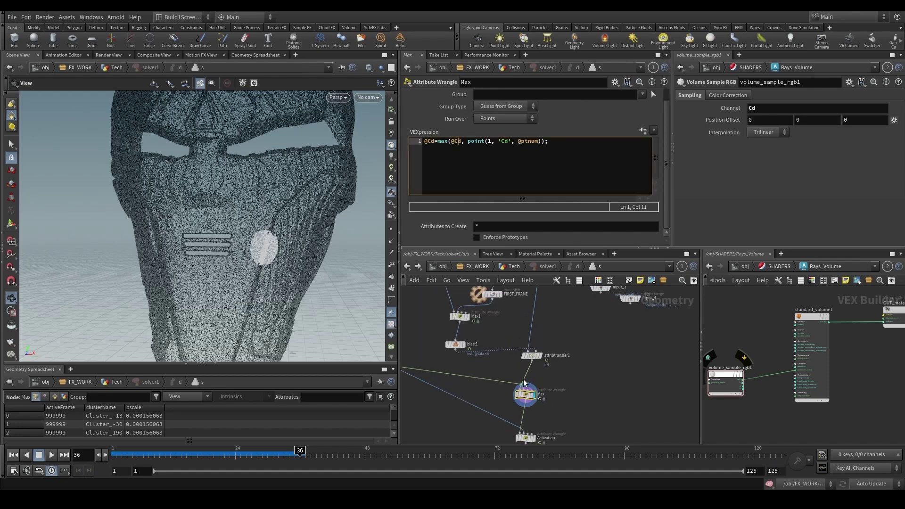
{"action": "left_click", "coordinate": [540, 356]}
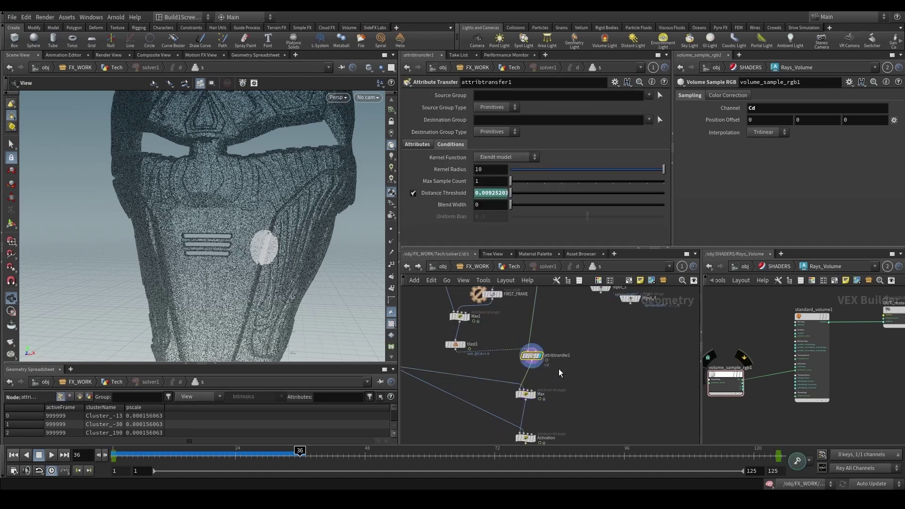
{"action": "left_click", "coordinate": [534, 394]}
{"action": "left_click_drag", "start_coordinate": [288, 453], "coordinate": [343, 454]}
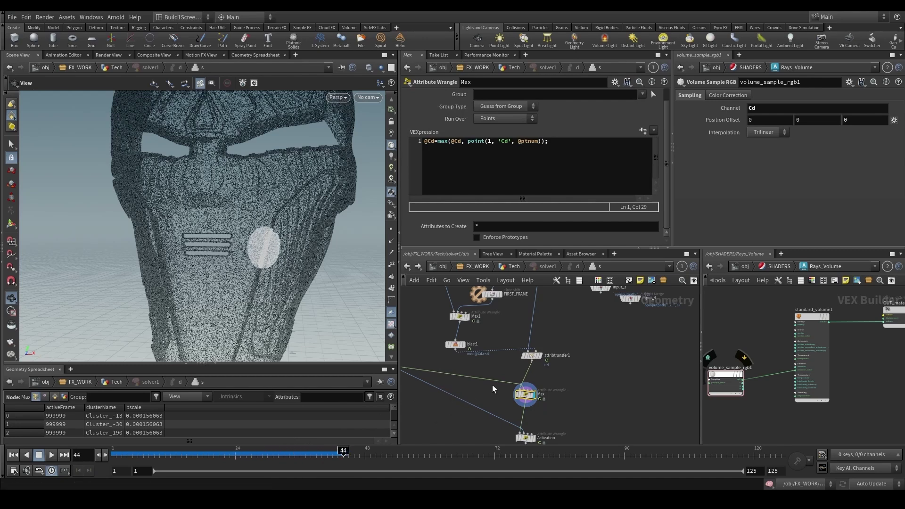
{"action": "scroll", "coordinate": [464, 395], "scroll_direction": "down", "scroll_amount": 3}
{"action": "scroll", "coordinate": [485, 386], "scroll_direction": "up", "scroll_amount": 3}
{"action": "middle_click_drag", "start_coordinate": [470, 434], "coordinate": [475, 410]}
{"action": "key", "text": "Up"}
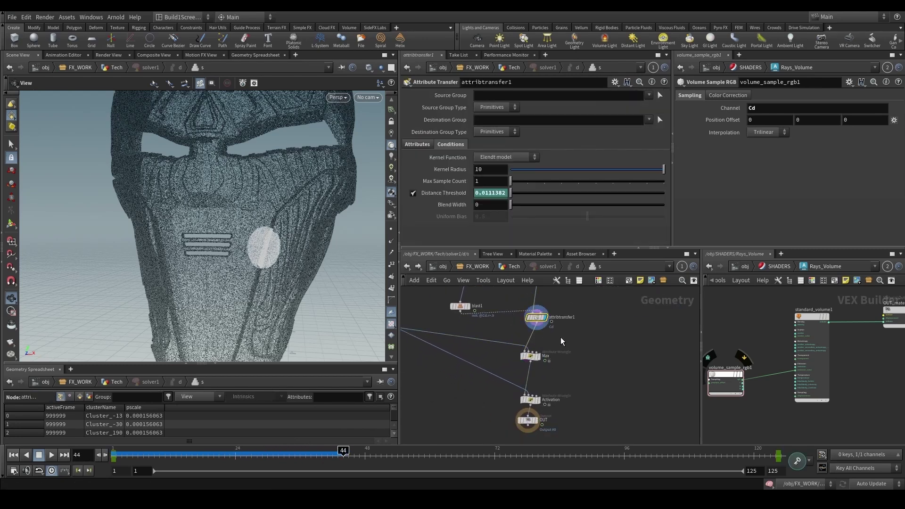
{"action": "key", "text": "Down"}
{"action": "middle_click_drag", "start_coordinate": [480, 397], "coordinate": [470, 390]}
{"action": "left_click_drag", "start_coordinate": [469, 394], "coordinate": [566, 367]}
{"action": "scroll", "coordinate": [443, 391], "scroll_direction": "down", "scroll_amount": 3}
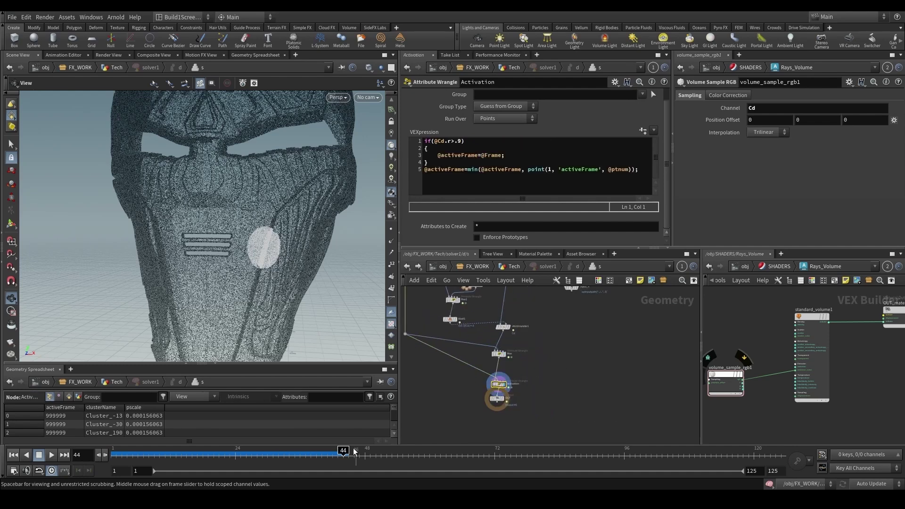
{"action": "left_click", "coordinate": [459, 141]}
{"action": "type", "text": "9"}
{"action": "left_click", "coordinate": [469, 152]}
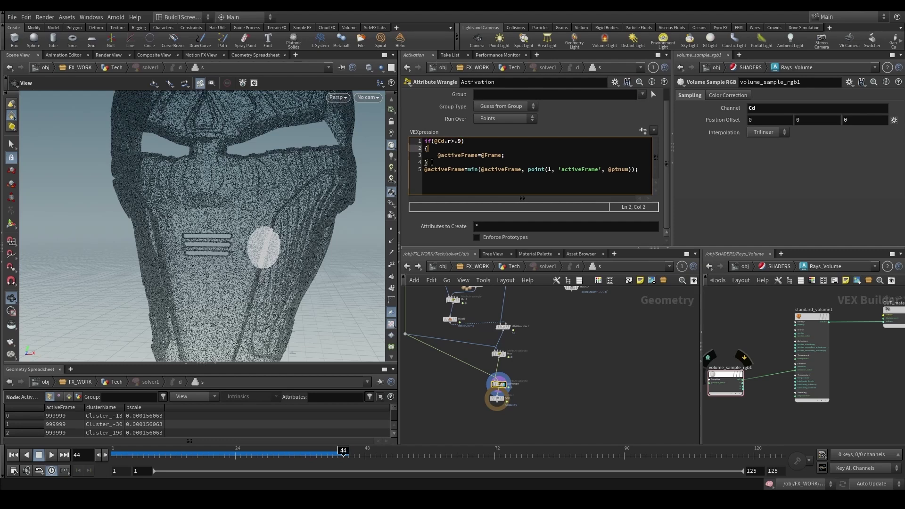
- Recheck attribtransfer1, return to the Tech network, and display the Growth_Solver file cache
{"action": "scroll", "coordinate": [471, 358], "scroll_direction": "up", "scroll_amount": 2}
{"action": "middle_click_drag", "start_coordinate": [499, 339], "coordinate": [507, 418]}
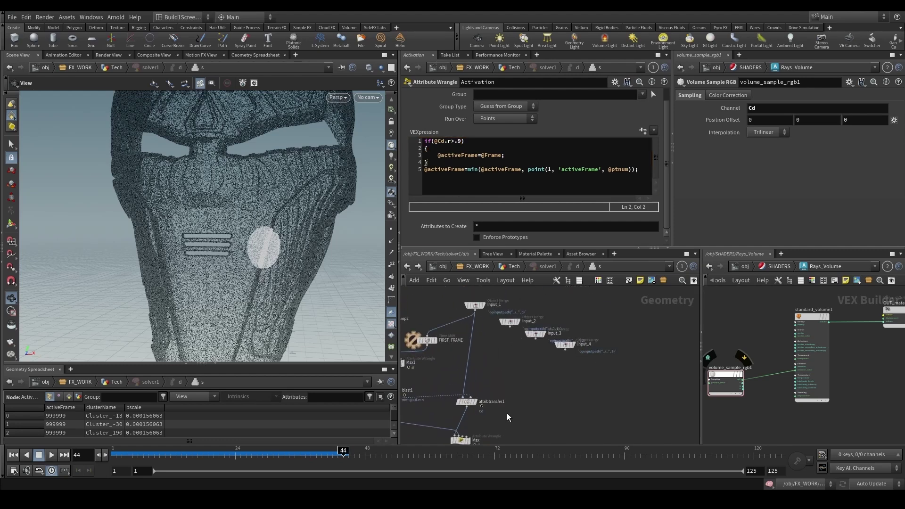
{"action": "left_click", "coordinate": [466, 402]}
{"action": "middle_click_drag", "start_coordinate": [470, 385], "coordinate": [536, 349]}
{"action": "left_click", "coordinate": [514, 267]}
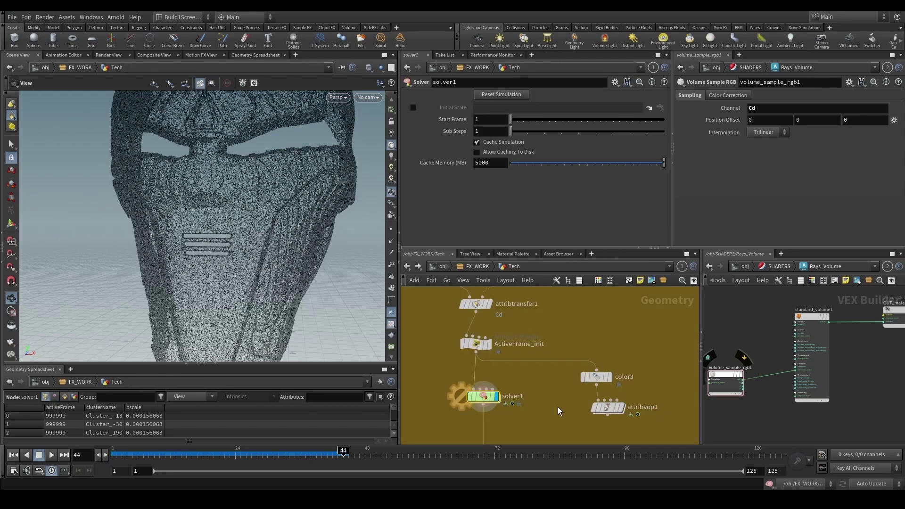
{"action": "left_click", "coordinate": [521, 382]}
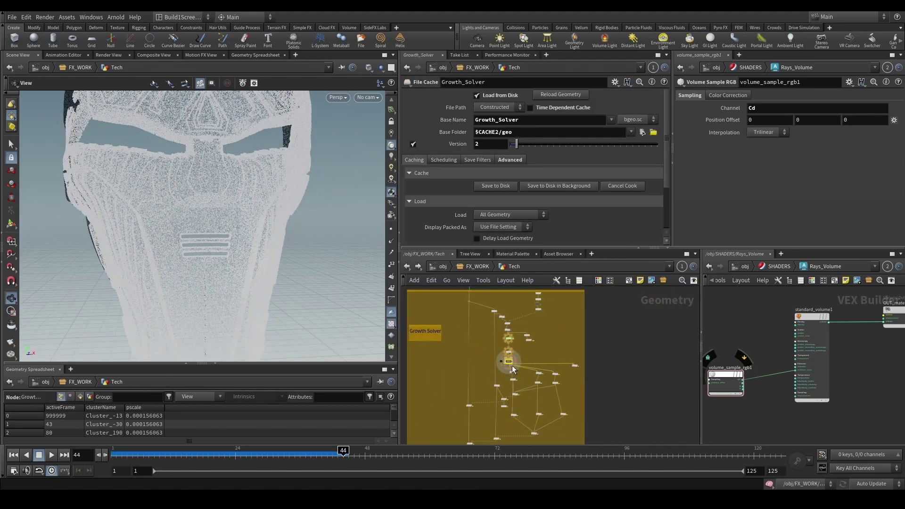
- Display the ActiveFrame wrangle, scrub the timeline to frame 48, and view the node's point attribute information
{"action": "scroll", "coordinate": [523, 377], "scroll_direction": "up", "scroll_amount": 5}
{"action": "left_click", "coordinate": [495, 375]}
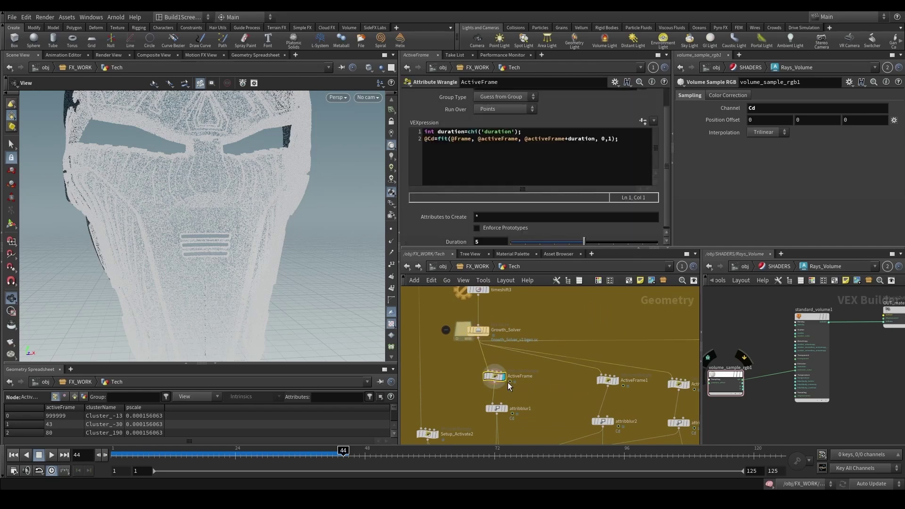
{"action": "left_click_drag", "start_coordinate": [272, 452], "coordinate": [397, 451]}
{"action": "middle_click_drag", "start_coordinate": [515, 426], "coordinate": [477, 421]}
{"action": "left_click_drag", "start_coordinate": [302, 451], "coordinate": [364, 451]}
{"action": "middle_click", "coordinate": [459, 376]}
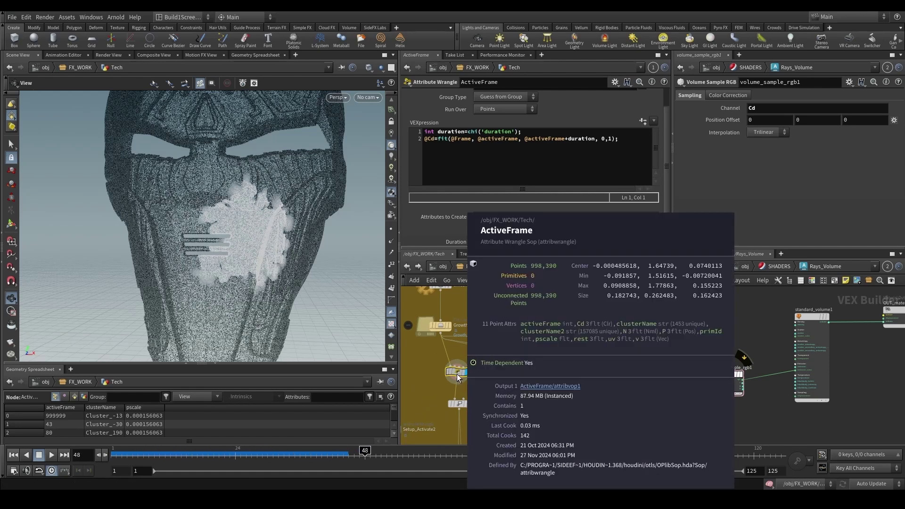
{"action": "scroll", "coordinate": [457, 375], "scroll_direction": "down", "scroll_amount": 3}
{"action": "middle_click_drag", "start_coordinate": [457, 375], "coordinate": [458, 404]}
{"action": "scroll", "coordinate": [460, 404], "scroll_direction": "up", "scroll_amount": 3}
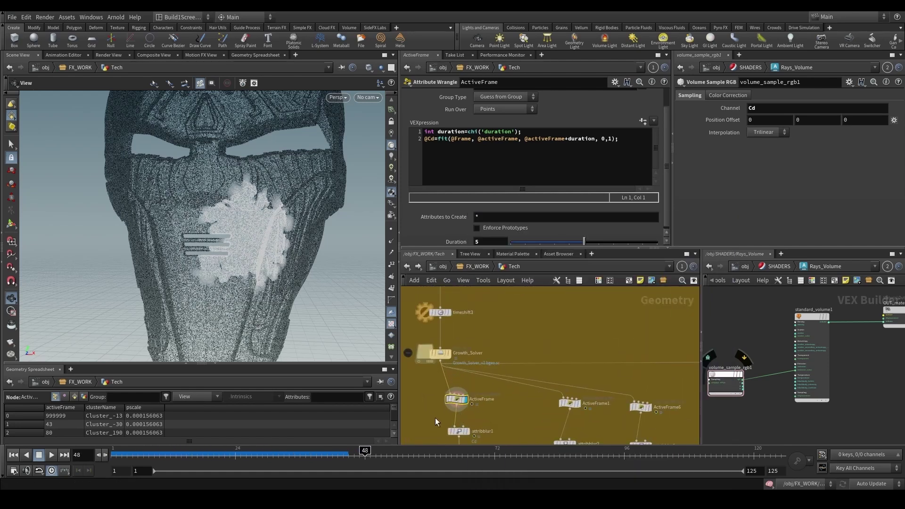
- Check ActiveFrame1 along the timeline, then display attribvop1 and scrub to frame 88 to see its noise animate
{"action": "left_click", "coordinate": [569, 403]}
{"action": "left_click_drag", "start_coordinate": [247, 455], "coordinate": [515, 465]}
{"action": "middle_click_drag", "start_coordinate": [561, 365], "coordinate": [576, 432]}
{"action": "left_click_drag", "start_coordinate": [602, 348], "coordinate": [531, 320]}
{"action": "key", "text": "r"}
{"action": "left_click_drag", "start_coordinate": [240, 455], "coordinate": [580, 453]}
{"action": "scroll", "coordinate": [485, 358], "scroll_direction": "up", "scroll_amount": 2}
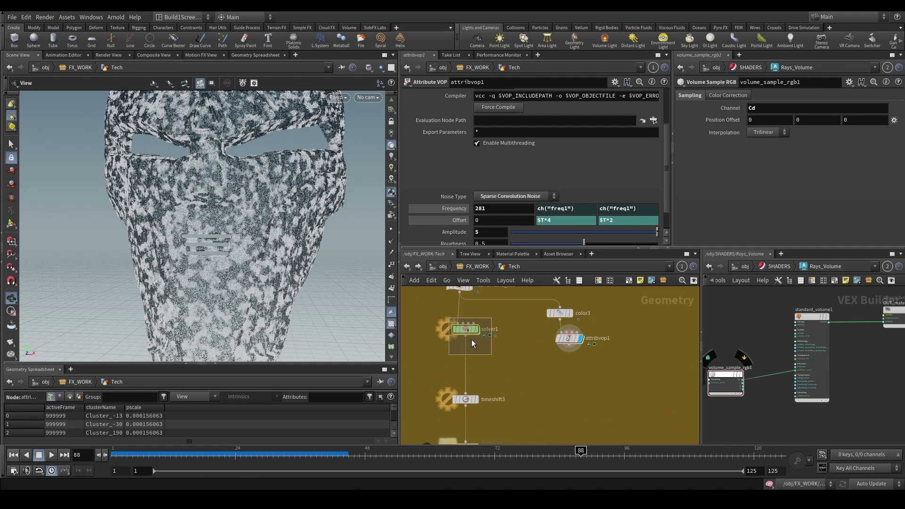
- Display the ActiveFrame wrangle again and scrub to frame 40 to examine the growth's edge up close
{"action": "scroll", "coordinate": [477, 367], "scroll_direction": "down", "scroll_amount": 2}
{"action": "scroll", "coordinate": [495, 384], "scroll_direction": "up", "scroll_amount": 2}
{"action": "middle_click_drag", "start_coordinate": [496, 386], "coordinate": [500, 298]}
{"action": "left_click_drag", "start_coordinate": [473, 380], "coordinate": [538, 406]}
{"action": "key", "text": "r"}
{"action": "middle_click_drag", "start_coordinate": [569, 397], "coordinate": [541, 353]}
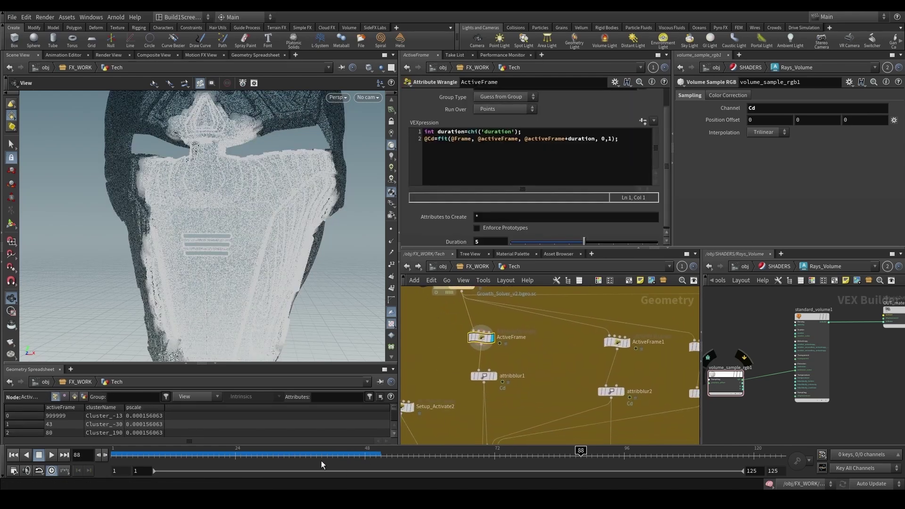
{"action": "left_click", "coordinate": [284, 456]}
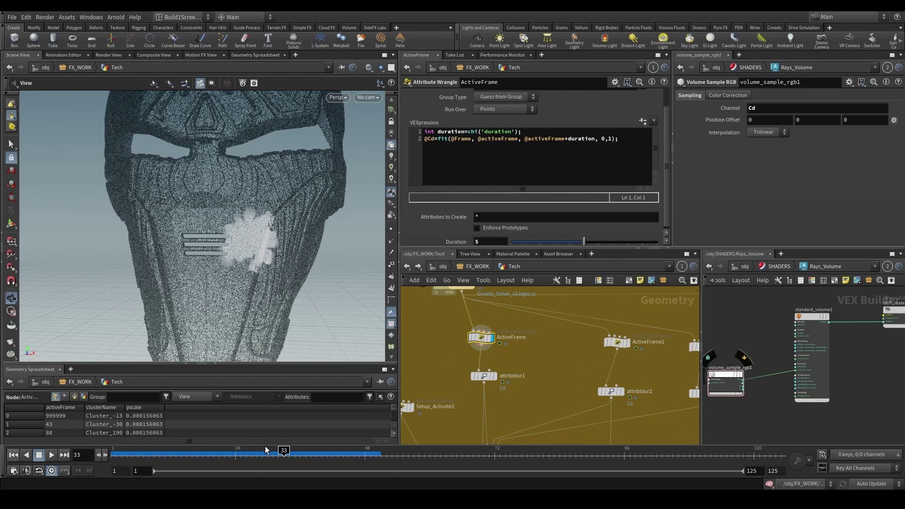
{"action": "left_click_drag", "start_coordinate": [283, 452], "coordinate": [322, 451]}
{"action": "right_click_drag", "start_coordinate": [234, 203], "coordinate": [287, 198]}
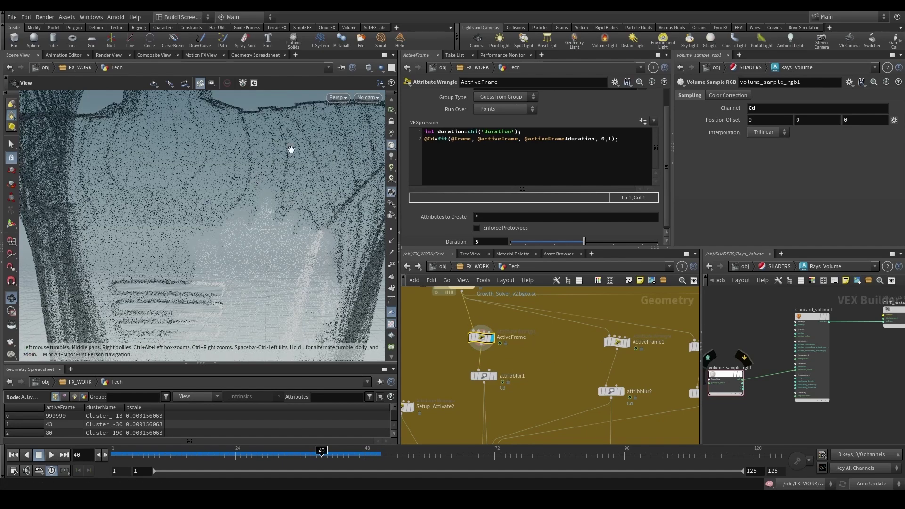
- Display the ActiveFrame1 wrangle and scrub the timeline to frame 70 to see its offset growth on the whole mask
{"action": "middle_click_drag", "start_coordinate": [575, 360], "coordinate": [509, 363]}
{"action": "left_click_drag", "start_coordinate": [512, 358], "coordinate": [575, 332]}
{"action": "key", "text": "r"}
{"action": "right_click_drag", "start_coordinate": [339, 311], "coordinate": [331, 334]}
{"action": "middle_click_drag", "start_coordinate": [331, 333], "coordinate": [321, 266]}
{"action": "left_click_drag", "start_coordinate": [370, 457], "coordinate": [483, 462]}
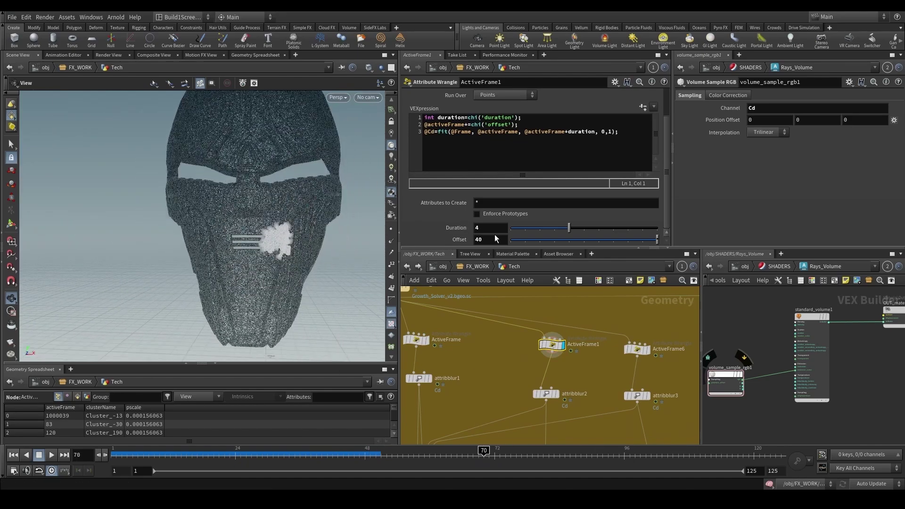
- Display the ActiveFrame6 wrangle and scrub the timeline to frame 12 to see its -30 offset growth
{"action": "scroll", "coordinate": [565, 357], "scroll_direction": "down", "scroll_amount": 3}
{"action": "left_click", "coordinate": [602, 353]}
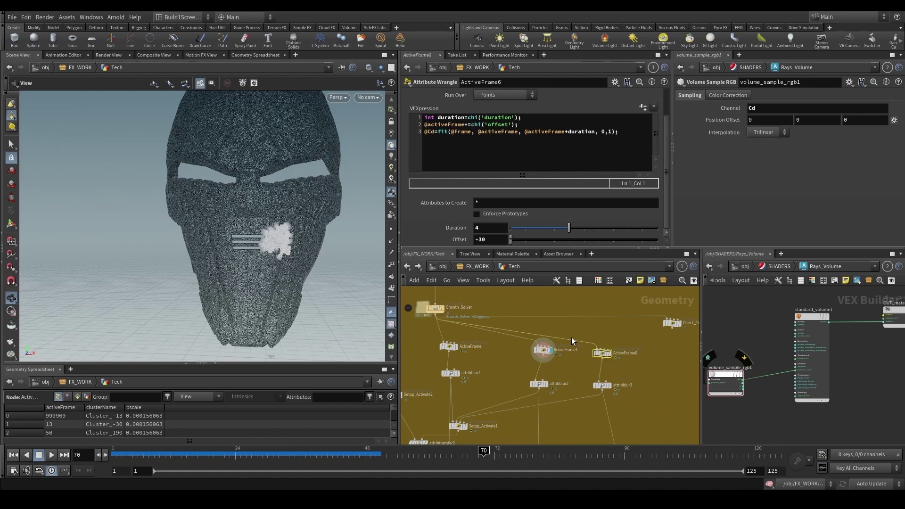
{"action": "left_click", "coordinate": [609, 353]}
{"action": "left_click_drag", "start_coordinate": [506, 451], "coordinate": [170, 452]}
- Display the ActiveFrame2 wrangle and look at its ramp and effect on the mask at frame 12
{"action": "scroll", "coordinate": [495, 420], "scroll_direction": "down", "scroll_amount": 4}
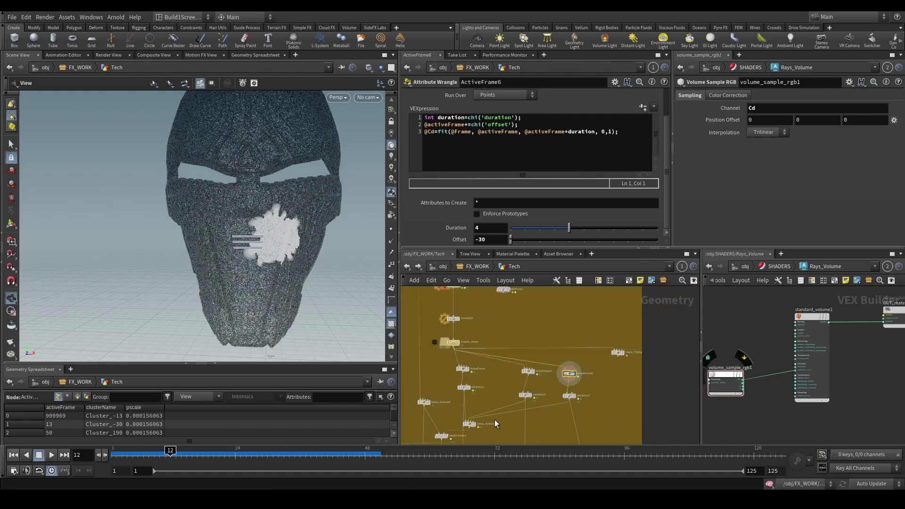
{"action": "middle_click_drag", "start_coordinate": [495, 420], "coordinate": [514, 325]}
{"action": "scroll", "coordinate": [532, 419], "scroll_direction": "up", "scroll_amount": 4}
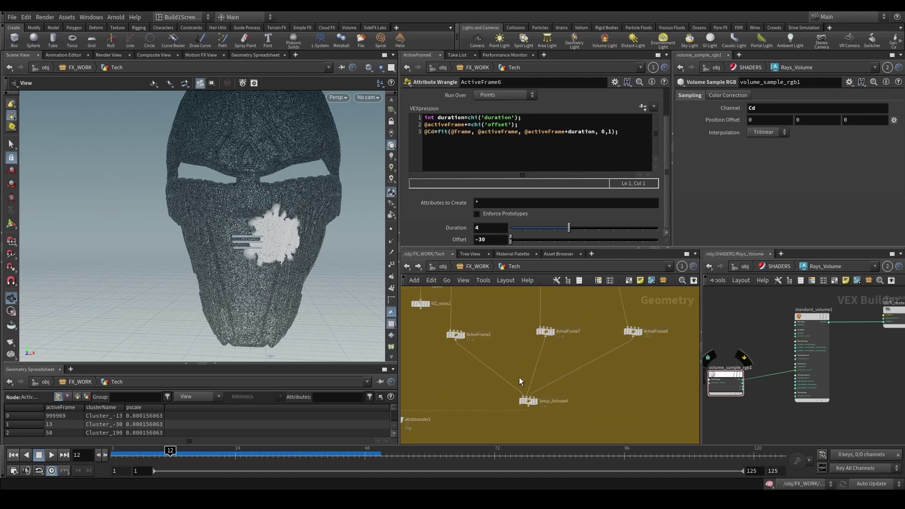
{"action": "left_click_drag", "start_coordinate": [430, 325], "coordinate": [488, 384]}
{"action": "scroll", "coordinate": [491, 378], "scroll_direction": "down", "scroll_amount": 4}
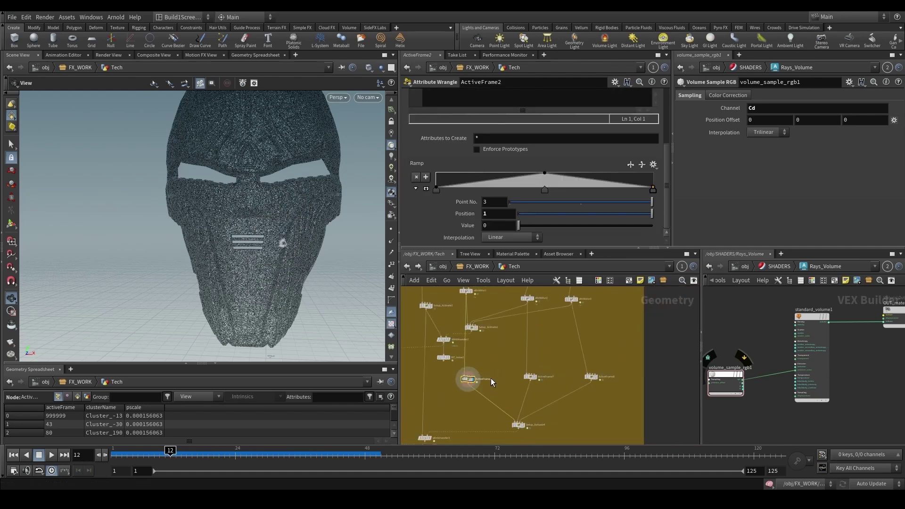
- Display the Setup_Activate1 wrangle, review its three switch components and scrub the timeline to frame 66
{"action": "left_click_drag", "start_coordinate": [500, 335], "coordinate": [556, 354]}
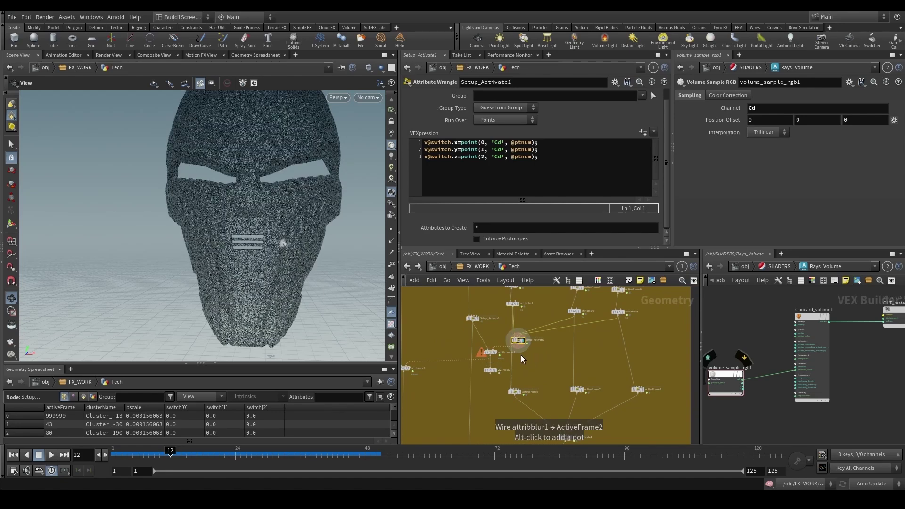
{"action": "scroll", "coordinate": [498, 328], "scroll_direction": "up", "scroll_amount": 3}
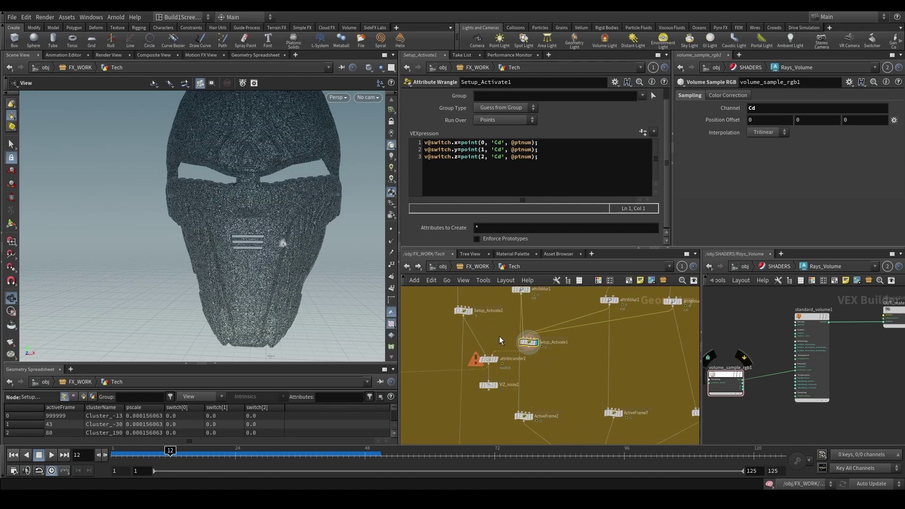
{"action": "left_click", "coordinate": [338, 455]}
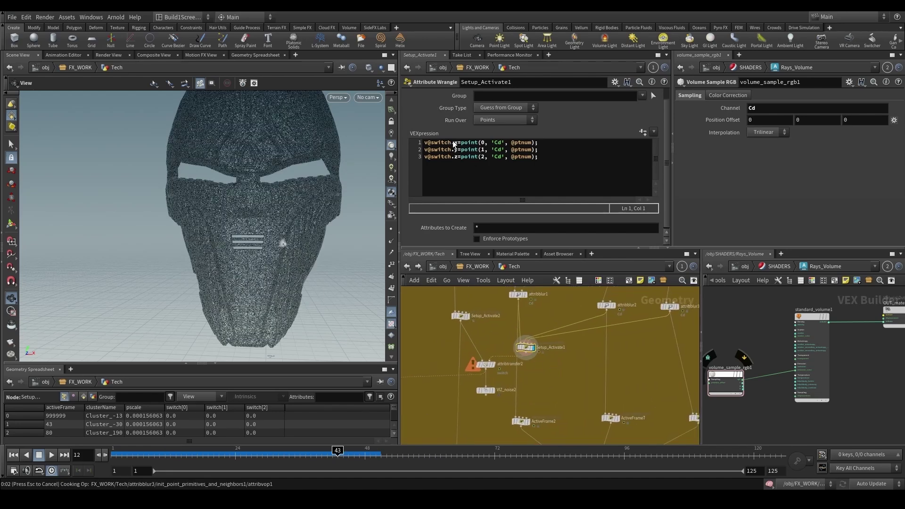
- Display the VIZ_noise2 color node to examine the switch attribute as colored regions around the mask
{"action": "left_click_drag", "start_coordinate": [493, 414], "coordinate": [481, 396]}
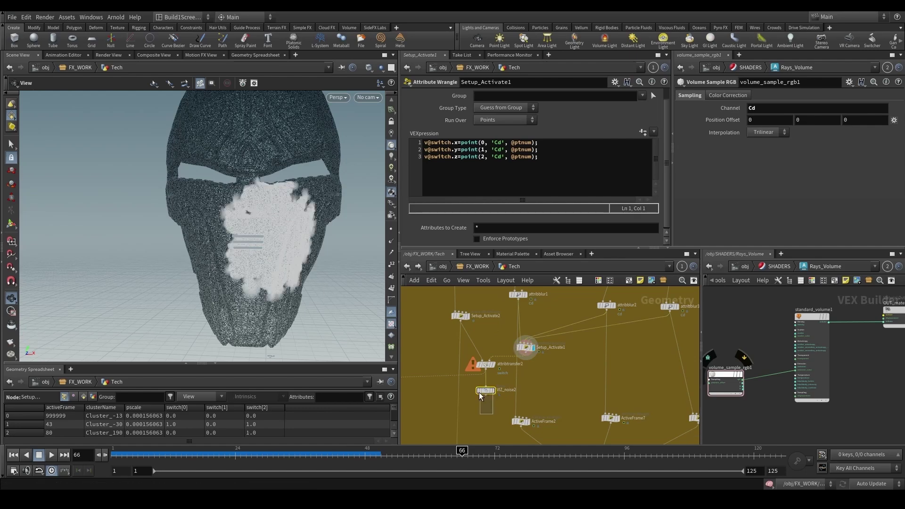
{"action": "left_click", "coordinate": [492, 390]}
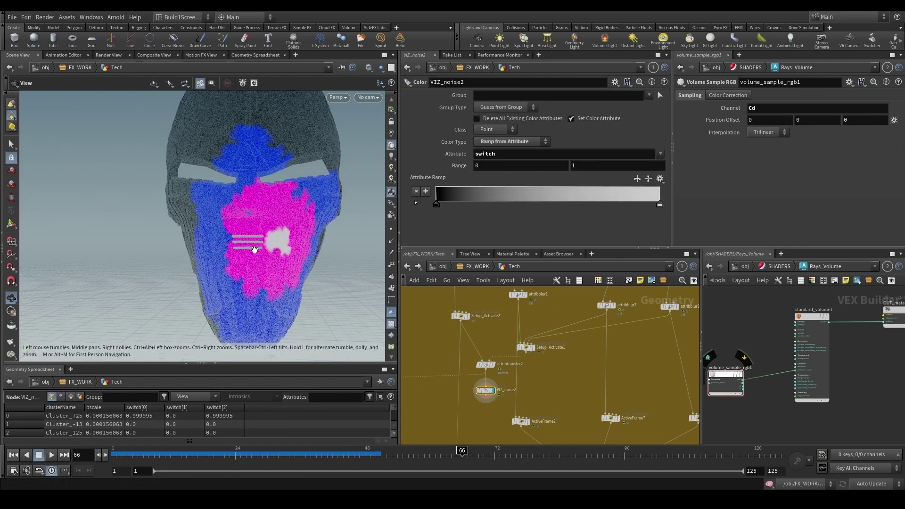
{"action": "left_click_drag", "start_coordinate": [278, 244], "coordinate": [307, 243]}
- Display the attribblur3 node to examine the blurred growth that feeds the switch's third component
{"action": "middle_click_drag", "start_coordinate": [531, 380], "coordinate": [521, 399]}
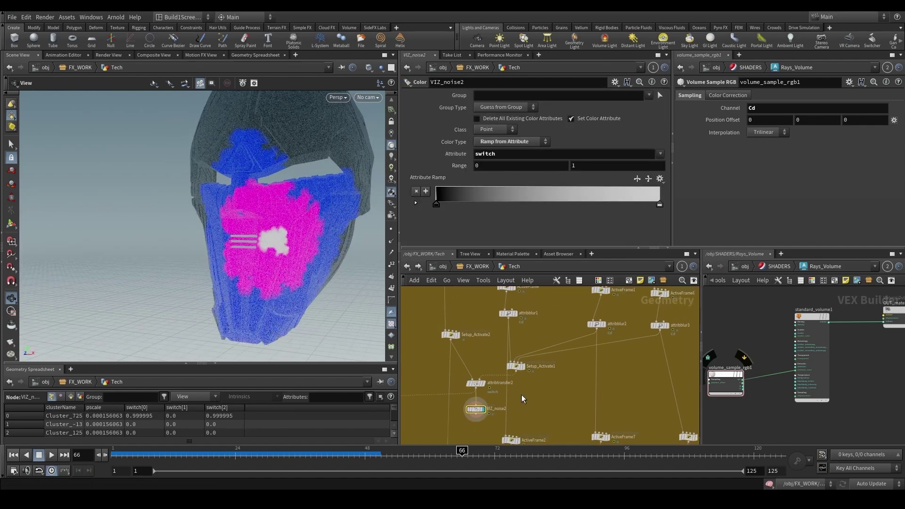
{"action": "left_click_drag", "start_coordinate": [502, 317], "coordinate": [501, 315]}
{"action": "left_click_drag", "start_coordinate": [583, 340], "coordinate": [621, 320]}
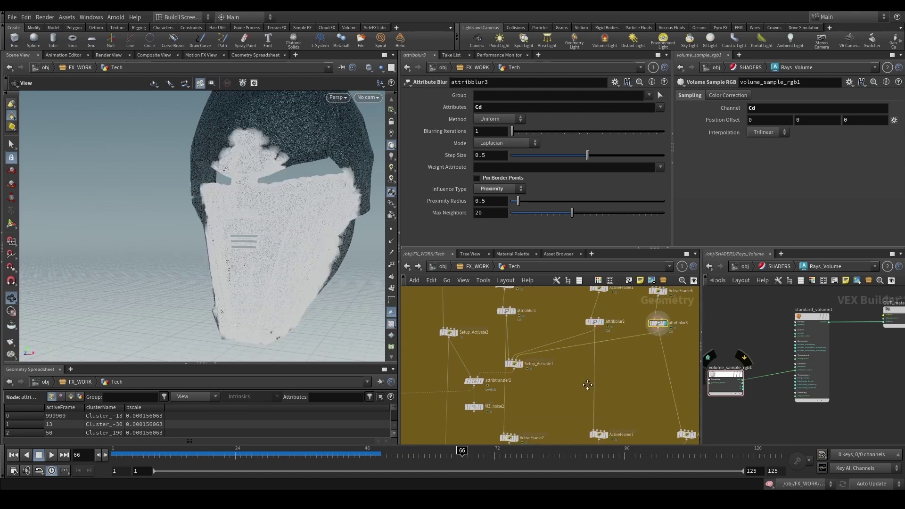
{"action": "scroll", "coordinate": [488, 360], "scroll_direction": "down", "scroll_amount": 3}
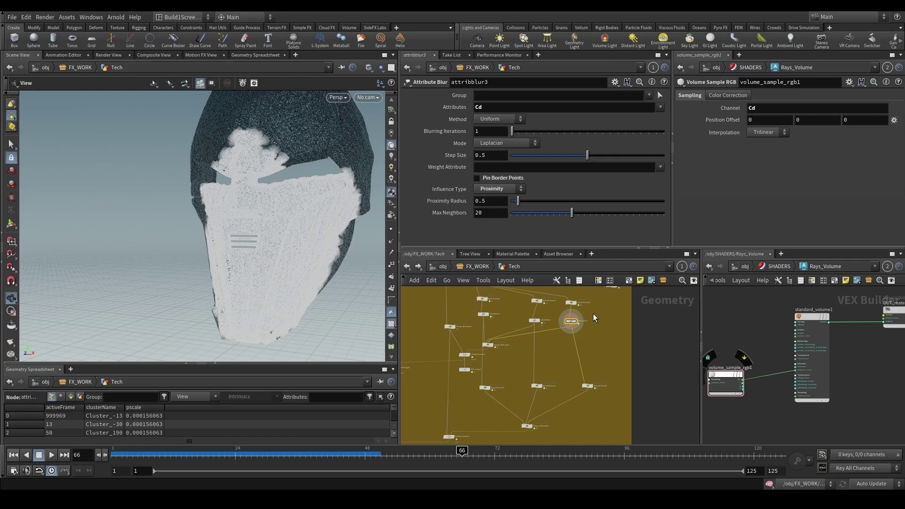
{"action": "scroll", "coordinate": [495, 358], "scroll_direction": "up", "scroll_amount": 2}
- Display the ActiveFrame2 wrangle below VIZ_noise2 and read its Cd ramp expression and ramp shape
{"action": "left_click", "coordinate": [459, 369]}
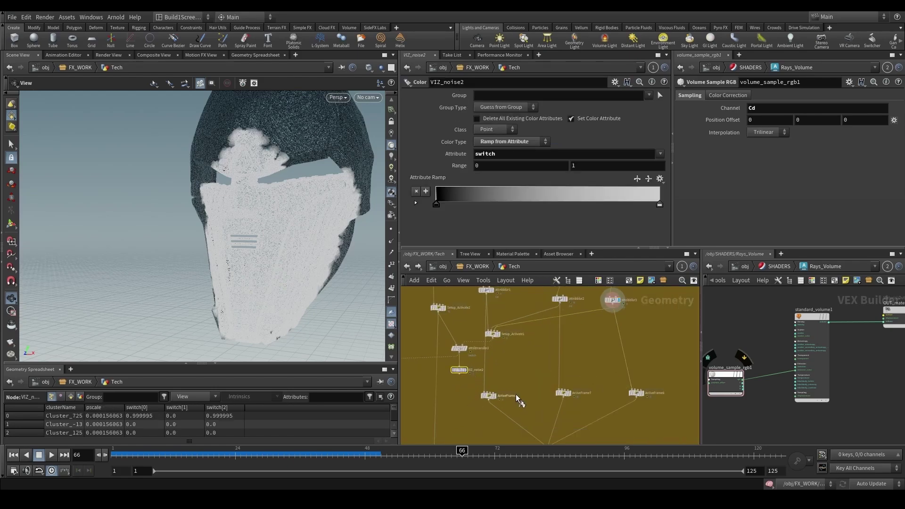
{"action": "key", "text": "r"}
{"action": "left_click", "coordinate": [488, 395]}
{"action": "key", "text": "r"}
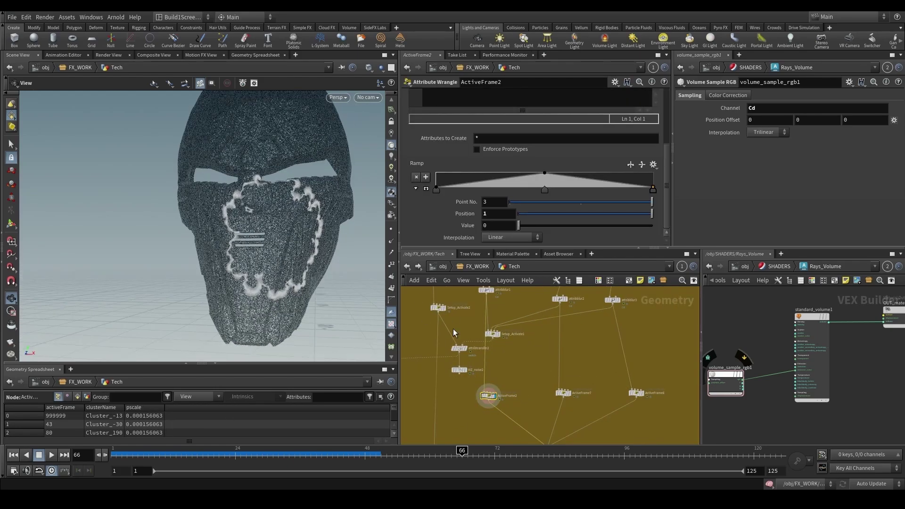
{"action": "scroll", "coordinate": [455, 332], "scroll_direction": "down", "scroll_amount": 2}
{"action": "scroll", "coordinate": [435, 221], "scroll_direction": "up", "scroll_amount": 2}
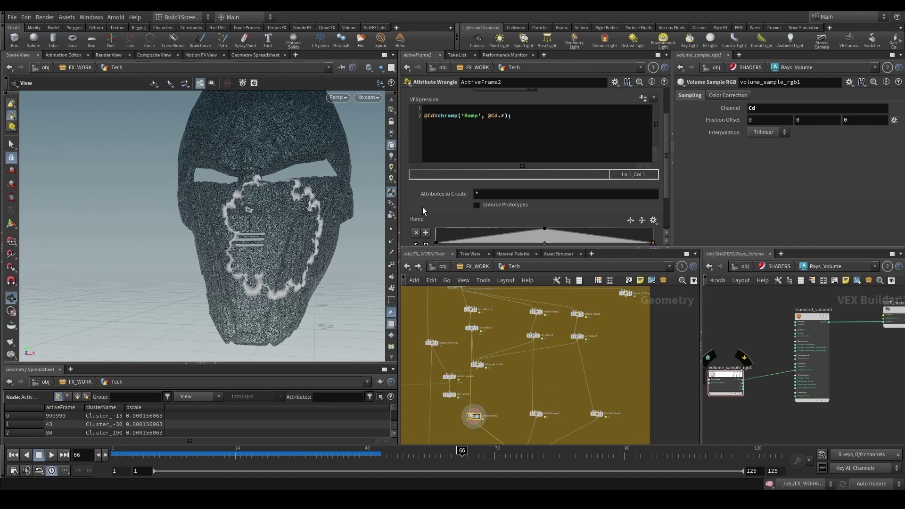
{"action": "scroll", "coordinate": [412, 217], "scroll_direction": "down", "scroll_amount": 1}
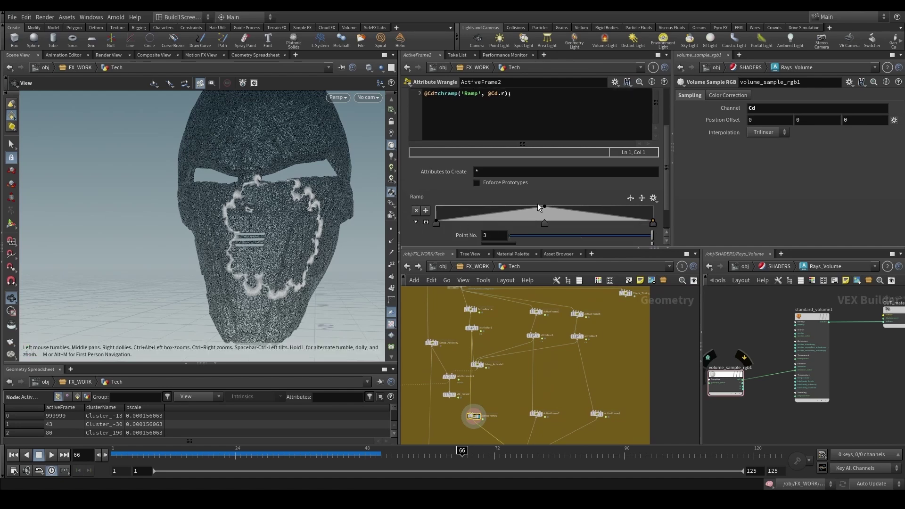
- Display ActiveFrame7 and ActiveFrame8 in turn to compare their growth rings, scrubbing the timeline to frame 45
{"action": "left_click", "coordinate": [540, 414]}
{"action": "middle_click_drag", "start_coordinate": [612, 416], "coordinate": [583, 376]}
{"action": "scroll", "coordinate": [583, 375], "scroll_direction": "down", "scroll_amount": 1}
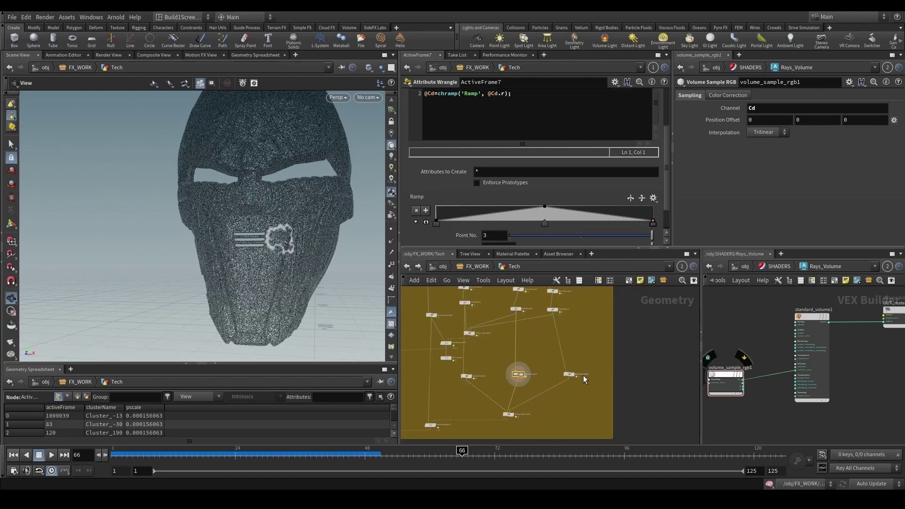
{"action": "left_click", "coordinate": [568, 374]}
{"action": "scroll", "coordinate": [576, 390], "scroll_direction": "up", "scroll_amount": 1}
{"action": "scroll", "coordinate": [579, 395], "scroll_direction": "up", "scroll_amount": 1}
{"action": "left_click", "coordinate": [571, 360]}
{"action": "scroll", "coordinate": [496, 385], "scroll_direction": "down", "scroll_amount": 1}
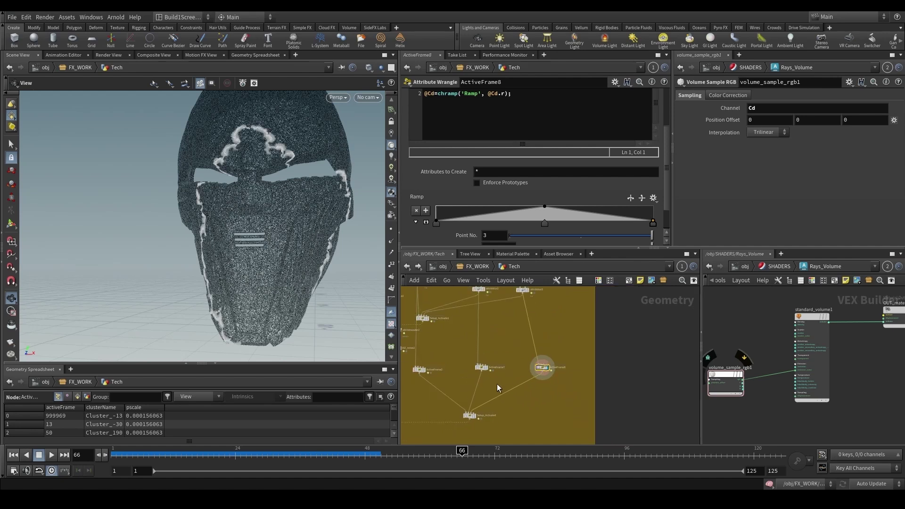
{"action": "left_click_drag", "start_coordinate": [380, 457], "coordinate": [348, 458]}
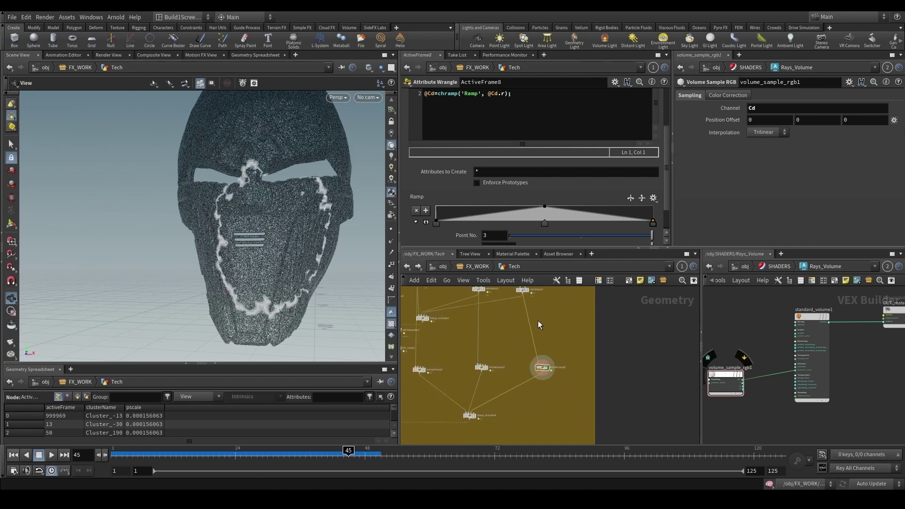
- Display attribtransfer3 and examine how it transfers the ring attribute from the Growth Solver section to the mask
{"action": "middle_click_drag", "start_coordinate": [505, 388], "coordinate": [582, 371]}
{"action": "scroll", "coordinate": [454, 406], "scroll_direction": "up", "scroll_amount": 1}
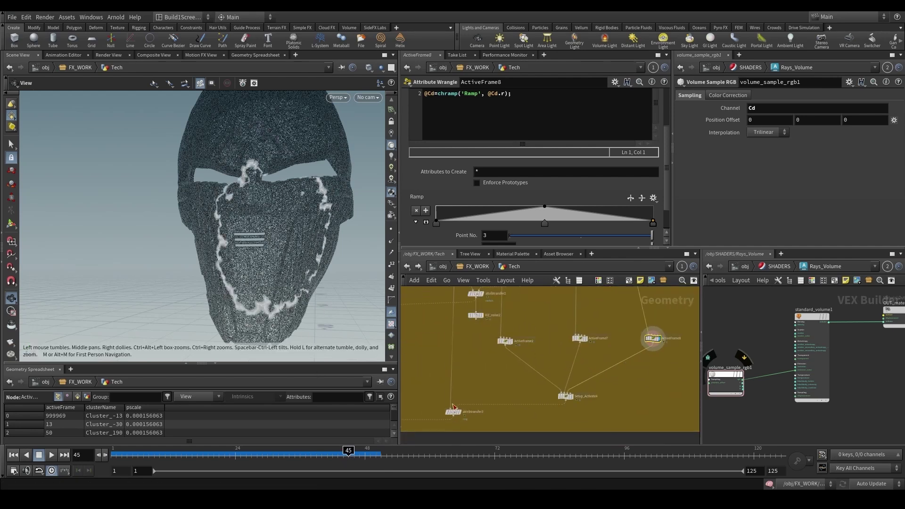
{"action": "left_click_drag", "start_coordinate": [465, 381], "coordinate": [445, 426]}
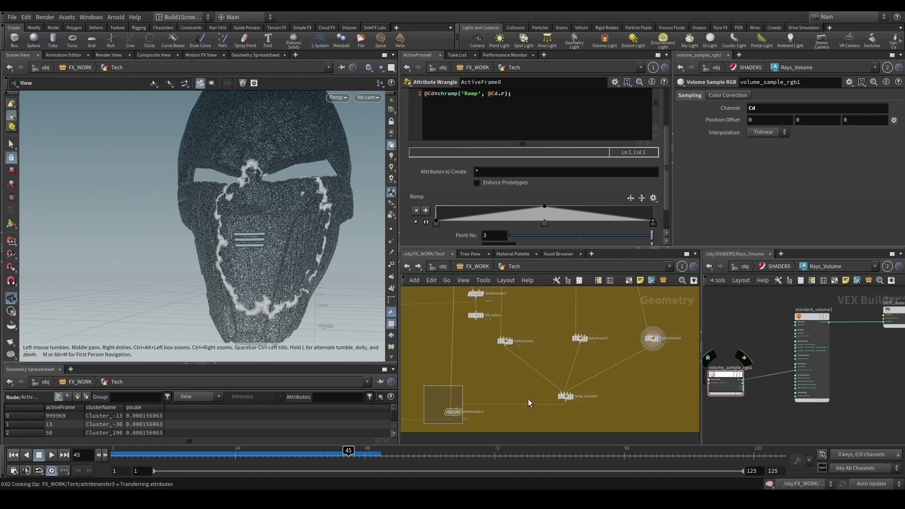
{"action": "scroll", "coordinate": [527, 406], "scroll_direction": "down", "scroll_amount": 4}
{"action": "scroll", "coordinate": [528, 407], "scroll_direction": "up", "scroll_amount": 4}
{"action": "scroll", "coordinate": [545, 399], "scroll_direction": "down", "scroll_amount": 7}
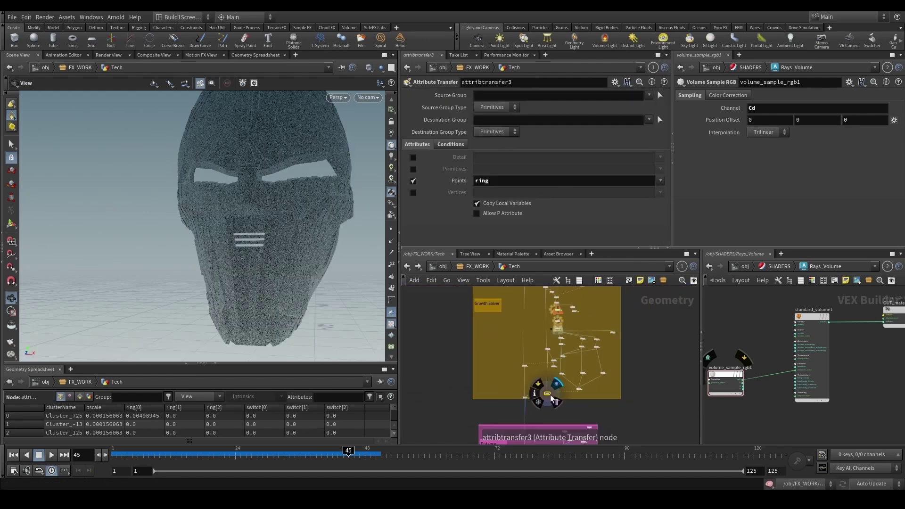
{"action": "scroll", "coordinate": [550, 393], "scroll_direction": "up", "scroll_amount": 7}
{"action": "scroll", "coordinate": [569, 421], "scroll_direction": "down", "scroll_amount": 3}
{"action": "middle_click_drag", "start_coordinate": [573, 410], "coordinate": [515, 394]}
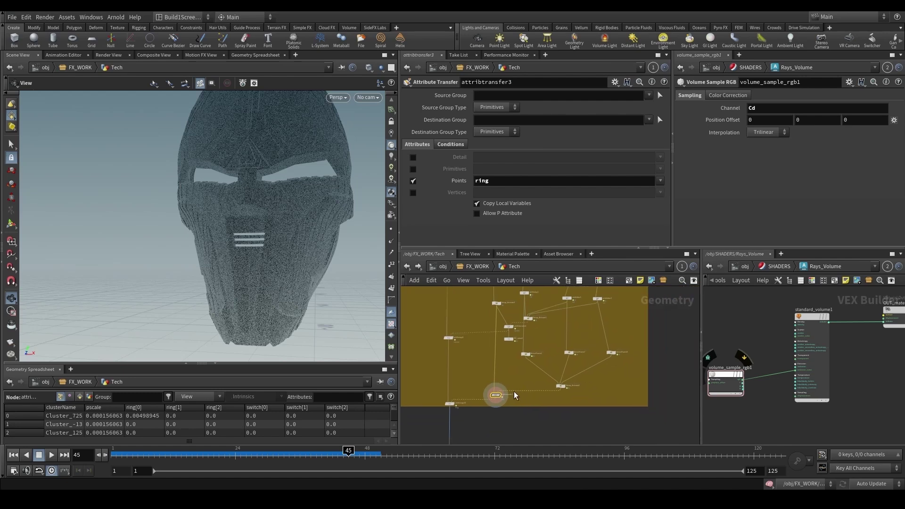
{"action": "scroll", "coordinate": [452, 401], "scroll_direction": "up", "scroll_amount": 3}
{"action": "scroll", "coordinate": [451, 411], "scroll_direction": "down", "scroll_amount": 1}
{"action": "scroll", "coordinate": [456, 429], "scroll_direction": "down", "scroll_amount": 3}
- Go to the Distance section and display object_merge3 to see the animation color brought in from Mask_Disintegration_v2
{"action": "middle_click_drag", "start_coordinate": [513, 436], "coordinate": [529, 329]}
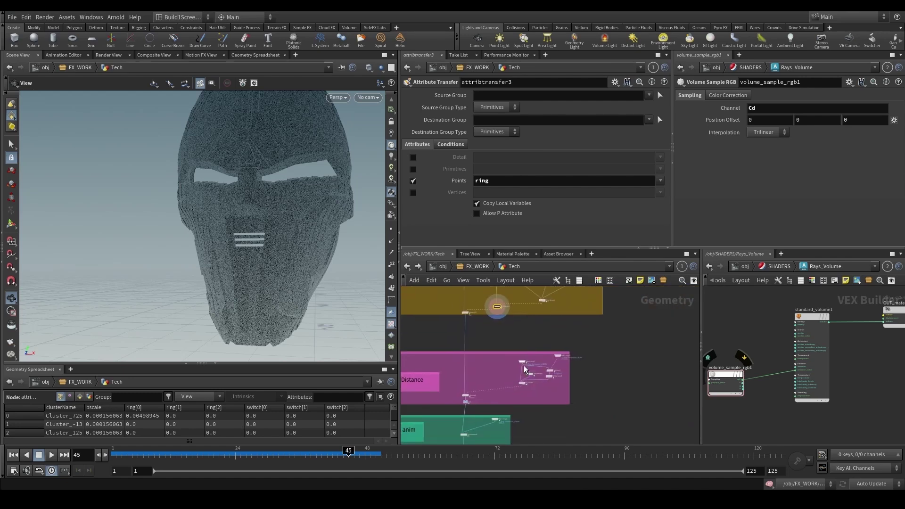
{"action": "scroll", "coordinate": [509, 366], "scroll_direction": "up", "scroll_amount": 4}
{"action": "scroll", "coordinate": [489, 362], "scroll_direction": "down", "scroll_amount": 4}
{"action": "middle_click_drag", "start_coordinate": [466, 362], "coordinate": [554, 367]}
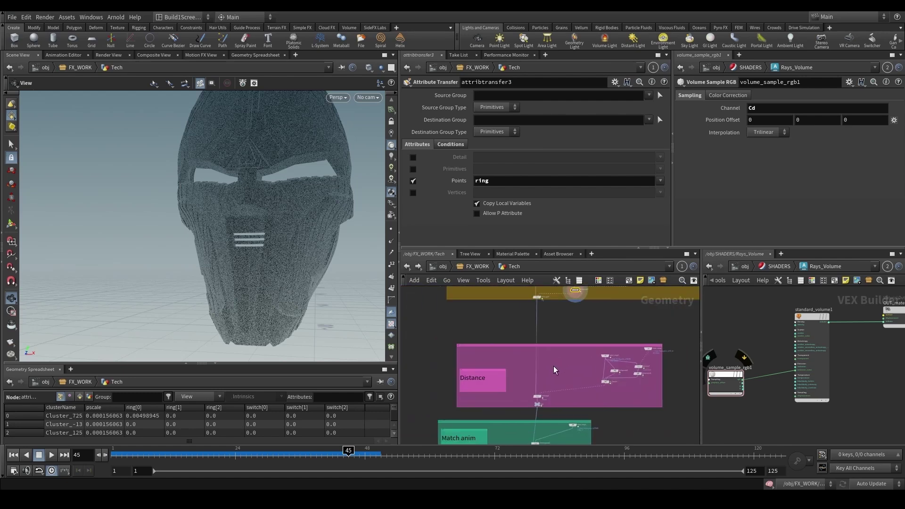
{"action": "scroll", "coordinate": [497, 369], "scroll_direction": "up", "scroll_amount": 2}
{"action": "left_click_drag", "start_coordinate": [494, 370], "coordinate": [495, 357]}
{"action": "scroll", "coordinate": [496, 357], "scroll_direction": "down", "scroll_amount": 2}
{"action": "scroll", "coordinate": [514, 350], "scroll_direction": "up", "scroll_amount": 2}
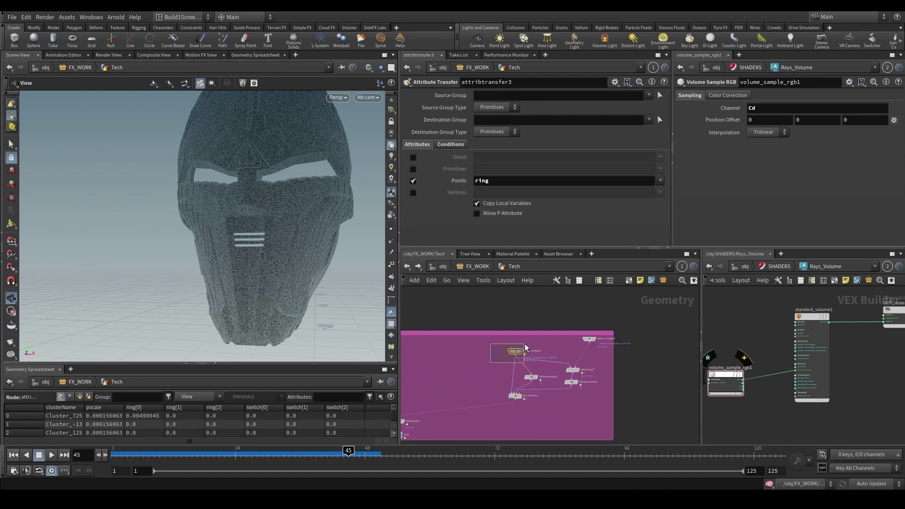
{"action": "left_click", "coordinate": [510, 349]}
{"action": "scroll", "coordinate": [587, 368], "scroll_direction": "up", "scroll_amount": 3}
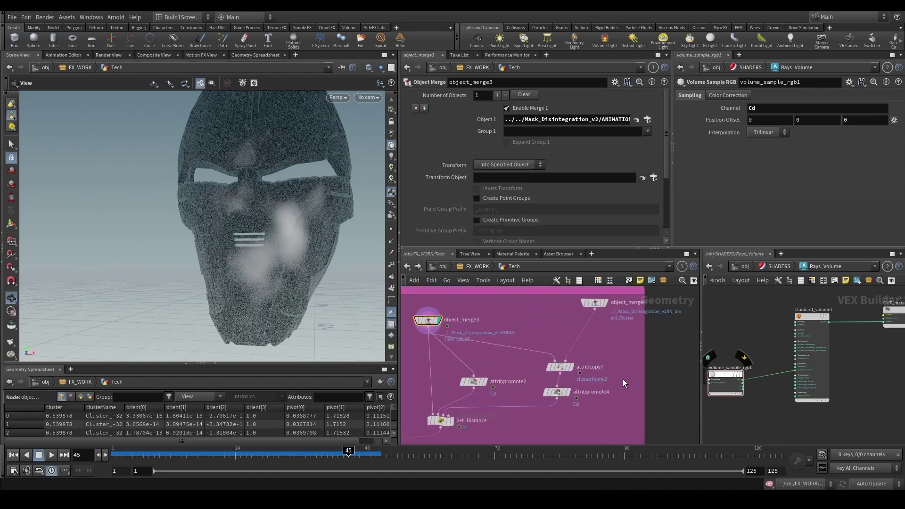
- Display attribcopy7 to review how it copies clusterName2 by matching primId
{"action": "left_click", "coordinate": [549, 363]}
{"action": "double_click", "coordinate": [507, 381]}
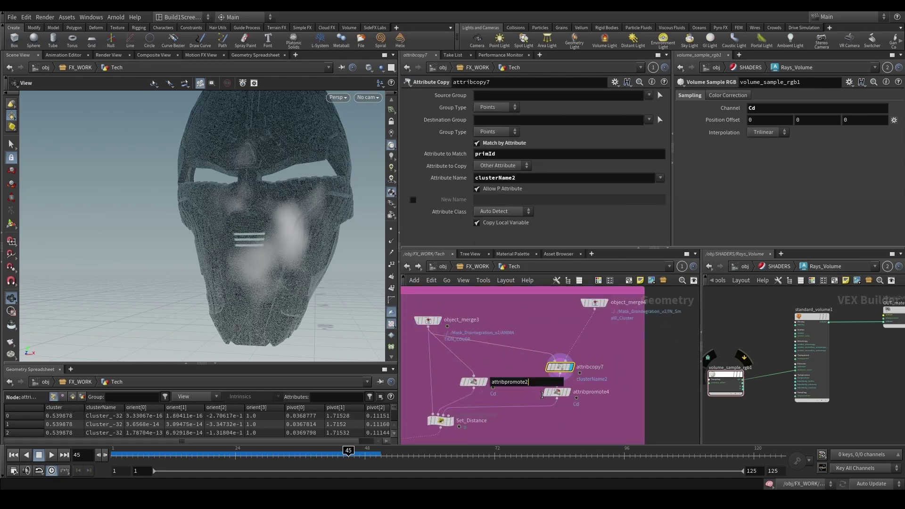
{"action": "type", "text": "r"}
{"action": "left_click", "coordinate": [510, 424]}
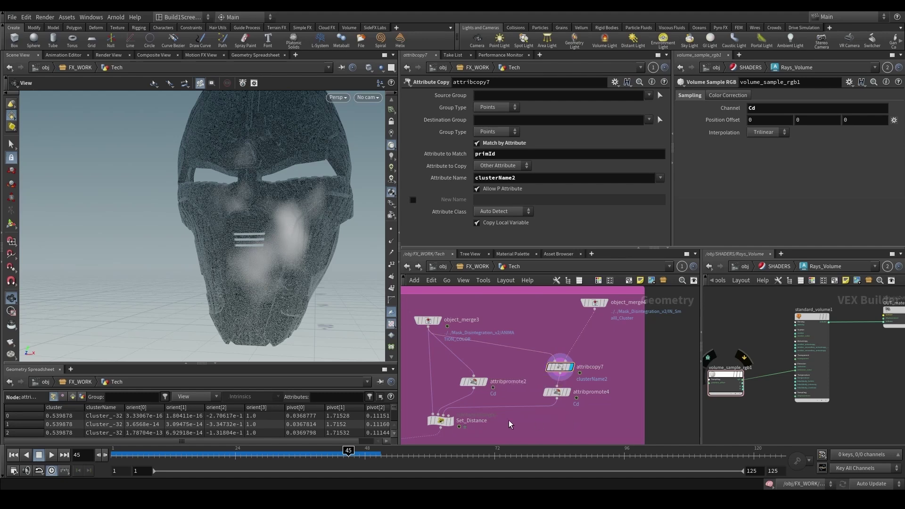
- Display the Set_Distance wrangle and read how it stores the three Cd inputs in the distance vector
{"action": "left_click", "coordinate": [440, 420]}
{"action": "middle_click_drag", "start_coordinate": [527, 416], "coordinate": [558, 388]}
{"action": "scroll", "coordinate": [511, 407], "scroll_direction": "down", "scroll_amount": 4}
{"action": "scroll", "coordinate": [509, 404], "scroll_direction": "up", "scroll_amount": 4}
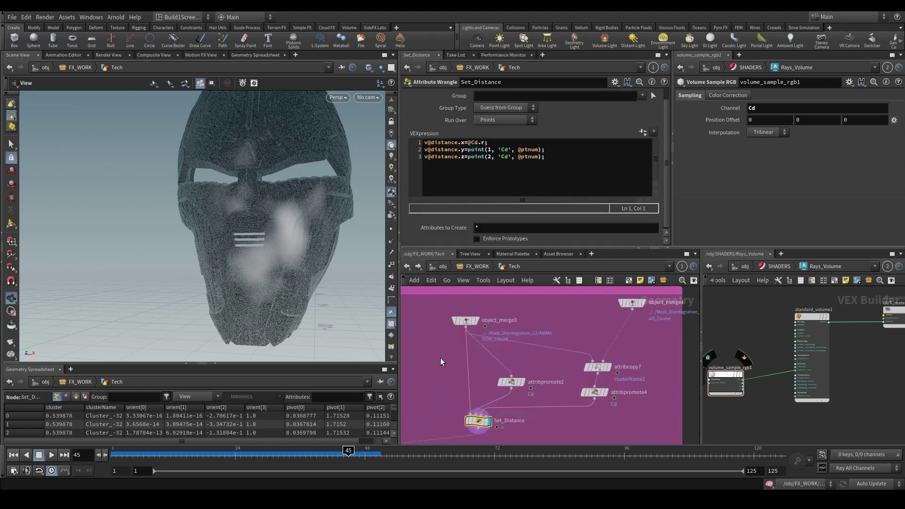
- Follow object_merge3 to its source in Mask_Disintegration_v2, scrub to frame 54 and inspect the Propagation_Noise node
{"action": "left_click", "coordinate": [473, 320]}
{"action": "left_click", "coordinate": [477, 321]}
{"action": "mouse_move", "coordinate": [252, 452]}
{"action": "left_mouse_down"}
{"action": "mouse_move", "coordinate": [125, 450]}
{"action": "mouse_move", "coordinate": [397, 449]}
{"action": "left_mouse_up"}
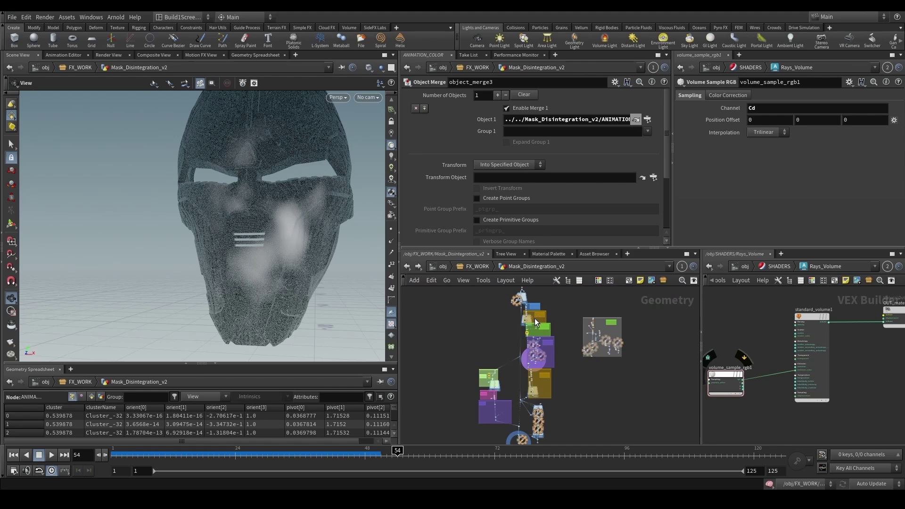
{"action": "scroll", "coordinate": [533, 344], "scroll_direction": "down", "scroll_amount": 5}
{"action": "scroll", "coordinate": [556, 334], "scroll_direction": "up", "scroll_amount": 3}
{"action": "left_click", "coordinate": [527, 342]}
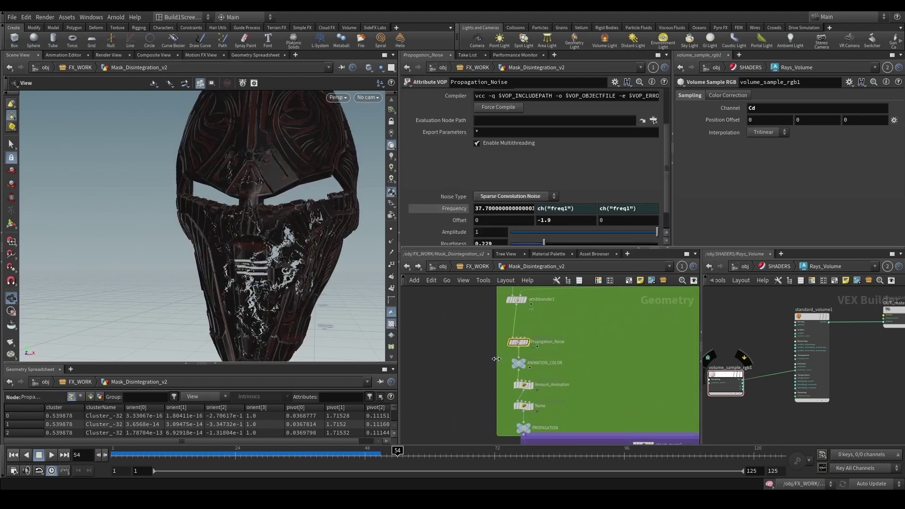
- Display the ANIMATION_COLOR null and scrub the timeline to frame 100 to see its color spread
{"action": "scroll", "coordinate": [507, 359], "scroll_direction": "up", "scroll_amount": 3}
{"action": "left_click", "coordinate": [532, 361]}
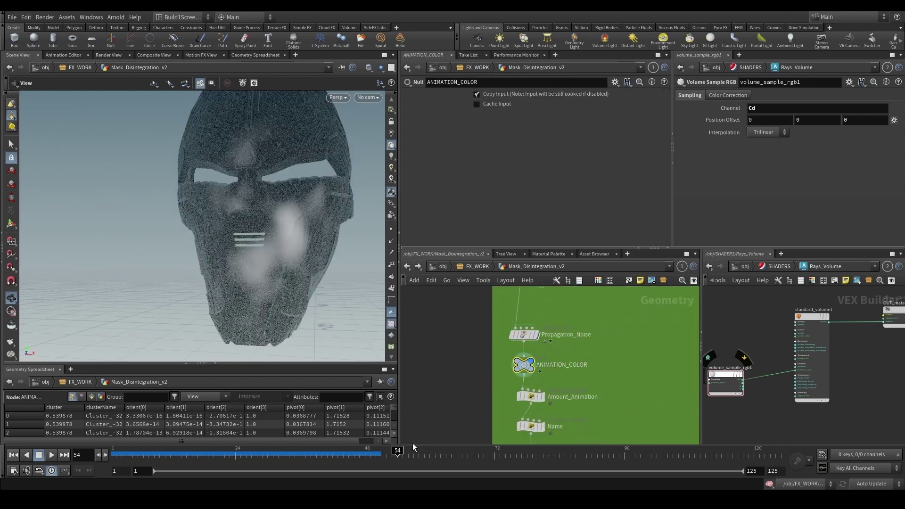
{"action": "left_click_drag", "start_coordinate": [399, 452], "coordinate": [645, 453]}
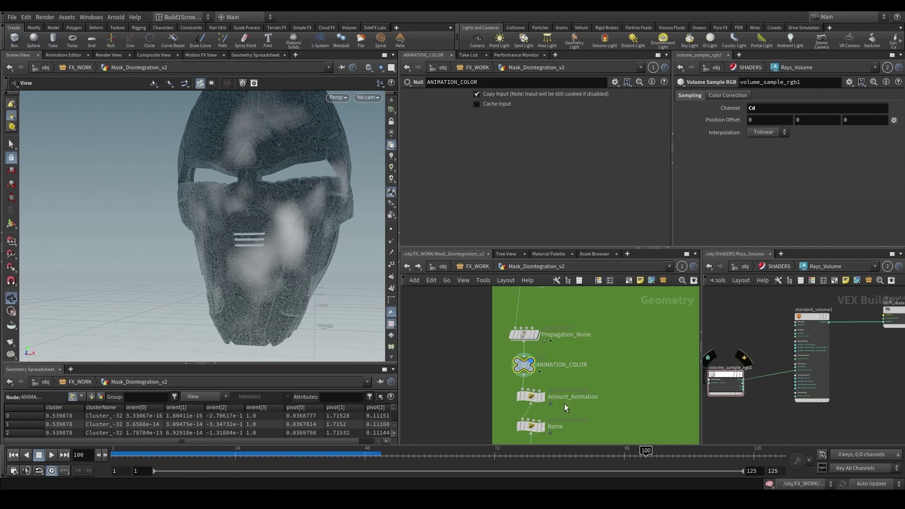
- Return to the Tech network and display attribpromote2 to see Cd averaged per clusterName
{"action": "left_click", "coordinate": [405, 267]}
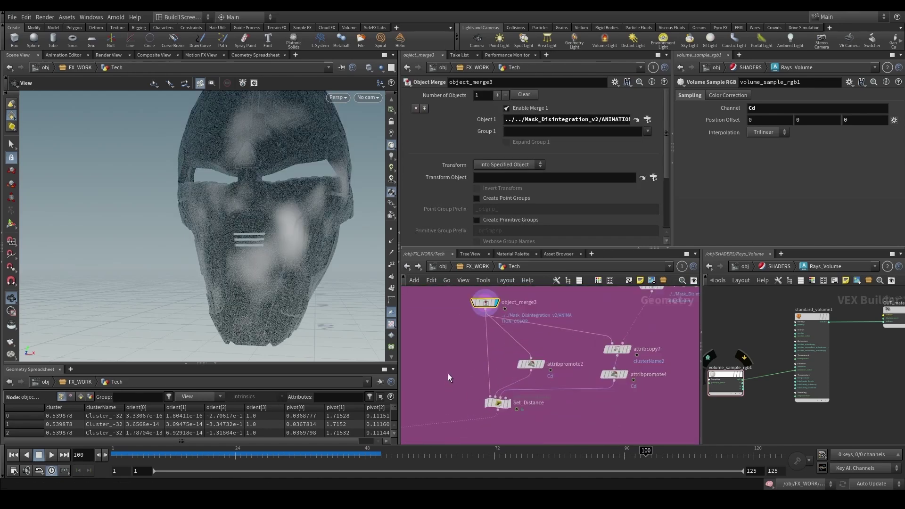
{"action": "left_click", "coordinate": [530, 365]}
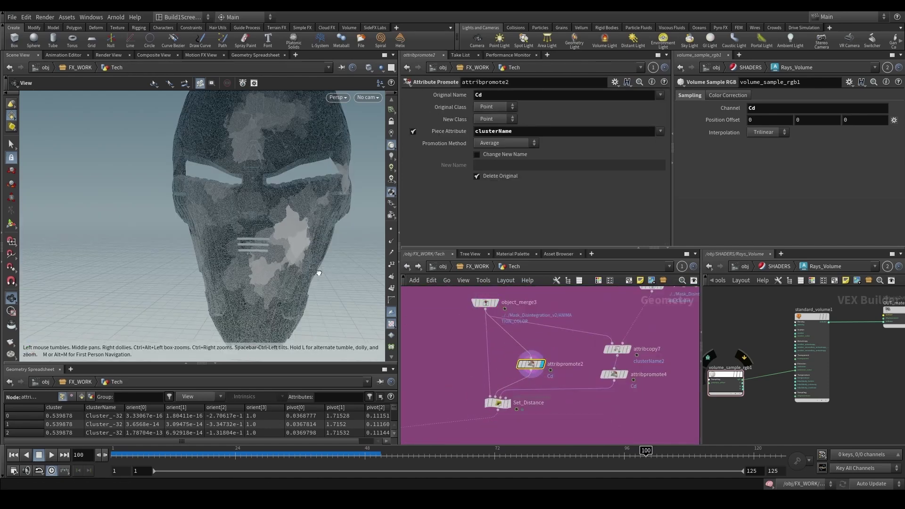
- Scrub to frame 47, inspect object_merge3, and view attribpromote2's per-cluster Cd from another angle and further along the timeline
{"action": "scroll", "coordinate": [592, 355], "scroll_direction": "down", "scroll_amount": 2}
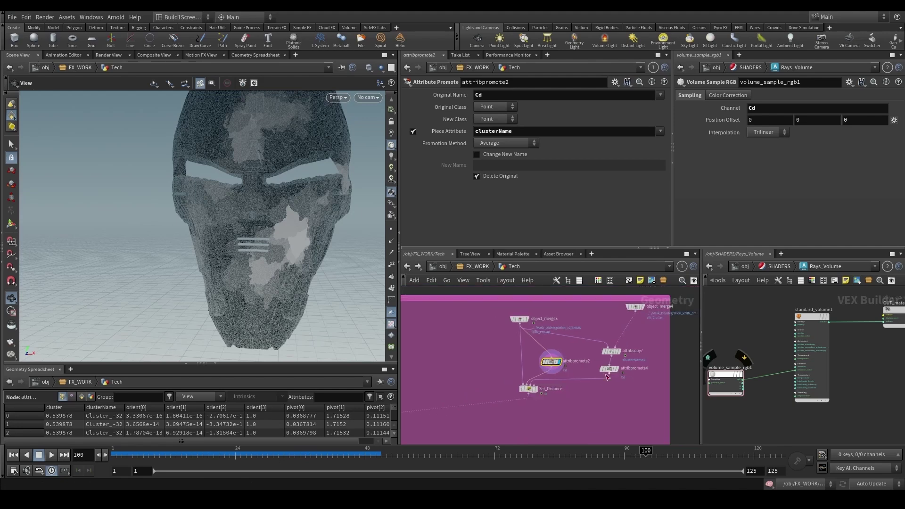
{"action": "scroll", "coordinate": [595, 373], "scroll_direction": "up", "scroll_amount": 2}
{"action": "mouse_move", "coordinate": [301, 453]}
{"action": "left_mouse_down"}
{"action": "mouse_move", "coordinate": [273, 453]}
{"action": "mouse_move", "coordinate": [359, 454]}
{"action": "left_mouse_up"}
{"action": "left_click", "coordinate": [490, 294]}
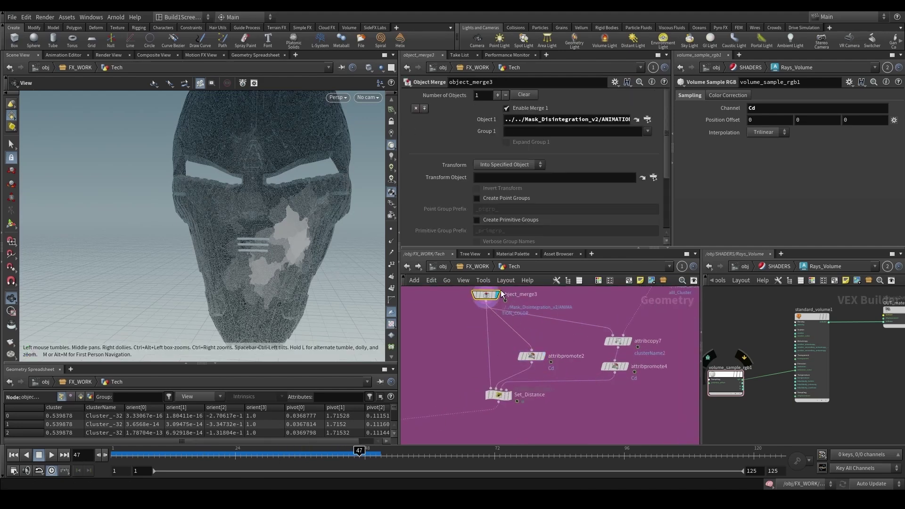
{"action": "left_click", "coordinate": [531, 355]}
{"action": "left_click_drag", "start_coordinate": [336, 276], "coordinate": [309, 278]}
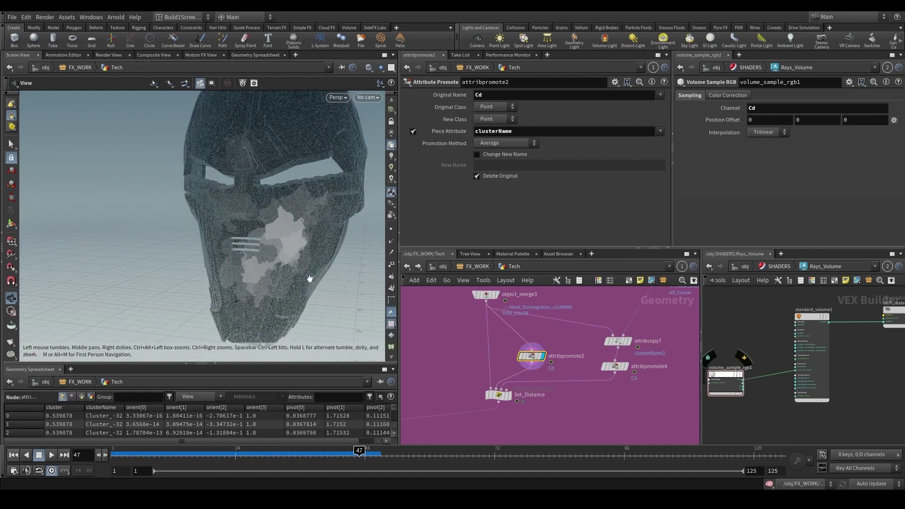
{"action": "mouse_move", "coordinate": [466, 455]}
{"action": "left_mouse_down"}
{"action": "mouse_move", "coordinate": [527, 453]}
{"action": "mouse_move", "coordinate": [441, 450]}
{"action": "mouse_move", "coordinate": [502, 451]}
{"action": "left_mouse_up"}
- Display attribpromote4, scrub past frame 100, and compare its clusterName2 result with attribpromote2's
{"action": "left_click", "coordinate": [608, 366]}
{"action": "left_click_drag", "start_coordinate": [617, 450], "coordinate": [646, 450]}
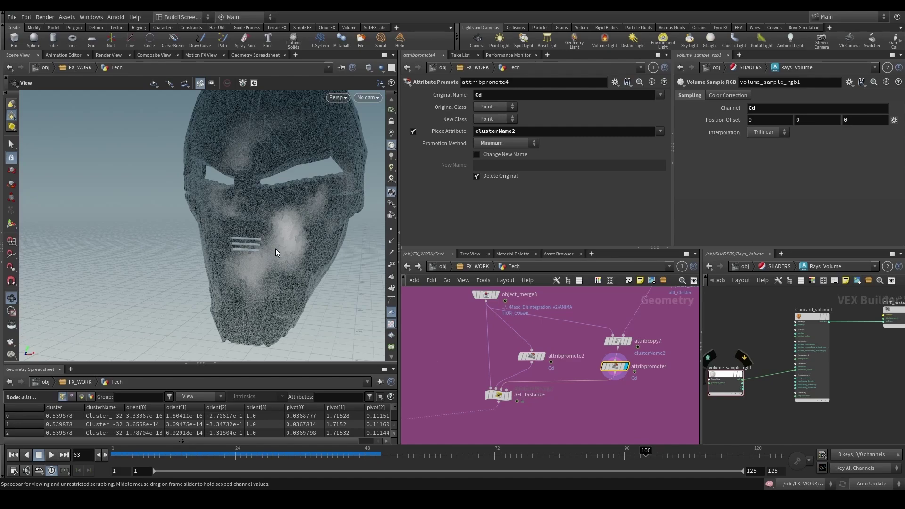
{"action": "left_click_drag", "start_coordinate": [348, 274], "coordinate": [250, 279]}
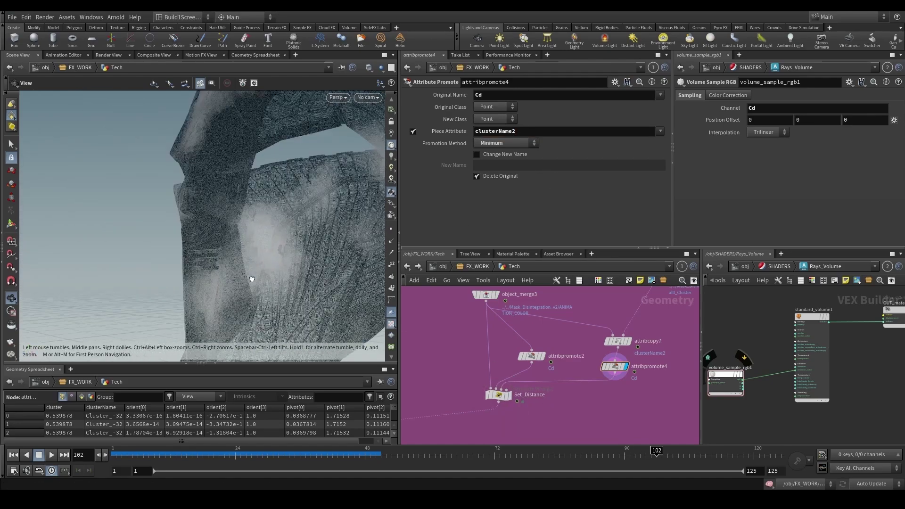
{"action": "left_click", "coordinate": [543, 356]}
{"action": "left_click", "coordinate": [626, 367]}
- Display the Set_Distance wrangle and view its combined result on the whole mask at frame 54
{"action": "middle_click_drag", "start_coordinate": [523, 409], "coordinate": [660, 373]}
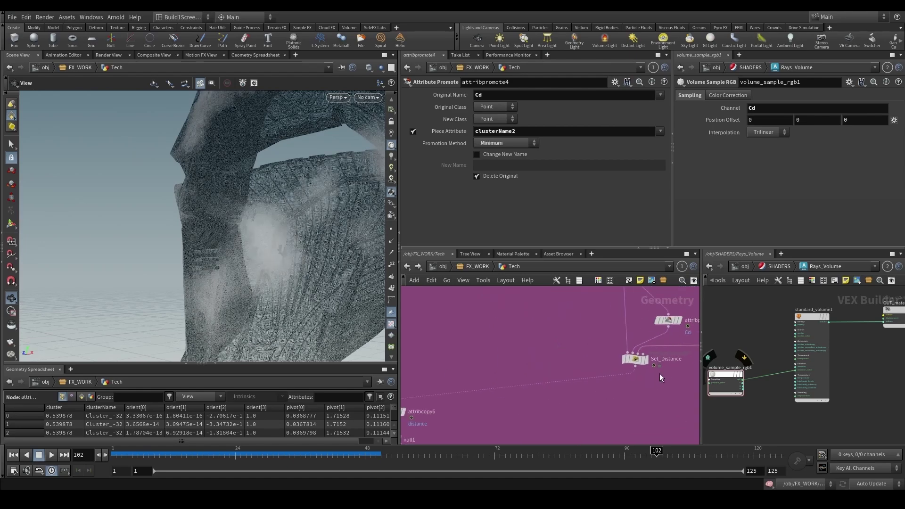
{"action": "scroll", "coordinate": [658, 374], "scroll_direction": "down", "scroll_amount": 4}
{"action": "left_click", "coordinate": [652, 365]}
{"action": "left_click_drag", "start_coordinate": [241, 271], "coordinate": [296, 262]}
{"action": "scroll", "coordinate": [254, 282], "scroll_direction": "down", "scroll_amount": 6}
{"action": "left_click_drag", "start_coordinate": [336, 300], "coordinate": [302, 301]}
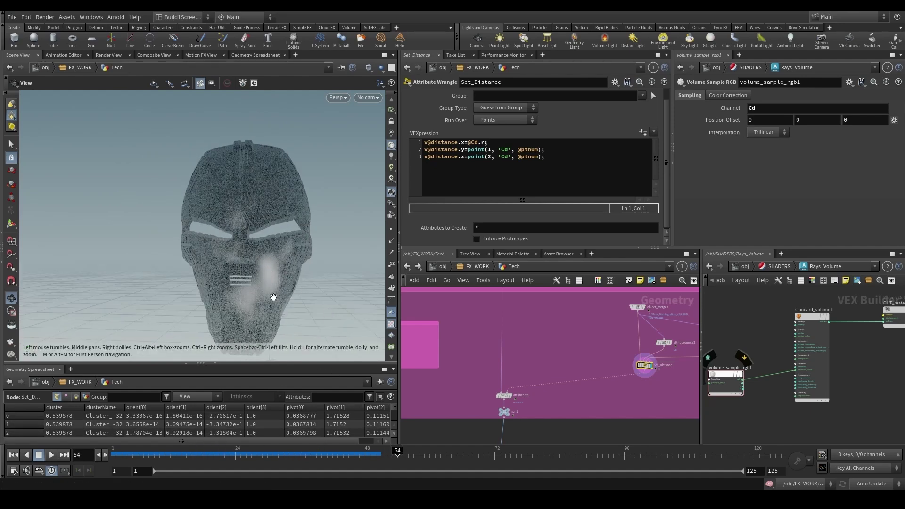
- Look over the Tech network from the Distance section through Match anim to the nodes of the Activate section
{"action": "scroll", "coordinate": [556, 338], "scroll_direction": "down", "scroll_amount": 3}
{"action": "scroll", "coordinate": [540, 372], "scroll_direction": "down", "scroll_amount": 3}
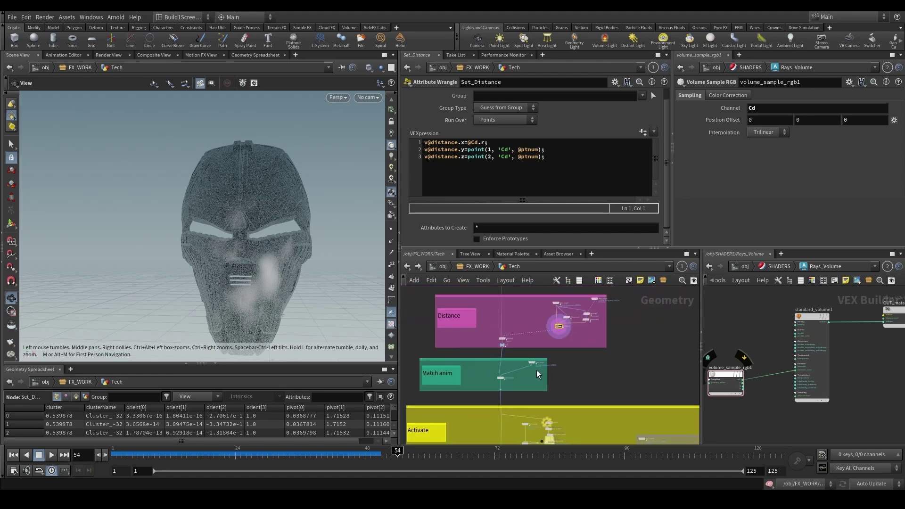
{"action": "scroll", "coordinate": [523, 347], "scroll_direction": "up", "scroll_amount": 5}
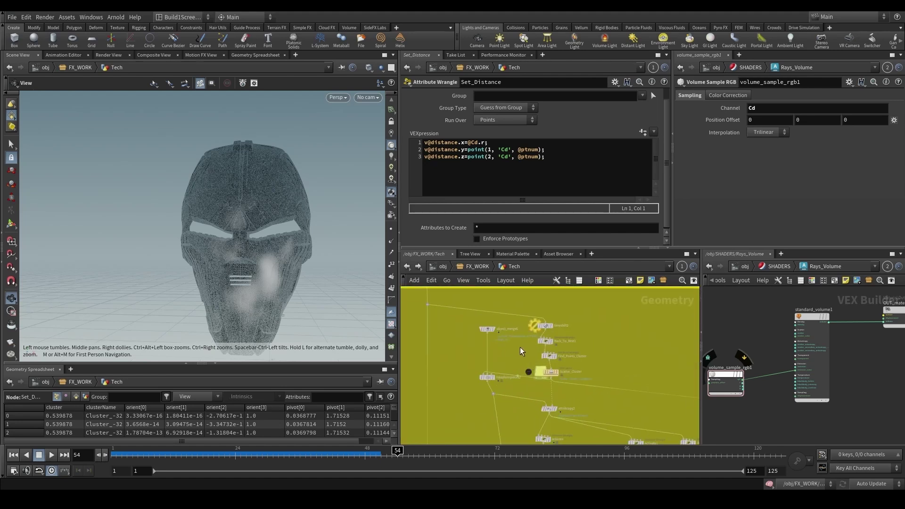
{"action": "scroll", "coordinate": [521, 351], "scroll_direction": "down", "scroll_amount": 3}
{"action": "scroll", "coordinate": [471, 323], "scroll_direction": "up", "scroll_amount": 3}
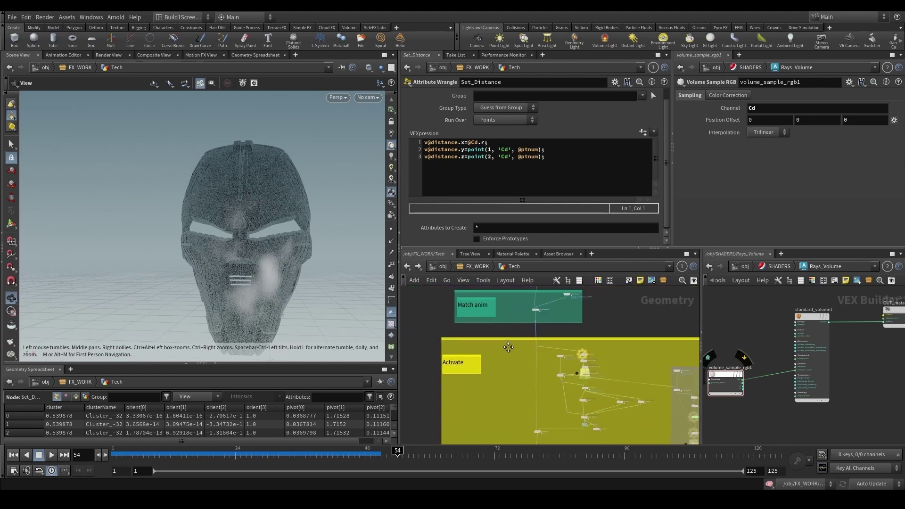
{"action": "middle_click_drag", "start_coordinate": [428, 363], "coordinate": [469, 353]}
{"action": "scroll", "coordinate": [468, 352], "scroll_direction": "down", "scroll_amount": 5}
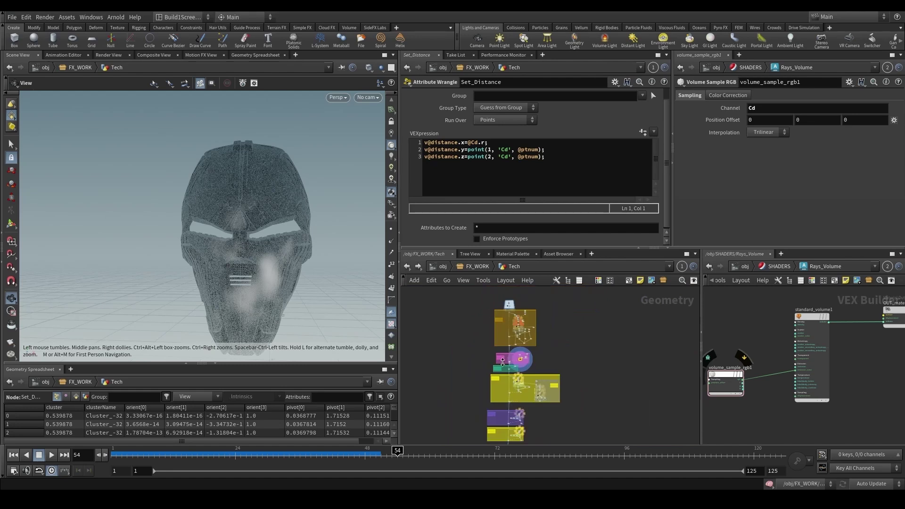
{"action": "scroll", "coordinate": [512, 325], "scroll_direction": "up", "scroll_amount": 3}
{"action": "scroll", "coordinate": [565, 341], "scroll_direction": "up", "scroll_amount": 4}
{"action": "scroll", "coordinate": [510, 363], "scroll_direction": "up", "scroll_amount": 2}
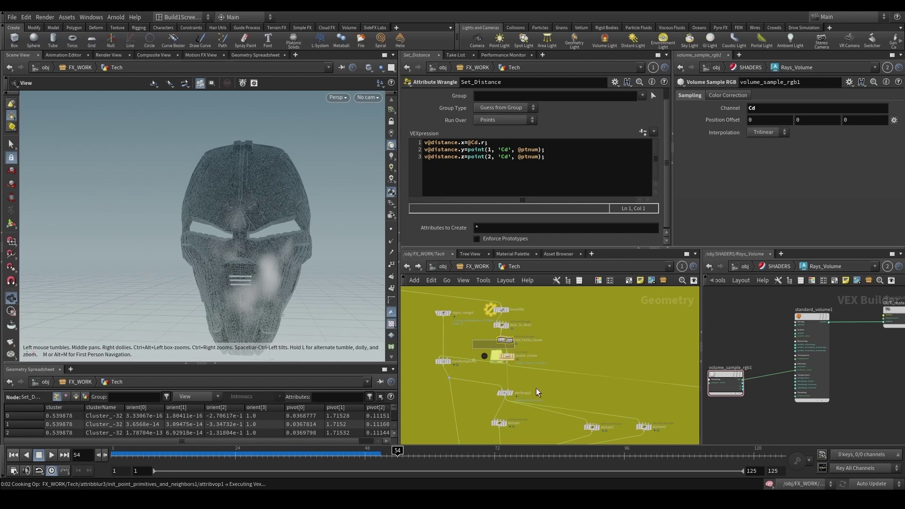
- Inspect Find_Points_Cluster and display the Scatter_Cluster file cache to examine the cluster borders on the mask
{"action": "left_click", "coordinate": [496, 355]}
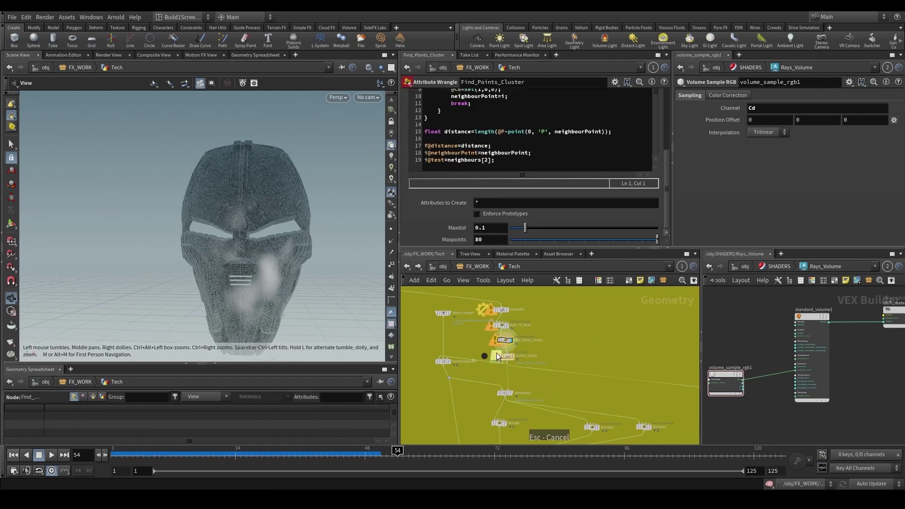
{"action": "left_click", "coordinate": [539, 355]}
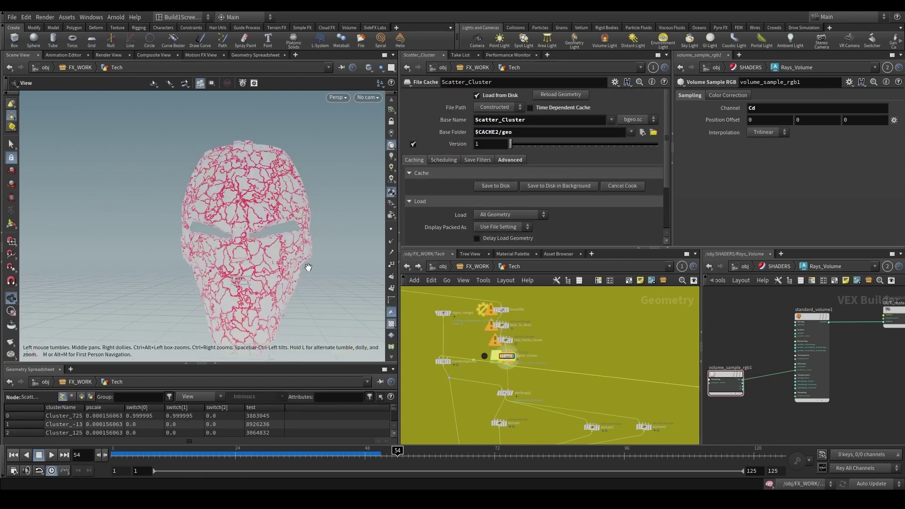
{"action": "scroll", "coordinate": [308, 267], "scroll_direction": "up", "scroll_amount": 3}
{"action": "scroll", "coordinate": [492, 298], "scroll_direction": "up", "scroll_amount": 2}
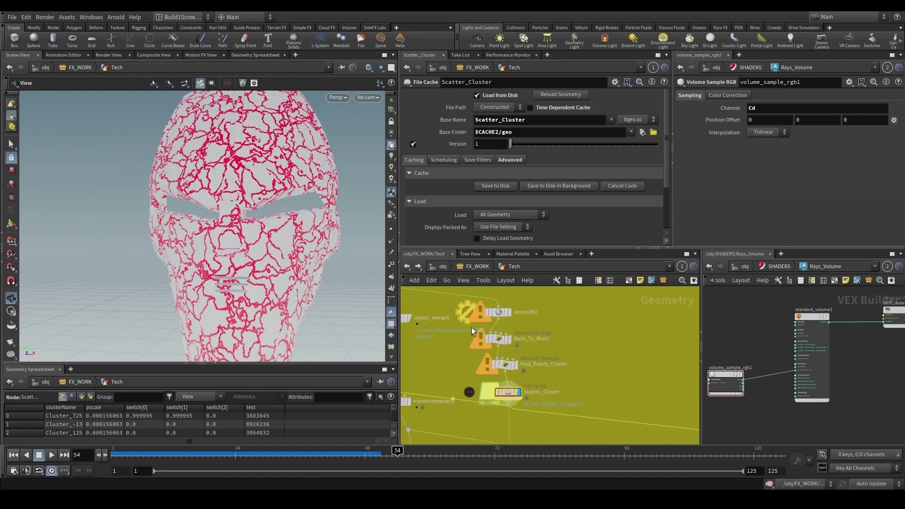
- Set the update mode to Manual and read the Back_To_Rest1 and Find_Points_Cluster wrangle code with its Maxdist and Maxpoints parameters
{"action": "left_click", "coordinate": [498, 339]}
{"action": "left_click", "coordinate": [865, 485]}
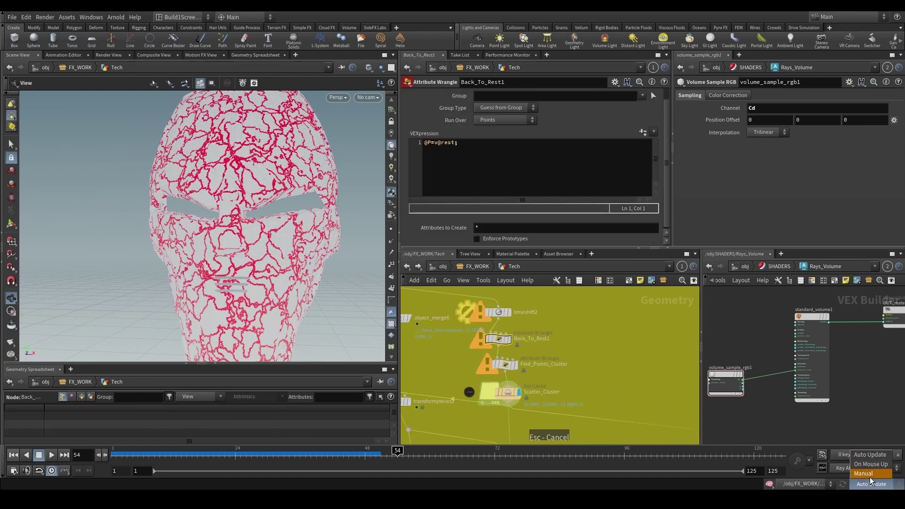
{"action": "left_click", "coordinate": [867, 455]}
{"action": "left_click", "coordinate": [504, 364]}
{"action": "left_click_drag", "start_coordinate": [447, 184], "coordinate": [446, 230]}
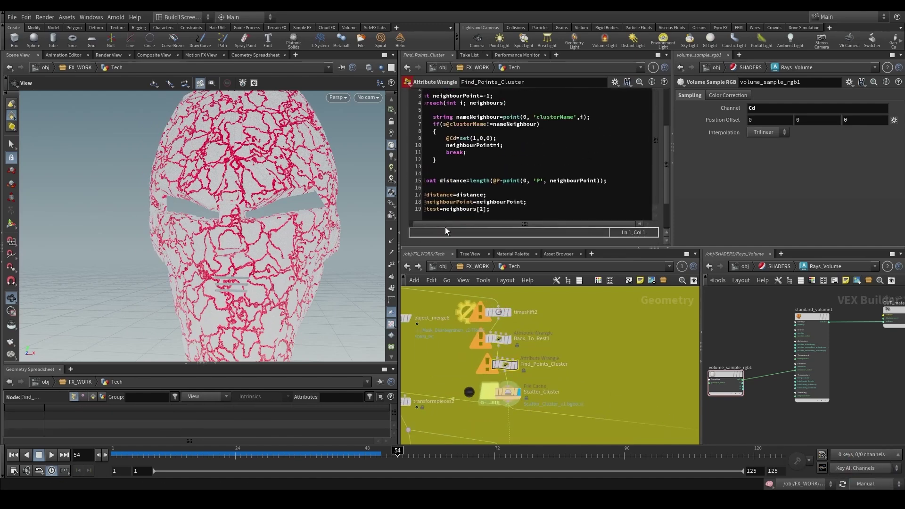
{"action": "scroll", "coordinate": [465, 238], "scroll_direction": "down", "scroll_amount": 3}
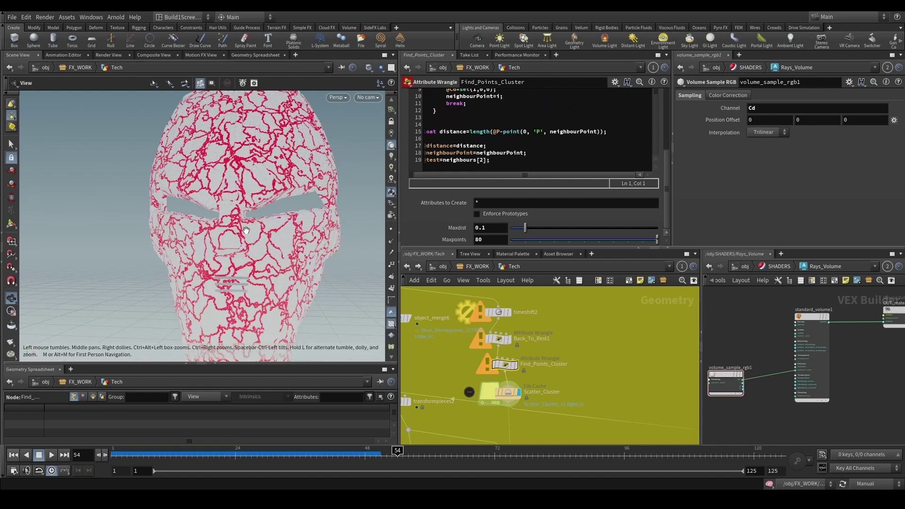
{"action": "mouse_move", "coordinate": [245, 230]}
{"action": "left_mouse_down"}
{"action": "mouse_move", "coordinate": [250, 284]}
{"action": "mouse_move", "coordinate": [256, 221]}
{"action": "left_mouse_up"}
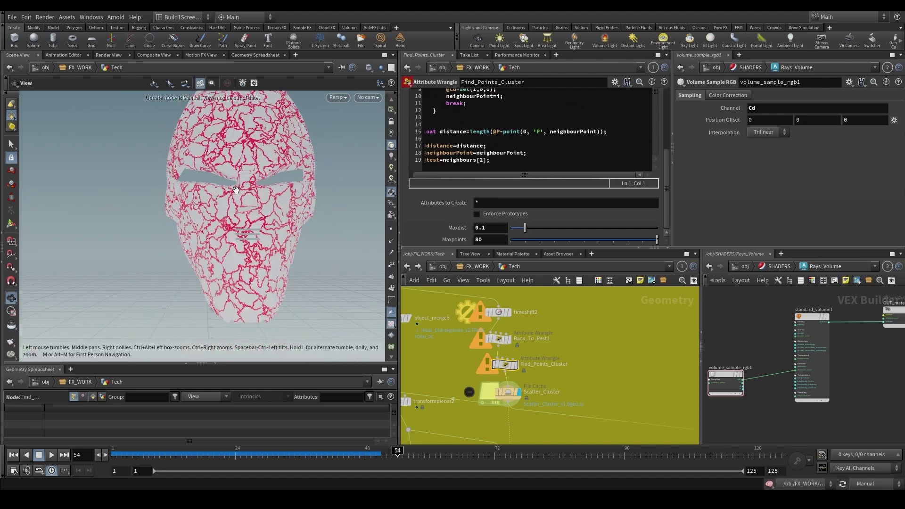
- Inspect transformpieces2, restore Auto Update mode, and display its animated cluster points
{"action": "middle_click_drag", "start_coordinate": [445, 374], "coordinate": [505, 339]}
{"action": "left_click", "coordinate": [460, 372]}
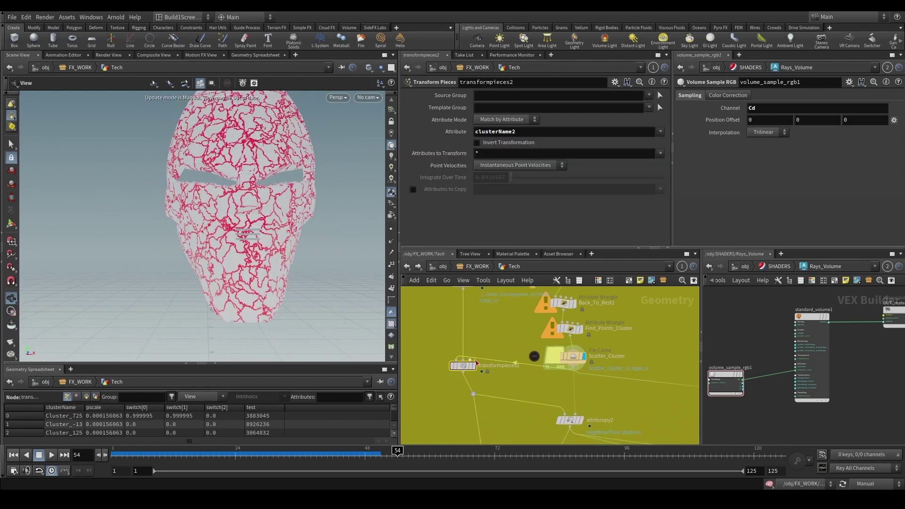
{"action": "left_click", "coordinate": [866, 484]}
{"action": "left_click", "coordinate": [869, 455]}
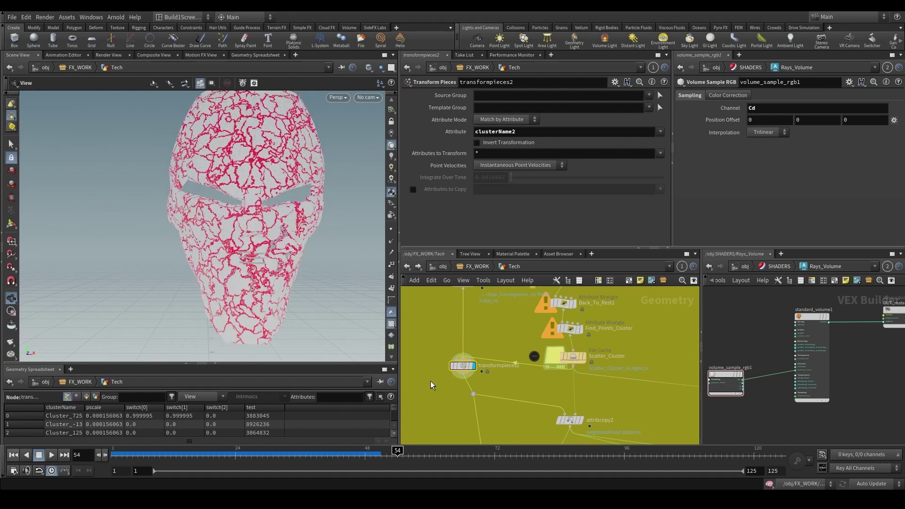
- Display the Activate wrangle and read how it compares the new neighbour distance with ActivationTreshold
{"action": "scroll", "coordinate": [432, 385], "scroll_direction": "down", "scroll_amount": 3}
{"action": "scroll", "coordinate": [429, 386], "scroll_direction": "up", "scroll_amount": 2}
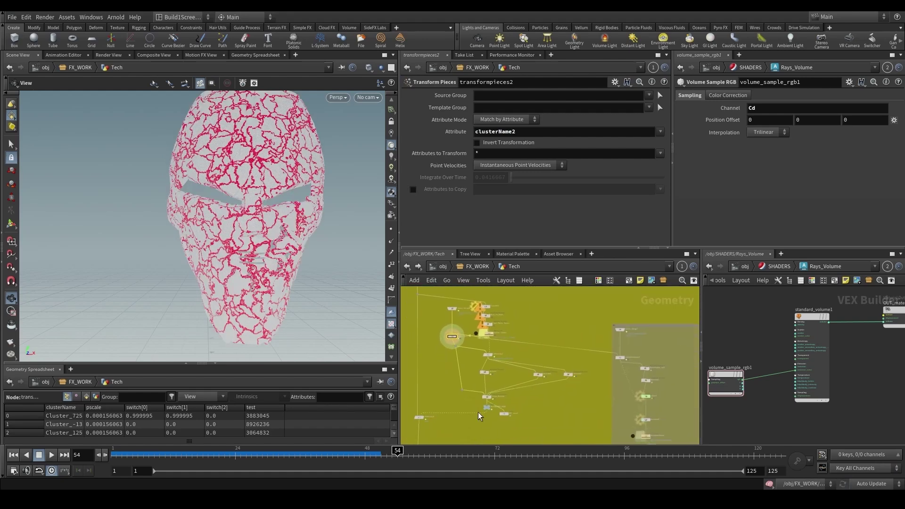
{"action": "left_click", "coordinate": [462, 382]}
{"action": "left_click", "coordinate": [483, 384]}
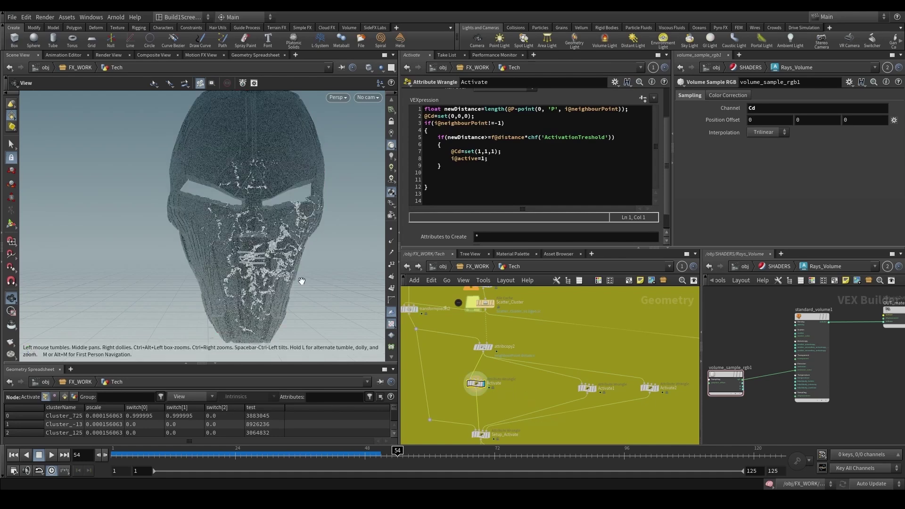
{"action": "scroll", "coordinate": [448, 240], "scroll_direction": "down", "scroll_amount": 2}
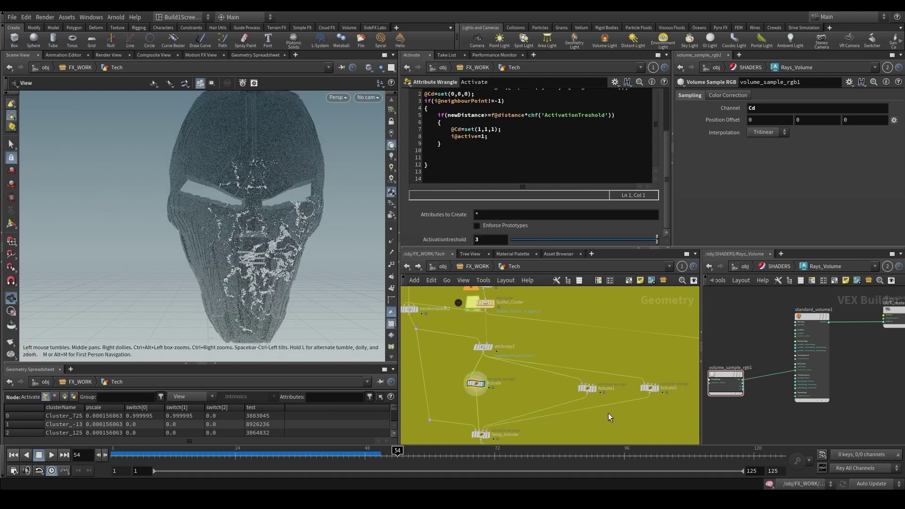
{"action": "left_click", "coordinate": [593, 388]}
{"action": "left_click", "coordinate": [482, 383]}
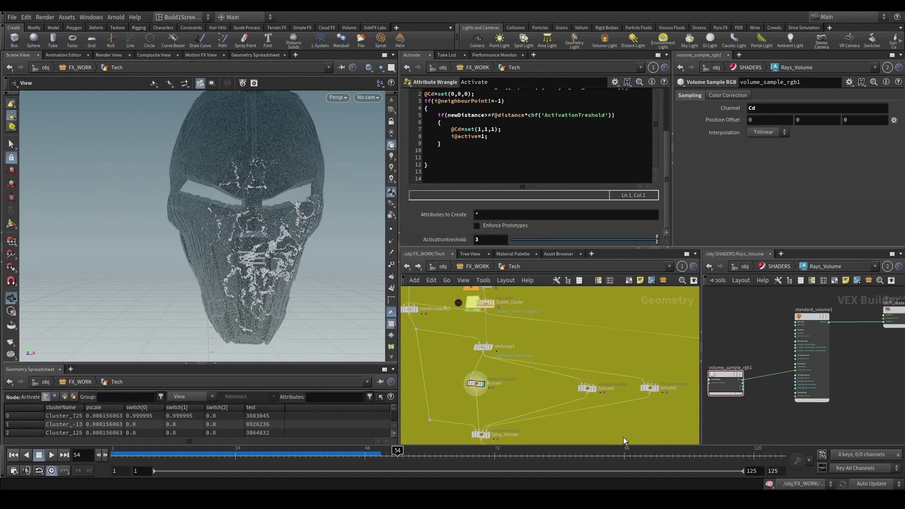
- Display Activate1 and Activate2 in turn and read the MaxTreshold condition in Activate2's code
{"action": "left_click_drag", "start_coordinate": [612, 421], "coordinate": [571, 365]}
{"action": "left_click", "coordinate": [595, 388]}
{"action": "middle_click_drag", "start_coordinate": [665, 415], "coordinate": [608, 392]}
{"action": "left_click", "coordinate": [593, 379]}
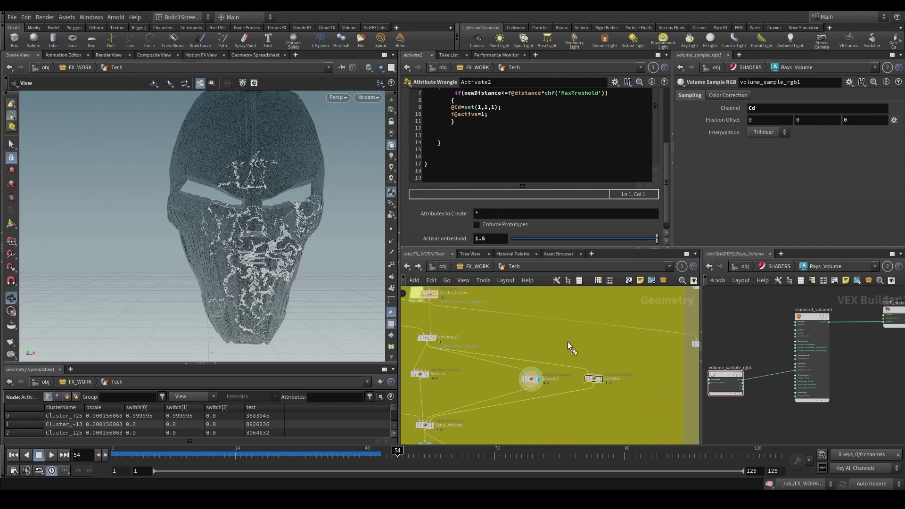
{"action": "key", "text": "r"}
{"action": "scroll", "coordinate": [452, 235], "scroll_direction": "up", "scroll_amount": 3}
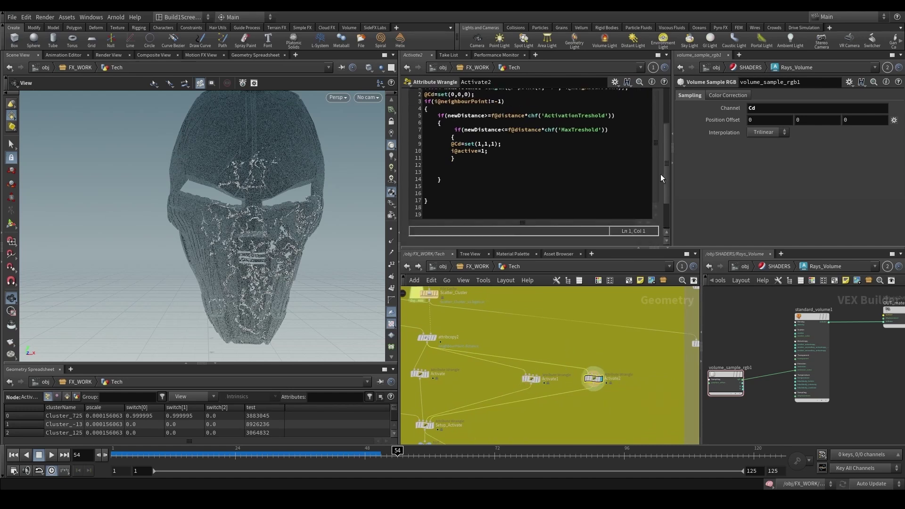
{"action": "scroll", "coordinate": [659, 175], "scroll_direction": "down", "scroll_amount": 3}
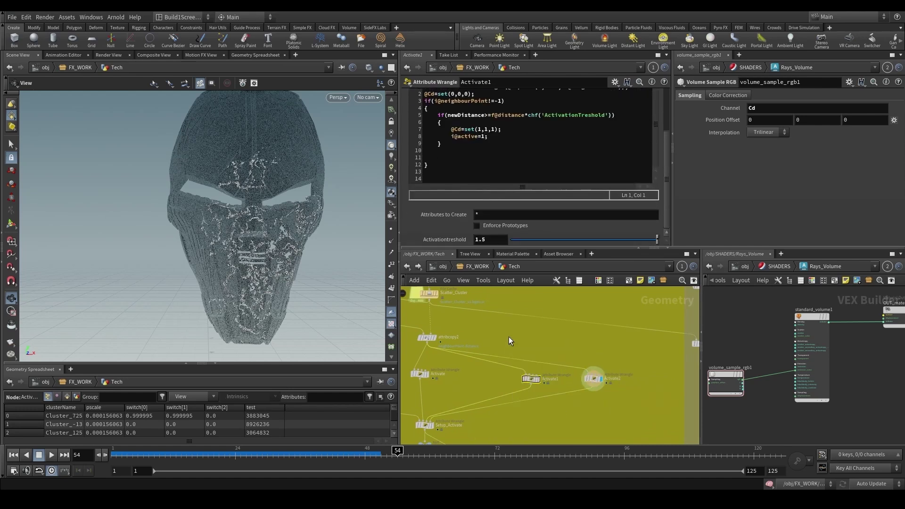
- Compare Activate1 with Activate2 and examine their Activationthreshold and Maxthreshold parameters
{"action": "key", "text": "r"}
{"action": "left_click", "coordinate": [531, 378]}
{"action": "key", "text": "r"}
{"action": "left_click_drag", "start_coordinate": [626, 411], "coordinate": [558, 340]}
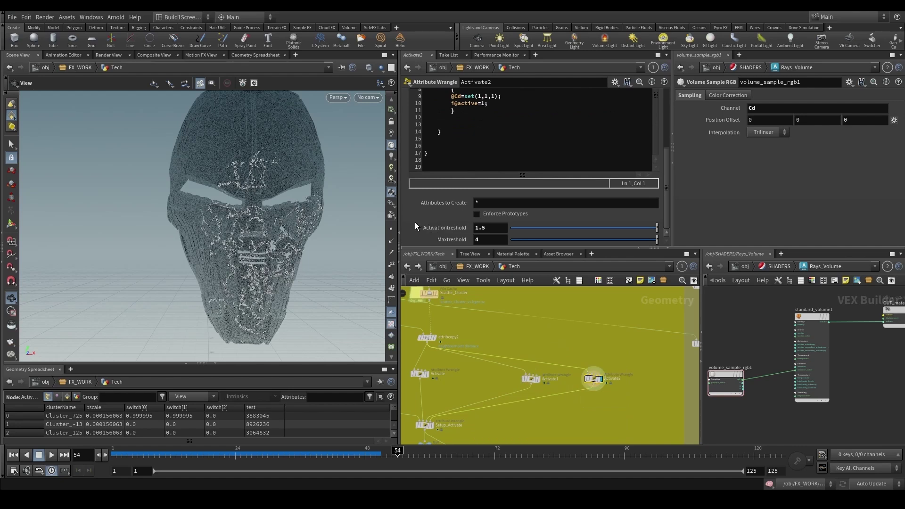
{"action": "scroll", "coordinate": [462, 229], "scroll_direction": "up", "scroll_amount": 4}
{"action": "scroll", "coordinate": [661, 188], "scroll_direction": "down", "scroll_amount": 3}
{"action": "left_click", "coordinate": [501, 239]}
{"action": "scroll", "coordinate": [558, 342], "scroll_direction": "down", "scroll_amount": 3}
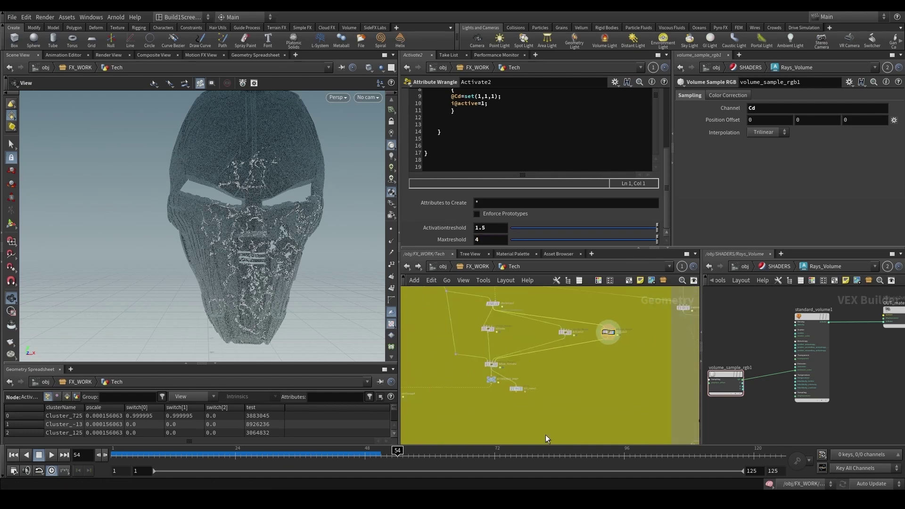
- Display the VIZ_noise1 color node and scrub to frames 67, 19 and 42 to examine the edges activation
{"action": "left_click", "coordinate": [520, 383]}
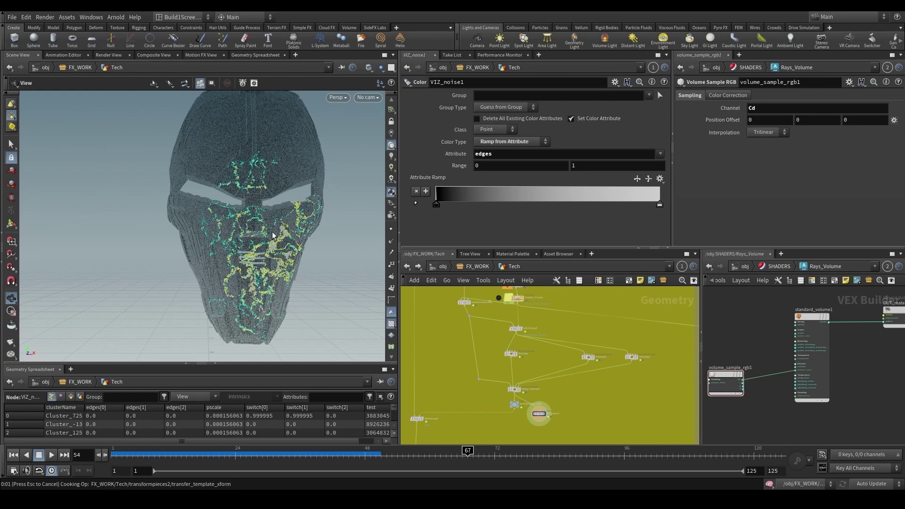
{"action": "left_click", "coordinate": [219, 454]}
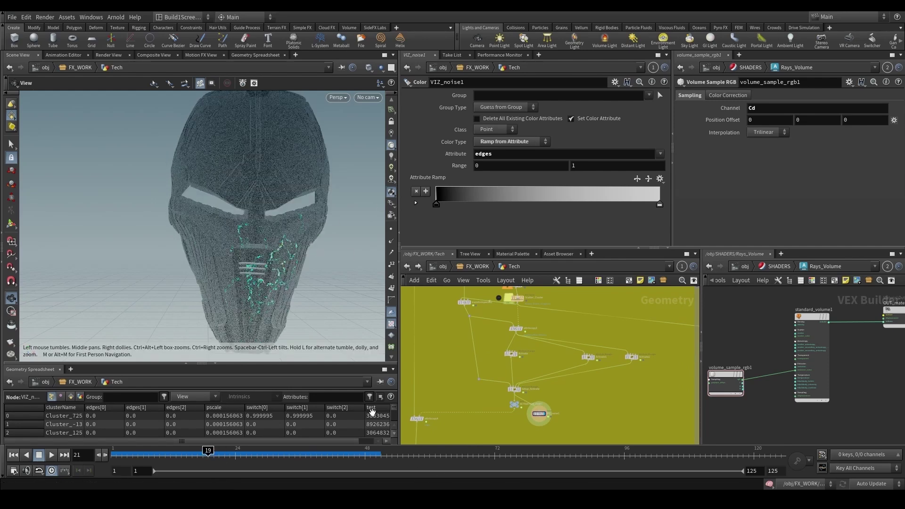
{"action": "left_click_drag", "start_coordinate": [238, 254], "coordinate": [259, 260]}
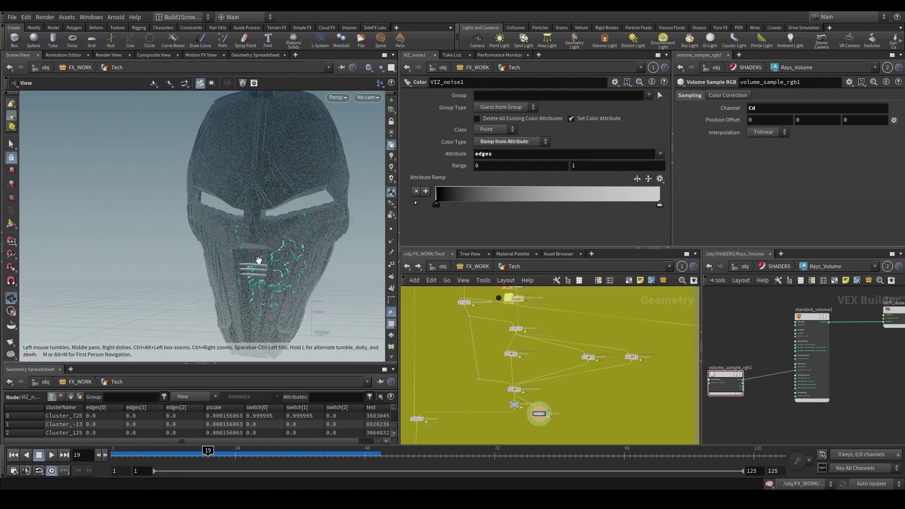
{"action": "left_click_drag", "start_coordinate": [169, 451], "coordinate": [333, 454]}
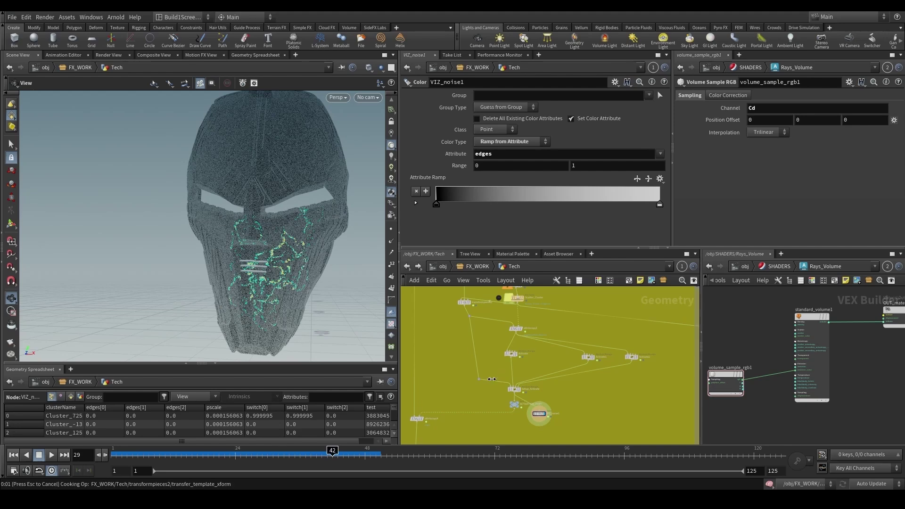
{"action": "scroll", "coordinate": [483, 384], "scroll_direction": "down", "scroll_amount": 3}
{"action": "scroll", "coordinate": [517, 399], "scroll_direction": "up", "scroll_amount": 6}
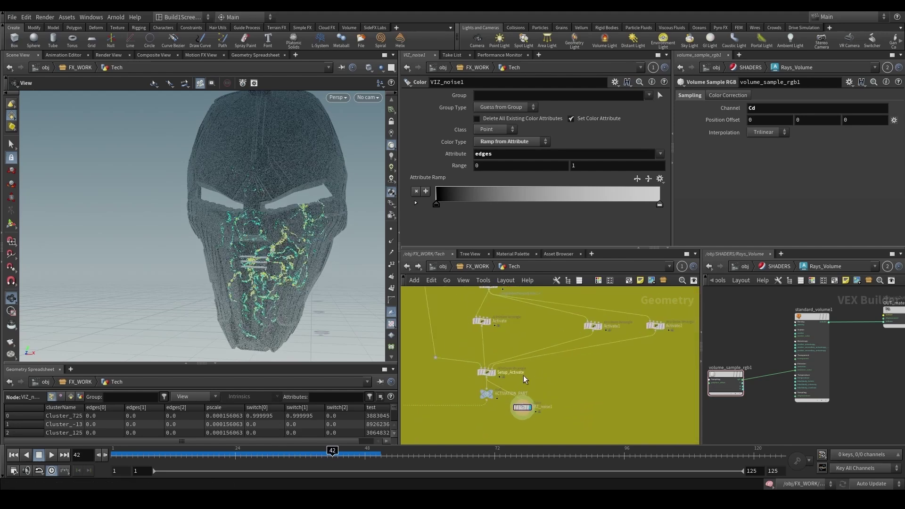
- Open the Setup_Activate wrangle's parameters and read its code that fills the edges vector from the inputs' Cd values
{"action": "left_click", "coordinate": [500, 371]}
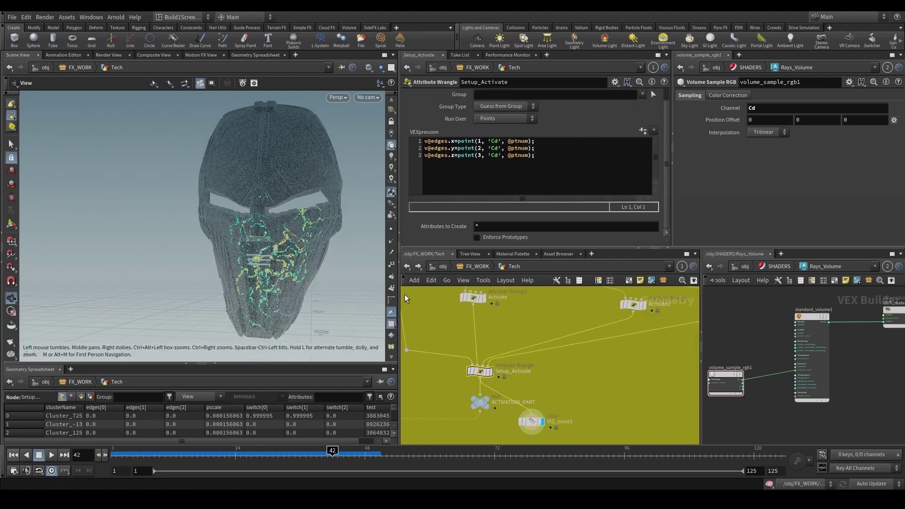
{"action": "scroll", "coordinate": [495, 311], "scroll_direction": "down", "scroll_amount": 5}
{"action": "scroll", "coordinate": [529, 316], "scroll_direction": "up", "scroll_amount": 5}
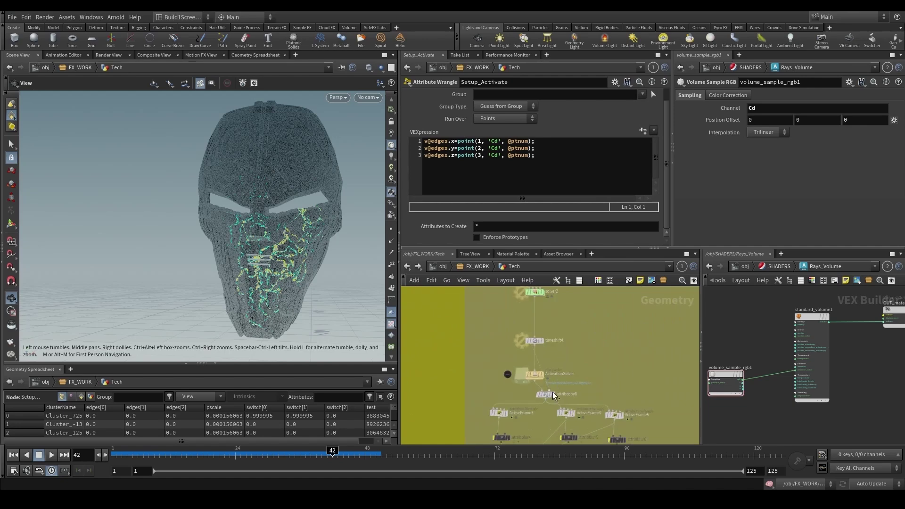
- Display the Activate3 wrangle in the Cooling Off section and read its ActivationTreshold comparison
{"action": "middle_click_drag", "start_coordinate": [555, 288], "coordinate": [565, 343]}
{"action": "scroll", "coordinate": [559, 338], "scroll_direction": "up", "scroll_amount": 1}
{"action": "left_click_drag", "start_coordinate": [547, 348], "coordinate": [509, 325]}
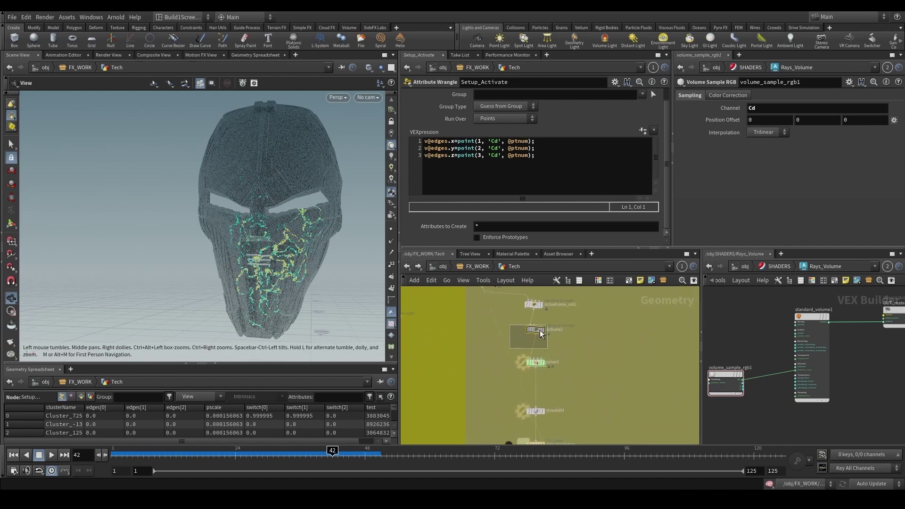
{"action": "left_click", "coordinate": [544, 333]}
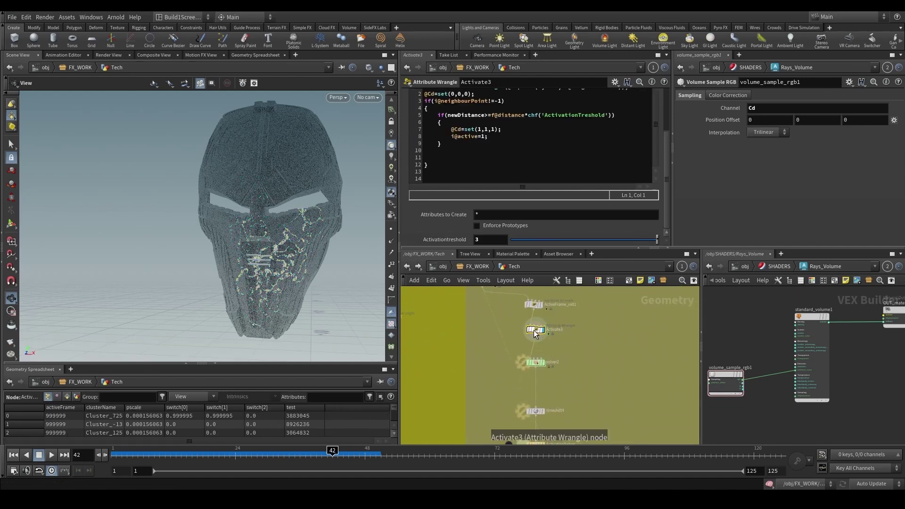
{"action": "scroll", "coordinate": [540, 333], "scroll_direction": "up", "scroll_amount": 2}
{"action": "middle_click", "coordinate": [539, 330]}
{"action": "scroll", "coordinate": [504, 401], "scroll_direction": "down", "scroll_amount": 3}
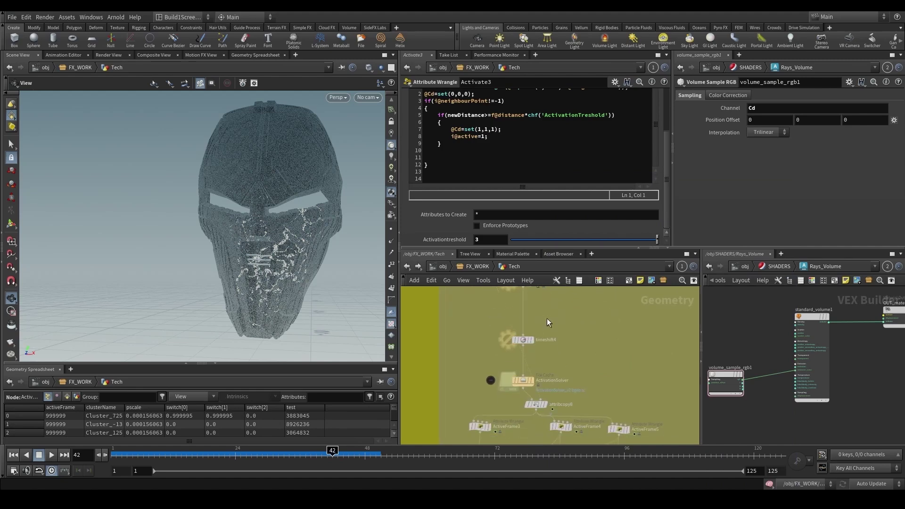
- Display the ActivationSolver file cache, then display ActiveFrame3 and scrub to frame 79 to examine the cooling off
{"action": "left_click_drag", "start_coordinate": [523, 380], "coordinate": [518, 373]}
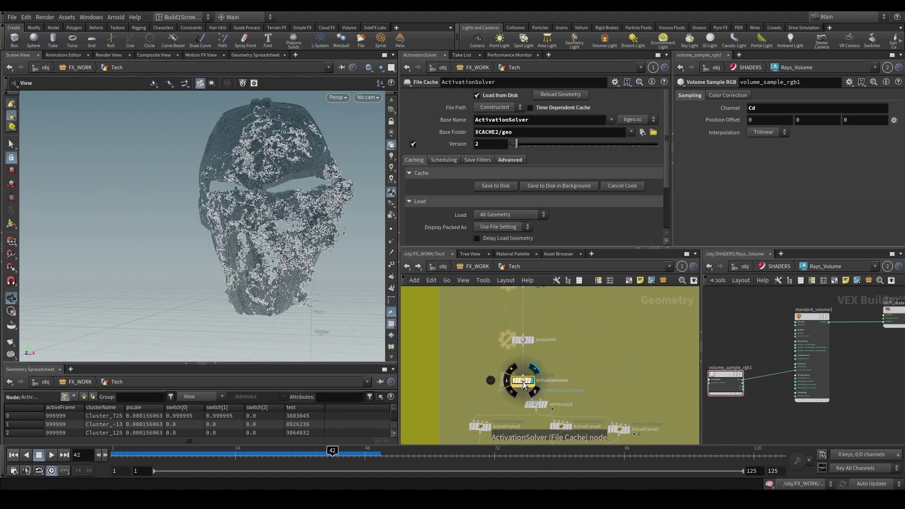
{"action": "middle_click_drag", "start_coordinate": [477, 369], "coordinate": [459, 329]}
{"action": "left_click", "coordinate": [467, 388]}
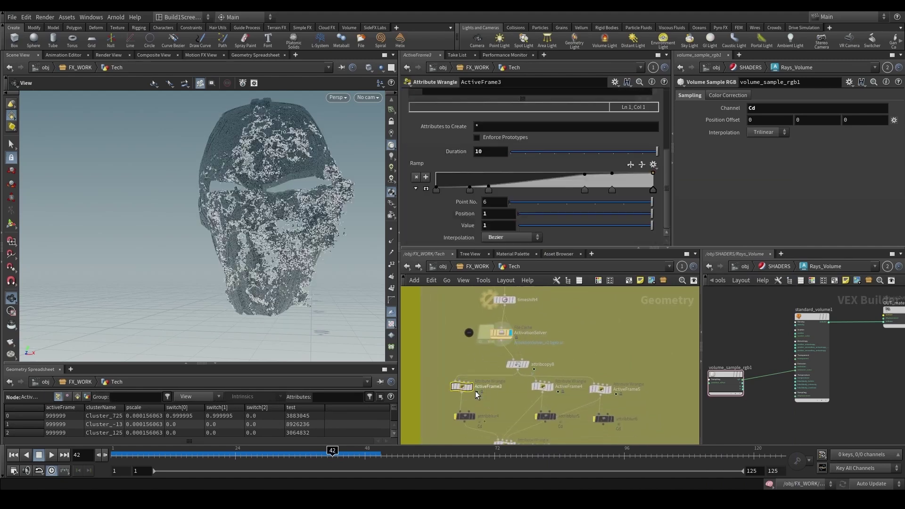
{"action": "left_click", "coordinate": [470, 388]}
{"action": "left_click", "coordinate": [343, 453]}
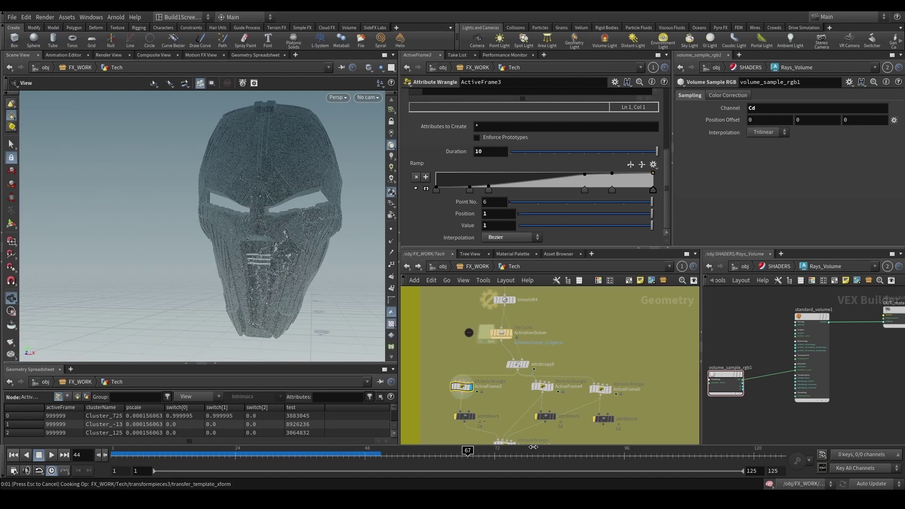
{"action": "left_click", "coordinate": [468, 386]}
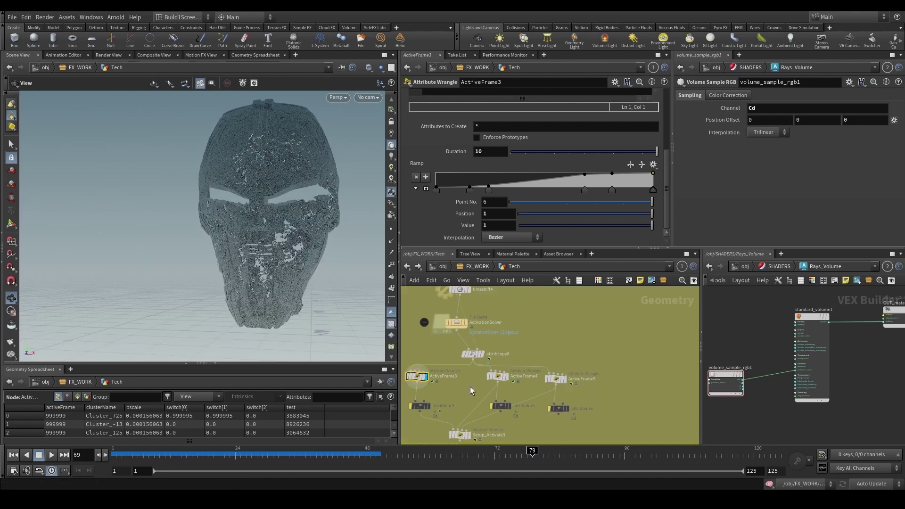
- Display ActiveFrame4 and ActiveFrame5 in turn to compare their Duration, scrubbing to frame 112 on ActiveFrame5
{"action": "left_click", "coordinate": [505, 376]}
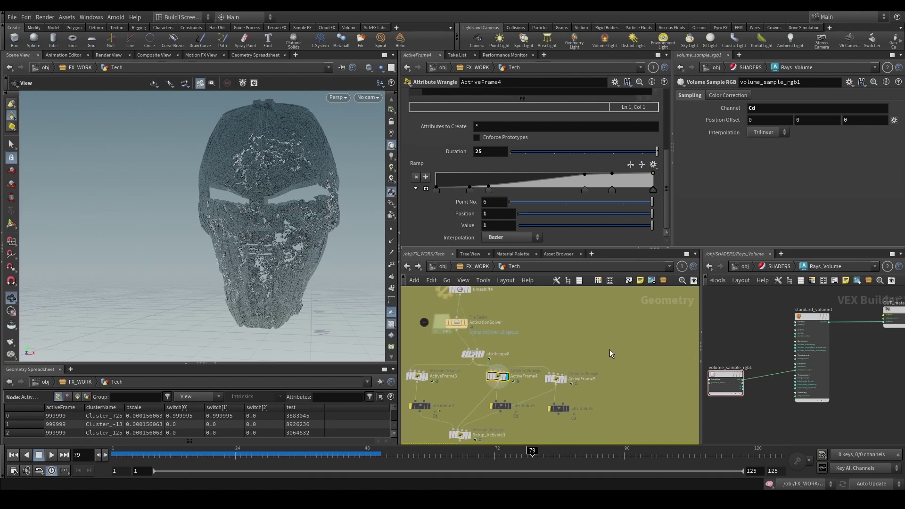
{"action": "left_click_drag", "start_coordinate": [611, 351], "coordinate": [550, 395]}
{"action": "left_click", "coordinate": [564, 379]}
{"action": "left_click", "coordinate": [543, 454]}
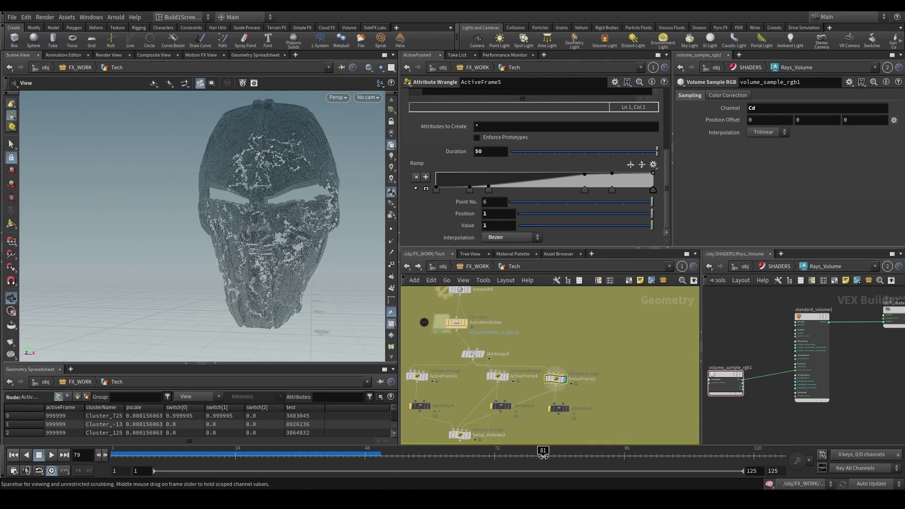
{"action": "left_click_drag", "start_coordinate": [597, 461], "coordinate": [710, 460]}
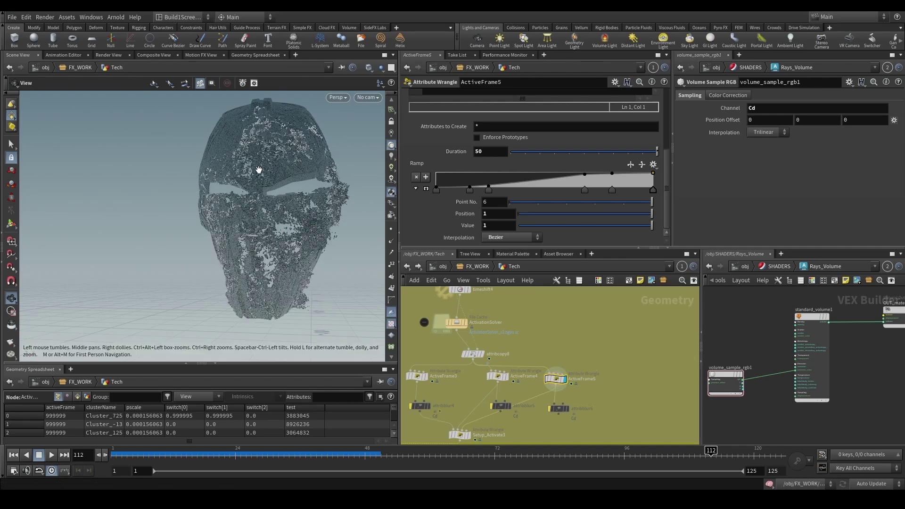
- Look over the Tech network from the Activate section through the two sections below it to the final output node
{"action": "scroll", "coordinate": [520, 325], "scroll_direction": "down", "scroll_amount": 3}
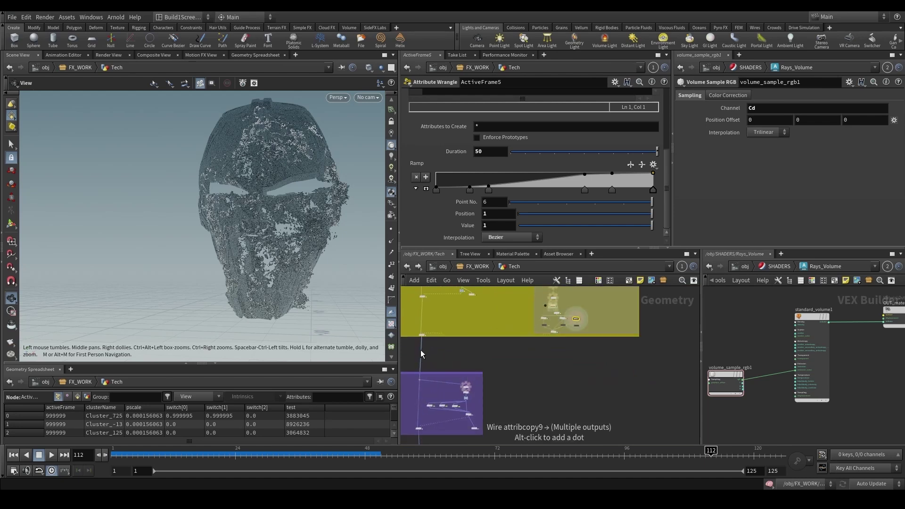
{"action": "scroll", "coordinate": [468, 347], "scroll_direction": "up", "scroll_amount": 3}
{"action": "scroll", "coordinate": [466, 347], "scroll_direction": "down", "scroll_amount": 4}
{"action": "middle_click_drag", "start_coordinate": [457, 340], "coordinate": [459, 396]}
{"action": "scroll", "coordinate": [458, 395], "scroll_direction": "up", "scroll_amount": 2}
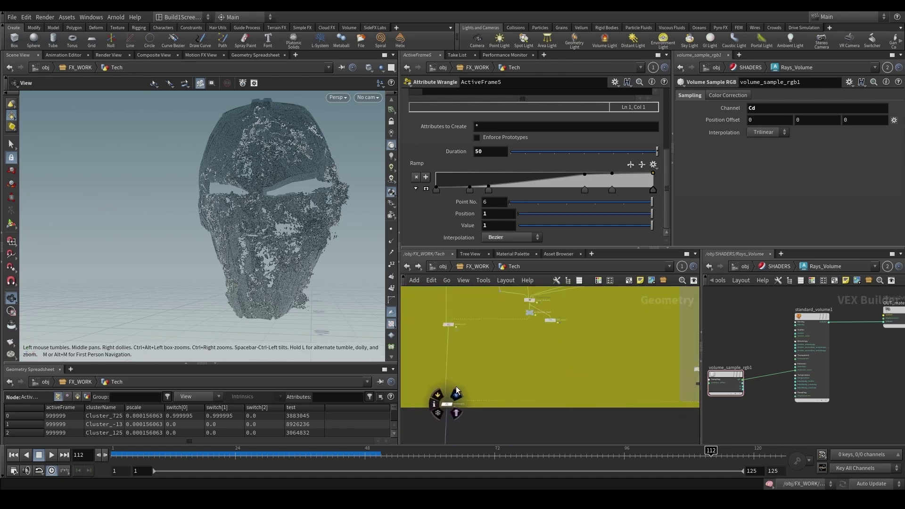
{"action": "scroll", "coordinate": [461, 331], "scroll_direction": "up", "scroll_amount": 5}
{"action": "scroll", "coordinate": [474, 374], "scroll_direction": "down", "scroll_amount": 8}
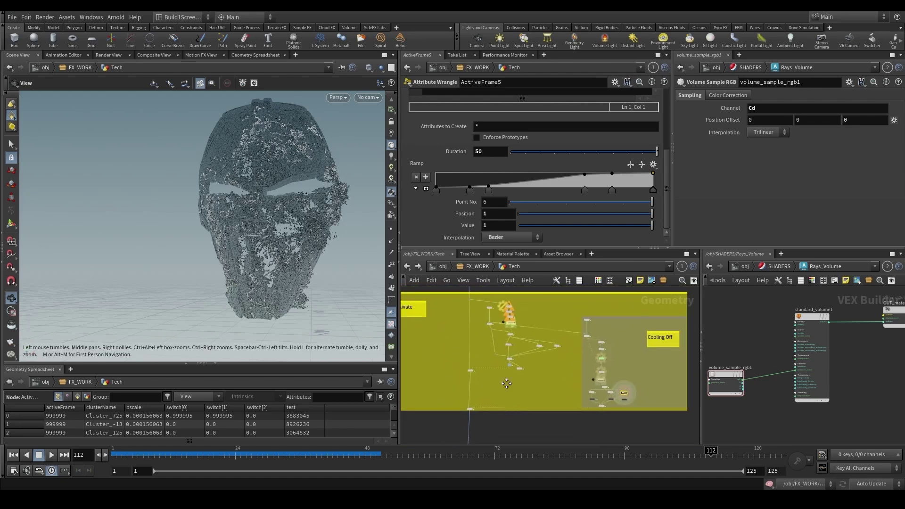
{"action": "scroll", "coordinate": [467, 409], "scroll_direction": "down", "scroll_amount": 3}
{"action": "scroll", "coordinate": [468, 332], "scroll_direction": "up", "scroll_amount": 4}
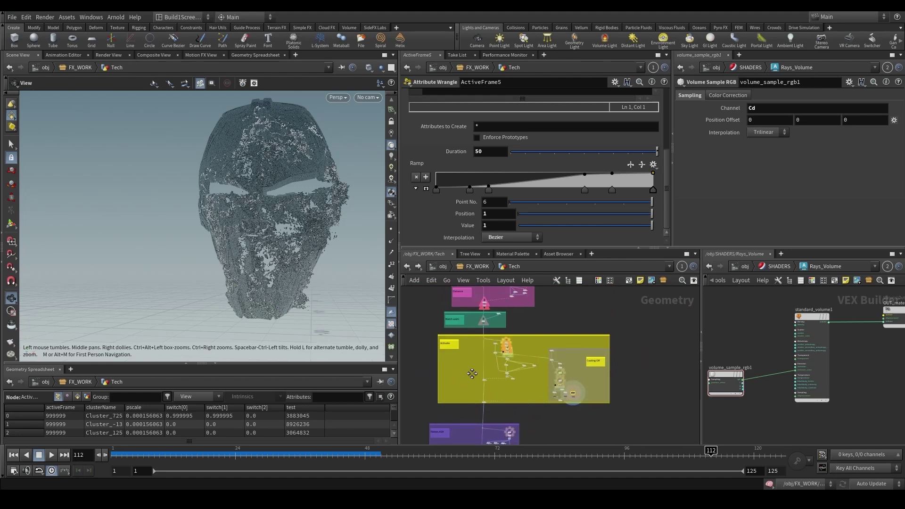
{"action": "scroll", "coordinate": [479, 381], "scroll_direction": "down", "scroll_amount": 5}
{"action": "middle_click_drag", "start_coordinate": [480, 381], "coordinate": [487, 308]}
{"action": "scroll", "coordinate": [490, 385], "scroll_direction": "up", "scroll_amount": 3}
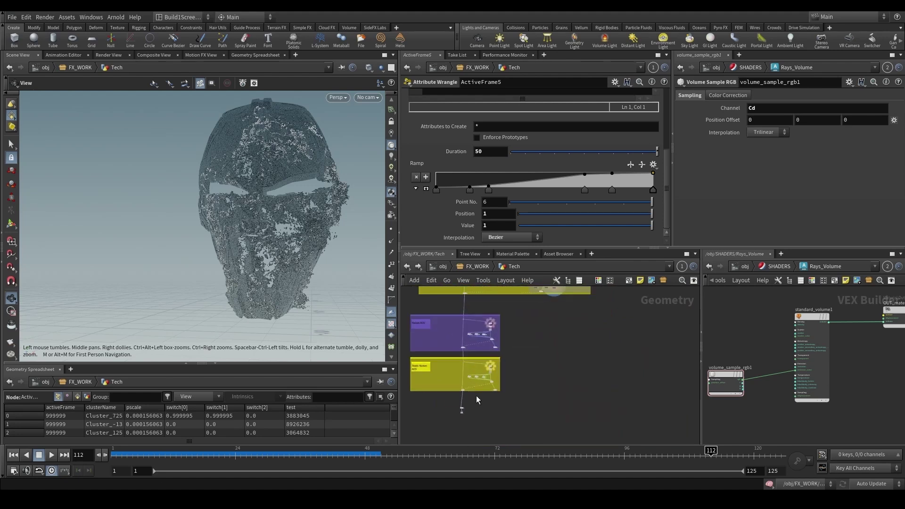
{"action": "scroll", "coordinate": [460, 404], "scroll_direction": "up", "scroll_amount": 5}
{"action": "middle_click_drag", "start_coordinate": [440, 434], "coordinate": [453, 397]}
{"action": "scroll", "coordinate": [453, 396], "scroll_direction": "up", "scroll_amount": 2}
- Set the scene's update mode to Manual and widen the shader network pane
{"action": "left_click", "coordinate": [871, 483]}
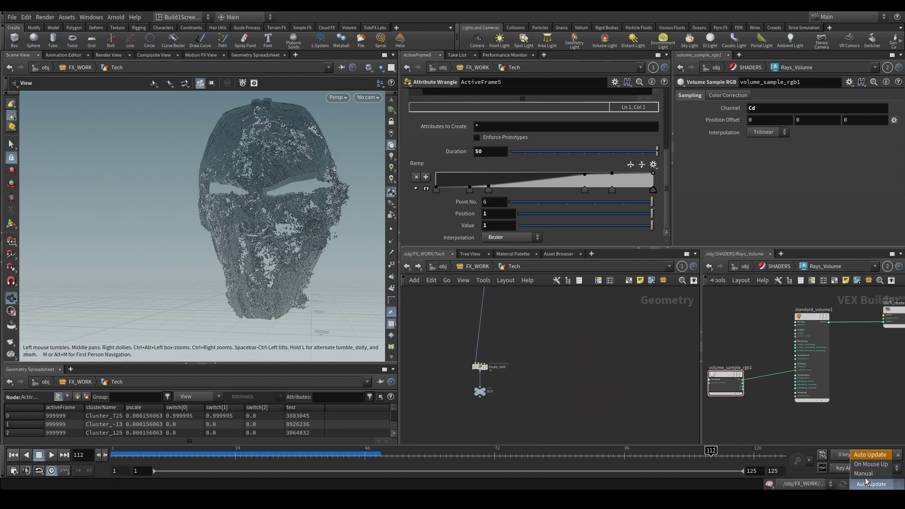
{"action": "left_click", "coordinate": [871, 484]}
{"action": "left_click_drag", "start_coordinate": [701, 339], "coordinate": [648, 359]}
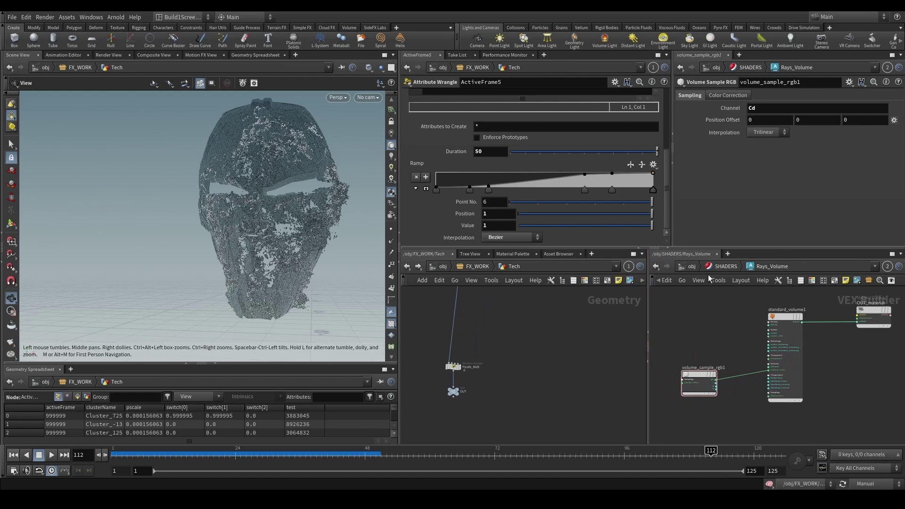
- Leave the Rays_Volume network, find the Tech shader by searching for "tech" in SHADERS, and go inside it
{"action": "key", "text": "u"}
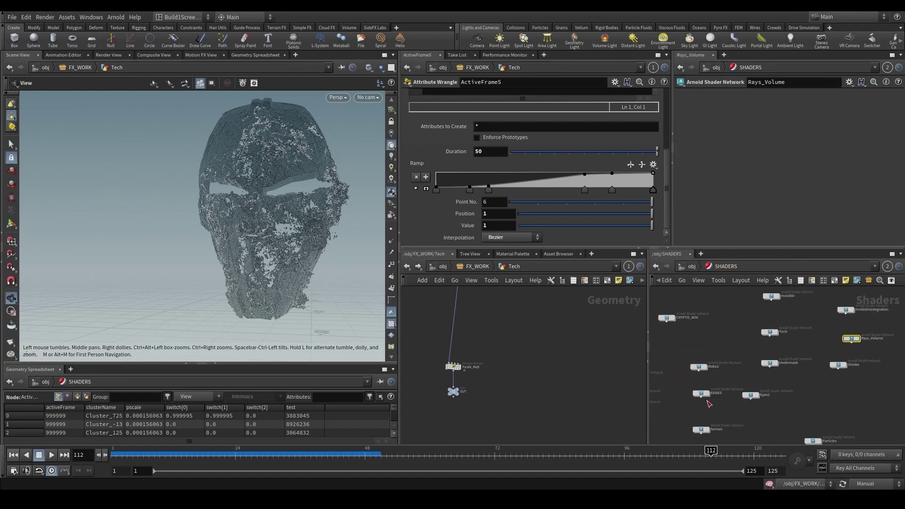
{"action": "middle_click_drag", "start_coordinate": [709, 404], "coordinate": [661, 364]}
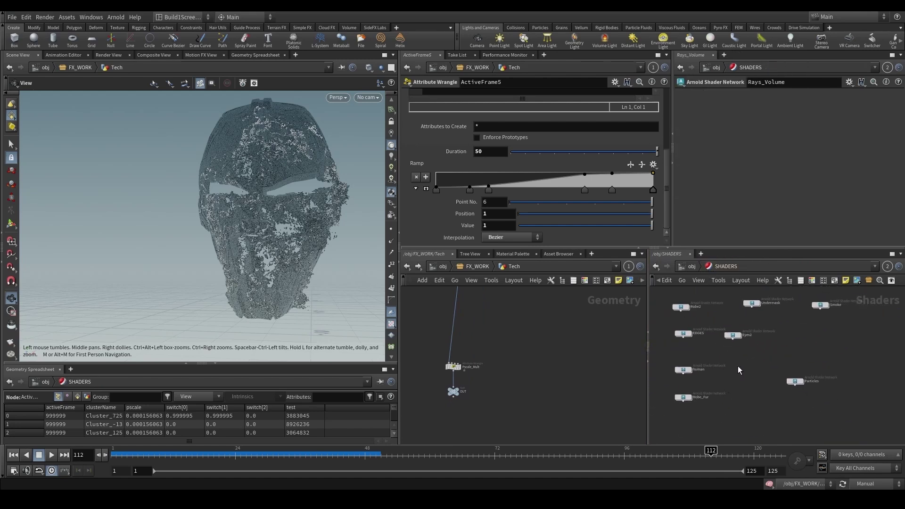
{"action": "left_click", "coordinate": [882, 284]}
{"action": "type", "text": "tech"}
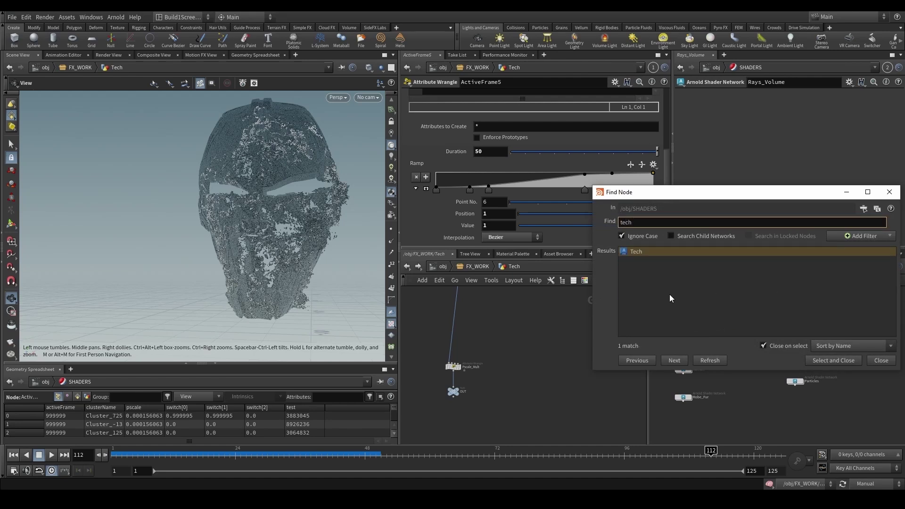
{"action": "left_click", "coordinate": [646, 252]}
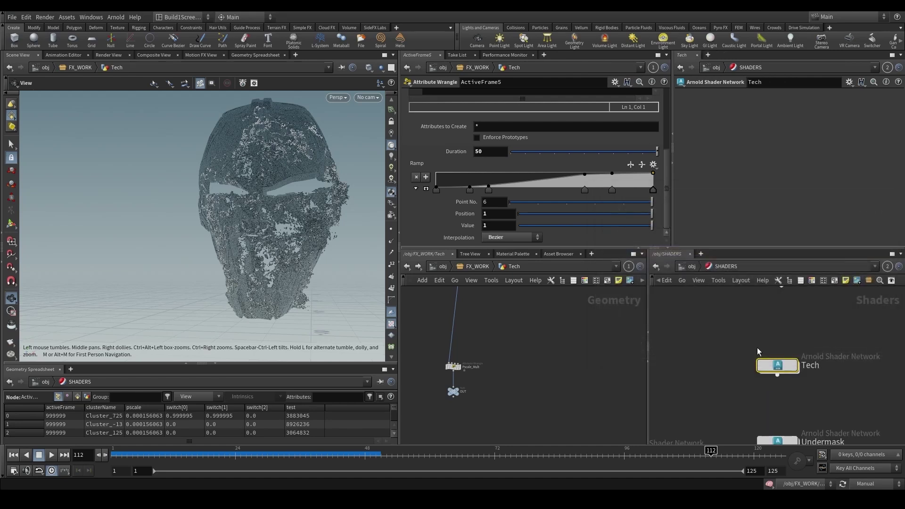
{"action": "scroll", "coordinate": [738, 351], "scroll_direction": "up", "scroll_amount": 3}
{"action": "mouse_move", "coordinate": [734, 352]}
{"action": "middle_mouse_down"}
{"action": "mouse_move", "coordinate": [721, 362]}
{"action": "mouse_move", "coordinate": [732, 369]}
{"action": "middle_mouse_up"}
{"action": "scroll", "coordinate": [736, 372], "scroll_direction": "down", "scroll_amount": 4}
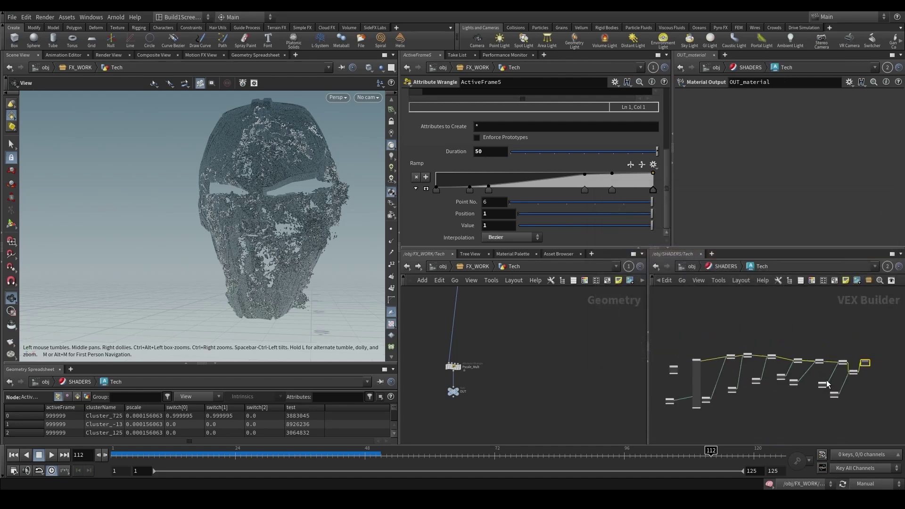
- Inspect the Tech shader's User Data RGB nodes to see which attributes they read, including edges and statnoises
{"action": "scroll", "coordinate": [820, 376], "scroll_direction": "up", "scroll_amount": 2}
{"action": "left_click_drag", "start_coordinate": [711, 418], "coordinate": [741, 405]}
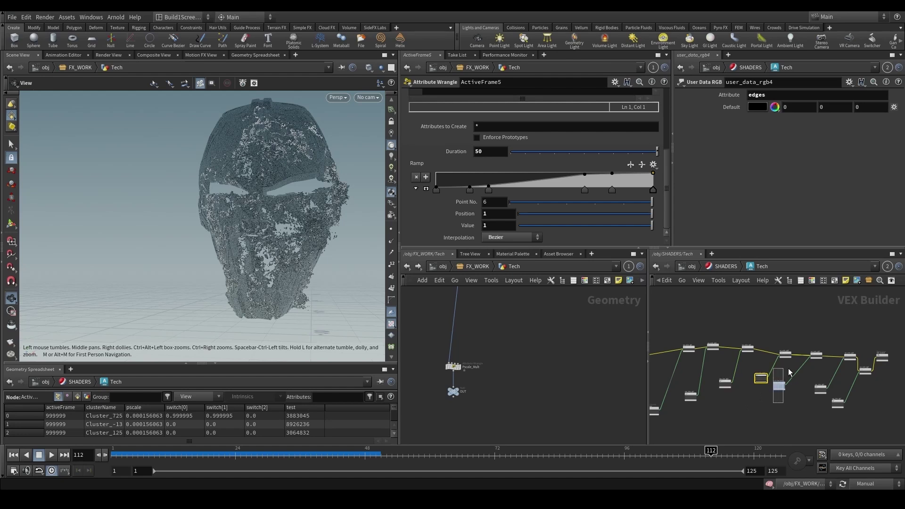
{"action": "left_click", "coordinate": [839, 404]}
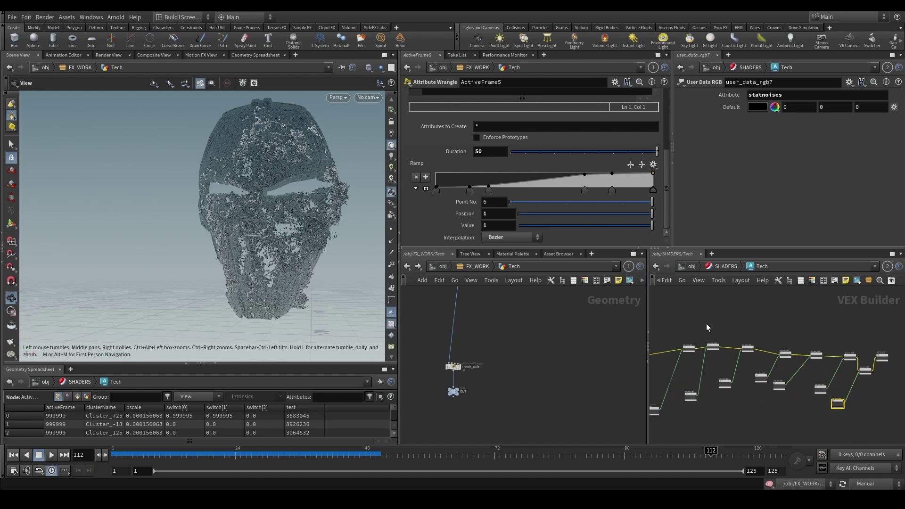
{"action": "middle_click_drag", "start_coordinate": [706, 323], "coordinate": [733, 327]}
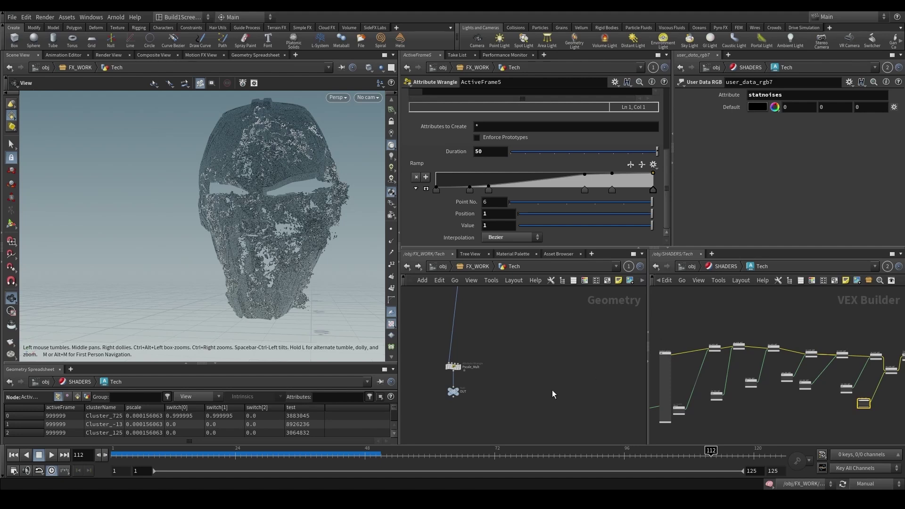
- Return to the section above Distance in the Tech geometry network and examine attribvop1's noise settings beside solver1
{"action": "scroll", "coordinate": [501, 372], "scroll_direction": "down", "scroll_amount": 6}
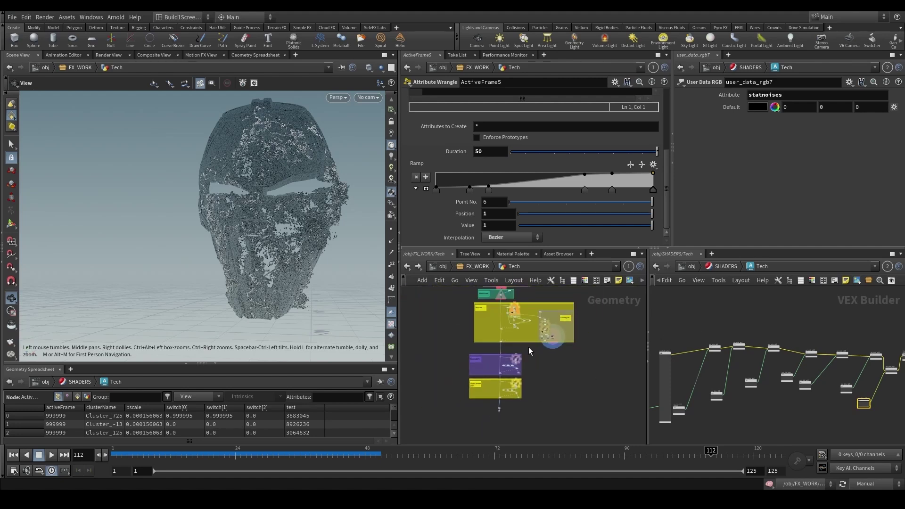
{"action": "scroll", "coordinate": [490, 386], "scroll_direction": "up", "scroll_amount": 6}
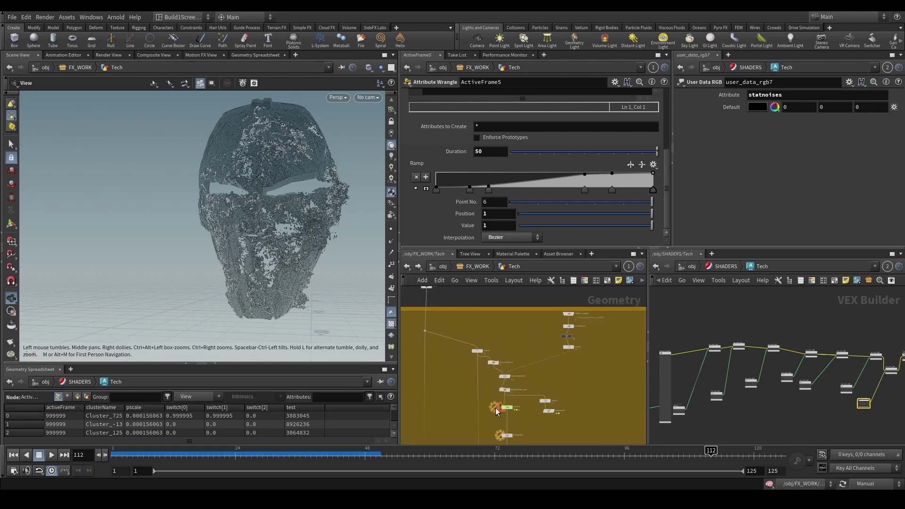
{"action": "middle_click_drag", "start_coordinate": [520, 386], "coordinate": [530, 378]}
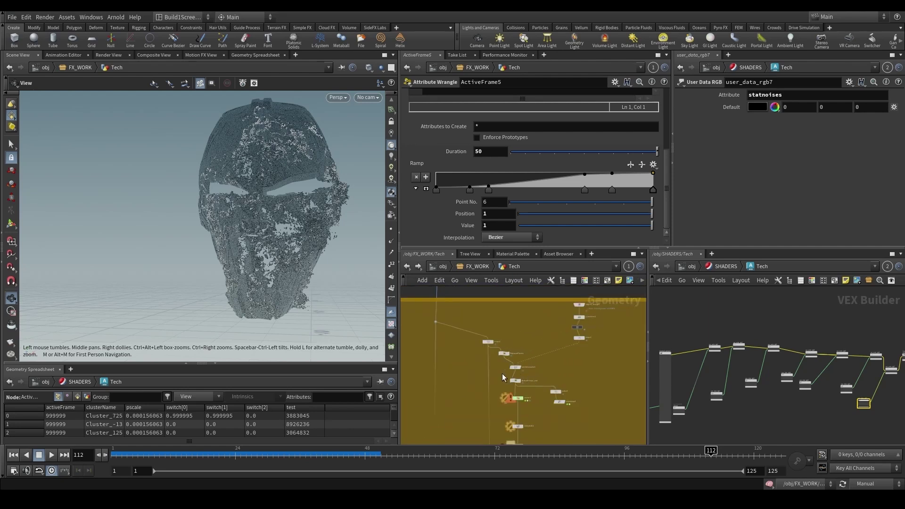
{"action": "scroll", "coordinate": [560, 404], "scroll_direction": "up", "scroll_amount": 3}
{"action": "left_click", "coordinate": [549, 399]}
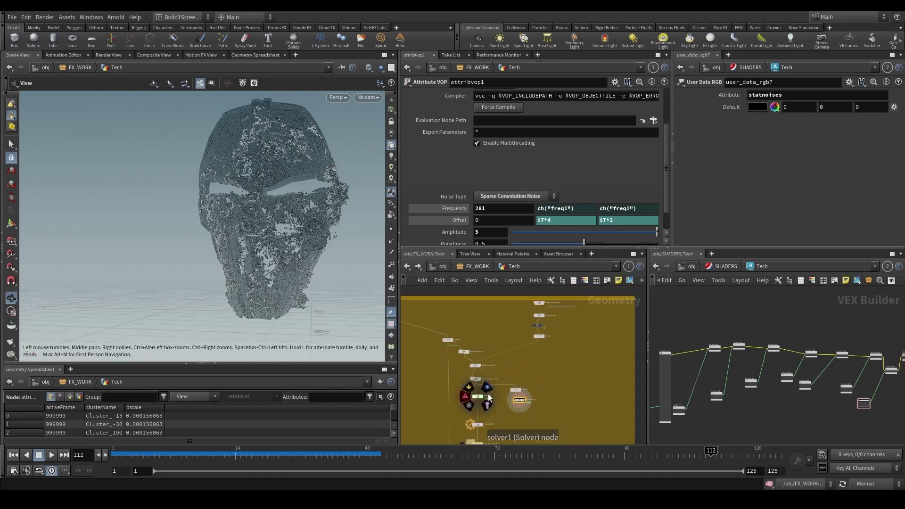
- Select the ActiveFrame2 wrangle near the section's end and examine its ramp
{"action": "scroll", "coordinate": [524, 411], "scroll_direction": "down", "scroll_amount": 5}
{"action": "scroll", "coordinate": [524, 358], "scroll_direction": "up", "scroll_amount": 5}
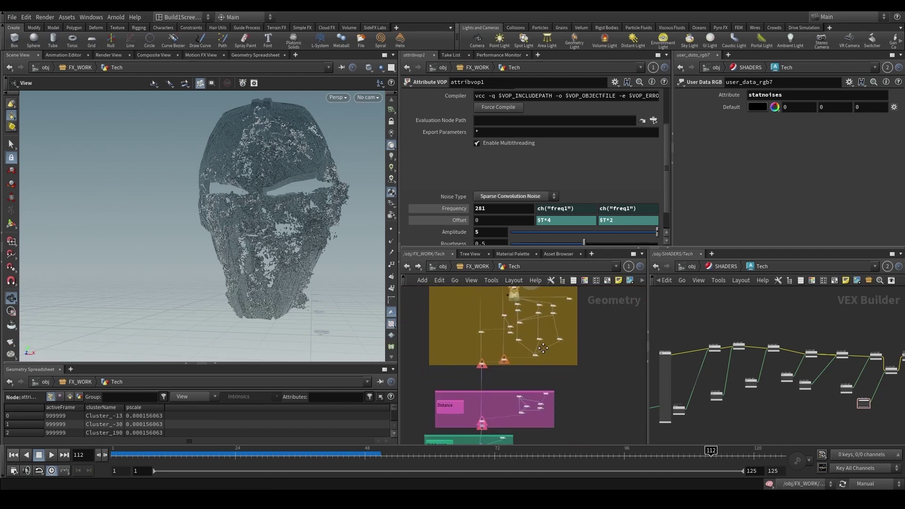
{"action": "left_click", "coordinate": [492, 348]}
{"action": "scroll", "coordinate": [516, 367], "scroll_direction": "down", "scroll_amount": 7}
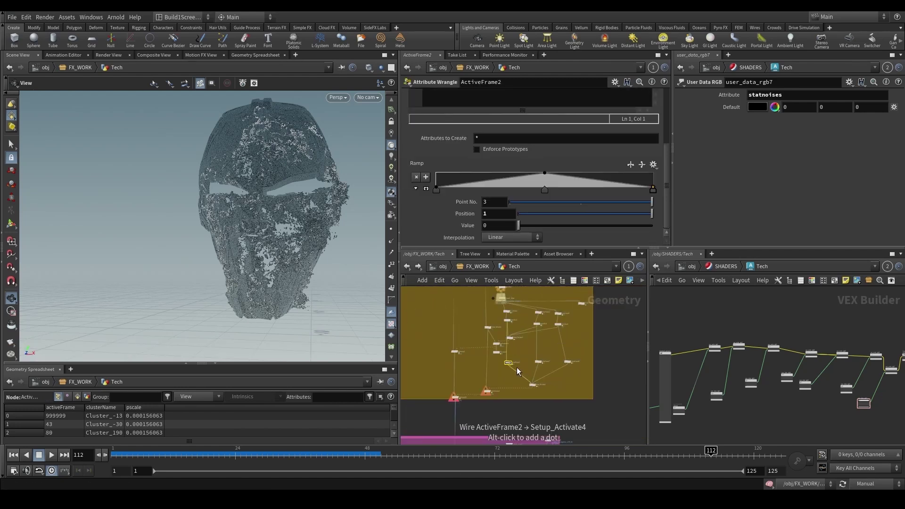
- Select the Set_Distance wrangle in the Distance section and read its code for the distance vector's components
{"action": "scroll", "coordinate": [523, 407], "scroll_direction": "up", "scroll_amount": 5}
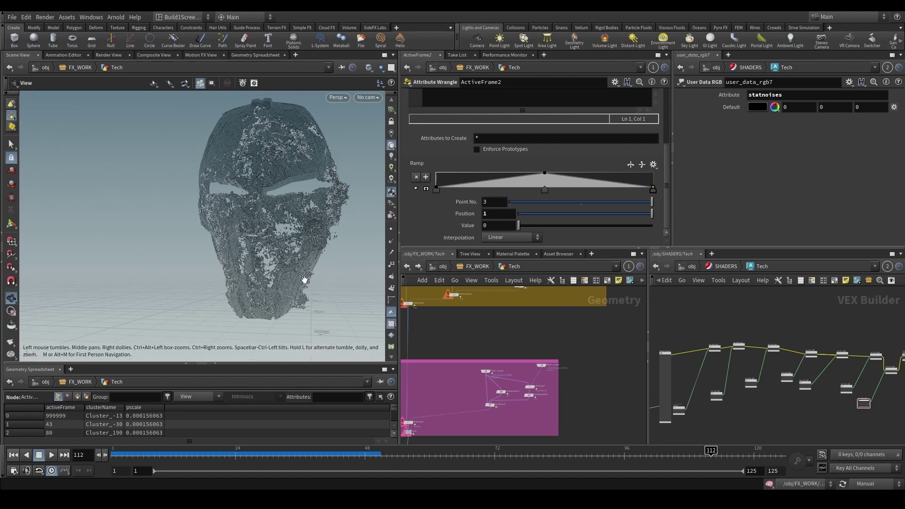
{"action": "scroll", "coordinate": [480, 400], "scroll_direction": "up", "scroll_amount": 3}
{"action": "left_click", "coordinate": [497, 394]}
{"action": "scroll", "coordinate": [509, 405], "scroll_direction": "up", "scroll_amount": 3}
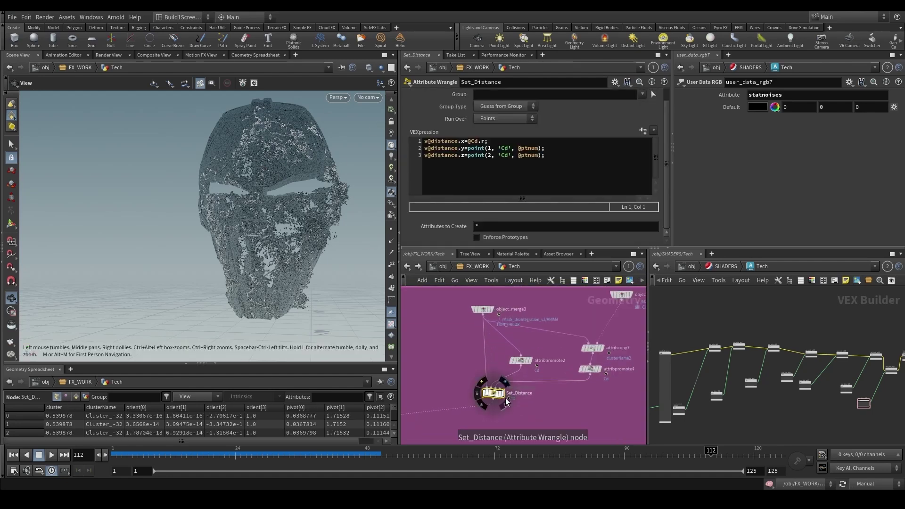
- Set the scene's update mode to Auto Update and go to frame 26 to view the Set_Distance result on the mask
{"action": "left_click", "coordinate": [872, 484]}
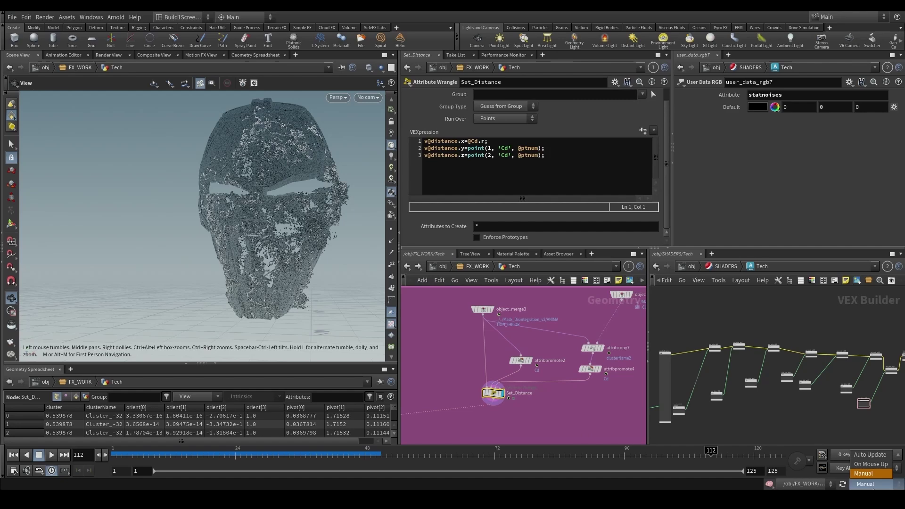
{"action": "left_click", "coordinate": [869, 455]}
{"action": "left_click_drag", "start_coordinate": [241, 234], "coordinate": [302, 234]}
{"action": "left_click_drag", "start_coordinate": [263, 457], "coordinate": [246, 453]}
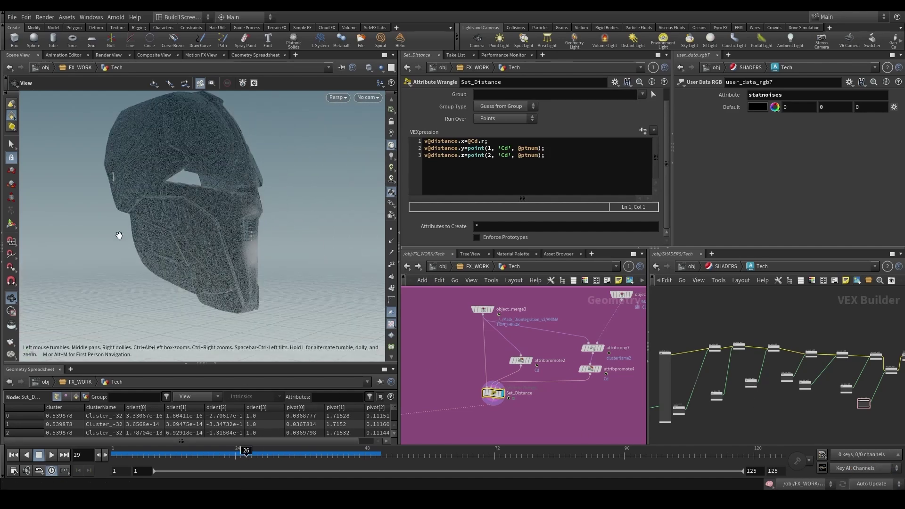
{"action": "left_click_drag", "start_coordinate": [119, 235], "coordinate": [71, 235]}
{"action": "scroll", "coordinate": [534, 377], "scroll_direction": "down", "scroll_amount": 5}
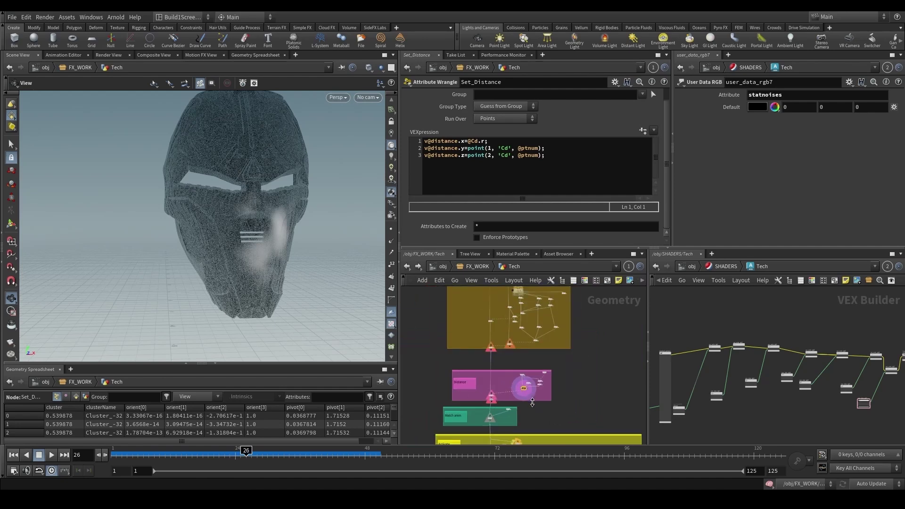
- Display the VIZ_noise1 color node in the Tech network and view the edges attribute on the mask up to frame 38
{"action": "scroll", "coordinate": [504, 369], "scroll_direction": "up", "scroll_amount": 10}
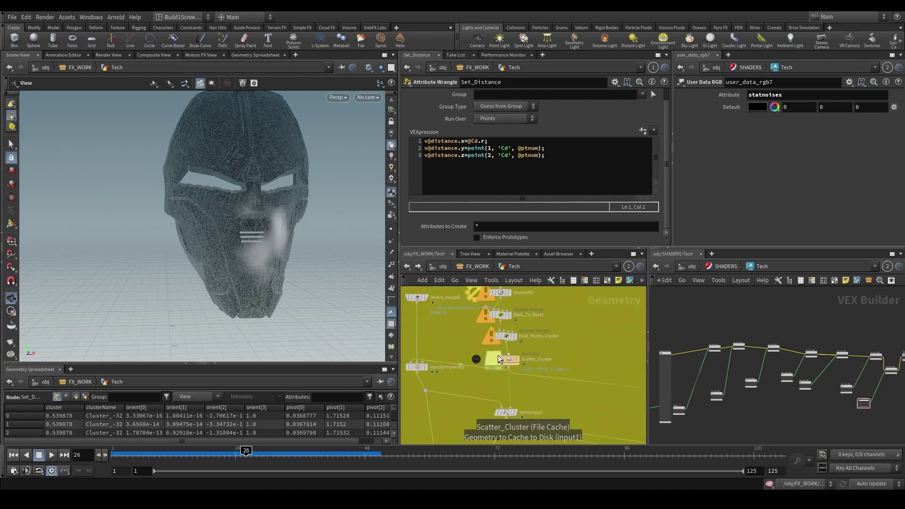
{"action": "scroll", "coordinate": [495, 360], "scroll_direction": "down", "scroll_amount": 6}
{"action": "middle_click_drag", "start_coordinate": [512, 438], "coordinate": [514, 370]}
{"action": "scroll", "coordinate": [514, 368], "scroll_direction": "up", "scroll_amount": 4}
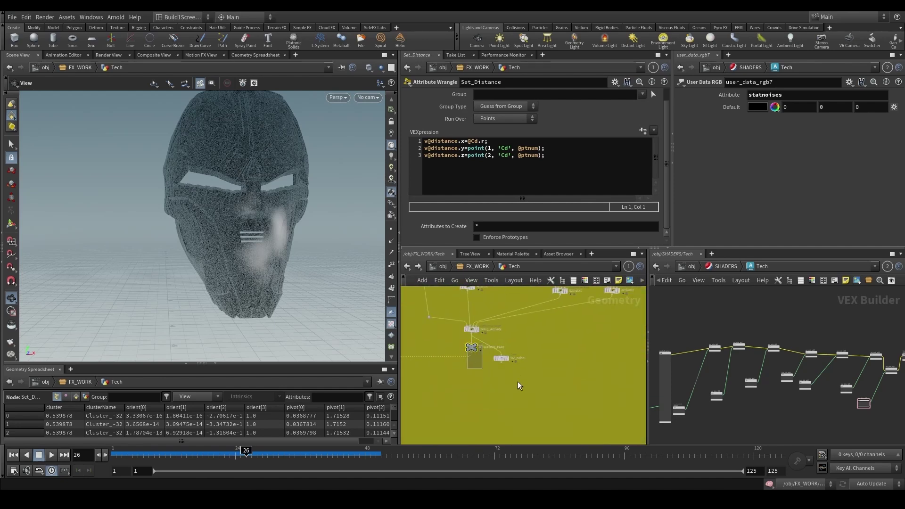
{"action": "left_click", "coordinate": [501, 358]}
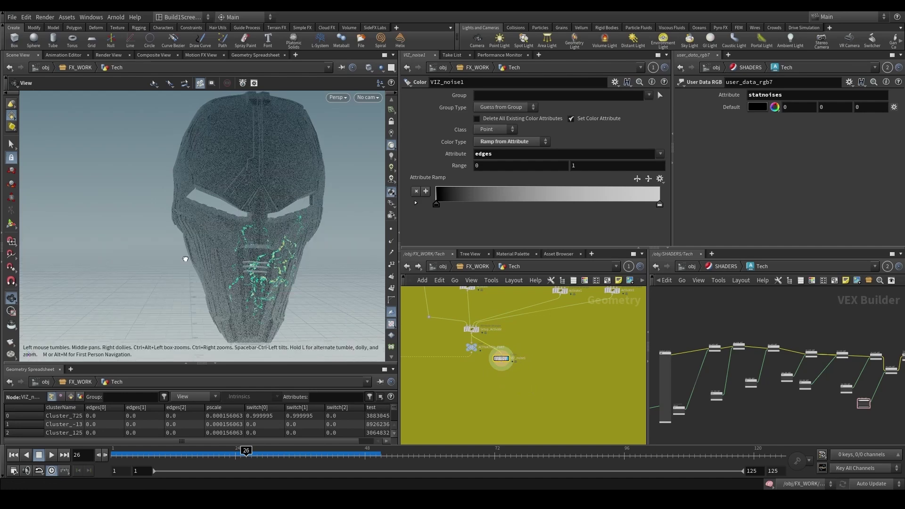
{"action": "left_click_drag", "start_coordinate": [186, 259], "coordinate": [208, 264]}
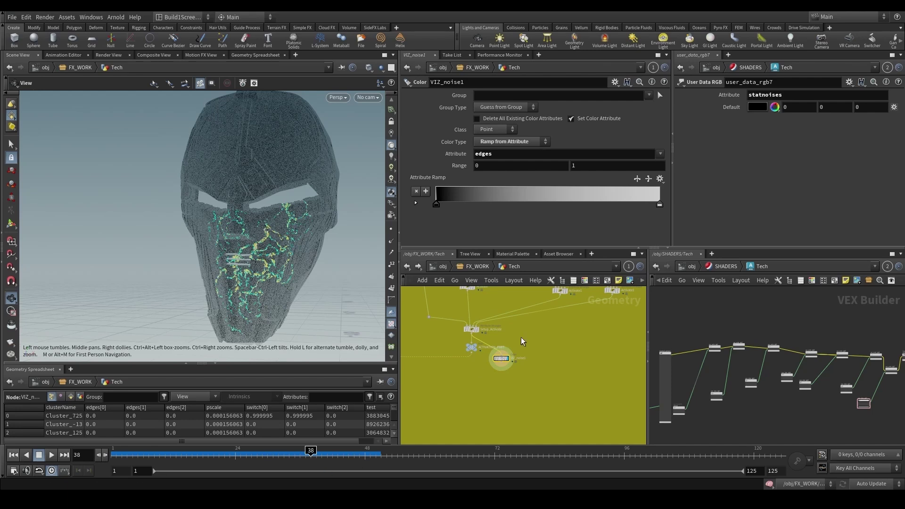
- Display the Setup_Activate3 wrangle in the cooling off section and examine its cool vector code and the result on the mask
{"action": "scroll", "coordinate": [524, 338], "scroll_direction": "down", "scroll_amount": 5}
{"action": "middle_click_drag", "start_coordinate": [607, 382], "coordinate": [522, 386]}
{"action": "scroll", "coordinate": [522, 387], "scroll_direction": "up", "scroll_amount": 4}
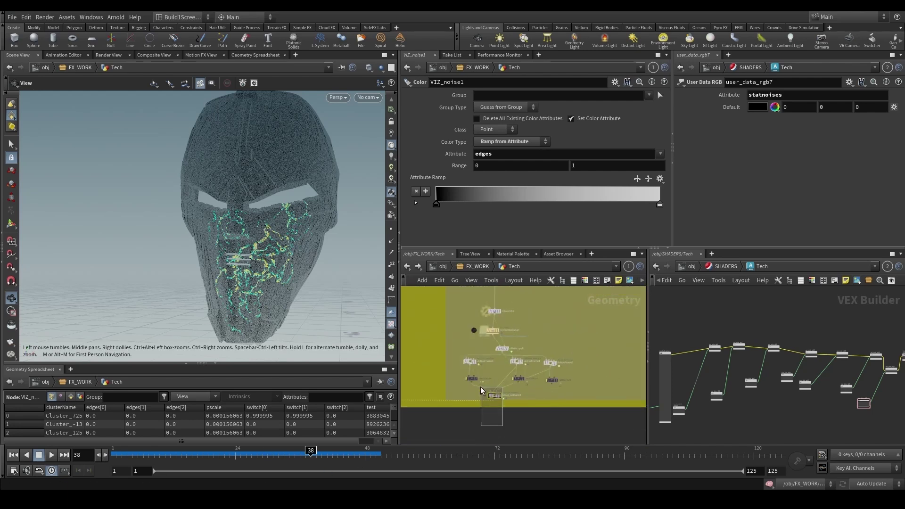
{"action": "scroll", "coordinate": [516, 354], "scroll_direction": "down", "scroll_amount": 6}
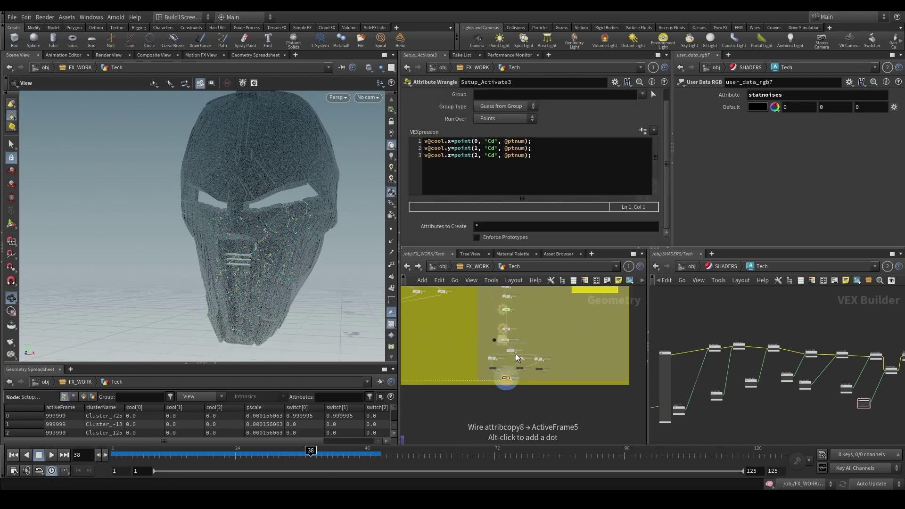
{"action": "middle_click_drag", "start_coordinate": [511, 401], "coordinate": [499, 372]}
{"action": "scroll", "coordinate": [589, 335], "scroll_direction": "up", "scroll_amount": 4}
{"action": "scroll", "coordinate": [595, 329], "scroll_direction": "down", "scroll_amount": 4}
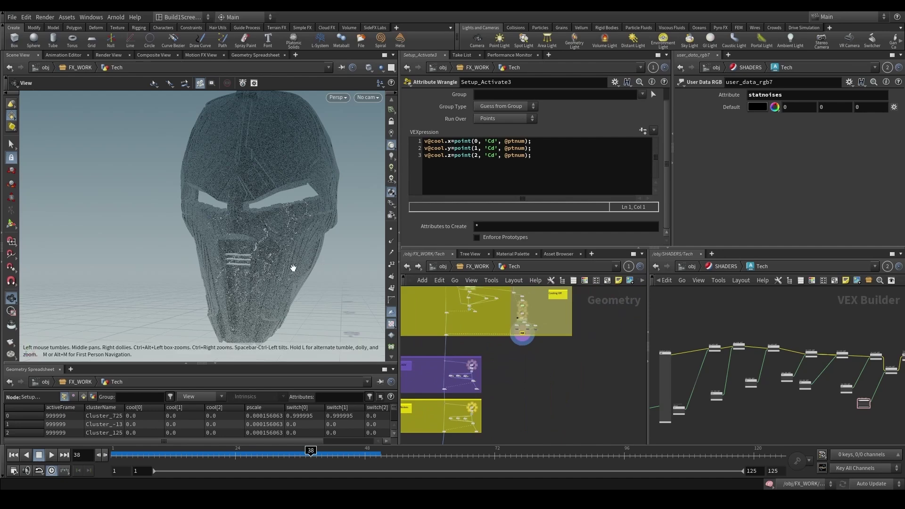
{"action": "mouse_move", "coordinate": [293, 267]}
{"action": "left_mouse_down"}
{"action": "mouse_move", "coordinate": [314, 269]}
{"action": "mouse_move", "coordinate": [280, 263]}
{"action": "left_mouse_up"}
- Display the VIZ_noise color node in the purple noise section to view the noises attribute on the mask
{"action": "scroll", "coordinate": [483, 391], "scroll_direction": "up", "scroll_amount": 5}
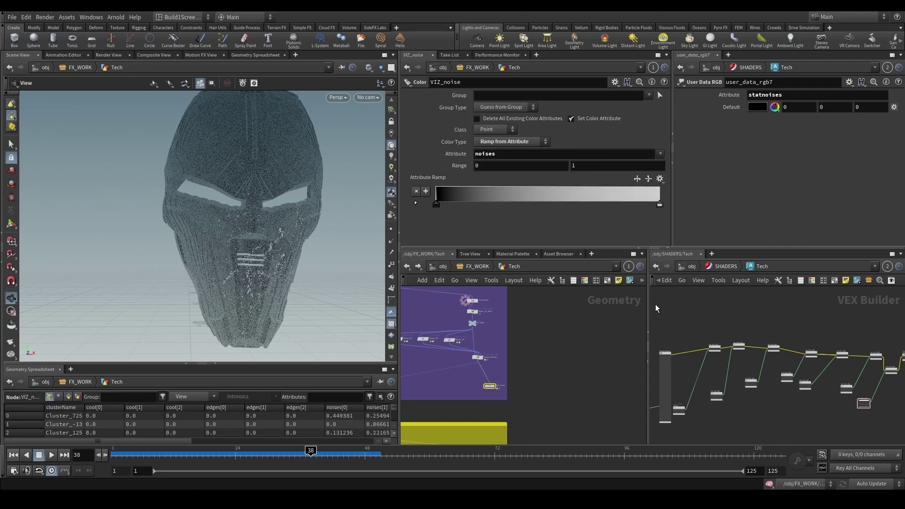
{"action": "scroll", "coordinate": [518, 367], "scroll_direction": "up", "scroll_amount": 3}
{"action": "left_click", "coordinate": [541, 362]}
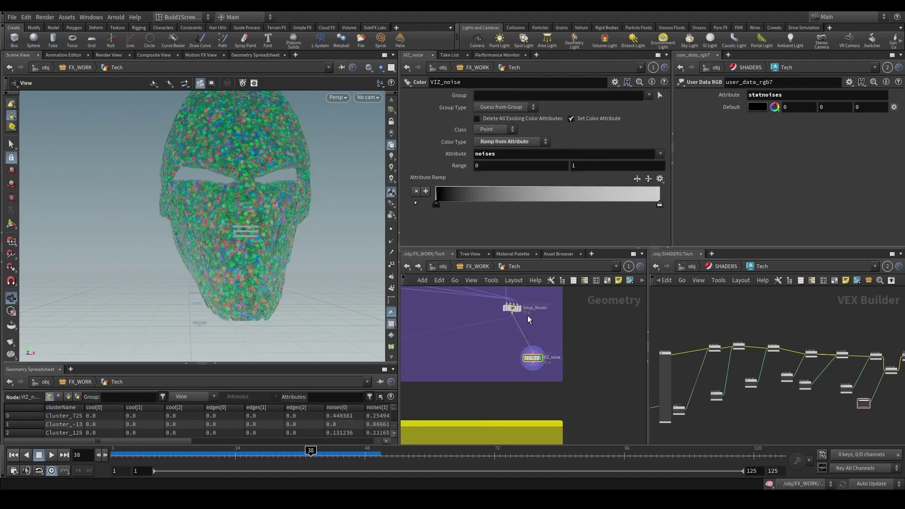
- Look over the Static Noises AOV section, give the shader network more room, and select the OUT null ending the Tech geometry network
{"action": "scroll", "coordinate": [534, 370], "scroll_direction": "down", "scroll_amount": 6}
{"action": "middle_click_drag", "start_coordinate": [564, 384], "coordinate": [555, 328]}
{"action": "scroll", "coordinate": [518, 350], "scroll_direction": "up", "scroll_amount": 3}
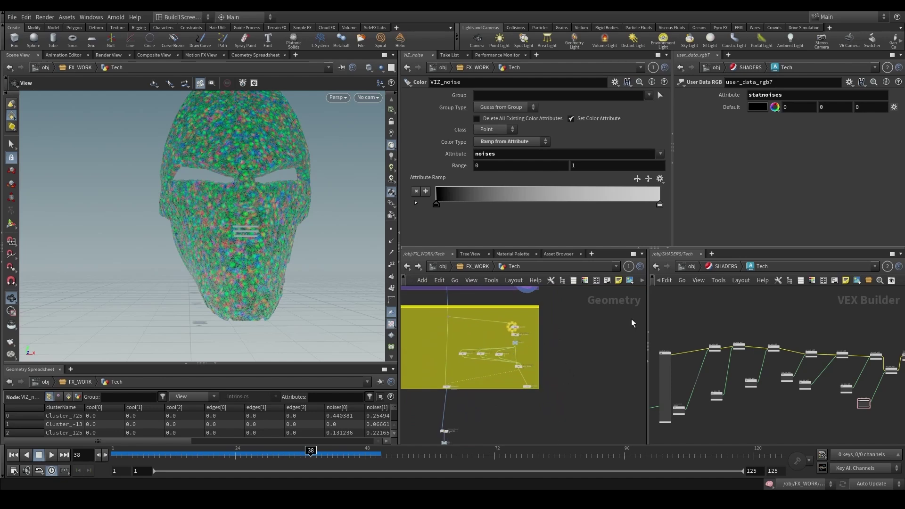
{"action": "scroll", "coordinate": [521, 374], "scroll_direction": "down", "scroll_amount": 3}
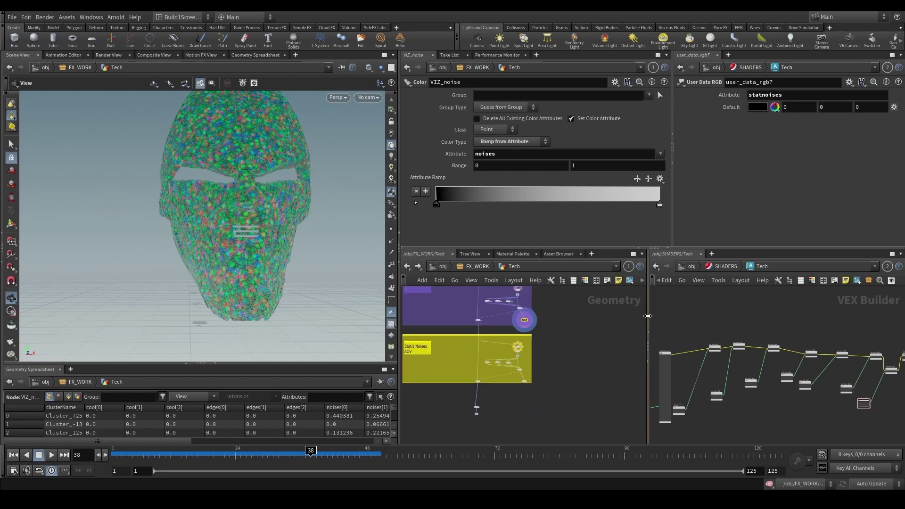
{"action": "left_click_drag", "start_coordinate": [647, 358], "coordinate": [595, 358]}
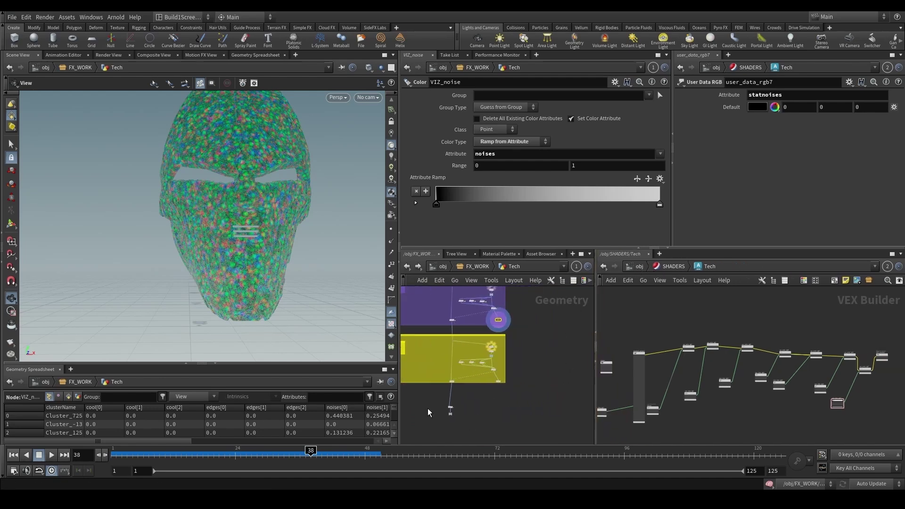
{"action": "scroll", "coordinate": [437, 412], "scroll_direction": "up", "scroll_amount": 4}
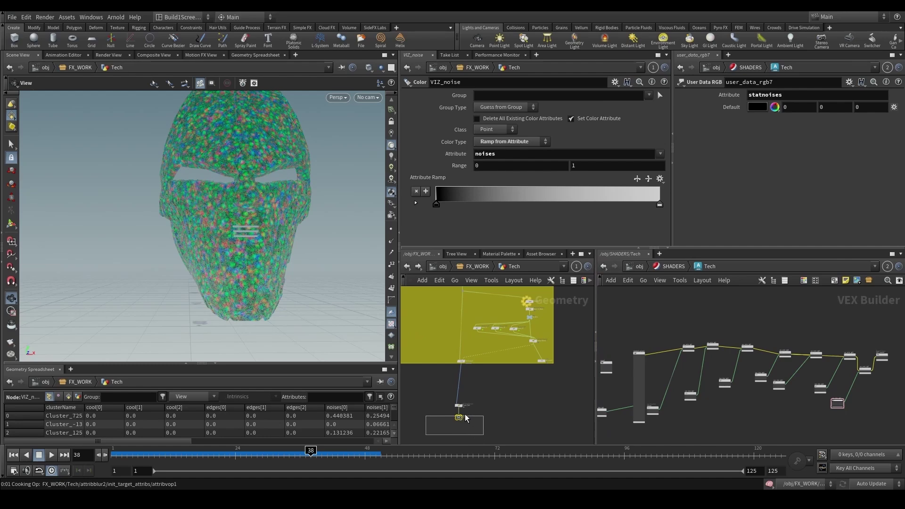
- Select standard_surface1 in the Tech shader and examine its base, specular and emission settings and the nodes connected to it
{"action": "middle_click_drag", "start_coordinate": [620, 395], "coordinate": [621, 411]}
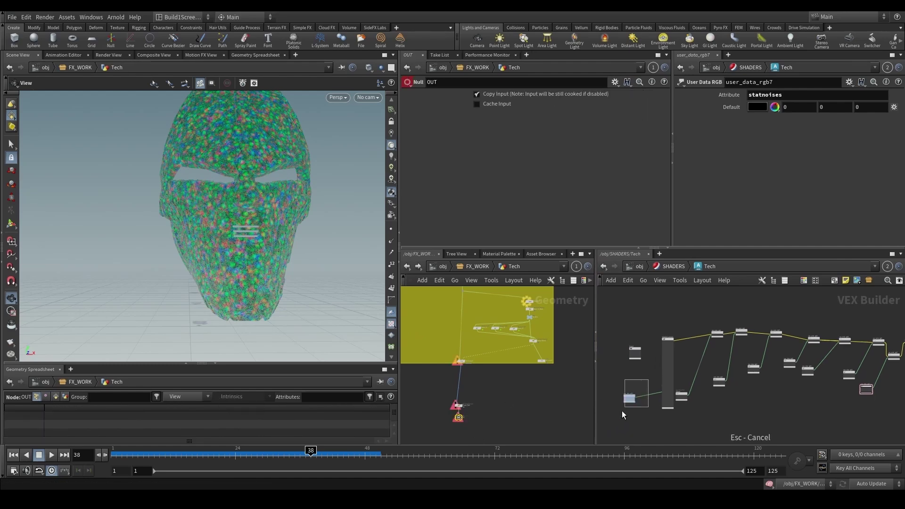
{"action": "scroll", "coordinate": [669, 354], "scroll_direction": "up", "scroll_amount": 8}
{"action": "left_click", "coordinate": [718, 365]}
{"action": "scroll", "coordinate": [718, 365], "scroll_direction": "down", "scroll_amount": 8}
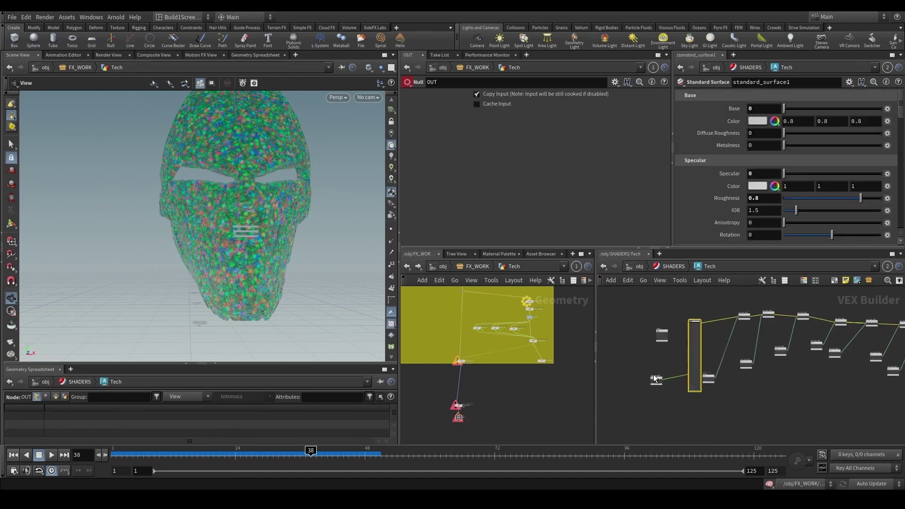
{"action": "scroll", "coordinate": [716, 226], "scroll_direction": "down", "scroll_amount": 5}
{"action": "scroll", "coordinate": [711, 222], "scroll_direction": "down", "scroll_amount": 8}
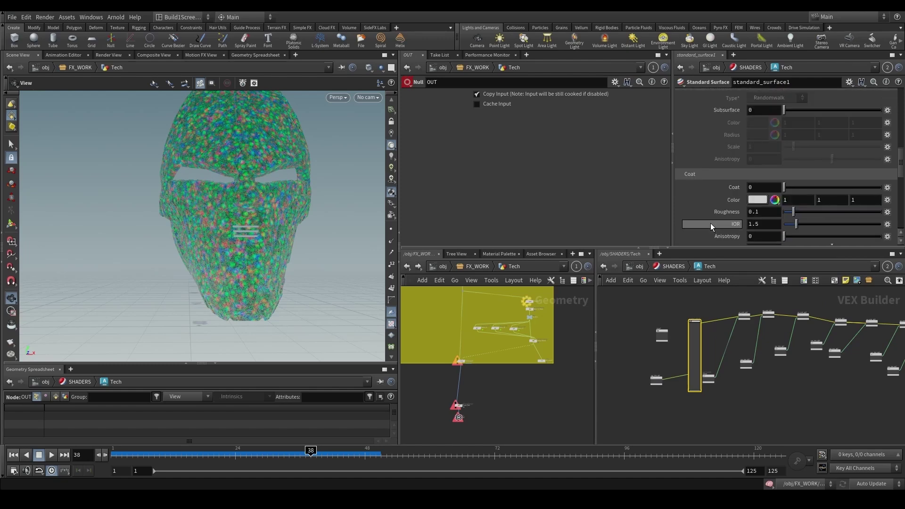
{"action": "scroll", "coordinate": [503, 307], "scroll_direction": "up", "scroll_amount": 3}
{"action": "scroll", "coordinate": [502, 308], "scroll_direction": "down", "scroll_amount": 3}
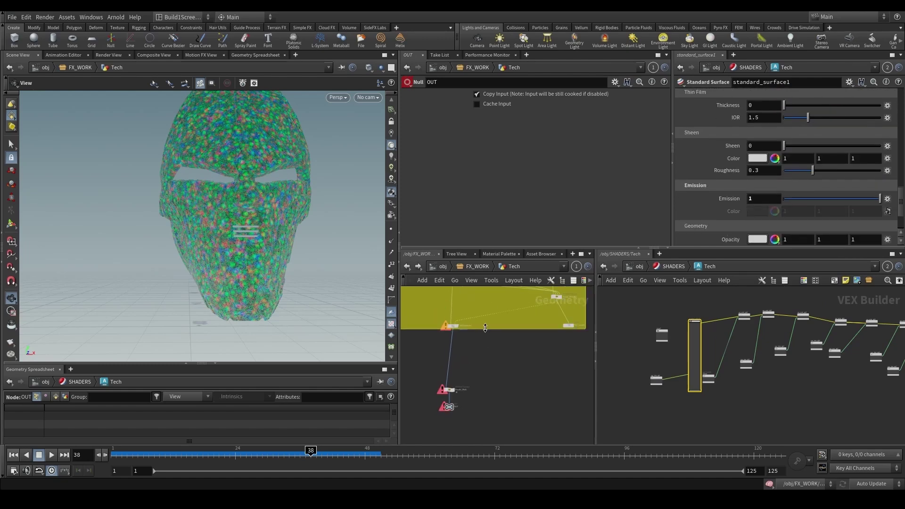
{"action": "scroll", "coordinate": [702, 231], "scroll_direction": "down", "scroll_amount": 2}
{"action": "scroll", "coordinate": [671, 355], "scroll_direction": "up", "scroll_amount": 3}
{"action": "scroll", "coordinate": [672, 354], "scroll_direction": "up", "scroll_amount": 4}
{"action": "left_click_drag", "start_coordinate": [671, 351], "coordinate": [622, 415]}
{"action": "scroll", "coordinate": [643, 360], "scroll_direction": "down", "scroll_amount": 3}
{"action": "left_click_drag", "start_coordinate": [655, 346], "coordinate": [714, 361]}
{"action": "scroll", "coordinate": [714, 361], "scroll_direction": "down", "scroll_amount": 3}
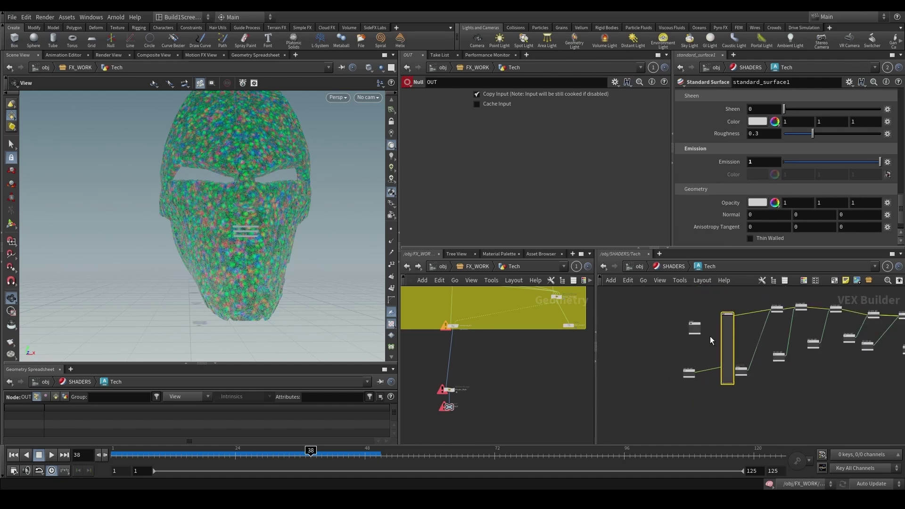
- Go to the ropnet1 network, search its nodes for "tech", and select the Tech Arnold render node
{"action": "key", "text": "KP_4"}
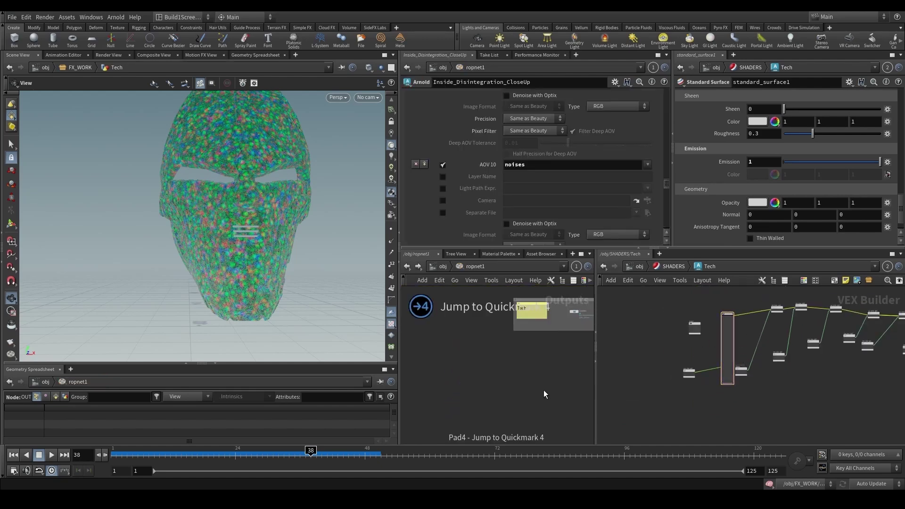
{"action": "scroll", "coordinate": [544, 389], "scroll_direction": "down", "scroll_amount": 3}
{"action": "scroll", "coordinate": [573, 282], "scroll_direction": "down", "scroll_amount": 3}
{"action": "left_click", "coordinate": [572, 283]}
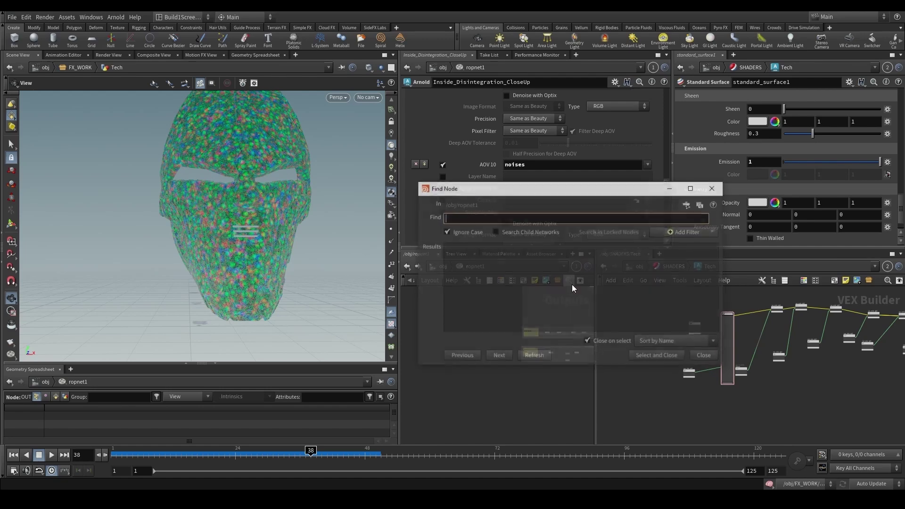
{"action": "type", "text": "tech"}
{"action": "left_click", "coordinate": [457, 266]}
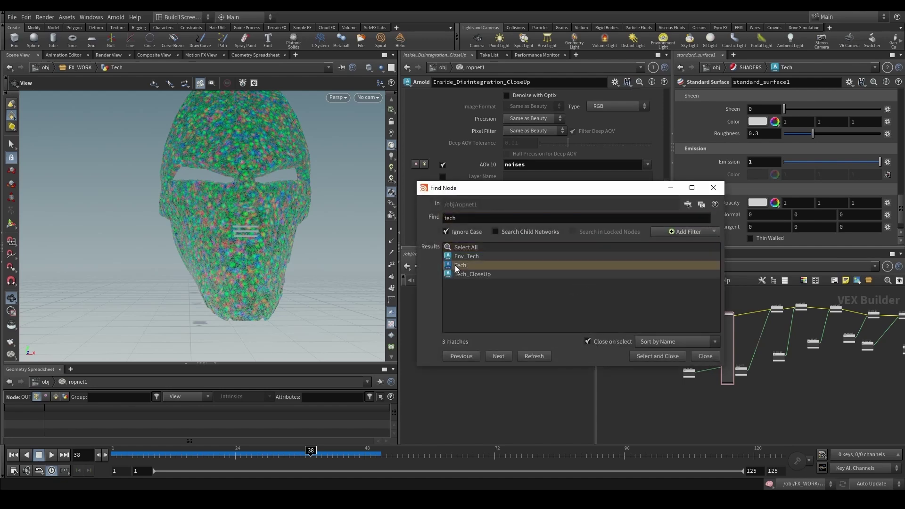
{"action": "double_click", "coordinate": [456, 266]}
- Examine the Tech render node's AOV list, camera and object settings, including Force Objects
{"action": "scroll", "coordinate": [442, 175], "scroll_direction": "up", "scroll_amount": 3}
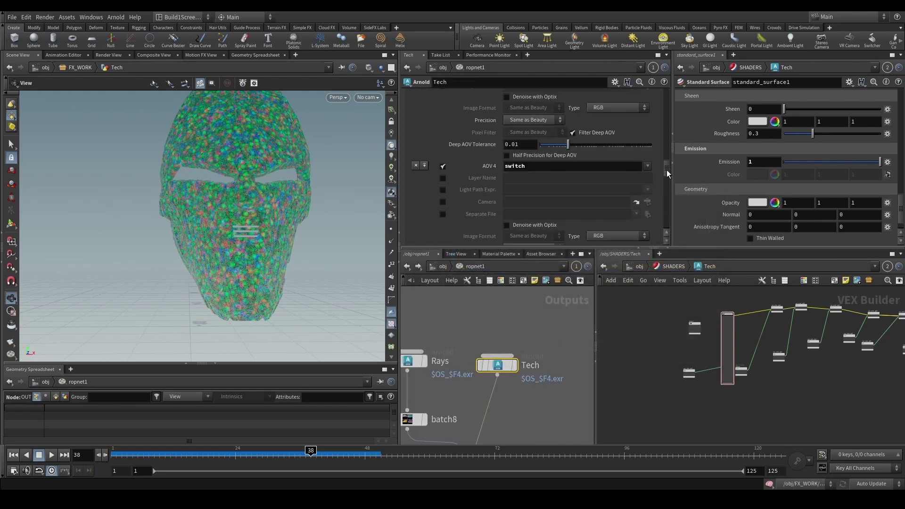
{"action": "scroll", "coordinate": [667, 173], "scroll_direction": "up", "scroll_amount": 5}
{"action": "left_click", "coordinate": [413, 157]}
{"action": "scroll", "coordinate": [468, 203], "scroll_direction": "down", "scroll_amount": 3}
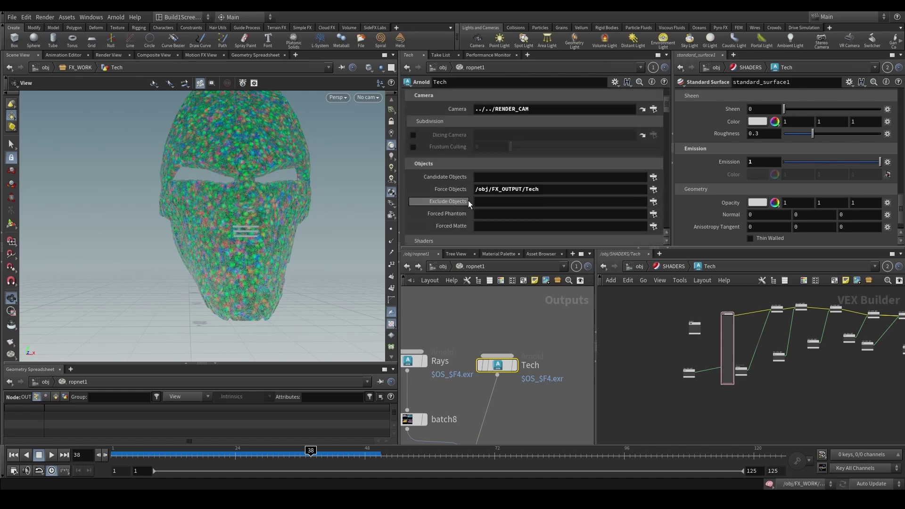
{"action": "scroll", "coordinate": [469, 204], "scroll_direction": "down", "scroll_amount": 5}
{"action": "scroll", "coordinate": [518, 193], "scroll_direction": "up", "scroll_amount": 4}
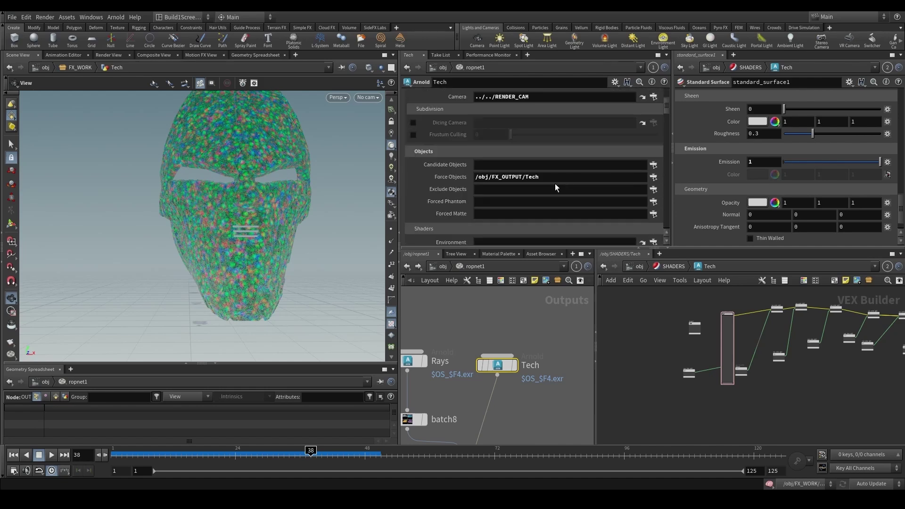
{"action": "left_click_drag", "start_coordinate": [556, 182], "coordinate": [409, 166]}
{"action": "scroll", "coordinate": [464, 334], "scroll_direction": "down", "scroll_amount": 2}
{"action": "scroll", "coordinate": [425, 160], "scroll_direction": "up", "scroll_amount": 1}
- Examine the Tech render node's output settings, including overscan, image format and deep tolerances, and look over the surrounding render nodes
{"action": "scroll", "coordinate": [426, 155], "scroll_direction": "up", "scroll_amount": 6}
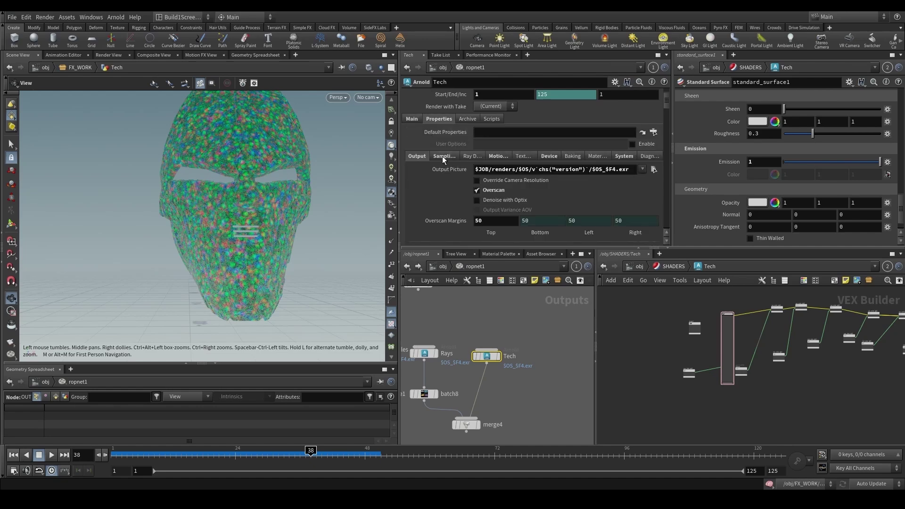
{"action": "scroll", "coordinate": [426, 161], "scroll_direction": "down", "scroll_amount": 2}
{"action": "scroll", "coordinate": [433, 163], "scroll_direction": "down", "scroll_amount": 4}
{"action": "scroll", "coordinate": [506, 153], "scroll_direction": "up", "scroll_amount": 4}
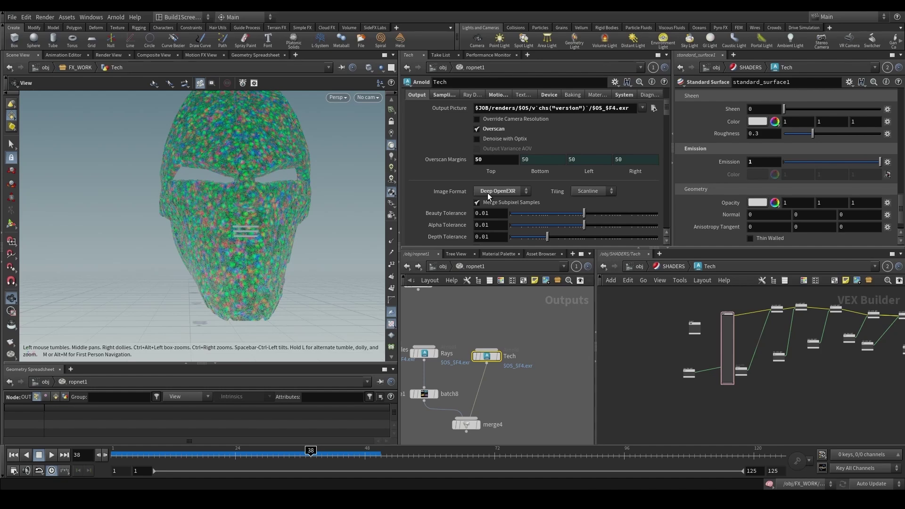
{"action": "scroll", "coordinate": [543, 357], "scroll_direction": "down", "scroll_amount": 5}
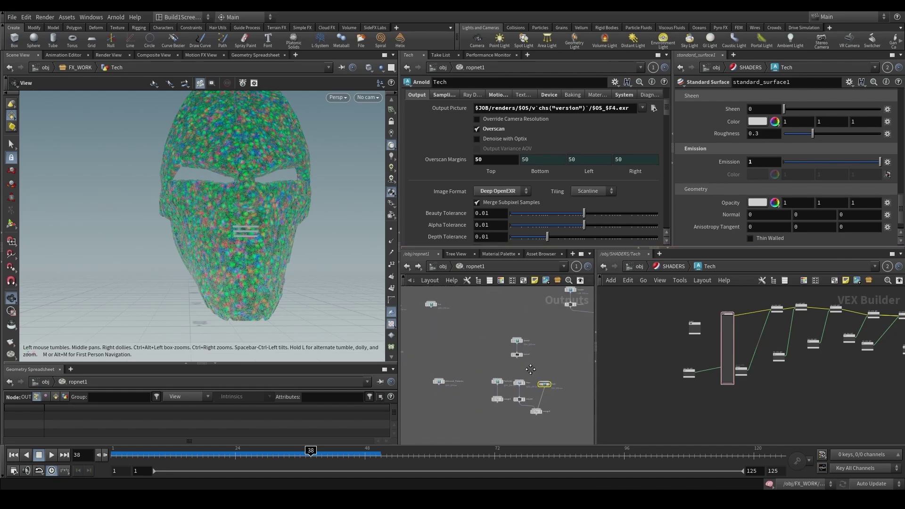
{"action": "middle_click_drag", "start_coordinate": [543, 357], "coordinate": [511, 351]}
{"action": "scroll", "coordinate": [466, 364], "scroll_direction": "down", "scroll_amount": 1}
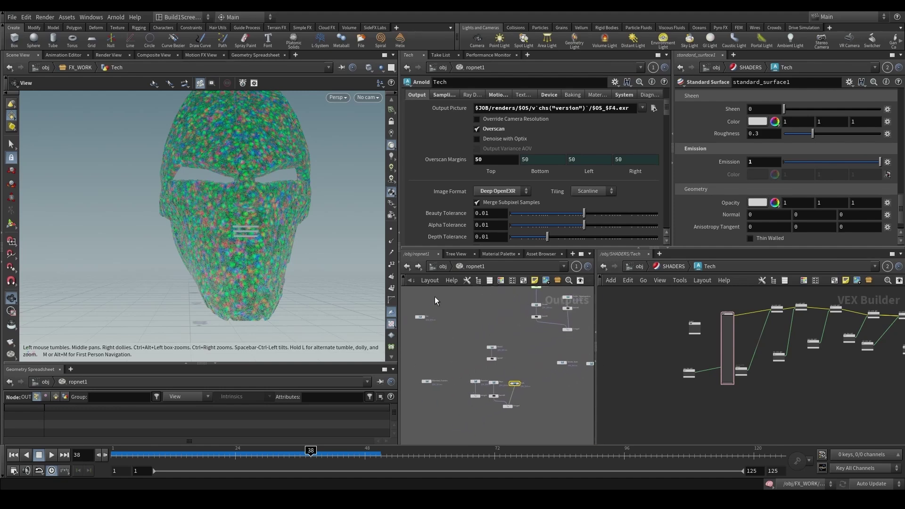
- Return to the Tech geometry network for a last look at its noise sections, and go up to the FX_WORK level
{"action": "right_click", "coordinate": [406, 268]}
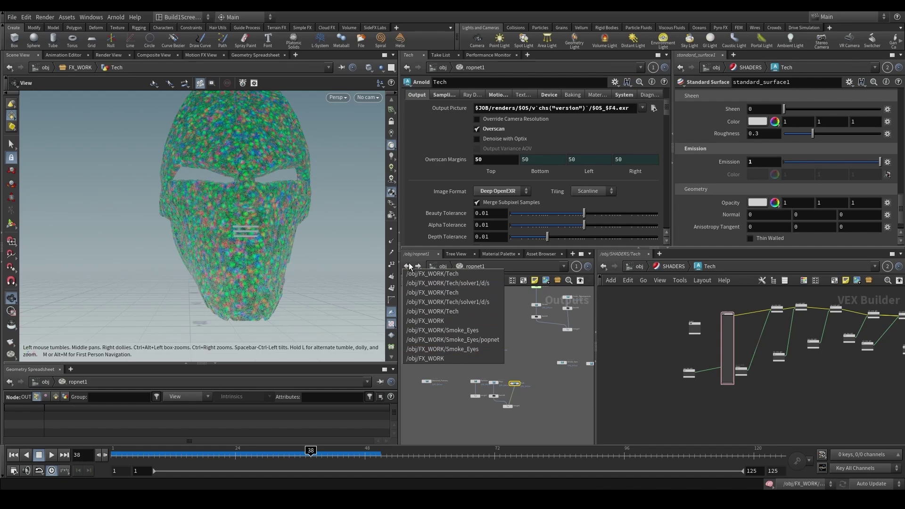
{"action": "left_click", "coordinate": [410, 273]}
{"action": "scroll", "coordinate": [550, 390], "scroll_direction": "down", "scroll_amount": 3}
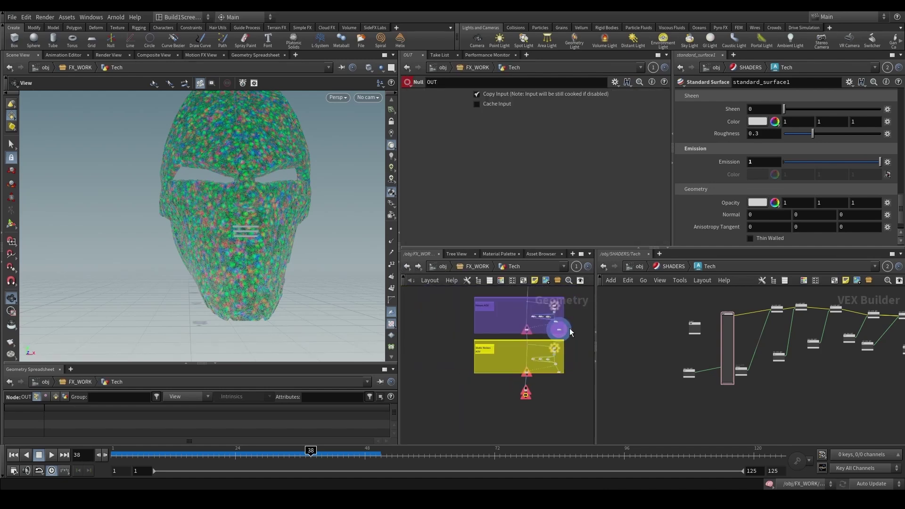
{"action": "scroll", "coordinate": [532, 352], "scroll_direction": "up", "scroll_amount": 5}
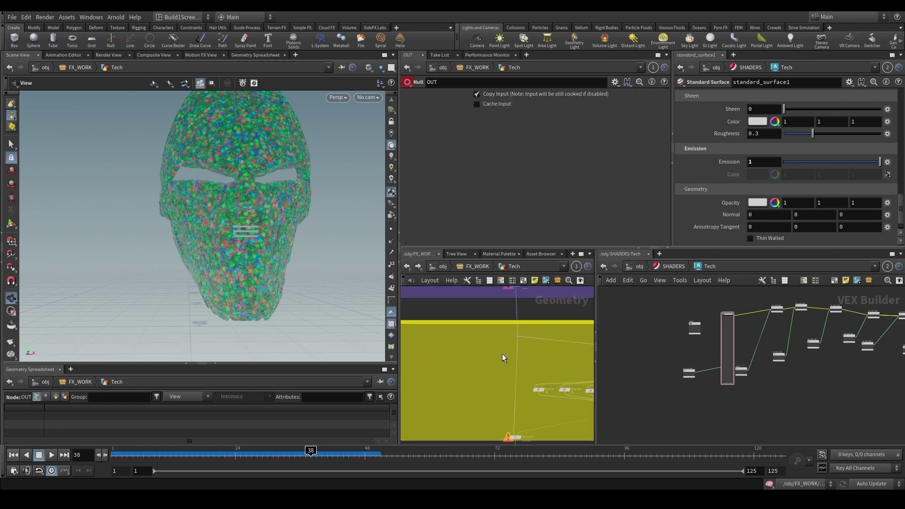
{"action": "scroll", "coordinate": [501, 357], "scroll_direction": "down", "scroll_amount": 5}
{"action": "left_click", "coordinate": [475, 266]}
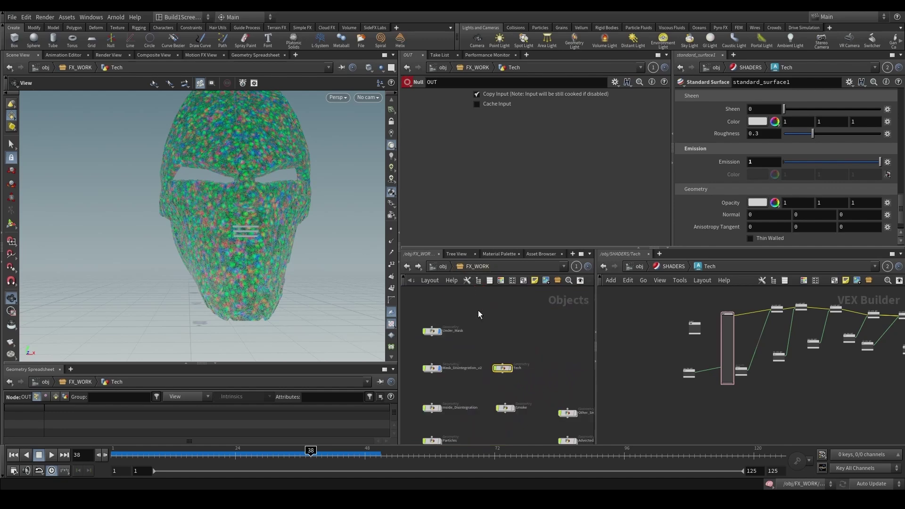
- Set the scene's update mode to Manual and look over the FX_WORK object nodes
{"action": "scroll", "coordinate": [517, 369], "scroll_direction": "down", "scroll_amount": 1}
{"action": "left_click", "coordinate": [873, 483]}
{"action": "left_click", "coordinate": [867, 474]}
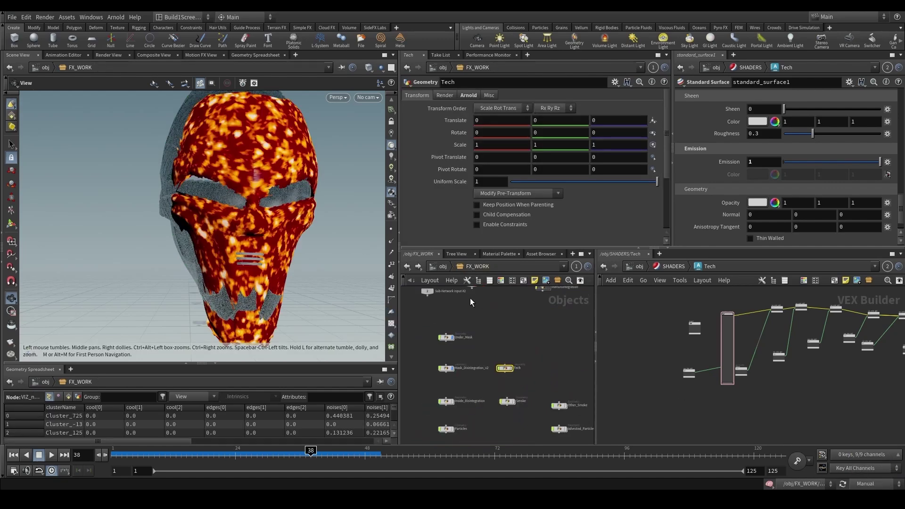
{"action": "scroll", "coordinate": [461, 312], "scroll_direction": "down", "scroll_amount": 3}
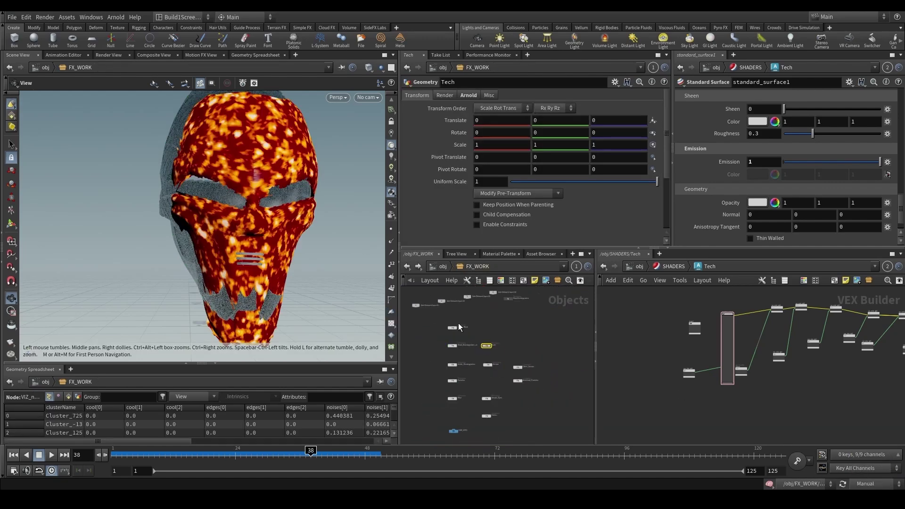
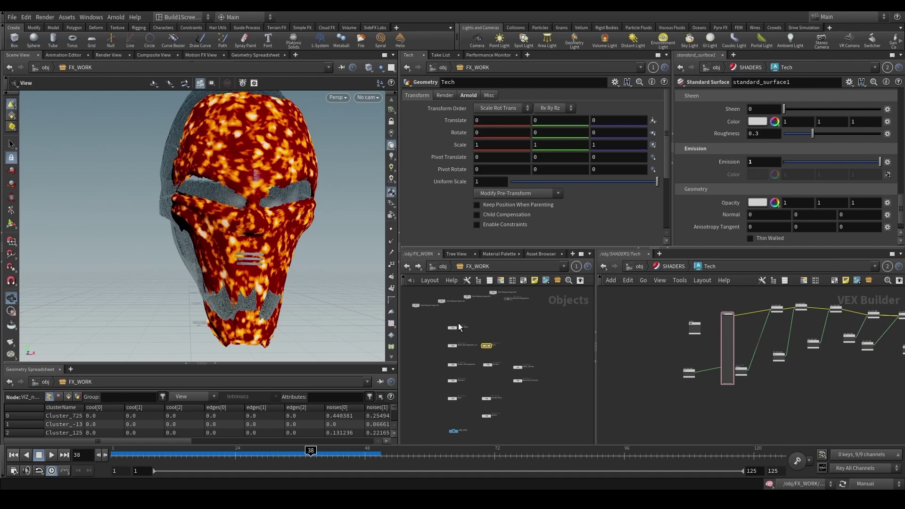
{"action": "scroll", "coordinate": [471, 334], "scroll_direction": "up", "scroll_amount": 3}
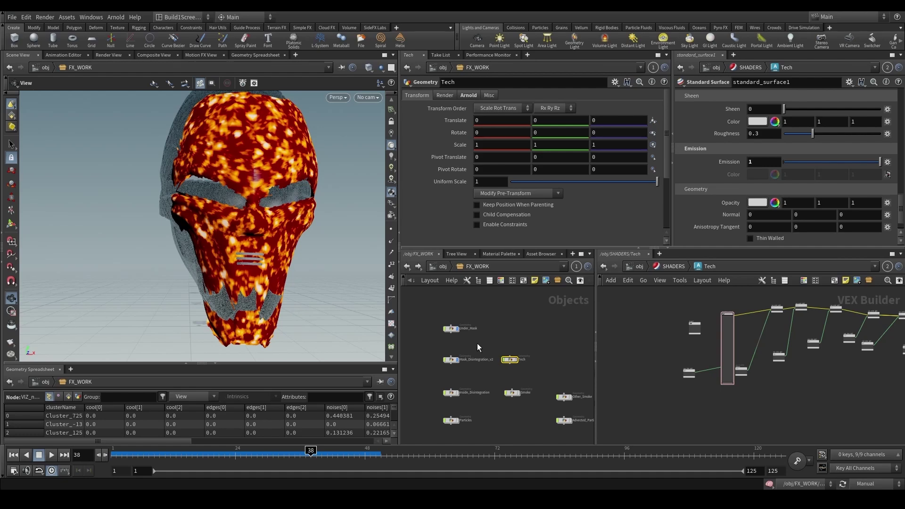
{"action": "scroll", "coordinate": [477, 343], "scroll_direction": "up", "scroll_amount": 3}
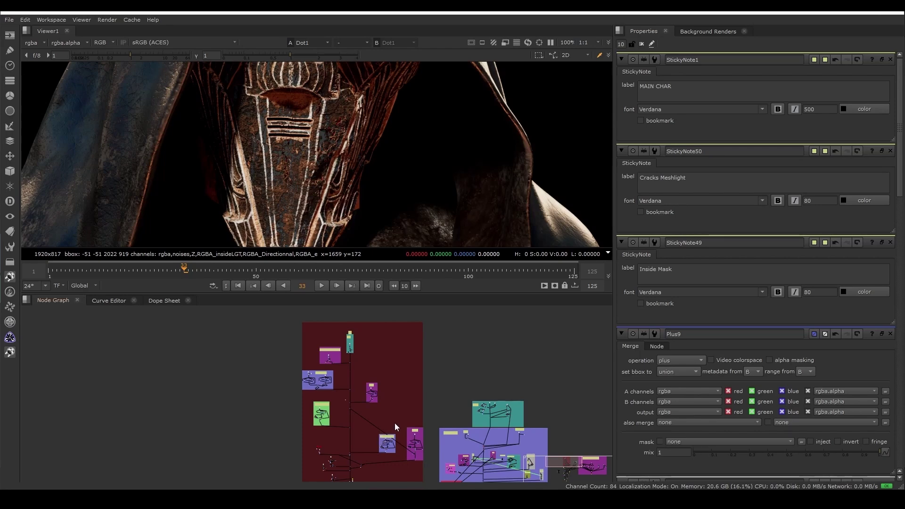
- Switch to Nuke and examine the overall layout of the compositing node graph, including the dark red backdrop and the MAIN CHAR section
{"action": "scroll", "coordinate": [318, 432], "scroll_direction": "down", "scroll_amount": 1}
{"action": "middle_click_drag", "start_coordinate": [334, 444], "coordinate": [355, 371]}
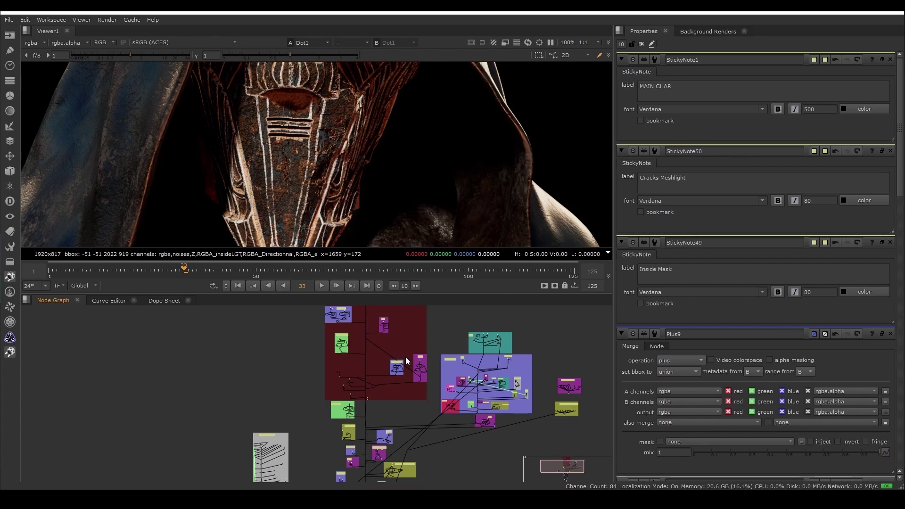
{"action": "scroll", "coordinate": [399, 367], "scroll_direction": "down", "scroll_amount": 2}
{"action": "scroll", "coordinate": [431, 404], "scroll_direction": "up", "scroll_amount": 2}
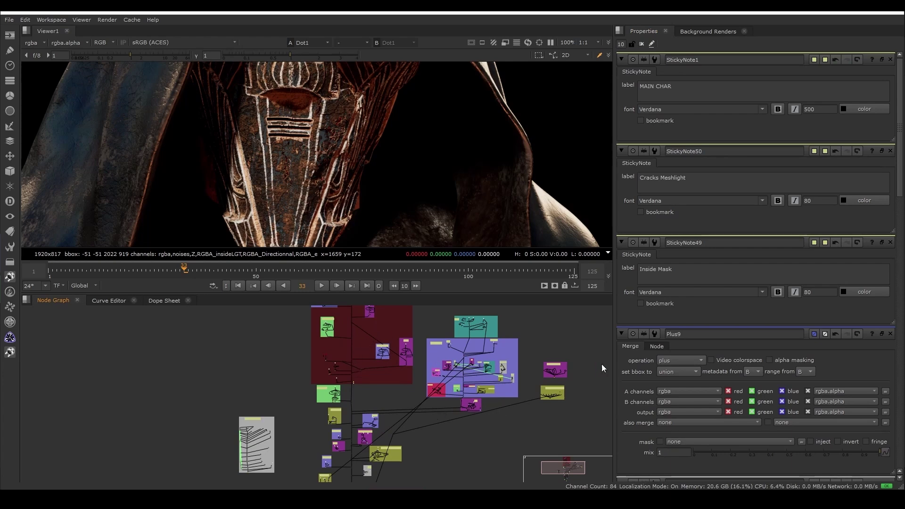
{"action": "scroll", "coordinate": [350, 352], "scroll_direction": "up", "scroll_amount": 3}
{"action": "middle_click_drag", "start_coordinate": [352, 349], "coordinate": [397, 405]}
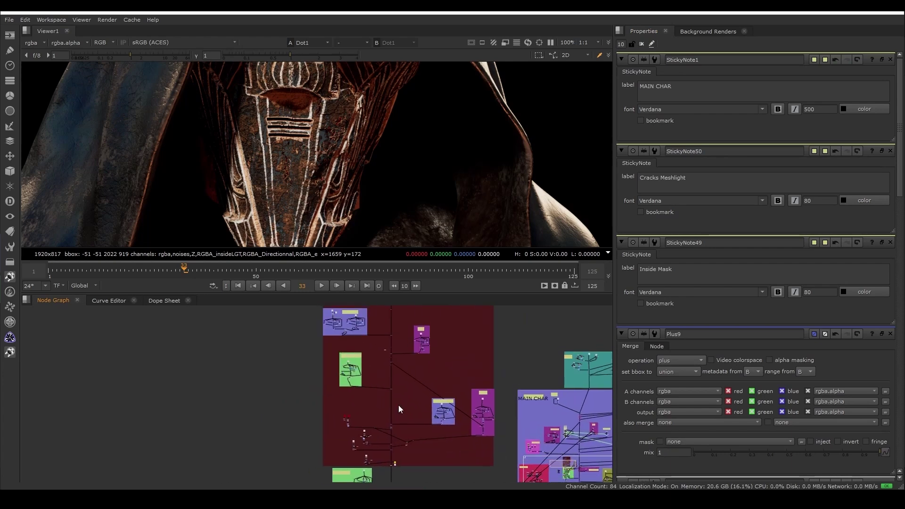
{"action": "scroll", "coordinate": [392, 380], "scroll_direction": "down", "scroll_amount": 2}
{"action": "scroll", "coordinate": [371, 349], "scroll_direction": "down", "scroll_amount": 2}
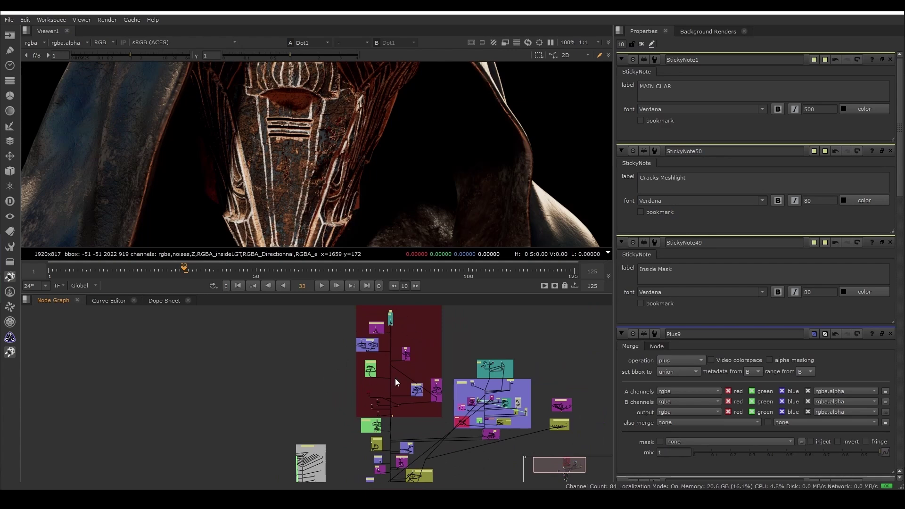
- Find the SKY group at the start of the dark red backdrop and view its source image
{"action": "scroll", "coordinate": [391, 315], "scroll_direction": "up", "scroll_amount": 3}
{"action": "middle_click_drag", "start_coordinate": [391, 314], "coordinate": [389, 346]}
{"action": "scroll", "coordinate": [389, 346], "scroll_direction": "up", "scroll_amount": 5}
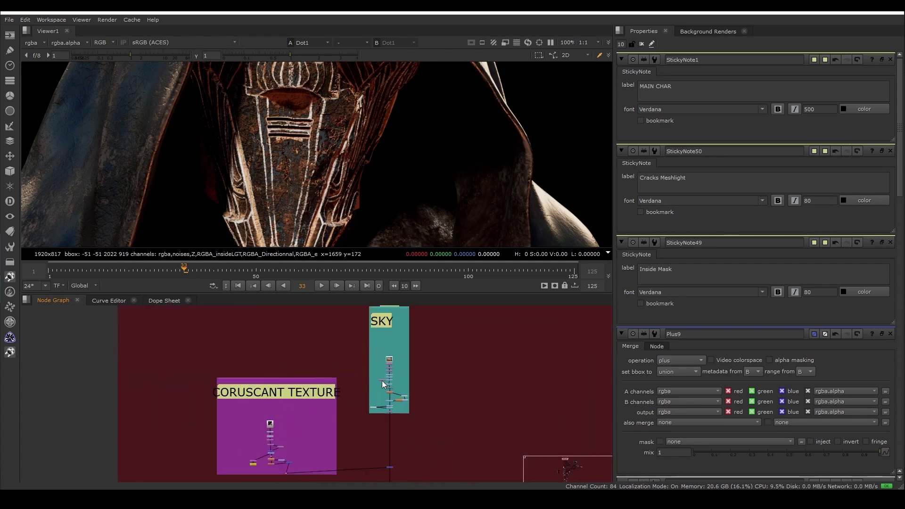
{"action": "key", "text": "1"}
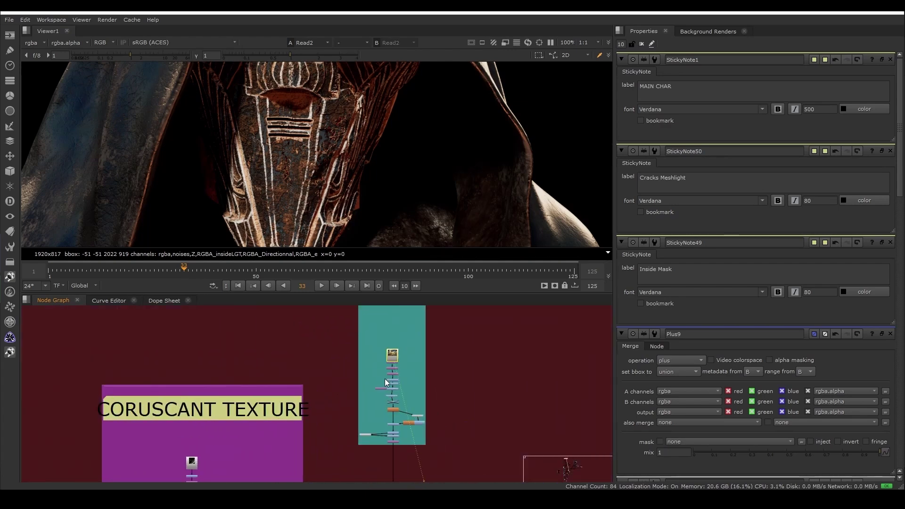
{"action": "scroll", "coordinate": [391, 401], "scroll_direction": "up", "scroll_amount": 3}
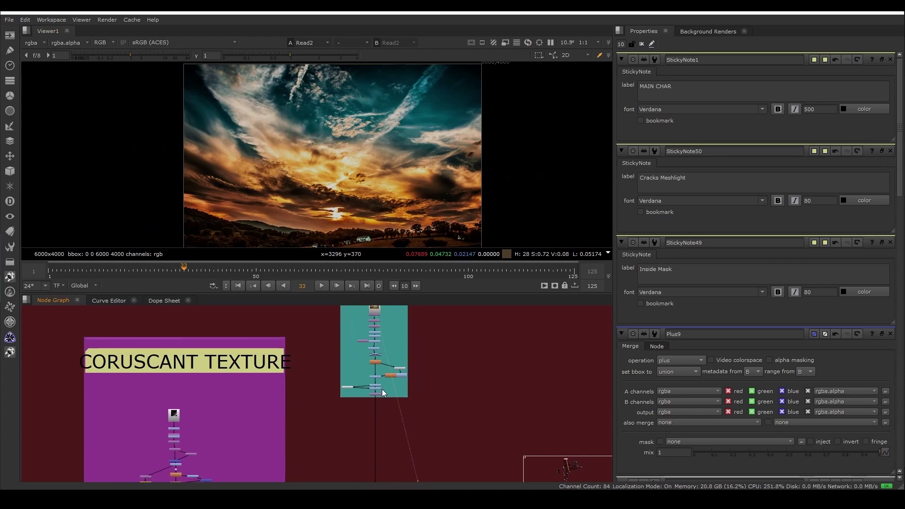
- View the output of the SKY group's final Transform node and examine the grading and defocus nodes above it
{"action": "left_click", "coordinate": [373, 396]}
{"action": "key", "text": "1"}
{"action": "scroll", "coordinate": [421, 423], "scroll_direction": "down", "scroll_amount": 3}
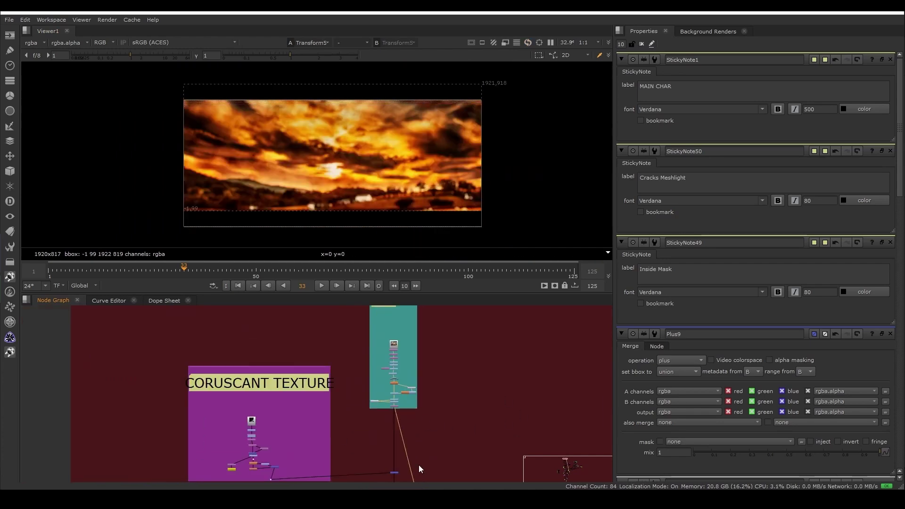
{"action": "scroll", "coordinate": [391, 408], "scroll_direction": "up", "scroll_amount": 5}
{"action": "middle_click_drag", "start_coordinate": [414, 368], "coordinate": [380, 418]}
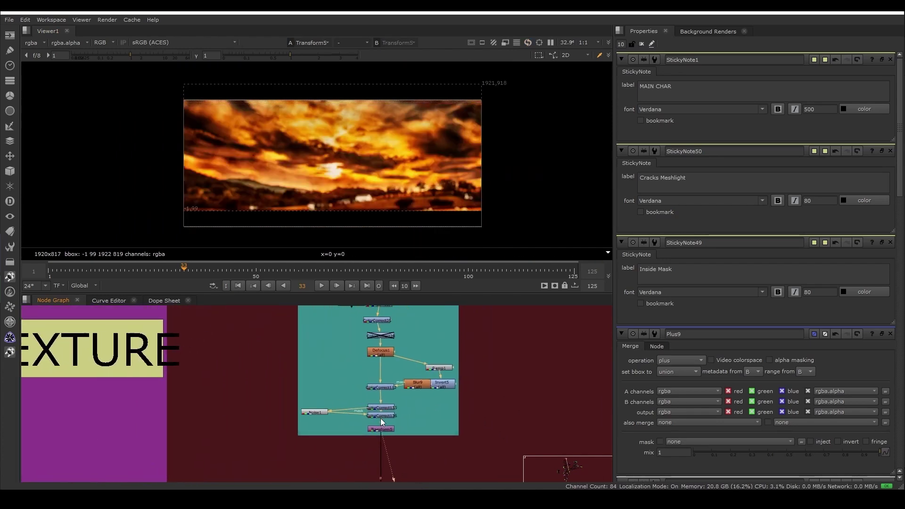
{"action": "scroll", "coordinate": [411, 372], "scroll_direction": "down", "scroll_amount": 4}
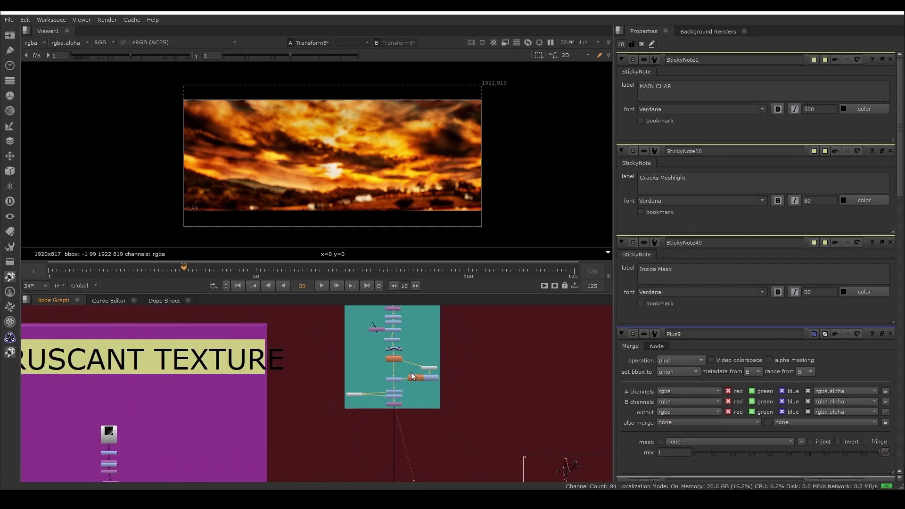
{"action": "middle_click_drag", "start_coordinate": [390, 455], "coordinate": [403, 407]}
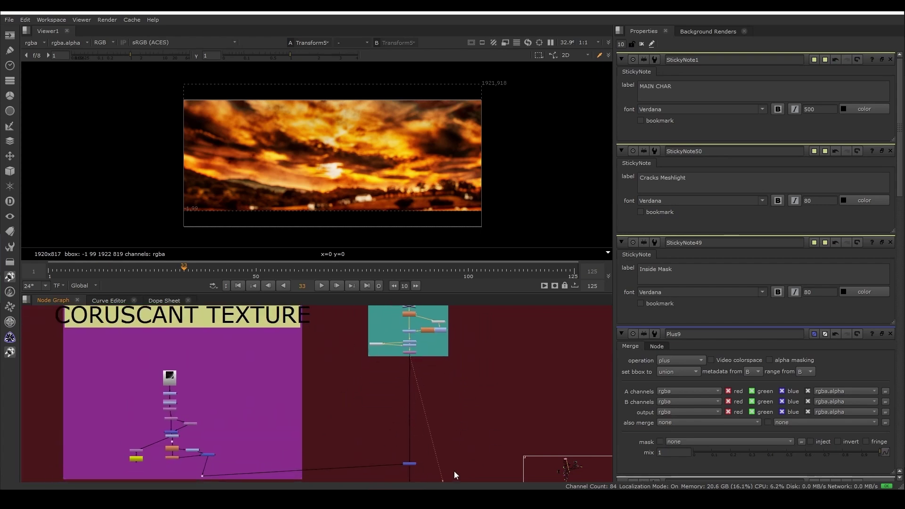
- View the merge that combines the CORUSCANT TEXTURE branch with the sky
{"action": "scroll", "coordinate": [441, 457], "scroll_direction": "up", "scroll_amount": 2}
{"action": "left_click", "coordinate": [415, 441]}
{"action": "key", "text": "1"}
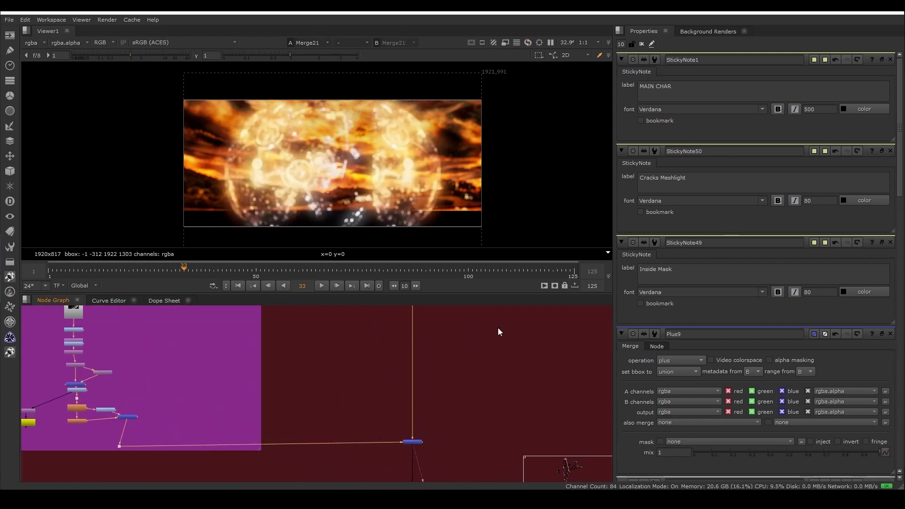
{"action": "scroll", "coordinate": [368, 389], "scroll_direction": "down", "scroll_amount": 3}
{"action": "scroll", "coordinate": [202, 388], "scroll_direction": "up", "scroll_amount": 1}
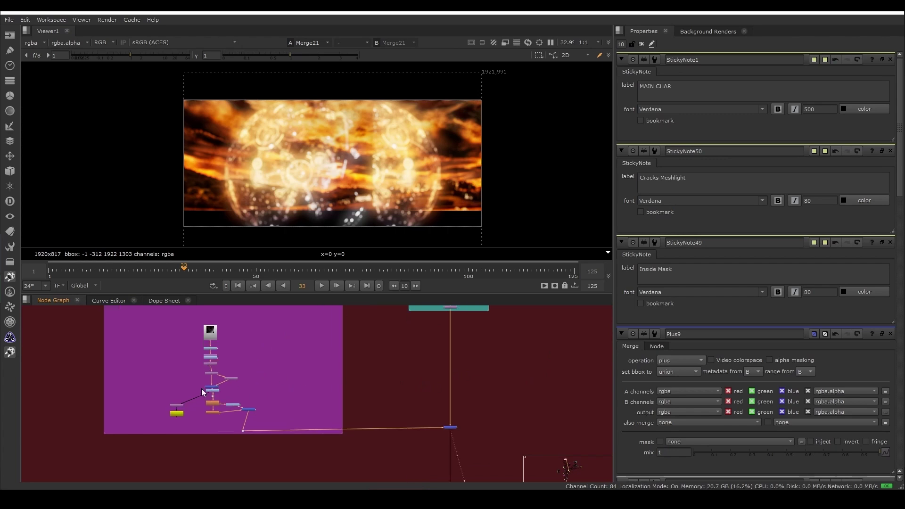
- View the CORUSCANT TEXTURE source image, followed by the Glow node further down its branch
{"action": "scroll", "coordinate": [201, 389], "scroll_direction": "up", "scroll_amount": 2}
{"action": "left_click", "coordinate": [211, 318]}
{"action": "key", "text": "1"}
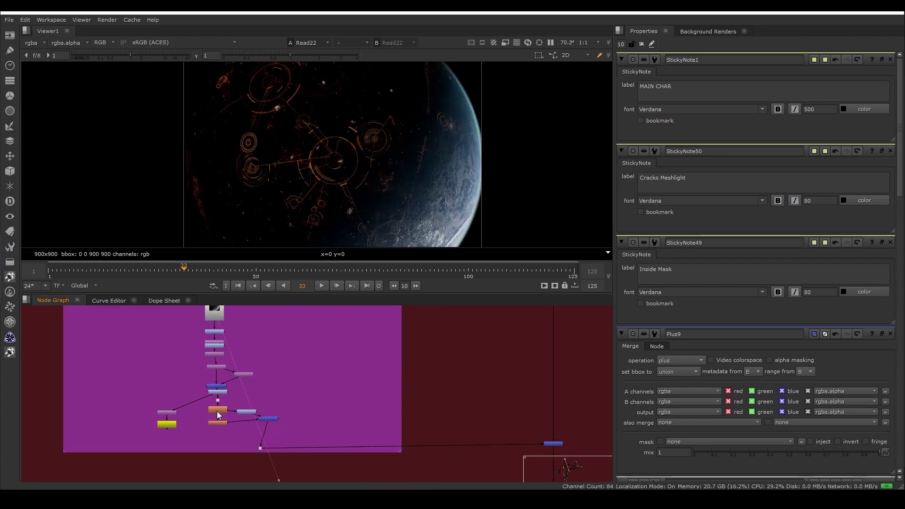
{"action": "left_click", "coordinate": [217, 411]}
{"action": "key", "text": "1"}
- View the sky and Coruscant merge again and continue down the graph to the DESTROYER and CITY groups
{"action": "middle_click_drag", "start_coordinate": [567, 439], "coordinate": [450, 403]}
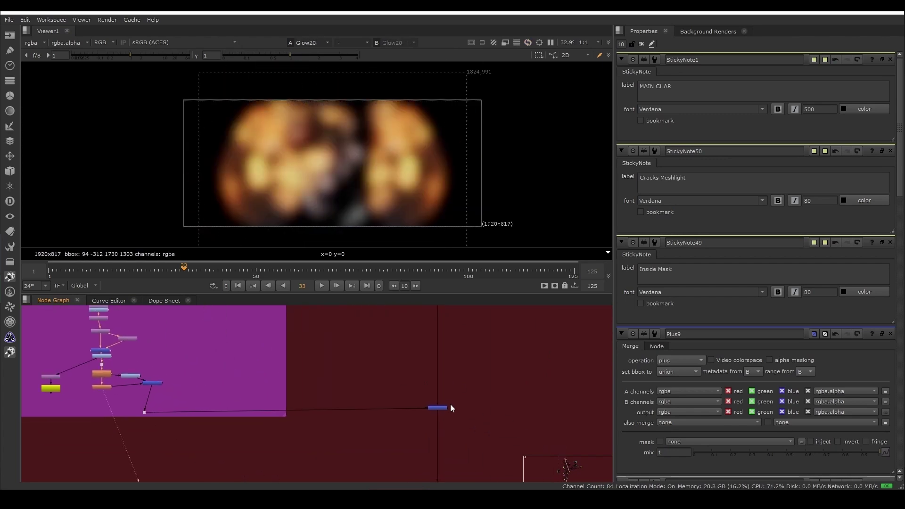
{"action": "left_click", "coordinate": [438, 408]}
{"action": "key", "text": "1"}
{"action": "scroll", "coordinate": [443, 419], "scroll_direction": "down", "scroll_amount": 3}
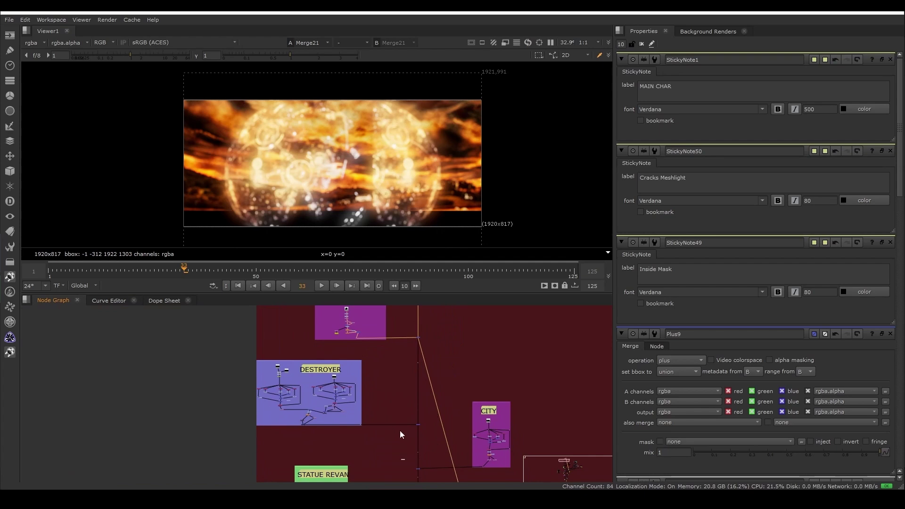
- Display the first source render of the DESTROYER group in the viewer, followed by the group's final merged output
{"action": "scroll", "coordinate": [409, 429], "scroll_direction": "up", "scroll_amount": 2}
{"action": "left_click", "coordinate": [222, 349]}
{"action": "key", "text": "1"}
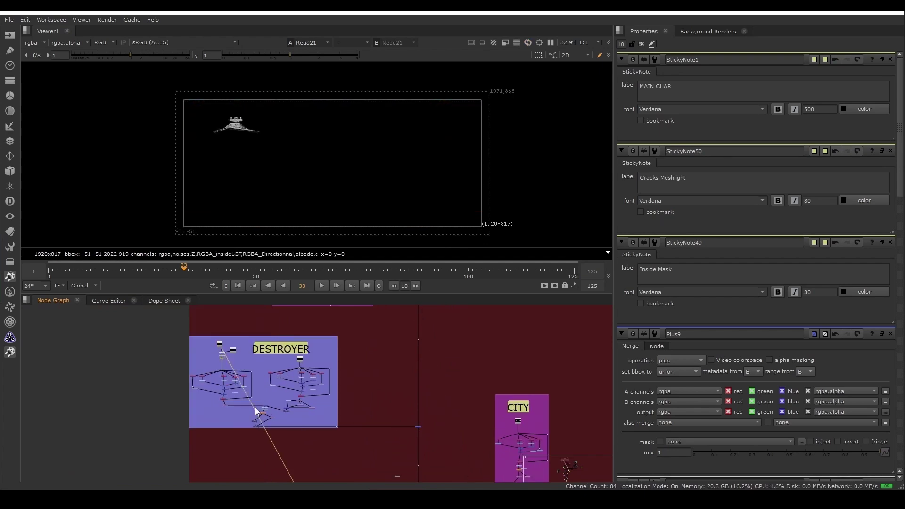
{"action": "scroll", "coordinate": [255, 407], "scroll_direction": "up", "scroll_amount": 4}
{"action": "left_click", "coordinate": [213, 439]}
{"action": "key", "text": "1"}
{"action": "scroll", "coordinate": [401, 431], "scroll_direction": "down", "scroll_amount": 2}
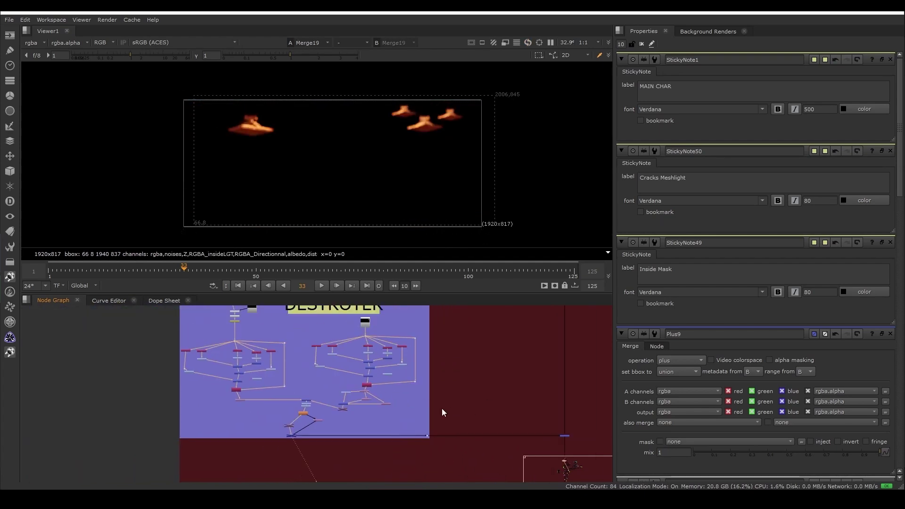
- Display the main-pipe merge that places the DESTROYER group over the sky background
{"action": "middle_click_drag", "start_coordinate": [442, 408], "coordinate": [306, 393]}
{"action": "scroll", "coordinate": [430, 423], "scroll_direction": "up", "scroll_amount": 2}
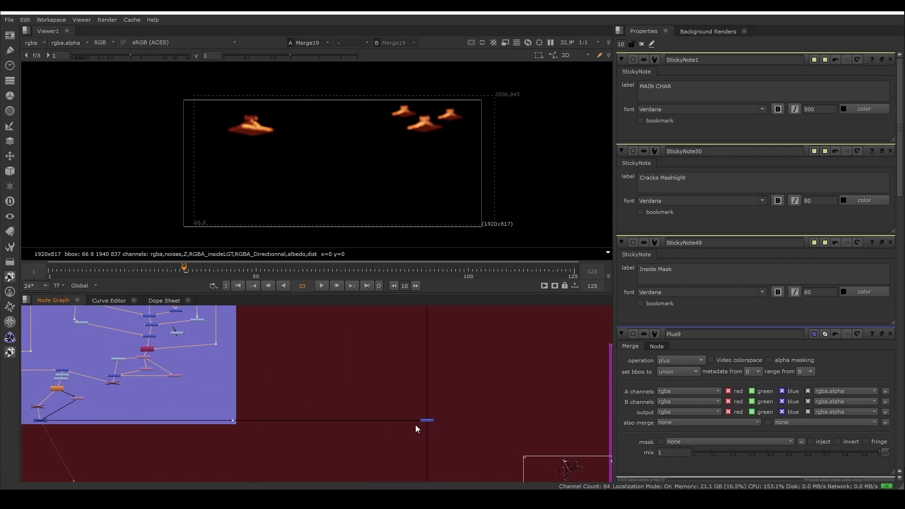
{"action": "left_click", "coordinate": [425, 420]}
{"action": "key", "text": "1"}
{"action": "middle_click_drag", "start_coordinate": [102, 336], "coordinate": [300, 391]}
{"action": "scroll", "coordinate": [301, 391], "scroll_direction": "down", "scroll_amount": 3}
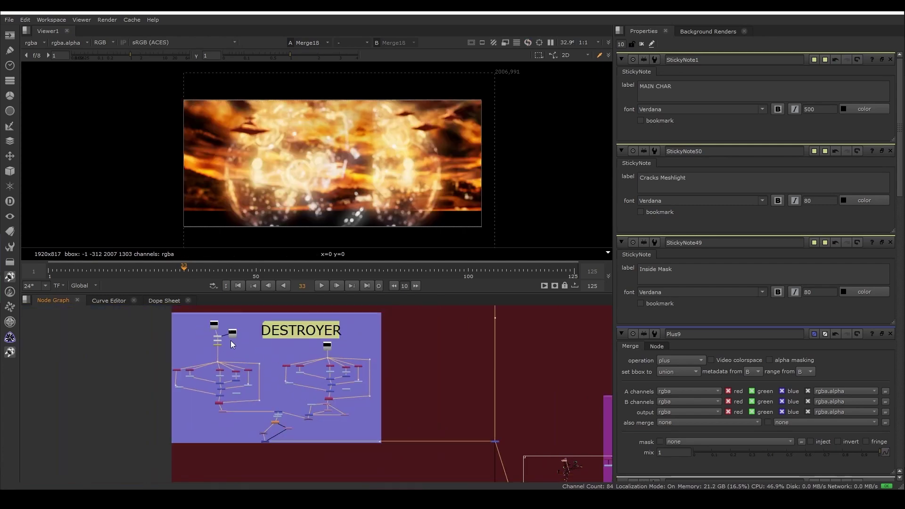
- Inspect the ship render from the first read node of the DESTROYER group up close
{"action": "left_click", "coordinate": [214, 325]}
{"action": "key", "text": "1"}
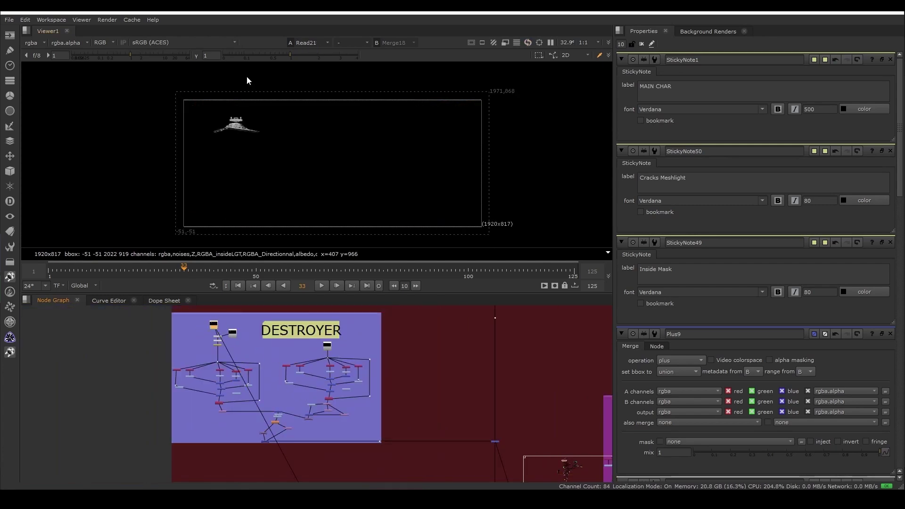
{"action": "scroll", "coordinate": [234, 126], "scroll_direction": "up", "scroll_amount": 3}
{"action": "scroll", "coordinate": [239, 146], "scroll_direction": "up", "scroll_amount": 4}
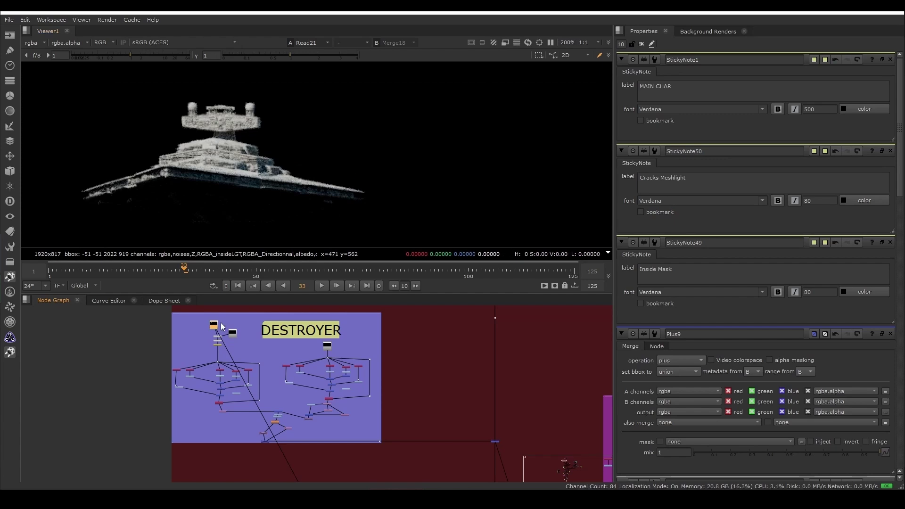
- Compare the ship renders from the DESTROYER group's other two read nodes in the viewer
{"action": "scroll", "coordinate": [224, 325], "scroll_direction": "up", "scroll_amount": 2}
{"action": "left_click", "coordinate": [234, 333]}
{"action": "key", "text": "1"}
{"action": "scroll", "coordinate": [263, 345], "scroll_direction": "down", "scroll_amount": 2}
{"action": "scroll", "coordinate": [329, 360], "scroll_direction": "up", "scroll_amount": 2}
{"action": "left_click", "coordinate": [355, 359]}
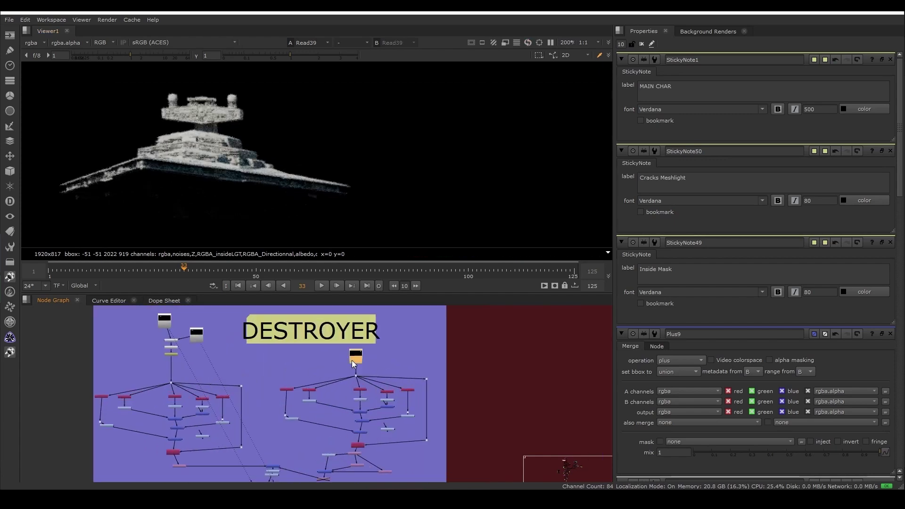
{"action": "key", "text": "1"}
{"action": "left_click", "coordinate": [278, 367]}
{"action": "middle_click_drag", "start_coordinate": [278, 366], "coordinate": [266, 329]}
{"action": "middle_click_drag", "start_coordinate": [176, 327], "coordinate": [198, 376]}
{"action": "left_click", "coordinate": [202, 351]}
{"action": "key", "text": "1"}
{"action": "left_click", "coordinate": [199, 426]}
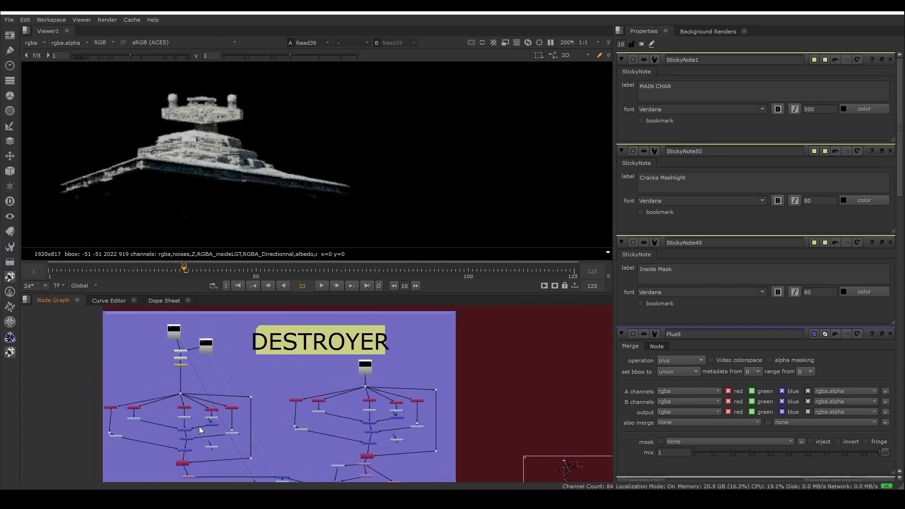
- Examine the individual render passes by viewing the Shuffle nodes of the first DESTROYER branch one after another
{"action": "scroll", "coordinate": [198, 426], "scroll_direction": "up", "scroll_amount": 3}
{"action": "left_click", "coordinate": [214, 383]}
{"action": "key", "text": "1"}
{"action": "scroll", "coordinate": [80, 408], "scroll_direction": "down", "scroll_amount": 2}
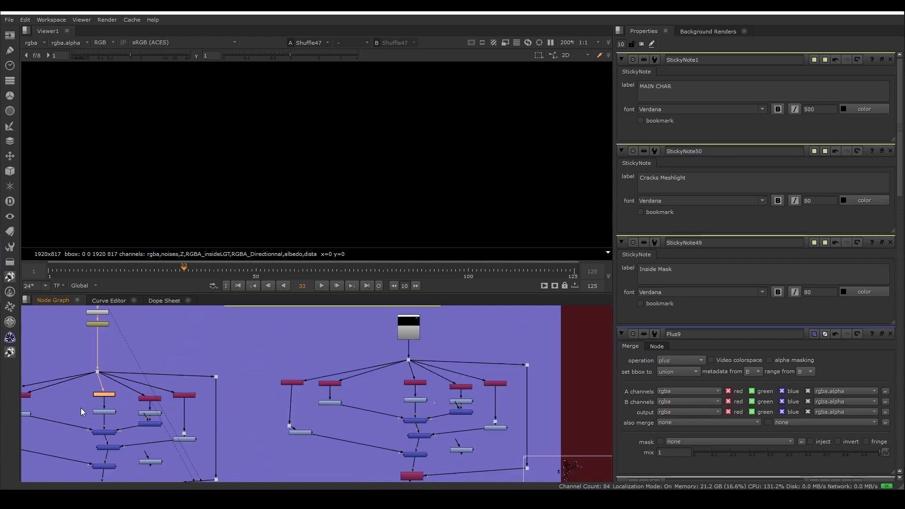
{"action": "middle_click_drag", "start_coordinate": [80, 408], "coordinate": [236, 406]}
{"action": "left_click", "coordinate": [176, 394]}
{"action": "key", "text": "1"}
{"action": "left_click", "coordinate": [142, 393]}
{"action": "key", "text": "1"}
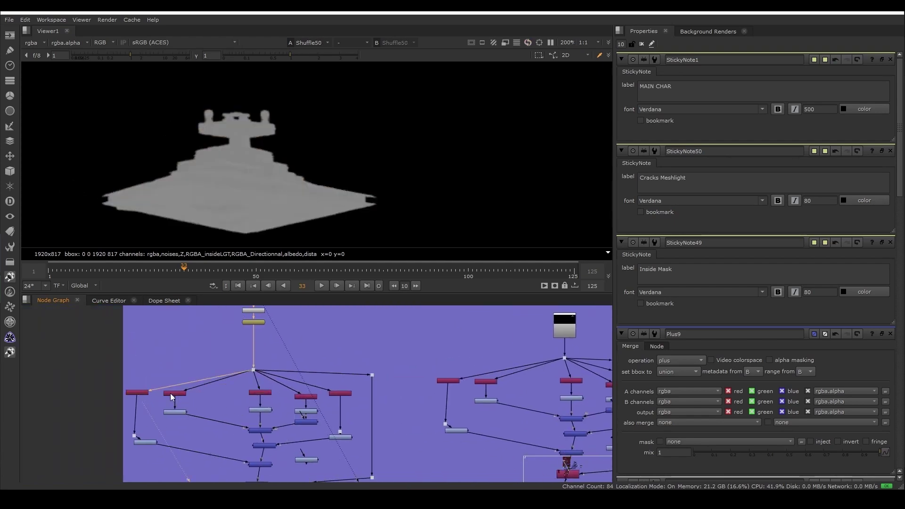
{"action": "left_click", "coordinate": [306, 397]}
{"action": "key", "text": "1"}
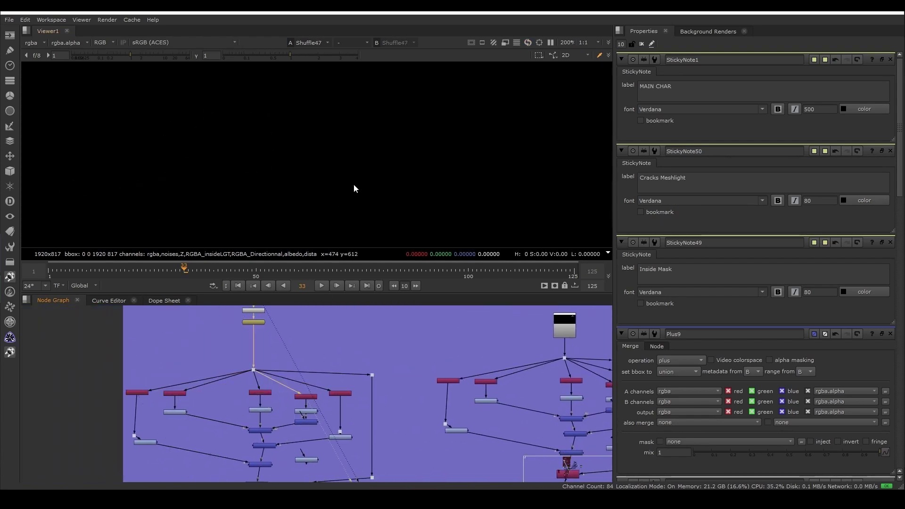
- View the outermost Shuffle pass of the second DESTROYER branch
{"action": "scroll", "coordinate": [353, 186], "scroll_direction": "down", "scroll_amount": 3}
{"action": "middle_click_drag", "start_coordinate": [457, 379], "coordinate": [350, 359]}
{"action": "left_click", "coordinate": [343, 361]}
{"action": "key", "text": "1"}
{"action": "scroll", "coordinate": [346, 370], "scroll_direction": "down", "scroll_amount": 4}
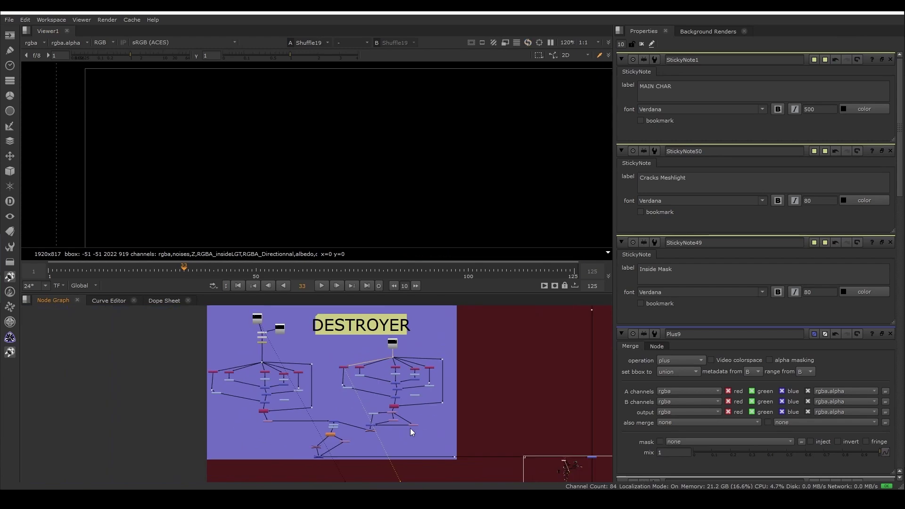
- Return the viewer to the main-pipe merge for the DESTROYER group and check how the ships blend into the sky
{"action": "middle_click_drag", "start_coordinate": [410, 429], "coordinate": [252, 390]}
{"action": "scroll", "coordinate": [433, 399], "scroll_direction": "up", "scroll_amount": 1}
{"action": "left_click", "coordinate": [434, 420]}
{"action": "key", "text": "1"}
{"action": "scroll", "coordinate": [384, 191], "scroll_direction": "down", "scroll_amount": 2}
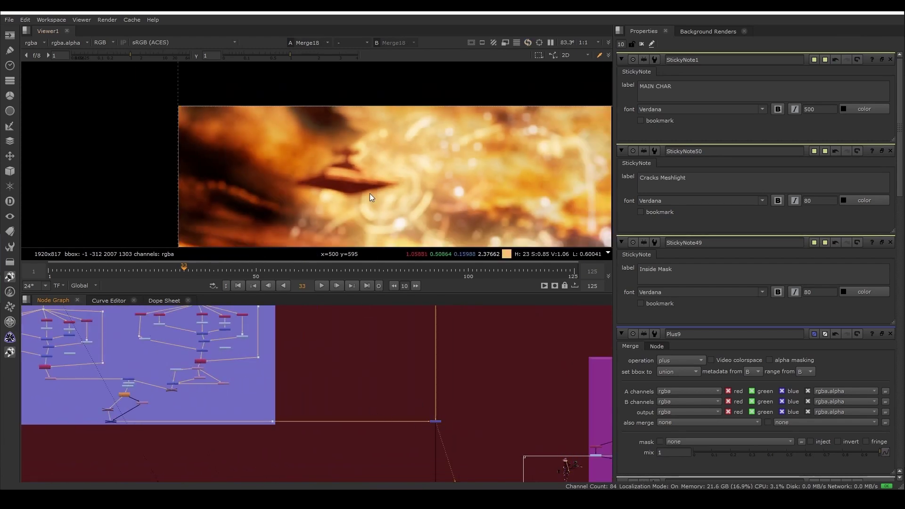
{"action": "scroll", "coordinate": [398, 191], "scroll_direction": "down", "scroll_amount": 2}
{"action": "scroll", "coordinate": [499, 161], "scroll_direction": "down", "scroll_amount": 2}
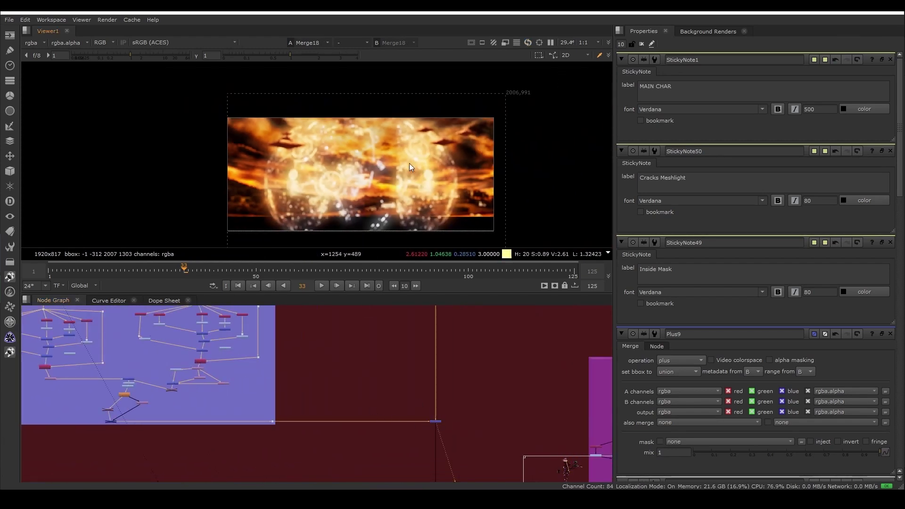
{"action": "scroll", "coordinate": [349, 150], "scroll_direction": "down", "scroll_amount": 1}
- Display the CITY source render, followed by the main-pipe merge that adds the city to the comp
{"action": "scroll", "coordinate": [480, 411], "scroll_direction": "down", "scroll_amount": 3}
{"action": "scroll", "coordinate": [513, 368], "scroll_direction": "up", "scroll_amount": 2}
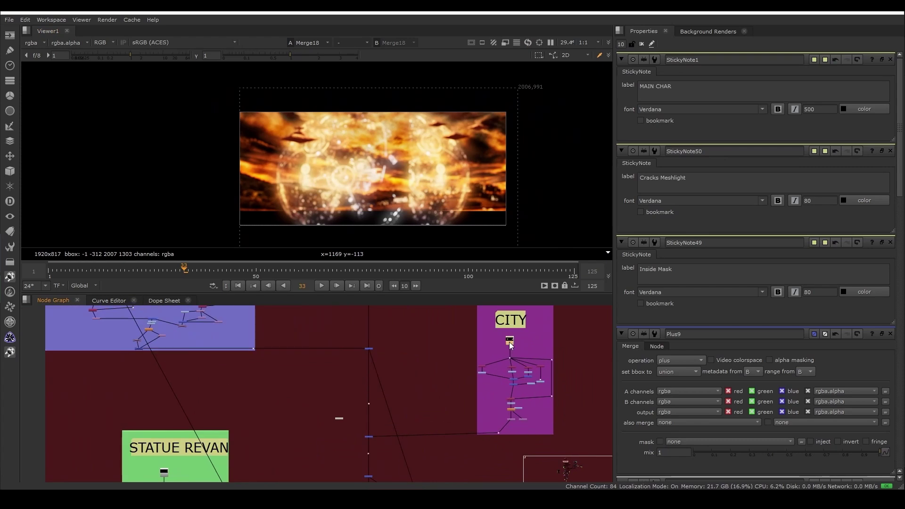
{"action": "key", "text": "1"}
{"action": "scroll", "coordinate": [292, 388], "scroll_direction": "up", "scroll_amount": 5}
{"action": "left_click", "coordinate": [248, 395]}
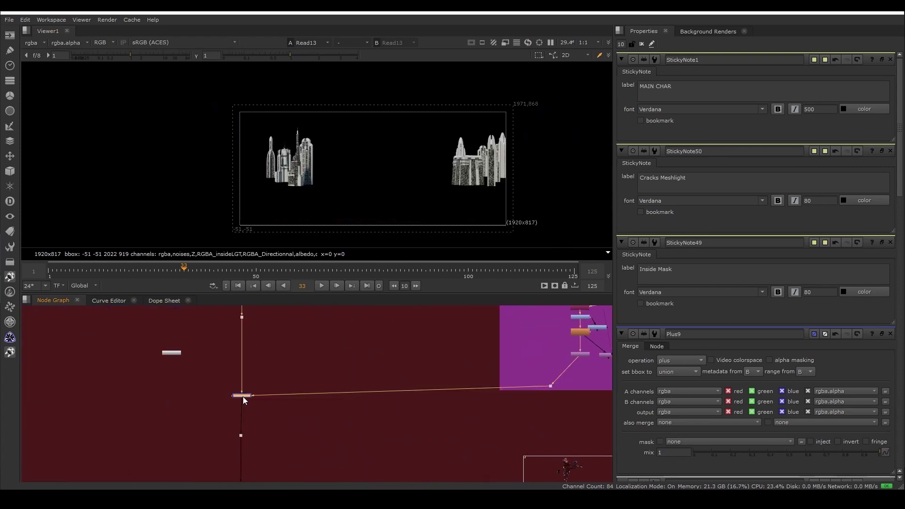
{"action": "scroll", "coordinate": [297, 185], "scroll_direction": "up", "scroll_amount": 2}
{"action": "key", "text": "1"}
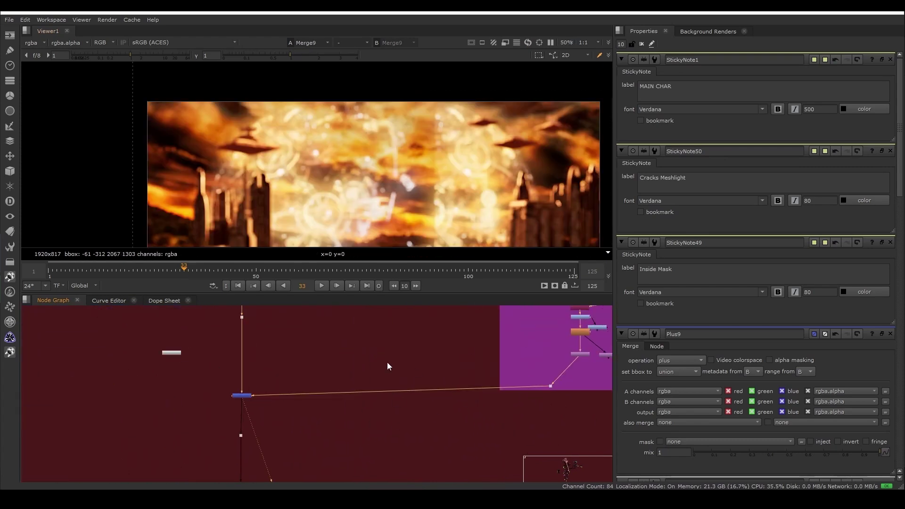
{"action": "scroll", "coordinate": [439, 207], "scroll_direction": "down", "scroll_amount": 2}
{"action": "middle_click_drag", "start_coordinate": [471, 222], "coordinate": [462, 185]}
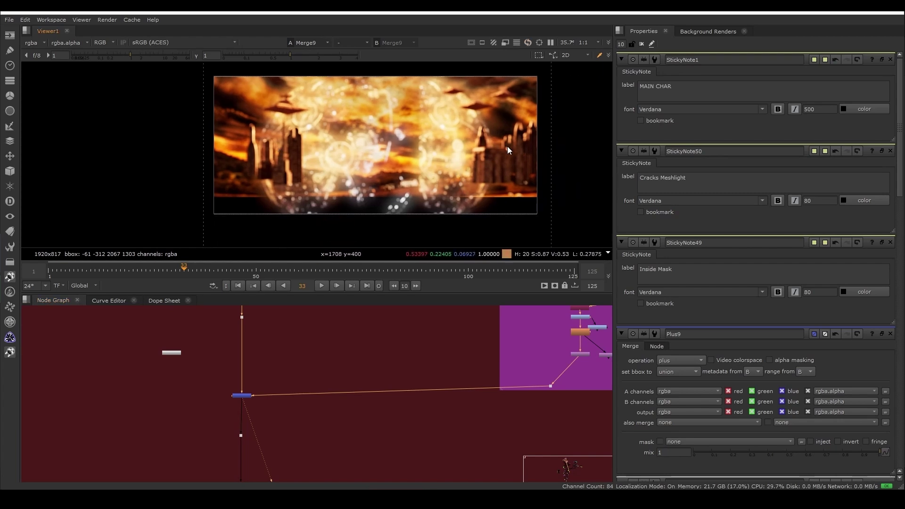
- Display the main-pipe merge that adds the STATUE REVAN group to the comp
{"action": "scroll", "coordinate": [364, 383], "scroll_direction": "down", "scroll_amount": 5}
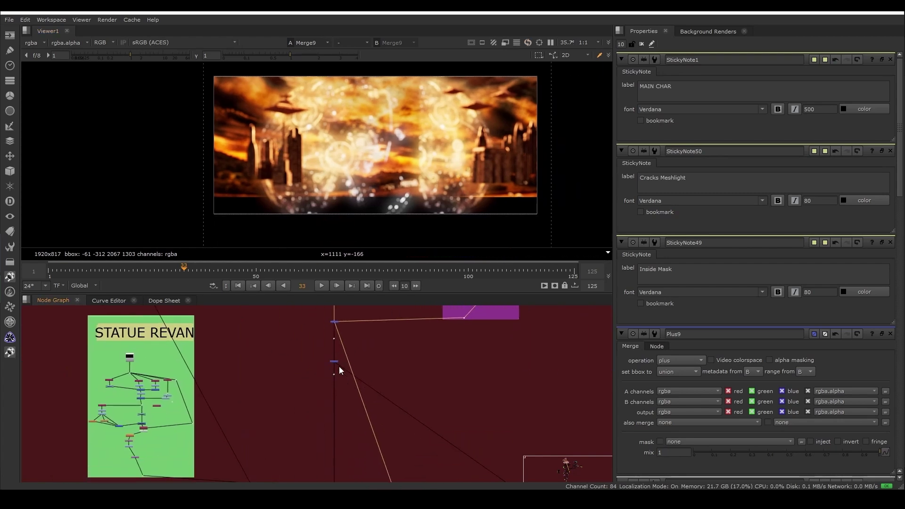
{"action": "scroll", "coordinate": [307, 401], "scroll_direction": "down", "scroll_amount": 3}
{"action": "scroll", "coordinate": [258, 396], "scroll_direction": "up", "scroll_amount": 2}
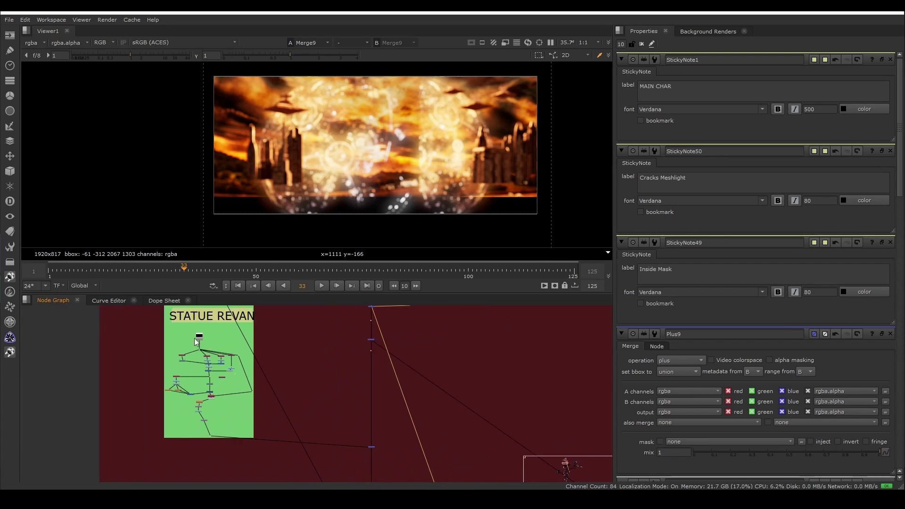
{"action": "scroll", "coordinate": [375, 457], "scroll_direction": "up", "scroll_amount": 2}
{"action": "left_click", "coordinate": [378, 449]}
{"action": "key", "text": "1"}
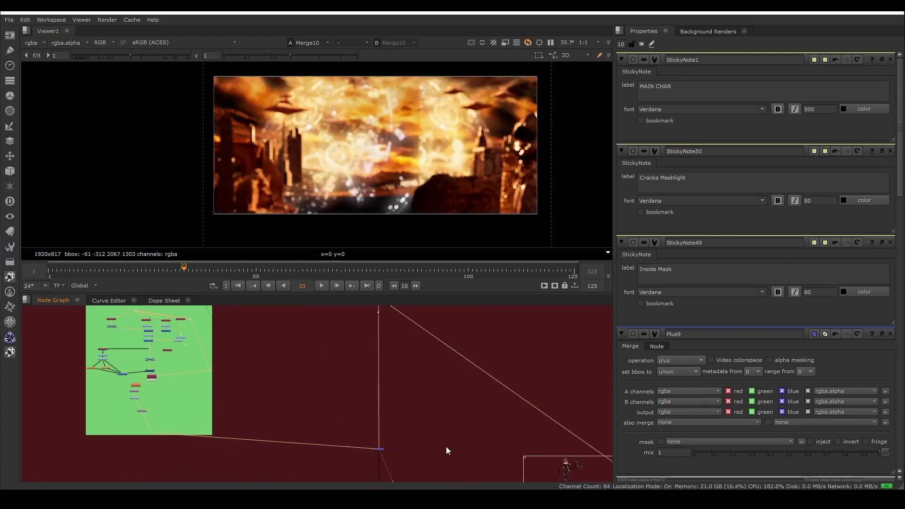
- Display the main-pipe merge below the statue, just above the pair of stacked light-blue nodes
{"action": "scroll", "coordinate": [403, 395], "scroll_direction": "down", "scroll_amount": 3}
{"action": "scroll", "coordinate": [414, 446], "scroll_direction": "up", "scroll_amount": 6}
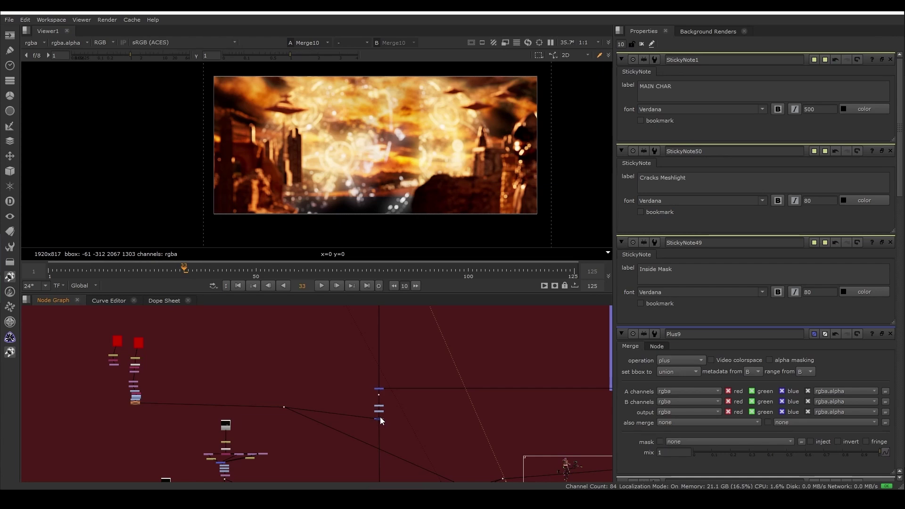
{"action": "scroll", "coordinate": [377, 389], "scroll_direction": "up", "scroll_amount": 3}
{"action": "left_click", "coordinate": [378, 390]}
{"action": "key", "text": "1"}
{"action": "middle_click_drag", "start_coordinate": [408, 445], "coordinate": [402, 371]}
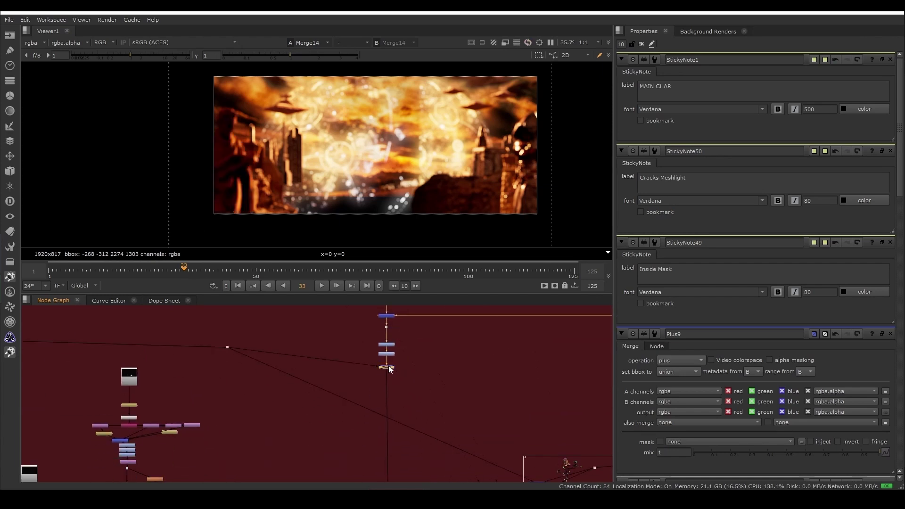
- View the comp at the next two main-pipe merges, down to the one that adds the foreground fire
{"action": "scroll", "coordinate": [388, 365], "scroll_direction": "down", "scroll_amount": 3}
{"action": "scroll", "coordinate": [380, 408], "scroll_direction": "up", "scroll_amount": 3}
{"action": "left_click", "coordinate": [379, 405]}
{"action": "key", "text": "1"}
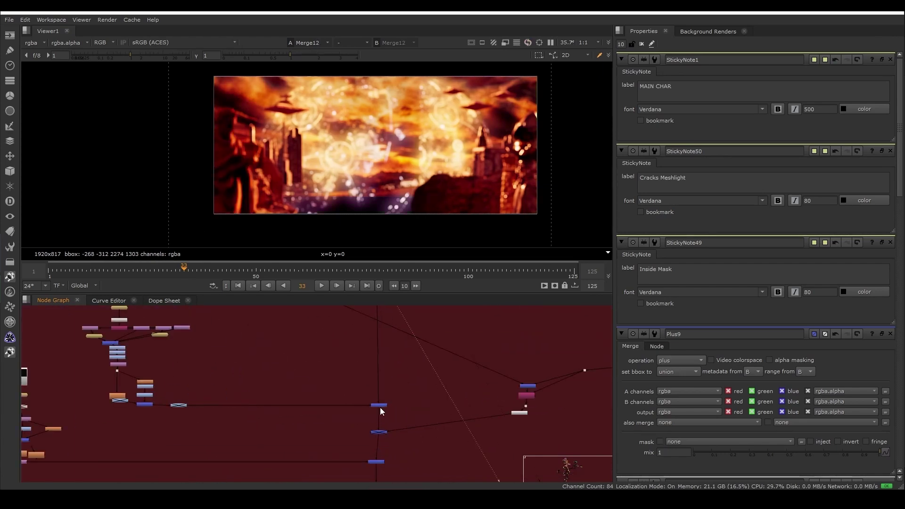
{"action": "scroll", "coordinate": [330, 396], "scroll_direction": "down", "scroll_amount": 3}
{"action": "scroll", "coordinate": [230, 352], "scroll_direction": "up", "scroll_amount": 2}
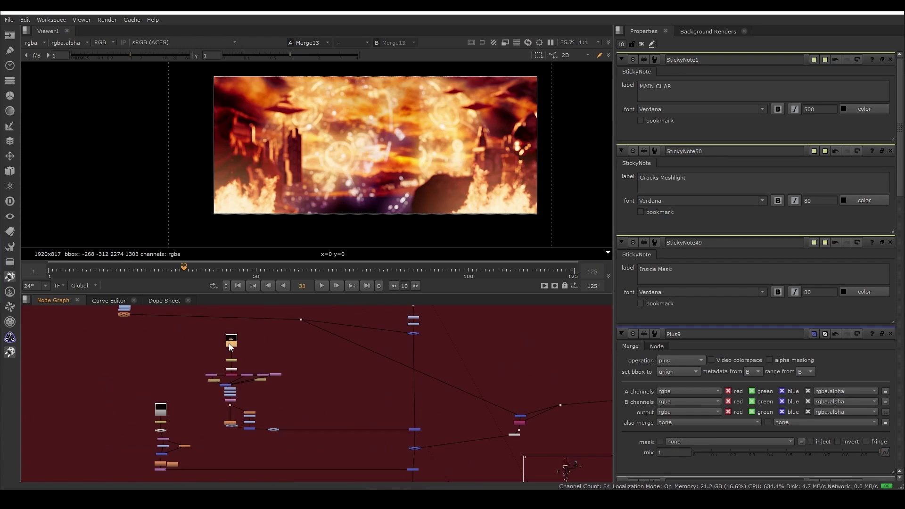
- Display the source fire footage, followed by the main-pipe merge stage where the fire is in the comp
{"action": "left_click", "coordinate": [230, 347]}
{"action": "key", "text": "1"}
{"action": "scroll", "coordinate": [408, 438], "scroll_direction": "up", "scroll_amount": 2}
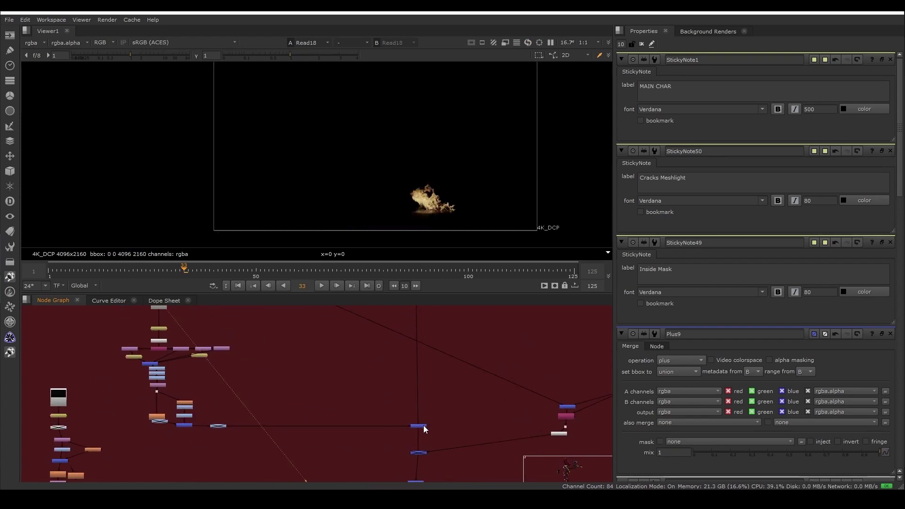
{"action": "left_click", "coordinate": [418, 426]}
{"action": "key", "text": "1"}
{"action": "scroll", "coordinate": [407, 393], "scroll_direction": "up", "scroll_amount": 3}
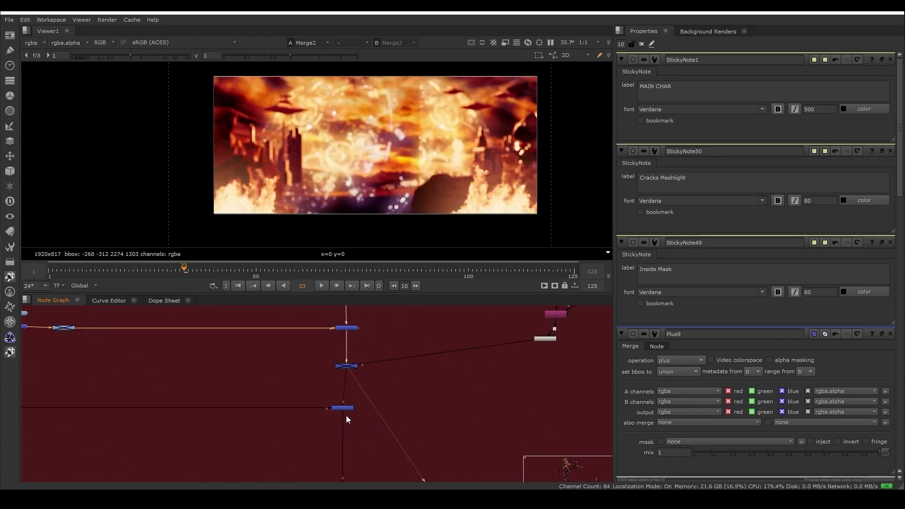
- View the comp at the merge below the fire elements and at the smoke merge further down the main pipe
{"action": "left_click", "coordinate": [342, 407]}
{"action": "key", "text": "1"}
{"action": "scroll", "coordinate": [336, 415], "scroll_direction": "down", "scroll_amount": 3}
{"action": "scroll", "coordinate": [349, 406], "scroll_direction": "up", "scroll_amount": 2}
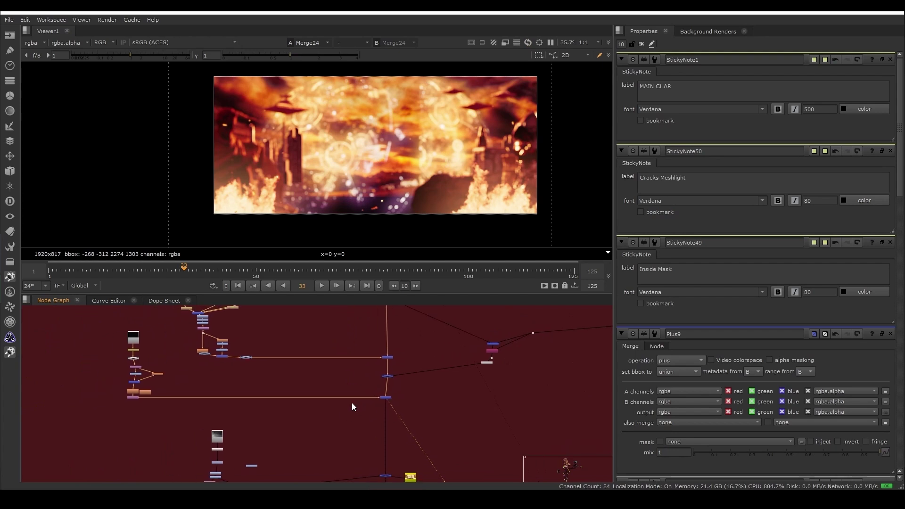
{"action": "middle_click_drag", "start_coordinate": [367, 415], "coordinate": [403, 357]}
{"action": "scroll", "coordinate": [400, 398], "scroll_direction": "up", "scroll_amount": 2}
{"action": "left_click", "coordinate": [399, 398]}
{"action": "key", "text": "1"}
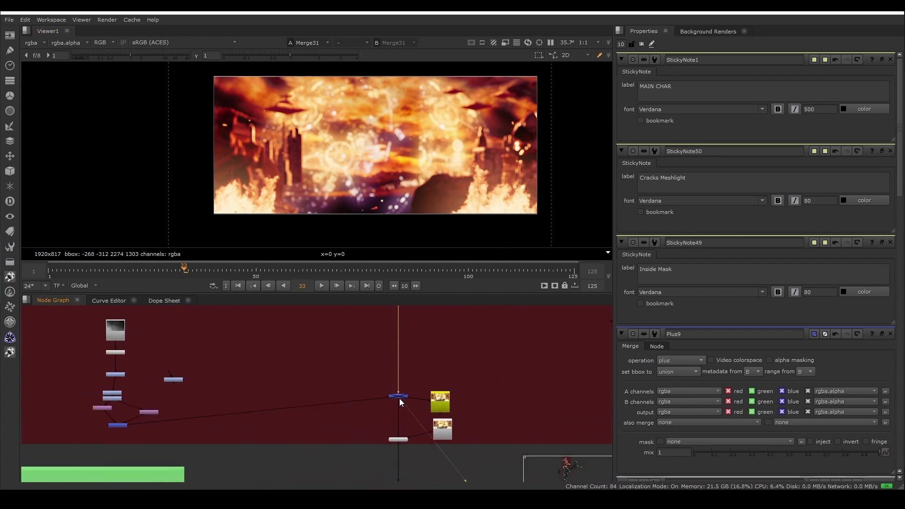
- Open the smoke merge's properties, display the source smoke footage, and view the comp at the switch node below
{"action": "double_click", "coordinate": [400, 398]}
{"action": "left_click", "coordinate": [115, 330]}
{"action": "key", "text": "1"}
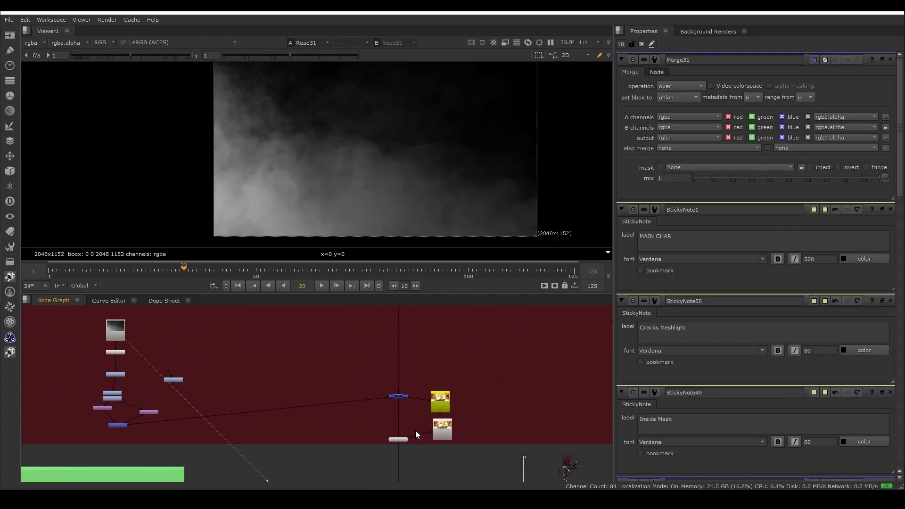
{"action": "left_click", "coordinate": [398, 439]}
{"action": "key", "text": "1"}
{"action": "scroll", "coordinate": [359, 432], "scroll_direction": "down", "scroll_amount": 5}
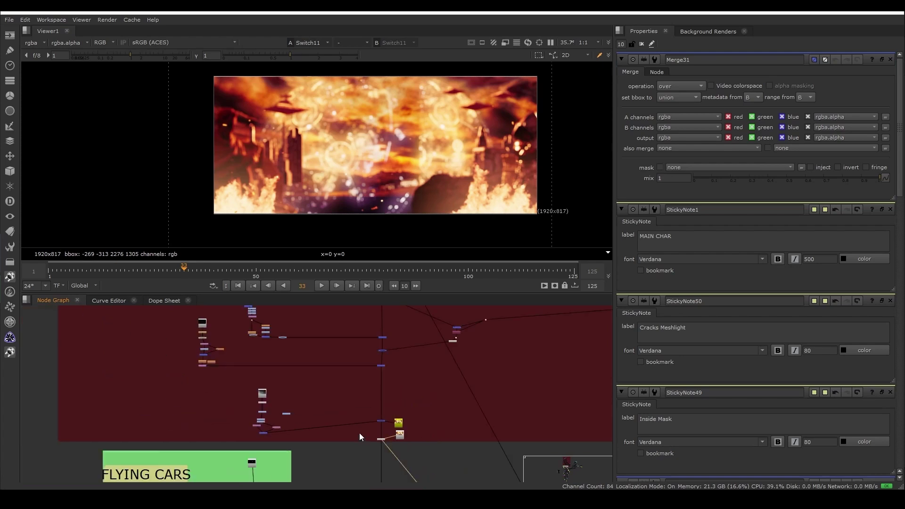
- View the comp at the main-pipe merge that adds the flying cars
{"action": "middle_click_drag", "start_coordinate": [370, 431], "coordinate": [392, 393]}
{"action": "scroll", "coordinate": [386, 428], "scroll_direction": "down", "scroll_amount": 2}
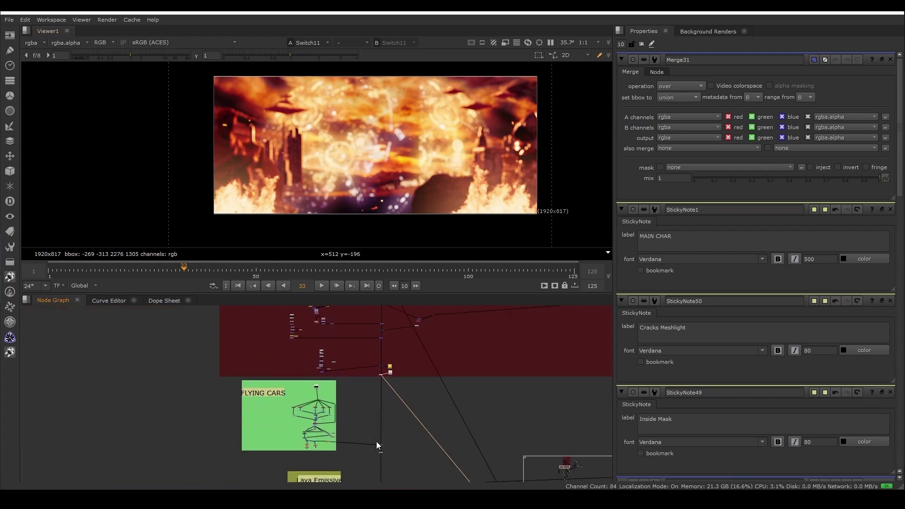
{"action": "scroll", "coordinate": [377, 446], "scroll_direction": "up", "scroll_amount": 2}
{"action": "scroll", "coordinate": [378, 450], "scroll_direction": "up", "scroll_amount": 3}
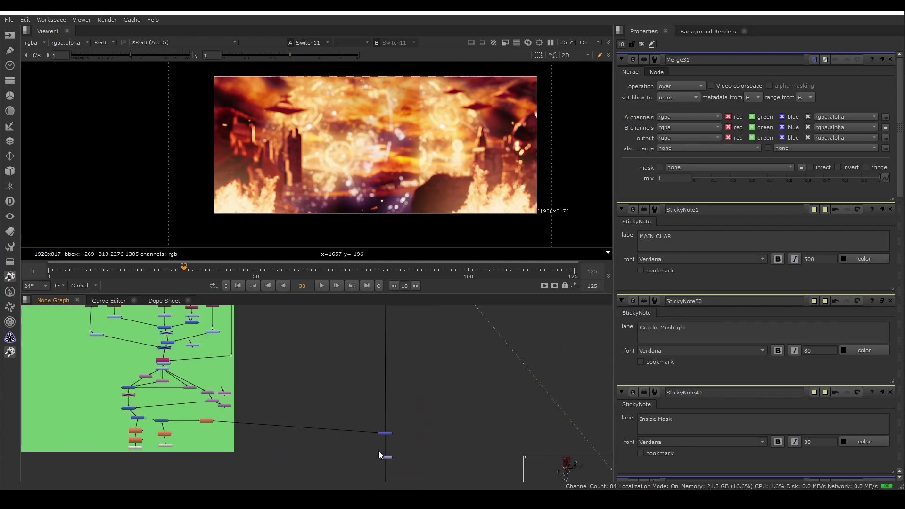
{"action": "scroll", "coordinate": [382, 441], "scroll_direction": "up", "scroll_amount": 1}
{"action": "left_click", "coordinate": [382, 431]}
{"action": "key", "text": "1"}
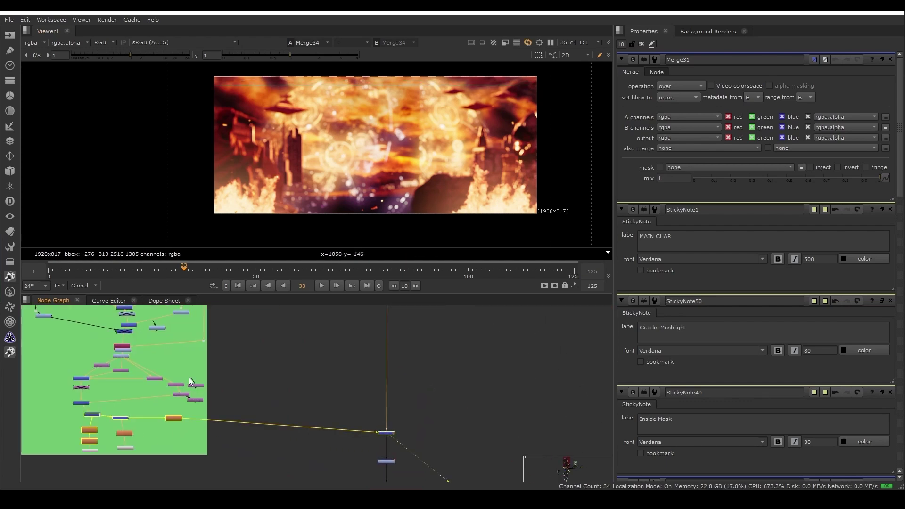
- Display the source render at the top of the FLYING CARS group
{"action": "scroll", "coordinate": [188, 377], "scroll_direction": "up", "scroll_amount": 5}
{"action": "scroll", "coordinate": [189, 377], "scroll_direction": "left", "scroll_amount": 4}
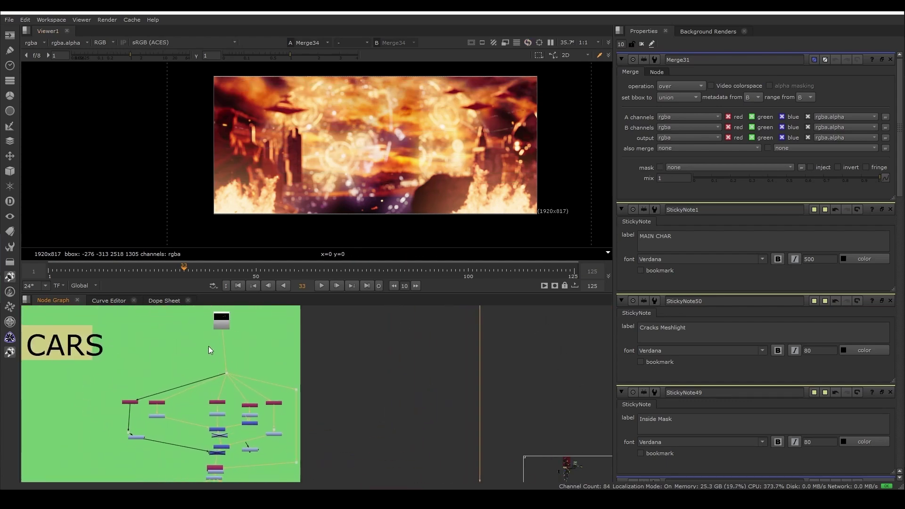
{"action": "left_click", "coordinate": [220, 325]}
{"action": "key", "text": "1"}
{"action": "scroll", "coordinate": [326, 442], "scroll_direction": "down", "scroll_amount": 3}
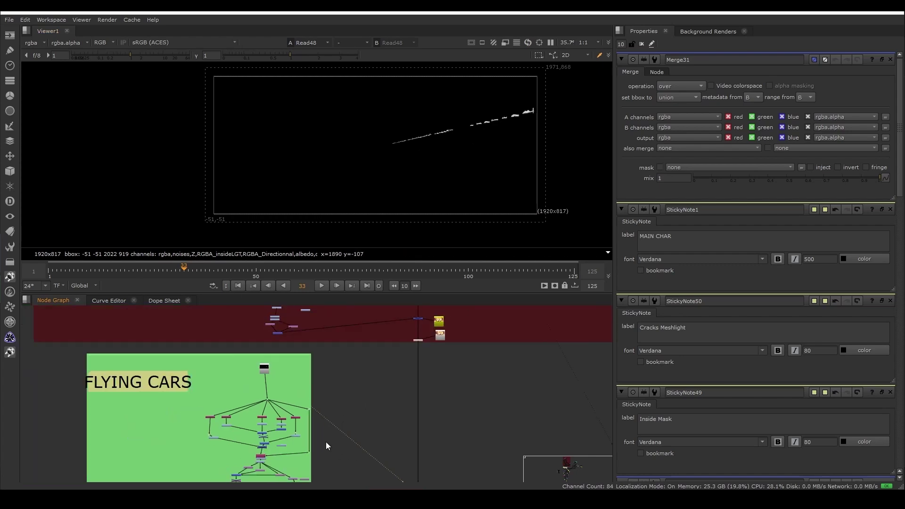
- View the comp back at the flying cars merge, followed by the colour correction directly below it
{"action": "scroll", "coordinate": [326, 442], "scroll_direction": "up", "scroll_amount": 8}
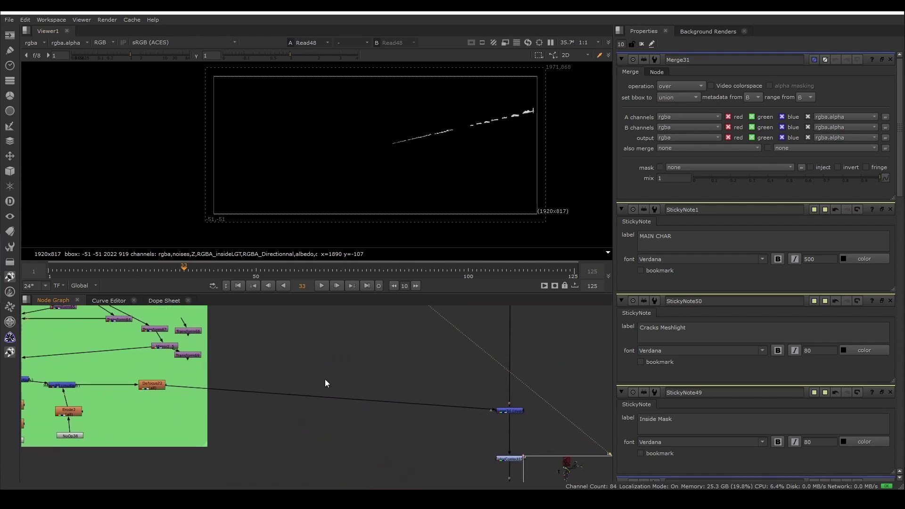
{"action": "left_click", "coordinate": [507, 411]}
{"action": "key", "text": "1"}
{"action": "scroll", "coordinate": [395, 391], "scroll_direction": "down", "scroll_amount": 5}
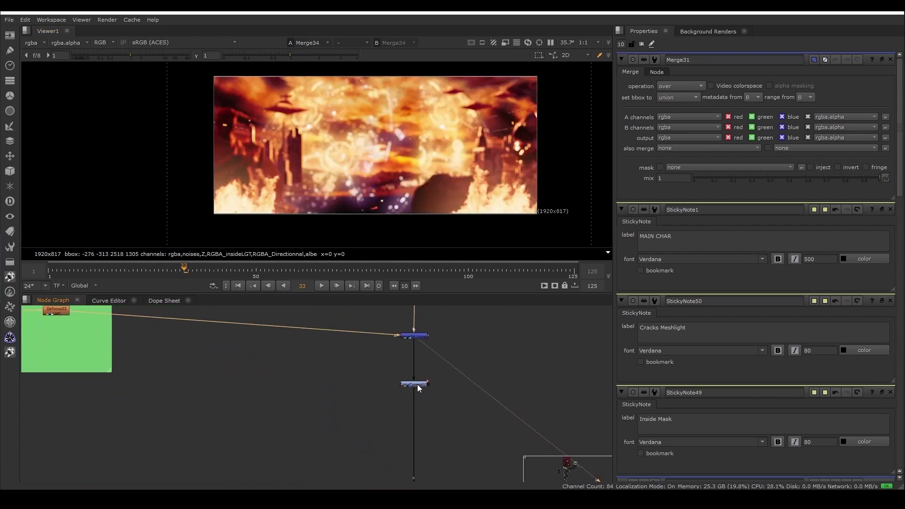
{"action": "scroll", "coordinate": [418, 400], "scroll_direction": "up", "scroll_amount": 3}
{"action": "scroll", "coordinate": [418, 408], "scroll_direction": "down", "scroll_amount": 2}
{"action": "middle_click_drag", "start_coordinate": [420, 445], "coordinate": [396, 416]}
- Examine the layout of the MAIN CHAR group and the Masks group that feeds it
{"action": "scroll", "coordinate": [411, 379], "scroll_direction": "down", "scroll_amount": 6}
{"action": "scroll", "coordinate": [396, 415], "scroll_direction": "down", "scroll_amount": 3}
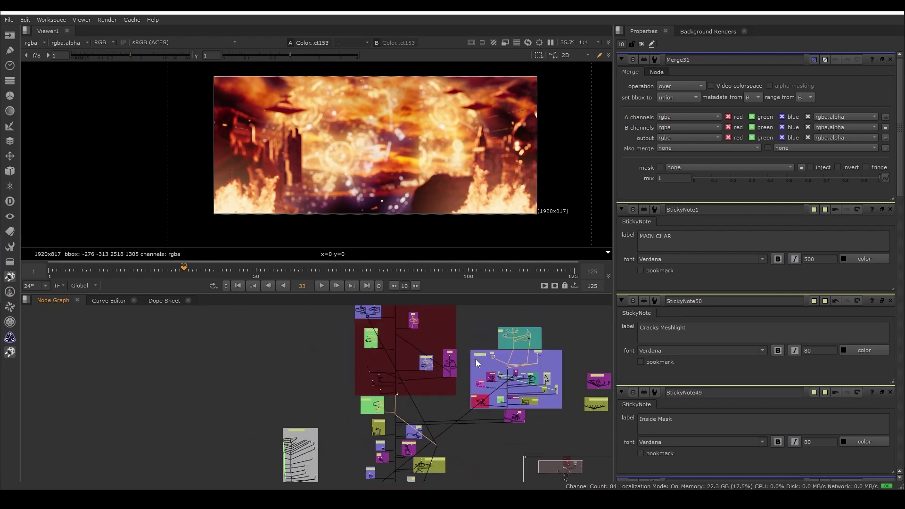
{"action": "middle_click_drag", "start_coordinate": [449, 353], "coordinate": [404, 352]}
{"action": "scroll", "coordinate": [412, 325], "scroll_direction": "up", "scroll_amount": 8}
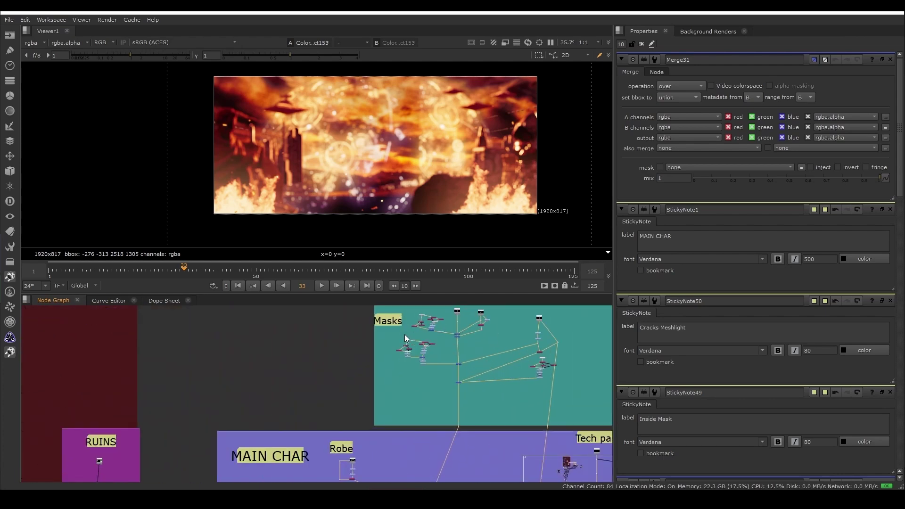
{"action": "scroll", "coordinate": [391, 327], "scroll_direction": "down", "scroll_amount": 8}
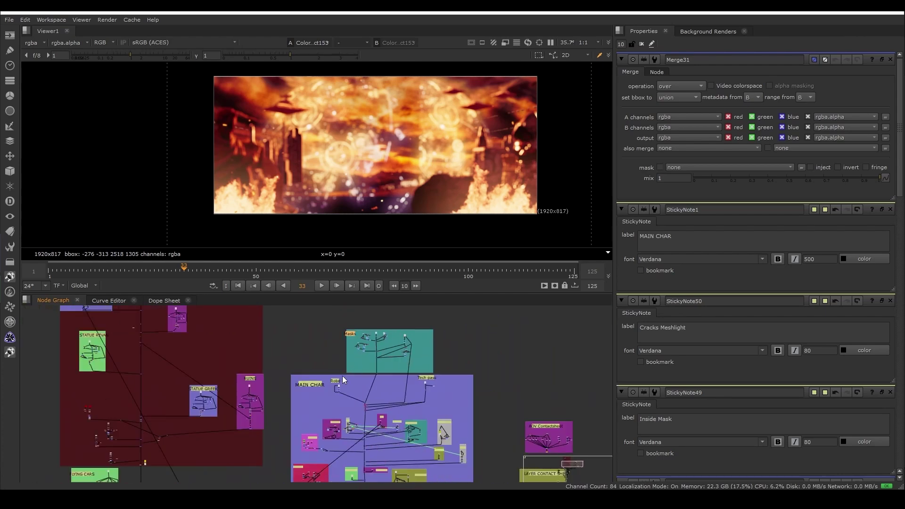
{"action": "left_click_drag", "start_coordinate": [311, 334], "coordinate": [419, 446]}
{"action": "scroll", "coordinate": [350, 351], "scroll_direction": "up", "scroll_amount": 8}
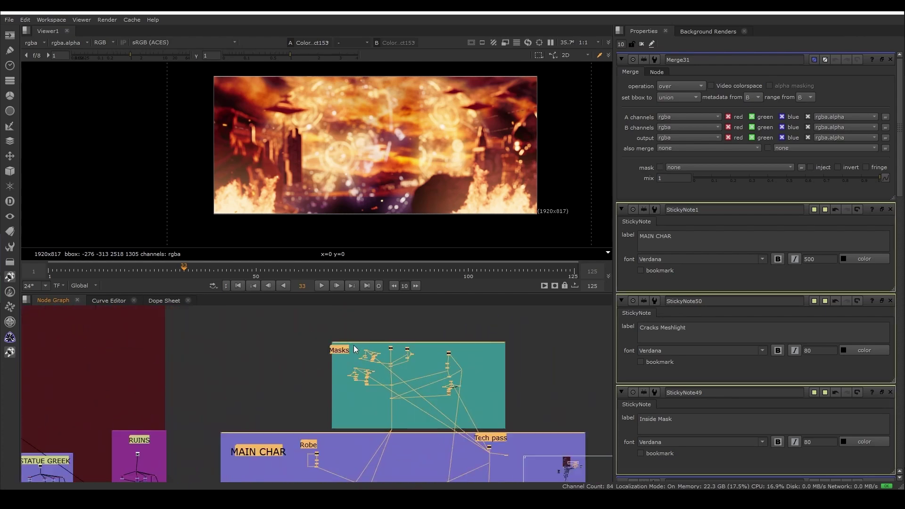
{"action": "left_click", "coordinate": [346, 377]}
{"action": "scroll", "coordinate": [389, 366], "scroll_direction": "up", "scroll_amount": 4}
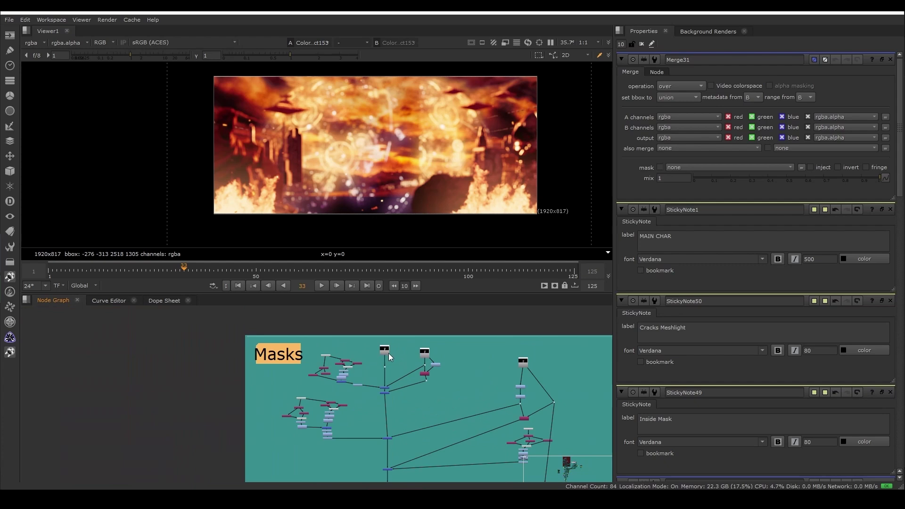
- Display the three source character renders in the Masks group one after another
{"action": "scroll", "coordinate": [362, 359], "scroll_direction": "up", "scroll_amount": 3}
{"action": "scroll", "coordinate": [404, 351], "scroll_direction": "up", "scroll_amount": 1}
{"action": "left_click", "coordinate": [401, 348]}
{"action": "key", "text": "1"}
{"action": "left_click", "coordinate": [422, 375]}
{"action": "middle_click_drag", "start_coordinate": [422, 375], "coordinate": [322, 382]}
{"action": "key", "text": "1"}
{"action": "left_click", "coordinate": [526, 377]}
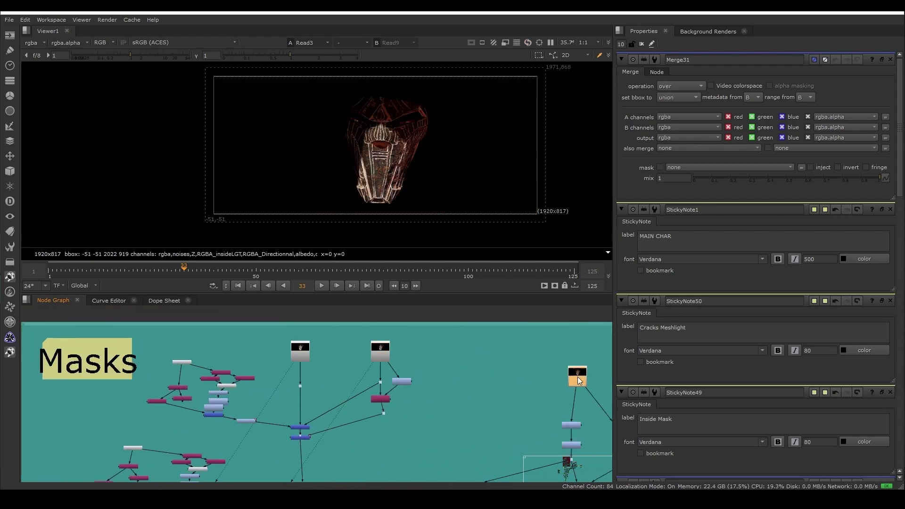
{"action": "key", "text": "1"}
{"action": "left_click", "coordinate": [507, 383]}
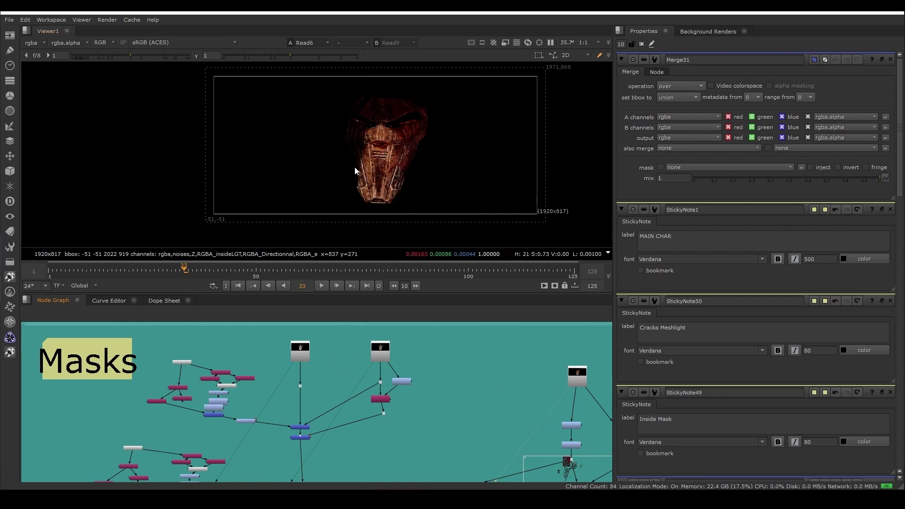
- Compare the Read9, Read3 and Read6 renders up close on the character's face
{"action": "scroll", "coordinate": [354, 167], "scroll_direction": "up", "scroll_amount": 3}
{"action": "key", "text": "1"}
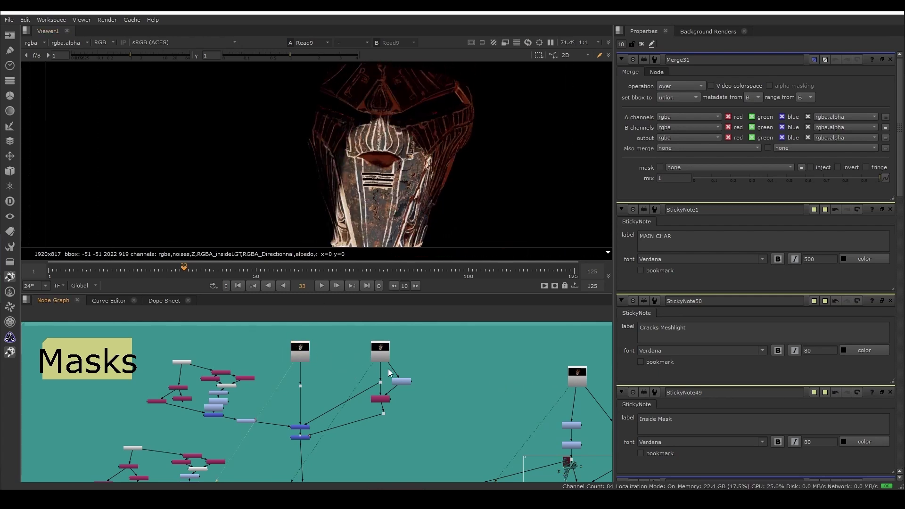
{"action": "key", "text": "2"}
{"action": "left_click", "coordinate": [339, 350]}
{"action": "key", "text": "1"}
{"action": "key", "text": "2"}
{"action": "key", "text": "3"}
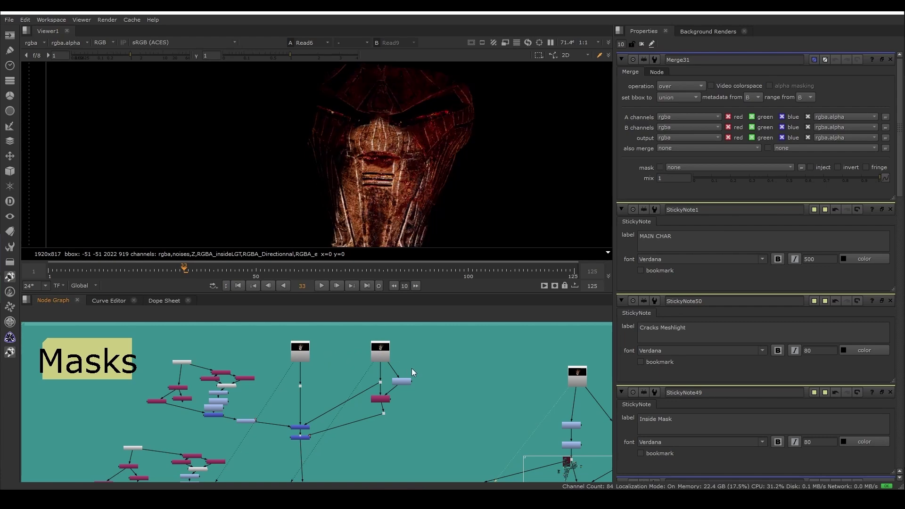
{"action": "key", "text": "4"}
{"action": "scroll", "coordinate": [370, 194], "scroll_direction": "up", "scroll_amount": 2}
{"action": "key", "text": "2"}
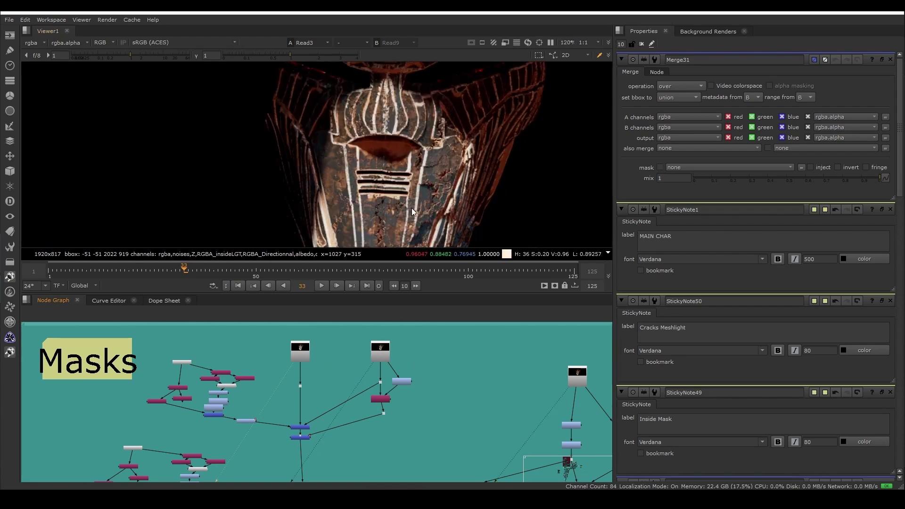
- Switch back and forth between the Read9 and Read3 renders to compare the mask's surface detail
{"action": "key", "text": "3"}
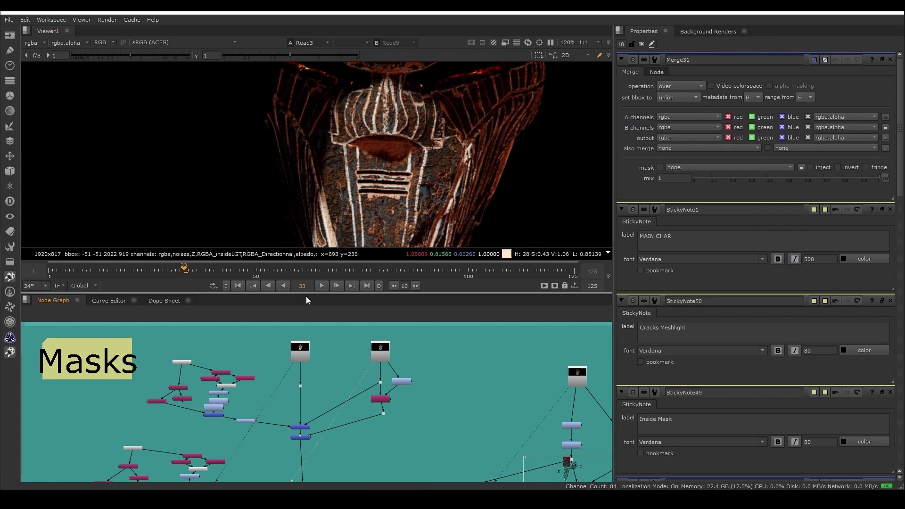
{"action": "key", "text": "2"}
{"action": "key", "text": "3"}
{"action": "key", "text": "2"}
{"action": "key", "text": "3"}
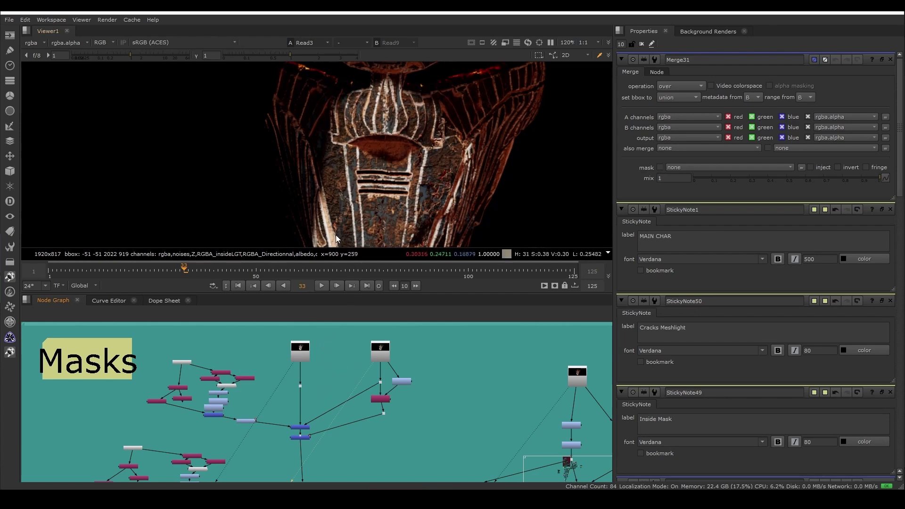
- Inspect the mask's lower face in Read9 and Read3, and the whole mask in Read6
{"action": "scroll", "coordinate": [345, 193], "scroll_direction": "down", "scroll_amount": 3}
{"action": "scroll", "coordinate": [363, 196], "scroll_direction": "up", "scroll_amount": 3}
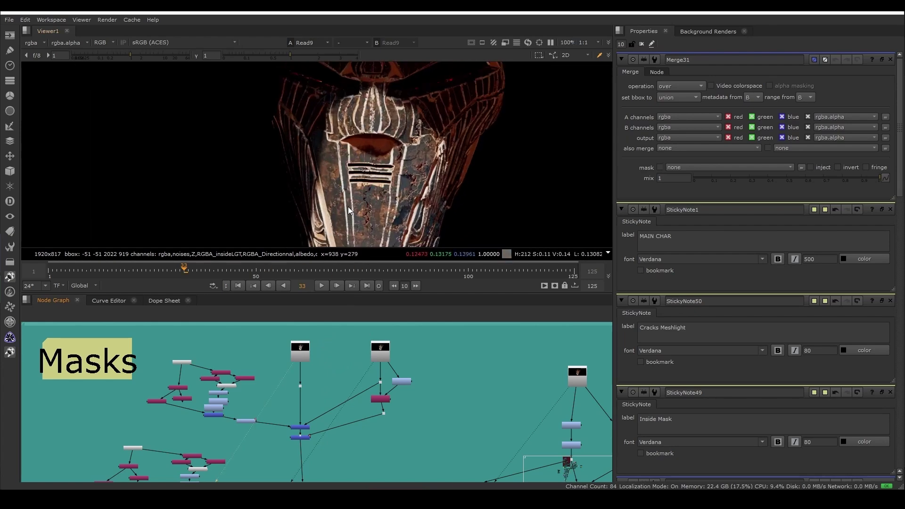
{"action": "key", "text": "2"}
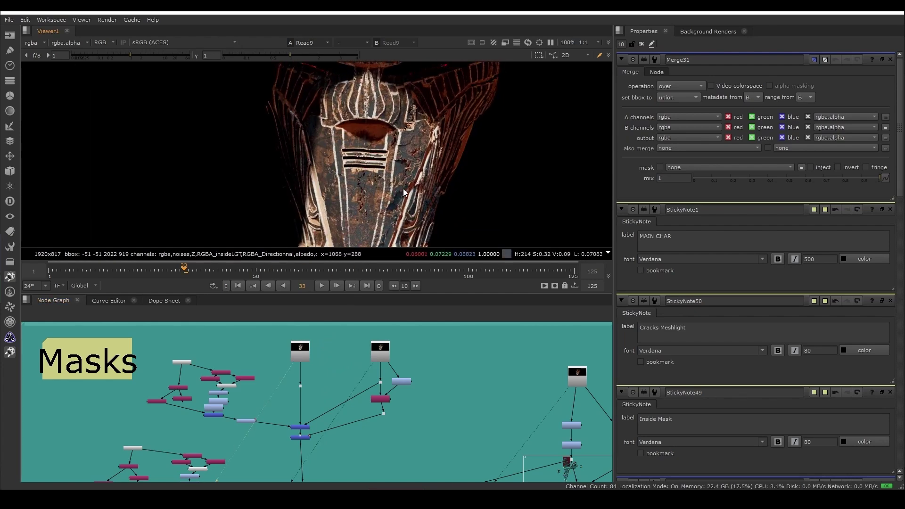
{"action": "scroll", "coordinate": [377, 194], "scroll_direction": "up", "scroll_amount": 3}
{"action": "scroll", "coordinate": [375, 195], "scroll_direction": "down", "scroll_amount": 2}
{"action": "key", "text": "6"}
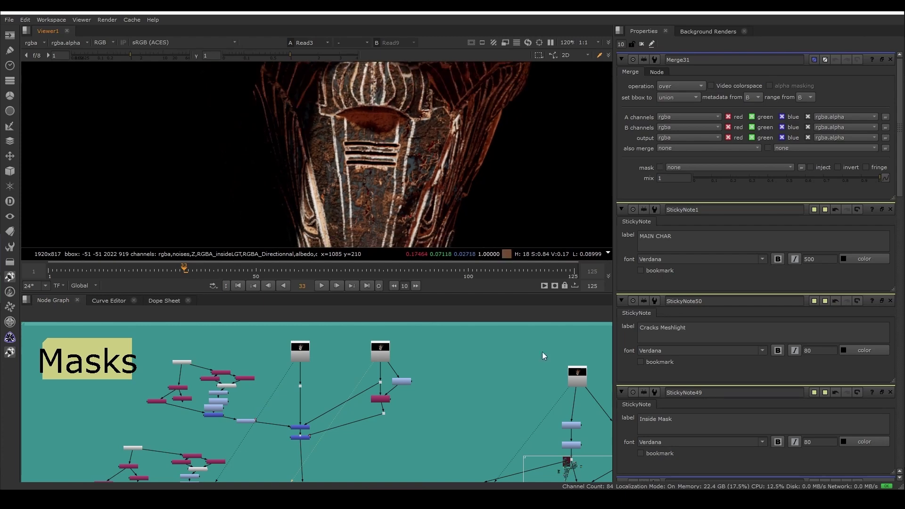
{"action": "scroll", "coordinate": [391, 191], "scroll_direction": "down", "scroll_amount": 3}
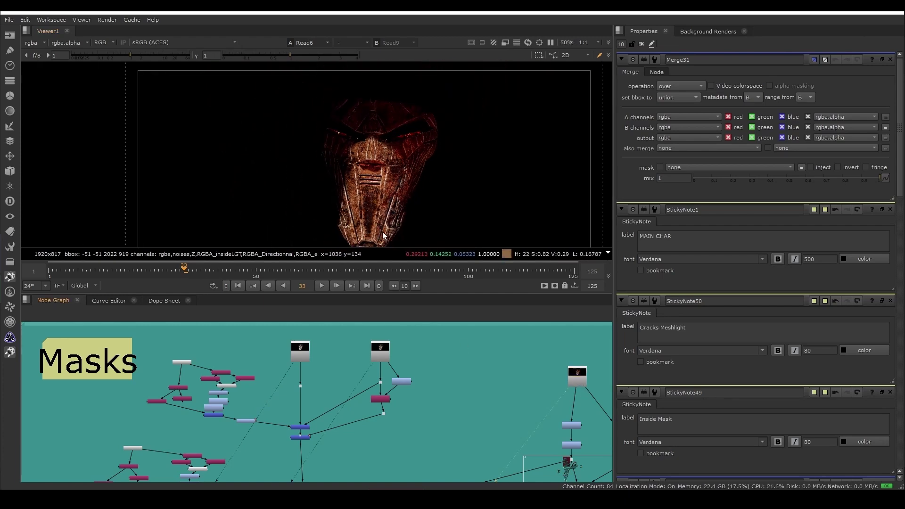
{"action": "scroll", "coordinate": [384, 202], "scroll_direction": "up", "scroll_amount": 1}
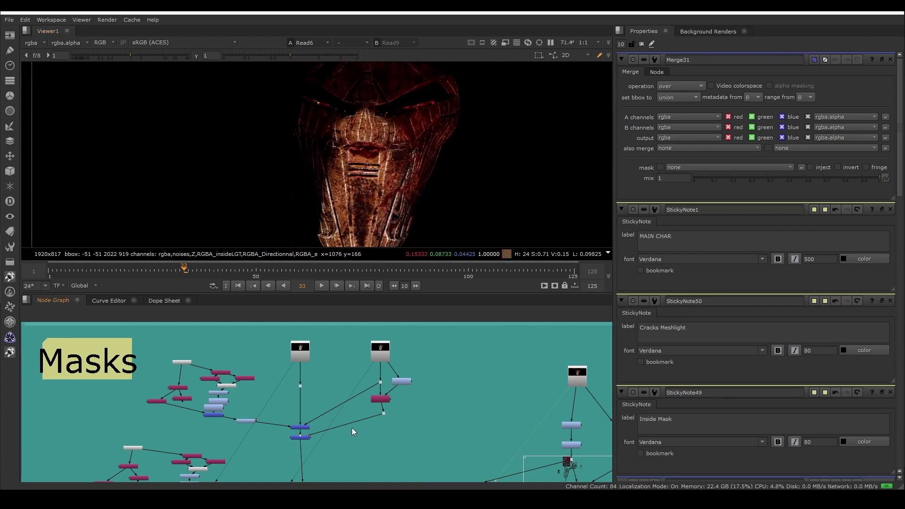
- View the merge combining Read9 and Read3 in the Masks group, and move that node slightly up its pipe
{"action": "middle_click_drag", "start_coordinate": [351, 428], "coordinate": [457, 391]}
{"action": "scroll", "coordinate": [412, 392], "scroll_direction": "up", "scroll_amount": 2}
{"action": "left_click", "coordinate": [418, 389]}
{"action": "key", "text": "1"}
{"action": "middle_click_drag", "start_coordinate": [440, 337], "coordinate": [414, 382]}
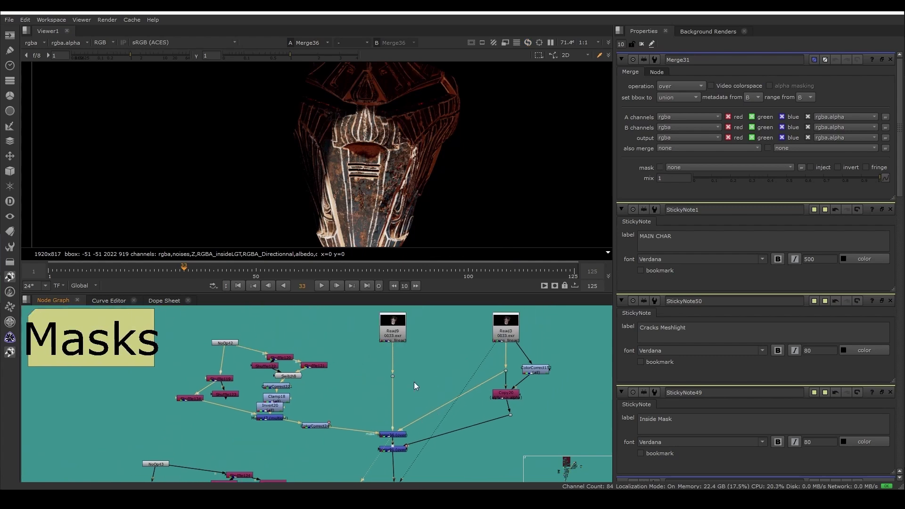
{"action": "left_click_drag", "start_coordinate": [391, 434], "coordinate": [391, 419]}
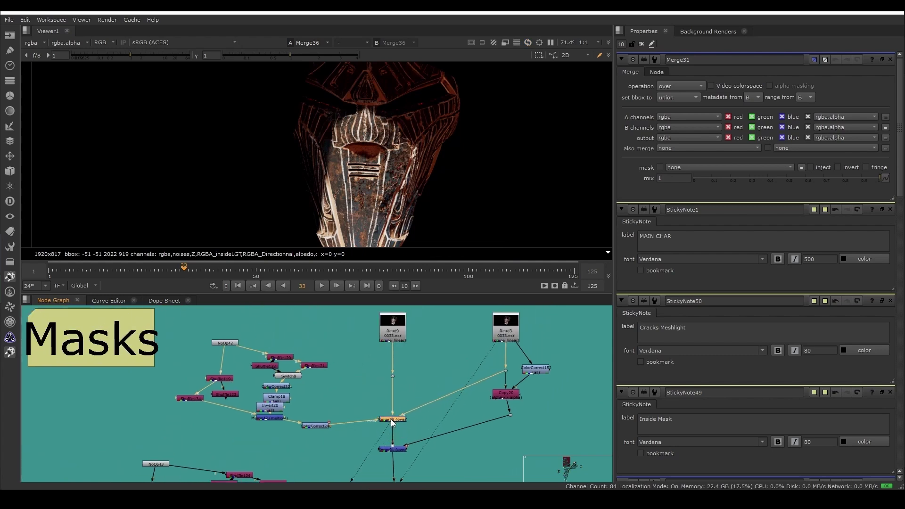
- Compare the Read9 source with the Merge36 output and open the properties of Merge36
{"action": "left_click", "coordinate": [394, 336]}
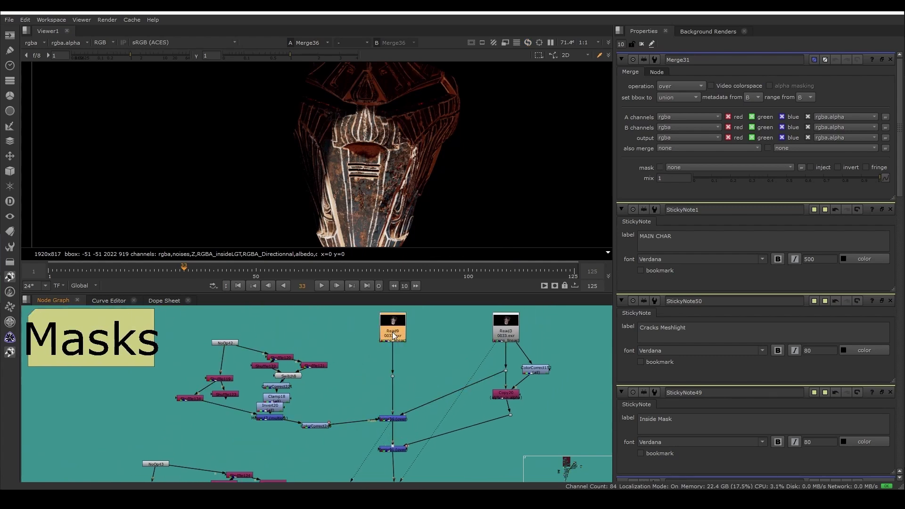
{"action": "key", "text": "1"}
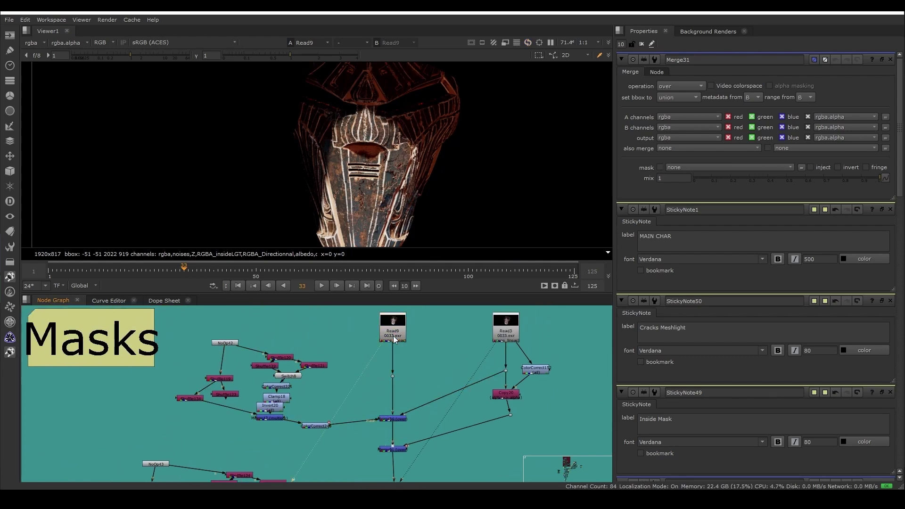
{"action": "left_click", "coordinate": [391, 419]}
{"action": "key", "text": "1"}
{"action": "left_click", "coordinate": [387, 423]}
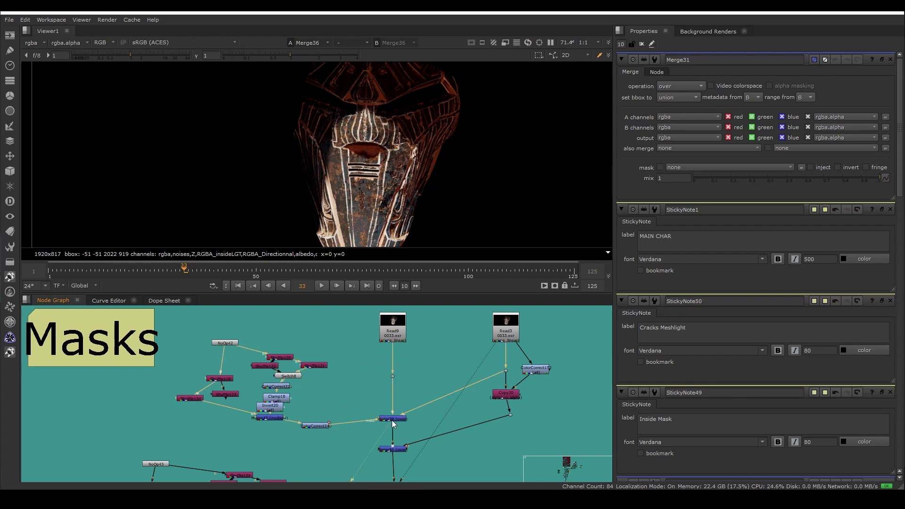
{"action": "double_click", "coordinate": [392, 419]}
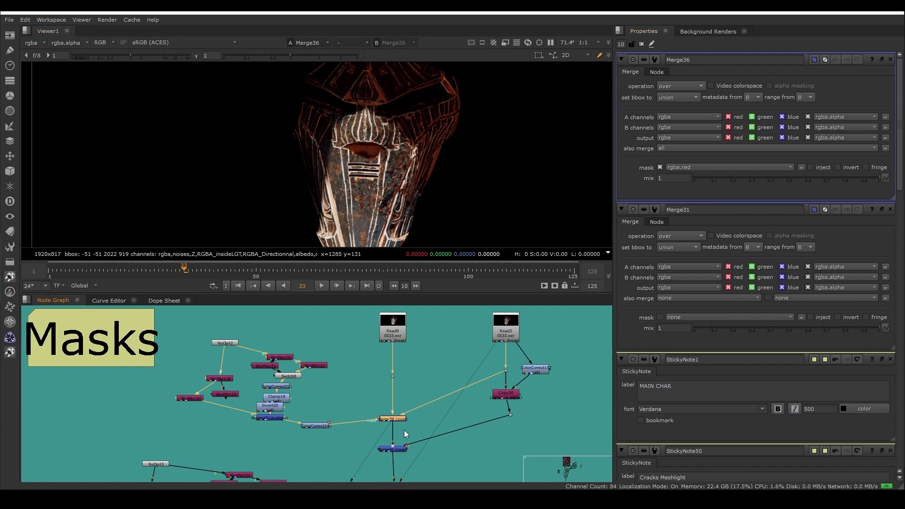
- Display the Read9 render that feeds Merge36
{"action": "scroll", "coordinate": [437, 397], "scroll_direction": "down", "scroll_amount": 2}
{"action": "middle_click_drag", "start_coordinate": [433, 439], "coordinate": [421, 394]}
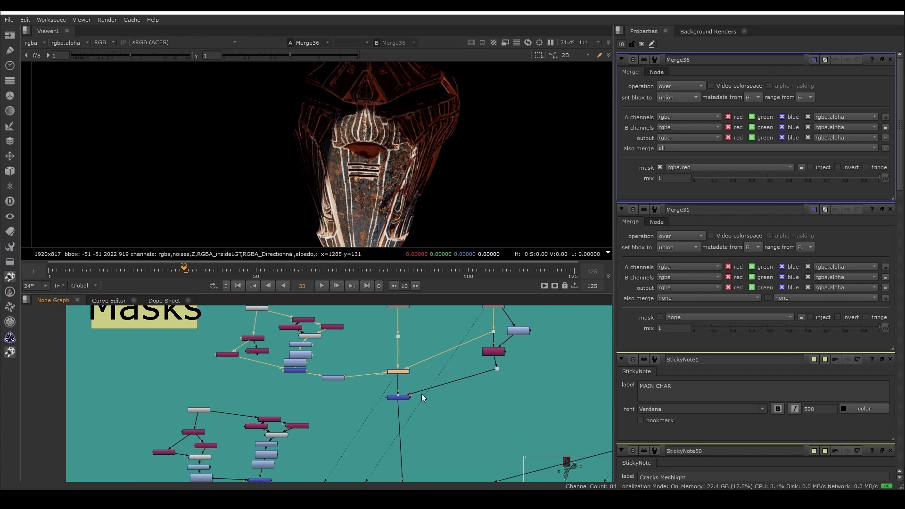
{"action": "scroll", "coordinate": [415, 394], "scroll_direction": "down", "scroll_amount": 2}
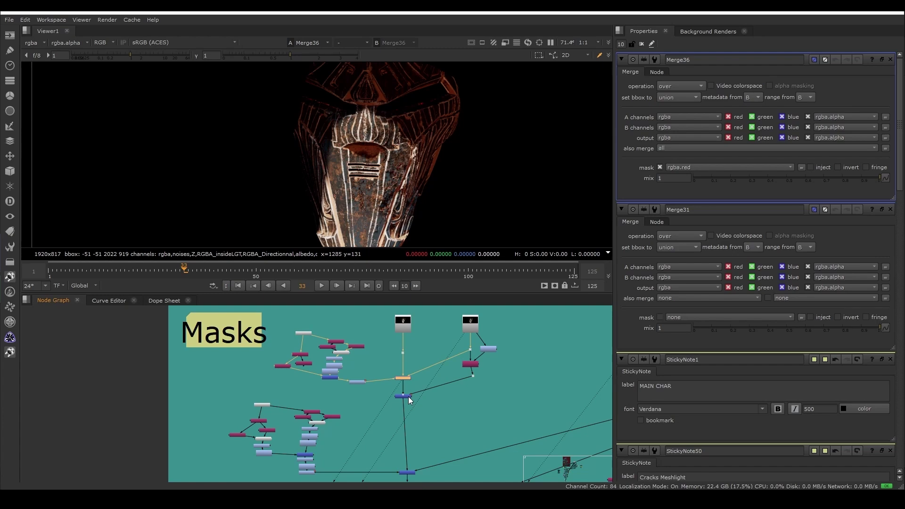
{"action": "scroll", "coordinate": [439, 351], "scroll_direction": "up", "scroll_amount": 3}
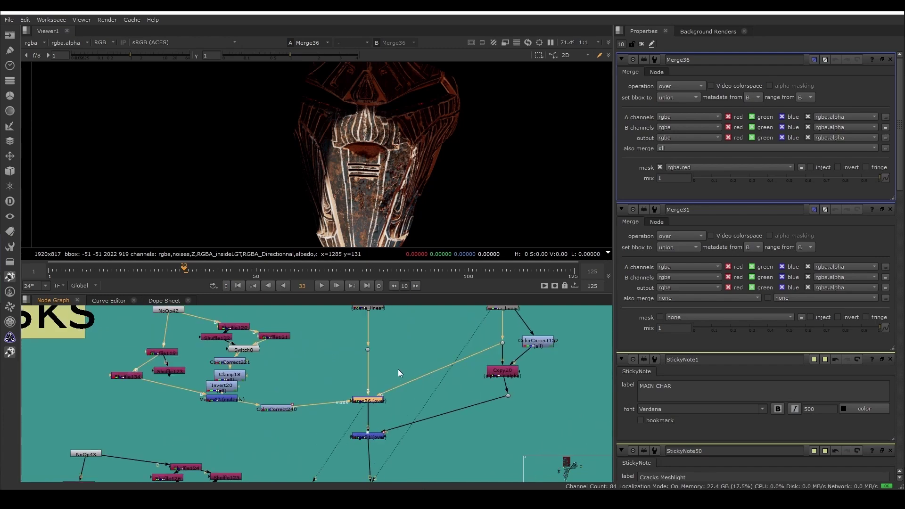
{"action": "left_click", "coordinate": [362, 361]}
{"action": "key", "text": "1"}
- View the Read3 branch at the dot that feeds Merge36
{"action": "scroll", "coordinate": [391, 427], "scroll_direction": "down", "scroll_amount": 2}
{"action": "middle_click_drag", "start_coordinate": [391, 427], "coordinate": [357, 428]}
{"action": "scroll", "coordinate": [368, 432], "scroll_direction": "up", "scroll_amount": 3}
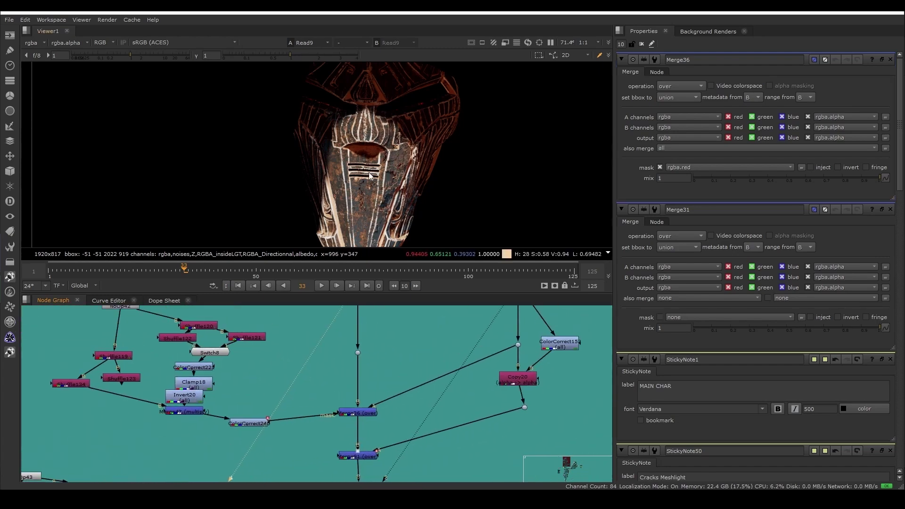
{"action": "middle_click_drag", "start_coordinate": [487, 365], "coordinate": [456, 378]}
{"action": "left_click", "coordinate": [485, 357]}
{"action": "key", "text": "1"}
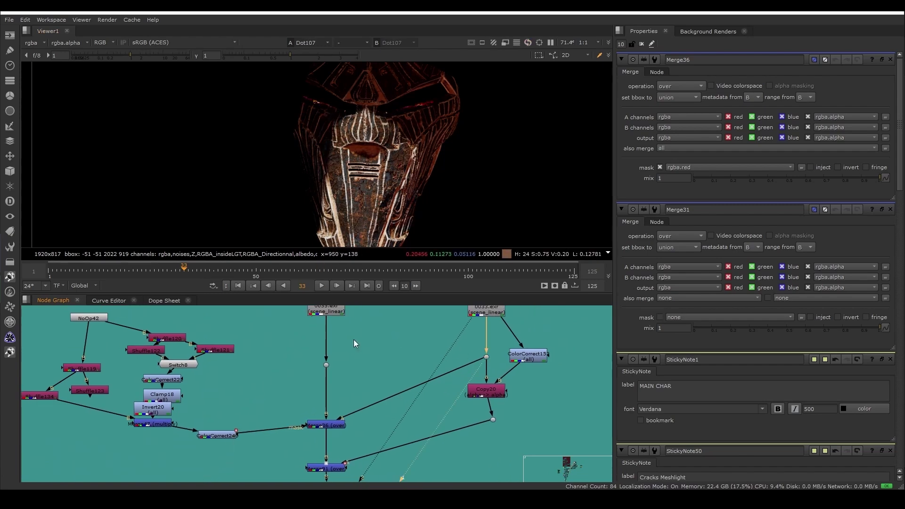
- View the Merge36 output again in the Masks group
{"action": "scroll", "coordinate": [411, 173], "scroll_direction": "down", "scroll_amount": 1}
{"action": "left_click", "coordinate": [341, 425]}
{"action": "key", "text": "1"}
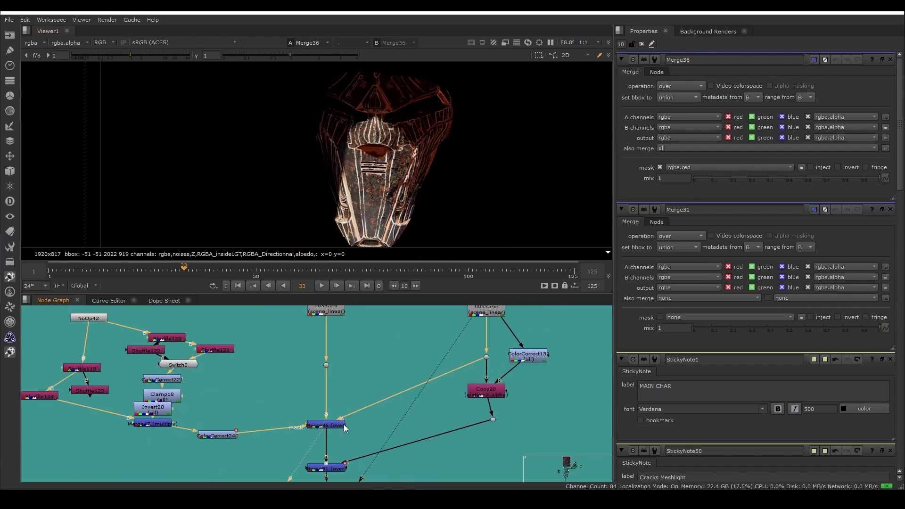
{"action": "scroll", "coordinate": [343, 424], "scroll_direction": "up", "scroll_amount": 2}
{"action": "scroll", "coordinate": [251, 416], "scroll_direction": "down", "scroll_amount": 5}
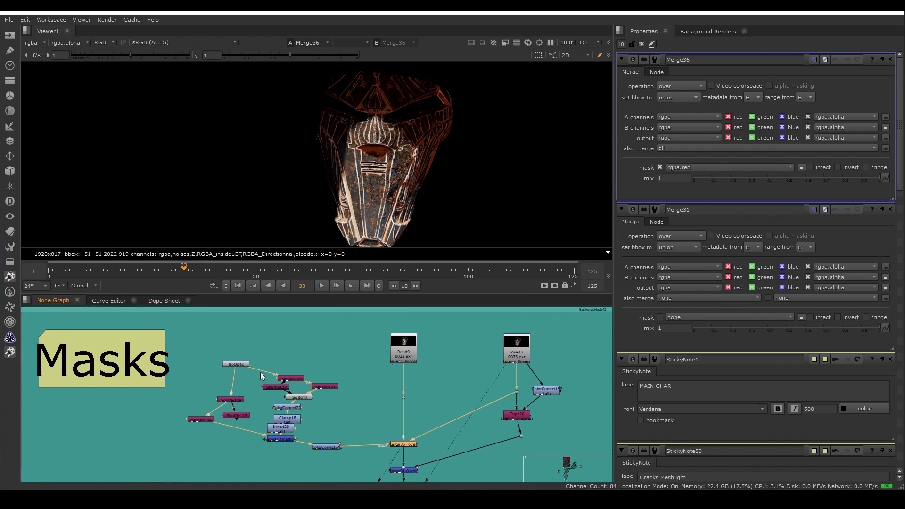
- View NoOp42 with its properties open, and follow its hidden input to the Read10 render under Tech pass
{"action": "double_click", "coordinate": [237, 365]}
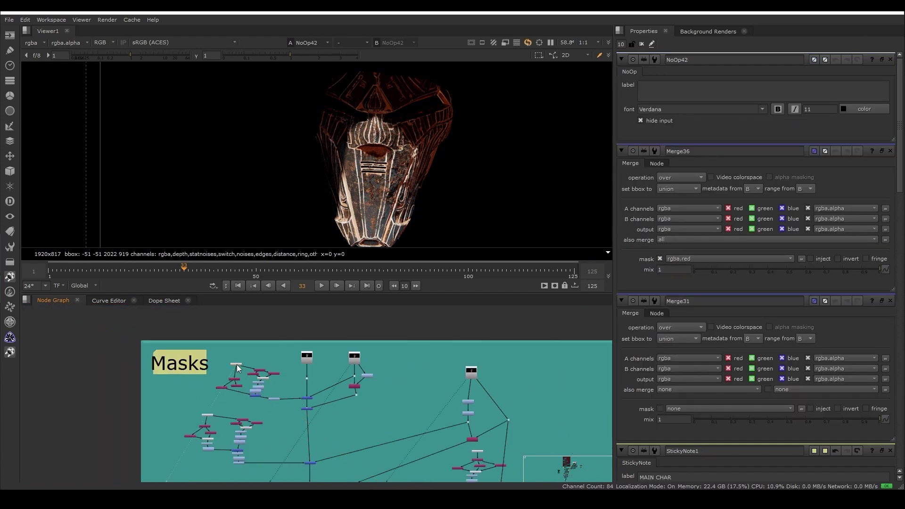
{"action": "key", "text": "1"}
{"action": "scroll", "coordinate": [237, 366], "scroll_direction": "up", "scroll_amount": 1}
{"action": "scroll", "coordinate": [411, 391], "scroll_direction": "down", "scroll_amount": 6}
{"action": "middle_click_drag", "start_coordinate": [477, 410], "coordinate": [299, 335]}
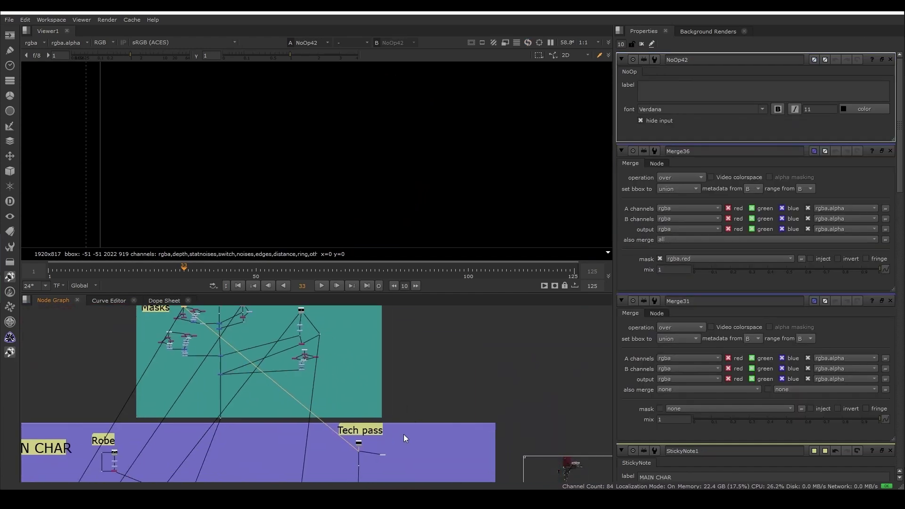
{"action": "scroll", "coordinate": [367, 442], "scroll_direction": "up", "scroll_amount": 5}
{"action": "left_click", "coordinate": [337, 443]}
{"action": "key", "text": "1"}
- View the LayerContactSheet3 node connected to Read10
{"action": "middle_click_drag", "start_coordinate": [390, 454], "coordinate": [382, 355]}
{"action": "scroll", "coordinate": [413, 400], "scroll_direction": "up", "scroll_amount": 4}
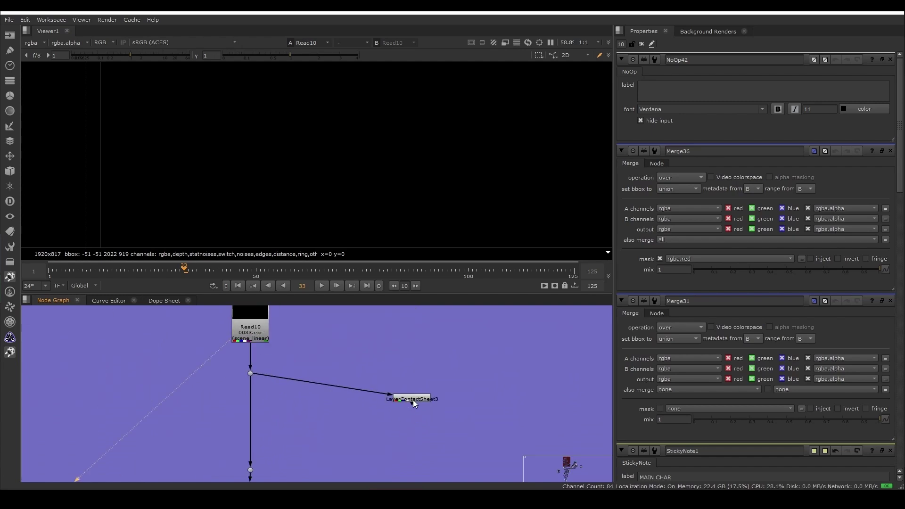
{"action": "scroll", "coordinate": [403, 140], "scroll_direction": "down", "scroll_amount": 3}
{"action": "middle_click_drag", "start_coordinate": [410, 193], "coordinate": [389, 200]}
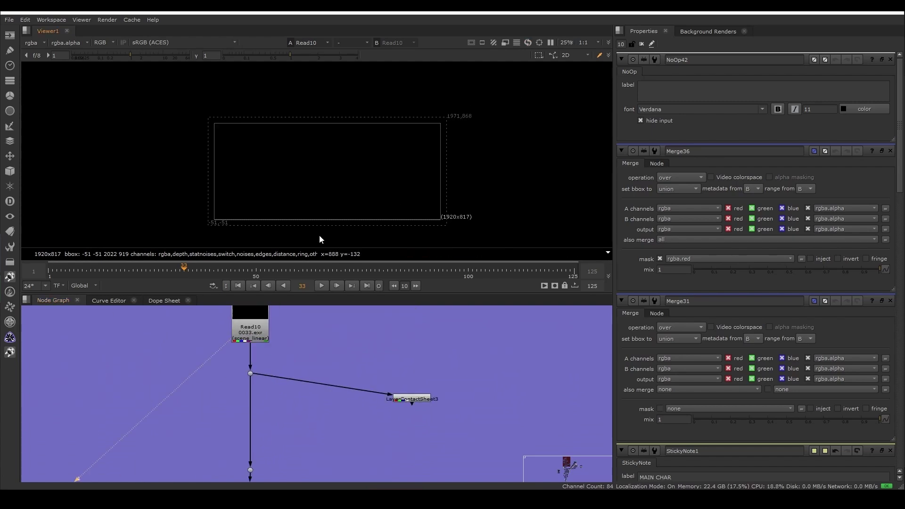
{"action": "left_click", "coordinate": [418, 398]}
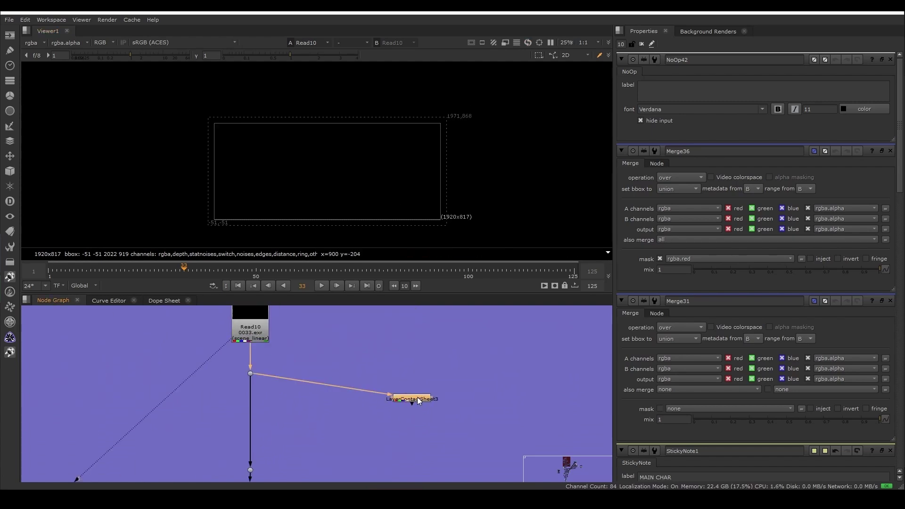
{"action": "key", "text": "1"}
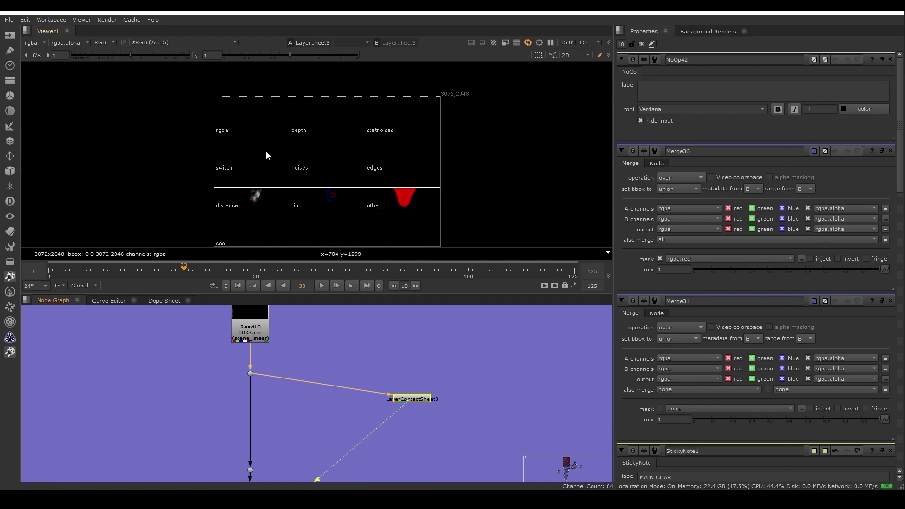
- Examine the tech pass layers on the contact sheet, such as statnoises, switch, noises, edges and distance
{"action": "scroll", "coordinate": [366, 137], "scroll_direction": "up", "scroll_amount": 1}
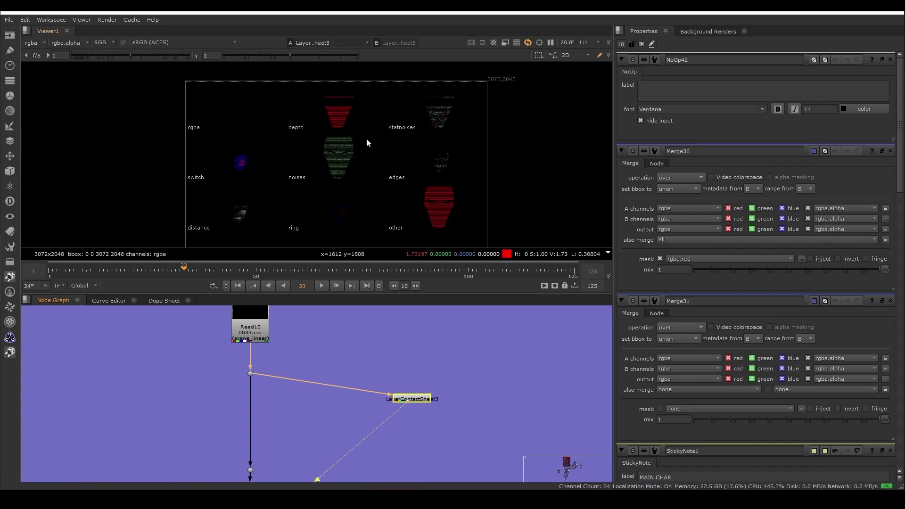
{"action": "scroll", "coordinate": [276, 170], "scroll_direction": "up", "scroll_amount": 3}
{"action": "scroll", "coordinate": [262, 160], "scroll_direction": "down", "scroll_amount": 2}
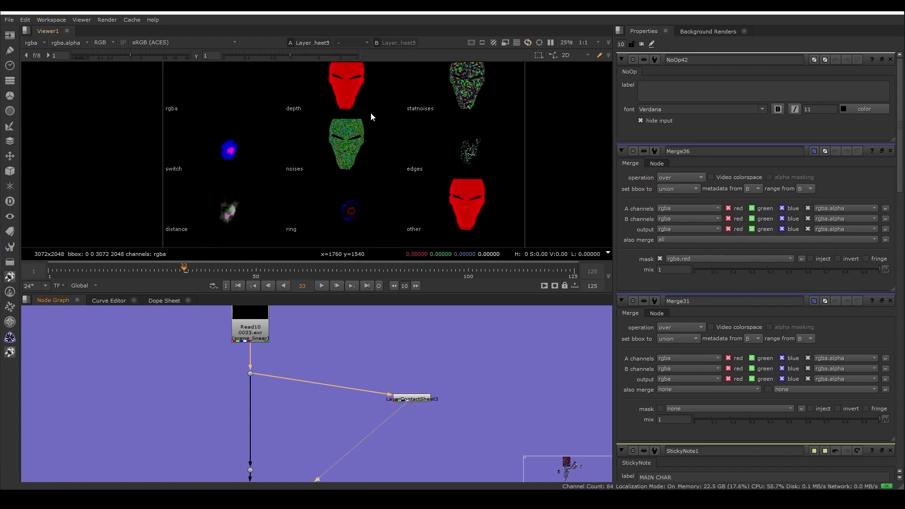
{"action": "scroll", "coordinate": [358, 116], "scroll_direction": "up", "scroll_amount": 1}
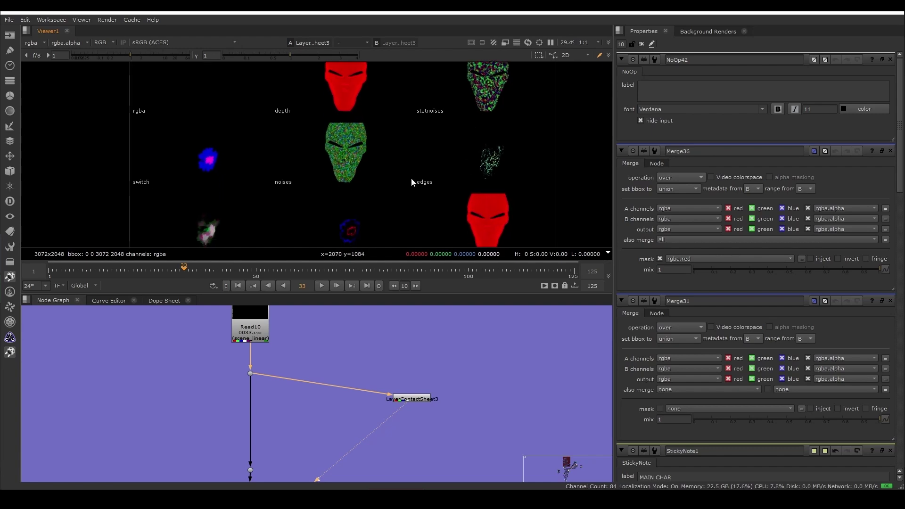
{"action": "middle_click_drag", "start_coordinate": [512, 161], "coordinate": [540, 134]}
{"action": "scroll", "coordinate": [430, 169], "scroll_direction": "down", "scroll_amount": 1}
{"action": "middle_click_drag", "start_coordinate": [378, 191], "coordinate": [481, 180]}
- Select NoOp42 in the Masks group and trace its hidden input connection to the Tech pass branch
{"action": "scroll", "coordinate": [355, 367], "scroll_direction": "down", "scroll_amount": 9}
{"action": "middle_click_drag", "start_coordinate": [317, 366], "coordinate": [454, 432]}
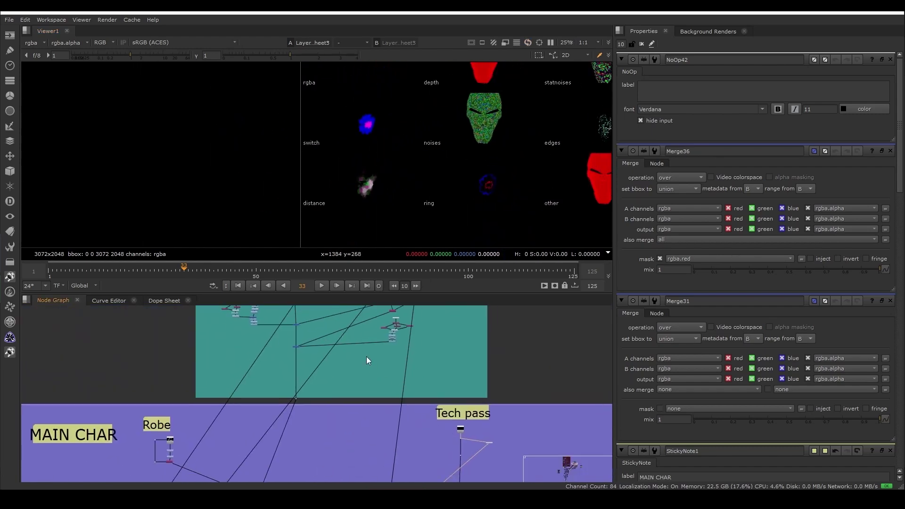
{"action": "middle_click_drag", "start_coordinate": [366, 356], "coordinate": [420, 464]}
{"action": "scroll", "coordinate": [327, 388], "scroll_direction": "up", "scroll_amount": 10}
{"action": "left_click", "coordinate": [273, 366]}
{"action": "scroll", "coordinate": [280, 371], "scroll_direction": "down", "scroll_amount": 4}
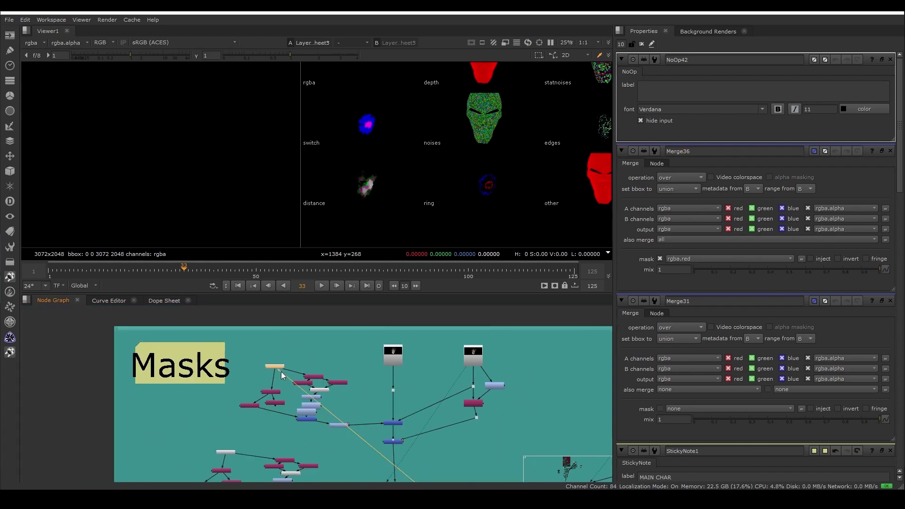
{"action": "scroll", "coordinate": [360, 424], "scroll_direction": "down", "scroll_amount": 3}
{"action": "middle_click_drag", "start_coordinate": [360, 424], "coordinate": [377, 368]}
{"action": "scroll", "coordinate": [406, 415], "scroll_direction": "up", "scroll_amount": 6}
{"action": "scroll", "coordinate": [398, 402], "scroll_direction": "down", "scroll_amount": 2}
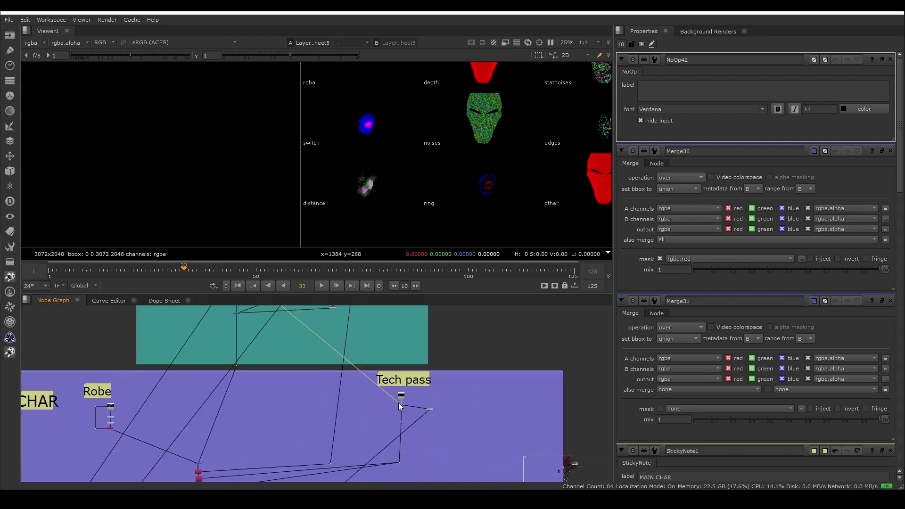
{"action": "scroll", "coordinate": [398, 402], "scroll_direction": "down", "scroll_amount": 3}
{"action": "middle_click_drag", "start_coordinate": [344, 401], "coordinate": [373, 402]}
{"action": "scroll", "coordinate": [330, 359], "scroll_direction": "up", "scroll_amount": 4}
{"action": "scroll", "coordinate": [372, 384], "scroll_direction": "down", "scroll_amount": 2}
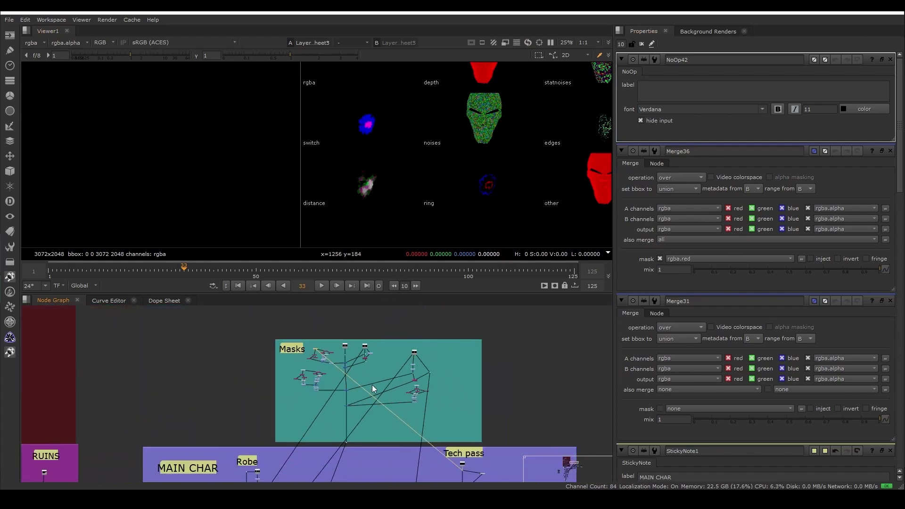
{"action": "middle_click_drag", "start_coordinate": [433, 410], "coordinate": [413, 351]}
{"action": "scroll", "coordinate": [443, 411], "scroll_direction": "up", "scroll_amount": 2}
{"action": "scroll", "coordinate": [419, 406], "scroll_direction": "down", "scroll_amount": 3}
{"action": "middle_click_drag", "start_coordinate": [335, 331], "coordinate": [363, 369]}
- Tidy the Shuffle119 branch by removing its unused Shuffle and placing Shuffle119 above Shuffle134, and view Shuffle119 with its properties open
{"action": "scroll", "coordinate": [364, 369], "scroll_direction": "up", "scroll_amount": 8}
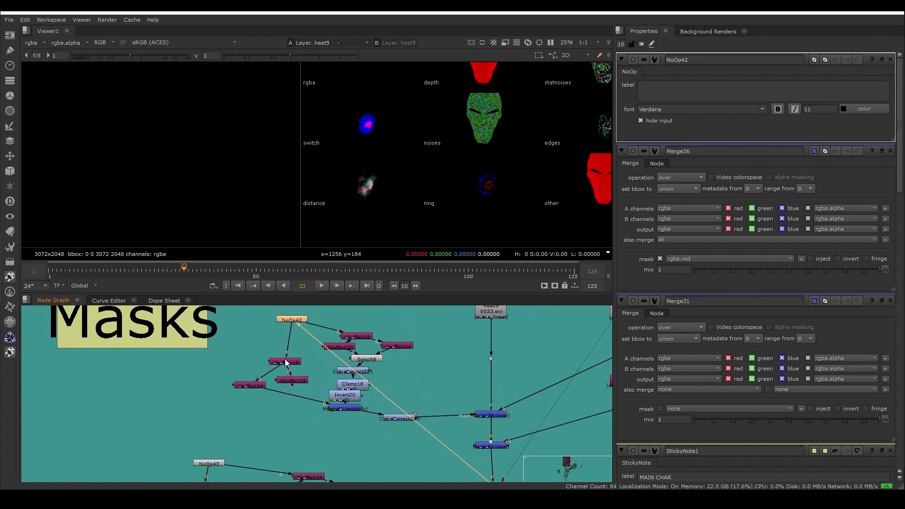
{"action": "left_click_drag", "start_coordinate": [285, 362], "coordinate": [253, 365]}
{"action": "key", "text": "1"}
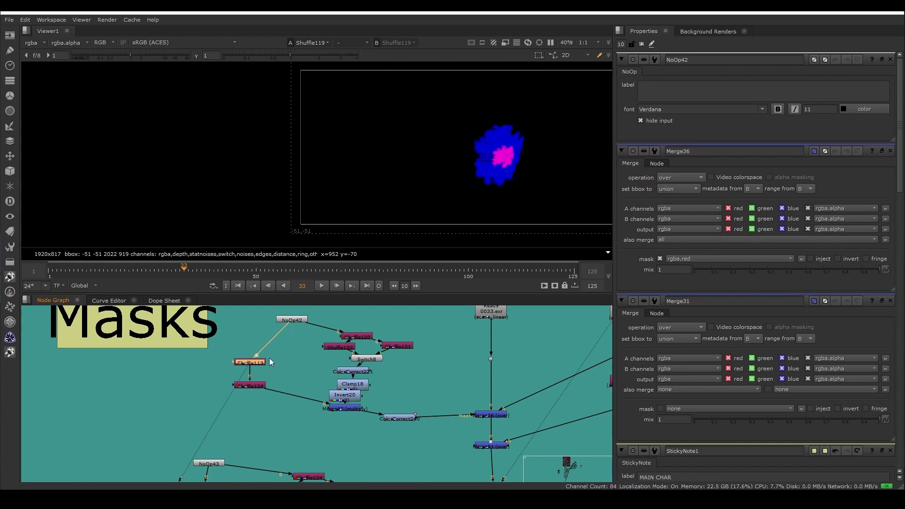
{"action": "double_click", "coordinate": [257, 361]}
{"action": "scroll", "coordinate": [553, 111], "scroll_direction": "up", "scroll_amount": 2}
{"action": "middle_click_drag", "start_coordinate": [476, 180], "coordinate": [385, 172]}
{"action": "scroll", "coordinate": [384, 172], "scroll_direction": "down", "scroll_amount": 3}
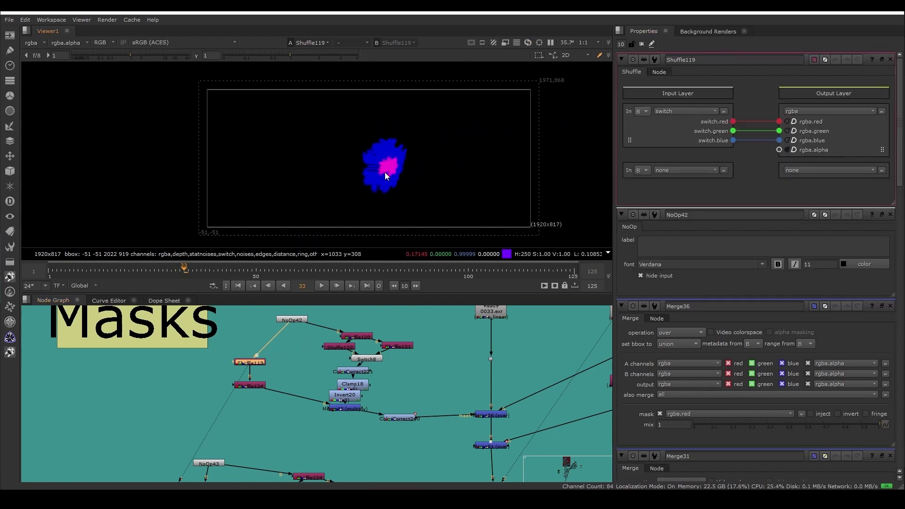
- View the outputs of Shuffle120 and Switch8, opening the properties of both nodes
{"action": "double_click", "coordinate": [354, 338]}
{"action": "key", "text": "1"}
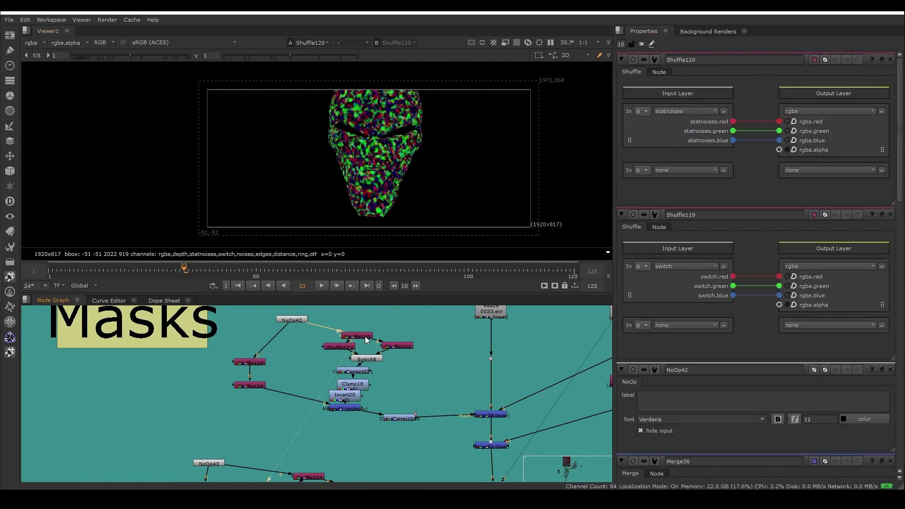
{"action": "left_click_drag", "start_coordinate": [365, 336], "coordinate": [376, 331]}
{"action": "left_click", "coordinate": [370, 359]}
{"action": "double_click", "coordinate": [370, 360]}
{"action": "key", "text": "1"}
{"action": "scroll", "coordinate": [383, 347], "scroll_direction": "up", "scroll_amount": 3}
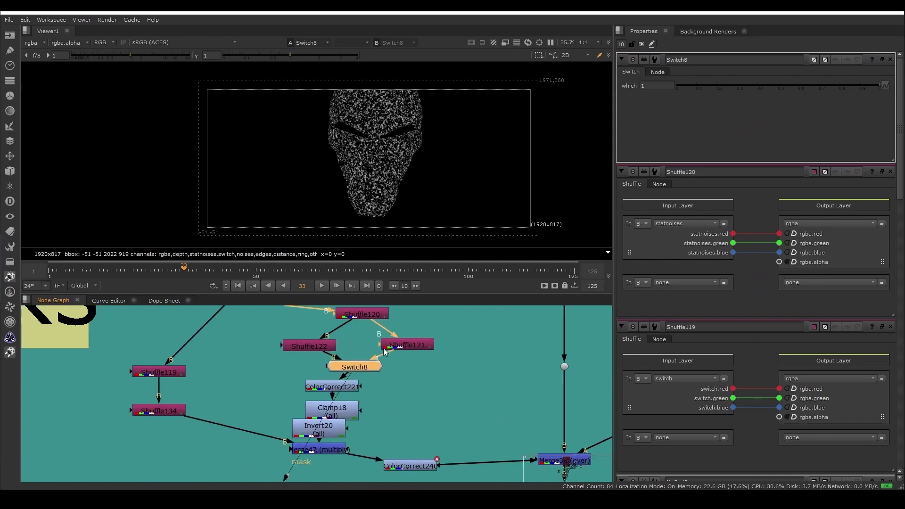
- Compare the Shuffle121 output with its Shuffle120 source, and check the properties of Shuffle121 and Switch8
{"action": "double_click", "coordinate": [396, 347]}
{"action": "key", "text": "1"}
{"action": "left_click", "coordinate": [367, 316]}
{"action": "key", "text": "1"}
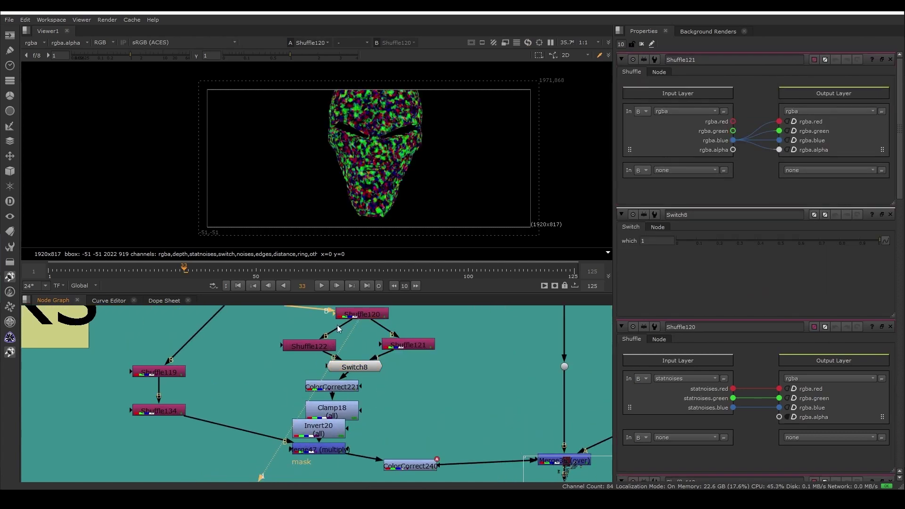
{"action": "double_click", "coordinate": [359, 367]}
{"action": "left_click", "coordinate": [416, 348]}
{"action": "key", "text": "1"}
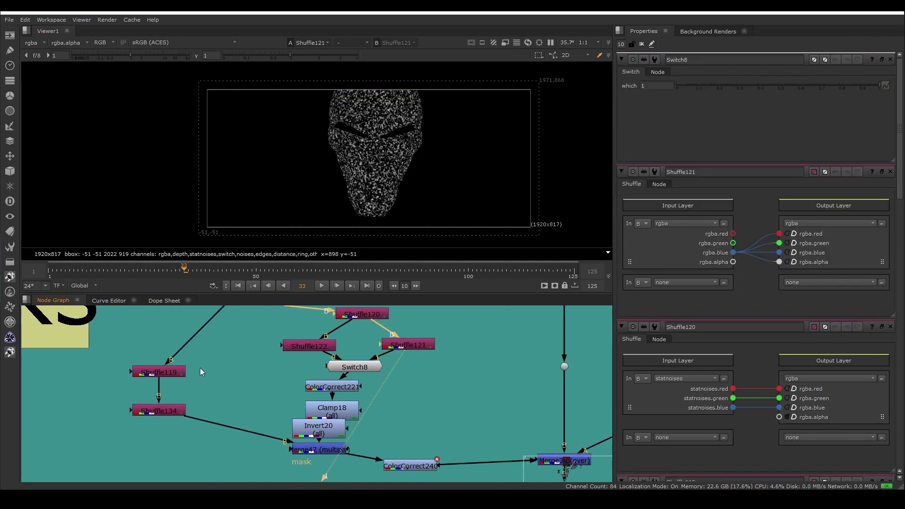
- View Shuffle119 followed by Shuffle134, and open the properties of Shuffle134
{"action": "left_click", "coordinate": [166, 368]}
{"action": "key", "text": "1"}
{"action": "double_click", "coordinate": [173, 413]}
{"action": "key", "text": "1"}
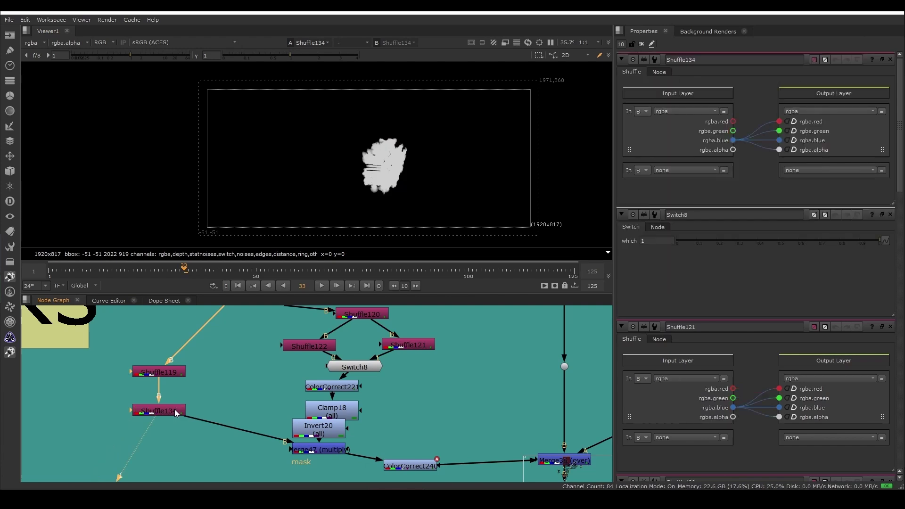
{"action": "left_click", "coordinate": [248, 339]}
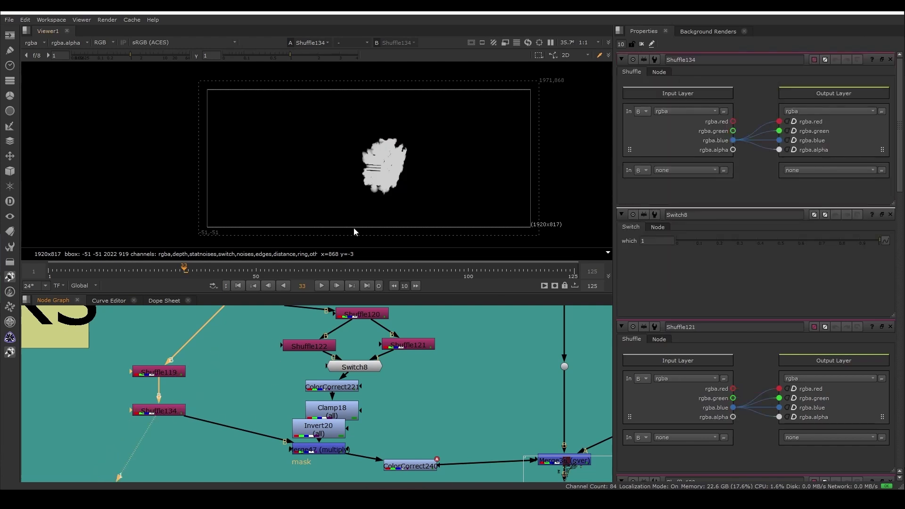
- Compare the switch layer in Shuffle119 with the blue channel isolated by Shuffle134, checking both nodes' channel routing
{"action": "left_click", "coordinate": [326, 451]}
{"action": "left_click", "coordinate": [164, 372]}
{"action": "key", "text": "1"}
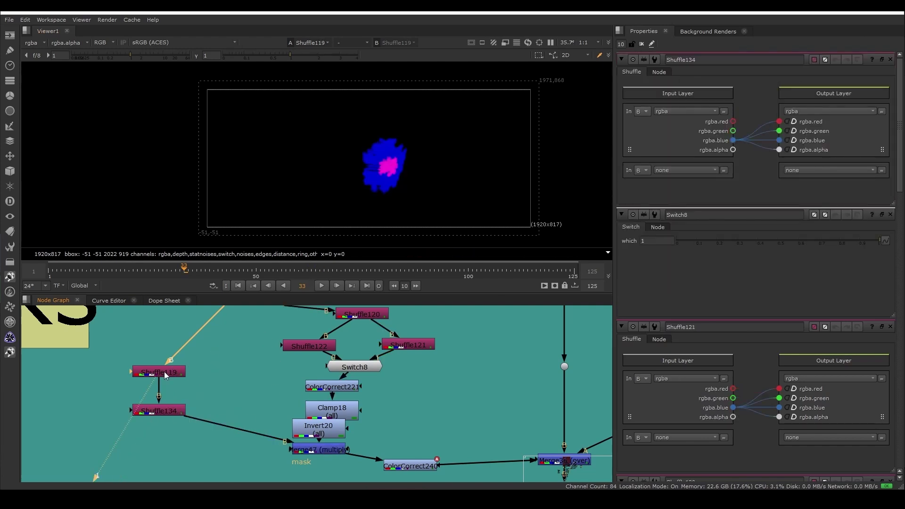
{"action": "double_click", "coordinate": [164, 372]}
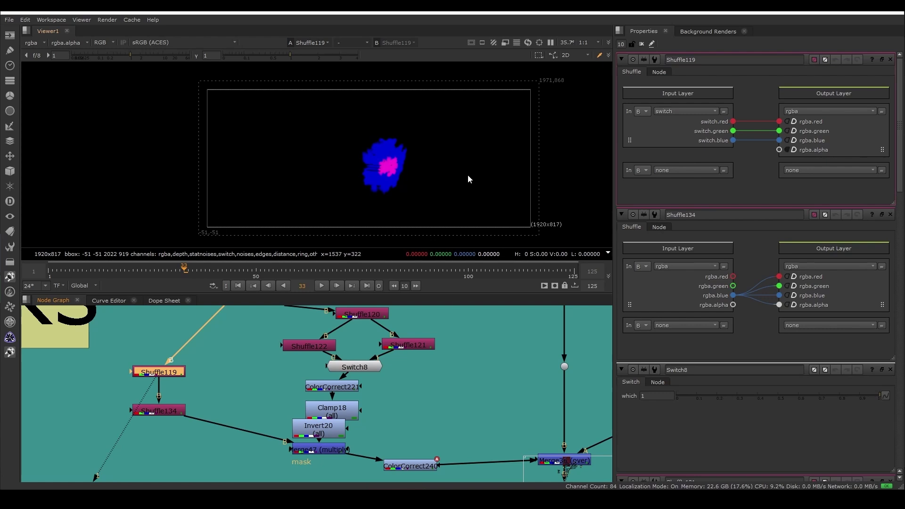
{"action": "left_click", "coordinate": [677, 113]}
{"action": "left_click", "coordinate": [229, 368]}
{"action": "double_click", "coordinate": [174, 409]}
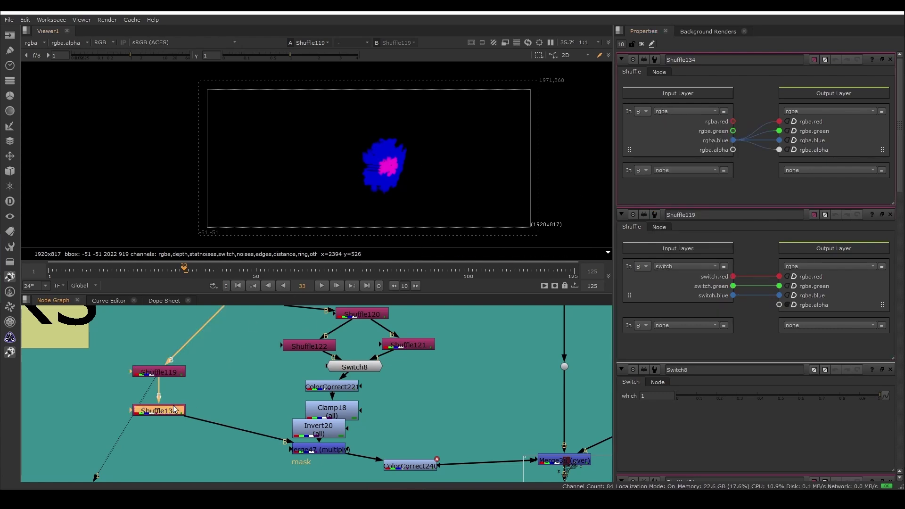
{"action": "key", "text": "1"}
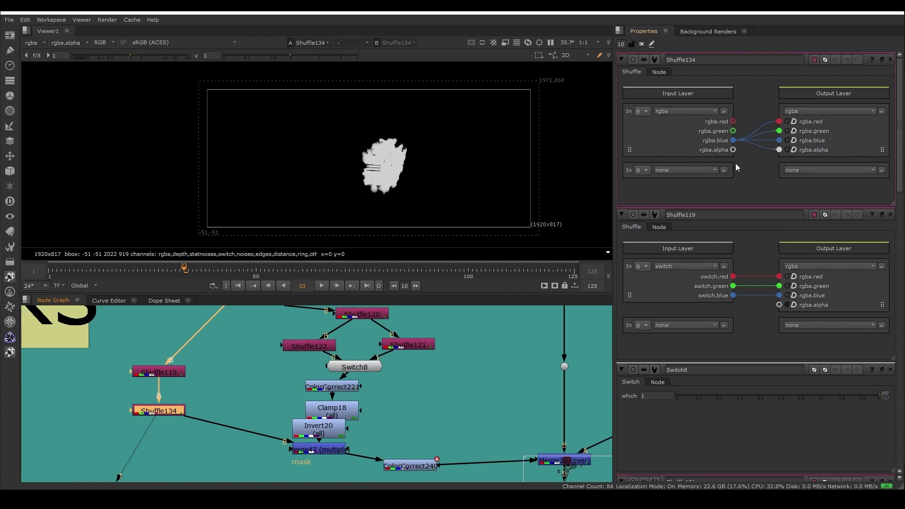
- View the noise mask through Shuffle122, Switch8, ColorCorrect221 and Clamp18
{"action": "left_click", "coordinate": [318, 346]}
{"action": "key", "text": "1"}
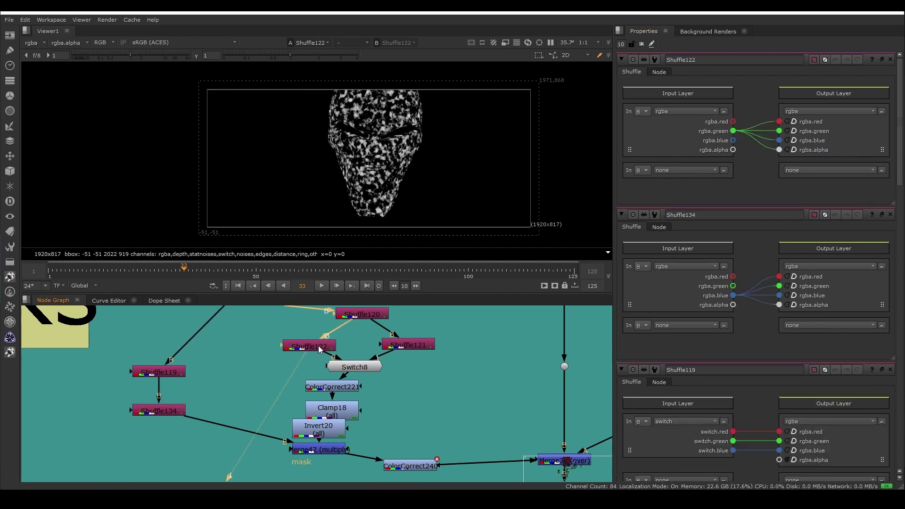
{"action": "left_click", "coordinate": [350, 367]}
{"action": "key", "text": "1"}
{"action": "left_click", "coordinate": [331, 408]}
{"action": "key", "text": "1"}
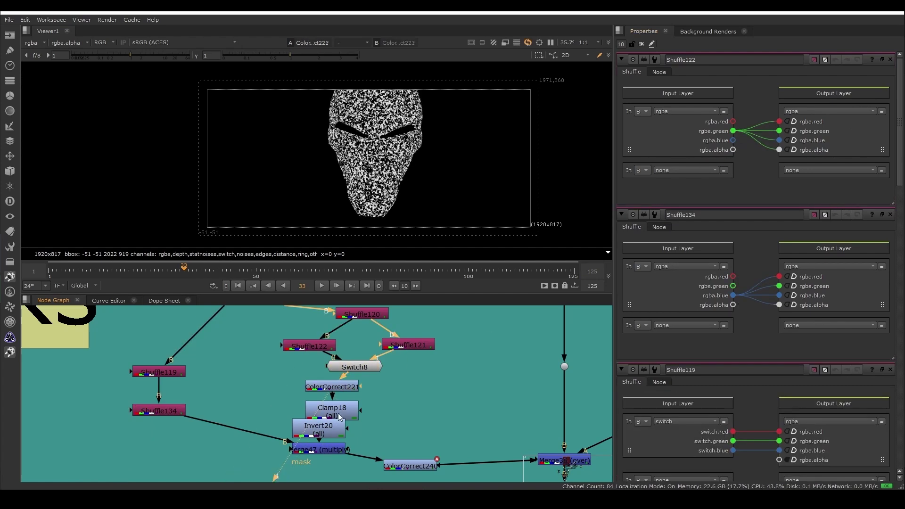
- Move Merge47 down below Invert20, level with ColorCorrect240
{"action": "middle_click_drag", "start_coordinate": [409, 415], "coordinate": [416, 369]}
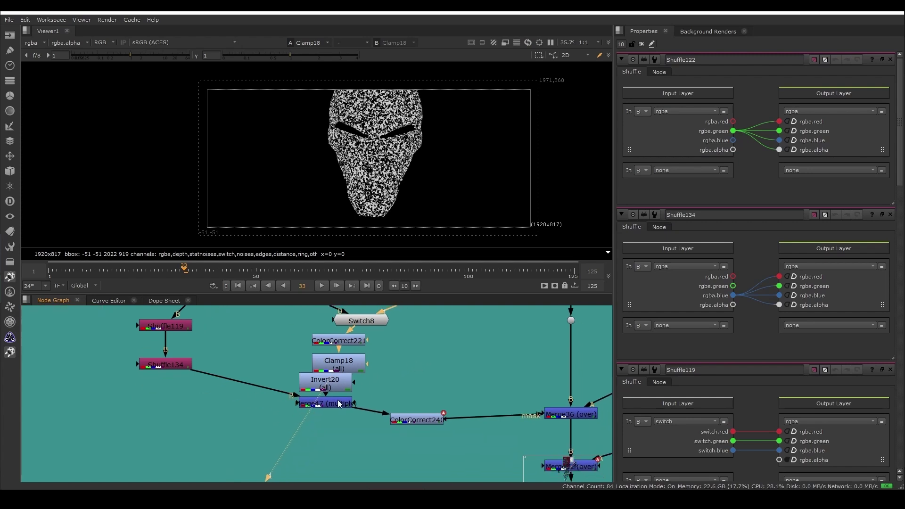
{"action": "left_click", "coordinate": [330, 419]}
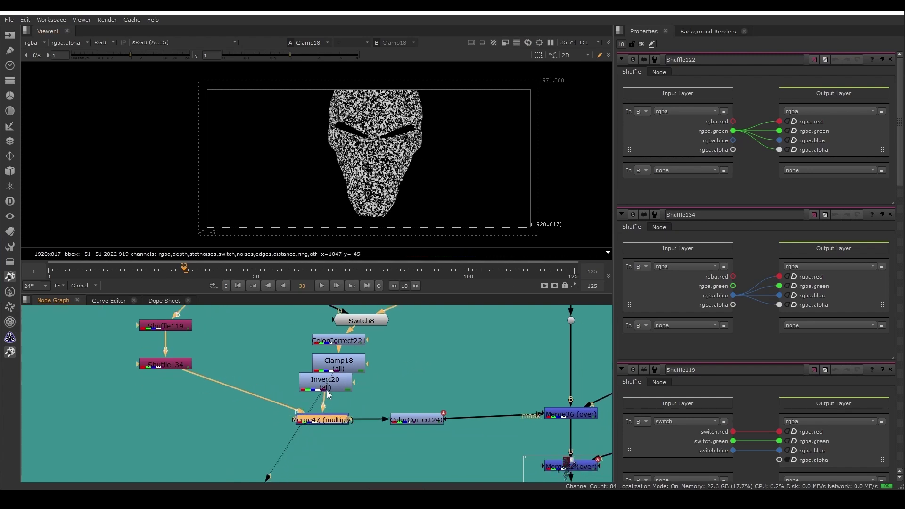
{"action": "left_click_drag", "start_coordinate": [315, 381], "coordinate": [317, 381]}
{"action": "left_click", "coordinate": [338, 369]}
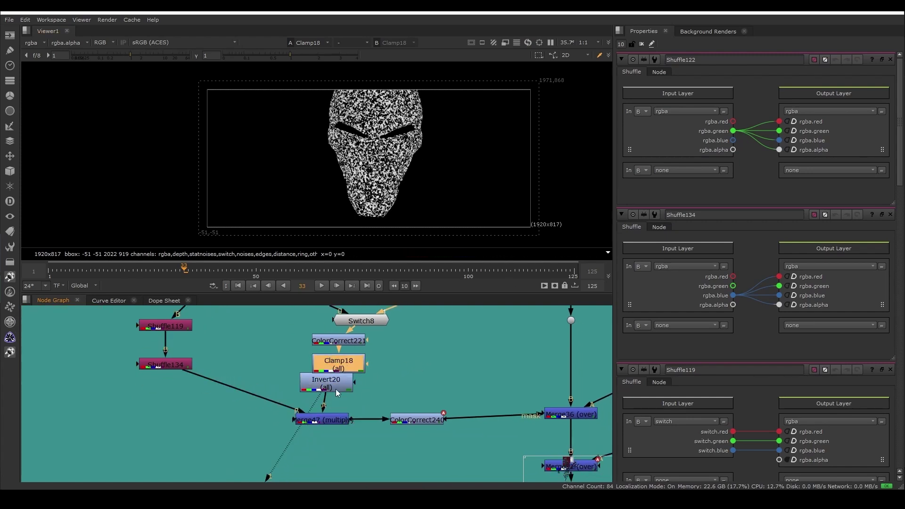
- View Merge47 with its properties open, and toggle the node off and on to compare the multiplied mask
{"action": "left_click", "coordinate": [332, 424]}
{"action": "key", "text": "1"}
{"action": "double_click", "coordinate": [327, 419]}
{"action": "key", "text": "d"}
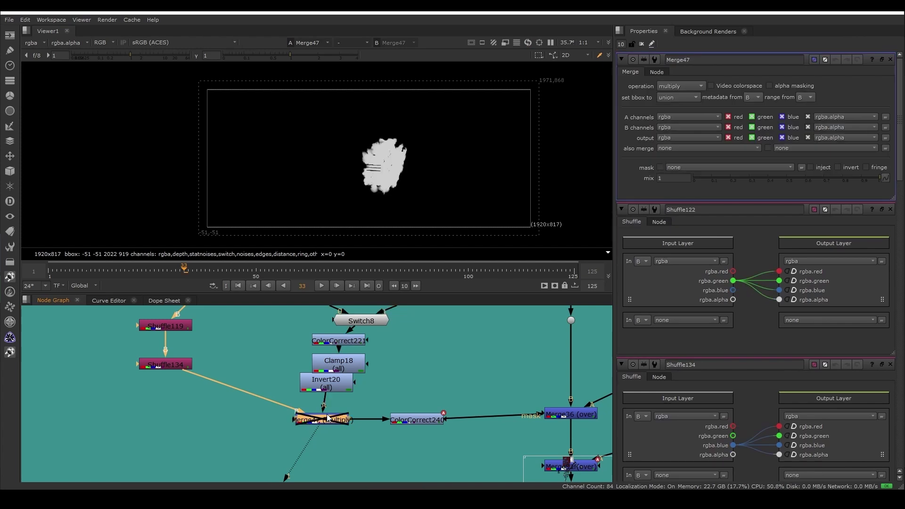
{"action": "key", "text": "d"}
{"action": "key", "text": "d"}
{"action": "key", "text": "d"}
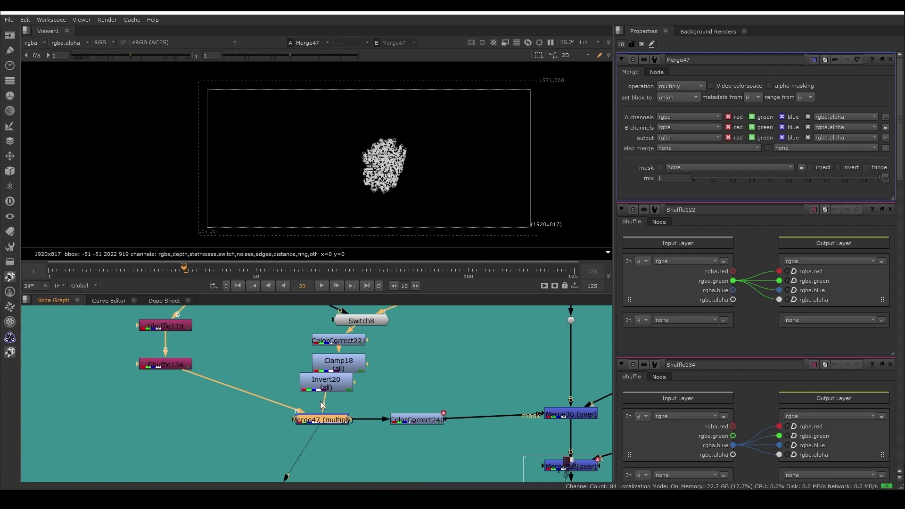
- Toggle Clamp18 off and on while inspecting Merge47's mask up close, and line the node up above Invert20
{"action": "scroll", "coordinate": [372, 184], "scroll_direction": "up", "scroll_amount": 8}
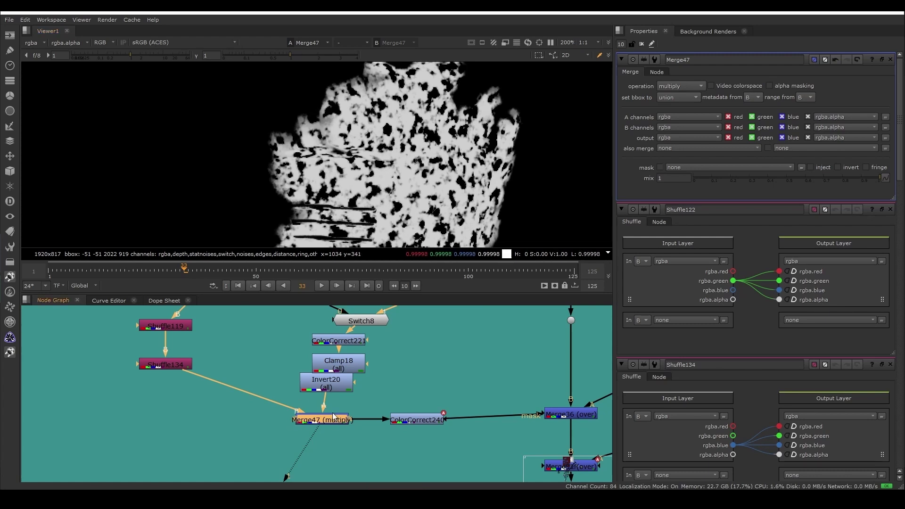
{"action": "left_click", "coordinate": [334, 370]}
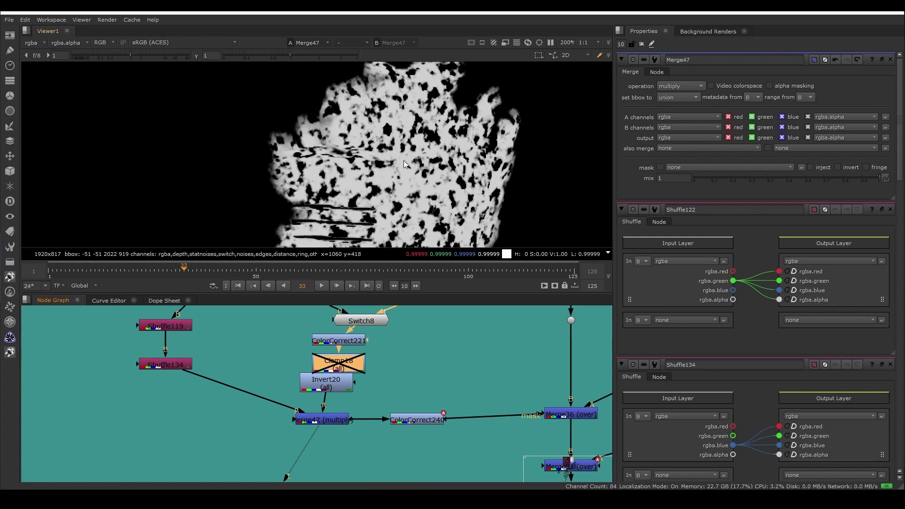
{"action": "left_click_drag", "start_coordinate": [342, 361], "coordinate": [329, 356]}
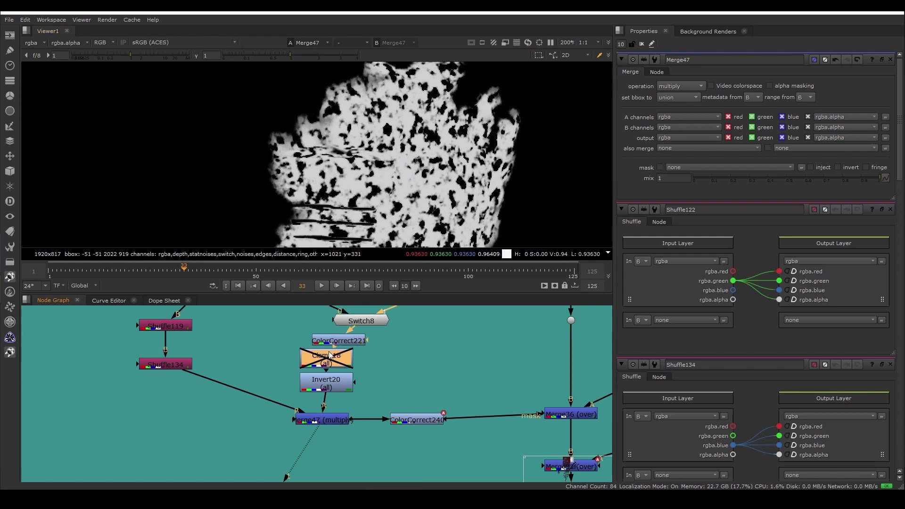
{"action": "key", "text": "d"}
- View the inverted noise mask at Invert20, followed by the multiplied mask at ColorCorrect240
{"action": "left_click", "coordinate": [330, 383]}
{"action": "key", "text": "1"}
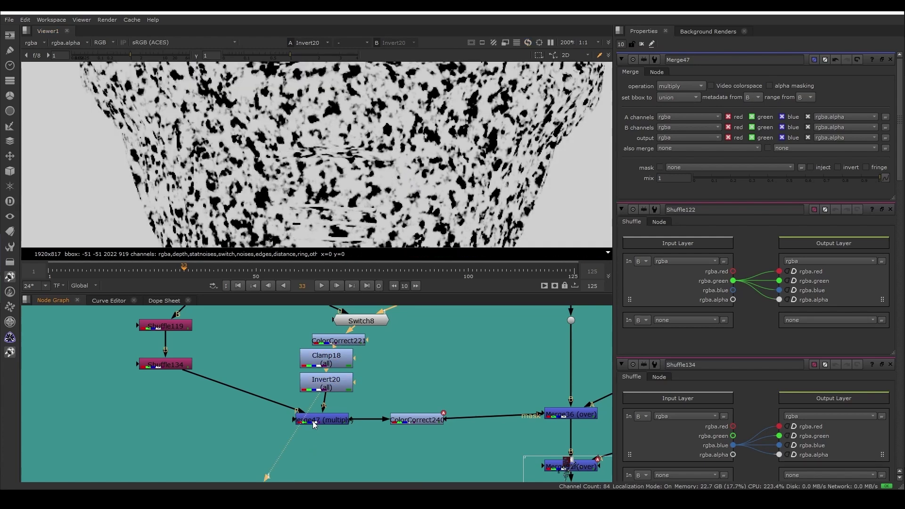
{"action": "scroll", "coordinate": [312, 420], "scroll_direction": "down", "scroll_amount": 2}
{"action": "scroll", "coordinate": [461, 421], "scroll_direction": "down", "scroll_amount": 1}
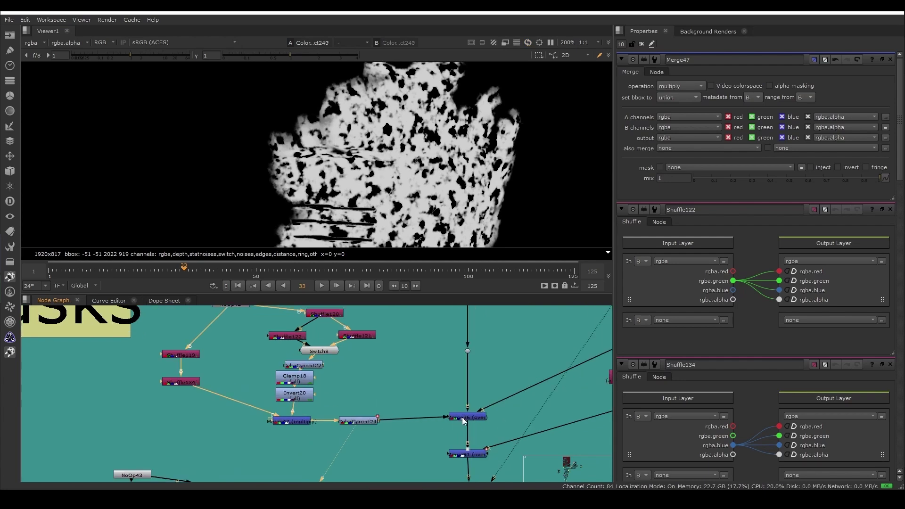
- View Merge36 and toggle the node off and on to compare the masked layer on the character's face
{"action": "key", "text": "1"}
{"action": "scroll", "coordinate": [462, 415], "scroll_direction": "down", "scroll_amount": 3}
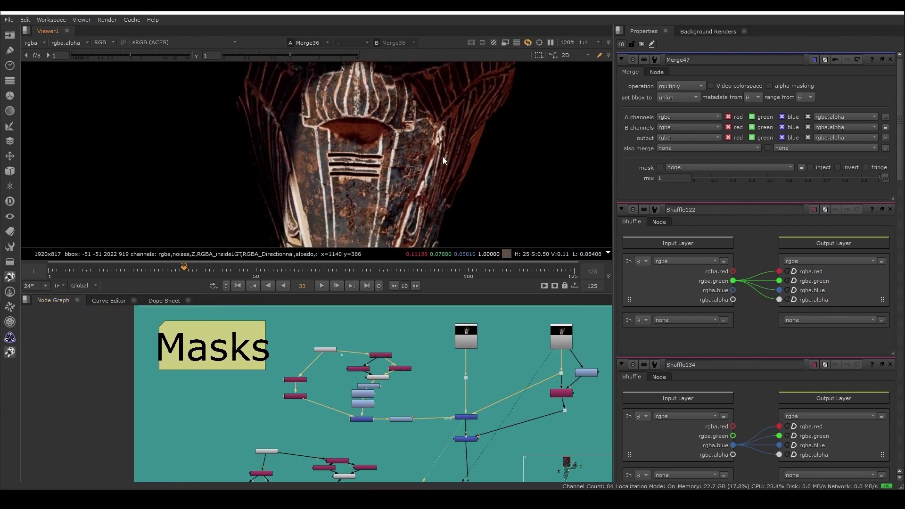
{"action": "scroll", "coordinate": [404, 160], "scroll_direction": "up", "scroll_amount": 2}
{"action": "left_click", "coordinate": [464, 416]}
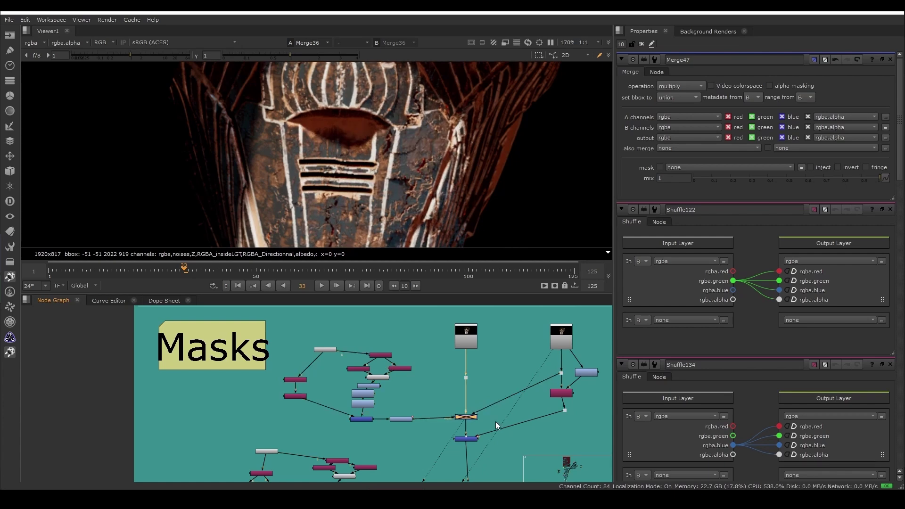
{"action": "scroll", "coordinate": [401, 185], "scroll_direction": "up", "scroll_amount": 2}
{"action": "scroll", "coordinate": [401, 185], "scroll_direction": "down", "scroll_amount": 3}
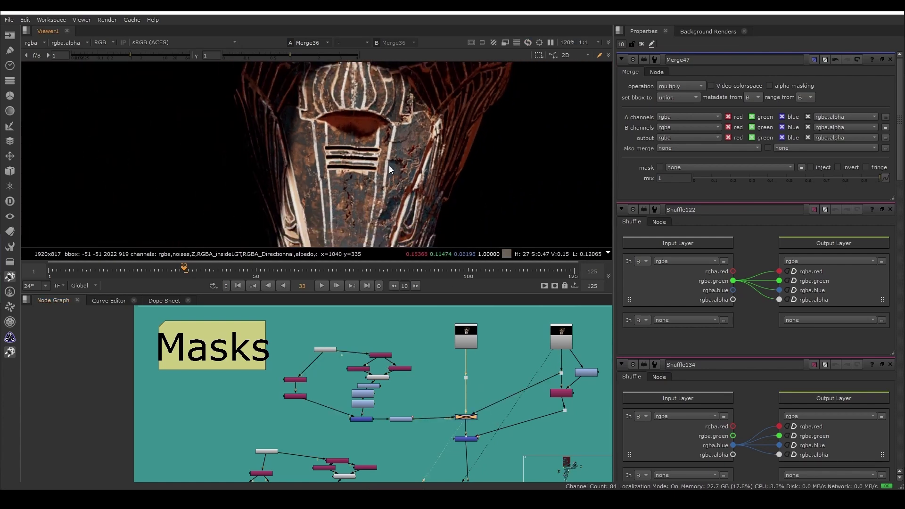
{"action": "scroll", "coordinate": [473, 409], "scroll_direction": "up", "scroll_amount": 3}
- Inspect the Copy20 branch feeding Merge91 and compare the viewed results of Merge91 and Merge36
{"action": "left_click", "coordinate": [551, 355]}
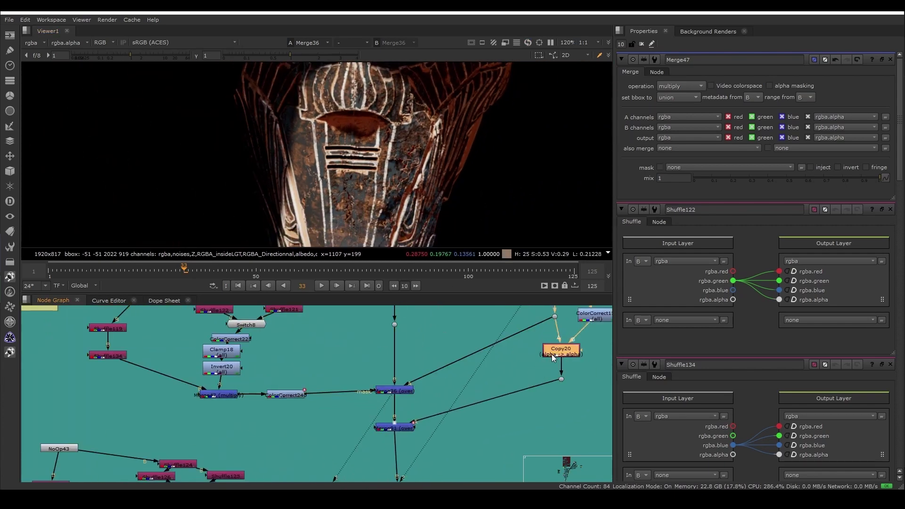
{"action": "left_click", "coordinate": [395, 427]}
{"action": "key", "text": "1"}
{"action": "scroll", "coordinate": [470, 196], "scroll_direction": "down", "scroll_amount": 1}
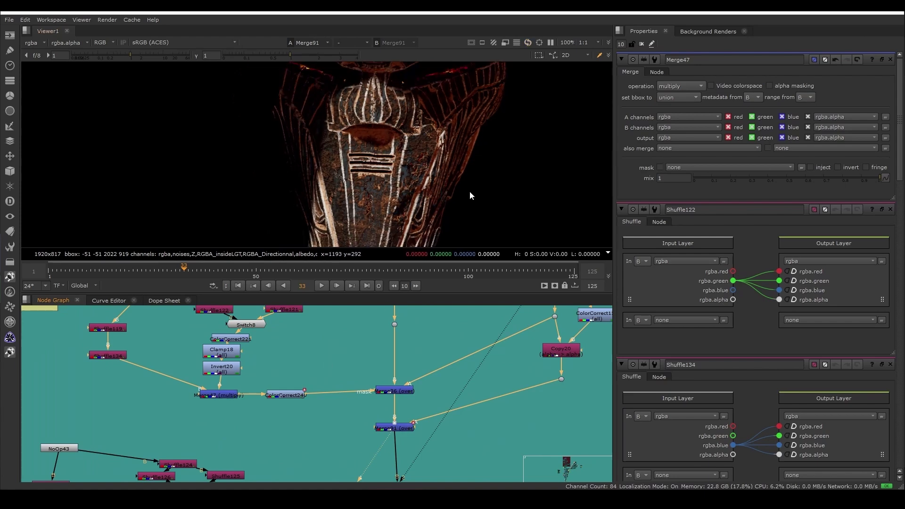
{"action": "left_click", "coordinate": [400, 391]}
{"action": "key", "text": "1"}
{"action": "left_click", "coordinate": [403, 426]}
{"action": "key", "text": "1"}
{"action": "middle_click_drag", "start_coordinate": [403, 427], "coordinate": [335, 439]}
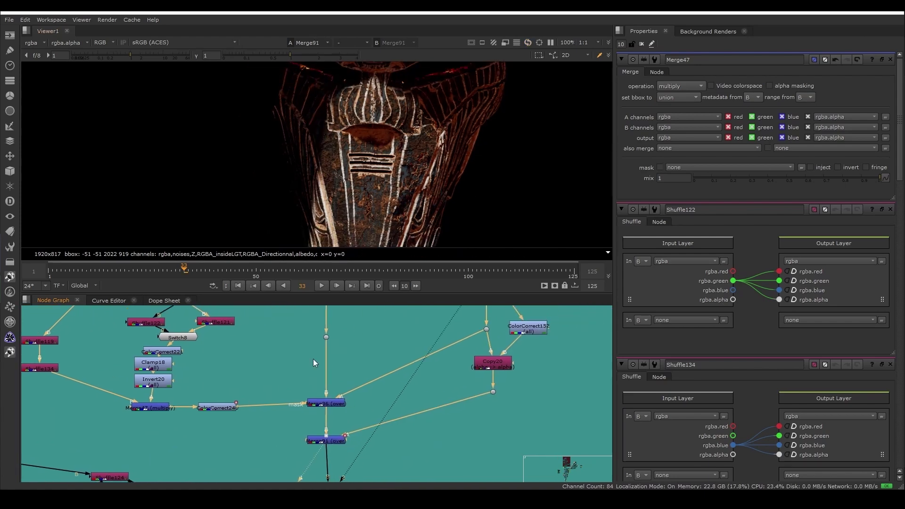
- Open Merge91's properties and scrub the timeline to frame 19 to check its animated mix
{"action": "scroll", "coordinate": [366, 222], "scroll_direction": "down", "scroll_amount": 3}
{"action": "double_click", "coordinate": [324, 441]}
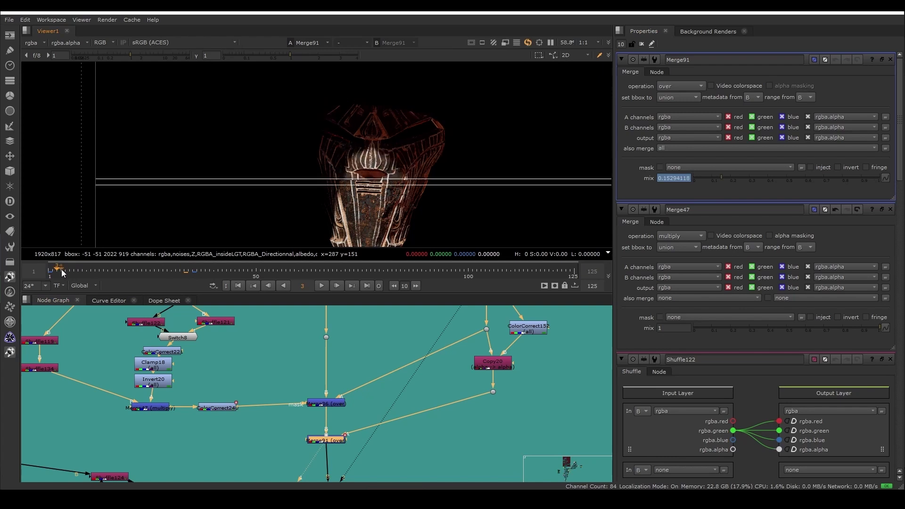
{"action": "left_click_drag", "start_coordinate": [100, 274], "coordinate": [158, 269]}
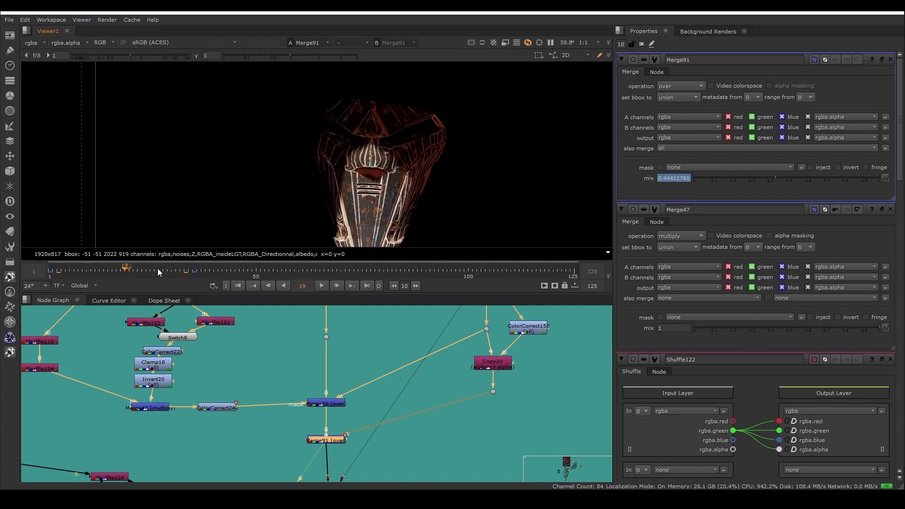
- Compare the results of Merge36 and Merge91 at frame 19, zooming in on the face
{"action": "left_click_drag", "start_coordinate": [286, 421], "coordinate": [354, 463]}
{"action": "left_click", "coordinate": [333, 404]}
{"action": "key", "text": "1"}
{"action": "left_click", "coordinate": [335, 421]}
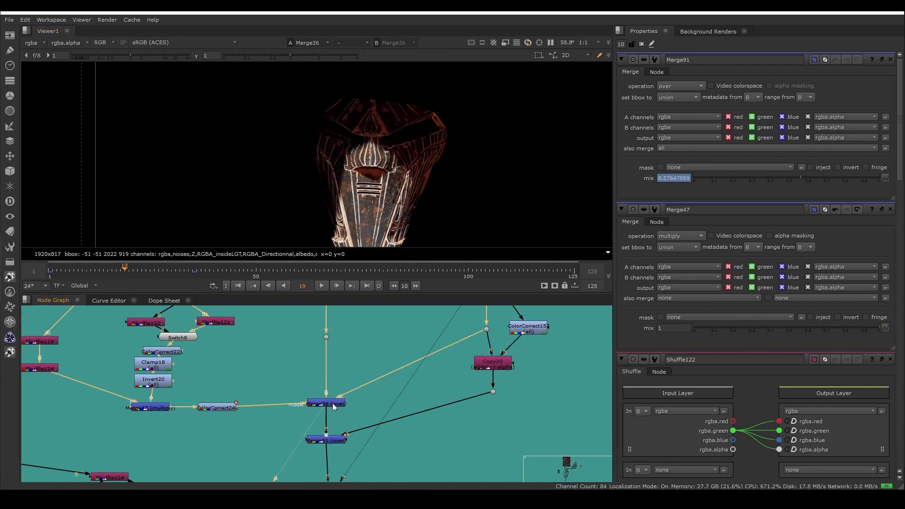
{"action": "left_click", "coordinate": [335, 440]}
{"action": "key", "text": "1"}
{"action": "scroll", "coordinate": [392, 205], "scroll_direction": "up", "scroll_amount": 3}
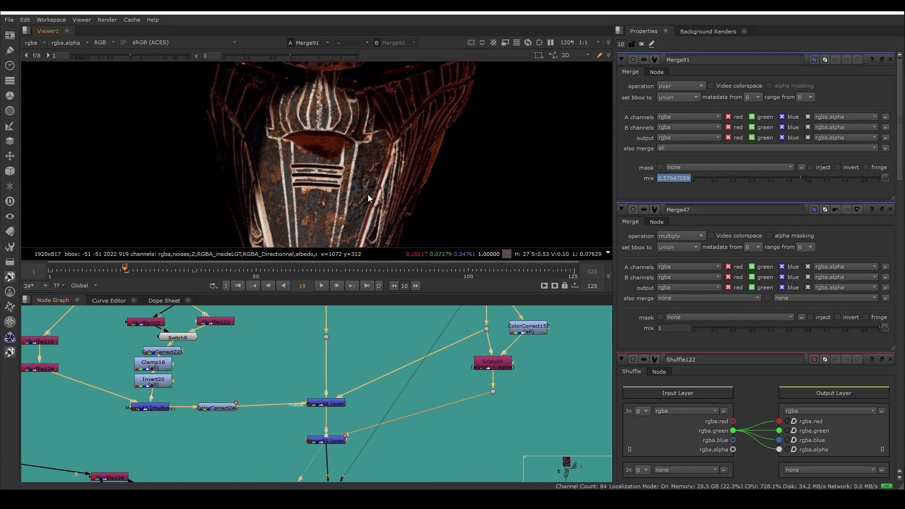
{"action": "scroll", "coordinate": [367, 350], "scroll_direction": "down", "scroll_amount": 5}
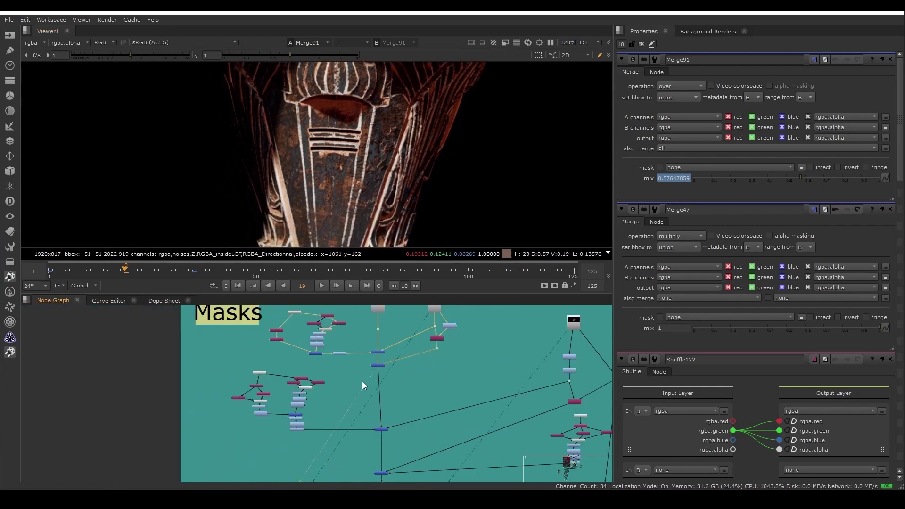
- Inspect the source connection of NoOp43 in the second mask group and view the Read6 render
{"action": "scroll", "coordinate": [255, 369], "scroll_direction": "up", "scroll_amount": 5}
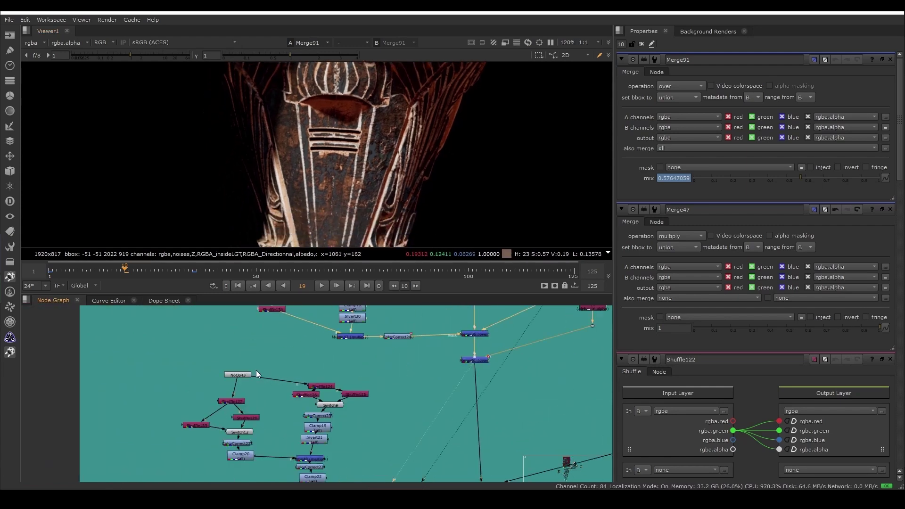
{"action": "left_click", "coordinate": [232, 374]}
{"action": "scroll", "coordinate": [232, 375], "scroll_direction": "down", "scroll_amount": 5}
{"action": "middle_click_drag", "start_coordinate": [405, 402], "coordinate": [345, 406]}
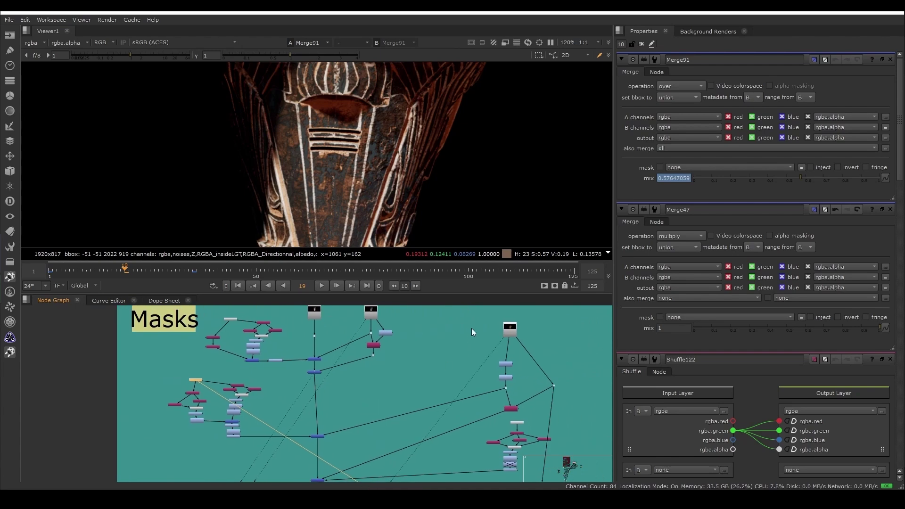
{"action": "left_click", "coordinate": [513, 329]}
{"action": "key", "text": "1"}
{"action": "scroll", "coordinate": [393, 164], "scroll_direction": "down", "scroll_amount": 3}
{"action": "scroll", "coordinate": [317, 368], "scroll_direction": "up", "scroll_amount": 3}
- Compare Merge91 with Merge49, the next merge down the main branch
{"action": "left_click", "coordinate": [312, 375]}
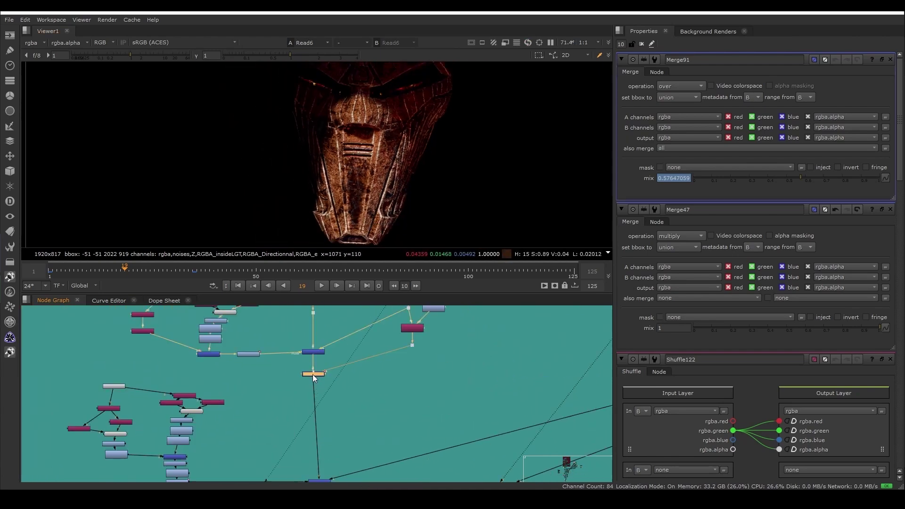
{"action": "key", "text": "1"}
{"action": "middle_click_drag", "start_coordinate": [335, 476], "coordinate": [315, 392]}
{"action": "left_click", "coordinate": [298, 378]}
{"action": "key", "text": "1"}
{"action": "scroll", "coordinate": [210, 386], "scroll_direction": "down", "scroll_amount": 3}
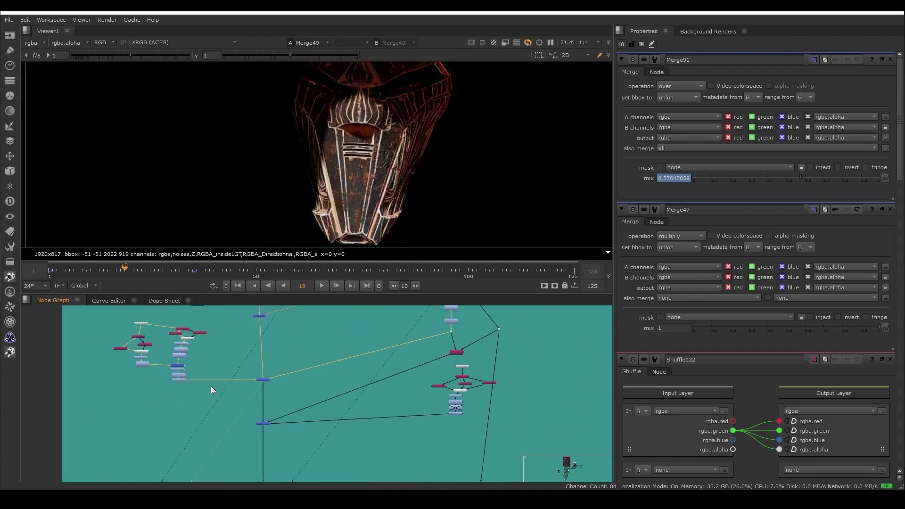
- View Shuffle127, Switch12 and Shuffle133 in the second mask group, opening Shuffle133's properties to check its red channel routing
{"action": "middle_click_drag", "start_coordinate": [210, 386], "coordinate": [286, 421]}
{"action": "scroll", "coordinate": [211, 361], "scroll_direction": "up", "scroll_amount": 4}
{"action": "left_click", "coordinate": [227, 423]}
{"action": "key", "text": "1"}
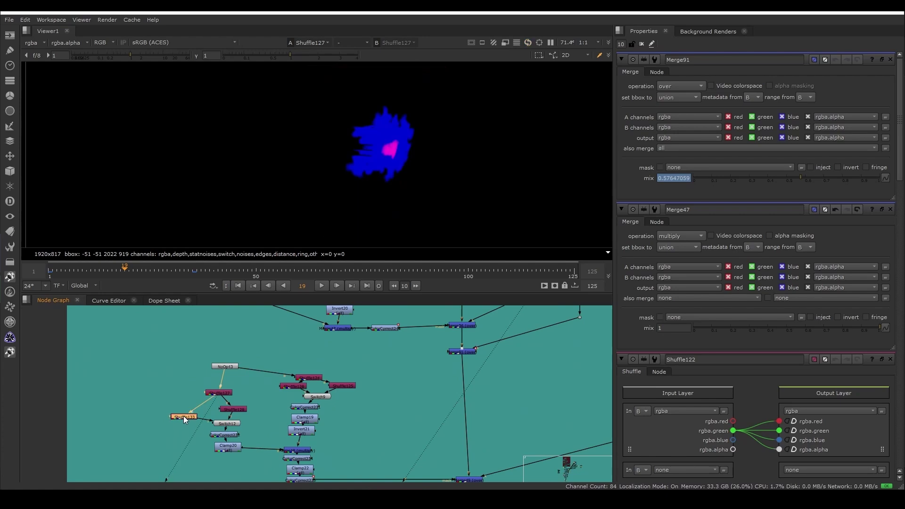
{"action": "scroll", "coordinate": [264, 436], "scroll_direction": "up", "scroll_amount": 3}
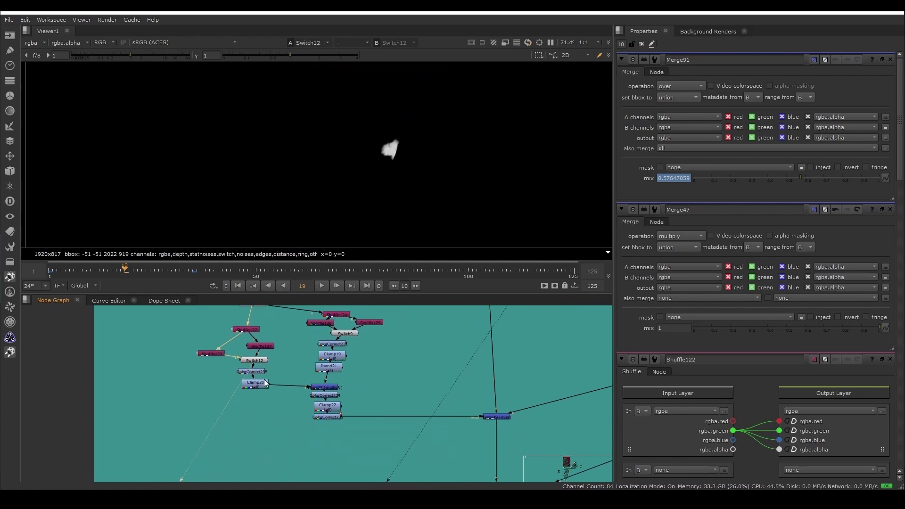
{"action": "double_click", "coordinate": [219, 354]}
{"action": "key", "text": "1"}
- Review both mask groups in the node graph and check the Shuffle133 mask at frame 47
{"action": "scroll", "coordinate": [263, 372], "scroll_direction": "down", "scroll_amount": 6}
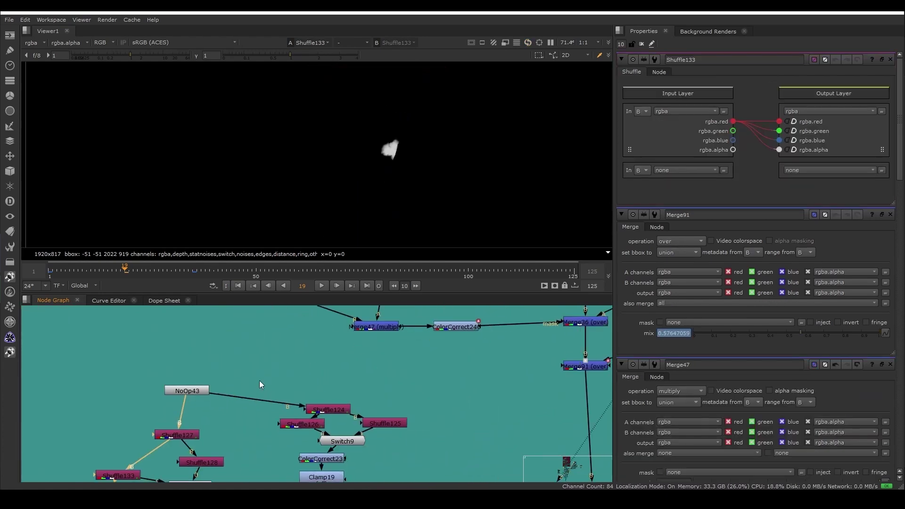
{"action": "middle_click_drag", "start_coordinate": [303, 334], "coordinate": [302, 395]}
{"action": "scroll", "coordinate": [301, 364], "scroll_direction": "up", "scroll_amount": 2}
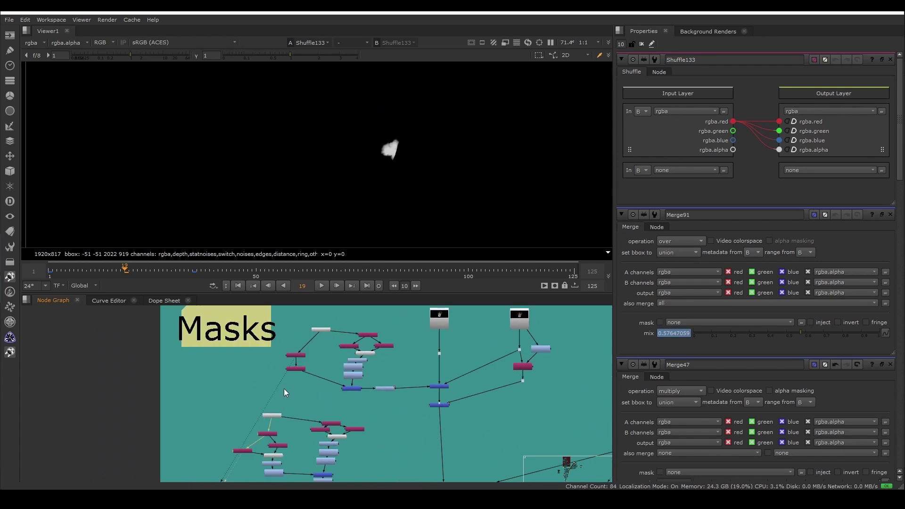
{"action": "scroll", "coordinate": [363, 436], "scroll_direction": "down", "scroll_amount": 2}
{"action": "middle_click_drag", "start_coordinate": [372, 434], "coordinate": [332, 361]}
{"action": "scroll", "coordinate": [278, 340], "scroll_direction": "up", "scroll_amount": 3}
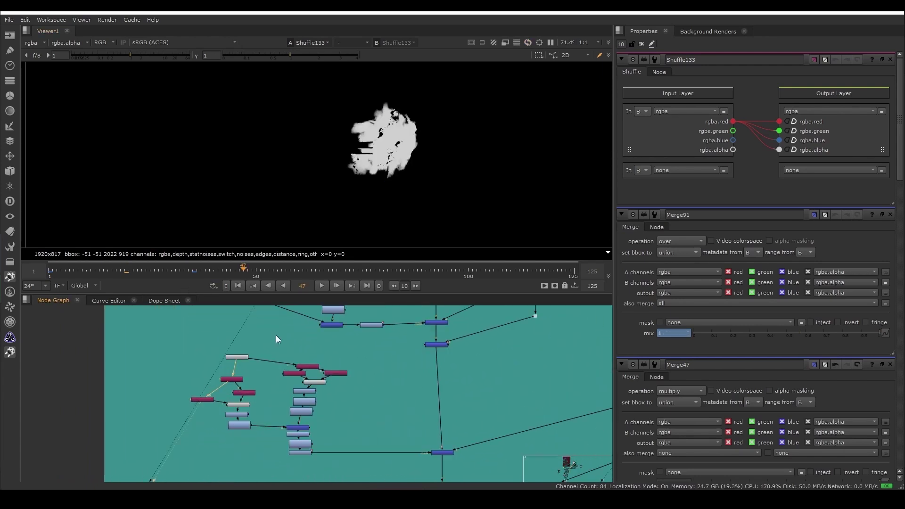
{"action": "middle_click_drag", "start_coordinate": [277, 339], "coordinate": [282, 394]}
{"action": "left_click", "coordinate": [208, 457]}
{"action": "left_click", "coordinate": [344, 435]}
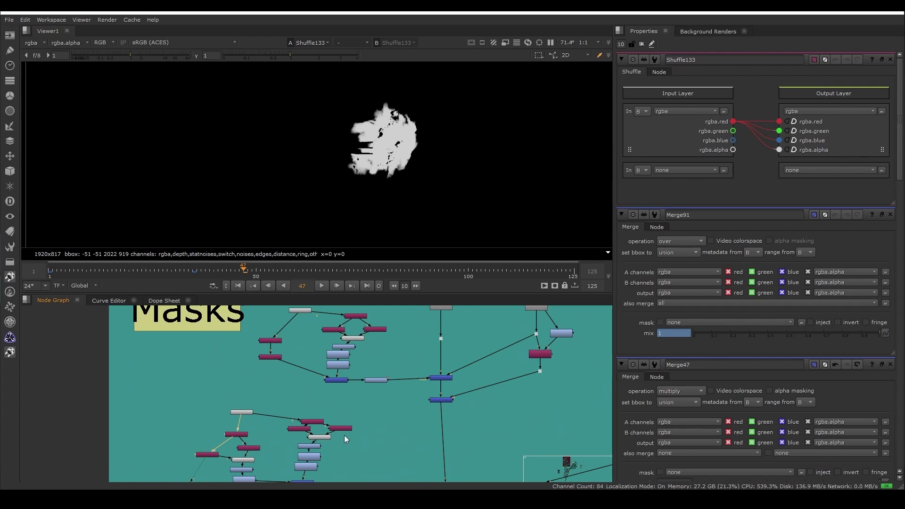
- Compare the first group's Shuffle134 mask with the second group's Shuffle133 mask at frame 47
{"action": "middle_click_drag", "start_coordinate": [315, 351], "coordinate": [315, 370]}
{"action": "left_click", "coordinate": [272, 375]}
{"action": "key", "text": "1"}
{"action": "middle_click_drag", "start_coordinate": [278, 434], "coordinate": [311, 346]}
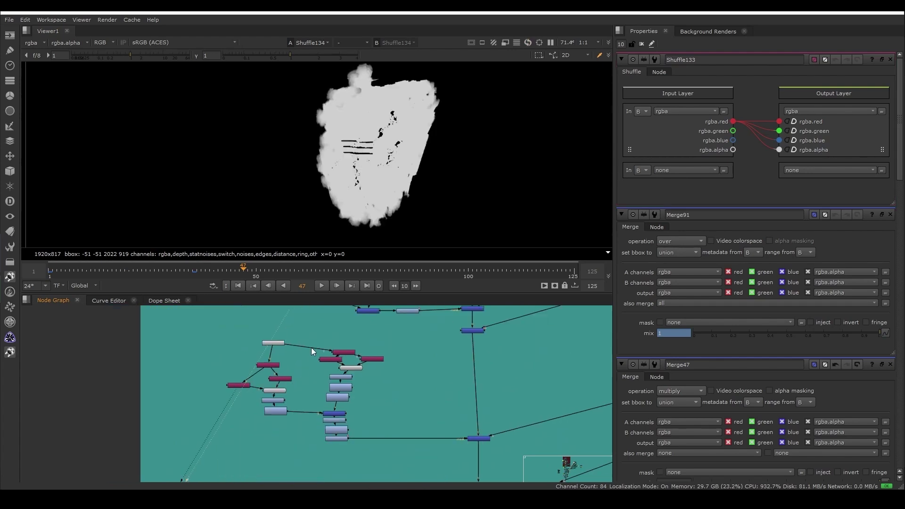
{"action": "left_click", "coordinate": [242, 386]}
{"action": "key", "text": "1"}
{"action": "left_click", "coordinate": [448, 423]}
{"action": "key", "text": "2"}
{"action": "key", "text": "1"}
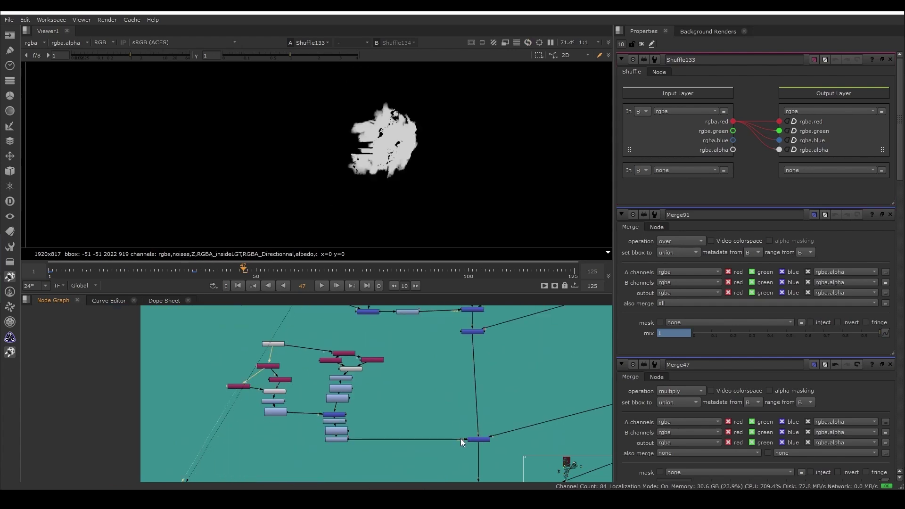
- View Merge49 at frame 47 and frame the character's face closely
{"action": "scroll", "coordinate": [463, 439], "scroll_direction": "up", "scroll_amount": 1}
{"action": "left_click", "coordinate": [479, 440]}
{"action": "key", "text": "2"}
{"action": "left_click", "coordinate": [425, 404]}
{"action": "middle_click_drag", "start_coordinate": [425, 404], "coordinate": [318, 375]}
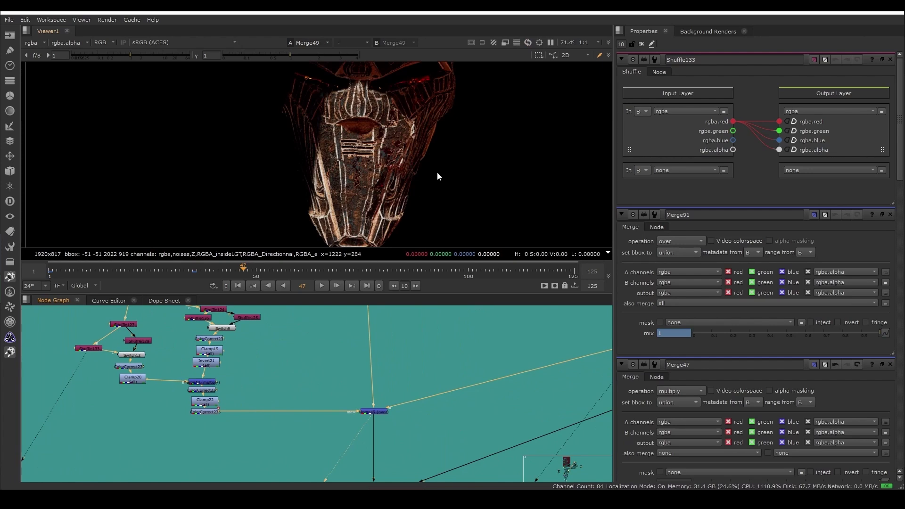
{"action": "middle_click_drag", "start_coordinate": [393, 167], "coordinate": [380, 203]}
{"action": "scroll", "coordinate": [380, 203], "scroll_direction": "up", "scroll_amount": 2}
- Toggle Merge49 off and on at frames 47 and 66 to compare the layer it adds
{"action": "left_click_drag", "start_coordinate": [419, 427], "coordinate": [343, 380]}
{"action": "key", "text": "d"}
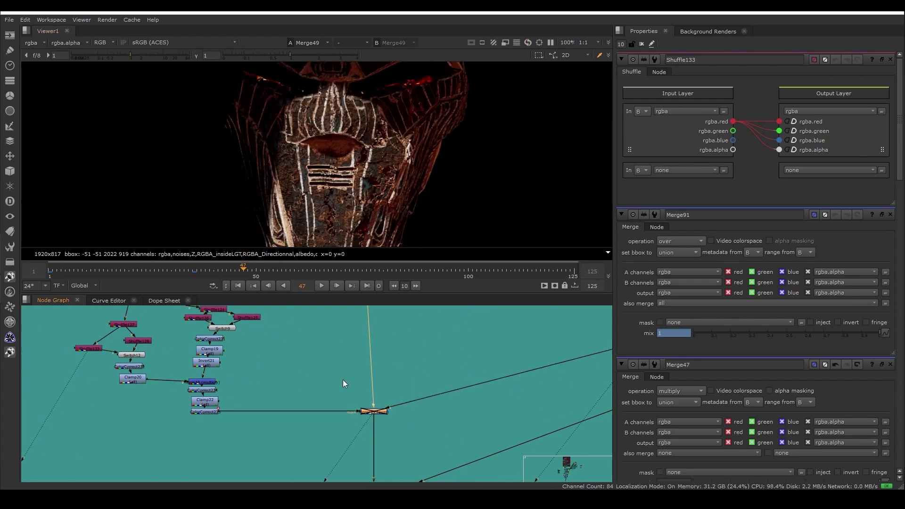
{"action": "key", "text": "d"}
{"action": "key", "text": "d"}
{"action": "key", "text": "d"}
{"action": "key", "text": "d"}
{"action": "key", "text": "d"}
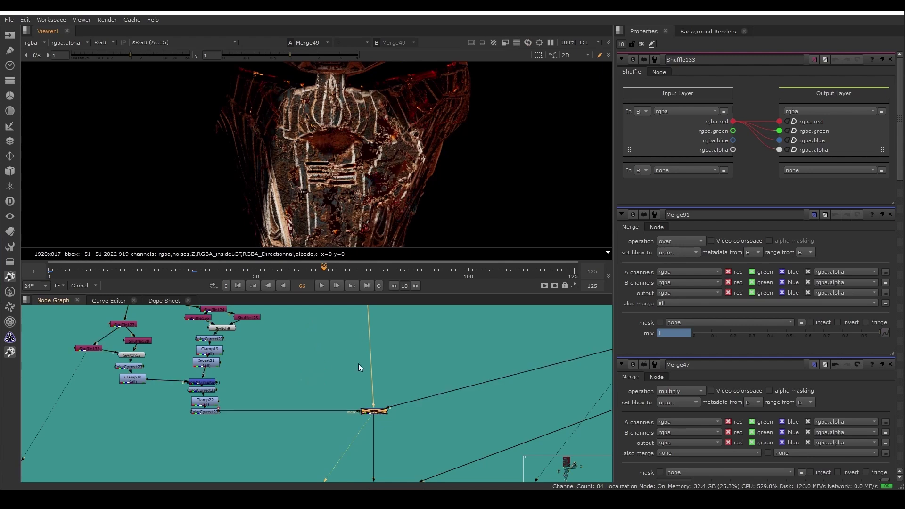
{"action": "scroll", "coordinate": [361, 192], "scroll_direction": "up", "scroll_amount": 2}
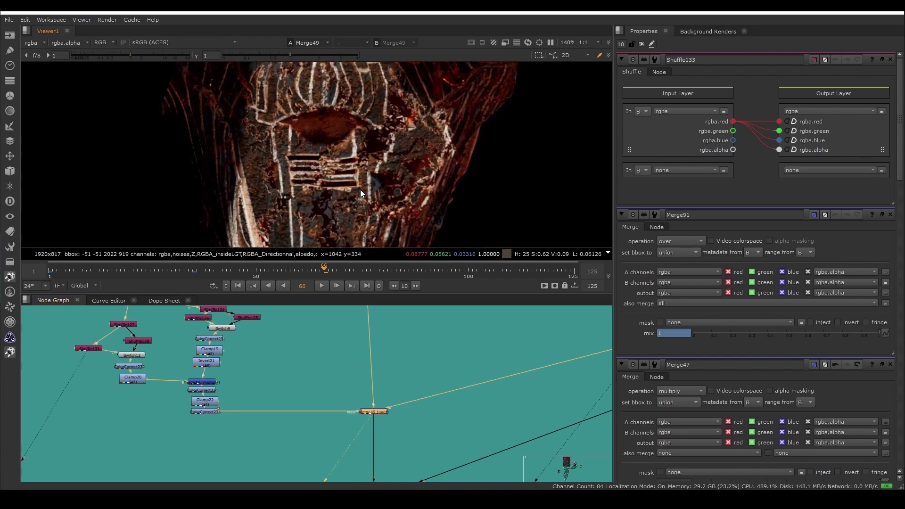
- View Merge52 and inspect the mask group feeding it, selecting its topmost node to trace the source connection
{"action": "scroll", "coordinate": [347, 400], "scroll_direction": "down", "scroll_amount": 3}
{"action": "scroll", "coordinate": [360, 401], "scroll_direction": "up", "scroll_amount": 4}
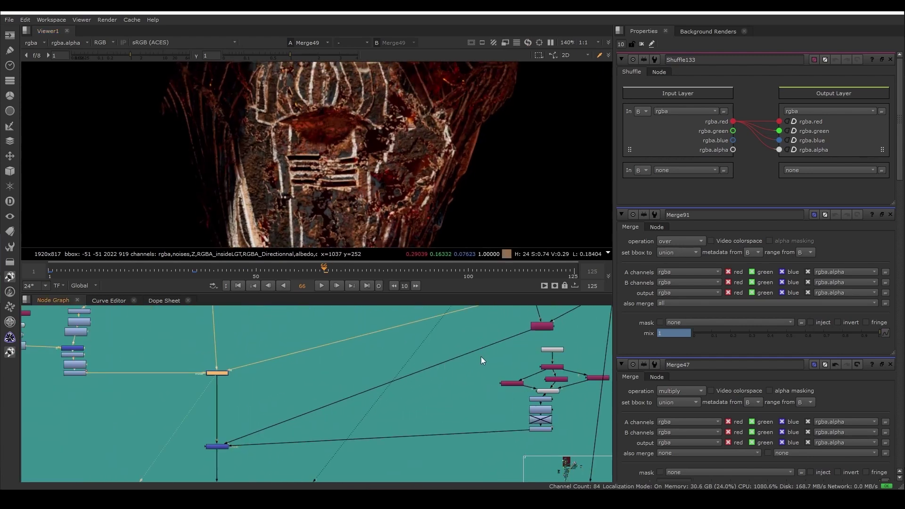
{"action": "left_click", "coordinate": [249, 435]}
{"action": "key", "text": "1"}
{"action": "scroll", "coordinate": [414, 404], "scroll_direction": "down", "scroll_amount": 3}
{"action": "scroll", "coordinate": [297, 410], "scroll_direction": "up", "scroll_amount": 2}
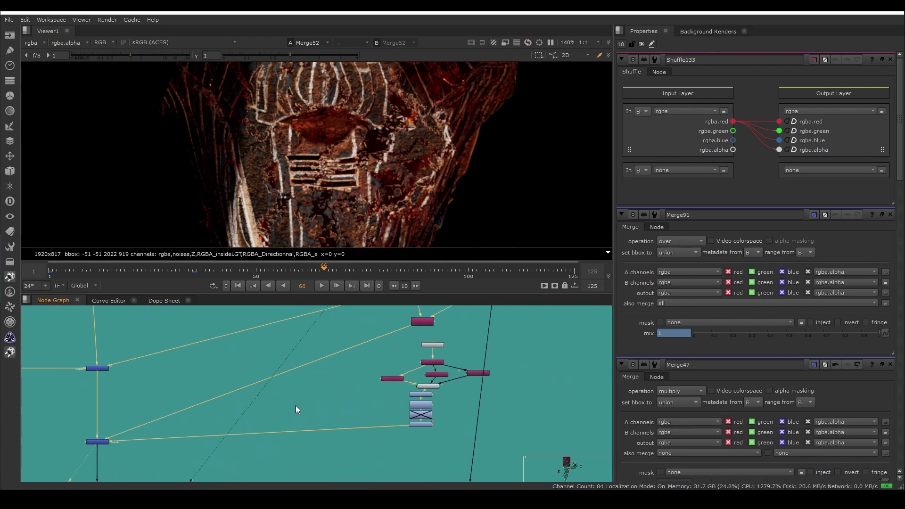
{"action": "left_click", "coordinate": [433, 345]}
{"action": "scroll", "coordinate": [400, 374], "scroll_direction": "down", "scroll_amount": 3}
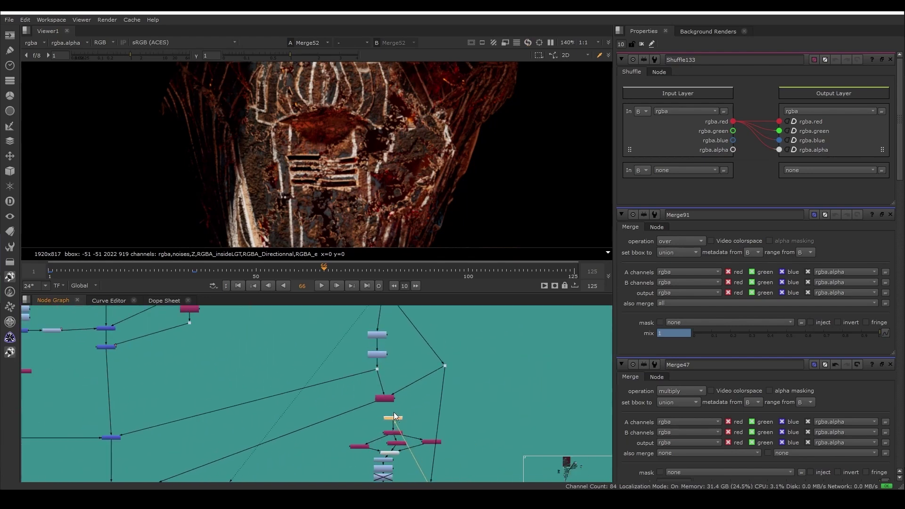
- View the ColorCorrect236 mask feeding Merge52, open its properties and check its animated gain between frames 108 and 97
{"action": "key", "text": "1"}
{"action": "scroll", "coordinate": [388, 453], "scroll_direction": "up", "scroll_amount": 2}
{"action": "left_click", "coordinate": [391, 445]}
{"action": "key", "text": "1"}
{"action": "double_click", "coordinate": [390, 445]}
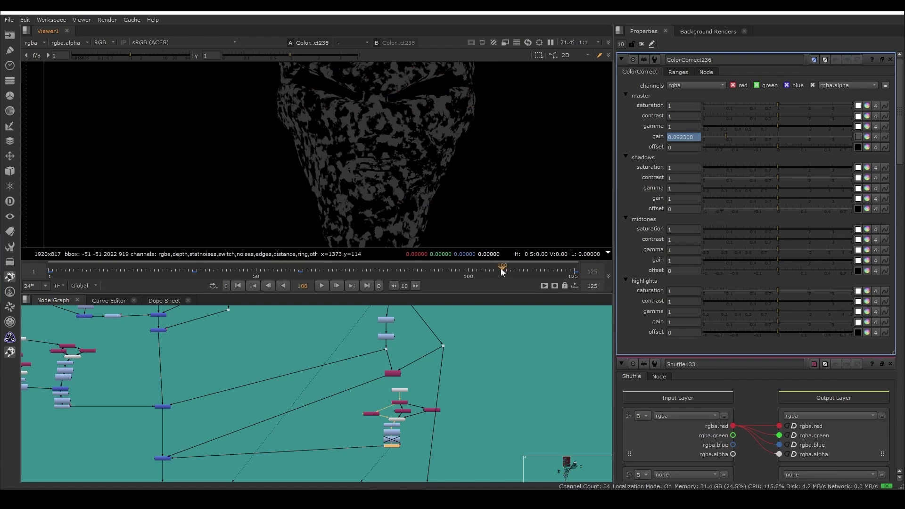
{"action": "left_click_drag", "start_coordinate": [501, 267], "coordinate": [456, 268]}
{"action": "scroll", "coordinate": [421, 386], "scroll_direction": "up", "scroll_amount": 2}
{"action": "middle_click_drag", "start_coordinate": [420, 386], "coordinate": [479, 301]}
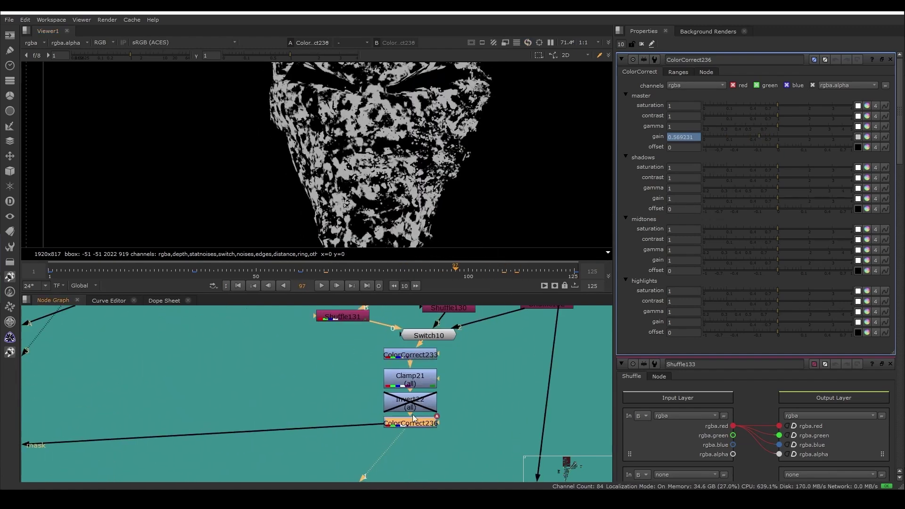
{"action": "middle_click_drag", "start_coordinate": [422, 382], "coordinate": [275, 414]}
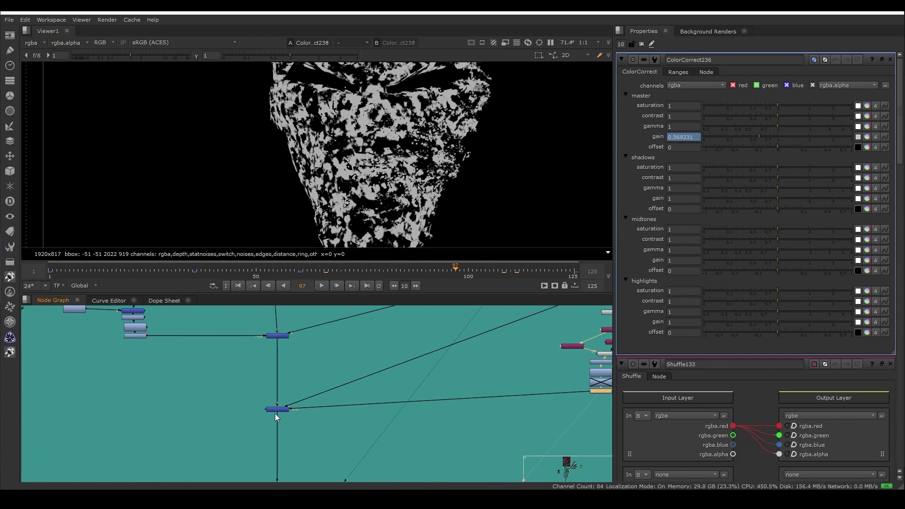
- Open and view Merge52 at frame 97, toggling it off and on to compare its effect on the face close up and further out
{"action": "double_click", "coordinate": [271, 409]}
{"action": "key", "text": "1"}
{"action": "left_click_drag", "start_coordinate": [236, 433], "coordinate": [308, 394]}
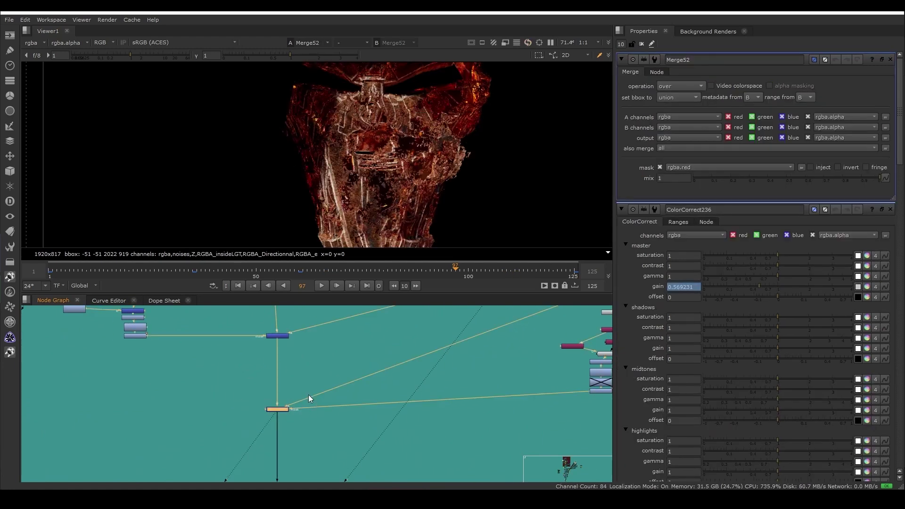
{"action": "key", "text": "d"}
{"action": "key", "text": "d"}
{"action": "scroll", "coordinate": [381, 69], "scroll_direction": "up", "scroll_amount": 2}
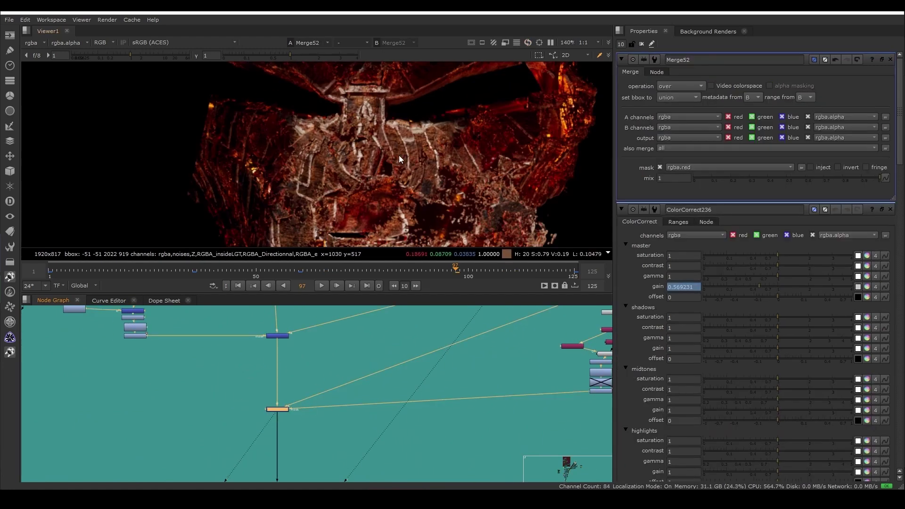
{"action": "scroll", "coordinate": [399, 155], "scroll_direction": "up", "scroll_amount": 1}
{"action": "key", "text": "d"}
{"action": "key", "text": "d"}
{"action": "key", "text": "d"}
{"action": "key", "text": "d"}
{"action": "scroll", "coordinate": [394, 162], "scroll_direction": "down", "scroll_amount": 2}
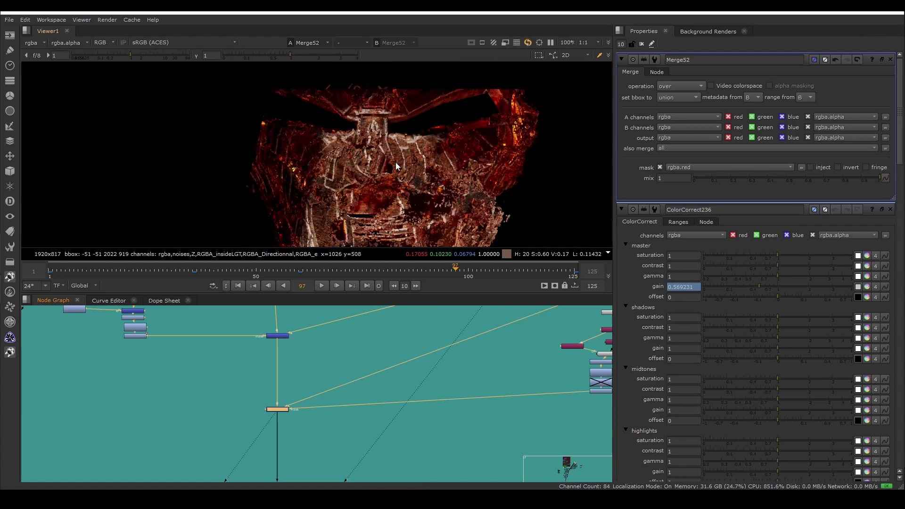
{"action": "key", "text": "d"}
{"action": "key", "text": "d"}
{"action": "scroll", "coordinate": [395, 162], "scroll_direction": "down", "scroll_amount": 1}
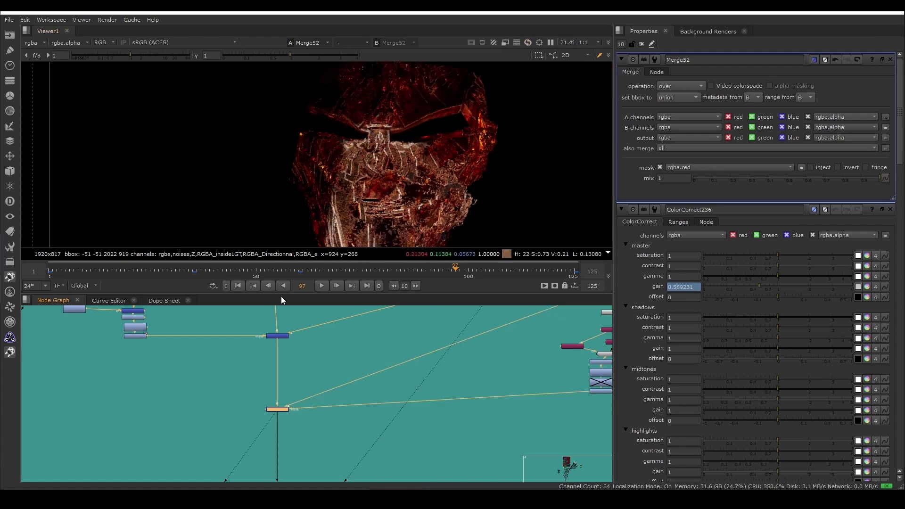
- View the Clamp20 mask in the Masks group and inspect the Shuffle and Switch12 nodes above it up to NoOp43
{"action": "scroll", "coordinate": [279, 419], "scroll_direction": "down", "scroll_amount": 5}
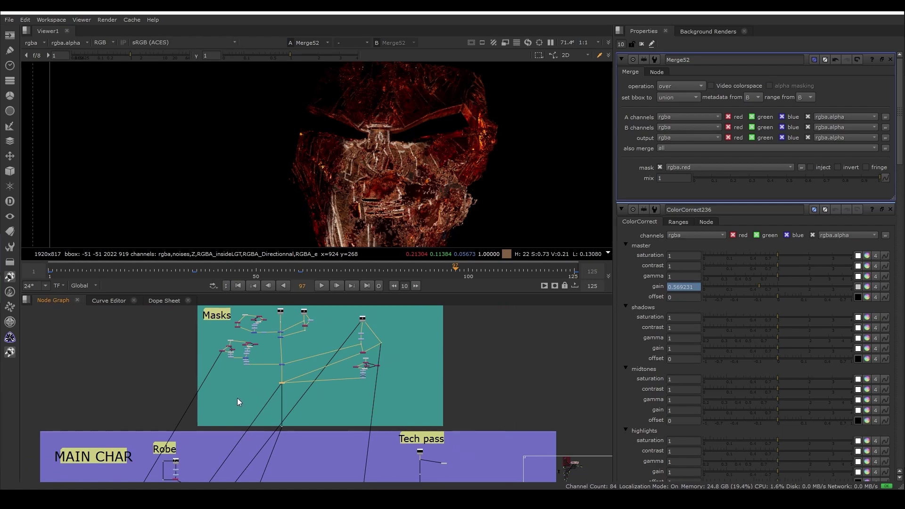
{"action": "scroll", "coordinate": [197, 381], "scroll_direction": "up", "scroll_amount": 8}
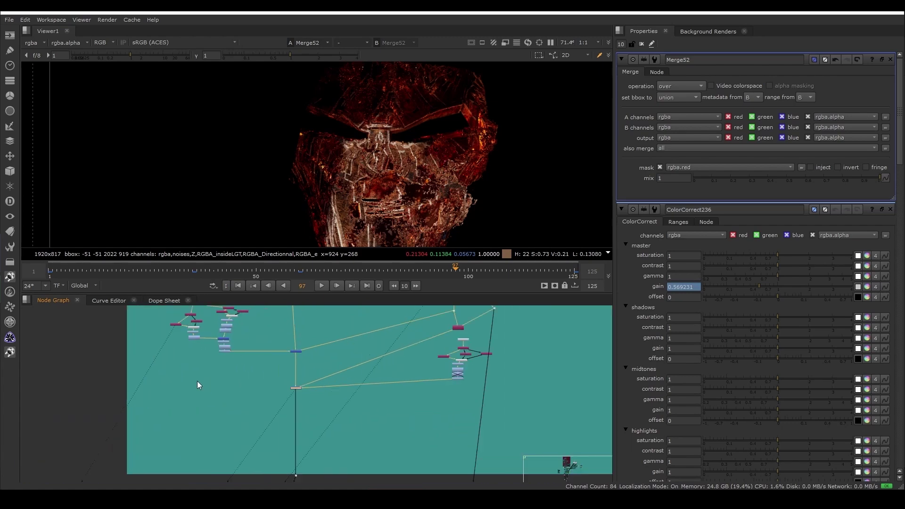
{"action": "middle_click_drag", "start_coordinate": [175, 325], "coordinate": [220, 383]}
{"action": "scroll", "coordinate": [220, 384], "scroll_direction": "up", "scroll_amount": 3}
{"action": "left_click", "coordinate": [219, 384], "text": "ctrl+shift"}
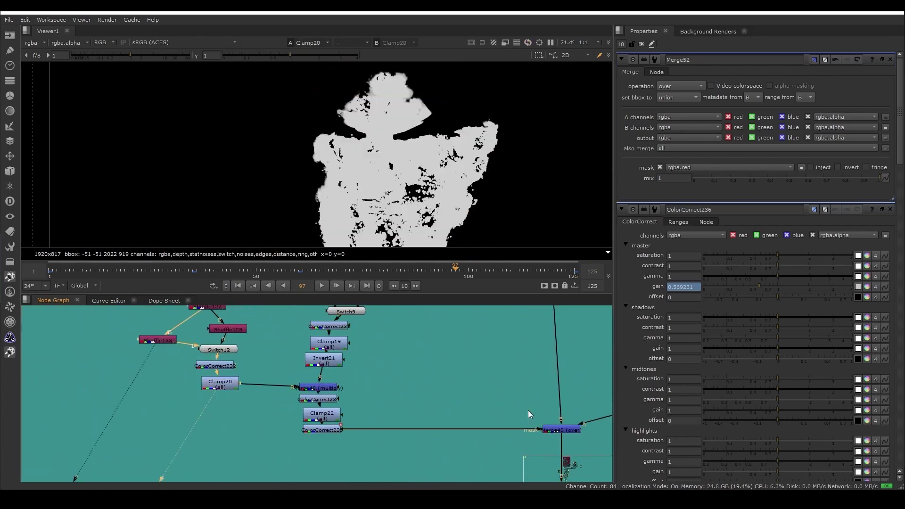
{"action": "middle_click_drag", "start_coordinate": [466, 411], "coordinate": [567, 474]}
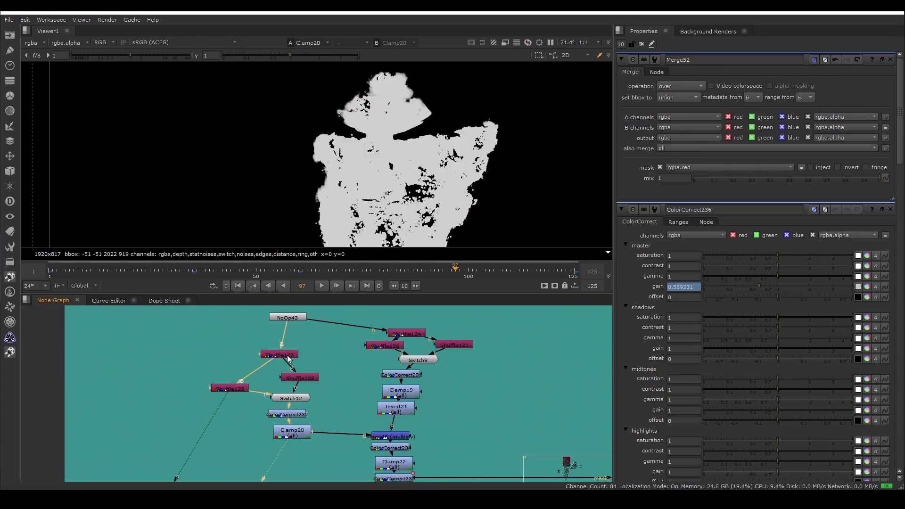
- View Merge49 and compare its result at frames 32 and 99
{"action": "scroll", "coordinate": [556, 433], "scroll_direction": "down", "scroll_amount": 2}
{"action": "middle_click_drag", "start_coordinate": [555, 433], "coordinate": [408, 378]}
{"action": "scroll", "coordinate": [441, 403], "scroll_direction": "up", "scroll_amount": 1}
{"action": "left_click", "coordinate": [448, 413], "text": "ctrl+shift"}
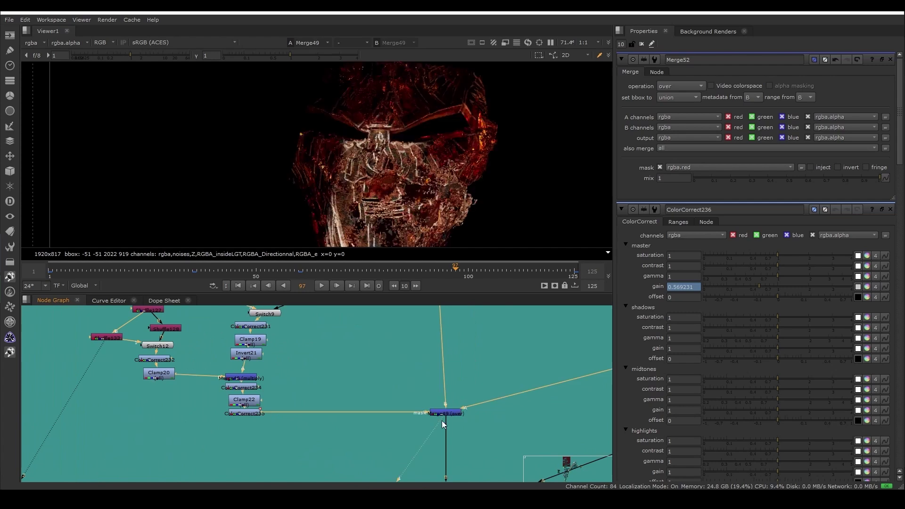
{"action": "scroll", "coordinate": [406, 407], "scroll_direction": "down", "scroll_amount": 4}
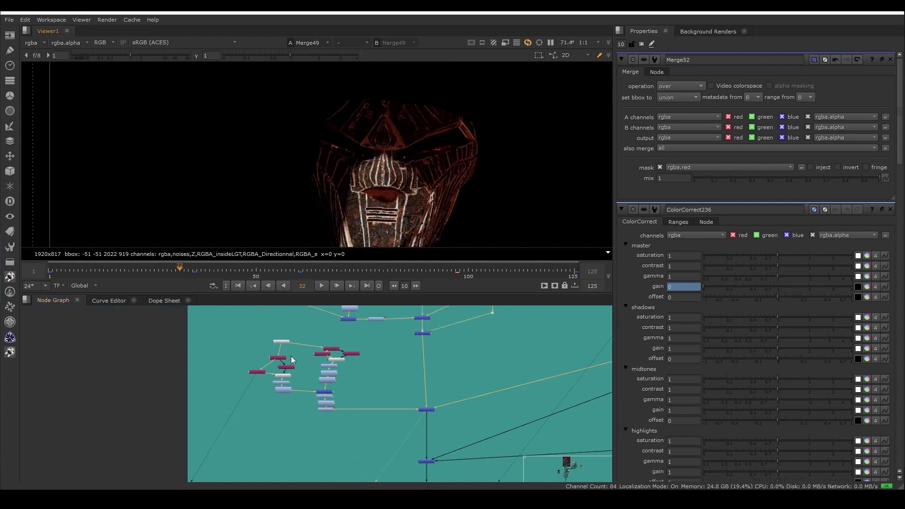
{"action": "scroll", "coordinate": [375, 429], "scroll_direction": "down", "scroll_amount": 5}
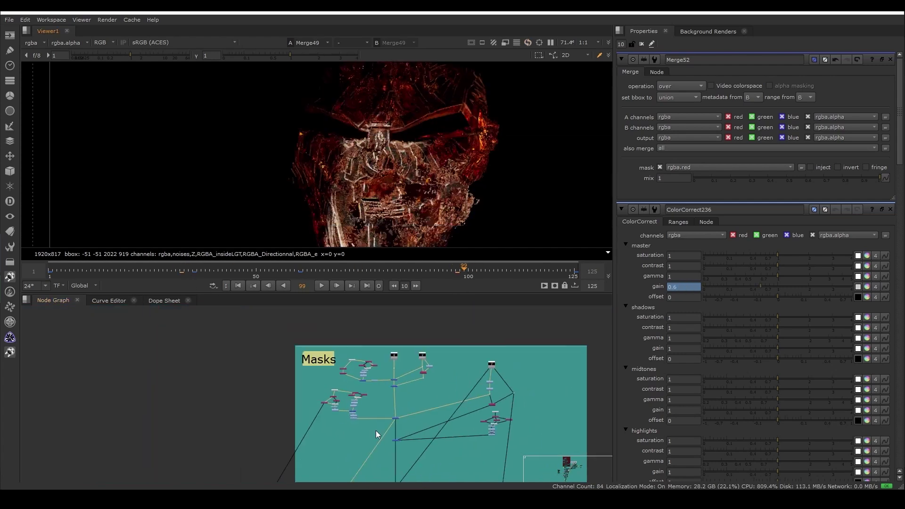
- View Merge52 and scrub from frame 1 through 43 to 120 to review how the face breaks up
{"action": "middle_click_drag", "start_coordinate": [399, 476], "coordinate": [397, 397]}
{"action": "scroll", "coordinate": [396, 409], "scroll_direction": "up", "scroll_amount": 4}
{"action": "middle_click_drag", "start_coordinate": [382, 331], "coordinate": [382, 358]}
{"action": "left_click", "coordinate": [386, 333]}
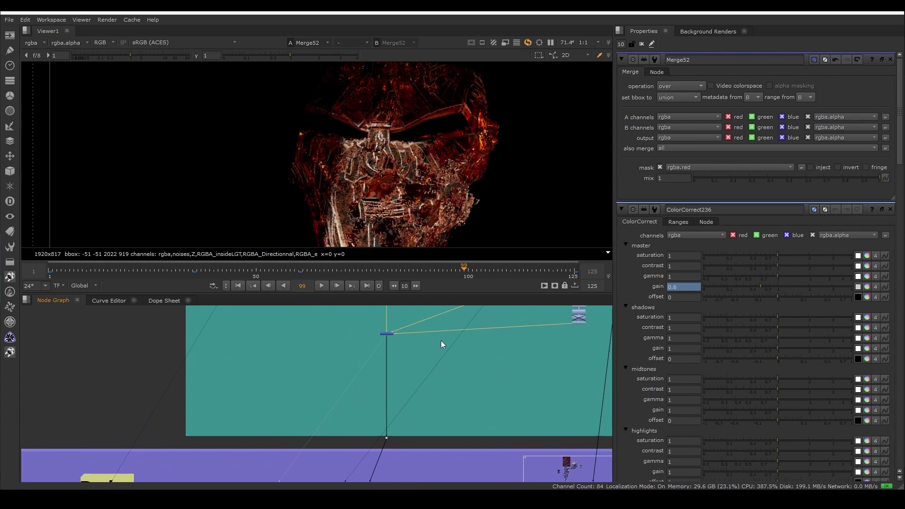
{"action": "key", "text": "1"}
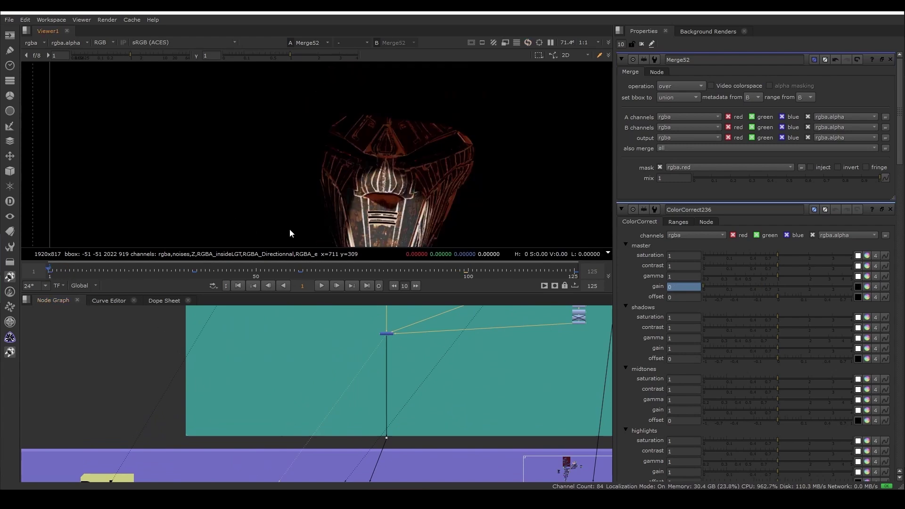
{"action": "middle_click_drag", "start_coordinate": [289, 231], "coordinate": [254, 183]}
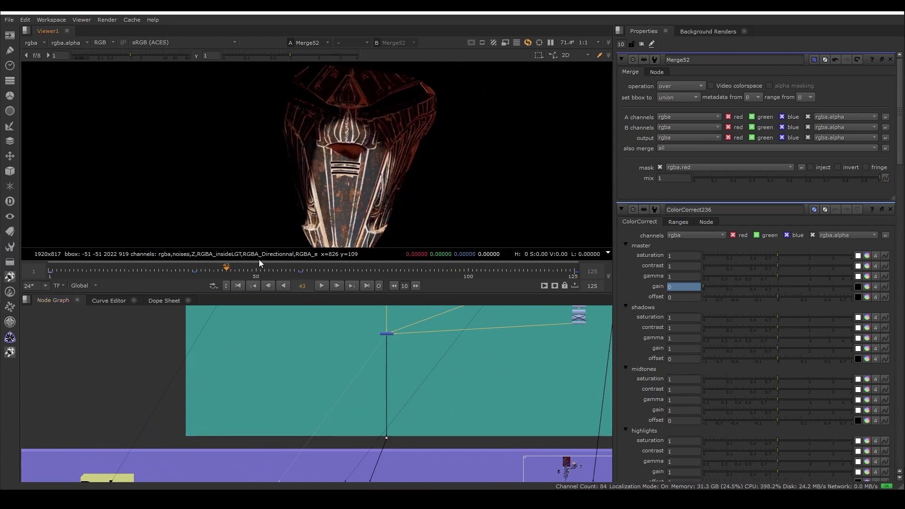
{"action": "left_click_drag", "start_coordinate": [470, 276], "coordinate": [551, 271]}
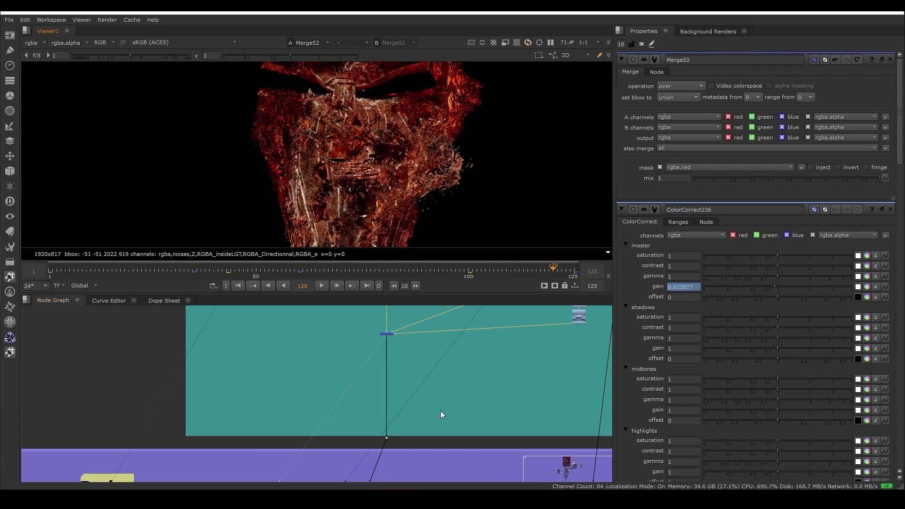
- View Merge90, where the Robe render joins the character, at frame 120 and inspect the face and hood
{"action": "scroll", "coordinate": [439, 412], "scroll_direction": "down", "scroll_amount": 3}
{"action": "middle_click_drag", "start_coordinate": [467, 445], "coordinate": [414, 350]}
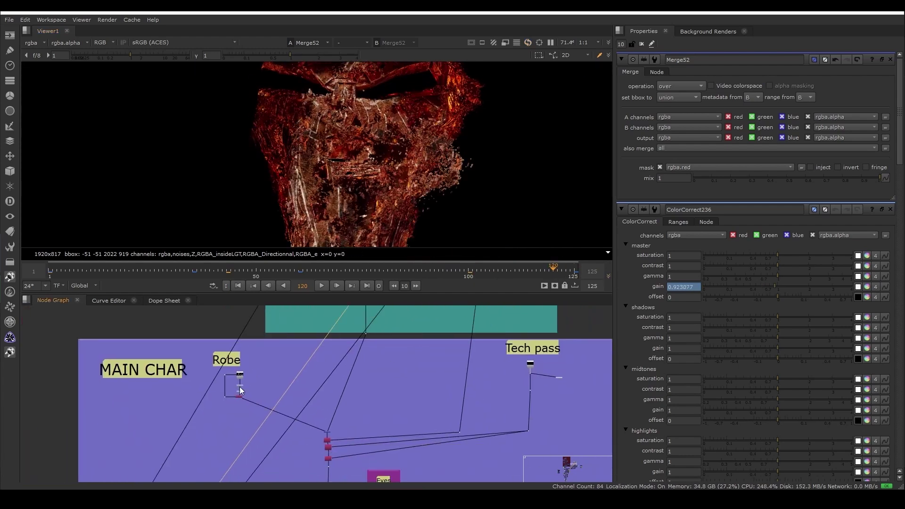
{"action": "scroll", "coordinate": [292, 414], "scroll_direction": "up", "scroll_amount": 5}
{"action": "left_click", "coordinate": [361, 454]}
{"action": "key", "text": "1"}
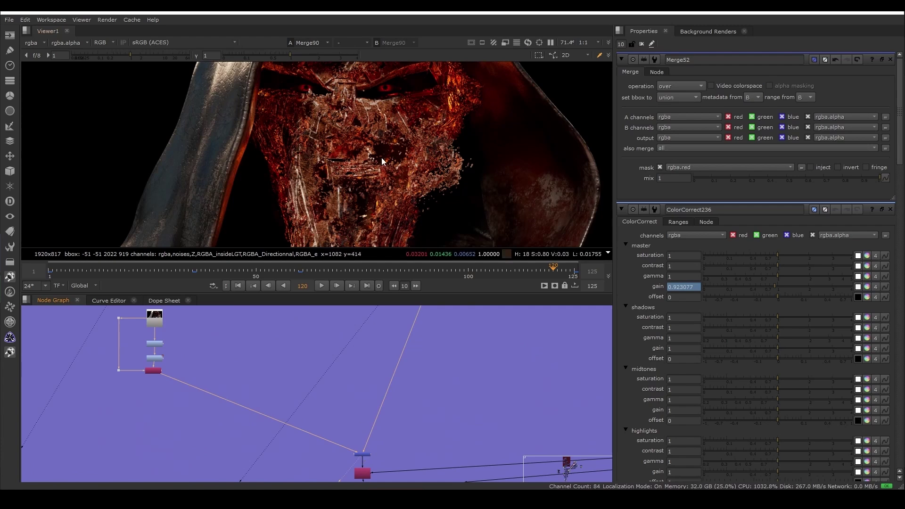
{"action": "scroll", "coordinate": [342, 185], "scroll_direction": "down", "scroll_amount": 3}
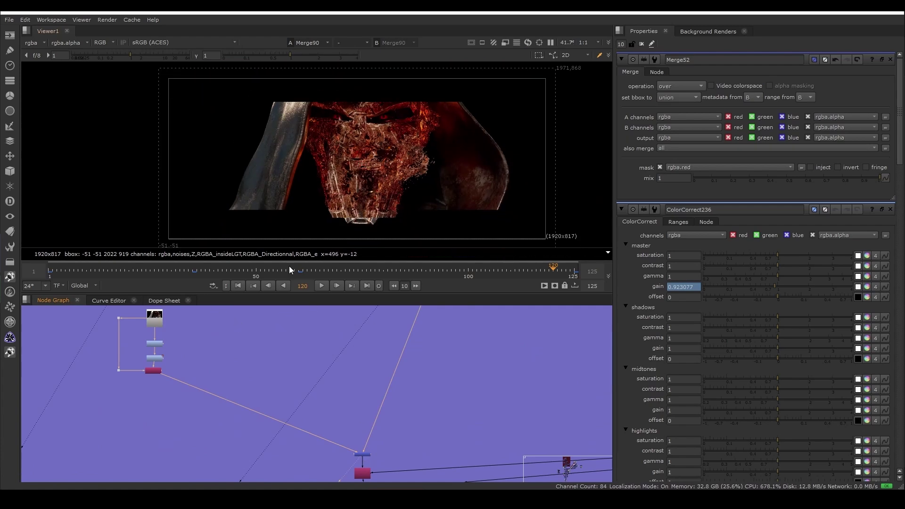
{"action": "scroll", "coordinate": [361, 143], "scroll_direction": "up", "scroll_amount": 3}
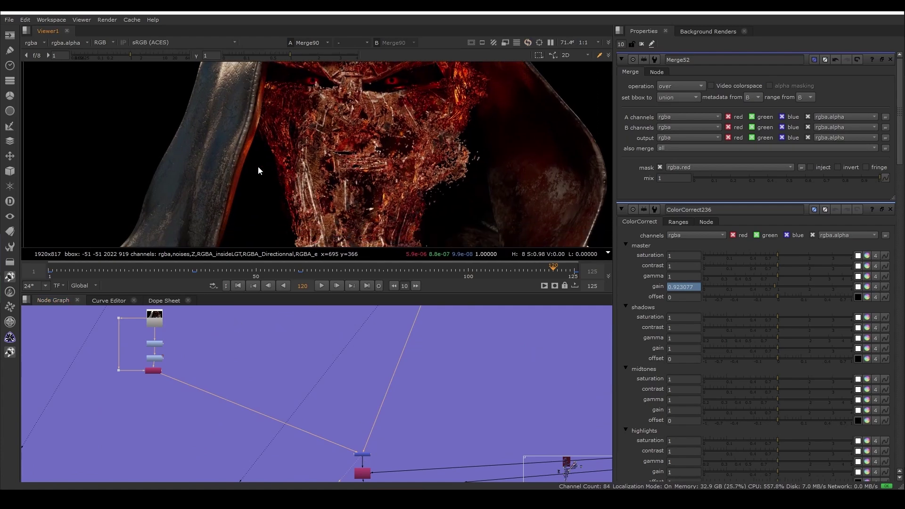
{"action": "scroll", "coordinate": [258, 171], "scroll_direction": "down", "scroll_amount": 2}
- Inspect the Copy nodes below Merge90 and view the Tech pass Read10 that feeds them
{"action": "scroll", "coordinate": [372, 379], "scroll_direction": "down", "scroll_amount": 5}
{"action": "scroll", "coordinate": [456, 401], "scroll_direction": "up", "scroll_amount": 5}
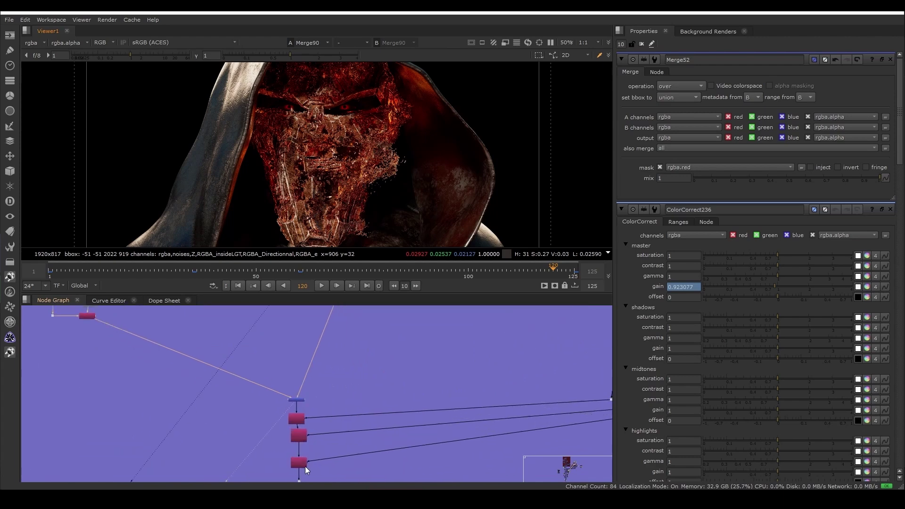
{"action": "scroll", "coordinate": [297, 460], "scroll_direction": "up", "scroll_amount": 3}
{"action": "scroll", "coordinate": [296, 460], "scroll_direction": "down", "scroll_amount": 6}
{"action": "middle_click_drag", "start_coordinate": [434, 408], "coordinate": [307, 425]}
{"action": "scroll", "coordinate": [444, 349], "scroll_direction": "up", "scroll_amount": 1}
{"action": "left_click", "coordinate": [462, 341]}
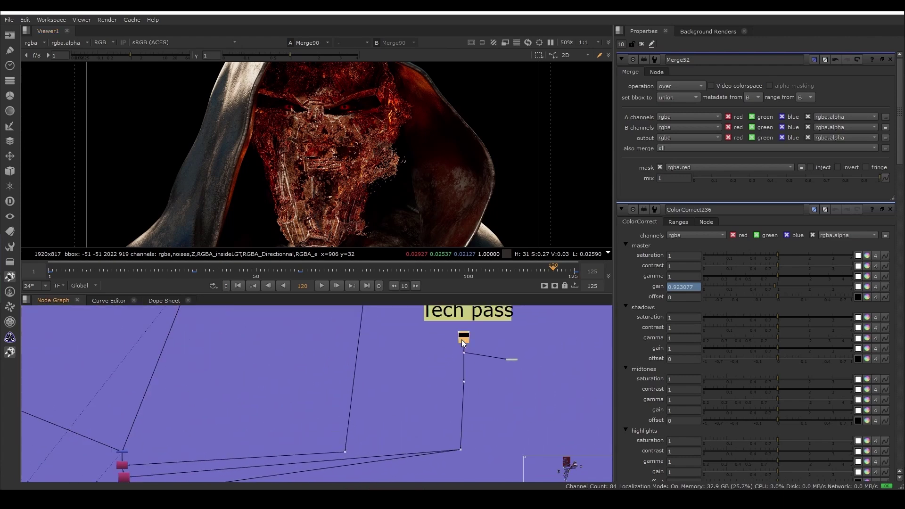
{"action": "key", "text": "1"}
{"action": "scroll", "coordinate": [432, 373], "scroll_direction": "down", "scroll_amount": 4}
{"action": "scroll", "coordinate": [326, 435], "scroll_direction": "up", "scroll_amount": 8}
- View the Copy14, Copy24 and Copy18 nodes one after another at frame 120
{"action": "left_click", "coordinate": [219, 400]}
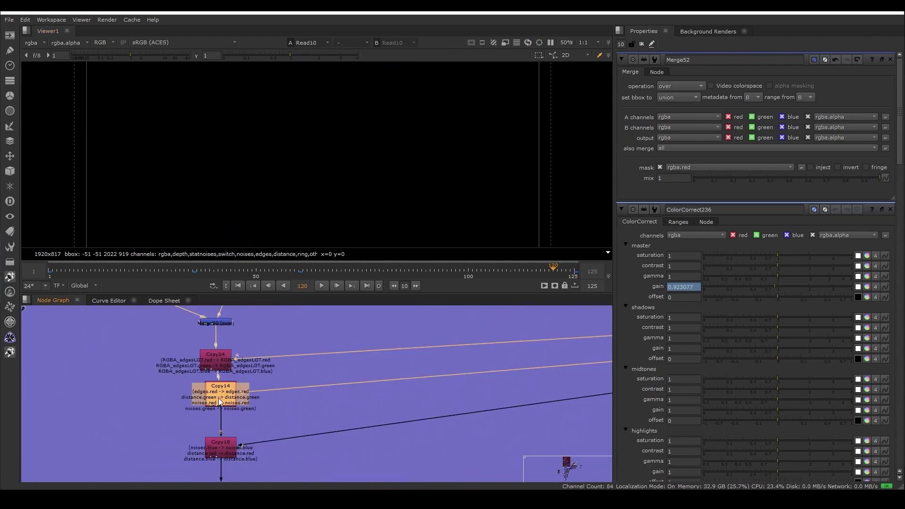
{"action": "key", "text": "1"}
{"action": "left_click", "coordinate": [215, 361]}
{"action": "key", "text": "1"}
{"action": "left_click", "coordinate": [228, 448]}
{"action": "key", "text": "1"}
{"action": "scroll", "coordinate": [228, 446], "scroll_direction": "down", "scroll_amount": 2}
{"action": "scroll", "coordinate": [225, 447], "scroll_direction": "up", "scroll_amount": 3}
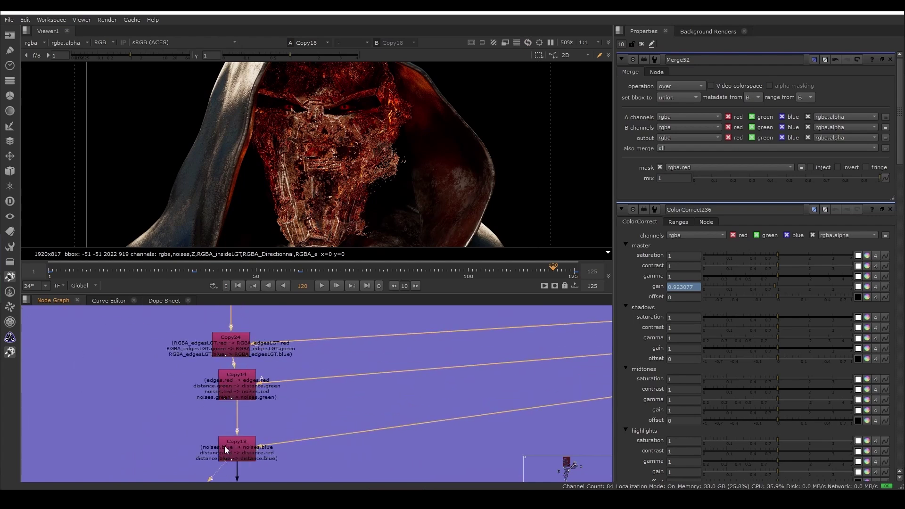
- Open the properties of Copy18, Copy14 and Copy24 to review their copied channels, viewing Copy24 and Copy18
{"action": "double_click", "coordinate": [225, 447]}
{"action": "double_click", "coordinate": [225, 383]}
{"action": "double_click", "coordinate": [224, 349]}
{"action": "key", "text": "1"}
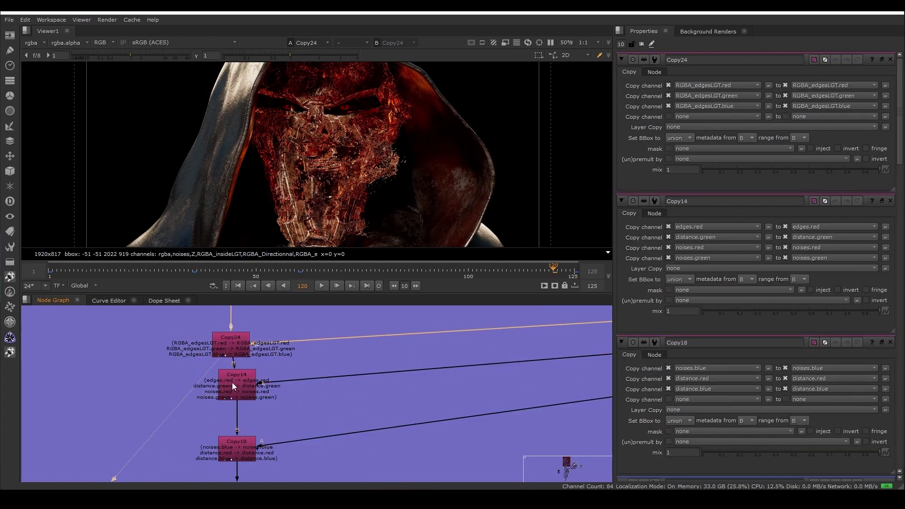
{"action": "left_click", "coordinate": [231, 383]}
{"action": "left_click", "coordinate": [229, 450]}
{"action": "key", "text": "1"}
- Survey the element groups below Copy18, including Edges Glow, Inside Mask, Sun, Eyes, Inside LGT and Glow Distance
{"action": "scroll", "coordinate": [246, 410], "scroll_direction": "down", "scroll_amount": 5}
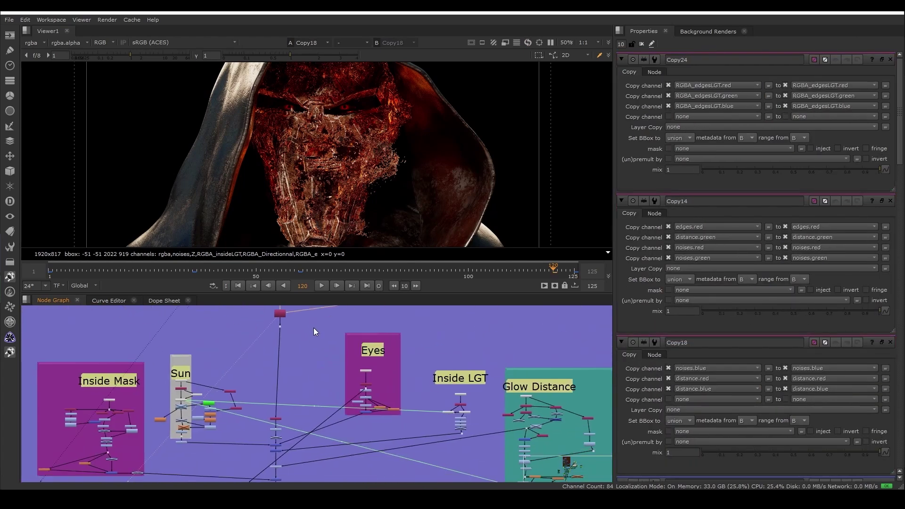
{"action": "scroll", "coordinate": [269, 427], "scroll_direction": "up", "scroll_amount": 3}
{"action": "scroll", "coordinate": [270, 424], "scroll_direction": "down", "scroll_amount": 5}
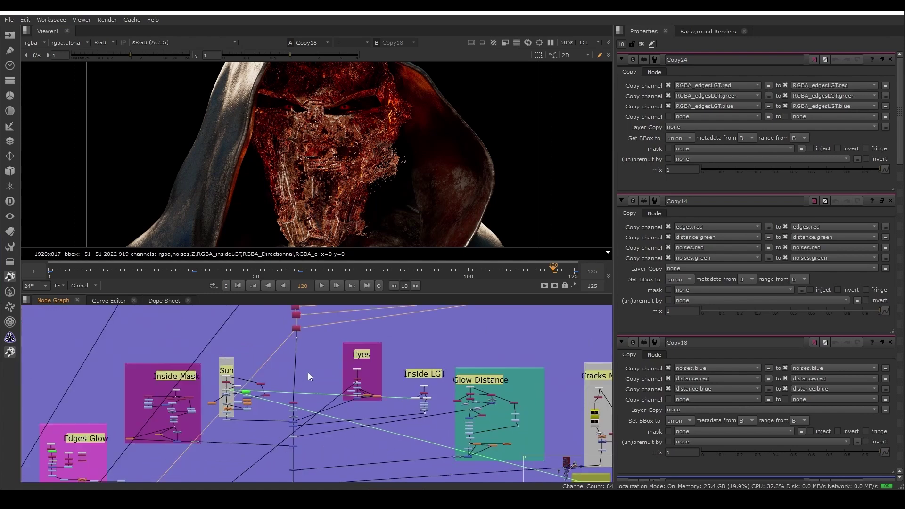
{"action": "scroll", "coordinate": [301, 374], "scroll_direction": "up", "scroll_amount": 4}
{"action": "scroll", "coordinate": [292, 387], "scroll_direction": "down", "scroll_amount": 6}
{"action": "scroll", "coordinate": [237, 408], "scroll_direction": "up", "scroll_amount": 5}
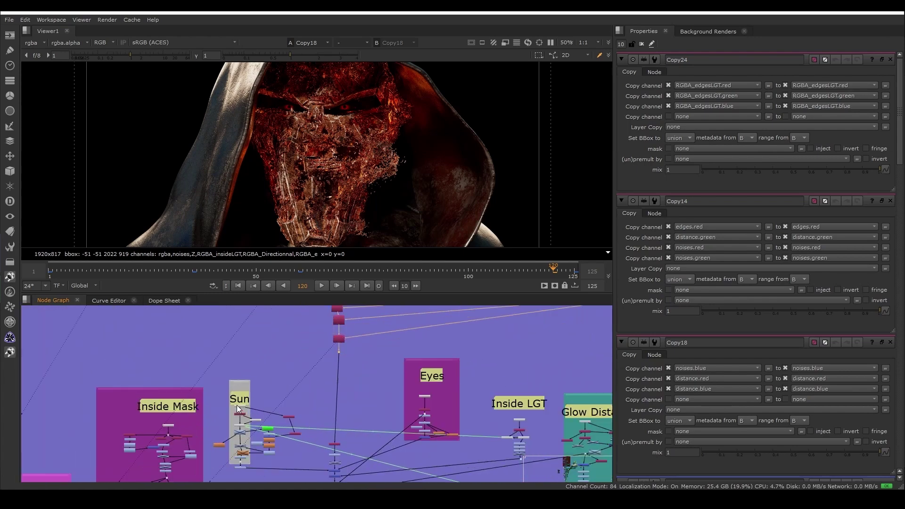
{"action": "scroll", "coordinate": [238, 405], "scroll_direction": "up", "scroll_amount": 1}
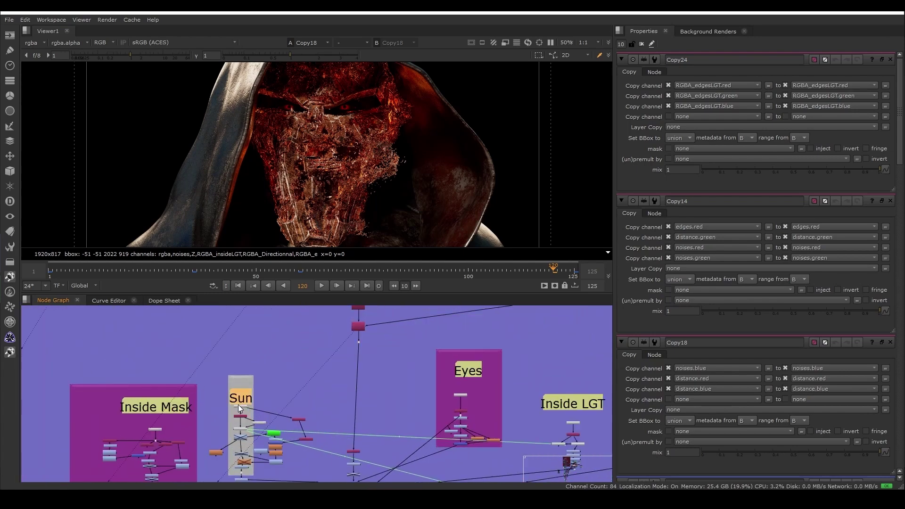
- Select the topmost nodes of the Eyes and Inside LGT groups to trace their source connection back to the Copy chain
{"action": "left_click", "coordinate": [460, 395]}
{"action": "middle_click_drag", "start_coordinate": [464, 387], "coordinate": [365, 354]}
{"action": "middle_click_drag", "start_coordinate": [415, 374], "coordinate": [467, 432]}
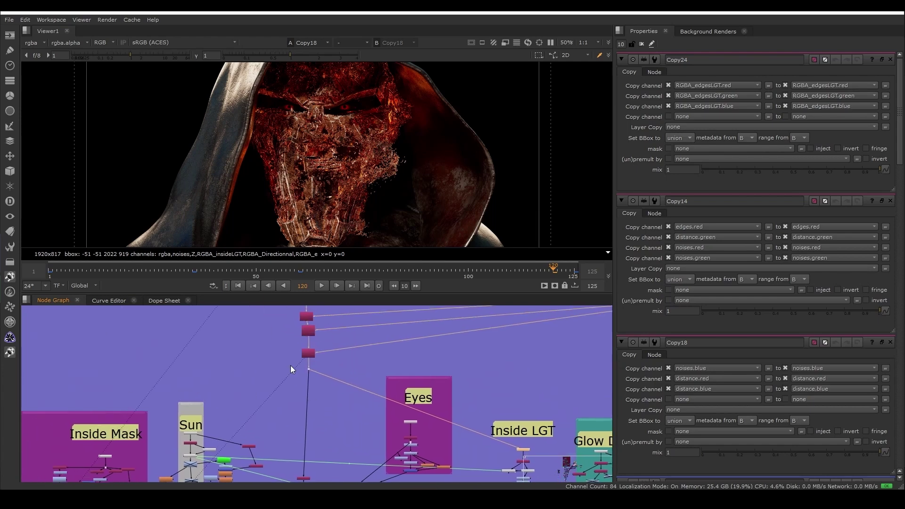
{"action": "scroll", "coordinate": [310, 368], "scroll_direction": "up", "scroll_amount": 3}
{"action": "scroll", "coordinate": [310, 373], "scroll_direction": "down", "scroll_amount": 2}
- View Shuffle3 in the Eyes group, open its properties to check the emission input and inspect the group's nodes
{"action": "middle_click_drag", "start_coordinate": [413, 464], "coordinate": [358, 377]}
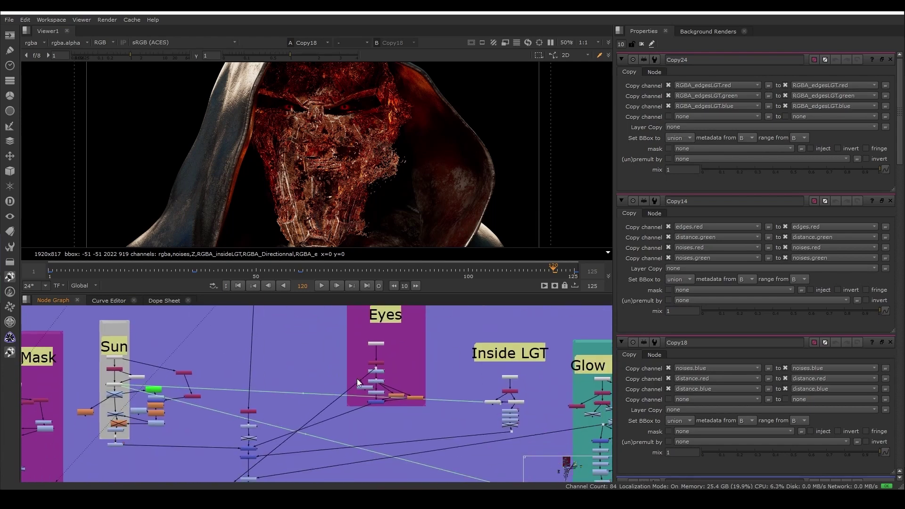
{"action": "left_click", "coordinate": [376, 363]}
{"action": "key", "text": "1"}
{"action": "double_click", "coordinate": [377, 363]}
{"action": "scroll", "coordinate": [377, 367], "scroll_direction": "up", "scroll_amount": 2}
{"action": "scroll", "coordinate": [377, 370], "scroll_direction": "down", "scroll_amount": 3}
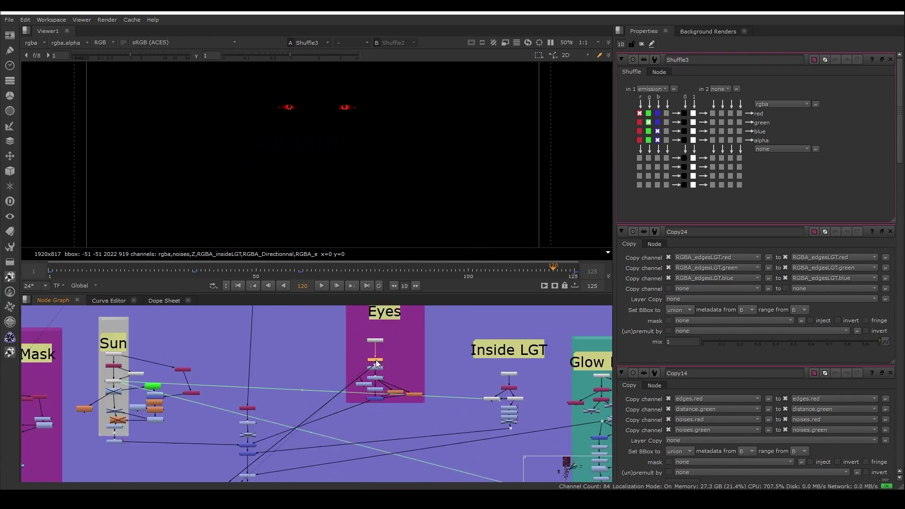
{"action": "scroll", "coordinate": [393, 361], "scroll_direction": "up", "scroll_amount": 5}
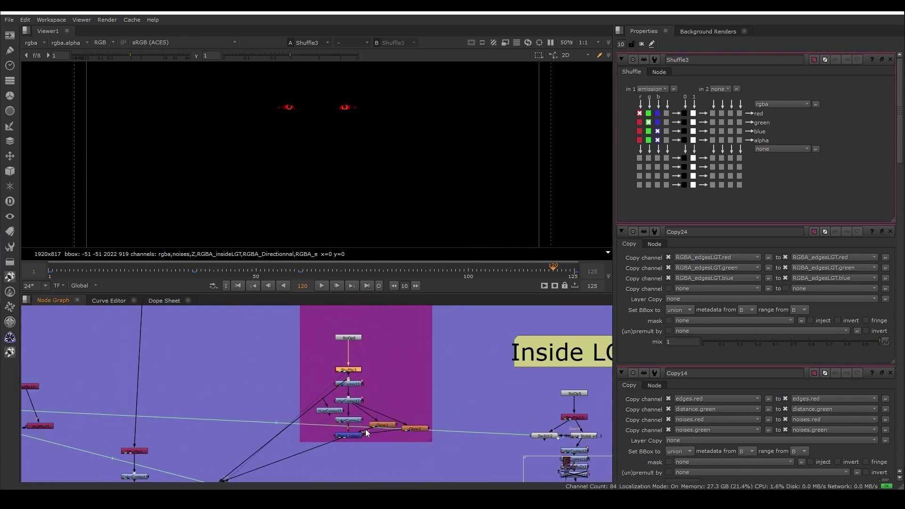
- View the color corrections in the Eyes group and the Plus1 merge that adds the two glows
{"action": "left_click", "coordinate": [355, 400]}
{"action": "key", "text": "1"}
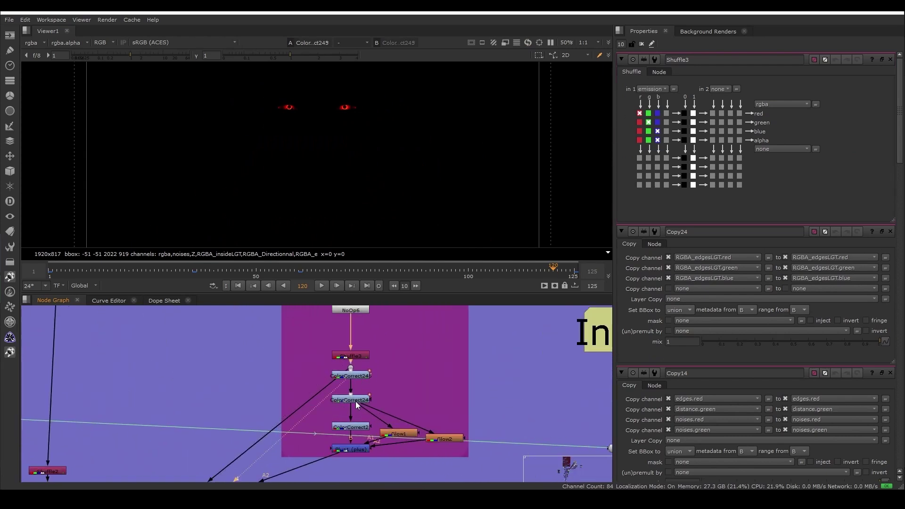
{"action": "left_click", "coordinate": [353, 427]}
{"action": "left_click", "coordinate": [354, 449]}
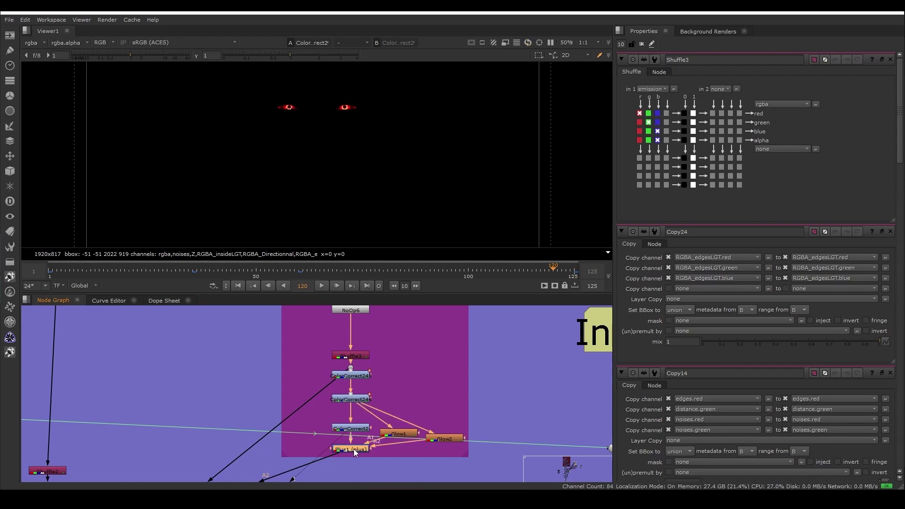
{"action": "key", "text": "1"}
{"action": "scroll", "coordinate": [355, 357], "scroll_direction": "down", "scroll_amount": 8}
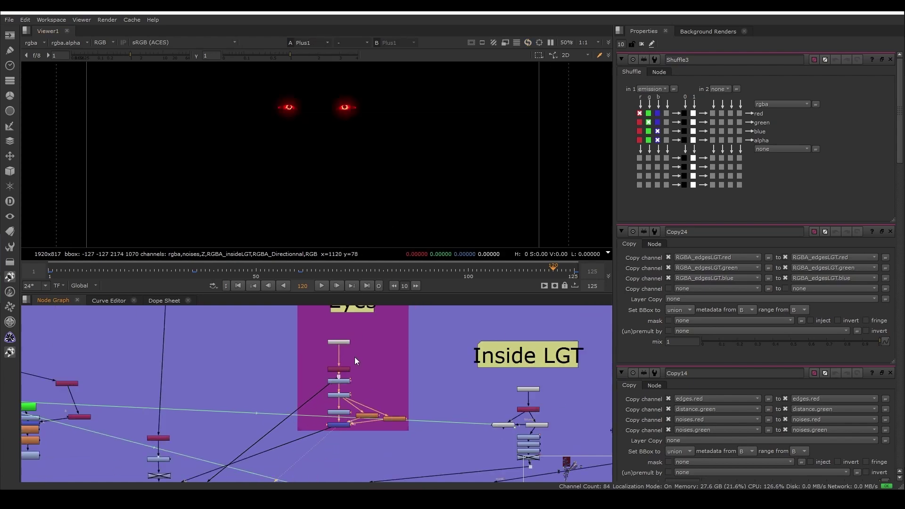
- View ColorCorrect3 between the Sun and Eyes groups, as well as NoOp7 at the head of the Sun group
{"action": "scroll", "coordinate": [295, 397], "scroll_direction": "up", "scroll_amount": 7}
{"action": "left_click", "coordinate": [259, 363]}
{"action": "key", "text": "1"}
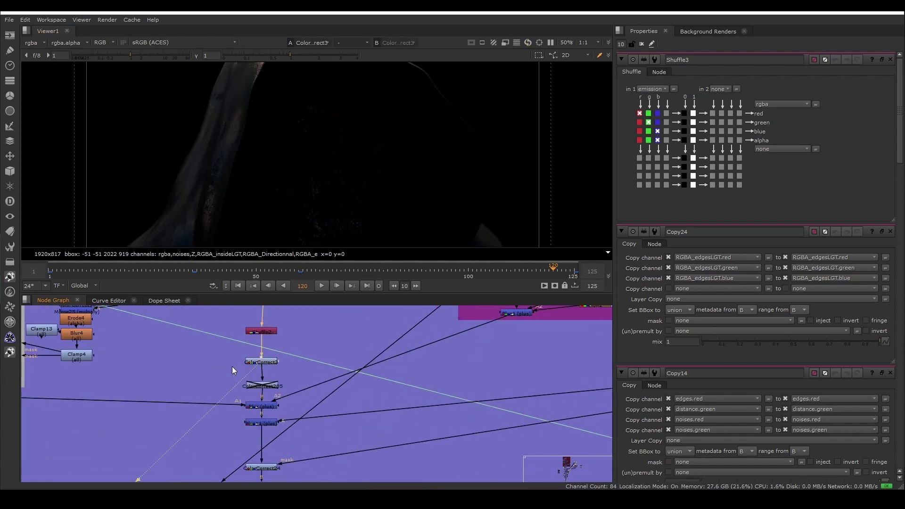
{"action": "middle_click_drag", "start_coordinate": [231, 366], "coordinate": [329, 408]}
{"action": "scroll", "coordinate": [329, 408], "scroll_direction": "down", "scroll_amount": 1}
{"action": "key", "text": "1"}
{"action": "middle_click_drag", "start_coordinate": [206, 407], "coordinate": [310, 437]}
{"action": "scroll", "coordinate": [307, 434], "scroll_direction": "down", "scroll_amount": 3}
{"action": "scroll", "coordinate": [285, 356], "scroll_direction": "up", "scroll_amount": 1}
{"action": "key", "text": "1"}
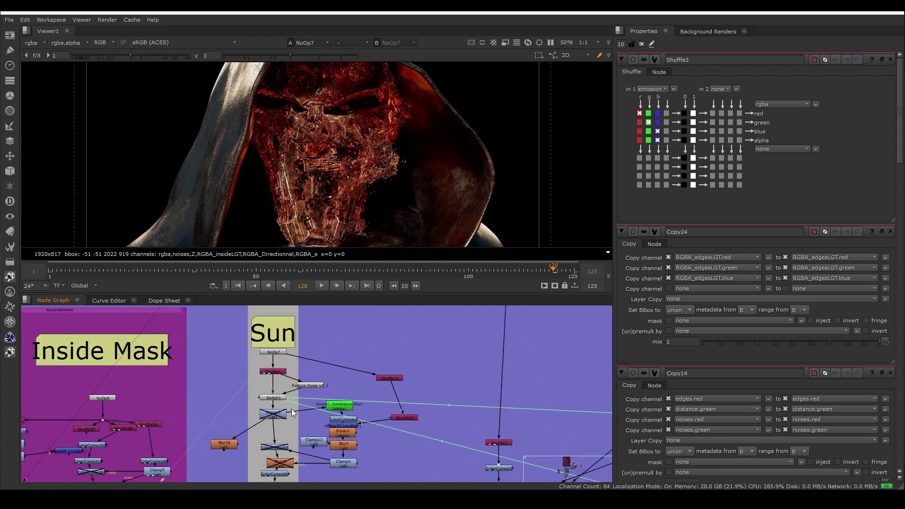
- View Shuffle1 in the Sun group and open its properties to check the RGBA_Directionnal input
{"action": "scroll", "coordinate": [278, 403], "scroll_direction": "down", "scroll_amount": 3}
{"action": "scroll", "coordinate": [275, 372], "scroll_direction": "up", "scroll_amount": 4}
{"action": "double_click", "coordinate": [275, 372]}
{"action": "key", "text": "1"}
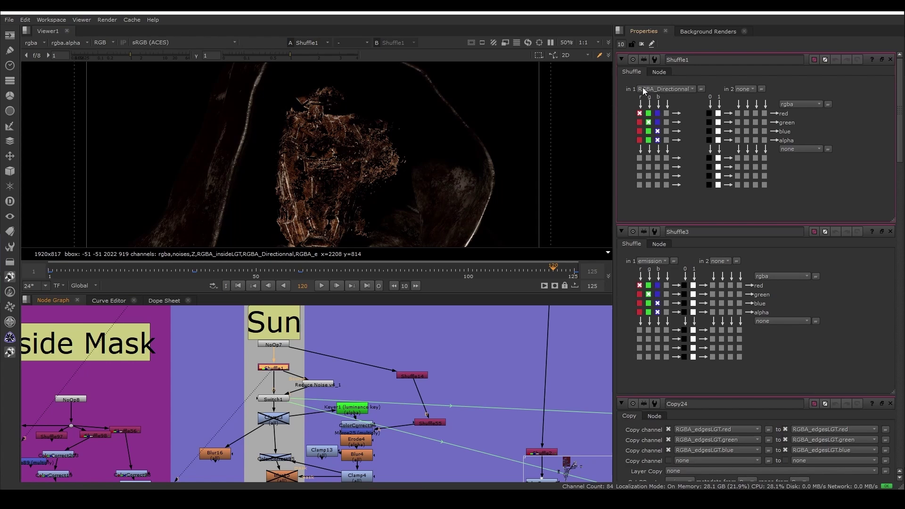
{"action": "scroll", "coordinate": [534, 374], "scroll_direction": "down", "scroll_amount": 5}
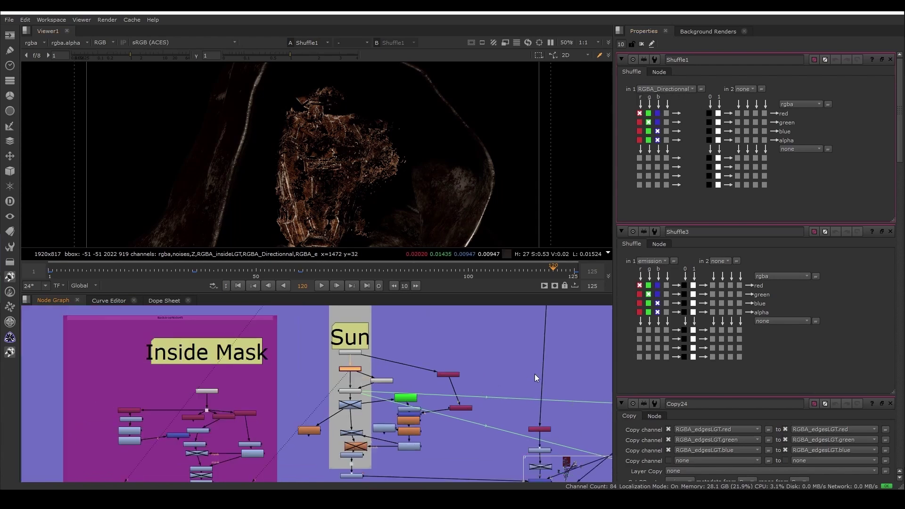
{"action": "scroll", "coordinate": [378, 375], "scroll_direction": "up", "scroll_amount": 6}
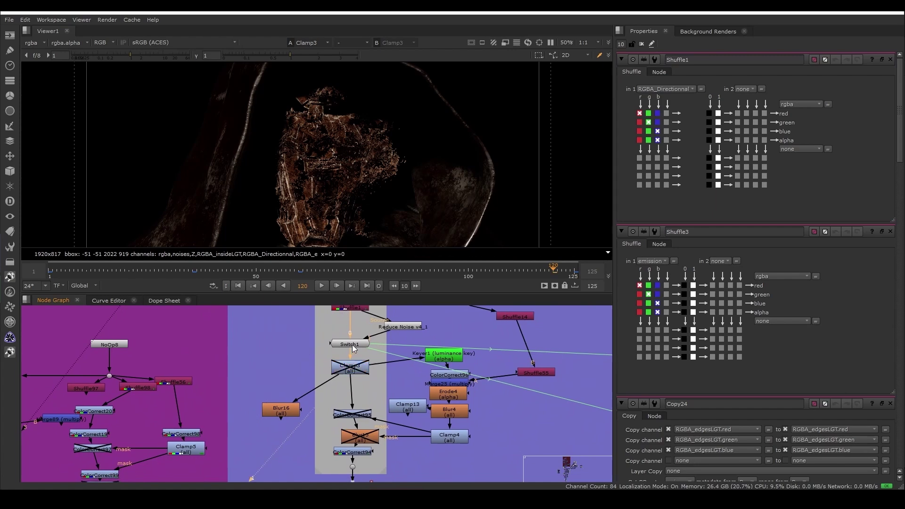
- View the Sun group's Reduce Noise and Switch1 nodes and open Switch1's properties
{"action": "left_click", "coordinate": [394, 327]}
{"action": "key", "text": "1"}
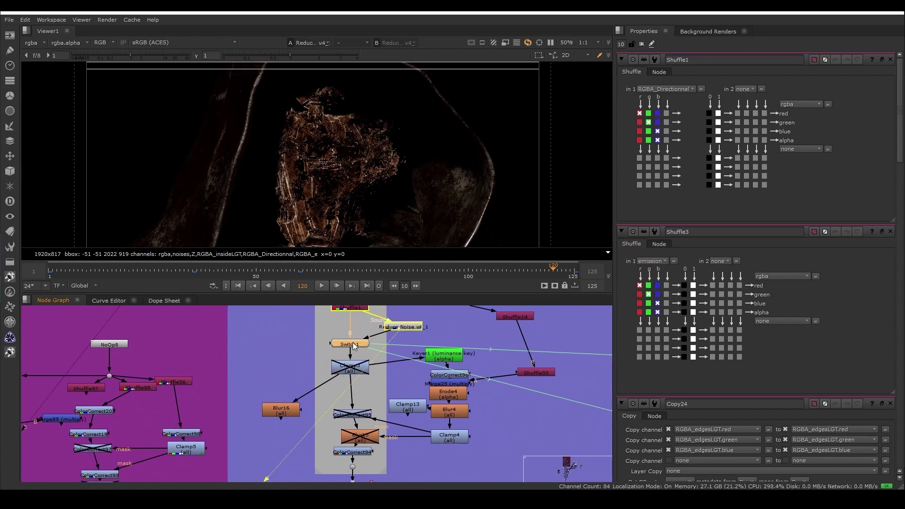
{"action": "left_click", "coordinate": [352, 344]}
{"action": "key", "text": "1"}
{"action": "double_click", "coordinate": [352, 344]}
- Delete the unused Blur16 node beside the Sun group
{"action": "left_click", "coordinate": [292, 413]}
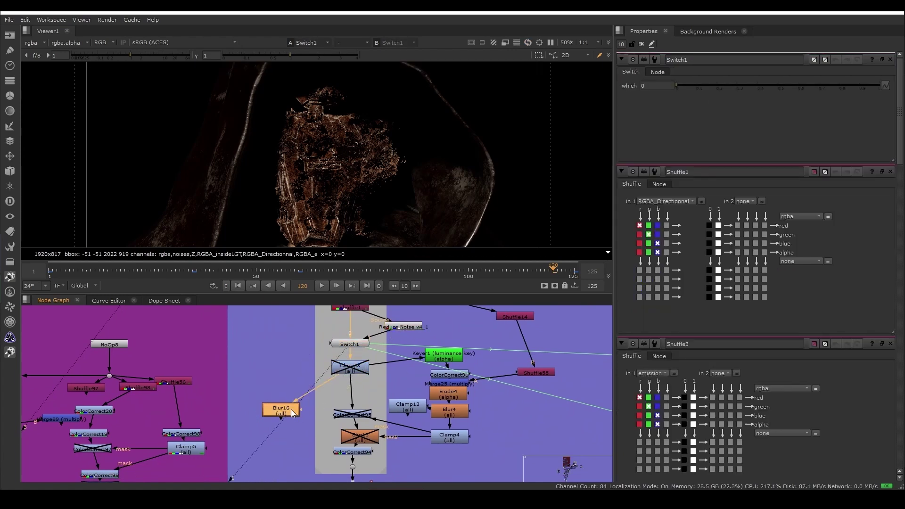
{"action": "key", "text": "Delete"}
{"action": "left_click", "coordinate": [448, 411]}
- View the disabled Clamp3 and Blur15 nodes of the Sun group, as well as ColorCorrect206 below them
{"action": "left_click", "coordinate": [360, 370]}
{"action": "key", "text": "1"}
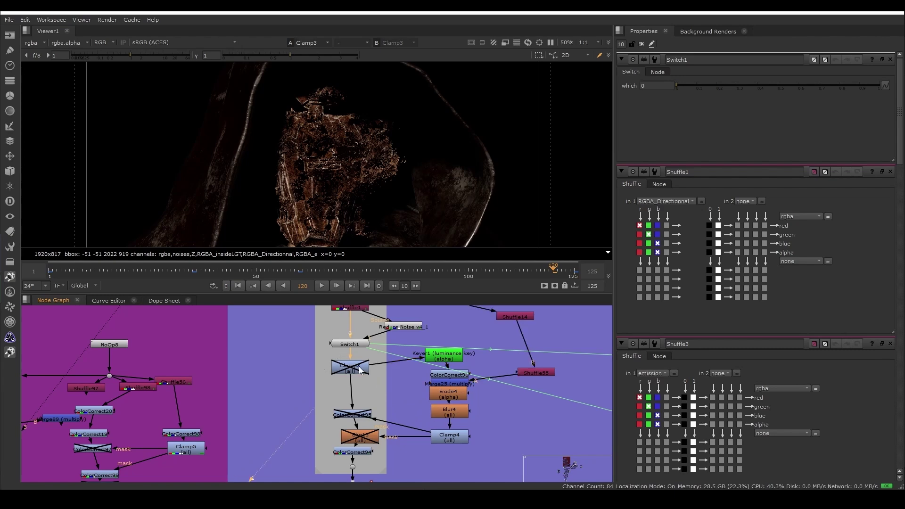
{"action": "scroll", "coordinate": [360, 370], "scroll_direction": "down", "scroll_amount": 3}
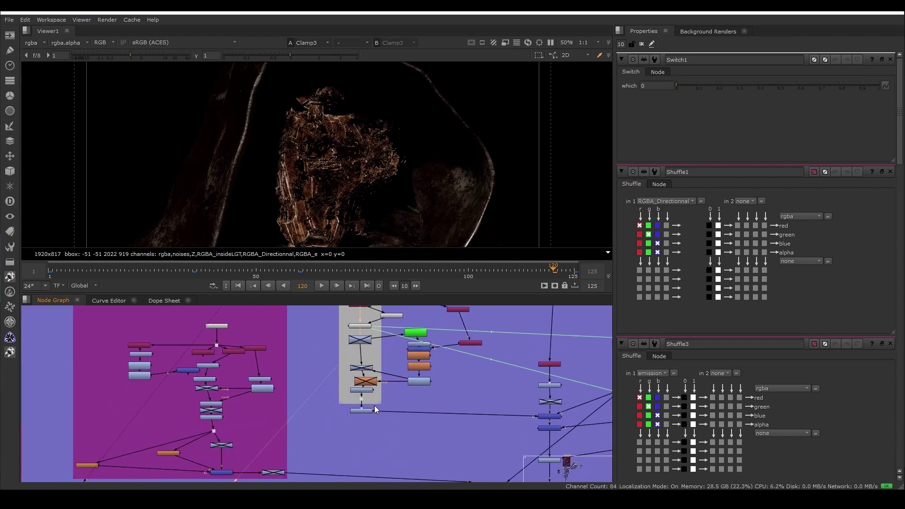
{"action": "scroll", "coordinate": [374, 404], "scroll_direction": "up", "scroll_amount": 3}
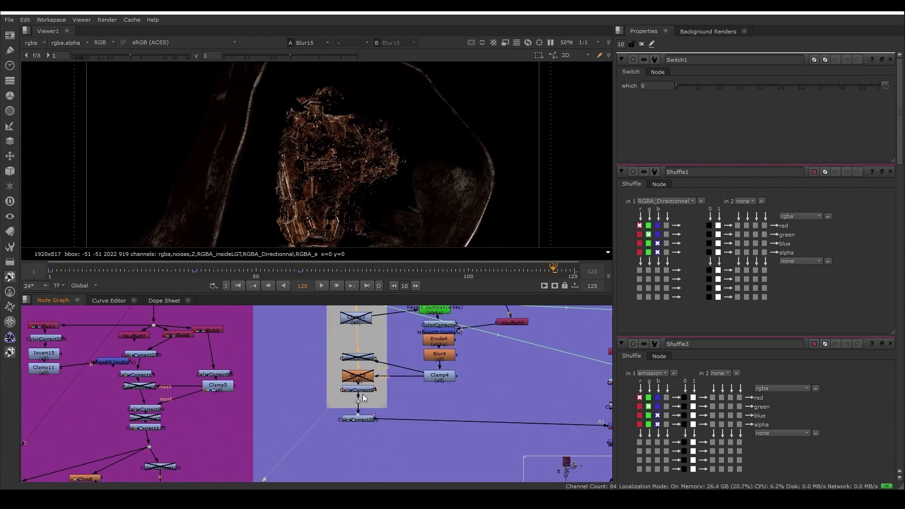
{"action": "left_click", "coordinate": [359, 419]}
{"action": "key", "text": "1"}
{"action": "scroll", "coordinate": [380, 446], "scroll_direction": "up", "scroll_amount": 1}
{"action": "scroll", "coordinate": [380, 446], "scroll_direction": "down", "scroll_amount": 2}
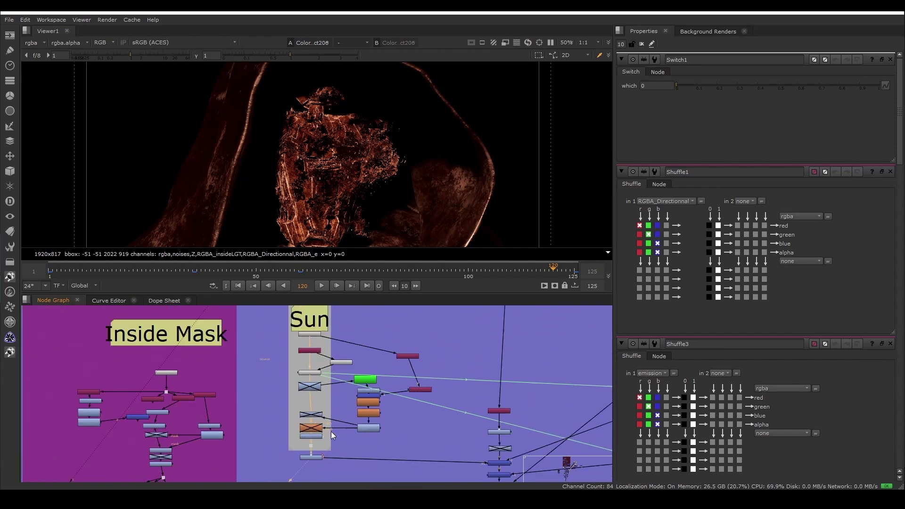
- Delete the Keyer1 luminance mask branch, its two Shuffle nodes and the disabled Blur15 from the Sun group
{"action": "scroll", "coordinate": [393, 442], "scroll_direction": "up", "scroll_amount": 1}
{"action": "left_click_drag", "start_coordinate": [394, 444], "coordinate": [334, 367]}
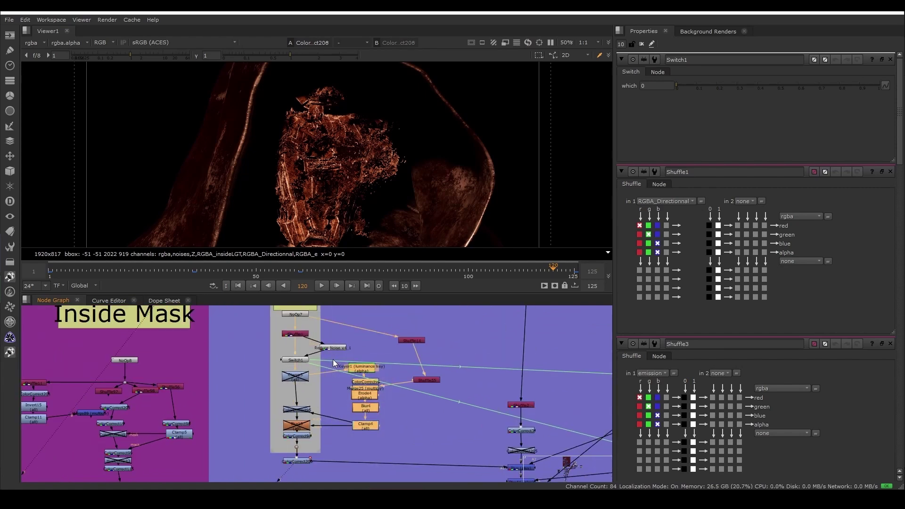
{"action": "key", "text": "Delete"}
{"action": "left_click_drag", "start_coordinate": [455, 412], "coordinate": [396, 332]}
{"action": "key", "text": "Delete"}
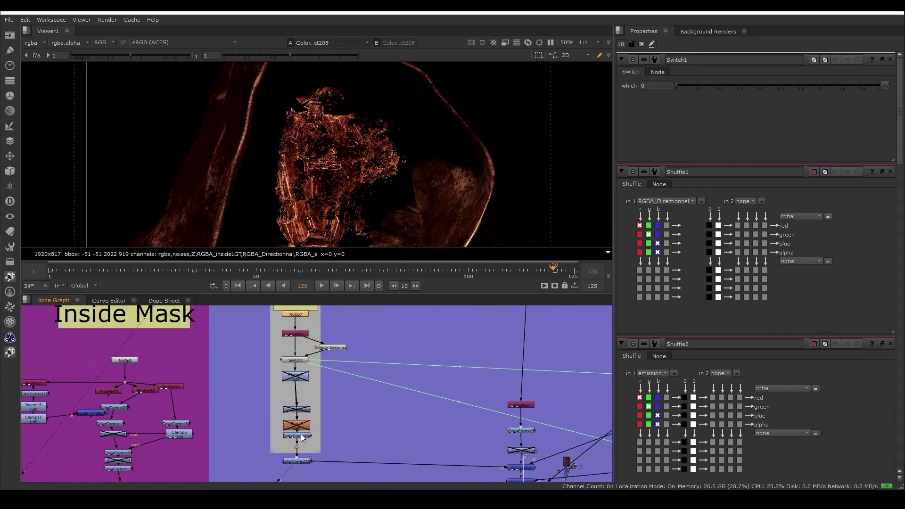
{"action": "key", "text": "Delete"}
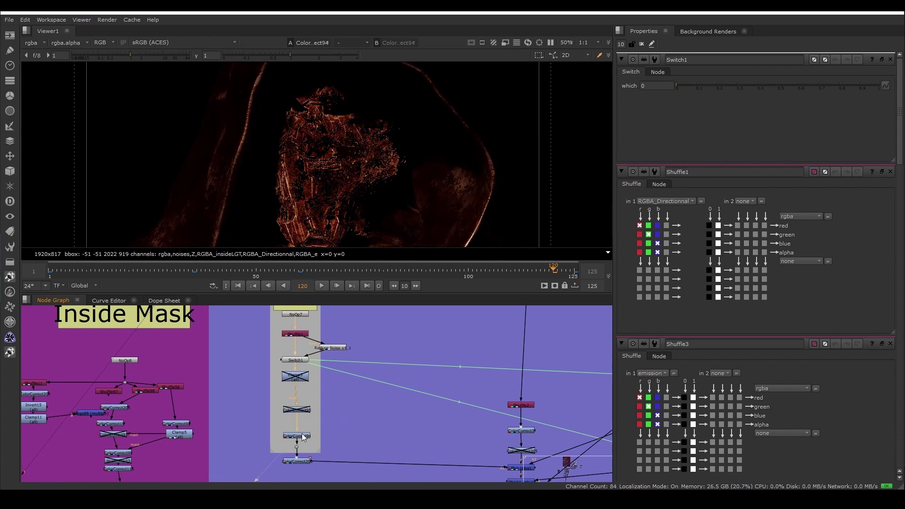
- View ColorCorrect206 below the Sun group and open its properties to check the color correction
{"action": "left_click", "coordinate": [303, 462]}
{"action": "double_click", "coordinate": [303, 463]}
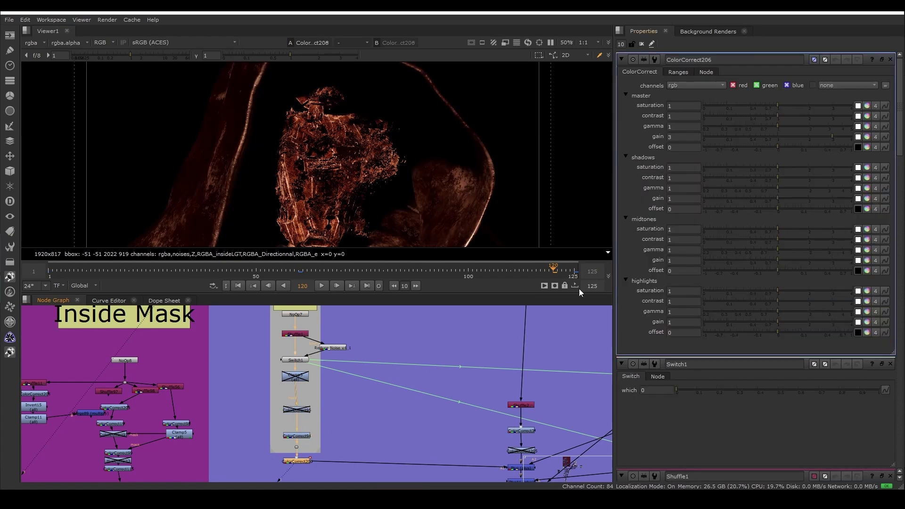
{"action": "scroll", "coordinate": [330, 396], "scroll_direction": "down", "scroll_amount": 3}
{"action": "scroll", "coordinate": [330, 396], "scroll_direction": "up", "scroll_amount": 4}
- View the Plus merge joining the Sun and Eyes branches and open its properties to check the operation
{"action": "middle_click_drag", "start_coordinate": [330, 395], "coordinate": [283, 396]}
{"action": "left_click", "coordinate": [448, 410]}
{"action": "key", "text": "1"}
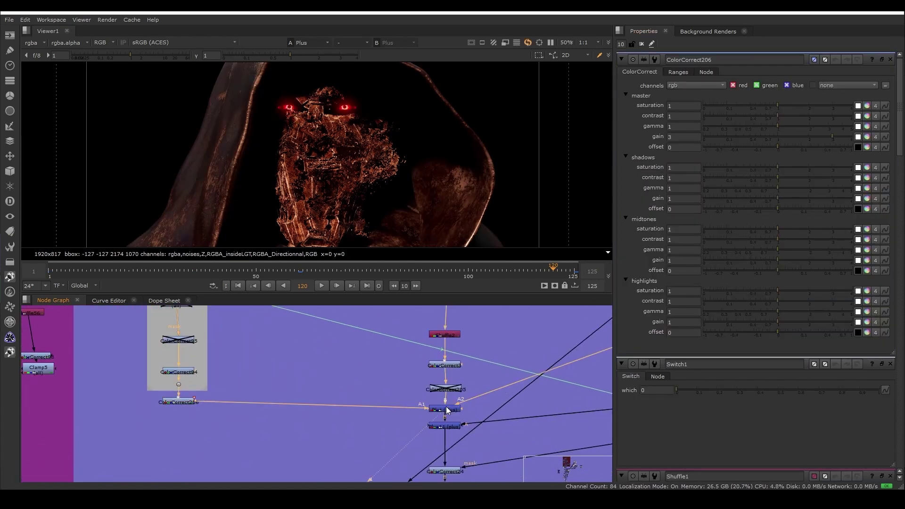
{"action": "scroll", "coordinate": [447, 410], "scroll_direction": "down", "scroll_amount": 3}
{"action": "double_click", "coordinate": [448, 410]}
{"action": "scroll", "coordinate": [482, 409], "scroll_direction": "up", "scroll_amount": 5}
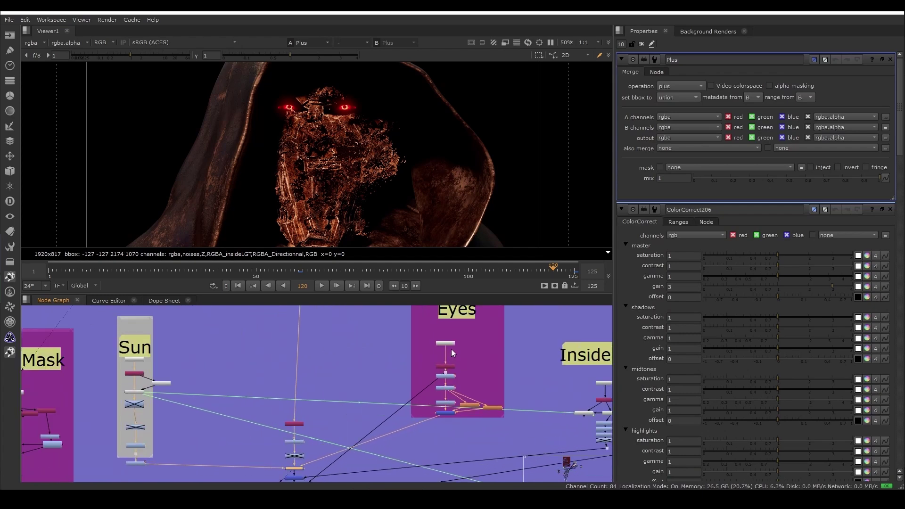
{"action": "scroll", "coordinate": [450, 372], "scroll_direction": "down", "scroll_amount": 3}
{"action": "scroll", "coordinate": [356, 417], "scroll_direction": "up", "scroll_amount": 4}
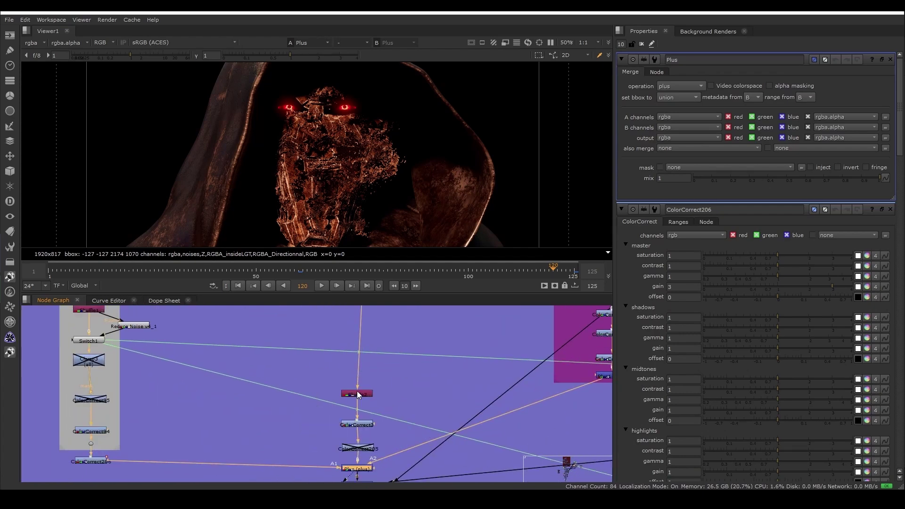
- View Shuffle2 and ColorCorrect3 above the Plus merge, opening their properties to check the RGBA_Sky input and grade
{"action": "left_click", "coordinate": [357, 394]}
{"action": "key", "text": "1"}
{"action": "double_click", "coordinate": [357, 394]}
{"action": "left_click", "coordinate": [365, 424]}
{"action": "key", "text": "1"}
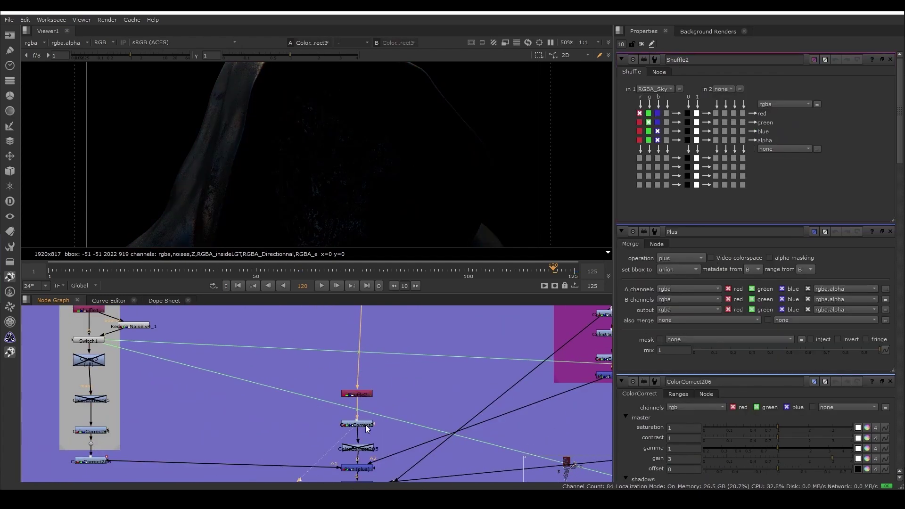
{"action": "double_click", "coordinate": [365, 425]}
{"action": "scroll", "coordinate": [341, 214], "scroll_direction": "down", "scroll_amount": 3}
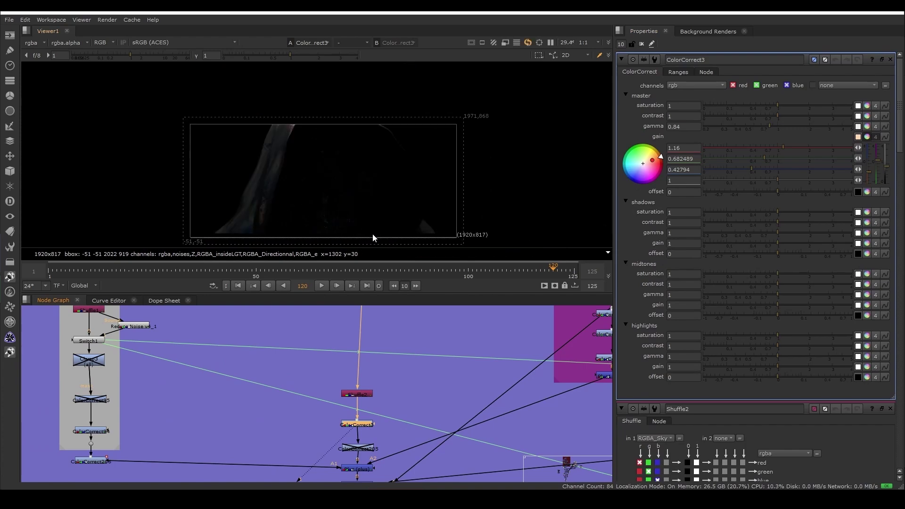
{"action": "middle_click_drag", "start_coordinate": [374, 425], "coordinate": [375, 398]}
{"action": "middle_click_drag", "start_coordinate": [362, 448], "coordinate": [357, 414]}
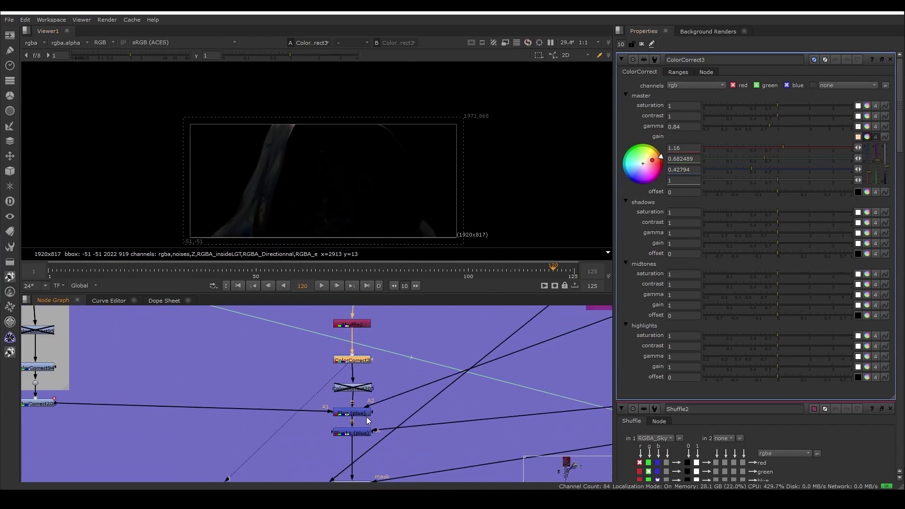
- Return to the Plus merge, reopen its properties and examine the combined sky, sun and eyes image
{"action": "left_click", "coordinate": [357, 413]}
{"action": "key", "text": "1"}
{"action": "double_click", "coordinate": [356, 414]}
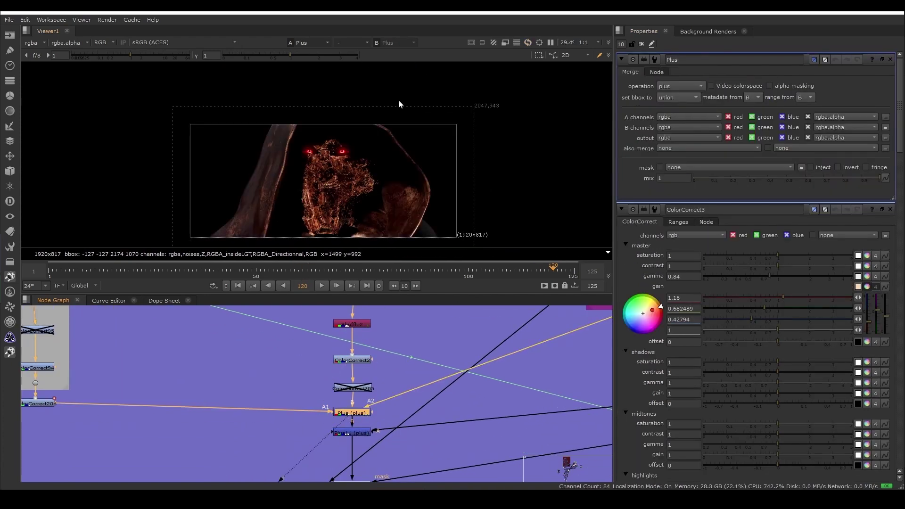
{"action": "scroll", "coordinate": [311, 188], "scroll_direction": "up", "scroll_amount": 3}
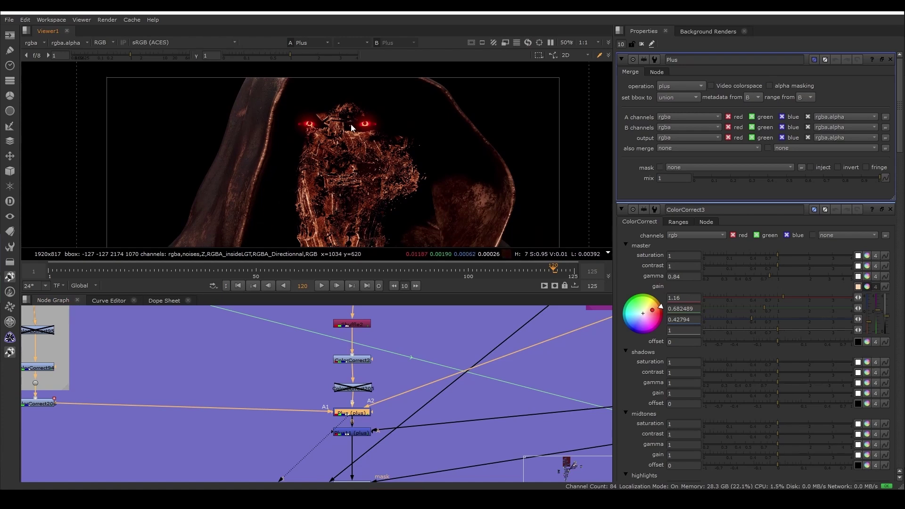
- View ColorCorrect167 at the end of the Inside LGT group and select Switch2 to trace the denoise branch
{"action": "scroll", "coordinate": [321, 377], "scroll_direction": "down", "scroll_amount": 5}
{"action": "scroll", "coordinate": [434, 406], "scroll_direction": "up", "scroll_amount": 3}
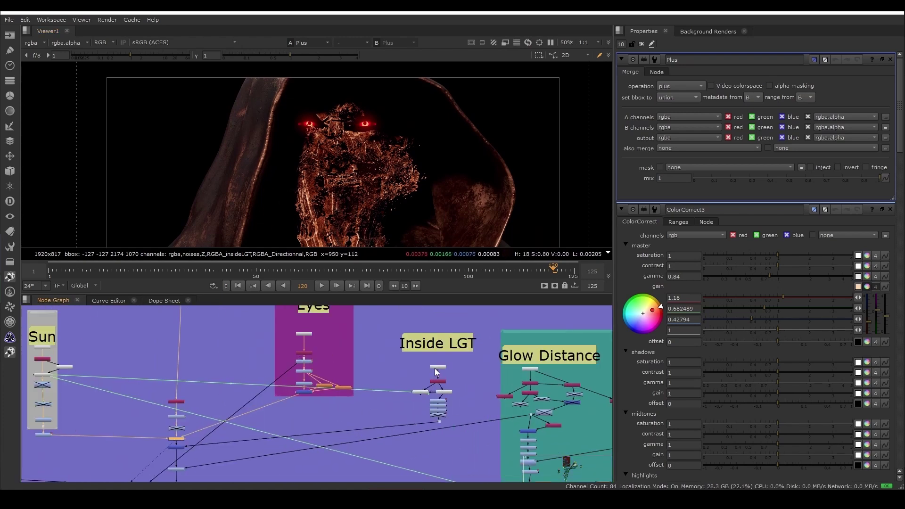
{"action": "key", "text": "1"}
{"action": "scroll", "coordinate": [433, 401], "scroll_direction": "up", "scroll_amount": 3}
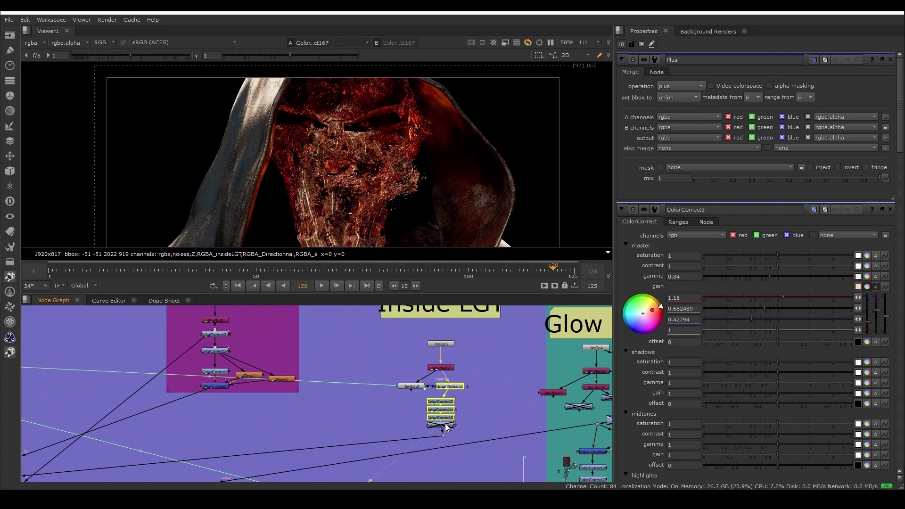
{"action": "left_click", "coordinate": [445, 425]}
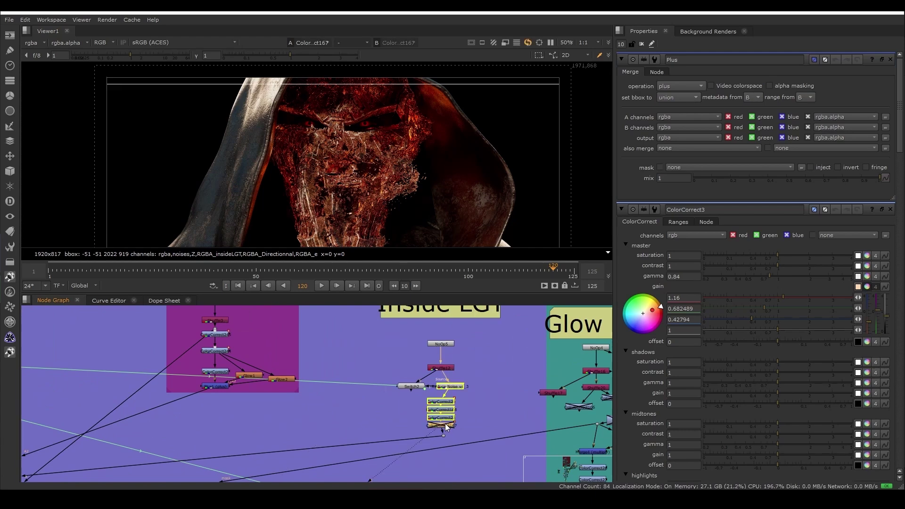
{"action": "left_click", "coordinate": [418, 388]}
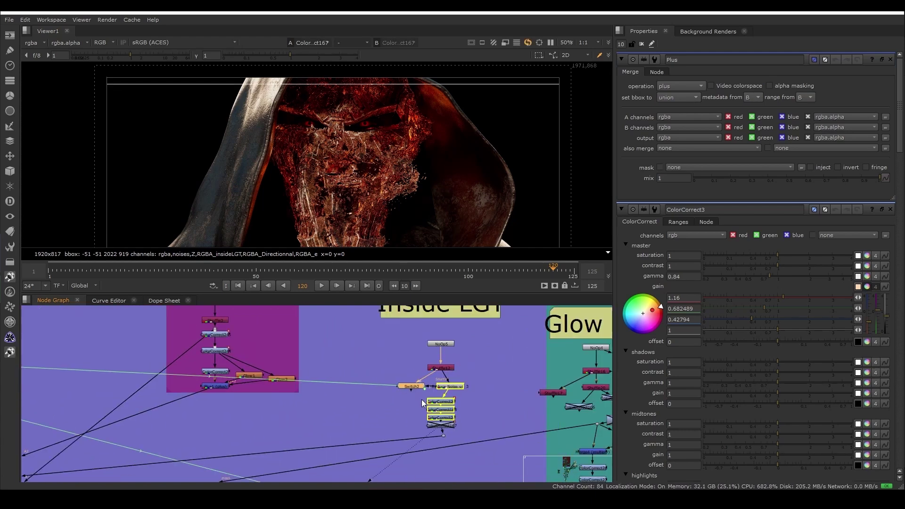
- View ColorCorrect29 in the Inside LGT group, open its properties and examine the inner light on the face up close
{"action": "left_click", "coordinate": [441, 401]}
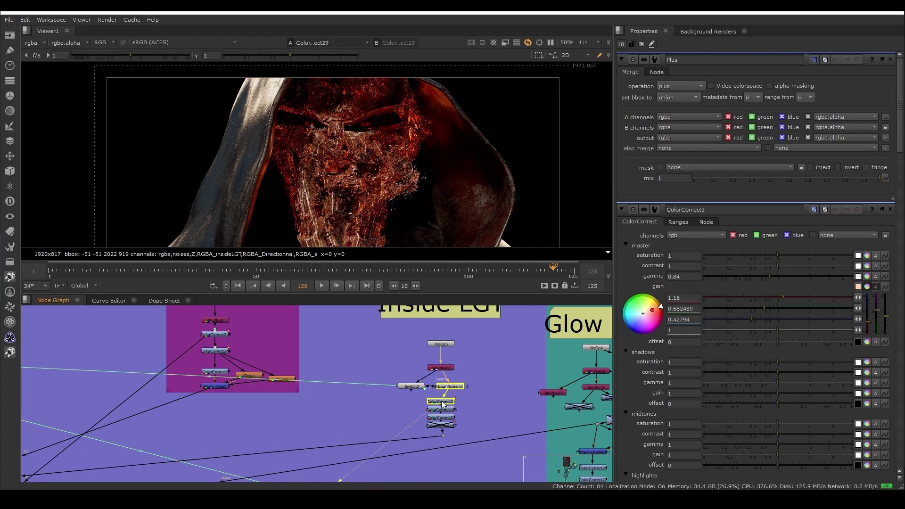
{"action": "double_click", "coordinate": [441, 401]}
{"action": "scroll", "coordinate": [440, 405], "scroll_direction": "up", "scroll_amount": 2}
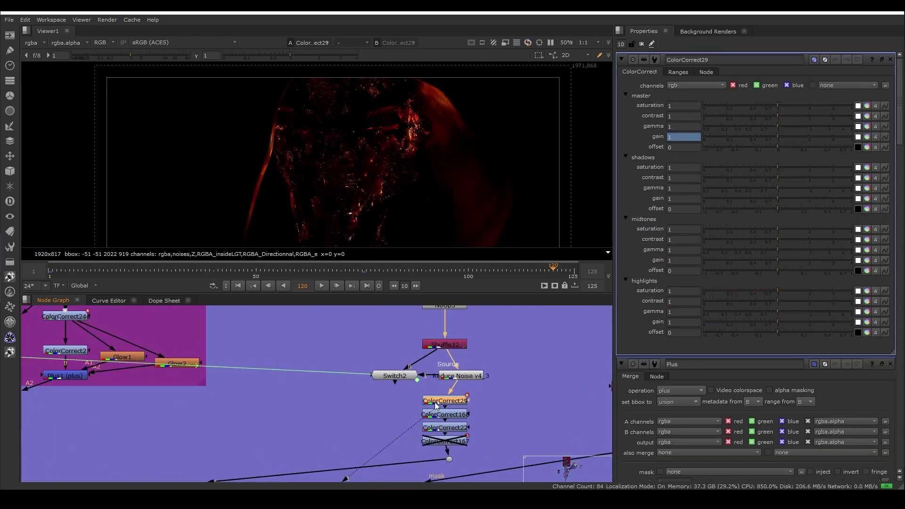
{"action": "scroll", "coordinate": [446, 404], "scroll_direction": "up", "scroll_amount": 3}
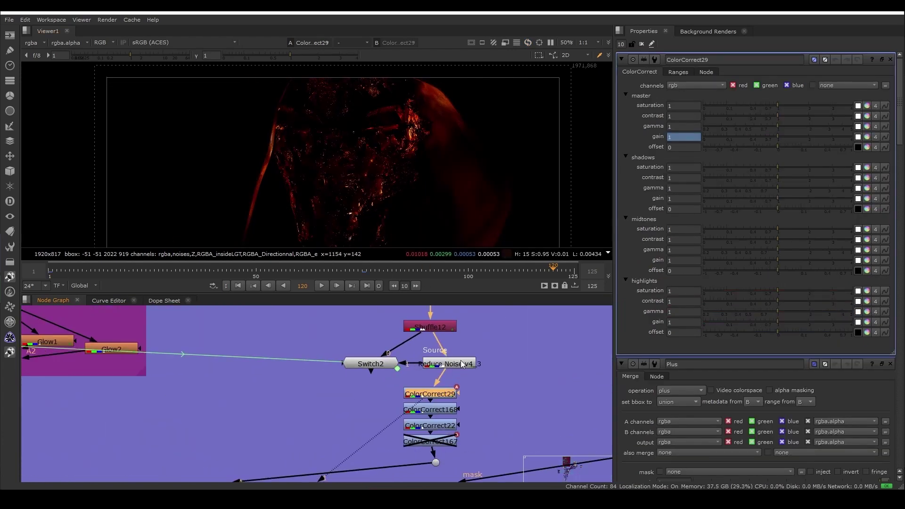
{"action": "scroll", "coordinate": [398, 127], "scroll_direction": "up", "scroll_amount": 2}
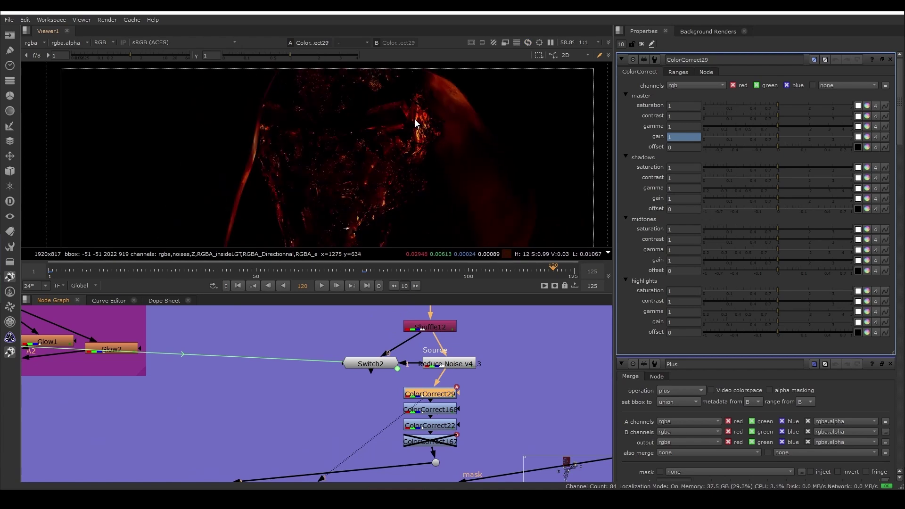
{"action": "scroll", "coordinate": [377, 165], "scroll_direction": "up", "scroll_amount": 3}
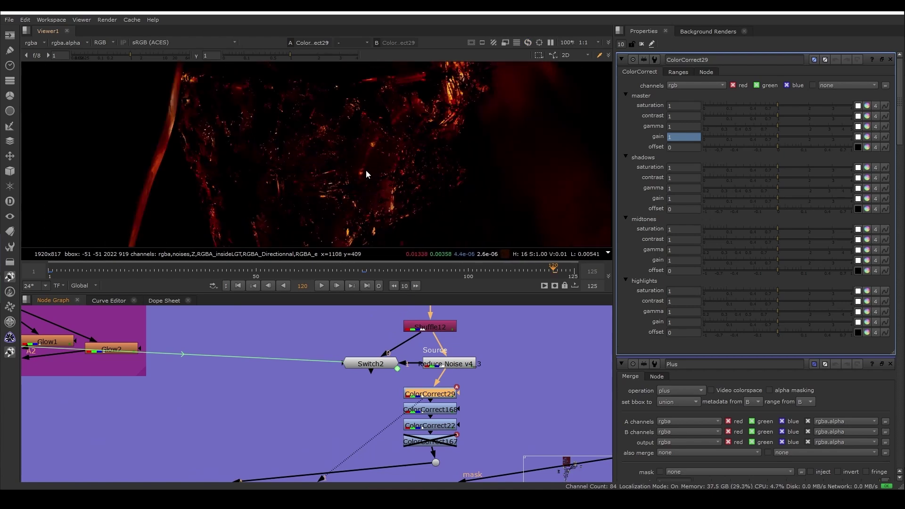
- View ColorCorrect167 at the end of the Inside LGT group and examine the graded inner light
{"action": "scroll", "coordinate": [402, 196], "scroll_direction": "down", "scroll_amount": 5}
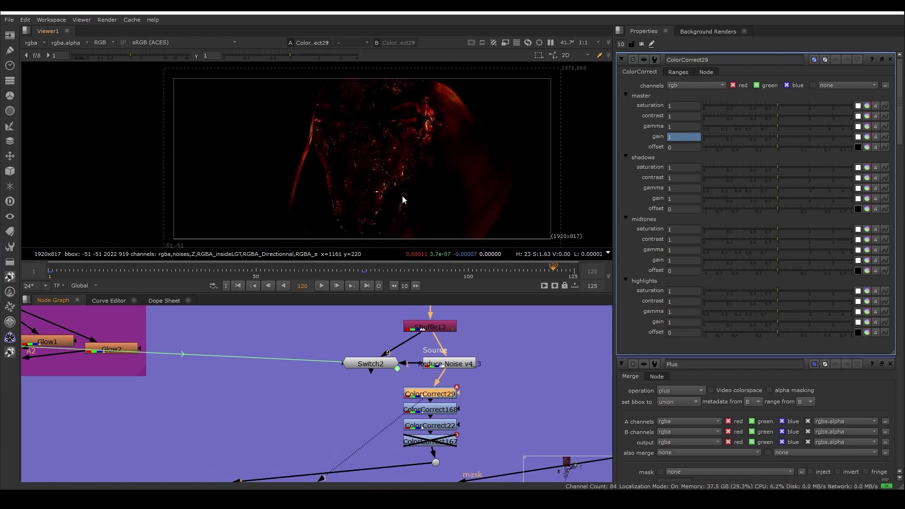
{"action": "scroll", "coordinate": [309, 423], "scroll_direction": "down", "scroll_amount": 4}
{"action": "scroll", "coordinate": [309, 420], "scroll_direction": "up", "scroll_amount": 4}
{"action": "left_click", "coordinate": [295, 424]}
{"action": "key", "text": "1"}
{"action": "scroll", "coordinate": [219, 427], "scroll_direction": "down", "scroll_amount": 4}
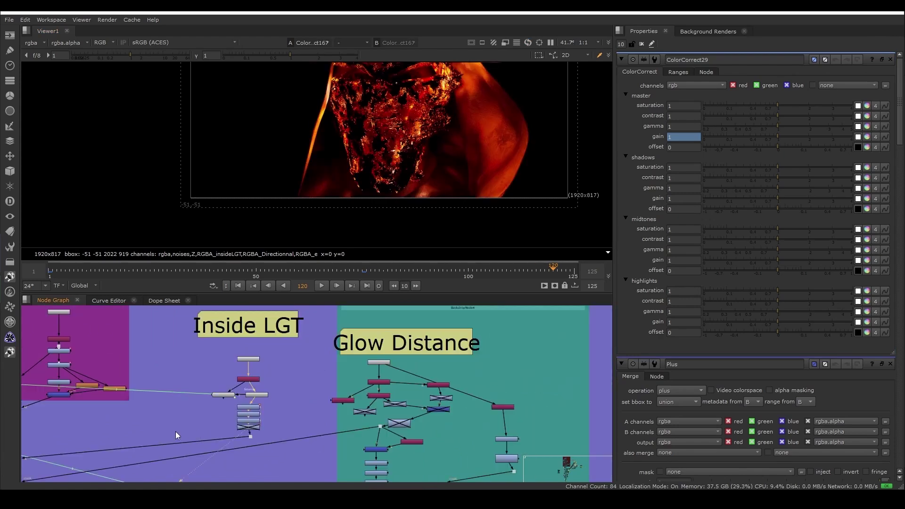
- View the Plus11 merge and toggle it off and on to compare the image with and without the inside light
{"action": "middle_click_drag", "start_coordinate": [175, 429], "coordinate": [463, 398]}
{"action": "left_click", "coordinate": [169, 438]}
{"action": "key", "text": "1"}
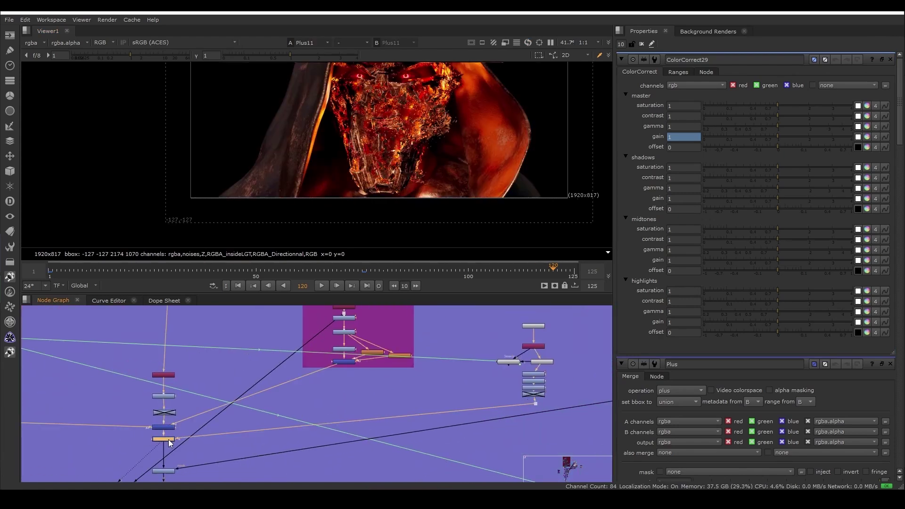
{"action": "key", "text": "d"}
{"action": "scroll", "coordinate": [400, 207], "scroll_direction": "up", "scroll_amount": 2}
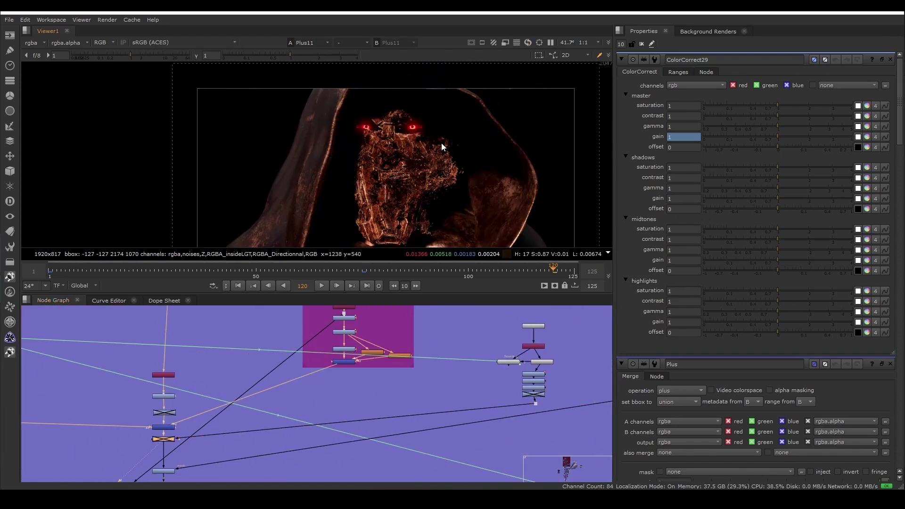
{"action": "middle_click_drag", "start_coordinate": [475, 177], "coordinate": [475, 98]}
{"action": "middle_click_drag", "start_coordinate": [515, 122], "coordinate": [463, 181]}
{"action": "scroll", "coordinate": [444, 150], "scroll_direction": "down", "scroll_amount": 3}
{"action": "key", "text": "d"}
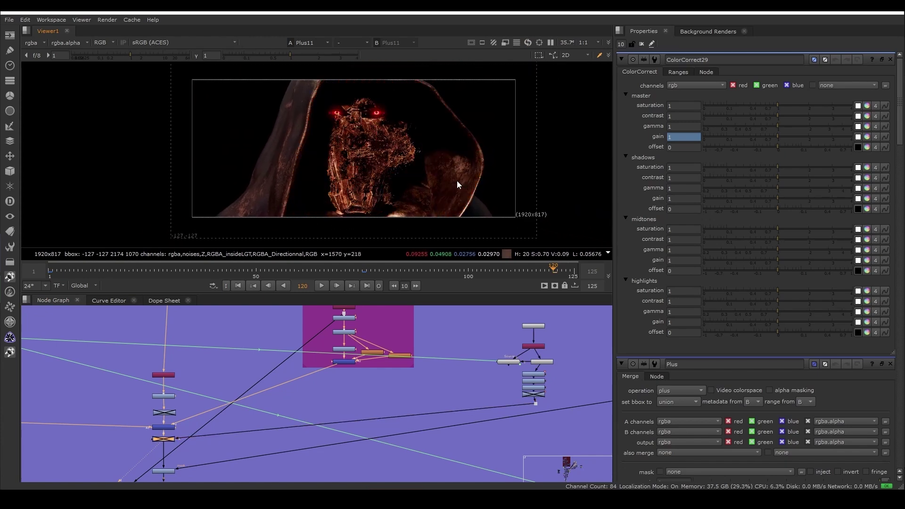
{"action": "key", "text": "d"}
- View the input and the Clamp7 mask of the Glow Distance group, opening the properties of Clamp7
{"action": "scroll", "coordinate": [317, 388], "scroll_direction": "down", "scroll_amount": 5}
{"action": "scroll", "coordinate": [315, 425], "scroll_direction": "up", "scroll_amount": 2}
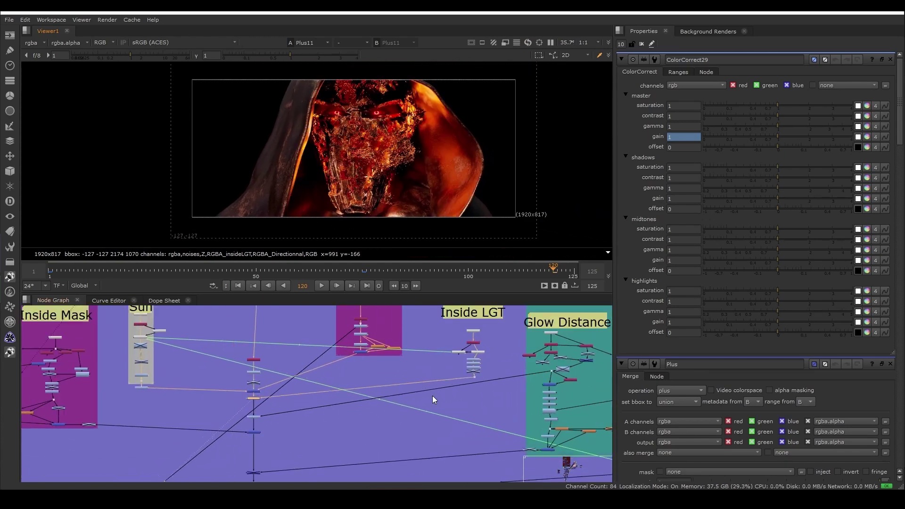
{"action": "left_click", "coordinate": [549, 333]}
{"action": "key", "text": "1"}
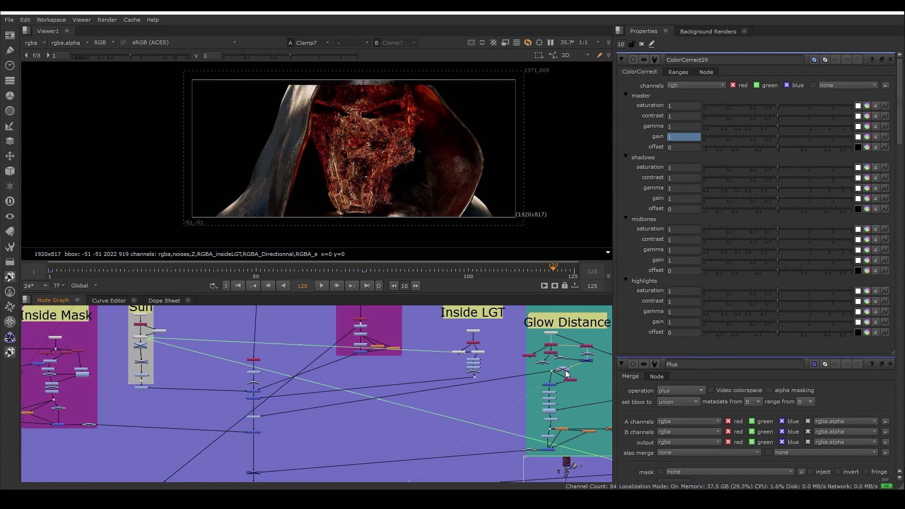
{"action": "double_click", "coordinate": [564, 369]}
{"action": "key", "text": "1"}
{"action": "middle_click_drag", "start_coordinate": [520, 387], "coordinate": [445, 387]}
{"action": "scroll", "coordinate": [480, 376], "scroll_direction": "up", "scroll_amount": 2}
{"action": "scroll", "coordinate": [481, 378], "scroll_direction": "down", "scroll_amount": 2}
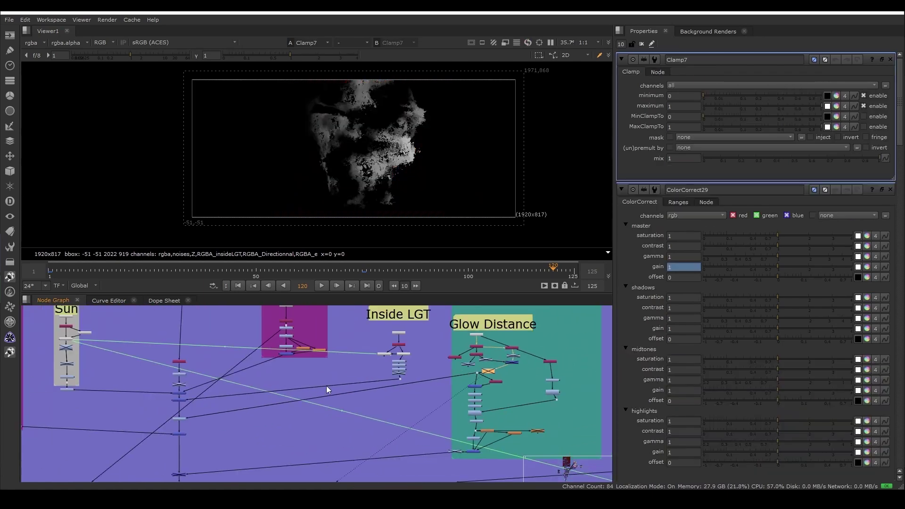
- View ColorCorrect24 below Plus11, open its properties and bypass it to compare the masked warm gain on the face
{"action": "scroll", "coordinate": [192, 419], "scroll_direction": "up", "scroll_amount": 3}
{"action": "left_click", "coordinate": [170, 418]}
{"action": "key", "text": "1"}
{"action": "double_click", "coordinate": [171, 418]}
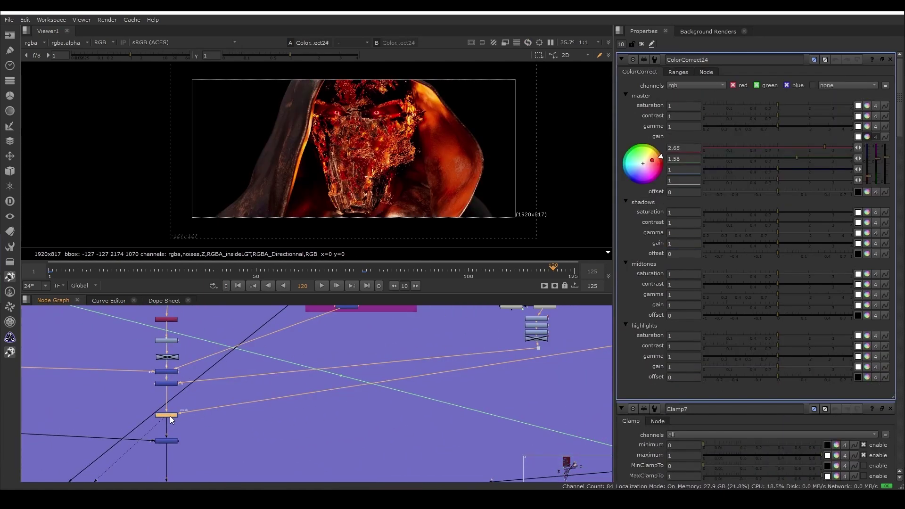
{"action": "key", "text": "d"}
{"action": "scroll", "coordinate": [395, 144], "scroll_direction": "up", "scroll_amount": 5}
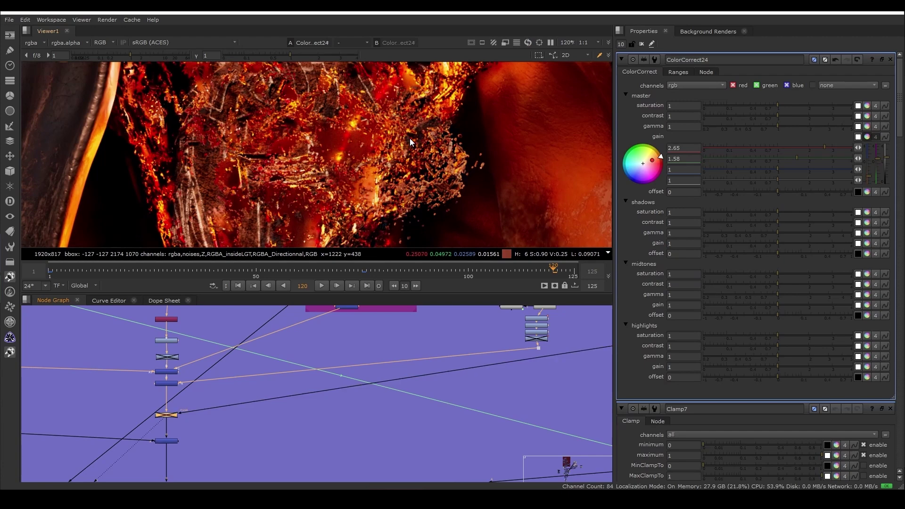
{"action": "scroll", "coordinate": [409, 137], "scroll_direction": "down", "scroll_amount": 2}
{"action": "scroll", "coordinate": [462, 352], "scroll_direction": "down", "scroll_amount": 3}
- View NoOp4 at the start of the Glow Distance group, open its properties and check the Shuffle16 pass
{"action": "scroll", "coordinate": [406, 344], "scroll_direction": "up", "scroll_amount": 4}
{"action": "left_click", "coordinate": [394, 344]}
{"action": "key", "text": "1"}
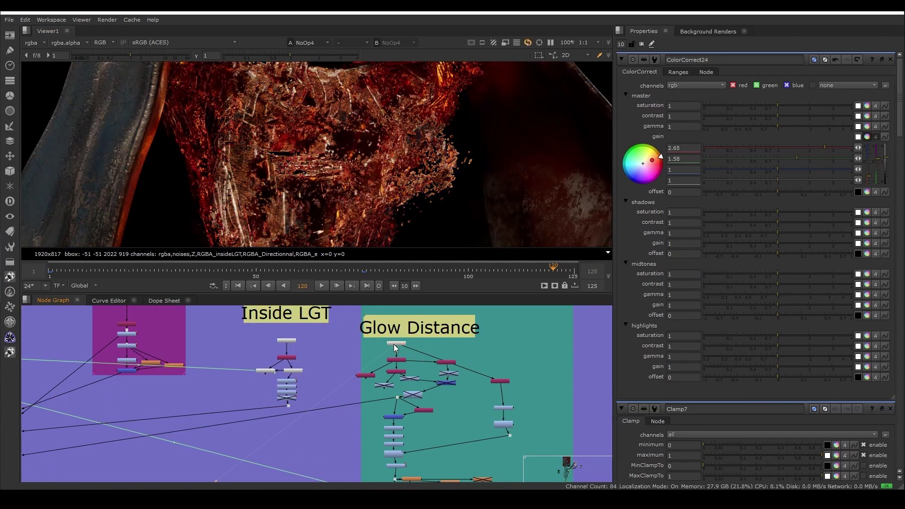
{"action": "double_click", "coordinate": [394, 344]}
{"action": "scroll", "coordinate": [394, 344], "scroll_direction": "up", "scroll_amount": 4}
{"action": "left_click", "coordinate": [390, 377]}
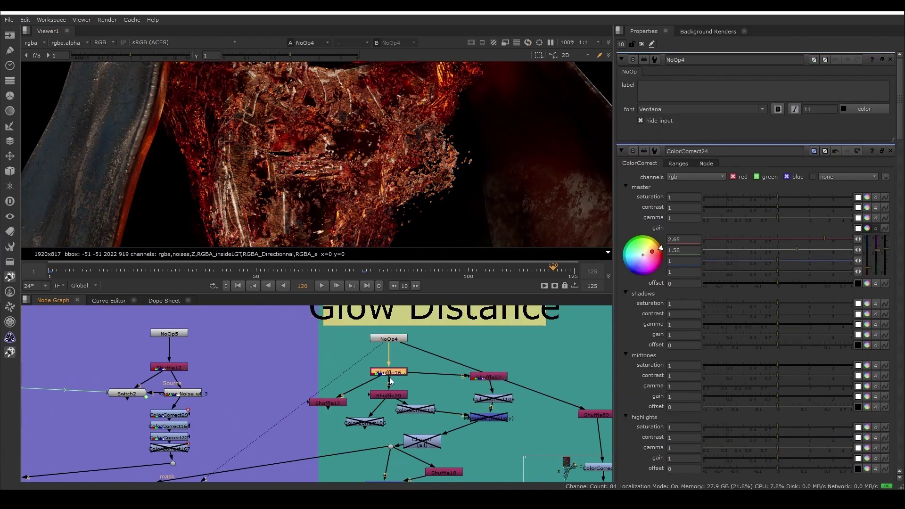
{"action": "key", "text": "1"}
- Delete Shuffle17, Shuffle20, the disabled merge and the two unused disabled nodes below Shuffle16 in the Glow Distance group
{"action": "left_click_drag", "start_coordinate": [491, 415], "coordinate": [453, 392]}
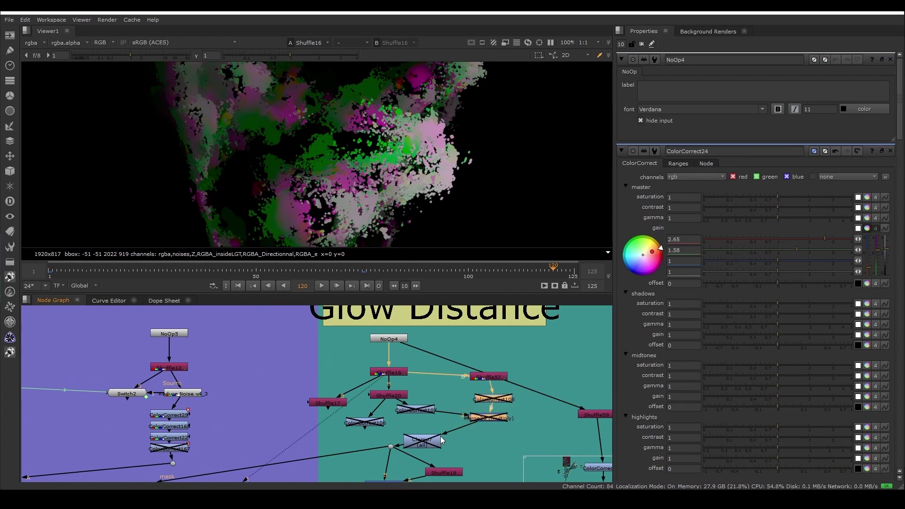
{"action": "left_click", "coordinate": [490, 418]}
{"action": "key", "text": "Delete"}
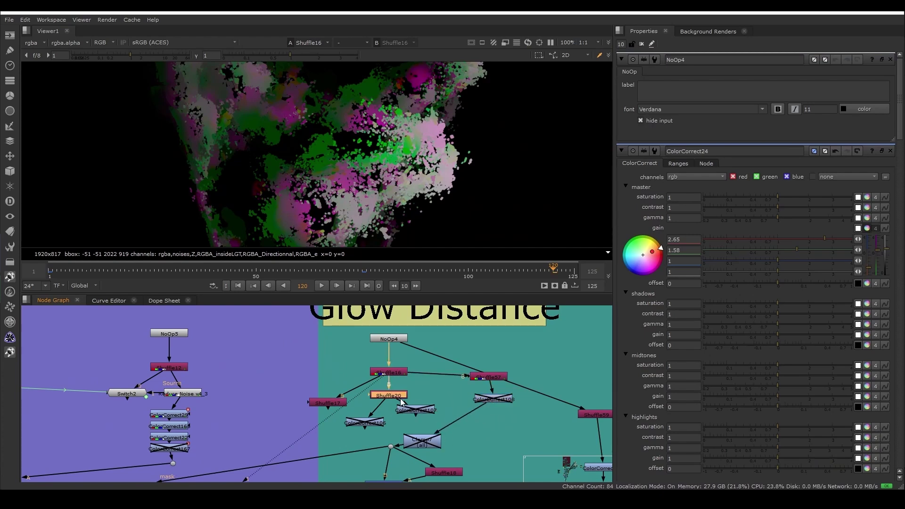
{"action": "key", "text": "Delete"}
{"action": "left_click", "coordinate": [362, 421]}
{"action": "key", "text": "Delete"}
{"action": "left_click", "coordinate": [416, 411]}
{"action": "key", "text": "Delete"}
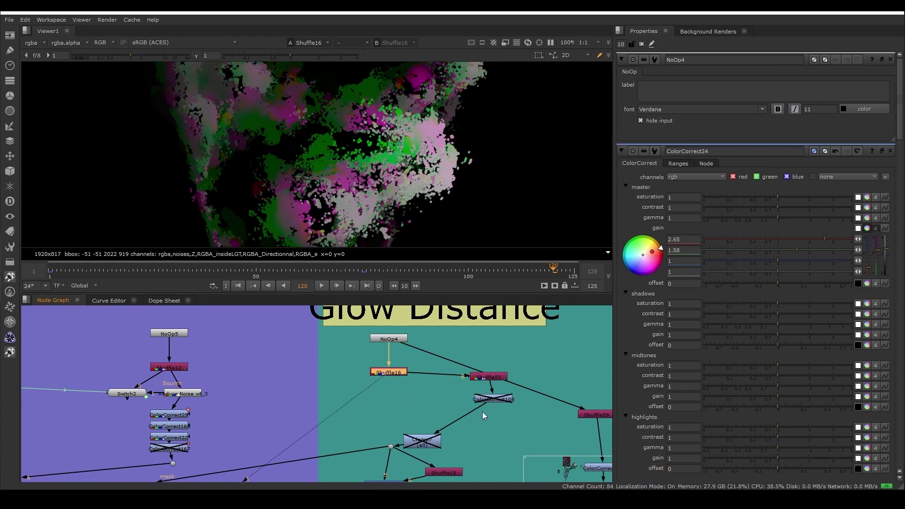
- Line up Shuffle57, ColorCorrect108 and Clamp7 in a vertical chain below Shuffle16
{"action": "left_click_drag", "start_coordinate": [422, 443], "coordinate": [385, 430]}
{"action": "left_click_drag", "start_coordinate": [487, 397], "coordinate": [386, 408]}
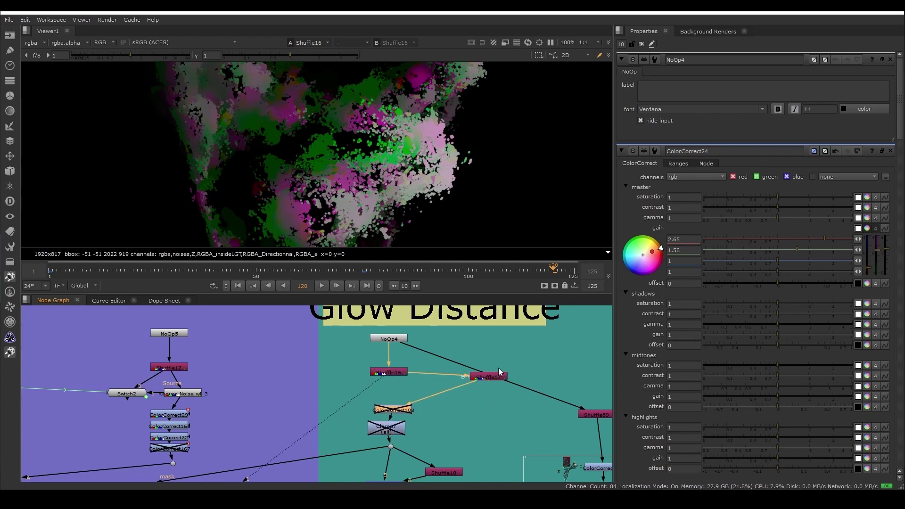
{"action": "left_click_drag", "start_coordinate": [490, 377], "coordinate": [390, 391]}
- Compare Shuffle57 with Shuffle16 in the viewer and open the Shuffle57 properties to check its channel routing
{"action": "key", "text": "1"}
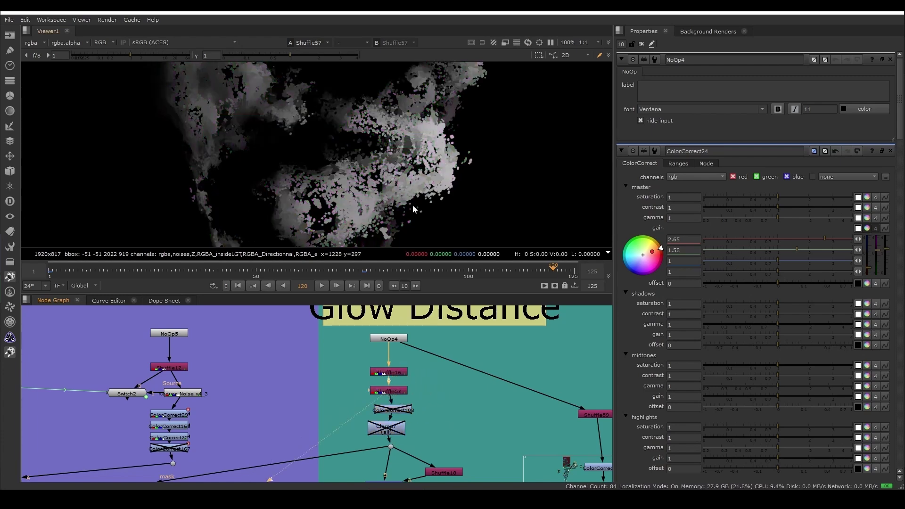
{"action": "scroll", "coordinate": [388, 226], "scroll_direction": "down", "scroll_amount": 1}
{"action": "scroll", "coordinate": [386, 341], "scroll_direction": "up", "scroll_amount": 2}
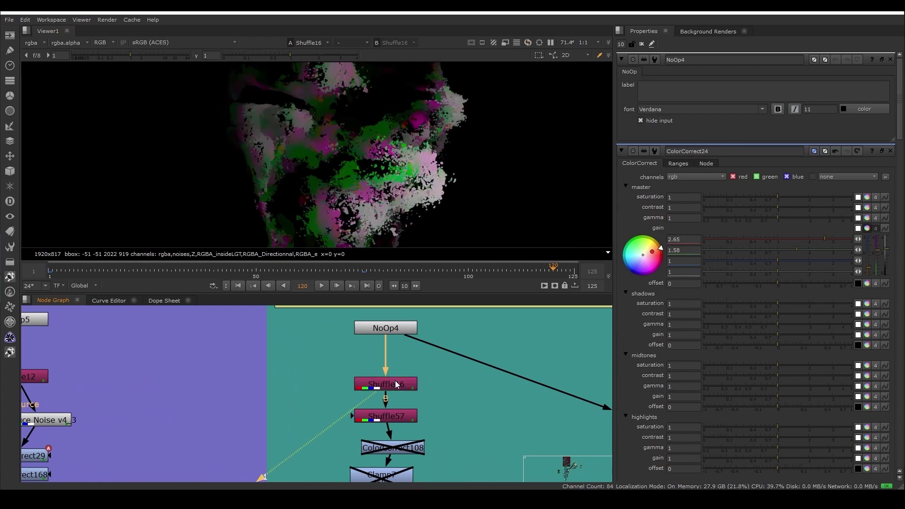
{"action": "double_click", "coordinate": [399, 411]}
{"action": "middle_click_drag", "start_coordinate": [400, 410], "coordinate": [413, 342]}
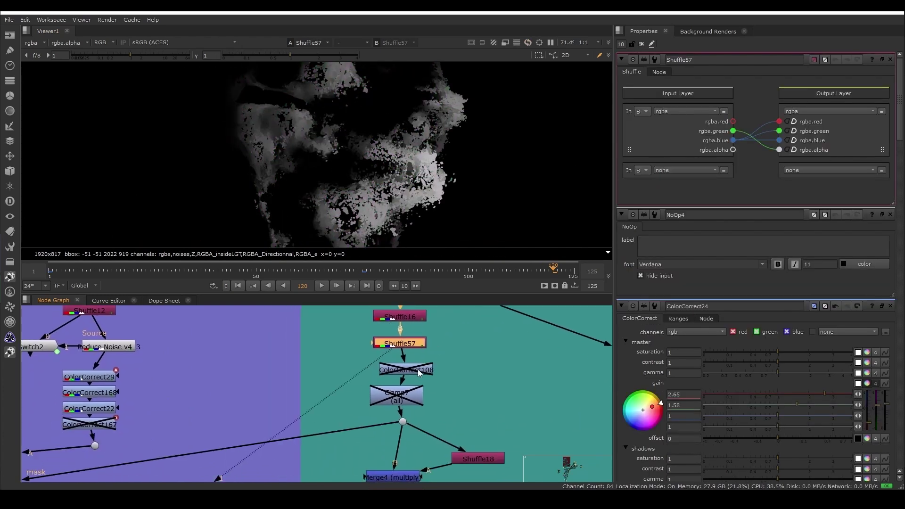
- View Clamp7 in the Glow Distance group to check the complete distance mask
{"action": "left_click_drag", "start_coordinate": [395, 396], "coordinate": [394, 398]}
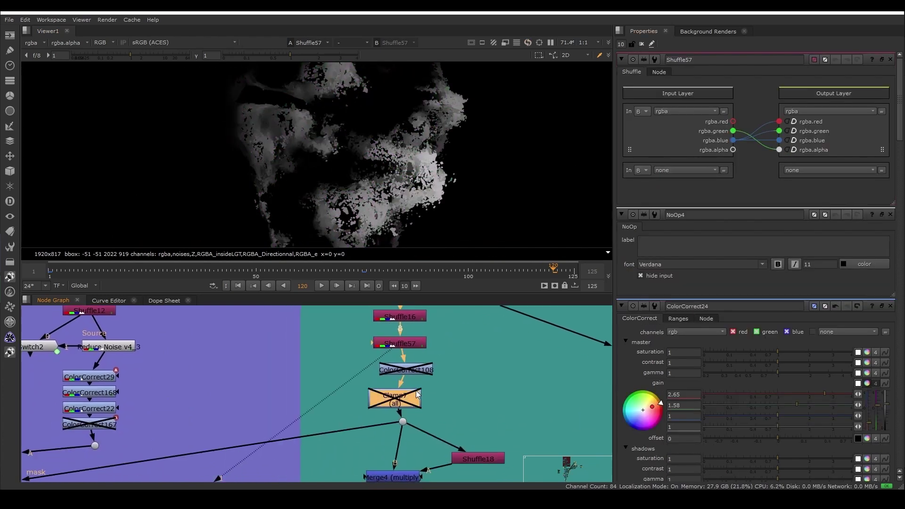
{"action": "key", "text": "1"}
{"action": "scroll", "coordinate": [518, 226], "scroll_direction": "down", "scroll_amount": 2}
{"action": "scroll", "coordinate": [264, 405], "scroll_direction": "down", "scroll_amount": 5}
- Return to ColorCorrect24, reopen its properties and toggle it off and on repeatedly to compare the glow on the face
{"action": "scroll", "coordinate": [188, 424], "scroll_direction": "up", "scroll_amount": 8}
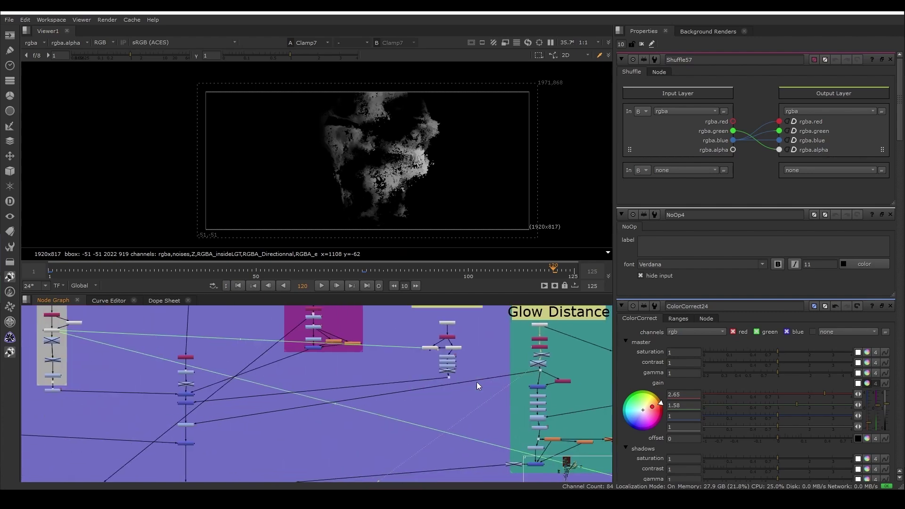
{"action": "double_click", "coordinate": [156, 430]}
{"action": "key", "text": "1"}
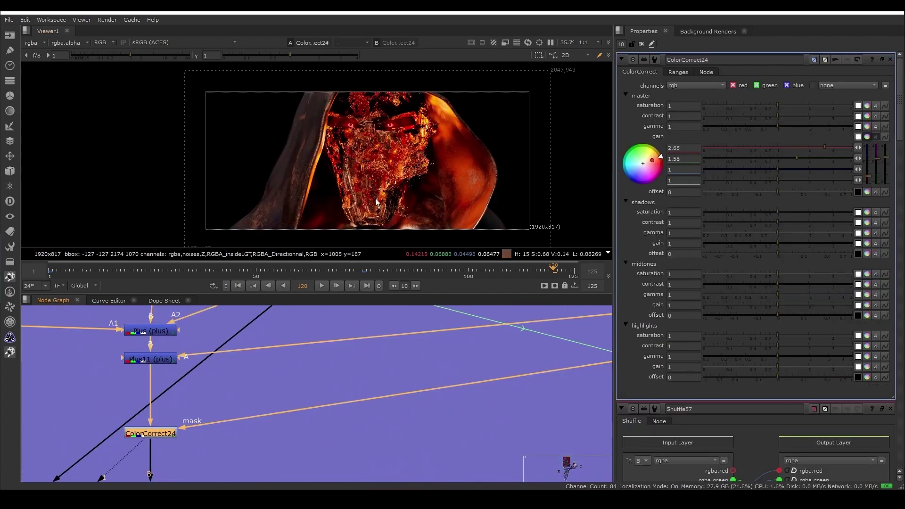
{"action": "scroll", "coordinate": [428, 151], "scroll_direction": "up", "scroll_amount": 2}
{"action": "key", "text": "d"}
{"action": "key", "text": "d"}
{"action": "key", "text": "d"}
{"action": "key", "text": "d"}
{"action": "key", "text": "d"}
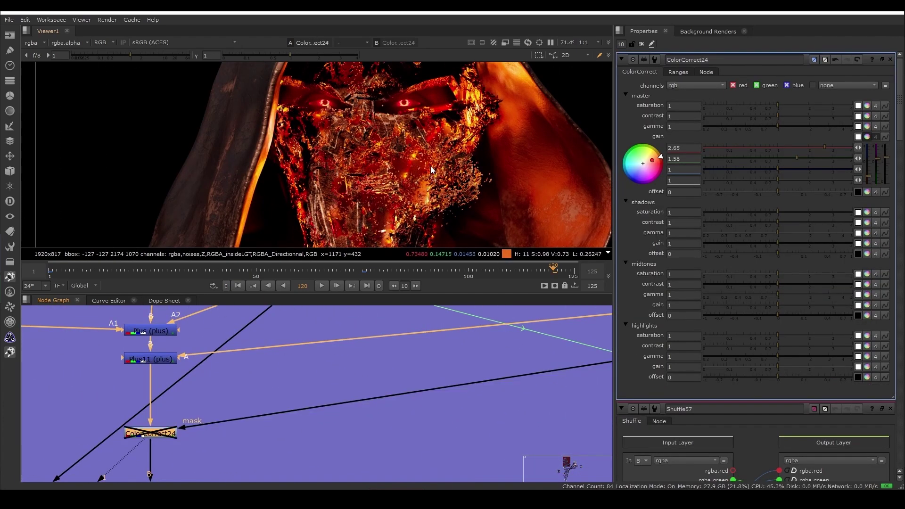
{"action": "key", "text": "d"}
{"action": "scroll", "coordinate": [446, 172], "scroll_direction": "down", "scroll_amount": 2}
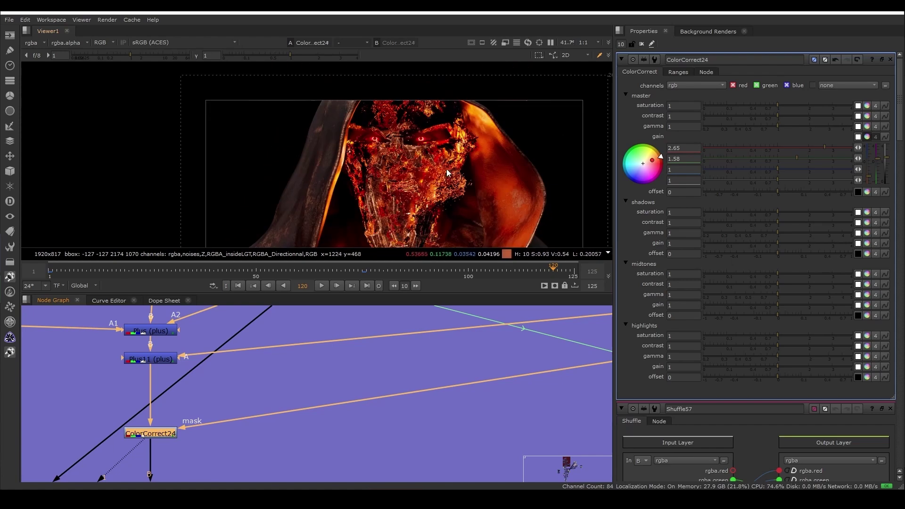
{"action": "scroll", "coordinate": [583, 205], "scroll_direction": "down", "scroll_amount": 1}
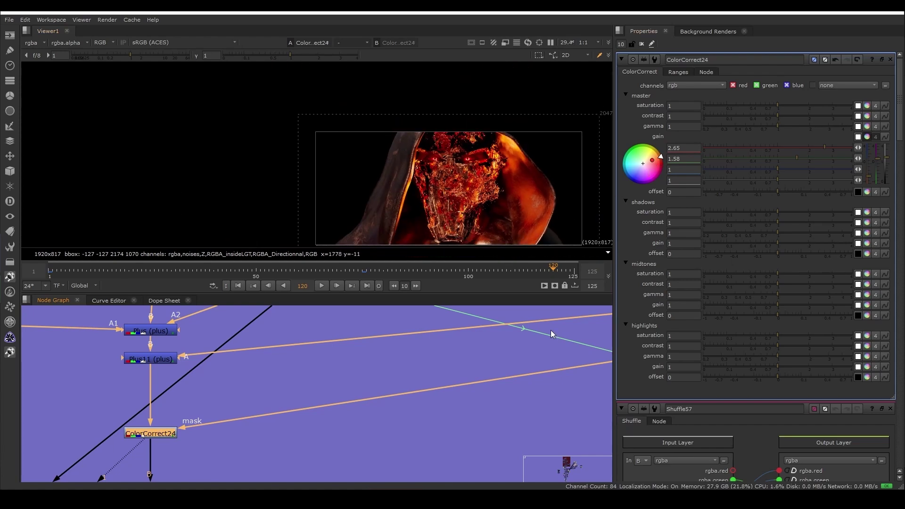
- Locate the Inside Mask group in the node graph and view its NoOp8 input
{"action": "scroll", "coordinate": [375, 369], "scroll_direction": "down", "scroll_amount": 3}
{"action": "scroll", "coordinate": [490, 365], "scroll_direction": "down", "scroll_amount": 2}
{"action": "scroll", "coordinate": [450, 367], "scroll_direction": "down", "scroll_amount": 5}
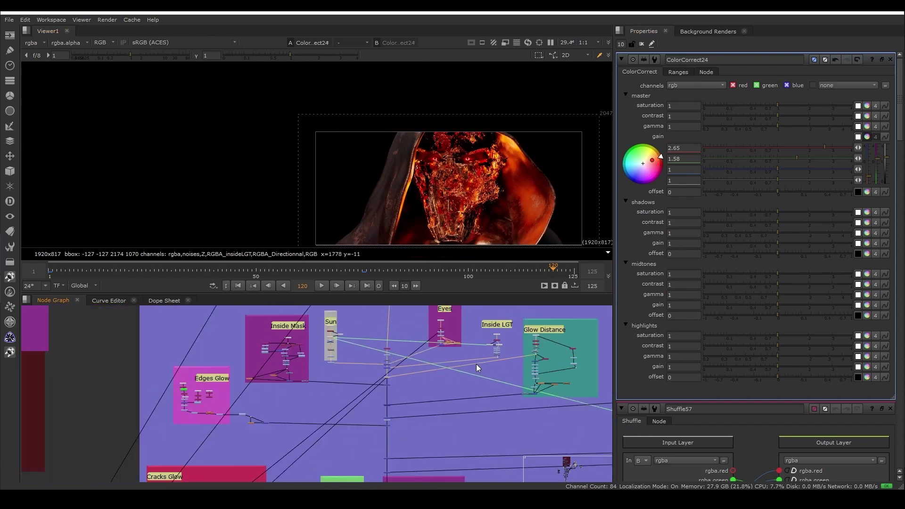
{"action": "scroll", "coordinate": [525, 342], "scroll_direction": "up", "scroll_amount": 1}
{"action": "scroll", "coordinate": [341, 417], "scroll_direction": "up", "scroll_amount": 5}
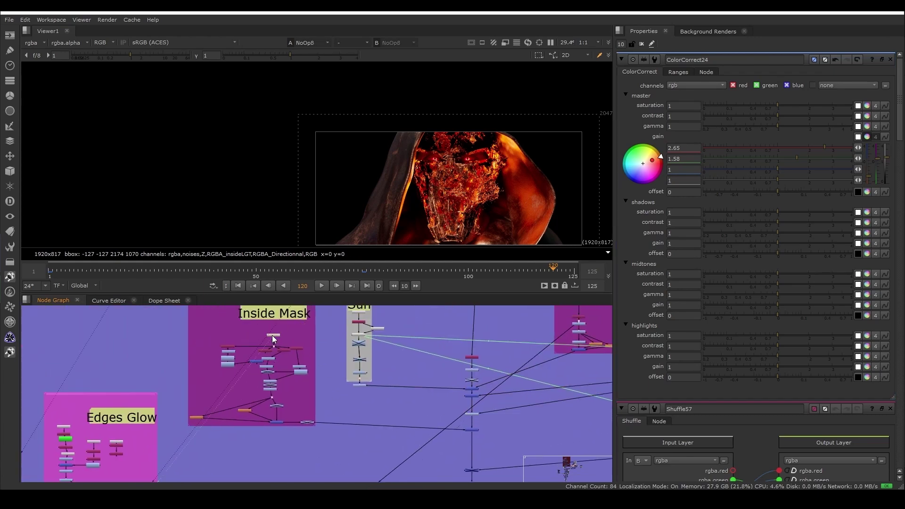
{"action": "key", "text": "1"}
- Delete the unused Shuffle11, Invert13 and Clamp11 branch with its multiply merge, and move Shuffle98 above ColorCorrect203
{"action": "scroll", "coordinate": [261, 363], "scroll_direction": "up", "scroll_amount": 6}
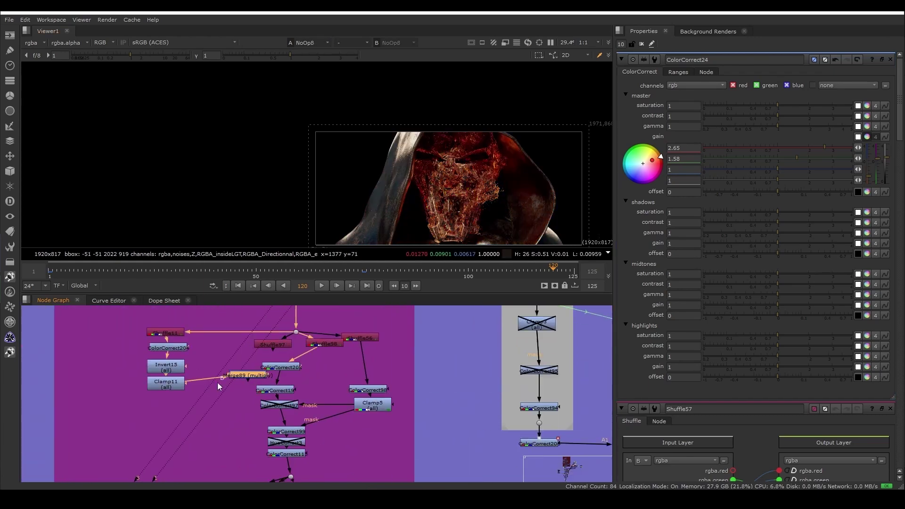
{"action": "left_click_drag", "start_coordinate": [210, 405], "coordinate": [125, 318]}
{"action": "key", "text": "Delete"}
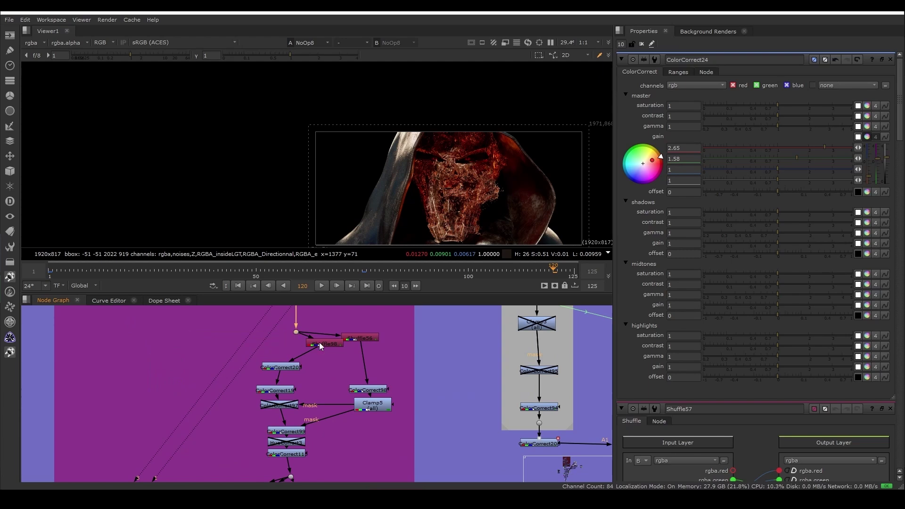
- View ColorCorrect99 and ColorCorrect203 in the Inside Mask group and examine the face mask up close at frame 125
{"action": "left_click", "coordinate": [288, 430]}
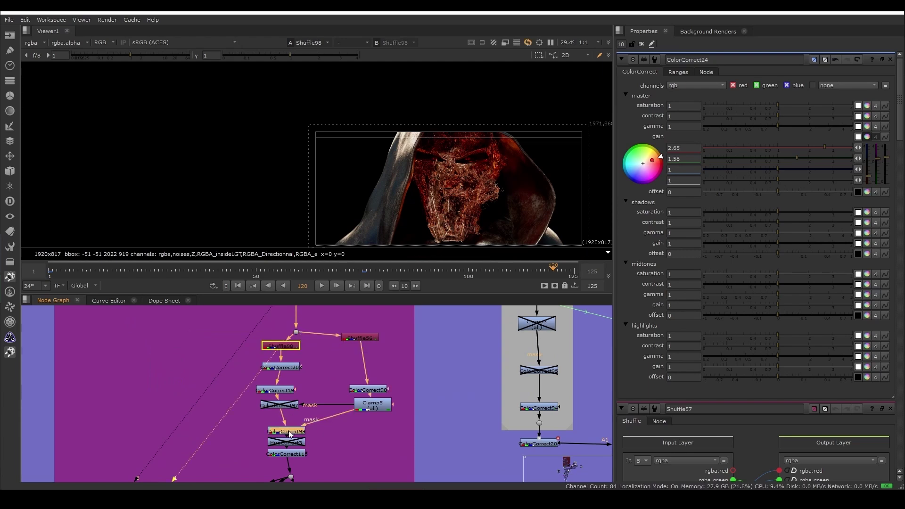
{"action": "key", "text": "1"}
{"action": "left_click", "coordinate": [286, 371]}
{"action": "key", "text": "1"}
{"action": "scroll", "coordinate": [464, 178], "scroll_direction": "up", "scroll_amount": 5}
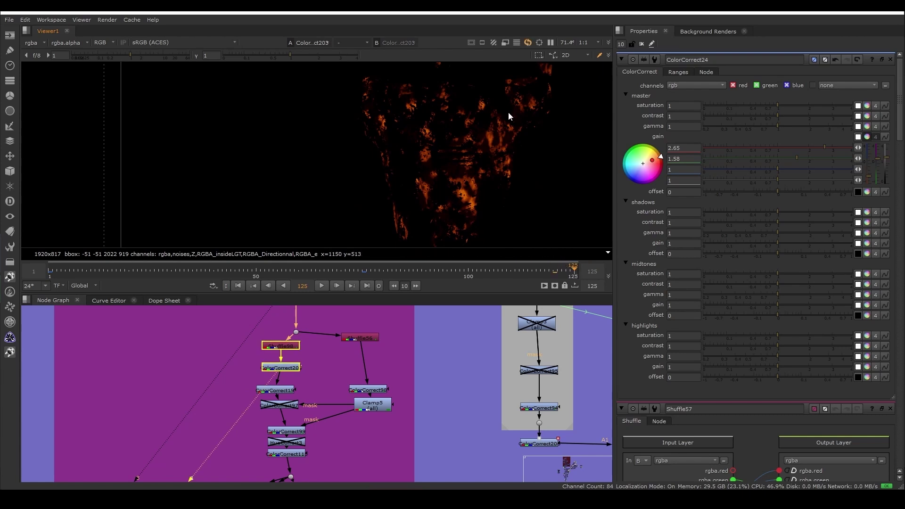
{"action": "scroll", "coordinate": [508, 116], "scroll_direction": "down", "scroll_amount": 3}
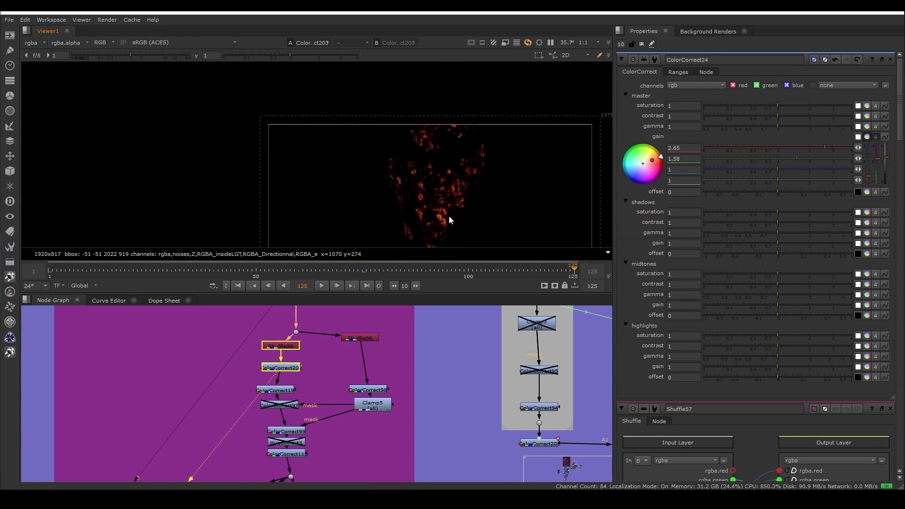
{"action": "middle_click_drag", "start_coordinate": [449, 217], "coordinate": [410, 177]}
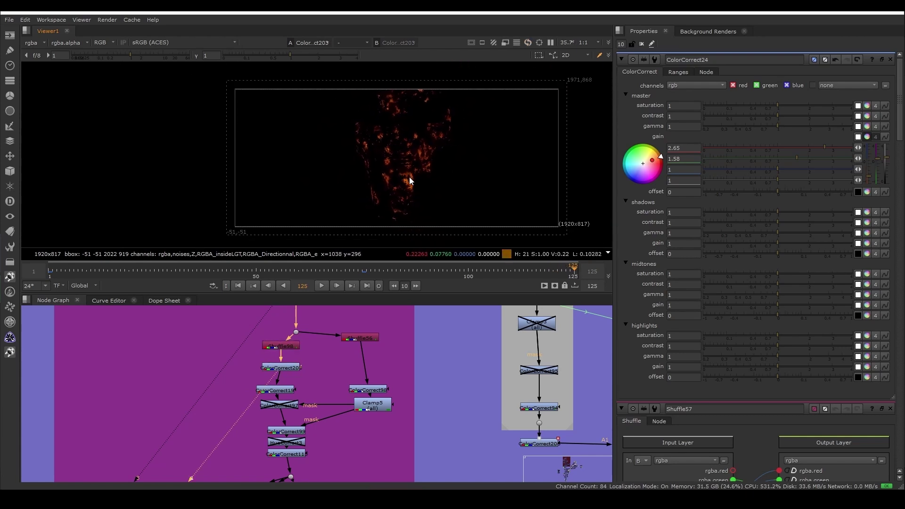
- View the color correction below ColorCorrect203 and ColorCorrect115 to follow the mask grading down to the glow nodes
{"action": "left_click", "coordinate": [283, 388]}
{"action": "key", "text": "1"}
{"action": "middle_click_drag", "start_coordinate": [345, 417], "coordinate": [343, 344]}
{"action": "left_click", "coordinate": [290, 384]}
{"action": "key", "text": "1"}
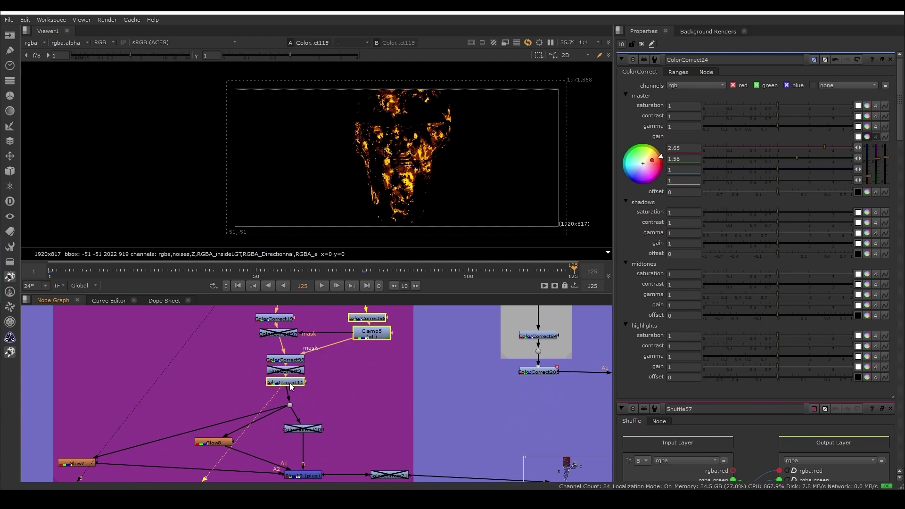
{"action": "middle_click_drag", "start_coordinate": [338, 460], "coordinate": [367, 414]}
{"action": "scroll", "coordinate": [335, 360], "scroll_direction": "up", "scroll_amount": 3}
{"action": "middle_click_drag", "start_coordinate": [314, 331], "coordinate": [316, 362]}
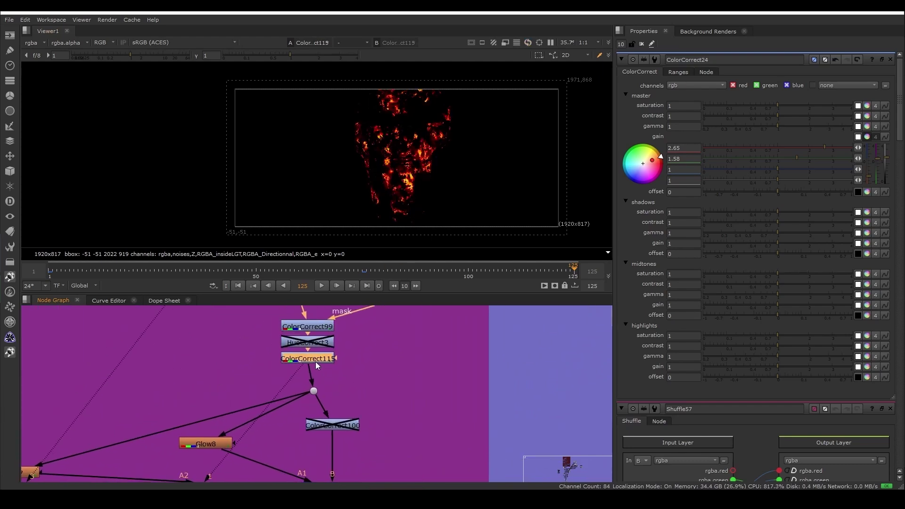
- Open the ColorCorrect115 settings and examine its graded face mask up close
{"action": "double_click", "coordinate": [315, 361]}
{"action": "middle_click_drag", "start_coordinate": [348, 312], "coordinate": [352, 357]}
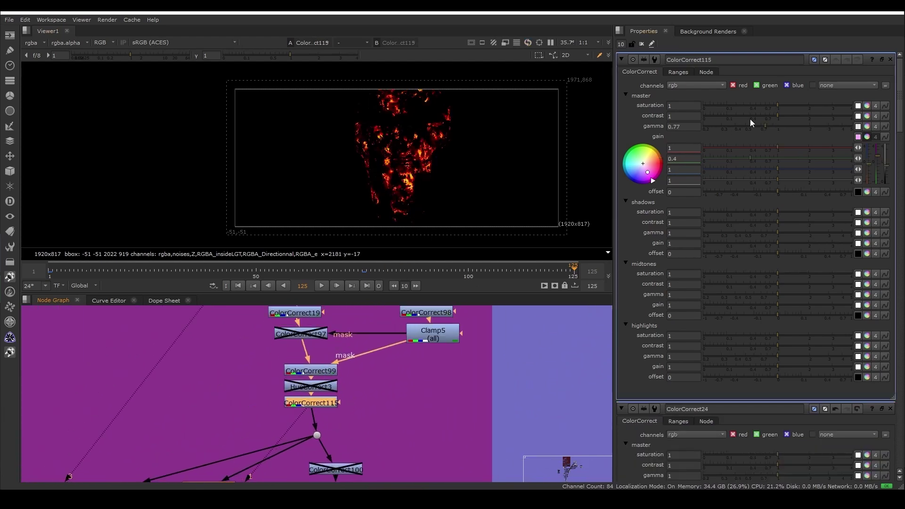
{"action": "scroll", "coordinate": [424, 122], "scroll_direction": "up", "scroll_amount": 2}
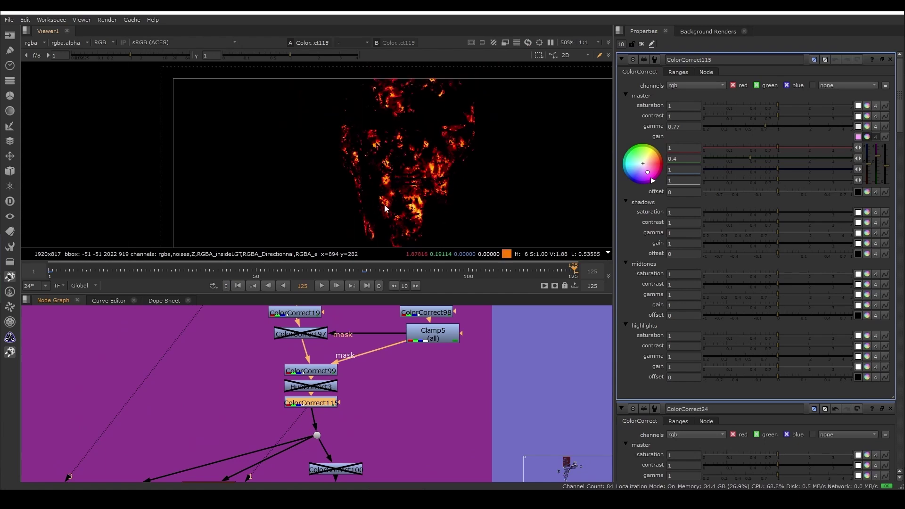
- View the Plus10 merge in the Inside Mask group, followed by Glow8 with its settings open
{"action": "scroll", "coordinate": [443, 383], "scroll_direction": "down", "scroll_amount": 3}
{"action": "middle_click_drag", "start_coordinate": [406, 426], "coordinate": [393, 346]}
{"action": "scroll", "coordinate": [393, 346], "scroll_direction": "up", "scroll_amount": 1}
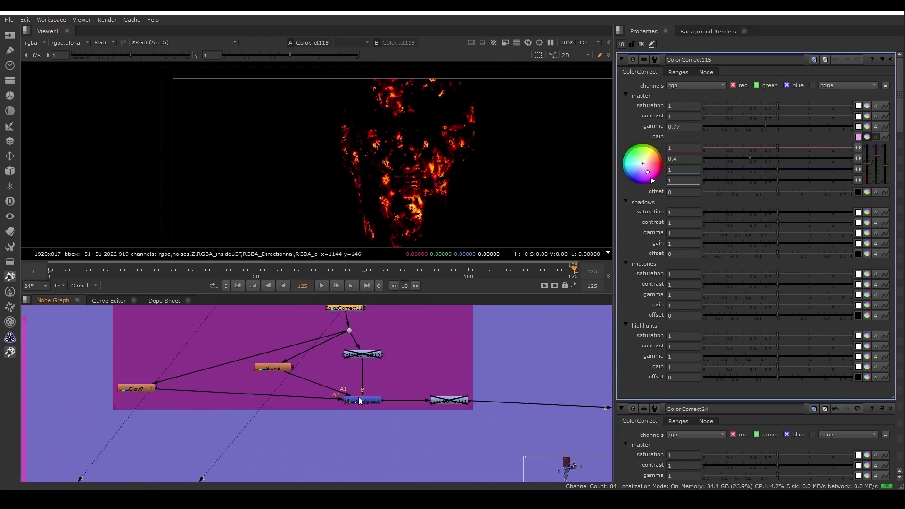
{"action": "double_click", "coordinate": [359, 403]}
{"action": "key", "text": "1"}
{"action": "double_click", "coordinate": [281, 368]}
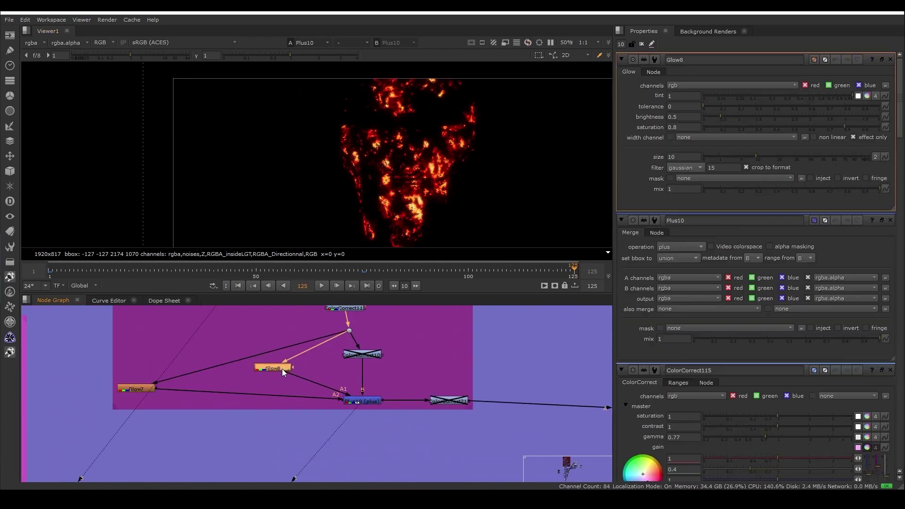
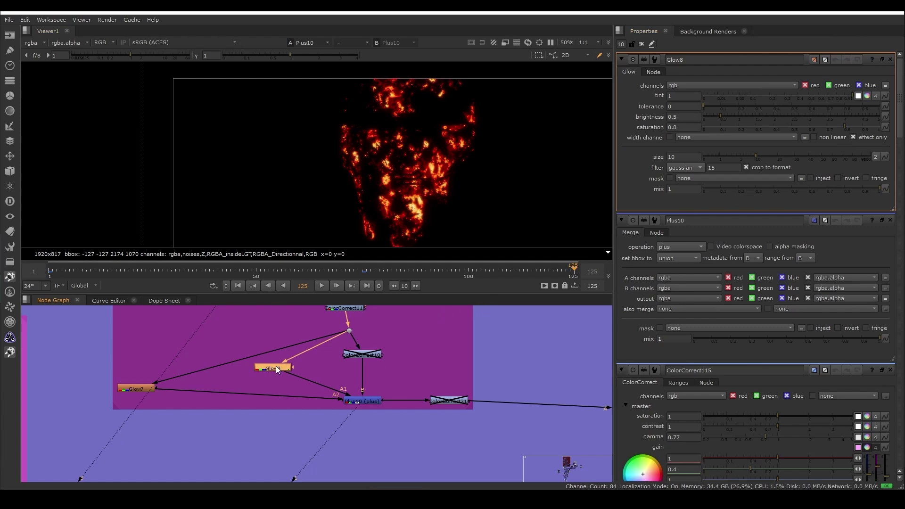
{"action": "key", "text": "1"}
- Open the settings of Glow7, ColorCorrect100 and Glow8 to review how the glow branches are set up
{"action": "double_click", "coordinate": [141, 390]}
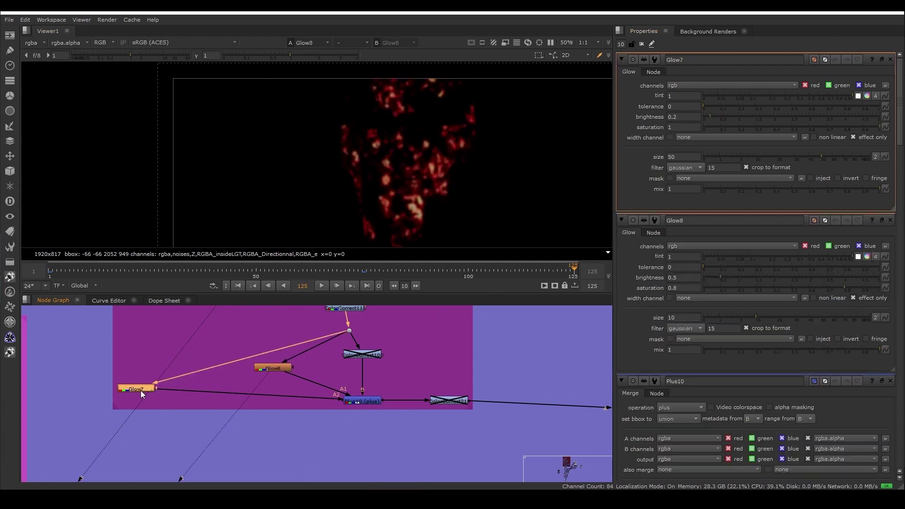
{"action": "double_click", "coordinate": [359, 354]}
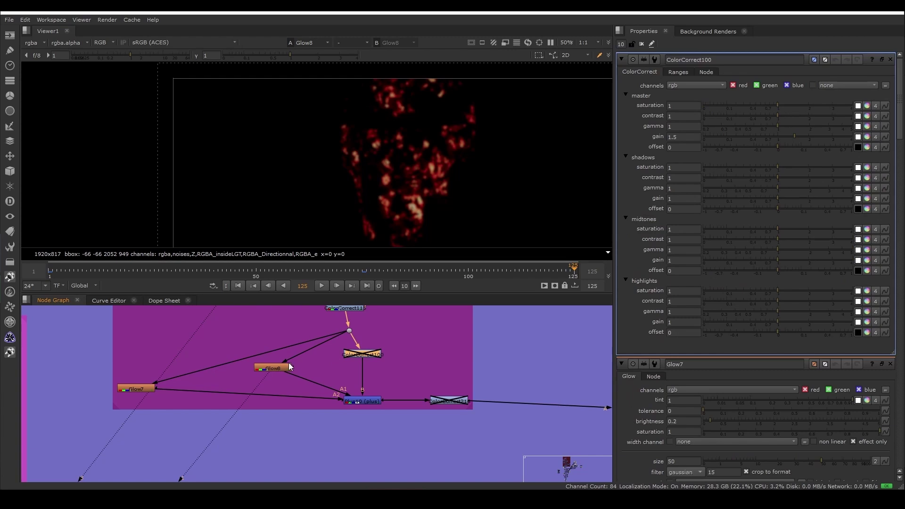
{"action": "double_click", "coordinate": [276, 368]}
{"action": "double_click", "coordinate": [138, 389]}
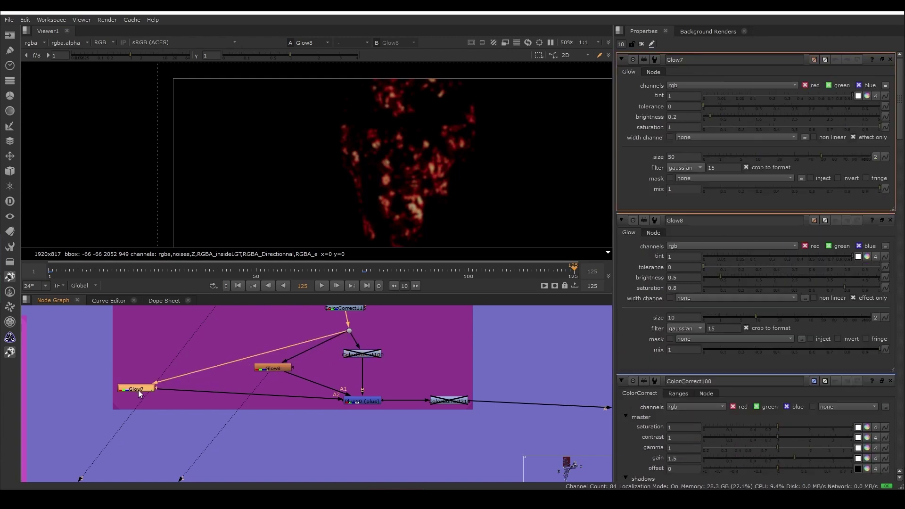
- View Plus10 and assign ColorCorrect115 to the second viewer input for comparison
{"action": "double_click", "coordinate": [353, 401]}
{"action": "key", "text": "1"}
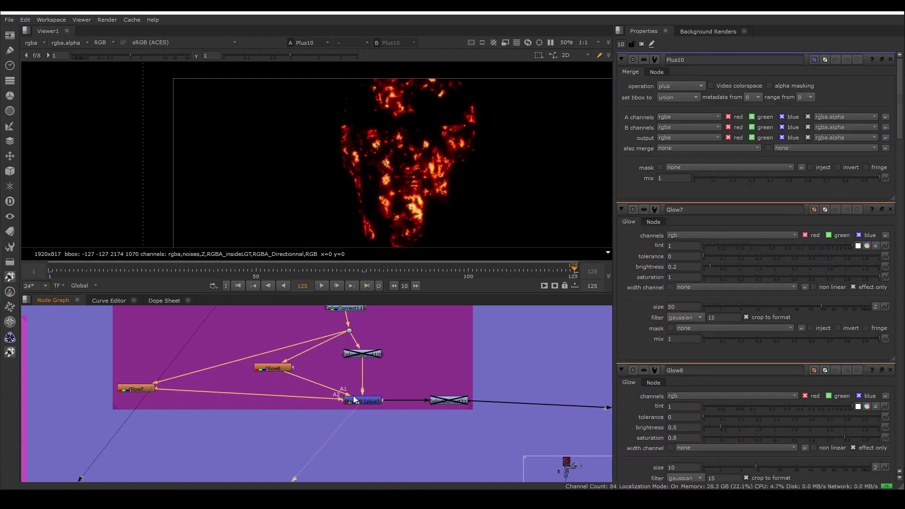
{"action": "middle_click_drag", "start_coordinate": [349, 320], "coordinate": [350, 341]}
{"action": "left_click", "coordinate": [345, 328]}
{"action": "key", "text": "2"}
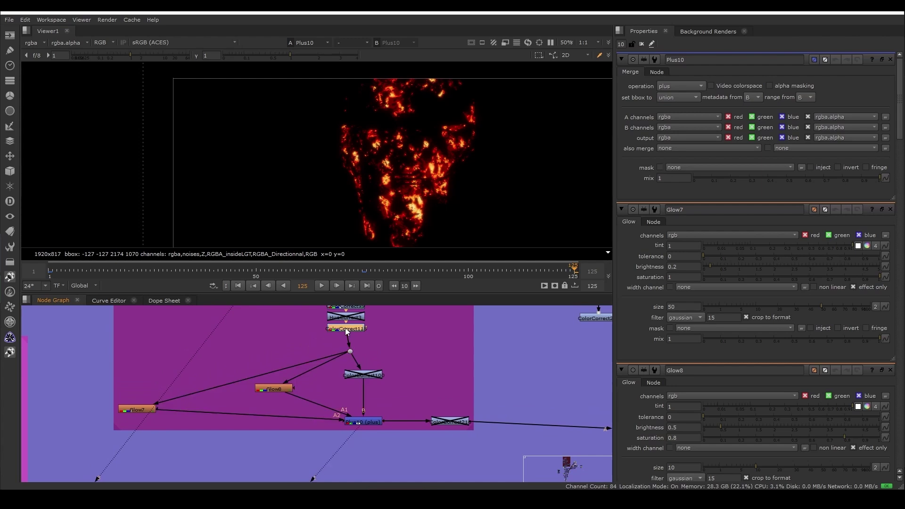
{"action": "key", "text": "1"}
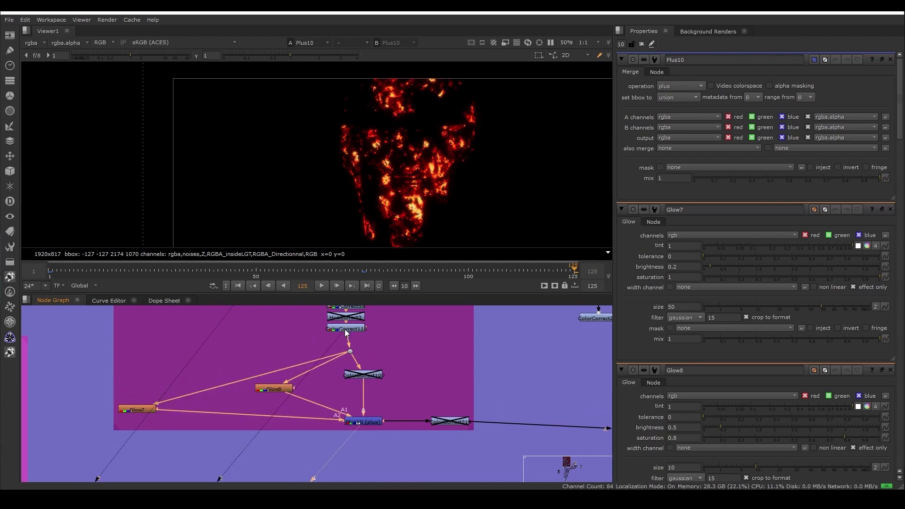
- Reopen the Glow7 settings and compare the face mask before the glows at ColorCorrect115 with the Plus10 result
{"action": "double_click", "coordinate": [137, 409]}
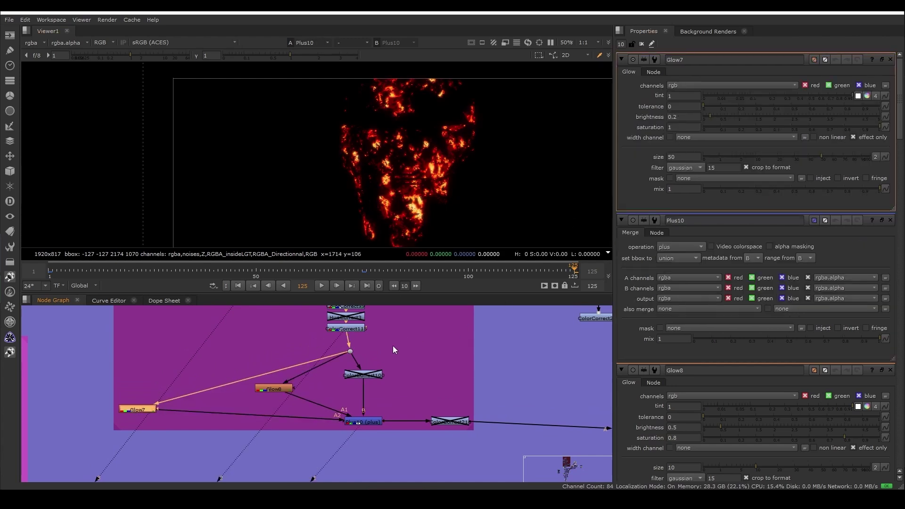
{"action": "left_click", "coordinate": [357, 325]}
{"action": "key", "text": "2"}
{"action": "scroll", "coordinate": [426, 176], "scroll_direction": "up", "scroll_amount": 2}
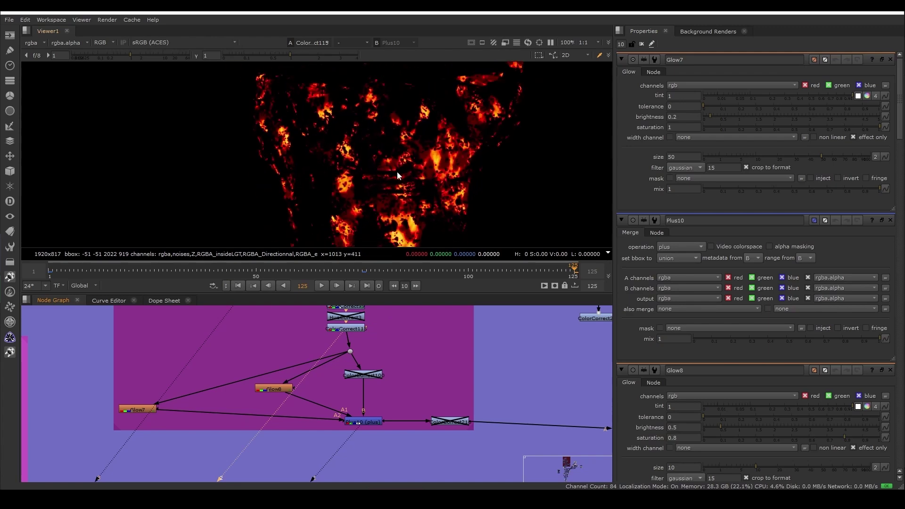
{"action": "scroll", "coordinate": [397, 172], "scroll_direction": "down", "scroll_amount": 2}
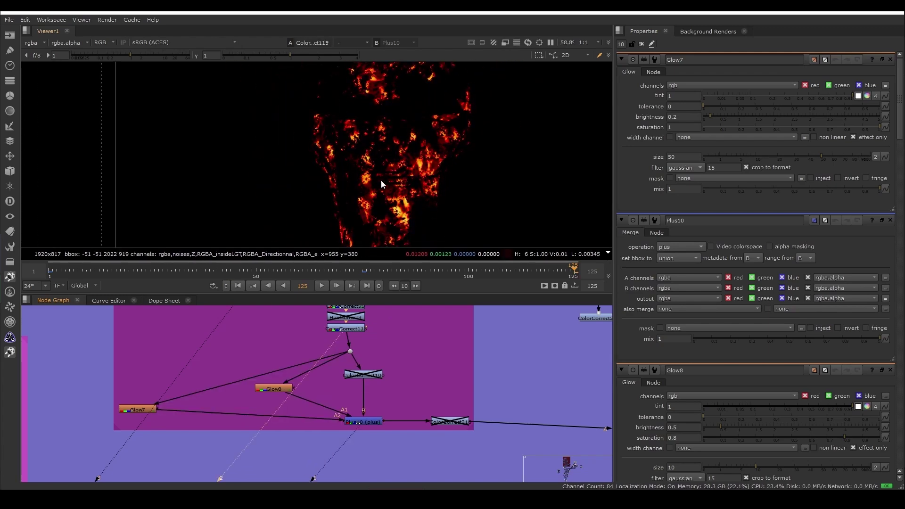
{"action": "key", "text": "1"}
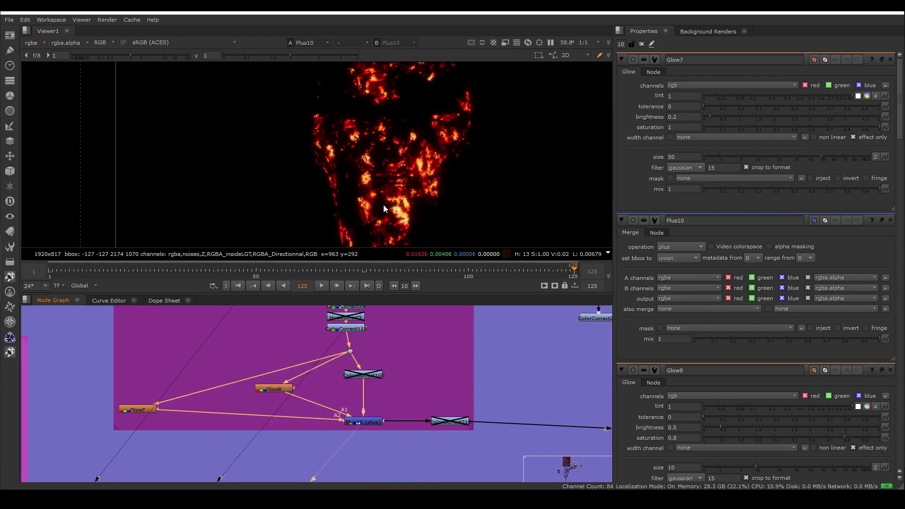
- View the last color correction of the Inside Mask branch, followed by the Plus9 merge on the main branch
{"action": "left_click", "coordinate": [455, 424]}
{"action": "key", "text": "1"}
{"action": "scroll", "coordinate": [500, 423], "scroll_direction": "down", "scroll_amount": 1}
{"action": "middle_click_drag", "start_coordinate": [505, 423], "coordinate": [396, 419]}
{"action": "middle_click_drag", "start_coordinate": [588, 412], "coordinate": [396, 392]}
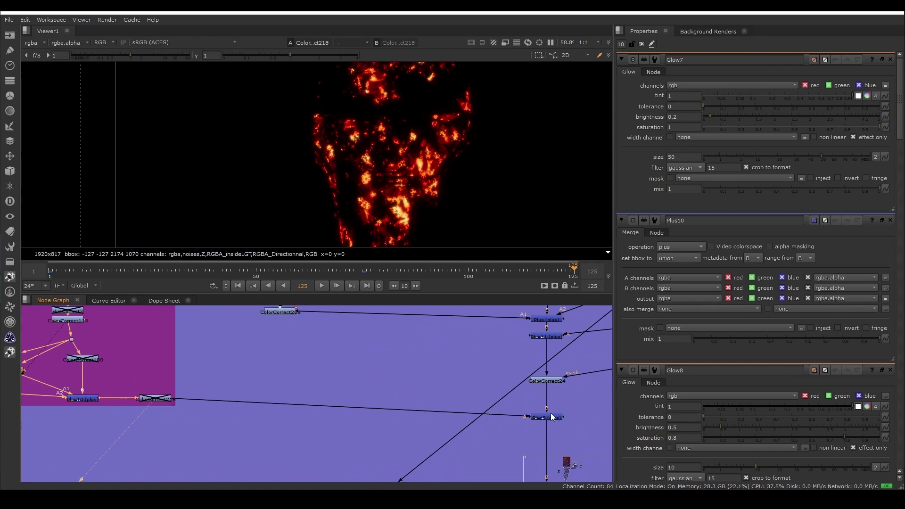
{"action": "left_click", "coordinate": [548, 381]}
{"action": "left_click", "coordinate": [546, 417]}
{"action": "key", "text": "1"}
- Examine the face in the Plus9 result up close and give the viewer more height
{"action": "scroll", "coordinate": [547, 417], "scroll_direction": "down", "scroll_amount": 3}
{"action": "middle_click_drag", "start_coordinate": [542, 415], "coordinate": [423, 406]}
{"action": "scroll", "coordinate": [297, 392], "scroll_direction": "up", "scroll_amount": 2}
{"action": "scroll", "coordinate": [369, 398], "scroll_direction": "down", "scroll_amount": 2}
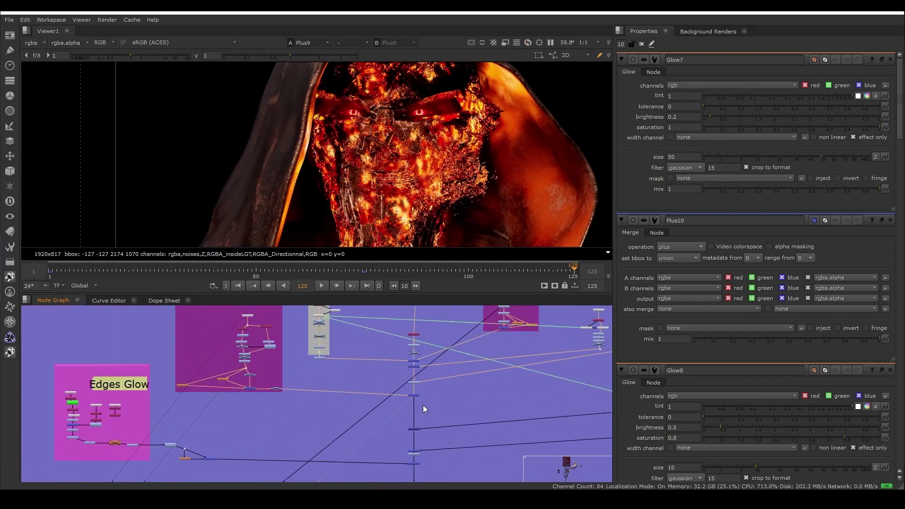
{"action": "scroll", "coordinate": [402, 236], "scroll_direction": "up", "scroll_amount": 2}
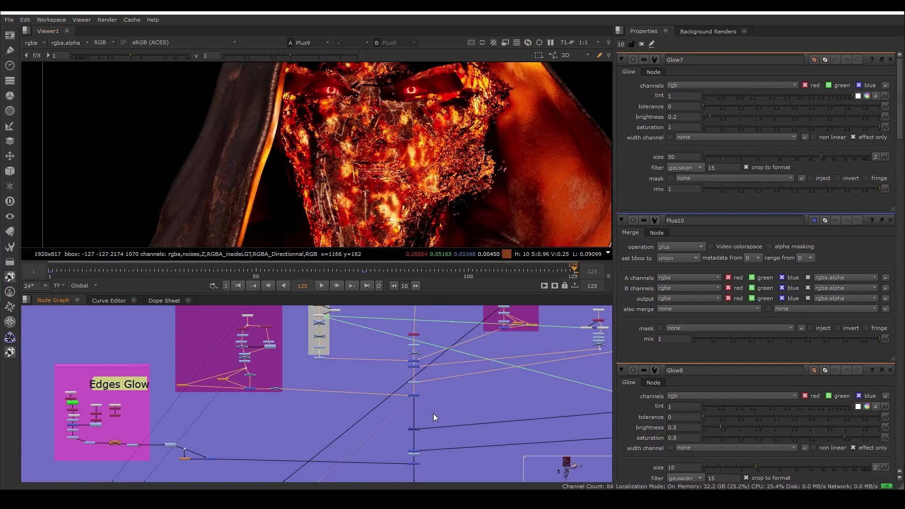
{"action": "left_click_drag", "start_coordinate": [426, 294], "coordinate": [427, 309]}
- View the Plus39 merge and the ColorCorrect114 output at the end of the Glow Distance group
{"action": "scroll", "coordinate": [445, 398], "scroll_direction": "down", "scroll_amount": 3}
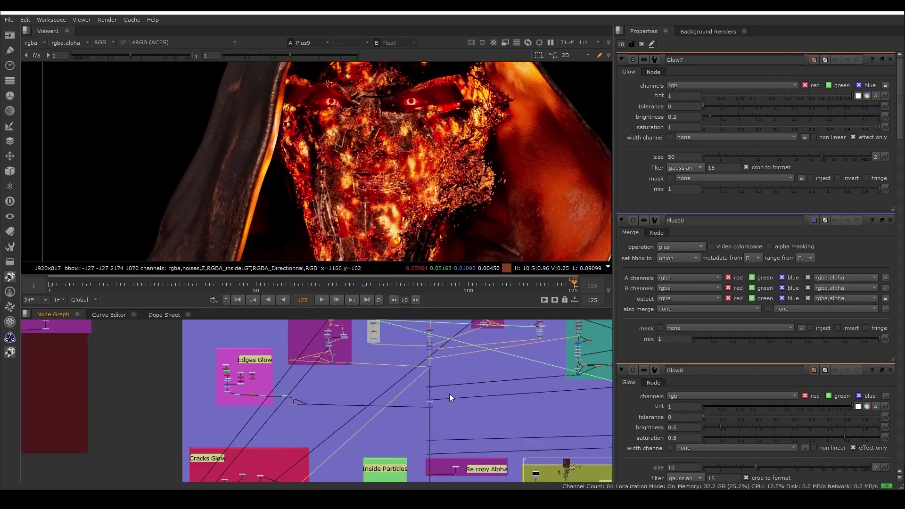
{"action": "scroll", "coordinate": [420, 380], "scroll_direction": "up", "scroll_amount": 3}
{"action": "scroll", "coordinate": [448, 409], "scroll_direction": "down", "scroll_amount": 5}
{"action": "middle_click_drag", "start_coordinate": [478, 377], "coordinate": [480, 397]}
{"action": "scroll", "coordinate": [475, 408], "scroll_direction": "up", "scroll_amount": 3}
{"action": "left_click", "coordinate": [475, 404]}
{"action": "key", "text": "1"}
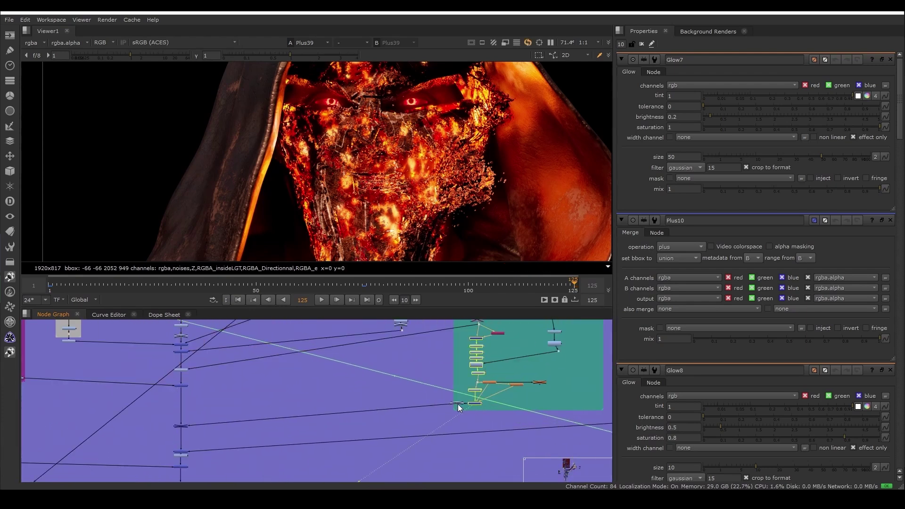
{"action": "scroll", "coordinate": [459, 407], "scroll_direction": "up", "scroll_amount": 2}
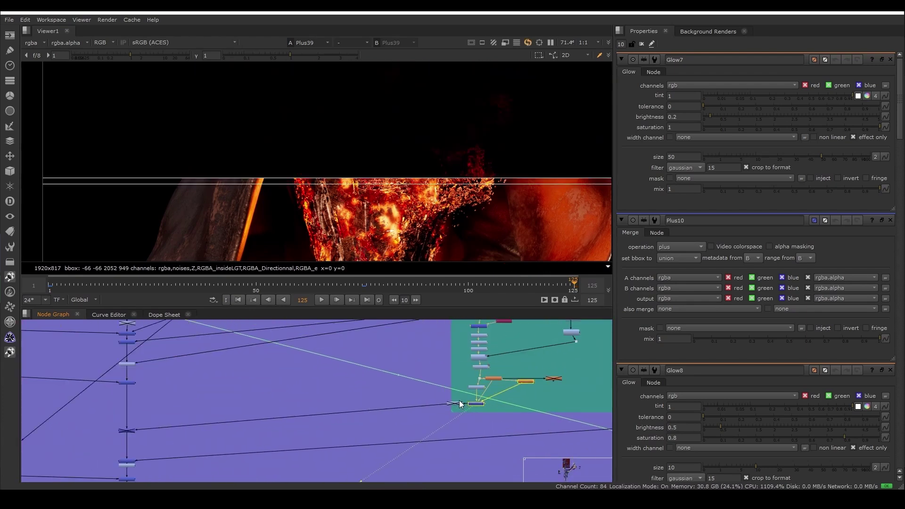
{"action": "left_click", "coordinate": [458, 404]}
{"action": "key", "text": "1"}
- View the Plus13 merge where Glow Distance joins the main branch and toggle it to compare the result
{"action": "middle_click_drag", "start_coordinate": [262, 408], "coordinate": [399, 407]}
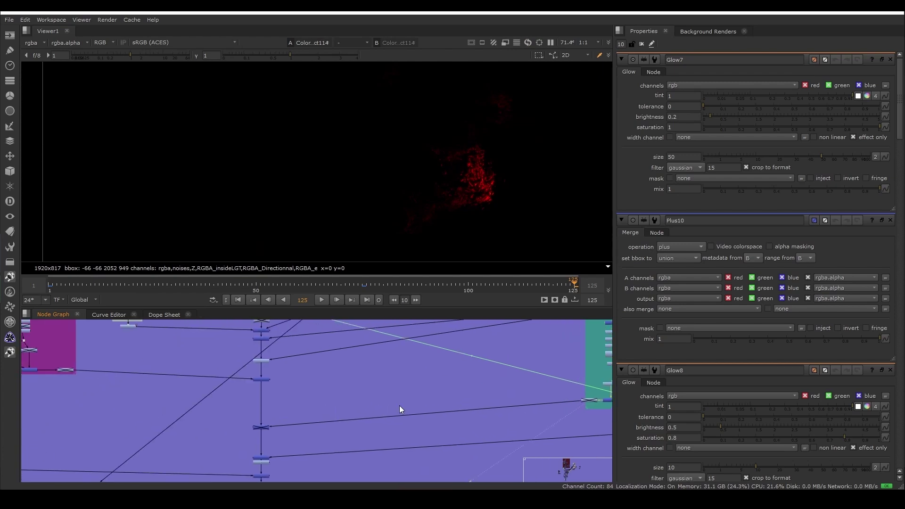
{"action": "scroll", "coordinate": [329, 436], "scroll_direction": "up", "scroll_amount": 2}
{"action": "left_click_drag", "start_coordinate": [299, 442], "coordinate": [222, 398]}
{"action": "key", "text": "1"}
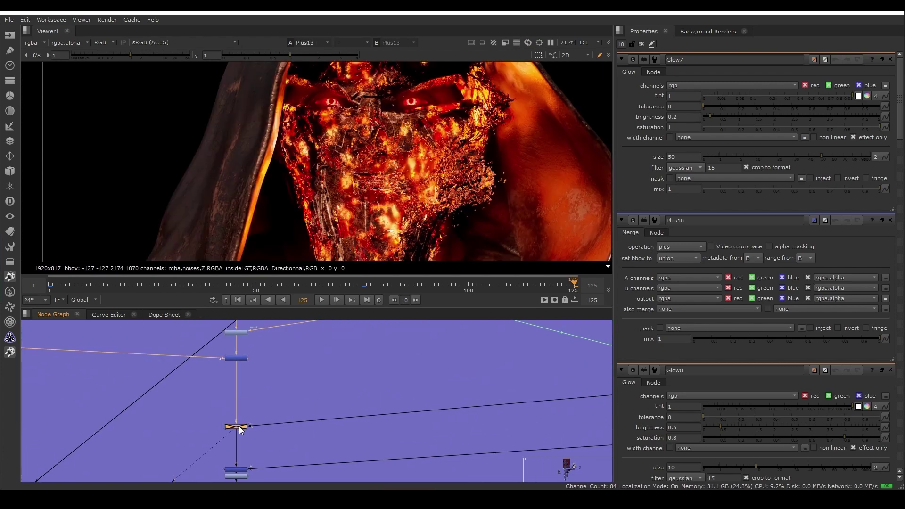
{"action": "scroll", "coordinate": [315, 429], "scroll_direction": "down", "scroll_amount": 1}
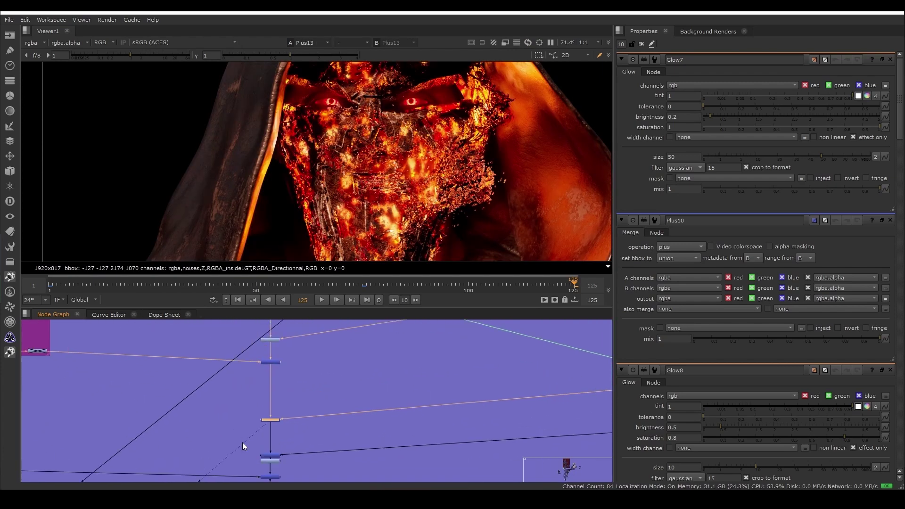
- View the Plus68 merge below Plus13 on the main branch and examine which branch feeds it
{"action": "middle_click_drag", "start_coordinate": [255, 446], "coordinate": [454, 361]}
{"action": "scroll", "coordinate": [454, 362], "scroll_direction": "up", "scroll_amount": 2}
{"action": "key", "text": "1"}
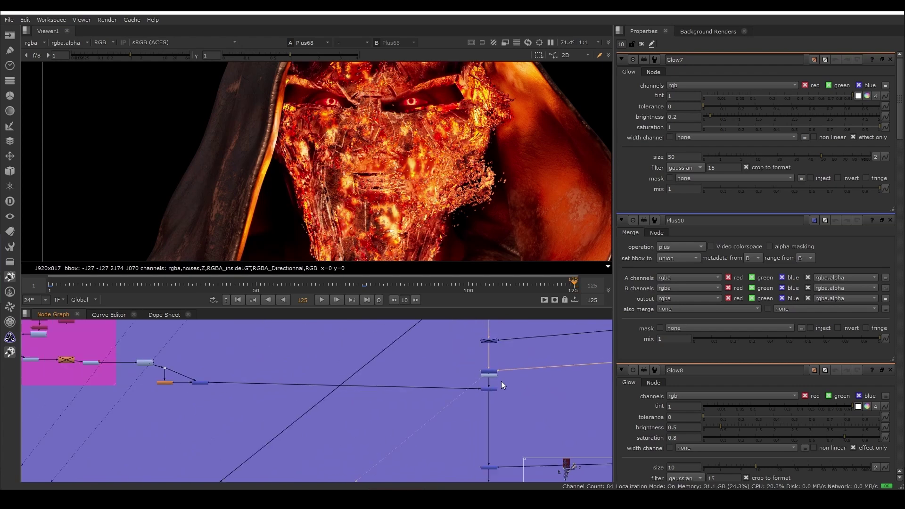
{"action": "scroll", "coordinate": [476, 362], "scroll_direction": "down", "scroll_amount": 5}
{"action": "scroll", "coordinate": [337, 413], "scroll_direction": "up", "scroll_amount": 4}
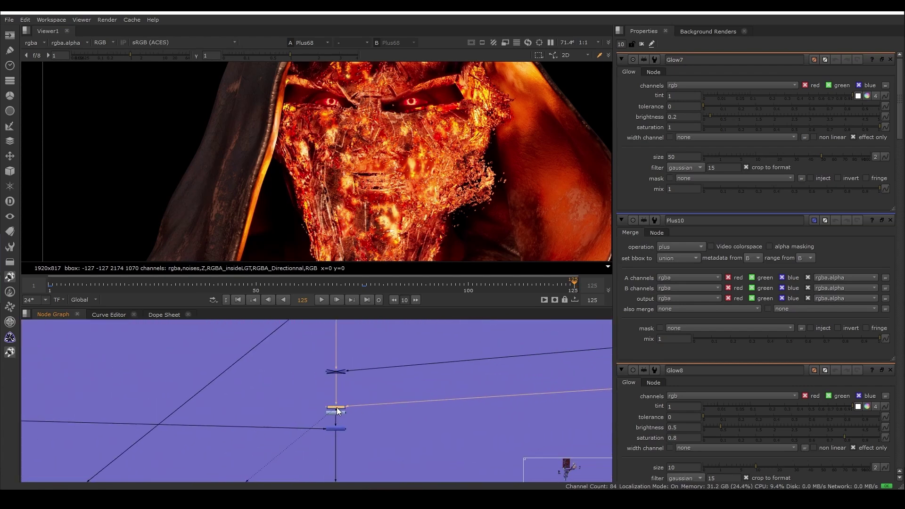
{"action": "scroll", "coordinate": [367, 406], "scroll_direction": "down", "scroll_amount": 2}
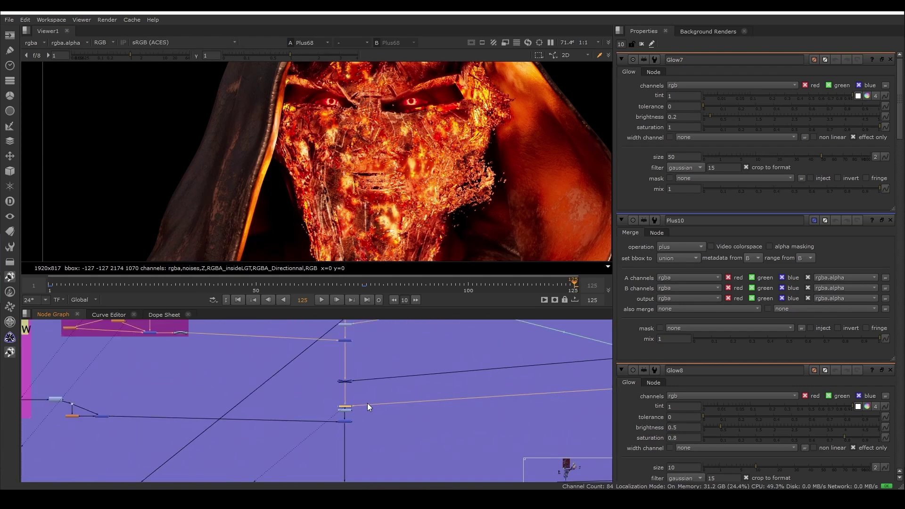
- View the NoOp40 input of the Cracks Meshlight group and the Shuffle109 pass below it
{"action": "scroll", "coordinate": [369, 406], "scroll_direction": "down", "scroll_amount": 3}
{"action": "scroll", "coordinate": [515, 361], "scroll_direction": "up", "scroll_amount": 5}
{"action": "left_click", "coordinate": [511, 356]}
{"action": "key", "text": "1"}
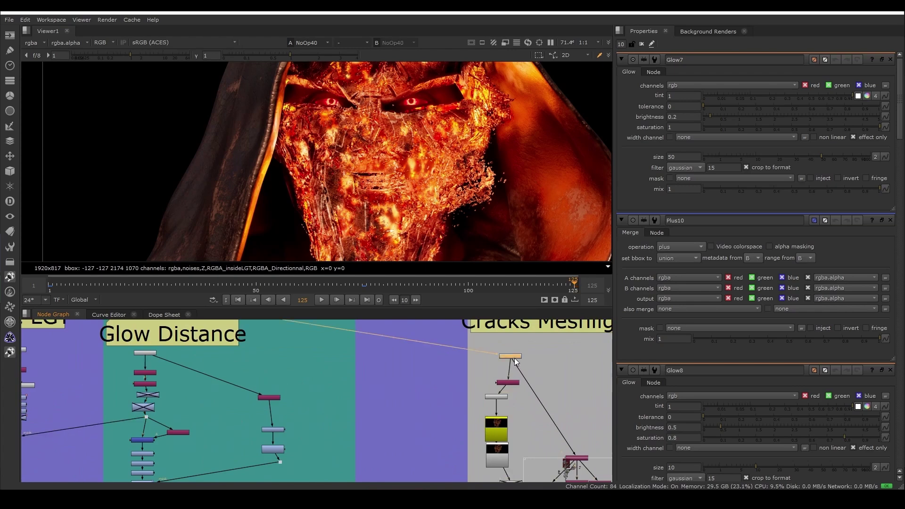
{"action": "scroll", "coordinate": [515, 361], "scroll_direction": "down", "scroll_amount": 3}
{"action": "middle_click_drag", "start_coordinate": [508, 332], "coordinate": [428, 347]}
{"action": "scroll", "coordinate": [428, 347], "scroll_direction": "up", "scroll_amount": 3}
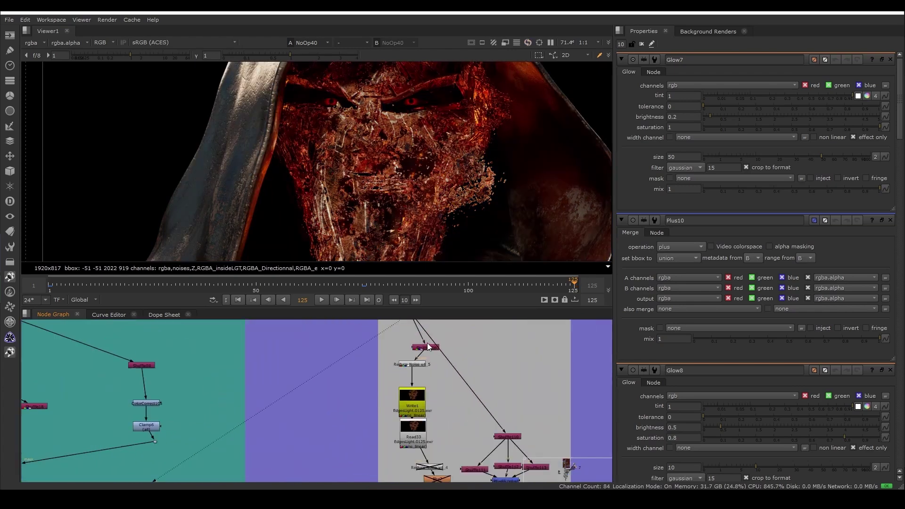
{"action": "left_click", "coordinate": [428, 346]}
{"action": "key", "text": "1"}
- View the Reduce Noise node below Read33 in the Cracks Meshlight group and return the viewer to Shuffle109
{"action": "scroll", "coordinate": [409, 417], "scroll_direction": "up", "scroll_amount": 1}
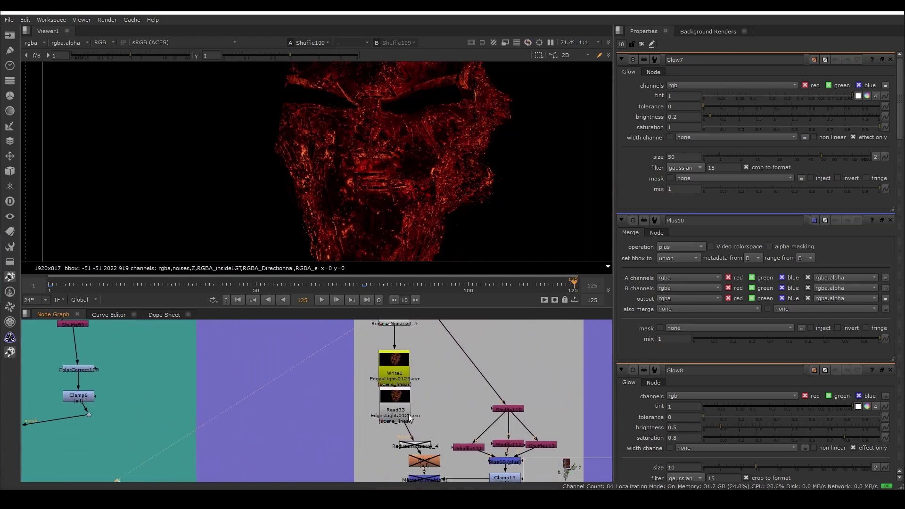
{"action": "left_click", "coordinate": [418, 449]}
{"action": "key", "text": "1"}
{"action": "scroll", "coordinate": [351, 447], "scroll_direction": "down", "scroll_amount": 3}
{"action": "scroll", "coordinate": [388, 362], "scroll_direction": "up", "scroll_amount": 2}
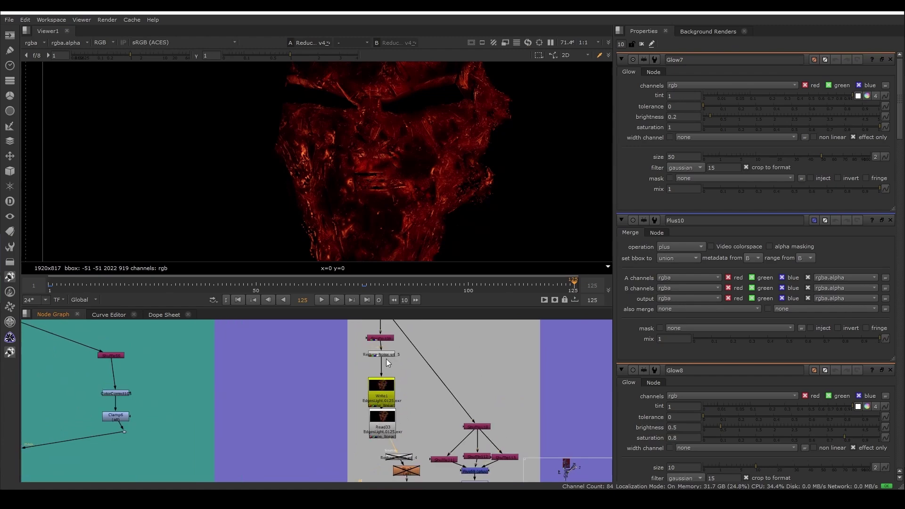
{"action": "scroll", "coordinate": [389, 346], "scroll_direction": "down", "scroll_amount": 4}
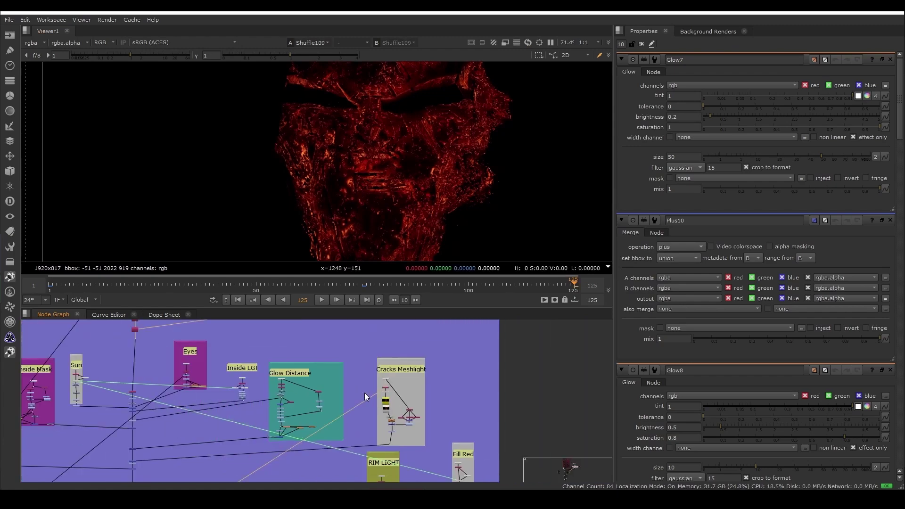
- Examine the whole cracks light pass from Shuffle109 and bring the surrounding light groups into view
{"action": "middle_click_drag", "start_coordinate": [457, 162], "coordinate": [466, 184]}
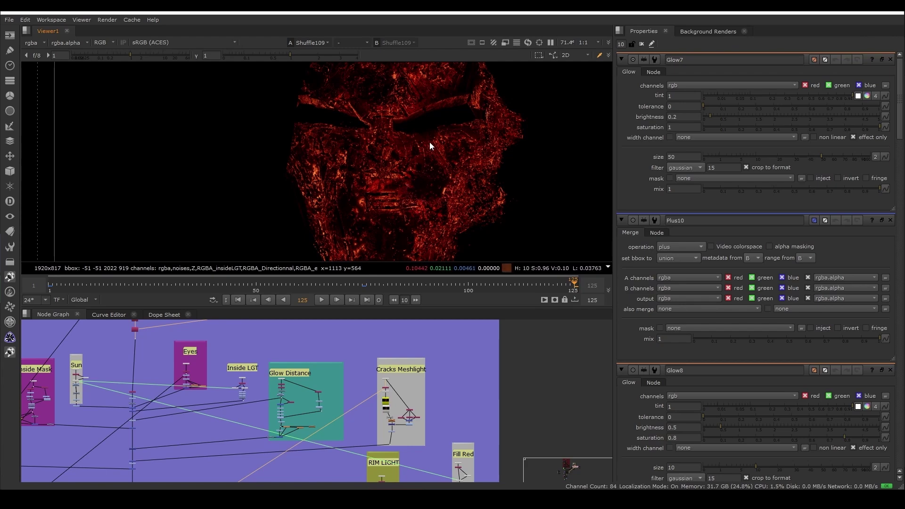
{"action": "scroll", "coordinate": [408, 184], "scroll_direction": "down", "scroll_amount": 2}
{"action": "scroll", "coordinate": [414, 205], "scroll_direction": "down", "scroll_amount": 1}
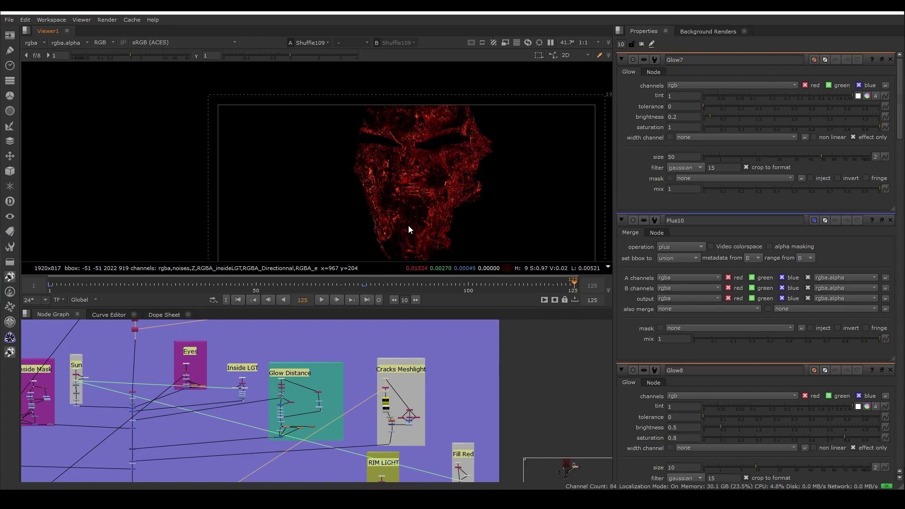
{"action": "middle_click_drag", "start_coordinate": [409, 229], "coordinate": [431, 221]}
{"action": "scroll", "coordinate": [228, 433], "scroll_direction": "down", "scroll_amount": 3}
{"action": "scroll", "coordinate": [229, 433], "scroll_direction": "up", "scroll_amount": 2}
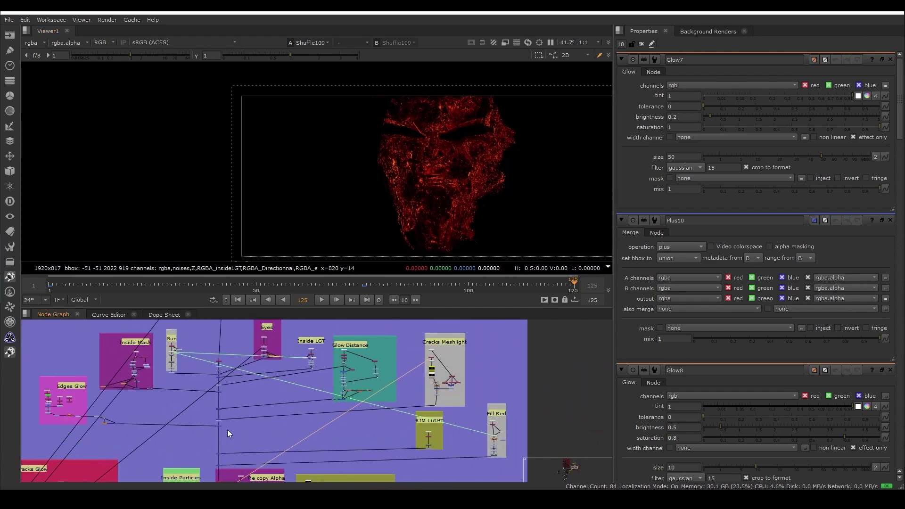
- View the Plus68 merge on the main branch and frame the character's face up close
{"action": "scroll", "coordinate": [228, 433], "scroll_direction": "up", "scroll_amount": 5}
{"action": "left_click", "coordinate": [219, 420]}
{"action": "key", "text": "1"}
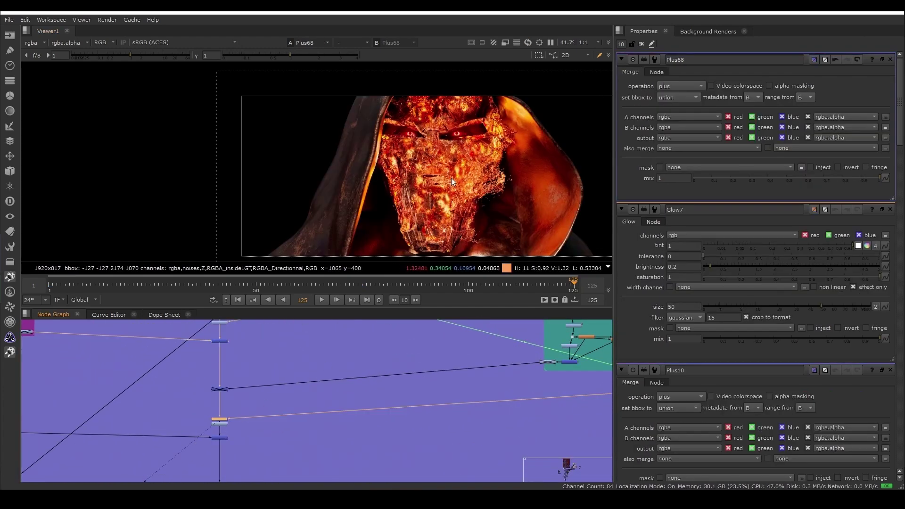
{"action": "scroll", "coordinate": [454, 151], "scroll_direction": "up", "scroll_amount": 5}
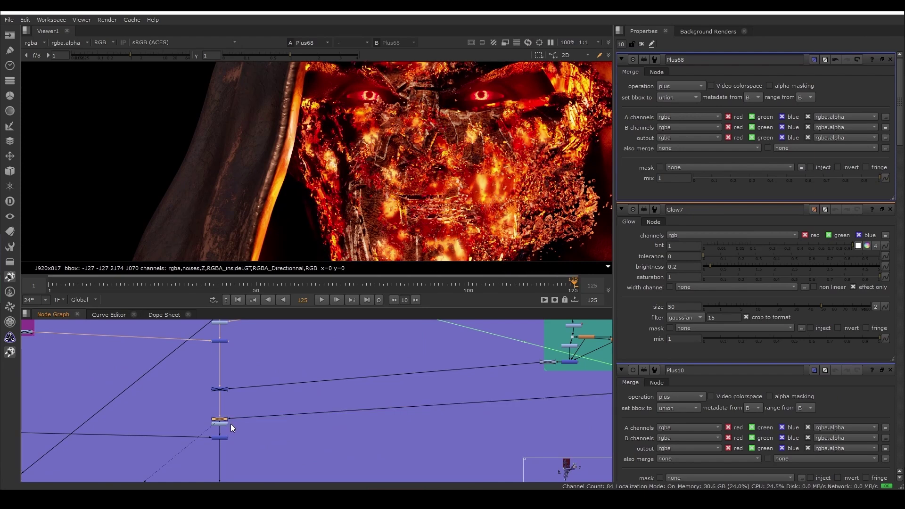
- Compare the face with and without the cracks light by repeatedly disabling and re-enabling Plus68
{"action": "key", "text": "d"}
{"action": "key", "text": "d"}
{"action": "key", "text": "d"}
{"action": "key", "text": "d"}
{"action": "key", "text": "d"}
{"action": "key", "text": "d"}
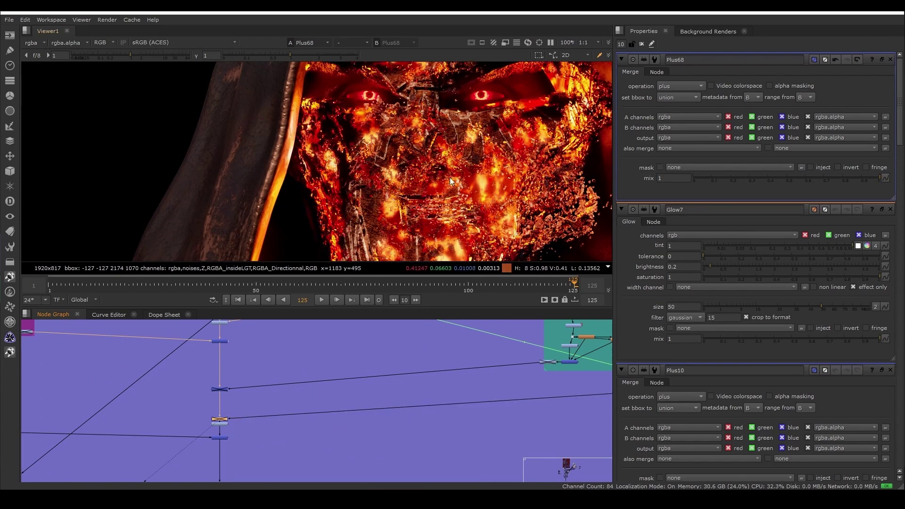
{"action": "key", "text": "d"}
{"action": "key", "text": "d"}
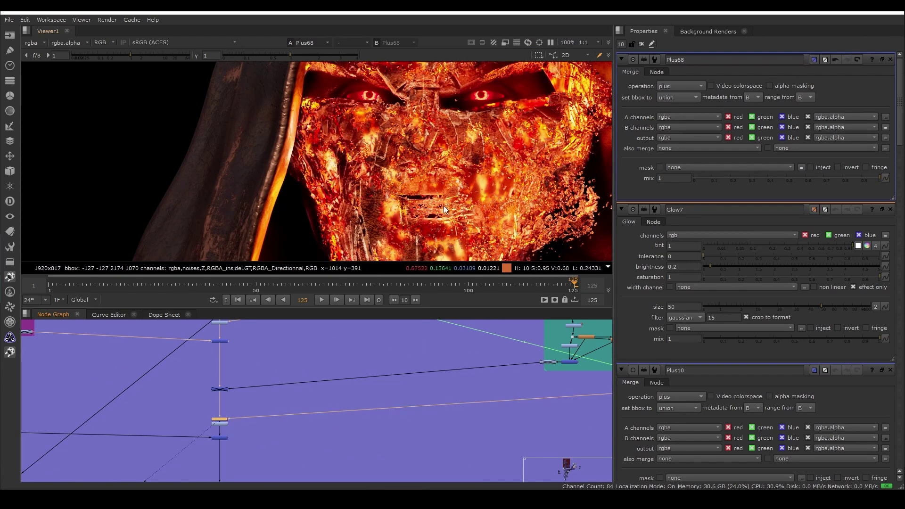
{"action": "key", "text": "d"}
{"action": "scroll", "coordinate": [451, 149], "scroll_direction": "down", "scroll_amount": 1}
{"action": "key", "text": "d"}
{"action": "scroll", "coordinate": [287, 420], "scroll_direction": "down", "scroll_amount": 3}
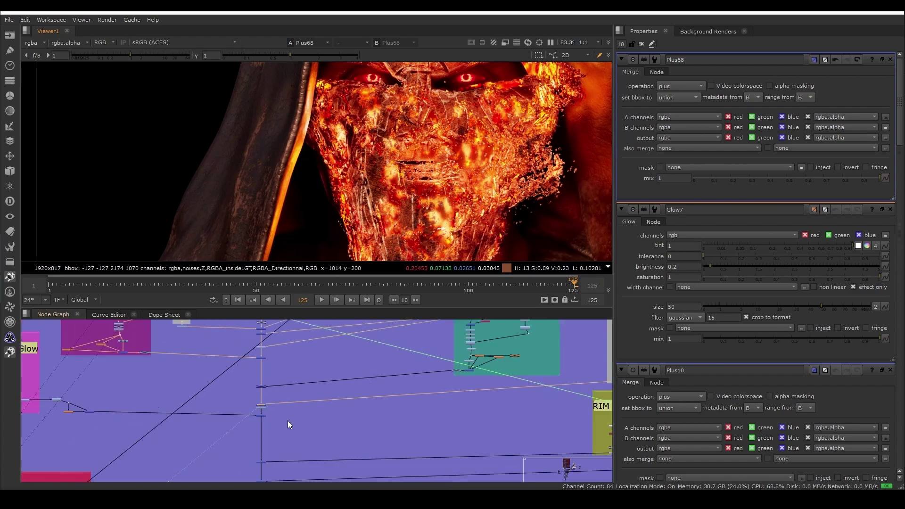
- View the Plus12 merge below Plus68 and trace its side input back to the Edges Glow group
{"action": "scroll", "coordinate": [259, 406], "scroll_direction": "up", "scroll_amount": 4}
{"action": "left_click", "coordinate": [267, 430]}
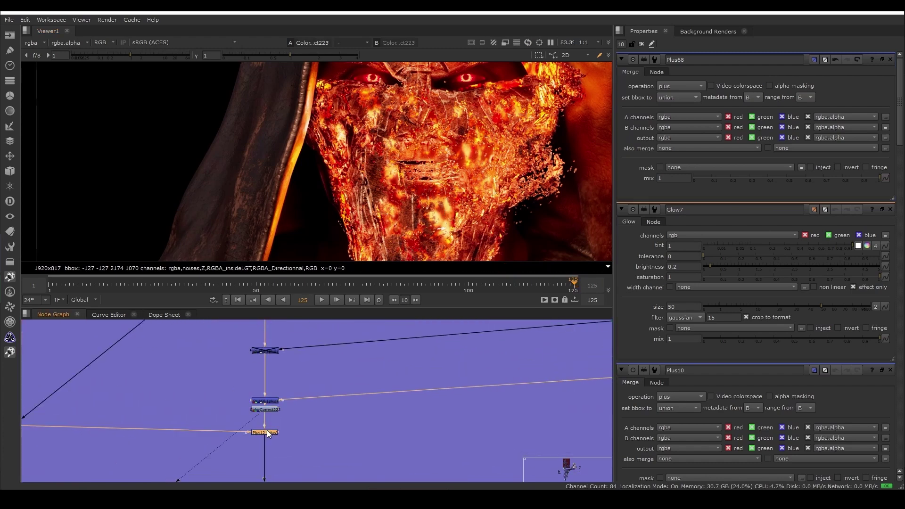
{"action": "scroll", "coordinate": [267, 429], "scroll_direction": "down", "scroll_amount": 3}
{"action": "key", "text": "1"}
{"action": "middle_click_drag", "start_coordinate": [330, 425], "coordinate": [166, 376]}
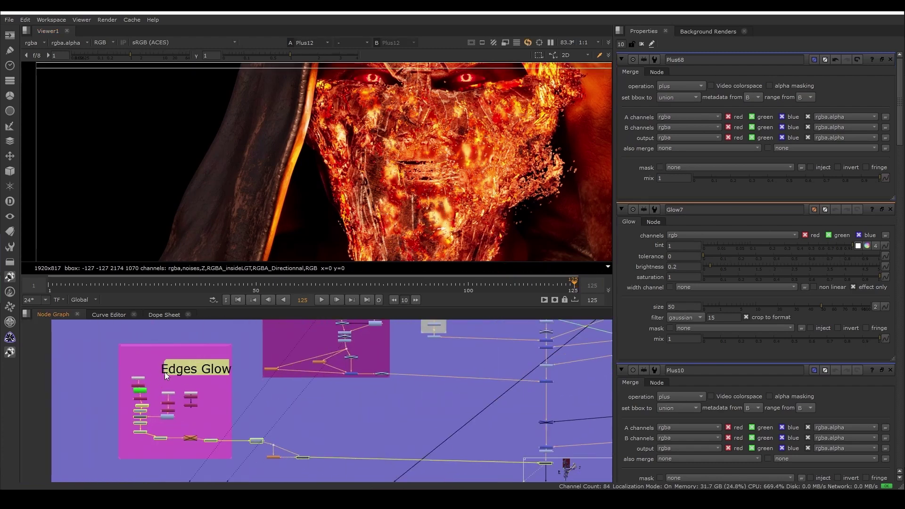
{"action": "scroll", "coordinate": [166, 376], "scroll_direction": "up", "scroll_amount": 3}
{"action": "scroll", "coordinate": [142, 408], "scroll_direction": "down", "scroll_amount": 3}
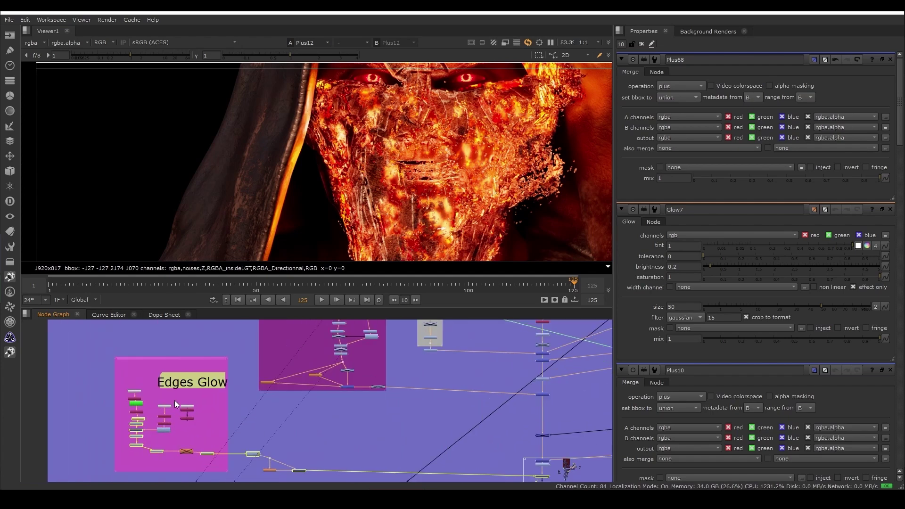
- View the color correction at the foot of the Edges Glow column, checking frame 21 and returning to frame 125
{"action": "scroll", "coordinate": [174, 400], "scroll_direction": "up", "scroll_amount": 2}
{"action": "scroll", "coordinate": [148, 453], "scroll_direction": "up", "scroll_amount": 2}
{"action": "key", "text": "1"}
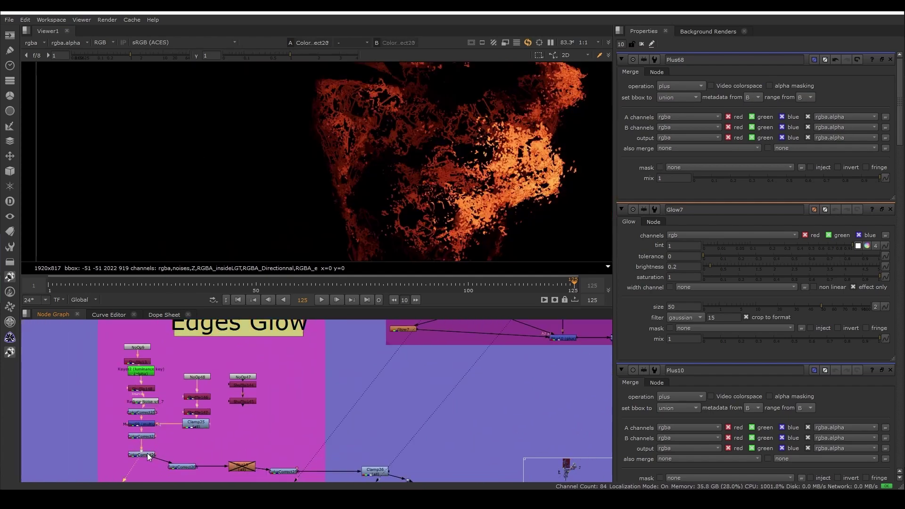
{"action": "scroll", "coordinate": [329, 410], "scroll_direction": "down", "scroll_amount": 3}
{"action": "middle_click_drag", "start_coordinate": [395, 415], "coordinate": [302, 412]}
{"action": "left_click", "coordinate": [132, 286]}
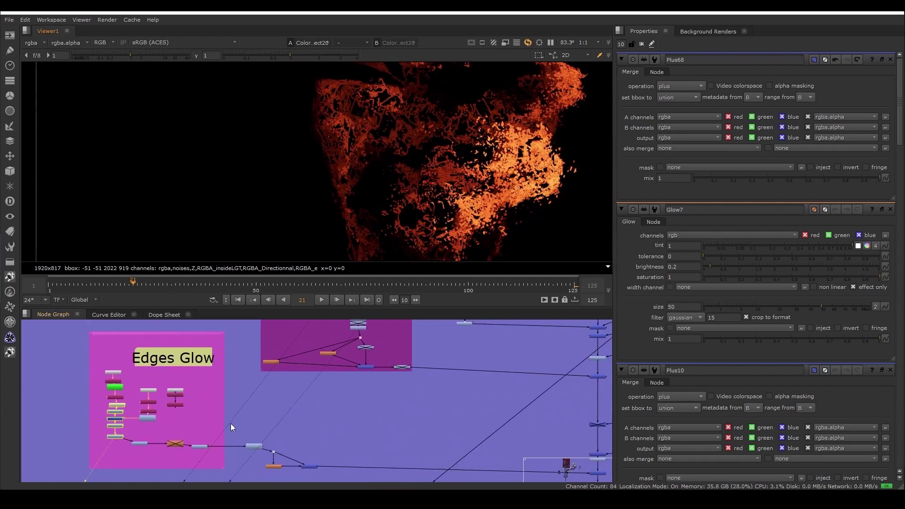
{"action": "scroll", "coordinate": [234, 421], "scroll_direction": "down", "scroll_amount": 2}
{"action": "left_click", "coordinate": [574, 291]}
{"action": "scroll", "coordinate": [307, 437], "scroll_direction": "up", "scroll_amount": 2}
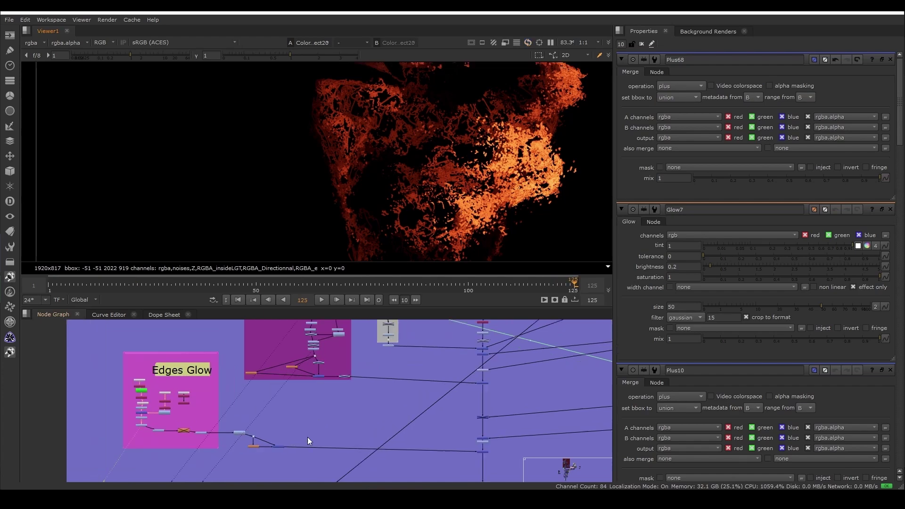
- View the Plus72 merge at the Edges Glow output, open its settings and bring the upstream nodes into view
{"action": "scroll", "coordinate": [267, 450], "scroll_direction": "up", "scroll_amount": 2}
{"action": "double_click", "coordinate": [267, 449]}
{"action": "key", "text": "1"}
{"action": "scroll", "coordinate": [269, 448], "scroll_direction": "down", "scroll_amount": 2}
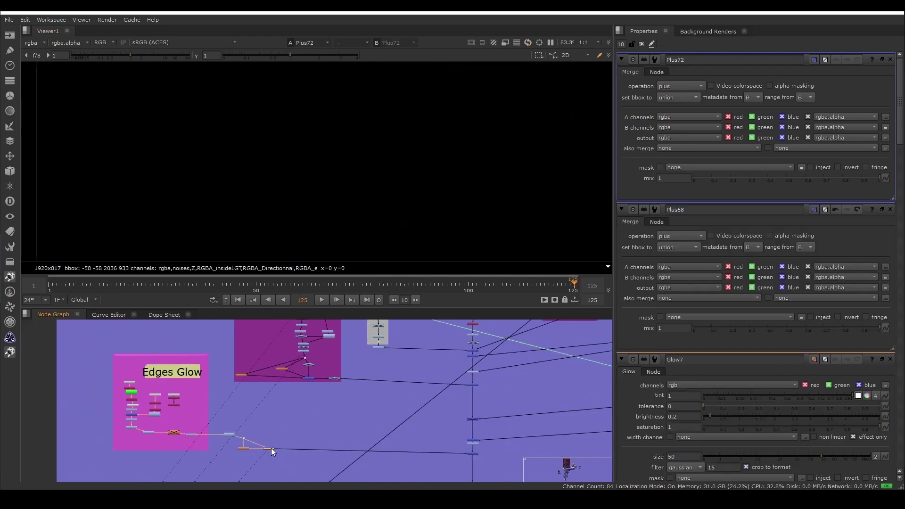
{"action": "scroll", "coordinate": [271, 448], "scroll_direction": "up", "scroll_amount": 3}
{"action": "middle_click_drag", "start_coordinate": [182, 414], "coordinate": [391, 432]}
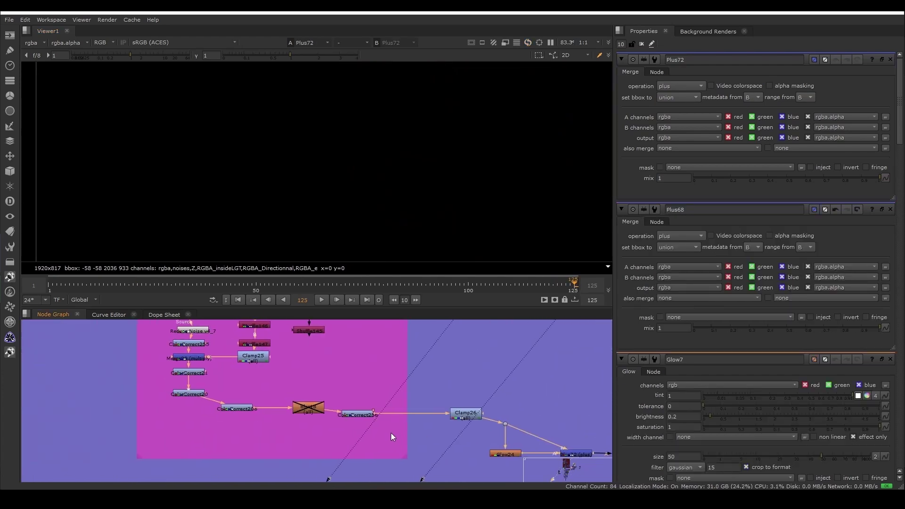
- View ColorCorrect256 with its settings open, and view Blur18 at frame 22
{"action": "double_click", "coordinate": [350, 414]}
{"action": "key", "text": "1"}
{"action": "left_click", "coordinate": [300, 408]}
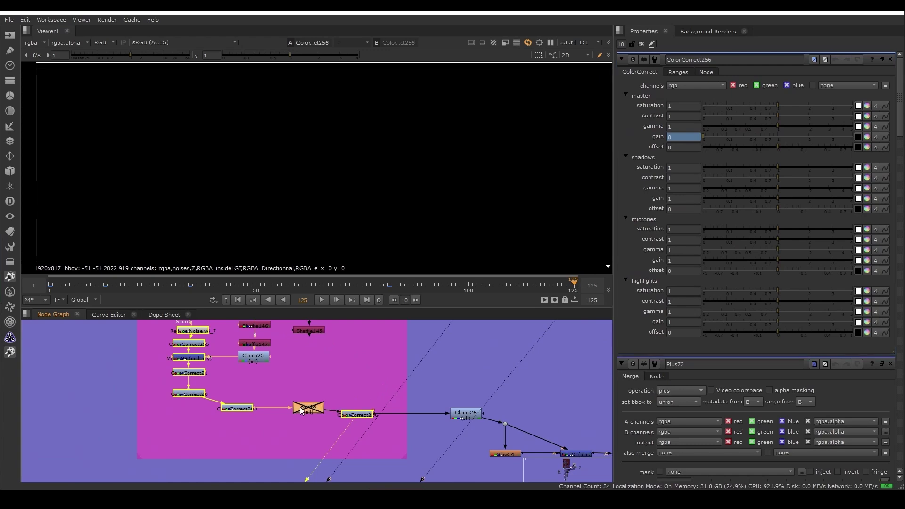
{"action": "key", "text": "1"}
{"action": "left_click", "coordinate": [139, 288]}
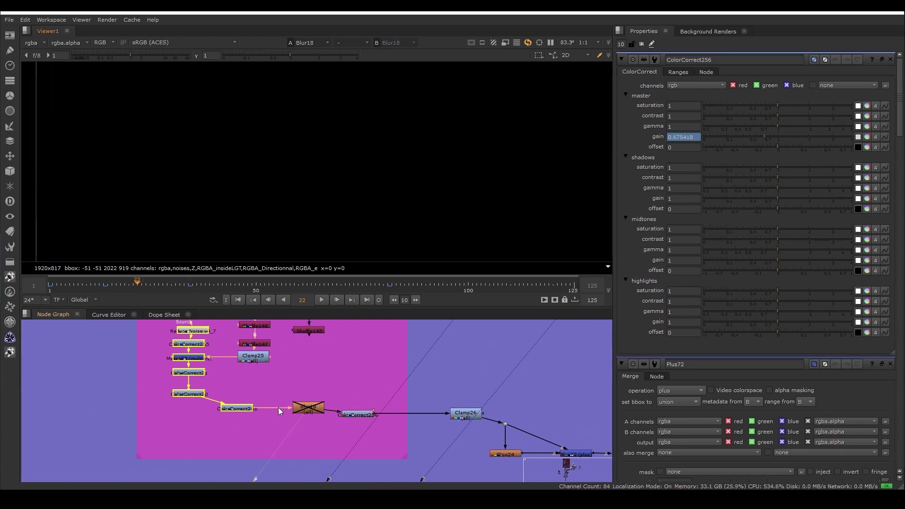
- Stack the last color corrections and Blur18 of Edges Glow vertically beneath the group's main node column
{"action": "left_click", "coordinate": [353, 414]}
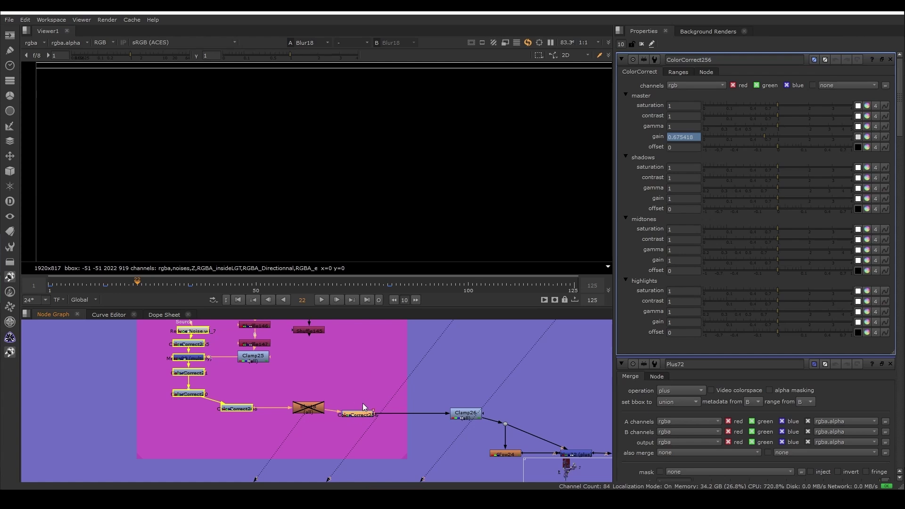
{"action": "left_click_drag", "start_coordinate": [316, 409], "coordinate": [201, 409]}
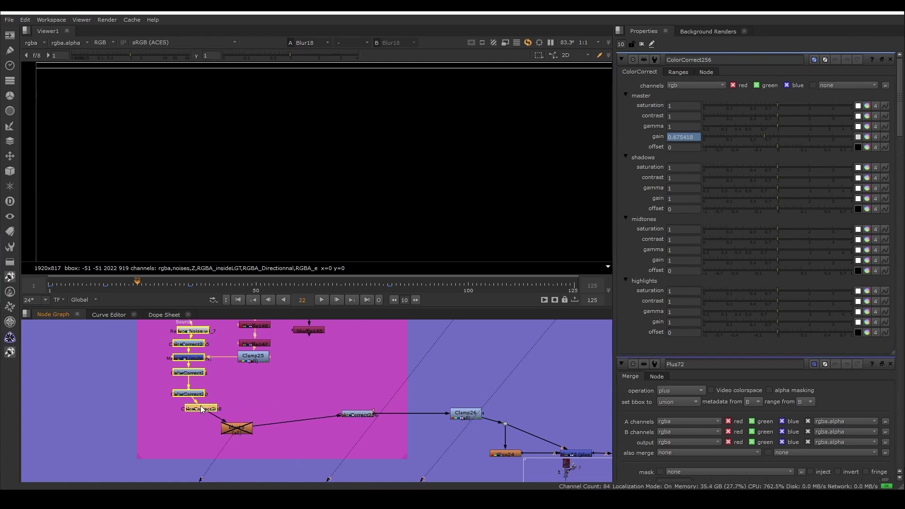
{"action": "left_click_drag", "start_coordinate": [235, 434], "coordinate": [194, 426]}
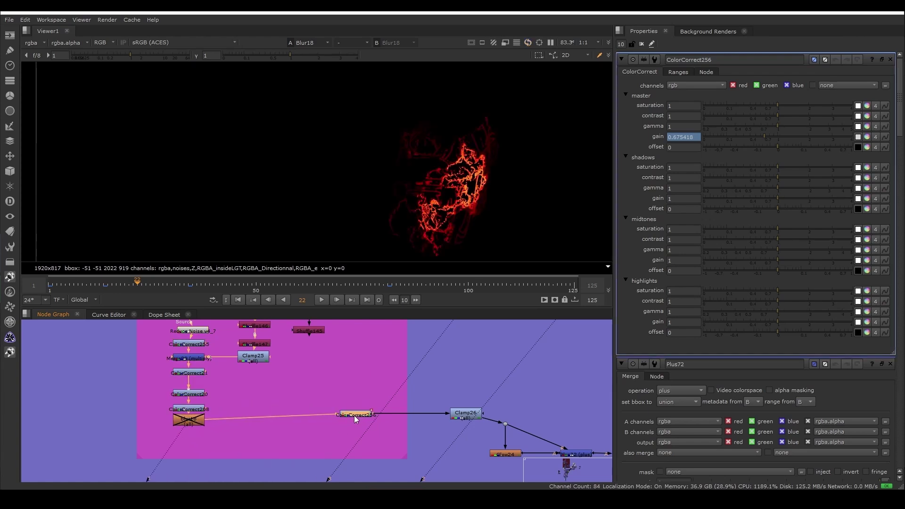
{"action": "left_click_drag", "start_coordinate": [354, 415], "coordinate": [190, 436]}
{"action": "scroll", "coordinate": [203, 429], "scroll_direction": "down", "scroll_amount": 4}
{"action": "scroll", "coordinate": [348, 447], "scroll_direction": "down", "scroll_amount": 3}
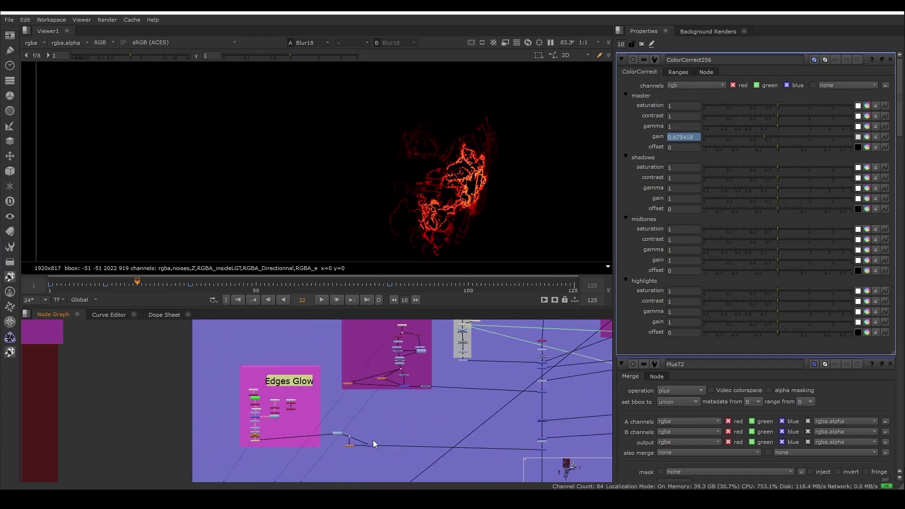
- Compare the main branch before and after the edges glow by alternating the viewer between ColorCorrect223 and Plus12
{"action": "middle_click_drag", "start_coordinate": [538, 453], "coordinate": [448, 444]}
{"action": "scroll", "coordinate": [448, 444], "scroll_direction": "up", "scroll_amount": 2}
{"action": "scroll", "coordinate": [405, 445], "scroll_direction": "up", "scroll_amount": 3}
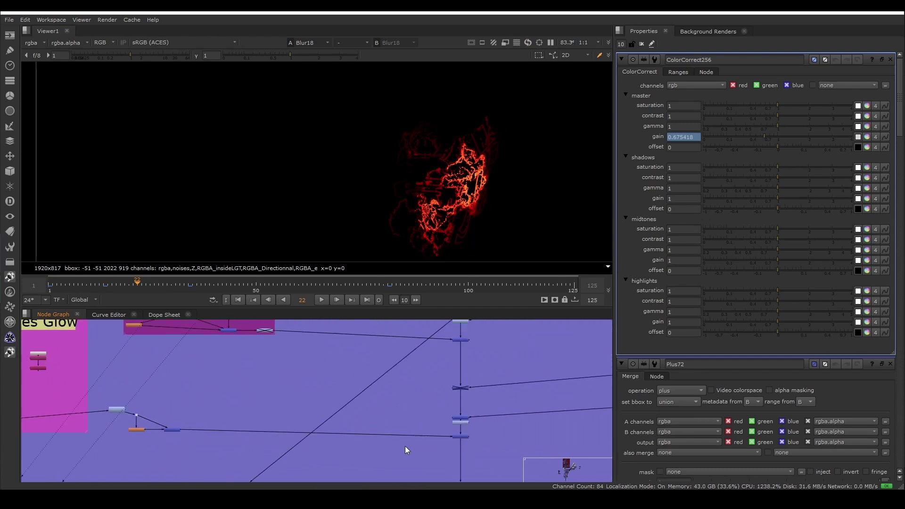
{"action": "left_click", "coordinate": [479, 432]}
{"action": "left_click", "coordinate": [487, 413]}
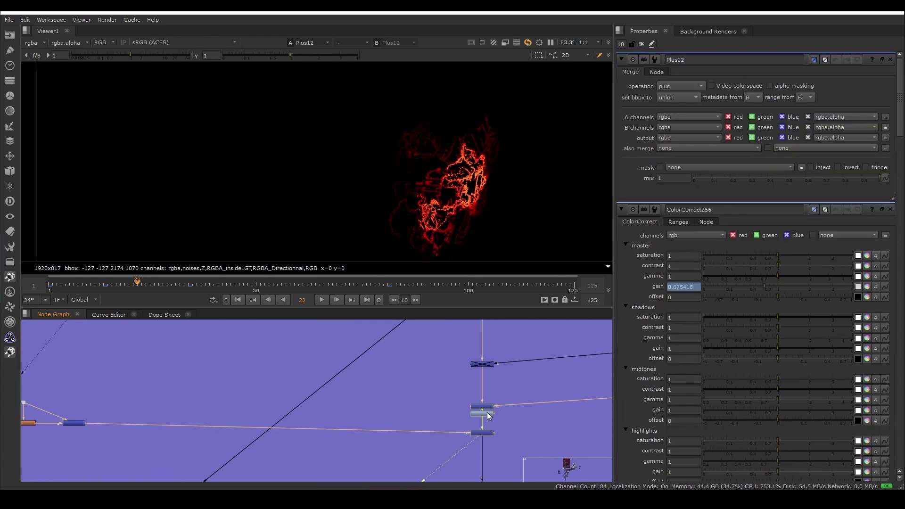
{"action": "key", "text": "1"}
{"action": "left_click", "coordinate": [488, 432]}
{"action": "key", "text": "1"}
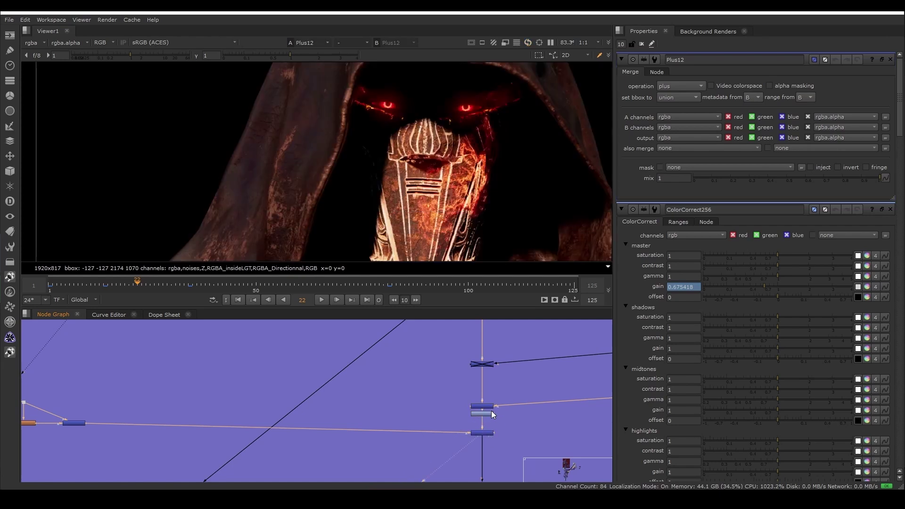
{"action": "left_click", "coordinate": [491, 411]}
{"action": "key", "text": "1"}
{"action": "left_click", "coordinate": [483, 433]}
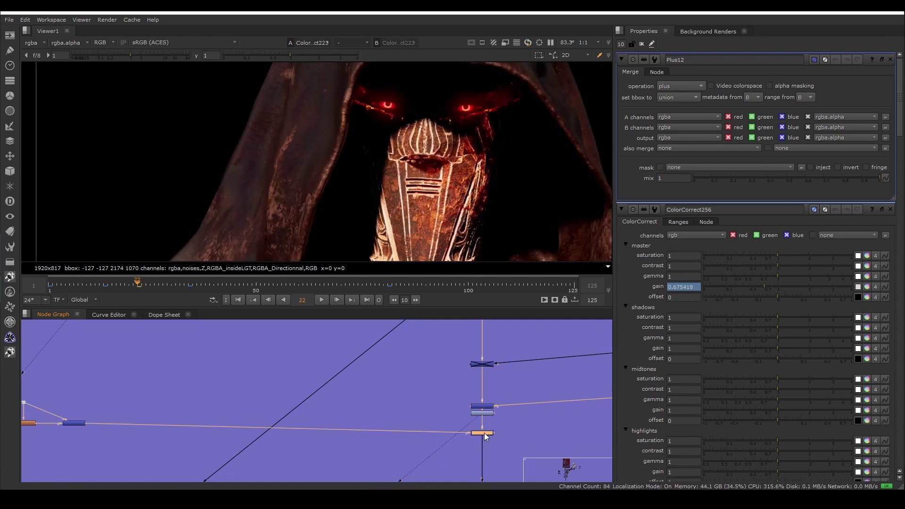
{"action": "key", "text": "1"}
{"action": "left_click", "coordinate": [481, 412]}
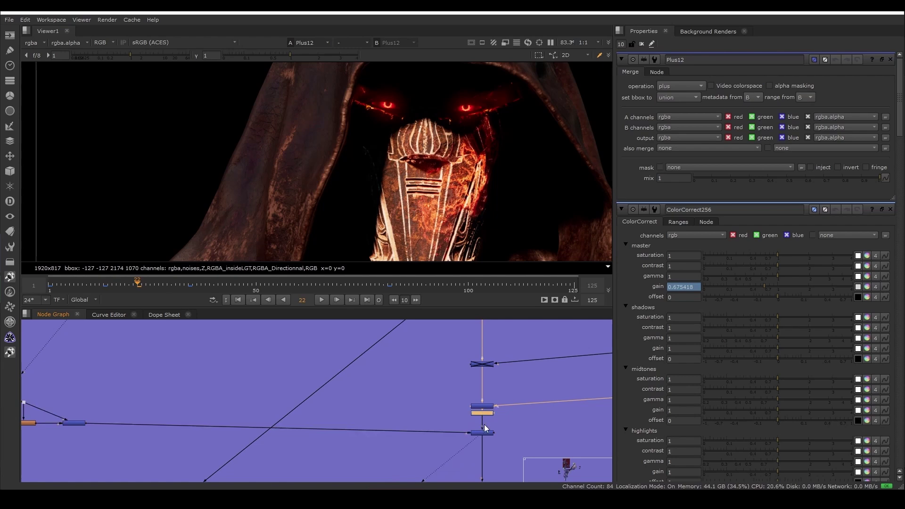
{"action": "key", "text": "1"}
{"action": "left_click", "coordinate": [485, 433]}
{"action": "key", "text": "1"}
- View the Shuffle13 pass below NoOp9 in the Edges Glow group and open its settings
{"action": "scroll", "coordinate": [348, 395], "scroll_direction": "down", "scroll_amount": 4}
{"action": "scroll", "coordinate": [149, 370], "scroll_direction": "up", "scroll_amount": 4}
{"action": "middle_click_drag", "start_coordinate": [148, 370], "coordinate": [316, 399]}
{"action": "scroll", "coordinate": [275, 387], "scroll_direction": "up", "scroll_amount": 3}
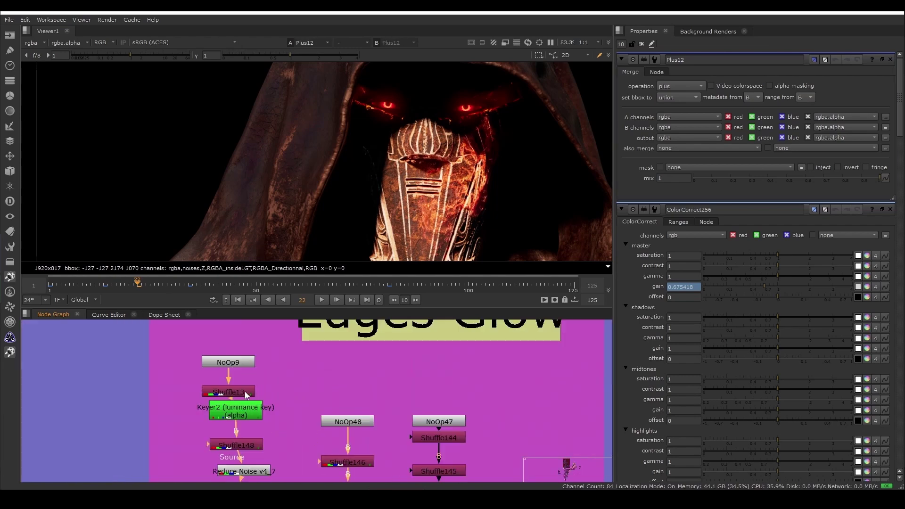
{"action": "left_click", "coordinate": [228, 392]}
{"action": "key", "text": "1"}
{"action": "double_click", "coordinate": [228, 392]}
{"action": "scroll", "coordinate": [463, 148], "scroll_direction": "down", "scroll_amount": 2}
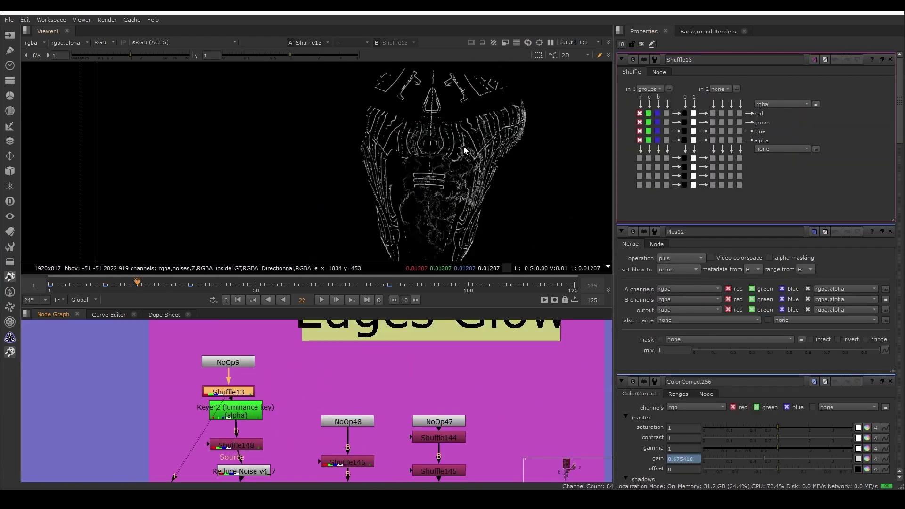
- View the Keyer2 luminance key and the Shuffle148 node that follows it in Edges Glow
{"action": "left_click", "coordinate": [256, 408]}
{"action": "scroll", "coordinate": [259, 411], "scroll_direction": "down", "scroll_amount": 2}
{"action": "key", "text": "1"}
{"action": "left_click", "coordinate": [295, 432]}
{"action": "middle_click_drag", "start_coordinate": [295, 432], "coordinate": [319, 387]}
{"action": "scroll", "coordinate": [268, 405], "scroll_direction": "up", "scroll_amount": 3}
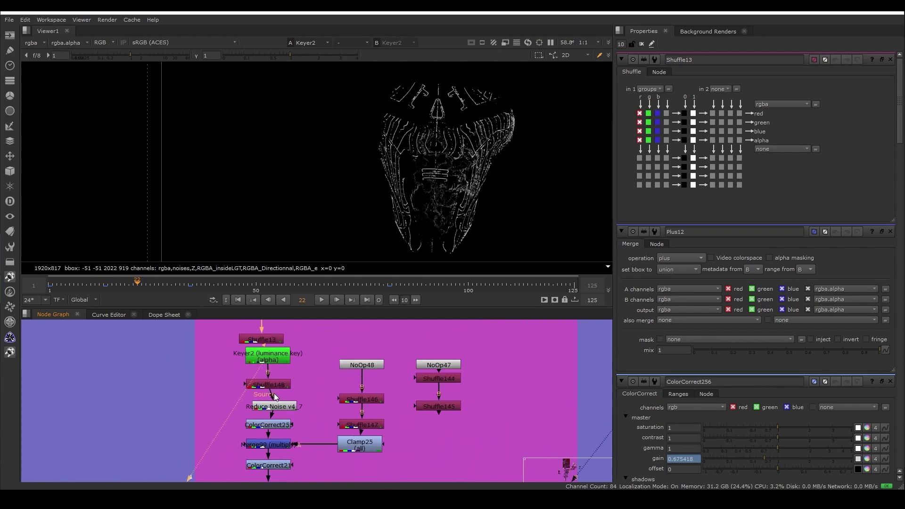
{"action": "left_click", "coordinate": [274, 383]}
{"action": "key", "text": "1"}
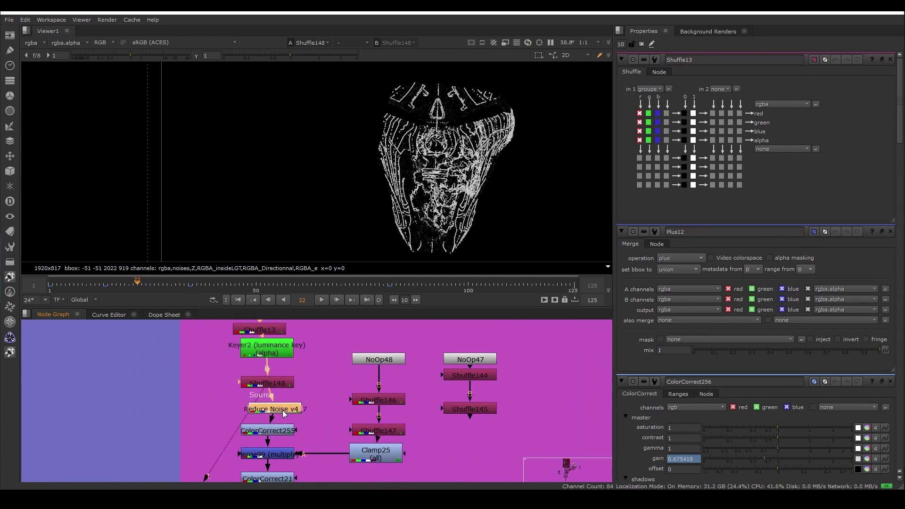
- View ColorCorrect255 below the Reduce Noise node and open the Keyer2 settings to examine the luminance range
{"action": "left_click", "coordinate": [277, 431]}
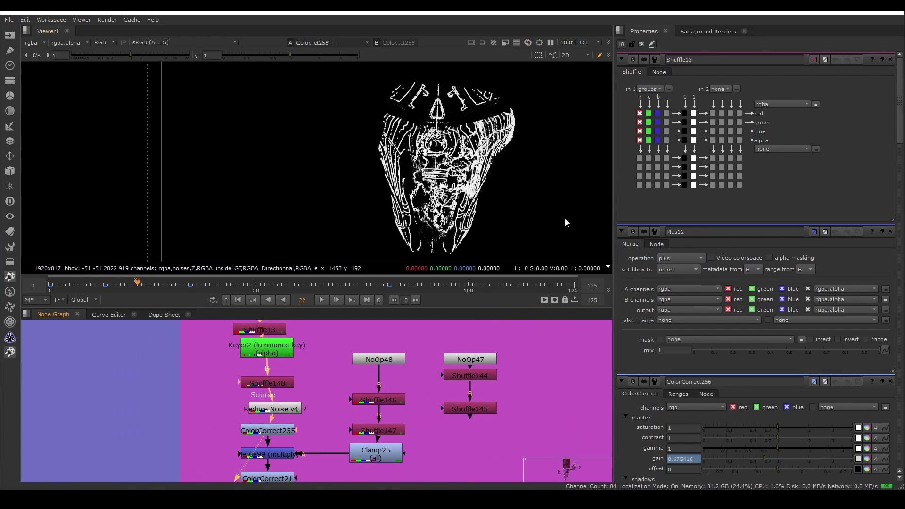
{"action": "key", "text": "1"}
{"action": "double_click", "coordinate": [261, 357]}
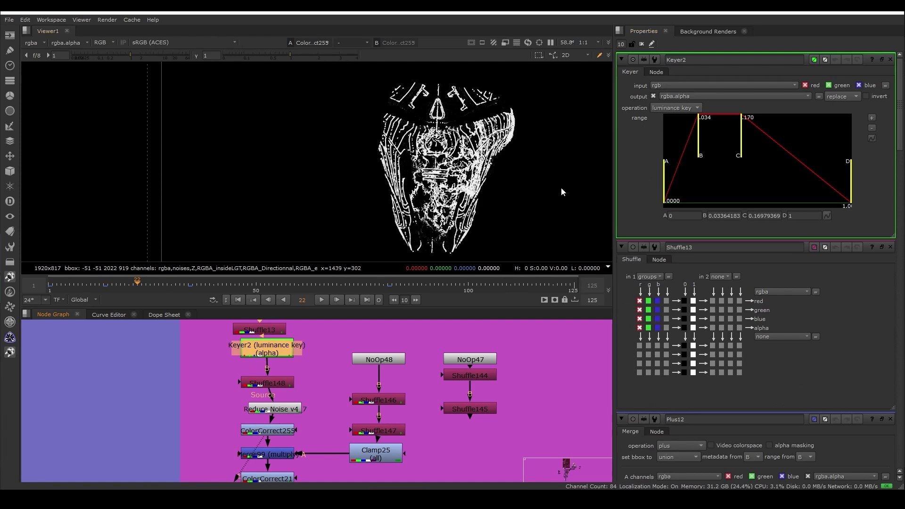
{"action": "scroll", "coordinate": [562, 191], "scroll_direction": "up", "scroll_amount": 4}
{"action": "scroll", "coordinate": [518, 198], "scroll_direction": "down", "scroll_amount": 2}
- View the shuffle passes below NoOp48 and open the settings of NoOp48 and Shuffle146
{"action": "left_click", "coordinate": [393, 399]}
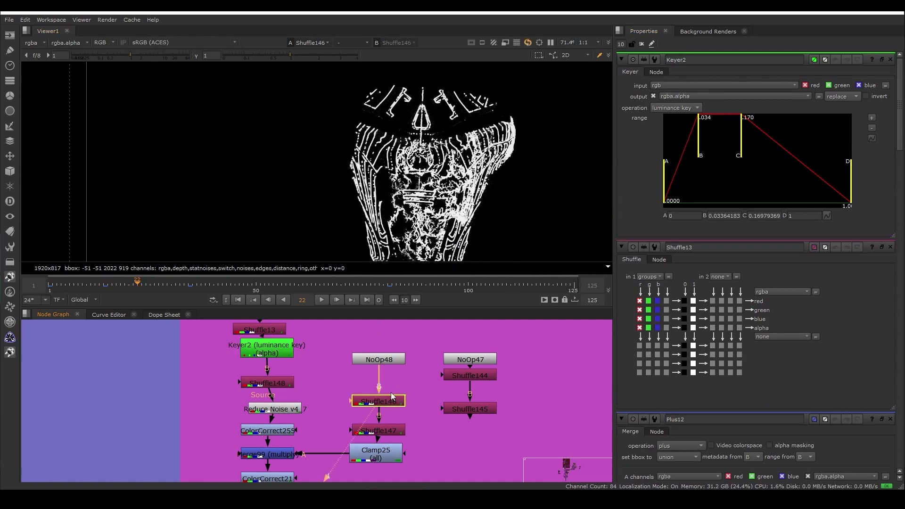
{"action": "left_click", "coordinate": [378, 359]}
{"action": "key", "text": "1"}
{"action": "left_click", "coordinate": [397, 431]}
{"action": "key", "text": "1"}
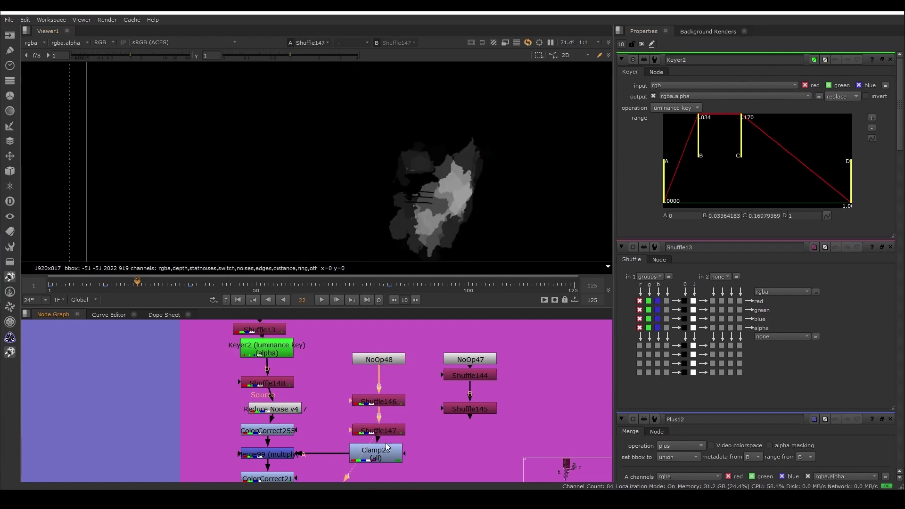
{"action": "double_click", "coordinate": [382, 360]}
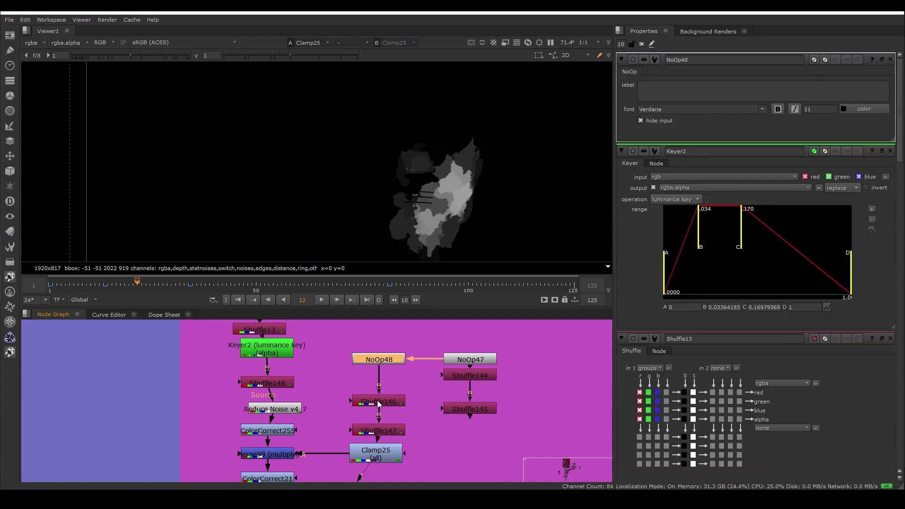
{"action": "double_click", "coordinate": [379, 401]}
- View the Merge99 multiply in Edges Glow, open its settings and compare the result with the merge disabled
{"action": "left_click", "coordinate": [276, 454]}
{"action": "key", "text": "1"}
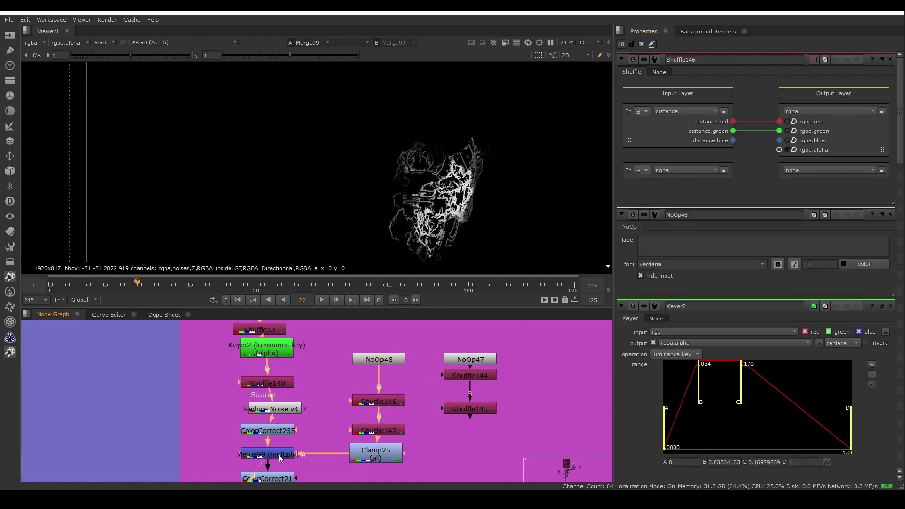
{"action": "double_click", "coordinate": [279, 455]}
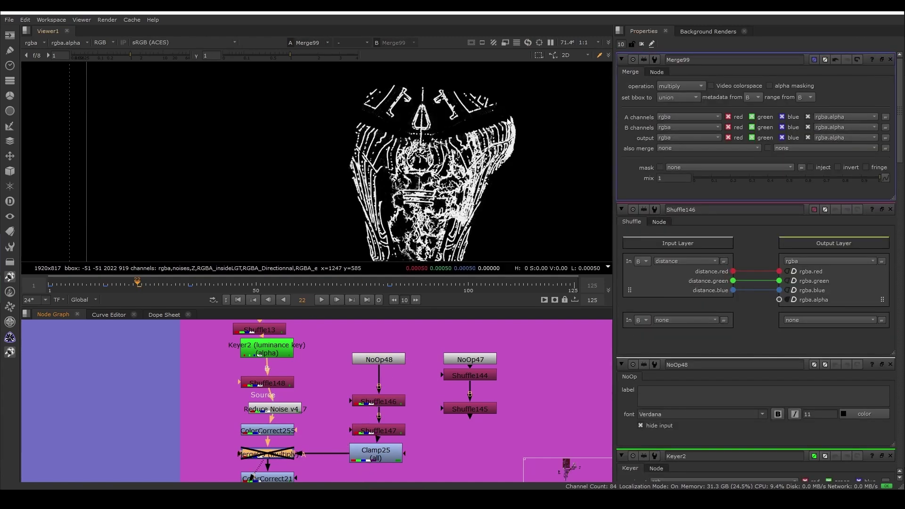
{"action": "scroll", "coordinate": [411, 408], "scroll_direction": "down", "scroll_amount": 3}
{"action": "scroll", "coordinate": [411, 408], "scroll_direction": "down", "scroll_amount": 3}
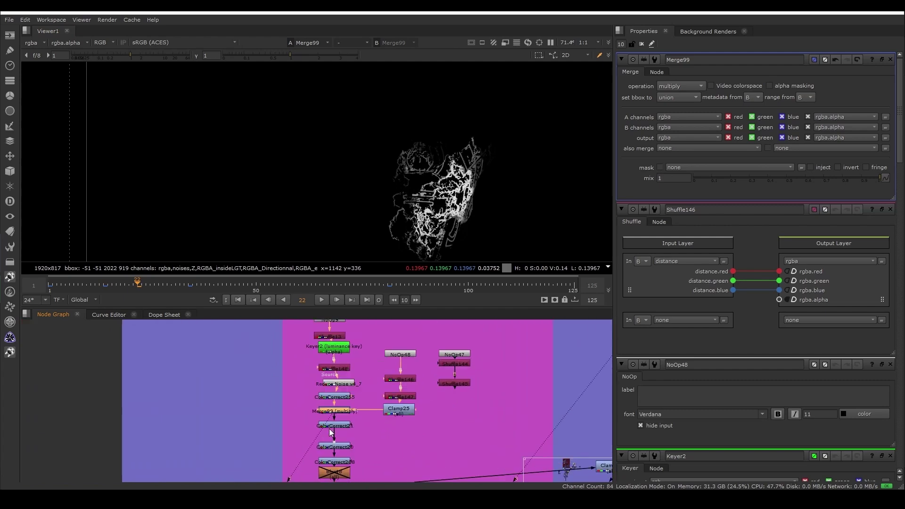
{"action": "scroll", "coordinate": [349, 391], "scroll_direction": "up", "scroll_amount": 2}
- View ColorCorrect258 at the end of the Edges Glow branch, just before the Clamp26 node
{"action": "left_click", "coordinate": [364, 397]}
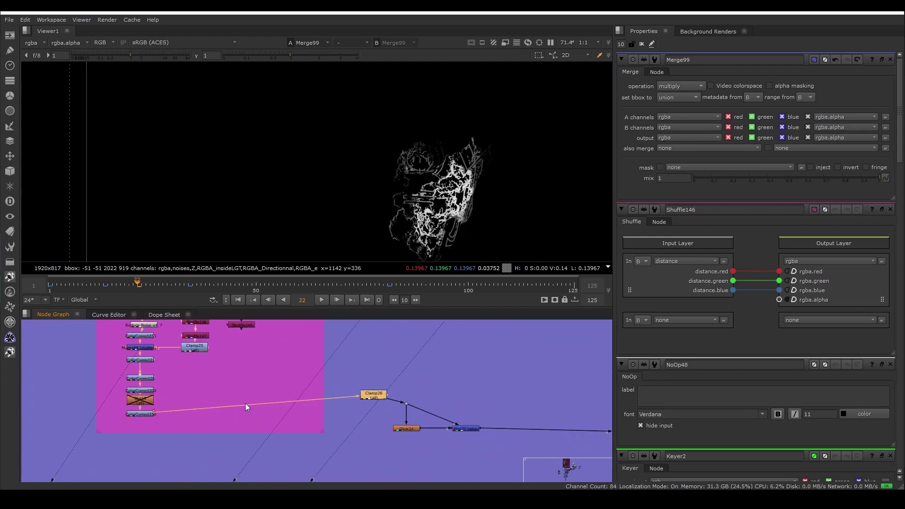
{"action": "key", "text": "1"}
{"action": "scroll", "coordinate": [446, 428], "scroll_direction": "down", "scroll_amount": 2}
{"action": "scroll", "coordinate": [380, 417], "scroll_direction": "up", "scroll_amount": 2}
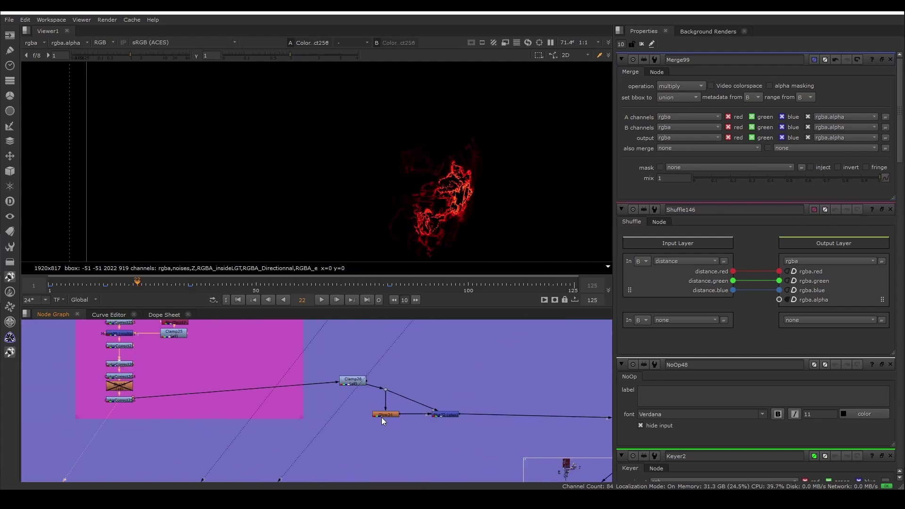
- Move the Clamp26, glow and Plus72 nodes next to the end of the Edges Glow chain and view Plus72
{"action": "left_click_drag", "start_coordinate": [486, 437], "coordinate": [126, 411]}
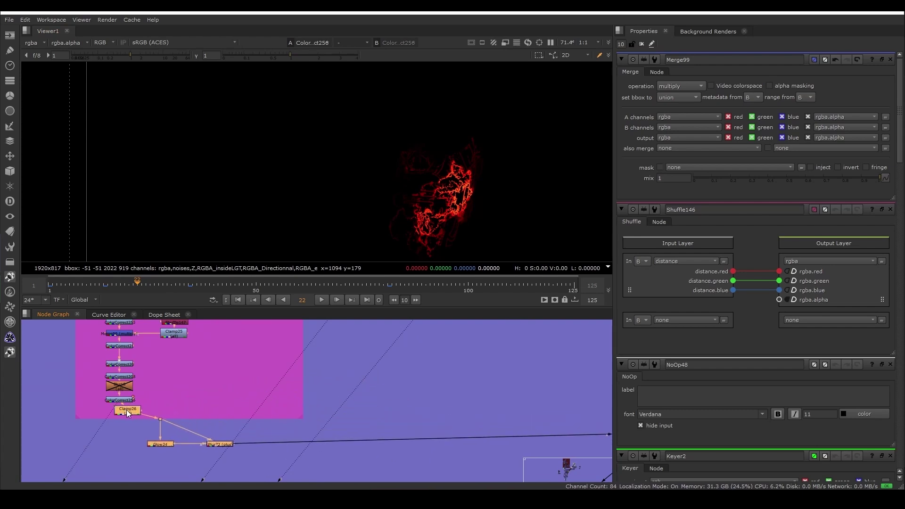
{"action": "left_click", "coordinate": [225, 445]}
{"action": "key", "text": "1"}
{"action": "scroll", "coordinate": [273, 437], "scroll_direction": "down", "scroll_amount": 2}
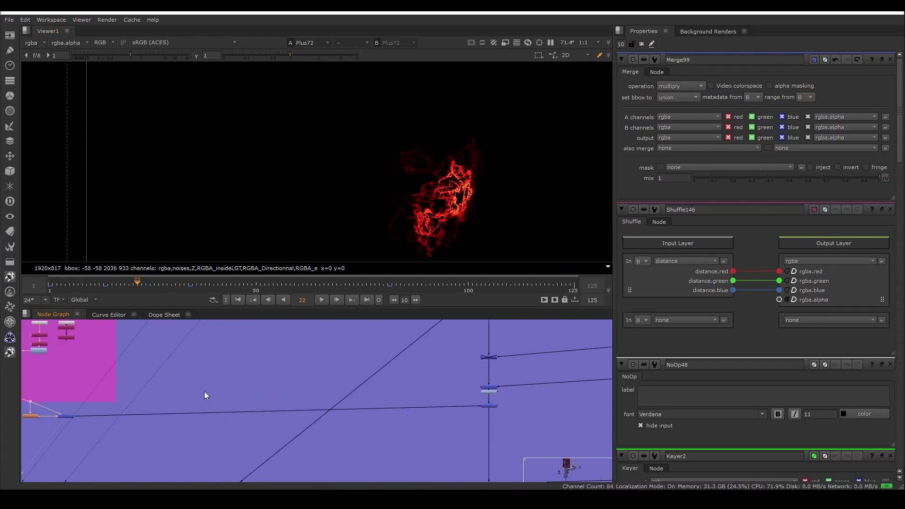
- View Plus12 on the main pipe, where the Edges Glow branch is added to the character
{"action": "left_click", "coordinate": [490, 406]}
{"action": "key", "text": "1"}
{"action": "scroll", "coordinate": [503, 397], "scroll_direction": "up", "scroll_amount": 2}
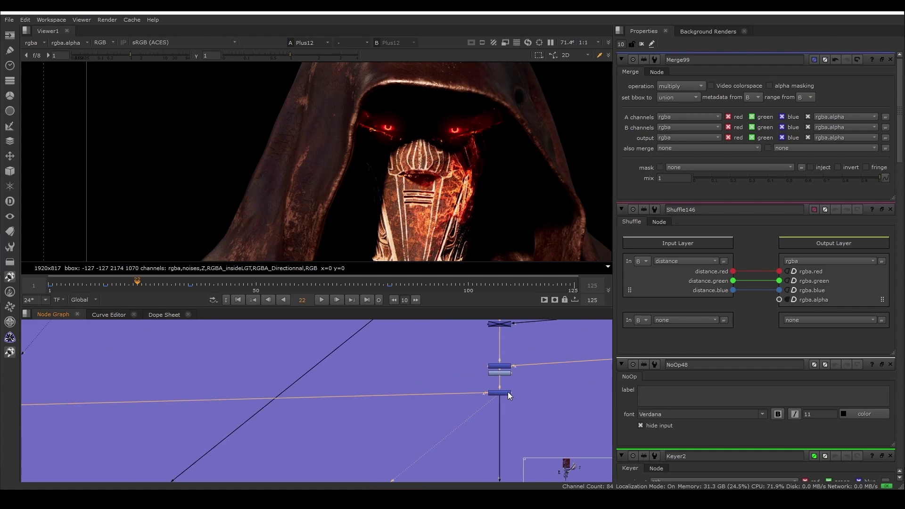
{"action": "scroll", "coordinate": [507, 391], "scroll_direction": "down", "scroll_amount": 3}
{"action": "scroll", "coordinate": [202, 420], "scroll_direction": "up", "scroll_amount": 2}
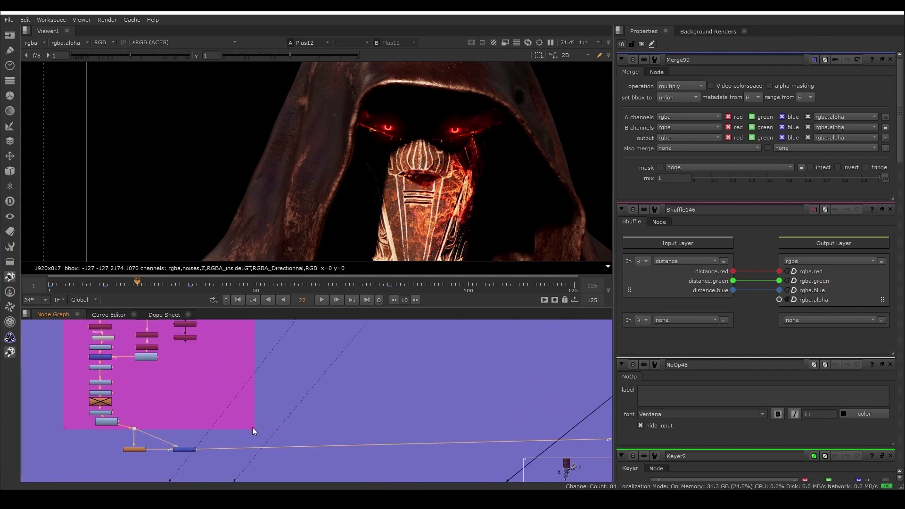
- View the NoOp3 node at the head of the RIM LIGHT group
{"action": "scroll", "coordinate": [395, 387], "scroll_direction": "down", "scroll_amount": 6}
{"action": "middle_click_drag", "start_coordinate": [560, 374], "coordinate": [388, 384]}
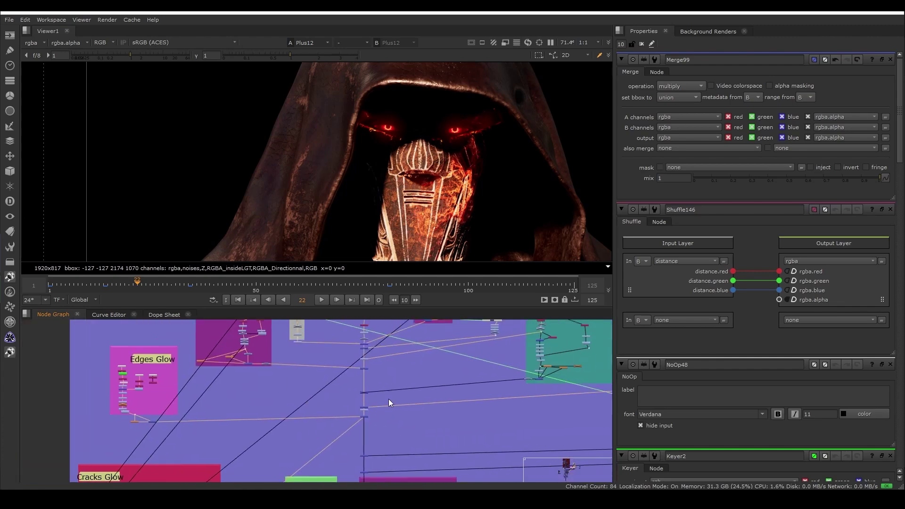
{"action": "scroll", "coordinate": [389, 402], "scroll_direction": "down", "scroll_amount": 4}
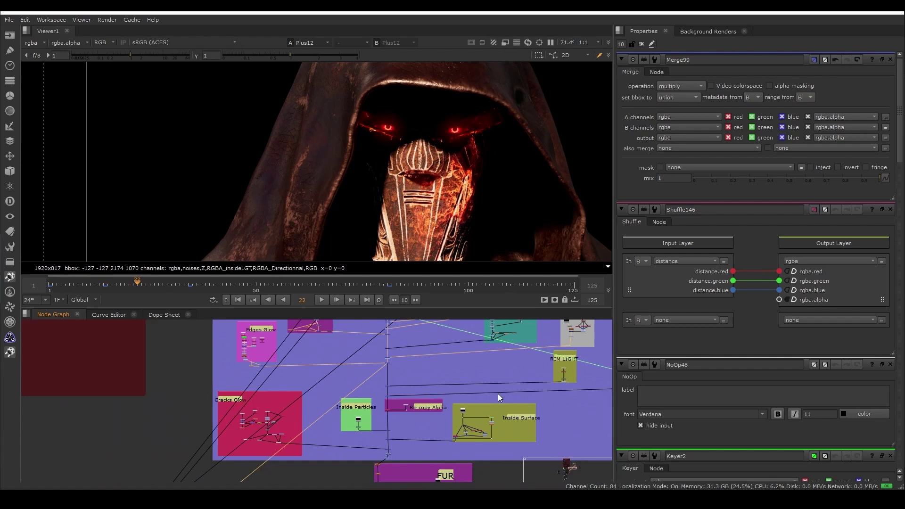
{"action": "scroll", "coordinate": [560, 369], "scroll_direction": "up", "scroll_amount": 4}
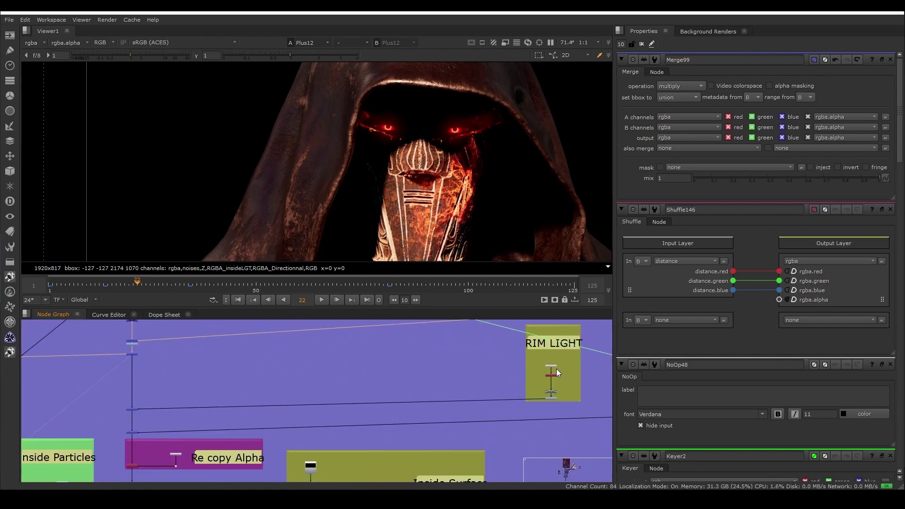
{"action": "key", "text": "1"}
{"action": "scroll", "coordinate": [549, 366], "scroll_direction": "down", "scroll_amount": 3}
{"action": "scroll", "coordinate": [550, 366], "scroll_direction": "up", "scroll_amount": 6}
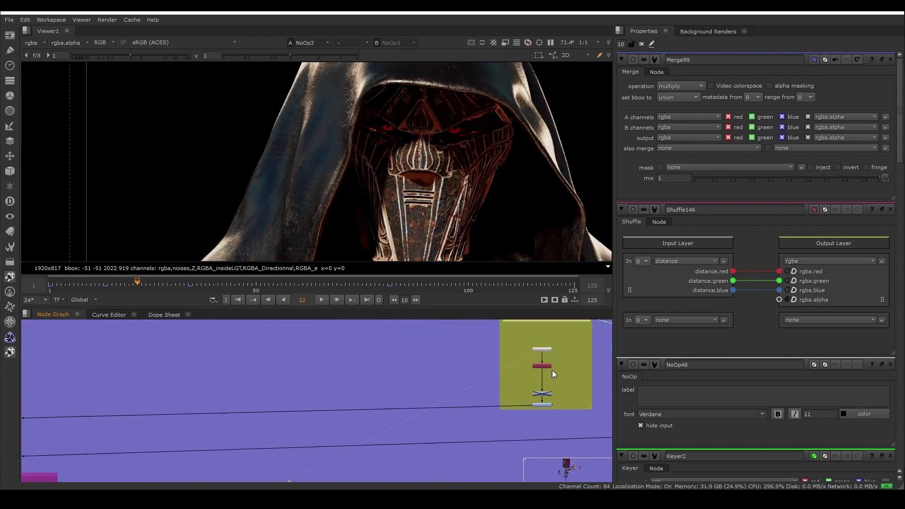
- View the Shuffle21 rim pass in the RIM LIGHT group and open its settings
{"action": "left_click", "coordinate": [547, 365]}
{"action": "key", "text": "1"}
{"action": "double_click", "coordinate": [546, 365]}
{"action": "scroll", "coordinate": [430, 411], "scroll_direction": "down", "scroll_amount": 3}
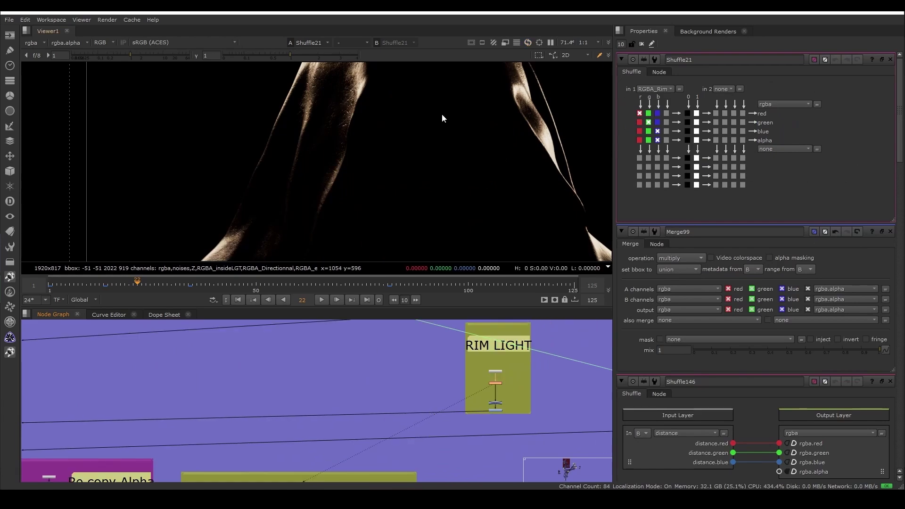
- View ColorCorrect75 at the end of the RIM LIGHT group and open its gain settings
{"action": "scroll", "coordinate": [443, 115], "scroll_direction": "down", "scroll_amount": 3}
{"action": "scroll", "coordinate": [516, 367], "scroll_direction": "up", "scroll_amount": 2}
{"action": "left_click", "coordinate": [486, 432]}
{"action": "key", "text": "1"}
{"action": "double_click", "coordinate": [486, 431]}
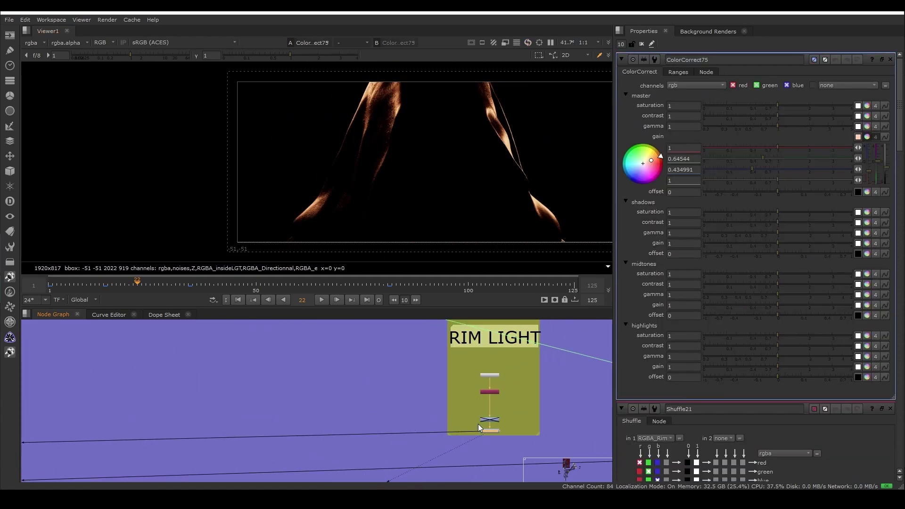
- View Plus14 on the main pipe, where the rim light is added to the character
{"action": "scroll", "coordinate": [400, 427], "scroll_direction": "down", "scroll_amount": 4}
{"action": "scroll", "coordinate": [339, 403], "scroll_direction": "up", "scroll_amount": 5}
{"action": "left_click", "coordinate": [371, 428]}
{"action": "key", "text": "1"}
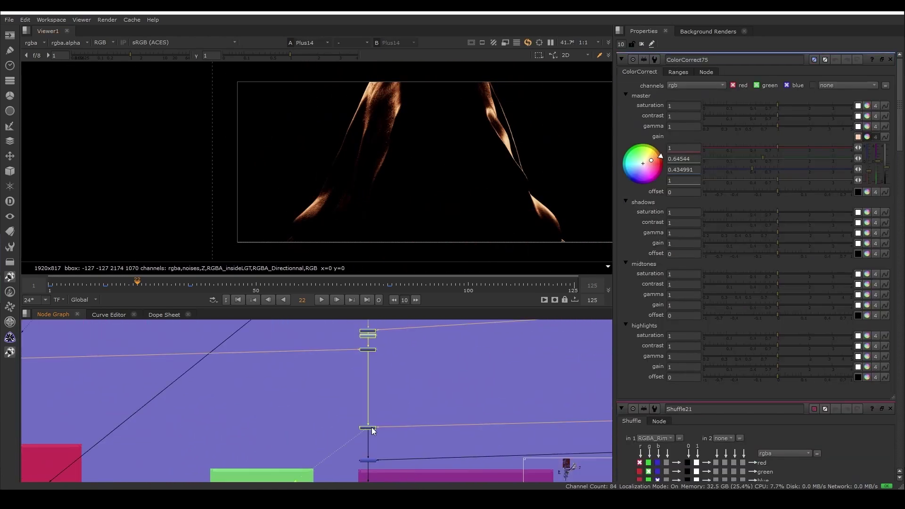
{"action": "scroll", "coordinate": [373, 427], "scroll_direction": "down", "scroll_amount": 4}
{"action": "scroll", "coordinate": [387, 415], "scroll_direction": "up", "scroll_amount": 3}
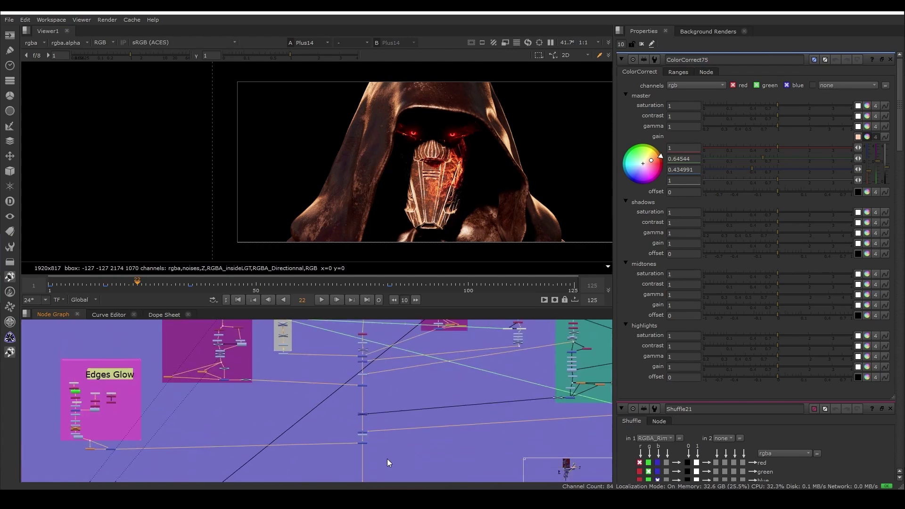
- View Plus13 and Plus12 on the main pipe to compare the earlier stages of the character
{"action": "left_click", "coordinate": [363, 386]}
{"action": "key", "text": "1"}
{"action": "scroll", "coordinate": [364, 406], "scroll_direction": "up", "scroll_amount": 2}
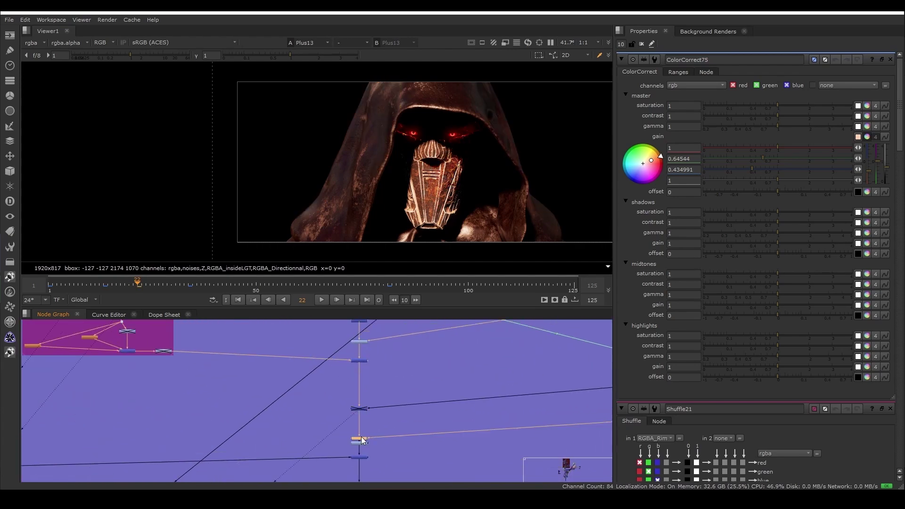
{"action": "left_click", "coordinate": [360, 458]}
{"action": "key", "text": "1"}
{"action": "scroll", "coordinate": [377, 454], "scroll_direction": "down", "scroll_amount": 4}
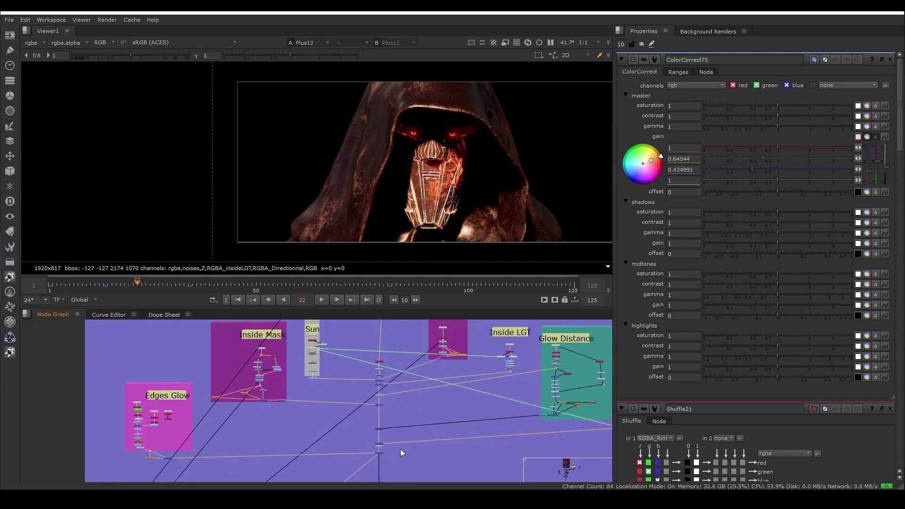
- View Plus15, the main-pipe merge below Plus14, and open its settings
{"action": "scroll", "coordinate": [400, 436], "scroll_direction": "up", "scroll_amount": 4}
{"action": "left_click", "coordinate": [393, 448]}
{"action": "key", "text": "1"}
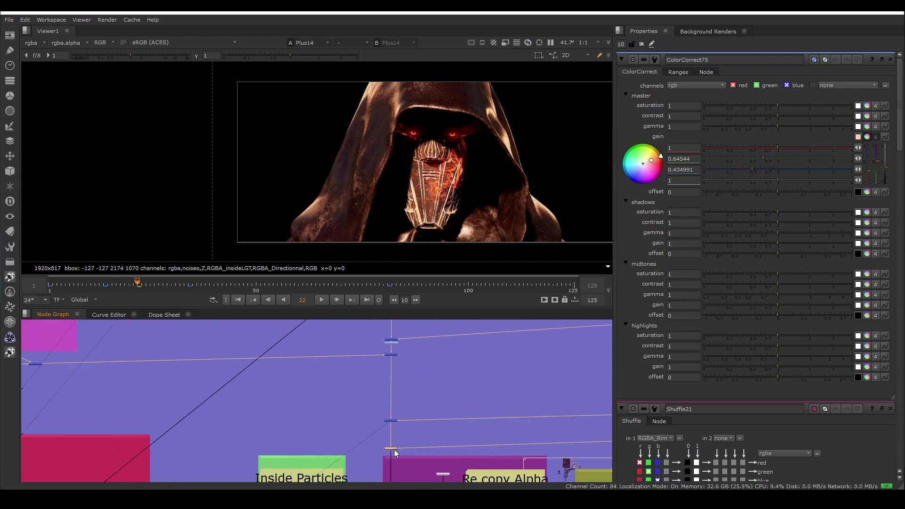
{"action": "double_click", "coordinate": [394, 449]}
{"action": "scroll", "coordinate": [481, 396], "scroll_direction": "down", "scroll_amount": 4}
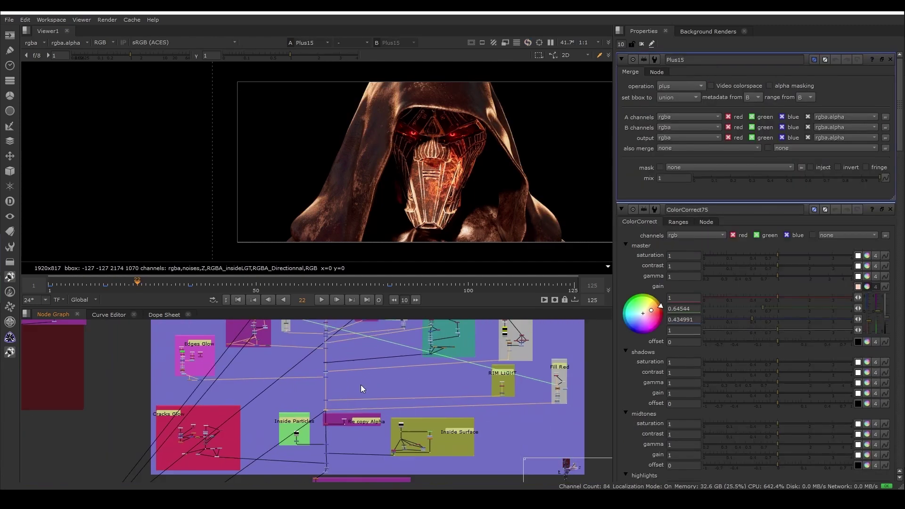
- View Plus14 again and examine the character's face and hood up close
{"action": "scroll", "coordinate": [314, 392], "scroll_direction": "up", "scroll_amount": 4}
{"action": "key", "text": "1"}
{"action": "scroll", "coordinate": [457, 135], "scroll_direction": "up", "scroll_amount": 3}
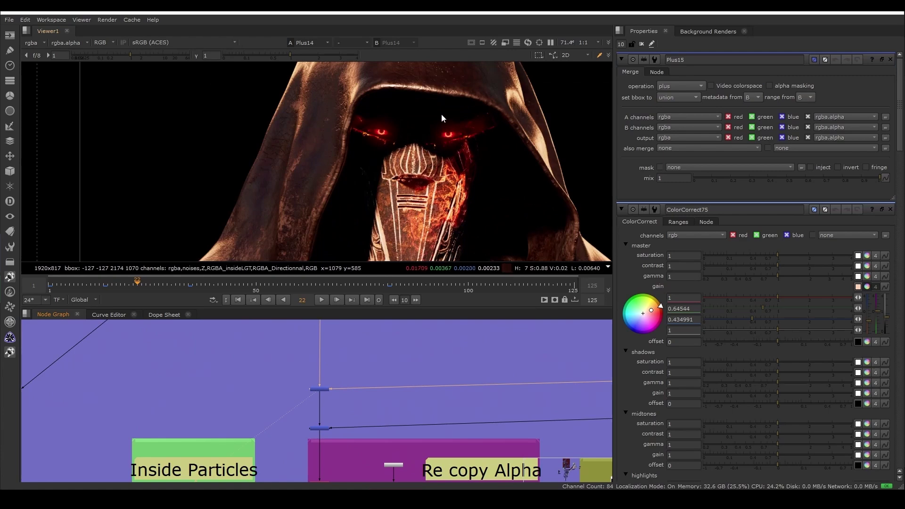
{"action": "scroll", "coordinate": [411, 116], "scroll_direction": "up", "scroll_amount": 4}
{"action": "scroll", "coordinate": [409, 120], "scroll_direction": "down", "scroll_amount": 3}
{"action": "scroll", "coordinate": [526, 360], "scroll_direction": "down", "scroll_amount": 4}
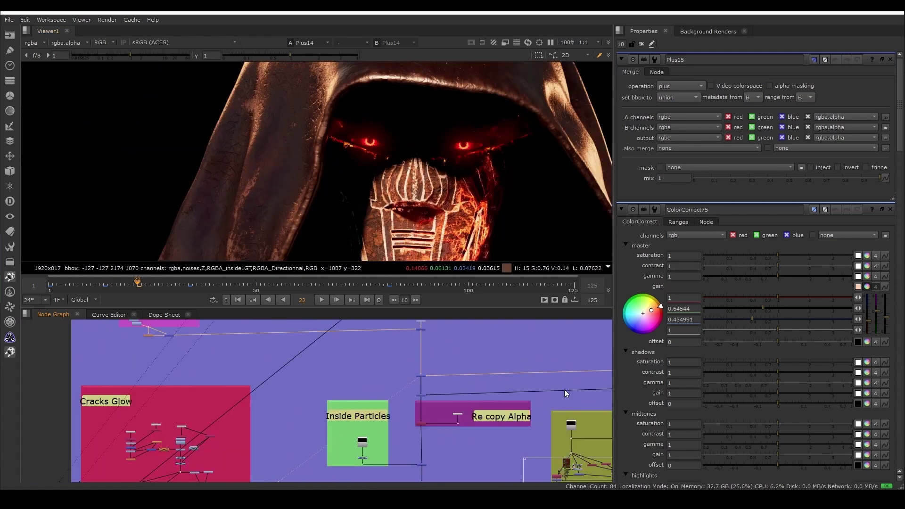
- Open the settings of NoOp2 in the Fill Red group and view the Shuffle22 pass below it
{"action": "middle_click_drag", "start_coordinate": [568, 391], "coordinate": [394, 385]}
{"action": "middle_click_drag", "start_coordinate": [533, 377], "coordinate": [277, 390]}
{"action": "scroll", "coordinate": [442, 363], "scroll_direction": "up", "scroll_amount": 3}
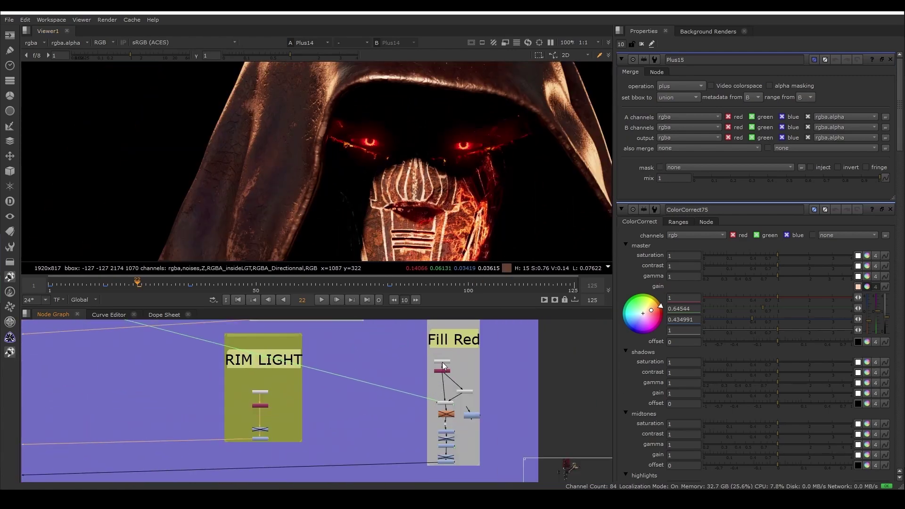
{"action": "double_click", "coordinate": [442, 361]}
{"action": "scroll", "coordinate": [441, 363], "scroll_direction": "up", "scroll_amount": 3}
{"action": "left_click", "coordinate": [440, 361]}
{"action": "key", "text": "1"}
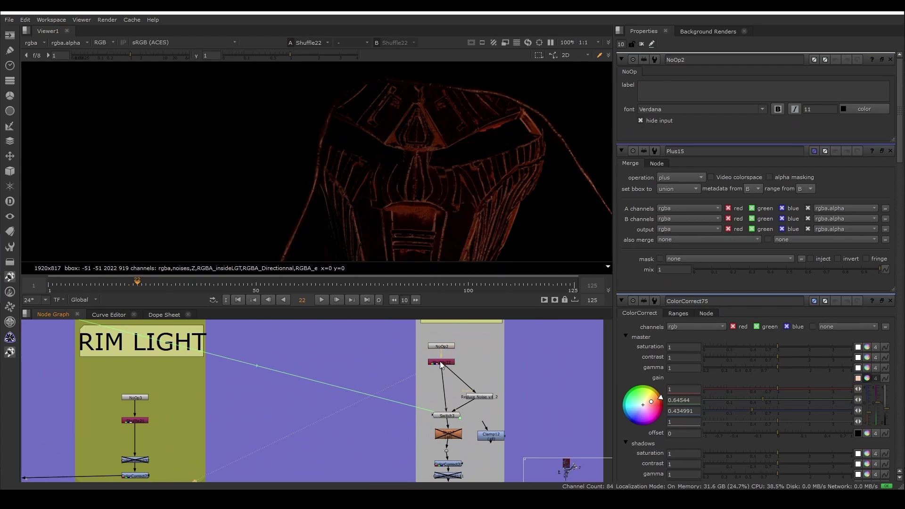
- View the last color correction in the Fill Red group
{"action": "scroll", "coordinate": [461, 206], "scroll_direction": "down", "scroll_amount": 5}
{"action": "middle_click_drag", "start_coordinate": [448, 472], "coordinate": [443, 396]}
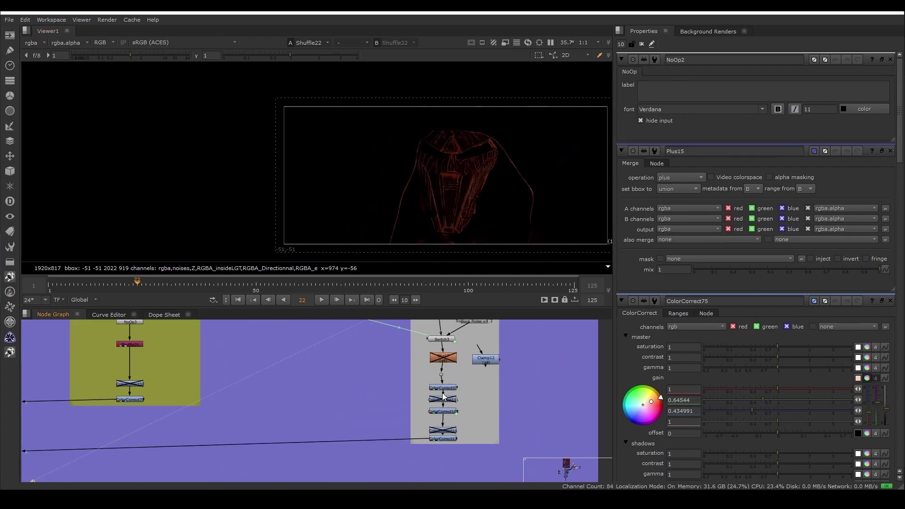
{"action": "left_click", "coordinate": [451, 438]}
{"action": "key", "text": "1"}
- View Plus15 with its settings open, where the Fill Red branch joins the main pipe
{"action": "scroll", "coordinate": [253, 422], "scroll_direction": "down", "scroll_amount": 4}
{"action": "middle_click_drag", "start_coordinate": [254, 423], "coordinate": [474, 406]}
{"action": "scroll", "coordinate": [108, 443], "scroll_direction": "up", "scroll_amount": 3}
{"action": "scroll", "coordinate": [194, 409], "scroll_direction": "up", "scroll_amount": 2}
{"action": "double_click", "coordinate": [205, 405]}
{"action": "key", "text": "1"}
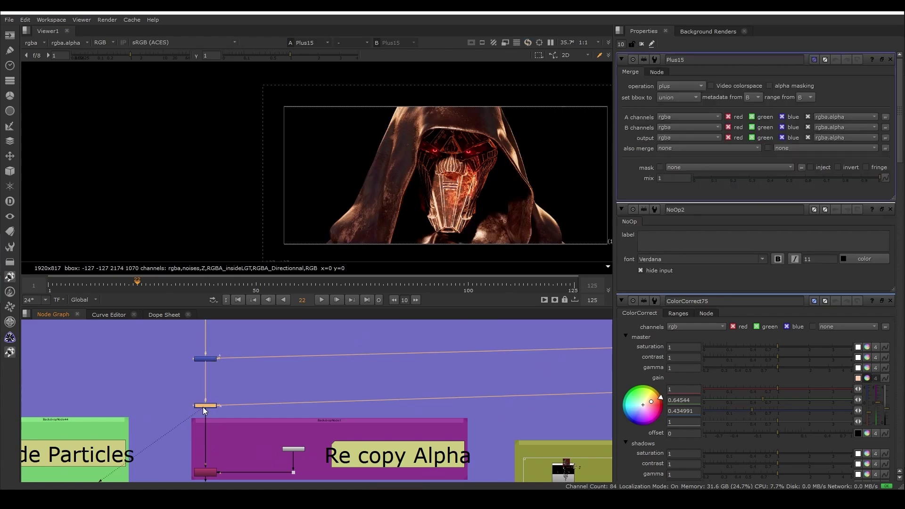
- Toggle Plus15 off and on to compare the character's face with and without the Fill Red light
{"action": "scroll", "coordinate": [445, 150], "scroll_direction": "up", "scroll_amount": 2}
{"action": "scroll", "coordinate": [445, 149], "scroll_direction": "up", "scroll_amount": 1}
{"action": "key", "text": "d"}
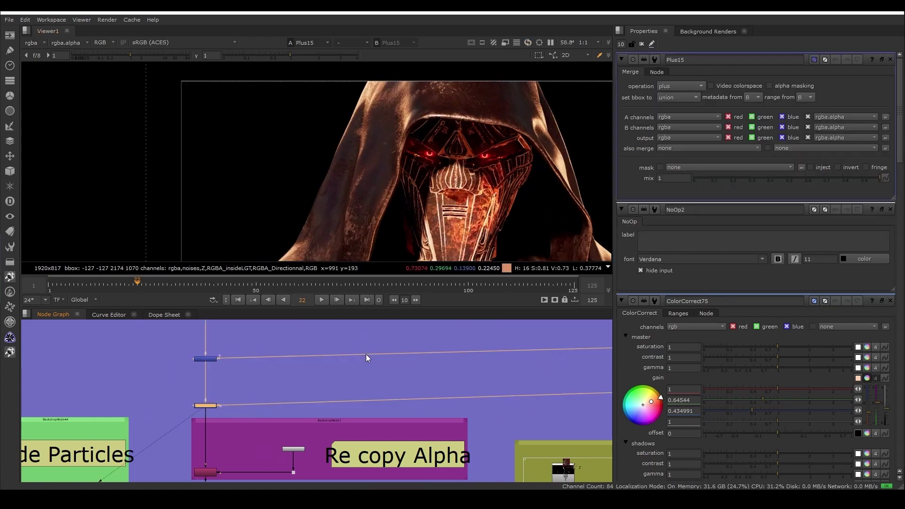
{"action": "key", "text": "d"}
{"action": "scroll", "coordinate": [471, 157], "scroll_direction": "up", "scroll_amount": 5}
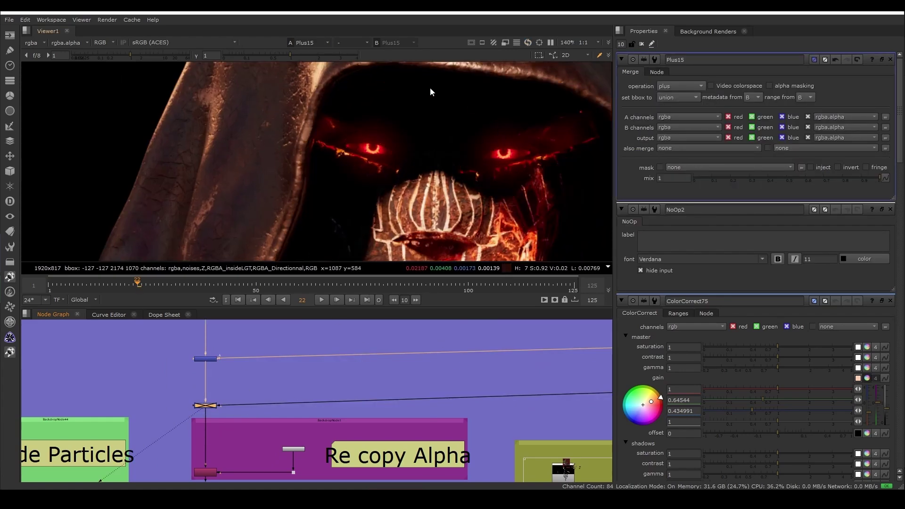
{"action": "key", "text": "d"}
{"action": "key", "text": "d"}
{"action": "scroll", "coordinate": [582, 207], "scroll_direction": "down", "scroll_amount": 3}
{"action": "middle_click_drag", "start_coordinate": [587, 216], "coordinate": [505, 212]}
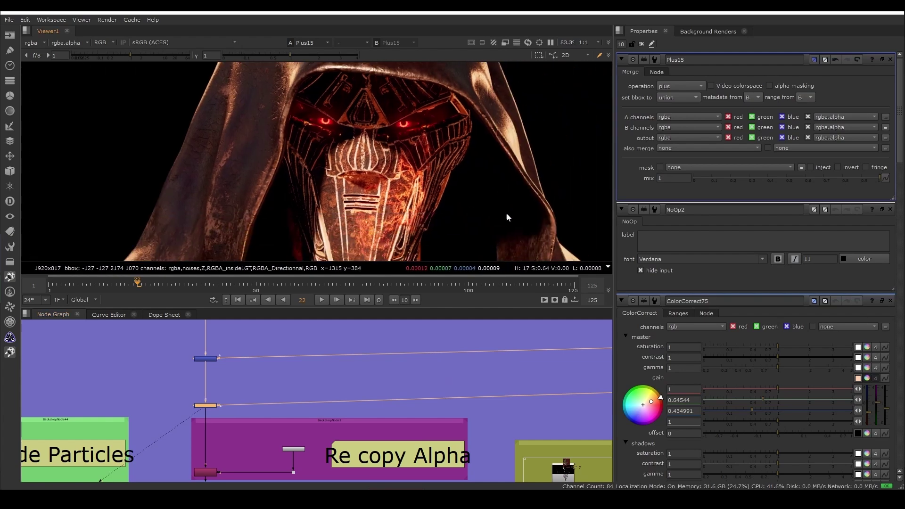
{"action": "key", "text": "d"}
{"action": "scroll", "coordinate": [391, 139], "scroll_direction": "down", "scroll_amount": 2}
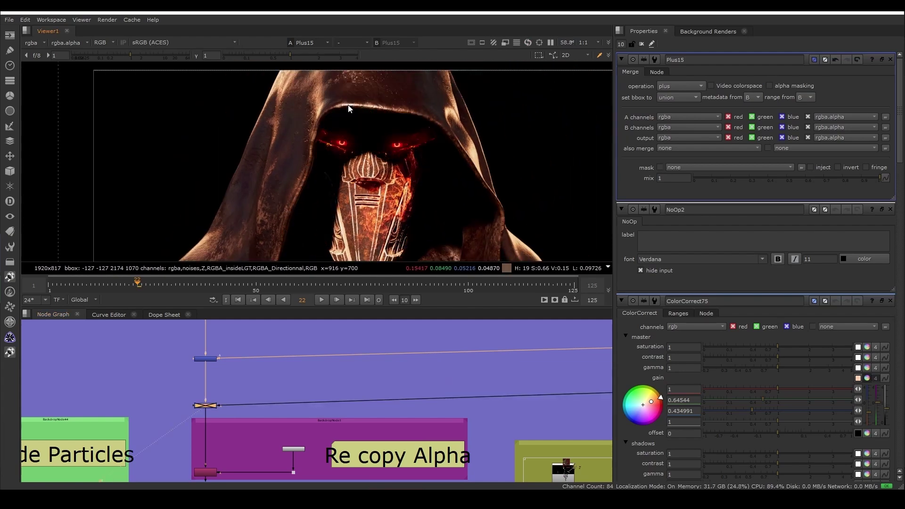
{"action": "key", "text": "d"}
{"action": "key", "text": "d"}
{"action": "key", "text": "d"}
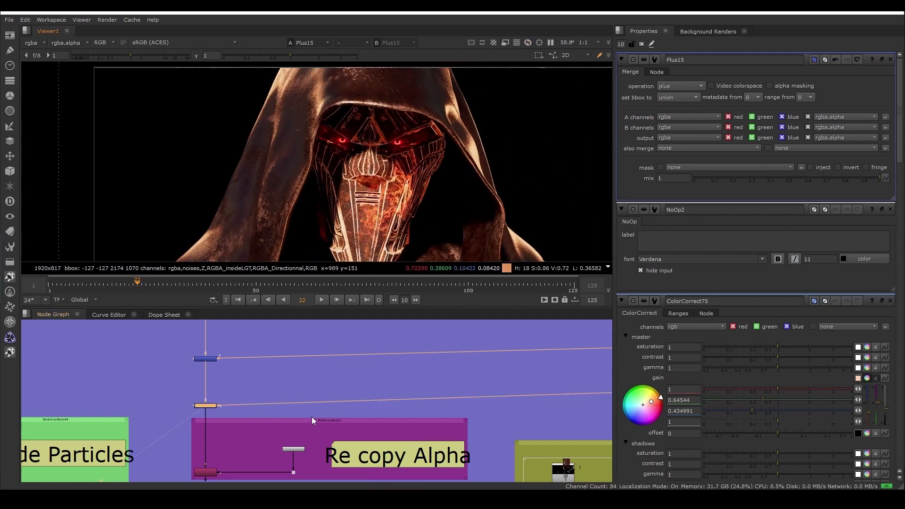
- View the Copy1 node in the Re copy Alpha group and select the node feeding its side input
{"action": "middle_click_drag", "start_coordinate": [289, 409], "coordinate": [359, 374]}
{"action": "scroll", "coordinate": [278, 375], "scroll_direction": "down", "scroll_amount": 3}
{"action": "middle_click_drag", "start_coordinate": [278, 402], "coordinate": [303, 414]}
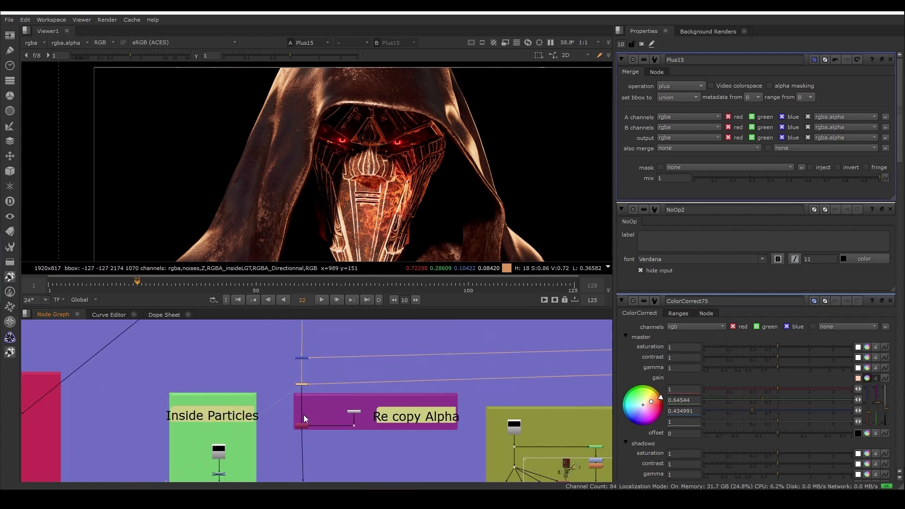
{"action": "scroll", "coordinate": [339, 408], "scroll_direction": "up", "scroll_amount": 3}
{"action": "scroll", "coordinate": [346, 409], "scroll_direction": "down", "scroll_amount": 8}
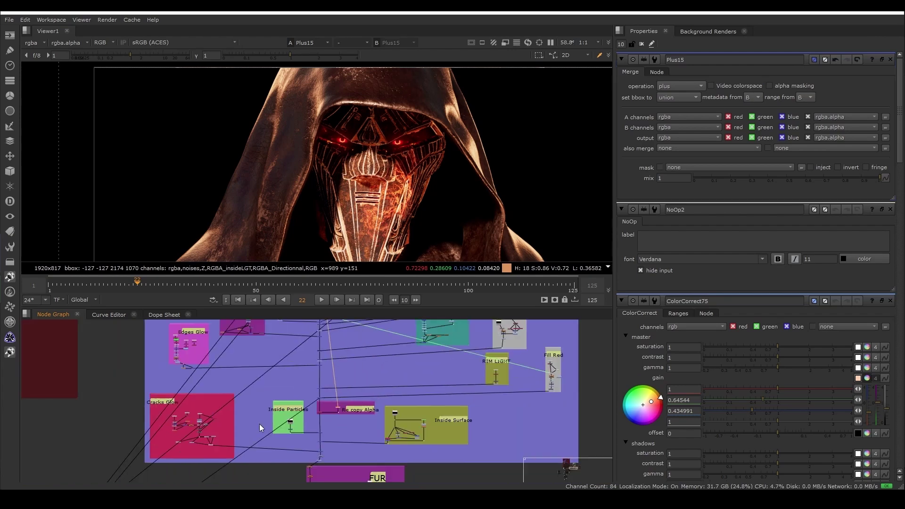
{"action": "scroll", "coordinate": [329, 415], "scroll_direction": "up", "scroll_amount": 5}
{"action": "scroll", "coordinate": [391, 400], "scroll_direction": "up", "scroll_amount": 2}
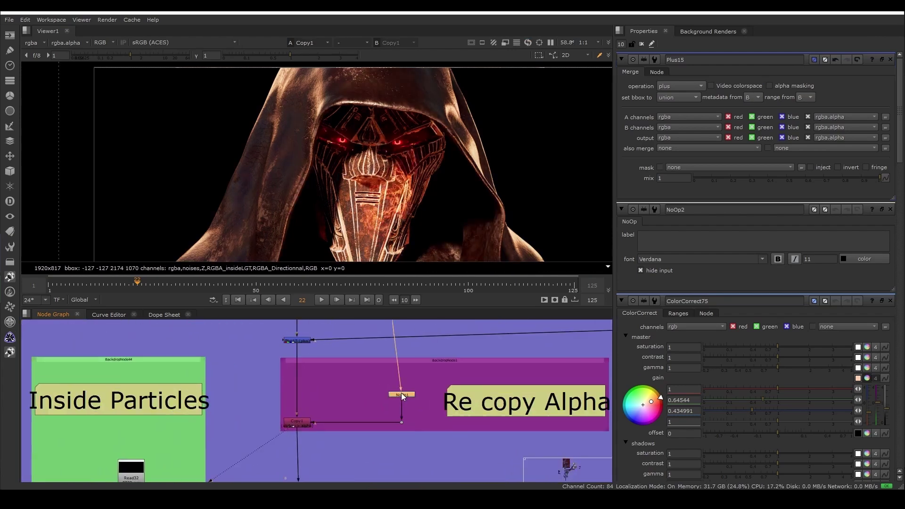
- Open the settings of NoOp1 and the Copy1 node it feeds in the Re copy Alpha group
{"action": "double_click", "coordinate": [401, 395]}
{"action": "scroll", "coordinate": [389, 394], "scroll_direction": "down", "scroll_amount": 6}
{"action": "scroll", "coordinate": [397, 437], "scroll_direction": "up", "scroll_amount": 2}
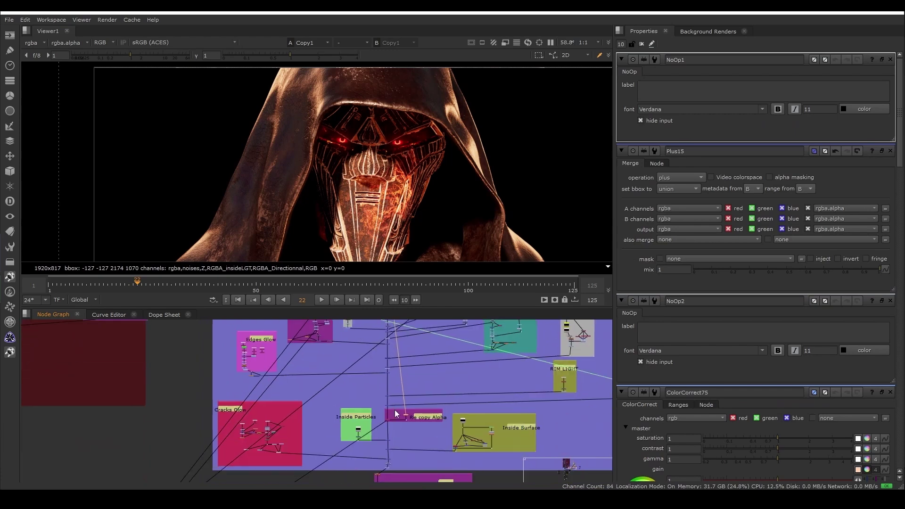
{"action": "scroll", "coordinate": [389, 409], "scroll_direction": "up", "scroll_amount": 5}
{"action": "double_click", "coordinate": [380, 403]}
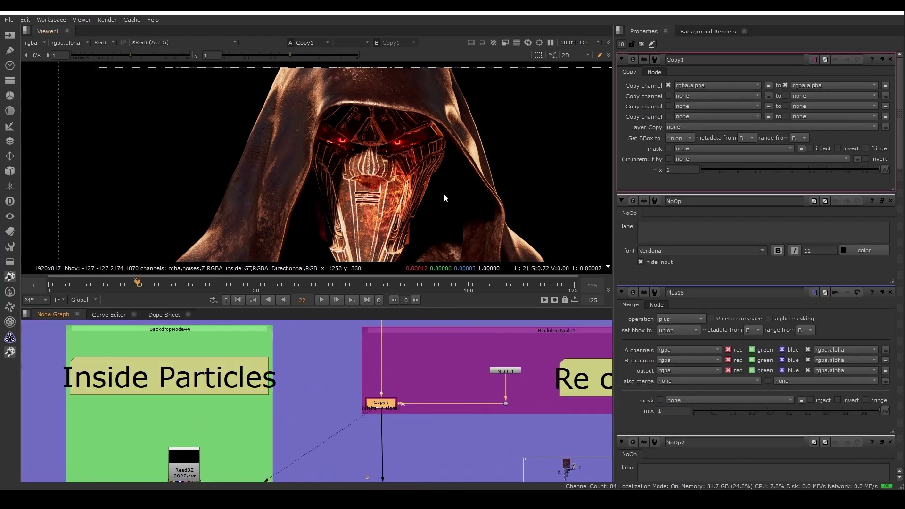
- Display the alpha channel at Copy1, view Plus15 just above it, and return to the colour image
{"action": "key", "text": "a"}
{"action": "scroll", "coordinate": [400, 363], "scroll_direction": "down", "scroll_amount": 3}
{"action": "scroll", "coordinate": [394, 392], "scroll_direction": "up", "scroll_amount": 2}
{"action": "left_click", "coordinate": [391, 383]}
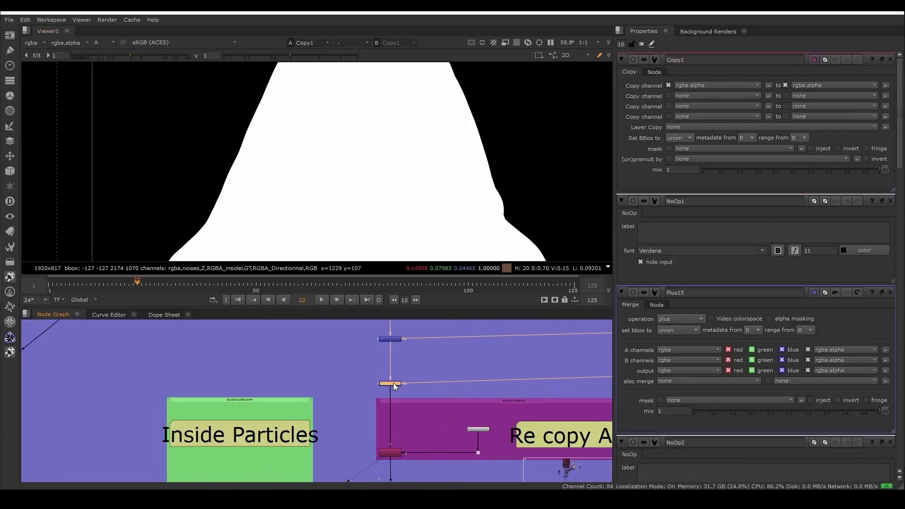
{"action": "key", "text": "1"}
{"action": "scroll", "coordinate": [377, 188], "scroll_direction": "down", "scroll_amount": 1}
{"action": "key", "text": "a"}
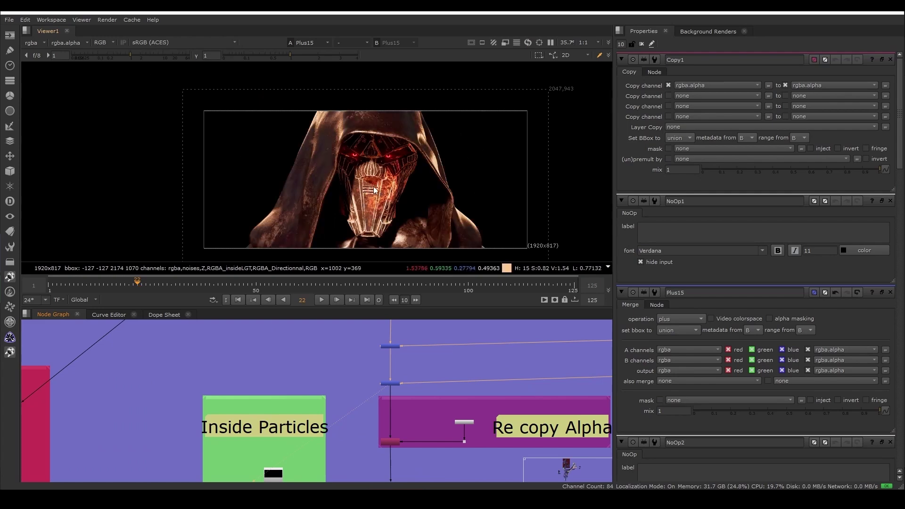
- Compare the alpha channel of Plus15 with that of Copy1, ending on Copy1's colour image
{"action": "key", "text": "a"}
{"action": "scroll", "coordinate": [373, 414], "scroll_direction": "up", "scroll_amount": 1}
{"action": "left_click", "coordinate": [403, 454]}
{"action": "key", "text": "1"}
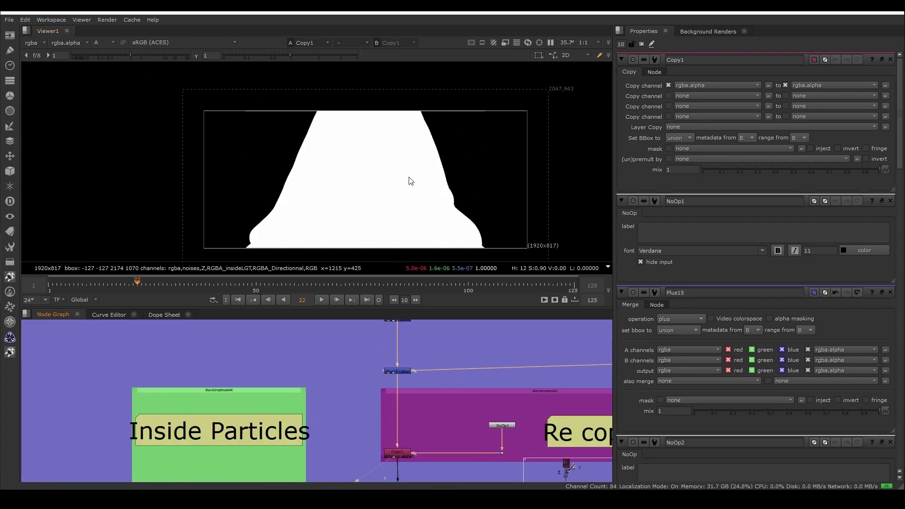
{"action": "key", "text": "a"}
- Trace NoOp1's hidden input up the main pipe to Dot1 and view its alpha and colour image
{"action": "double_click", "coordinate": [493, 430]}
{"action": "scroll", "coordinate": [478, 347], "scroll_direction": "down", "scroll_amount": 5}
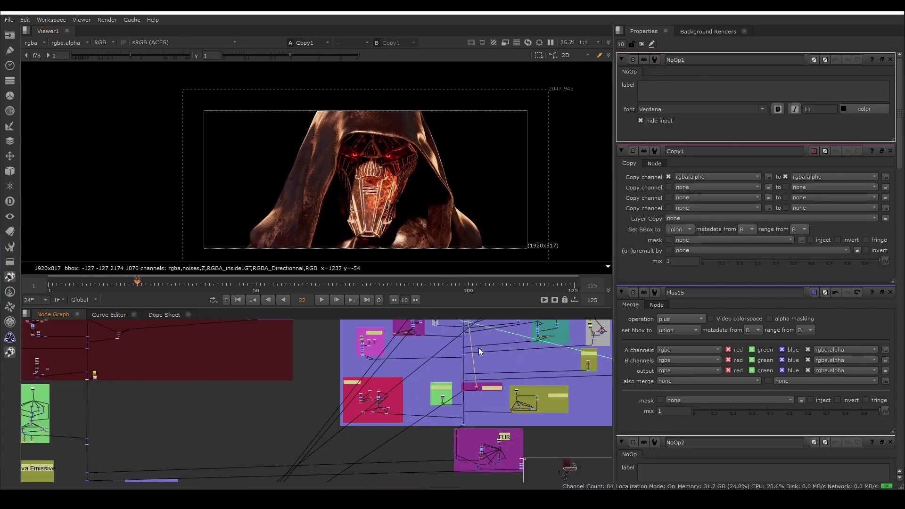
{"action": "scroll", "coordinate": [462, 400], "scroll_direction": "up", "scroll_amount": 5}
{"action": "left_click", "coordinate": [452, 380]}
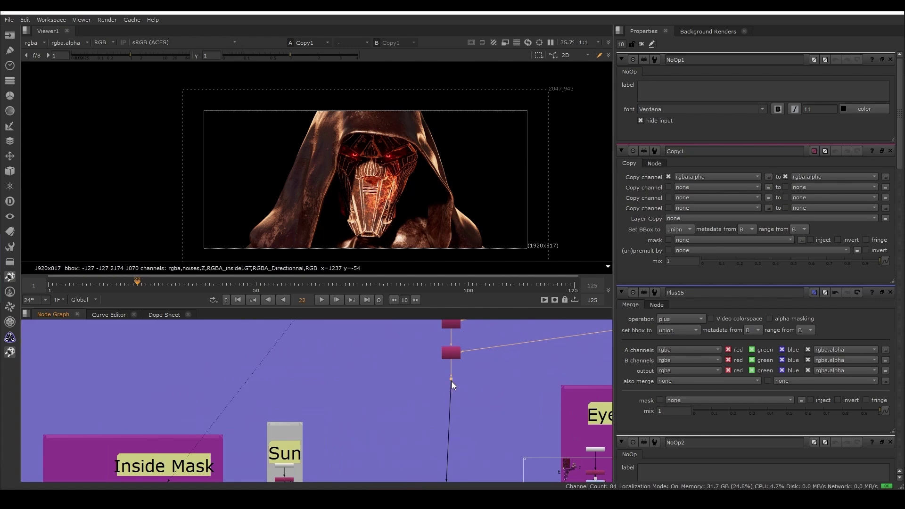
{"action": "key", "text": "1"}
{"action": "key", "text": "a"}
{"action": "key", "text": "a"}
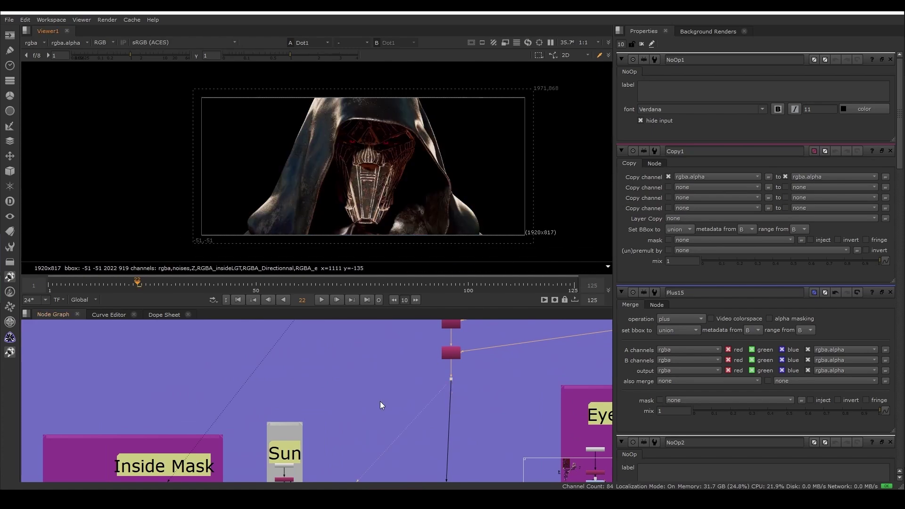
- Return to the Re copy Alpha group and view the Copy1 result
{"action": "scroll", "coordinate": [379, 400], "scroll_direction": "down", "scroll_amount": 5}
{"action": "scroll", "coordinate": [379, 460], "scroll_direction": "up", "scroll_amount": 7}
{"action": "left_click", "coordinate": [377, 419]}
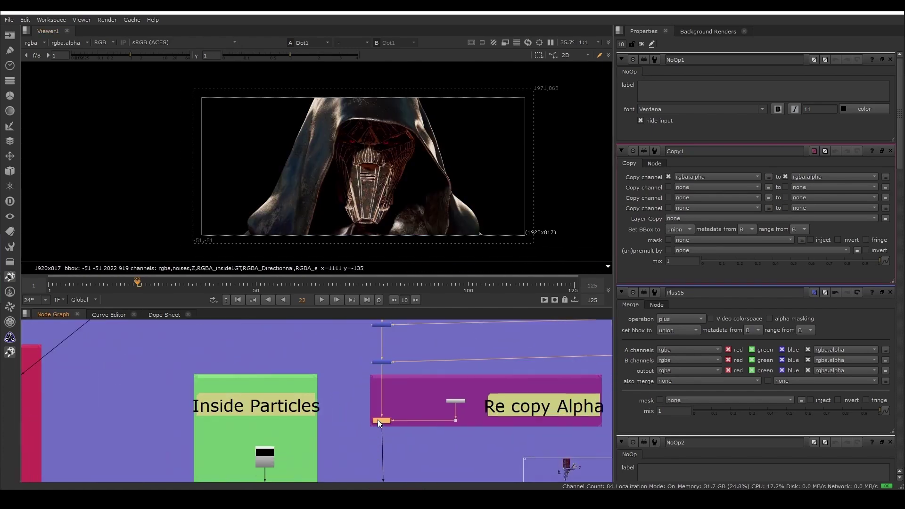
{"action": "key", "text": "1"}
- View the Read32 particle render in the Inside Particles group at frame 88 with its settings open
{"action": "scroll", "coordinate": [389, 432], "scroll_direction": "down", "scroll_amount": 1}
{"action": "middle_click_drag", "start_coordinate": [391, 434], "coordinate": [406, 342]}
{"action": "left_click", "coordinate": [299, 361]}
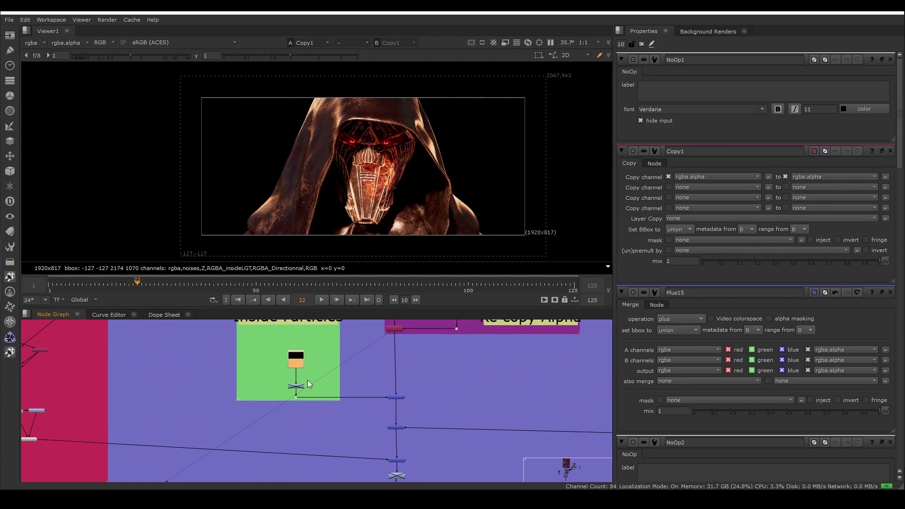
{"action": "scroll", "coordinate": [311, 381], "scroll_direction": "up", "scroll_amount": 3}
{"action": "key", "text": "1"}
{"action": "left_click", "coordinate": [417, 281]}
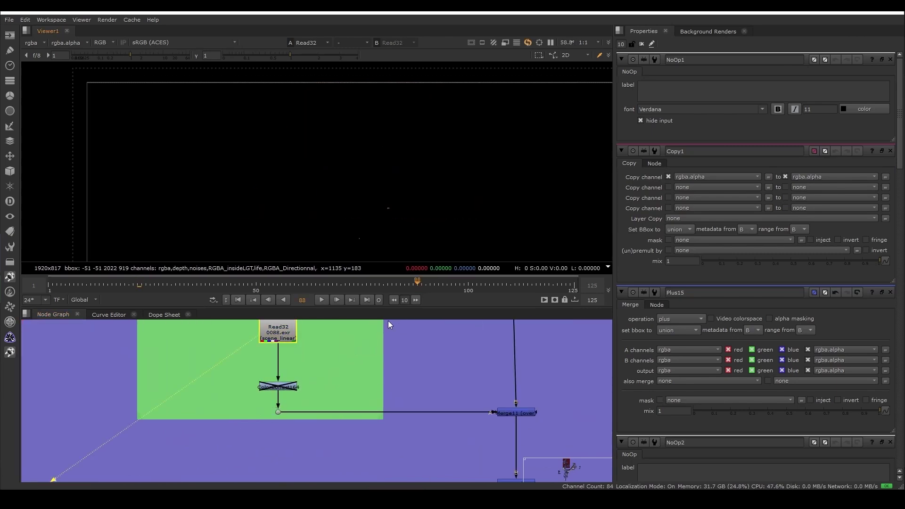
{"action": "middle_click_drag", "start_coordinate": [294, 328], "coordinate": [286, 379]}
{"action": "double_click", "coordinate": [278, 383]}
{"action": "scroll", "coordinate": [378, 414], "scroll_direction": "down", "scroll_amount": 3}
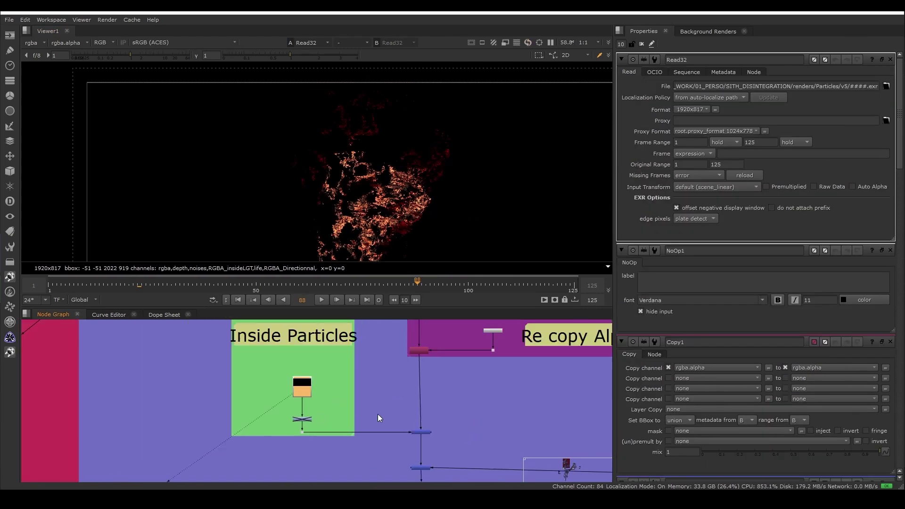
- View Merge11 with its settings open, where the Inside Particles branch joins the main pipe
{"action": "scroll", "coordinate": [431, 431], "scroll_direction": "up", "scroll_amount": 3}
{"action": "left_click", "coordinate": [432, 434]}
{"action": "scroll", "coordinate": [432, 436], "scroll_direction": "down", "scroll_amount": 5}
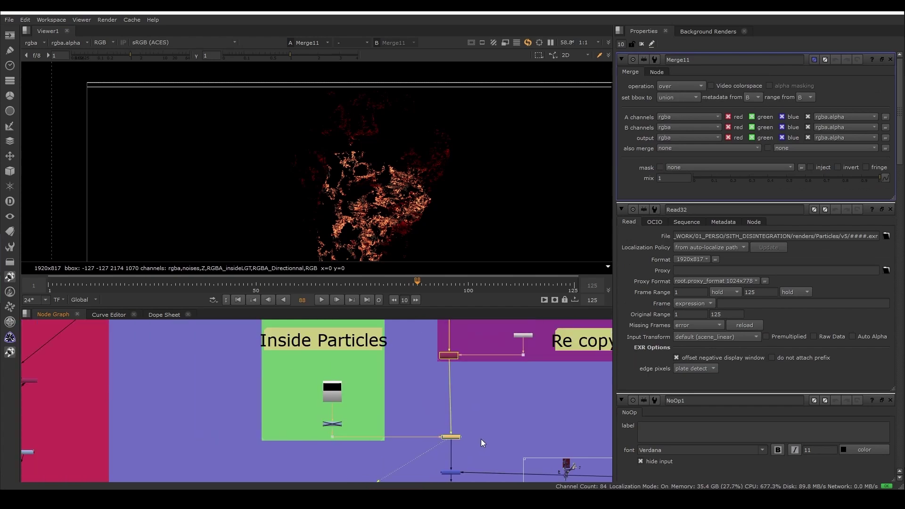
{"action": "scroll", "coordinate": [384, 403], "scroll_direction": "up", "scroll_amount": 3}
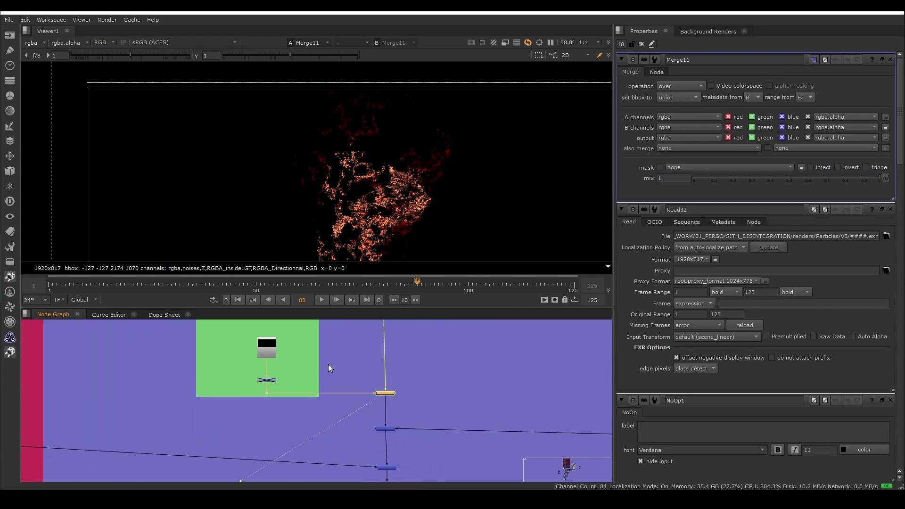
{"action": "scroll", "coordinate": [369, 397], "scroll_direction": "down", "scroll_amount": 3}
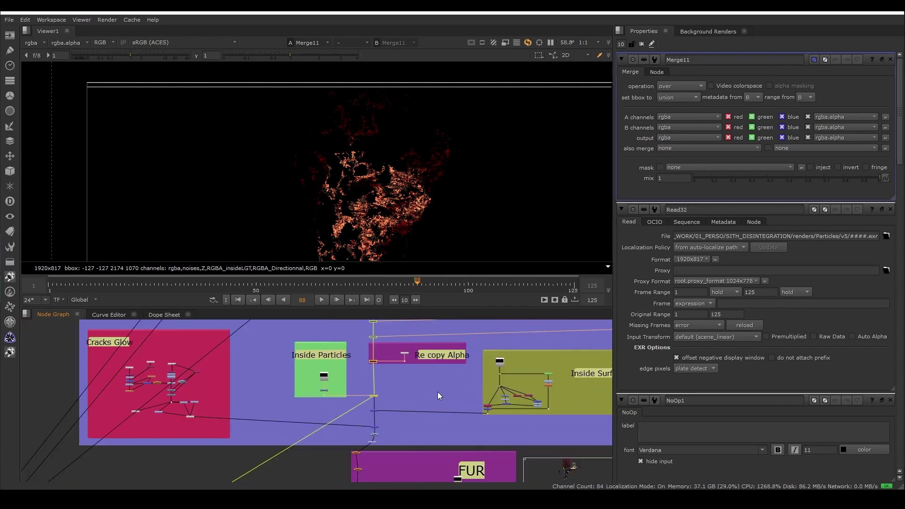
{"action": "scroll", "coordinate": [350, 416], "scroll_direction": "up", "scroll_amount": 2}
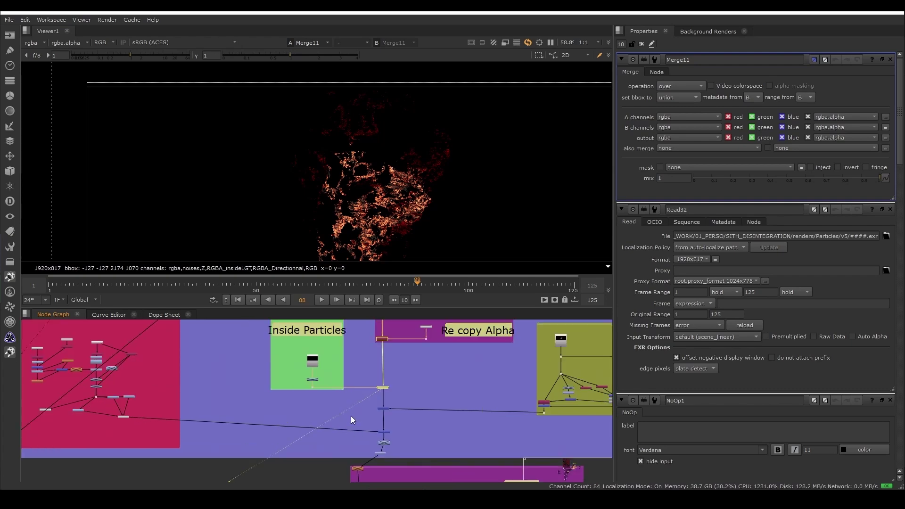
{"action": "scroll", "coordinate": [350, 415], "scroll_direction": "down", "scroll_amount": 3}
{"action": "scroll", "coordinate": [349, 414], "scroll_direction": "up", "scroll_amount": 5}
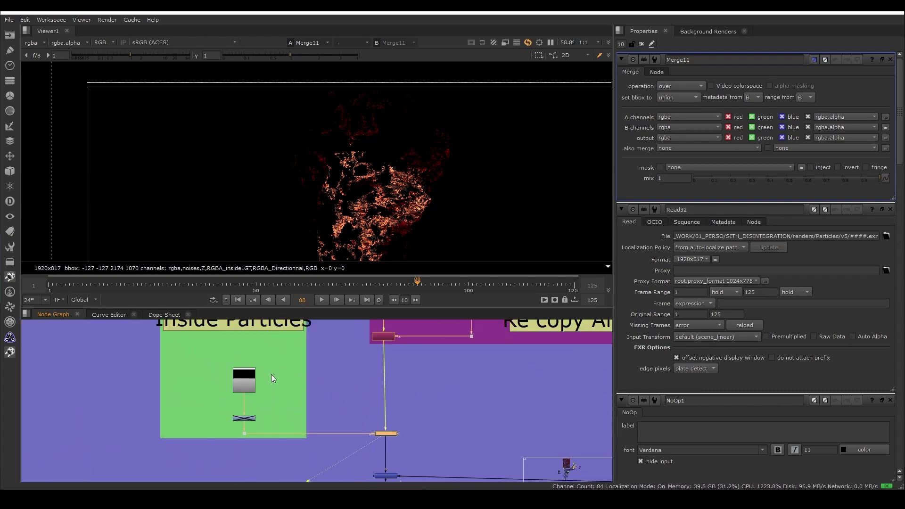
- Bring the Read32 settings back up to examine the particle render's source
{"action": "double_click", "coordinate": [245, 382]}
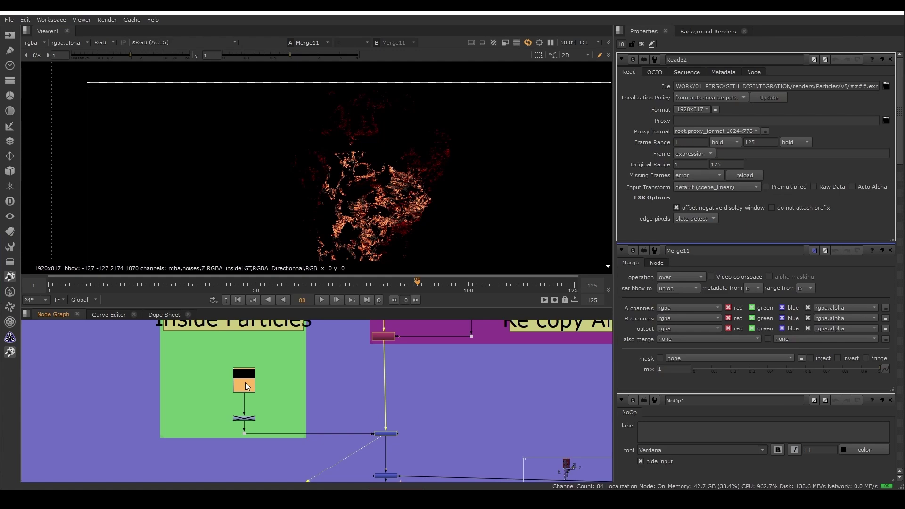
{"action": "scroll", "coordinate": [322, 356], "scroll_direction": "down", "scroll_amount": 5}
{"action": "scroll", "coordinate": [323, 360], "scroll_direction": "up", "scroll_amount": 3}
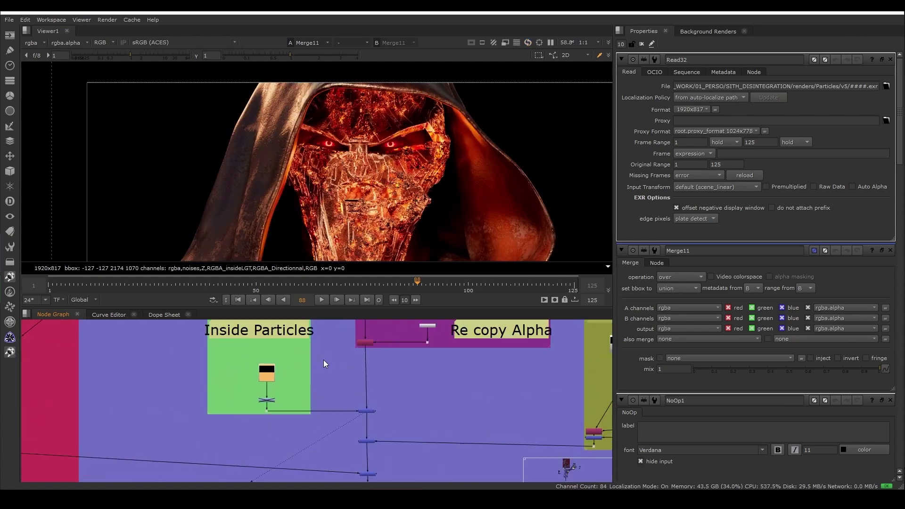
- Toggle Merge11 off and on to compare the character's face with and without the inside particles
{"action": "scroll", "coordinate": [323, 360], "scroll_direction": "up", "scroll_amount": 2}
{"action": "left_click", "coordinate": [367, 432]}
{"action": "scroll", "coordinate": [398, 199], "scroll_direction": "up", "scroll_amount": 3}
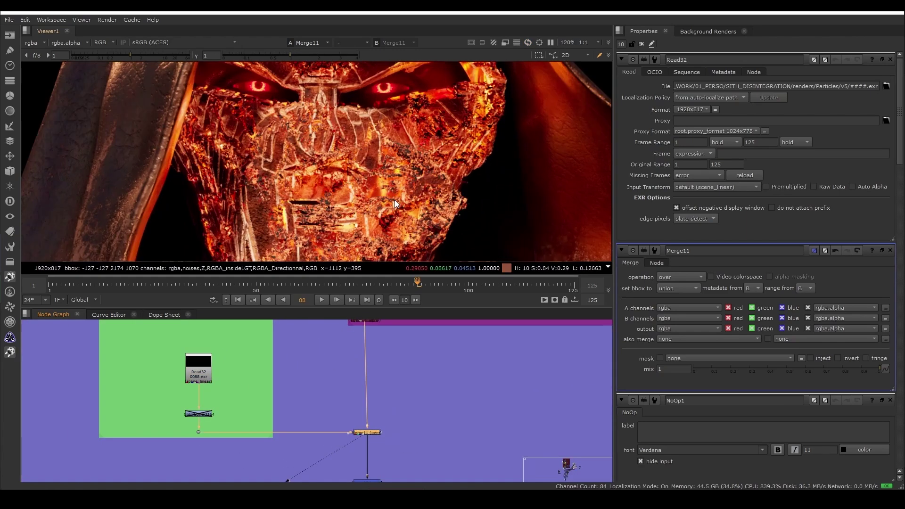
{"action": "key", "text": "d"}
{"action": "middle_click_drag", "start_coordinate": [360, 219], "coordinate": [358, 208]}
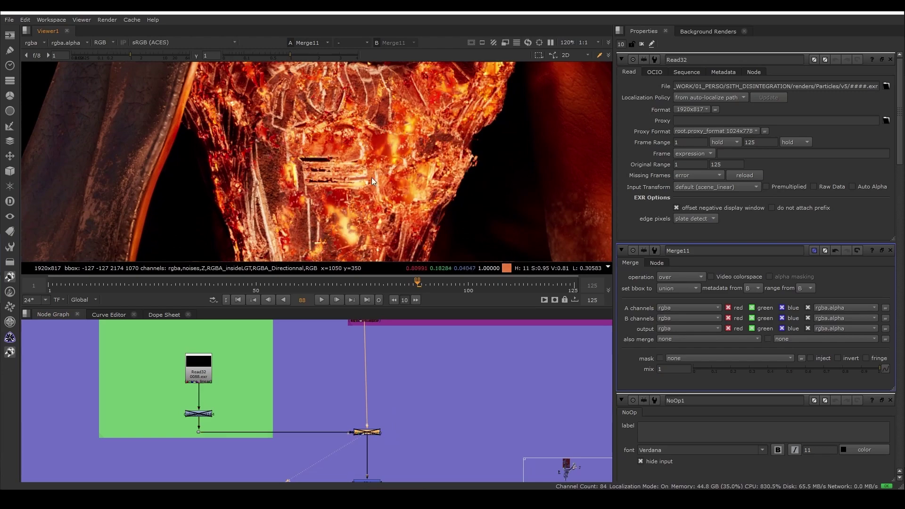
{"action": "key", "text": "d"}
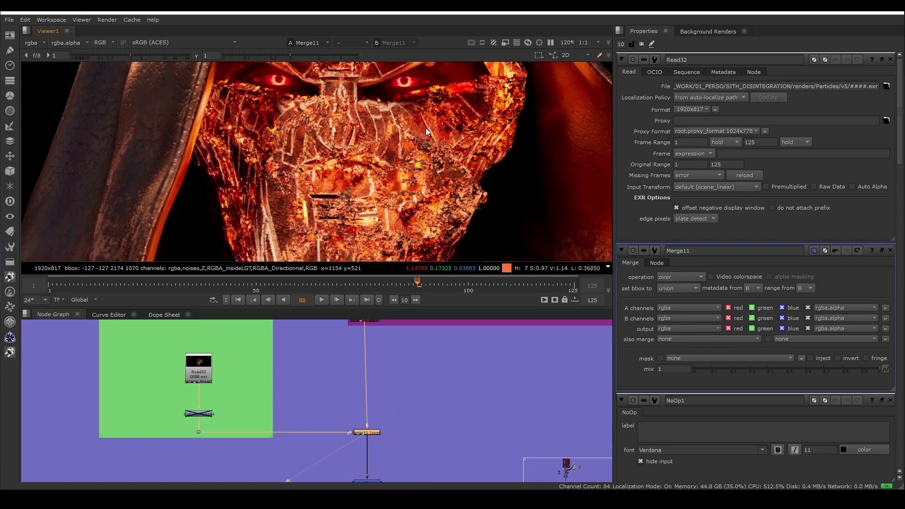
{"action": "scroll", "coordinate": [426, 128], "scroll_direction": "down", "scroll_amount": 3}
{"action": "scroll", "coordinate": [436, 196], "scroll_direction": "up", "scroll_amount": 1}
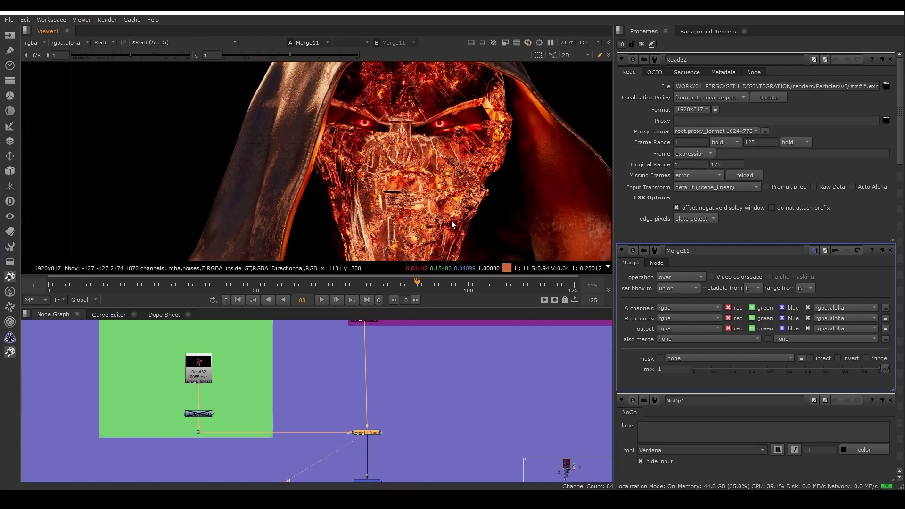
- View the source render Read1 of the Inside Surface group in the viewer
{"action": "scroll", "coordinate": [386, 397], "scroll_direction": "down", "scroll_amount": 3}
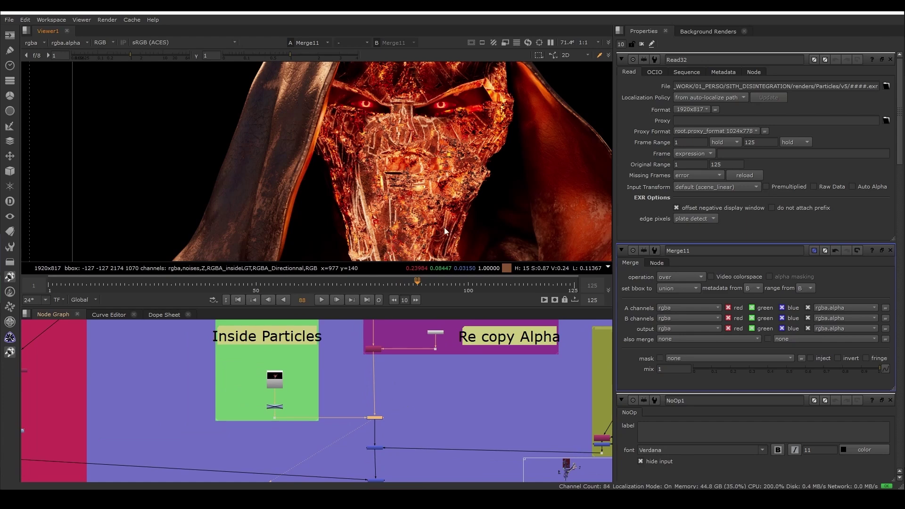
{"action": "scroll", "coordinate": [377, 382], "scroll_direction": "down", "scroll_amount": 2}
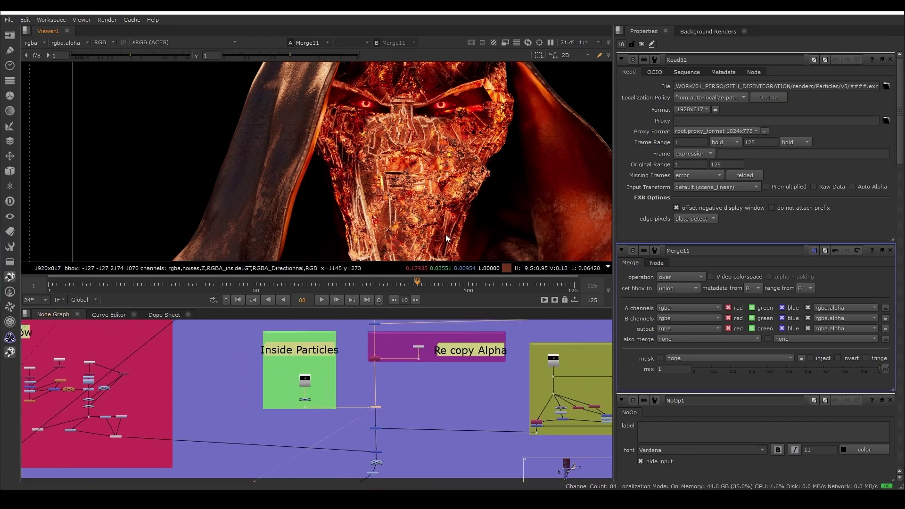
{"action": "scroll", "coordinate": [301, 386], "scroll_direction": "up", "scroll_amount": 2}
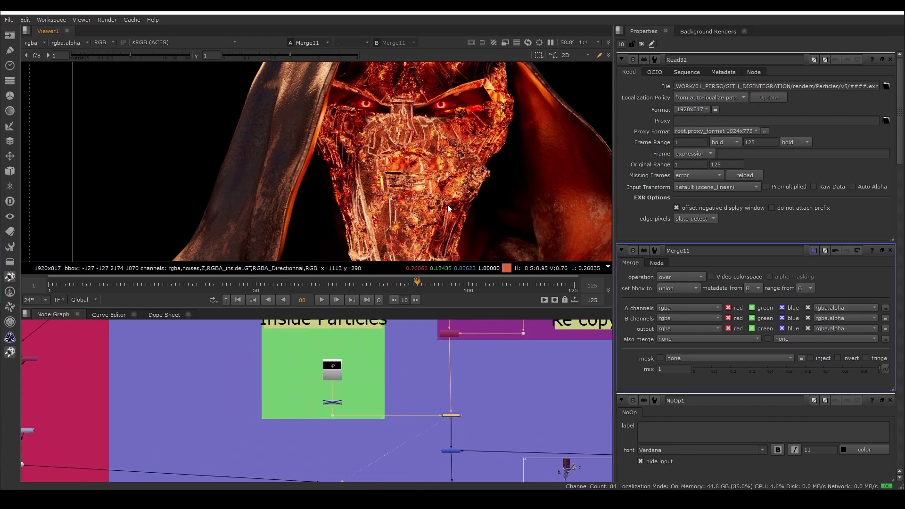
{"action": "scroll", "coordinate": [448, 207], "scroll_direction": "down", "scroll_amount": 1}
{"action": "scroll", "coordinate": [468, 401], "scroll_direction": "down", "scroll_amount": 2}
{"action": "middle_click_drag", "start_coordinate": [468, 400], "coordinate": [369, 394]}
{"action": "scroll", "coordinate": [430, 351], "scroll_direction": "up", "scroll_amount": 3}
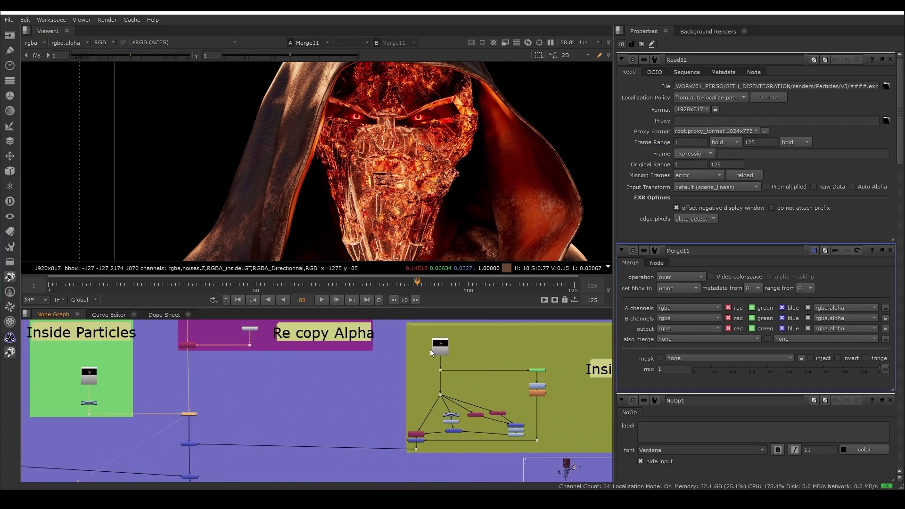
{"action": "left_click", "coordinate": [443, 348]}
{"action": "key", "text": "1"}
{"action": "scroll", "coordinate": [424, 401], "scroll_direction": "up", "scroll_amount": 2}
- View the Inside Surface group's shuffle result and its final merge, Merge42, in the viewer
{"action": "left_click", "coordinate": [420, 444]}
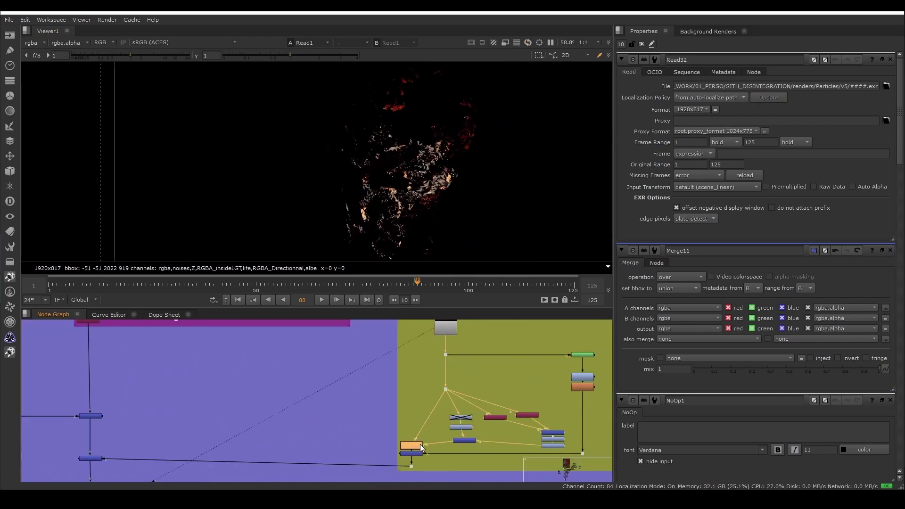
{"action": "key", "text": "1"}
{"action": "left_click", "coordinate": [414, 456]}
{"action": "left_click", "coordinate": [412, 455]}
{"action": "key", "text": "1"}
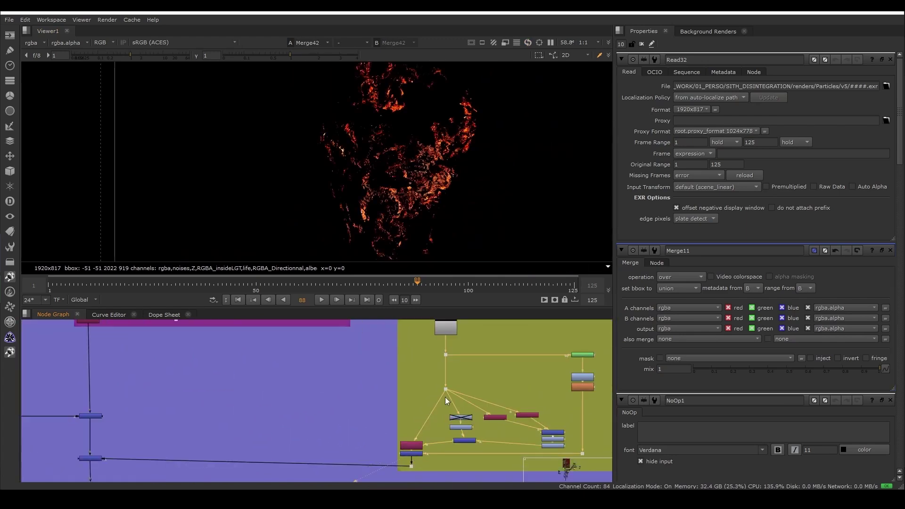
- View Merge92, where the inside surface joins the main comp, and open its settings
{"action": "scroll", "coordinate": [384, 355], "scroll_direction": "down", "scroll_amount": 4}
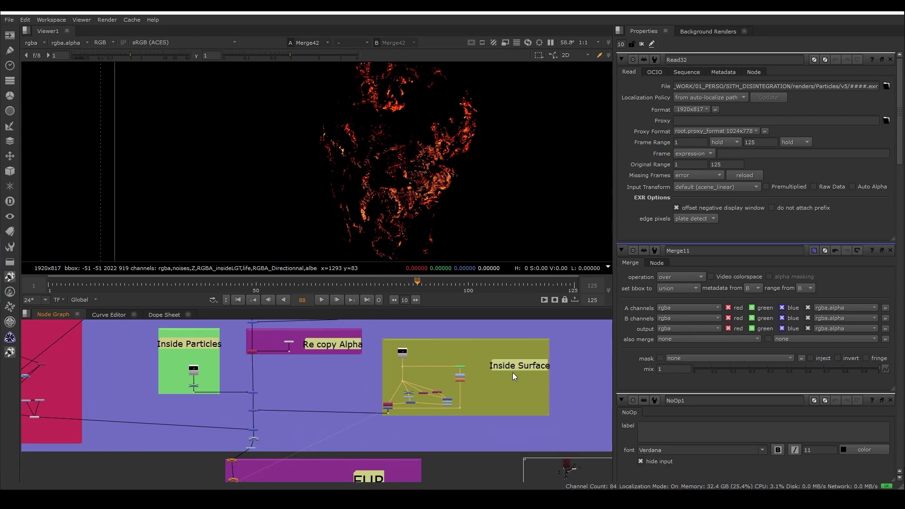
{"action": "scroll", "coordinate": [250, 419], "scroll_direction": "up", "scroll_amount": 2}
{"action": "left_click", "coordinate": [256, 409]}
{"action": "key", "text": "1"}
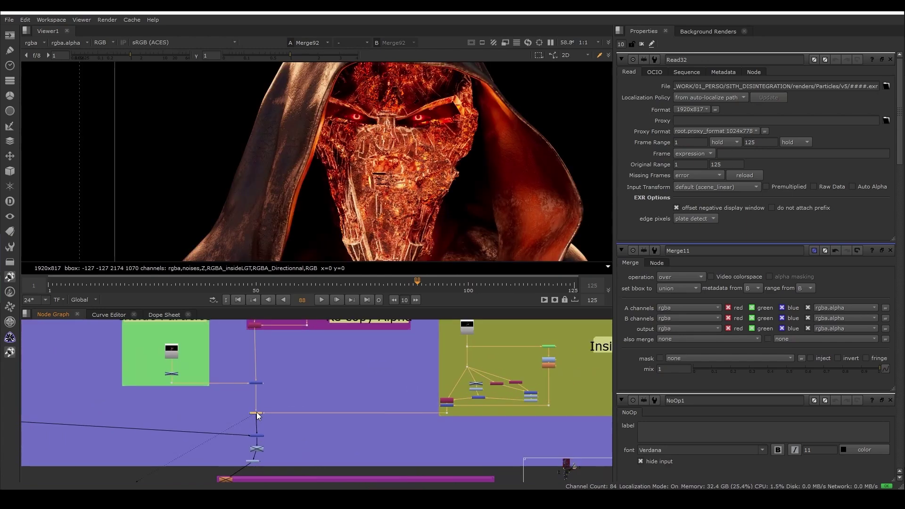
{"action": "key", "text": "Return"}
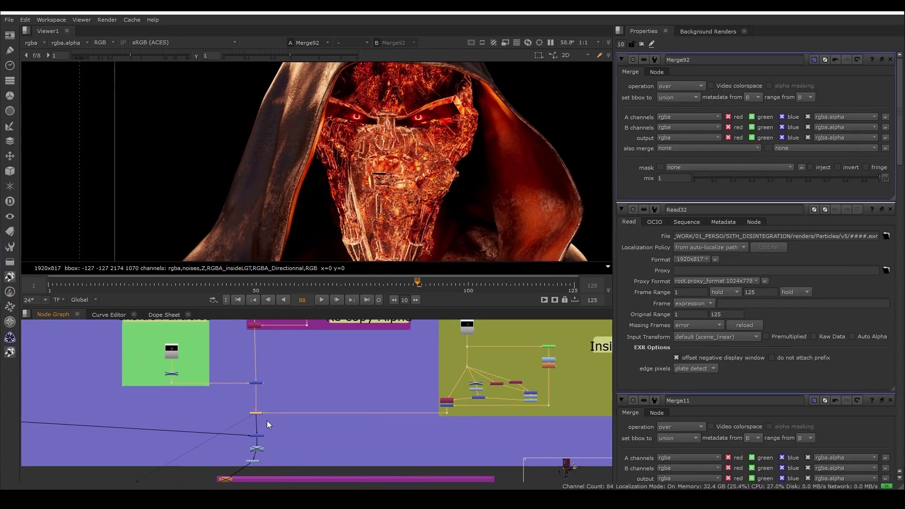
- Open the settings of Plus63, which adds the Cracks Glow, and compare its result with Merge92 above it
{"action": "scroll", "coordinate": [266, 420], "scroll_direction": "up", "scroll_amount": 1}
{"action": "middle_click_drag", "start_coordinate": [267, 420], "coordinate": [384, 392]}
{"action": "scroll", "coordinate": [269, 412], "scroll_direction": "down", "scroll_amount": 2}
{"action": "middle_click_drag", "start_coordinate": [270, 411], "coordinate": [315, 410]}
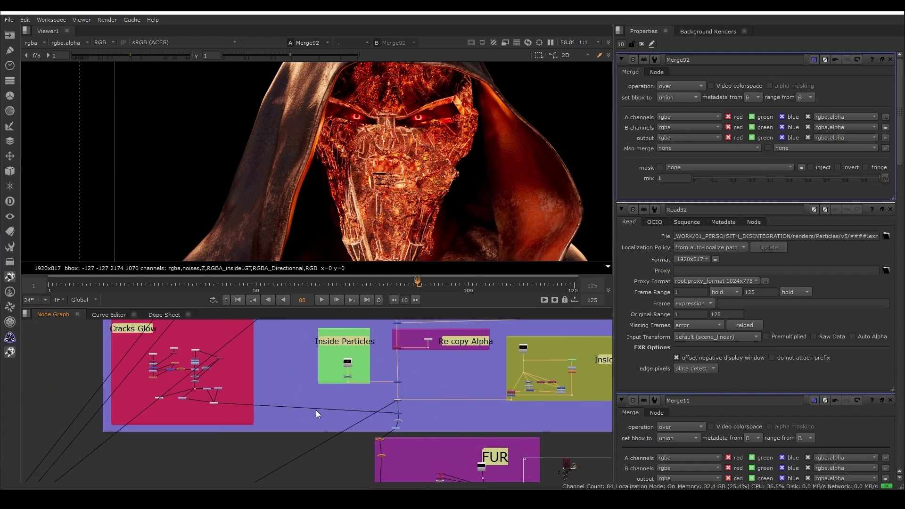
{"action": "scroll", "coordinate": [400, 414], "scroll_direction": "up", "scroll_amount": 2}
{"action": "left_click", "coordinate": [398, 413]}
{"action": "key", "text": "Return"}
{"action": "key", "text": "1"}
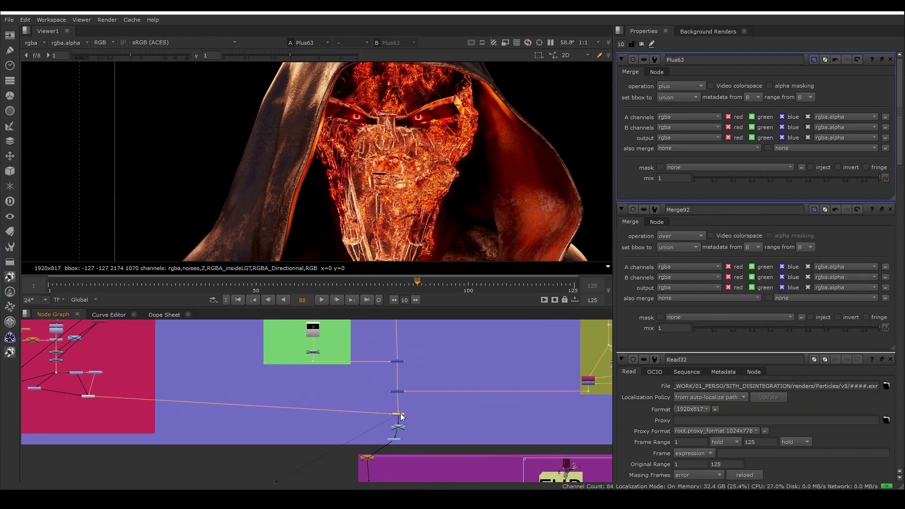
{"action": "left_click", "coordinate": [391, 379]}
{"action": "scroll", "coordinate": [391, 379], "scroll_direction": "up", "scroll_amount": 2}
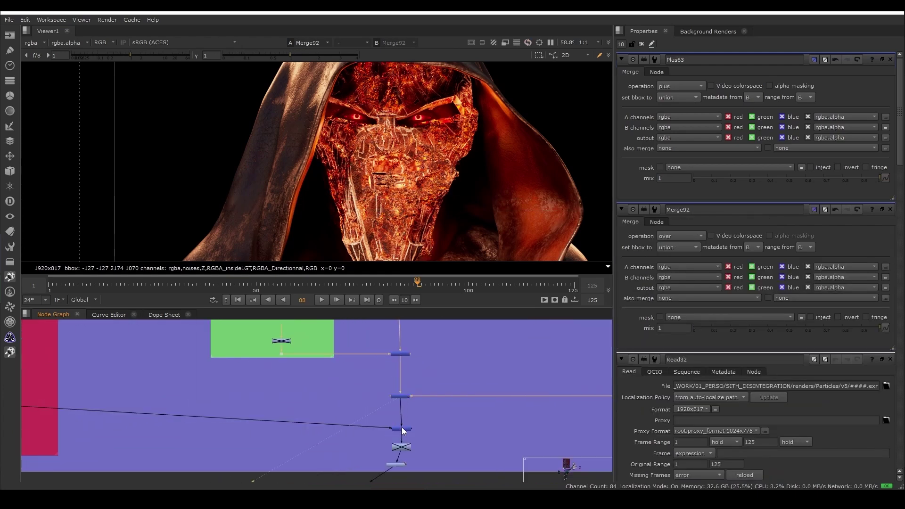
- Inspect NoOp37 and ColorCorrect18 in the Cracks Glow group and open the colour correction's settings
{"action": "scroll", "coordinate": [241, 408], "scroll_direction": "down", "scroll_amount": 3}
{"action": "scroll", "coordinate": [303, 393], "scroll_direction": "up", "scroll_amount": 2}
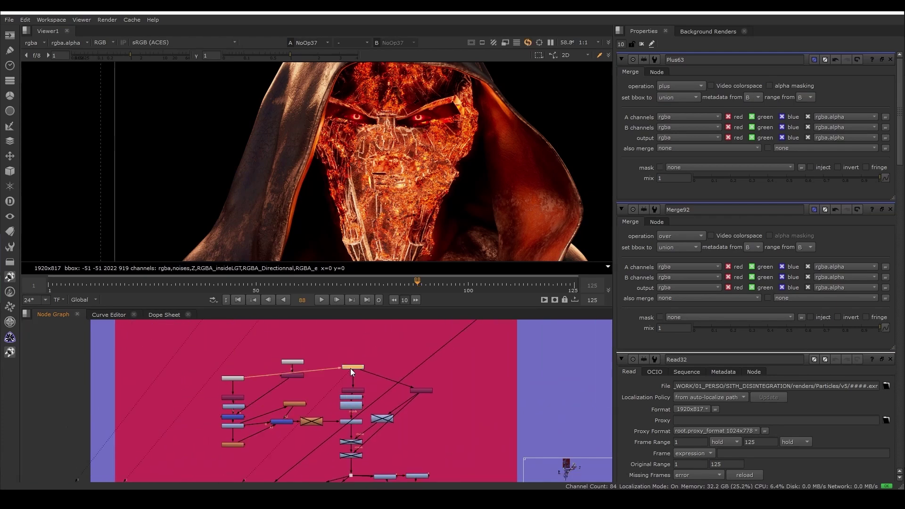
{"action": "left_click", "coordinate": [351, 421]}
{"action": "key", "text": "1"}
{"action": "double_click", "coordinate": [351, 422]}
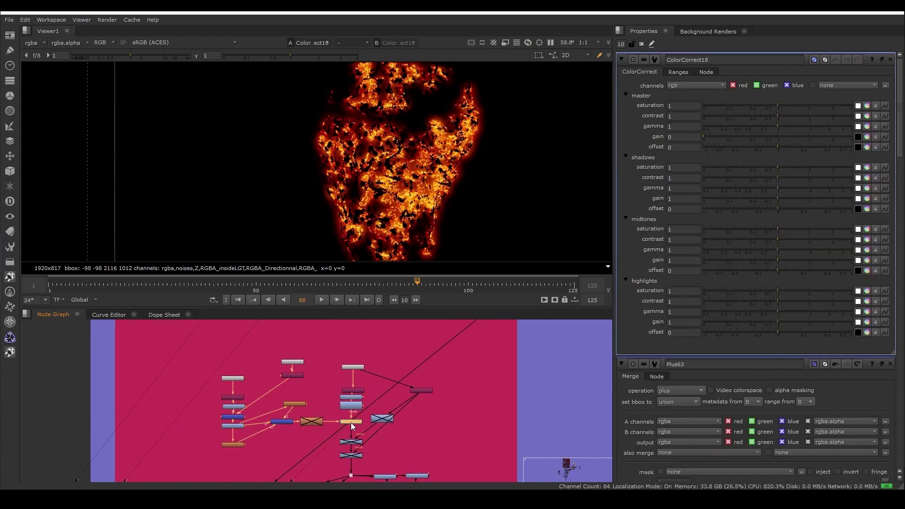
- View the first Cracks Glow branch node by node, from NoOp35 through the shuffle and colour correction to the multiply merge
{"action": "scroll", "coordinate": [350, 422], "scroll_direction": "up", "scroll_amount": 2}
{"action": "left_click", "coordinate": [159, 350]}
{"action": "key", "text": "1"}
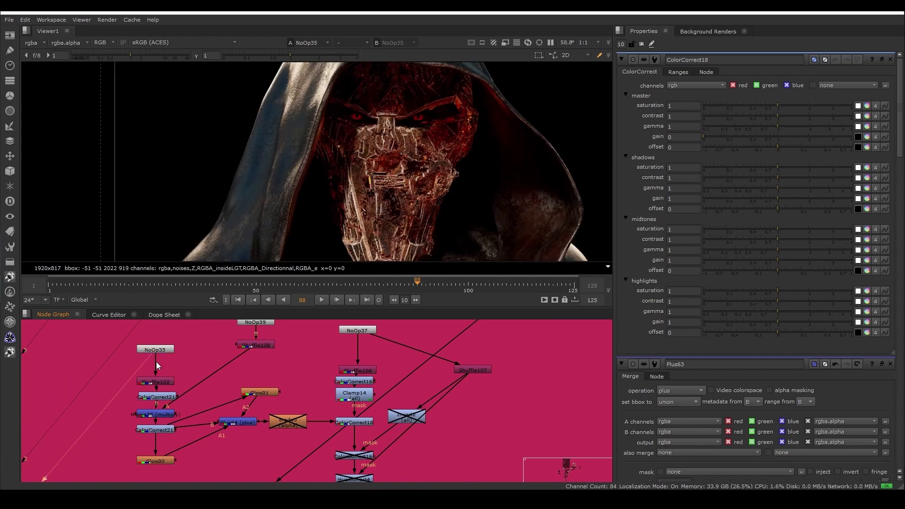
{"action": "left_click", "coordinate": [156, 381]}
{"action": "key", "text": "1"}
{"action": "left_click", "coordinate": [159, 398]}
{"action": "key", "text": "1"}
{"action": "left_click", "coordinate": [160, 413]}
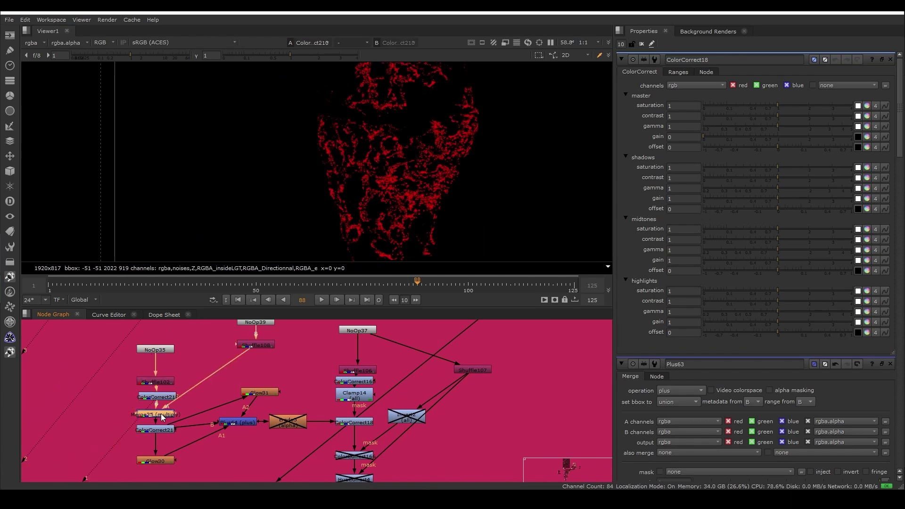
{"action": "key", "text": "1"}
- Open Shuffle102's settings, compare it with NoOp35, and move both nodes slightly up the branch
{"action": "left_click", "coordinate": [161, 352]}
{"action": "left_click", "coordinate": [156, 381]}
{"action": "key", "text": "1"}
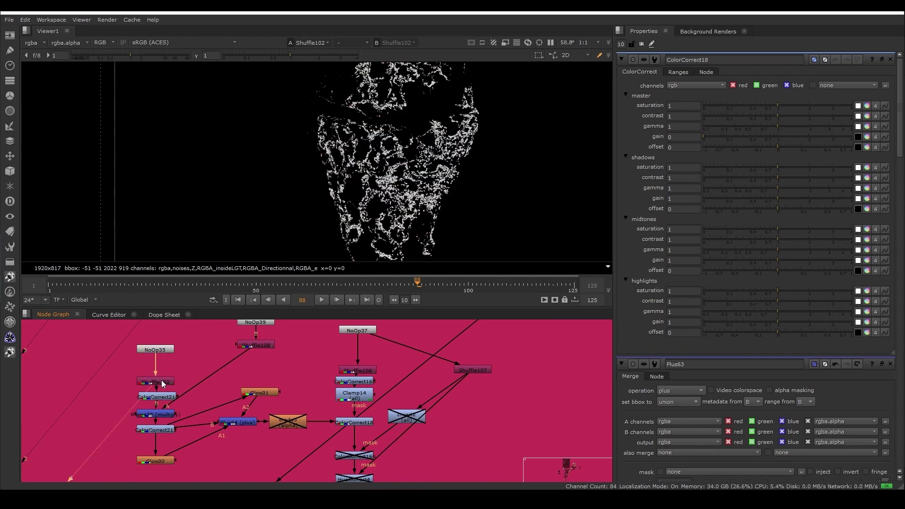
{"action": "double_click", "coordinate": [156, 381]}
{"action": "scroll", "coordinate": [176, 349], "scroll_direction": "up", "scroll_amount": 1}
{"action": "left_click_drag", "start_coordinate": [162, 349], "coordinate": [162, 341]}
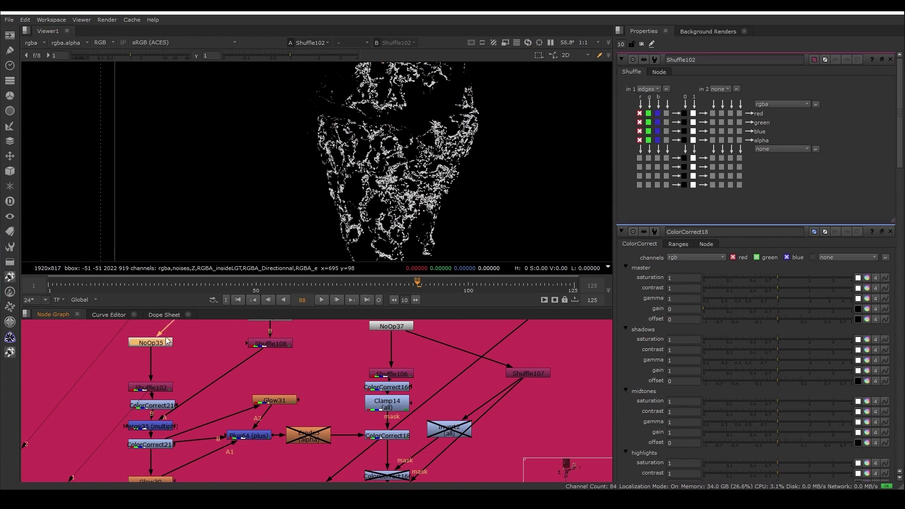
{"action": "key", "text": "1"}
{"action": "left_click_drag", "start_coordinate": [160, 389], "coordinate": [161, 364]}
{"action": "key", "text": "1"}
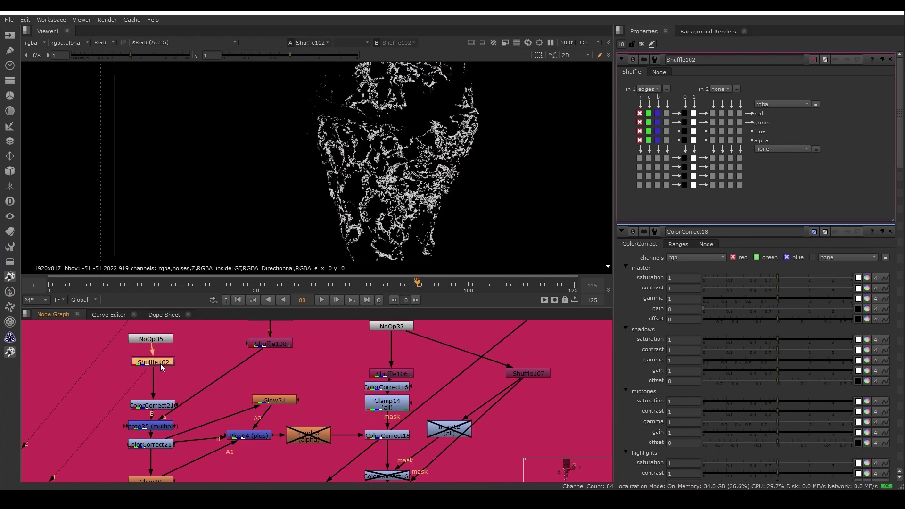
- View Shuffle108, move it slightly lower under NoOp39, and open its settings
{"action": "left_click", "coordinate": [273, 344]}
{"action": "key", "text": "1"}
{"action": "left_click_drag", "start_coordinate": [273, 344], "coordinate": [273, 363]}
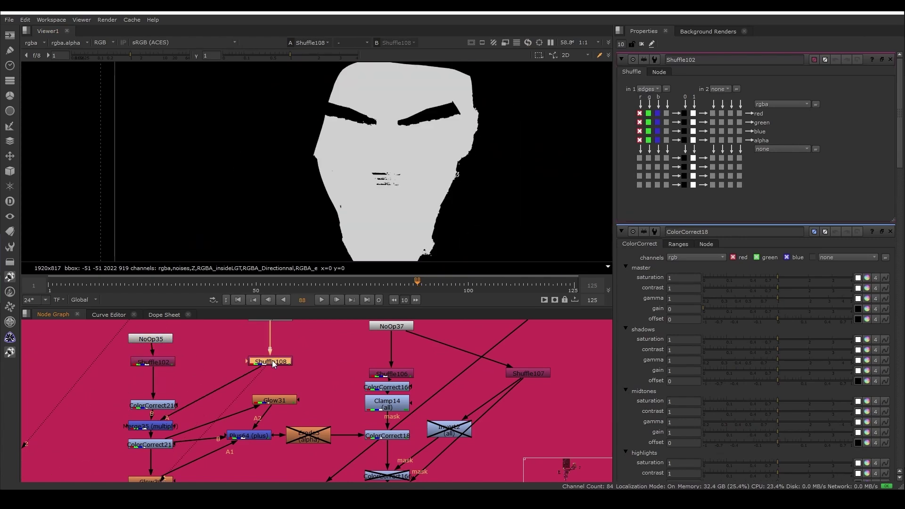
{"action": "double_click", "coordinate": [272, 360]}
{"action": "middle_click_drag", "start_coordinate": [271, 344], "coordinate": [270, 372]}
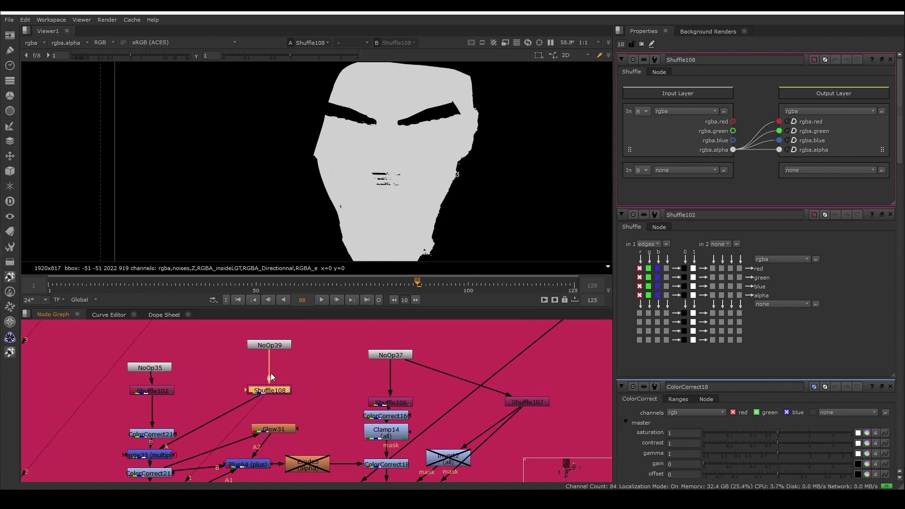
- View the multiply merge Merge35, the colour correction after it, and ColorCorrect18 in turn
{"action": "left_click", "coordinate": [155, 456]}
{"action": "key", "text": "1"}
{"action": "middle_click_drag", "start_coordinate": [192, 440], "coordinate": [236, 335]}
{"action": "left_click", "coordinate": [191, 369]}
{"action": "key", "text": "1"}
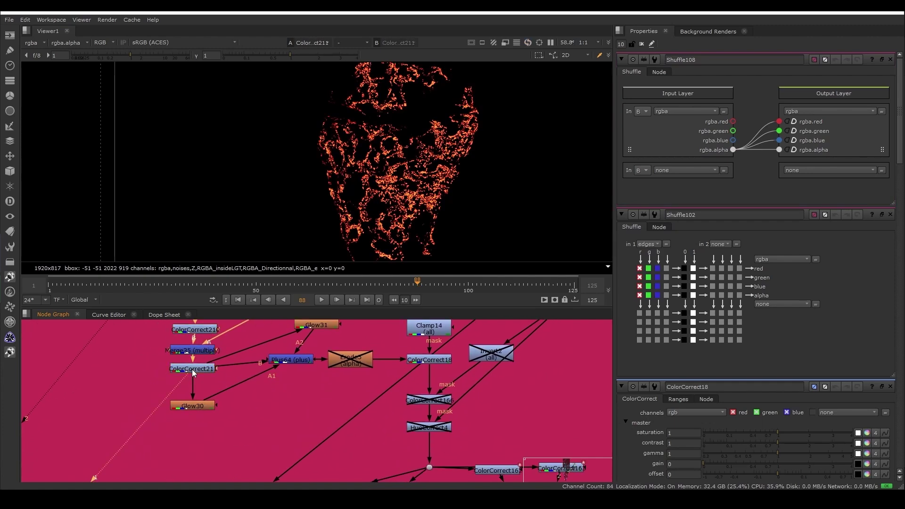
{"action": "left_click", "coordinate": [419, 363]}
{"action": "key", "text": "1"}
- Compare the main comp before and after the Cracks Glow is added, and open Plus63's settings
{"action": "scroll", "coordinate": [511, 413], "scroll_direction": "down", "scroll_amount": 5}
{"action": "middle_click_drag", "start_coordinate": [510, 413], "coordinate": [381, 374]}
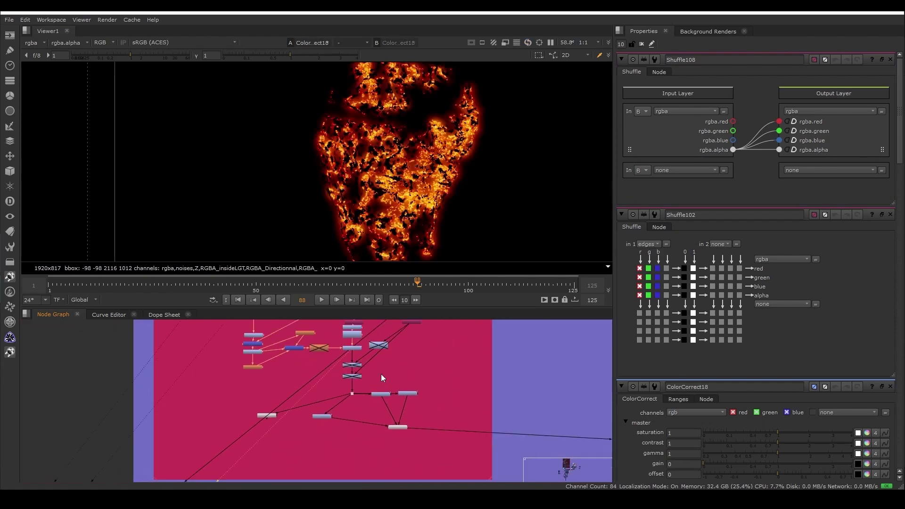
{"action": "scroll", "coordinate": [381, 374], "scroll_direction": "down", "scroll_amount": 4}
{"action": "middle_click_drag", "start_coordinate": [484, 401], "coordinate": [417, 393]}
{"action": "middle_click_drag", "start_coordinate": [536, 391], "coordinate": [417, 384]}
{"action": "scroll", "coordinate": [418, 383], "scroll_direction": "up", "scroll_amount": 5}
{"action": "left_click", "coordinate": [423, 376]}
{"action": "left_click", "coordinate": [429, 414]}
{"action": "key", "text": "1"}
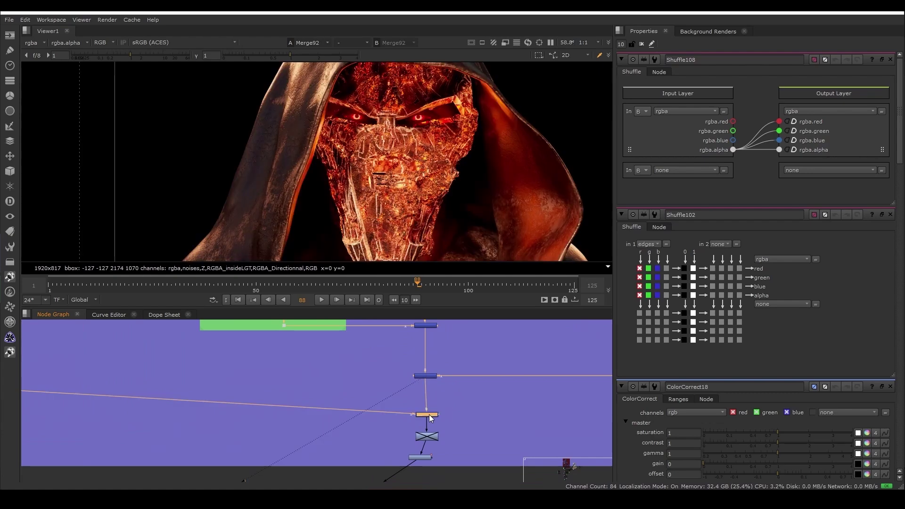
{"action": "double_click", "coordinate": [429, 414]}
- Examine the crack glow on the face up close in the Plus63 result
{"action": "scroll", "coordinate": [428, 156], "scroll_direction": "up", "scroll_amount": 3}
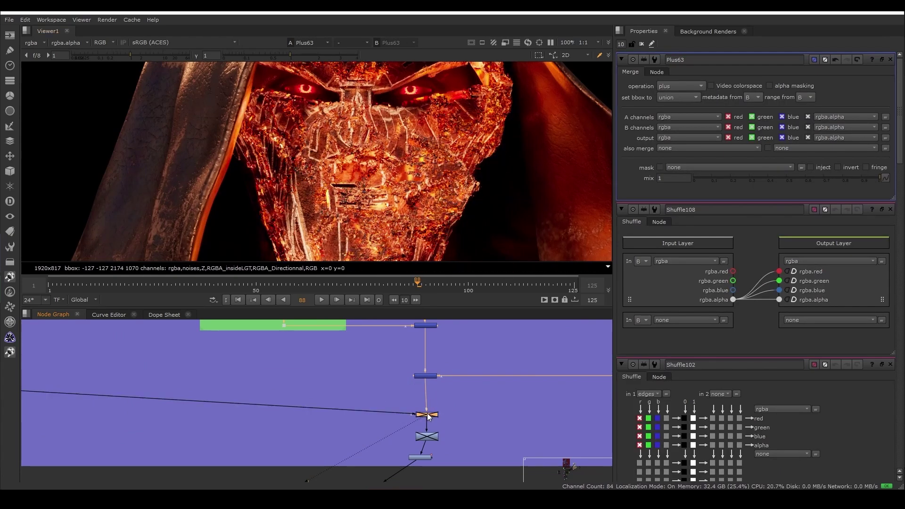
{"action": "scroll", "coordinate": [233, 188], "scroll_direction": "up", "scroll_amount": 3}
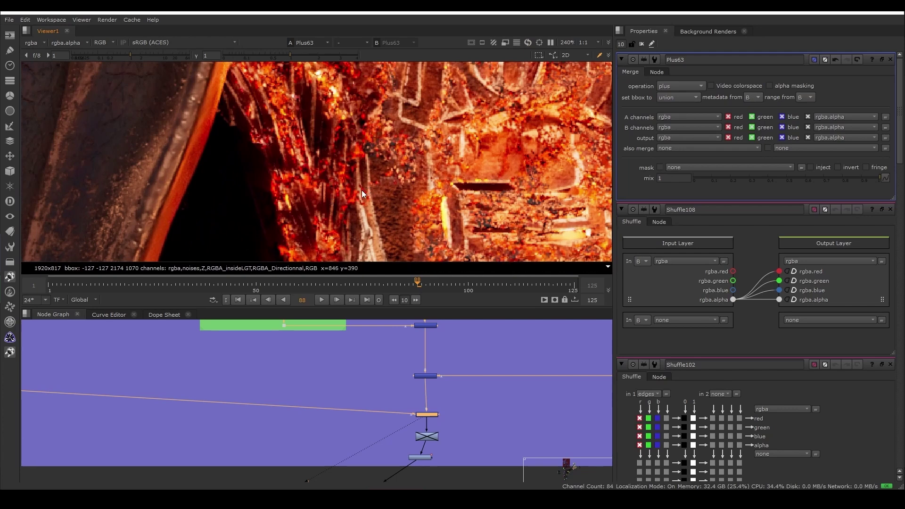
{"action": "scroll", "coordinate": [486, 194], "scroll_direction": "down", "scroll_amount": 3}
{"action": "middle_click_drag", "start_coordinate": [529, 130], "coordinate": [471, 133]}
{"action": "scroll", "coordinate": [472, 135], "scroll_direction": "down", "scroll_amount": 2}
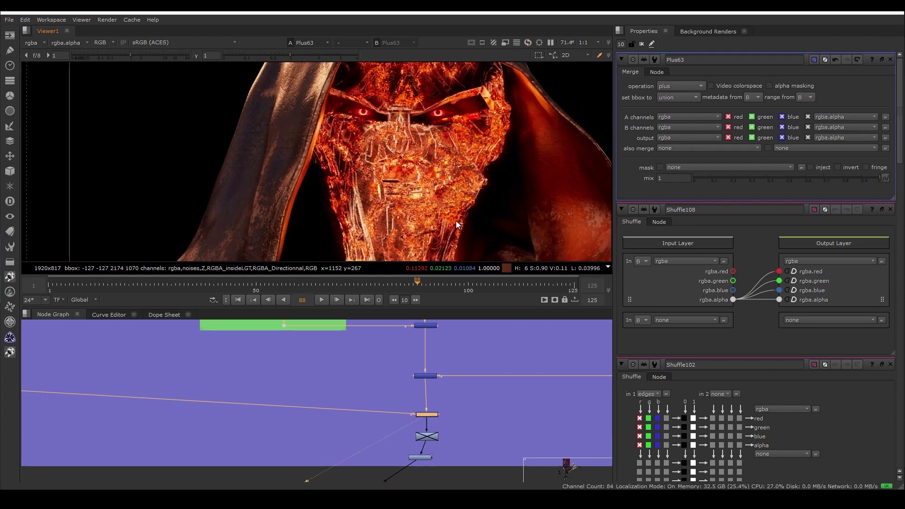
{"action": "middle_click_drag", "start_coordinate": [456, 221], "coordinate": [445, 203]}
- View ColorCorrect157 at the end of the main stack, below Plus63, and open its settings
{"action": "scroll", "coordinate": [427, 437], "scroll_direction": "down", "scroll_amount": 3}
{"action": "scroll", "coordinate": [408, 454], "scroll_direction": "down", "scroll_amount": 3}
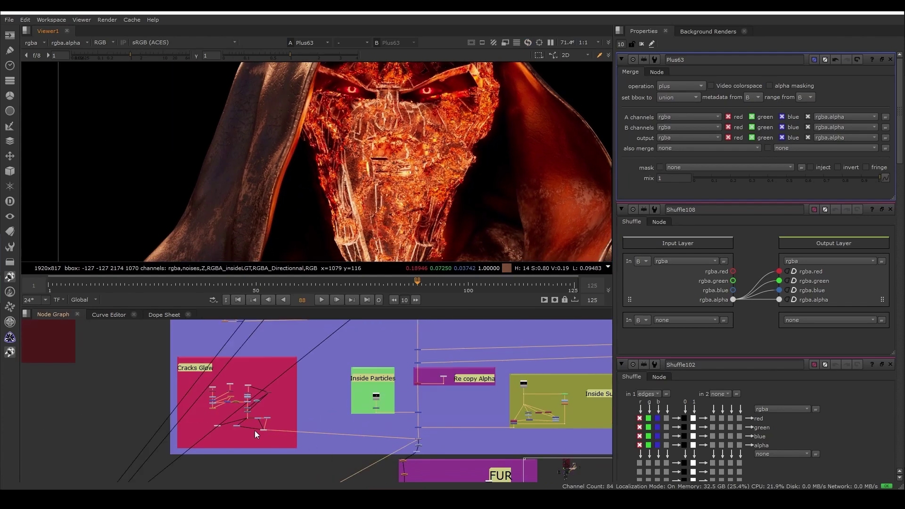
{"action": "scroll", "coordinate": [264, 420], "scroll_direction": "up", "scroll_amount": 8}
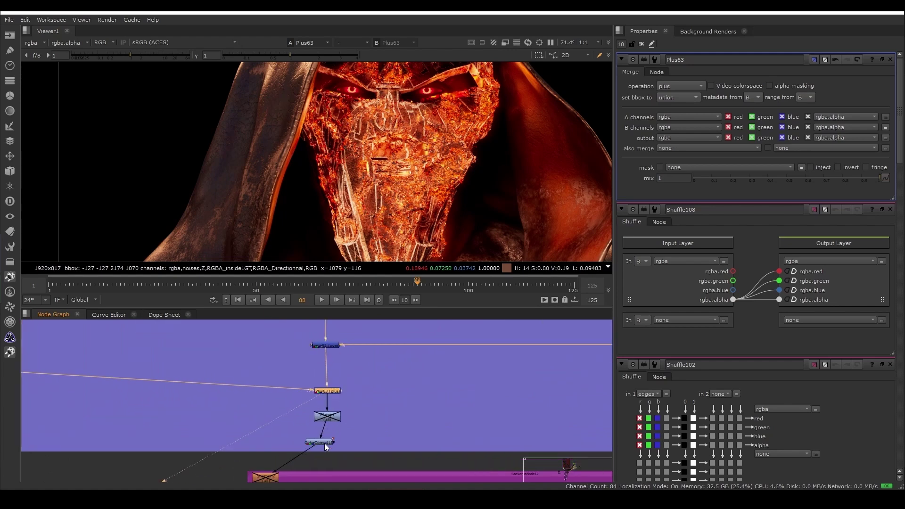
{"action": "left_click", "coordinate": [323, 443]}
{"action": "key", "text": "1"}
{"action": "double_click", "coordinate": [322, 443]}
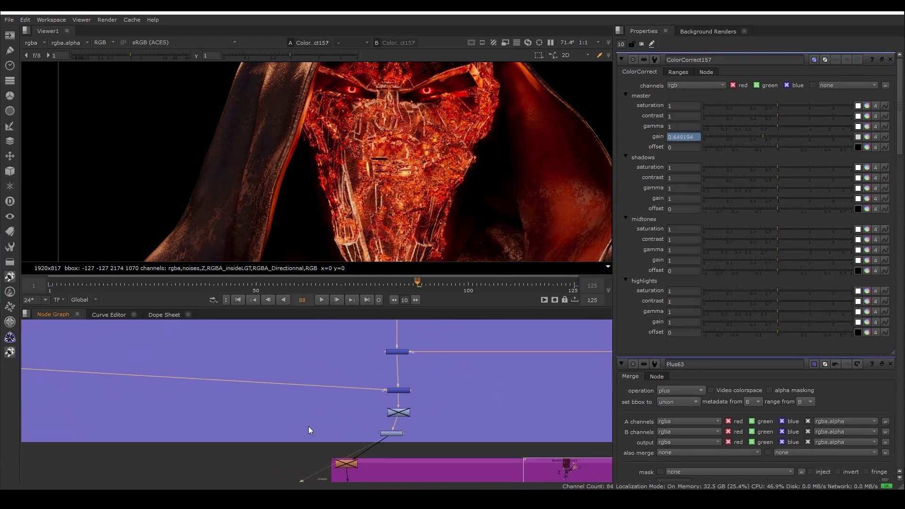
{"action": "scroll", "coordinate": [310, 430], "scroll_direction": "up", "scroll_amount": 1}
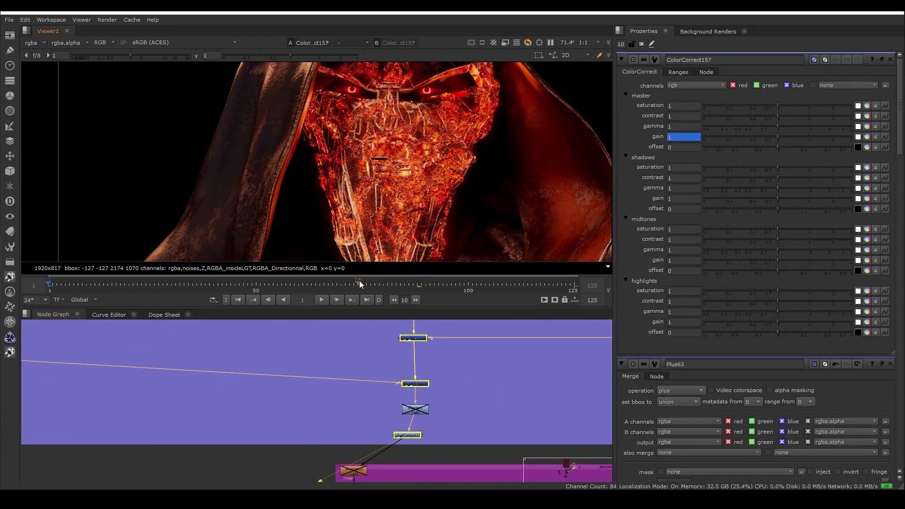
- Delete the two disabled nodes between ColorCorrect157 and the start of the FUR group
{"action": "scroll", "coordinate": [431, 394], "scroll_direction": "down", "scroll_amount": 4}
{"action": "scroll", "coordinate": [420, 414], "scroll_direction": "down", "scroll_amount": 3}
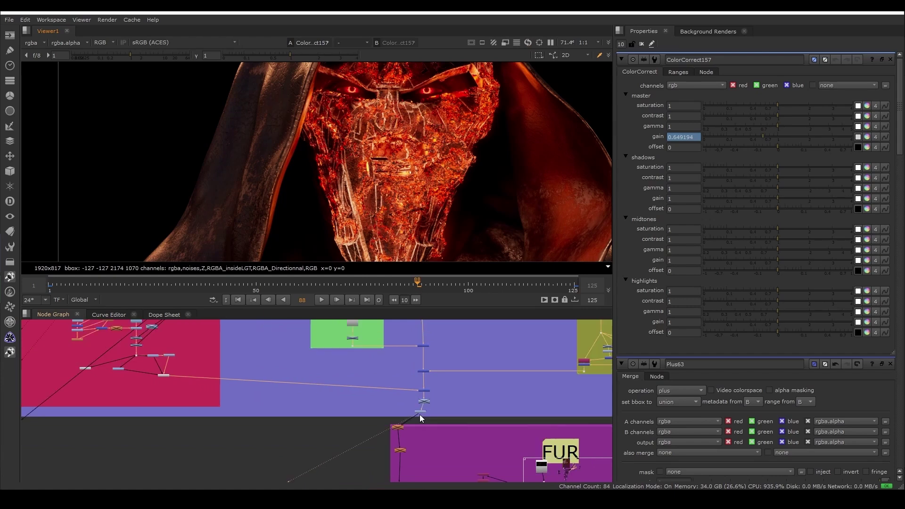
{"action": "middle_click_drag", "start_coordinate": [423, 435], "coordinate": [353, 369]}
{"action": "scroll", "coordinate": [353, 370], "scroll_direction": "up", "scroll_amount": 3}
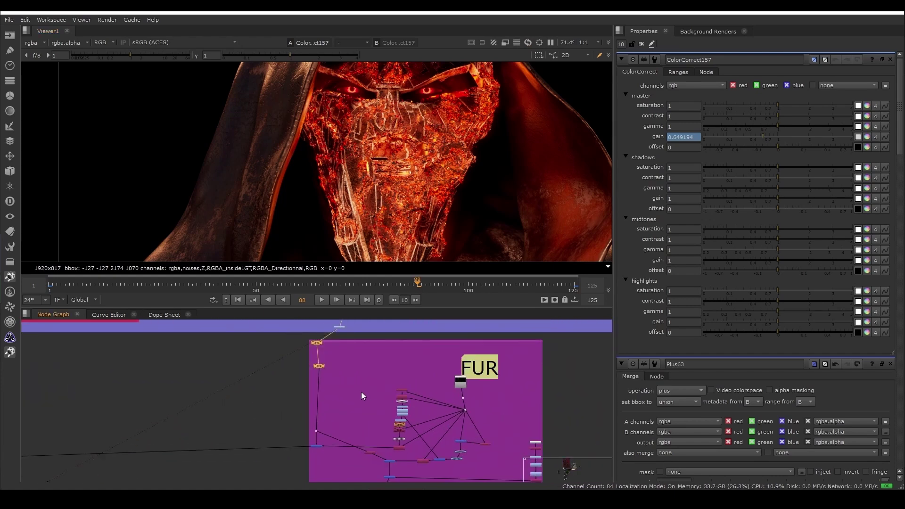
{"action": "left_click_drag", "start_coordinate": [360, 392], "coordinate": [298, 338]}
{"action": "key", "text": "Delete"}
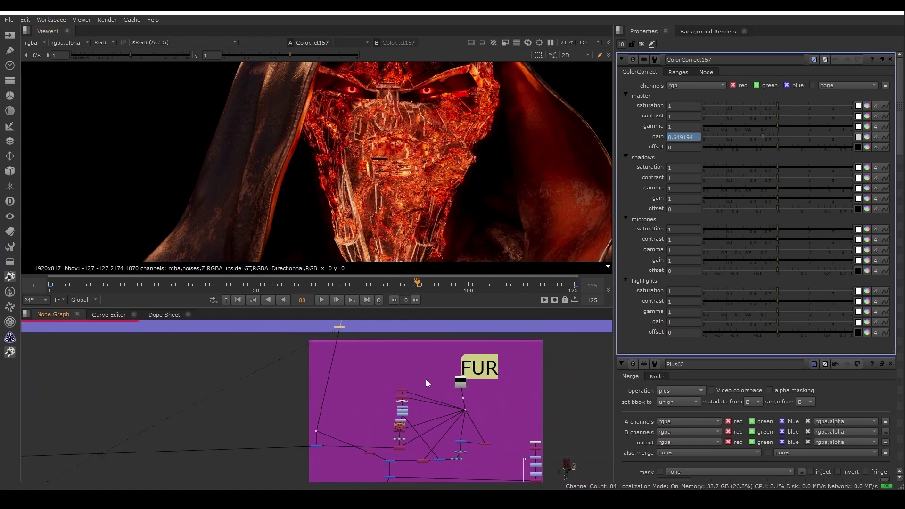
- View the FUR group's source render Read11 and open its settings
{"action": "left_click", "coordinate": [459, 384]}
{"action": "key", "text": "1"}
{"action": "double_click", "coordinate": [462, 383]}
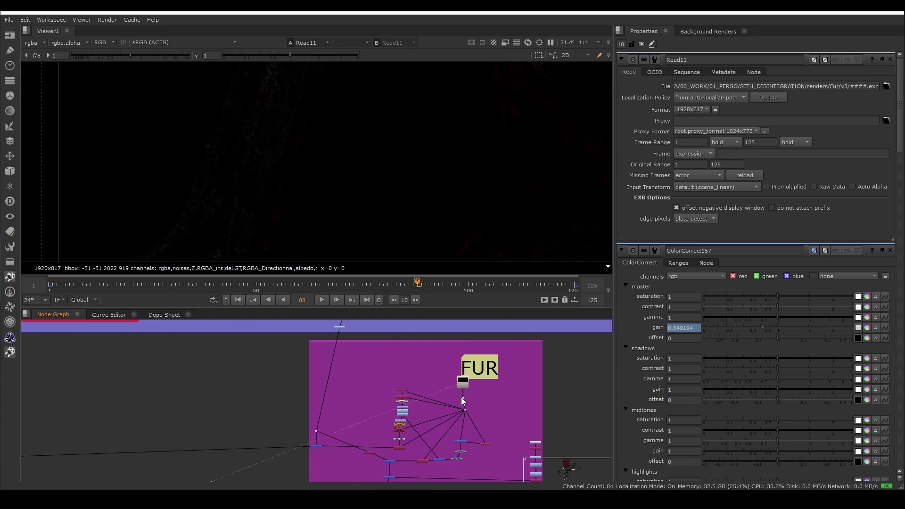
- View the FUR group's Copy4 result, followed by Merge7 where the fur joins the main stack
{"action": "scroll", "coordinate": [405, 439], "scroll_direction": "up", "scroll_amount": 2}
{"action": "left_click", "coordinate": [394, 451]}
{"action": "key", "text": "1"}
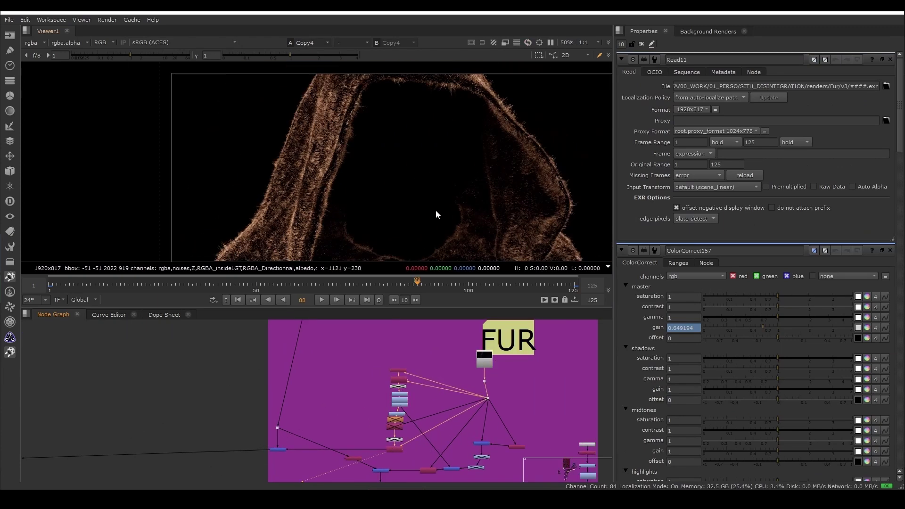
{"action": "scroll", "coordinate": [471, 198], "scroll_direction": "down", "scroll_amount": 2}
{"action": "scroll", "coordinate": [363, 191], "scroll_direction": "down", "scroll_amount": 1}
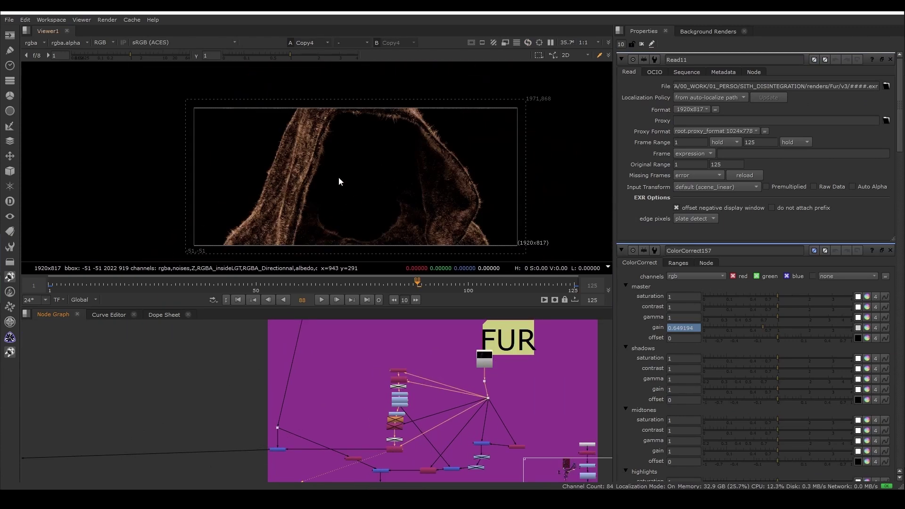
{"action": "left_click", "coordinate": [281, 451]}
{"action": "key", "text": "1"}
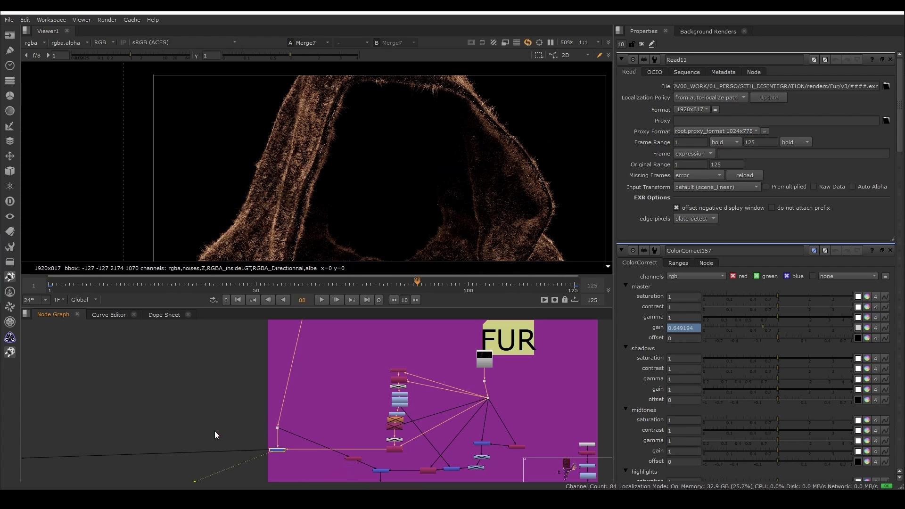
- Open the settings of Switch2 in the Inside LGT group of the main character setup
{"action": "scroll", "coordinate": [350, 421], "scroll_direction": "down", "scroll_amount": 3}
{"action": "middle_click_drag", "start_coordinate": [171, 425], "coordinate": [510, 399]}
{"action": "scroll", "coordinate": [327, 380], "scroll_direction": "up", "scroll_amount": 3}
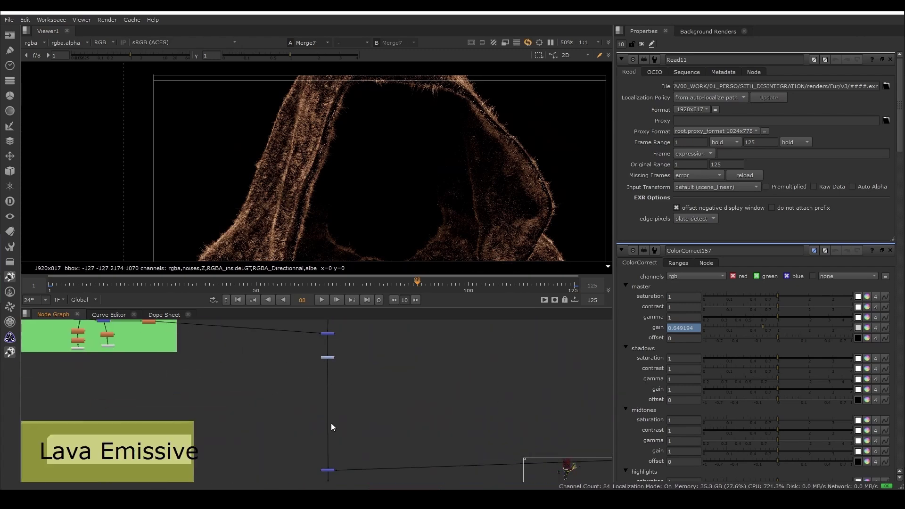
{"action": "scroll", "coordinate": [332, 423], "scroll_direction": "down", "scroll_amount": 6}
{"action": "middle_click_drag", "start_coordinate": [488, 407], "coordinate": [287, 397]}
{"action": "scroll", "coordinate": [429, 369], "scroll_direction": "up", "scroll_amount": 6}
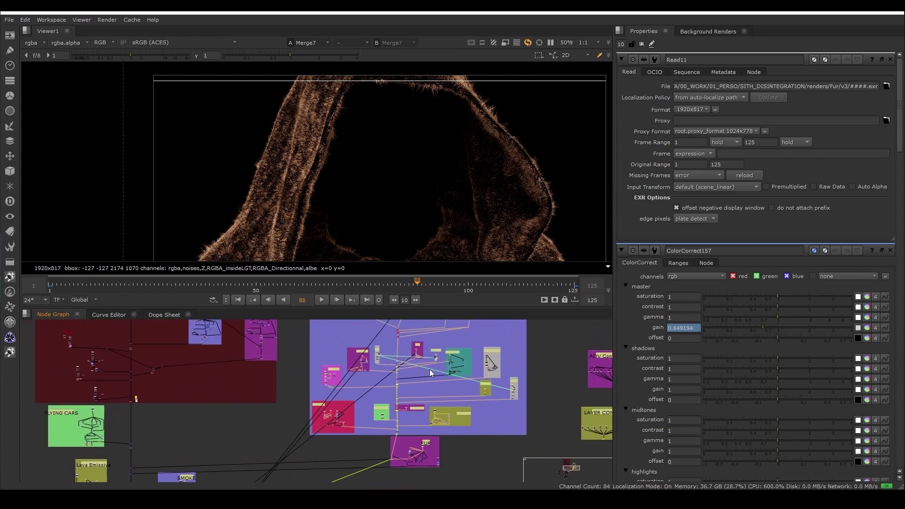
{"action": "scroll", "coordinate": [434, 354], "scroll_direction": "up", "scroll_amount": 5}
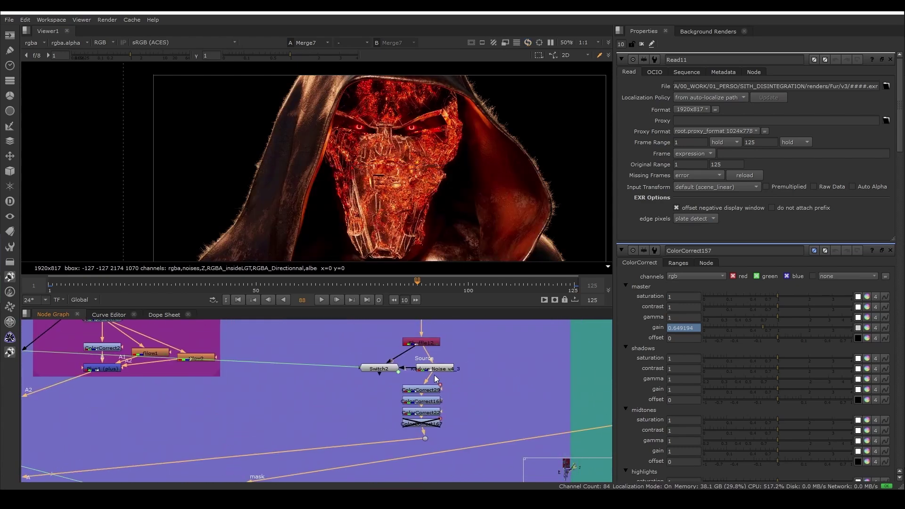
{"action": "scroll", "coordinate": [387, 374], "scroll_direction": "down", "scroll_amount": 2}
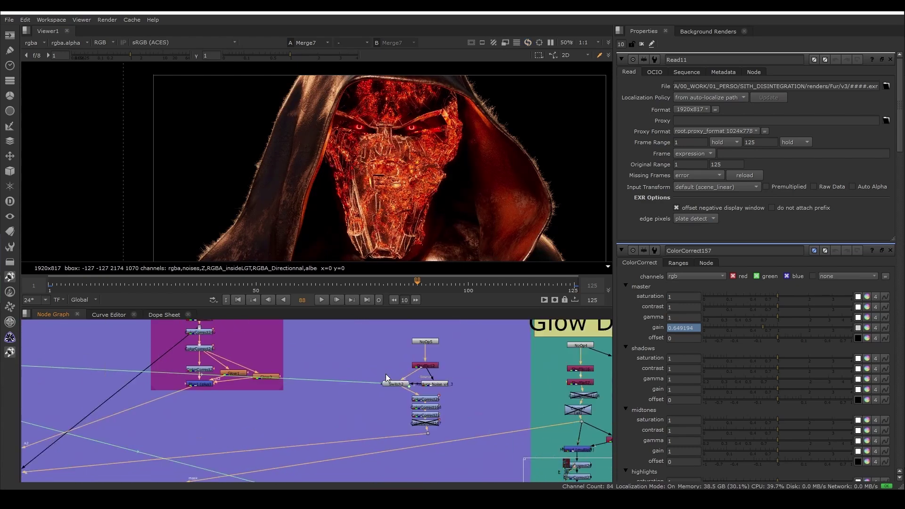
{"action": "scroll", "coordinate": [386, 374], "scroll_direction": "up", "scroll_amount": 1}
{"action": "double_click", "coordinate": [394, 383]}
{"action": "scroll", "coordinate": [393, 383], "scroll_direction": "down", "scroll_amount": 5}
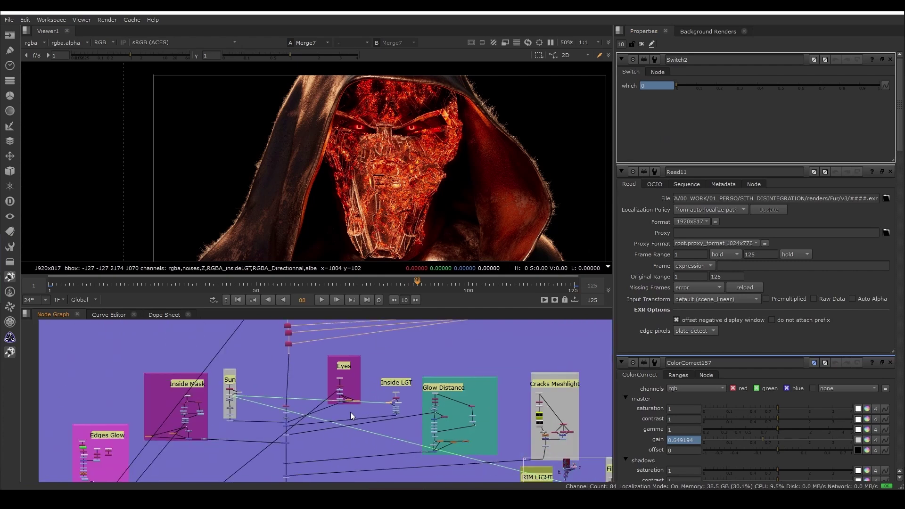
- View Merge1 on the main stack above the SMOKE group and examine the full composite frame
{"action": "middle_click_drag", "start_coordinate": [350, 412], "coordinate": [530, 309]}
{"action": "scroll", "coordinate": [204, 441], "scroll_direction": "up", "scroll_amount": 5}
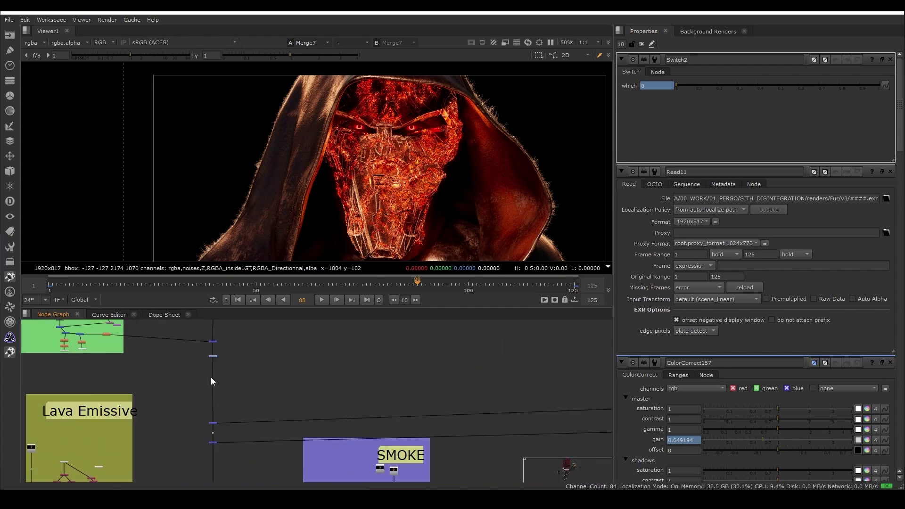
{"action": "left_click", "coordinate": [208, 426]}
{"action": "key", "text": "1"}
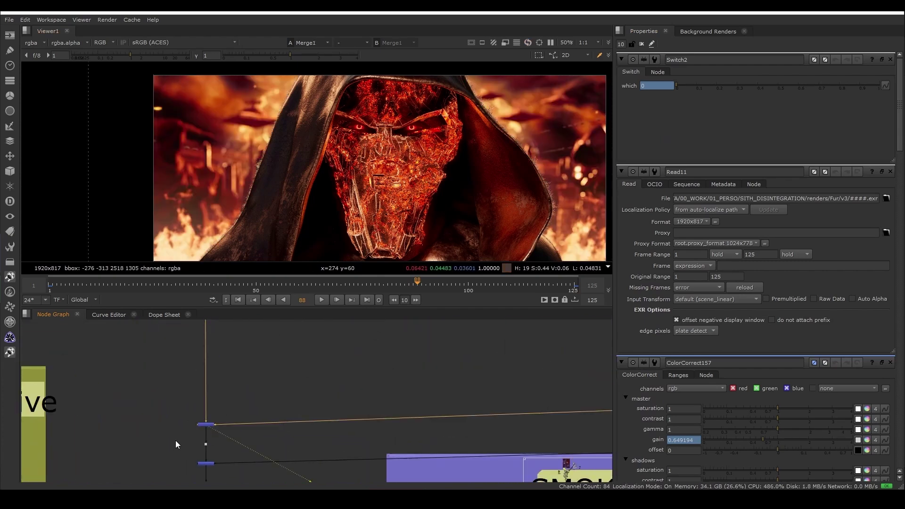
{"action": "scroll", "coordinate": [335, 229], "scroll_direction": "down", "scroll_amount": 2}
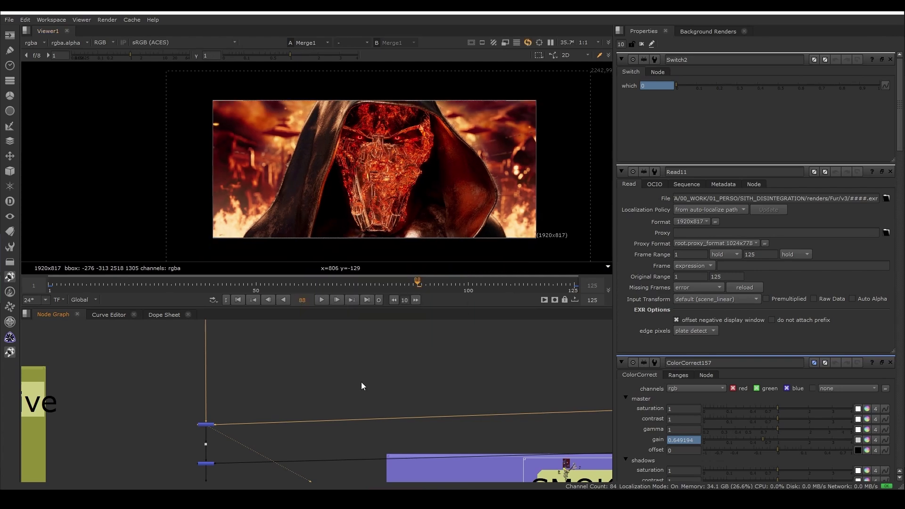
- View Merge5, directly below Merge1 on the main stack
{"action": "middle_click_drag", "start_coordinate": [275, 423], "coordinate": [318, 370]}
{"action": "scroll", "coordinate": [329, 413], "scroll_direction": "down", "scroll_amount": 4}
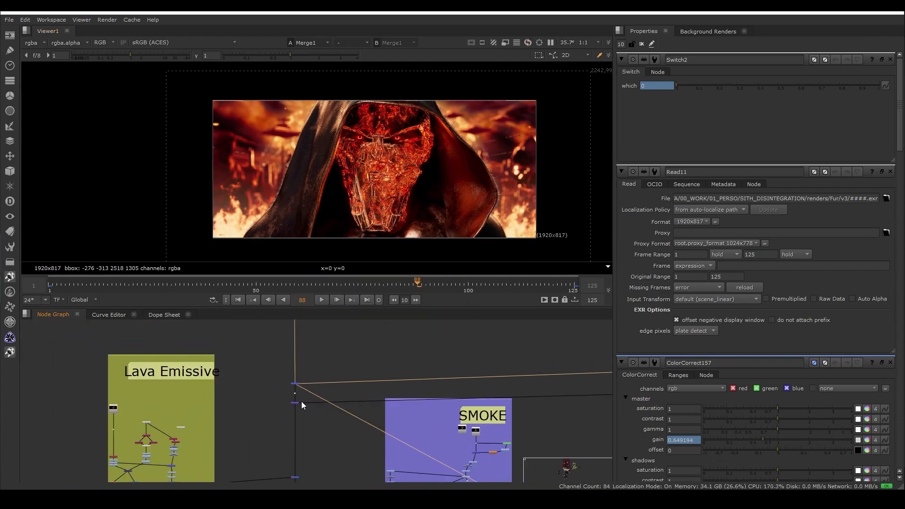
{"action": "scroll", "coordinate": [297, 405], "scroll_direction": "up", "scroll_amount": 2}
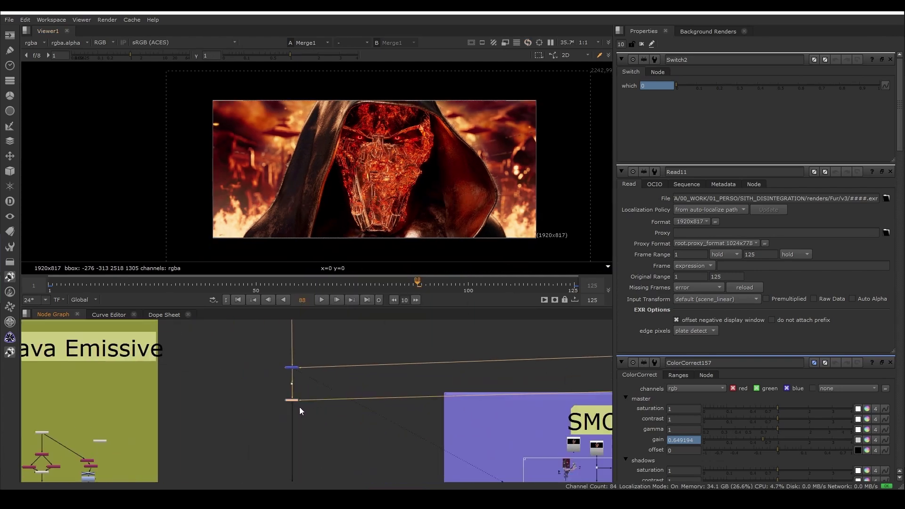
{"action": "scroll", "coordinate": [296, 403], "scroll_direction": "down", "scroll_amount": 3}
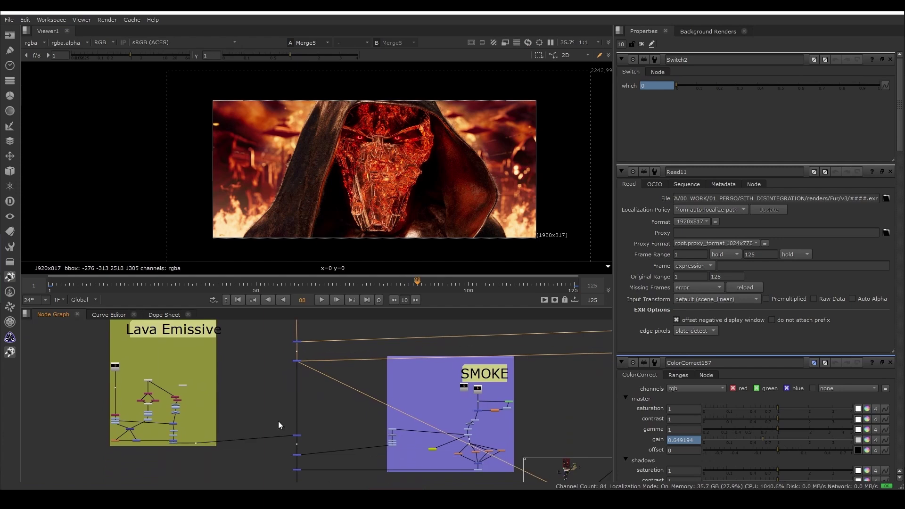
- View the Lava Emissive group's source render Read55 up close and raise the viewer gain to 9.5
{"action": "middle_click_drag", "start_coordinate": [200, 386], "coordinate": [222, 394]}
{"action": "scroll", "coordinate": [141, 370], "scroll_direction": "up", "scroll_amount": 2}
{"action": "left_click", "coordinate": [139, 374]}
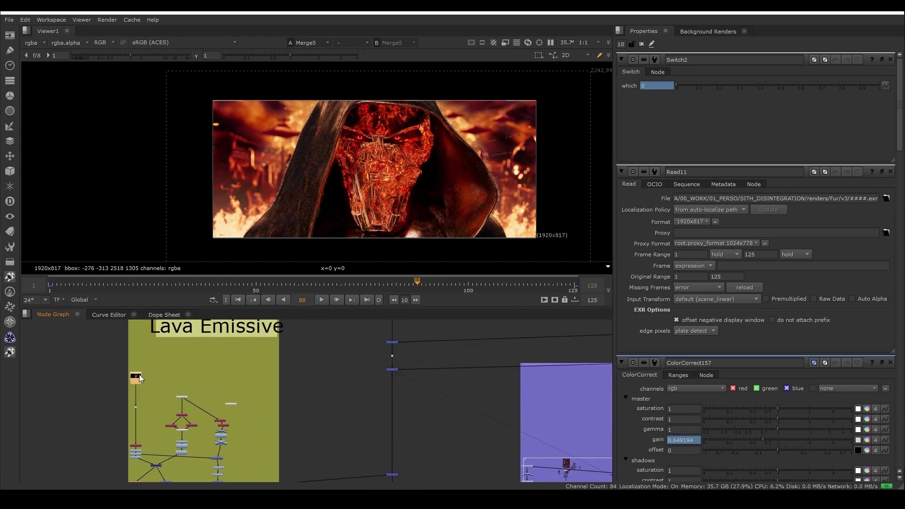
{"action": "key", "text": "1"}
{"action": "scroll", "coordinate": [235, 406], "scroll_direction": "up", "scroll_amount": 2}
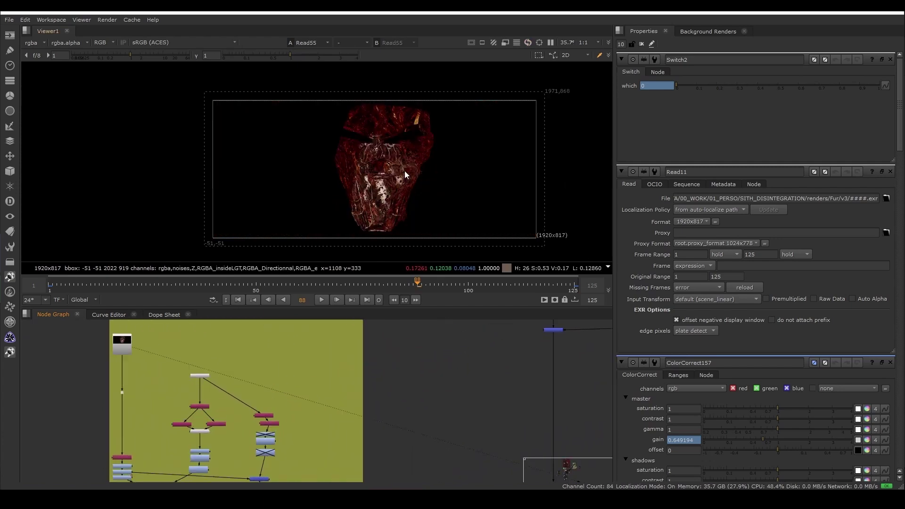
{"action": "scroll", "coordinate": [404, 170], "scroll_direction": "up", "scroll_amount": 4}
{"action": "scroll", "coordinate": [387, 183], "scroll_direction": "down", "scroll_amount": 2}
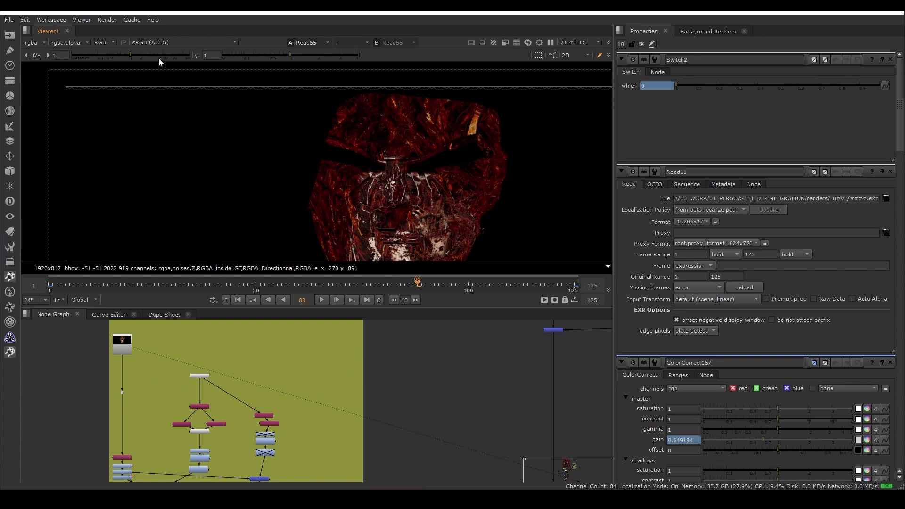
{"action": "mouse_move", "coordinate": [159, 56]}
{"action": "left_mouse_down"}
{"action": "mouse_move", "coordinate": [150, 55]}
{"action": "mouse_move", "coordinate": [163, 56]}
{"action": "left_mouse_up"}
{"action": "middle_click_drag", "start_coordinate": [336, 188], "coordinate": [309, 139]}
- View Shuffle139, the emission pass below Read55, framed in full, and open its settings
{"action": "scroll", "coordinate": [176, 421], "scroll_direction": "up", "scroll_amount": 2}
{"action": "left_click", "coordinate": [138, 369]}
{"action": "key", "text": "1"}
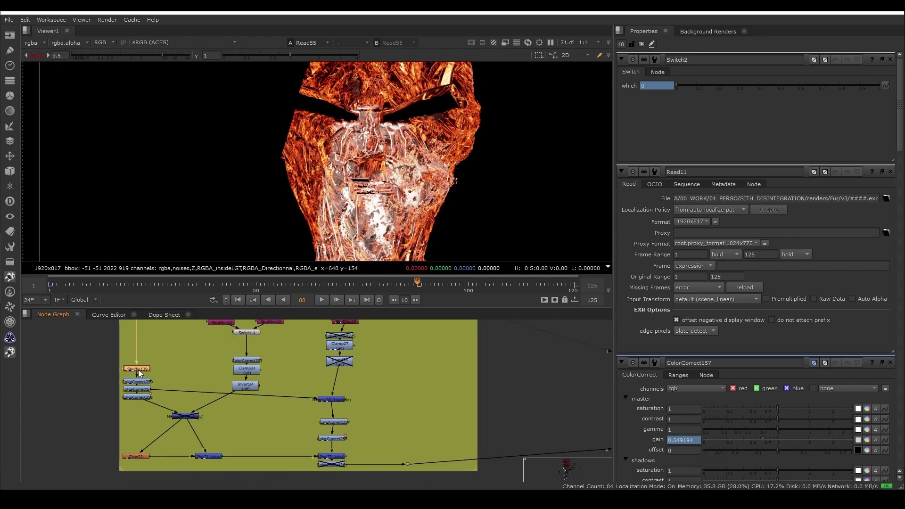
{"action": "double_click", "coordinate": [138, 370]}
{"action": "key", "text": "f"}
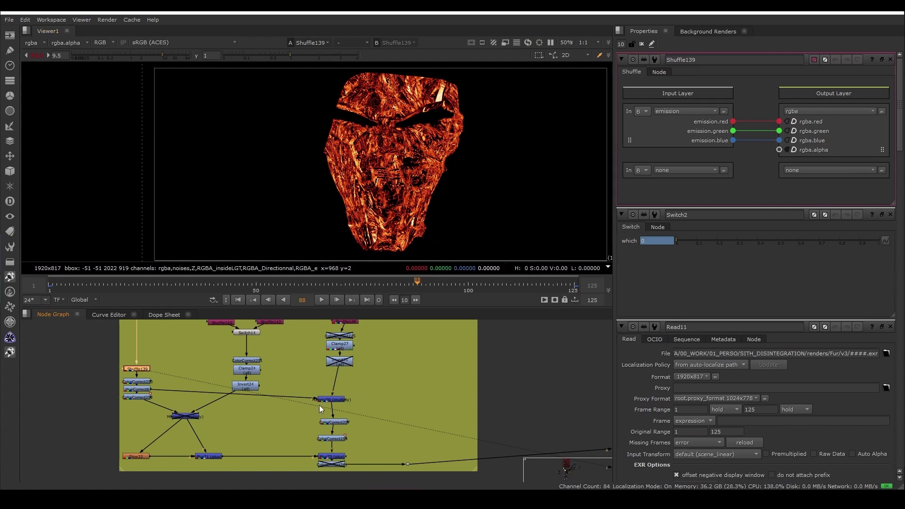
- View NoOp46 above the Lava Emissive mask branches, open its settings and shift the node slightly sideways
{"action": "middle_click_drag", "start_coordinate": [342, 326], "coordinate": [347, 451]}
{"action": "scroll", "coordinate": [316, 387], "scroll_direction": "up", "scroll_amount": 1}
{"action": "double_click", "coordinate": [245, 384]}
{"action": "key", "text": "1"}
{"action": "left_click_drag", "start_coordinate": [245, 384], "coordinate": [274, 384]}
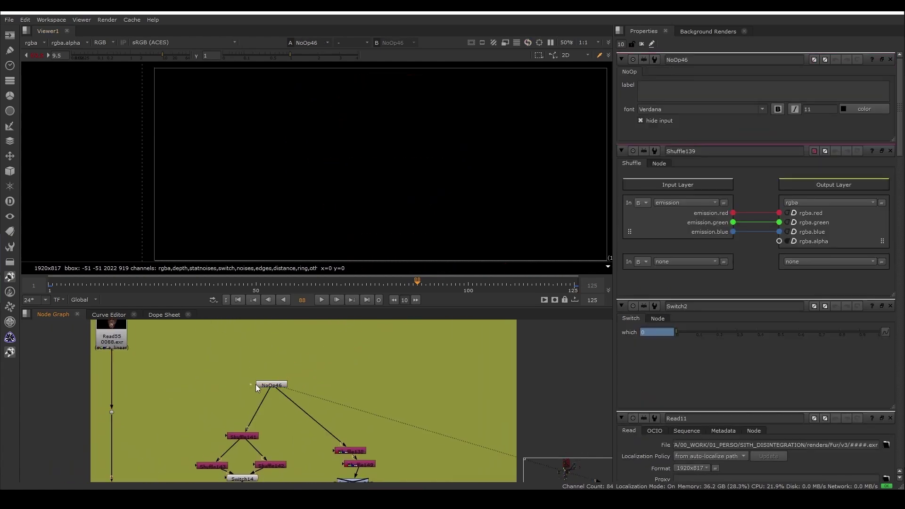
- View Shuffle141 and Shuffle143 in the noise mask branch and reset the viewer gain to 1
{"action": "left_click", "coordinate": [240, 439]}
{"action": "key", "text": "1"}
{"action": "middle_click_drag", "start_coordinate": [236, 441], "coordinate": [262, 380]}
{"action": "scroll", "coordinate": [234, 403], "scroll_direction": "up", "scroll_amount": 1}
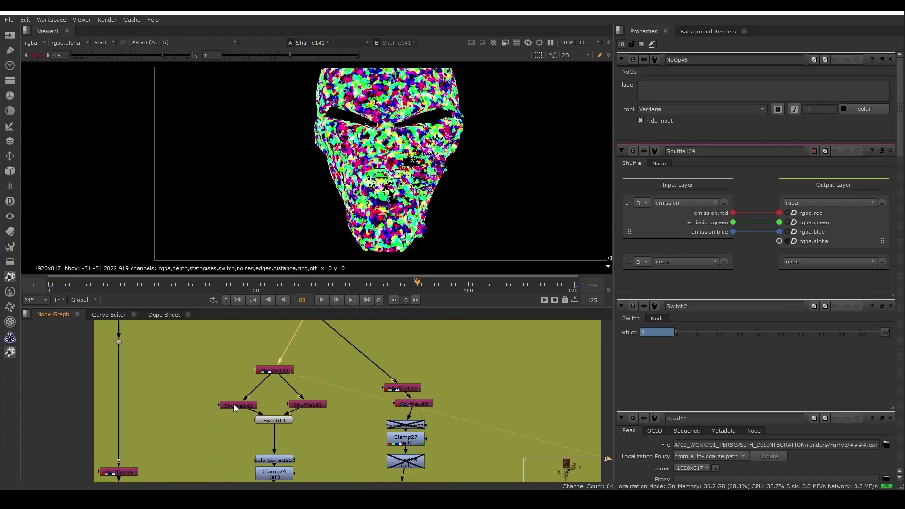
{"action": "left_click", "coordinate": [236, 405]}
{"action": "key", "text": "1"}
{"action": "left_click", "coordinate": [37, 55]}
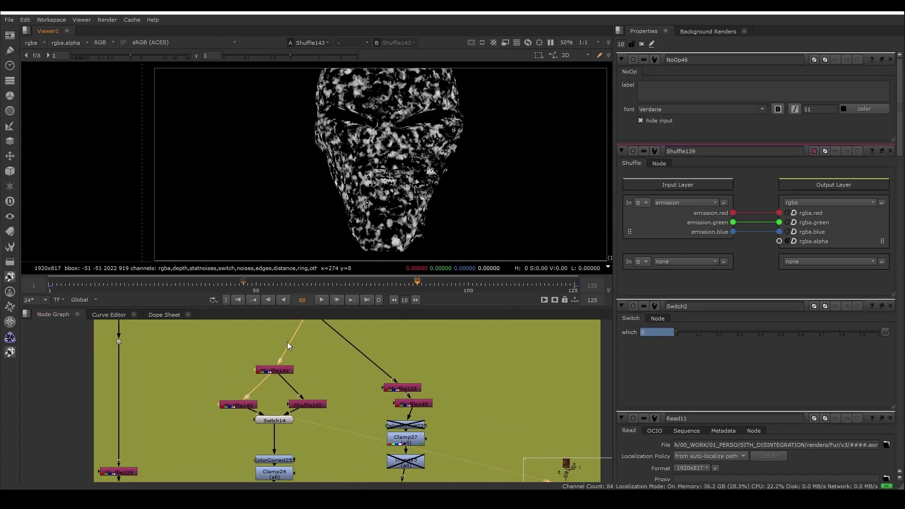
- View the distance pass in Shuffle135, line the node up above Shuffle149 and open its settings
{"action": "left_click", "coordinate": [403, 389]}
{"action": "key", "text": "1"}
{"action": "left_click_drag", "start_coordinate": [403, 389], "coordinate": [423, 385]}
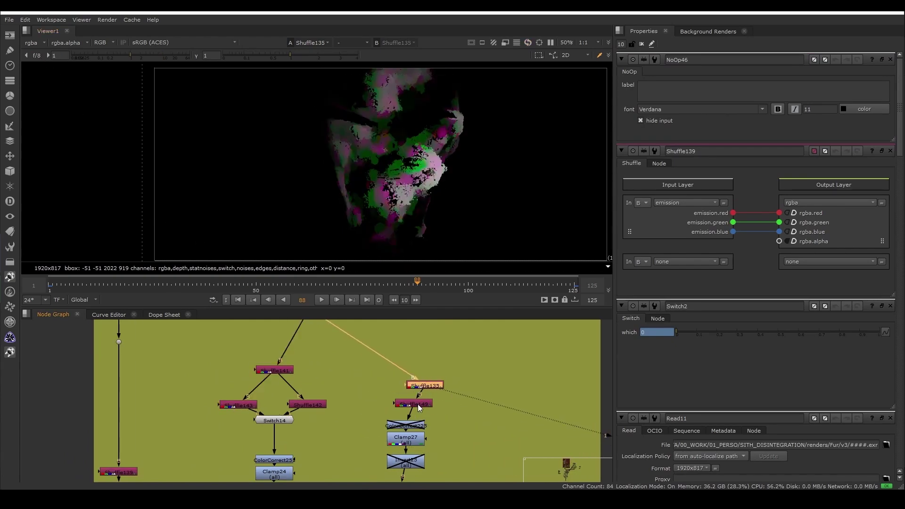
{"action": "double_click", "coordinate": [424, 385]}
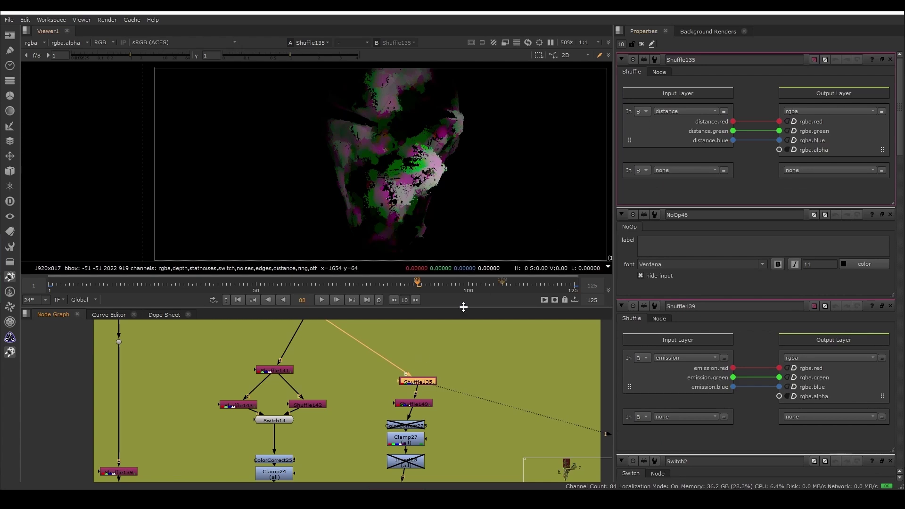
- View Shuffle149 in the distance branch, followed by the Merge100 multiply below it
{"action": "scroll", "coordinate": [418, 406], "scroll_direction": "up", "scroll_amount": 1}
{"action": "left_click", "coordinate": [417, 404]}
{"action": "key", "text": "1"}
{"action": "scroll", "coordinate": [425, 420], "scroll_direction": "down", "scroll_amount": 4}
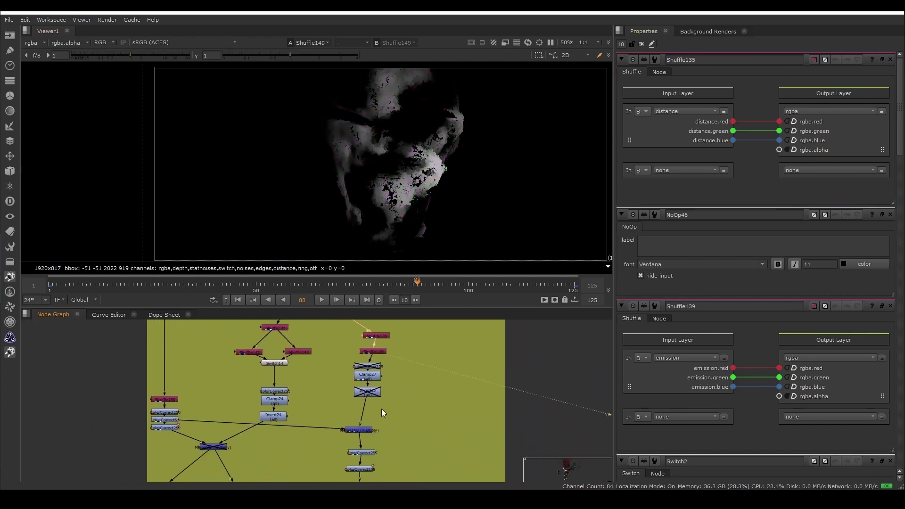
{"action": "left_click", "coordinate": [360, 430]}
{"action": "key", "text": "1"}
{"action": "mouse_move", "coordinate": [395, 442]}
{"action": "middle_mouse_down"}
{"action": "mouse_move", "coordinate": [363, 389]}
{"action": "mouse_move", "coordinate": [371, 446]}
{"action": "mouse_move", "coordinate": [384, 438]}
{"action": "middle_mouse_up"}
{"action": "scroll", "coordinate": [292, 398], "scroll_direction": "up", "scroll_amount": 4}
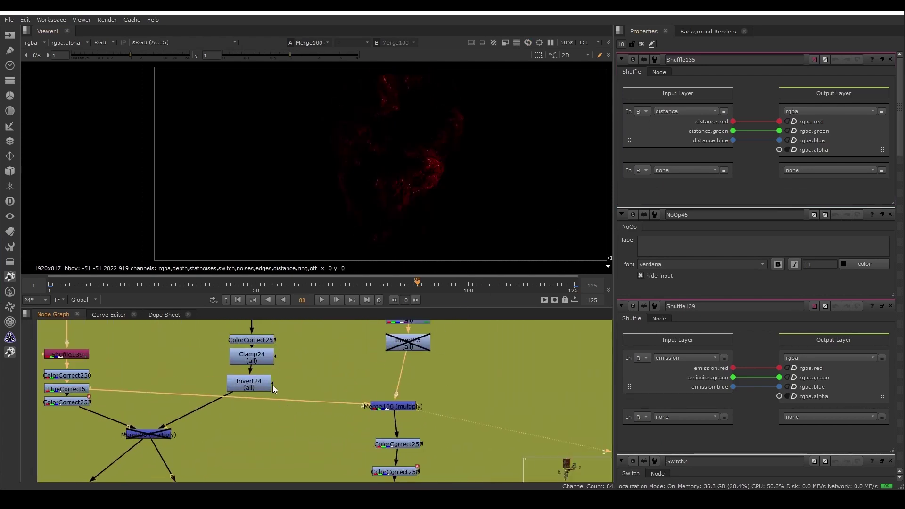
- Compare Invert24, HueCorrect6 and the disabled Invert25 with the Merge100 multiply result
{"action": "left_click", "coordinate": [264, 385]}
{"action": "key", "text": "1"}
{"action": "left_click", "coordinate": [391, 405]}
{"action": "key", "text": "1"}
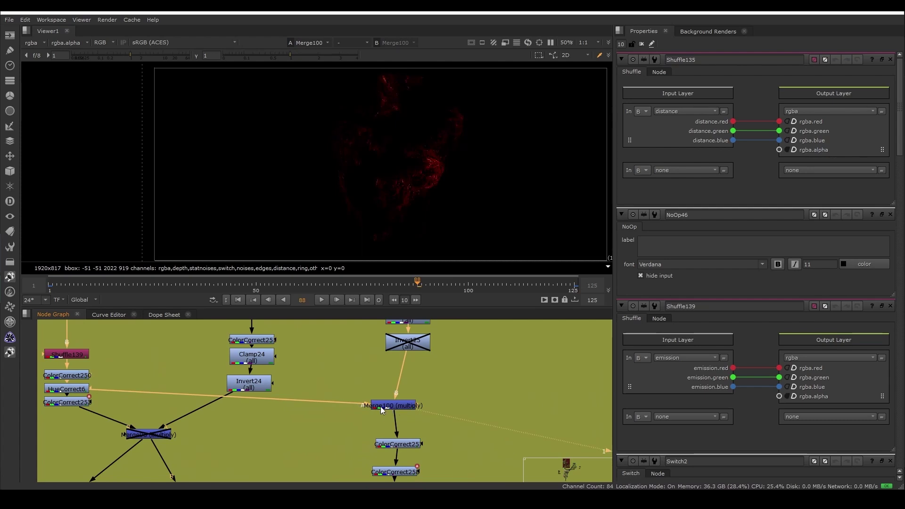
{"action": "left_click", "coordinate": [81, 389]}
{"action": "key", "text": "1"}
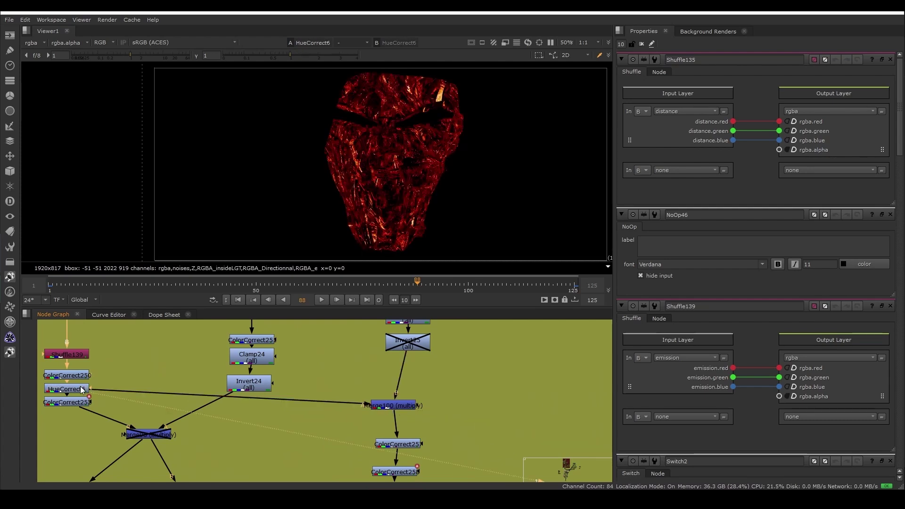
{"action": "left_click", "coordinate": [388, 405]}
{"action": "key", "text": "1"}
{"action": "left_click", "coordinate": [407, 343]}
{"action": "key", "text": "1"}
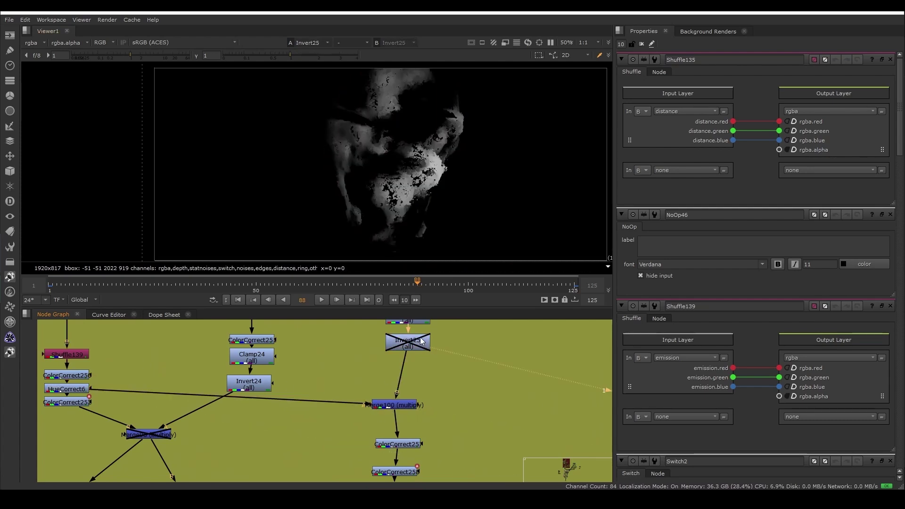
{"action": "left_click", "coordinate": [395, 405]}
{"action": "key", "text": "1"}
- View Plus71, which adds Glow22 to the emission at the end of the Lava Emissive group
{"action": "scroll", "coordinate": [322, 437], "scroll_direction": "down", "scroll_amount": 2}
{"action": "middle_click_drag", "start_coordinate": [376, 480], "coordinate": [374, 384]}
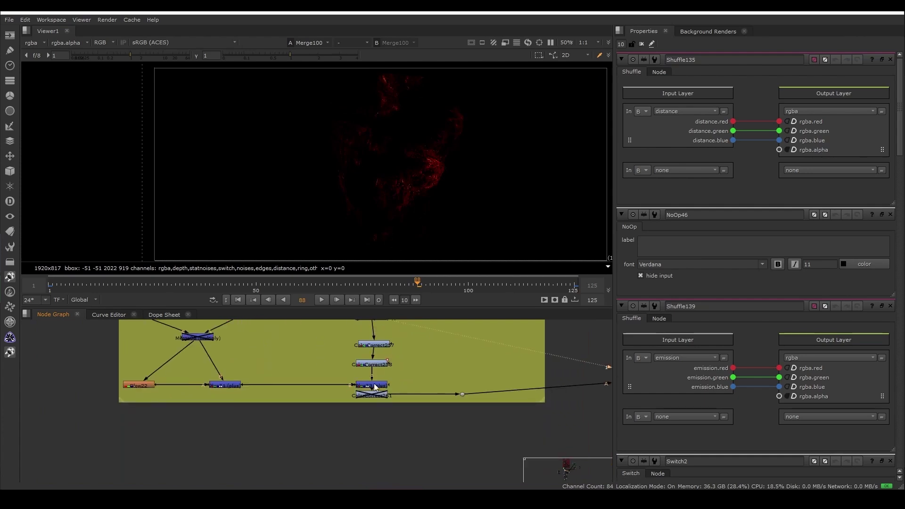
{"action": "middle_click_drag", "start_coordinate": [585, 422], "coordinate": [553, 440]}
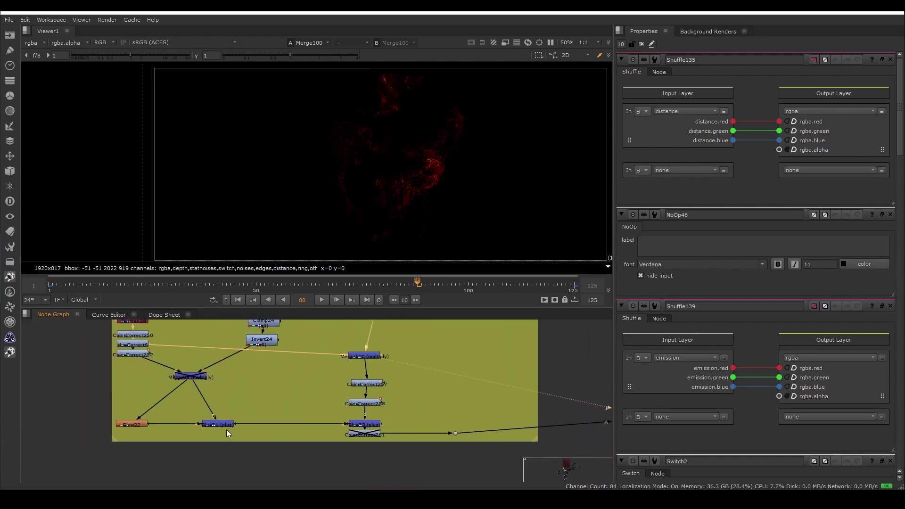
{"action": "left_click", "coordinate": [218, 424]}
{"action": "key", "text": "1"}
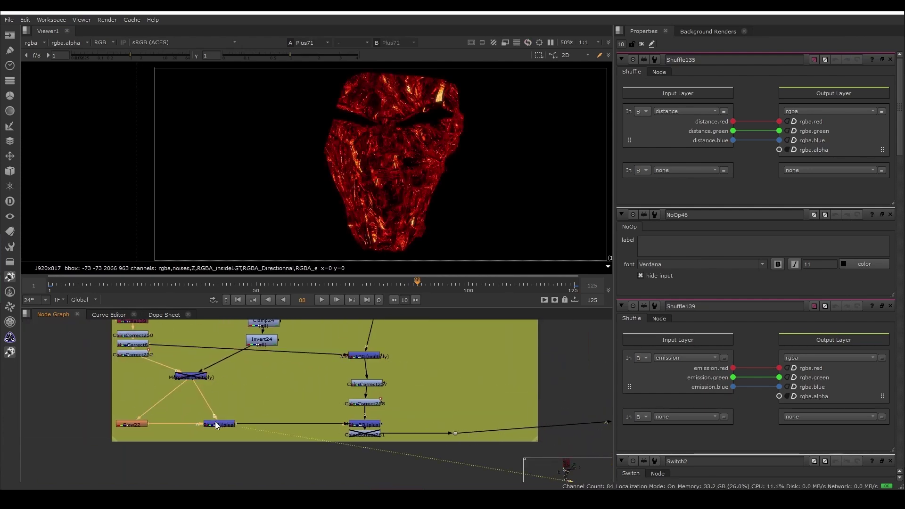
- Open the settings of the disabled multiply node Merge98 and view the Plus73 result
{"action": "scroll", "coordinate": [189, 396], "scroll_direction": "up", "scroll_amount": 2}
{"action": "double_click", "coordinate": [194, 370]}
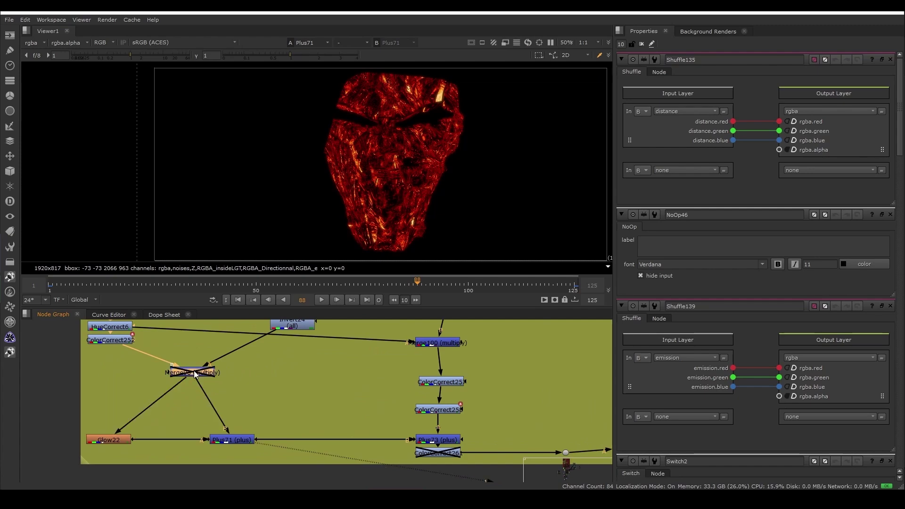
{"action": "scroll", "coordinate": [262, 438], "scroll_direction": "down", "scroll_amount": 2}
{"action": "scroll", "coordinate": [262, 436], "scroll_direction": "up", "scroll_amount": 2}
{"action": "left_click", "coordinate": [439, 434]}
{"action": "key", "text": "1"}
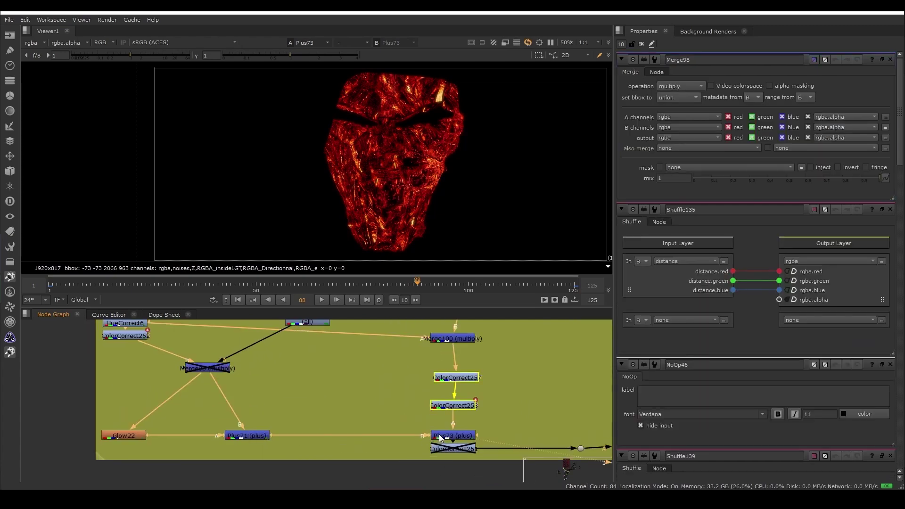
- Open the settings of ColorCorrect252 below HueCorrect6 in the emission branch
{"action": "scroll", "coordinate": [405, 434], "scroll_direction": "down", "scroll_amount": 3}
{"action": "scroll", "coordinate": [329, 425], "scroll_direction": "up", "scroll_amount": 2}
{"action": "double_click", "coordinate": [244, 357]}
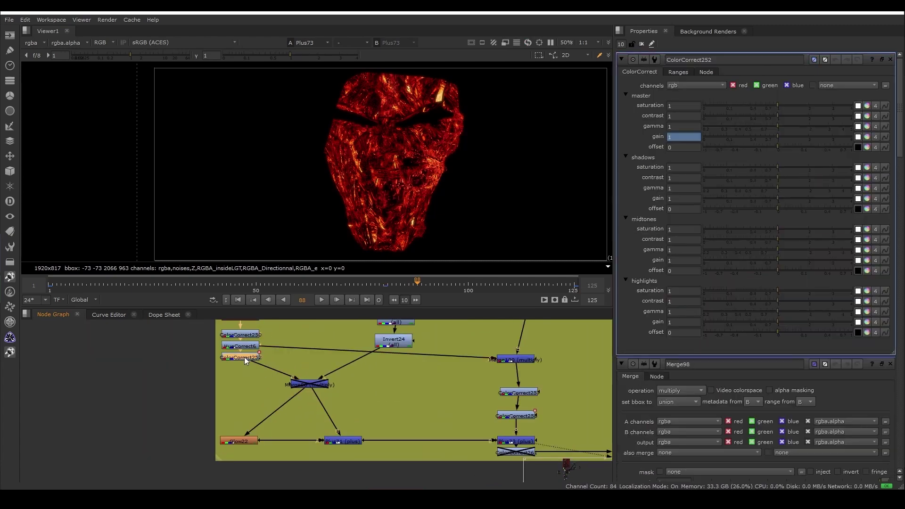
- Scrub back through frame 21 to frame 8 to check ColorCorrect252's animated gain on the lava emission
{"action": "left_click", "coordinate": [132, 285]}
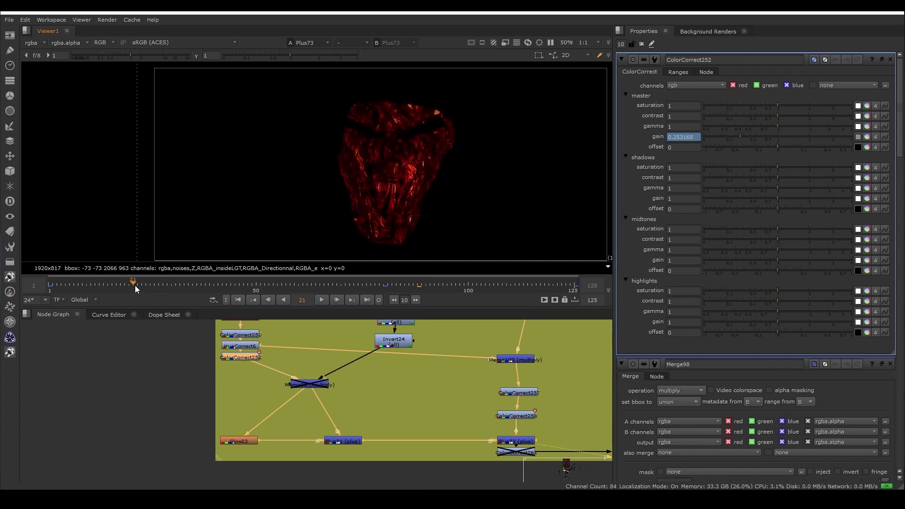
{"action": "left_click", "coordinate": [99, 284]}
{"action": "left_click", "coordinate": [79, 284]}
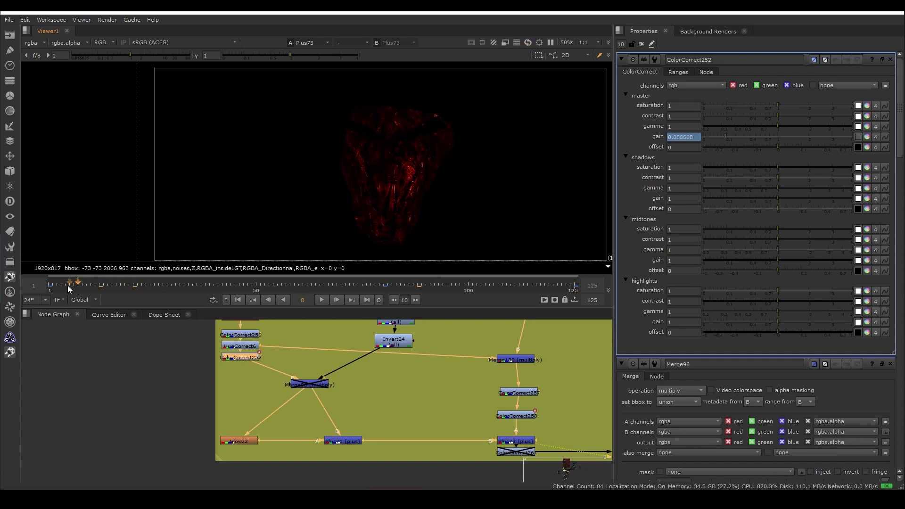
- Compare the Plus71 and Plus73 results at the end of the Lava Emissive group
{"action": "scroll", "coordinate": [356, 466], "scroll_direction": "down", "scroll_amount": 2}
{"action": "scroll", "coordinate": [471, 450], "scroll_direction": "up", "scroll_amount": 1}
{"action": "left_click", "coordinate": [325, 448]}
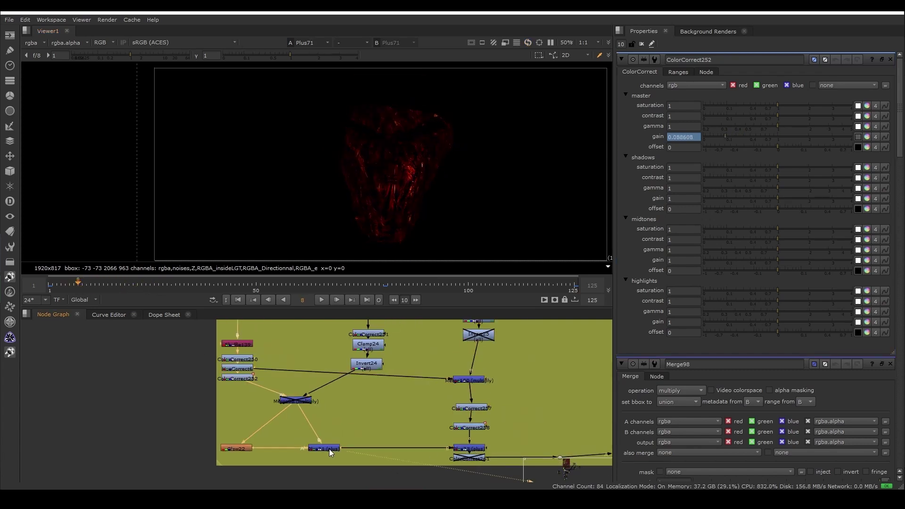
{"action": "key", "text": "1"}
{"action": "left_click", "coordinate": [469, 448]}
{"action": "key", "text": "1"}
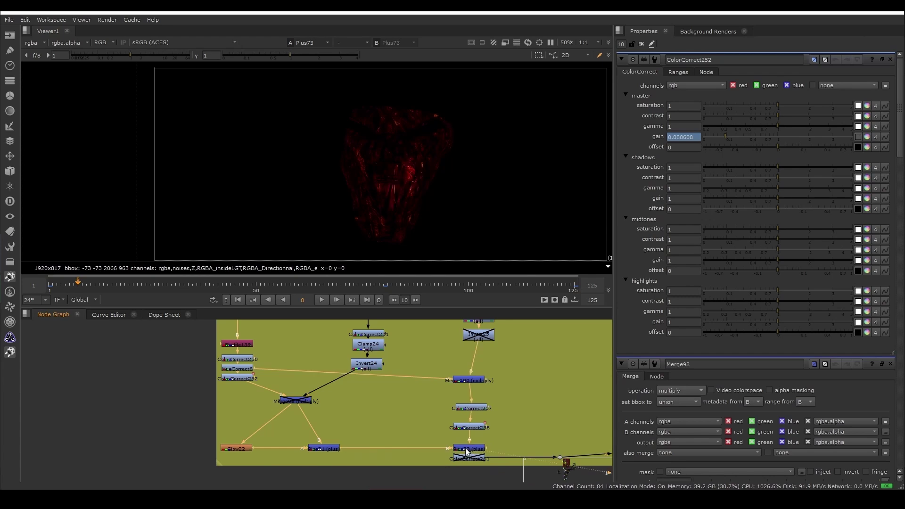
- Go to frame 28, open the settings of Merge97 where Lava Emissive joins the main pipe, and view its result
{"action": "left_click", "coordinate": [161, 293]}
{"action": "scroll", "coordinate": [442, 455], "scroll_direction": "down", "scroll_amount": 2}
{"action": "middle_click_drag", "start_coordinate": [520, 436], "coordinate": [357, 387]}
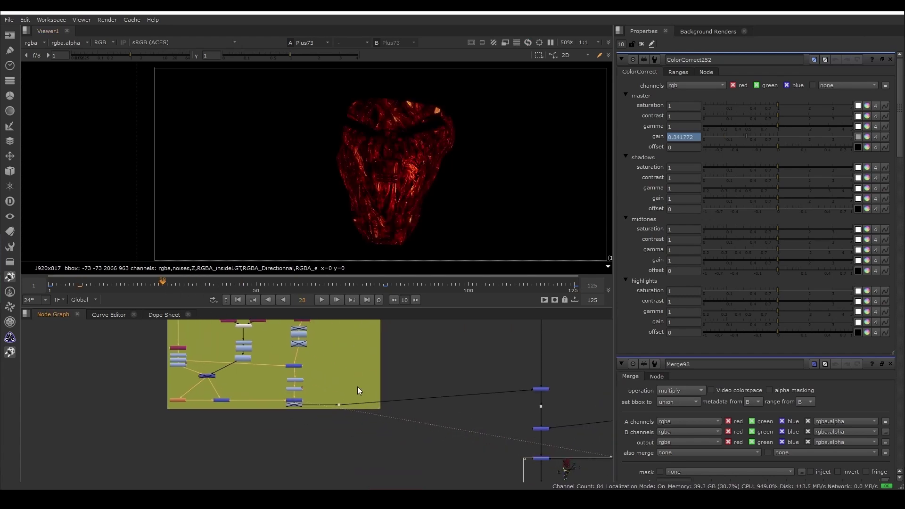
{"action": "scroll", "coordinate": [536, 403], "scroll_direction": "up", "scroll_amount": 1}
{"action": "left_click", "coordinate": [536, 385]}
{"action": "double_click", "coordinate": [539, 384]}
{"action": "key", "text": "1"}
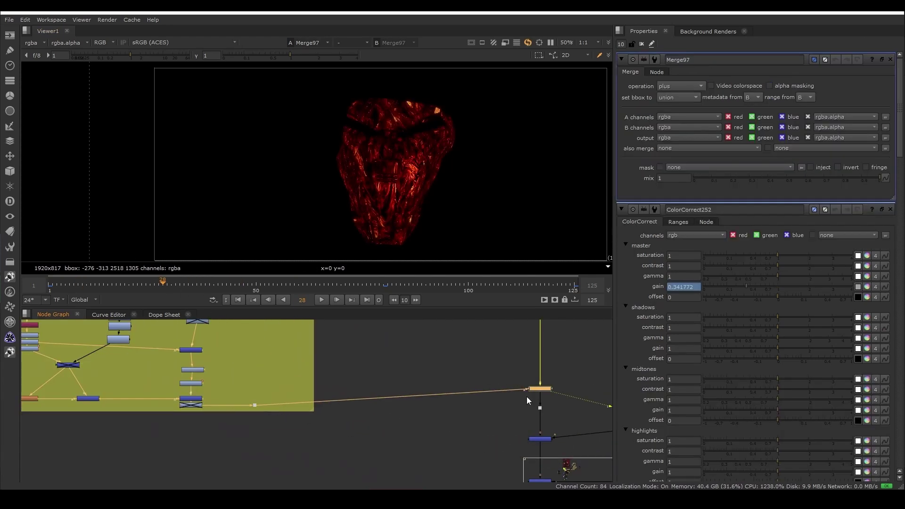
- Locate the Inside LGT branch next to the Eyes group and open the settings of its Switch2 node
{"action": "scroll", "coordinate": [547, 389], "scroll_direction": "up", "scroll_amount": 2}
{"action": "scroll", "coordinate": [514, 404], "scroll_direction": "down", "scroll_amount": 4}
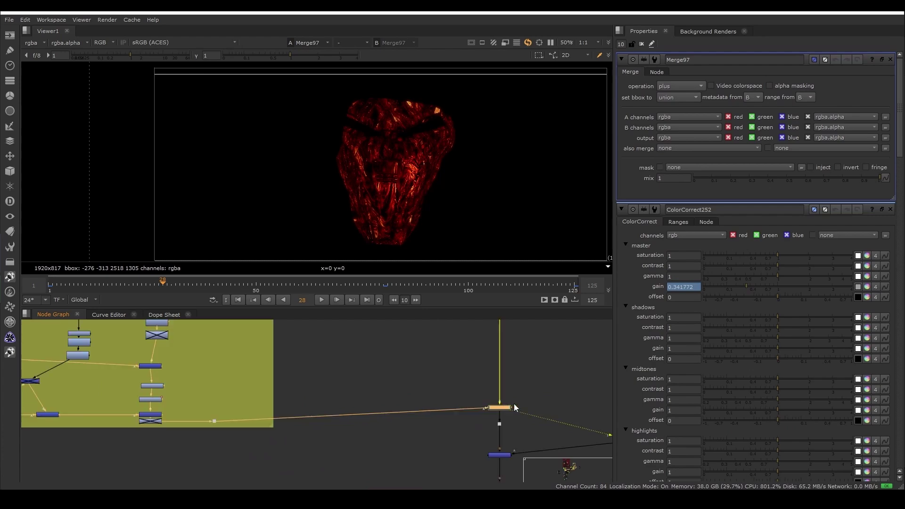
{"action": "scroll", "coordinate": [446, 352], "scroll_direction": "down", "scroll_amount": 3}
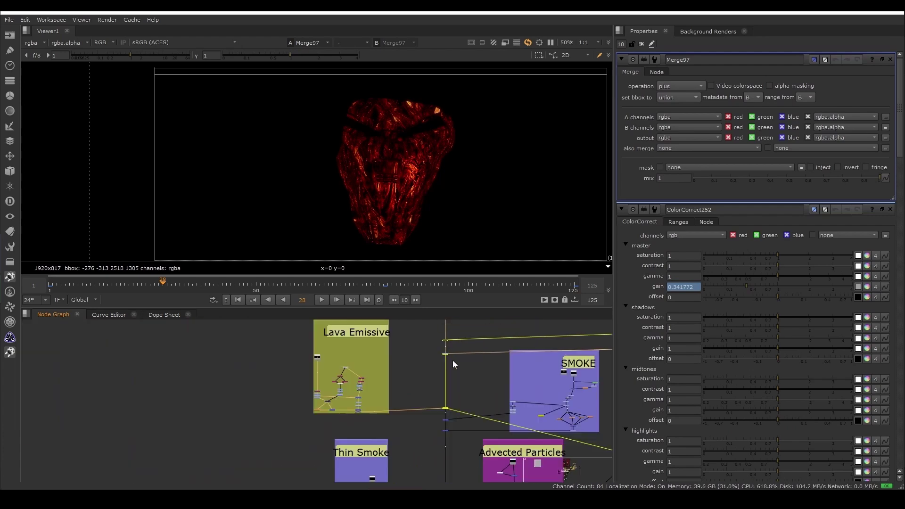
{"action": "scroll", "coordinate": [452, 351], "scroll_direction": "down", "scroll_amount": 4}
{"action": "middle_click_drag", "start_coordinate": [487, 372], "coordinate": [317, 470]}
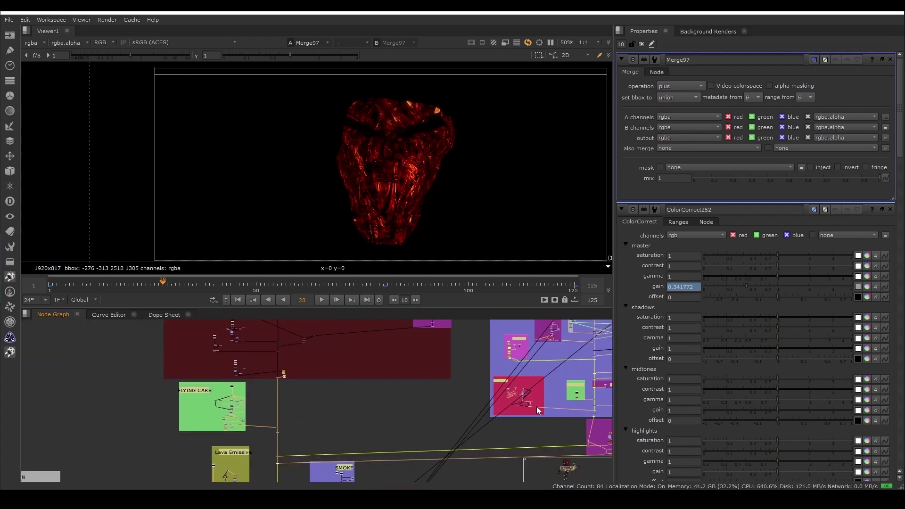
{"action": "middle_click_drag", "start_coordinate": [579, 344], "coordinate": [400, 409]}
{"action": "scroll", "coordinate": [431, 399], "scroll_direction": "up", "scroll_amount": 3}
{"action": "scroll", "coordinate": [457, 380], "scroll_direction": "up", "scroll_amount": 4}
{"action": "scroll", "coordinate": [458, 386], "scroll_direction": "down", "scroll_amount": 5}
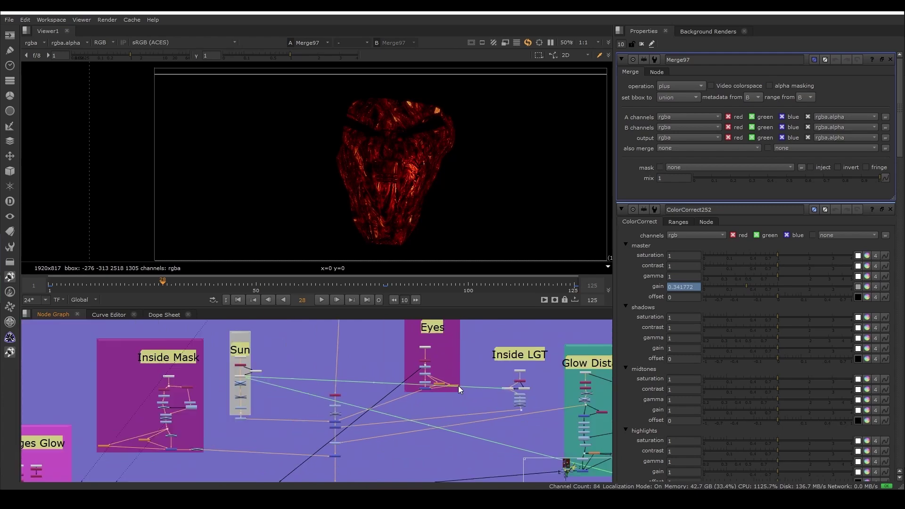
{"action": "scroll", "coordinate": [479, 396], "scroll_direction": "up", "scroll_amount": 3}
{"action": "scroll", "coordinate": [479, 397], "scroll_direction": "up", "scroll_amount": 4}
{"action": "double_click", "coordinate": [438, 390]}
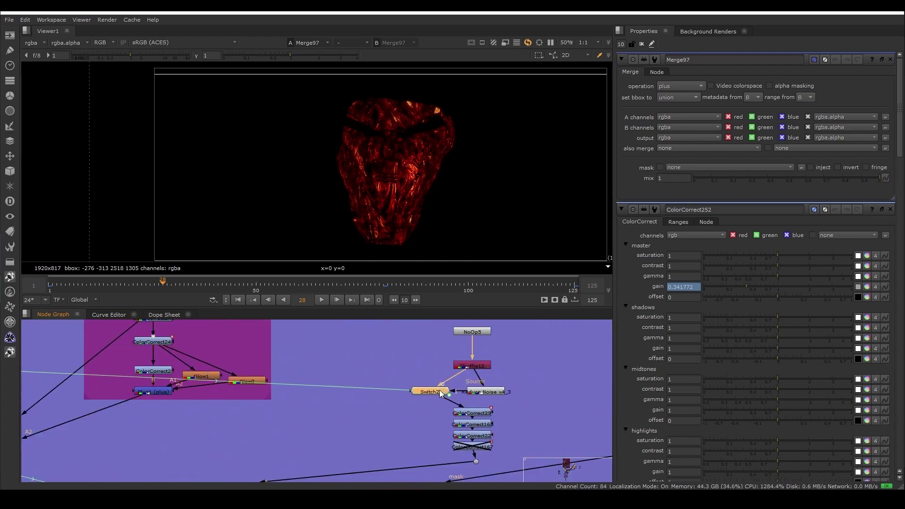
- Return to the main pipe beside Lava Emissive and view Merge5, the merge above Merge97
{"action": "scroll", "coordinate": [431, 393], "scroll_direction": "down", "scroll_amount": 8}
{"action": "middle_click_drag", "start_coordinate": [430, 393], "coordinate": [423, 334]}
{"action": "scroll", "coordinate": [403, 206], "scroll_direction": "up", "scroll_amount": 1}
{"action": "scroll", "coordinate": [386, 353], "scroll_direction": "down", "scroll_amount": 4}
{"action": "scroll", "coordinate": [354, 389], "scroll_direction": "down", "scroll_amount": 2}
{"action": "scroll", "coordinate": [194, 401], "scroll_direction": "up", "scroll_amount": 6}
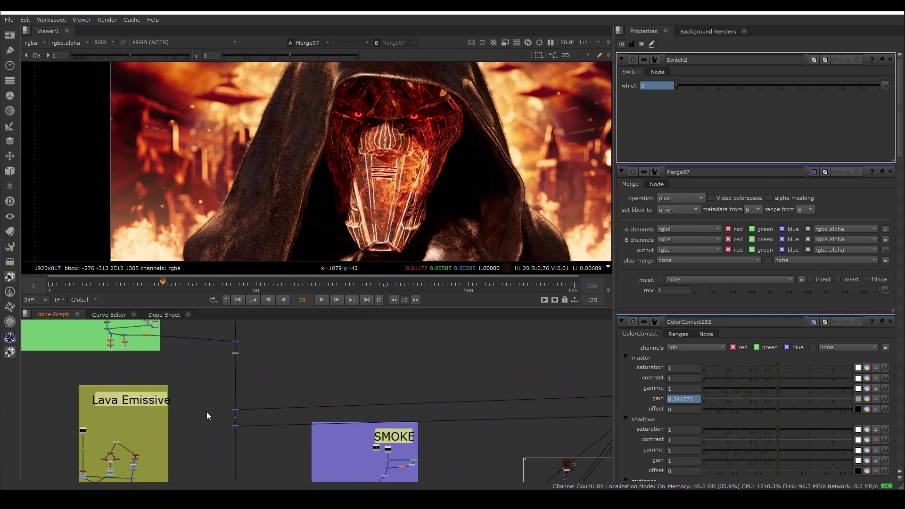
{"action": "middle_click_drag", "start_coordinate": [206, 411], "coordinate": [309, 367]}
{"action": "scroll", "coordinate": [309, 367], "scroll_direction": "up", "scroll_amount": 2}
{"action": "left_click", "coordinate": [314, 324]}
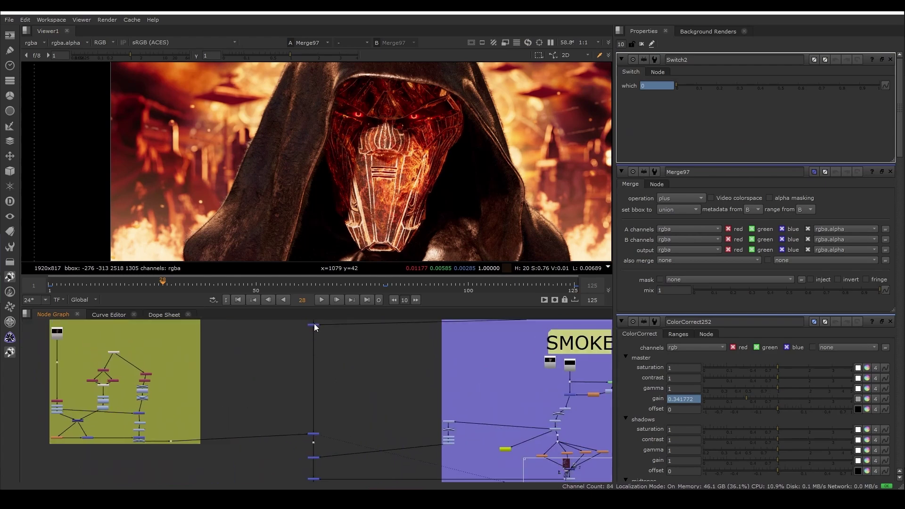
{"action": "key", "text": "1"}
- Compare Merge97 with Merge5 in close-up on the mask to judge the lava emissive contribution
{"action": "scroll", "coordinate": [314, 433], "scroll_direction": "up", "scroll_amount": 3}
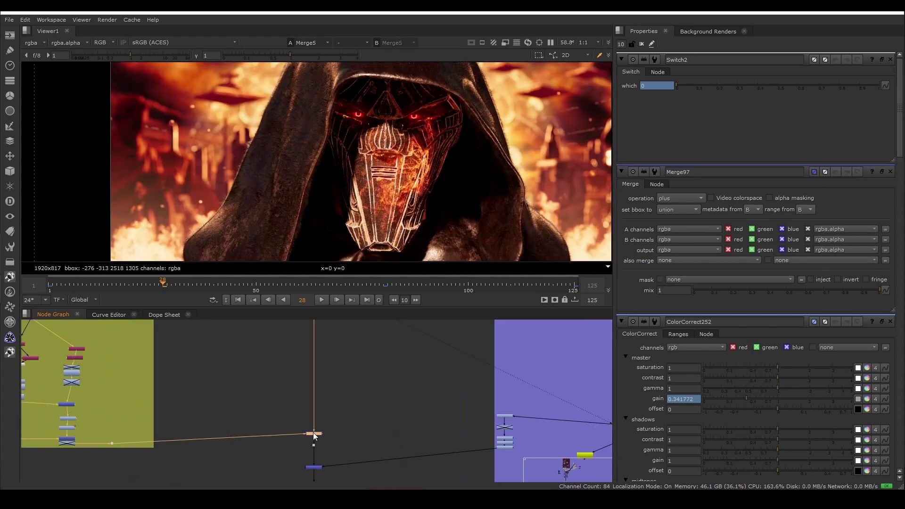
{"action": "scroll", "coordinate": [428, 116], "scroll_direction": "up", "scroll_amount": 2}
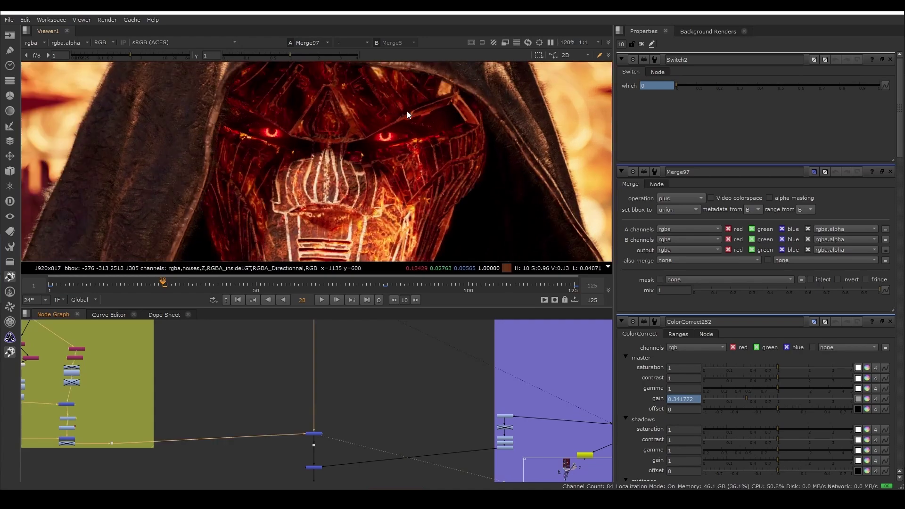
{"action": "key", "text": "2"}
{"action": "key", "text": "1"}
{"action": "key", "text": "2"}
{"action": "scroll", "coordinate": [414, 187], "scroll_direction": "up", "scroll_amount": 2}
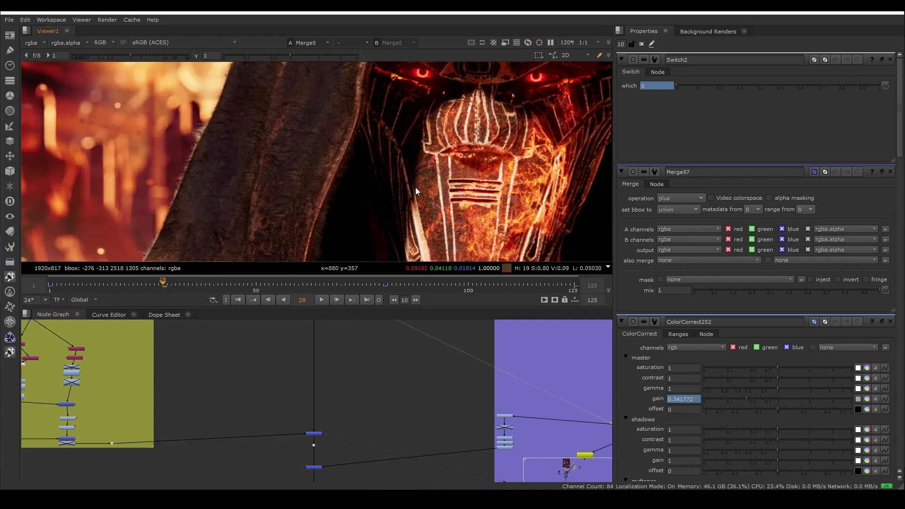
{"action": "middle_click_drag", "start_coordinate": [470, 225], "coordinate": [425, 205]}
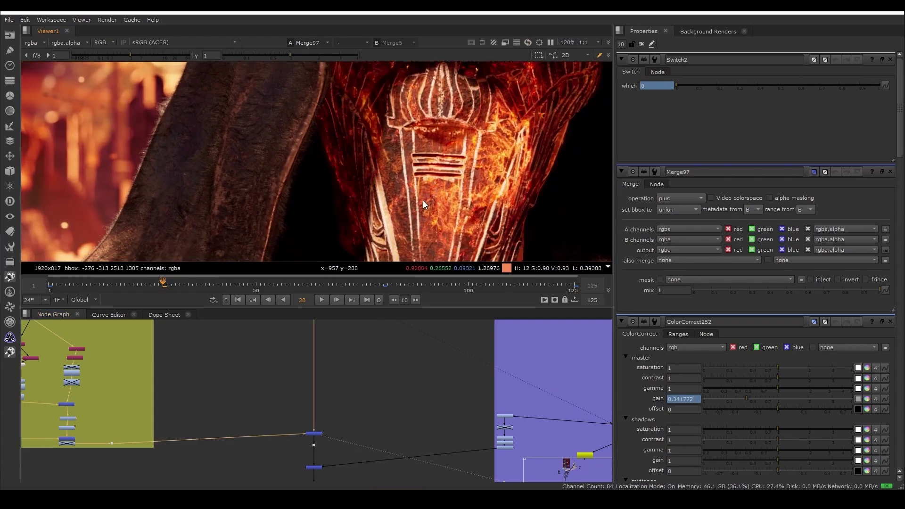
{"action": "scroll", "coordinate": [423, 199], "scroll_direction": "down", "scroll_amount": 3}
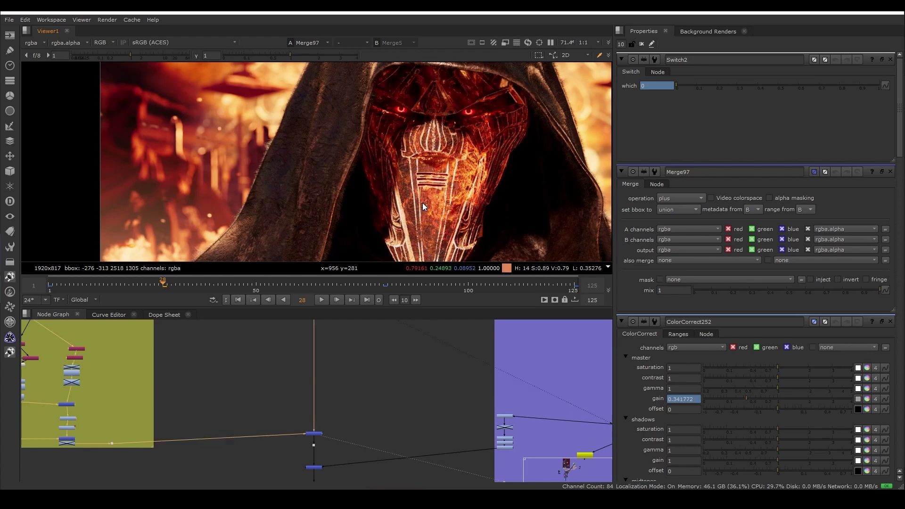
- View the smoke render Read47 at the top of the SMOKE group and open its settings
{"action": "left_click", "coordinate": [310, 433]}
{"action": "scroll", "coordinate": [330, 410], "scroll_direction": "down", "scroll_amount": 5}
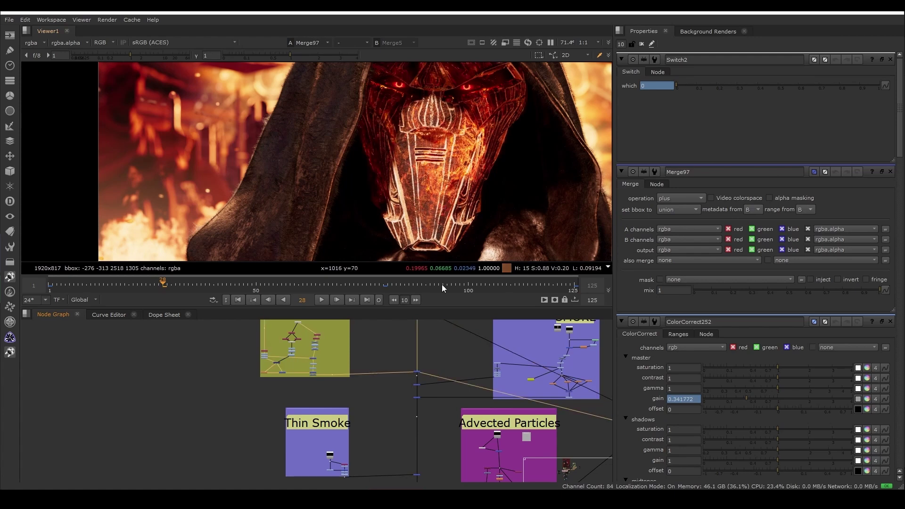
{"action": "scroll", "coordinate": [419, 343], "scroll_direction": "up", "scroll_amount": 4}
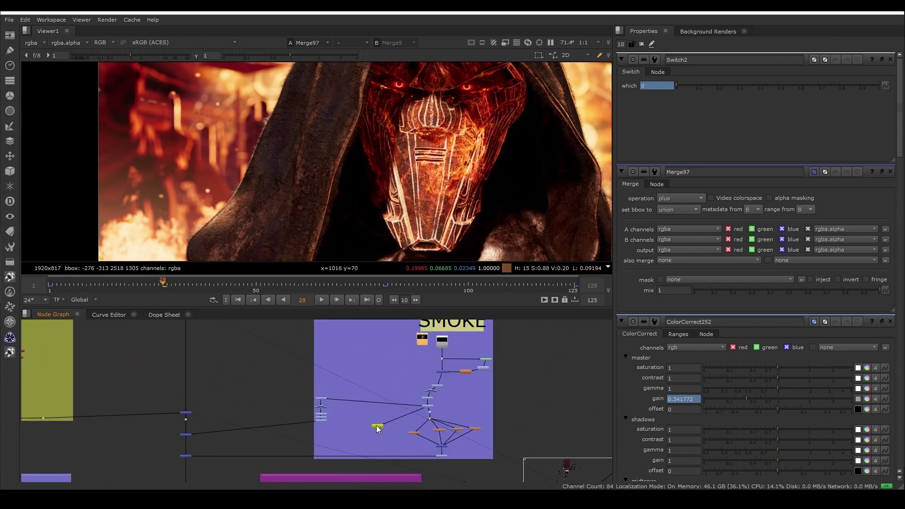
{"action": "scroll", "coordinate": [420, 341], "scroll_direction": "up", "scroll_amount": 2}
{"action": "left_click", "coordinate": [458, 345]}
{"action": "key", "text": "1"}
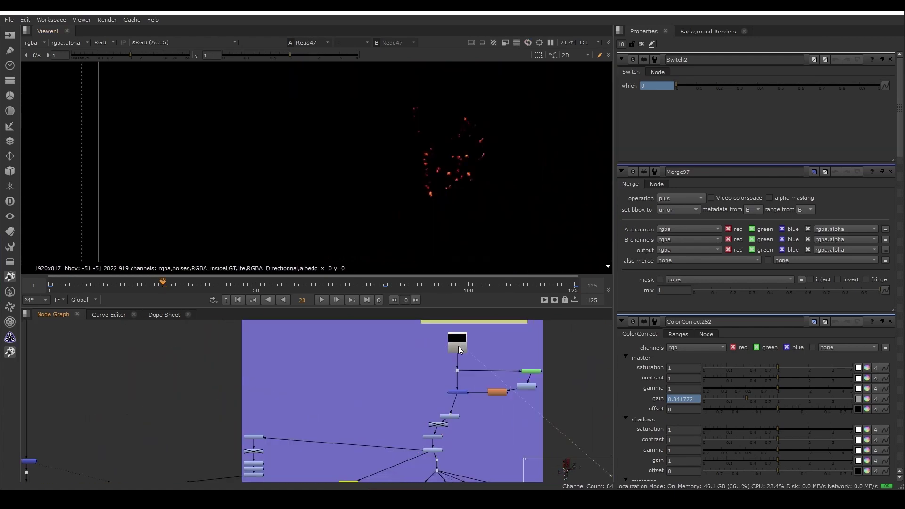
{"action": "double_click", "coordinate": [458, 346]}
{"action": "scroll", "coordinate": [471, 373], "scroll_direction": "up", "scroll_amount": 3}
- Check how the smoke render develops by scrubbing to frames 55 and 85
{"action": "left_click", "coordinate": [279, 285]}
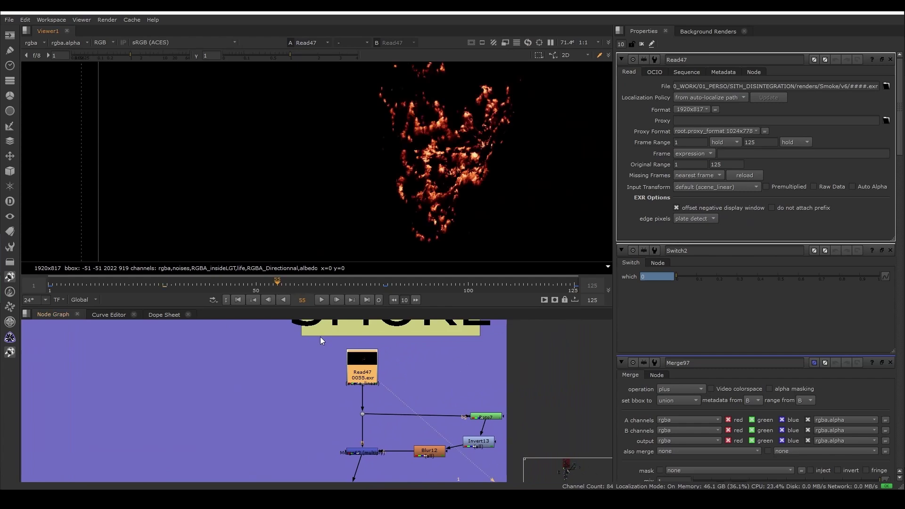
{"action": "left_click_drag", "start_coordinate": [373, 286], "coordinate": [404, 286]}
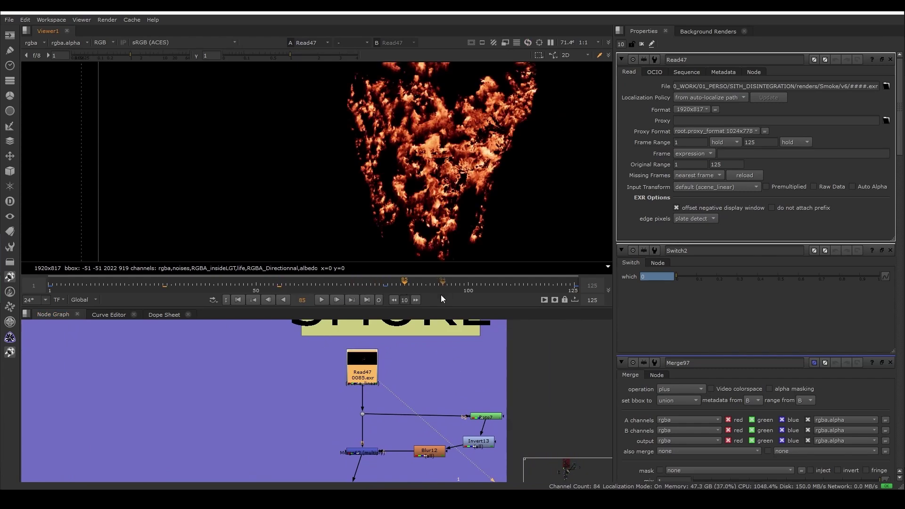
{"action": "scroll", "coordinate": [498, 172], "scroll_direction": "down", "scroll_amount": 2}
{"action": "scroll", "coordinate": [383, 352], "scroll_direction": "down", "scroll_amount": 2}
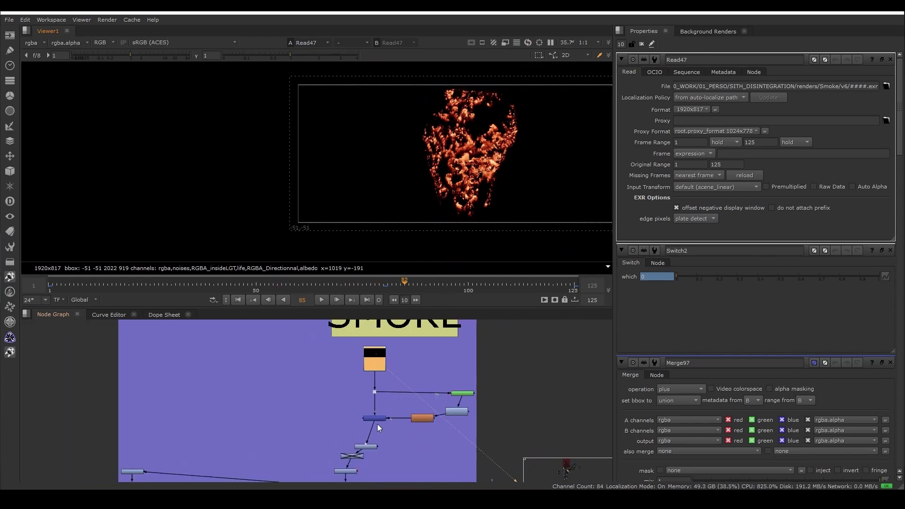
- Open the settings of Roto7 in the SMOKE group's mask branch and view its ellipse shape
{"action": "scroll", "coordinate": [442, 414], "scroll_direction": "up", "scroll_amount": 2}
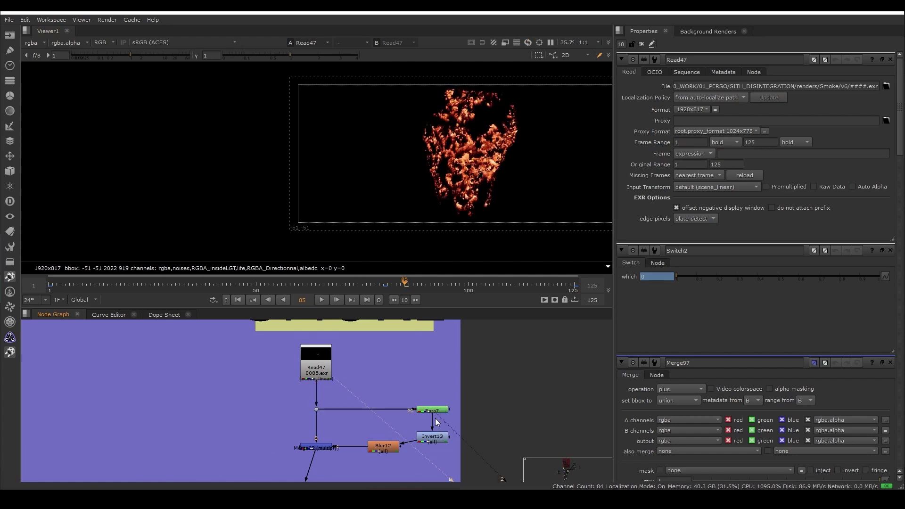
{"action": "left_click", "coordinate": [434, 439]}
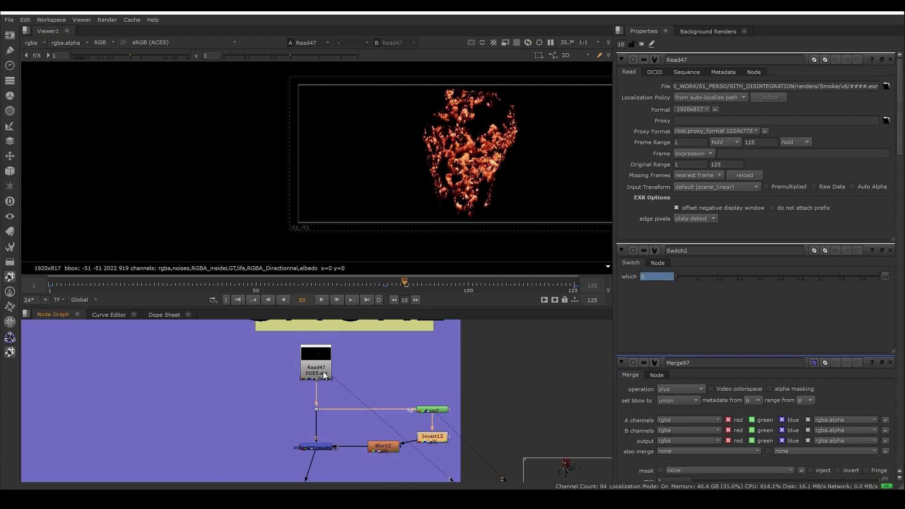
{"action": "left_click", "coordinate": [322, 446]}
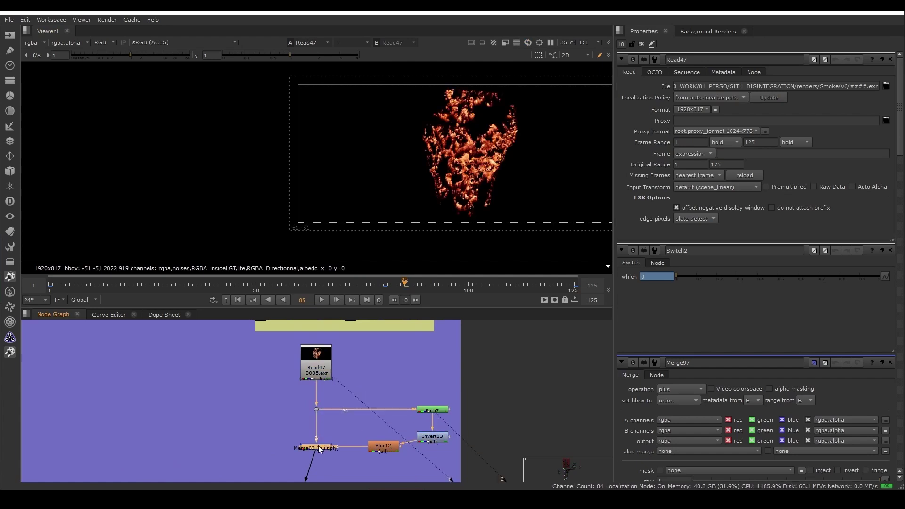
{"action": "double_click", "coordinate": [427, 413]}
{"action": "key", "text": "1"}
{"action": "scroll", "coordinate": [495, 137], "scroll_direction": "up", "scroll_amount": 5}
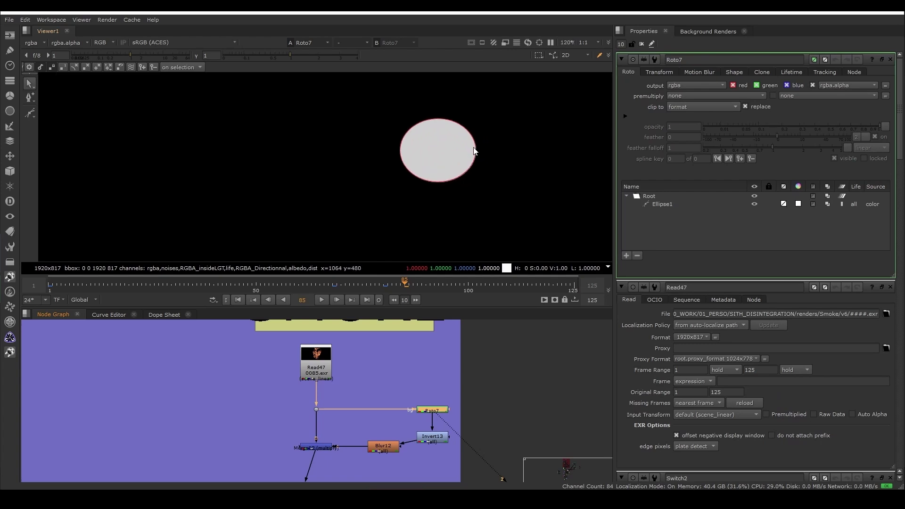
{"action": "scroll", "coordinate": [474, 150], "scroll_direction": "down", "scroll_amount": 4}
- View Invert13, Blur12 and the Merge62 multiply in turn, moving Blur12 beneath Invert13 and Merge62 down beside it
{"action": "left_click", "coordinate": [443, 439]}
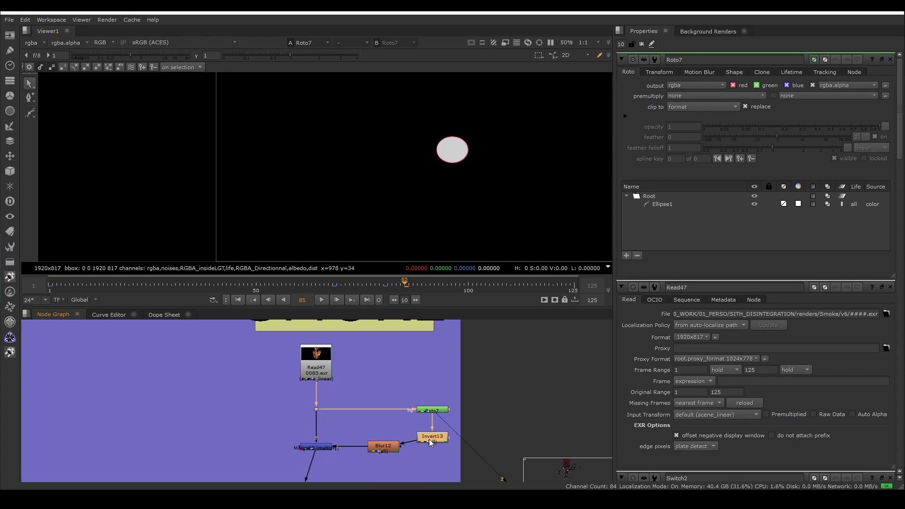
{"action": "key", "text": "1"}
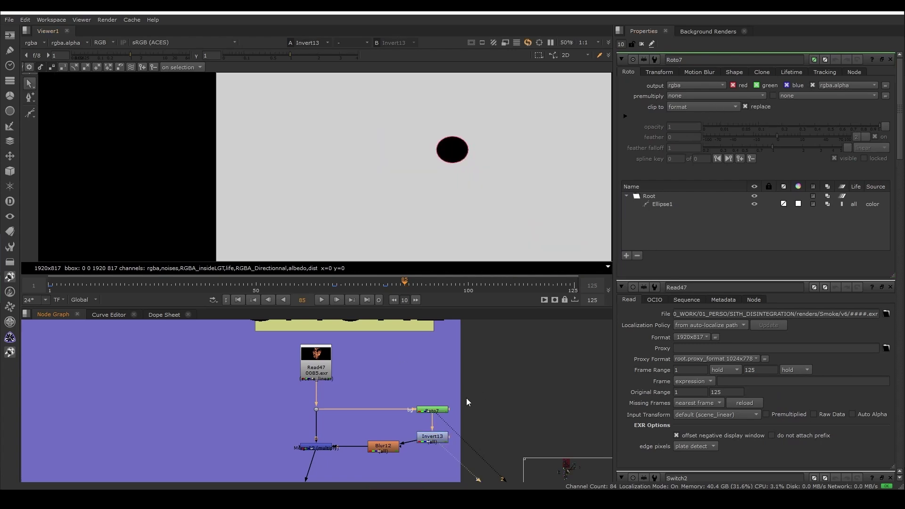
{"action": "left_click_drag", "start_coordinate": [383, 447], "coordinate": [426, 453]}
{"action": "key", "text": "1"}
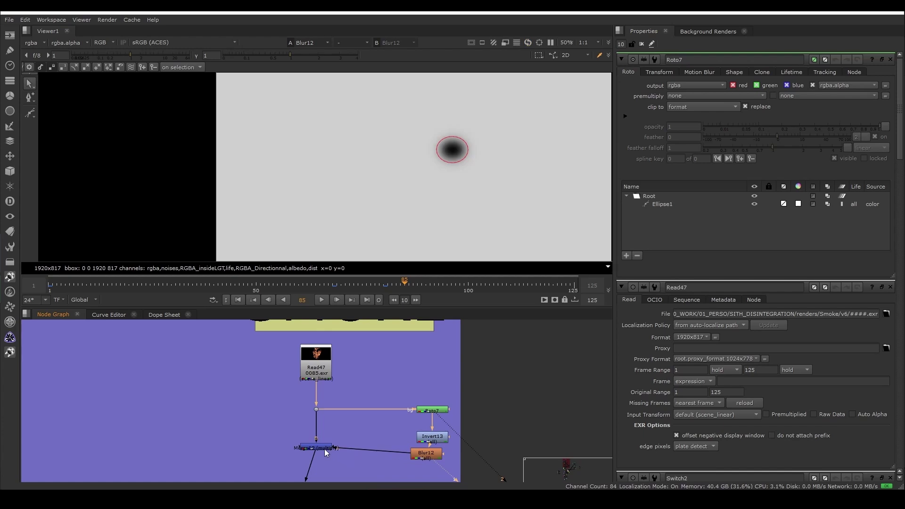
{"action": "left_click_drag", "start_coordinate": [325, 453], "coordinate": [325, 464]}
{"action": "key", "text": "1"}
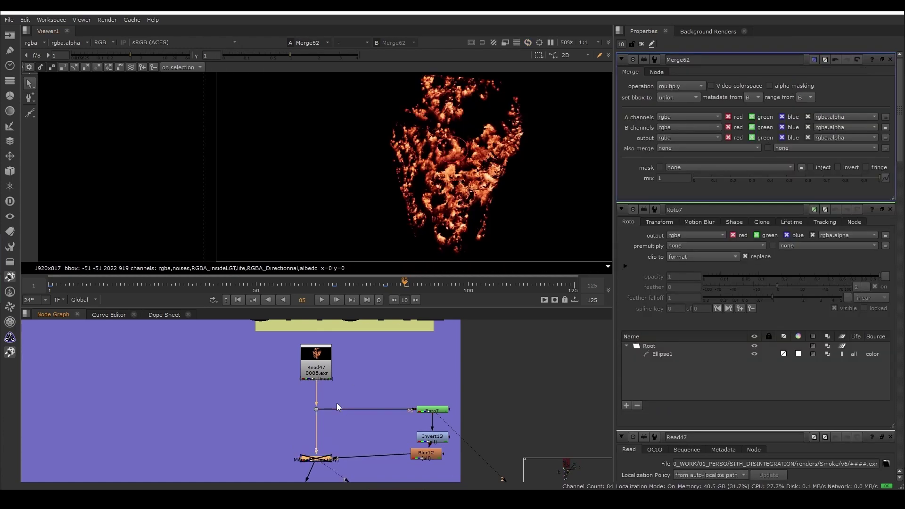
- View the ColorCorrect node that feeds the four Glow nodes in the SMOKE group
{"action": "scroll", "coordinate": [336, 402], "scroll_direction": "down", "scroll_amount": 5}
{"action": "scroll", "coordinate": [381, 383], "scroll_direction": "up", "scroll_amount": 5}
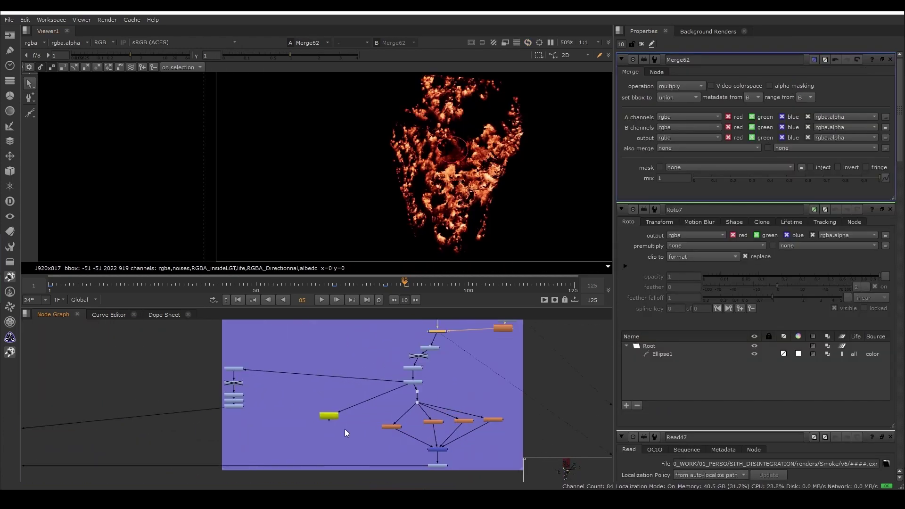
{"action": "scroll", "coordinate": [321, 411], "scroll_direction": "down", "scroll_amount": 1}
{"action": "scroll", "coordinate": [403, 376], "scroll_direction": "up", "scroll_amount": 2}
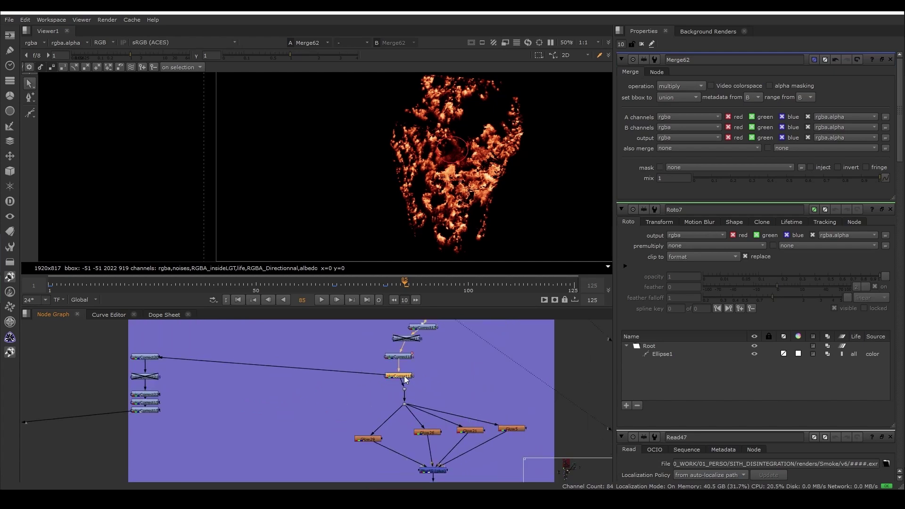
{"action": "scroll", "coordinate": [405, 377], "scroll_direction": "down", "scroll_amount": 3}
{"action": "middle_click_drag", "start_coordinate": [319, 412], "coordinate": [366, 400]}
{"action": "key", "text": "1"}
{"action": "scroll", "coordinate": [210, 384], "scroll_direction": "up", "scroll_amount": 2}
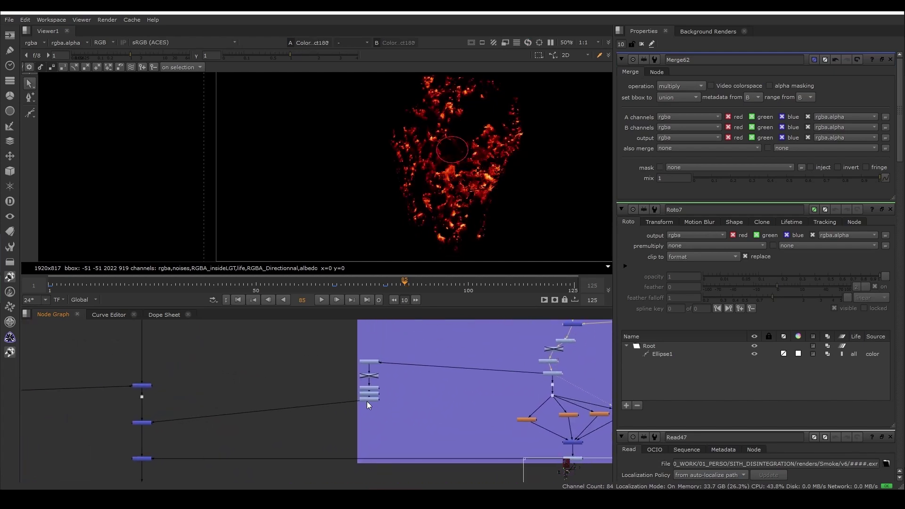
- View ColorCorrect154 at the end of the SMOKE group's mask branch with its settings open, and view the Merge63 result
{"action": "left_click", "coordinate": [367, 400]}
{"action": "key", "text": "1"}
{"action": "double_click", "coordinate": [368, 400]}
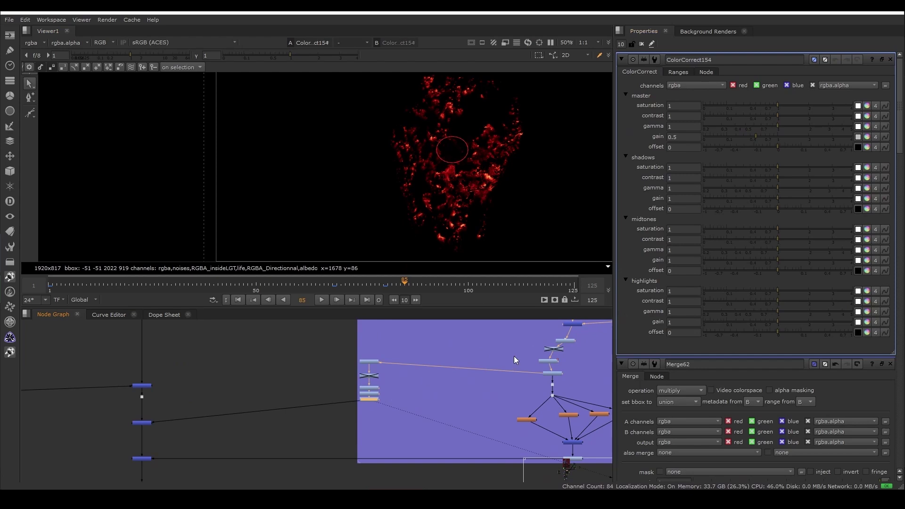
{"action": "scroll", "coordinate": [508, 355], "scroll_direction": "down", "scroll_amount": 2}
{"action": "scroll", "coordinate": [306, 410], "scroll_direction": "up", "scroll_amount": 5}
{"action": "left_click", "coordinate": [257, 382]}
{"action": "key", "text": "1"}
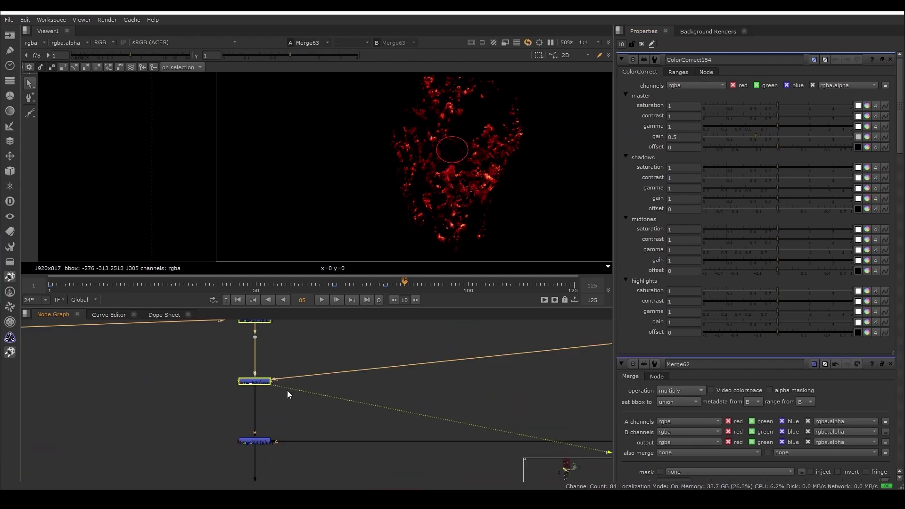
{"action": "scroll", "coordinate": [414, 414], "scroll_direction": "down", "scroll_amount": 5}
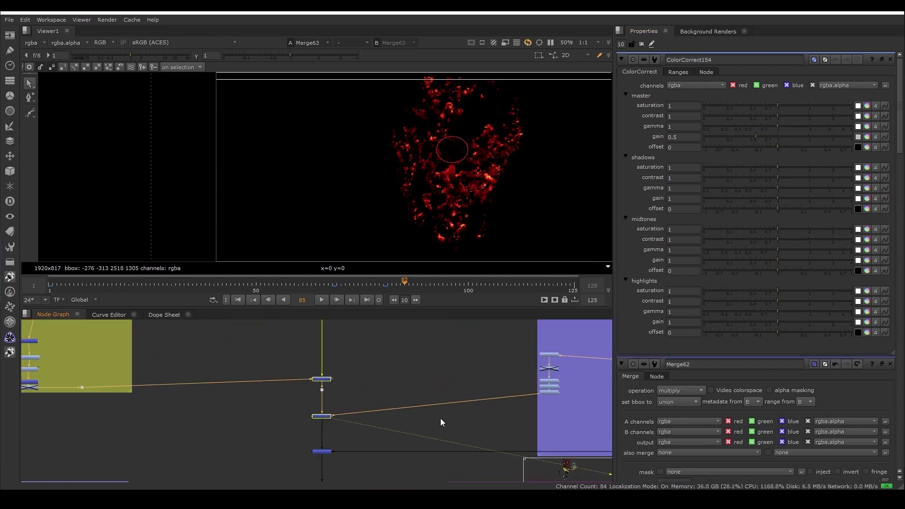
- Close all open node settings and examine the masked face up close in the Merge63 output
{"action": "scroll", "coordinate": [439, 419], "scroll_direction": "up", "scroll_amount": 2}
{"action": "scroll", "coordinate": [437, 417], "scroll_direction": "down", "scroll_amount": 2}
{"action": "scroll", "coordinate": [420, 390], "scroll_direction": "down", "scroll_amount": 4}
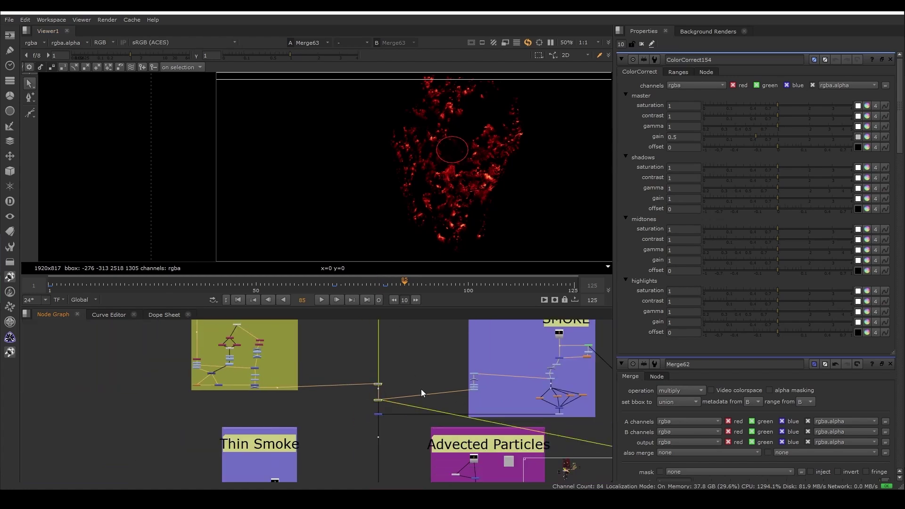
{"action": "left_click", "coordinate": [641, 44]}
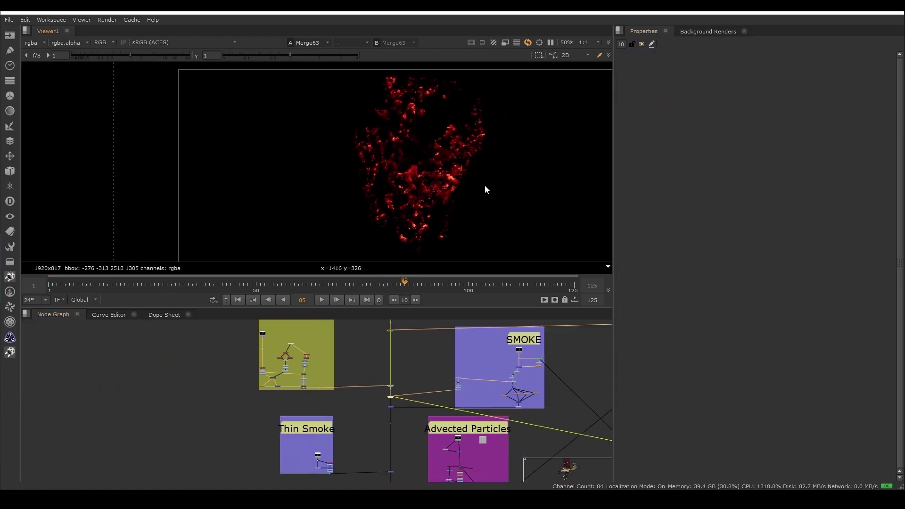
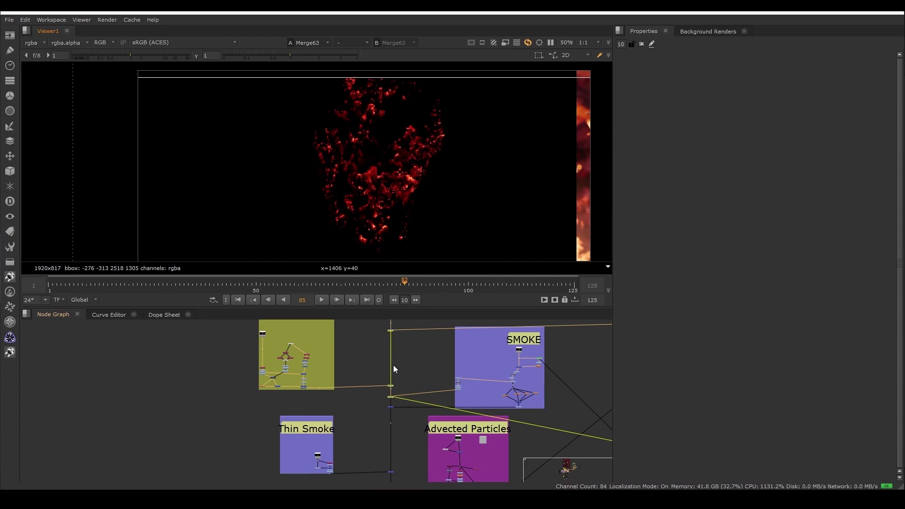
{"action": "scroll", "coordinate": [406, 392], "scroll_direction": "up", "scroll_amount": 6}
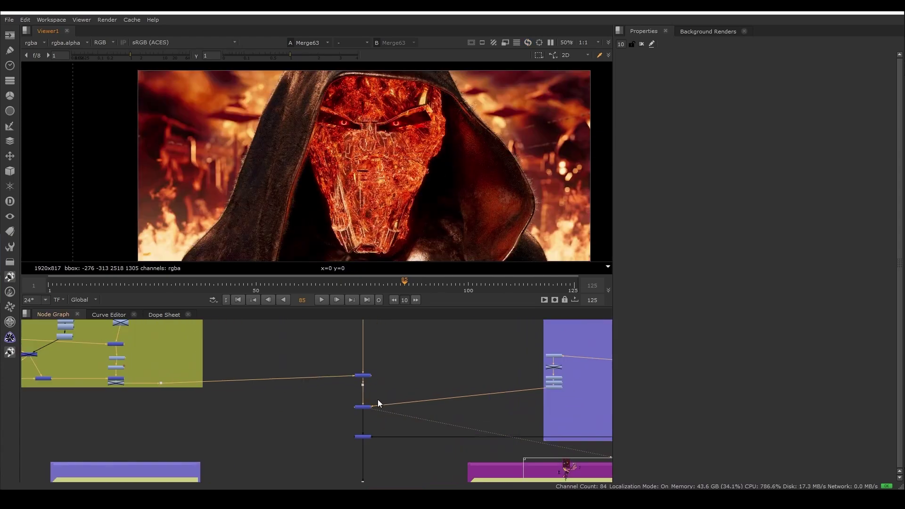
{"action": "left_click_drag", "start_coordinate": [328, 418], "coordinate": [393, 398]}
{"action": "scroll", "coordinate": [358, 144], "scroll_direction": "up", "scroll_amount": 3}
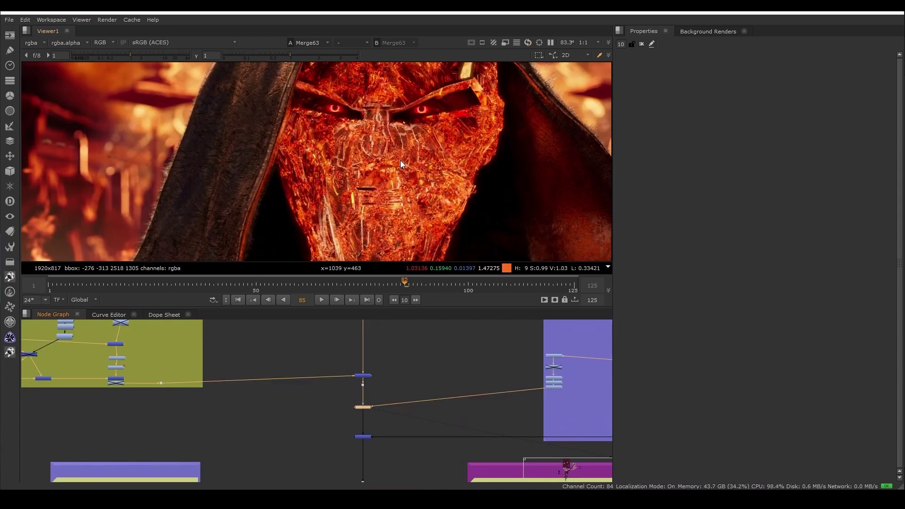
{"action": "scroll", "coordinate": [455, 209], "scroll_direction": "up", "scroll_amount": 3}
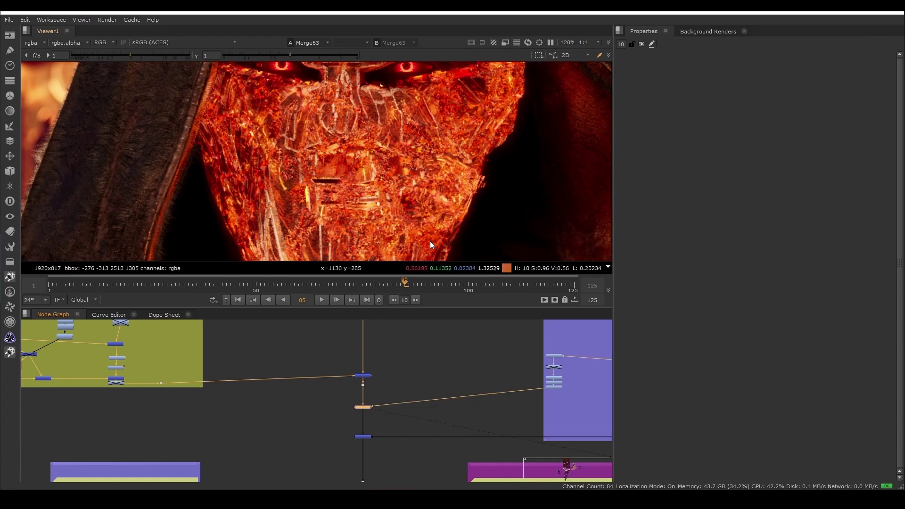
{"action": "scroll", "coordinate": [313, 225], "scroll_direction": "down", "scroll_amount": 3}
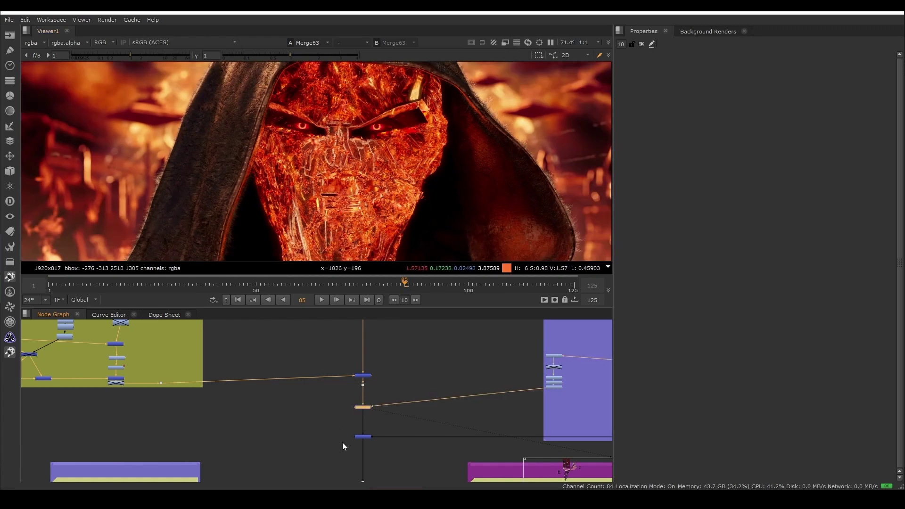
- View Merge33 on the main pipe below Merge63 and open its plus merge settings
{"action": "scroll", "coordinate": [342, 442], "scroll_direction": "up", "scroll_amount": 2}
{"action": "double_click", "coordinate": [368, 433]}
{"action": "scroll", "coordinate": [382, 428], "scroll_direction": "down", "scroll_amount": 4}
{"action": "middle_click_drag", "start_coordinate": [419, 411], "coordinate": [332, 386]}
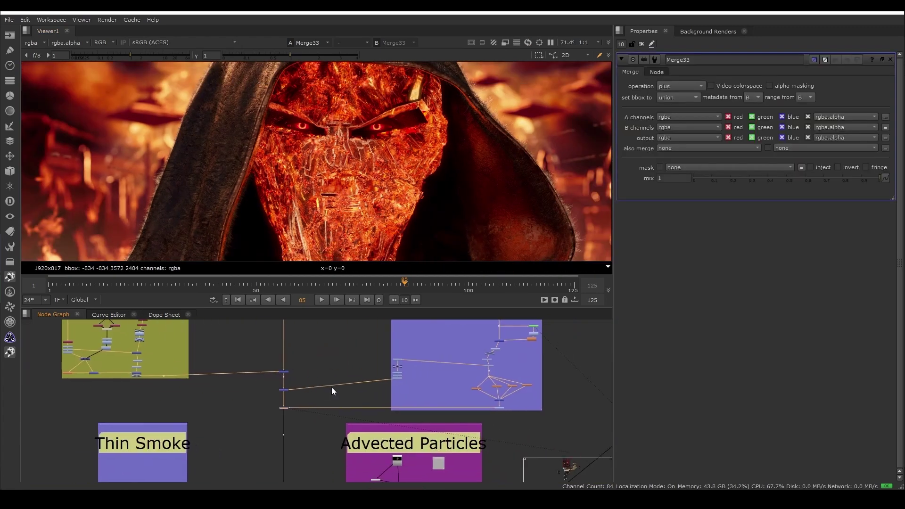
- View the SMOKE group's Glow nodes, the merge combining them and the ColorCorrect169 output
{"action": "scroll", "coordinate": [501, 385], "scroll_direction": "up", "scroll_amount": 4}
{"action": "left_click", "coordinate": [482, 392]}
{"action": "key", "text": "1"}
{"action": "left_click", "coordinate": [583, 384]}
{"action": "key", "text": "1"}
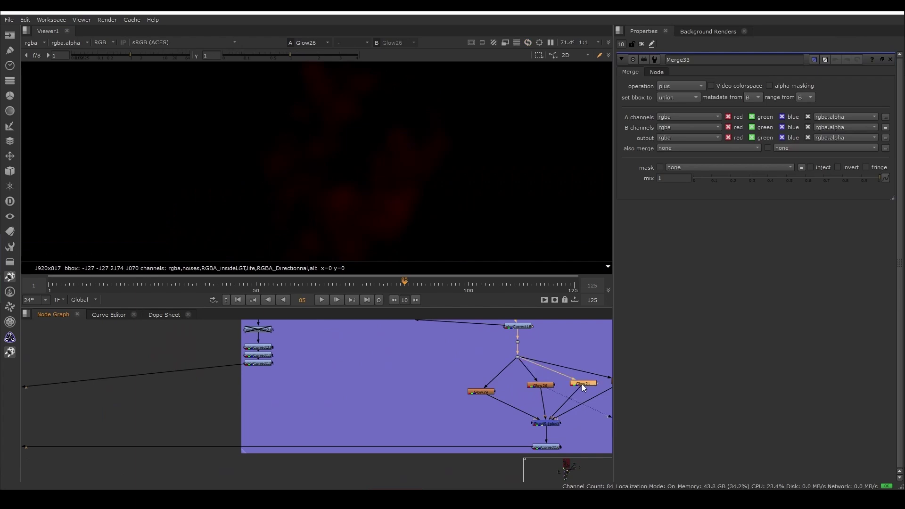
{"action": "middle_click_drag", "start_coordinate": [581, 383], "coordinate": [480, 408]}
{"action": "left_click", "coordinate": [440, 416]}
{"action": "key", "text": "1"}
{"action": "left_click", "coordinate": [441, 443]}
{"action": "key", "text": "1"}
{"action": "scroll", "coordinate": [231, 422], "scroll_direction": "down", "scroll_amount": 2}
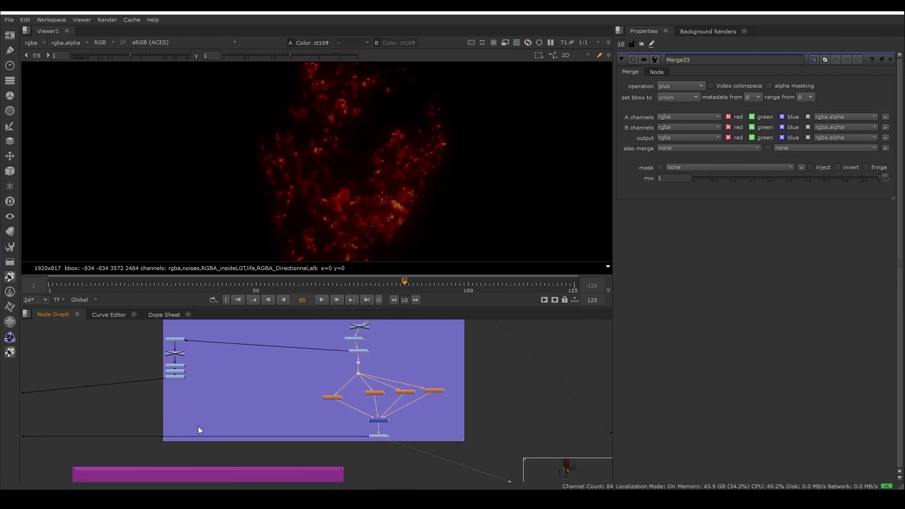
- Return to the Merge33 output on the main pipe to see the smoke glow over the full image
{"action": "middle_click_drag", "start_coordinate": [198, 426], "coordinate": [502, 412]}
{"action": "left_click", "coordinate": [250, 422]}
{"action": "key", "text": "1"}
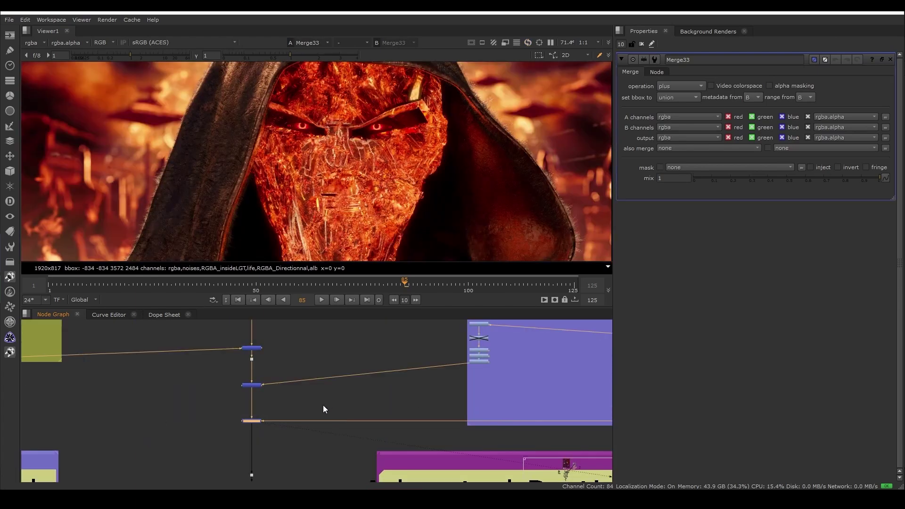
{"action": "scroll", "coordinate": [324, 405], "scroll_direction": "down", "scroll_amount": 2}
{"action": "middle_click_drag", "start_coordinate": [321, 442], "coordinate": [332, 372]}
{"action": "scroll", "coordinate": [332, 377], "scroll_direction": "down", "scroll_amount": 3}
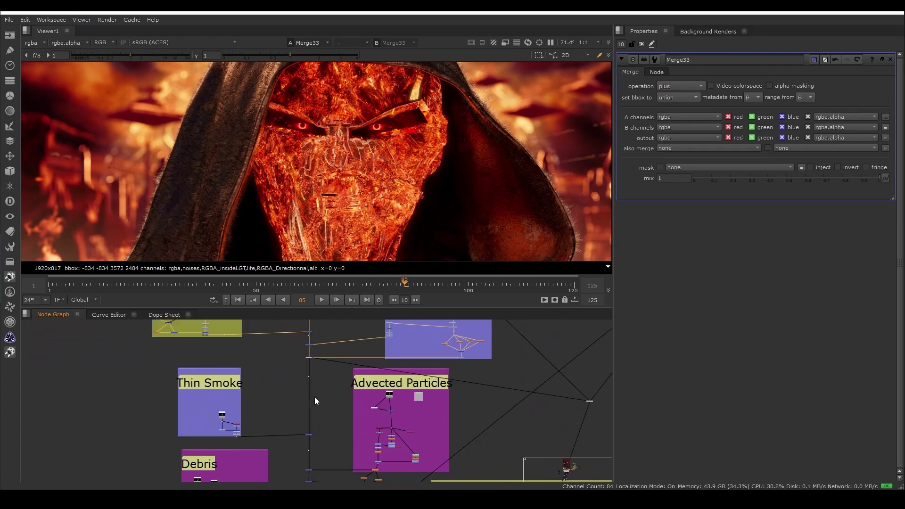
- View the Thin Smoke group's source render Read44 and its graded result at ColorCorrect254
{"action": "scroll", "coordinate": [220, 413], "scroll_direction": "up", "scroll_amount": 3}
{"action": "left_click", "coordinate": [224, 417]}
{"action": "key", "text": "1"}
{"action": "middle_click_drag", "start_coordinate": [267, 419], "coordinate": [337, 385]}
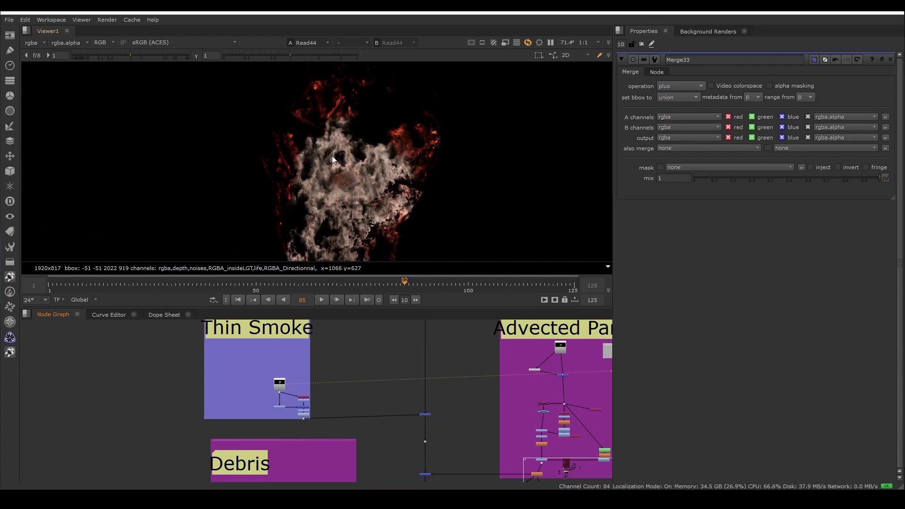
{"action": "scroll", "coordinate": [301, 417], "scroll_direction": "up", "scroll_amount": 3}
{"action": "left_click", "coordinate": [301, 405]}
{"action": "key", "text": "1"}
{"action": "scroll", "coordinate": [302, 404], "scroll_direction": "up", "scroll_amount": 4}
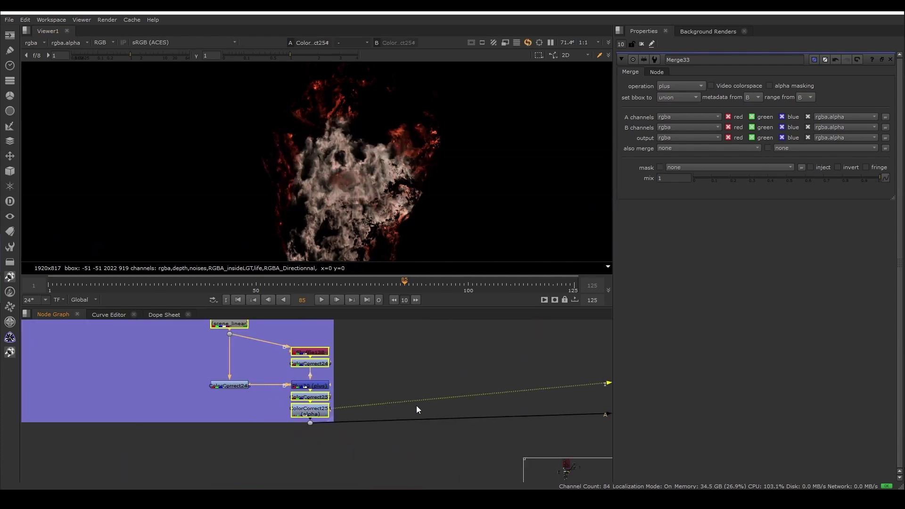
{"action": "scroll", "coordinate": [472, 412], "scroll_direction": "down", "scroll_amount": 3}
{"action": "left_click", "coordinate": [322, 349]}
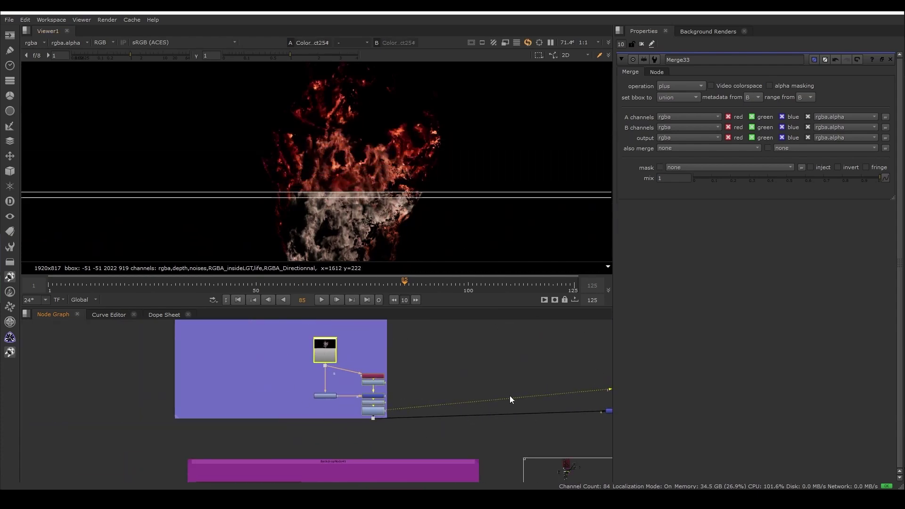
- View Merge96, where the Thin Smoke branch joins the main pipe
{"action": "scroll", "coordinate": [468, 406], "scroll_direction": "down", "scroll_amount": 2}
{"action": "middle_click_drag", "start_coordinate": [546, 395], "coordinate": [408, 369]}
{"action": "scroll", "coordinate": [452, 373], "scroll_direction": "up", "scroll_amount": 3}
{"action": "left_click", "coordinate": [426, 383]}
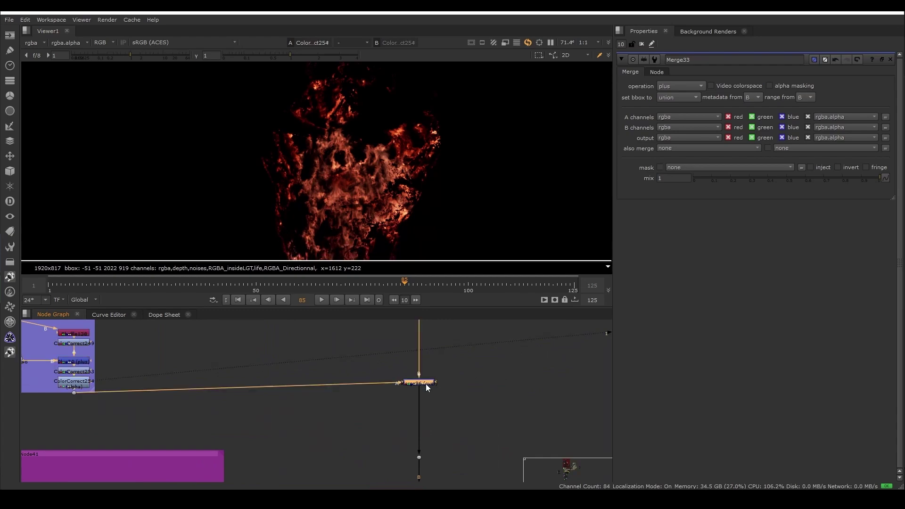
{"action": "key", "text": "1"}
{"action": "scroll", "coordinate": [366, 414], "scroll_direction": "down", "scroll_amount": 3}
{"action": "scroll", "coordinate": [406, 406], "scroll_direction": "up", "scroll_amount": 3}
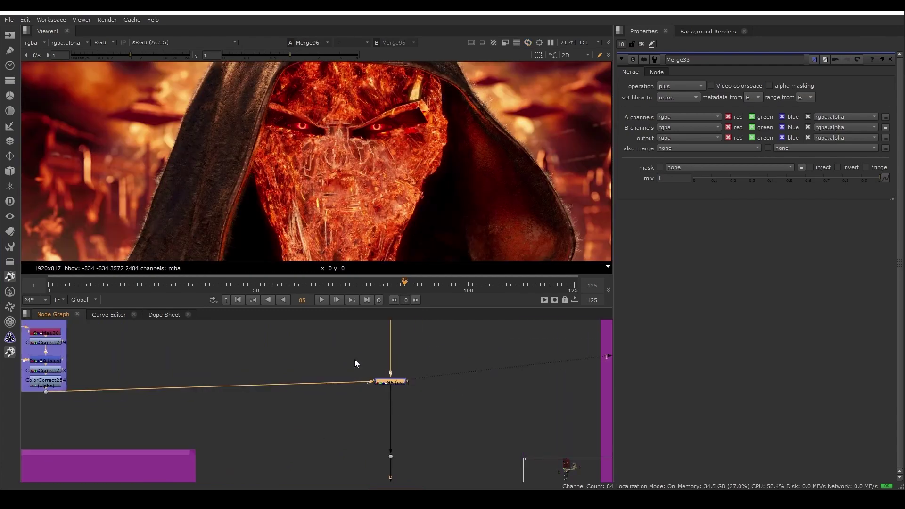
- Toggle Merge96 off and on to compare the face with and without the thin smoke
{"action": "key", "text": "d"}
{"action": "scroll", "coordinate": [355, 196], "scroll_direction": "up", "scroll_amount": 3}
{"action": "key", "text": "d"}
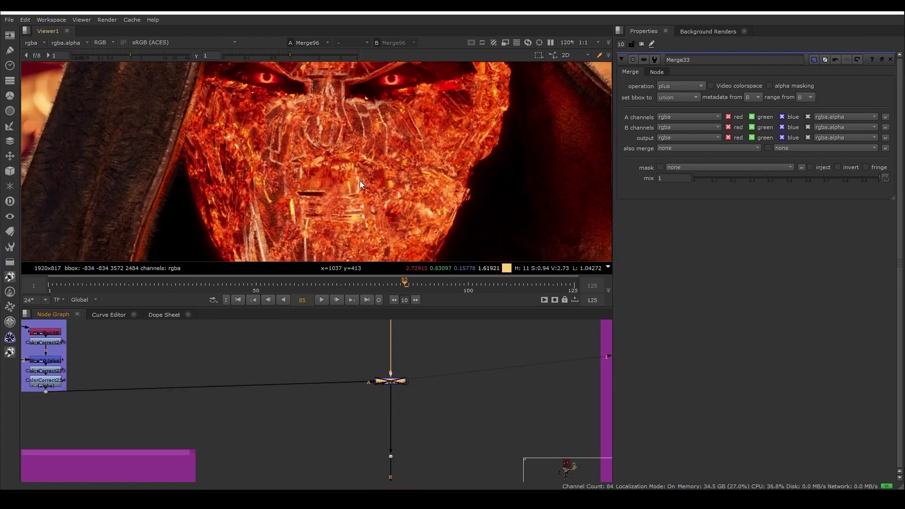
{"action": "key", "text": "d"}
{"action": "scroll", "coordinate": [358, 194], "scroll_direction": "down", "scroll_amount": 2}
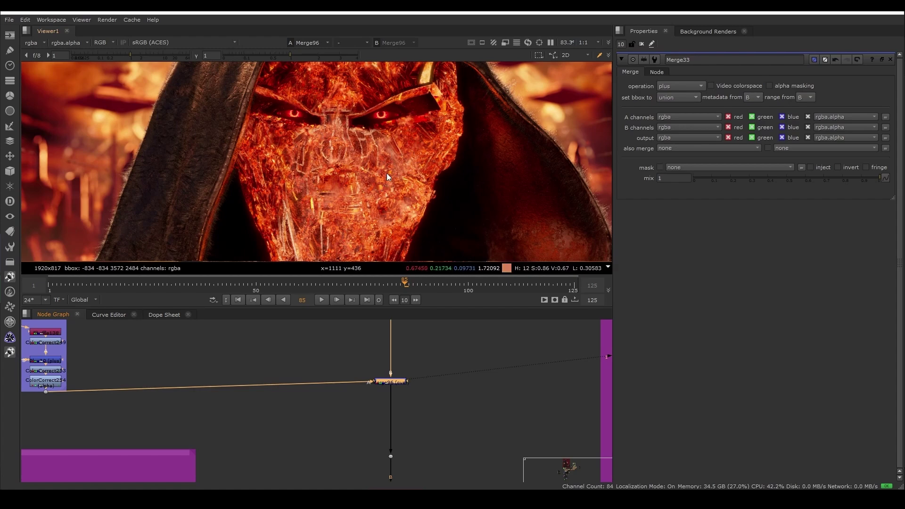
- View the Read38 source render in the Advected Particles group and examine the nodes below it
{"action": "scroll", "coordinate": [428, 409], "scroll_direction": "down", "scroll_amount": 3}
{"action": "middle_click_drag", "start_coordinate": [439, 437], "coordinate": [380, 433]}
{"action": "scroll", "coordinate": [394, 384], "scroll_direction": "down", "scroll_amount": 2}
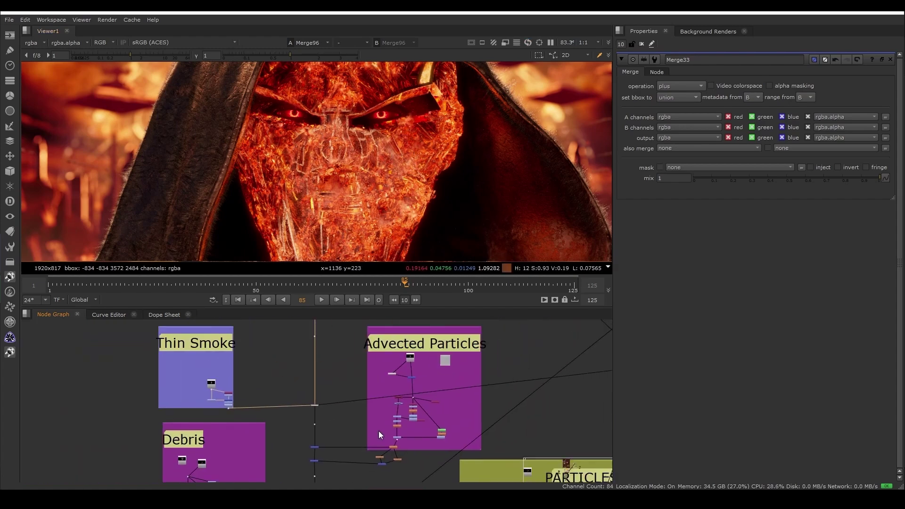
{"action": "scroll", "coordinate": [412, 356], "scroll_direction": "up", "scroll_amount": 1}
{"action": "left_click", "coordinate": [412, 361]}
{"action": "key", "text": "1"}
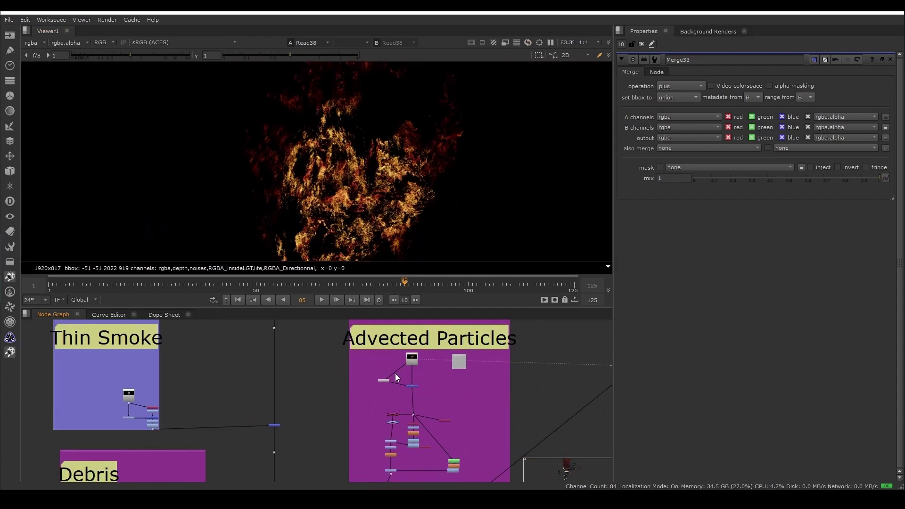
{"action": "scroll", "coordinate": [414, 375], "scroll_direction": "up", "scroll_amount": 4}
{"action": "scroll", "coordinate": [443, 374], "scroll_direction": "up", "scroll_amount": 2}
{"action": "scroll", "coordinate": [452, 404], "scroll_direction": "down", "scroll_amount": 2}
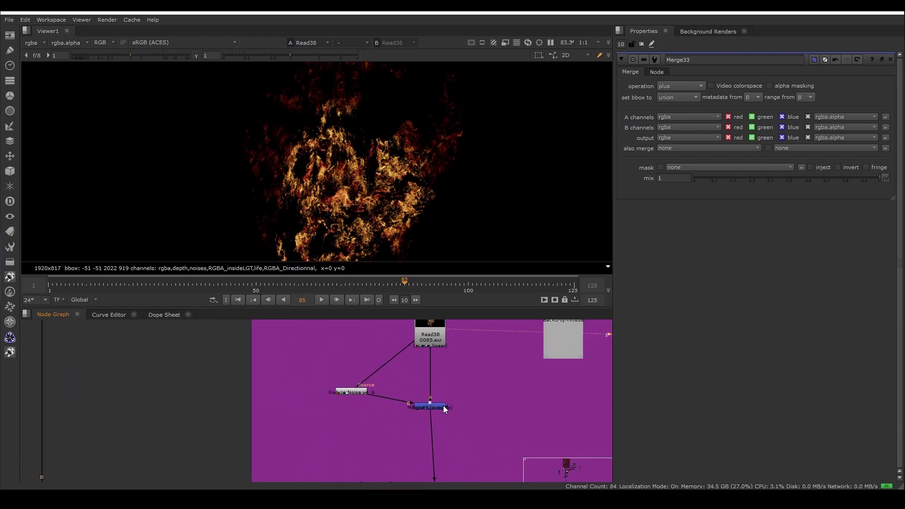
- View the Merge46 average node under Read38 and open its settings
{"action": "left_click", "coordinate": [443, 405]}
{"action": "scroll", "coordinate": [440, 408], "scroll_direction": "down", "scroll_amount": 1}
{"action": "key", "text": "1"}
{"action": "left_click", "coordinate": [442, 434]}
{"action": "scroll", "coordinate": [441, 433], "scroll_direction": "up", "scroll_amount": 1}
{"action": "middle_click_drag", "start_coordinate": [441, 435], "coordinate": [437, 386]}
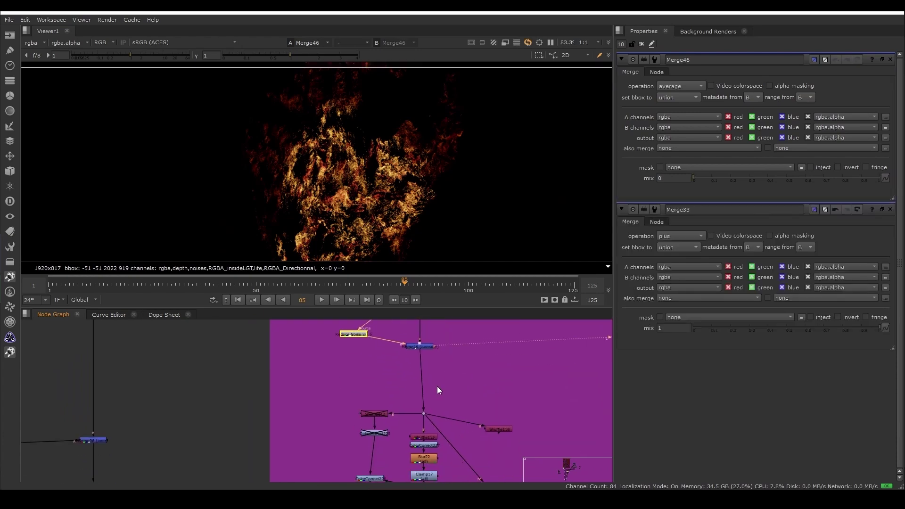
{"action": "scroll", "coordinate": [432, 389], "scroll_direction": "down", "scroll_amount": 2}
{"action": "scroll", "coordinate": [425, 373], "scroll_direction": "down", "scroll_amount": 2}
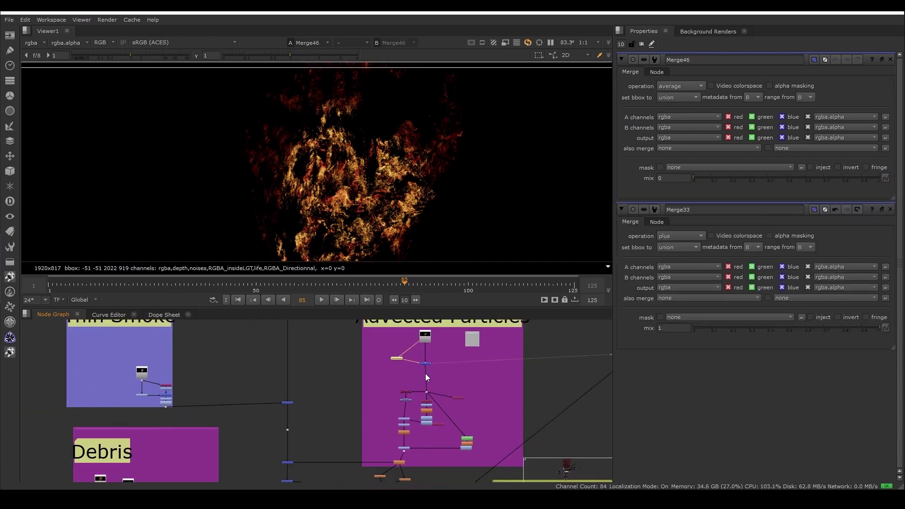
{"action": "scroll", "coordinate": [430, 387], "scroll_direction": "down", "scroll_amount": 2}
{"action": "scroll", "coordinate": [432, 410], "scroll_direction": "up", "scroll_amount": 2}
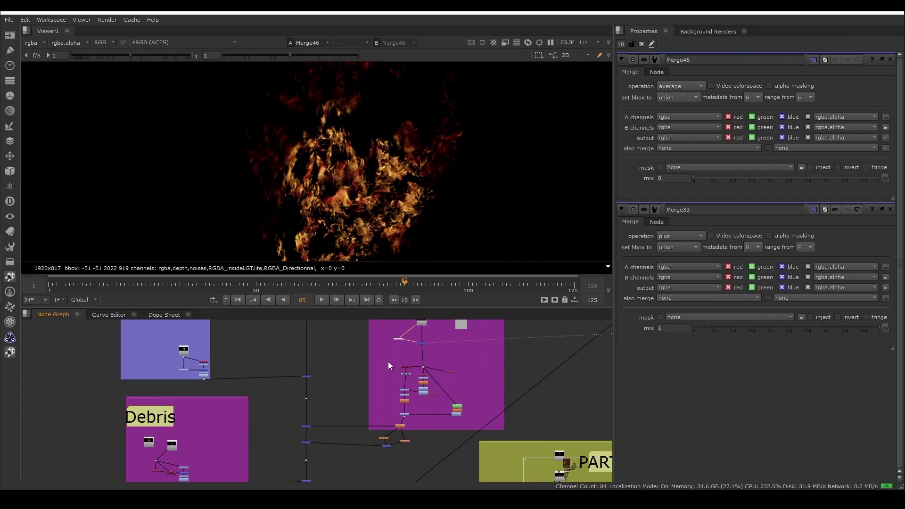
- Open the settings of the Reduce Noise v4_6 node and trace its connections between Read38 and Merge46
{"action": "scroll", "coordinate": [401, 367], "scroll_direction": "up", "scroll_amount": 5}
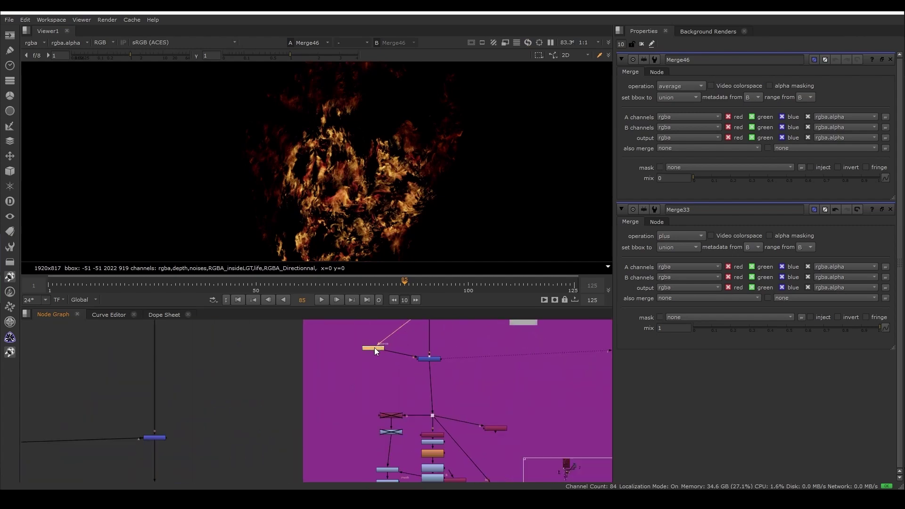
{"action": "double_click", "coordinate": [374, 347]}
{"action": "scroll", "coordinate": [374, 346], "scroll_direction": "up", "scroll_amount": 3}
{"action": "middle_click_drag", "start_coordinate": [429, 344], "coordinate": [395, 394]}
{"action": "left_click", "coordinate": [429, 332]}
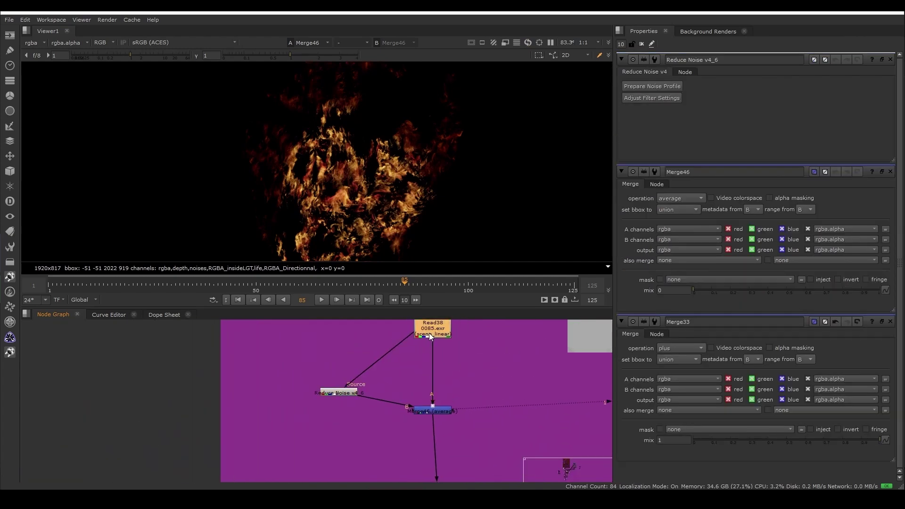
{"action": "left_click", "coordinate": [435, 408]}
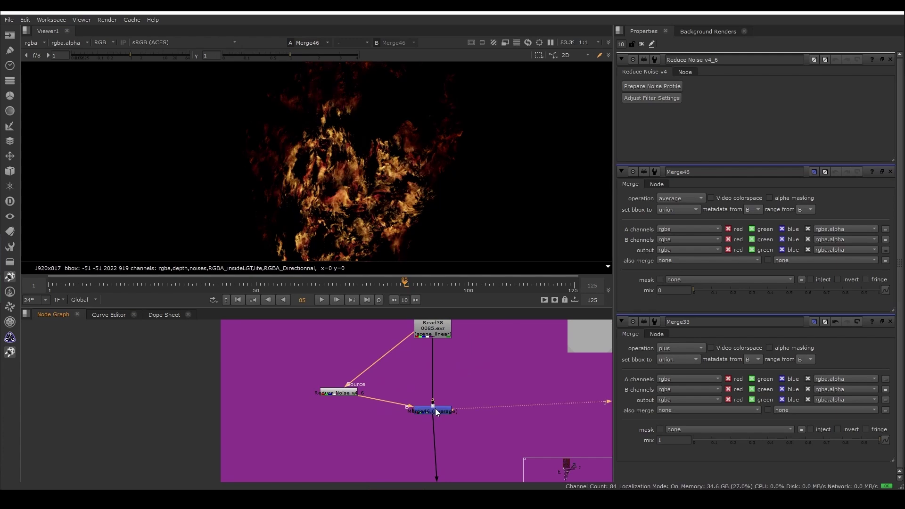
- Bring up the Merge46 settings and set its mix to 0.41
{"action": "scroll", "coordinate": [435, 410], "scroll_direction": "down", "scroll_amount": 5}
{"action": "scroll", "coordinate": [425, 358], "scroll_direction": "up", "scroll_amount": 5}
{"action": "double_click", "coordinate": [429, 350]}
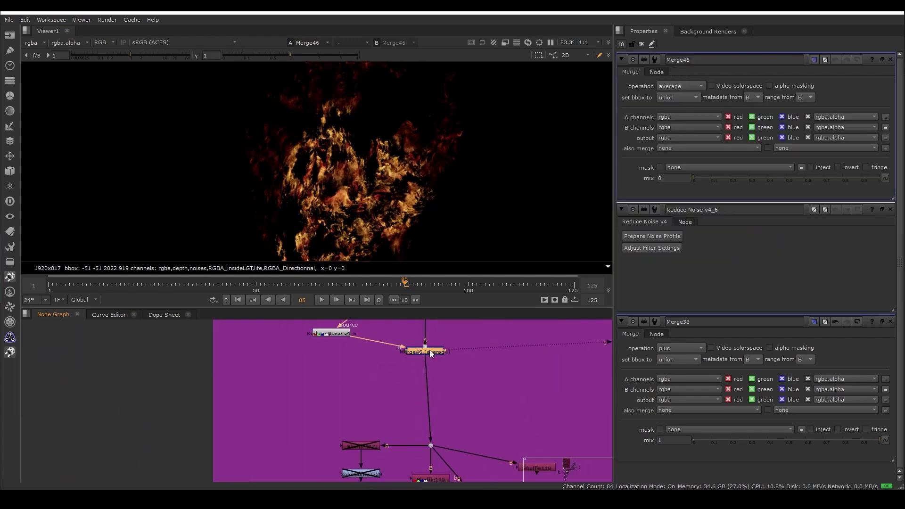
{"action": "middle_click_drag", "start_coordinate": [415, 370], "coordinate": [406, 407]}
{"action": "scroll", "coordinate": [406, 407], "scroll_direction": "down", "scroll_amount": 2}
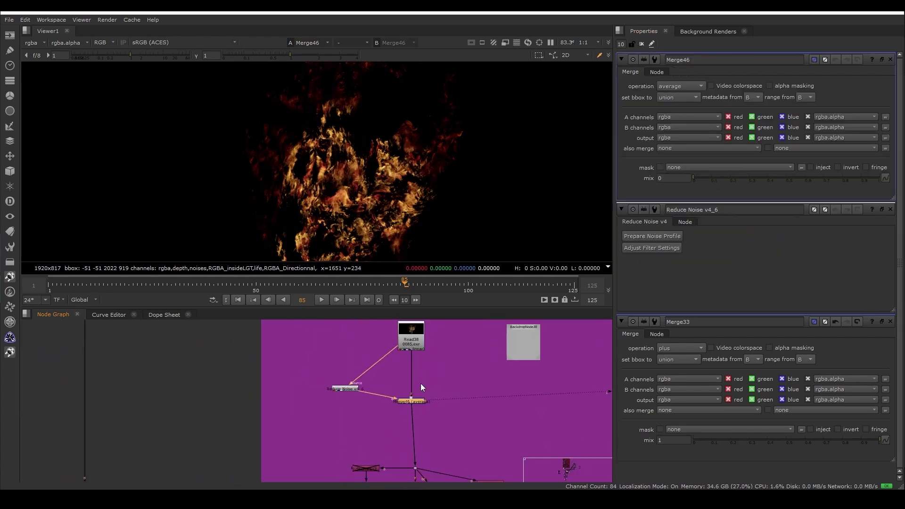
{"action": "scroll", "coordinate": [418, 402], "scroll_direction": "up", "scroll_amount": 1}
{"action": "left_click_drag", "start_coordinate": [784, 177], "coordinate": [902, 185]}
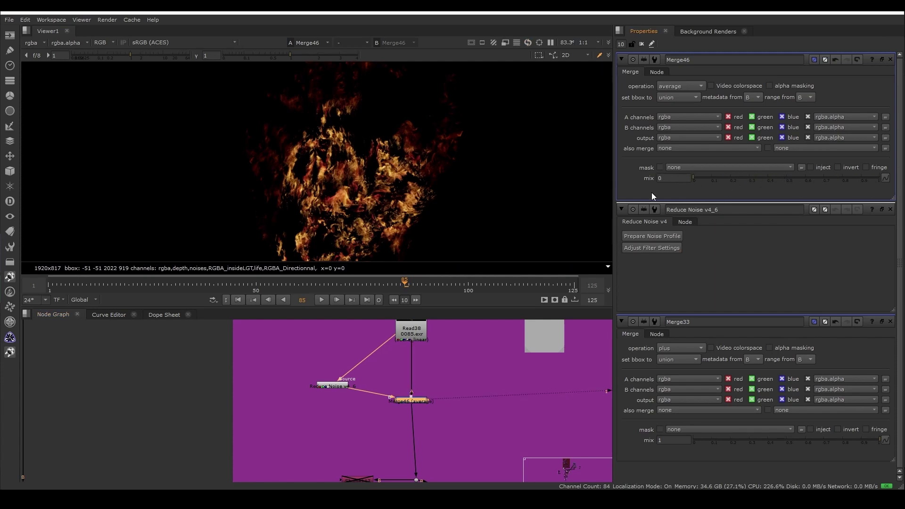
{"action": "left_click_drag", "start_coordinate": [653, 196], "coordinate": [902, 197]}
{"action": "scroll", "coordinate": [446, 395], "scroll_direction": "down", "scroll_amount": 5}
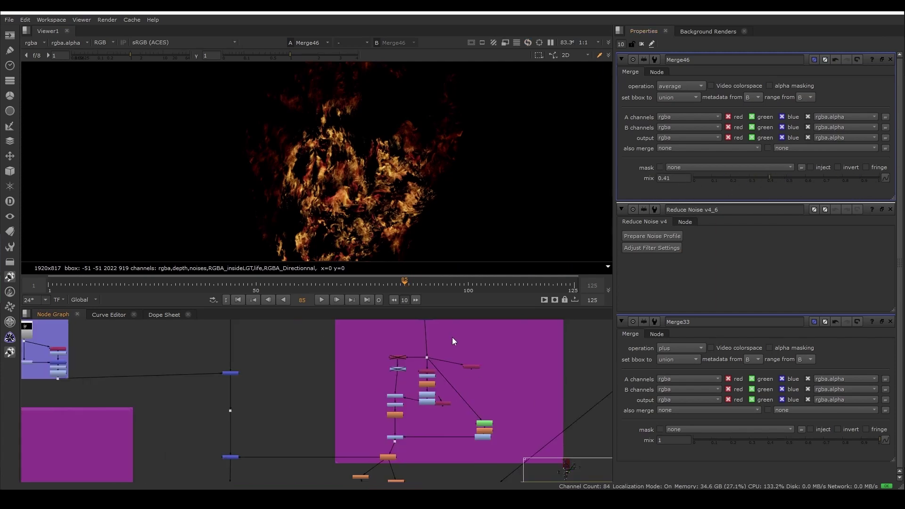
- View the Blur20 output and the colour correction above it, and open the ColorCorrect226 settings
{"action": "scroll", "coordinate": [390, 431], "scroll_direction": "up", "scroll_amount": 5}
{"action": "left_click", "coordinate": [377, 419]}
{"action": "key", "text": "1"}
{"action": "scroll", "coordinate": [377, 419], "scroll_direction": "down", "scroll_amount": 5}
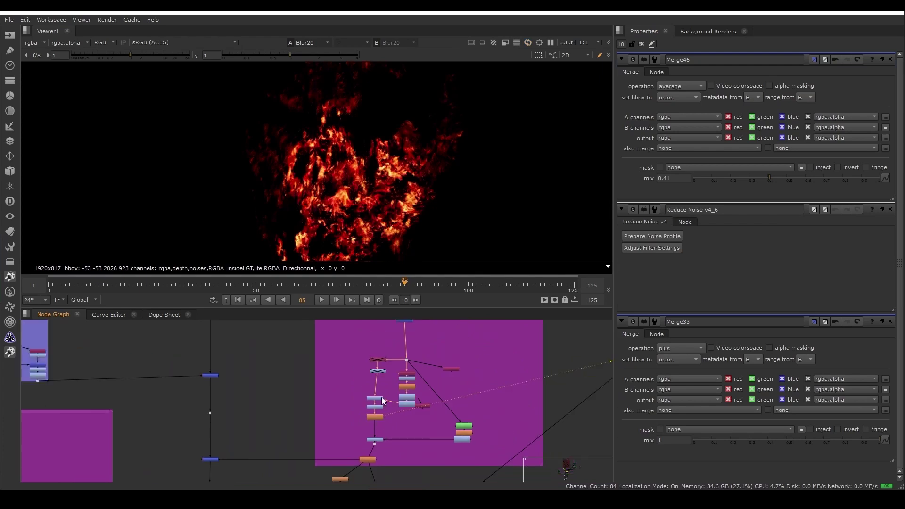
{"action": "scroll", "coordinate": [391, 384], "scroll_direction": "up", "scroll_amount": 4}
{"action": "left_click", "coordinate": [356, 414]}
{"action": "key", "text": "1"}
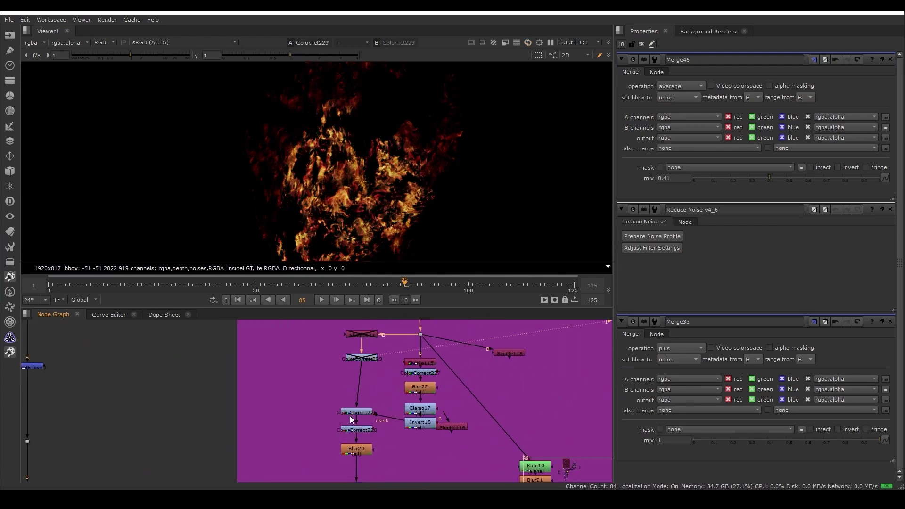
{"action": "double_click", "coordinate": [355, 413]}
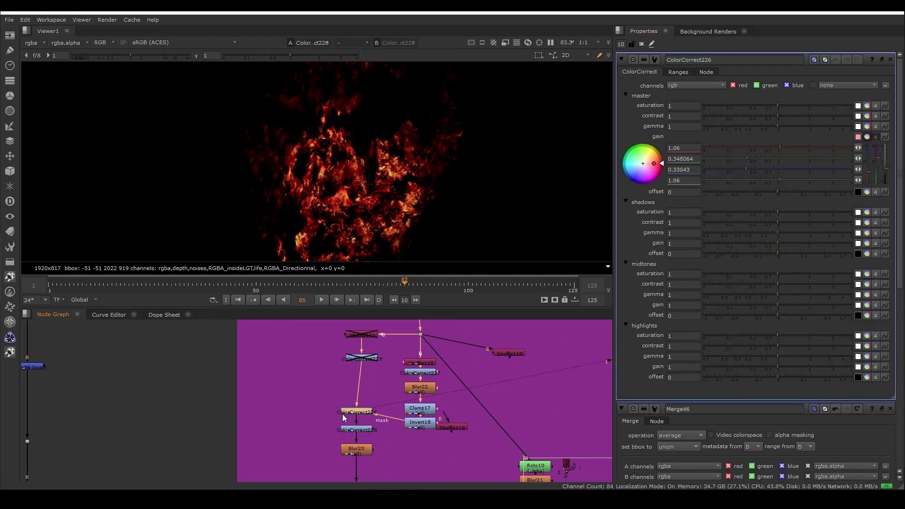
- View the ColorCorrect228 node directly above Blur20 and open its settings
{"action": "left_click", "coordinate": [353, 430]}
{"action": "key", "text": "1"}
{"action": "double_click", "coordinate": [354, 431]}
{"action": "scroll", "coordinate": [428, 437], "scroll_direction": "down", "scroll_amount": 3}
{"action": "middle_click_drag", "start_coordinate": [428, 438], "coordinate": [406, 379]}
{"action": "scroll", "coordinate": [469, 392], "scroll_direction": "up", "scroll_amount": 1}
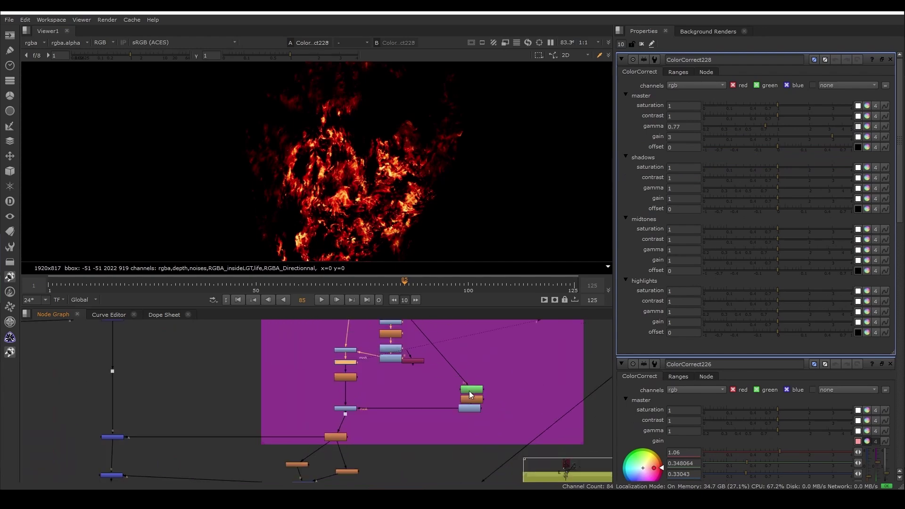
- View the Invert19 mask under the Roto and Blur nodes and open its settings
{"action": "scroll", "coordinate": [471, 395], "scroll_direction": "up", "scroll_amount": 2}
{"action": "left_click", "coordinate": [478, 410]}
{"action": "key", "text": "1"}
{"action": "double_click", "coordinate": [476, 411]}
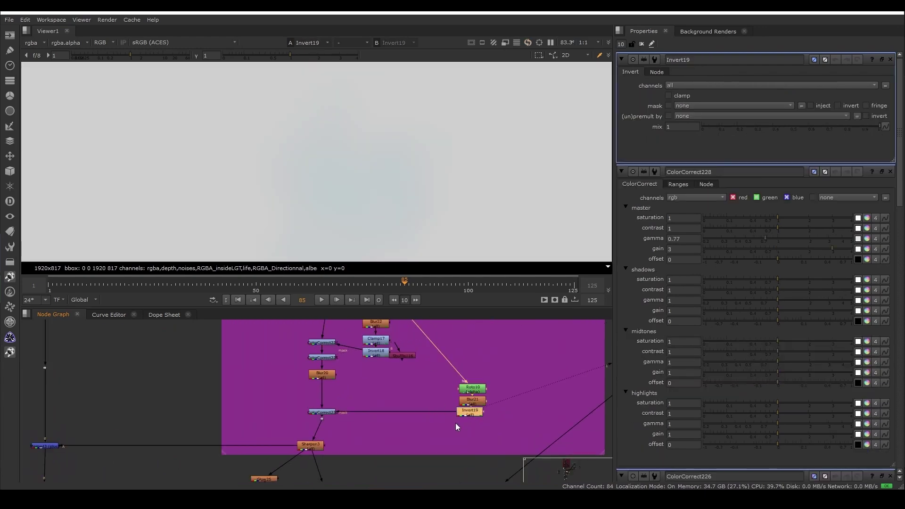
- View Blur20 followed by the masked ColorCorrect230 below it, and open the ColorCorrect230 settings
{"action": "left_click", "coordinate": [322, 374]}
{"action": "key", "text": "1"}
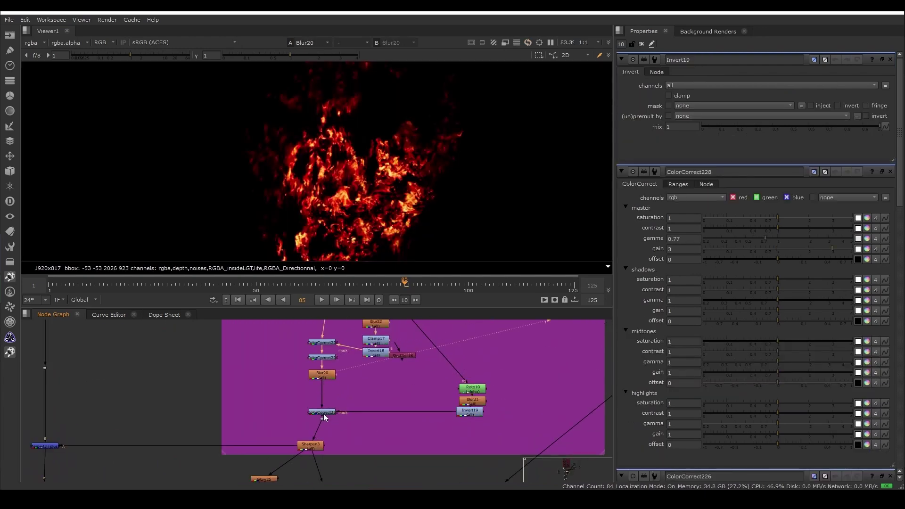
{"action": "left_click", "coordinate": [324, 414]}
{"action": "key", "text": "1"}
{"action": "double_click", "coordinate": [324, 413]}
{"action": "scroll", "coordinate": [377, 387], "scroll_direction": "down", "scroll_amount": 2}
{"action": "scroll", "coordinate": [332, 422], "scroll_direction": "up", "scroll_amount": 2}
- View the Sharpen3 output, follow it to Merge43 on the main pipe and open the Merge43 settings
{"action": "left_click", "coordinate": [321, 428]}
{"action": "key", "text": "1"}
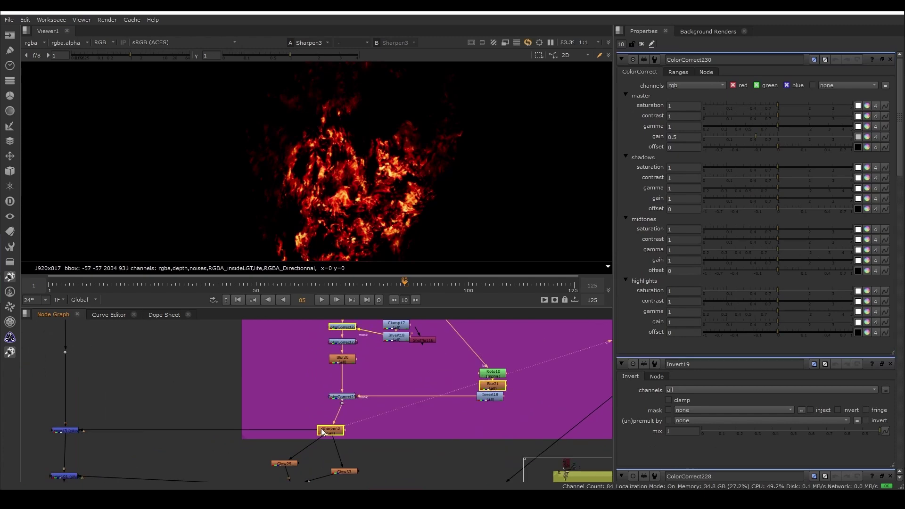
{"action": "middle_click_drag", "start_coordinate": [322, 432], "coordinate": [456, 372]}
{"action": "left_click", "coordinate": [281, 371]}
{"action": "key", "text": "1"}
{"action": "double_click", "coordinate": [281, 370]}
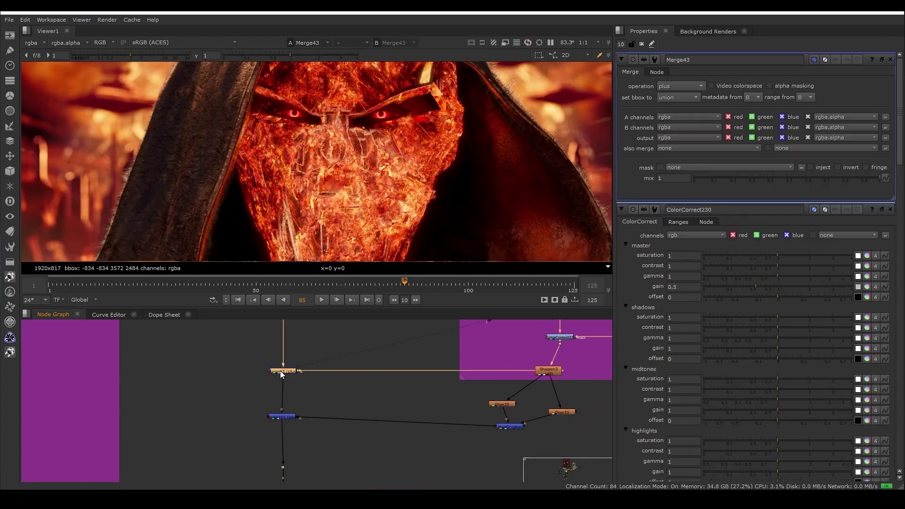
- Toggle Merge43 off and on repeatedly to compare the mask with and without the advected particles
{"action": "key", "text": "d"}
{"action": "scroll", "coordinate": [373, 203], "scroll_direction": "up", "scroll_amount": 1}
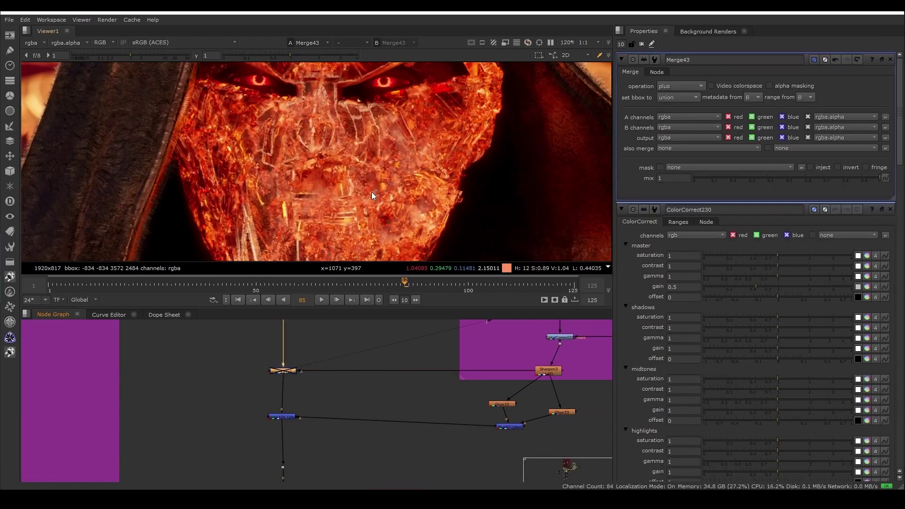
{"action": "key", "text": "d"}
{"action": "scroll", "coordinate": [372, 203], "scroll_direction": "down", "scroll_amount": 1}
{"action": "middle_click_drag", "start_coordinate": [375, 193], "coordinate": [464, 134]}
{"action": "scroll", "coordinate": [463, 133], "scroll_direction": "up", "scroll_amount": 2}
{"action": "key", "text": "d"}
{"action": "key", "text": "d"}
{"action": "key", "text": "d"}
{"action": "key", "text": "d"}
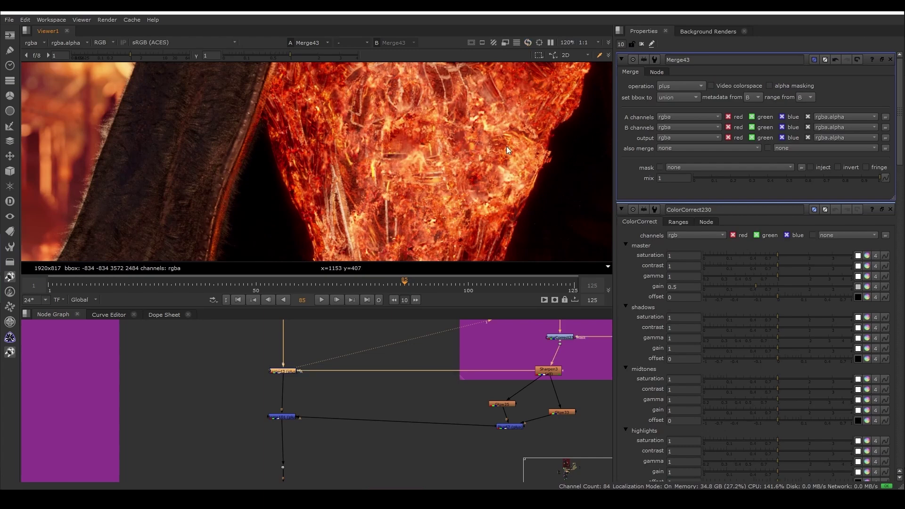
{"action": "key", "text": "d"}
{"action": "key", "text": "d"}
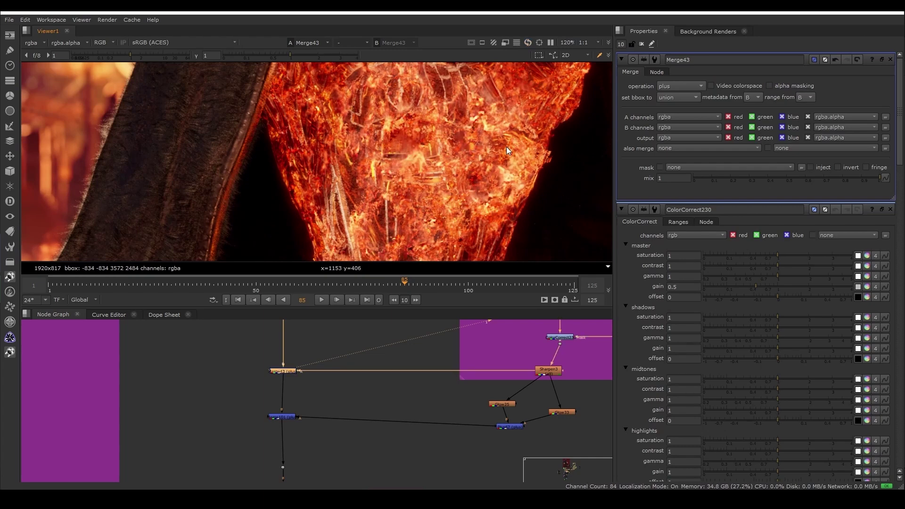
- View Merge101 below Merge43 and toggle it off and on to compare the glow contribution over the figure
{"action": "scroll", "coordinate": [506, 146], "scroll_direction": "down", "scroll_amount": 5}
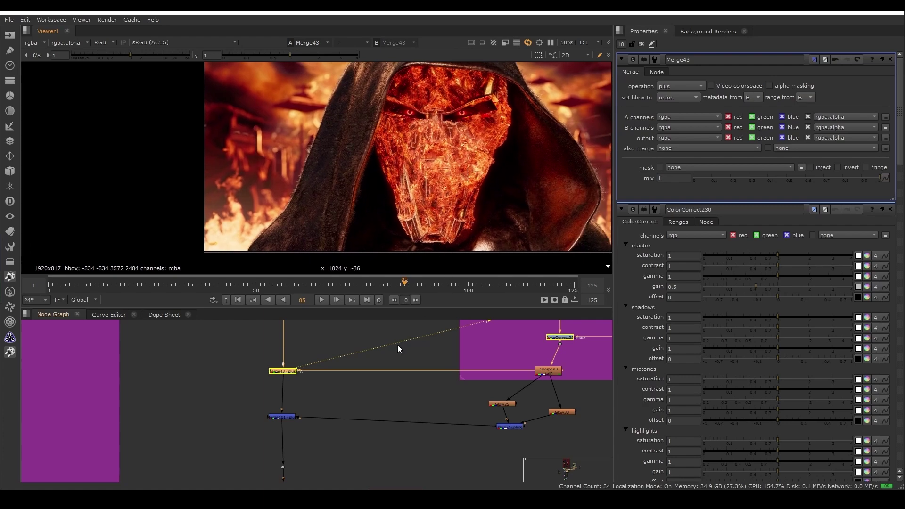
{"action": "scroll", "coordinate": [328, 380], "scroll_direction": "up", "scroll_amount": 2}
{"action": "left_click", "coordinate": [266, 430]}
{"action": "key", "text": "1"}
{"action": "left_click", "coordinate": [282, 436]}
{"action": "scroll", "coordinate": [283, 434], "scroll_direction": "down", "scroll_amount": 6}
{"action": "scroll", "coordinate": [400, 443], "scroll_direction": "up", "scroll_amount": 3}
{"action": "scroll", "coordinate": [203, 426], "scroll_direction": "up", "scroll_amount": 1}
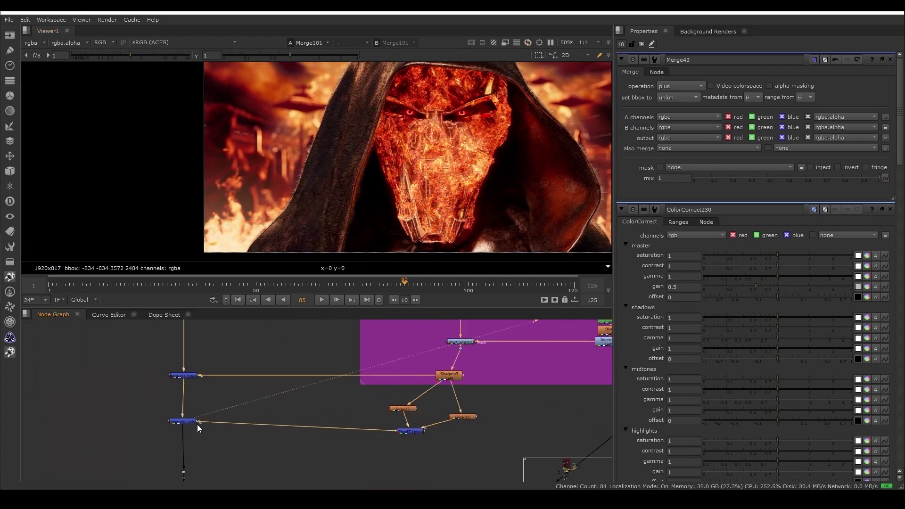
{"action": "scroll", "coordinate": [197, 424], "scroll_direction": "up", "scroll_amount": 1}
{"action": "left_click_drag", "start_coordinate": [156, 430], "coordinate": [187, 424]}
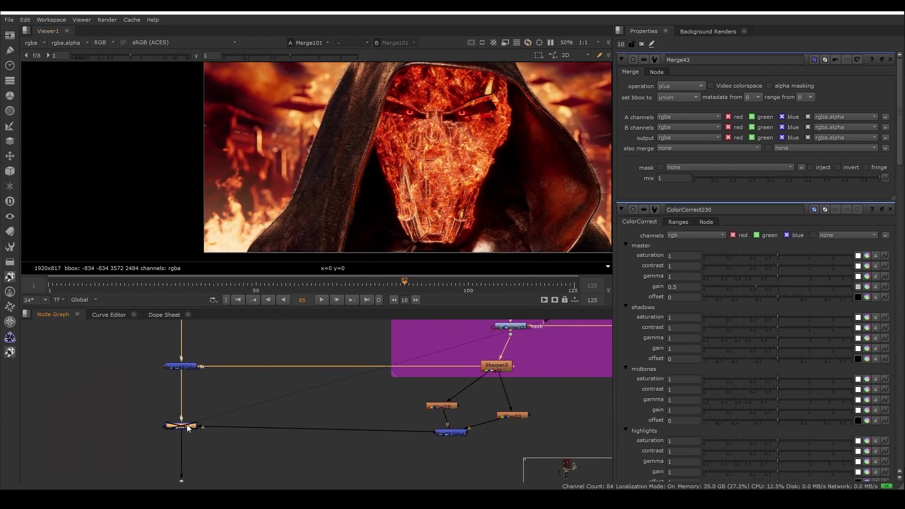
{"action": "scroll", "coordinate": [467, 185], "scroll_direction": "up", "scroll_amount": 3}
{"action": "scroll", "coordinate": [465, 185], "scroll_direction": "down", "scroll_amount": 2}
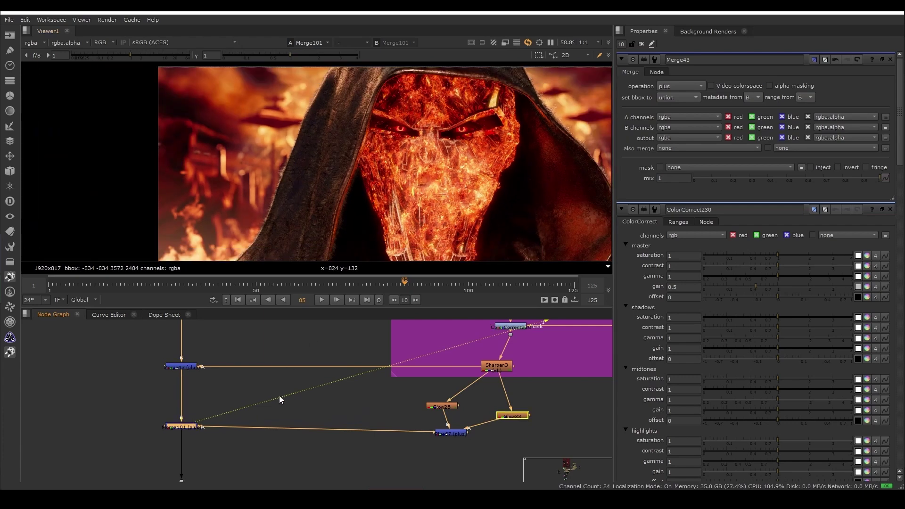
- Delete the spare unconnected Read node from the Debris group
{"action": "scroll", "coordinate": [280, 406], "scroll_direction": "down", "scroll_amount": 4}
{"action": "middle_click_drag", "start_coordinate": [281, 415], "coordinate": [329, 385]}
{"action": "scroll", "coordinate": [172, 373], "scroll_direction": "up", "scroll_amount": 3}
{"action": "left_click", "coordinate": [115, 373]}
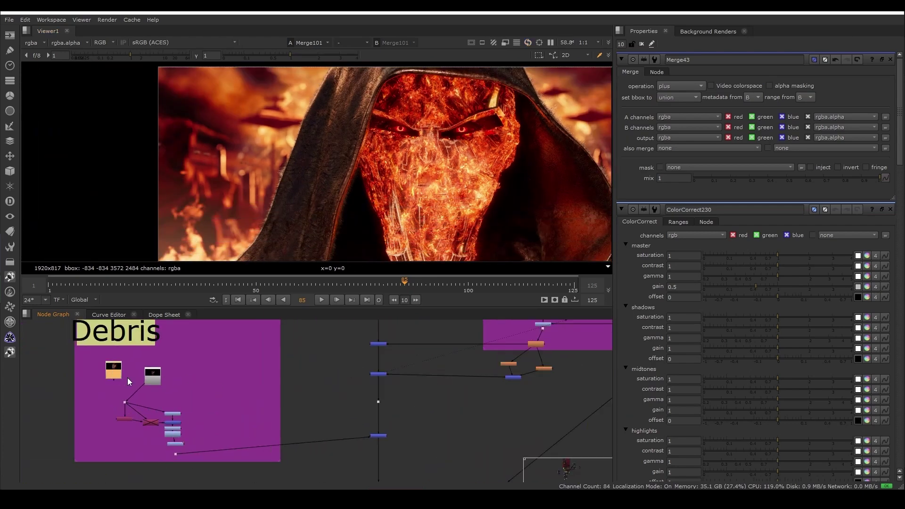
{"action": "key", "text": "Delete"}
- Move Read30 toward the freed spot in the Debris group and view it
{"action": "left_click_drag", "start_coordinate": [157, 380], "coordinate": [137, 374]}
{"action": "key", "text": "1"}
{"action": "scroll", "coordinate": [326, 411], "scroll_direction": "up", "scroll_amount": 2}
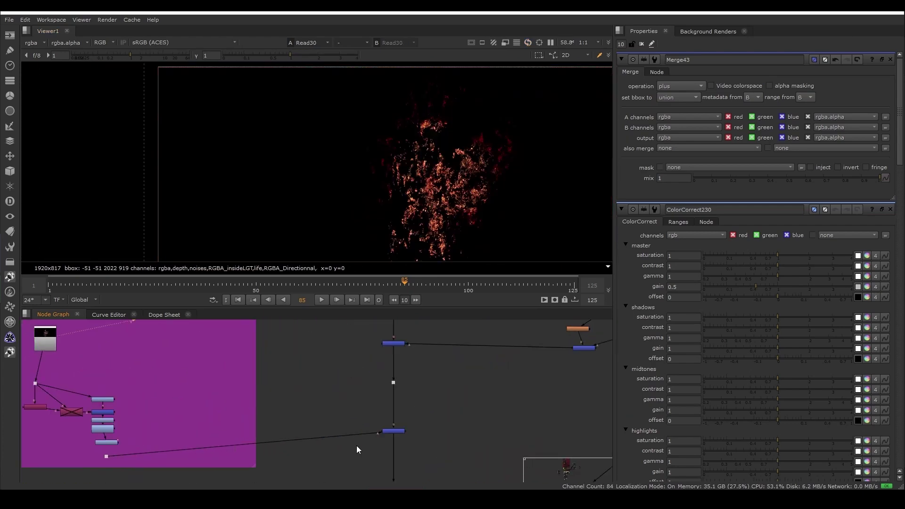
- View Merge41, where the debris joins the main pipe, and open its settings
{"action": "left_click", "coordinate": [394, 449]}
{"action": "key", "text": "1"}
{"action": "double_click", "coordinate": [395, 449]}
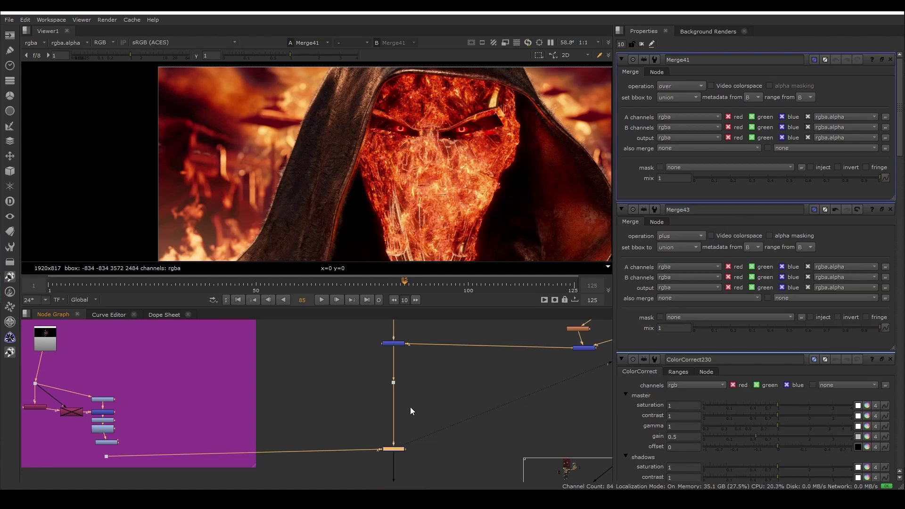
- View the colour corrections in the Debris branch one after another, down to its output dot
{"action": "scroll", "coordinate": [430, 191], "scroll_direction": "up", "scroll_amount": 2}
{"action": "middle_click_drag", "start_coordinate": [149, 382], "coordinate": [264, 355]}
{"action": "scroll", "coordinate": [272, 386], "scroll_direction": "up", "scroll_amount": 2}
{"action": "left_click", "coordinate": [242, 402]}
{"action": "key", "text": "1"}
{"action": "scroll", "coordinate": [260, 384], "scroll_direction": "up", "scroll_amount": 1}
{"action": "left_click", "coordinate": [270, 413]}
{"action": "key", "text": "1"}
{"action": "scroll", "coordinate": [264, 438], "scroll_direction": "up", "scroll_amount": 3}
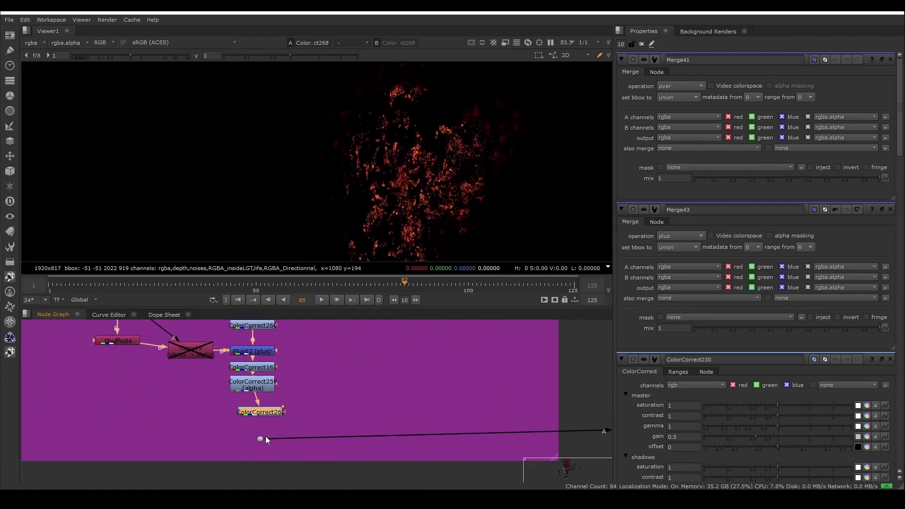
{"action": "left_click", "coordinate": [258, 439]}
{"action": "scroll", "coordinate": [380, 417], "scroll_direction": "down", "scroll_amount": 2}
{"action": "middle_click_drag", "start_coordinate": [396, 409], "coordinate": [179, 402]}
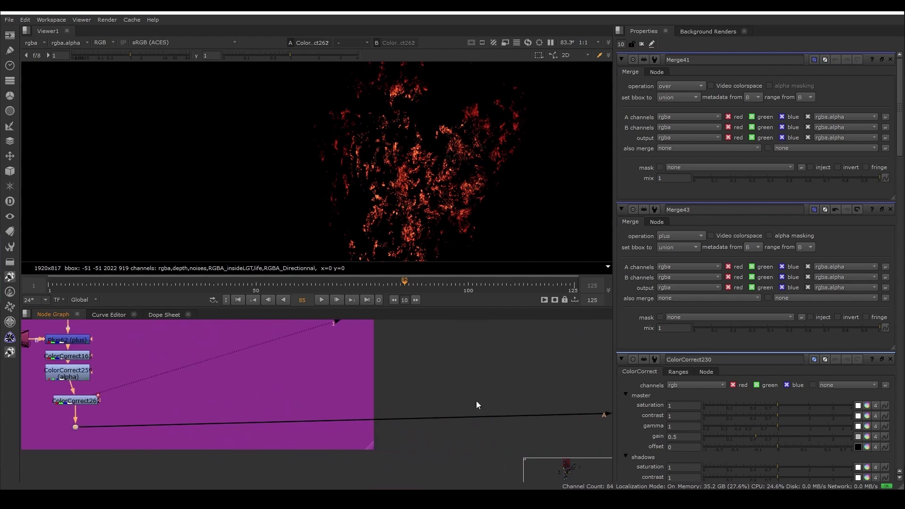
- View Merge41 up close on the mask and toggle it off and on to compare the debris
{"action": "middle_click_drag", "start_coordinate": [475, 403], "coordinate": [288, 406]}
{"action": "left_click", "coordinate": [473, 414]}
{"action": "key", "text": "1"}
{"action": "left_click", "coordinate": [473, 416]}
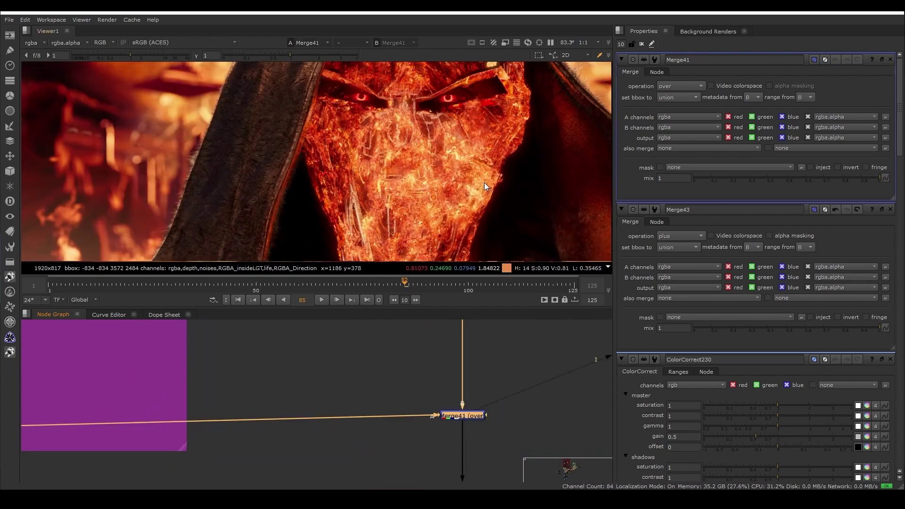
{"action": "scroll", "coordinate": [485, 182], "scroll_direction": "up", "scroll_amount": 3}
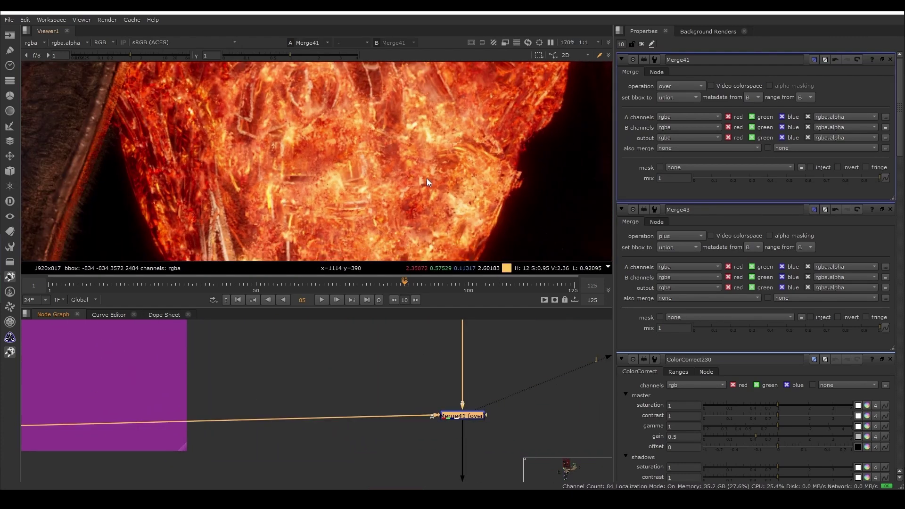
{"action": "key", "text": "d"}
{"action": "key", "text": "d"}
- Delete the PARTICLES SECONDARIES group together with its two merges on the main pipe
{"action": "scroll", "coordinate": [400, 394], "scroll_direction": "down", "scroll_amount": 8}
{"action": "middle_click_drag", "start_coordinate": [522, 415], "coordinate": [349, 409]}
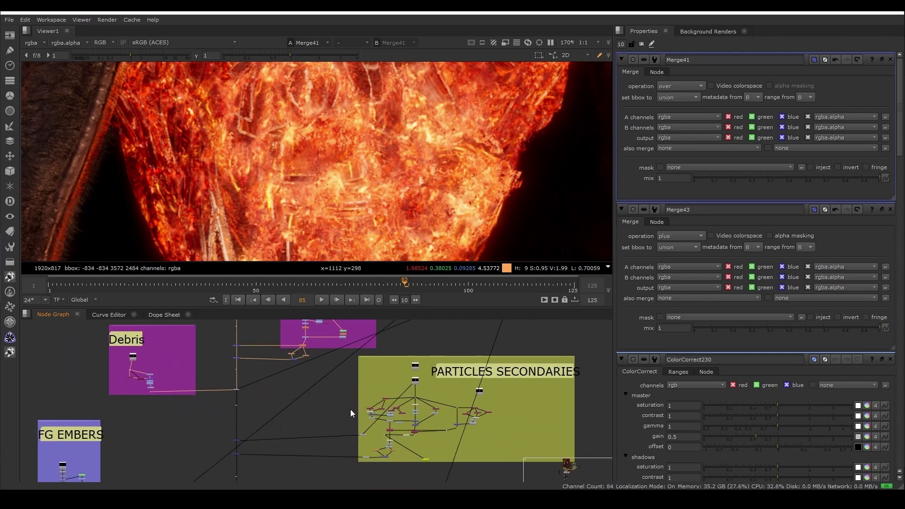
{"action": "scroll", "coordinate": [414, 361], "scroll_direction": "up", "scroll_amount": 3}
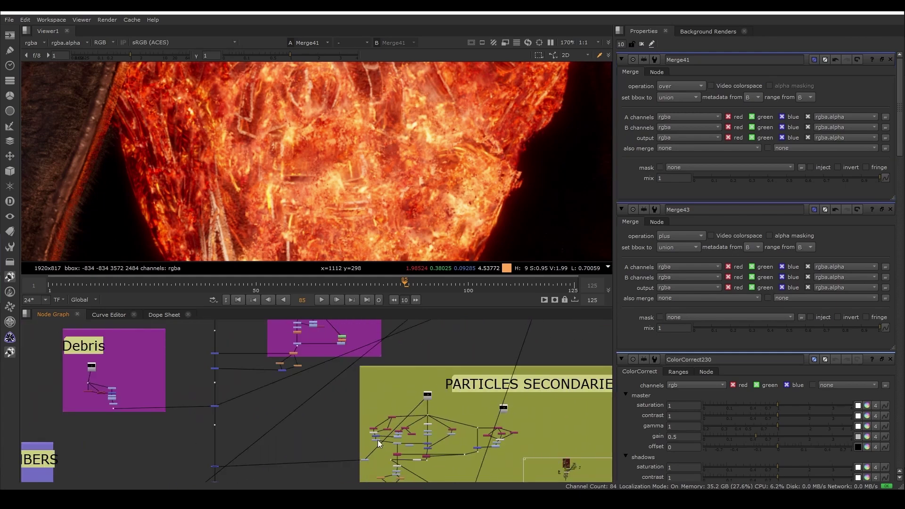
{"action": "middle_click_drag", "start_coordinate": [292, 453], "coordinate": [354, 346]}
{"action": "scroll", "coordinate": [295, 362], "scroll_direction": "up", "scroll_amount": 3}
{"action": "middle_click_drag", "start_coordinate": [287, 363], "coordinate": [285, 404]}
{"action": "left_click_drag", "start_coordinate": [252, 389], "coordinate": [311, 437]}
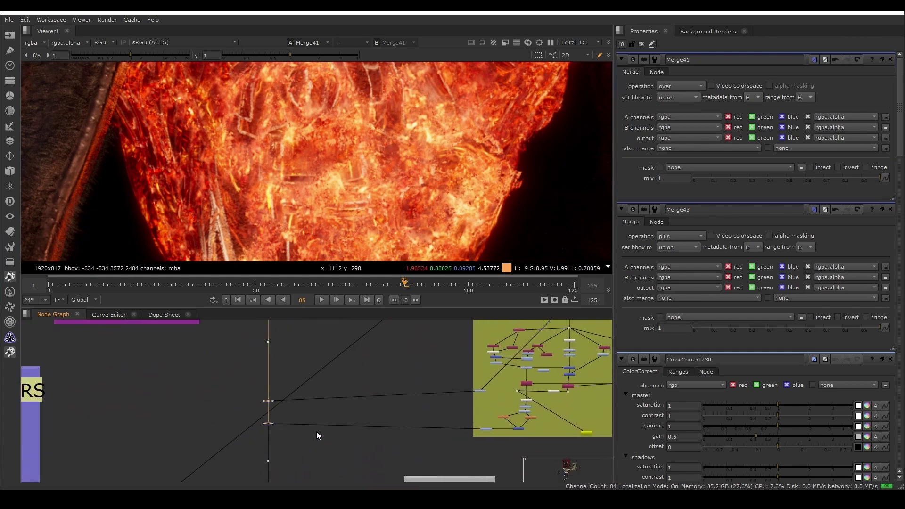
{"action": "scroll", "coordinate": [355, 426], "scroll_direction": "down", "scroll_amount": 6}
{"action": "middle_click_drag", "start_coordinate": [363, 414], "coordinate": [465, 384]}
{"action": "scroll", "coordinate": [329, 405], "scroll_direction": "down", "scroll_amount": 2}
{"action": "left_click", "coordinate": [467, 429]}
{"action": "key", "text": "Delete"}
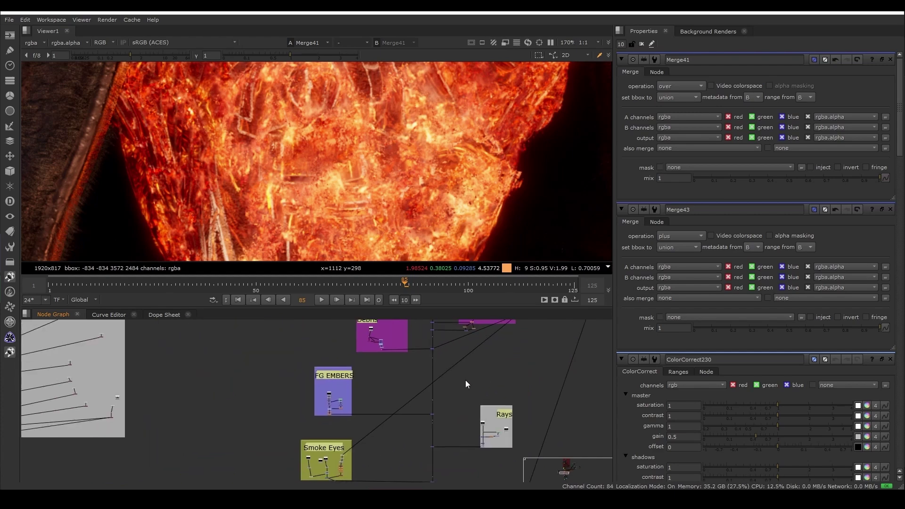
- View the Read17 source render in the FG EMBERS group
{"action": "scroll", "coordinate": [385, 382], "scroll_direction": "up", "scroll_amount": 2}
{"action": "scroll", "coordinate": [309, 396], "scroll_direction": "up", "scroll_amount": 3}
{"action": "left_click", "coordinate": [309, 396]}
{"action": "key", "text": "1"}
{"action": "scroll", "coordinate": [363, 392], "scroll_direction": "down", "scroll_amount": 4}
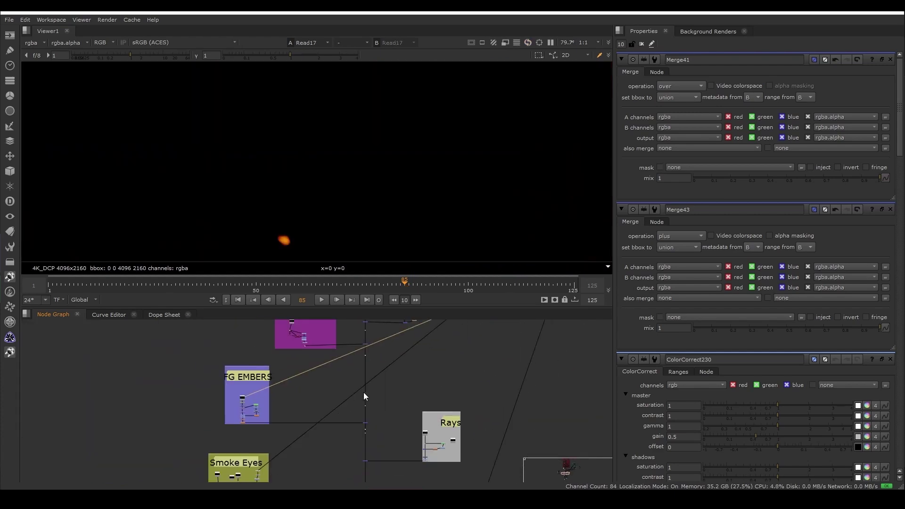
- View the Merge41 result again, examining the mask and the groups further down the main pipe
{"action": "scroll", "coordinate": [384, 396], "scroll_direction": "up", "scroll_amount": 3}
{"action": "left_click", "coordinate": [375, 375]}
{"action": "key", "text": "1"}
{"action": "scroll", "coordinate": [457, 405], "scroll_direction": "down", "scroll_amount": 5}
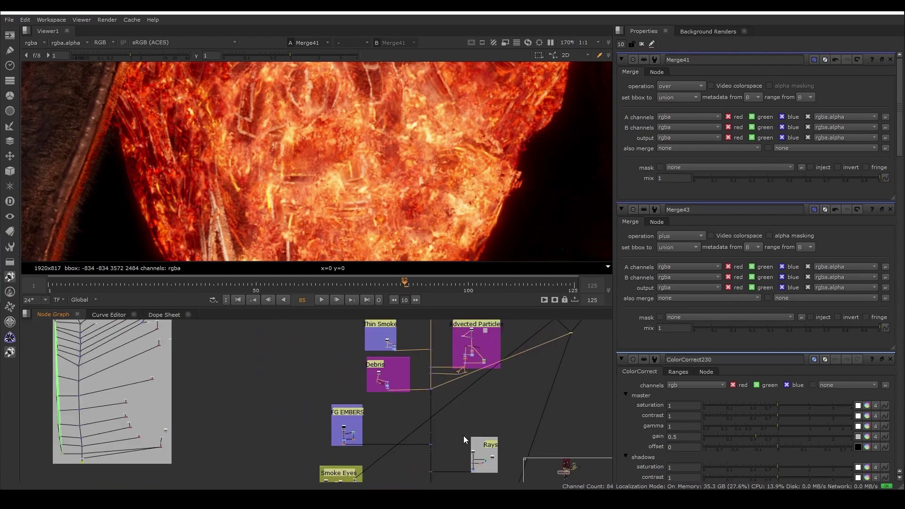
{"action": "middle_click_drag", "start_coordinate": [464, 438], "coordinate": [457, 350]}
{"action": "scroll", "coordinate": [457, 350], "scroll_direction": "down", "scroll_amount": 1}
{"action": "scroll", "coordinate": [413, 228], "scroll_direction": "down", "scroll_amount": 2}
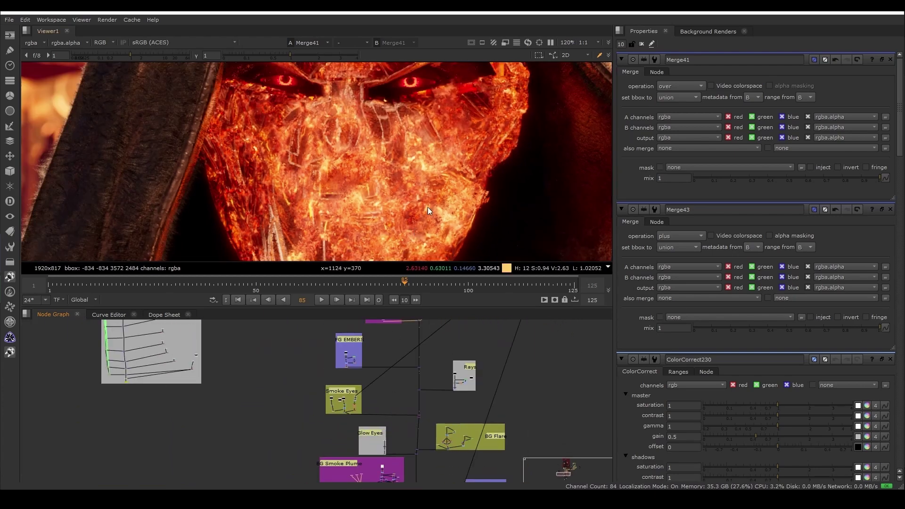
{"action": "scroll", "coordinate": [428, 208], "scroll_direction": "down", "scroll_amount": 1}
{"action": "middle_click_drag", "start_coordinate": [431, 209], "coordinate": [453, 159]}
{"action": "scroll", "coordinate": [422, 377], "scroll_direction": "up", "scroll_amount": 2}
{"action": "scroll", "coordinate": [330, 349], "scroll_direction": "up", "scroll_amount": 3}
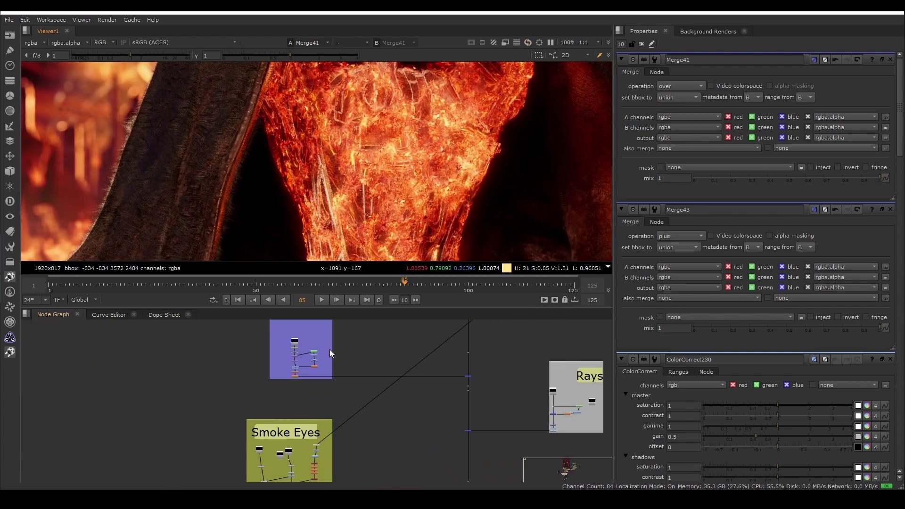
- View Read17, follow the embers branch to Merge3 on the main pipe and open the Merge3 settings
{"action": "left_click", "coordinate": [294, 341]}
{"action": "key", "text": "1"}
{"action": "scroll", "coordinate": [459, 364], "scroll_direction": "up", "scroll_amount": 3}
{"action": "left_click", "coordinate": [476, 385]}
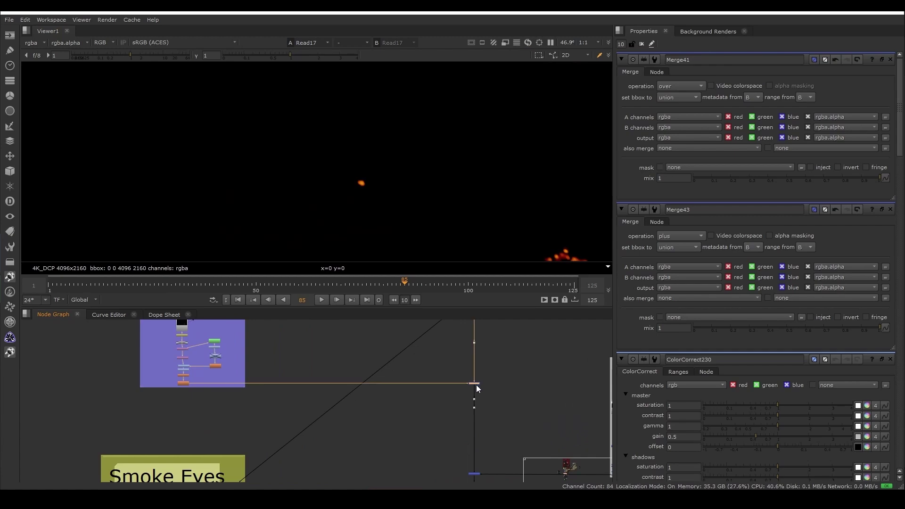
{"action": "key", "text": "1"}
{"action": "double_click", "coordinate": [476, 385]}
{"action": "scroll", "coordinate": [482, 135], "scroll_direction": "down", "scroll_amount": 4}
{"action": "middle_click_drag", "start_coordinate": [442, 154], "coordinate": [364, 208]}
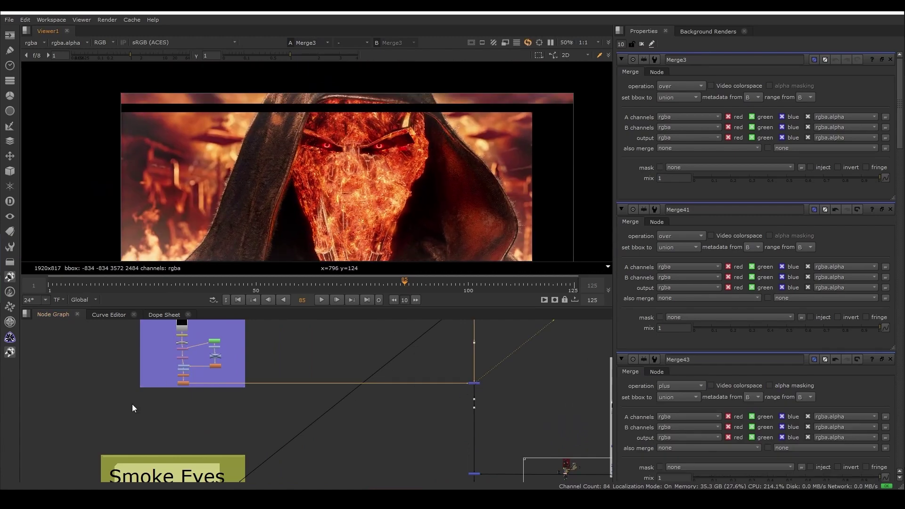
- View the Defocus7 output of the FG EMBERS branch and compare it with the Merge3 result
{"action": "scroll", "coordinate": [182, 383], "scroll_direction": "up", "scroll_amount": 2}
{"action": "left_click", "coordinate": [176, 387]}
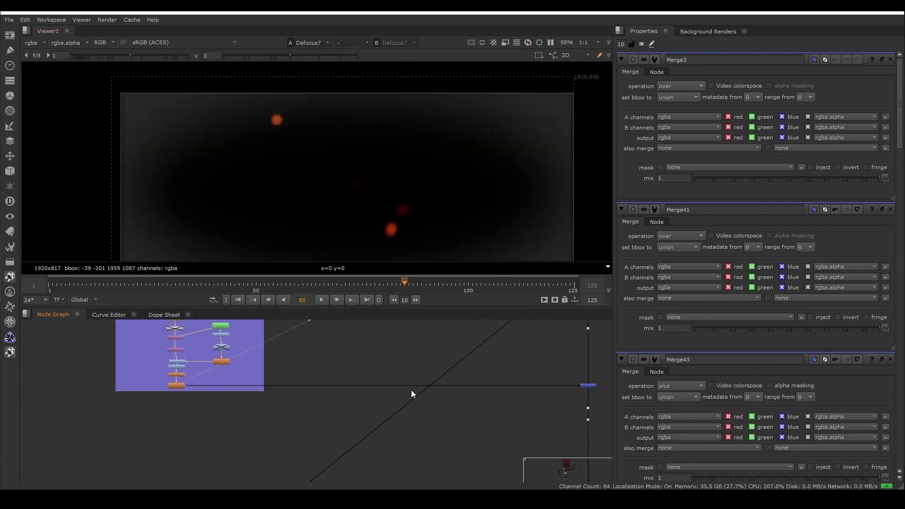
{"action": "middle_click_drag", "start_coordinate": [411, 389], "coordinate": [251, 389]}
{"action": "scroll", "coordinate": [368, 176], "scroll_direction": "down", "scroll_amount": 1}
{"action": "scroll", "coordinate": [417, 397], "scroll_direction": "up", "scroll_amount": 1}
{"action": "left_click", "coordinate": [418, 394]}
{"action": "key", "text": "1"}
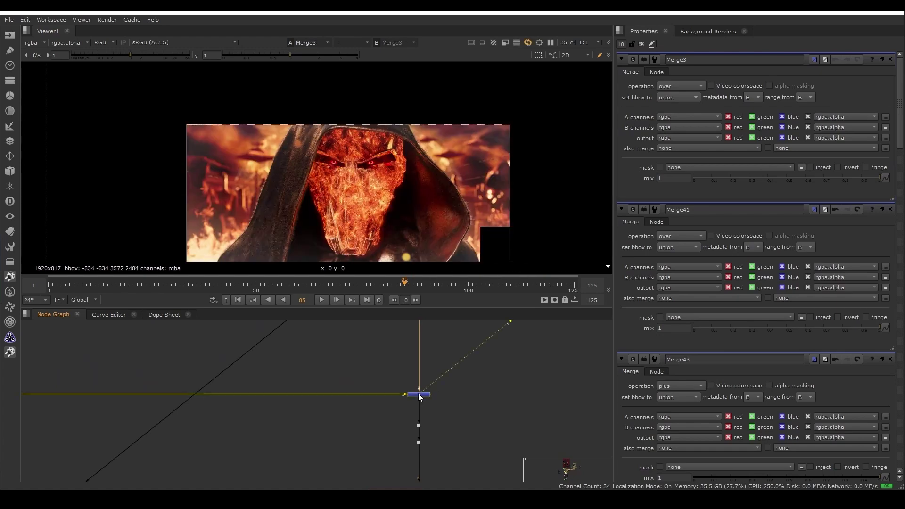
{"action": "scroll", "coordinate": [428, 172], "scroll_direction": "up", "scroll_amount": 2}
{"action": "scroll", "coordinate": [451, 413], "scroll_direction": "down", "scroll_amount": 5}
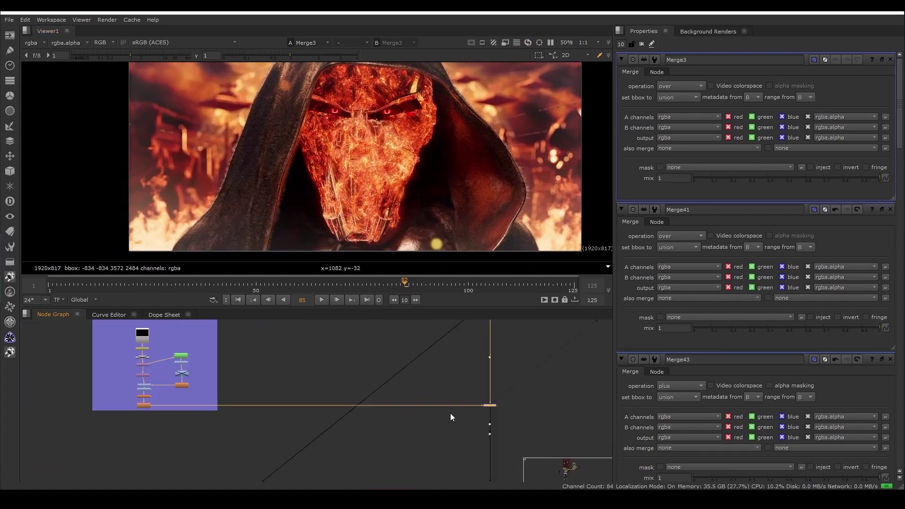
- View the Read17 source and the Defocus7 output of the FG EMBERS branch, opening both nodes' settings
{"action": "middle_click_drag", "start_coordinate": [450, 413], "coordinate": [556, 412]}
{"action": "double_click", "coordinate": [245, 353]}
{"action": "key", "text": "1"}
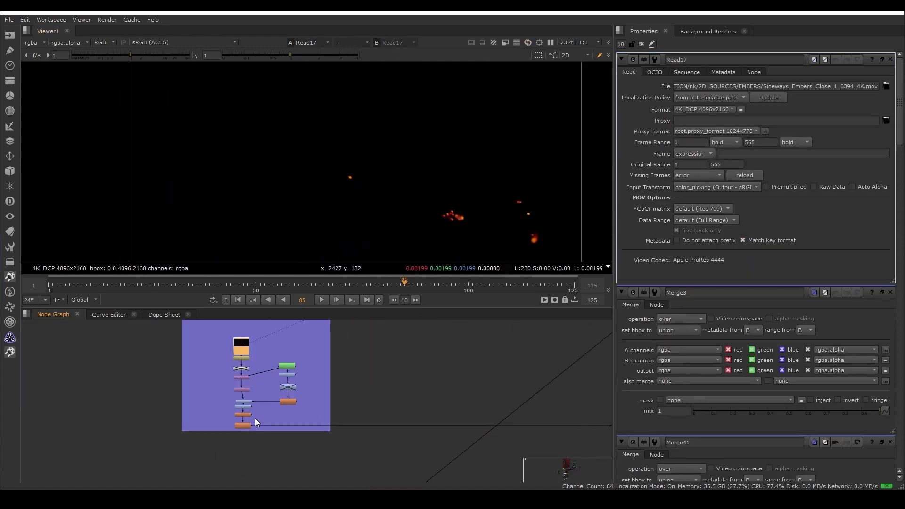
{"action": "scroll", "coordinate": [241, 424], "scroll_direction": "up", "scroll_amount": 3}
{"action": "double_click", "coordinate": [241, 422]}
{"action": "key", "text": "1"}
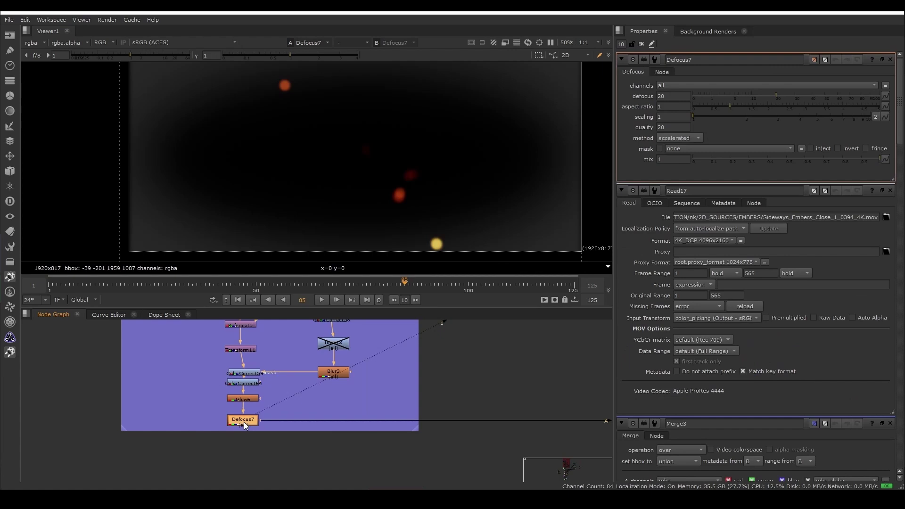
- Follow the Defocus7 output to the main pipe and view the Merge3 result
{"action": "scroll", "coordinate": [283, 422], "scroll_direction": "down", "scroll_amount": 4}
{"action": "middle_click_drag", "start_coordinate": [515, 422], "coordinate": [448, 405]}
{"action": "left_click", "coordinate": [384, 408]}
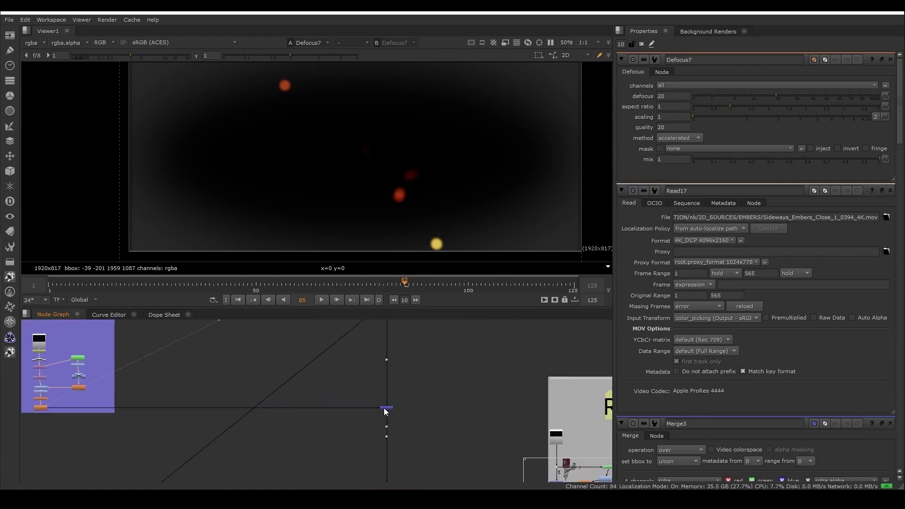
{"action": "key", "text": "1"}
- Move down the main pipe to the Rays group and view its Read7 source render
{"action": "scroll", "coordinate": [361, 434], "scroll_direction": "up", "scroll_amount": 3}
{"action": "middle_click_drag", "start_coordinate": [361, 434], "coordinate": [410, 338]}
{"action": "scroll", "coordinate": [485, 338], "scroll_direction": "up", "scroll_amount": 2}
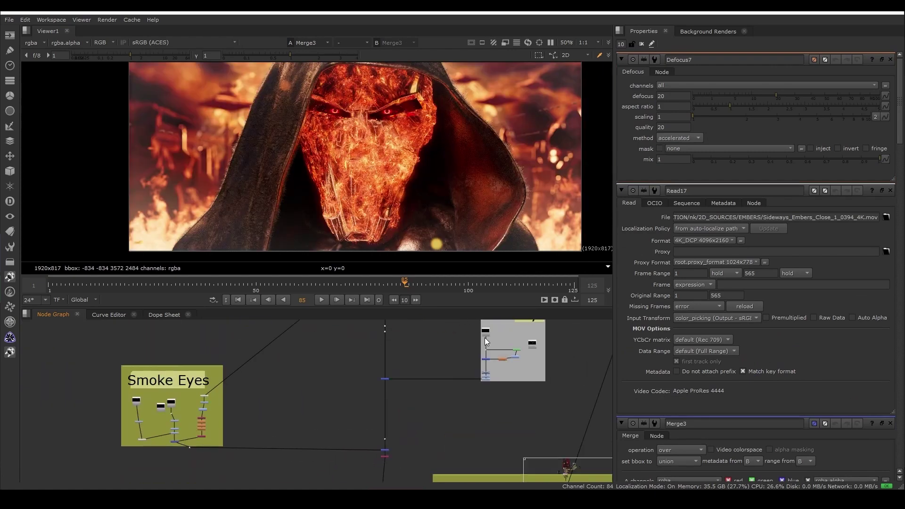
{"action": "left_click", "coordinate": [485, 330]}
{"action": "key", "text": "1"}
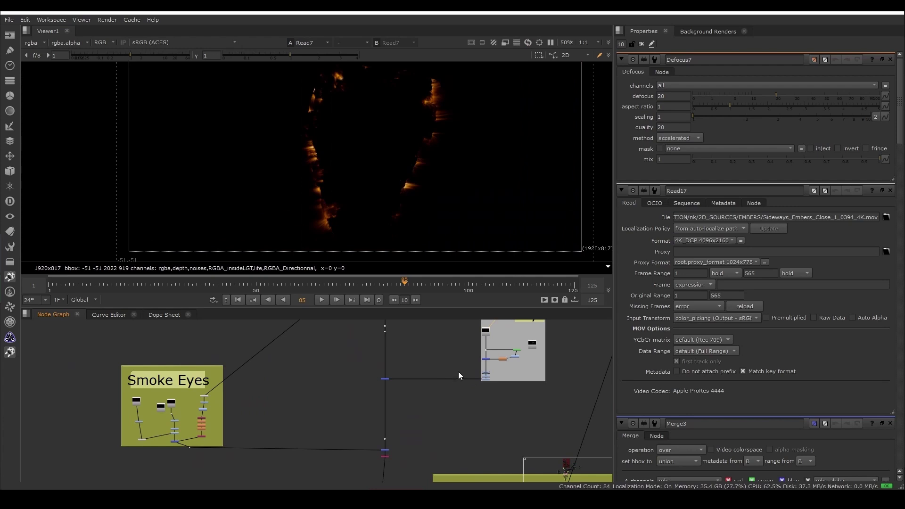
- View the roto mask of the Rays group and the Merge81 result that multiplies it with the render
{"action": "scroll", "coordinate": [485, 348], "scroll_direction": "up", "scroll_amount": 5}
{"action": "middle_click_drag", "start_coordinate": [488, 344], "coordinate": [416, 417]}
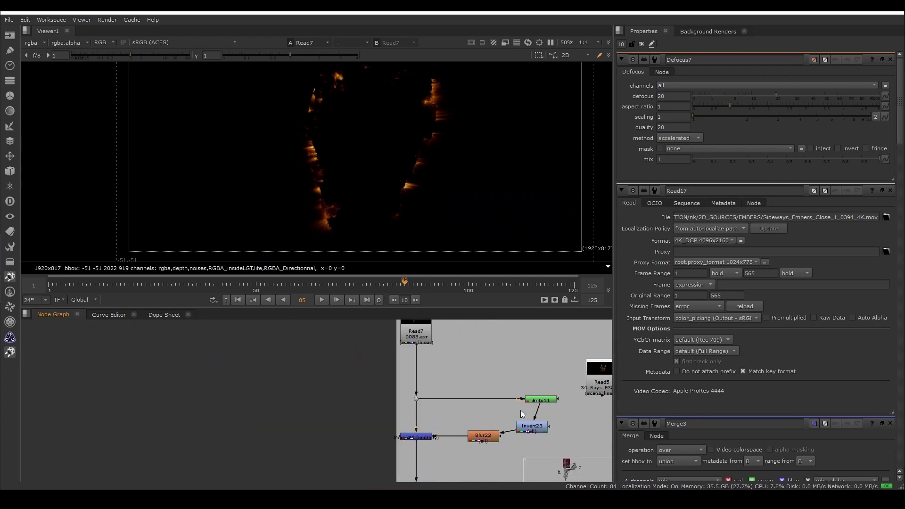
{"action": "left_click", "coordinate": [527, 399]}
{"action": "key", "text": "1"}
{"action": "left_click", "coordinate": [411, 438]}
{"action": "key", "text": "1"}
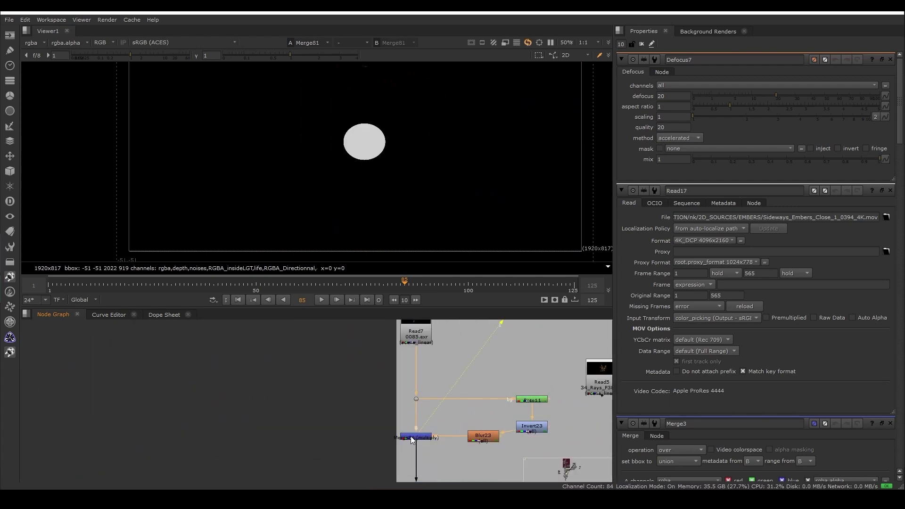
- View the ColorCorrect239 output at the end of the Rays branch and open its settings
{"action": "scroll", "coordinate": [411, 439], "scroll_direction": "down", "scroll_amount": 3}
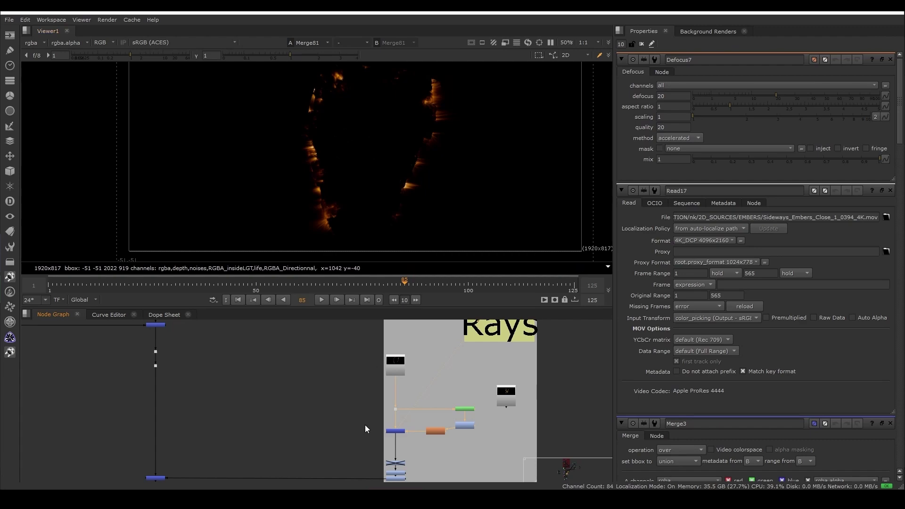
{"action": "scroll", "coordinate": [365, 425], "scroll_direction": "down", "scroll_amount": 2}
{"action": "scroll", "coordinate": [400, 414], "scroll_direction": "up", "scroll_amount": 3}
{"action": "double_click", "coordinate": [401, 414]}
{"action": "key", "text": "1"}
- Follow the Rays branch to Merge79 on the main pipe, view its result and open its settings
{"action": "scroll", "coordinate": [253, 403], "scroll_direction": "down", "scroll_amount": 2}
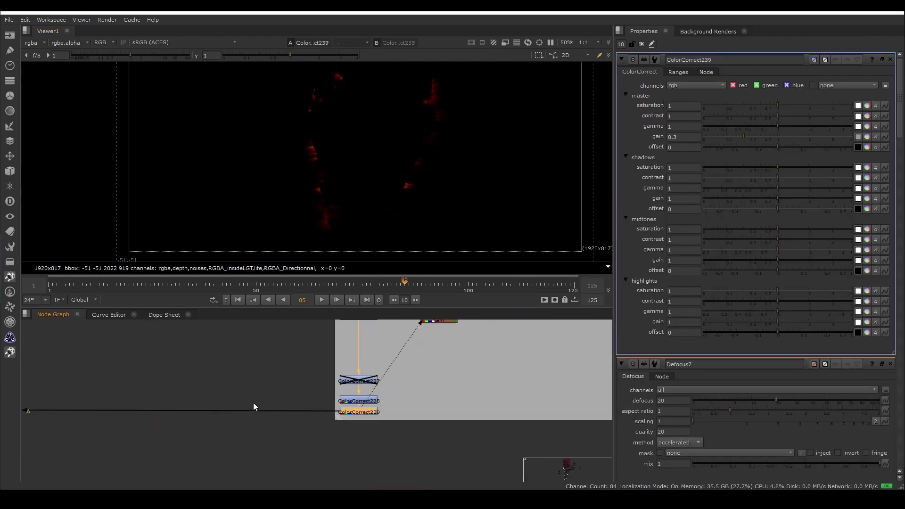
{"action": "scroll", "coordinate": [253, 402], "scroll_direction": "down", "scroll_amount": 2}
{"action": "scroll", "coordinate": [208, 401], "scroll_direction": "up", "scroll_amount": 2}
{"action": "left_click", "coordinate": [207, 401]}
{"action": "key", "text": "1"}
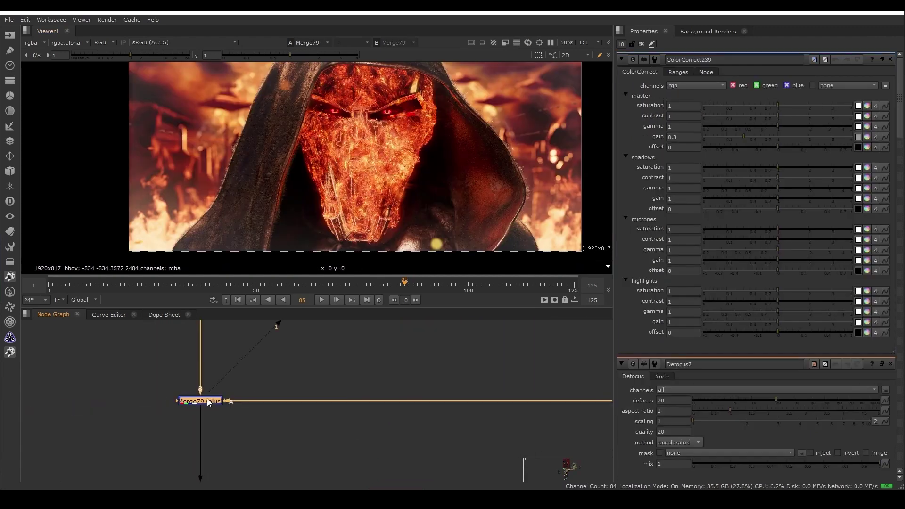
{"action": "double_click", "coordinate": [207, 401]}
- Disable ColorCorrect239 and enable it again to compare its effect on the rays in the Merge79 result
{"action": "scroll", "coordinate": [337, 373], "scroll_direction": "down", "scroll_amount": 2}
{"action": "middle_click_drag", "start_coordinate": [489, 411], "coordinate": [384, 428]}
{"action": "scroll", "coordinate": [514, 403], "scroll_direction": "up", "scroll_amount": 3}
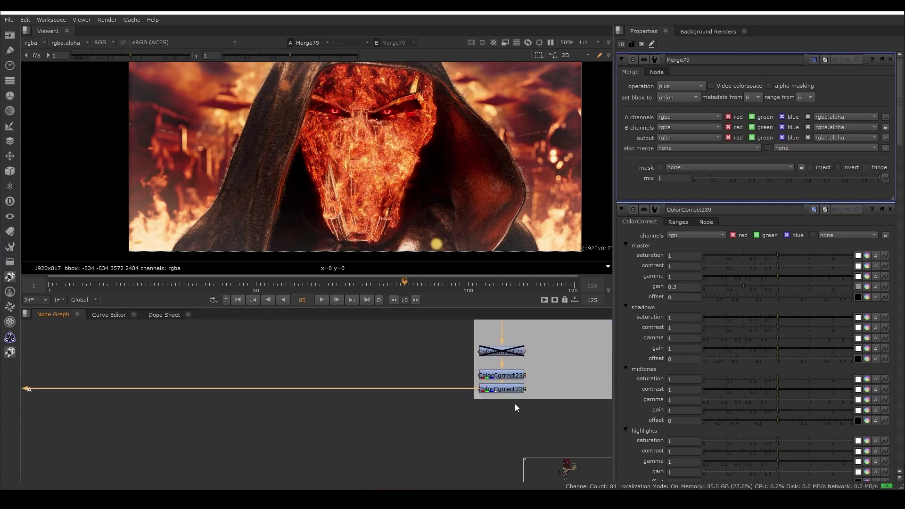
{"action": "double_click", "coordinate": [508, 392]}
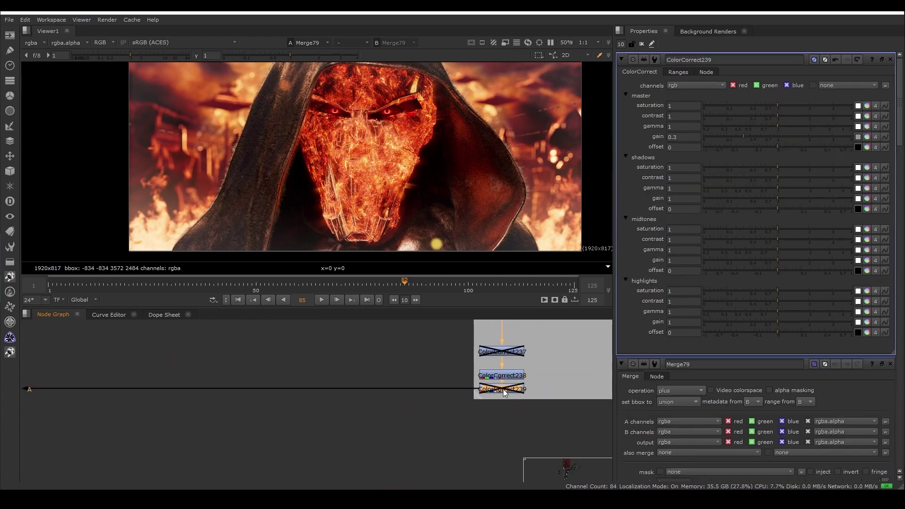
{"action": "key", "text": "d"}
{"action": "scroll", "coordinate": [386, 171], "scroll_direction": "up", "scroll_amount": 2}
{"action": "scroll", "coordinate": [330, 213], "scroll_direction": "down", "scroll_amount": 1}
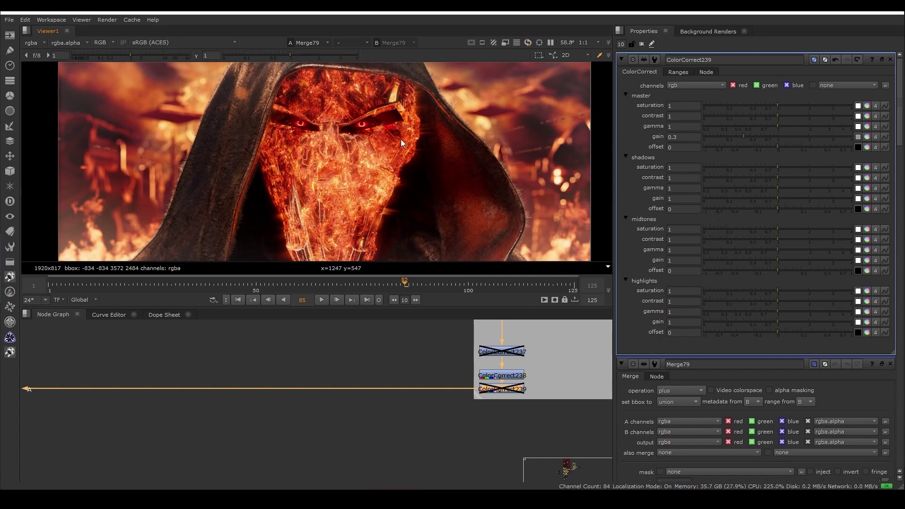
{"action": "key", "text": "d"}
{"action": "scroll", "coordinate": [418, 202], "scroll_direction": "down", "scroll_amount": 3}
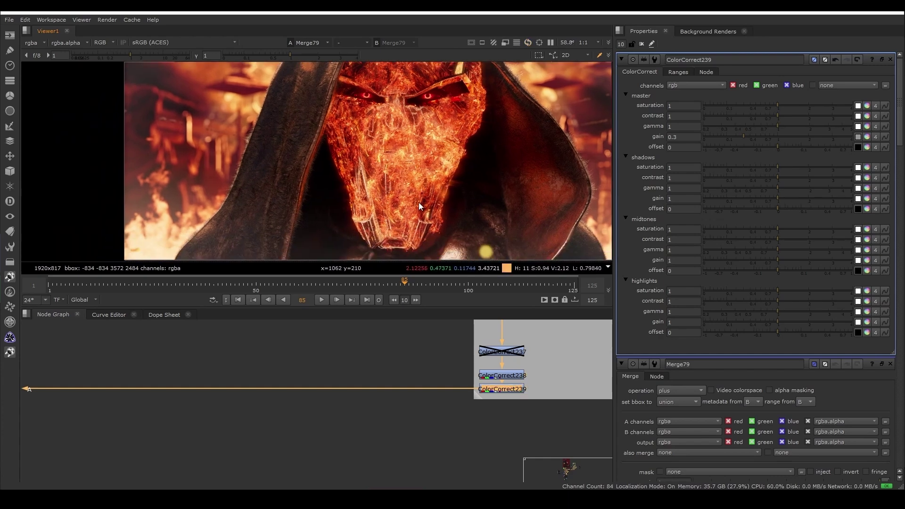
{"action": "scroll", "coordinate": [411, 171], "scroll_direction": "up", "scroll_amount": 2}
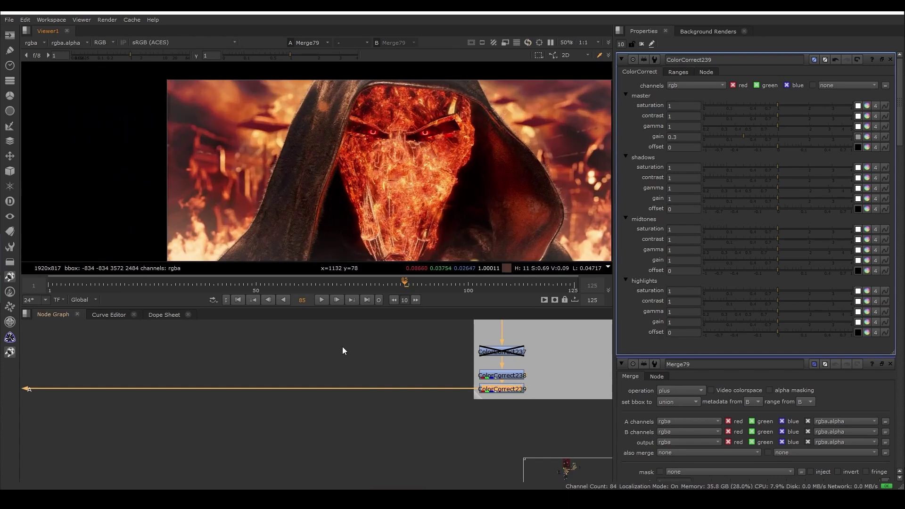
- Delete the unused nodes beside the Read34 branch in the Smoke Eyes group
{"action": "scroll", "coordinate": [321, 405], "scroll_direction": "down", "scroll_amount": 4}
{"action": "scroll", "coordinate": [293, 421], "scroll_direction": "up", "scroll_amount": 6}
{"action": "scroll", "coordinate": [142, 421], "scroll_direction": "up", "scroll_amount": 3}
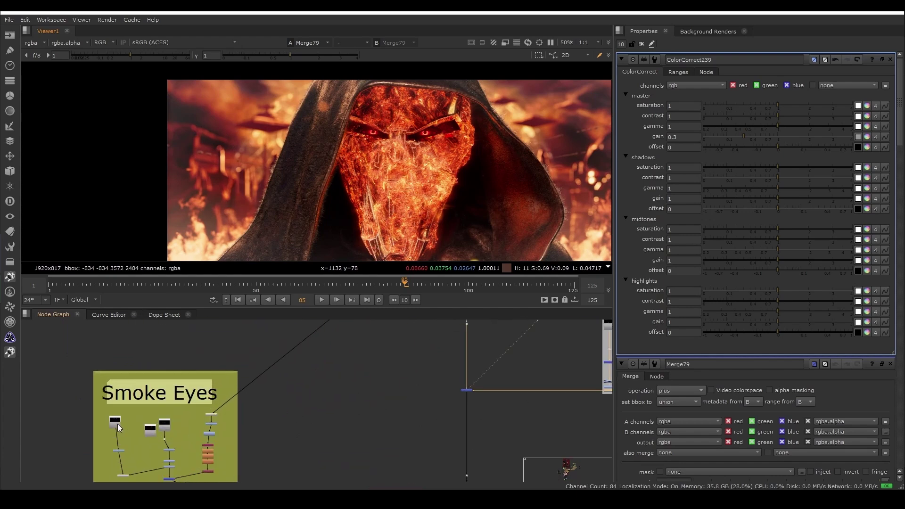
{"action": "scroll", "coordinate": [291, 395], "scroll_direction": "up", "scroll_amount": 3}
{"action": "left_click_drag", "start_coordinate": [242, 448], "coordinate": [171, 318]}
{"action": "key", "text": "Delete"}
{"action": "scroll", "coordinate": [321, 414], "scroll_direction": "up", "scroll_amount": 2}
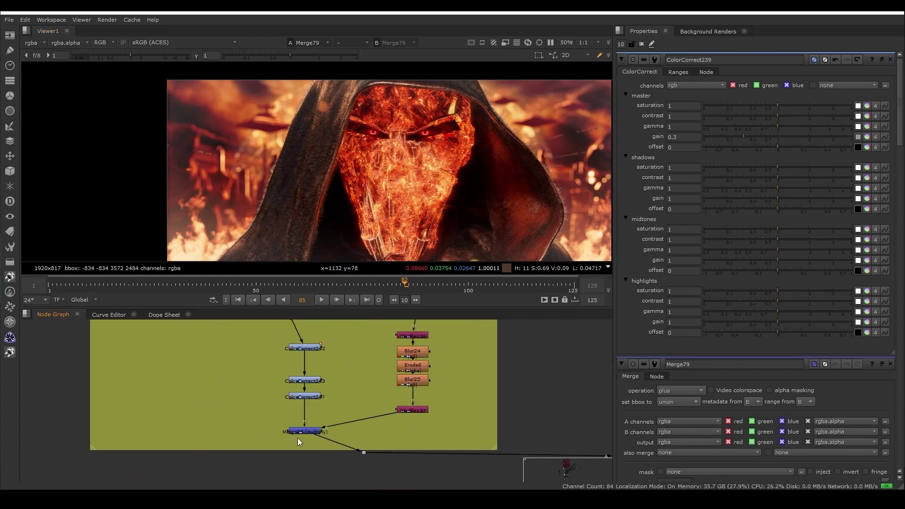
- Compare the Merge95 result of the Smoke Eyes group with its Read34 source render, opening both nodes' settings
{"action": "left_click", "coordinate": [298, 434]}
{"action": "key", "text": "1"}
{"action": "double_click", "coordinate": [296, 431]}
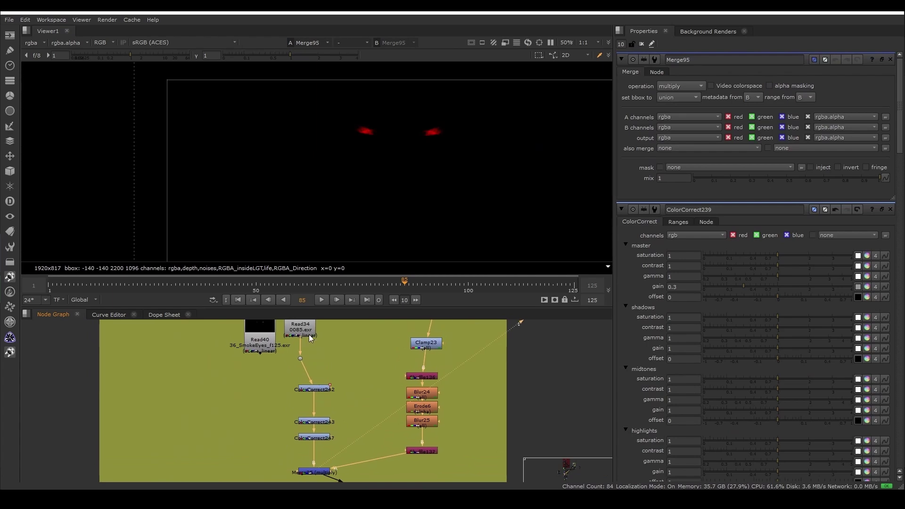
{"action": "left_click", "coordinate": [306, 329]}
{"action": "key", "text": "1"}
{"action": "double_click", "coordinate": [306, 330]}
{"action": "left_click", "coordinate": [312, 471]}
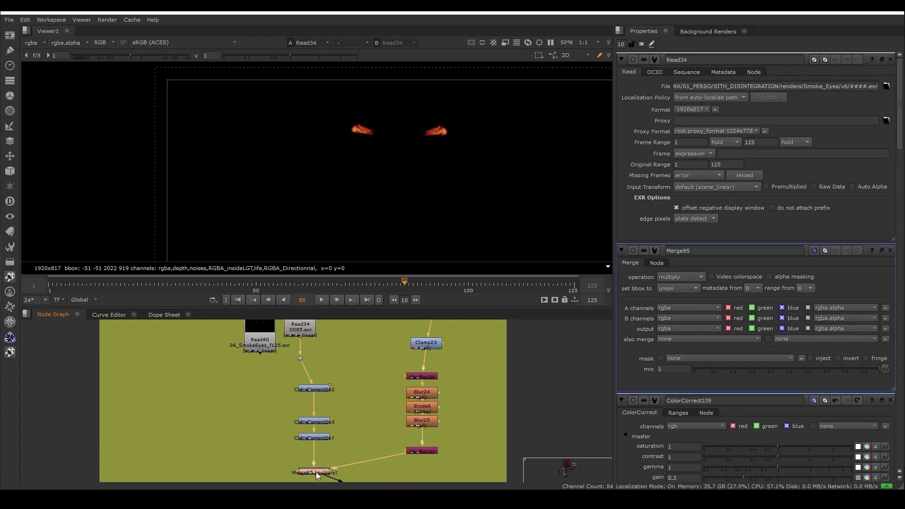
{"action": "key", "text": "1"}
- Examine the eye mask branch feeding Merge95, viewing NoOp45, Clamp23 and the blurred Shuffle137 output
{"action": "middle_click_drag", "start_coordinate": [354, 471], "coordinate": [320, 422]}
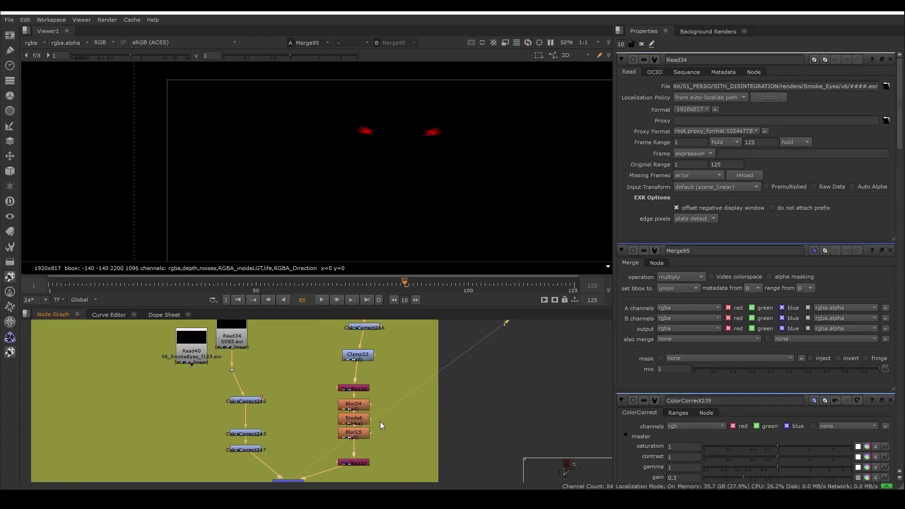
{"action": "left_click", "coordinate": [351, 356]}
{"action": "key", "text": "1"}
{"action": "scroll", "coordinate": [442, 357], "scroll_direction": "down", "scroll_amount": 2}
{"action": "middle_click_drag", "start_coordinate": [442, 357], "coordinate": [359, 389]}
{"action": "scroll", "coordinate": [313, 343], "scroll_direction": "up", "scroll_amount": 2}
{"action": "left_click", "coordinate": [315, 345]}
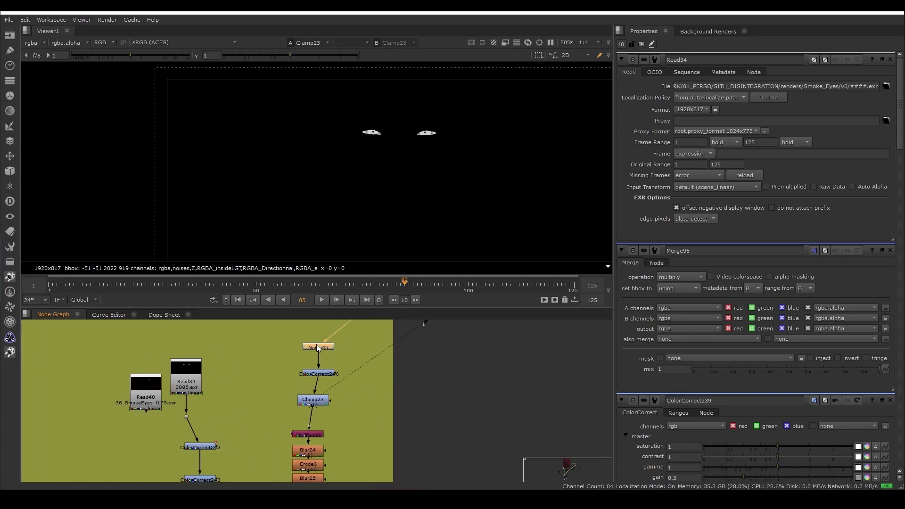
{"action": "key", "text": "1"}
{"action": "left_click", "coordinate": [311, 403]}
{"action": "key", "text": "1"}
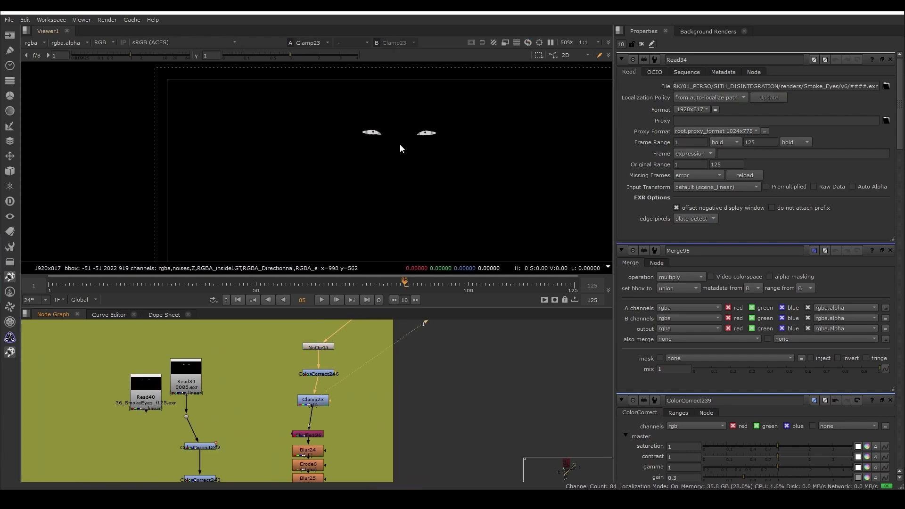
{"action": "middle_click_drag", "start_coordinate": [365, 377], "coordinate": [386, 313]}
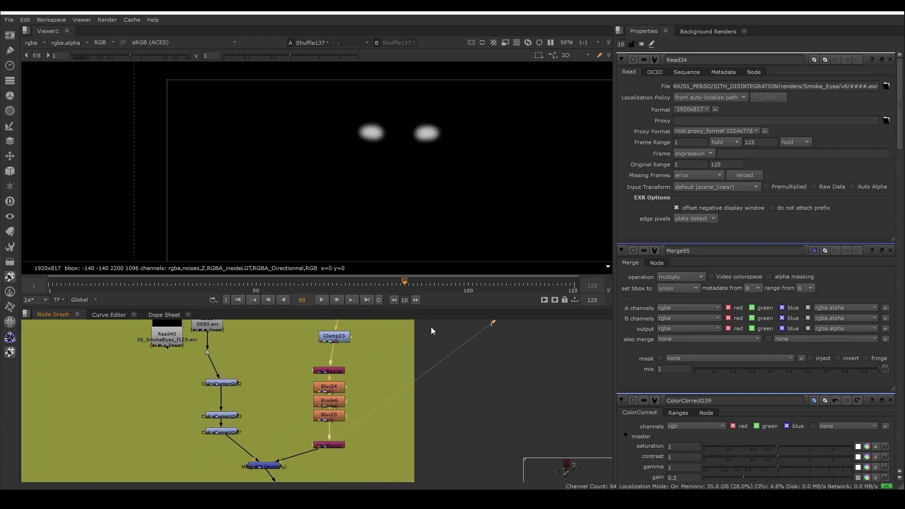
- Compare the Merge95 result with the unmasked ColorCorrect247 output in the Smoke Eyes group
{"action": "left_click", "coordinate": [263, 466]}
{"action": "key", "text": "1"}
{"action": "left_click", "coordinate": [220, 430]}
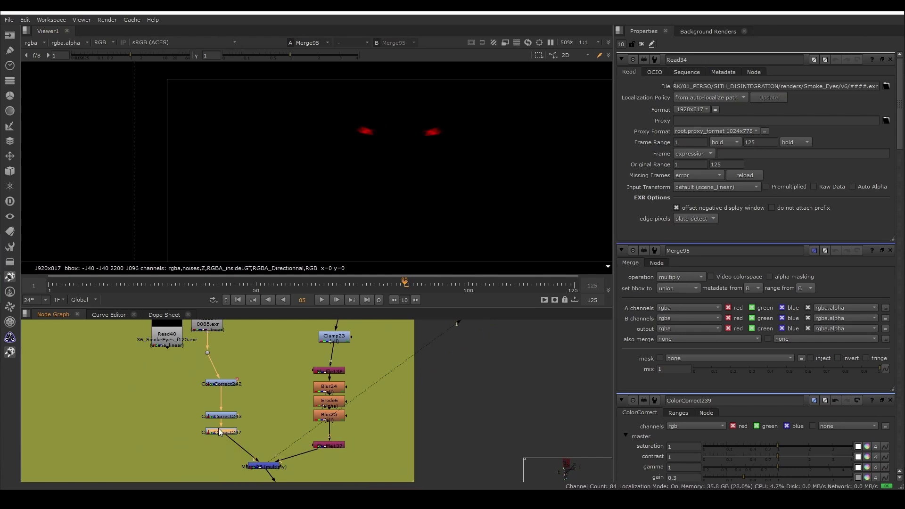
{"action": "key", "text": "1"}
{"action": "left_click", "coordinate": [274, 463]}
{"action": "key", "text": "1"}
{"action": "scroll", "coordinate": [475, 461], "scroll_direction": "down", "scroll_amount": 5}
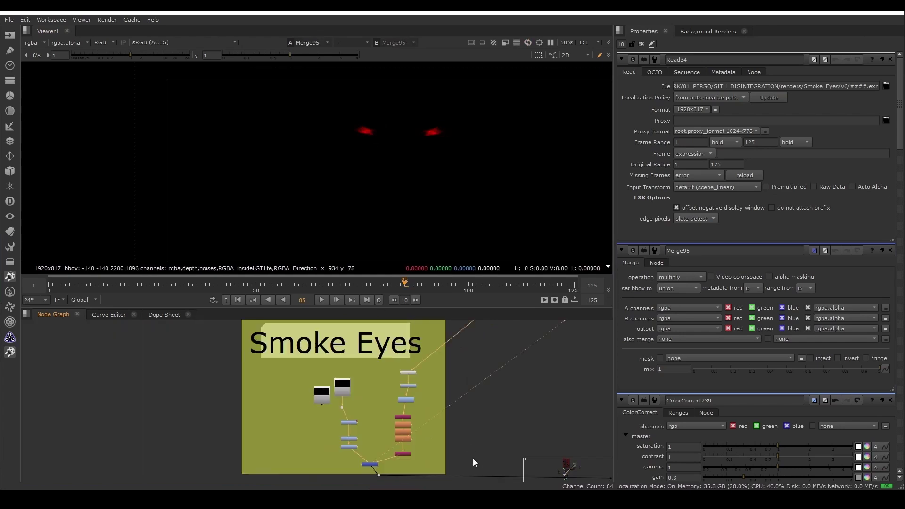
- Follow the Smoke Eyes branch to Merge94 on the main pipe, view its result and open its settings
{"action": "middle_click_drag", "start_coordinate": [526, 438], "coordinate": [310, 385]}
{"action": "left_click", "coordinate": [505, 428]}
{"action": "key", "text": "1"}
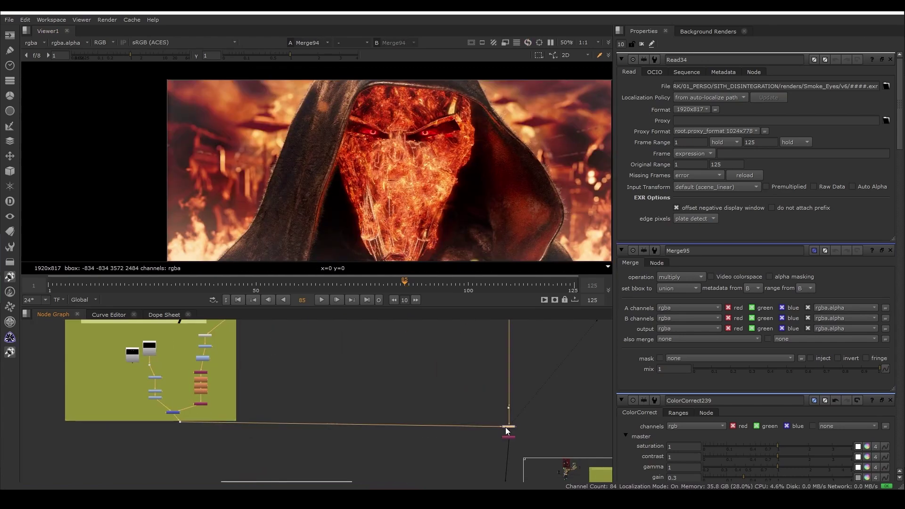
{"action": "double_click", "coordinate": [506, 428]}
- Toggle Merge95 off and on, leaving it enabled, to compare the eye smoke with and without the mask in a close-up of the eyes
{"action": "scroll", "coordinate": [173, 417], "scroll_direction": "up", "scroll_amount": 5}
{"action": "key", "text": "d"}
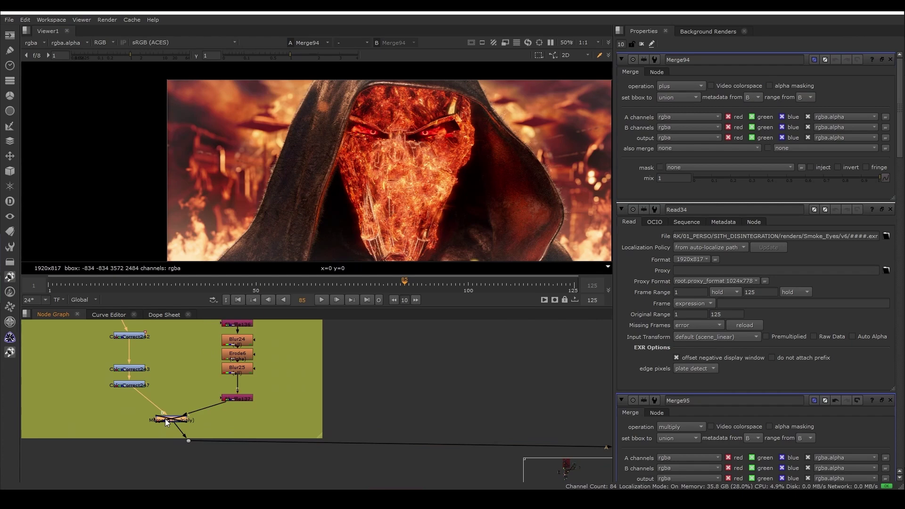
{"action": "scroll", "coordinate": [401, 203], "scroll_direction": "up", "scroll_amount": 2}
{"action": "middle_click_drag", "start_coordinate": [501, 73], "coordinate": [463, 137]}
{"action": "scroll", "coordinate": [463, 137], "scroll_direction": "up", "scroll_amount": 1}
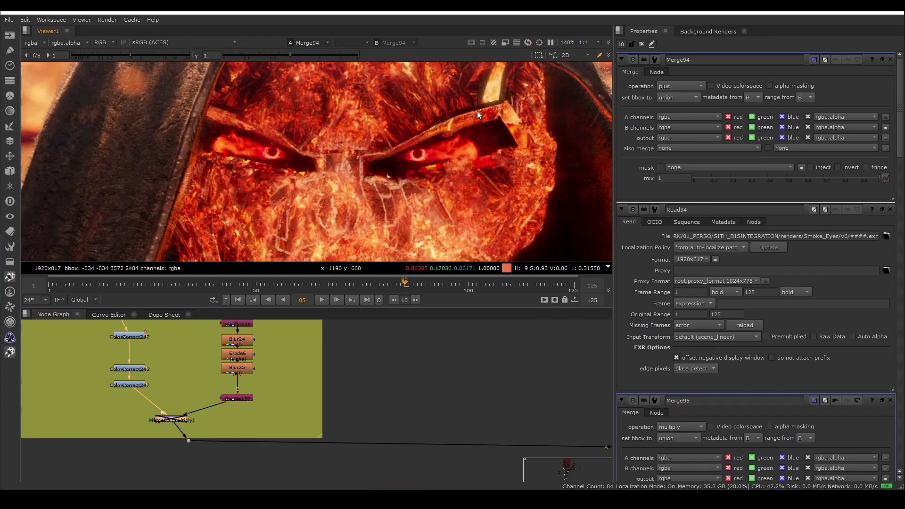
{"action": "key", "text": "d"}
{"action": "key", "text": "d"}
{"action": "key", "text": "d"}
{"action": "key", "text": "d"}
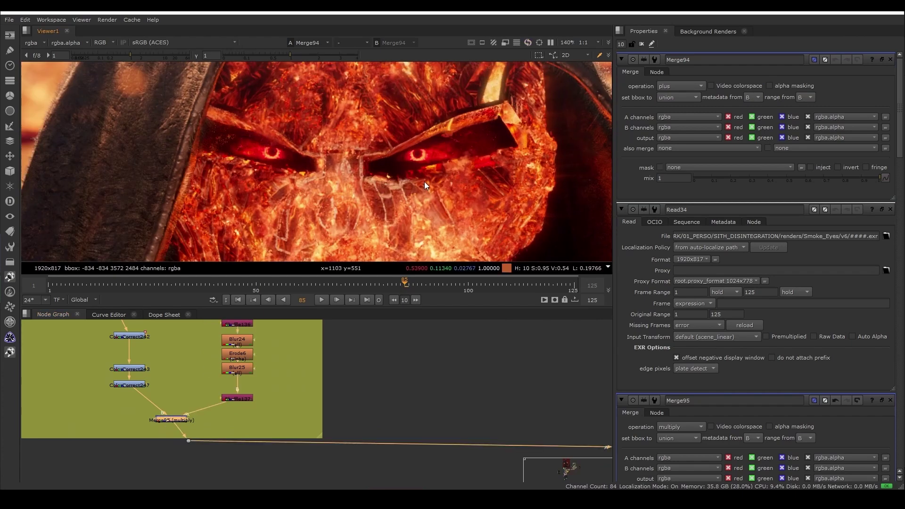
{"action": "key", "text": "d"}
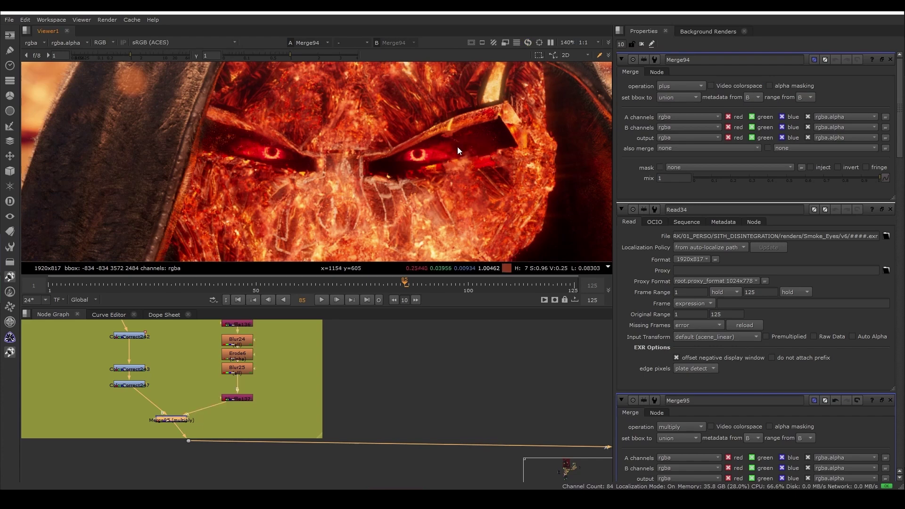
{"action": "scroll", "coordinate": [349, 371], "scroll_direction": "down", "scroll_amount": 2}
{"action": "scroll", "coordinate": [457, 160], "scroll_direction": "down", "scroll_amount": 1}
{"action": "middle_click_drag", "start_coordinate": [464, 188], "coordinate": [397, 157]}
- View the Shuffle99 output below Merge94 on the main pipe and examine the eyes and face up close
{"action": "scroll", "coordinate": [477, 379], "scroll_direction": "down", "scroll_amount": 5}
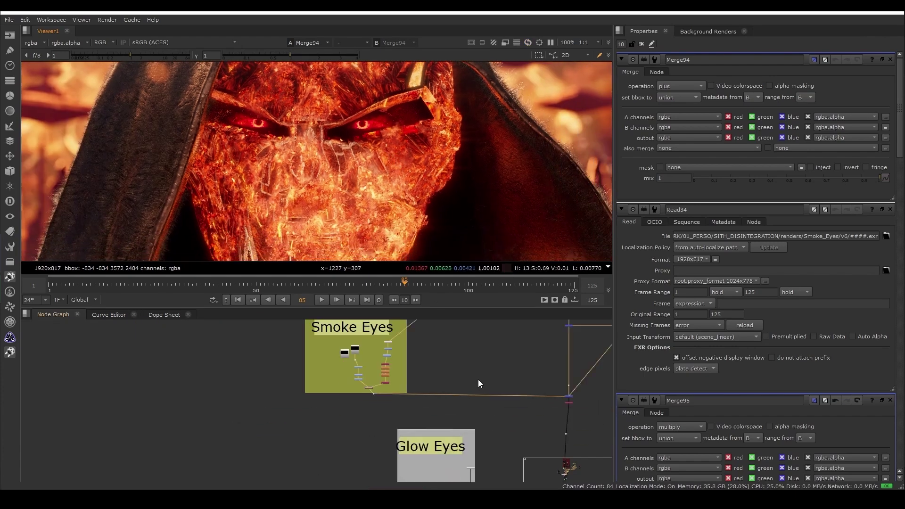
{"action": "scroll", "coordinate": [584, 410], "scroll_direction": "up", "scroll_amount": 3}
{"action": "middle_click_drag", "start_coordinate": [589, 413], "coordinate": [471, 413]}
{"action": "left_click_drag", "start_coordinate": [439, 388], "coordinate": [398, 376]}
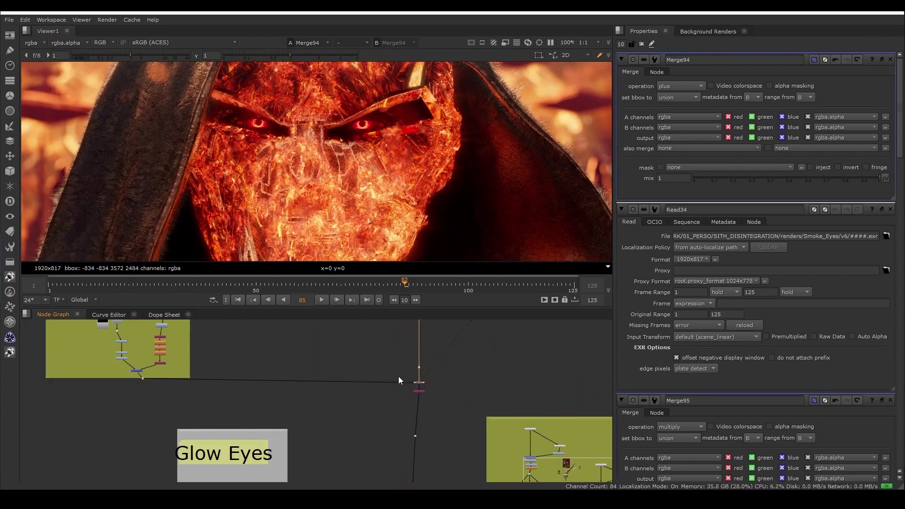
{"action": "scroll", "coordinate": [389, 411], "scroll_direction": "up", "scroll_amount": 2}
{"action": "left_click", "coordinate": [415, 380]}
{"action": "scroll", "coordinate": [424, 385], "scroll_direction": "up", "scroll_amount": 3}
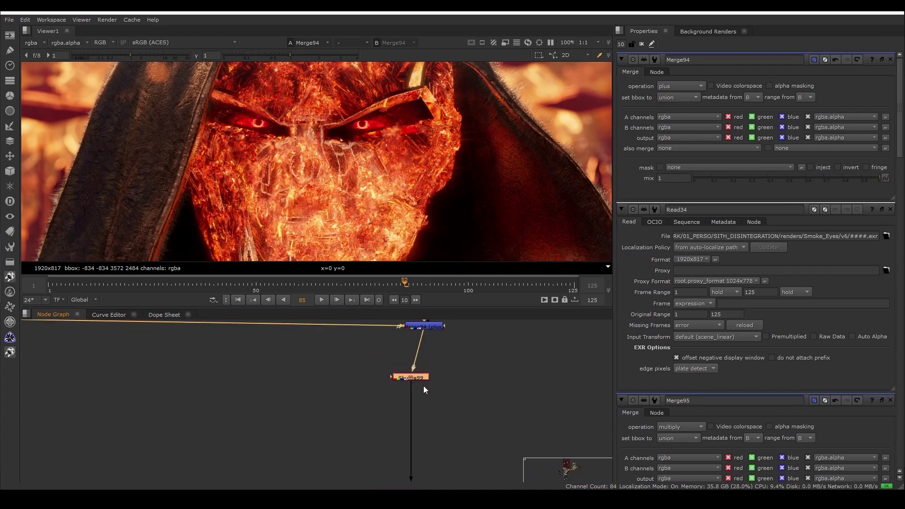
{"action": "key", "text": "1"}
{"action": "scroll", "coordinate": [425, 386], "scroll_direction": "down", "scroll_amount": 6}
{"action": "scroll", "coordinate": [392, 170], "scroll_direction": "up", "scroll_amount": 1}
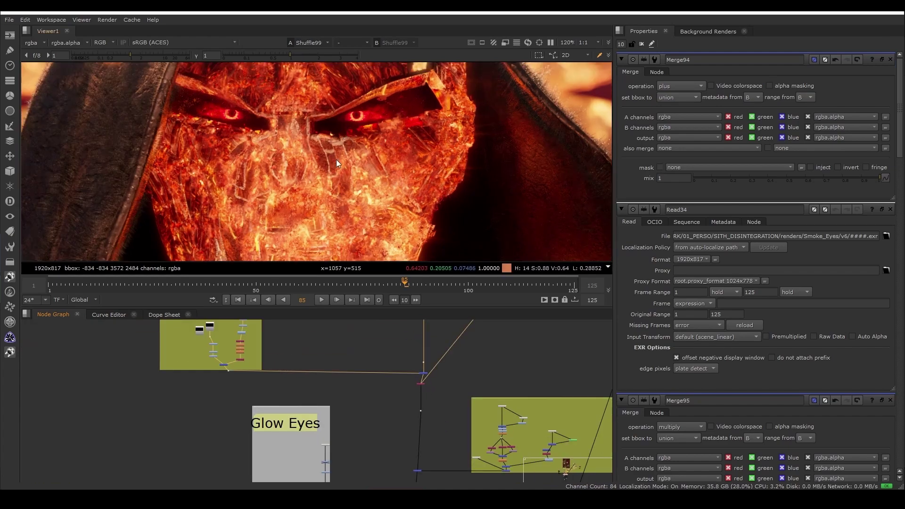
{"action": "scroll", "coordinate": [345, 175], "scroll_direction": "down", "scroll_amount": 3}
{"action": "scroll", "coordinate": [312, 131], "scroll_direction": "up", "scroll_amount": 4}
{"action": "scroll", "coordinate": [361, 183], "scroll_direction": "down", "scroll_amount": 2}
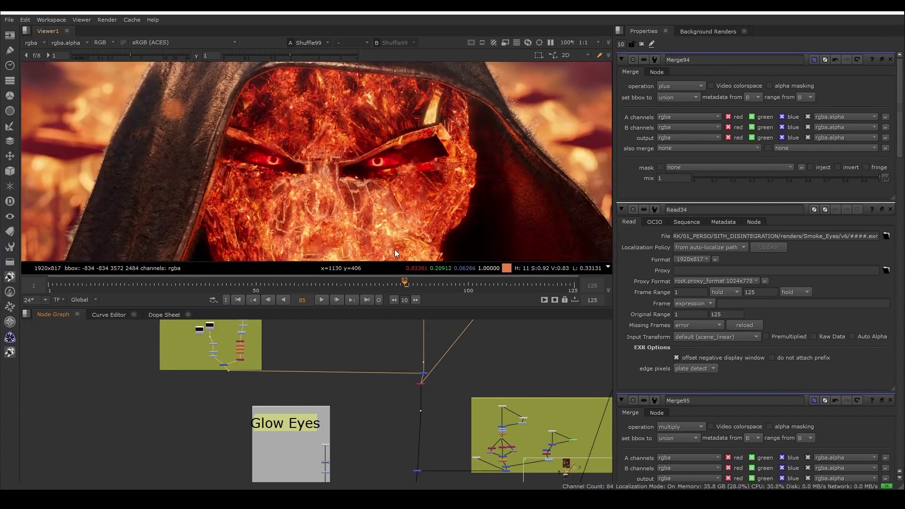
- Locate the BG Flare group beside the main pipe and view the output of NoOp29 at its start
{"action": "scroll", "coordinate": [400, 399], "scroll_direction": "down", "scroll_amount": 3}
{"action": "scroll", "coordinate": [463, 395], "scroll_direction": "up", "scroll_amount": 2}
{"action": "scroll", "coordinate": [463, 395], "scroll_direction": "up", "scroll_amount": 2}
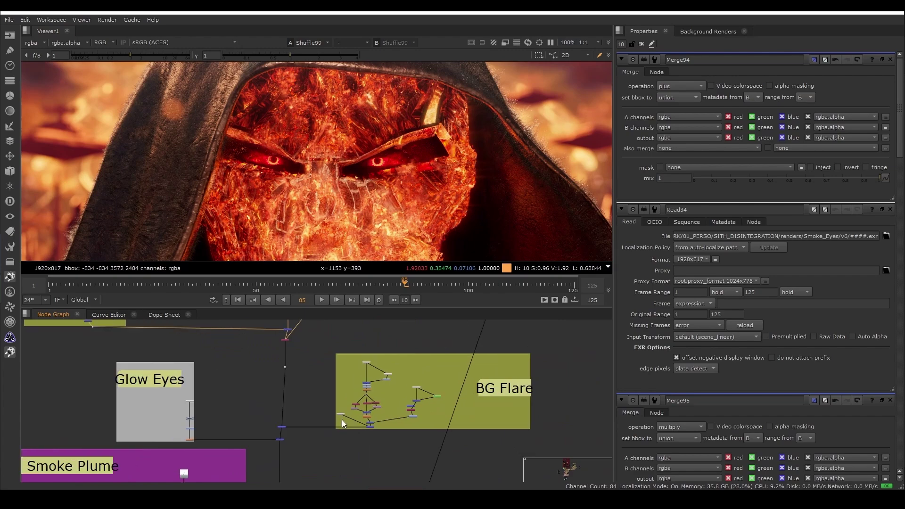
{"action": "scroll", "coordinate": [368, 151], "scroll_direction": "down", "scroll_amount": 4}
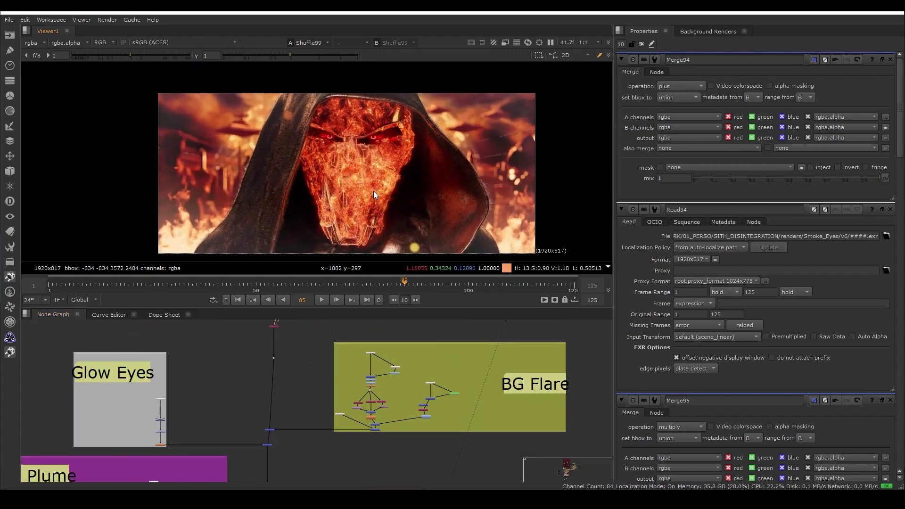
{"action": "scroll", "coordinate": [363, 355], "scroll_direction": "up", "scroll_amount": 1}
{"action": "left_click", "coordinate": [366, 353]}
{"action": "key", "text": "1"}
{"action": "scroll", "coordinate": [371, 415], "scroll_direction": "up", "scroll_amount": 3}
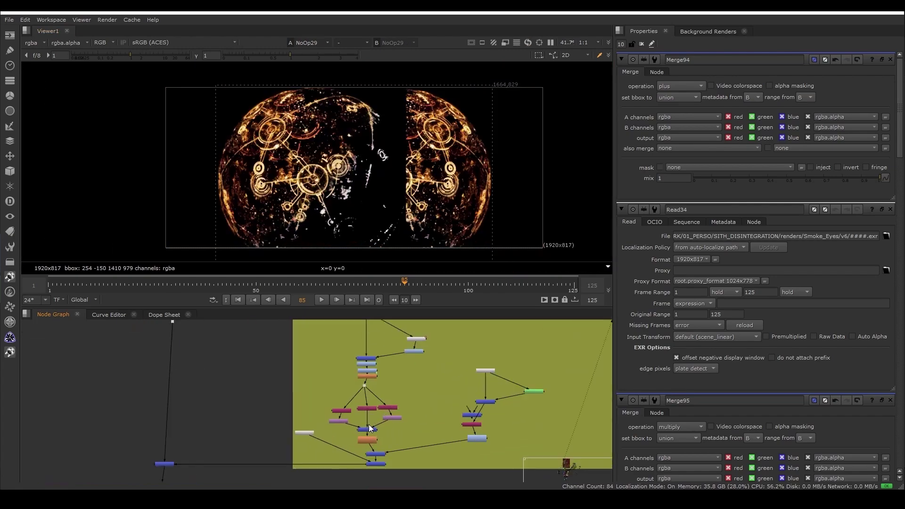
- View the Glow28 output in the BG Flare group and follow the branch down to its multiply merges
{"action": "left_click", "coordinate": [372, 367]}
{"action": "key", "text": "1"}
{"action": "middle_click_drag", "start_coordinate": [361, 382], "coordinate": [368, 343]}
{"action": "scroll", "coordinate": [335, 393], "scroll_direction": "down", "scroll_amount": 1}
{"action": "scroll", "coordinate": [380, 419], "scroll_direction": "up", "scroll_amount": 2}
{"action": "scroll", "coordinate": [382, 423], "scroll_direction": "up", "scroll_amount": 1}
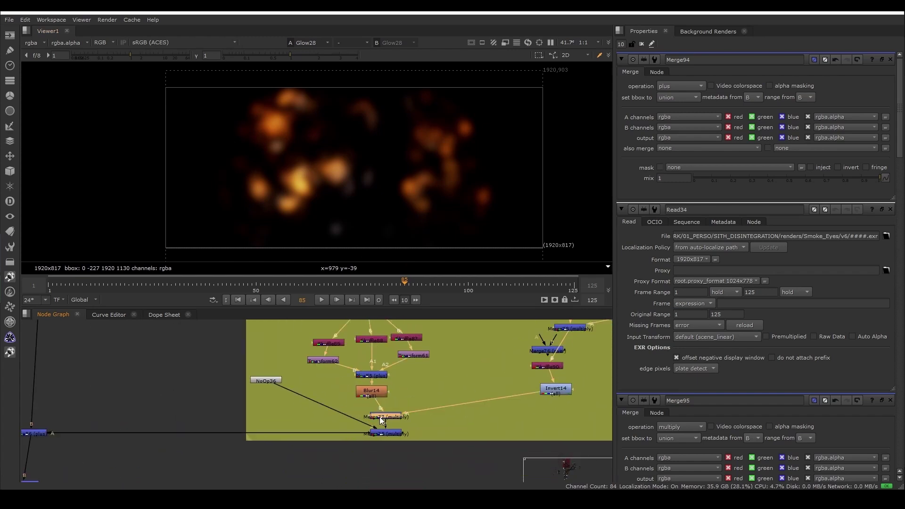
- Open the settings of Merge77 and view the Merge75 result at the end of the BG Flare group
{"action": "double_click", "coordinate": [380, 416]}
{"action": "left_click", "coordinate": [383, 435]}
{"action": "key", "text": "1"}
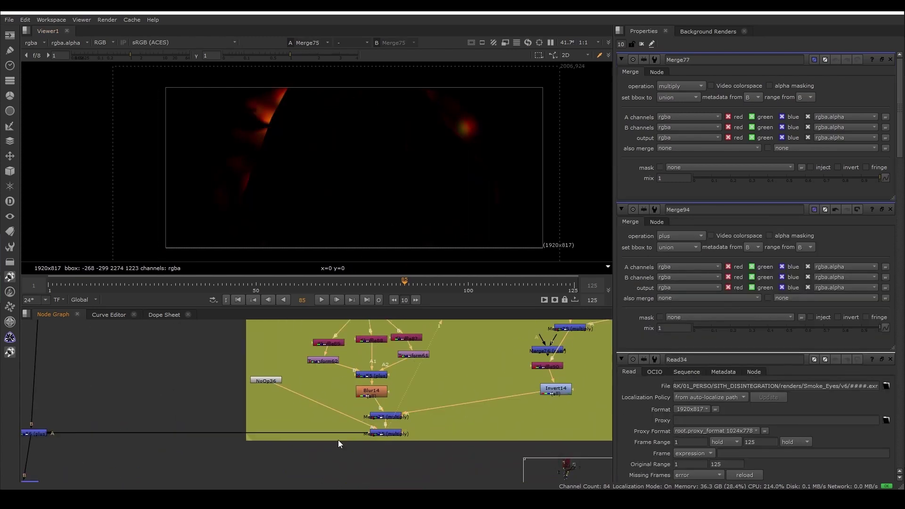
- View Plus56 on the main pipe and toggle it off and on, leaving it enabled, to compare the shot with and without the flares
{"action": "left_click", "coordinate": [45, 433]}
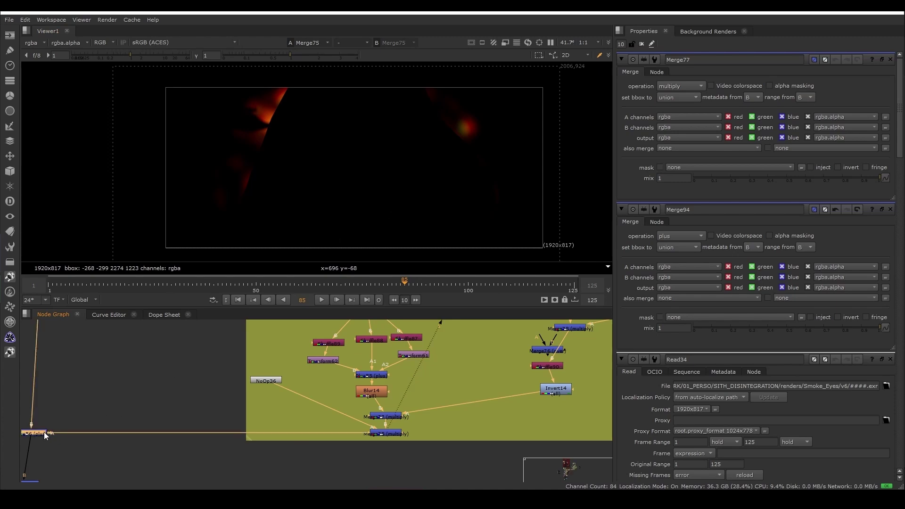
{"action": "key", "text": "1"}
{"action": "middle_click_drag", "start_coordinate": [88, 426], "coordinate": [288, 411]}
{"action": "key", "text": "d"}
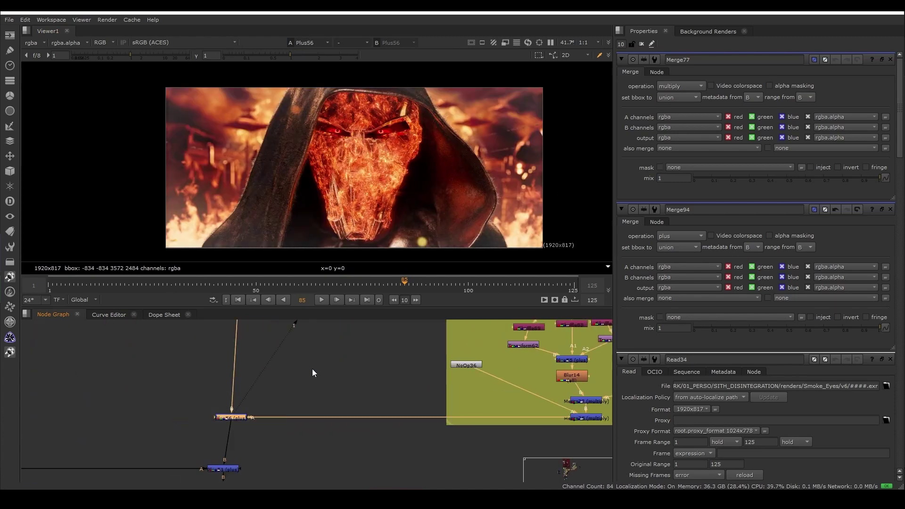
{"action": "key", "text": "d"}
{"action": "scroll", "coordinate": [464, 106], "scroll_direction": "up", "scroll_amount": 2}
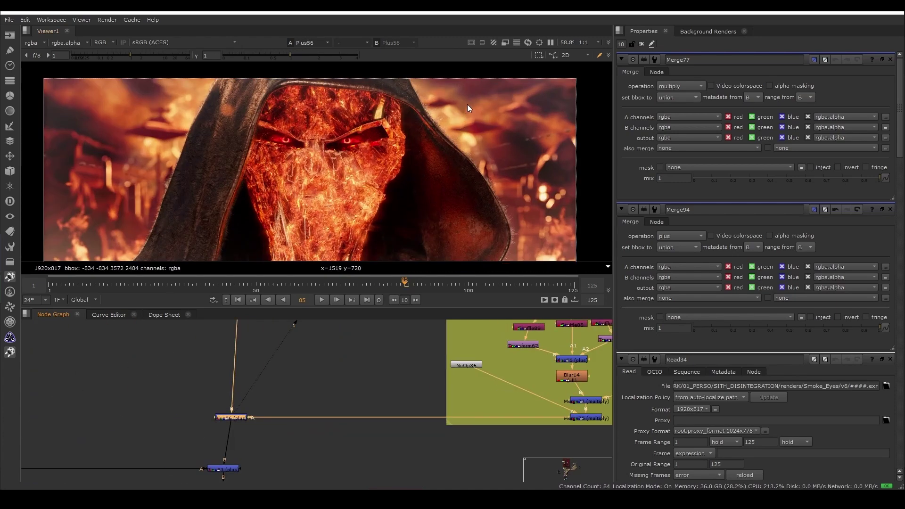
{"action": "key", "text": "d"}
{"action": "key", "text": "d"}
{"action": "key", "text": "d"}
{"action": "key", "text": "d"}
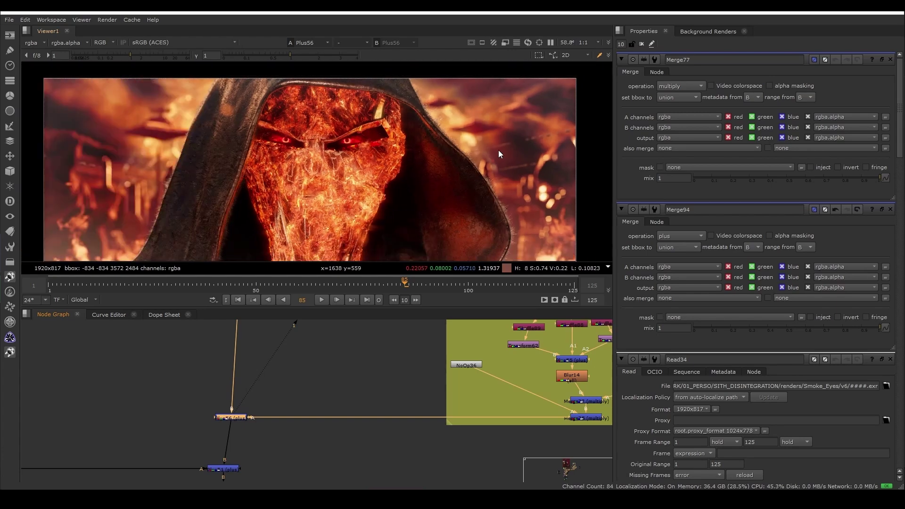
{"action": "key", "text": "d"}
{"action": "key", "text": "d"}
- Go to frame 1 and view the Plus56 result there
{"action": "left_click", "coordinate": [50, 283]}
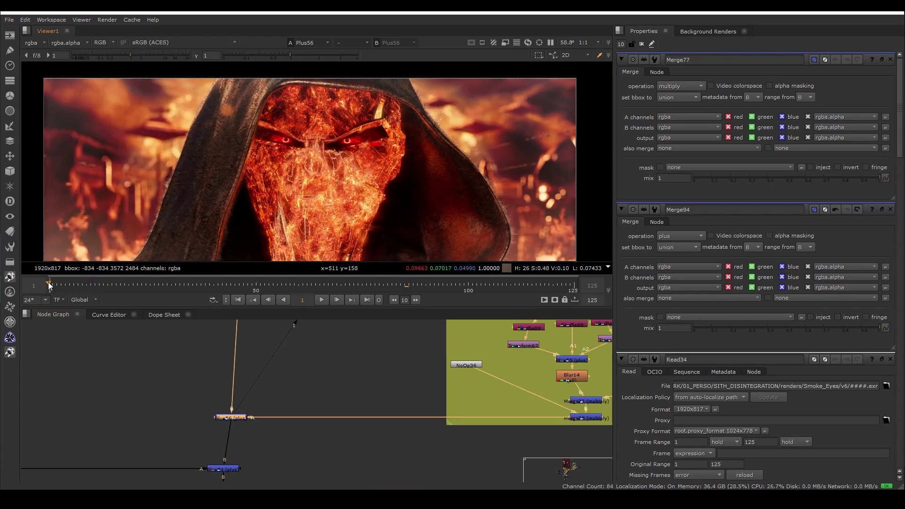
{"action": "scroll", "coordinate": [366, 377], "scroll_direction": "down", "scroll_amount": 3}
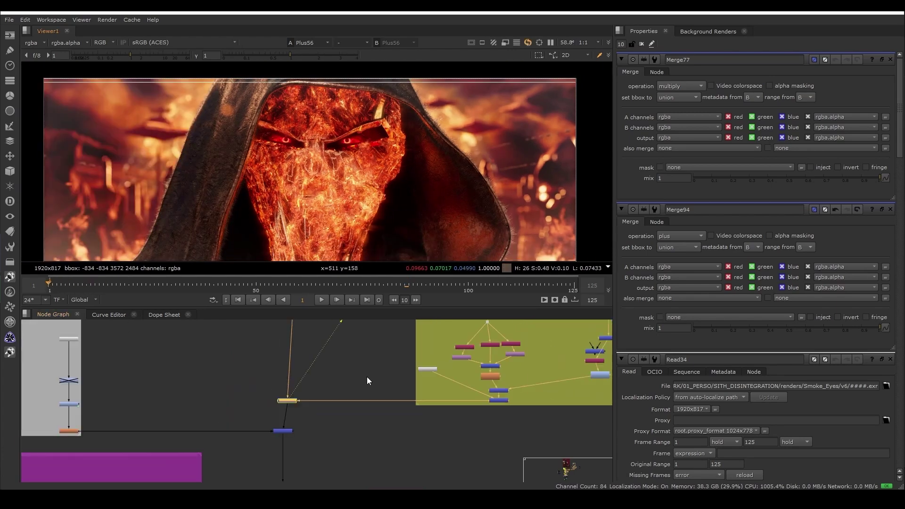
{"action": "scroll", "coordinate": [367, 377], "scroll_direction": "down", "scroll_amount": 1}
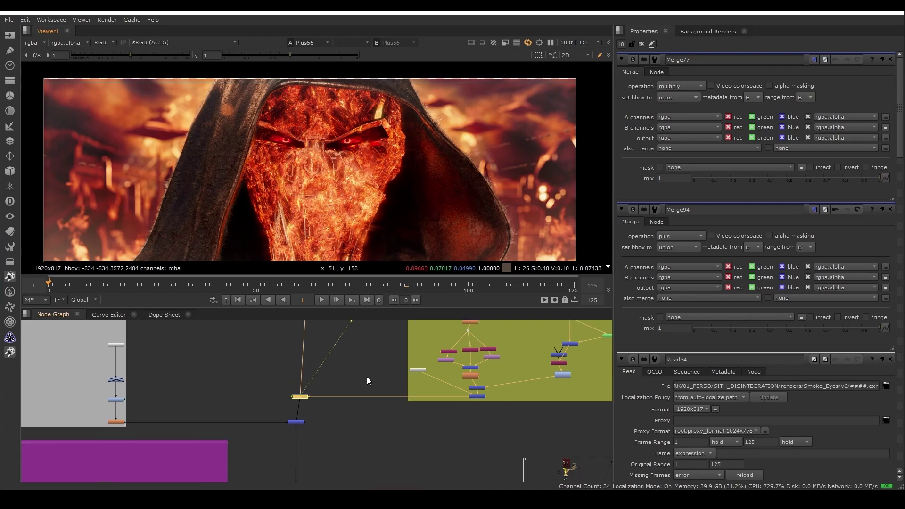
{"action": "scroll", "coordinate": [366, 377], "scroll_direction": "down", "scroll_amount": 2}
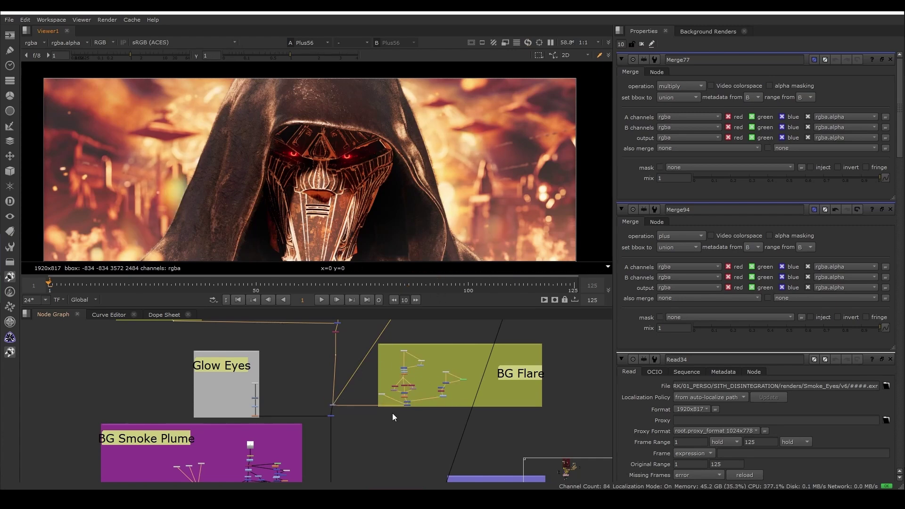
- Open NoOp36 in the BG Flare group and view the whole matte it feeds into the branch
{"action": "scroll", "coordinate": [339, 380], "scroll_direction": "up", "scroll_amount": 4}
{"action": "double_click", "coordinate": [320, 375]}
{"action": "key", "text": "1"}
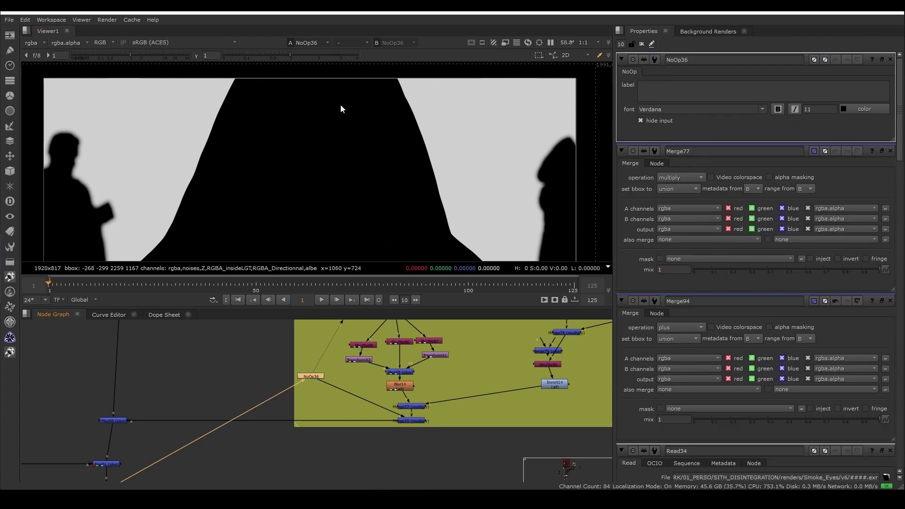
{"action": "scroll", "coordinate": [219, 183], "scroll_direction": "down", "scroll_amount": 3}
{"action": "scroll", "coordinate": [256, 138], "scroll_direction": "up", "scroll_amount": 1}
{"action": "scroll", "coordinate": [256, 212], "scroll_direction": "down", "scroll_amount": 1}
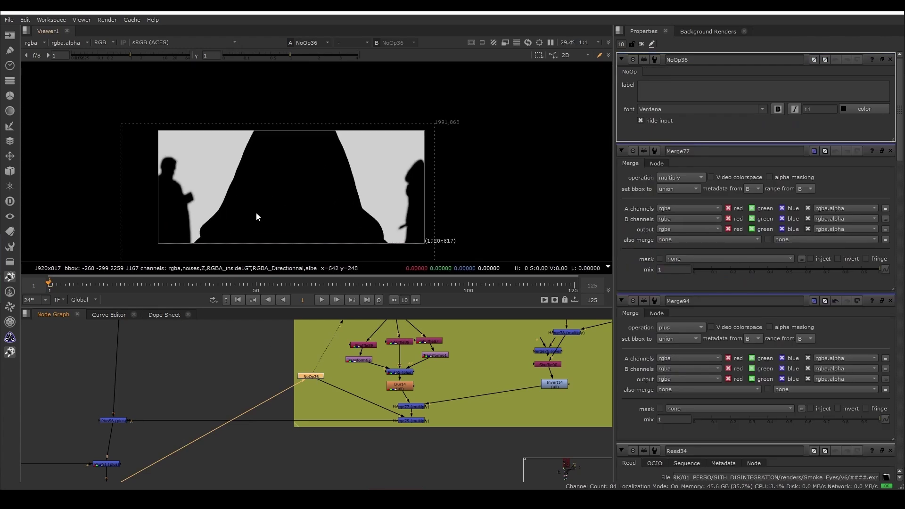
- View the Merge77 output, followed by the Merge75 result with its settings open
{"action": "left_click", "coordinate": [412, 407]}
{"action": "key", "text": "1"}
{"action": "double_click", "coordinate": [414, 420]}
{"action": "key", "text": "1"}
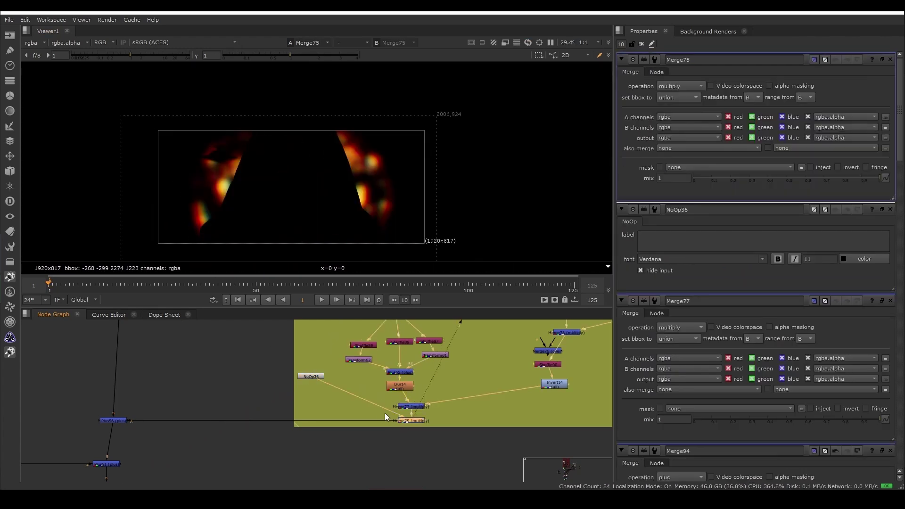
- Toggle Merge75 off and on while viewing Plus56, leaving it enabled, to compare the flares with and without the matte
{"action": "key", "text": "d"}
{"action": "left_click", "coordinate": [121, 420]}
{"action": "key", "text": "1"}
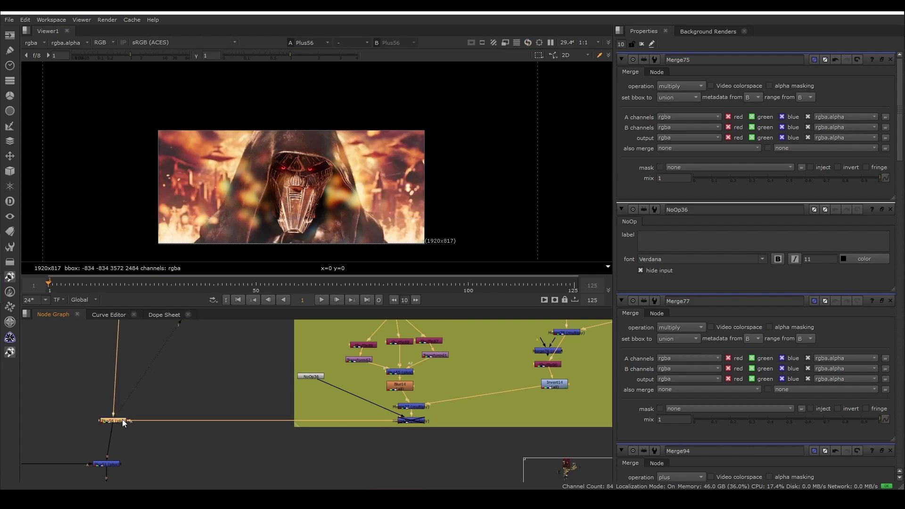
{"action": "scroll", "coordinate": [277, 186], "scroll_direction": "up", "scroll_amount": 2}
{"action": "left_click", "coordinate": [412, 420]}
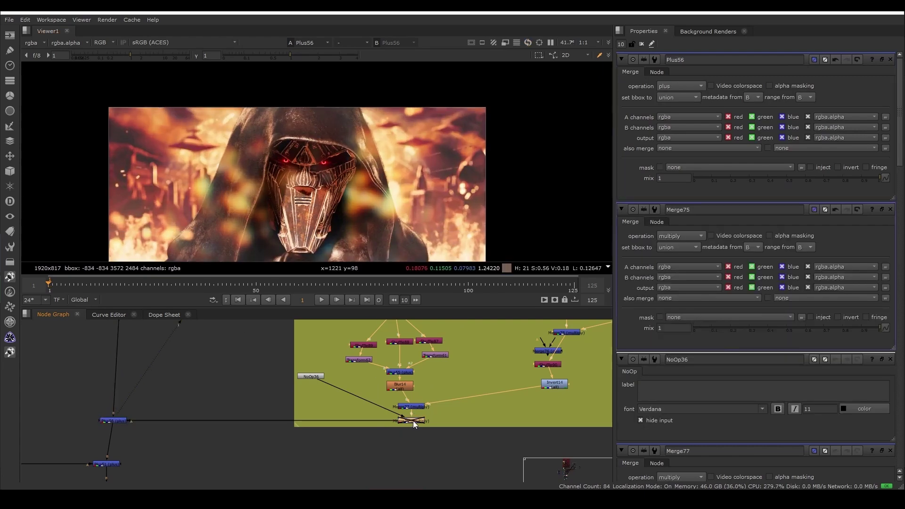
{"action": "key", "text": "d"}
{"action": "key", "text": "d"}
{"action": "key", "text": "d"}
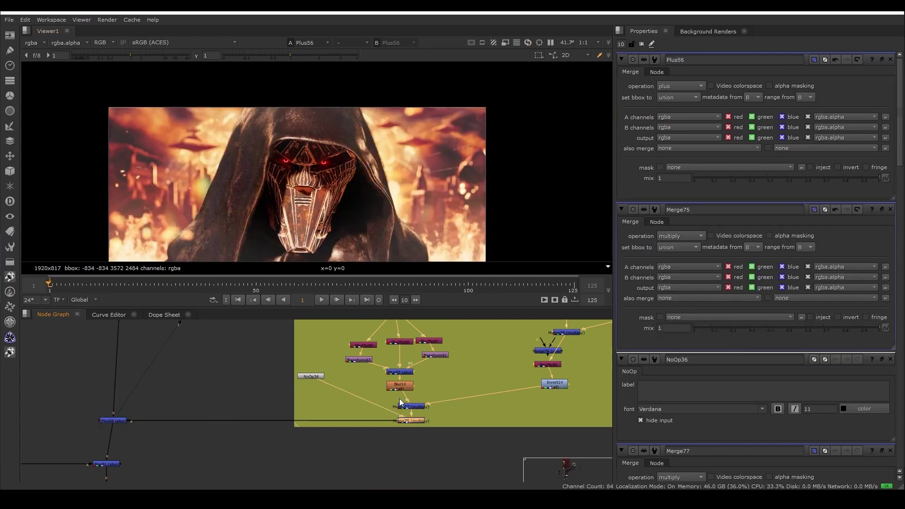
{"action": "left_click", "coordinate": [121, 420]}
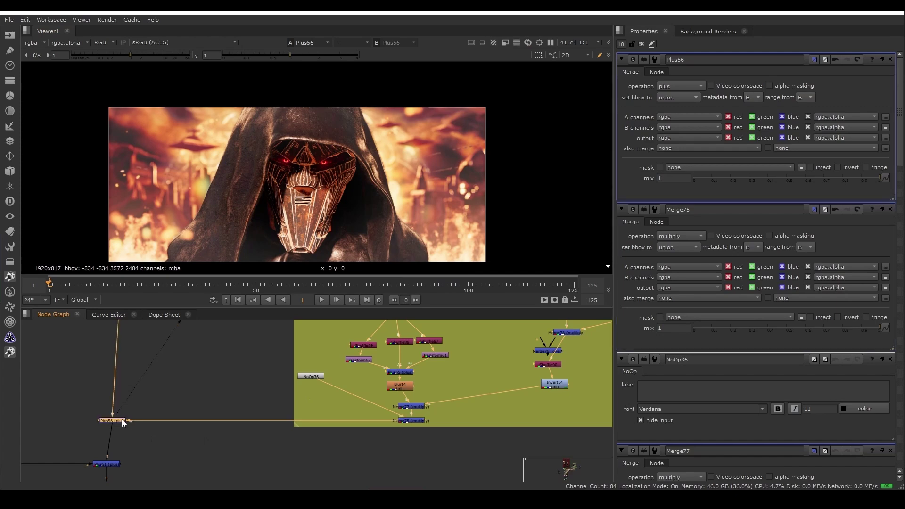
{"action": "middle_click_drag", "start_coordinate": [169, 425], "coordinate": [241, 423]}
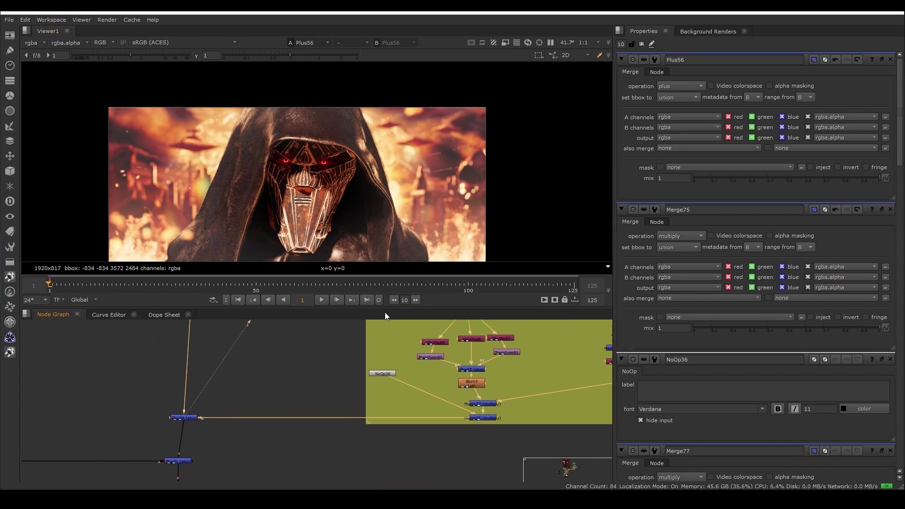
{"action": "scroll", "coordinate": [264, 429], "scroll_direction": "down", "scroll_amount": 2}
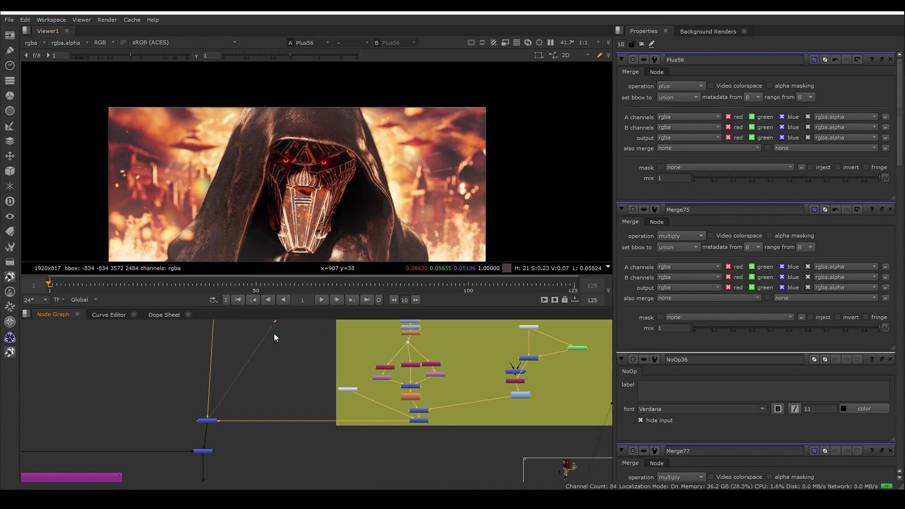
- Locate the Glow Eyes group and view its source node and the Glow23 output at its end
{"action": "middle_click_drag", "start_coordinate": [318, 402], "coordinate": [347, 331]}
{"action": "scroll", "coordinate": [242, 394], "scroll_direction": "down", "scroll_amount": 5}
{"action": "middle_click_drag", "start_coordinate": [215, 399], "coordinate": [242, 400]}
{"action": "scroll", "coordinate": [171, 349], "scroll_direction": "up", "scroll_amount": 2}
{"action": "middle_click_drag", "start_coordinate": [170, 349], "coordinate": [238, 369]}
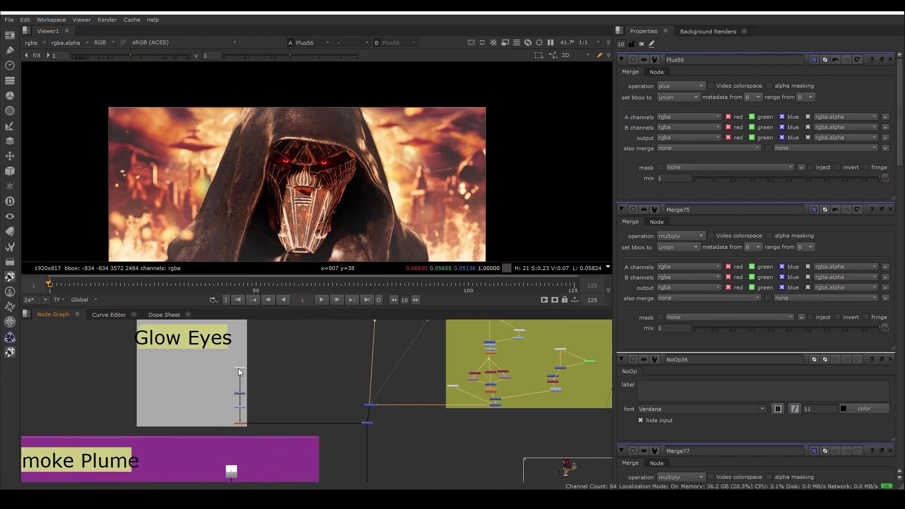
{"action": "left_click", "coordinate": [238, 369]}
{"action": "key", "text": "1"}
{"action": "scroll", "coordinate": [255, 429], "scroll_direction": "up", "scroll_amount": 2}
{"action": "left_click", "coordinate": [236, 423]}
{"action": "key", "text": "1"}
{"action": "scroll", "coordinate": [409, 419], "scroll_direction": "up", "scroll_amount": 2}
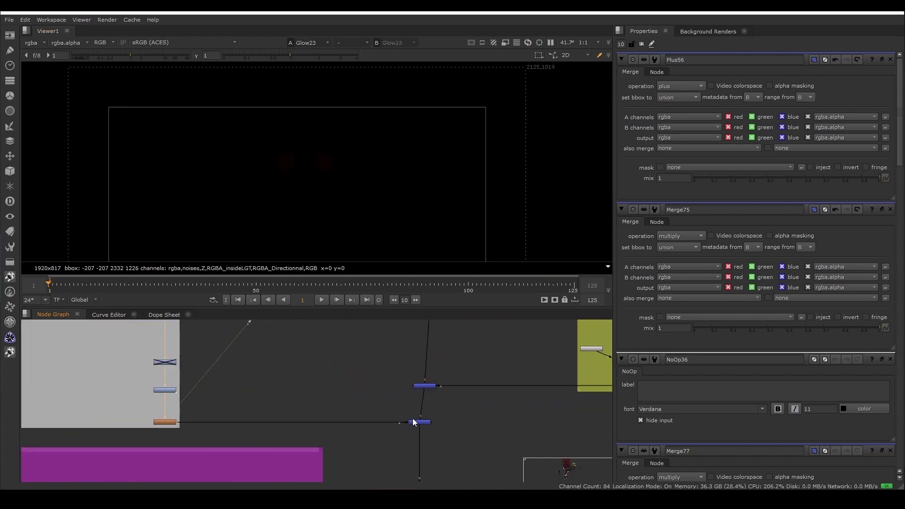
- View the Plus51 result on the main pipe, where the Glow Eyes branch is added
{"action": "left_click", "coordinate": [414, 421]}
{"action": "key", "text": "1"}
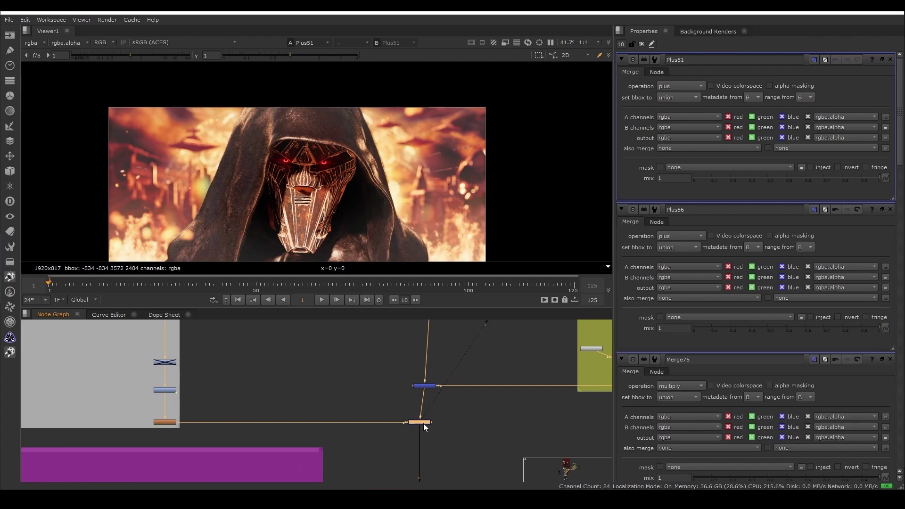
{"action": "scroll", "coordinate": [418, 425], "scroll_direction": "down", "scroll_amount": 3}
{"action": "scroll", "coordinate": [275, 440], "scroll_direction": "up", "scroll_amount": 2}
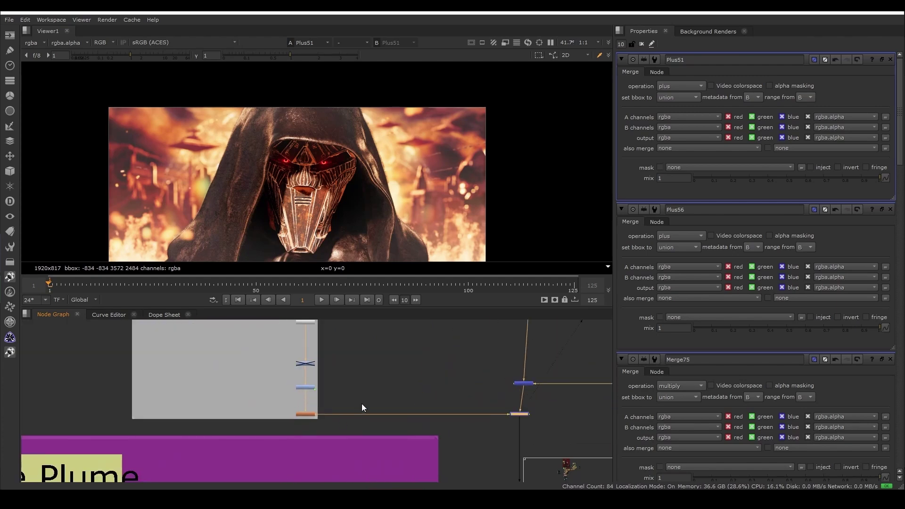
- Follow the BG Smoke Plume branch to Merge38 on the main pipe, view its result and open its settings
{"action": "scroll", "coordinate": [361, 403], "scroll_direction": "up", "scroll_amount": 2}
{"action": "scroll", "coordinate": [358, 411], "scroll_direction": "down", "scroll_amount": 4}
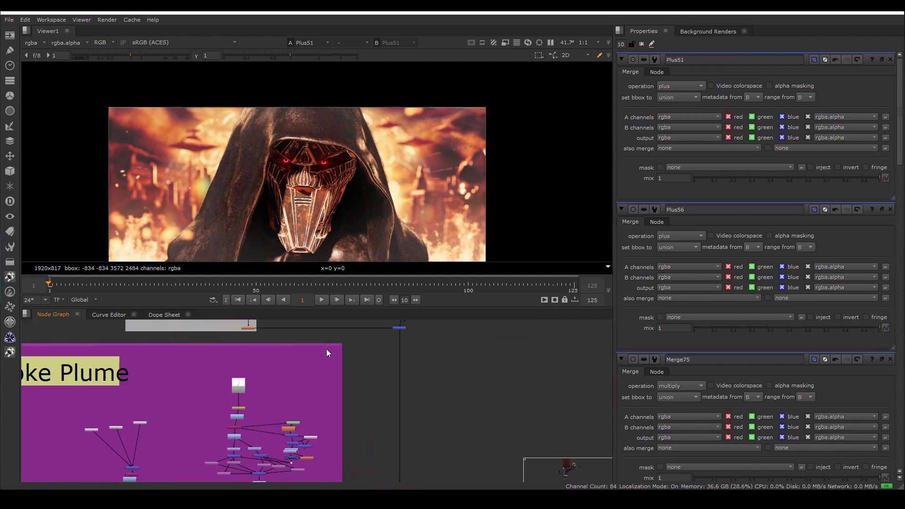
{"action": "scroll", "coordinate": [384, 430], "scroll_direction": "down", "scroll_amount": 3}
{"action": "scroll", "coordinate": [365, 436], "scroll_direction": "up", "scroll_amount": 2}
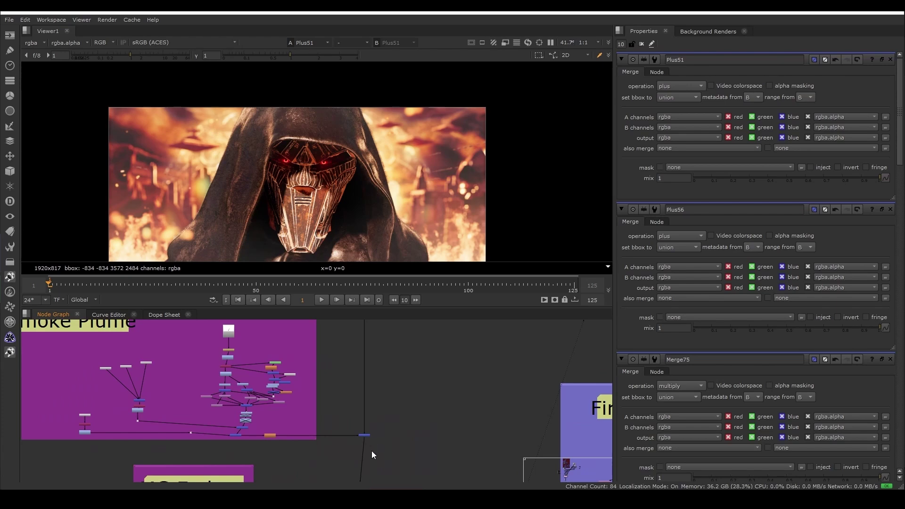
{"action": "scroll", "coordinate": [353, 450], "scroll_direction": "up", "scroll_amount": 2}
{"action": "left_click", "coordinate": [371, 430]}
{"action": "key", "text": "1"}
{"action": "double_click", "coordinate": [371, 429]}
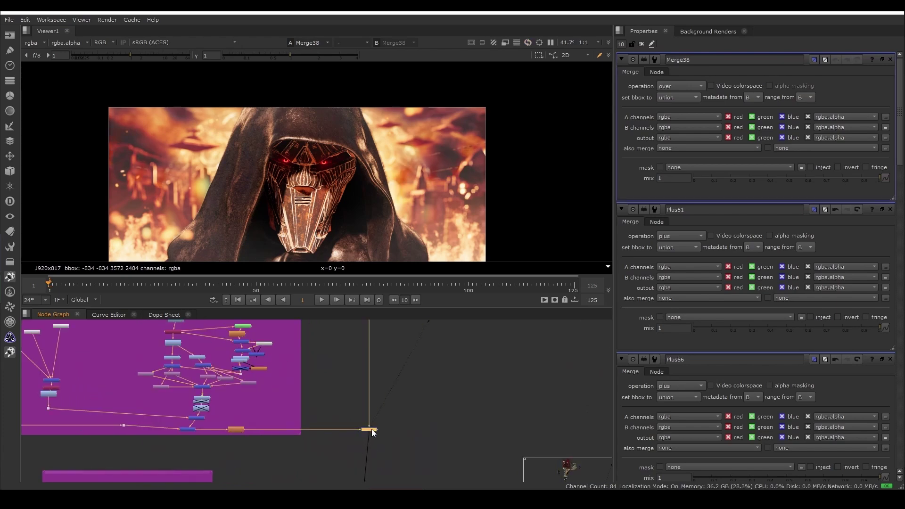
- View the Read50 smoke footage at the start of the BG Smoke Plume group
{"action": "scroll", "coordinate": [180, 363], "scroll_direction": "up", "scroll_amount": 3}
{"action": "left_click", "coordinate": [291, 377]}
{"action": "key", "text": "1"}
{"action": "scroll", "coordinate": [324, 429], "scroll_direction": "down", "scroll_amount": 1}
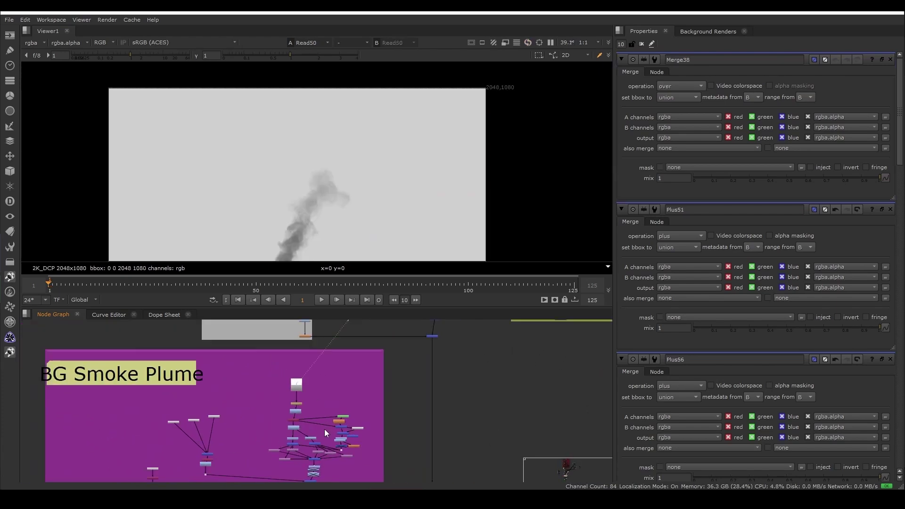
{"action": "middle_click_drag", "start_coordinate": [293, 449], "coordinate": [272, 394]}
{"action": "scroll", "coordinate": [290, 215], "scroll_direction": "down", "scroll_amount": 5}
{"action": "scroll", "coordinate": [295, 224], "scroll_direction": "up", "scroll_amount": 4}
{"action": "middle_click_drag", "start_coordinate": [295, 220], "coordinate": [308, 178]}
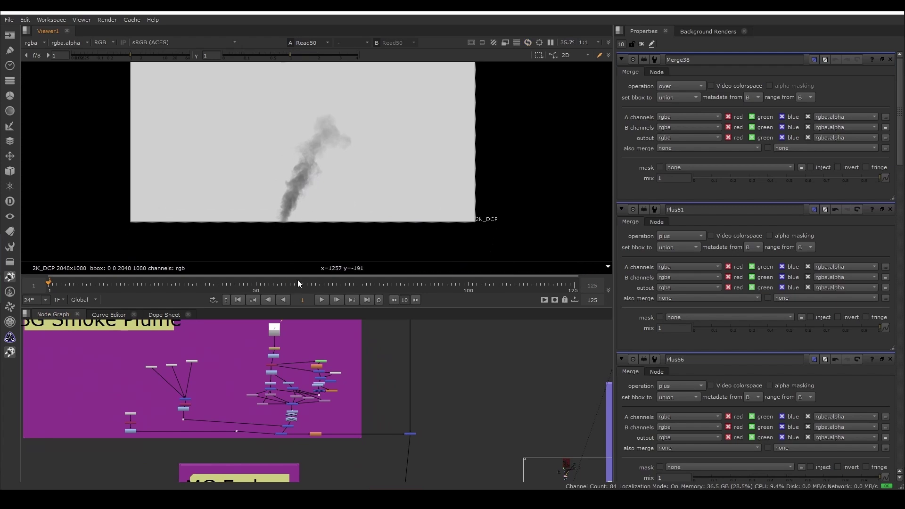
- View the Merge65 result in the BG Smoke Plume group, open its settings and examine the burning plumes up close
{"action": "scroll", "coordinate": [283, 407], "scroll_direction": "up", "scroll_amount": 3}
{"action": "left_click", "coordinate": [298, 398]}
{"action": "key", "text": "1"}
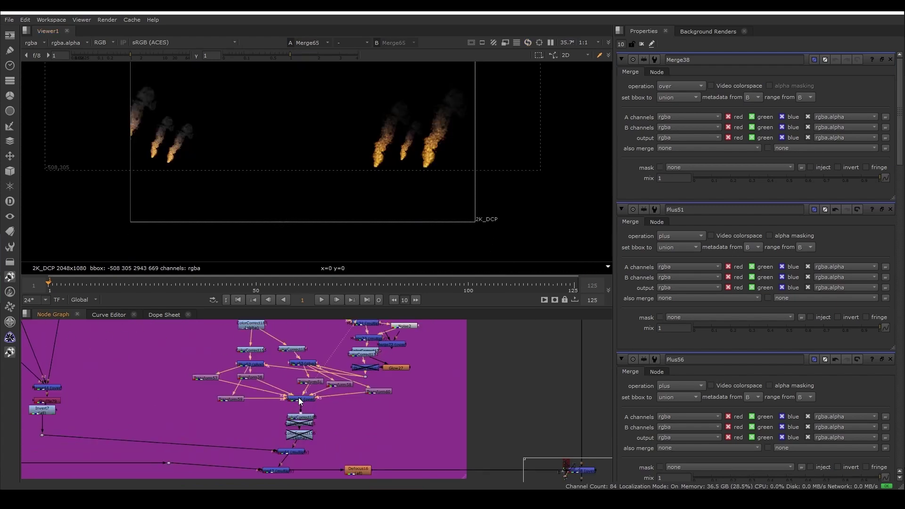
{"action": "double_click", "coordinate": [298, 398]}
{"action": "scroll", "coordinate": [393, 174], "scroll_direction": "up", "scroll_amount": 3}
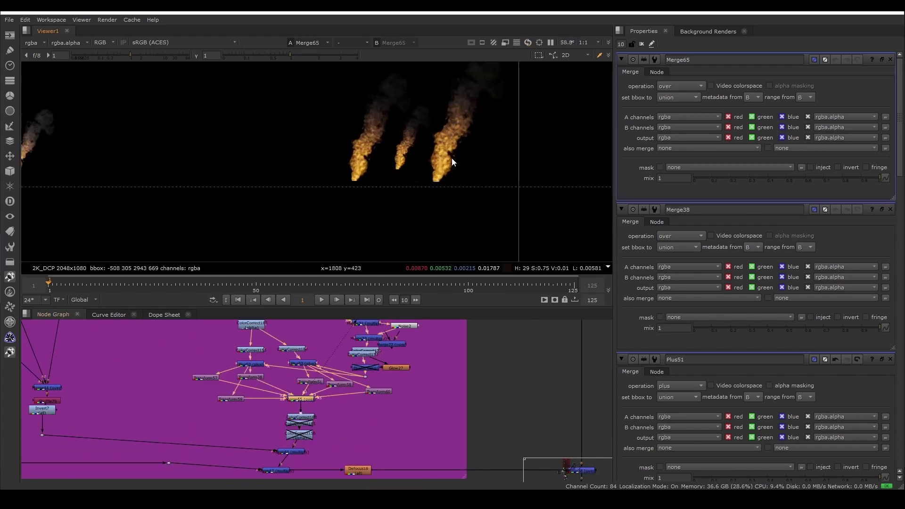
{"action": "scroll", "coordinate": [452, 158], "scroll_direction": "up", "scroll_amount": 3}
{"action": "scroll", "coordinate": [447, 108], "scroll_direction": "down", "scroll_amount": 3}
{"action": "scroll", "coordinate": [358, 377], "scroll_direction": "down", "scroll_amount": 2}
- Return to Merge38 on the main pipe, open its settings and examine the plumes in the background up close
{"action": "middle_click_drag", "start_coordinate": [497, 439], "coordinate": [378, 409]}
{"action": "scroll", "coordinate": [388, 410], "scroll_direction": "up", "scroll_amount": 2}
{"action": "left_click", "coordinate": [389, 415]}
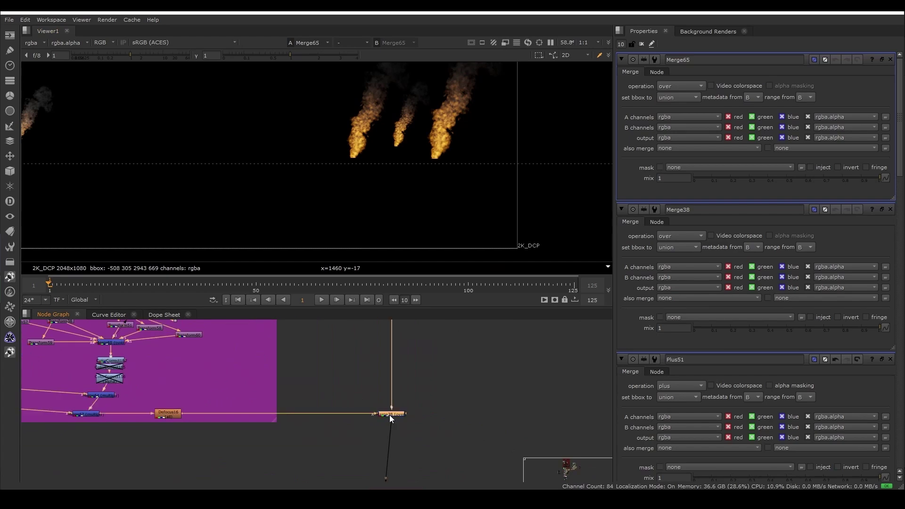
{"action": "double_click", "coordinate": [389, 415]}
{"action": "key", "text": "1"}
{"action": "scroll", "coordinate": [414, 253], "scroll_direction": "up", "scroll_amount": 1}
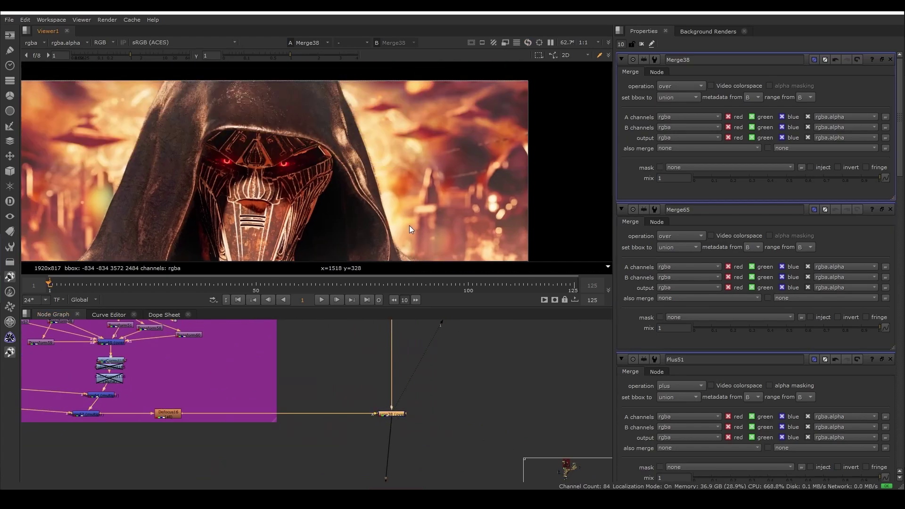
- Compare the main pipe with and without Merge38 by toggling the node, and view the whole frame
{"action": "key", "text": "d"}
{"action": "key", "text": "d"}
{"action": "middle_click_drag", "start_coordinate": [406, 225], "coordinate": [439, 209]}
{"action": "scroll", "coordinate": [511, 208], "scroll_direction": "down", "scroll_amount": 3}
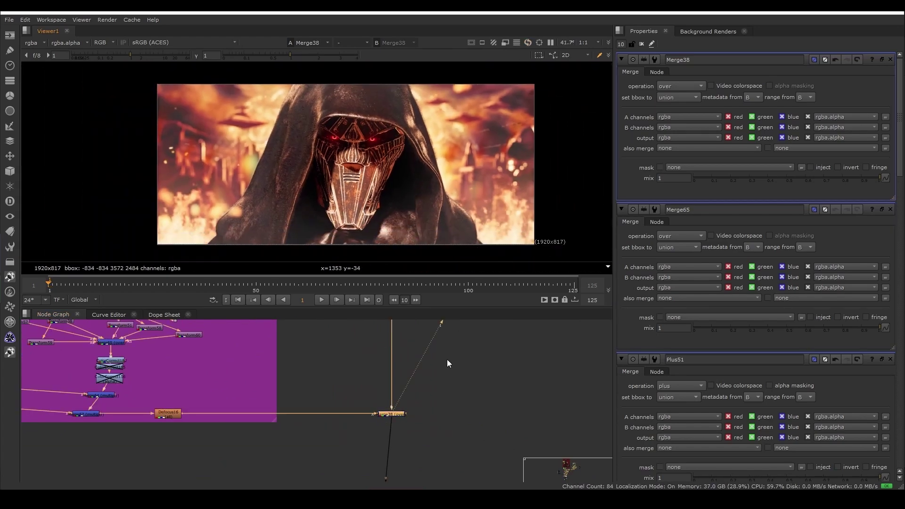
- Find where the Fire Smoke FG group joins the main pipe and examine the Merge68 result there
{"action": "scroll", "coordinate": [447, 359], "scroll_direction": "down", "scroll_amount": 5}
{"action": "middle_click_drag", "start_coordinate": [458, 438], "coordinate": [426, 383]}
{"action": "scroll", "coordinate": [537, 384], "scroll_direction": "up", "scroll_amount": 3}
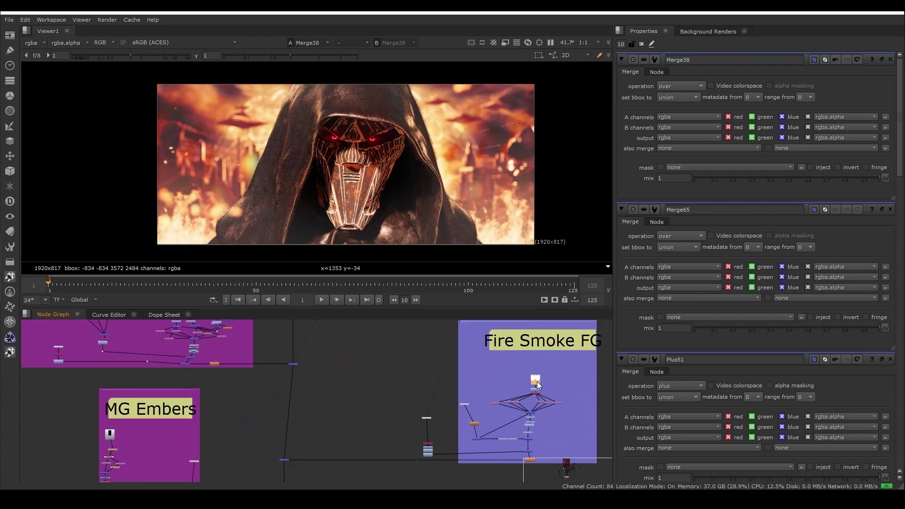
{"action": "key", "text": "1"}
{"action": "scroll", "coordinate": [293, 464], "scroll_direction": "up", "scroll_amount": 1}
{"action": "left_click", "coordinate": [283, 459]}
{"action": "key", "text": "1"}
{"action": "scroll", "coordinate": [294, 459], "scroll_direction": "down", "scroll_amount": 3}
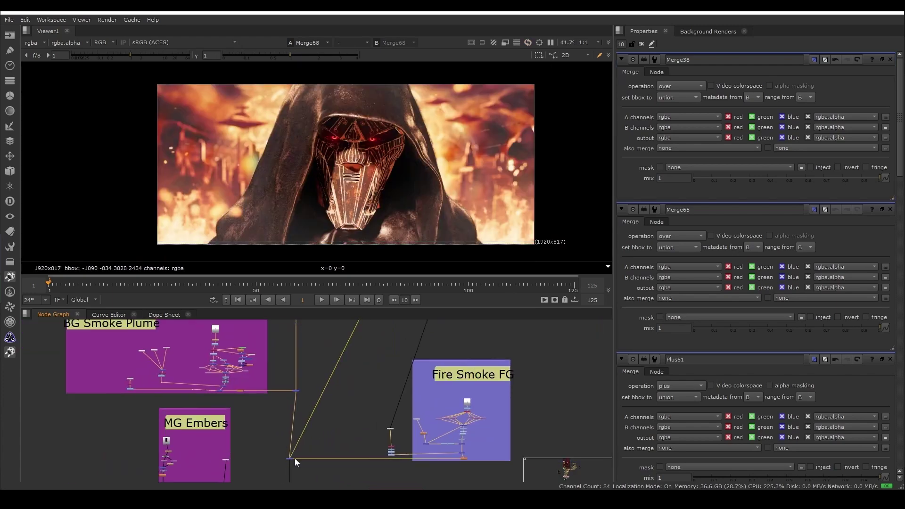
{"action": "scroll", "coordinate": [295, 458], "scroll_direction": "up", "scroll_amount": 2}
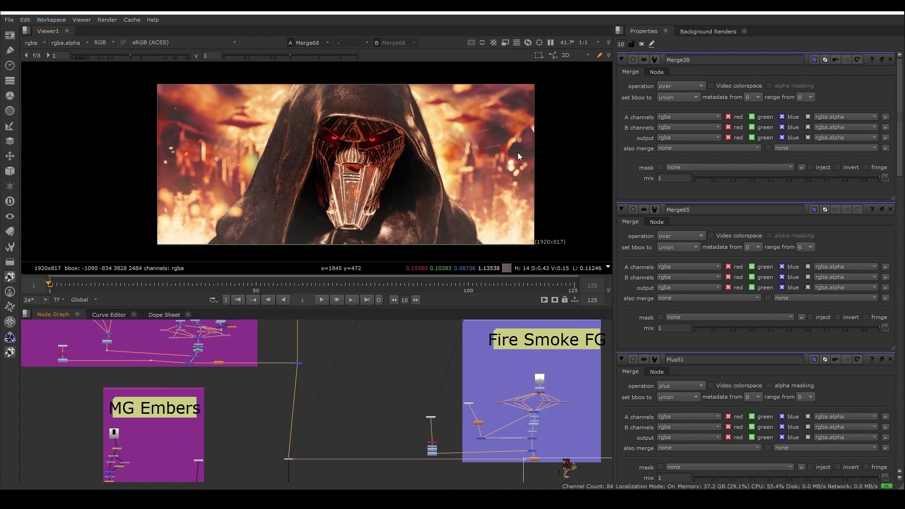
{"action": "middle_click_drag", "start_coordinate": [310, 196], "coordinate": [354, 180]}
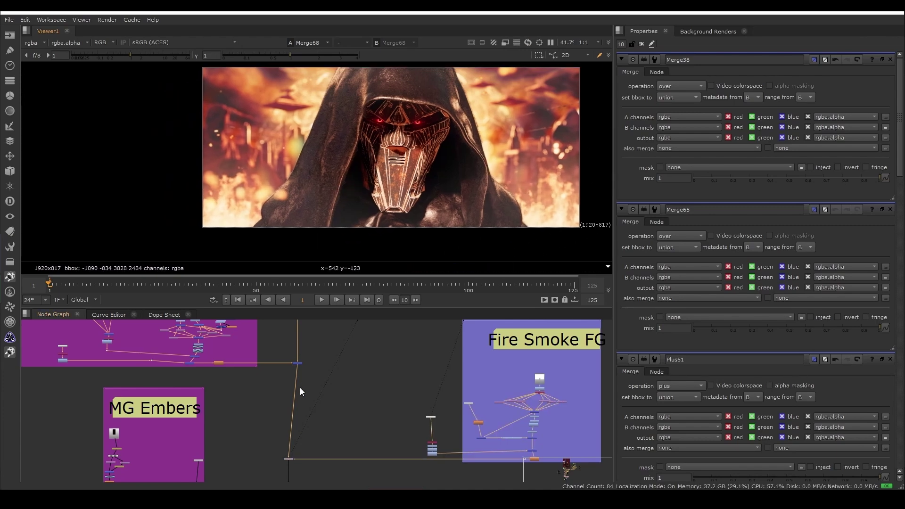
- View the Read37 footage at the start of the MG Embers group
{"action": "scroll", "coordinate": [299, 387], "scroll_direction": "down", "scroll_amount": 2}
{"action": "middle_click_drag", "start_coordinate": [314, 446], "coordinate": [327, 397]}
{"action": "scroll", "coordinate": [205, 375], "scroll_direction": "up", "scroll_amount": 2}
{"action": "scroll", "coordinate": [162, 366], "scroll_direction": "up", "scroll_amount": 3}
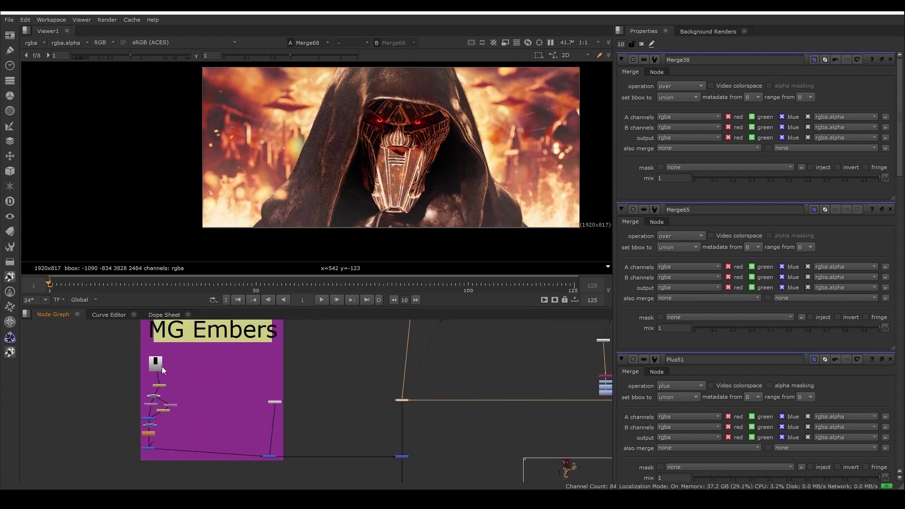
{"action": "left_click", "coordinate": [161, 366]}
{"action": "key", "text": "1"}
- Follow the MG Embers branch to Merge37 on the main pipe, view its result and open its settings
{"action": "middle_click_drag", "start_coordinate": [428, 473], "coordinate": [351, 431]}
{"action": "scroll", "coordinate": [350, 431], "scroll_direction": "up", "scroll_amount": 1}
{"action": "left_click", "coordinate": [315, 411]}
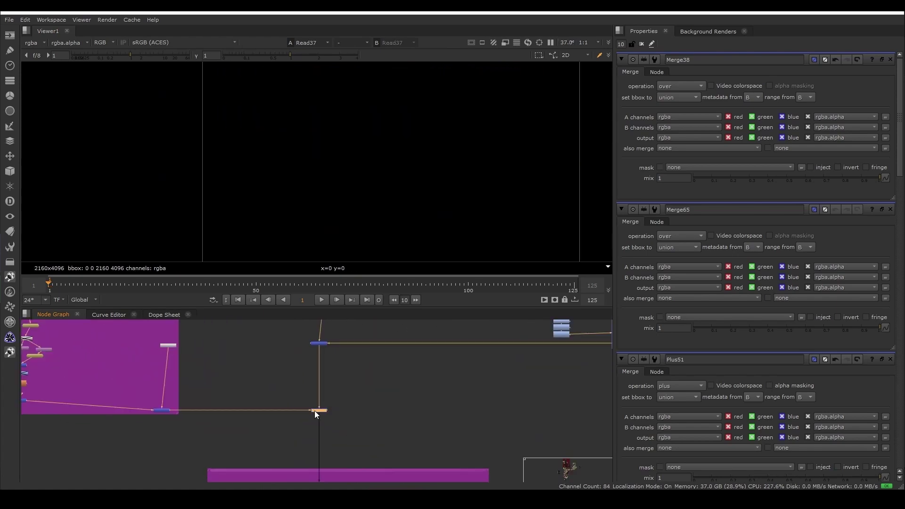
{"action": "key", "text": "1"}
{"action": "double_click", "coordinate": [315, 411]}
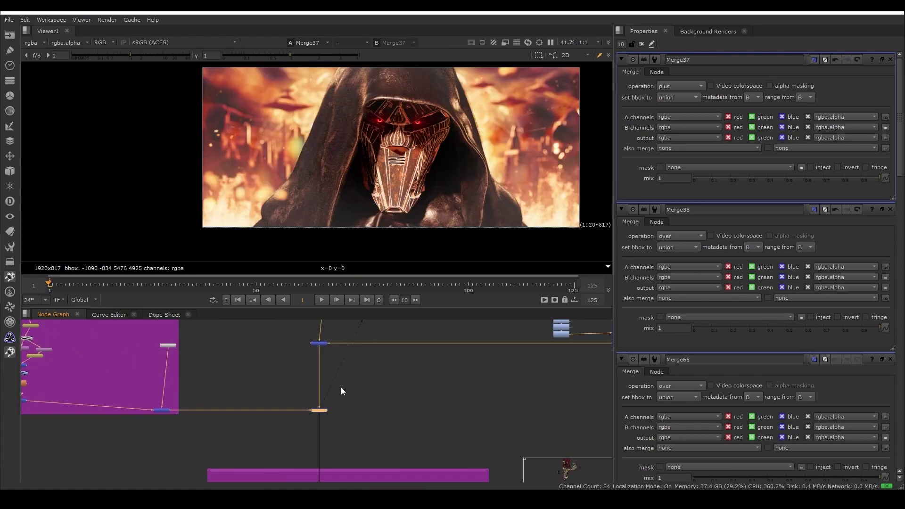
{"action": "middle_click_drag", "start_coordinate": [259, 141], "coordinate": [267, 174]}
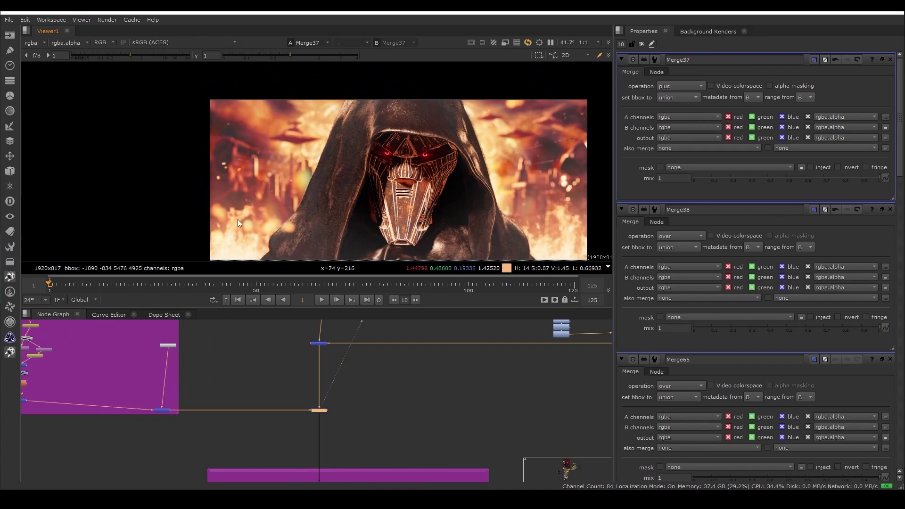
- View the ColorCorrect5 result in the Vigneting group and open its settings
{"action": "scroll", "coordinate": [327, 416], "scroll_direction": "down", "scroll_amount": 5}
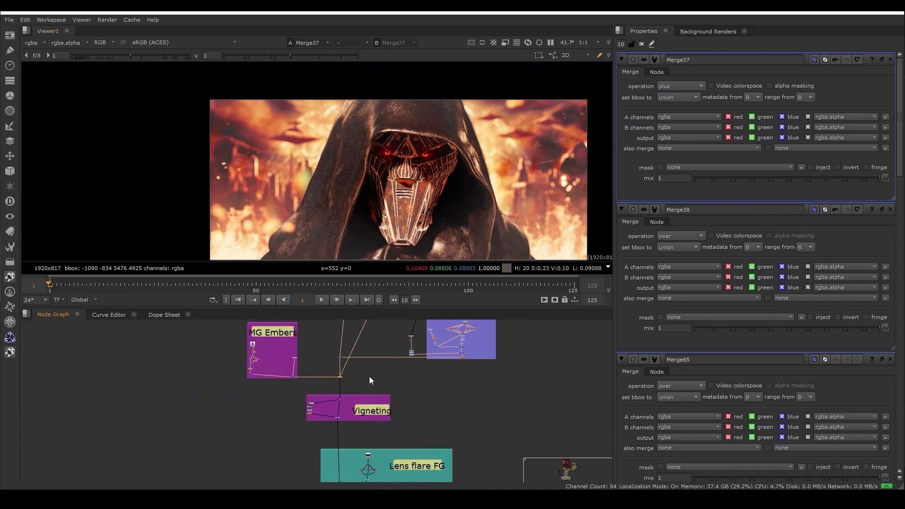
{"action": "scroll", "coordinate": [352, 392], "scroll_direction": "up", "scroll_amount": 5}
{"action": "left_click", "coordinate": [330, 402]}
{"action": "key", "text": "1"}
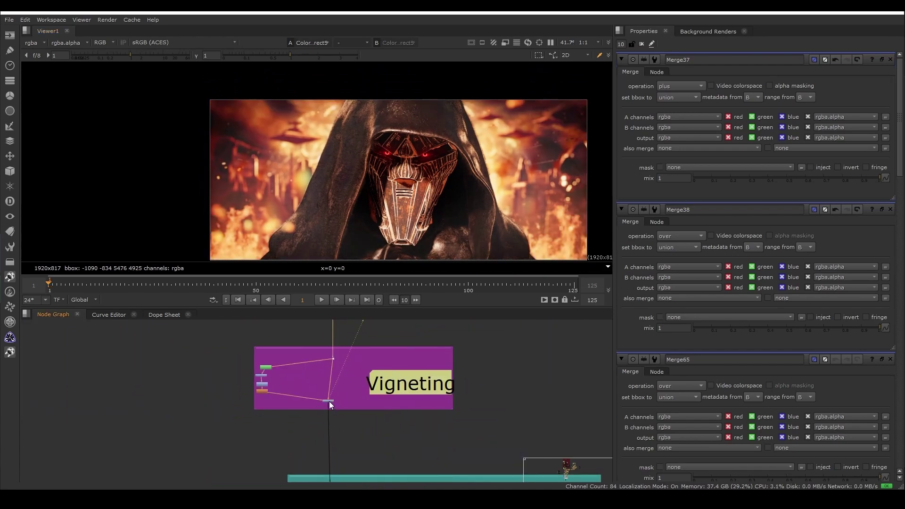
{"action": "double_click", "coordinate": [329, 401]}
{"action": "scroll", "coordinate": [329, 401], "scroll_direction": "up", "scroll_amount": 3}
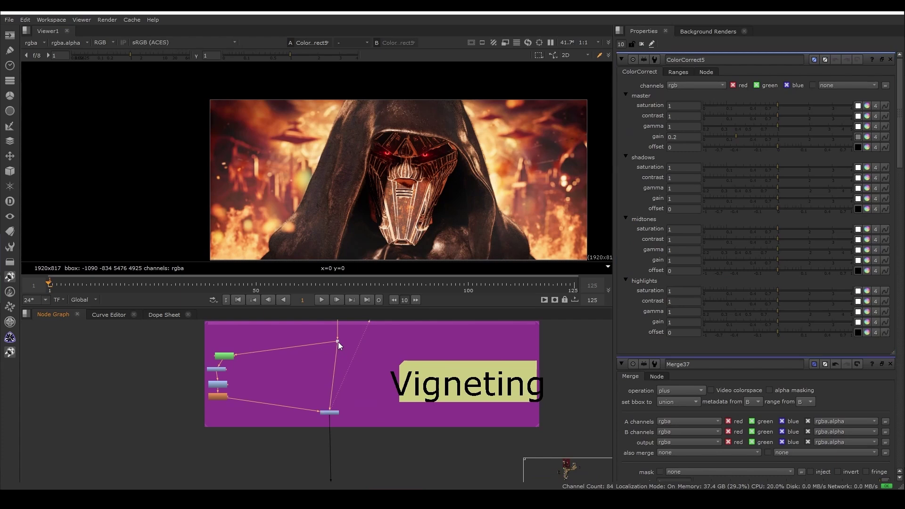
- Align Roto1 with the column of nodes beneath it, and view its alpha mask with its settings open
{"action": "left_click_drag", "start_coordinate": [228, 357], "coordinate": [222, 355]}
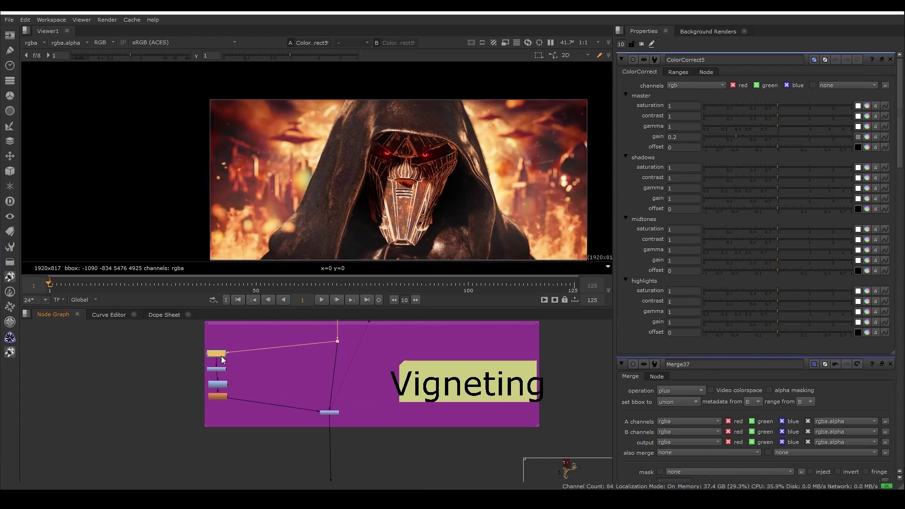
{"action": "double_click", "coordinate": [219, 352]}
{"action": "key", "text": "1"}
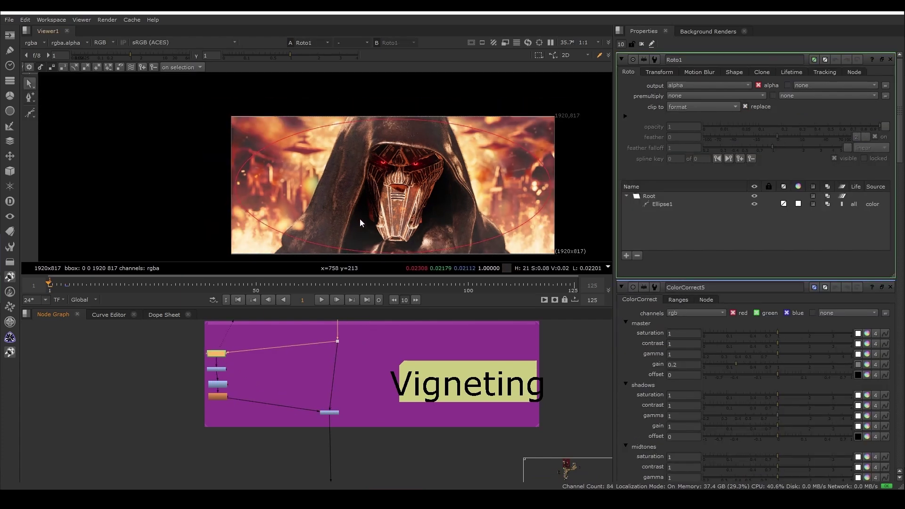
{"action": "key", "text": "a"}
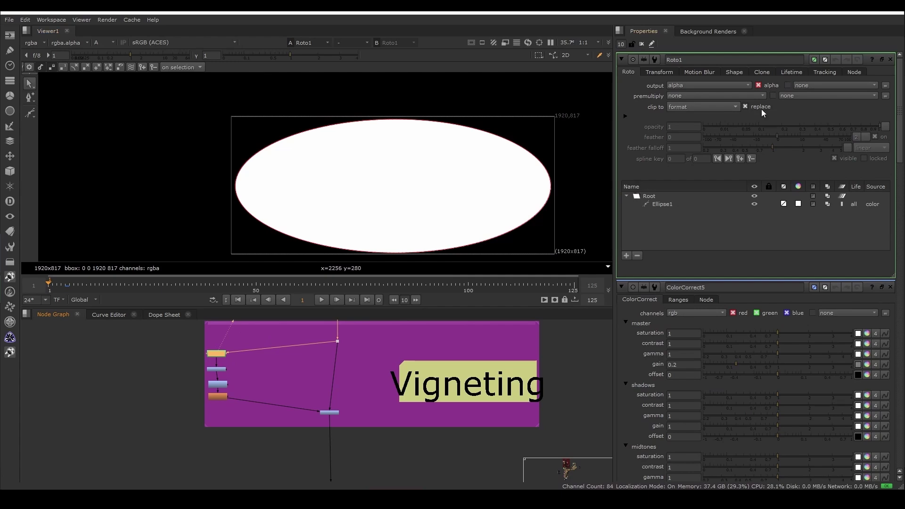
- View the vignette mask after Invert1 and after Blur1, opening the settings of both nodes
{"action": "scroll", "coordinate": [212, 377], "scroll_direction": "up", "scroll_amount": 5}
{"action": "left_click", "coordinate": [213, 372]}
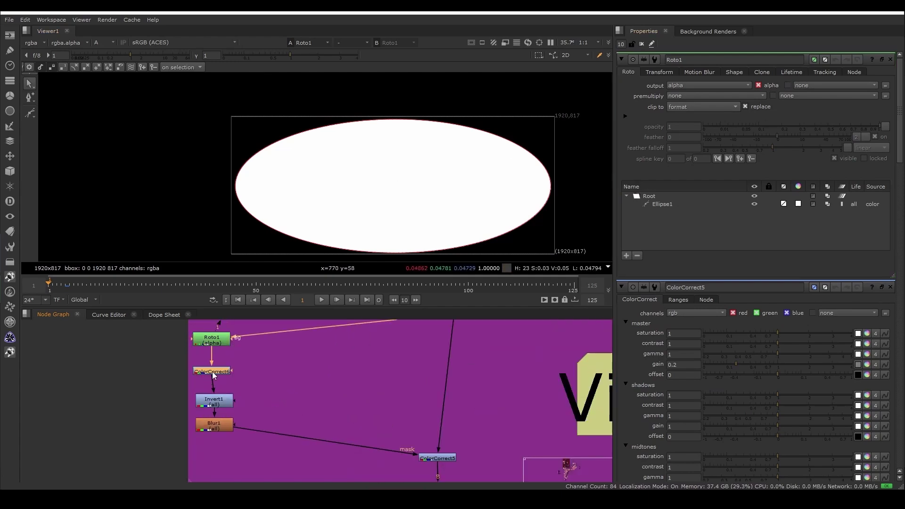
{"action": "double_click", "coordinate": [213, 400]}
{"action": "key", "text": "1"}
{"action": "double_click", "coordinate": [214, 424]}
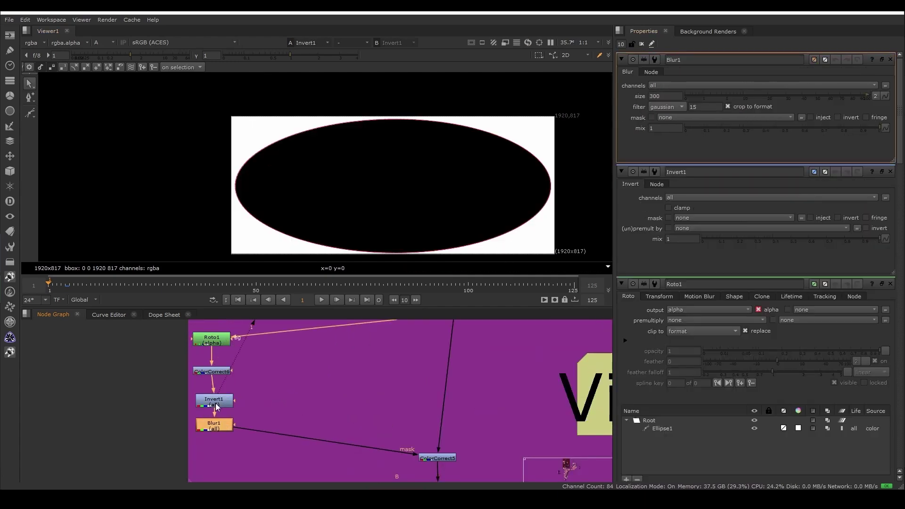
{"action": "key", "text": "1"}
- Return to the ColorCorrect5 result and review its tonal ranges and color correction settings
{"action": "left_click", "coordinate": [353, 426]}
{"action": "middle_click_drag", "start_coordinate": [357, 427], "coordinate": [278, 370]}
{"action": "key", "text": "1"}
{"action": "double_click", "coordinate": [360, 401]}
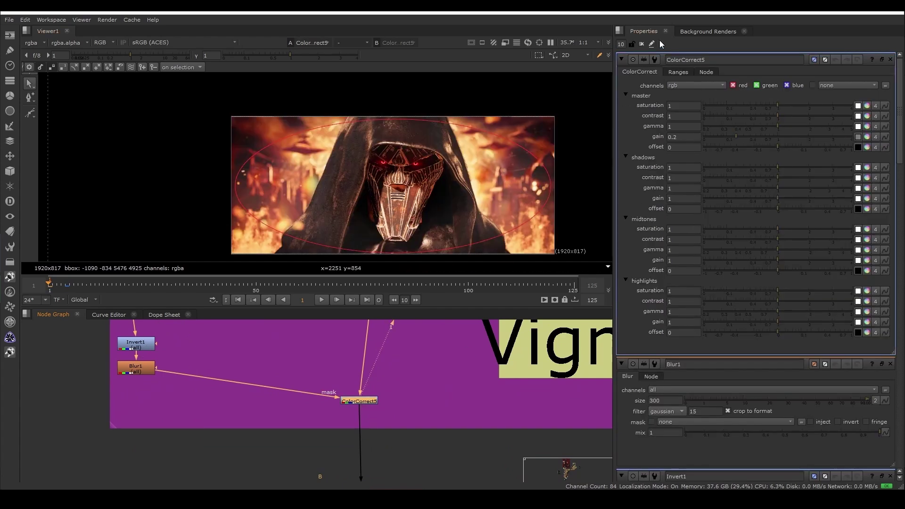
{"action": "left_click", "coordinate": [679, 73]}
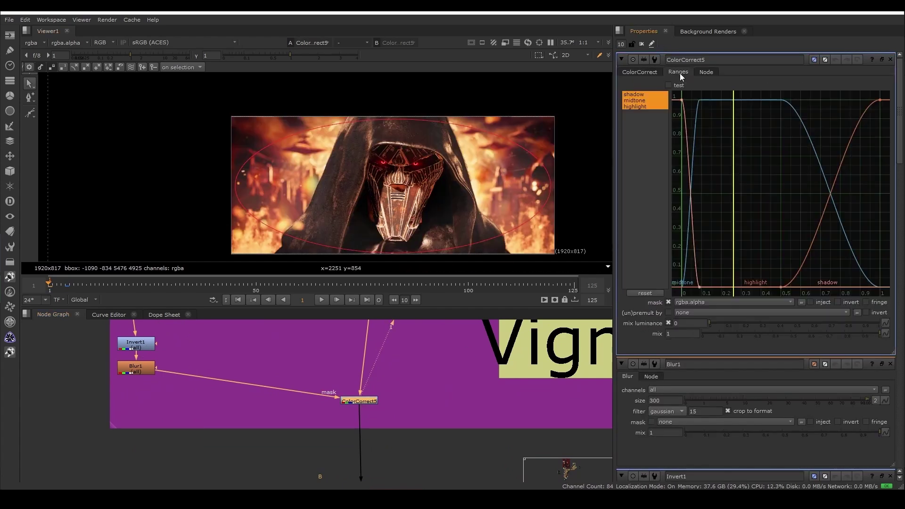
{"action": "left_click", "coordinate": [640, 72]}
- Toggle ColorCorrect5 off and on repeatedly to compare the frame with and without the vignette
{"action": "key", "text": "d"}
{"action": "key", "text": "d"}
{"action": "key", "text": "d"}
{"action": "key", "text": "d"}
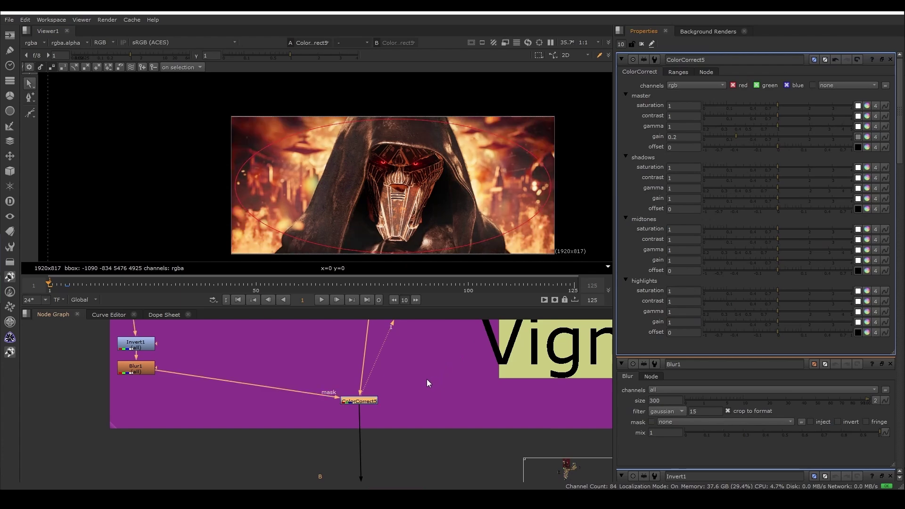
{"action": "scroll", "coordinate": [403, 389], "scroll_direction": "down", "scroll_amount": 3}
{"action": "key", "text": "d"}
{"action": "key", "text": "d"}
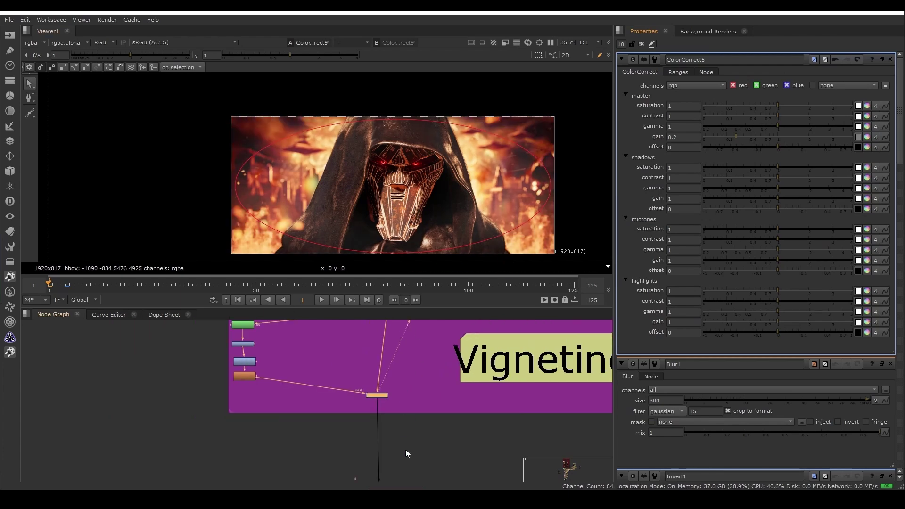
- View the Read28 flare footage at the start of the Lens flare FG group
{"action": "scroll", "coordinate": [405, 448], "scroll_direction": "down", "scroll_amount": 2}
{"action": "middle_click_drag", "start_coordinate": [399, 456], "coordinate": [372, 406]}
{"action": "scroll", "coordinate": [372, 406], "scroll_direction": "up", "scroll_amount": 3}
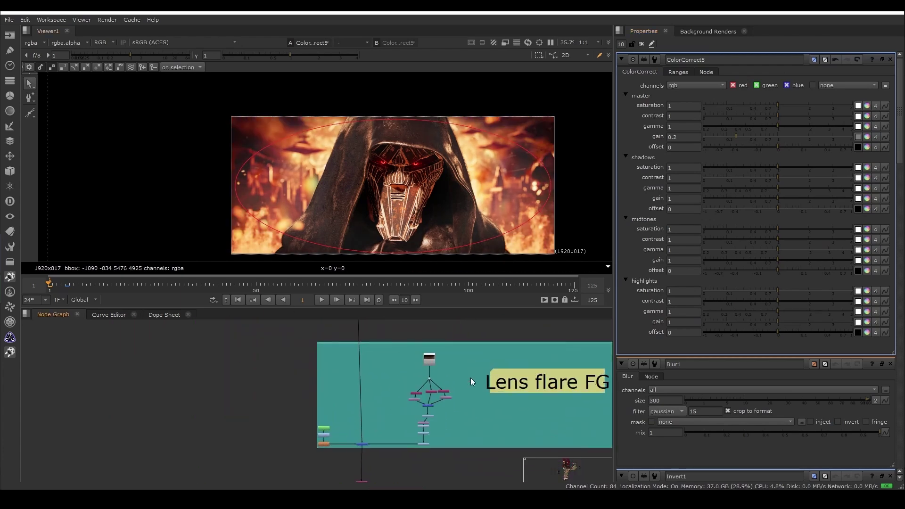
{"action": "left_click", "coordinate": [432, 360]}
{"action": "key", "text": "1"}
{"action": "scroll", "coordinate": [429, 379], "scroll_direction": "up", "scroll_amount": 4}
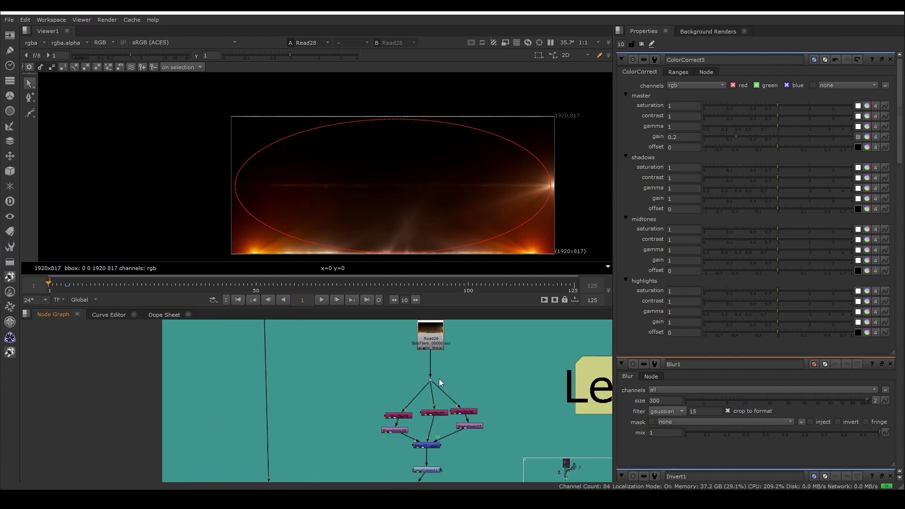
- View Plus46 on the main pipe with and without the foreground lens flare, then close all open node settings
{"action": "scroll", "coordinate": [429, 383], "scroll_direction": "down", "scroll_amount": 3}
{"action": "middle_click_drag", "start_coordinate": [376, 434], "coordinate": [350, 414]}
{"action": "double_click", "coordinate": [336, 419]}
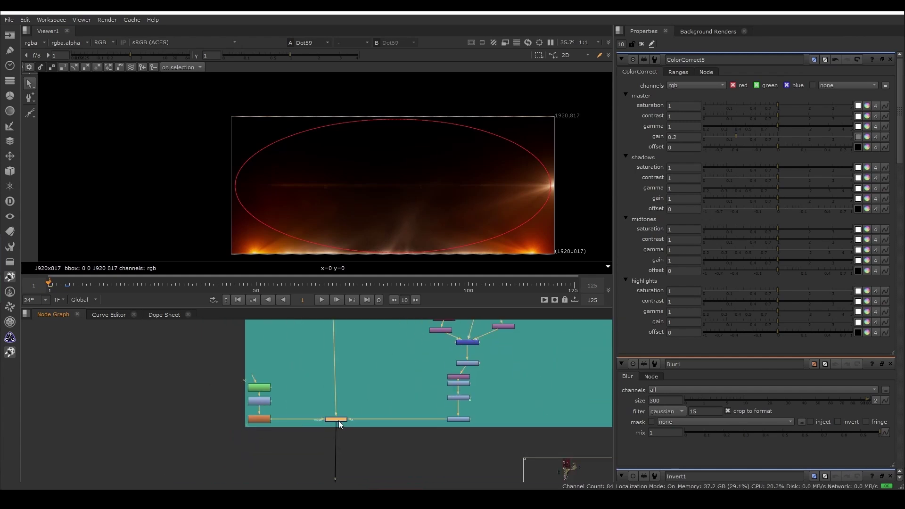
{"action": "key", "text": "1"}
{"action": "key", "text": "d"}
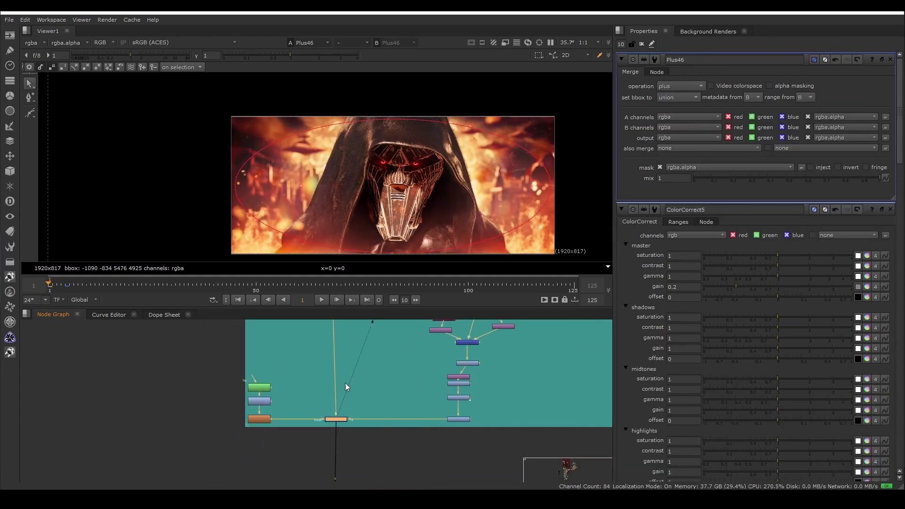
{"action": "key", "text": "d"}
{"action": "left_click", "coordinate": [642, 44]}
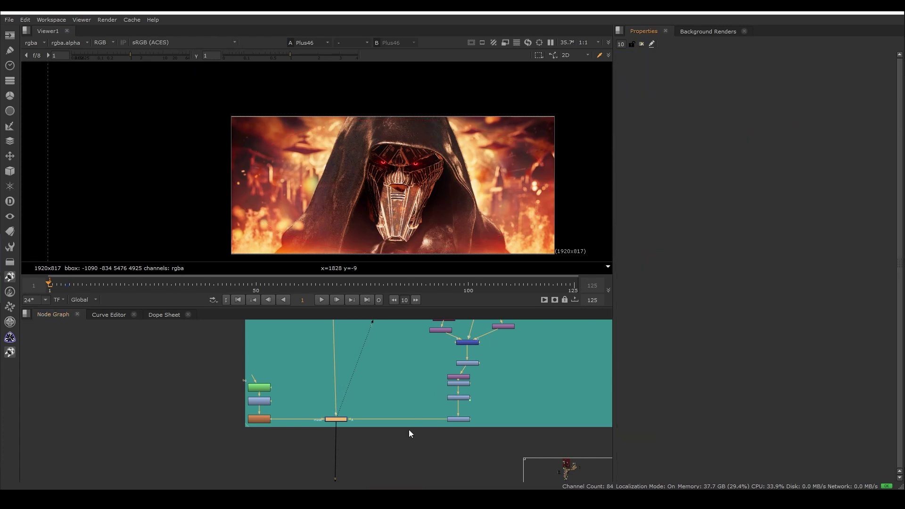
- Follow the main pipe to the Chroma aberation group and view the Blur6 result
{"action": "left_click_drag", "start_coordinate": [368, 455], "coordinate": [326, 372]}
{"action": "scroll", "coordinate": [353, 410], "scroll_direction": "down", "scroll_amount": 3}
{"action": "scroll", "coordinate": [363, 420], "scroll_direction": "down", "scroll_amount": 3}
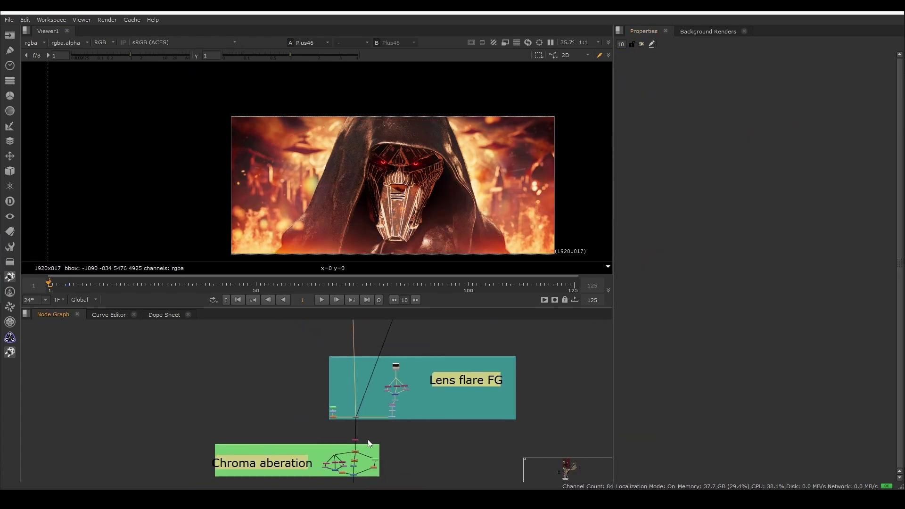
{"action": "middle_click_drag", "start_coordinate": [367, 439], "coordinate": [360, 376]}
{"action": "scroll", "coordinate": [352, 402], "scroll_direction": "up", "scroll_amount": 3}
{"action": "scroll", "coordinate": [356, 408], "scroll_direction": "up", "scroll_amount": 3}
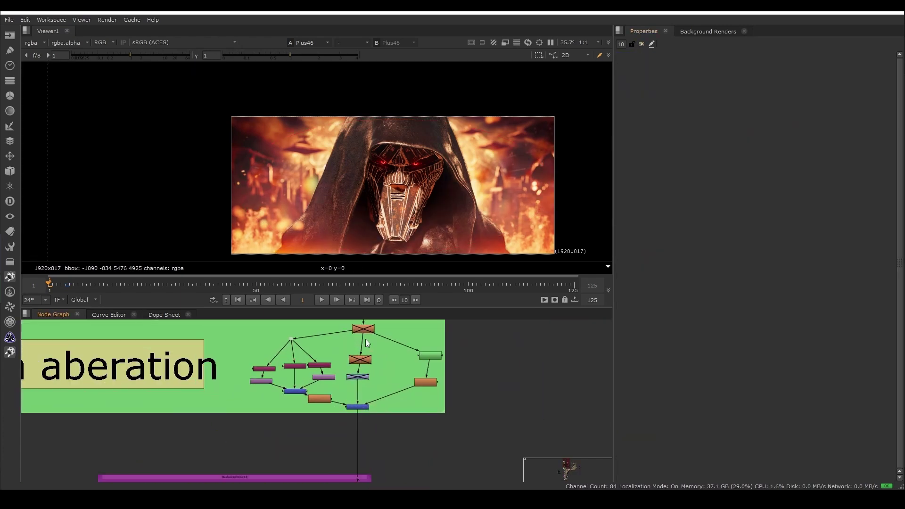
{"action": "left_click", "coordinate": [321, 398]}
{"action": "key", "text": "1"}
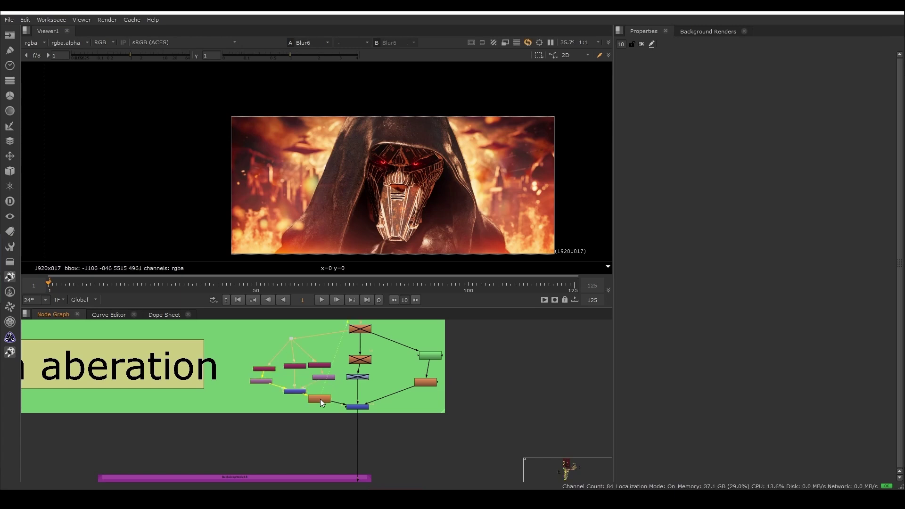
- Open Blur6's settings and place the node directly beneath the merge node that feeds it
{"action": "double_click", "coordinate": [321, 398]}
{"action": "left_click_drag", "start_coordinate": [321, 398], "coordinate": [303, 401]}
{"action": "scroll", "coordinate": [377, 191], "scroll_direction": "up", "scroll_amount": 1}
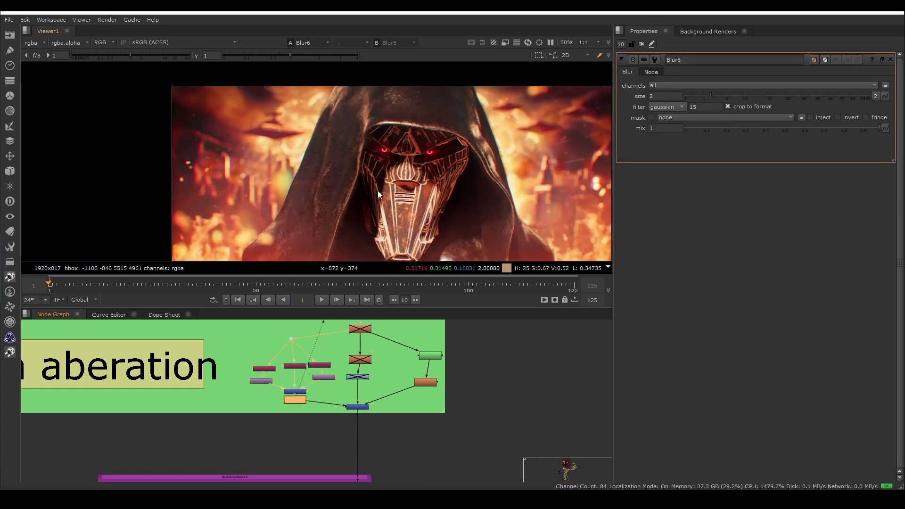
- View Shuffle75 just before the Chroma aberation group to compare it with the Blur6 result
{"action": "middle_click_drag", "start_coordinate": [369, 356], "coordinate": [379, 453]}
{"action": "left_click", "coordinate": [374, 387]}
{"action": "key", "text": "1"}
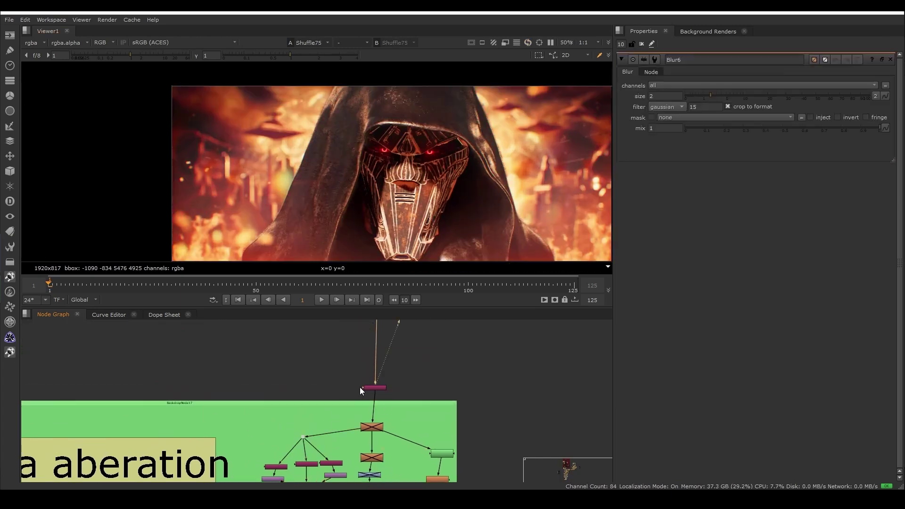
- View the Merge30 result at the end of the Chroma aberation group and examine the mask's edges up close
{"action": "scroll", "coordinate": [358, 396], "scroll_direction": "down", "scroll_amount": 2}
{"action": "scroll", "coordinate": [366, 414], "scroll_direction": "up", "scroll_amount": 2}
{"action": "left_click", "coordinate": [362, 414]}
{"action": "key", "text": "1"}
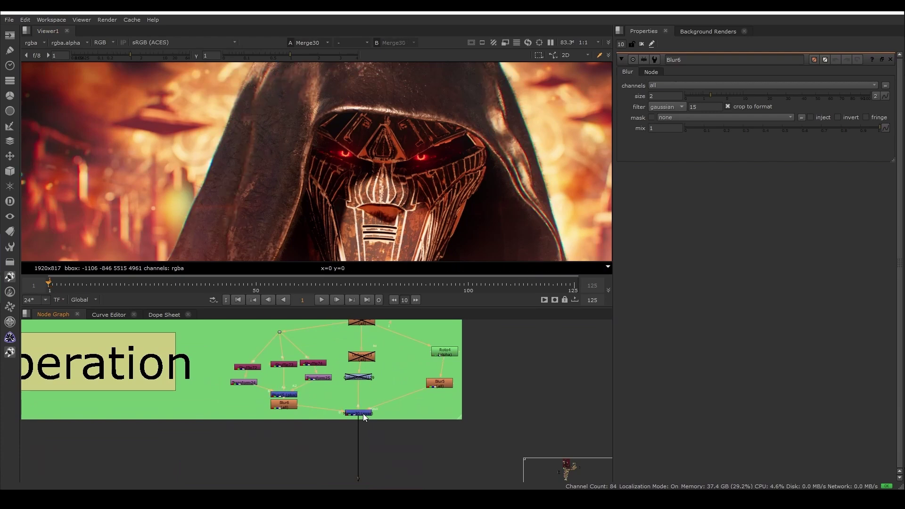
{"action": "scroll", "coordinate": [380, 152], "scroll_direction": "down", "scroll_amount": 1}
{"action": "middle_click_drag", "start_coordinate": [343, 188], "coordinate": [356, 174]}
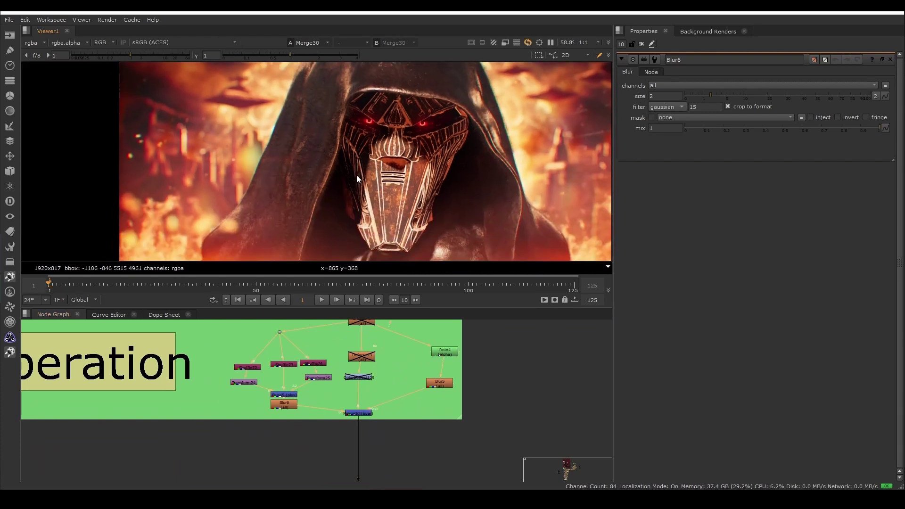
- View the disabled Sharpen1 node at the start of the Chroma aberation group for comparison
{"action": "middle_click_drag", "start_coordinate": [357, 327], "coordinate": [360, 371]}
{"action": "left_click", "coordinate": [359, 366]}
{"action": "key", "text": "1"}
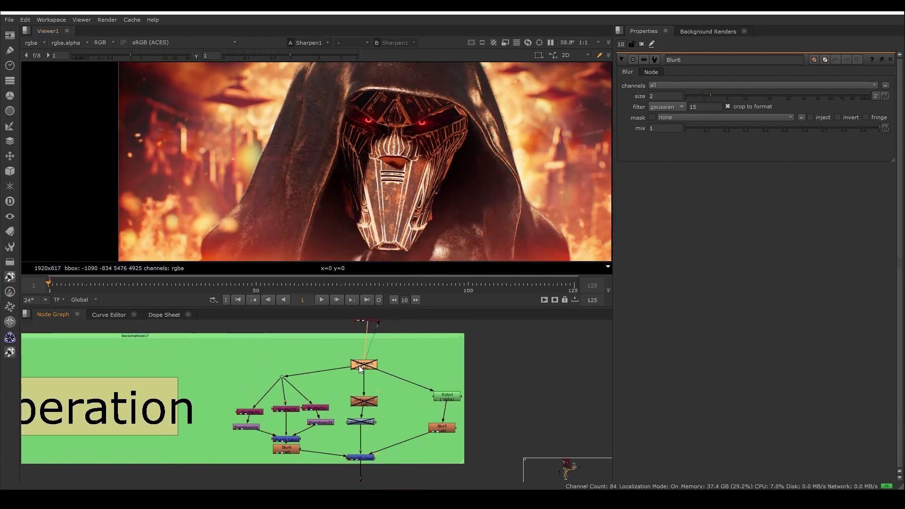
{"action": "scroll", "coordinate": [258, 413], "scroll_direction": "up", "scroll_amount": 2}
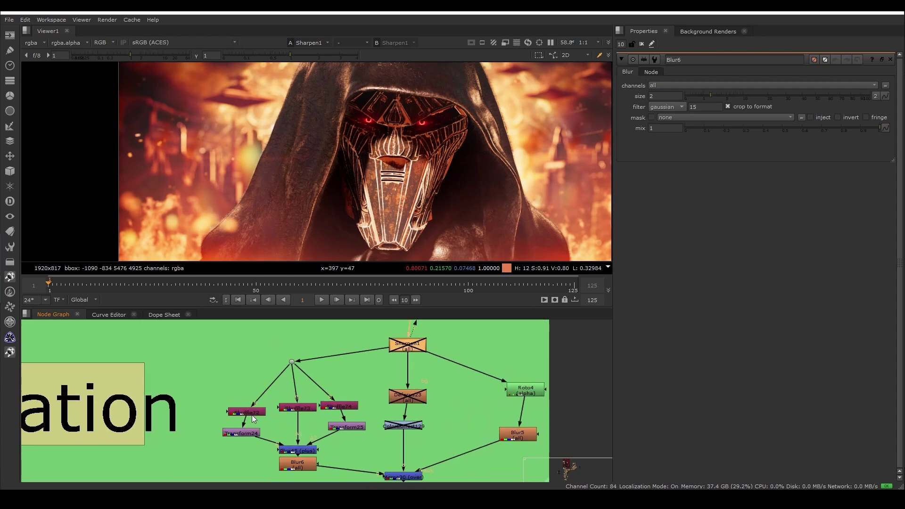
- View Shuffle72, line up Shuffle74 and Shuffle72 above their Transform nodes, and open Shuffle72's settings
{"action": "left_click", "coordinate": [247, 411]}
{"action": "key", "text": "1"}
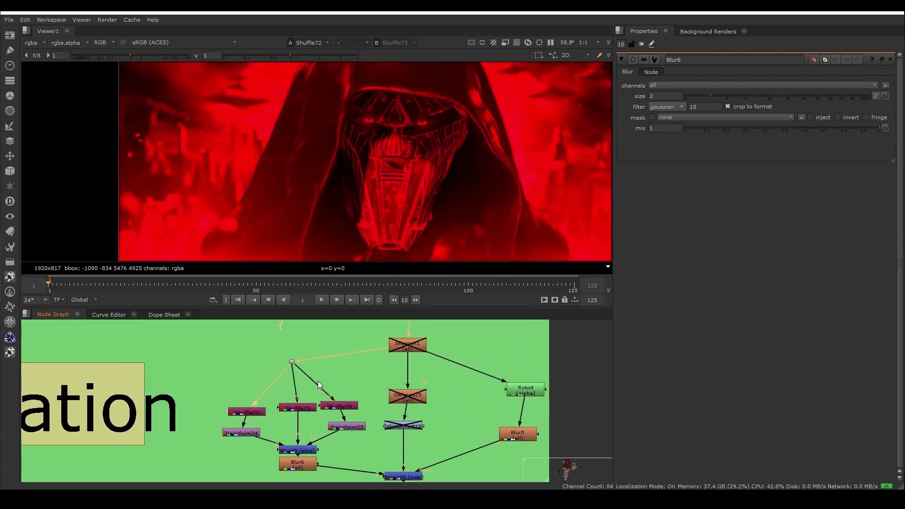
{"action": "left_click", "coordinate": [300, 408]}
{"action": "left_click_drag", "start_coordinate": [344, 406], "coordinate": [351, 407]}
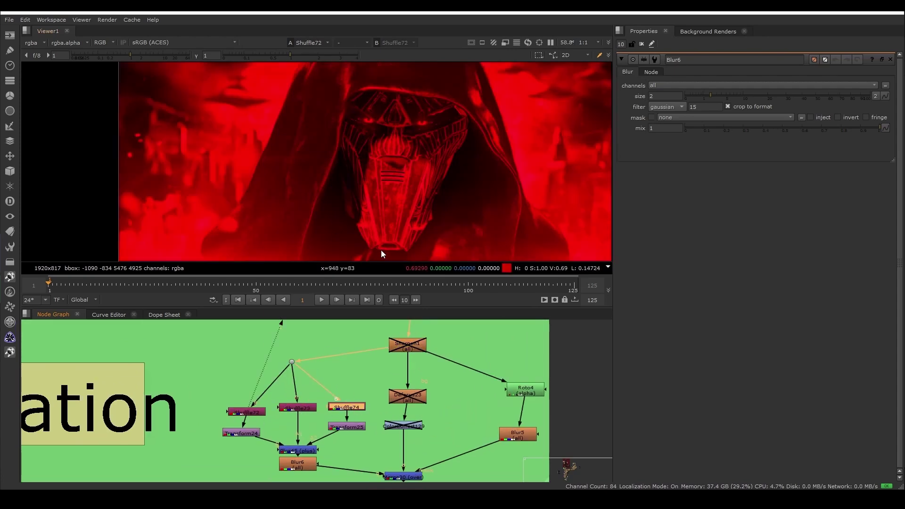
{"action": "left_click_drag", "start_coordinate": [253, 418], "coordinate": [248, 416]}
{"action": "double_click", "coordinate": [248, 415]}
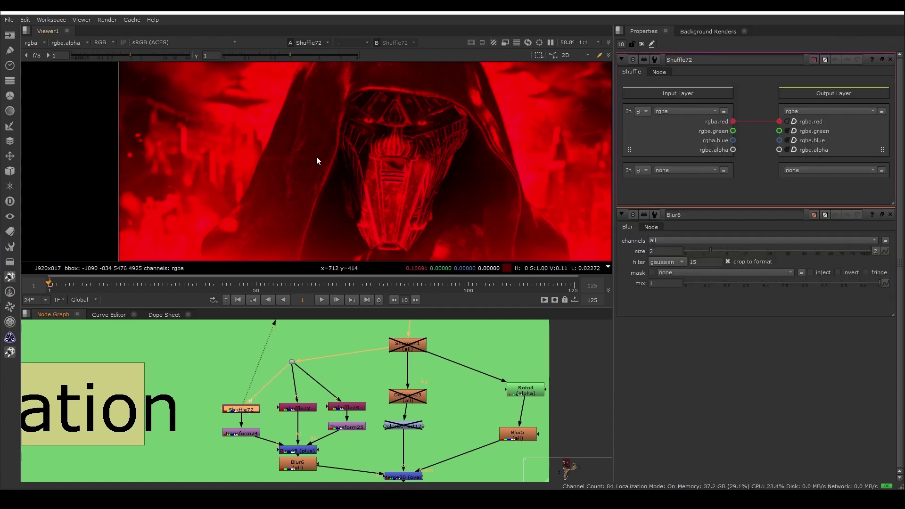
- View Shuffle73 and Shuffle74 in turn and open their settings to examine the green and blue channel routing
{"action": "double_click", "coordinate": [298, 407]}
{"action": "key", "text": "1"}
{"action": "left_click", "coordinate": [343, 407]}
{"action": "key", "text": "1"}
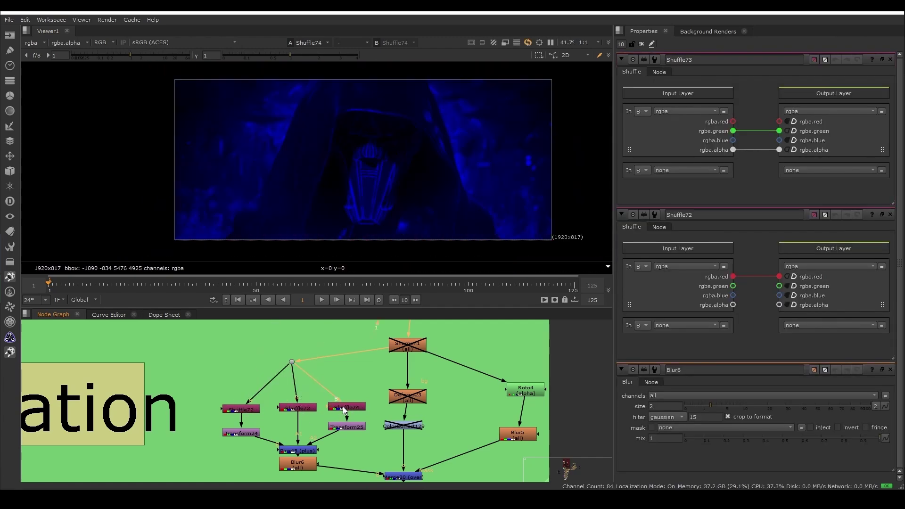
{"action": "double_click", "coordinate": [343, 406]}
- Open and view Transform24 and Transform25 to compare how they scale the red and blue channels
{"action": "double_click", "coordinate": [250, 433]}
{"action": "key", "text": "1"}
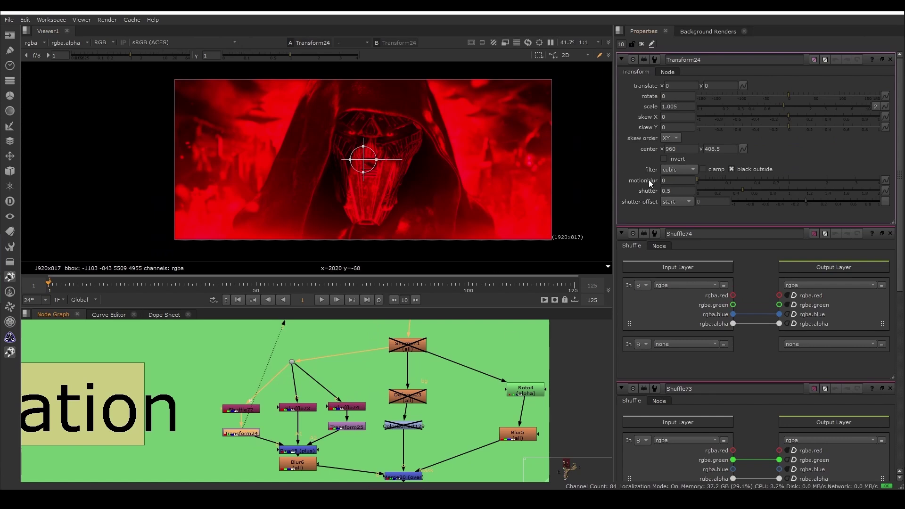
{"action": "double_click", "coordinate": [362, 427]}
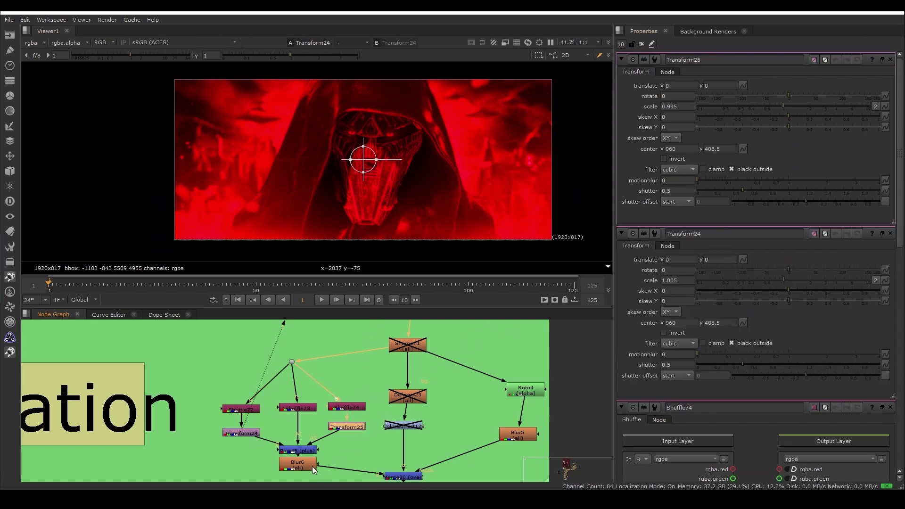
{"action": "key", "text": "1"}
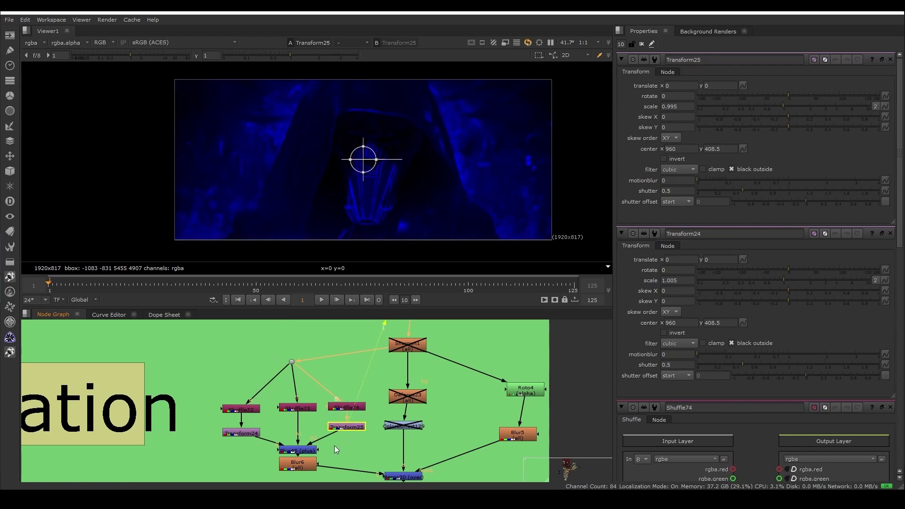
- View the Plus45 result where the three separated colour channels are recombined
{"action": "left_click", "coordinate": [298, 450]}
{"action": "key", "text": "1"}
{"action": "scroll", "coordinate": [300, 450], "scroll_direction": "down", "scroll_amount": 1}
{"action": "scroll", "coordinate": [300, 450], "scroll_direction": "up", "scroll_amount": 2}
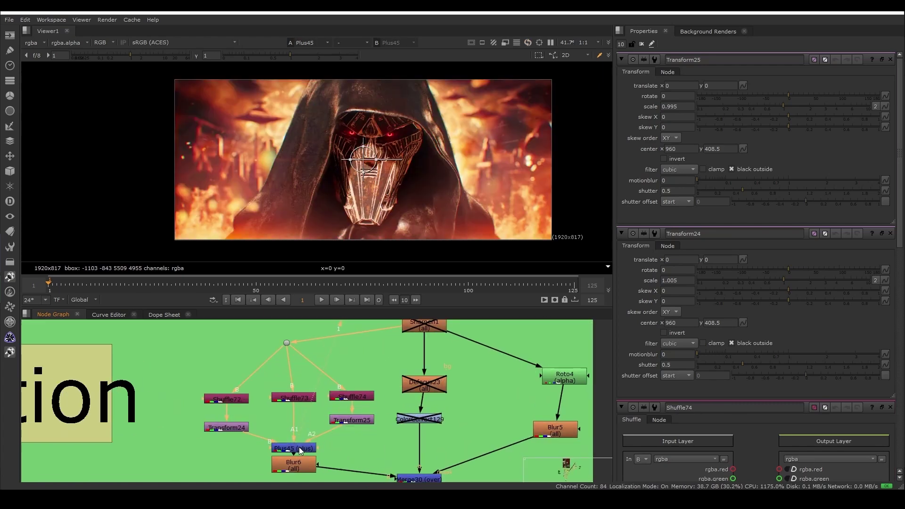
{"action": "scroll", "coordinate": [442, 137], "scroll_direction": "up", "scroll_amount": 1}
{"action": "scroll", "coordinate": [383, 330], "scroll_direction": "down", "scroll_amount": 1}
{"action": "scroll", "coordinate": [386, 464], "scroll_direction": "up", "scroll_amount": 1}
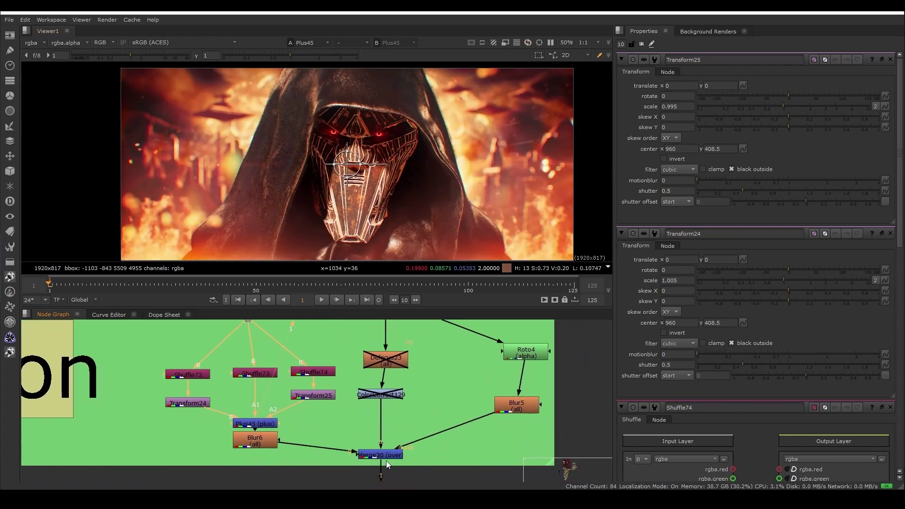
- Set up Sharpen1 in the viewer for comparison with Merge30 and open Sharpen1's settings
{"action": "left_click", "coordinate": [386, 456]}
{"action": "middle_click_drag", "start_coordinate": [377, 325], "coordinate": [356, 391]}
{"action": "left_click", "coordinate": [363, 368]}
{"action": "key", "text": "1"}
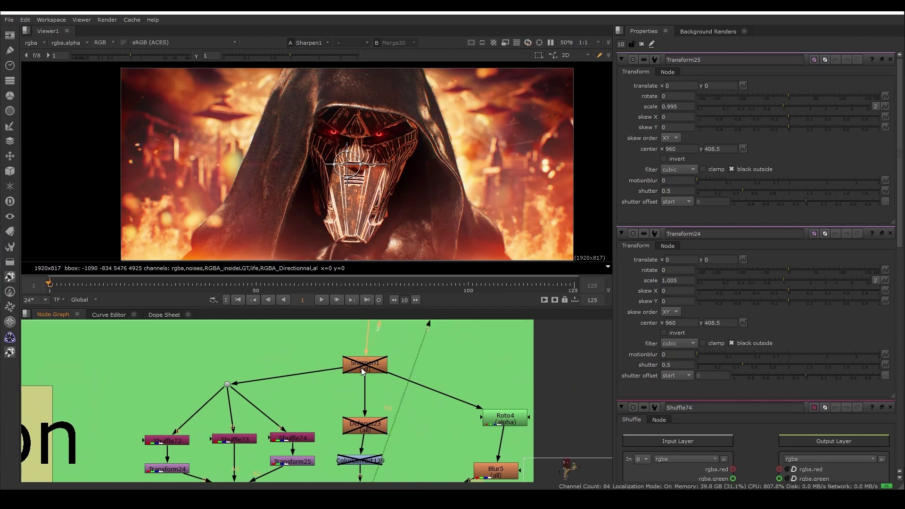
{"action": "double_click", "coordinate": [364, 370]}
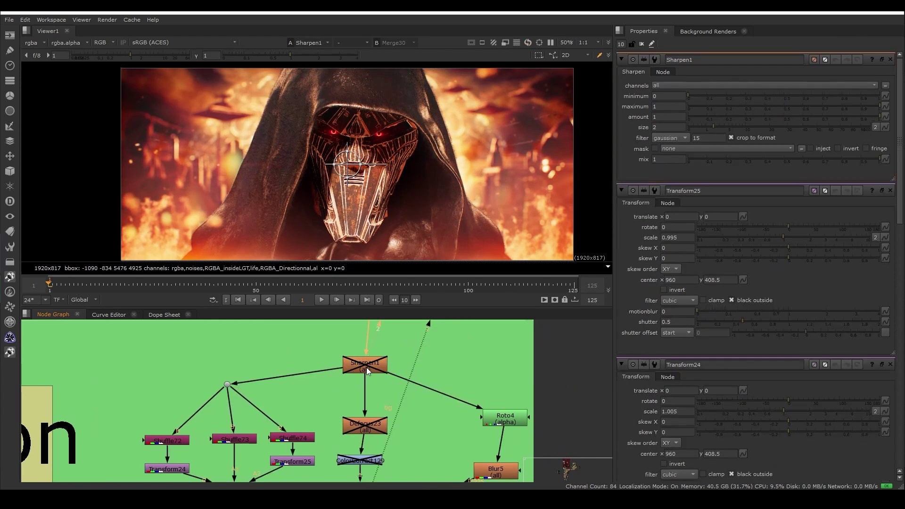
- Compare Merge30 with Sharpen1 up close along the hood's edge against the bright background
{"action": "key", "text": "1"}
{"action": "scroll", "coordinate": [498, 156], "scroll_direction": "up", "scroll_amount": 6}
{"action": "key", "text": "2"}
{"action": "key", "text": "1"}
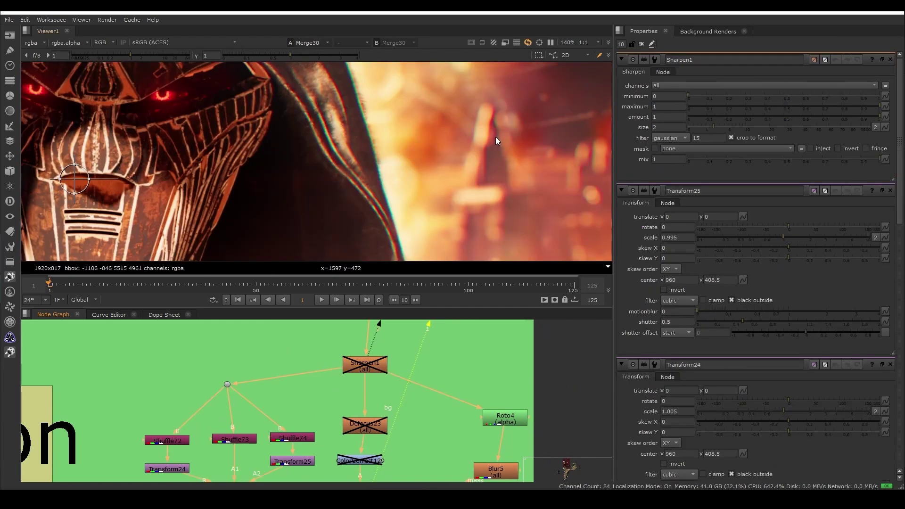
{"action": "key", "text": "2"}
{"action": "key", "text": "1"}
{"action": "key", "text": "2"}
{"action": "key", "text": "1"}
- Compare Merge30 with Sharpen1 around the mask and the side of the hood to examine the colour fringing
{"action": "scroll", "coordinate": [412, 143], "scroll_direction": "down", "scroll_amount": 3}
{"action": "middle_click_drag", "start_coordinate": [236, 128], "coordinate": [360, 227]}
{"action": "scroll", "coordinate": [328, 226], "scroll_direction": "up", "scroll_amount": 1}
{"action": "middle_click_drag", "start_coordinate": [411, 241], "coordinate": [392, 171]}
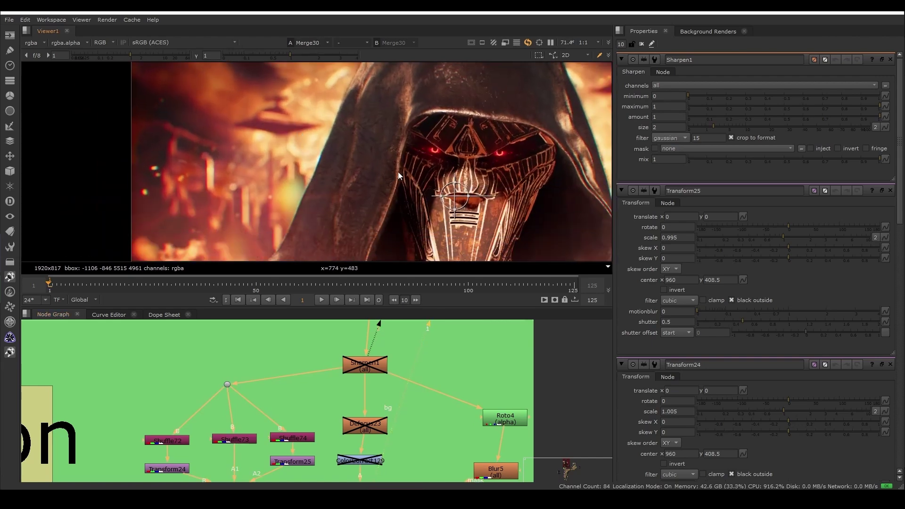
{"action": "scroll", "coordinate": [439, 170], "scroll_direction": "up", "scroll_amount": 3}
{"action": "middle_click_drag", "start_coordinate": [502, 202], "coordinate": [432, 141]}
{"action": "key", "text": "2"}
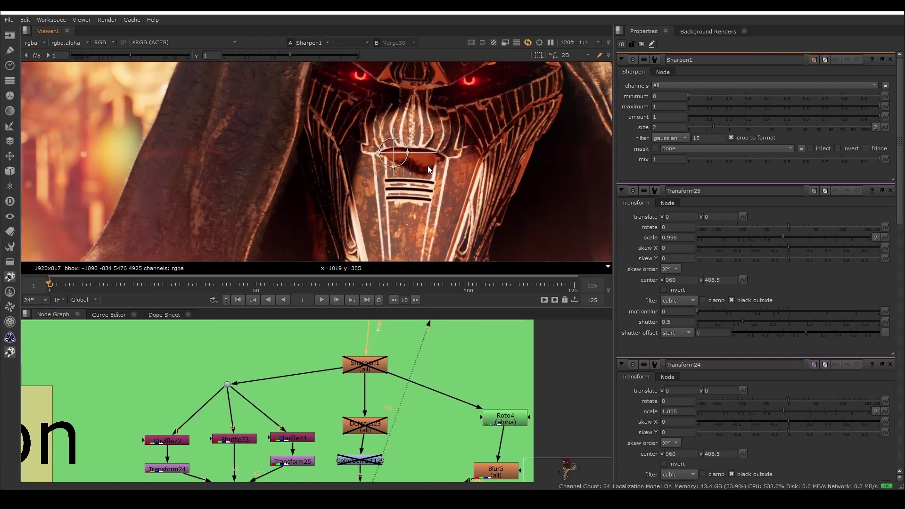
{"action": "key", "text": "1"}
{"action": "key", "text": "2"}
{"action": "key", "text": "1"}
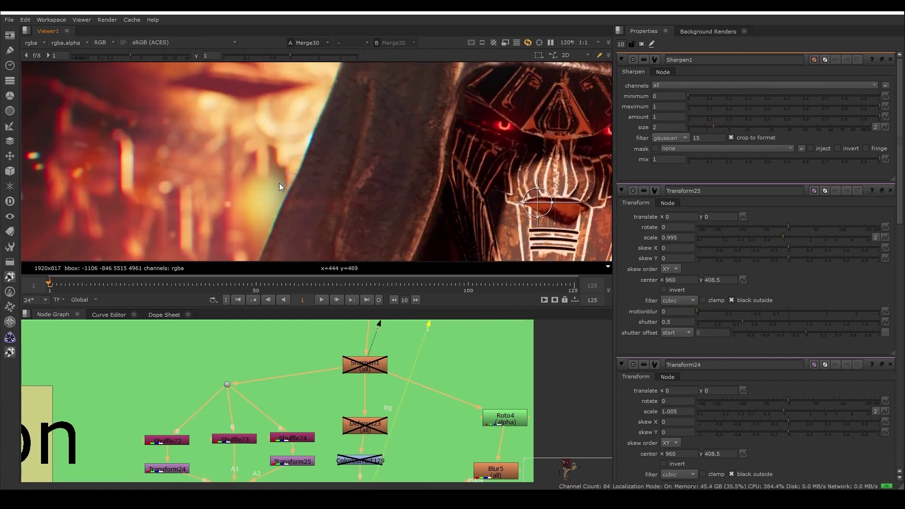
{"action": "key", "text": "2"}
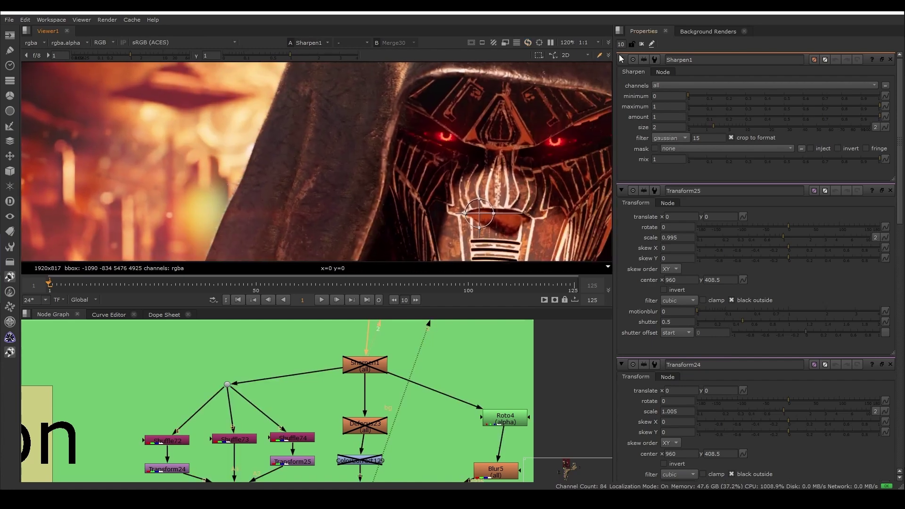
- Close all open node settings and examine the Sharpen1 image around the mask and the blurred background
{"action": "left_click", "coordinate": [641, 44]}
{"action": "middle_click_drag", "start_coordinate": [393, 173], "coordinate": [310, 121]}
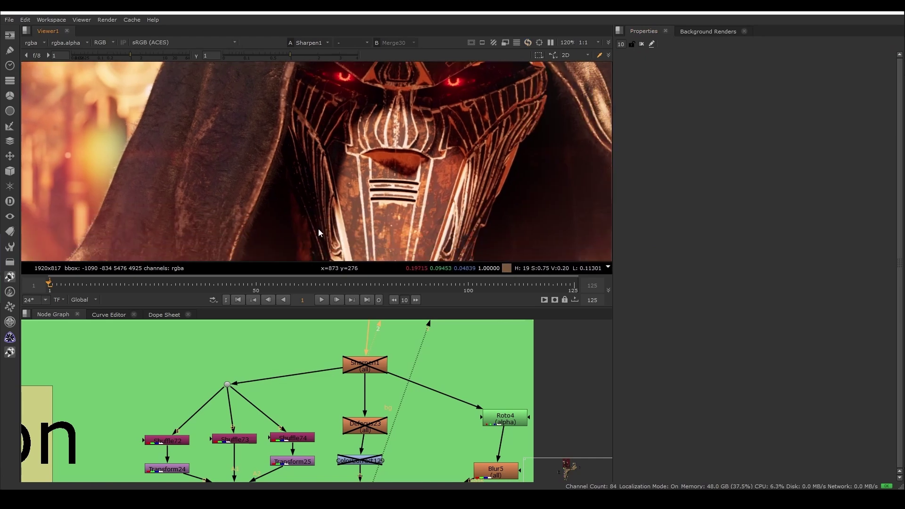
{"action": "middle_click_drag", "start_coordinate": [105, 134], "coordinate": [369, 177]}
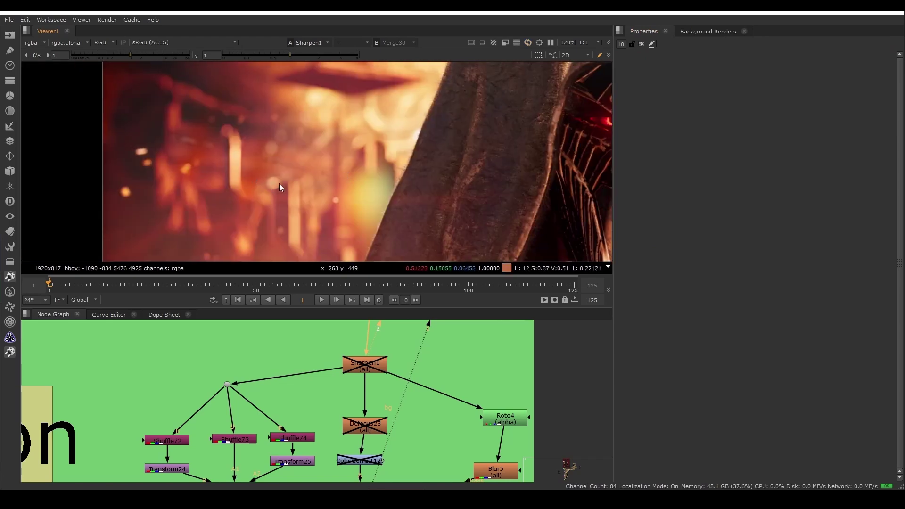
{"action": "scroll", "coordinate": [279, 187], "scroll_direction": "down", "scroll_amount": 1}
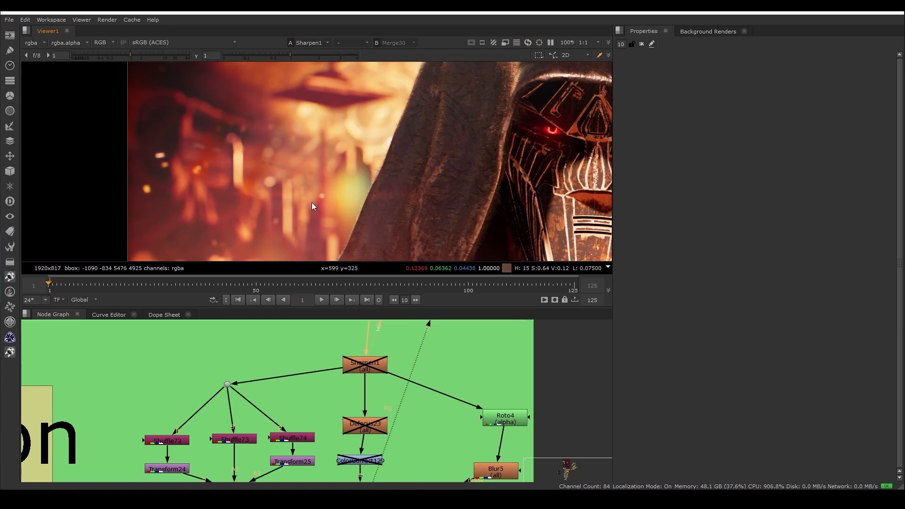
- Switch between Merge30 and Sharpen1 over the background lights, ending with Merge30 shown as the whole frame
{"action": "key", "text": "1"}
{"action": "key", "text": "2"}
{"action": "key", "text": "1"}
{"action": "scroll", "coordinate": [252, 173], "scroll_direction": "down", "scroll_amount": 5}
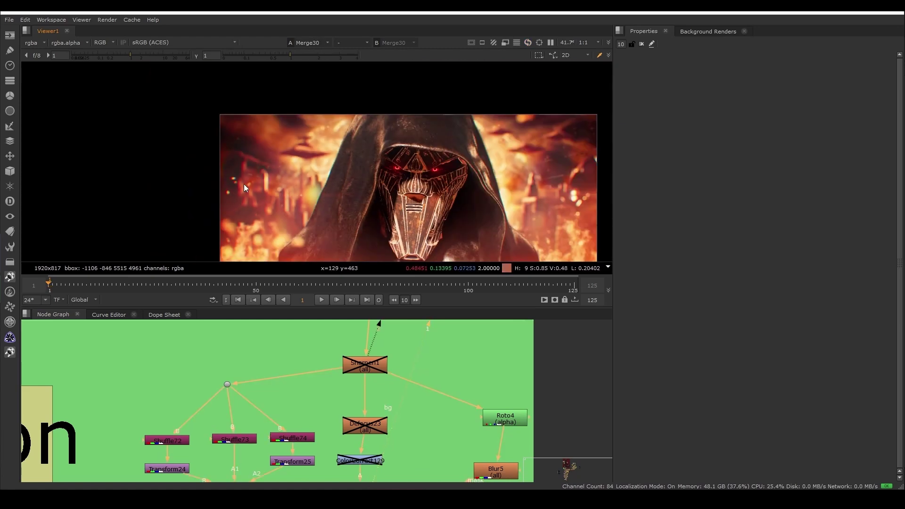
{"action": "scroll", "coordinate": [244, 184], "scroll_direction": "up", "scroll_amount": 5}
{"action": "scroll", "coordinate": [240, 184], "scroll_direction": "down", "scroll_amount": 6}
{"action": "middle_click_drag", "start_coordinate": [364, 201], "coordinate": [300, 159]}
{"action": "scroll", "coordinate": [285, 154], "scroll_direction": "up", "scroll_amount": 2}
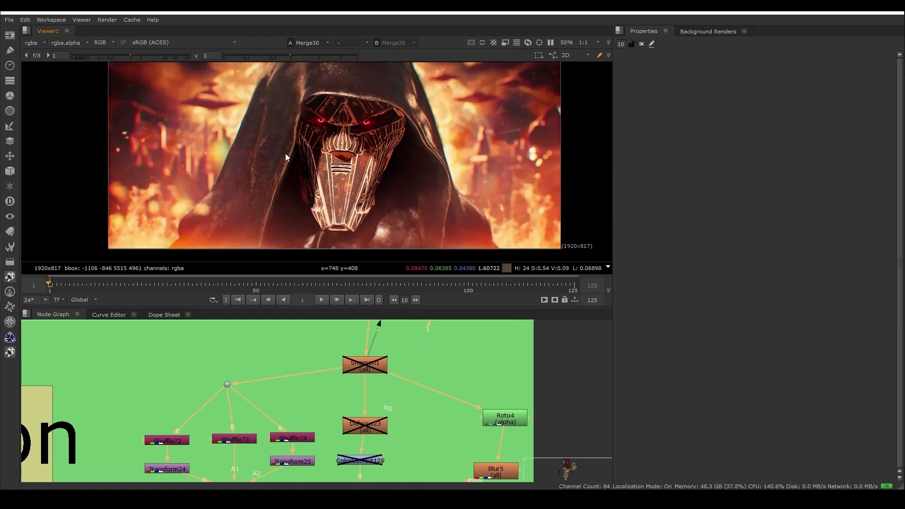
- View the CameraShake3_1 node in the Cam Shake group and open its settings
{"action": "scroll", "coordinate": [400, 383], "scroll_direction": "down", "scroll_amount": 6}
{"action": "middle_click_drag", "start_coordinate": [392, 442], "coordinate": [395, 398]}
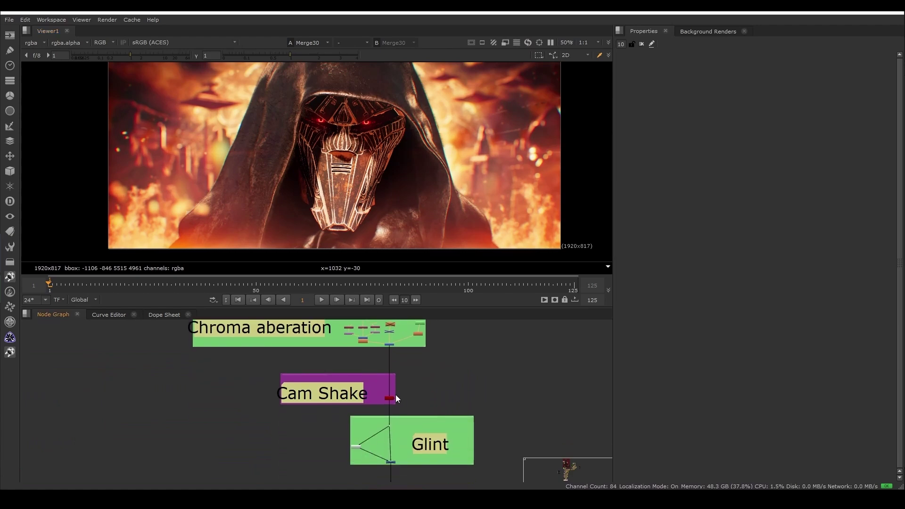
{"action": "scroll", "coordinate": [395, 398], "scroll_direction": "up", "scroll_amount": 3}
{"action": "double_click", "coordinate": [387, 403]}
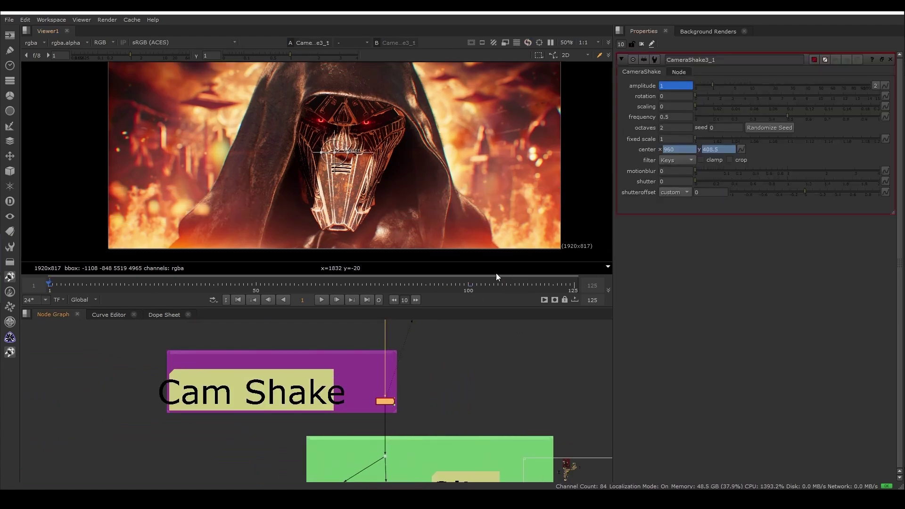
- Open the disabled Plus61 merge in the Glint group and view it, followed by the Glint1 node
{"action": "scroll", "coordinate": [419, 428], "scroll_direction": "down", "scroll_amount": 3}
{"action": "scroll", "coordinate": [420, 419], "scroll_direction": "up", "scroll_amount": 5}
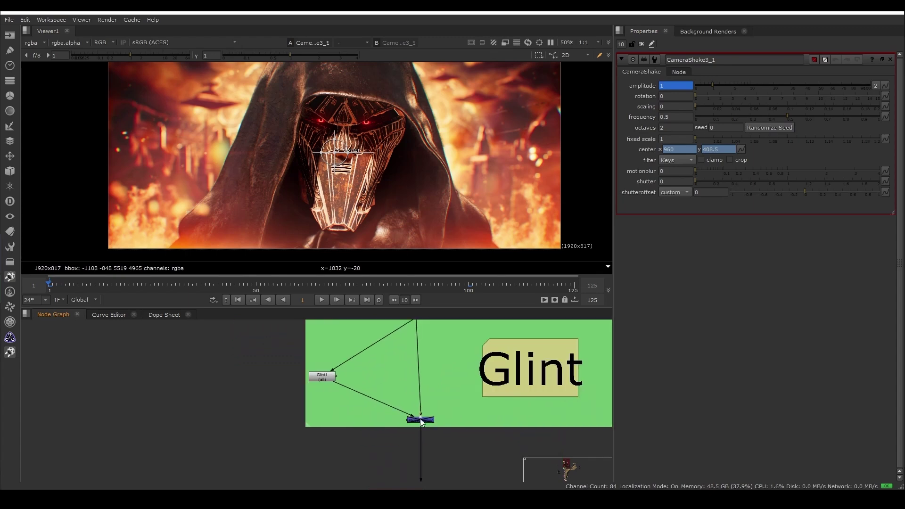
{"action": "double_click", "coordinate": [420, 419]}
{"action": "key", "text": "1"}
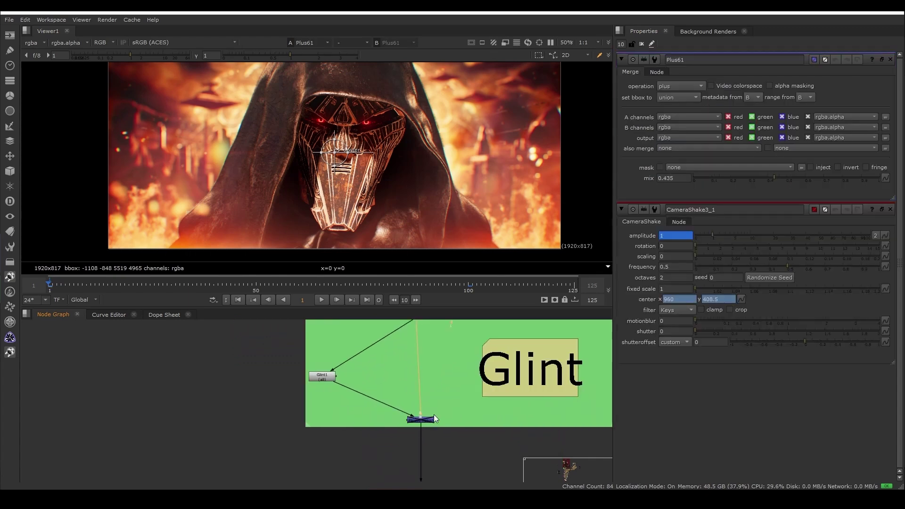
{"action": "left_click", "coordinate": [321, 377]}
{"action": "key", "text": "1"}
- View ColorCorrect15 in the Final Grading group and open its settings
{"action": "scroll", "coordinate": [399, 408], "scroll_direction": "down", "scroll_amount": 5}
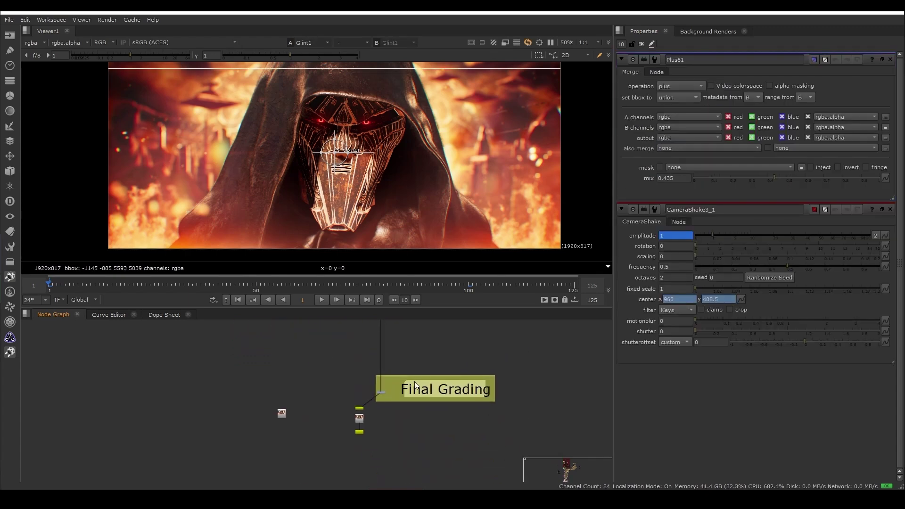
{"action": "scroll", "coordinate": [400, 384], "scroll_direction": "up", "scroll_amount": 2}
{"action": "scroll", "coordinate": [369, 398], "scroll_direction": "up", "scroll_amount": 3}
{"action": "left_click", "coordinate": [369, 396]}
{"action": "key", "text": "1"}
{"action": "double_click", "coordinate": [370, 396]}
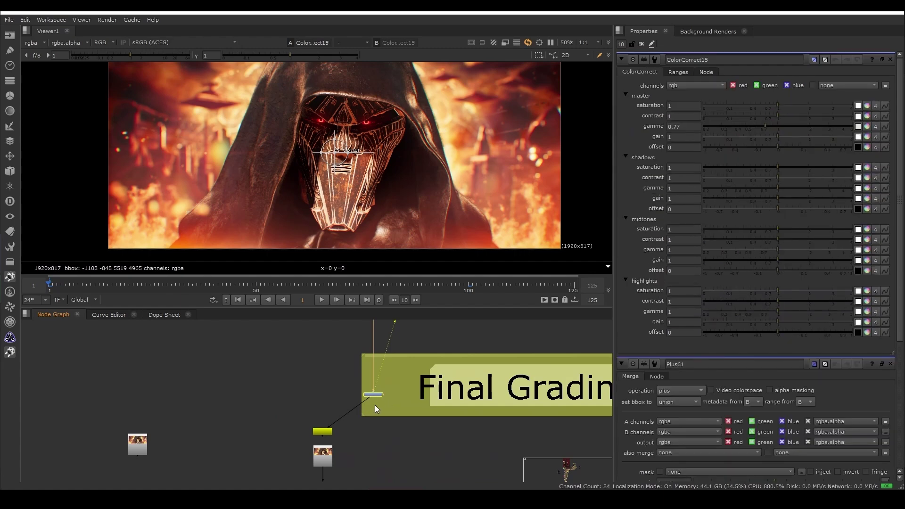
- Line up the three nodes below the Final Grading group directly under ColorCorrect15, and close all open node settings
{"action": "middle_click_drag", "start_coordinate": [377, 427], "coordinate": [374, 363]}
{"action": "scroll", "coordinate": [312, 385], "scroll_direction": "down", "scroll_amount": 2}
{"action": "left_click_drag", "start_coordinate": [293, 370], "coordinate": [389, 463]}
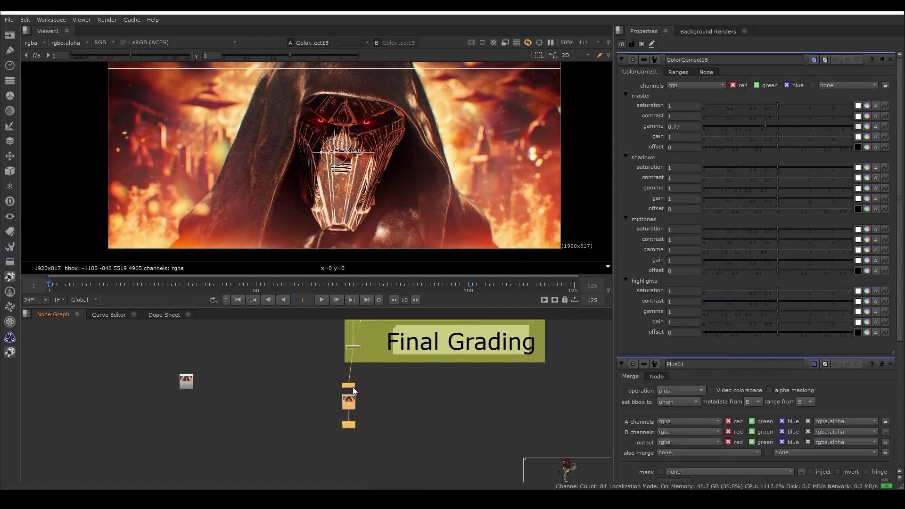
{"action": "scroll", "coordinate": [358, 377], "scroll_direction": "up", "scroll_amount": 3}
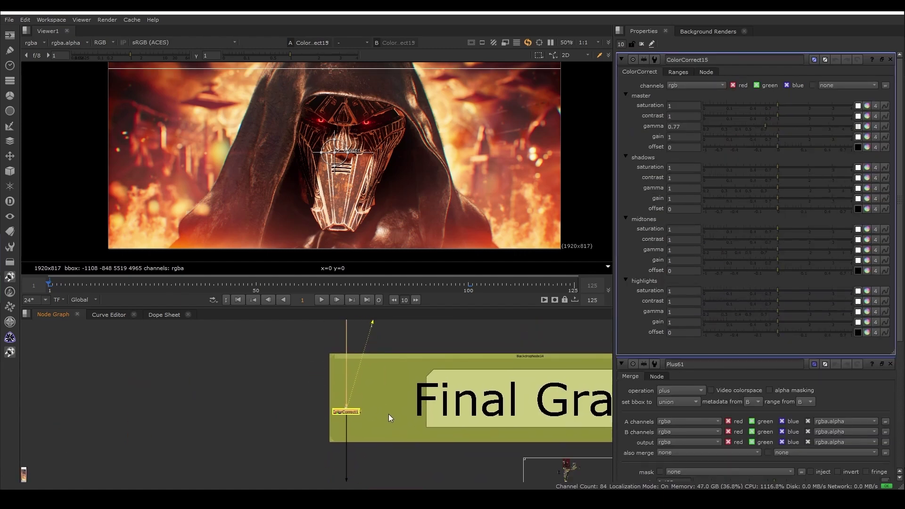
{"action": "scroll", "coordinate": [389, 418], "scroll_direction": "down", "scroll_amount": 2}
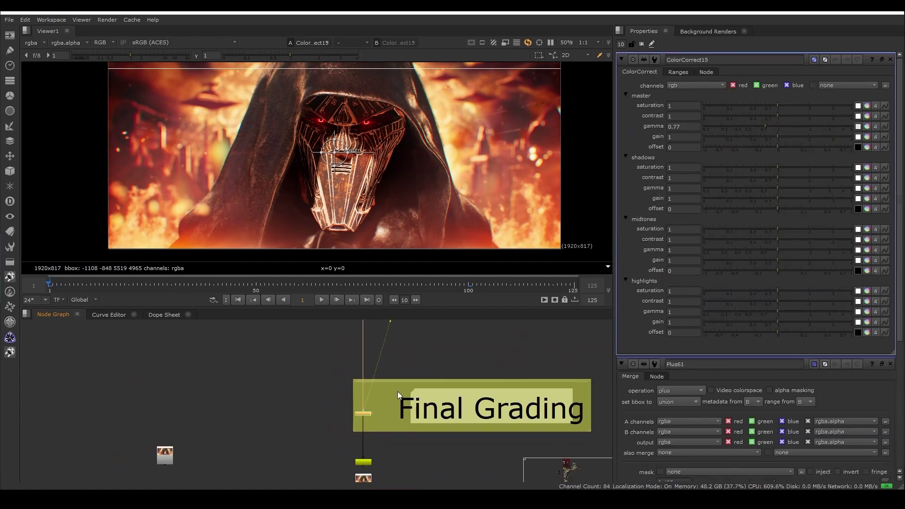
{"action": "left_click", "coordinate": [641, 44]}
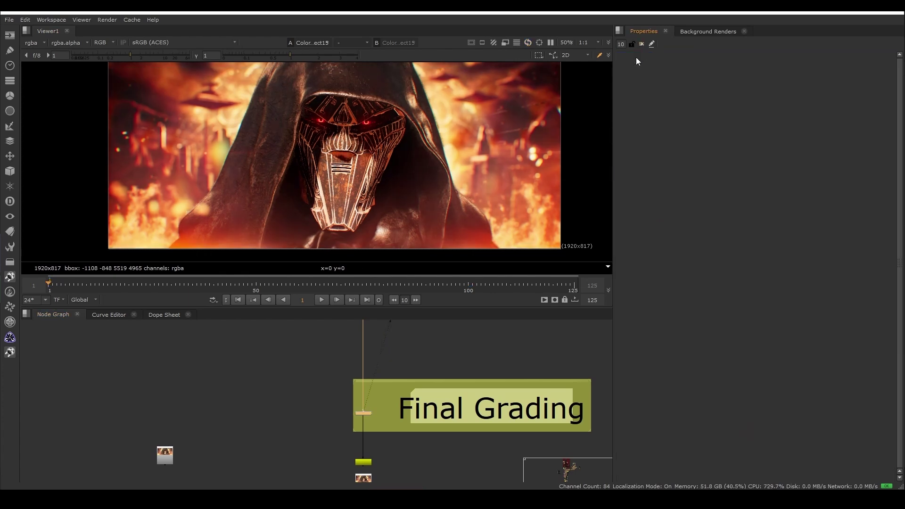
{"action": "scroll", "coordinate": [341, 414], "scroll_direction": "up", "scroll_amount": 2}
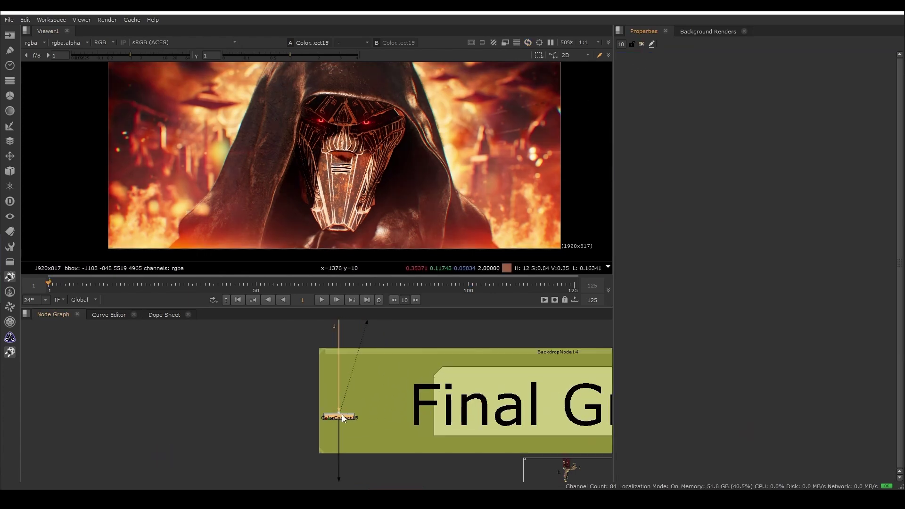
- View the Merge90 node above the stack of red nodes in the MAIN CHAR group
{"action": "scroll", "coordinate": [349, 409], "scroll_direction": "down", "scroll_amount": 6}
{"action": "middle_click_drag", "start_coordinate": [376, 323], "coordinate": [381, 471]}
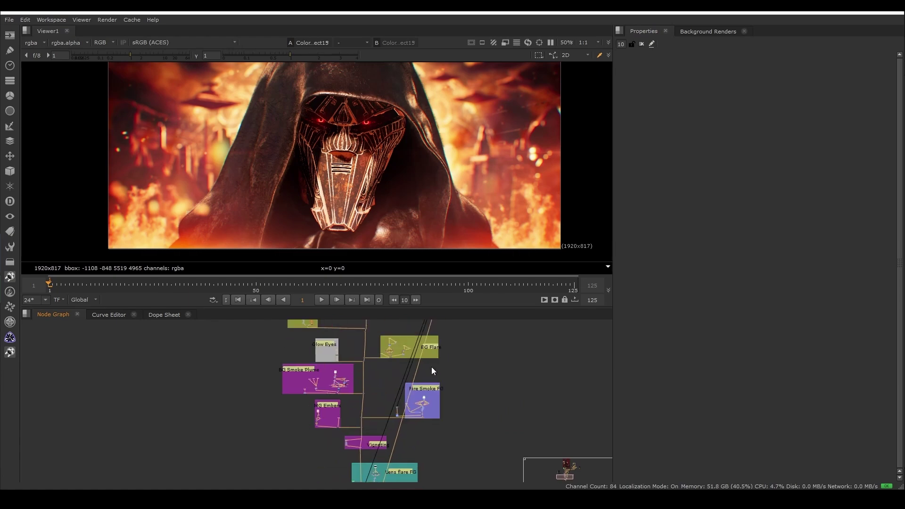
{"action": "middle_click_drag", "start_coordinate": [432, 332], "coordinate": [304, 487]}
{"action": "middle_click_drag", "start_coordinate": [402, 406], "coordinate": [329, 486]}
{"action": "scroll", "coordinate": [406, 343], "scroll_direction": "up", "scroll_amount": 2}
{"action": "middle_click_drag", "start_coordinate": [406, 343], "coordinate": [398, 374]}
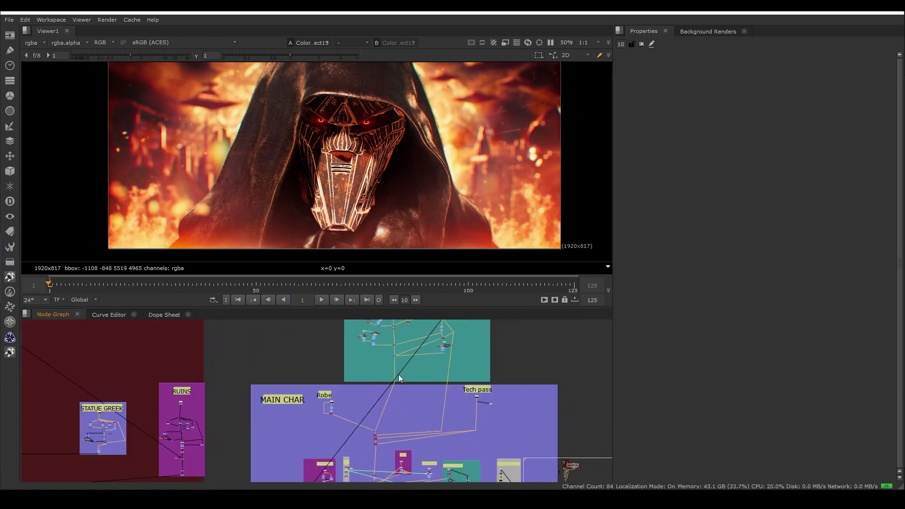
{"action": "scroll", "coordinate": [393, 349], "scroll_direction": "up", "scroll_amount": 2}
{"action": "middle_click_drag", "start_coordinate": [359, 478], "coordinate": [369, 401]}
{"action": "scroll", "coordinate": [368, 406], "scroll_direction": "up", "scroll_amount": 3}
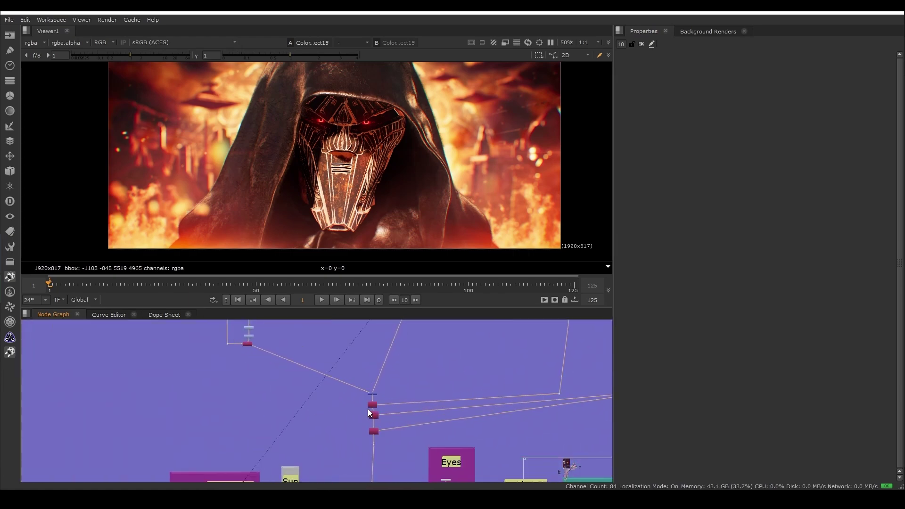
{"action": "left_click", "coordinate": [371, 394]}
{"action": "key", "text": "1"}
{"action": "scroll", "coordinate": [363, 400], "scroll_direction": "down", "scroll_amount": 5}
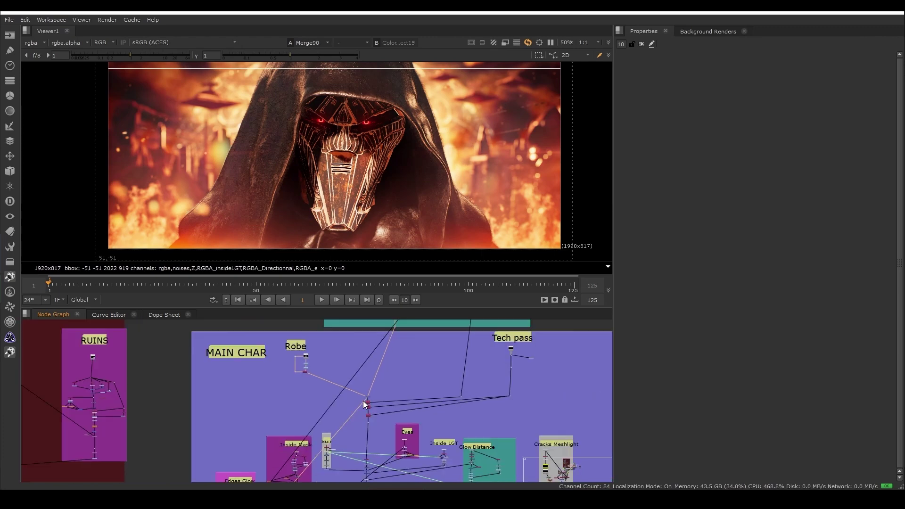
- Compare Merge90 with the final ColorCorrect15 output by switching back and forth between them in the viewer
{"action": "key", "text": "2"}
{"action": "key", "text": "1"}
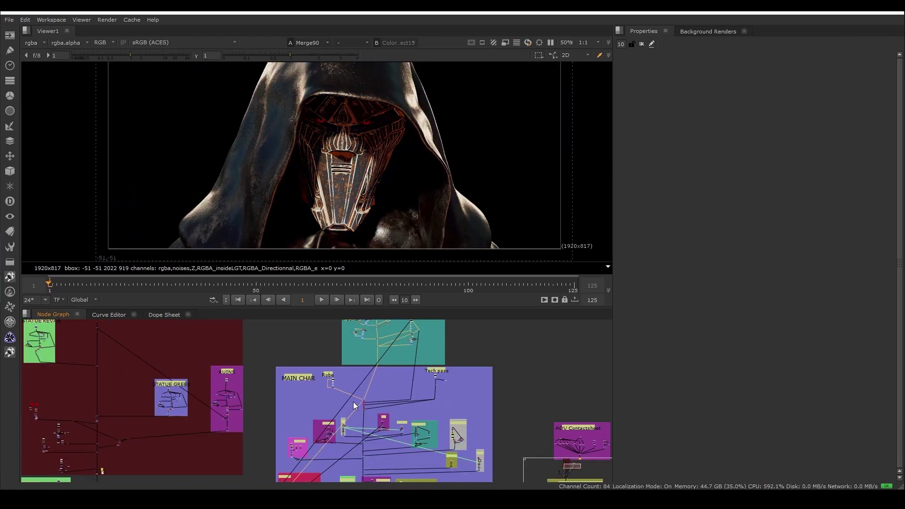
{"action": "key", "text": "2"}
{"action": "key", "text": "1"}
{"action": "key", "text": "2"}
{"action": "key", "text": "1"}
{"action": "key", "text": "2"}
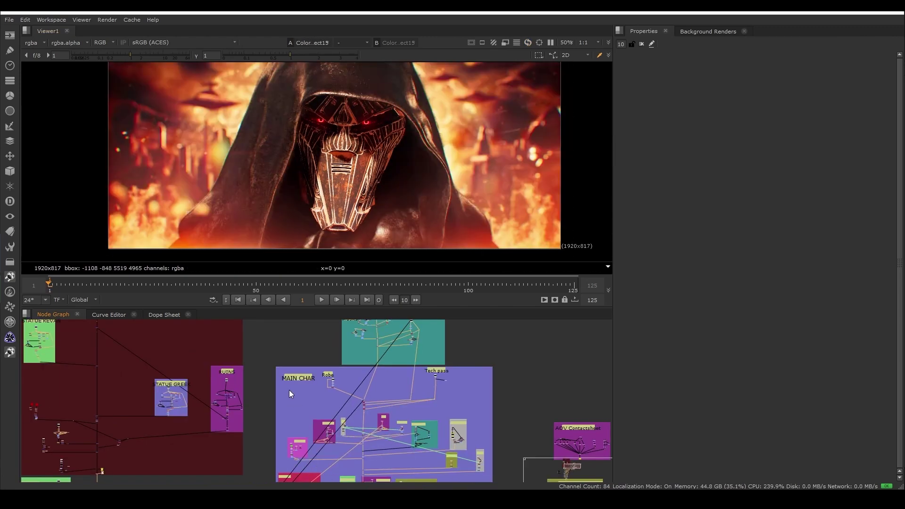
- Move to frame 100 and on to frame 125, and examine the burning mask in the final output
{"action": "left_click", "coordinate": [466, 283]}
{"action": "left_click", "coordinate": [466, 282]}
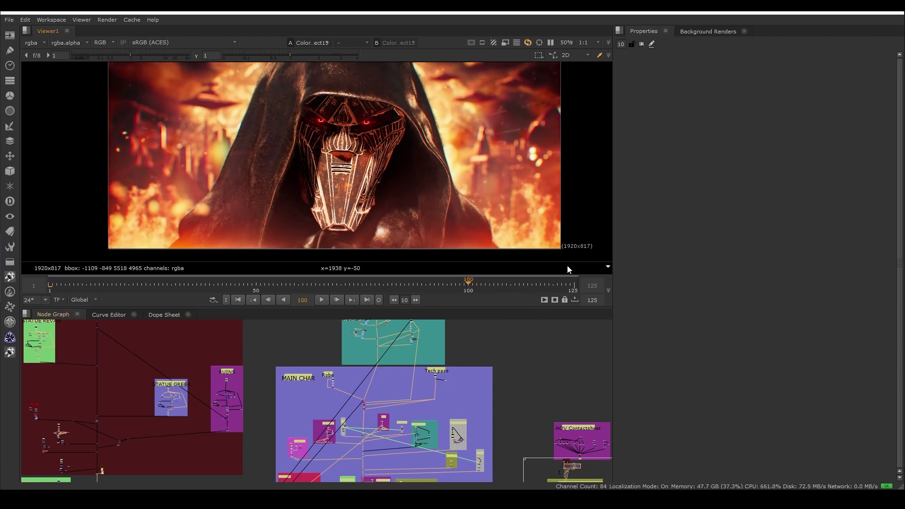
{"action": "left_click", "coordinate": [573, 283]}
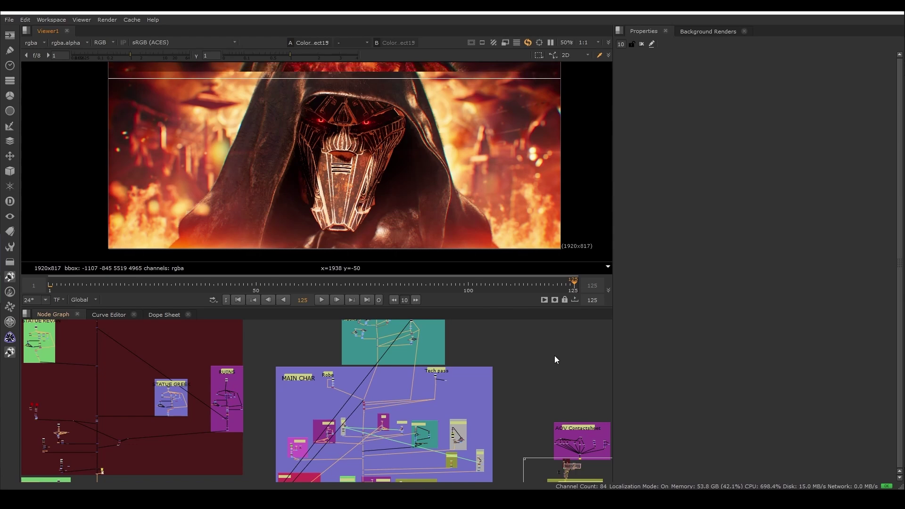
{"action": "scroll", "coordinate": [491, 398], "scroll_direction": "down", "scroll_amount": 2}
{"action": "scroll", "coordinate": [450, 387], "scroll_direction": "up", "scroll_amount": 1}
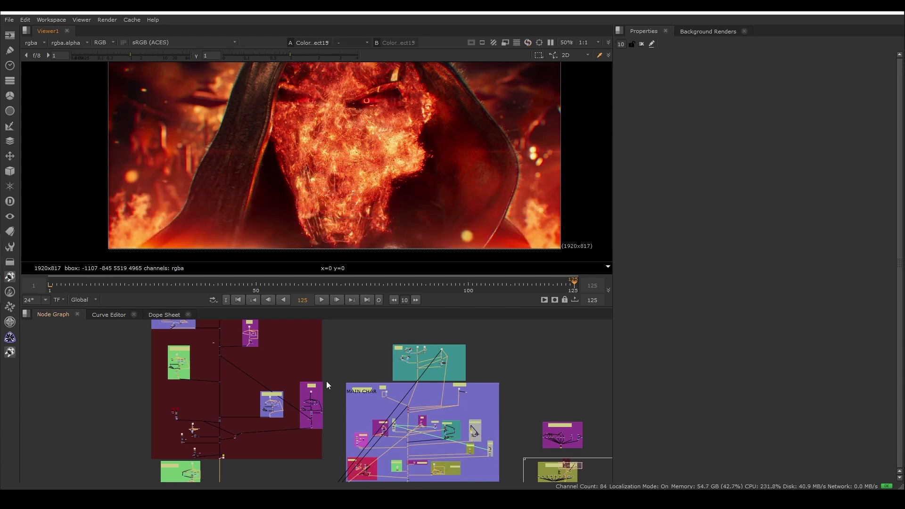
{"action": "scroll", "coordinate": [358, 146], "scroll_direction": "up", "scroll_amount": 2}
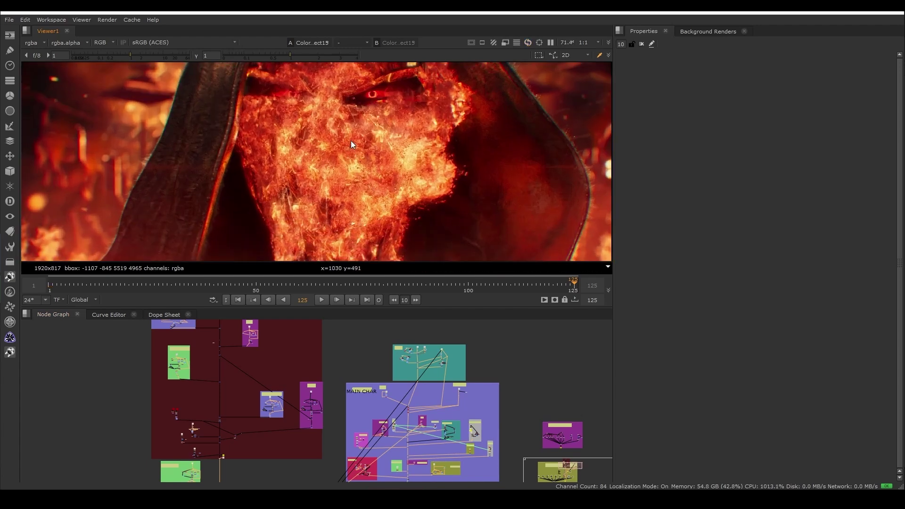
{"action": "scroll", "coordinate": [421, 382], "scroll_direction": "up", "scroll_amount": 5}
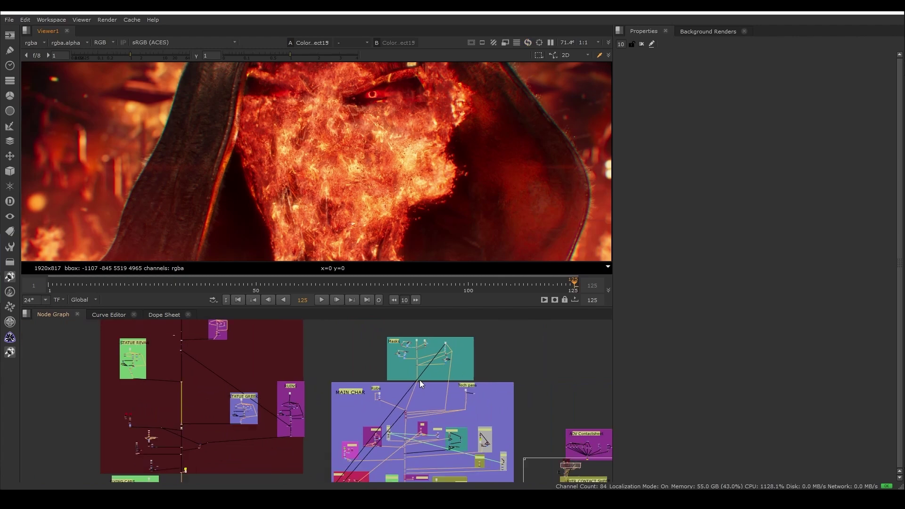
- View the Dot97 node between the teal group and the MAIN CHAR group
{"action": "scroll", "coordinate": [418, 388], "scroll_direction": "up", "scroll_amount": 4}
{"action": "left_click", "coordinate": [414, 379]}
{"action": "key", "text": "1"}
{"action": "scroll", "coordinate": [417, 392], "scroll_direction": "down", "scroll_amount": 5}
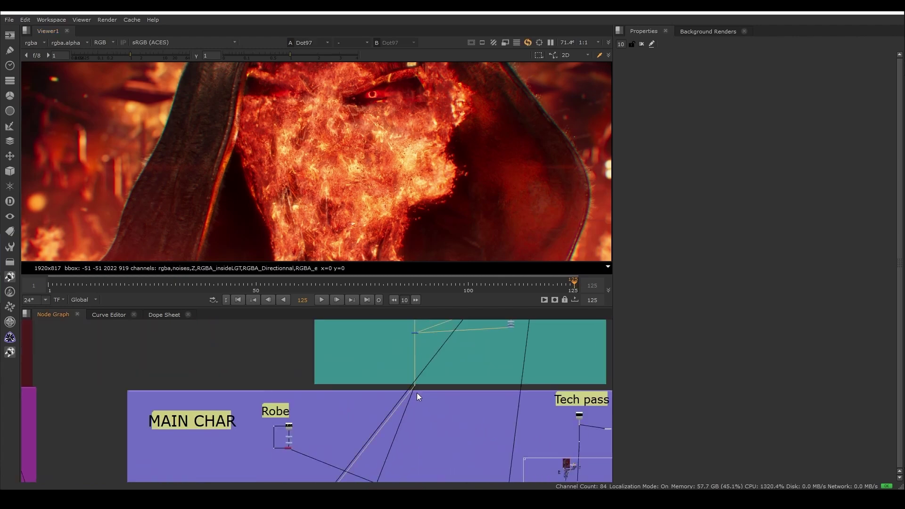
{"action": "scroll", "coordinate": [417, 392], "scroll_direction": "down", "scroll_amount": 6}
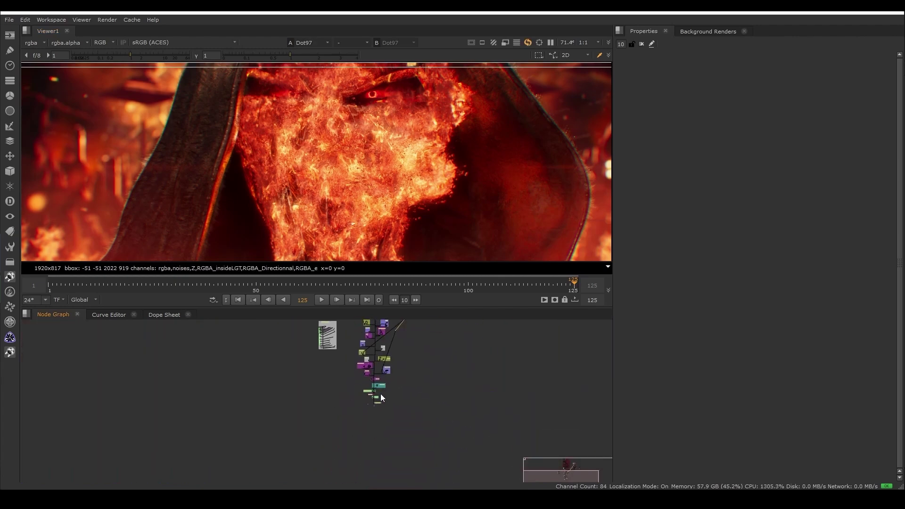
- View the ColorCorrect15 node in the Final Grading group at frame 125
{"action": "scroll", "coordinate": [370, 428], "scroll_direction": "up", "scroll_amount": 8}
{"action": "scroll", "coordinate": [363, 412], "scroll_direction": "up", "scroll_amount": 5}
{"action": "left_click", "coordinate": [355, 384]}
{"action": "key", "text": "1"}
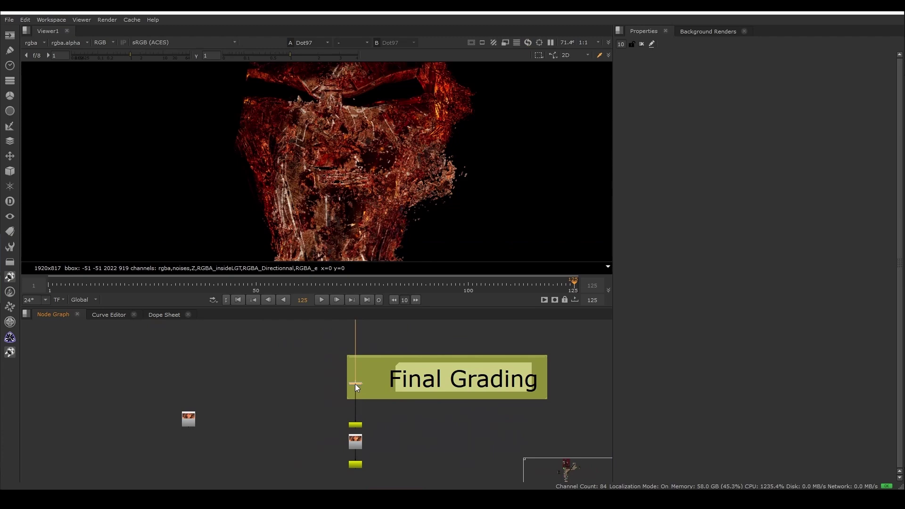
- Load Copy18, the lowest of the stacked red nodes in the MAIN CHAR group, for comparison with ColorCorrect15
{"action": "scroll", "coordinate": [443, 395], "scroll_direction": "down", "scroll_amount": 6}
{"action": "middle_click_drag", "start_coordinate": [490, 348], "coordinate": [397, 443]}
{"action": "middle_click_drag", "start_coordinate": [397, 358], "coordinate": [363, 490]}
{"action": "scroll", "coordinate": [454, 364], "scroll_direction": "up", "scroll_amount": 6}
{"action": "left_click", "coordinate": [477, 343]}
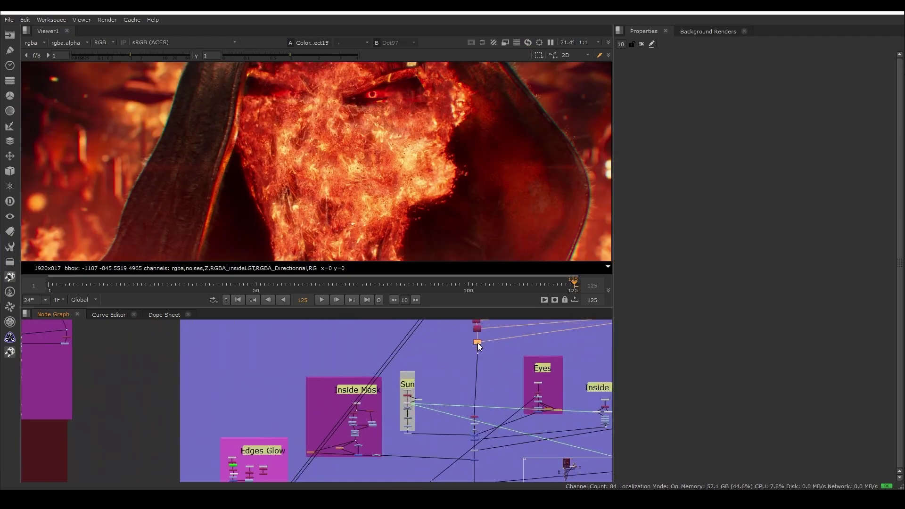
{"action": "key", "text": "1"}
{"action": "key", "text": "1"}
{"action": "scroll", "coordinate": [466, 408], "scroll_direction": "down", "scroll_amount": 3}
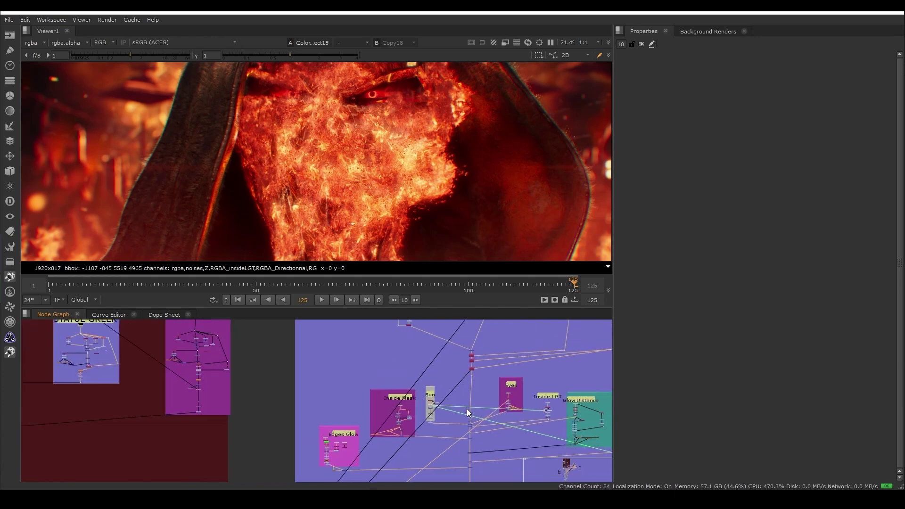
- Load Merge90 from the MAIN CHAR group for comparison with ColorCorrect15, and examine its disintegrating mask
{"action": "scroll", "coordinate": [454, 386], "scroll_direction": "up", "scroll_amount": 4}
{"action": "scroll", "coordinate": [453, 385], "scroll_direction": "up", "scroll_amount": 1}
{"action": "left_click", "coordinate": [451, 382]}
{"action": "key", "text": "2"}
{"action": "key", "text": "1"}
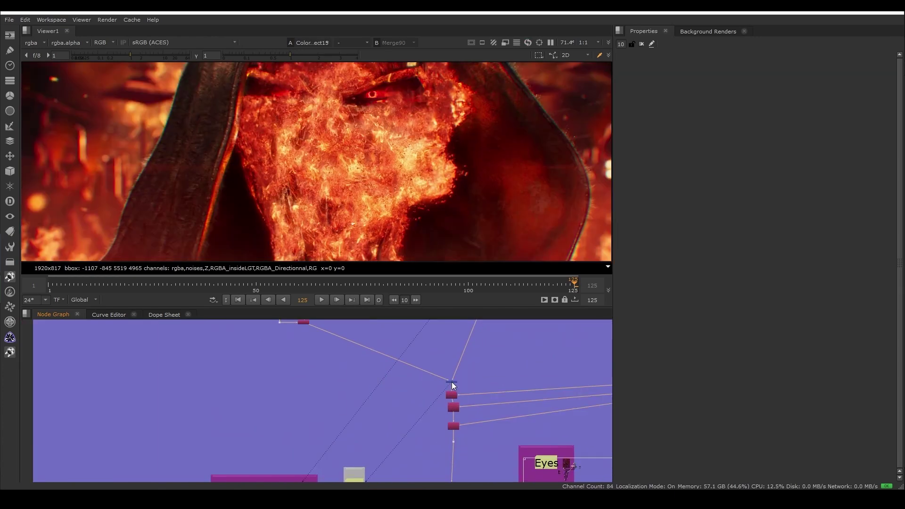
{"action": "scroll", "coordinate": [443, 117], "scroll_direction": "down", "scroll_amount": 2}
{"action": "scroll", "coordinate": [443, 116], "scroll_direction": "down", "scroll_amount": 2}
{"action": "key", "text": "2"}
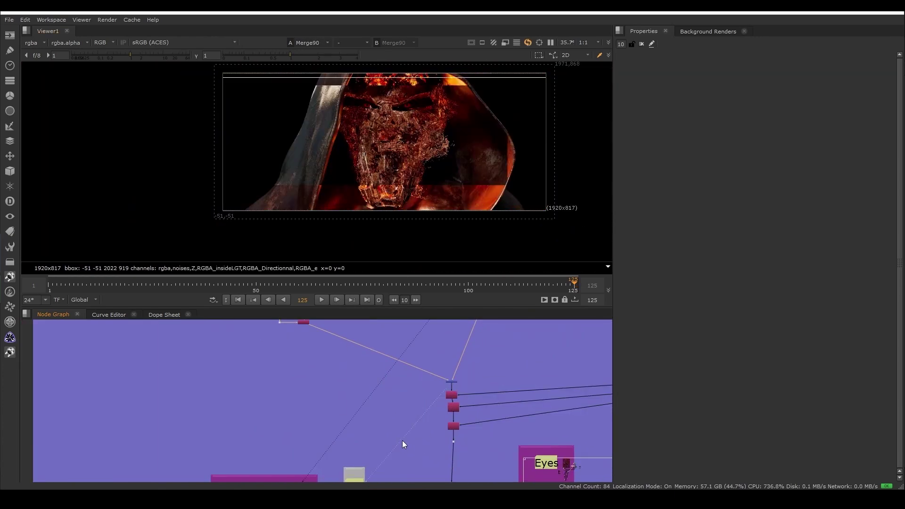
{"action": "scroll", "coordinate": [426, 131], "scroll_direction": "up", "scroll_amount": 4}
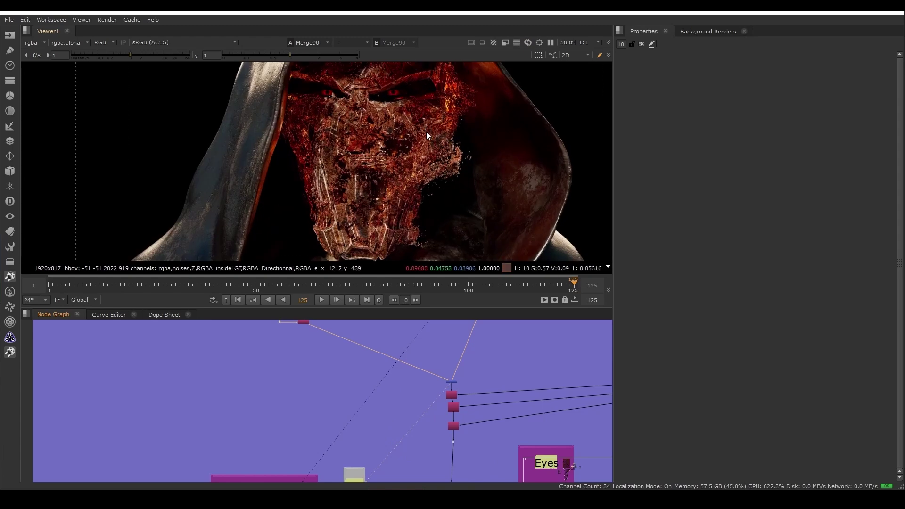
{"action": "scroll", "coordinate": [425, 141], "scroll_direction": "down", "scroll_amount": 1}
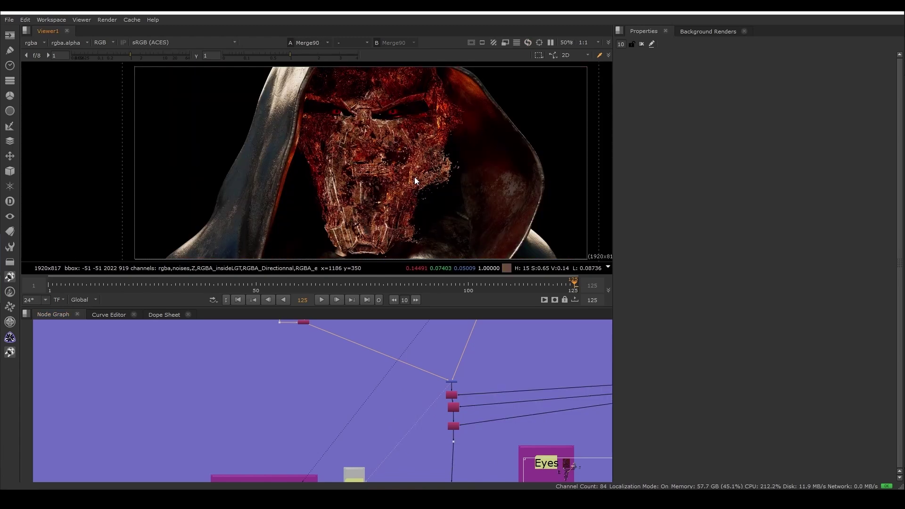
- Compare the mask's burning surface, particles and eyes between Merge90 and ColorCorrect15, including in close-up
{"action": "key", "text": "2"}
{"action": "key", "text": "1"}
{"action": "key", "text": "2"}
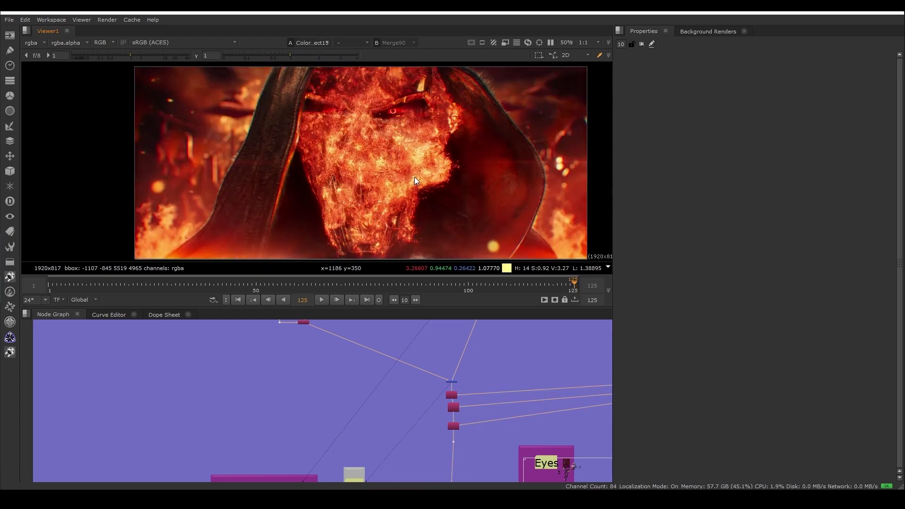
{"action": "scroll", "coordinate": [415, 176], "scroll_direction": "up", "scroll_amount": 8}
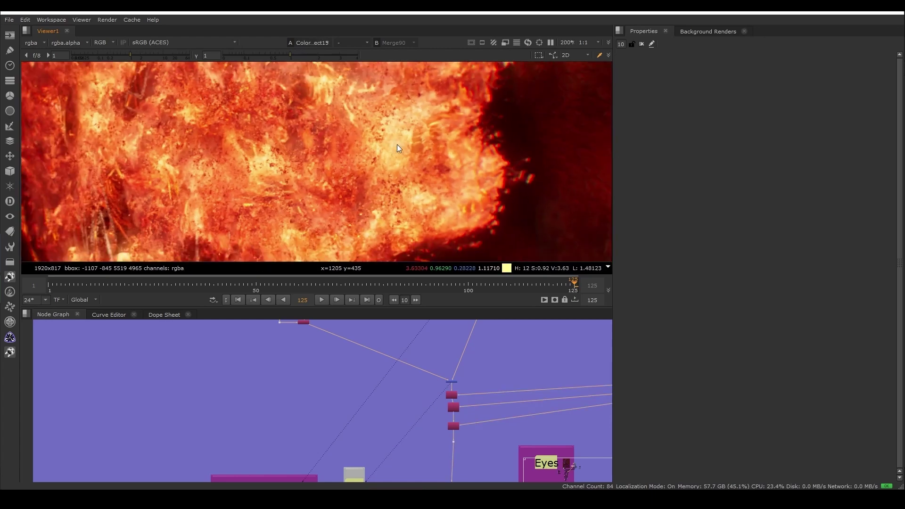
{"action": "scroll", "coordinate": [396, 144], "scroll_direction": "down", "scroll_amount": 3}
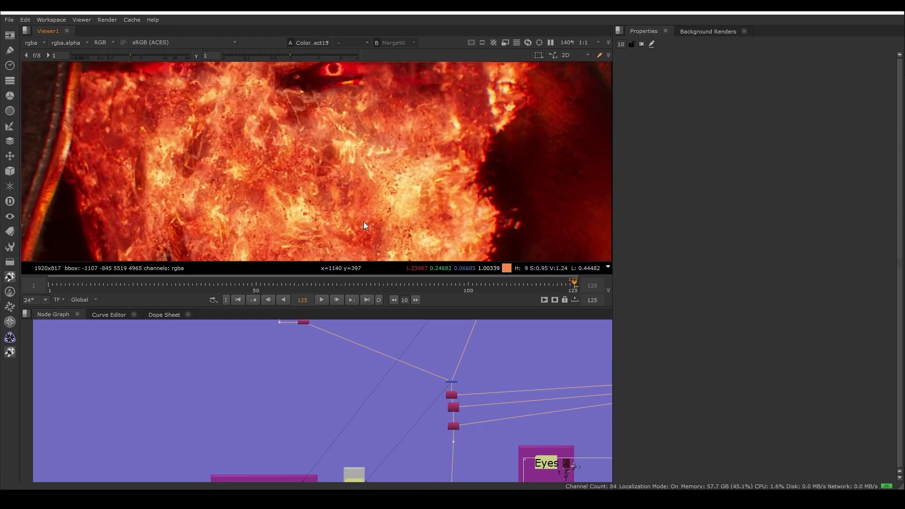
{"action": "key", "text": "1"}
{"action": "key", "text": "2"}
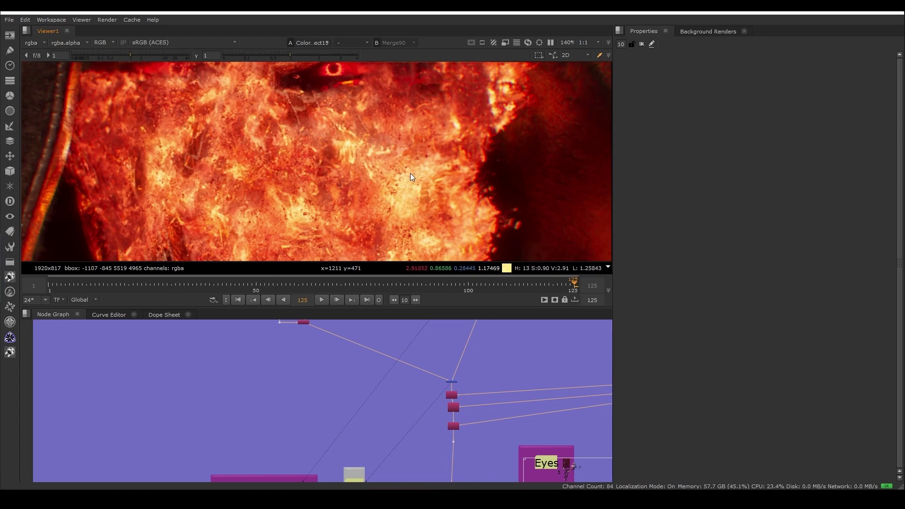
{"action": "middle_click_drag", "start_coordinate": [373, 183], "coordinate": [408, 177]}
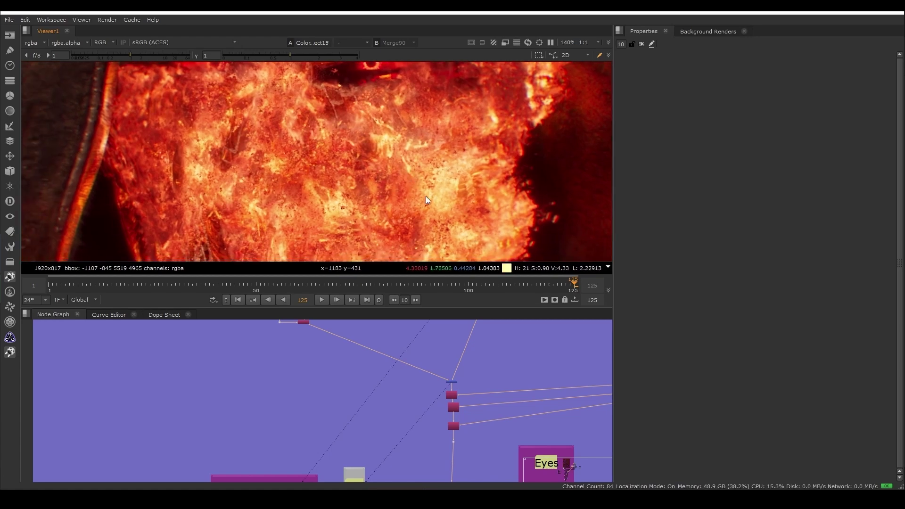
{"action": "key", "text": "1"}
{"action": "key", "text": "2"}
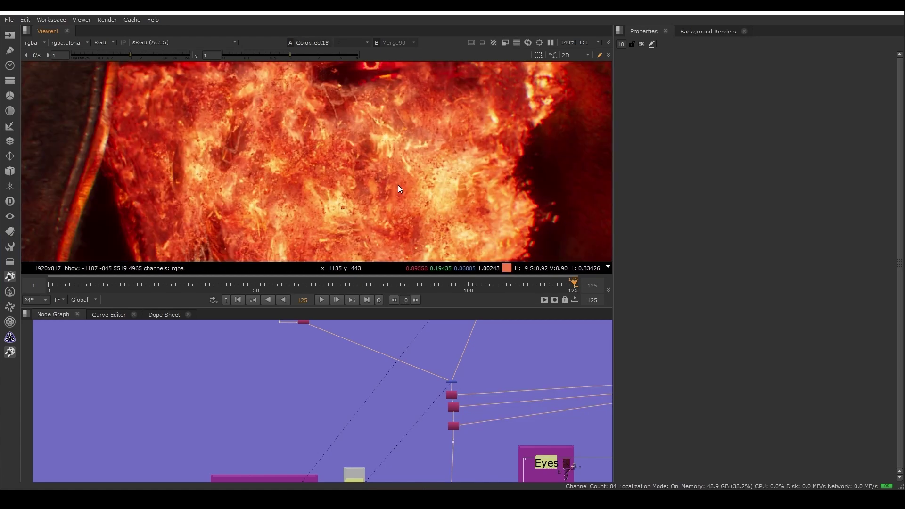
{"action": "key", "text": "1"}
{"action": "key", "text": "2"}
{"action": "scroll", "coordinate": [372, 193], "scroll_direction": "down", "scroll_amount": 3}
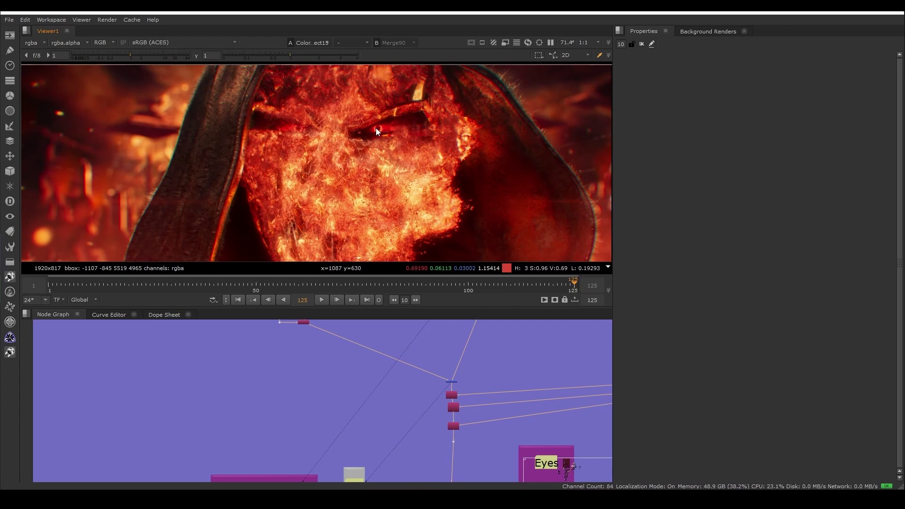
{"action": "scroll", "coordinate": [395, 198], "scroll_direction": "up", "scroll_amount": 2}
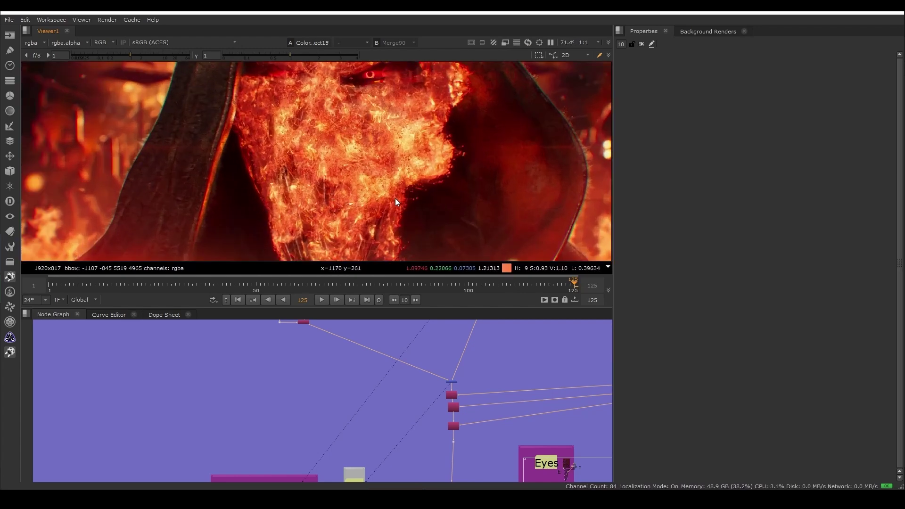
{"action": "scroll", "coordinate": [400, 181], "scroll_direction": "down", "scroll_amount": 2}
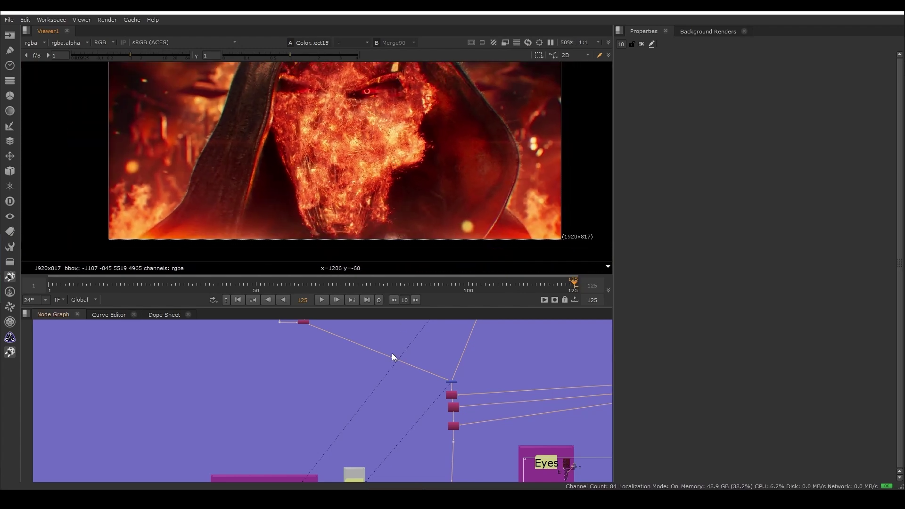
- View the contact sheet node in the AOV Contactsheet group with the whole sheet framed in the viewer
{"action": "scroll", "coordinate": [377, 373], "scroll_direction": "down", "scroll_amount": 5}
{"action": "middle_click_drag", "start_coordinate": [431, 419], "coordinate": [417, 353]}
{"action": "scroll", "coordinate": [345, 390], "scroll_direction": "down", "scroll_amount": 1}
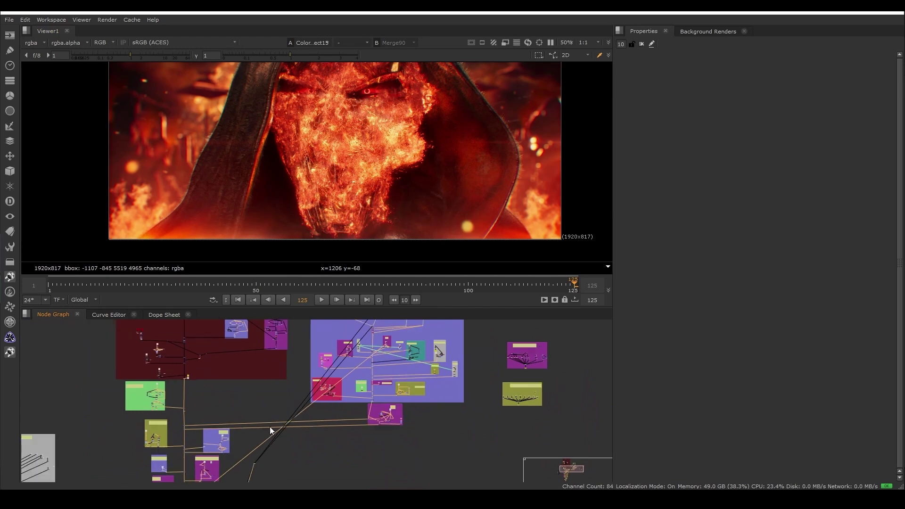
{"action": "middle_click_drag", "start_coordinate": [269, 427], "coordinate": [375, 345]}
{"action": "scroll", "coordinate": [435, 442], "scroll_direction": "down", "scroll_amount": 2}
{"action": "middle_click_drag", "start_coordinate": [385, 449], "coordinate": [414, 373]}
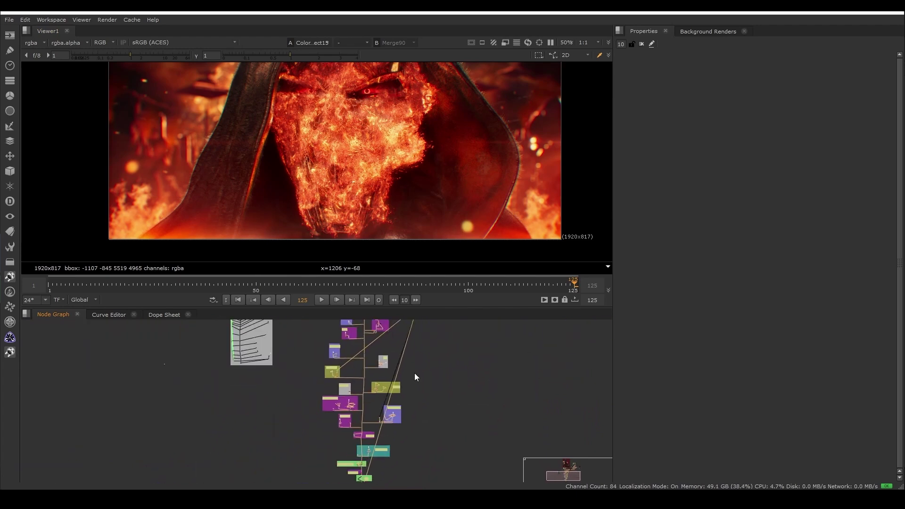
{"action": "scroll", "coordinate": [459, 377], "scroll_direction": "up", "scroll_amount": 2}
{"action": "scroll", "coordinate": [485, 343], "scroll_direction": "up", "scroll_amount": 2}
{"action": "scroll", "coordinate": [453, 391], "scroll_direction": "up", "scroll_amount": 2}
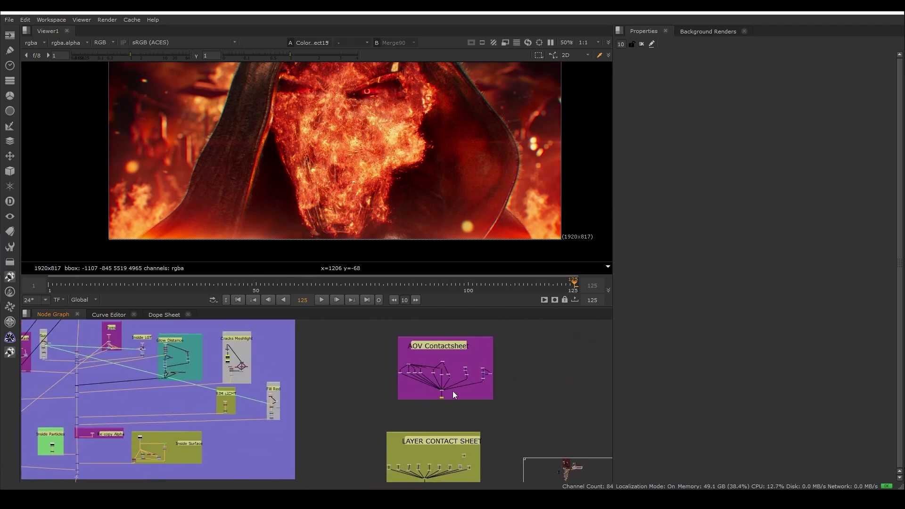
{"action": "scroll", "coordinate": [431, 388], "scroll_direction": "up", "scroll_amount": 3}
{"action": "left_click", "coordinate": [427, 388]}
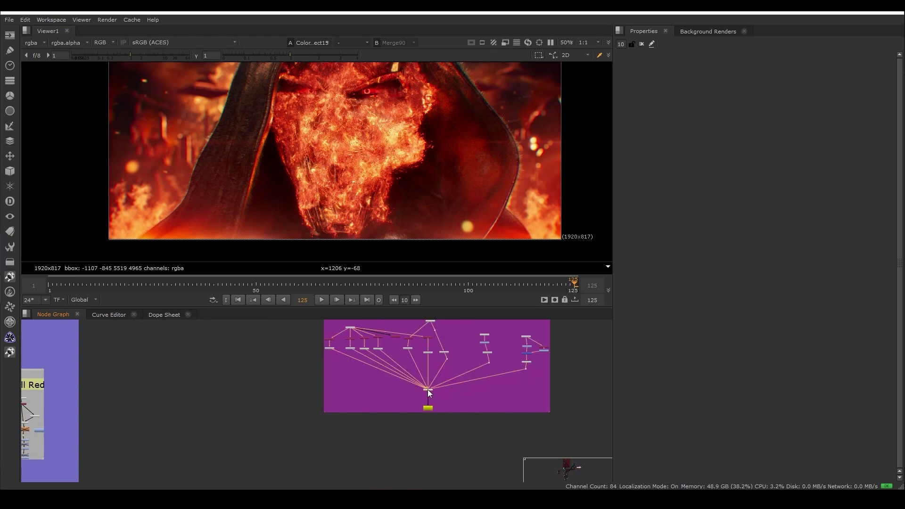
{"action": "key", "text": "1"}
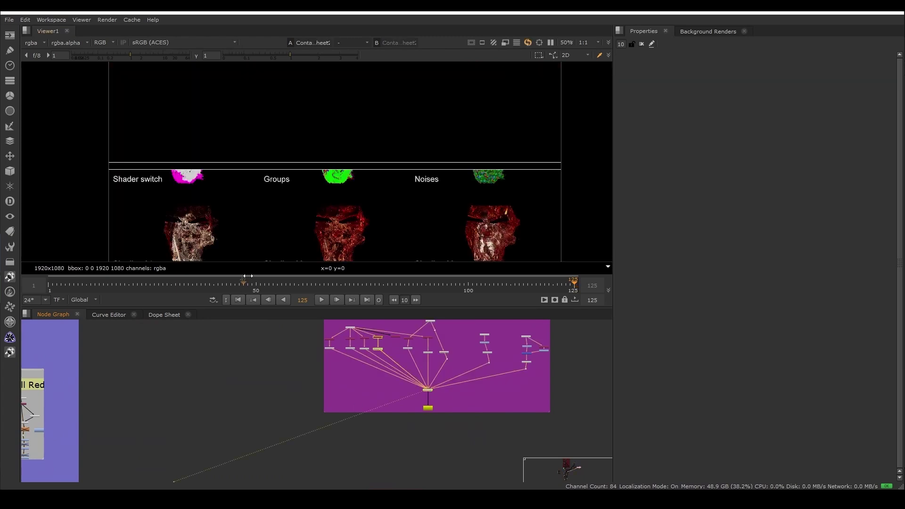
{"action": "scroll", "coordinate": [347, 178], "scroll_direction": "down", "scroll_amount": 2}
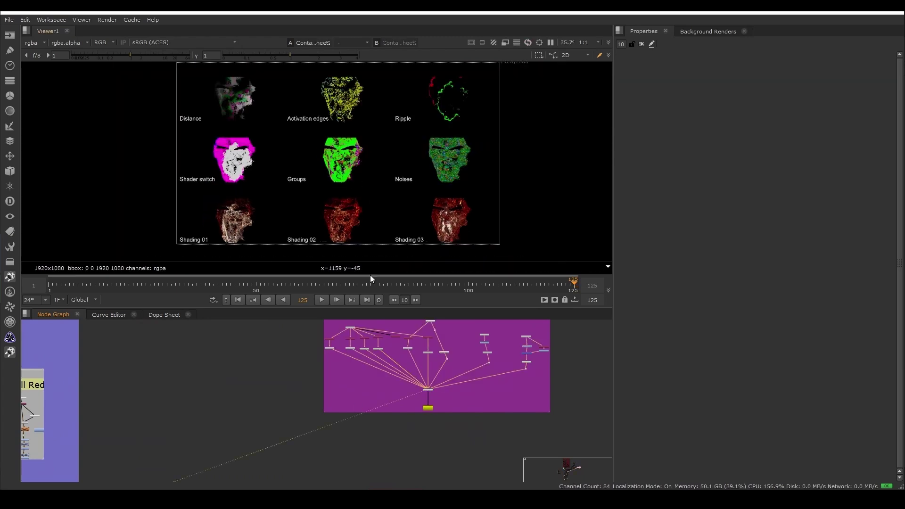
- Open the properties of NoOp67, which feeds the AOV Contactsheet shuffles, and load it in the viewer
{"action": "scroll", "coordinate": [335, 432], "scroll_direction": "up", "scroll_amount": 2}
{"action": "scroll", "coordinate": [340, 382], "scroll_direction": "up", "scroll_amount": 3}
{"action": "left_click", "coordinate": [298, 377]}
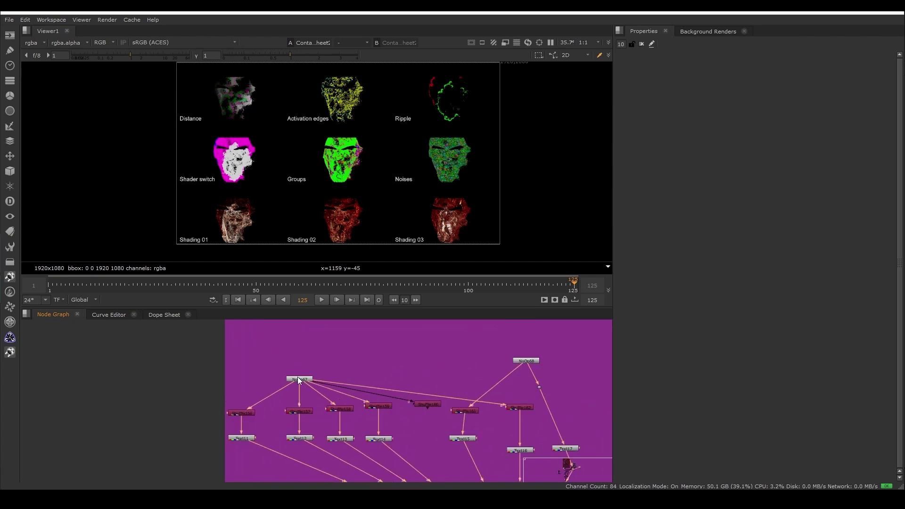
{"action": "double_click", "coordinate": [298, 377]}
{"action": "scroll", "coordinate": [298, 377], "scroll_direction": "down", "scroll_amount": 1}
{"action": "scroll", "coordinate": [411, 453], "scroll_direction": "down", "scroll_amount": 4}
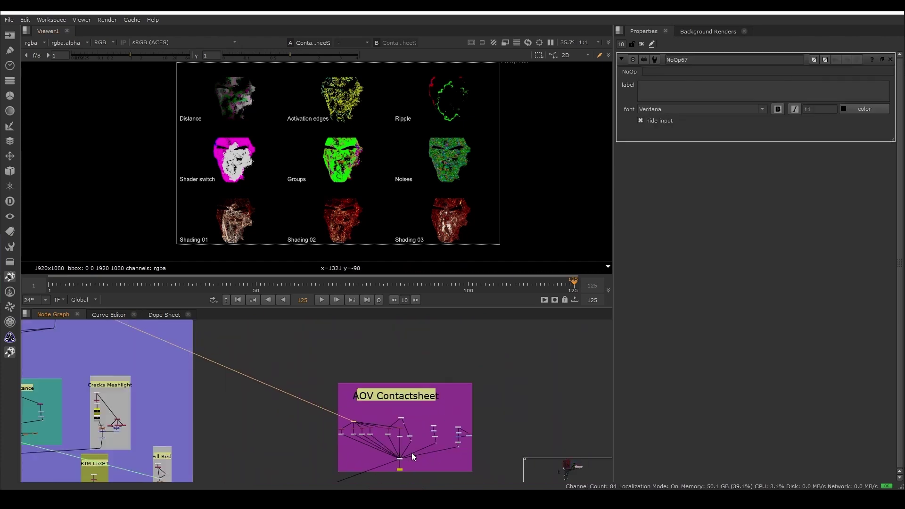
{"action": "scroll", "coordinate": [355, 361], "scroll_direction": "up", "scroll_amount": 4}
{"action": "scroll", "coordinate": [331, 373], "scroll_direction": "up", "scroll_amount": 2}
{"action": "key", "text": "1"}
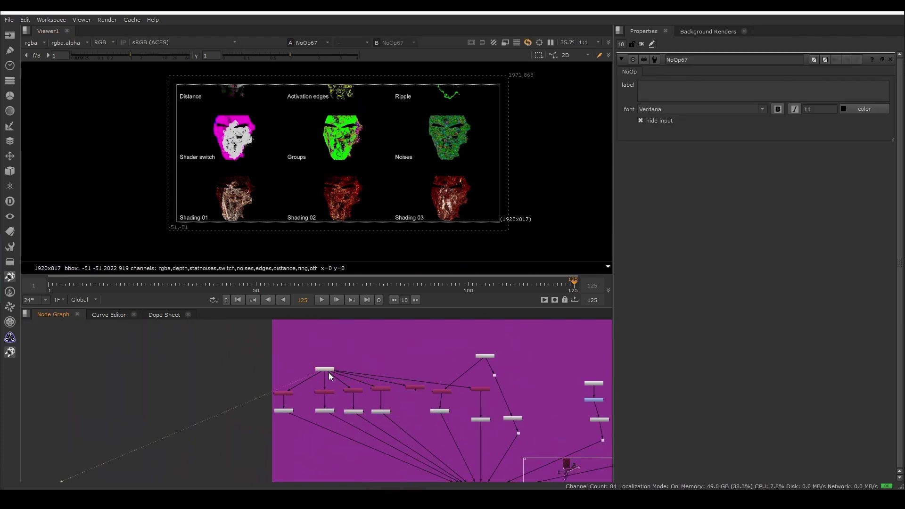
- Open the properties of the first two shuffles under NoOp67 to inspect their distance and edges layers
{"action": "double_click", "coordinate": [283, 395]}
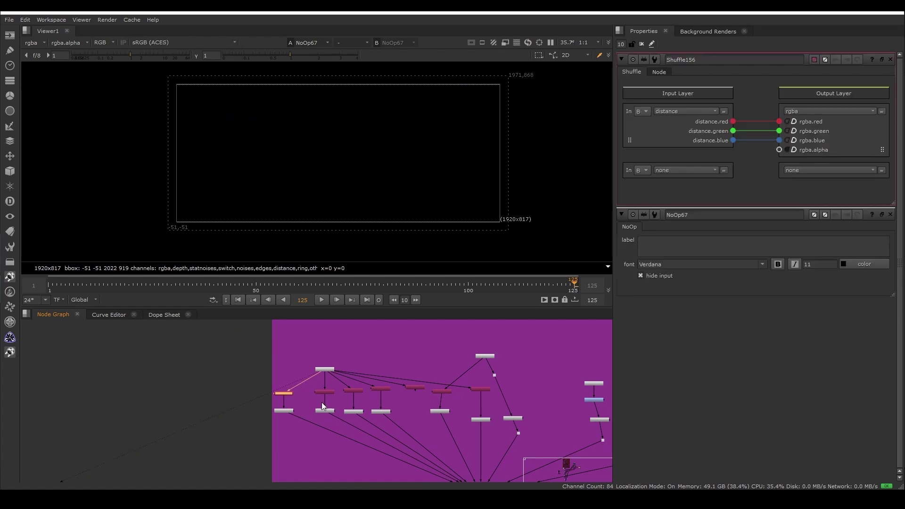
{"action": "scroll", "coordinate": [321, 402], "scroll_direction": "up", "scroll_amount": 3}
{"action": "double_click", "coordinate": [324, 384]}
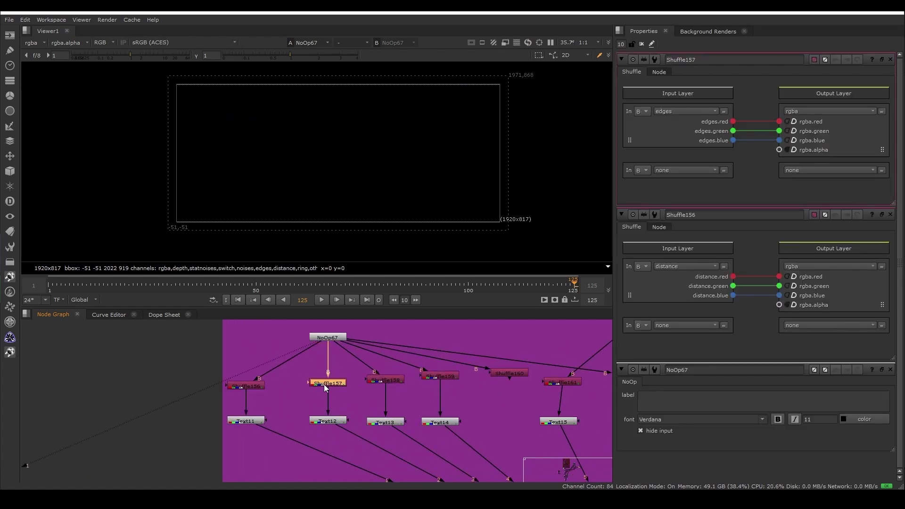
- View the Text11 label node under the distance shuffle, then return the viewer to the AOV contact sheet node
{"action": "left_click", "coordinate": [258, 420]}
{"action": "key", "text": "1"}
{"action": "middle_click_drag", "start_coordinate": [264, 426], "coordinate": [205, 340]}
{"action": "left_click", "coordinate": [431, 445]}
{"action": "key", "text": "1"}
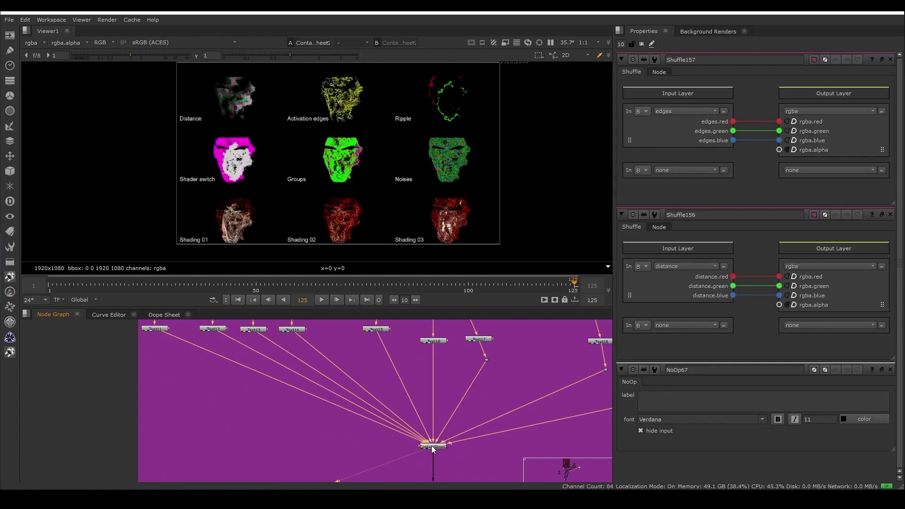
- View the contact sheet node in the LAYER CONTACT SHEET group below the AOV Contactsheet group
{"action": "scroll", "coordinate": [432, 445], "scroll_direction": "down", "scroll_amount": 3}
{"action": "scroll", "coordinate": [469, 407], "scroll_direction": "down", "scroll_amount": 2}
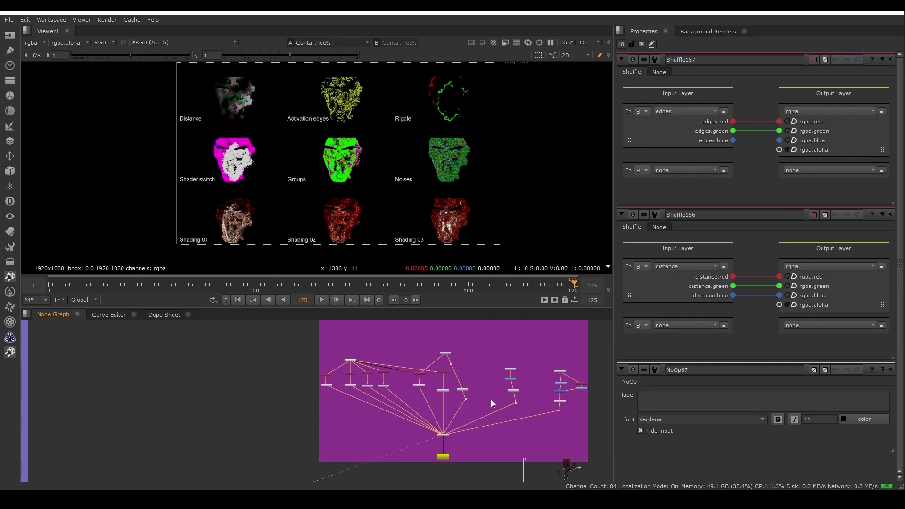
{"action": "scroll", "coordinate": [486, 406], "scroll_direction": "down", "scroll_amount": 3}
{"action": "scroll", "coordinate": [420, 363], "scroll_direction": "down", "scroll_amount": 1}
{"action": "scroll", "coordinate": [420, 474], "scroll_direction": "up", "scroll_amount": 6}
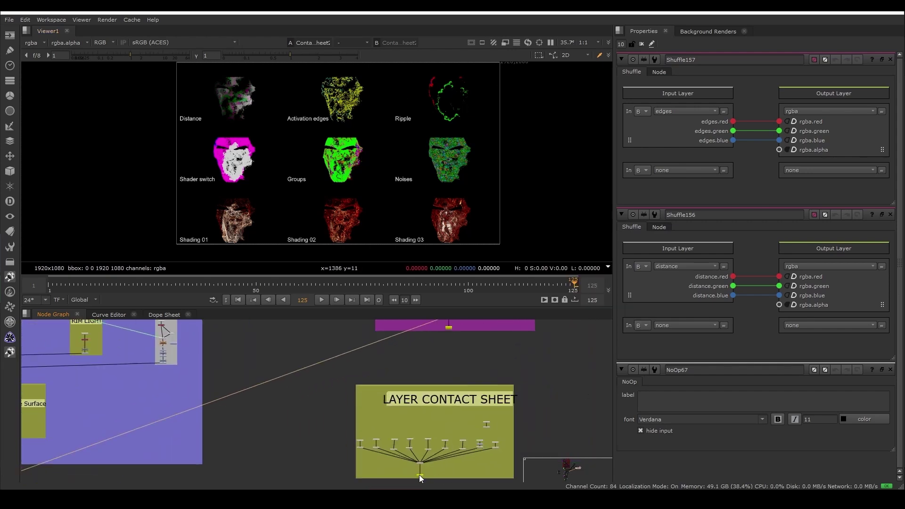
{"action": "key", "text": "1"}
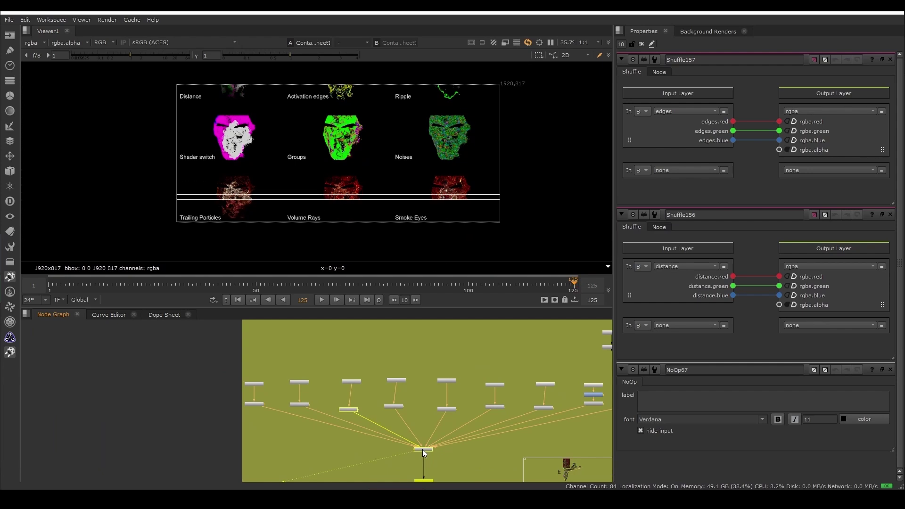
- Open the properties of NoOp64 and NoOp62 in the LAYER CONTACT SHEET group and trace their hidden inputs to the source groups
{"action": "scroll", "coordinate": [271, 386], "scroll_direction": "up", "scroll_amount": 4}
{"action": "double_click", "coordinate": [253, 382]}
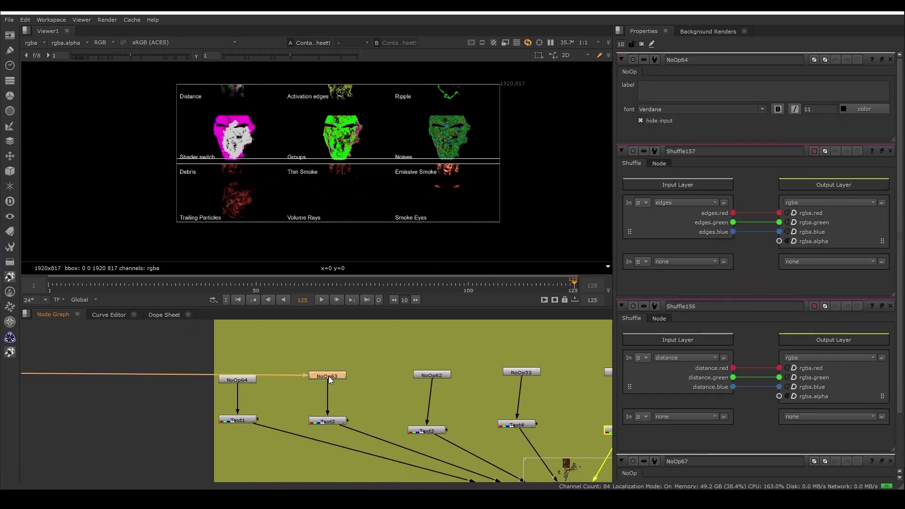
{"action": "scroll", "coordinate": [329, 386], "scroll_direction": "down", "scroll_amount": 5}
{"action": "scroll", "coordinate": [330, 392], "scroll_direction": "up", "scroll_amount": 5}
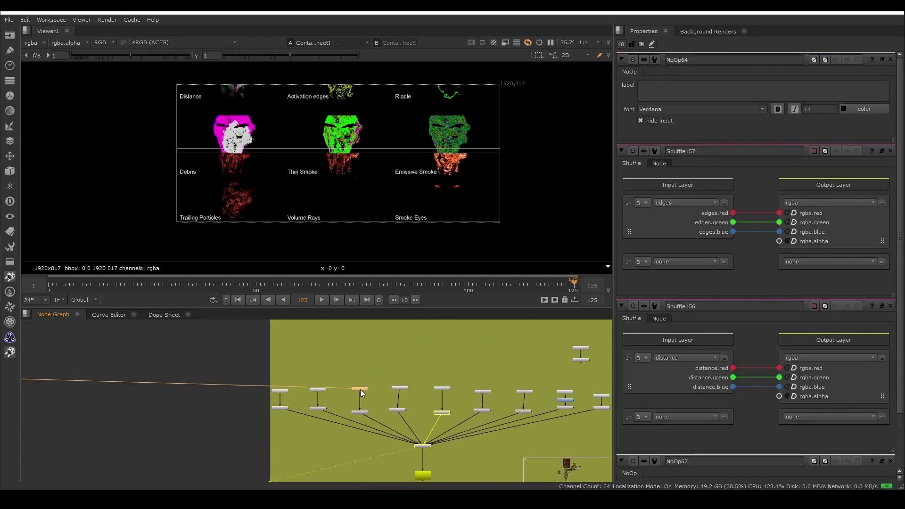
{"action": "double_click", "coordinate": [360, 389]}
{"action": "scroll", "coordinate": [406, 382], "scroll_direction": "down", "scroll_amount": 6}
{"action": "scroll", "coordinate": [367, 401], "scroll_direction": "down", "scroll_amount": 6}
{"action": "middle_click_drag", "start_coordinate": [317, 379], "coordinate": [355, 371]}
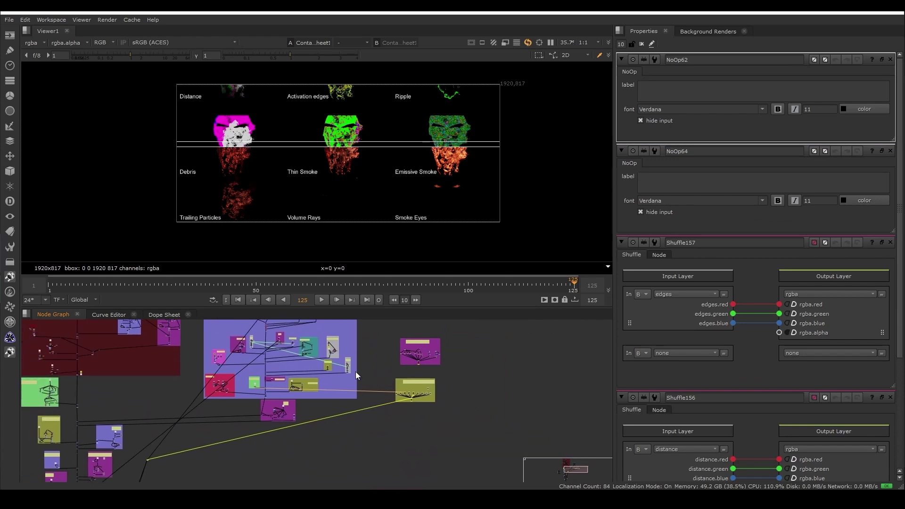
- Examine the LAYER CONTACT SHEET group and its rendered layers alongside the neighbouring character layer groups
{"action": "scroll", "coordinate": [361, 362], "scroll_direction": "up", "scroll_amount": 2}
{"action": "scroll", "coordinate": [408, 408], "scroll_direction": "up", "scroll_amount": 2}
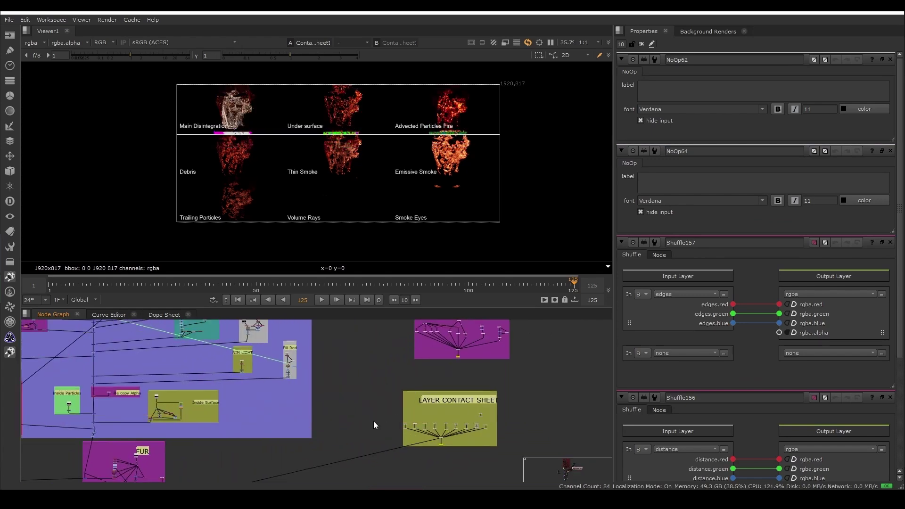
{"action": "scroll", "coordinate": [414, 421], "scroll_direction": "up", "scroll_amount": 2}
{"action": "scroll", "coordinate": [415, 418], "scroll_direction": "down", "scroll_amount": 2}
{"action": "scroll", "coordinate": [426, 414], "scroll_direction": "up", "scroll_amount": 2}
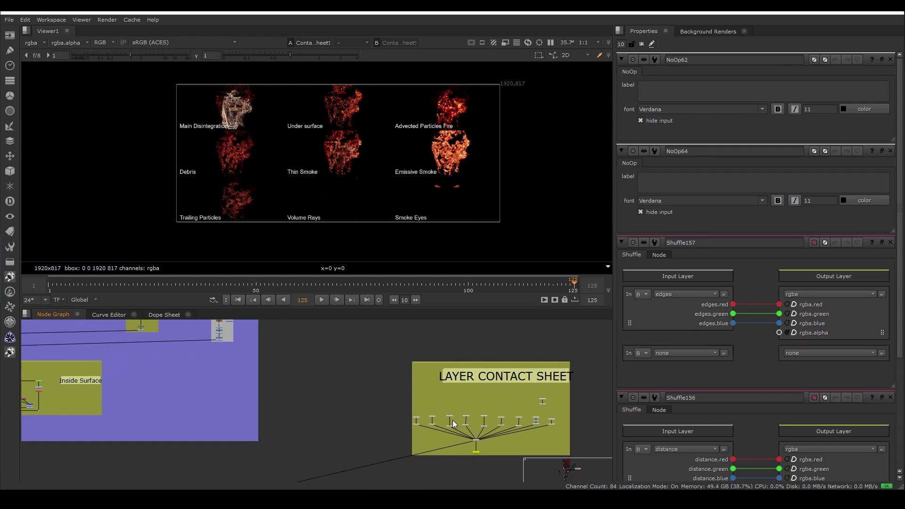
{"action": "scroll", "coordinate": [364, 180], "scroll_direction": "down", "scroll_amount": 2}
{"action": "scroll", "coordinate": [370, 172], "scroll_direction": "up", "scroll_amount": 2}
{"action": "scroll", "coordinate": [321, 422], "scroll_direction": "down", "scroll_amount": 2}
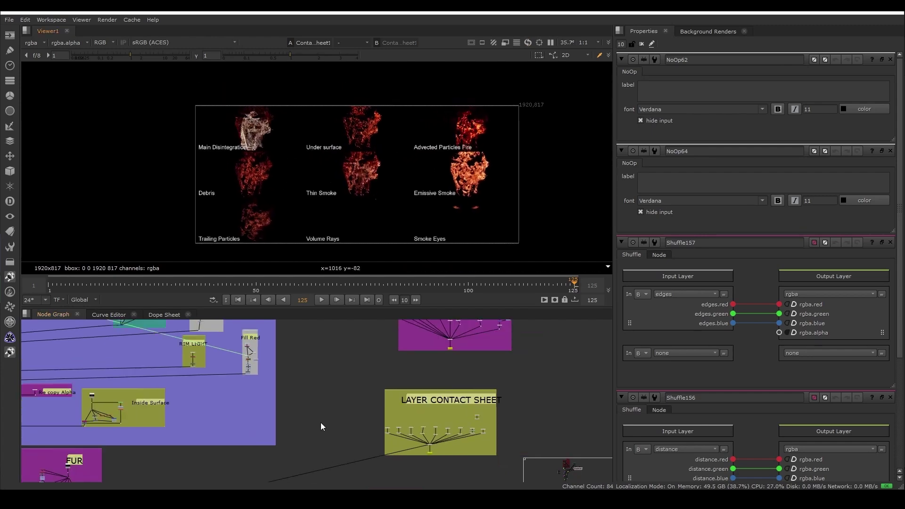
{"action": "scroll", "coordinate": [380, 450], "scroll_direction": "up", "scroll_amount": 3}
{"action": "scroll", "coordinate": [266, 412], "scroll_direction": "down", "scroll_amount": 5}
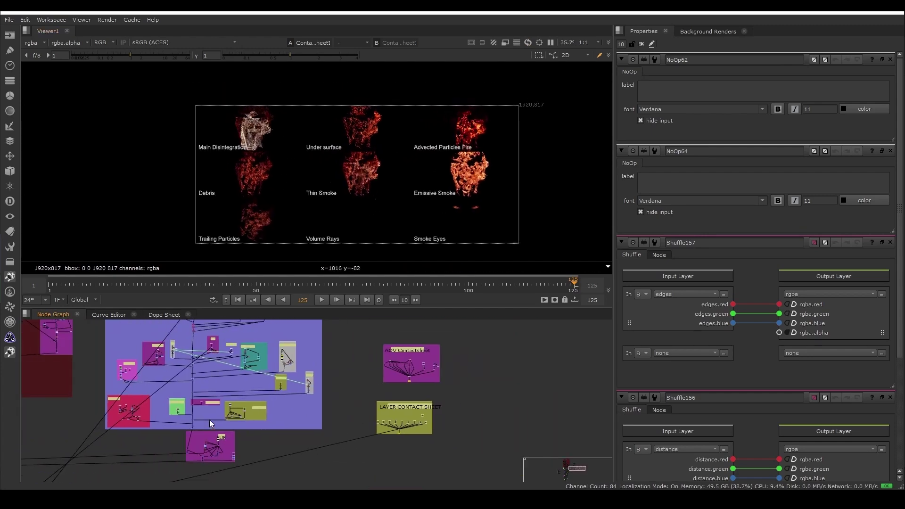
- Survey the comp's main node tree from the lowest groups back up to the character and contact sheet groups
{"action": "scroll", "coordinate": [447, 394], "scroll_direction": "up", "scroll_amount": 5}
{"action": "scroll", "coordinate": [450, 398], "scroll_direction": "down", "scroll_amount": 5}
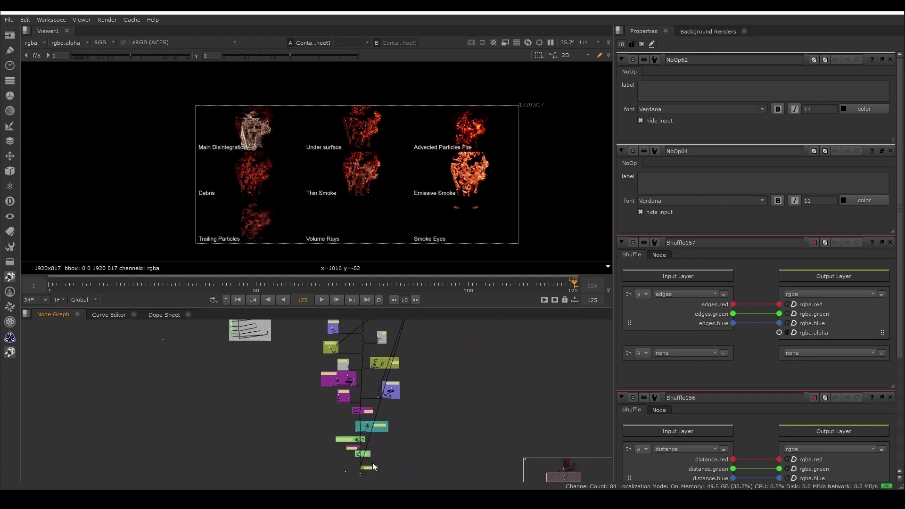
{"action": "scroll", "coordinate": [342, 462], "scroll_direction": "up", "scroll_amount": 5}
{"action": "scroll", "coordinate": [391, 455], "scroll_direction": "down", "scroll_amount": 5}
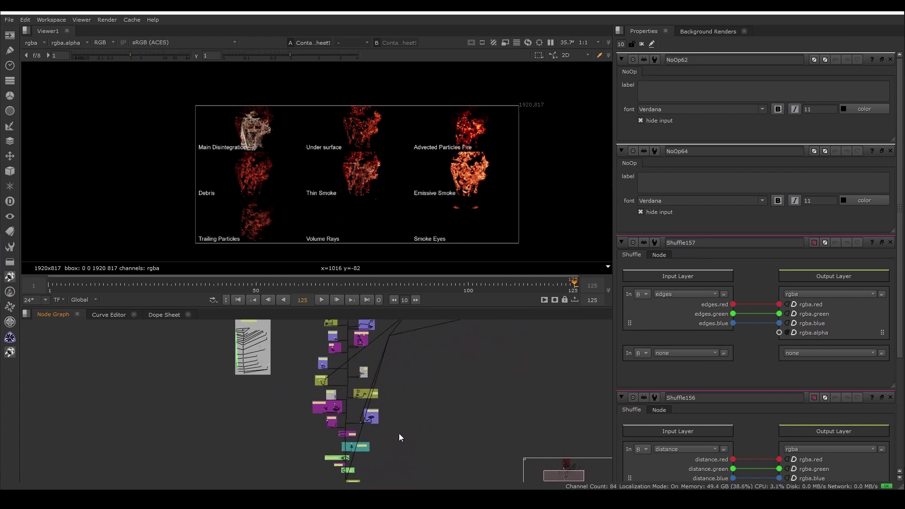
{"action": "scroll", "coordinate": [386, 415], "scroll_direction": "up", "scroll_amount": 3}
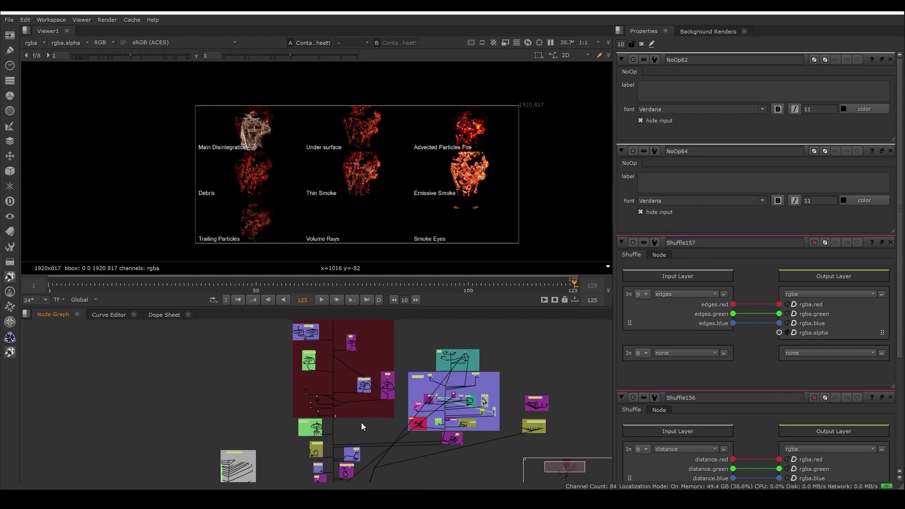
{"action": "scroll", "coordinate": [396, 433], "scroll_direction": "down", "scroll_amount": 2}
{"action": "scroll", "coordinate": [400, 429], "scroll_direction": "up", "scroll_amount": 3}
{"action": "middle_click_drag", "start_coordinate": [401, 425], "coordinate": [399, 396]}
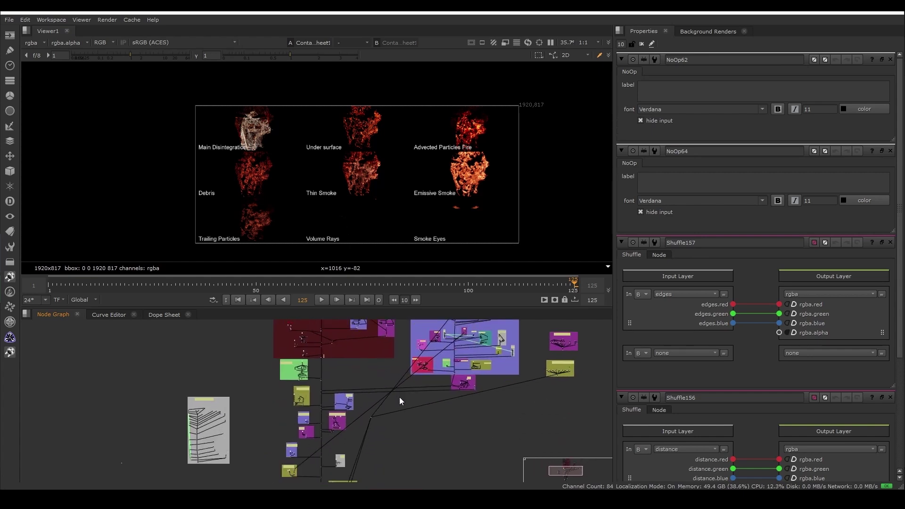